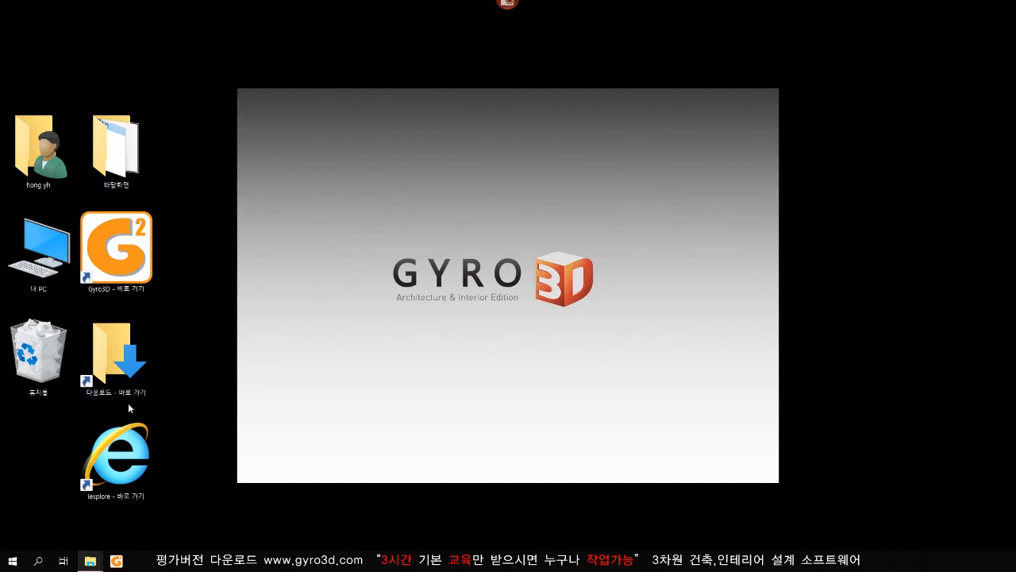
- Open Naver in Internet Explorer and search for "자이로3d"
double_click(116, 454)
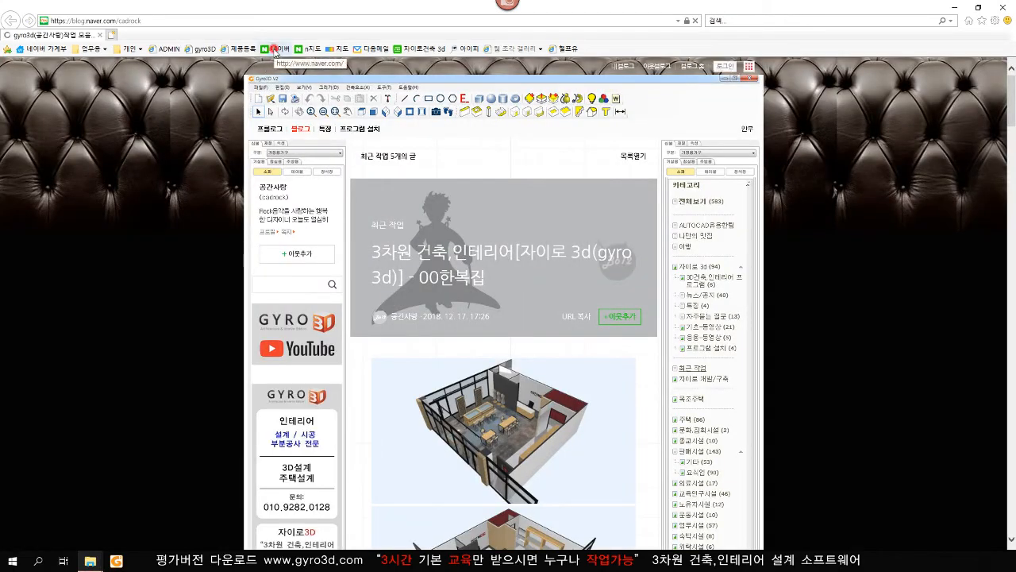
click(276, 48)
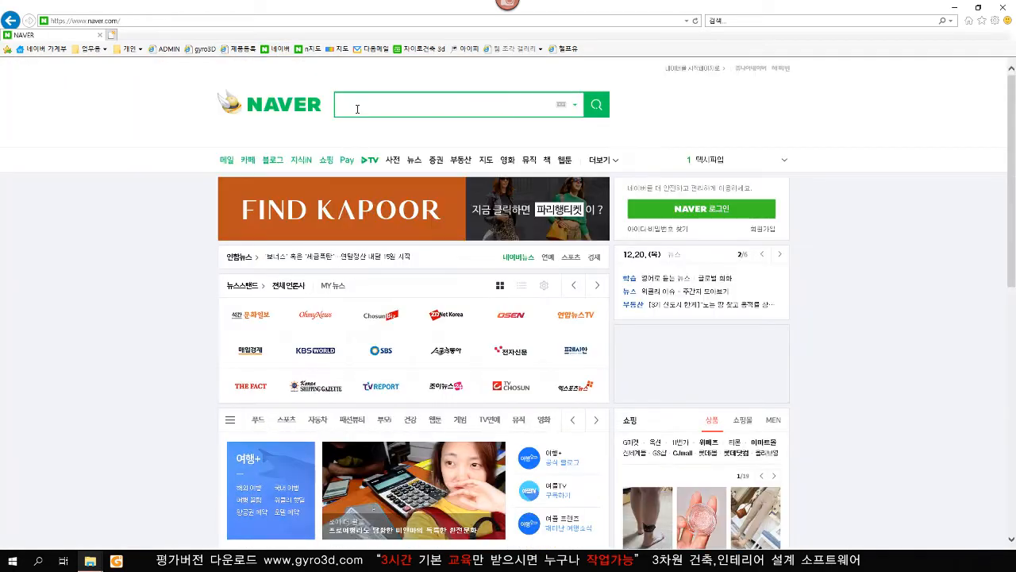
text(자이)
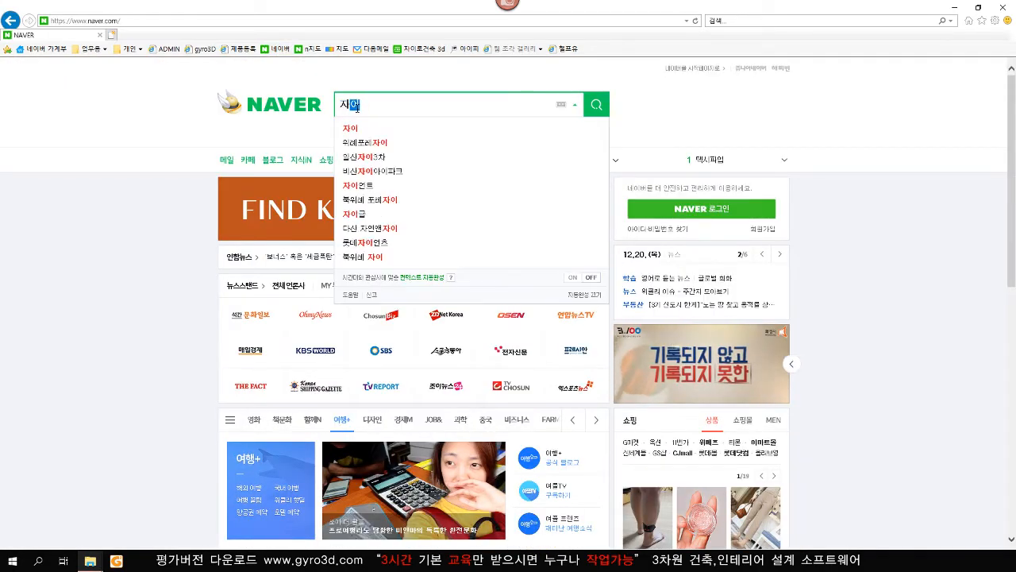
text(로3d)
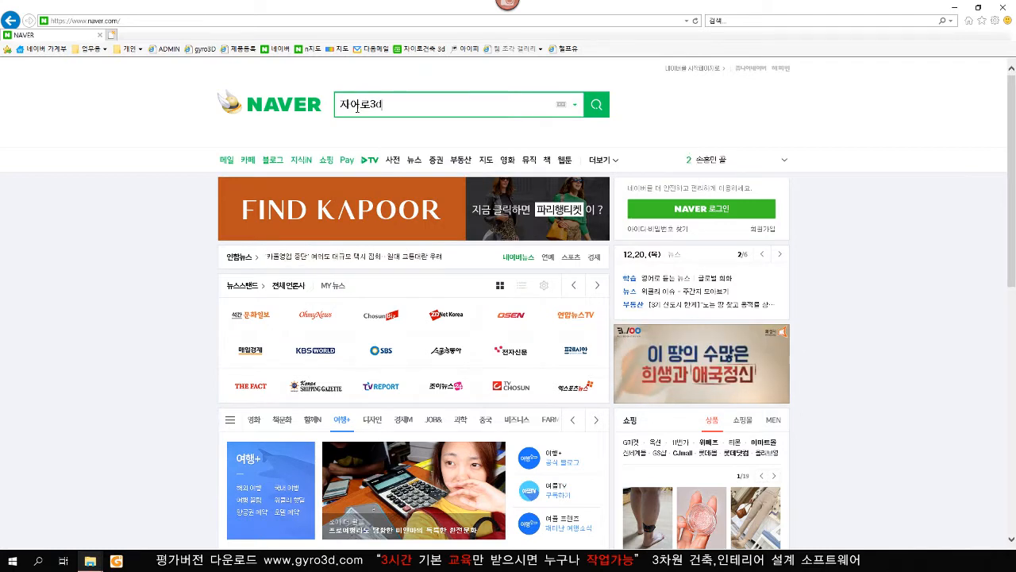
key(Return)
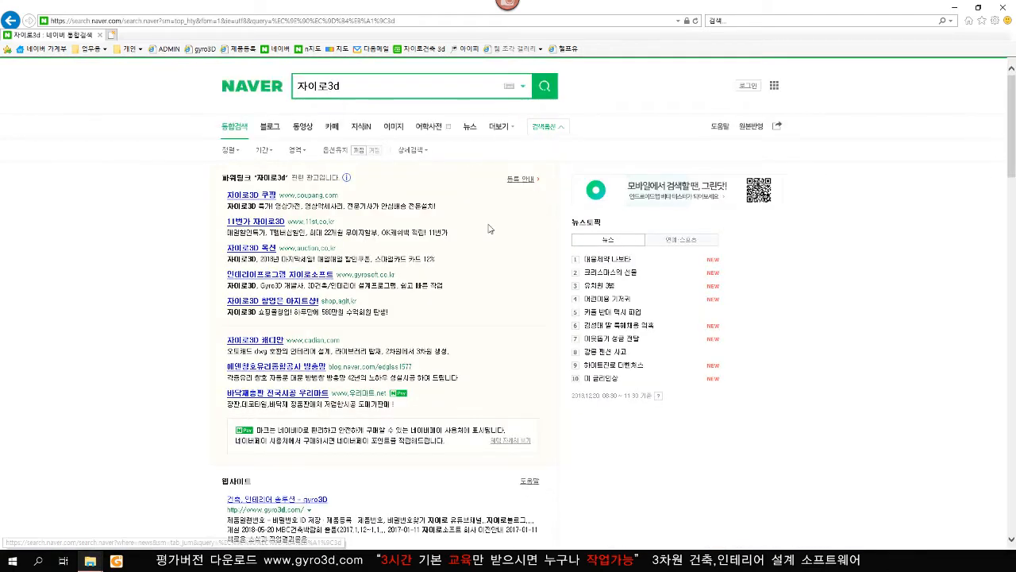
- Open the gyro3D website from the results and go to its 온라인강좌 post 자이로수업용 자료 20180520
scroll(490, 229, down, 1)
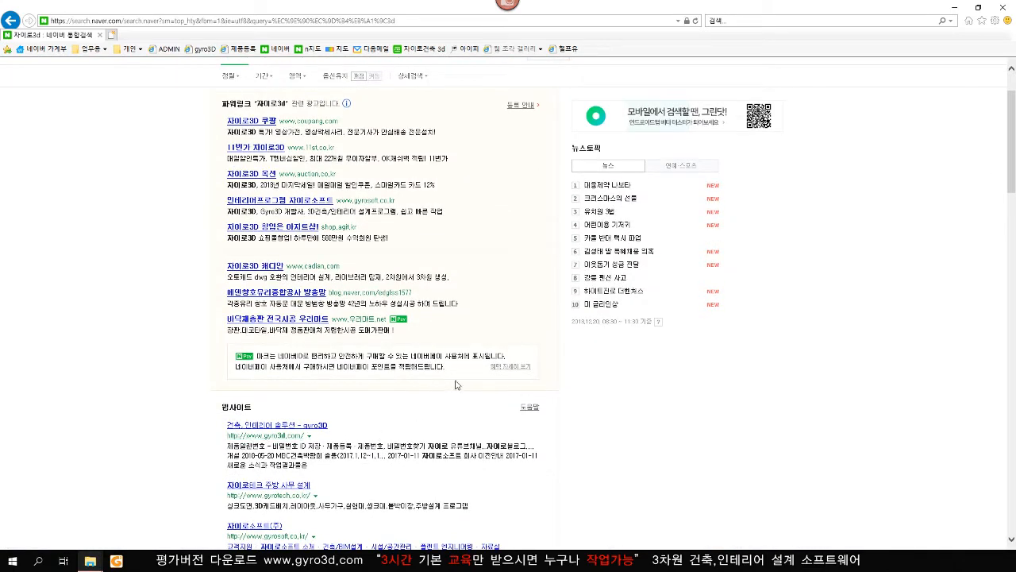
click(273, 426)
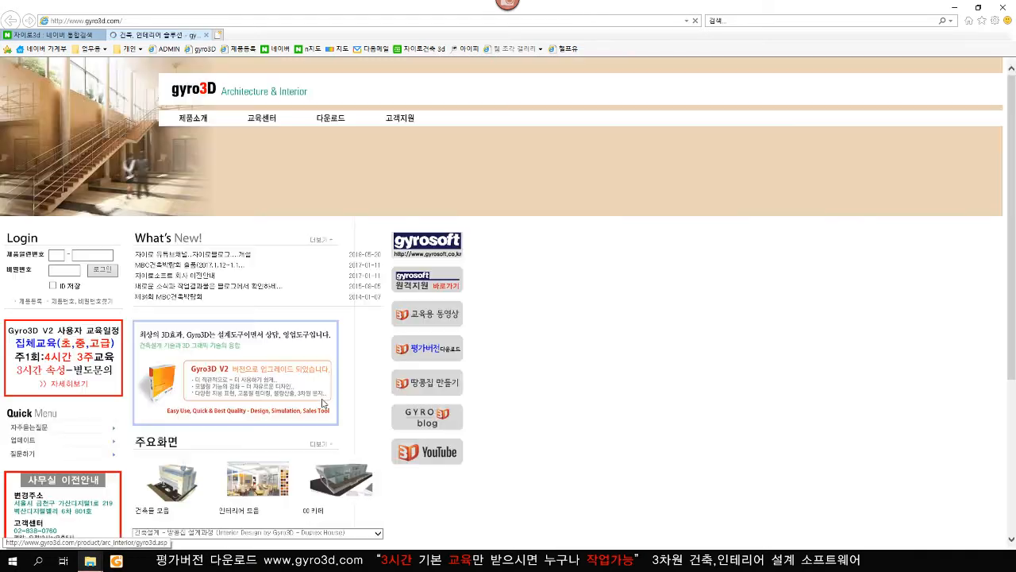
mouse_move(267, 121)
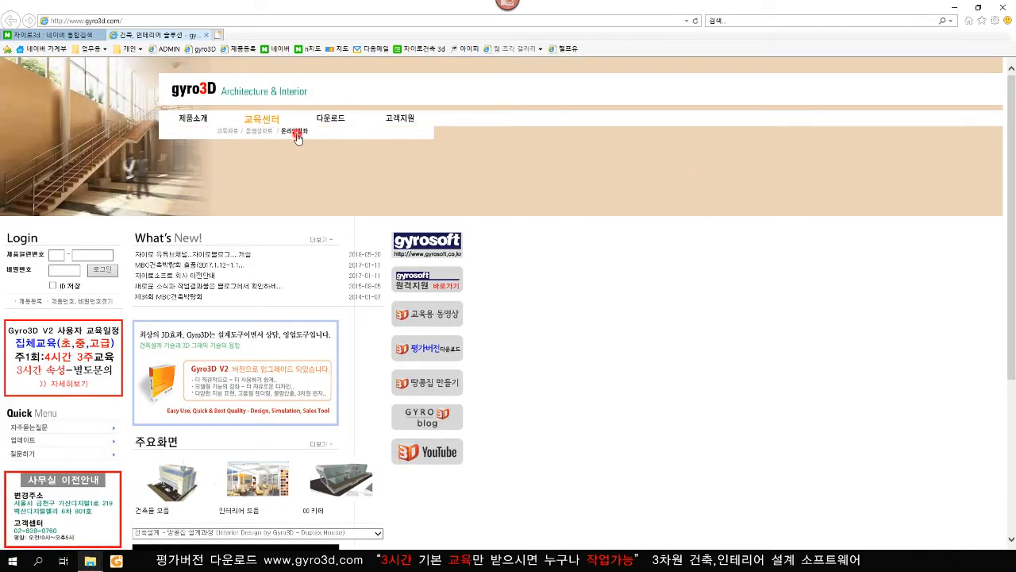
click(296, 133)
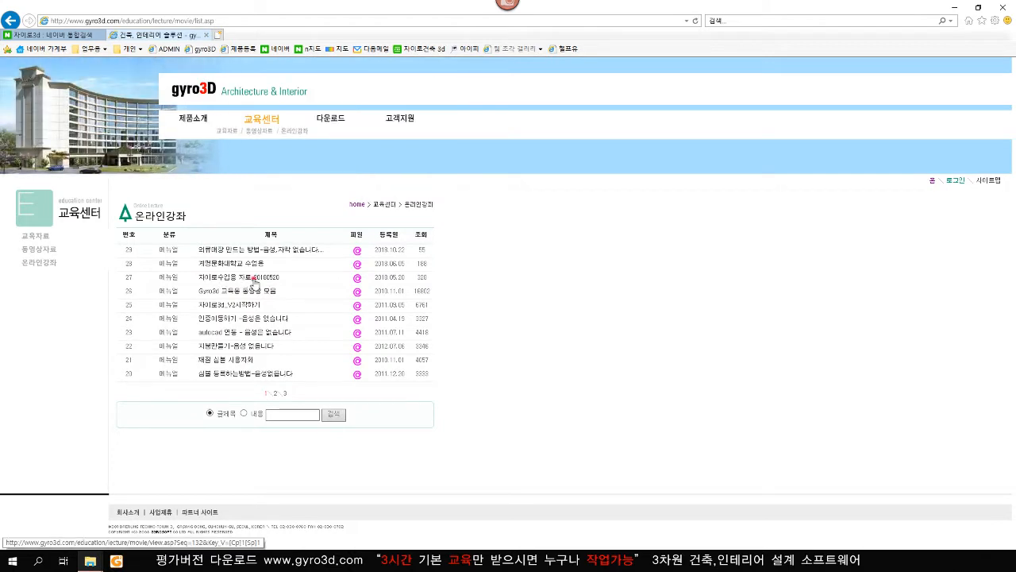
click(250, 283)
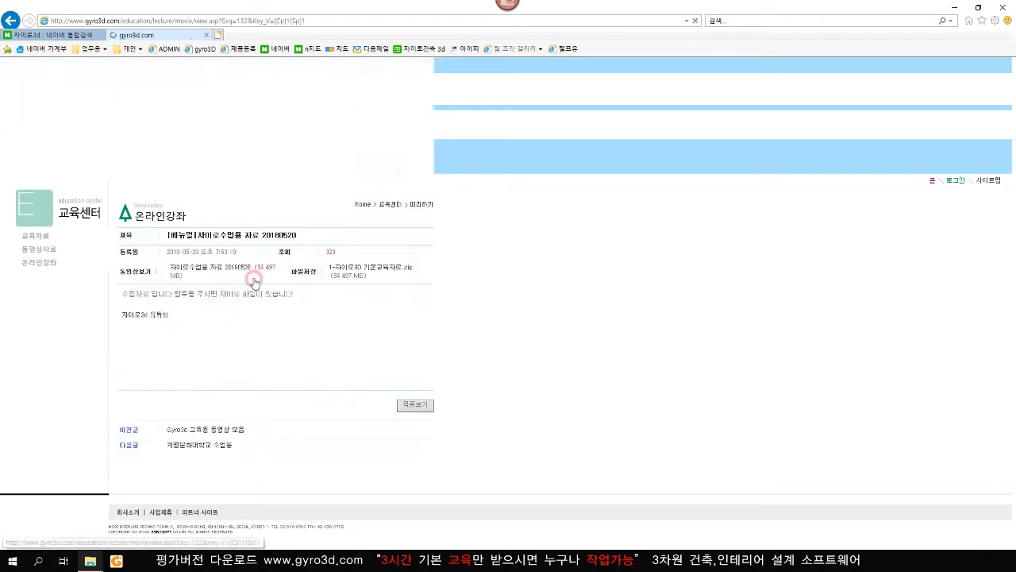
- Download the attached file 1-자이로3D 기본교육자료.zip and open the folder containing it
click(362, 269)
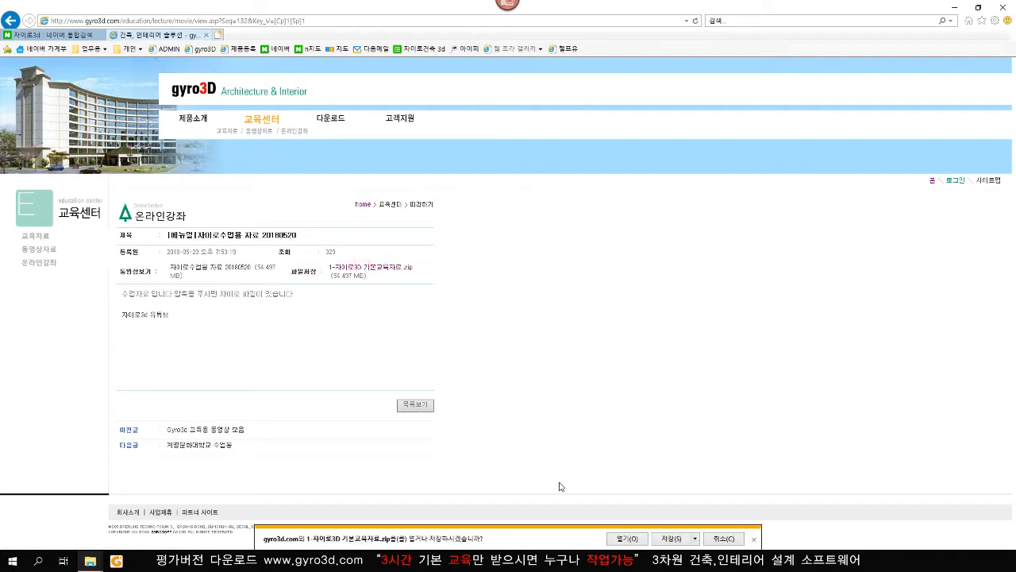
click(667, 539)
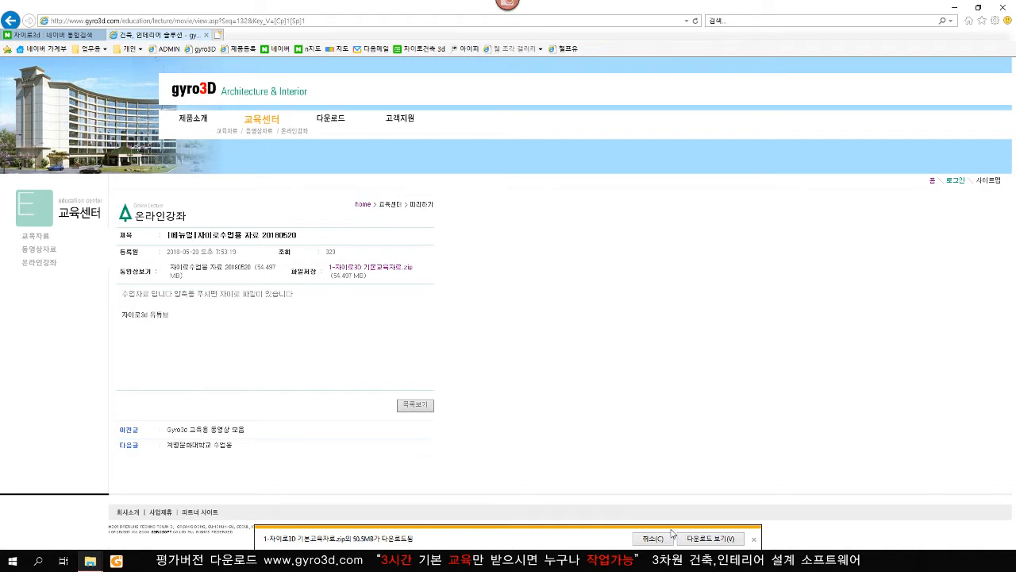
click(647, 539)
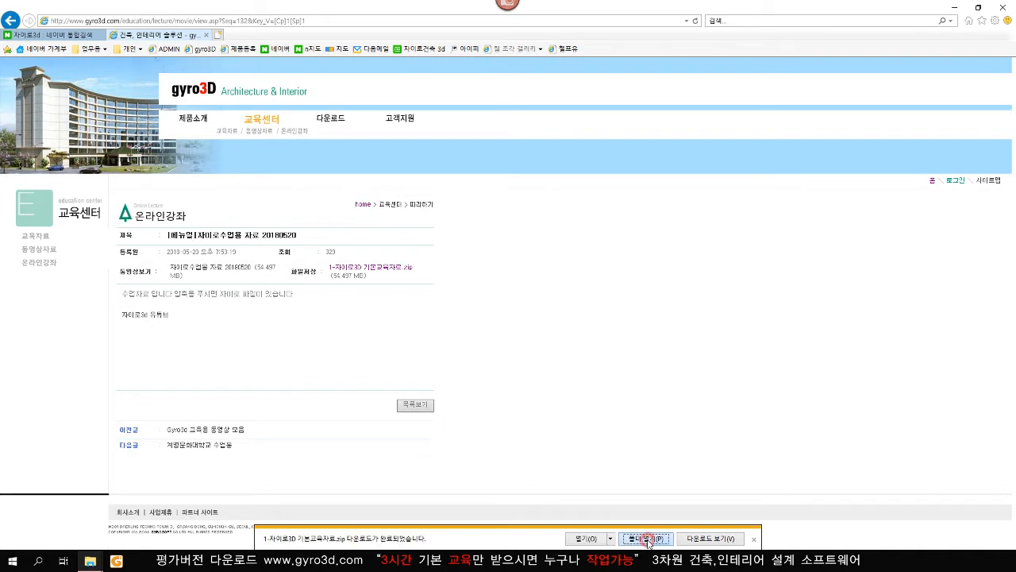
- Extract the whole 1-자이로3D 기본교육자료.zip archive into the downloads folder and close the archive program
double_click(323, 190)
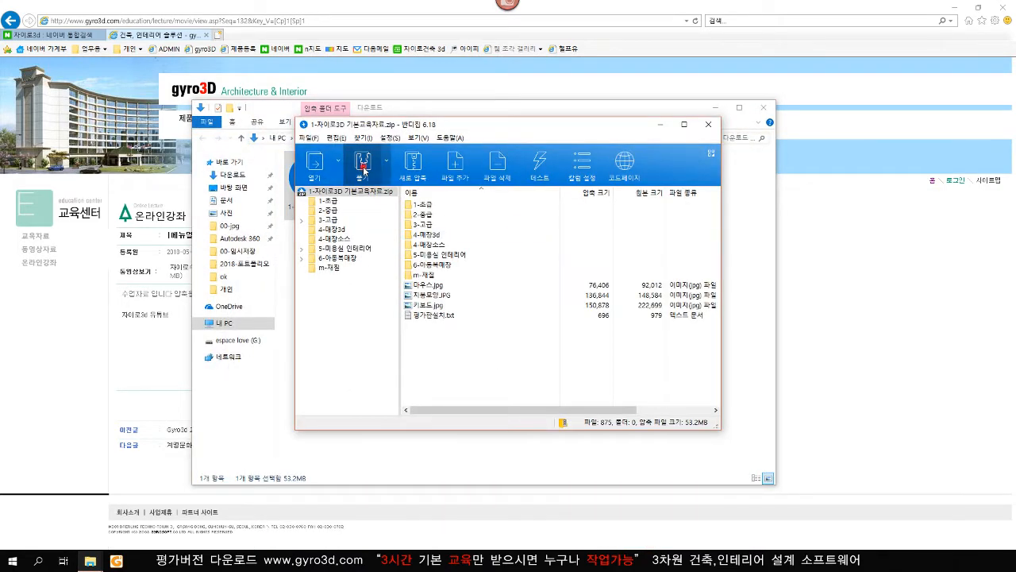
click(362, 169)
click(585, 407)
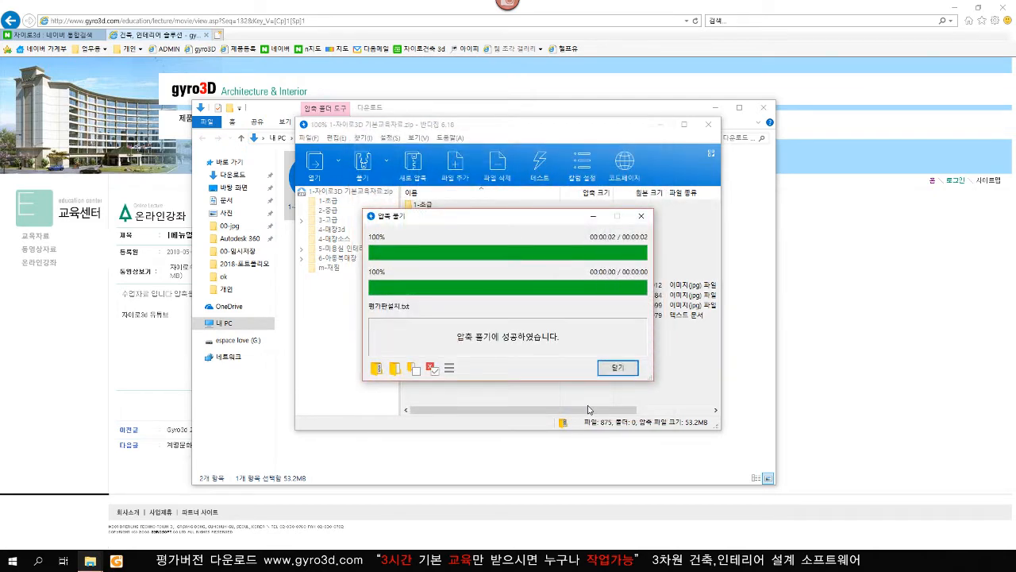
click(613, 366)
click(708, 124)
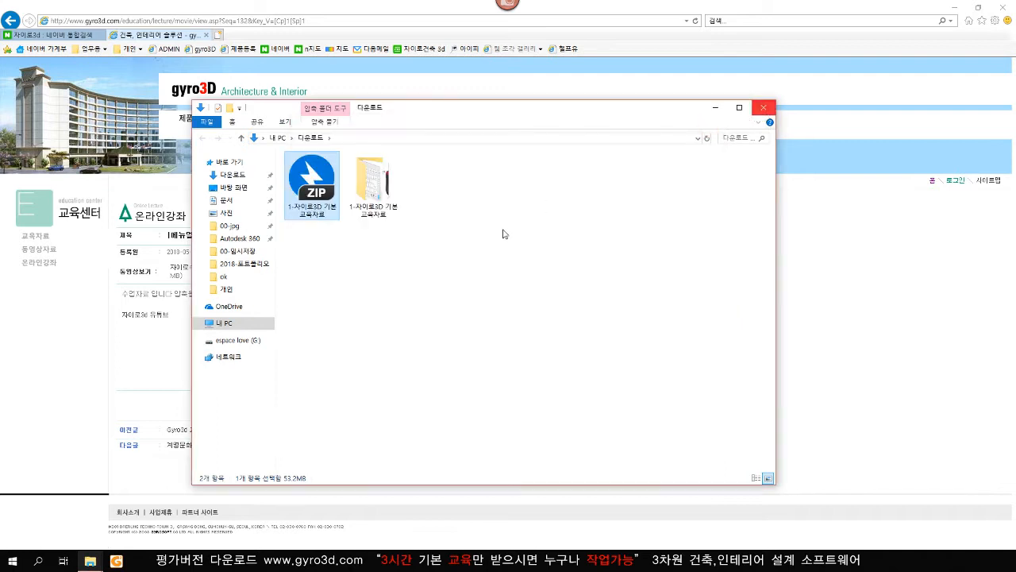
- Open the extracted 1-자이로3D 기본교육자료 folder and look through its guide images, starting with the mouse usage image
click(469, 247)
double_click(371, 187)
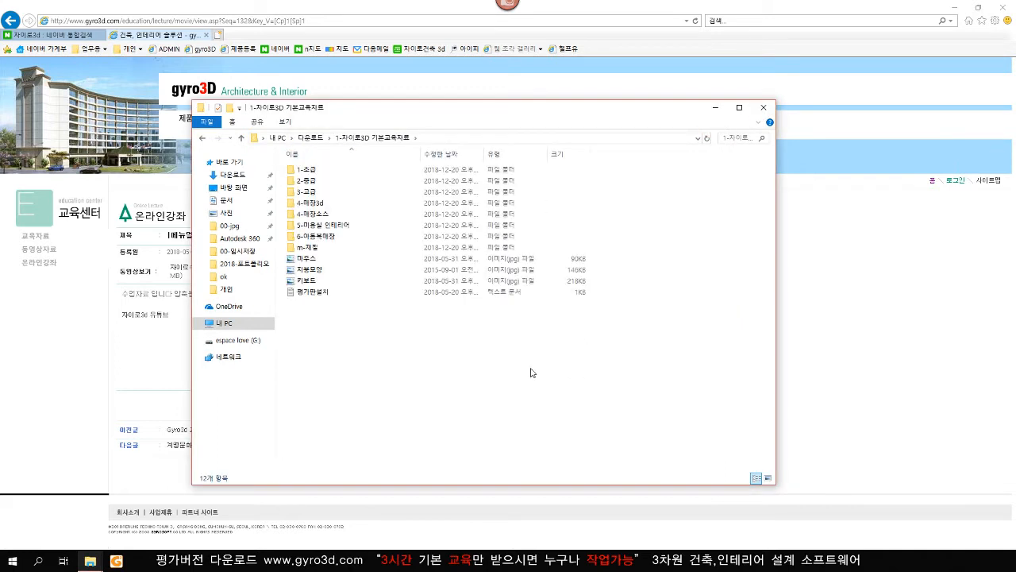
drag(466, 112, 495, 111)
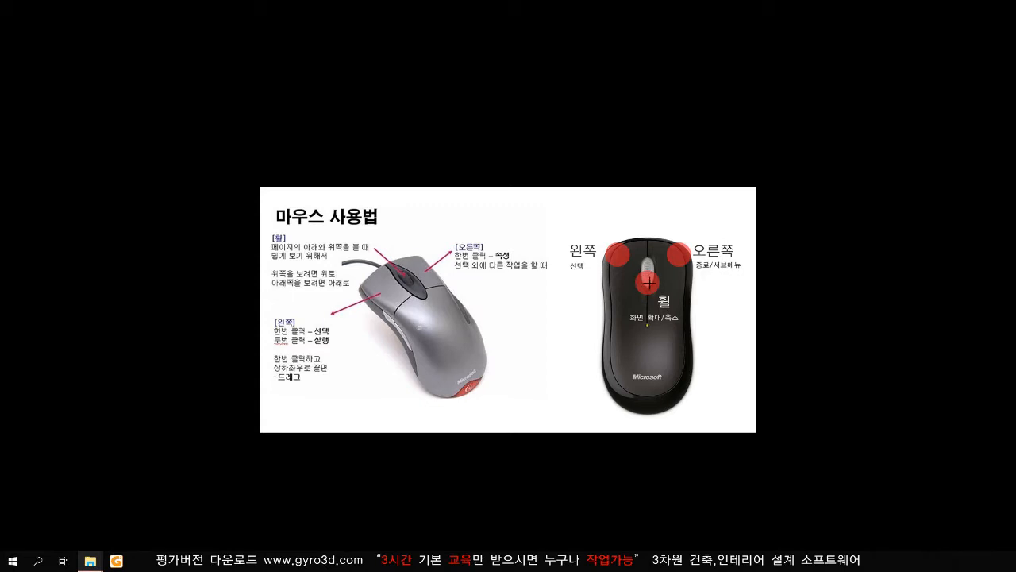
key(Right)
key(Right)
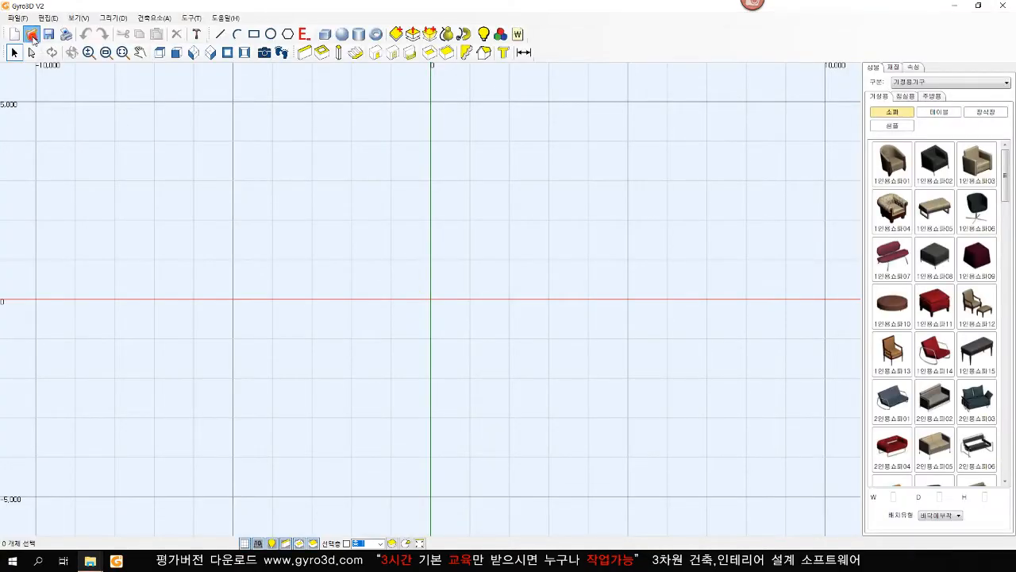
- Switch to Gyro3D and open the file 000-자이로소개 from the 1-초급 folder of the downloaded training material
click(32, 34)
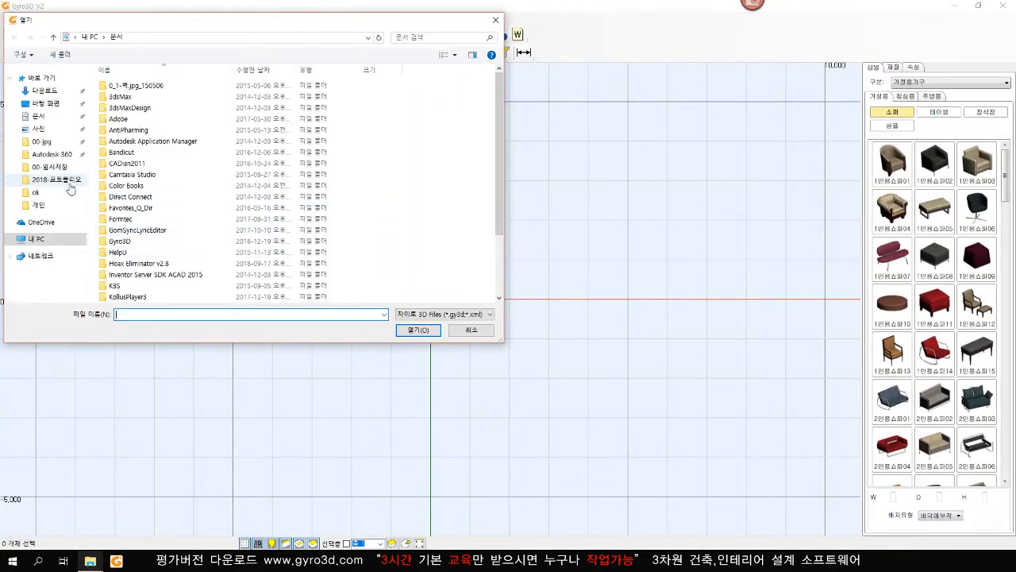
click(45, 105)
click(45, 91)
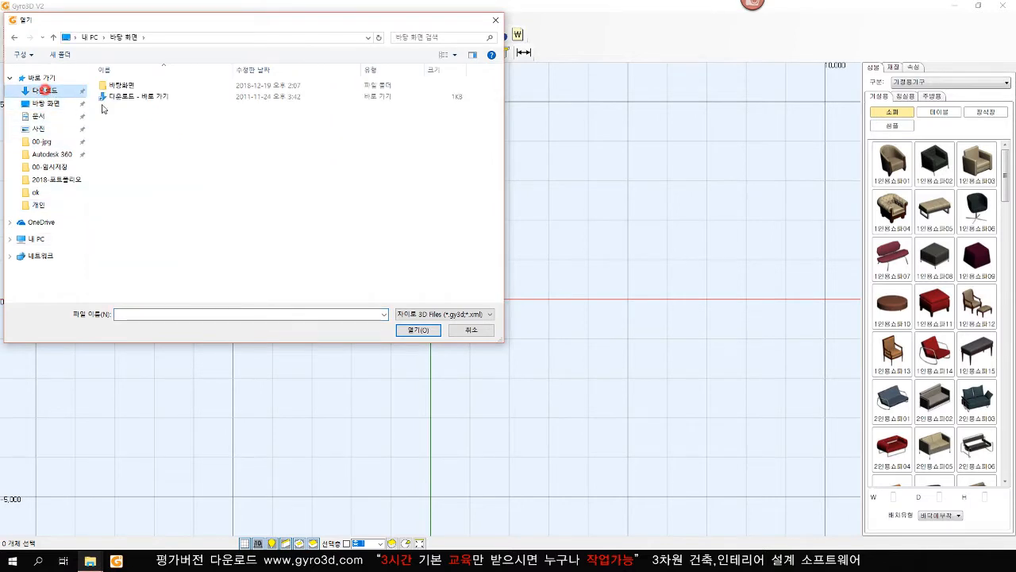
click(116, 110)
double_click(116, 109)
double_click(136, 84)
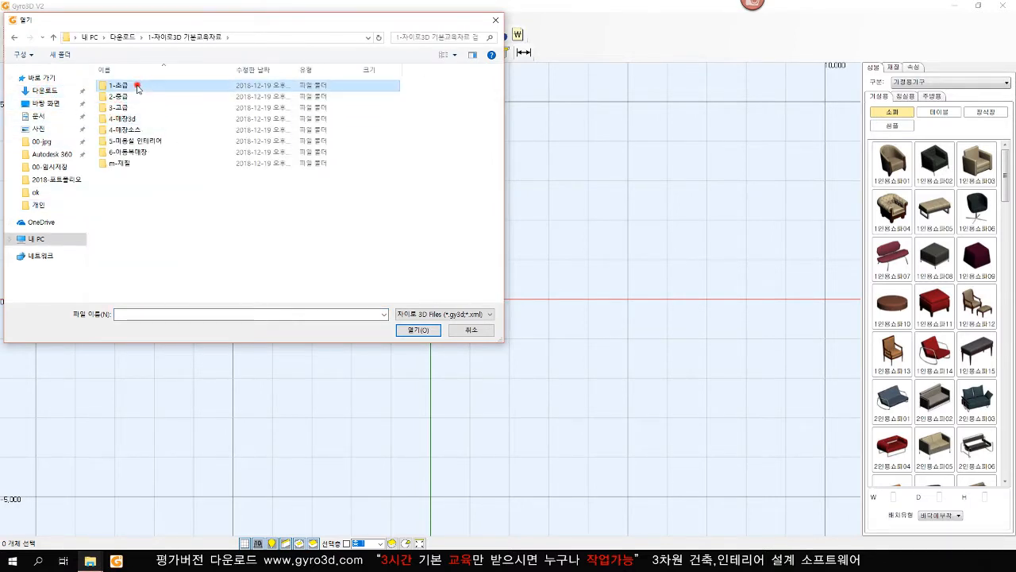
click(136, 106)
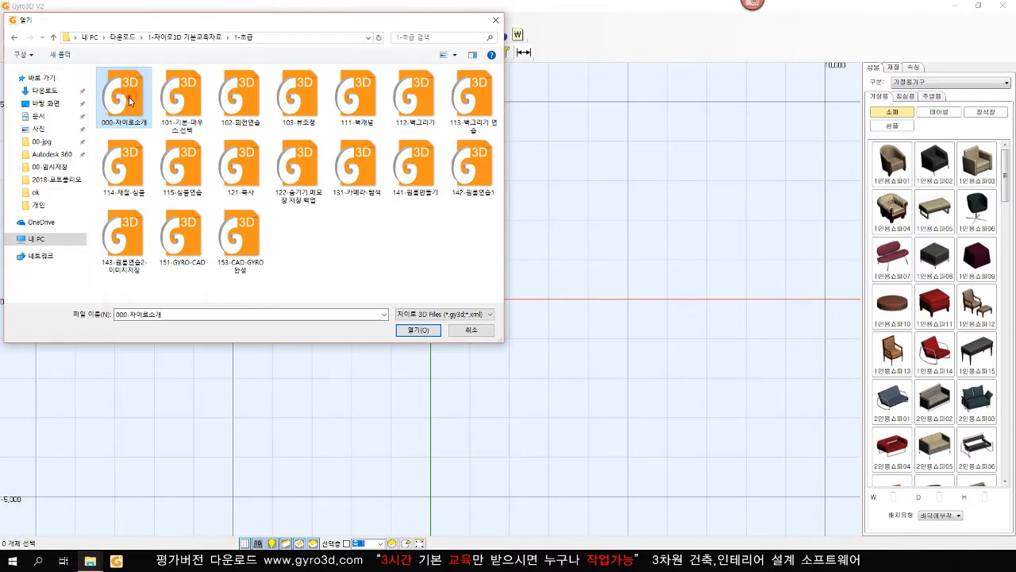
double_click(131, 97)
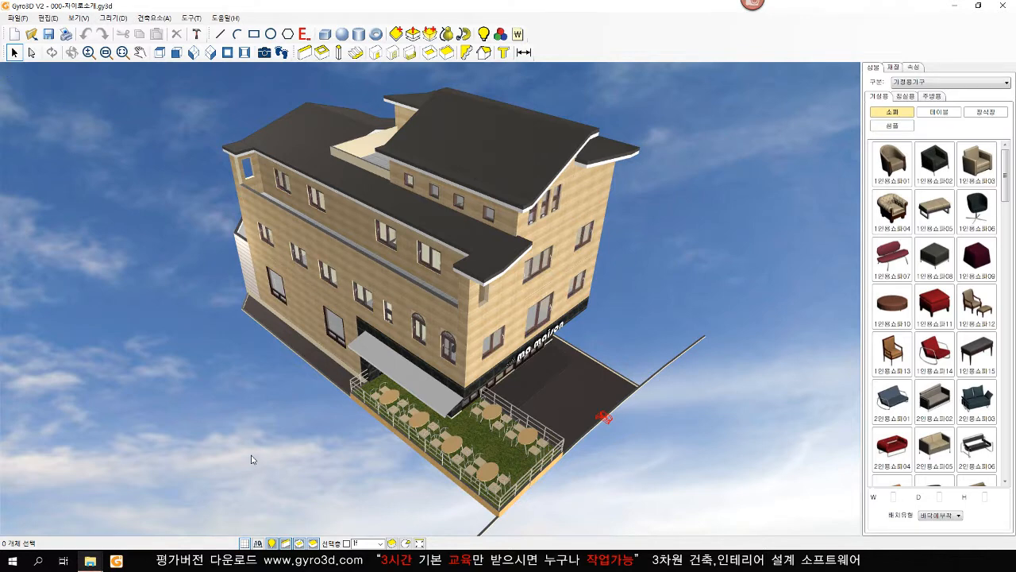
- Examine the building from outside and the first-floor cafe interior from several angles and close up
scroll(272, 411, down, 1)
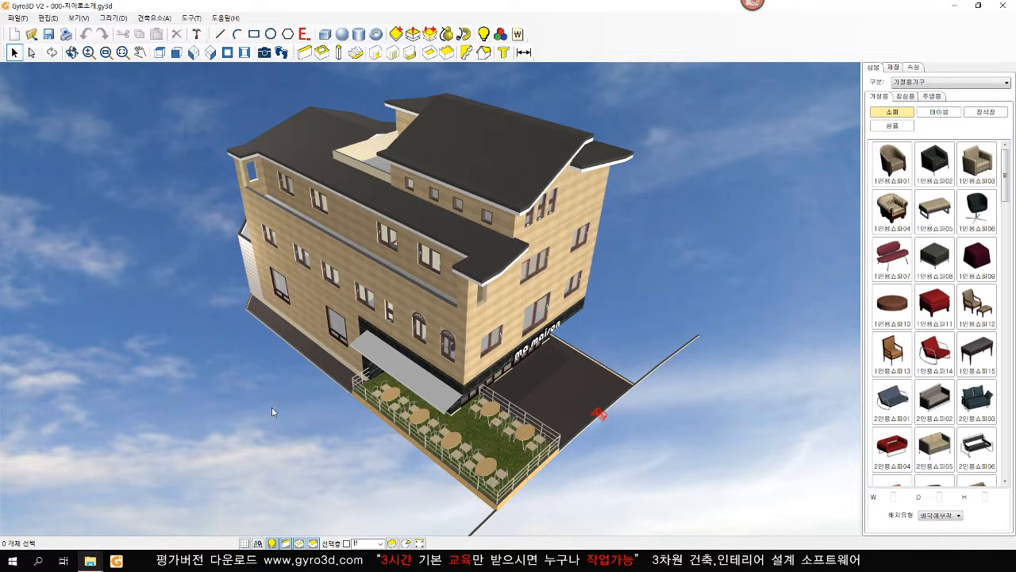
scroll(272, 408, down, 1)
middle_drag(272, 408, 270, 366)
middle_drag(402, 398, 402, 421)
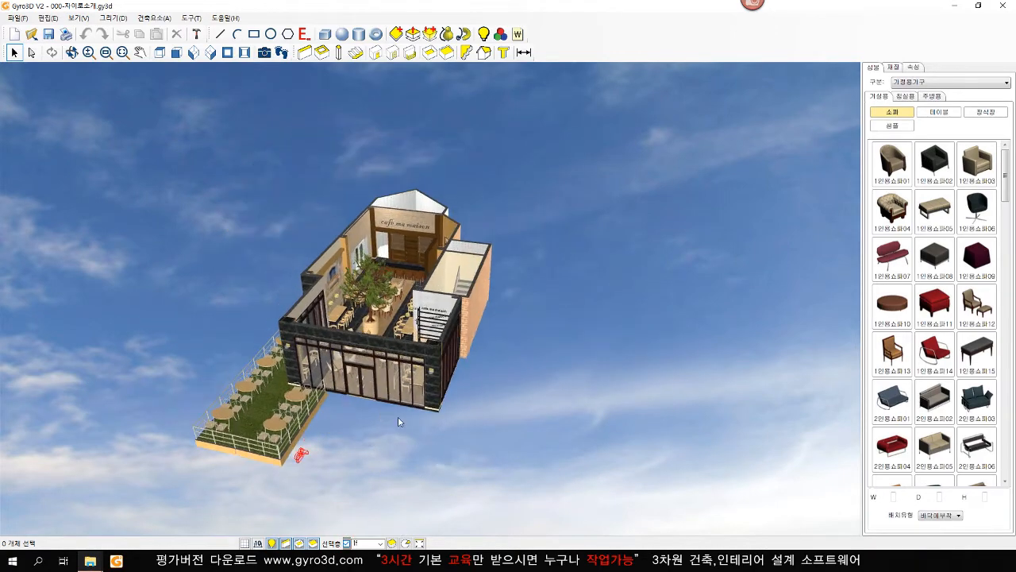
scroll(410, 413, up, 5)
middle_drag(409, 381, 420, 397)
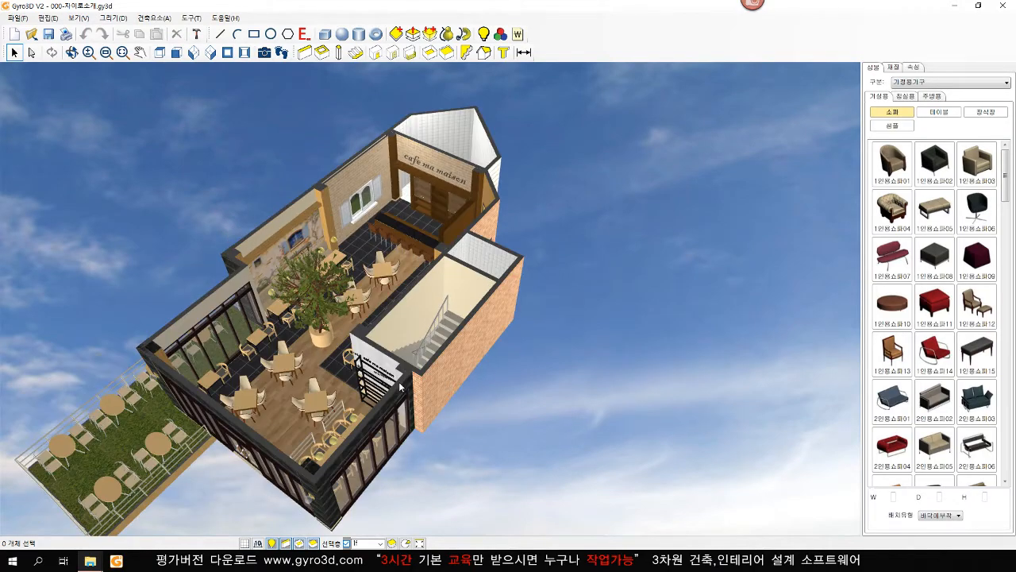
scroll(401, 385, up, 3)
middle_drag(342, 386, 412, 377)
scroll(410, 377, up, 2)
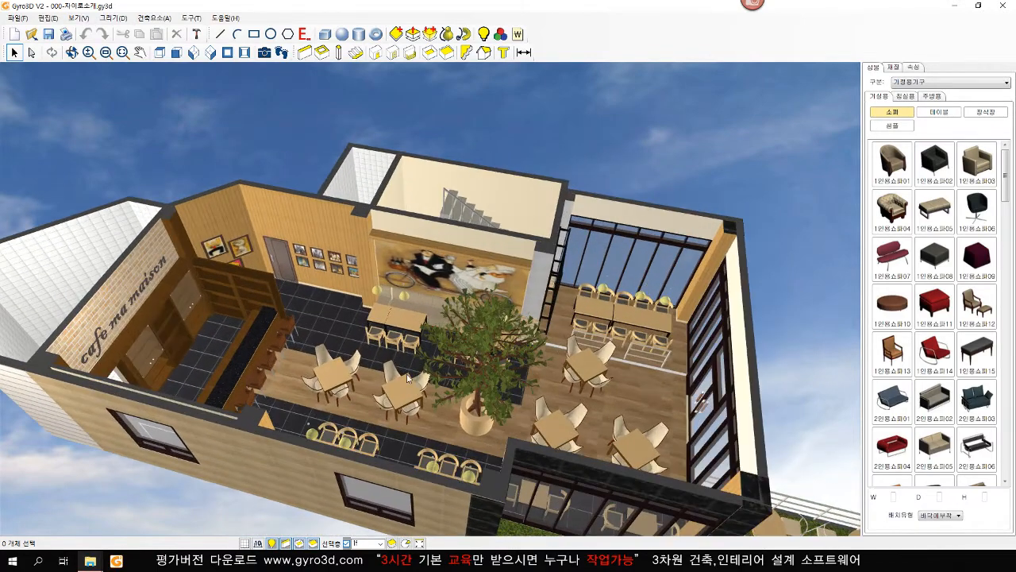
scroll(408, 377, up, 2)
scroll(391, 343, up, 2)
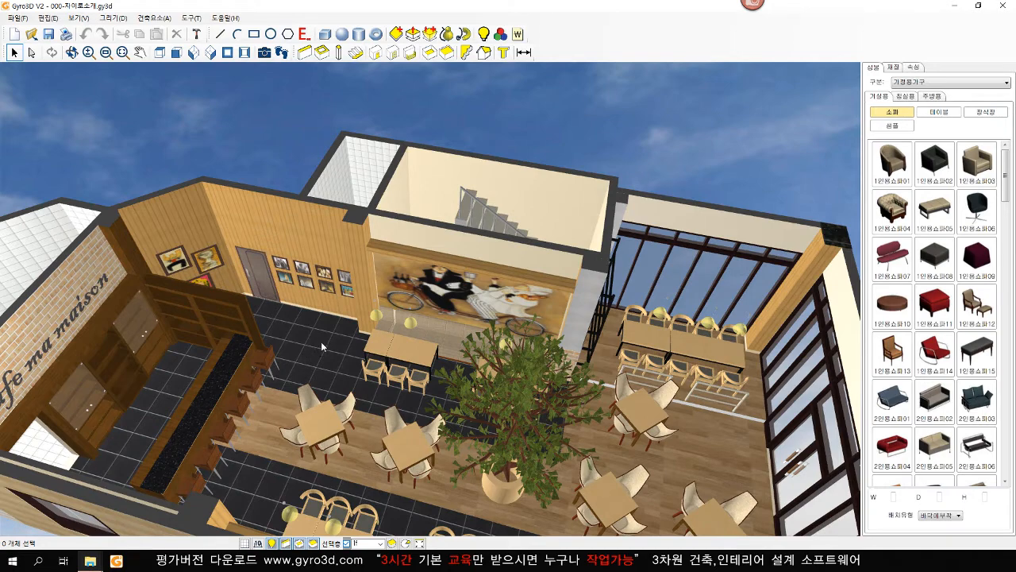
- Apply the tile material CER-029 from the 내장재 category to the cafe's black tiled floor
click(892, 69)
click(913, 83)
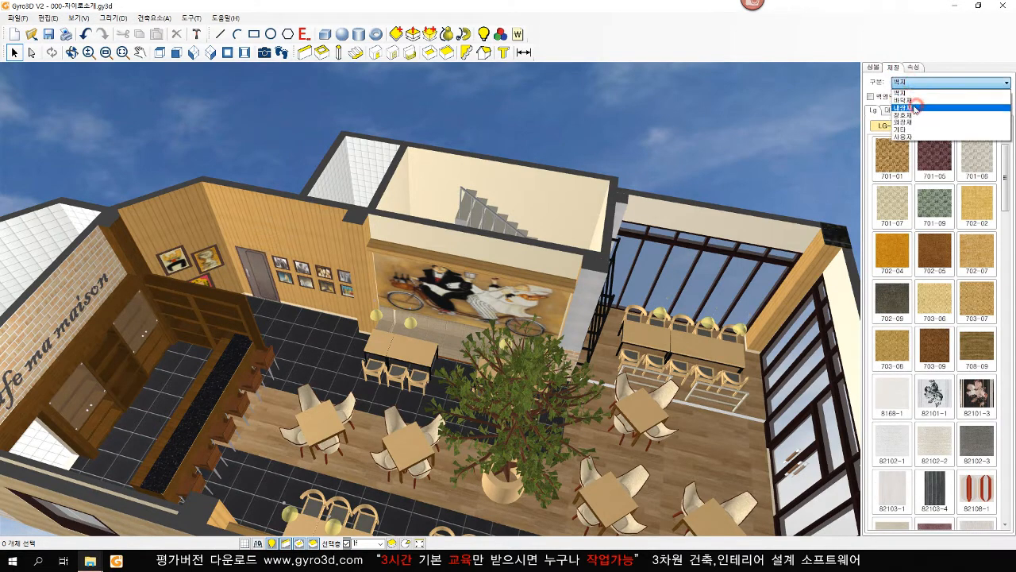
click(905, 108)
drag(1003, 169, 976, 282)
click(892, 262)
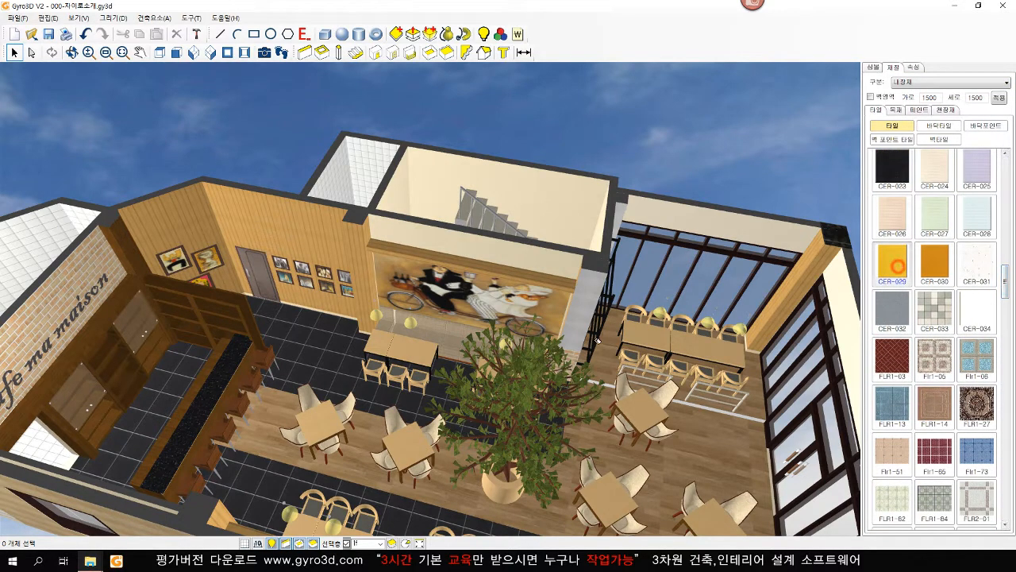
click(343, 351)
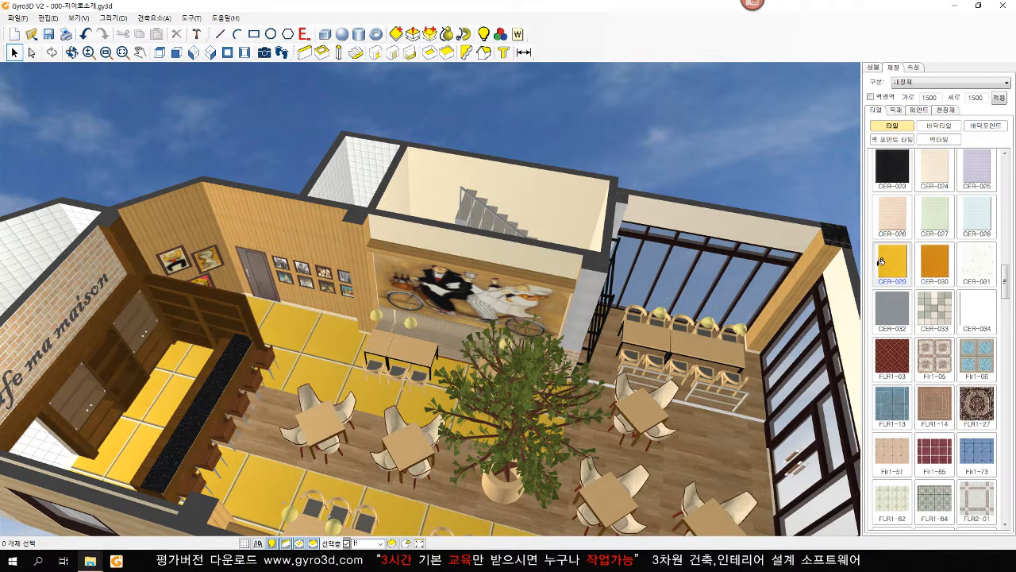
- Replace the yellow floor tile in the cafe with the material CER-024 and view the whole floor
click(936, 176)
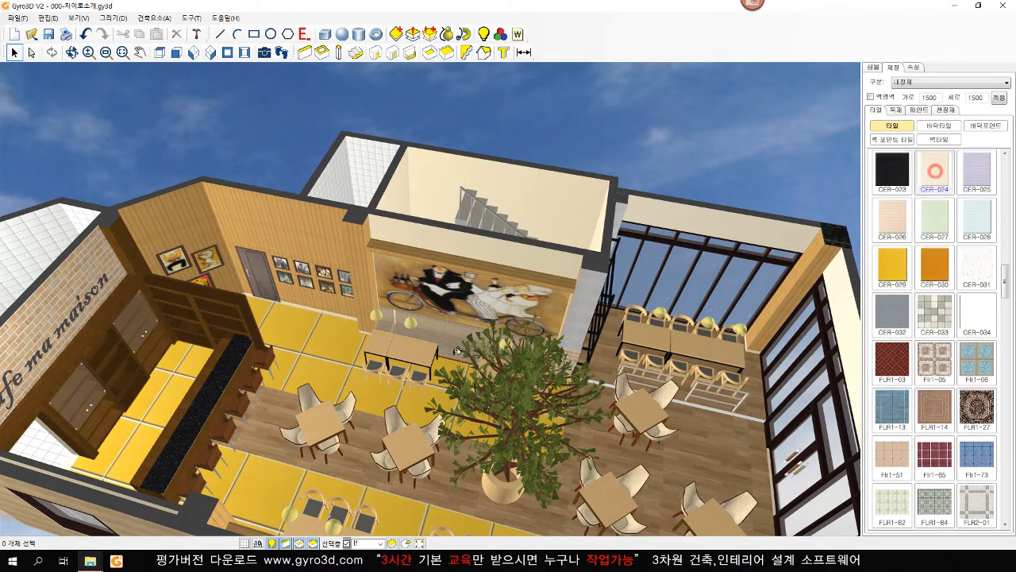
click(334, 355)
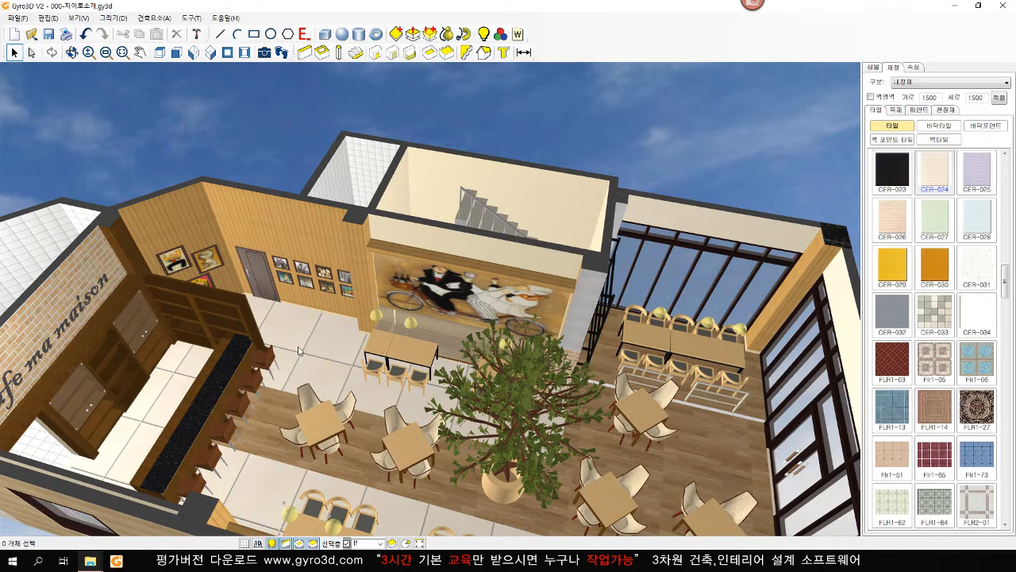
scroll(347, 400, down, 3)
middle_drag(404, 429, 523, 368)
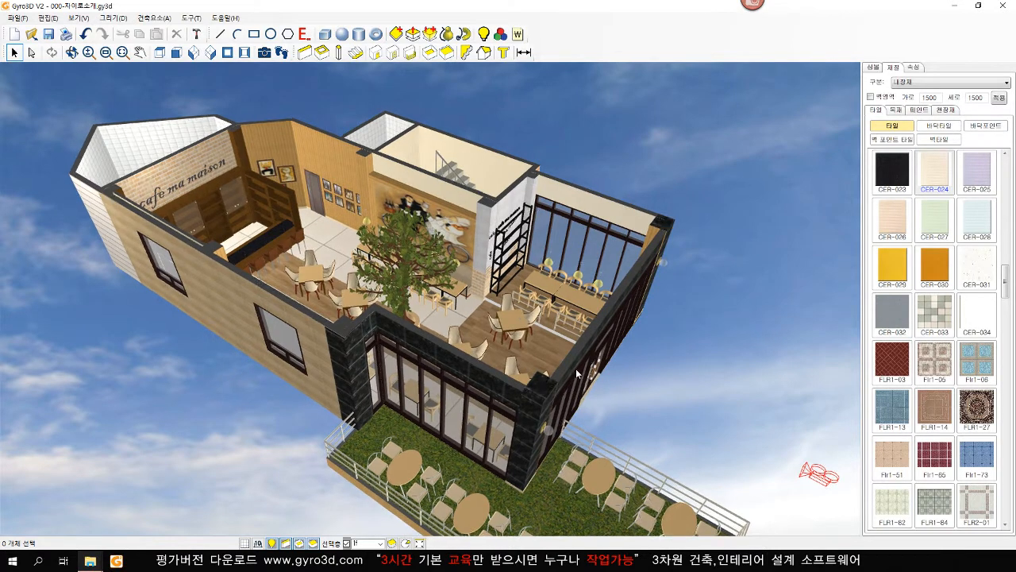
- In the top view, draw an interior walkthrough camera path from outside the entrance to the tables just inside the cafe
middle_drag(575, 368, 569, 437)
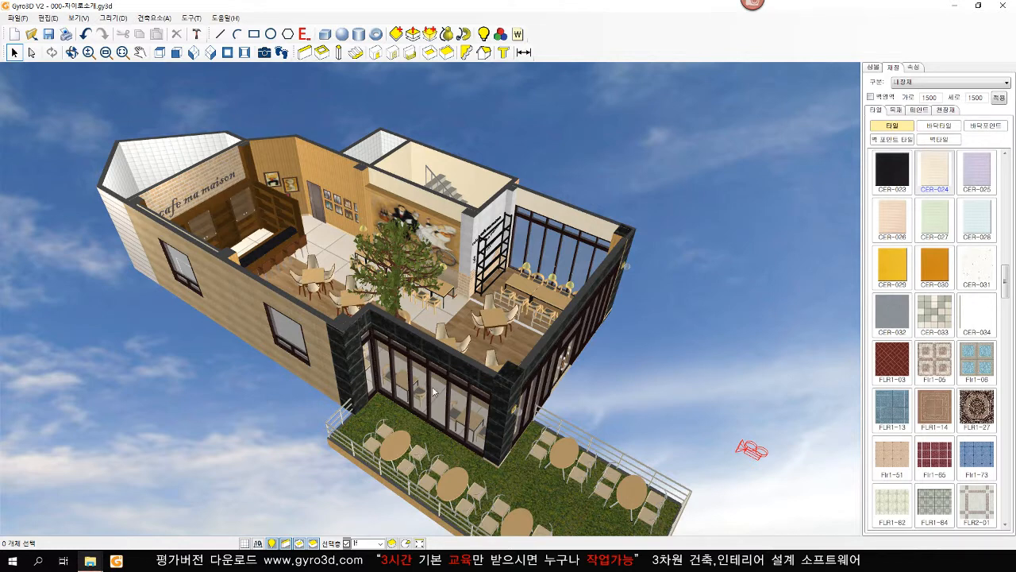
click(160, 52)
click(282, 52)
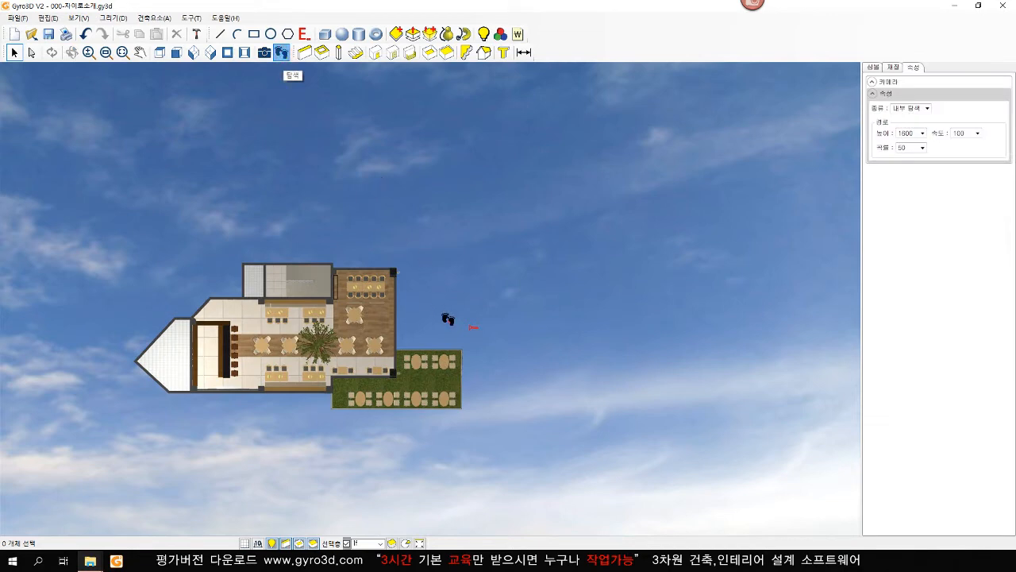
mouse_move(449, 318)
mouse_down()
mouse_move(357, 320)
mouse_move(322, 349)
mouse_move(258, 344)
mouse_move(366, 318)
mouse_up()
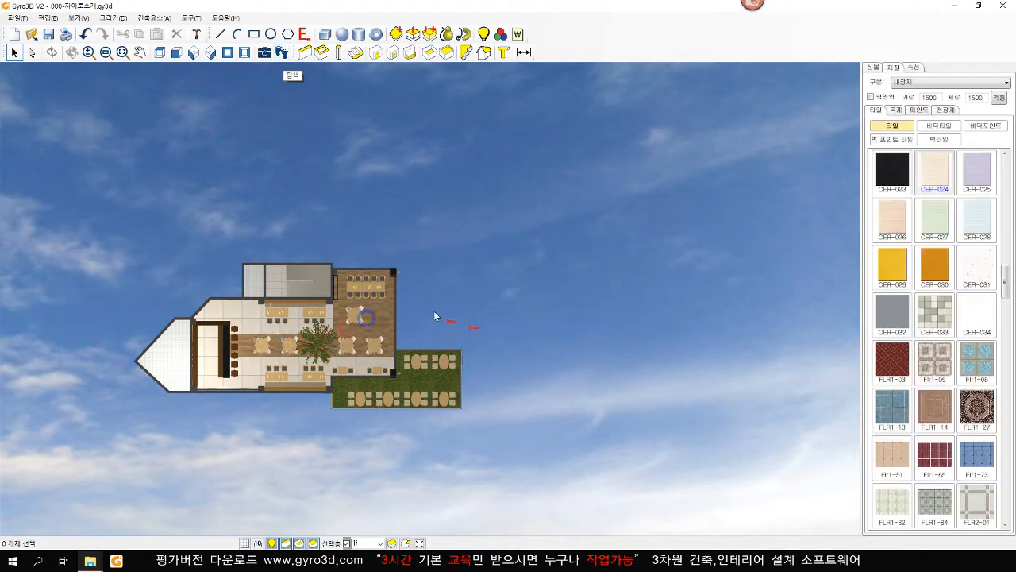
right_click(366, 318)
- Play the existing walkthrough camera's path through the cafe with all floors of the building shown, and stop it at the terrace
click(452, 281)
click(455, 327)
click(474, 327)
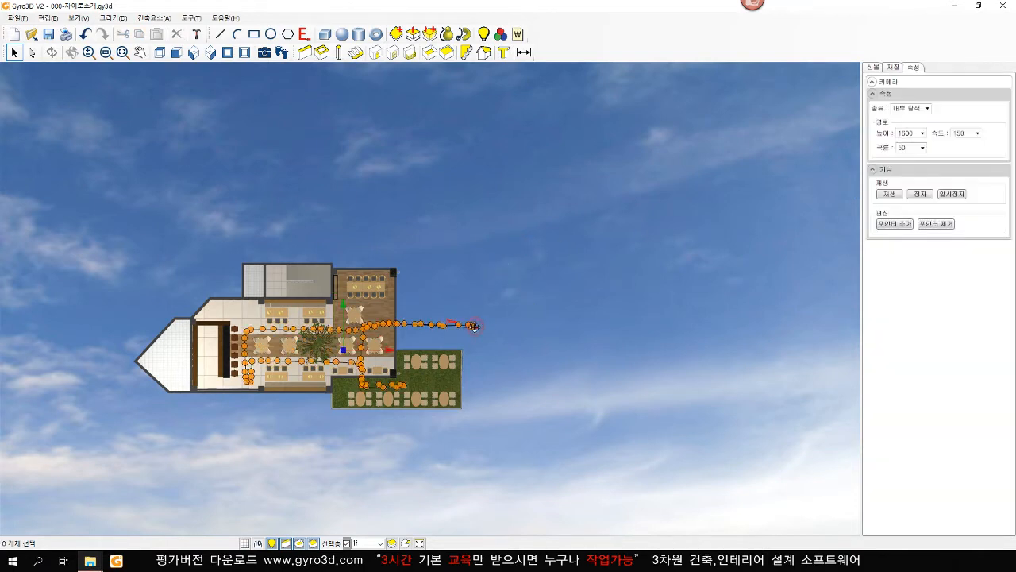
key(F4)
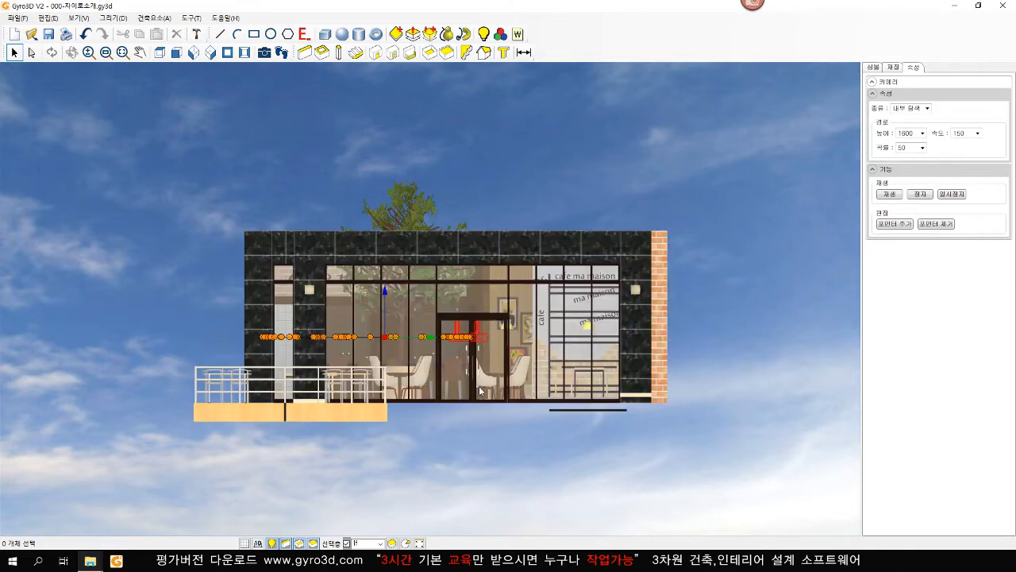
click(347, 543)
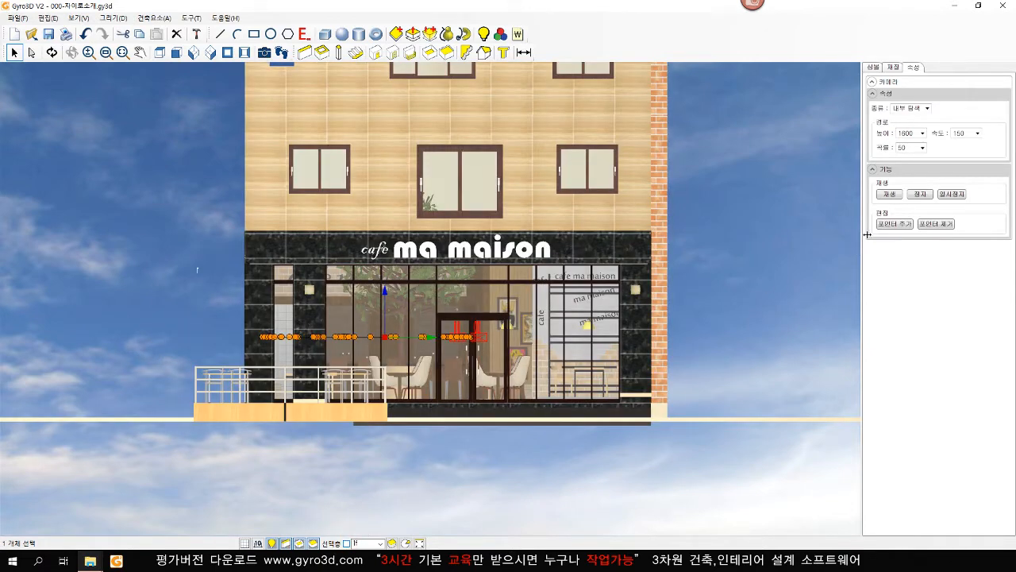
click(889, 194)
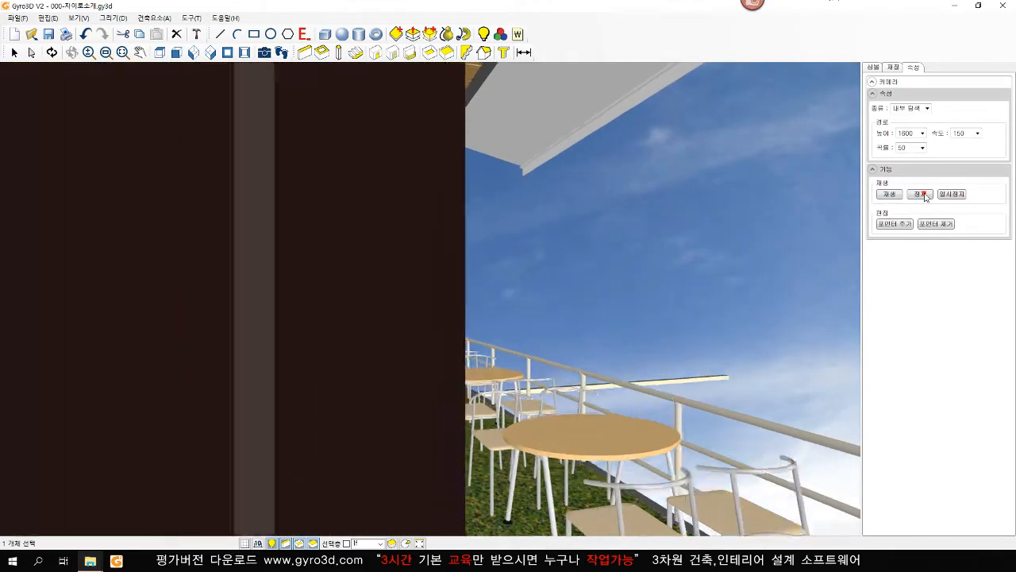
click(921, 195)
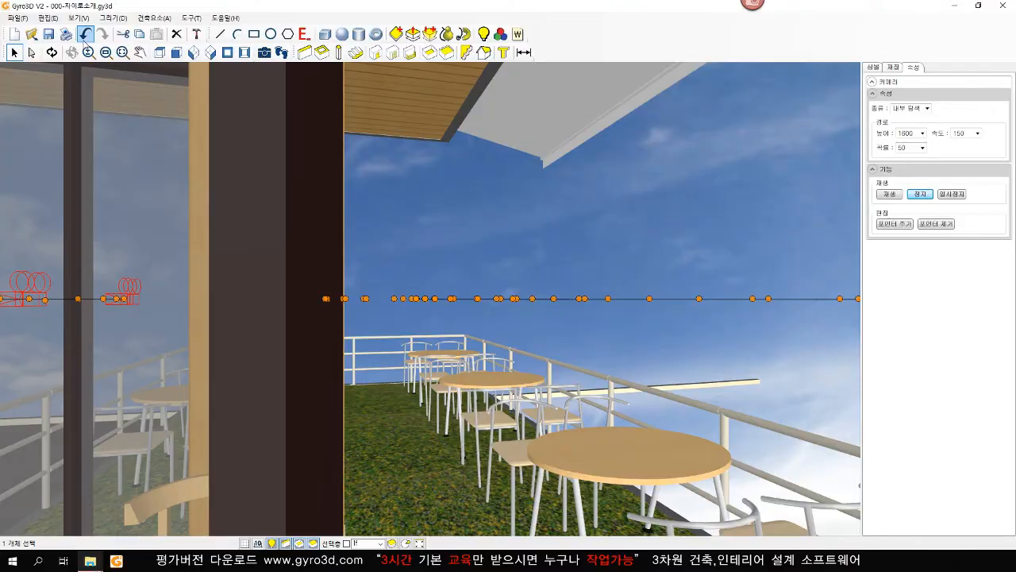
- Open the training file 101-기본-마우스,선택 from the 1-초급 folder
click(31, 34)
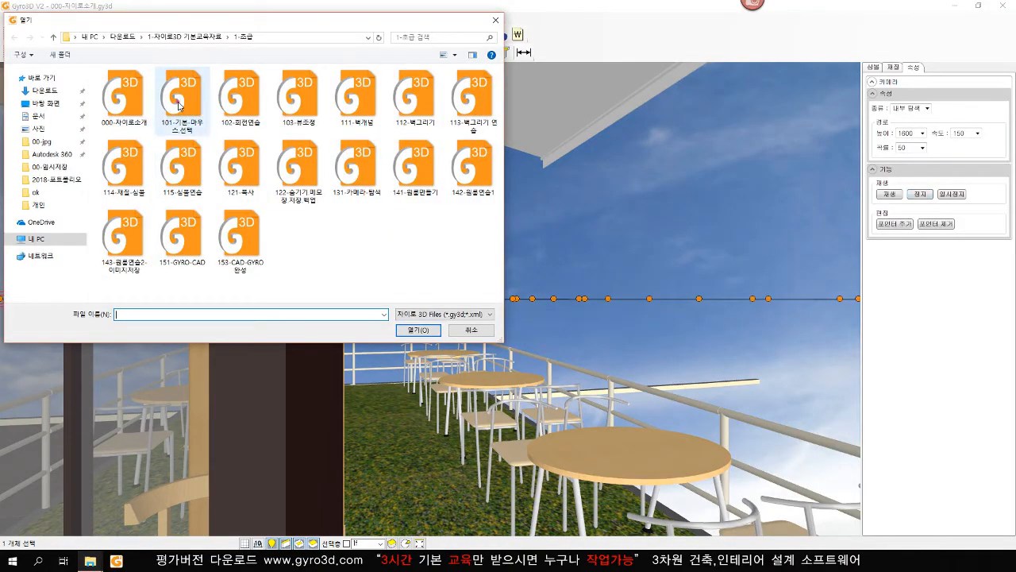
double_click(180, 105)
click(514, 316)
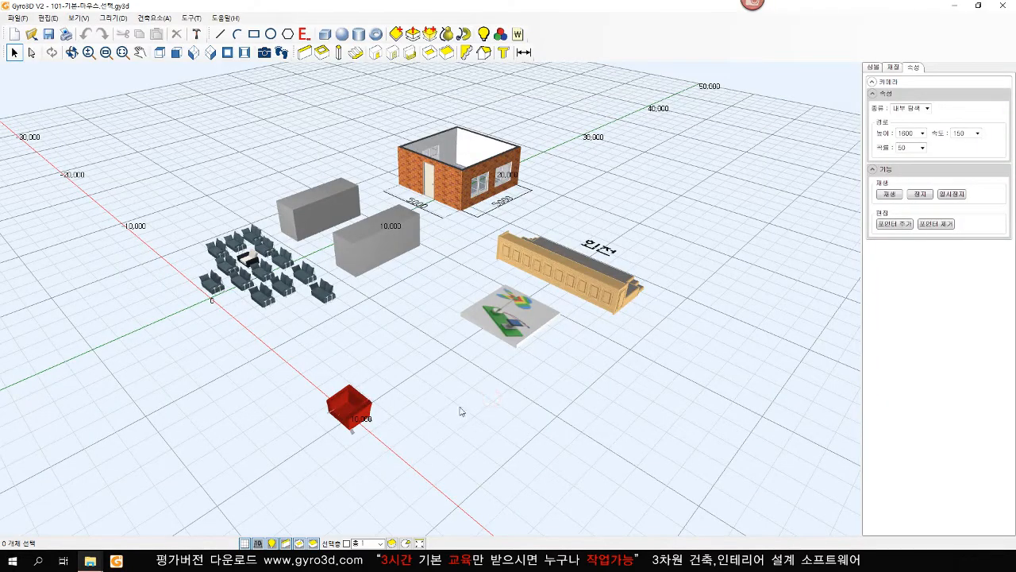
right_click(427, 334)
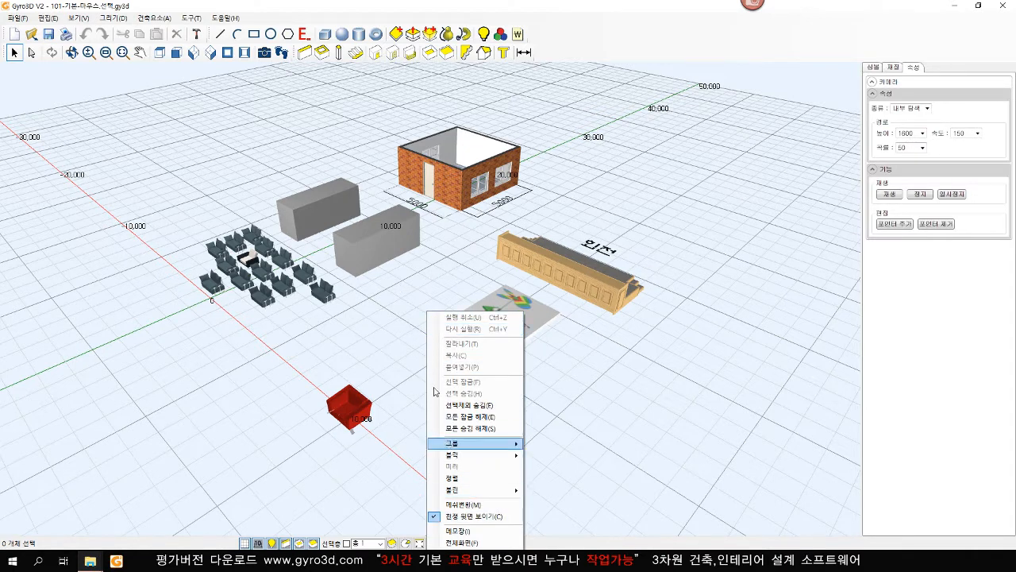
click(18, 17)
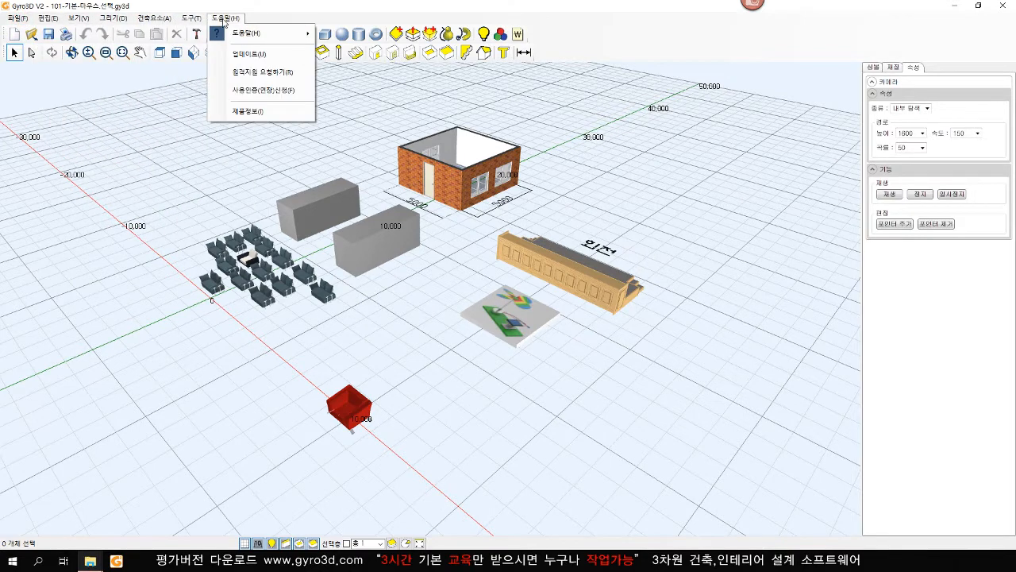
click(401, 287)
right_click(407, 292)
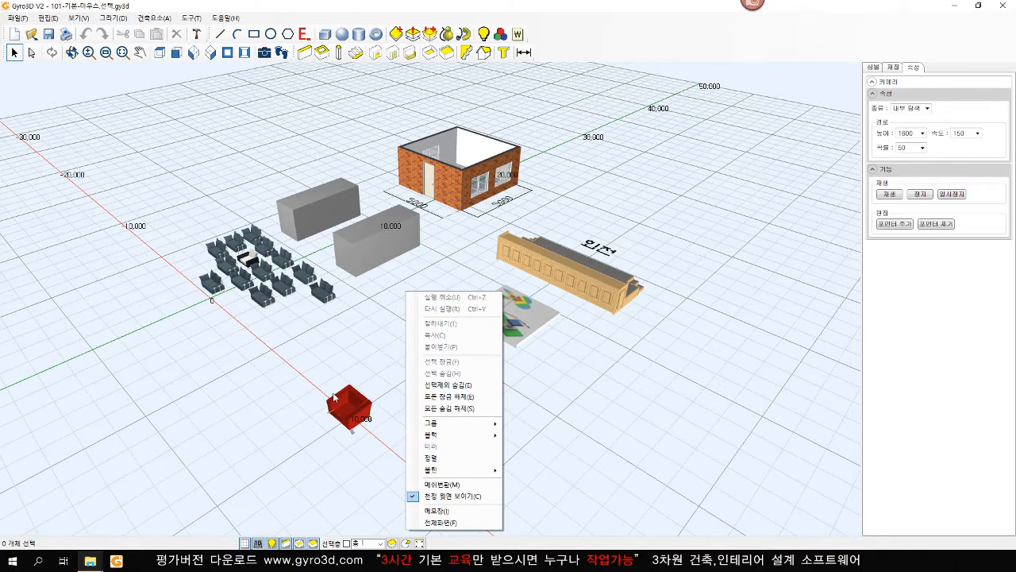
click(339, 346)
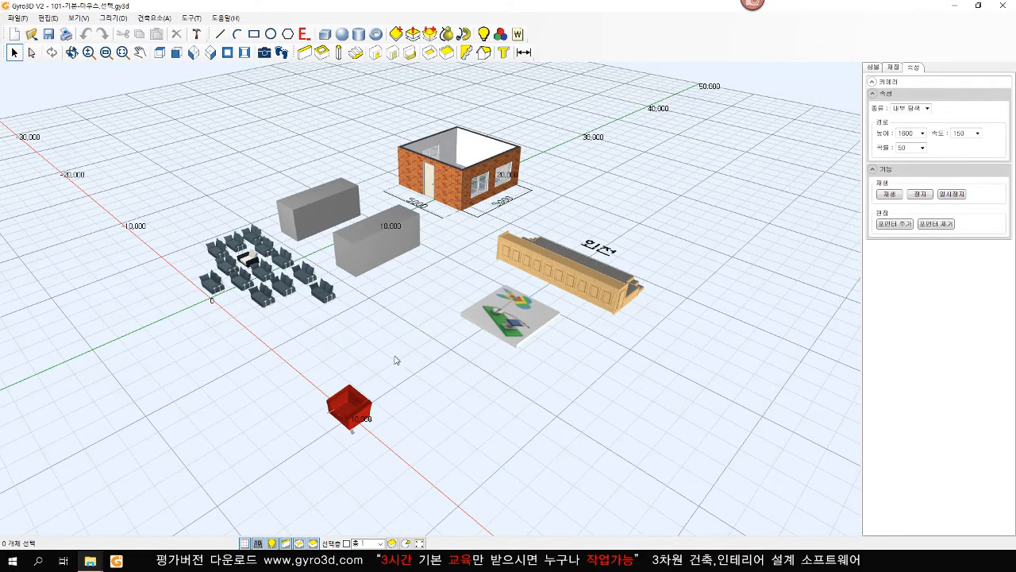
- Examine the whole group of sample objects on the grid from near and far and from slightly different positions
scroll(397, 357, down, 3)
scroll(399, 352, up, 6)
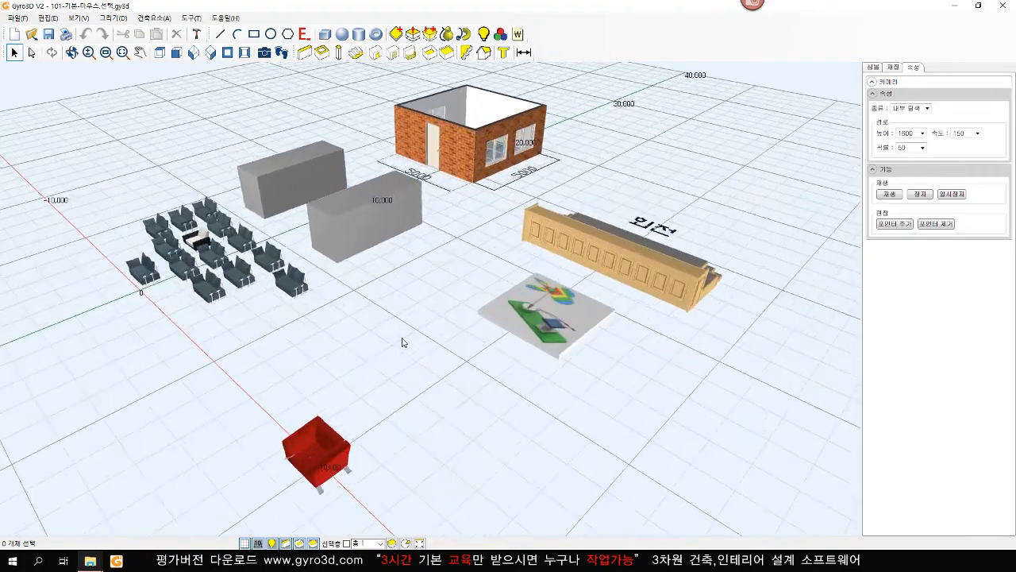
scroll(404, 344, down, 8)
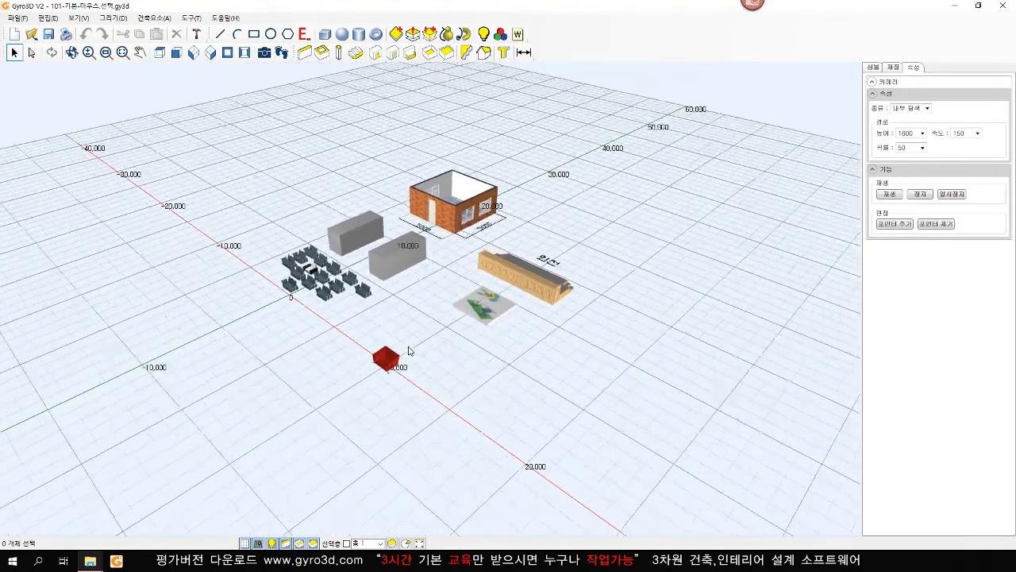
scroll(411, 351, up, 5)
scroll(411, 350, down, 6)
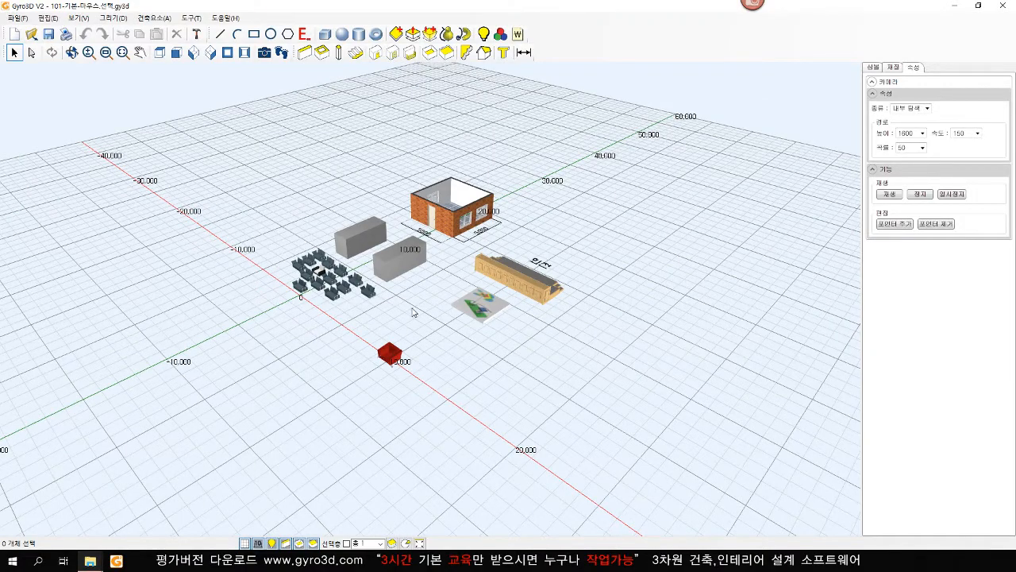
middle_drag(412, 311, 429, 323)
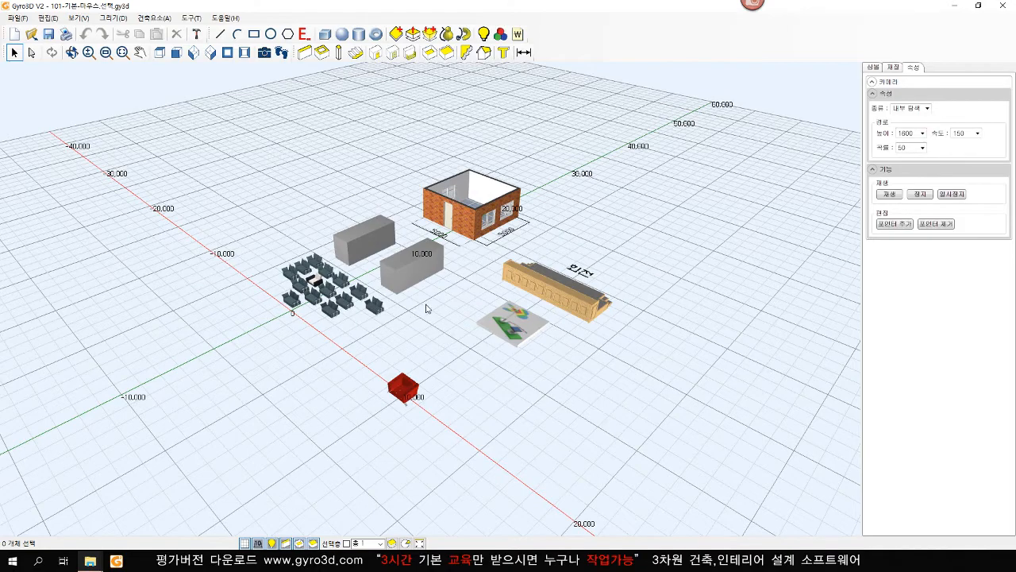
mouse_move(429, 308)
middle_down()
mouse_move(509, 470)
mouse_move(361, 243)
mouse_move(447, 317)
mouse_move(508, 461)
mouse_move(358, 242)
mouse_move(523, 387)
mouse_move(408, 247)
mouse_move(444, 284)
mouse_move(465, 334)
mouse_move(415, 300)
middle_up()
scroll(424, 292, up, 5)
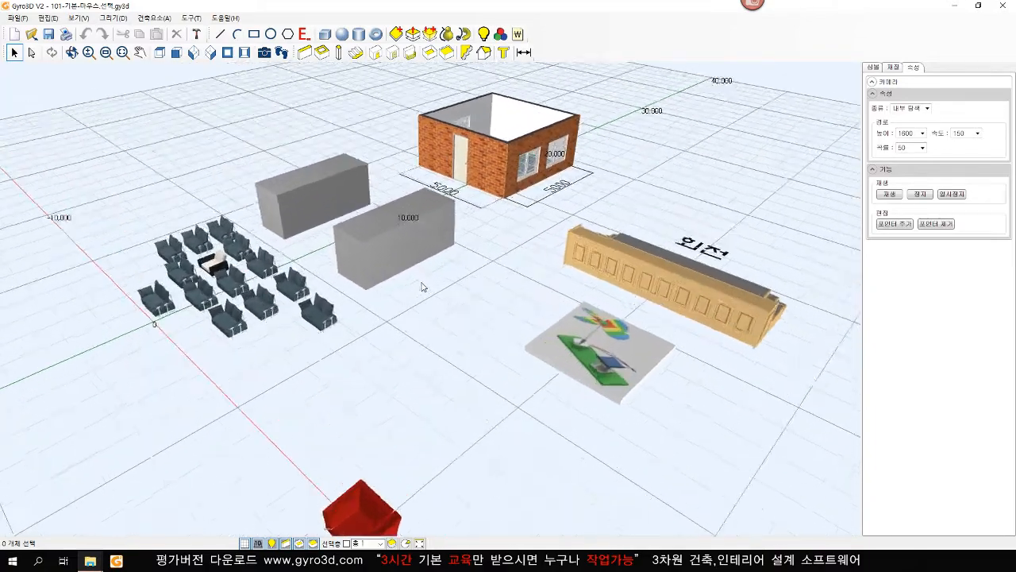
scroll(422, 286, down, 4)
scroll(423, 290, up, 1)
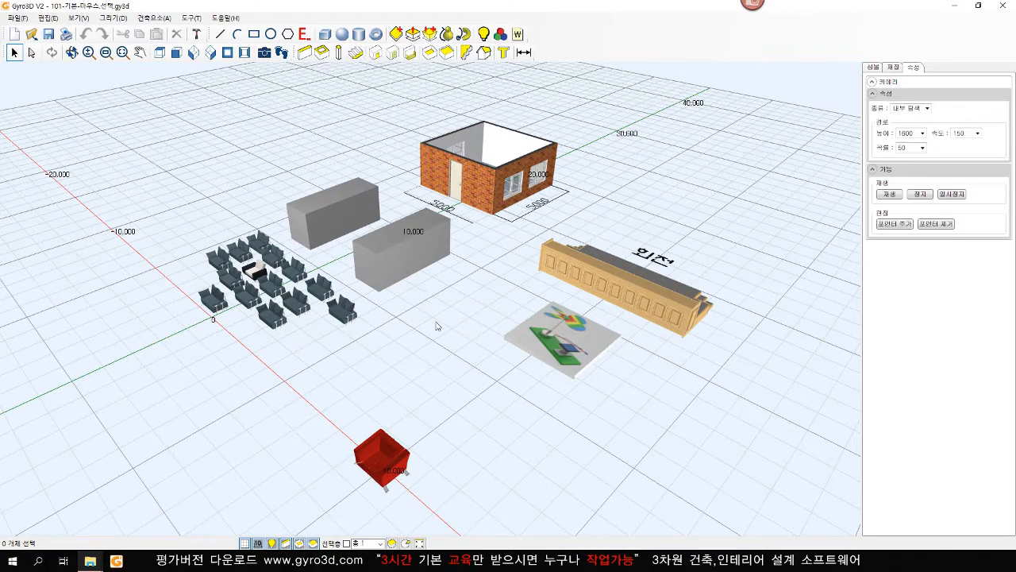
middle_drag(437, 326, 407, 316)
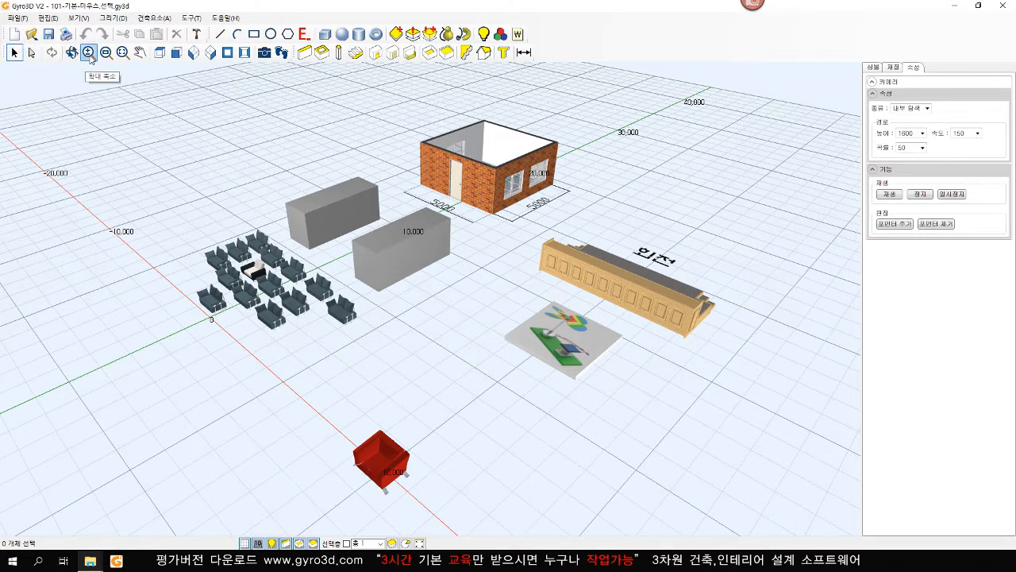
- View the sample scene with the zoom (확대 축소) tool and the rotate-view tool, and return to selection mode
click(89, 56)
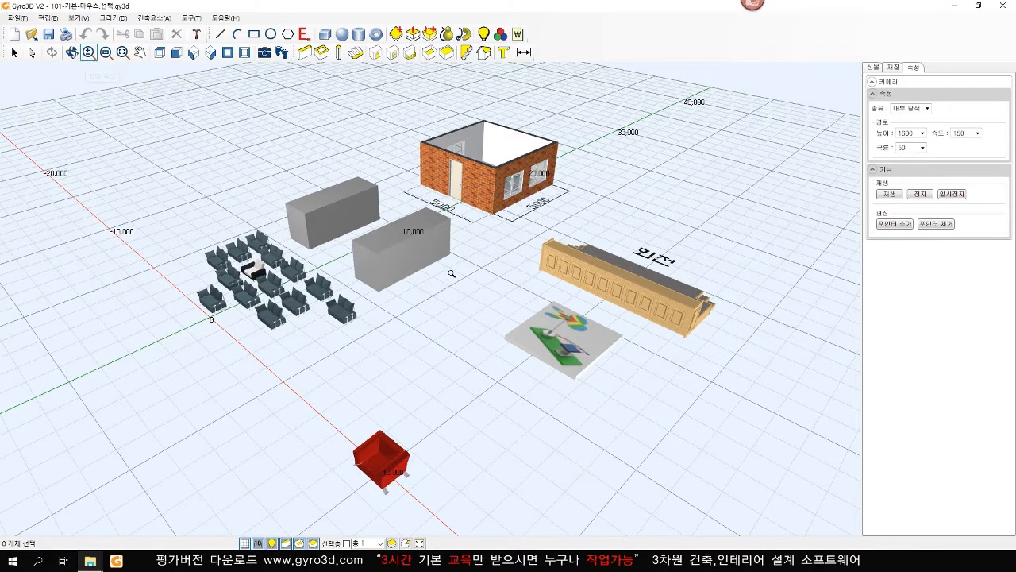
drag(451, 273, 457, 311)
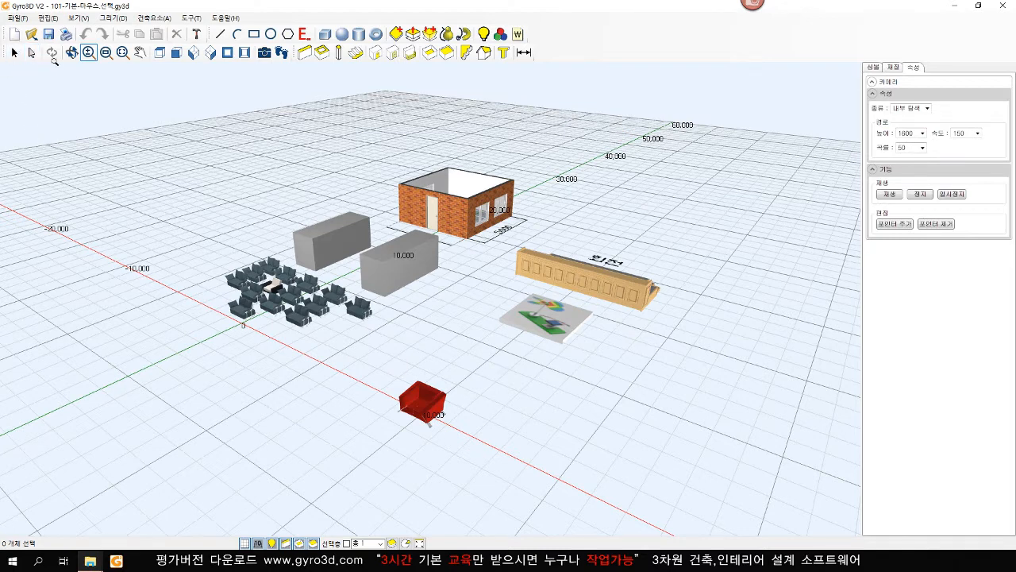
click(72, 56)
mouse_move(470, 296)
mouse_down()
mouse_move(469, 330)
mouse_move(340, 344)
mouse_move(322, 222)
mouse_move(482, 211)
mouse_move(561, 331)
mouse_move(381, 413)
mouse_move(365, 238)
mouse_move(548, 174)
mouse_move(534, 376)
mouse_move(381, 302)
mouse_move(429, 270)
mouse_move(509, 261)
mouse_move(471, 293)
mouse_up()
right_click(471, 293)
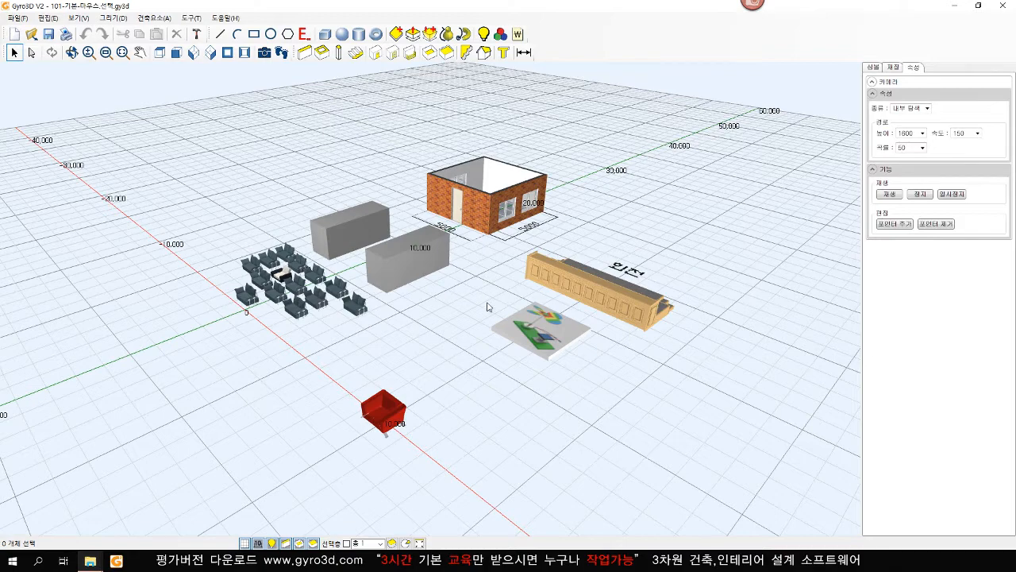
- Inspect the gray boxes, the pinwheel board and the wooden bench up close, and return to an overview of the scene
scroll(452, 337, up, 5)
scroll(396, 248, up, 1)
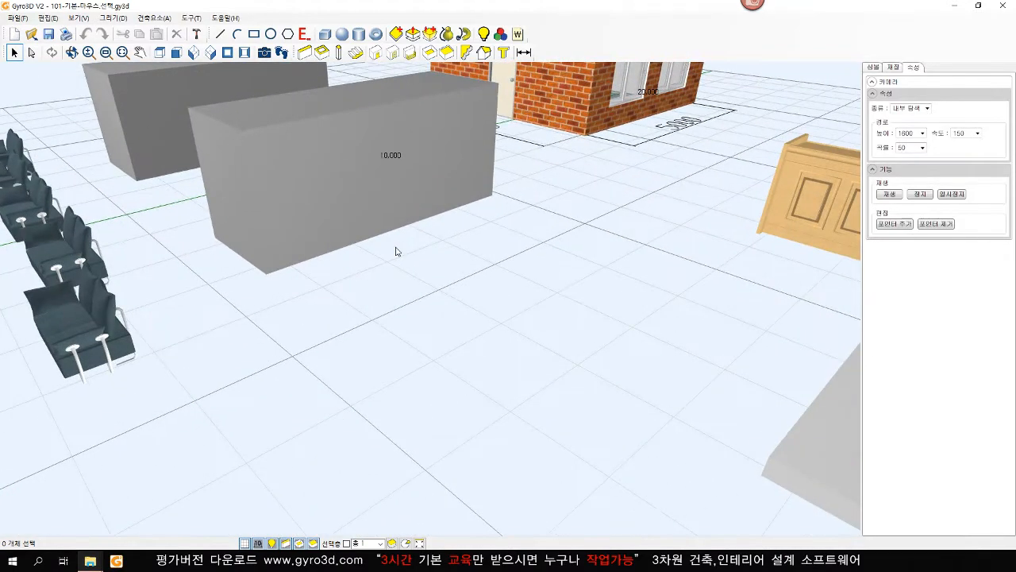
middle_drag(546, 251, 380, 259)
scroll(199, 272, down, 3)
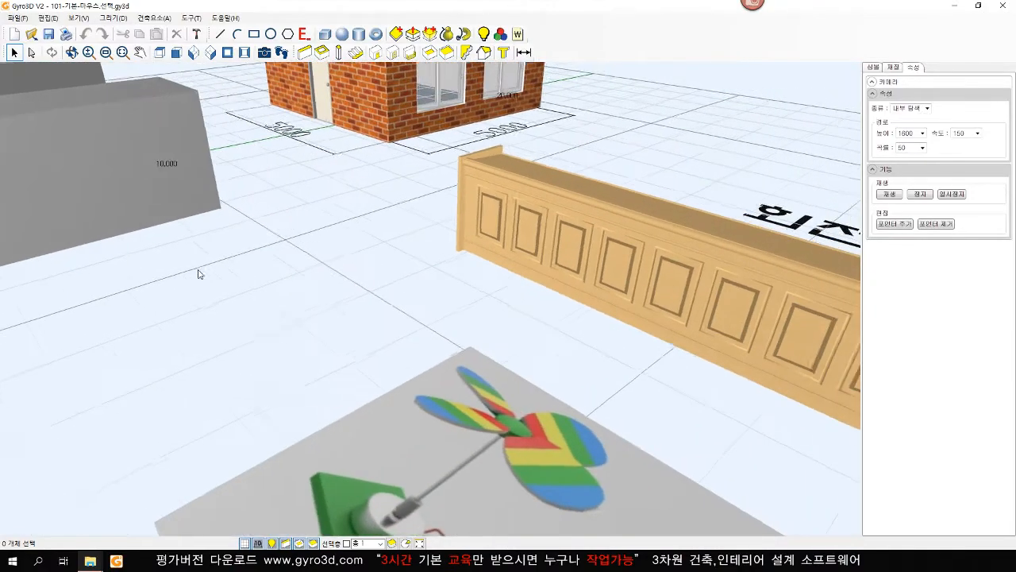
scroll(300, 256, down, 4)
scroll(316, 282, down, 4)
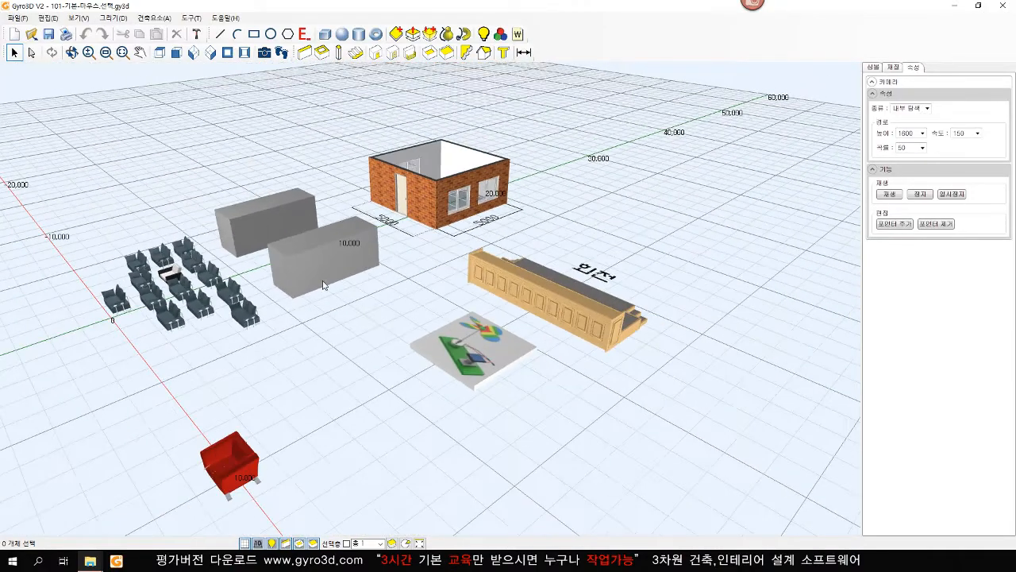
right_drag(321, 282, 395, 309)
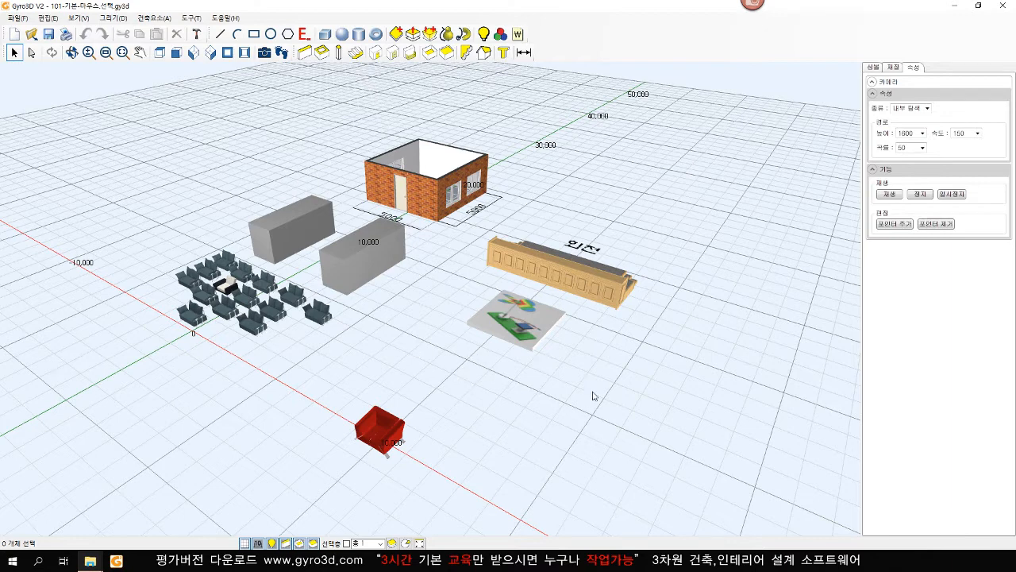
- Select the wooden bench and each gray box one at a time, clearing the selection in between
click(547, 273)
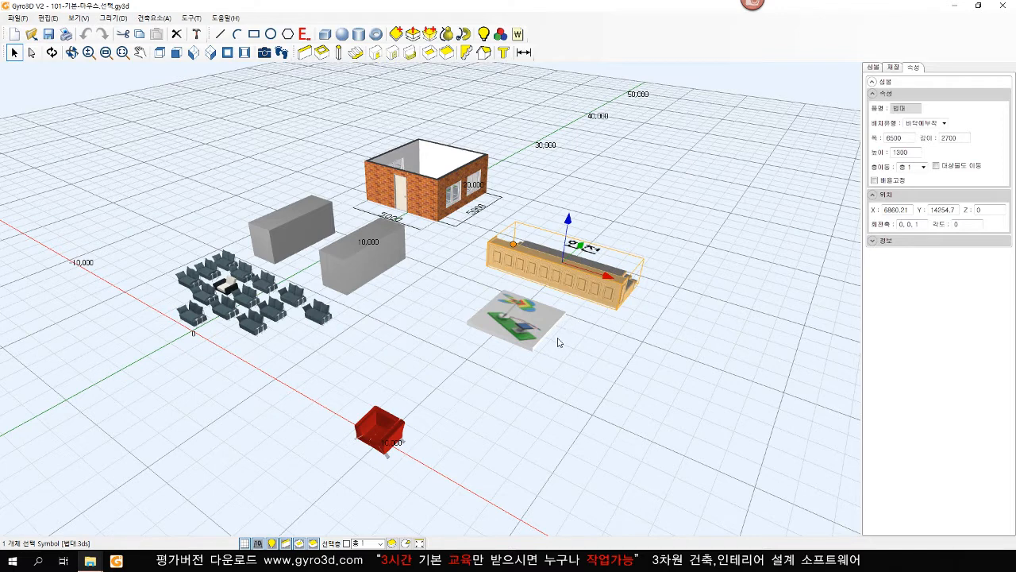
click(597, 374)
click(559, 272)
click(366, 266)
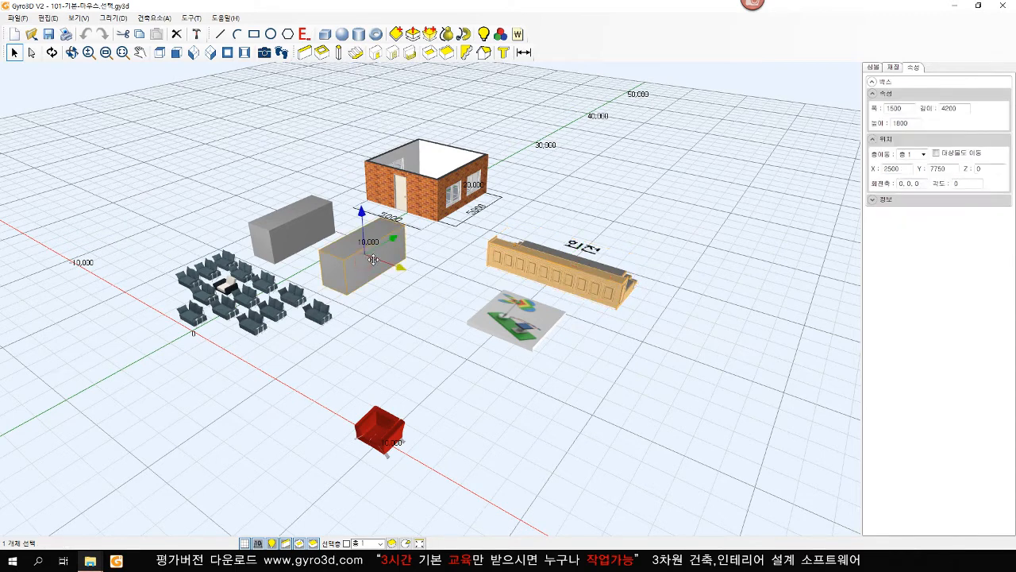
click(541, 273)
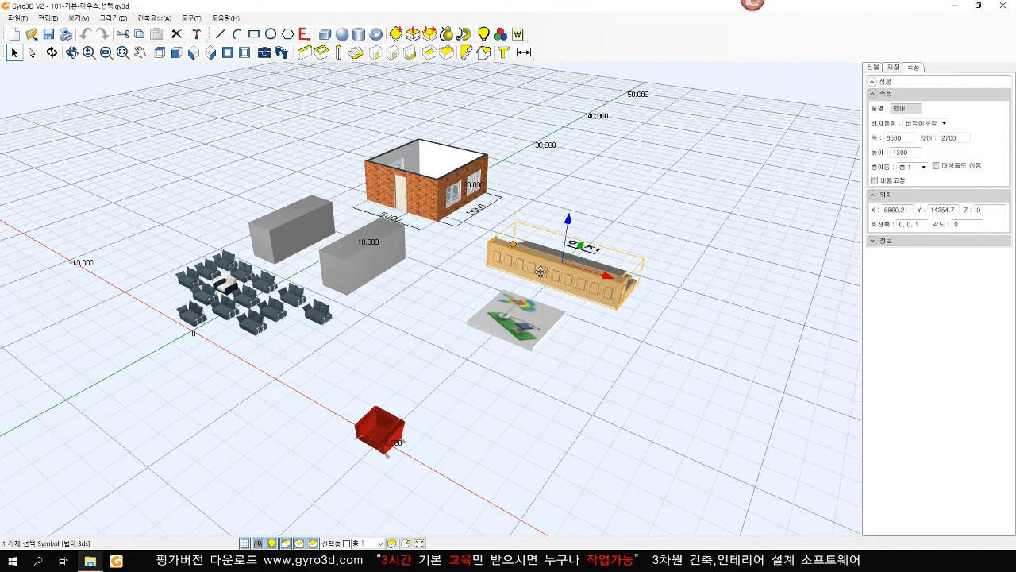
key(Escape)
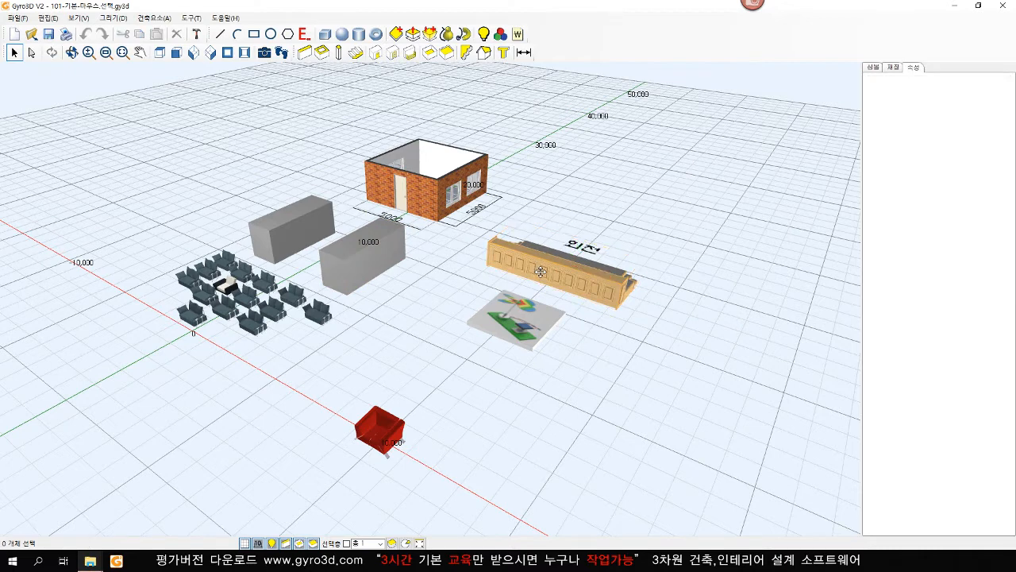
click(286, 228)
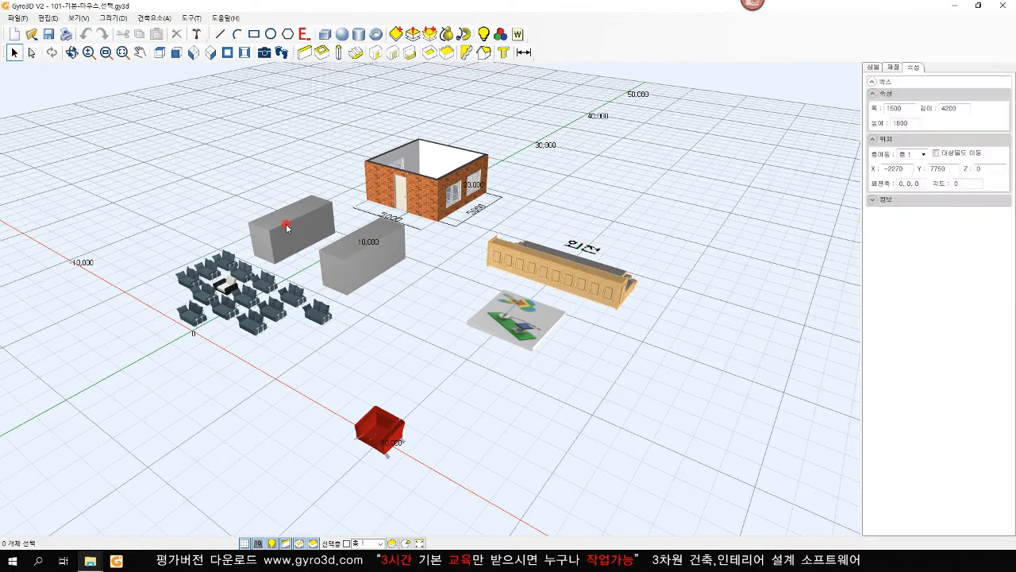
- Draw a four-segment straight wall around the back of the brick room, with a first segment about 13540 long
click(304, 52)
click(299, 152)
click(396, 110)
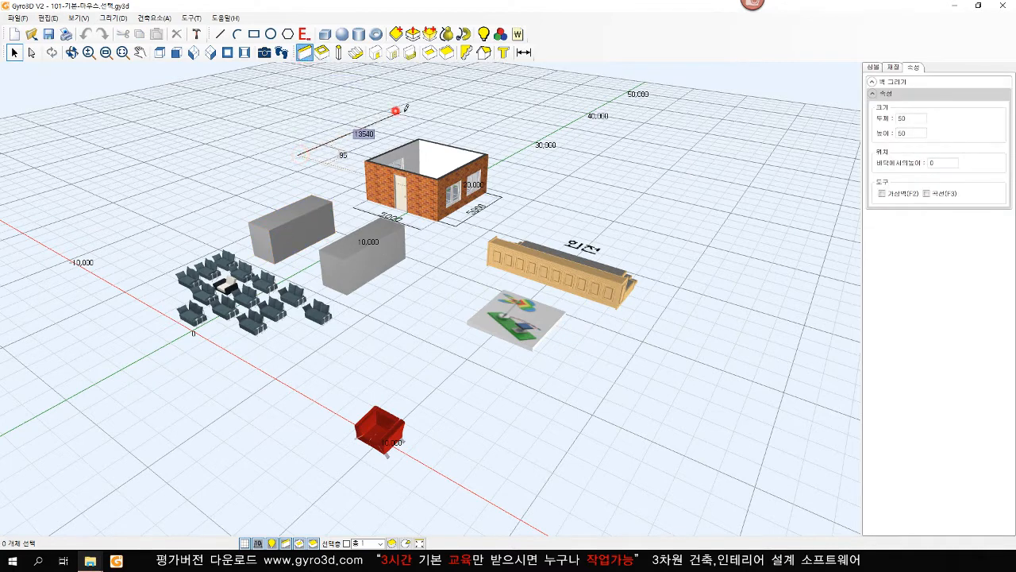
click(485, 135)
click(560, 205)
double_click(610, 192)
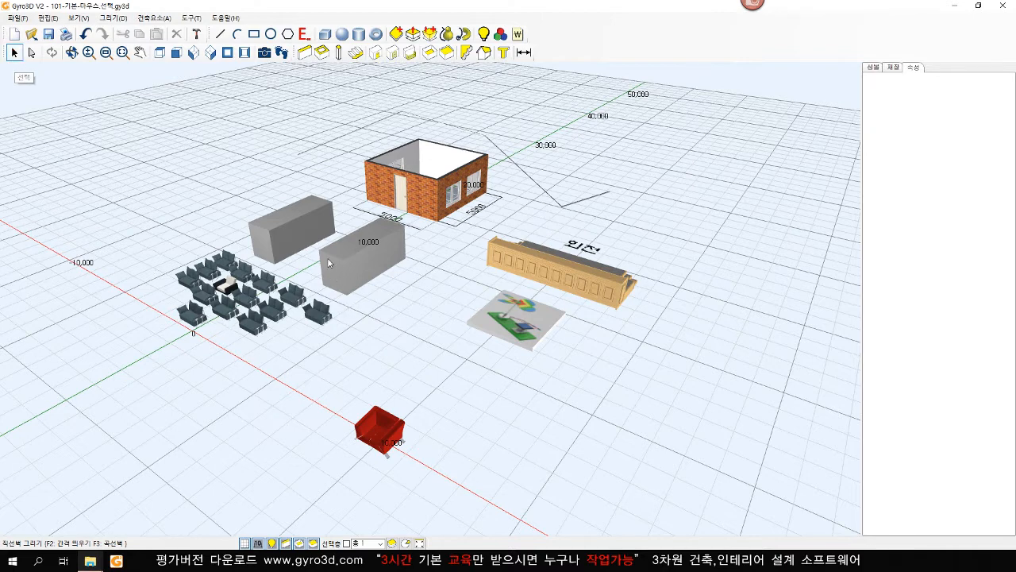
- Move the rear gray box away from the other one to X -7290, Y 7680, and raise it to Z 520
click(302, 229)
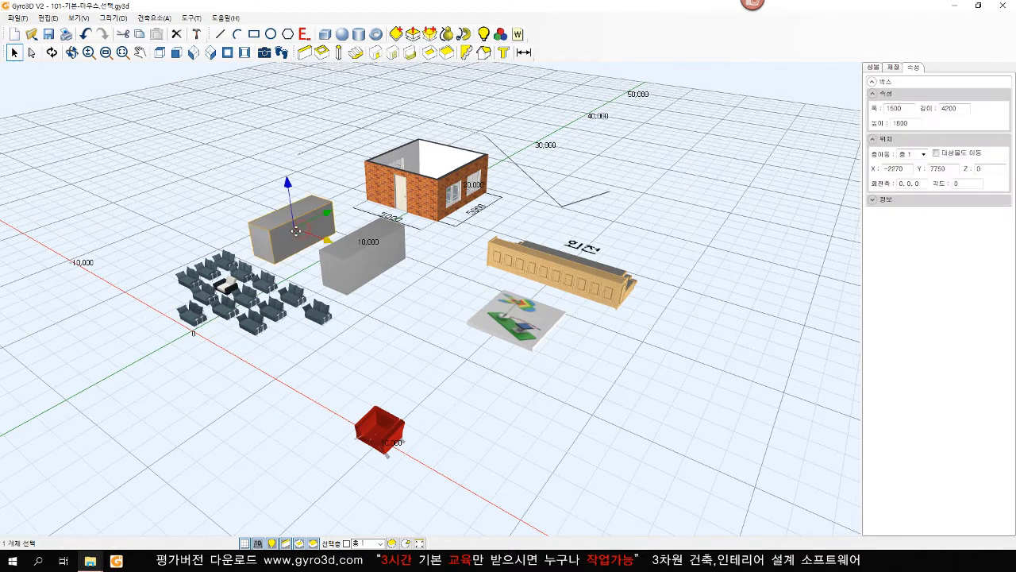
drag(332, 239, 263, 192)
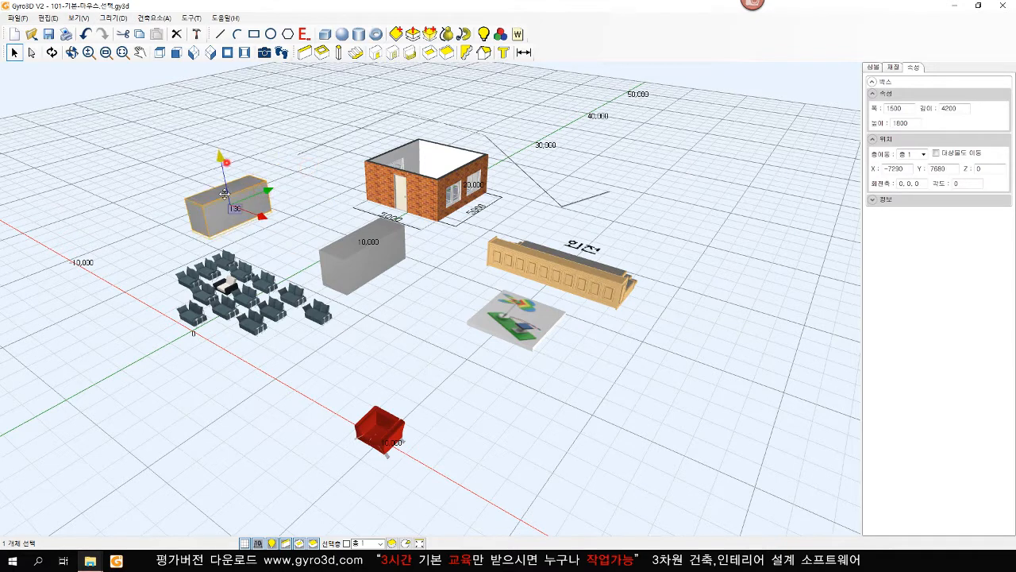
mouse_move(226, 160)
mouse_down()
mouse_move(221, 197)
mouse_move(218, 150)
mouse_up()
- Rotate the raised gray box 60 degrees about its vertical axis and delete it from the scene
click(51, 52)
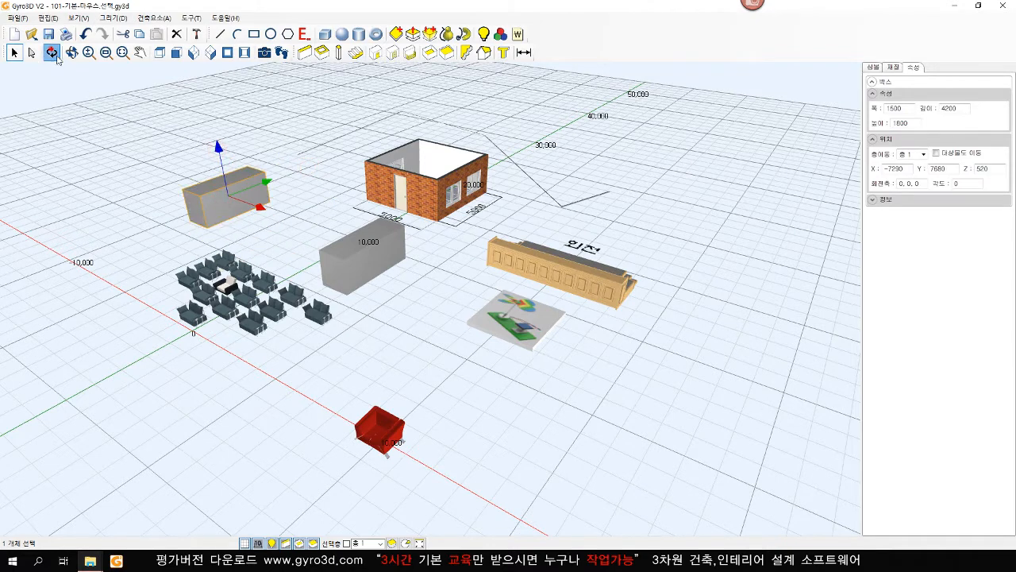
drag(141, 184, 240, 161)
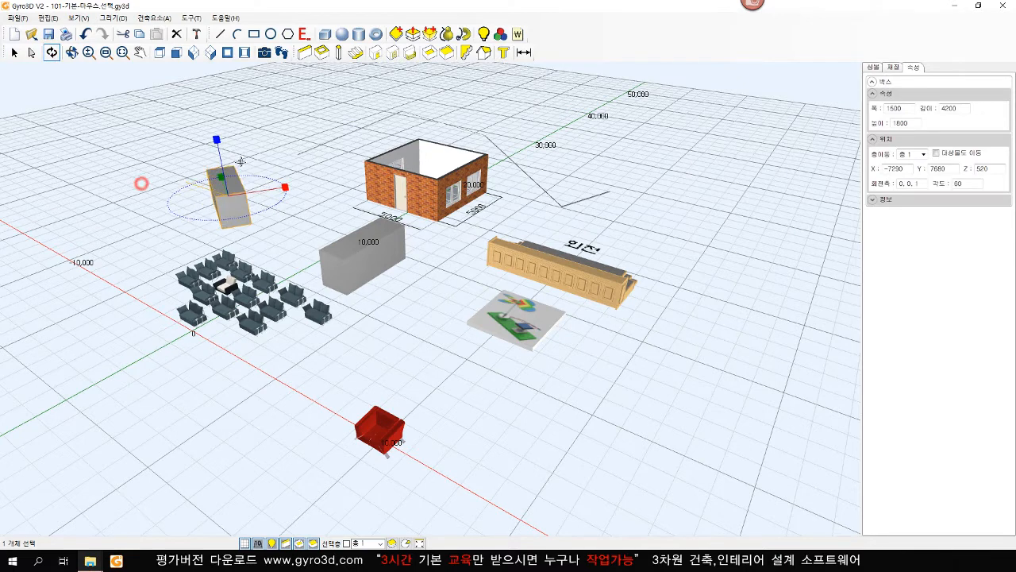
right_click(241, 161)
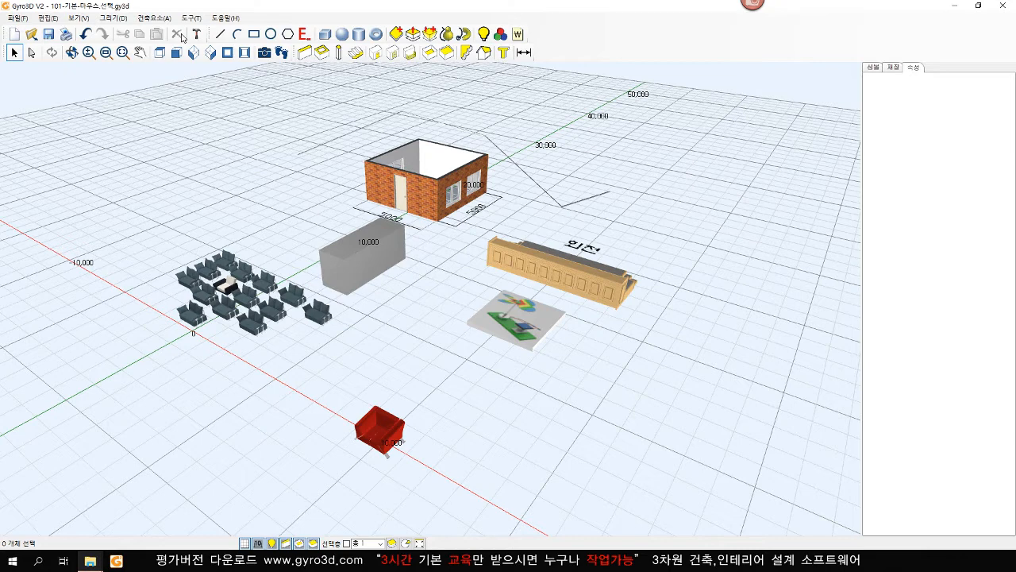
- In sub-selection (하위선택) mode, select the long side, top and end faces of the remaining gray box individually
click(32, 54)
click(379, 258)
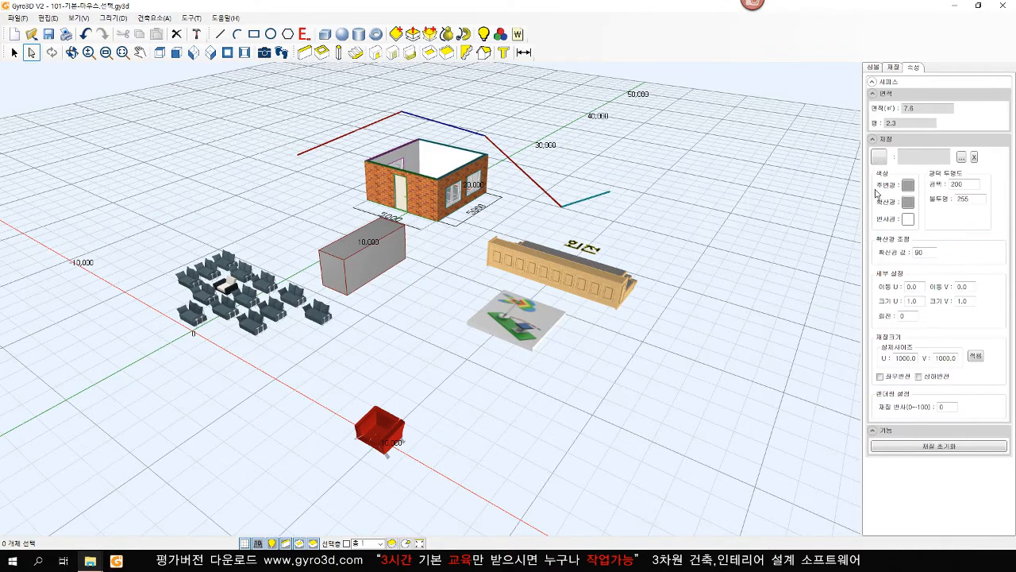
scroll(457, 250, up, 3)
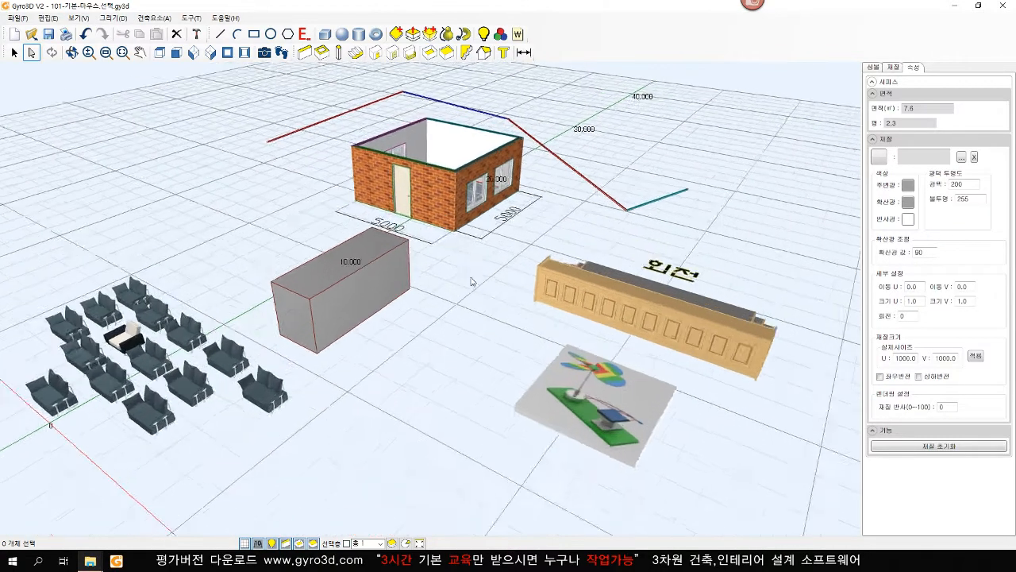
scroll(471, 281, up, 1)
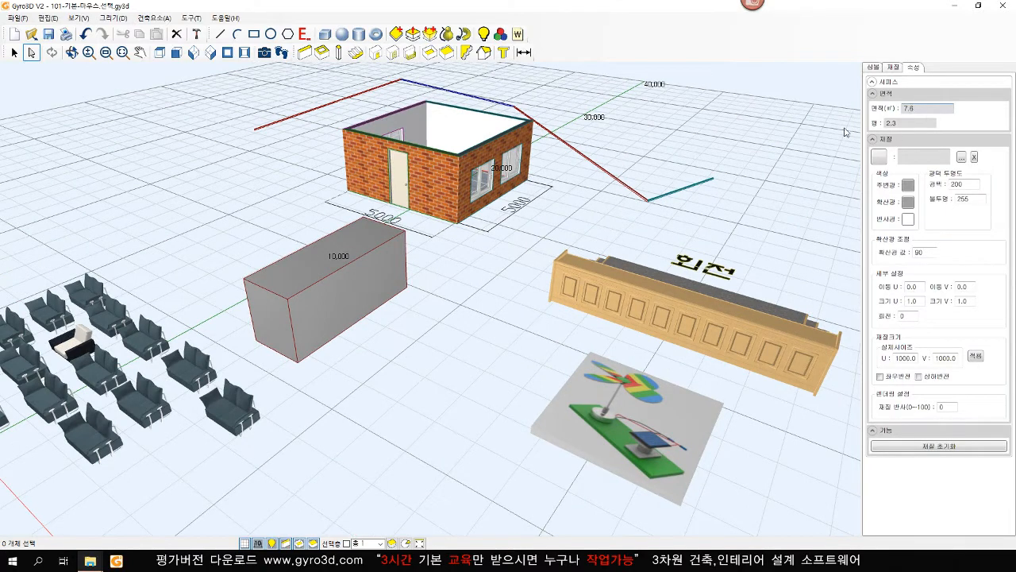
click(357, 235)
click(278, 336)
- Set the diffuse color (확산광) of the gray box's long side face to yellow
click(365, 281)
click(908, 203)
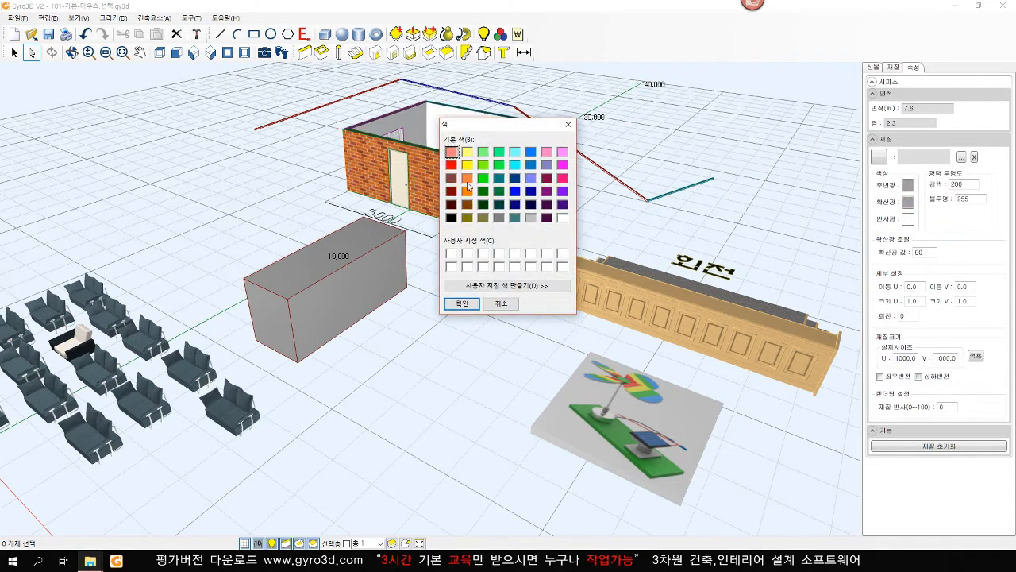
click(468, 165)
click(461, 304)
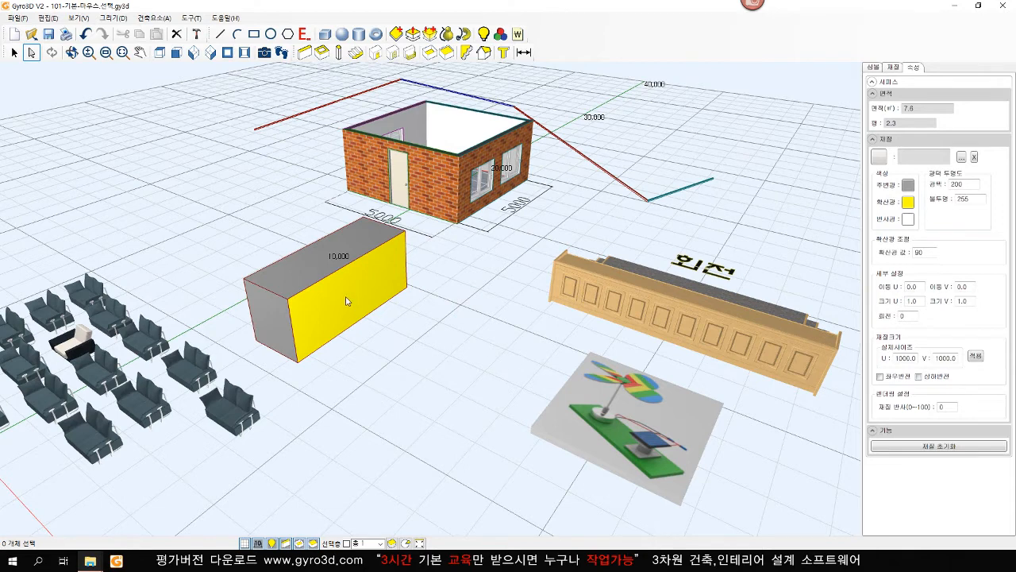
- Give the box's top face a custom green diffuse color and clear the face selection
click(314, 268)
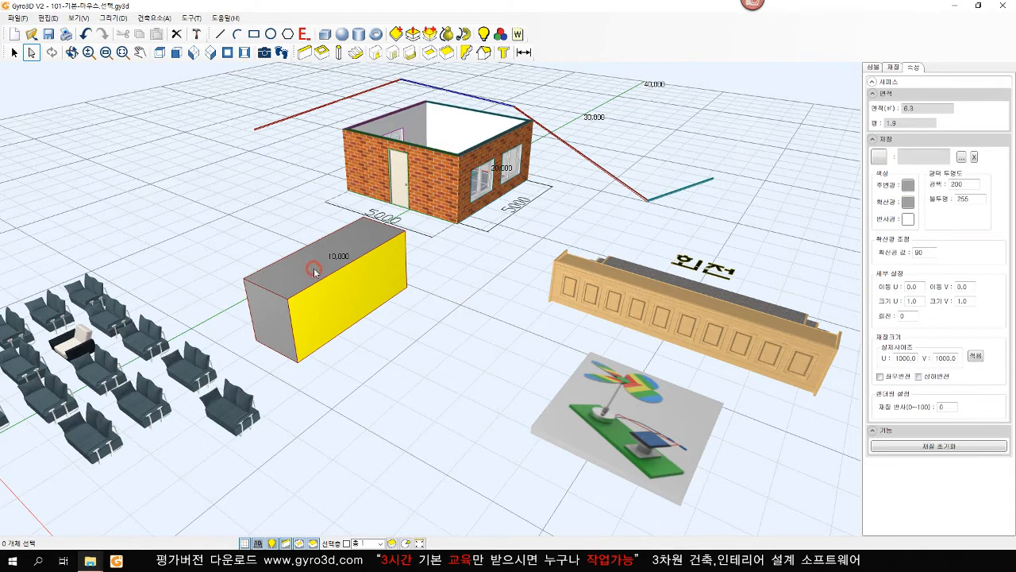
click(909, 203)
click(505, 290)
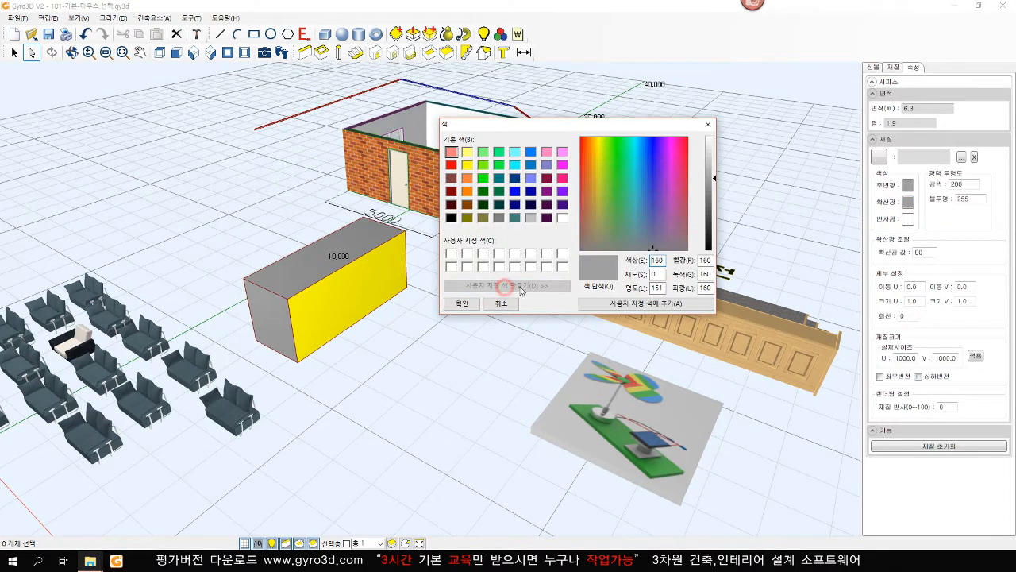
drag(624, 183, 611, 193)
drag(716, 182, 716, 200)
click(473, 303)
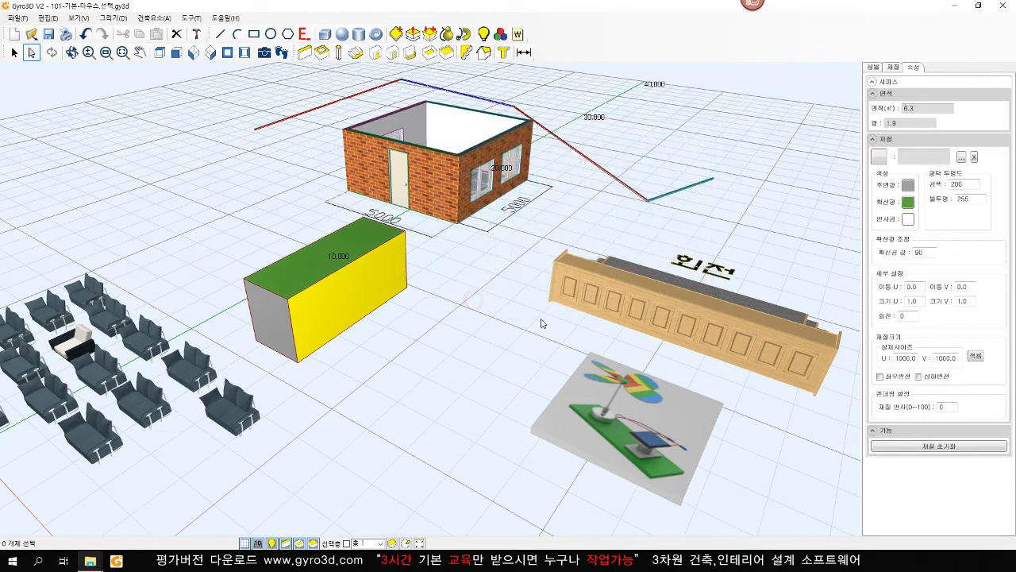
click(490, 318)
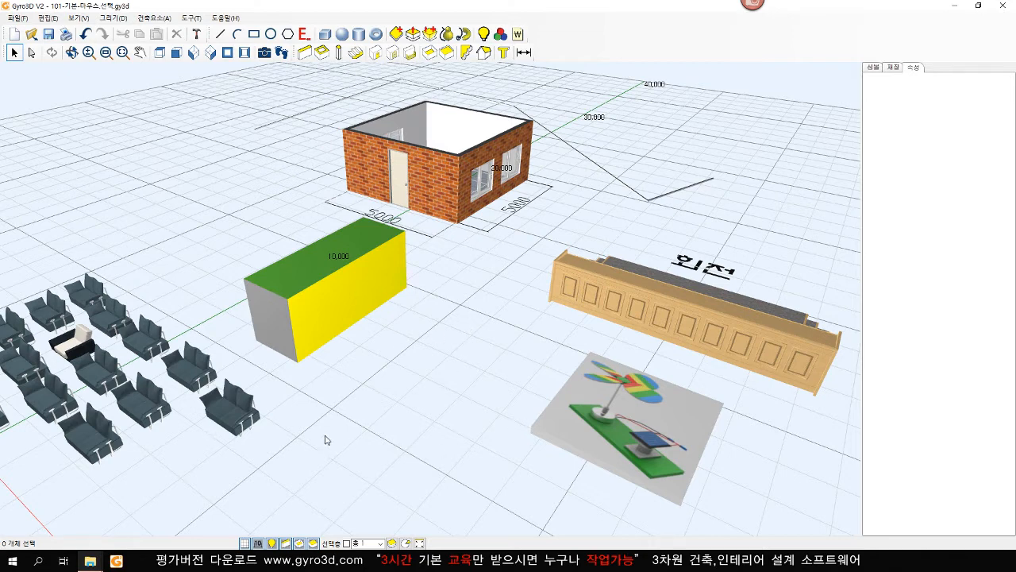
- Make the green top face semi-transparent by setting its opacity (불투명) to 150
click(31, 52)
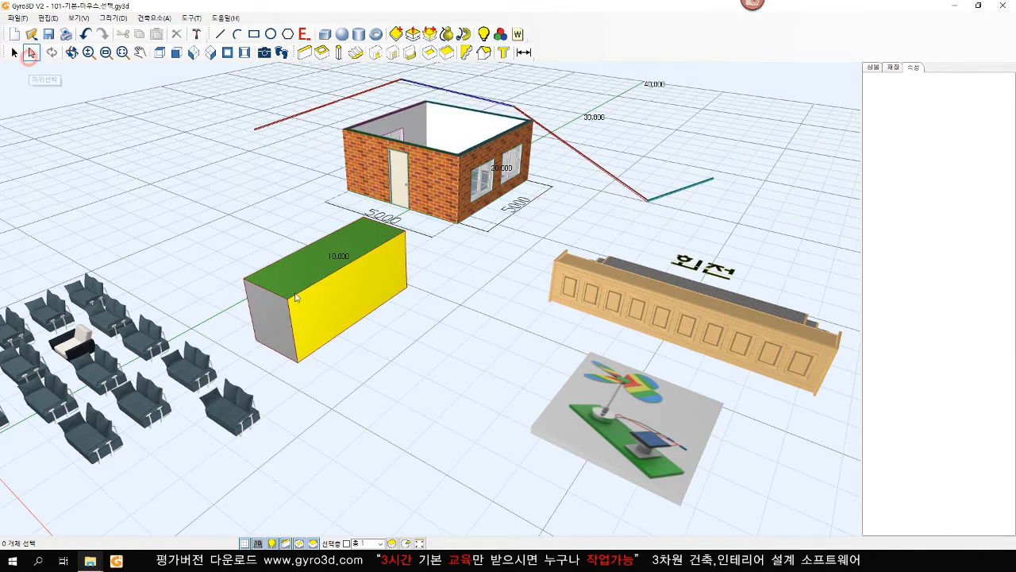
click(318, 260)
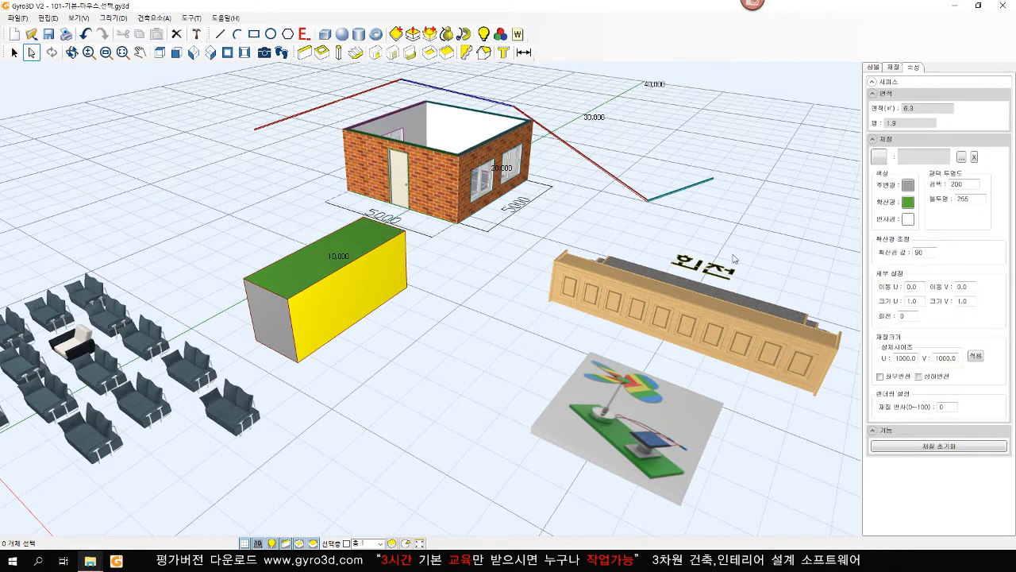
click(977, 200)
drag(977, 200, 959, 200)
text(150)
key(Return)
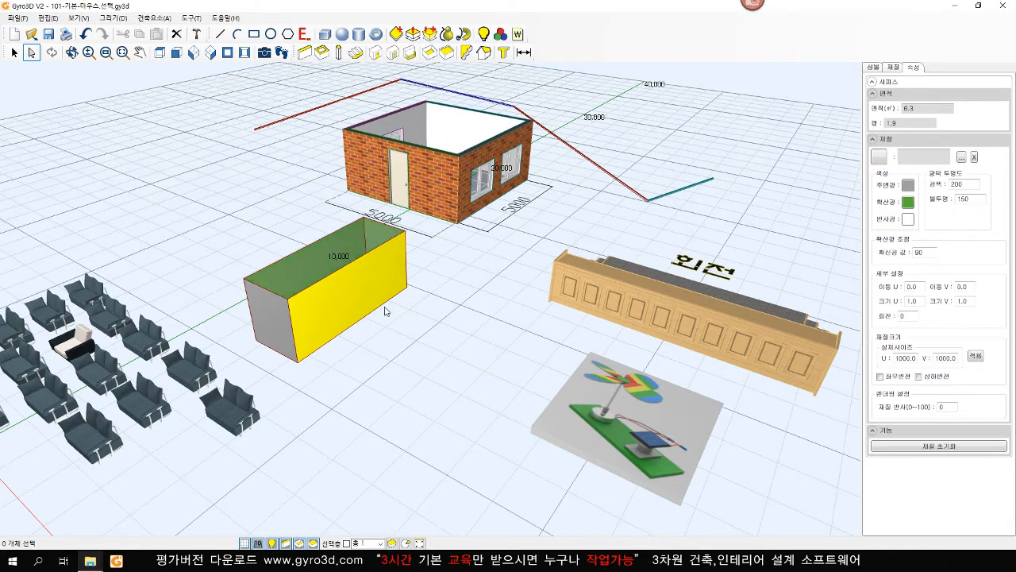
- Set the opacity (불투명) of the yellow side face to 180 and clear the selection
click(361, 297)
double_click(968, 199)
text(180)
key(Return)
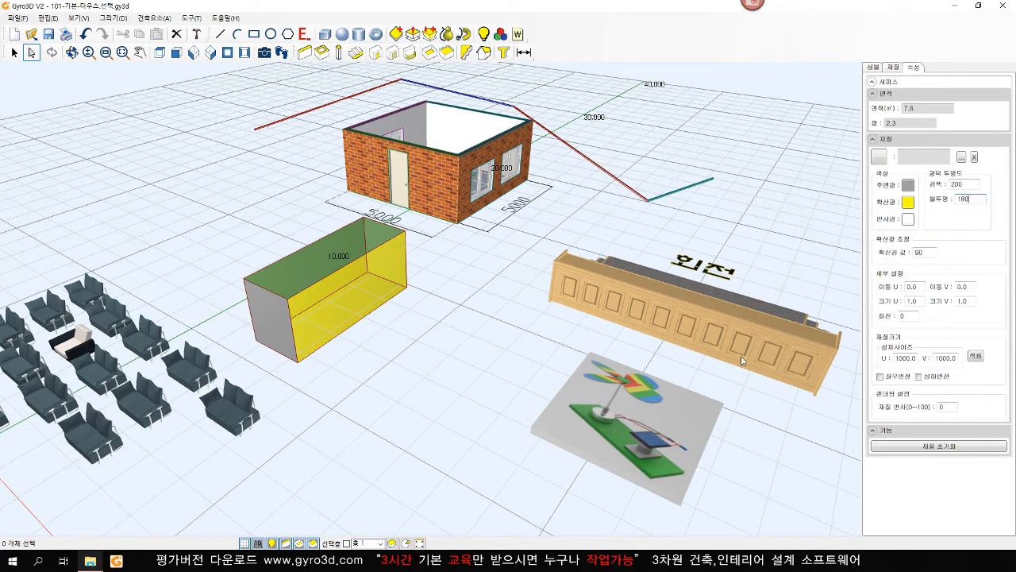
click(462, 367)
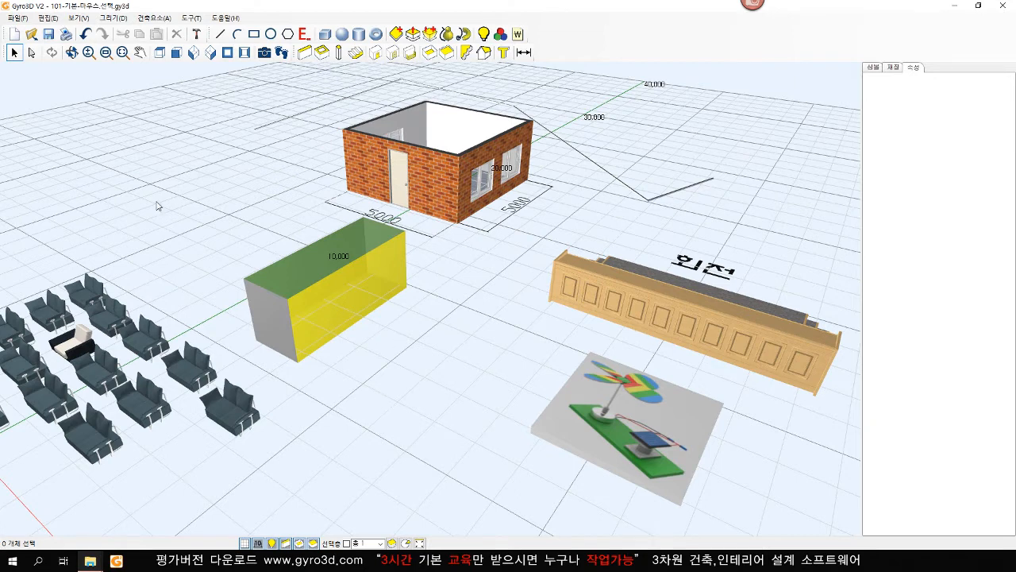
- In sub-selection mode, pull the bottom edge of the box's yellow face outward so that the face slopes
click(31, 52)
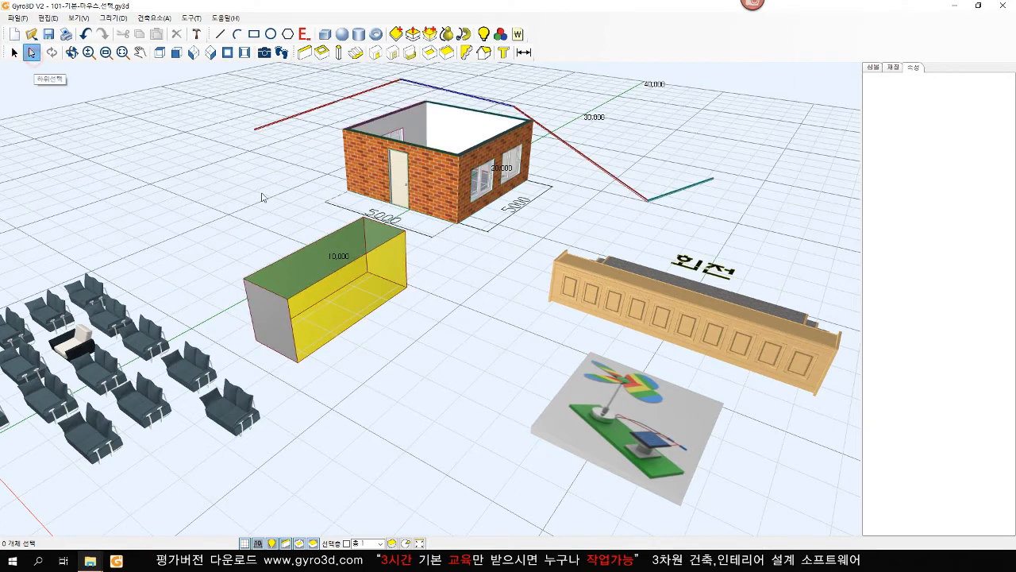
click(363, 317)
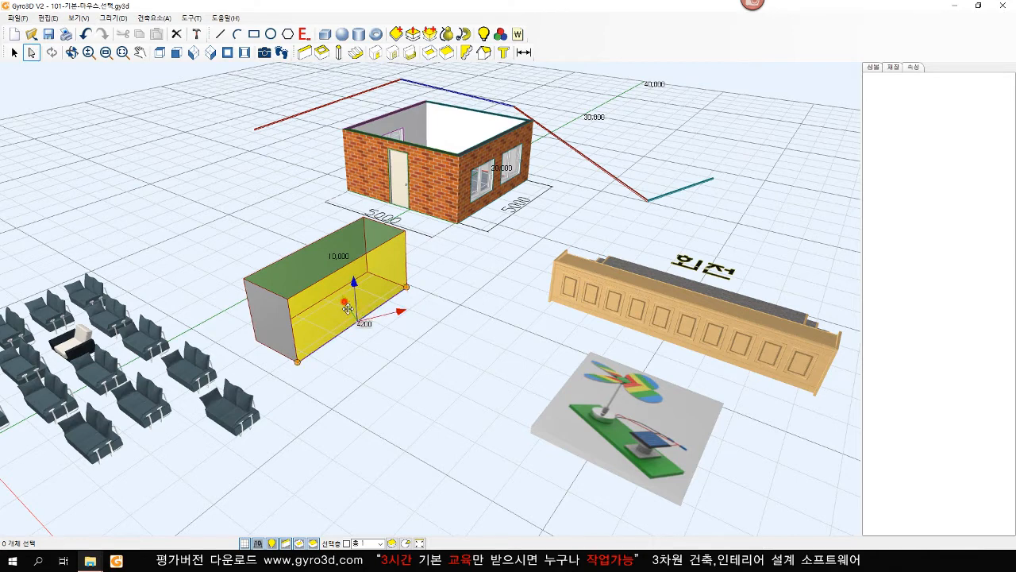
drag(347, 308, 374, 343)
- Shift the top edge of the gray end face inward and the yellow face's top edge back, and clear the selection
click(257, 284)
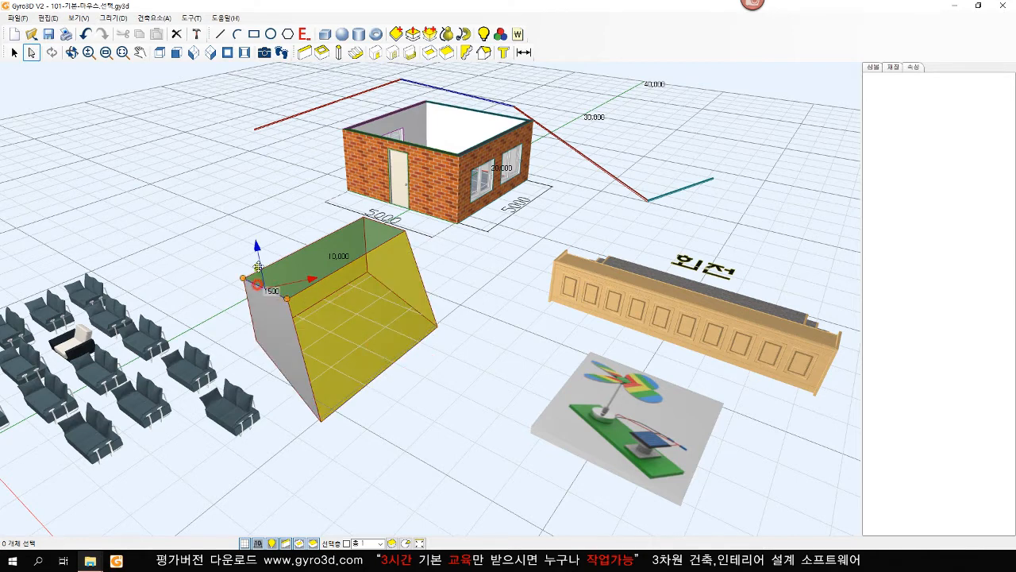
mouse_move(257, 249)
mouse_down()
mouse_move(221, 164)
mouse_move(267, 256)
mouse_up()
drag(335, 275, 331, 243)
click(469, 291)
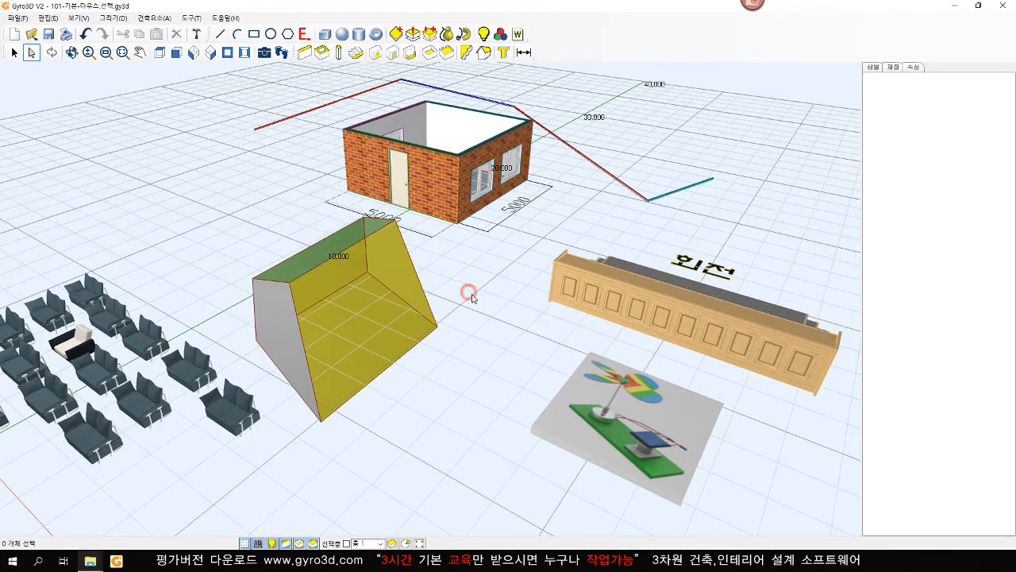
- Delete the box's yellow side face and green top face, and return to normal object selection mode
click(196, 33)
click(365, 316)
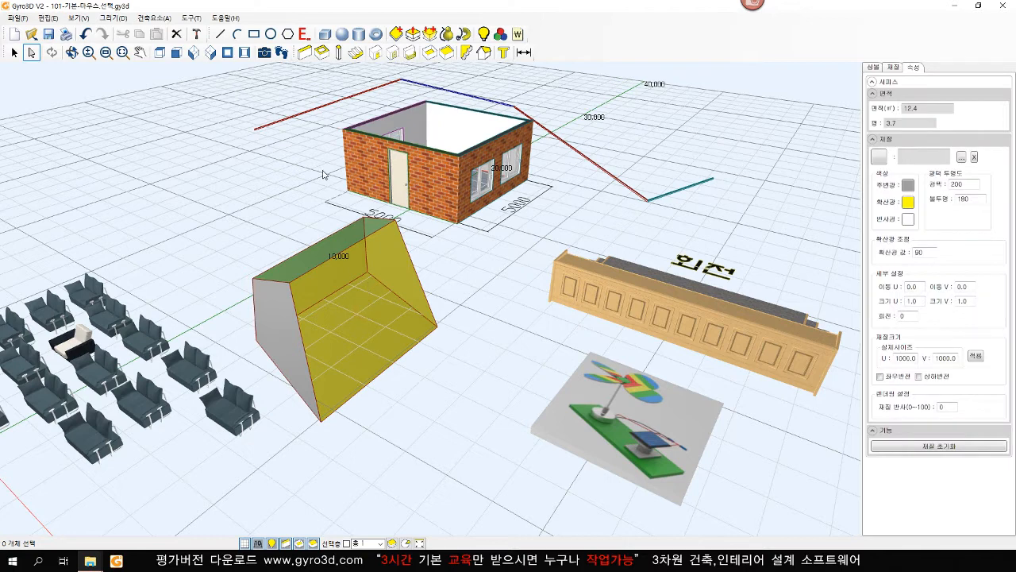
click(177, 34)
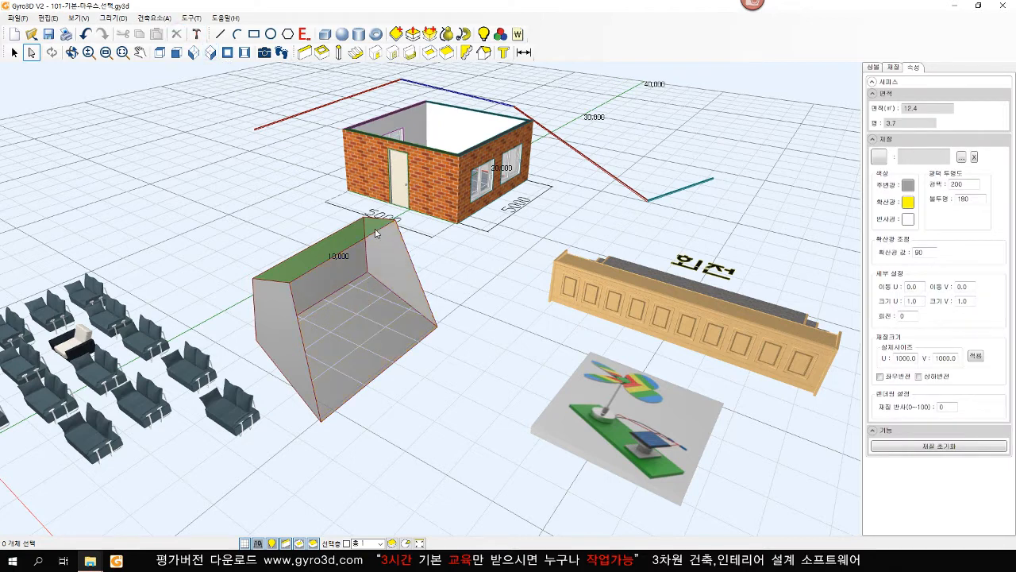
click(373, 230)
click(218, 195)
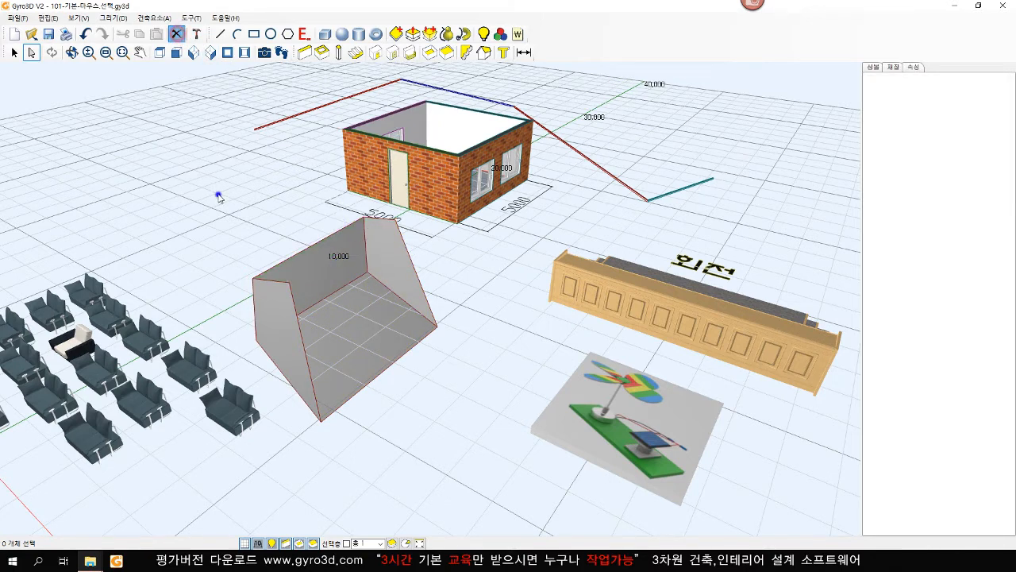
click(13, 54)
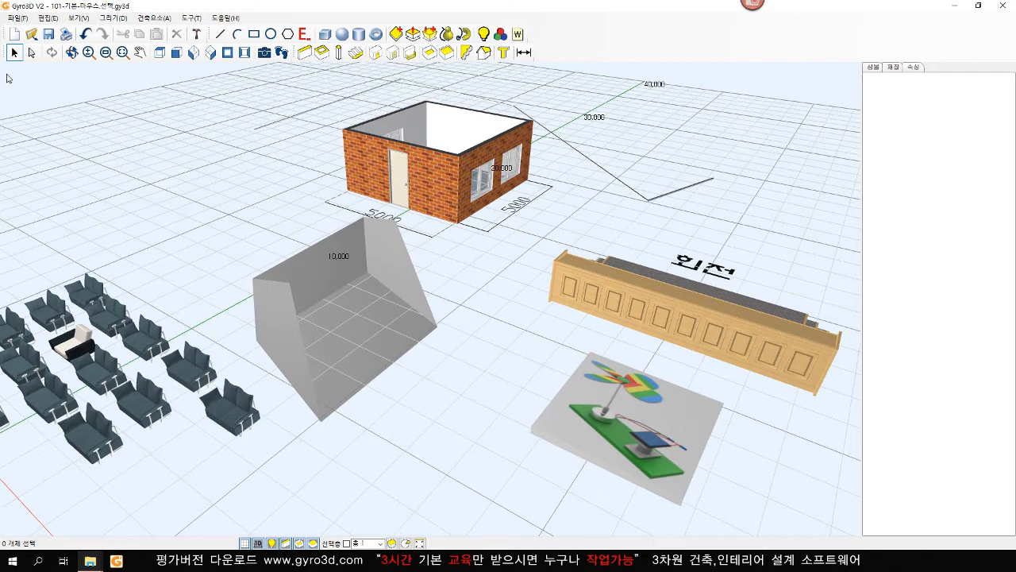
click(234, 251)
- Select the red sofa on the X axis as a whole object in selection (선택) mode
middle_drag(503, 409, 501, 369)
scroll(501, 369, down, 1)
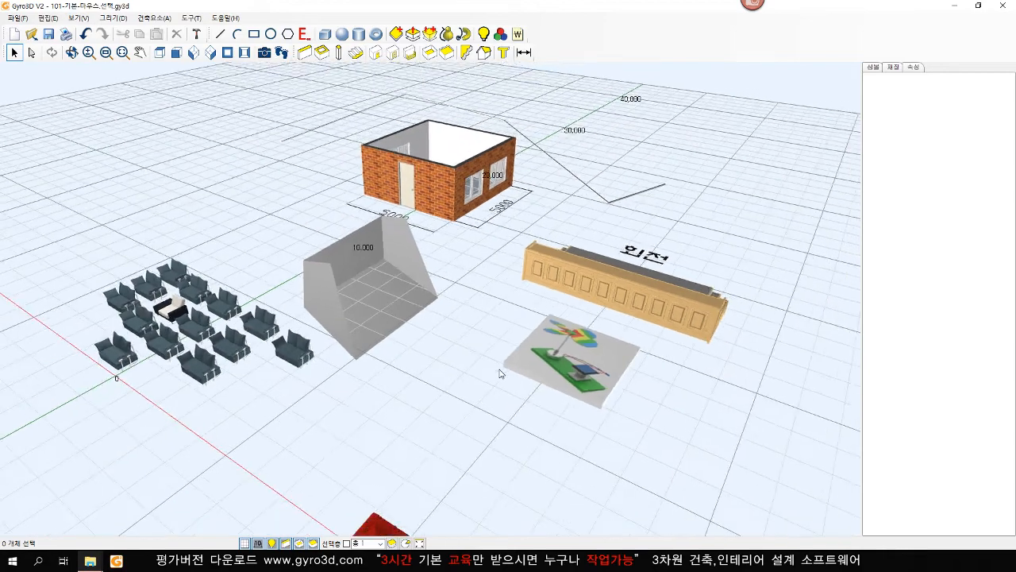
middle_drag(512, 405, 469, 331)
middle_drag(529, 421, 517, 397)
scroll(506, 397, down, 1)
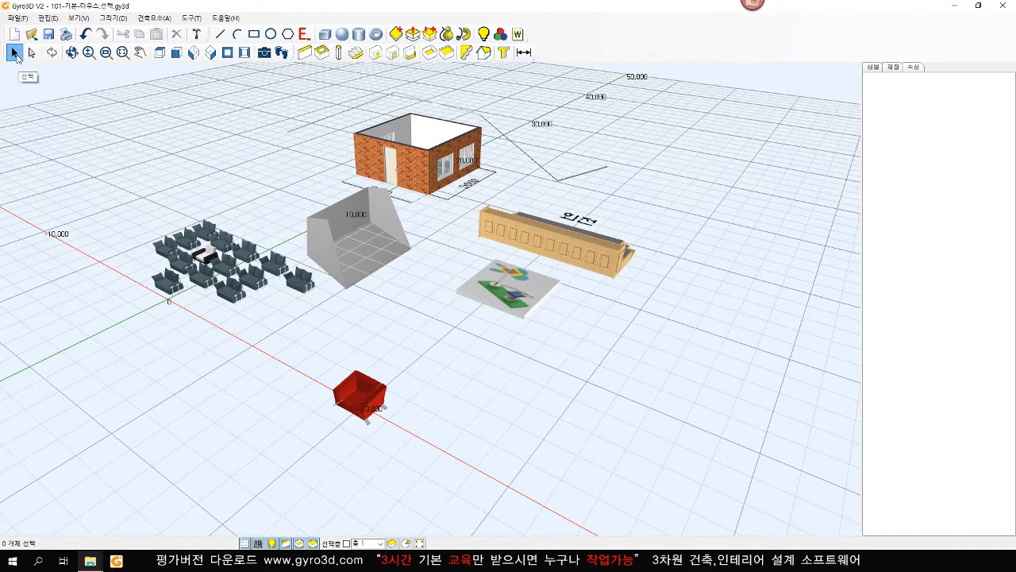
middle_drag(446, 411, 451, 334)
scroll(452, 333, down, 1)
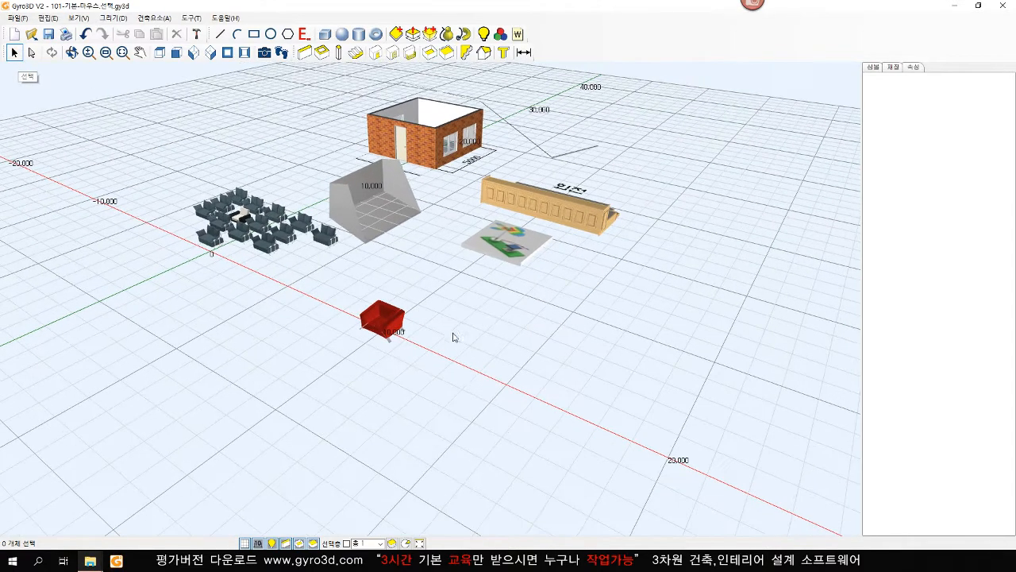
scroll(446, 341, up, 1)
scroll(446, 343, up, 2)
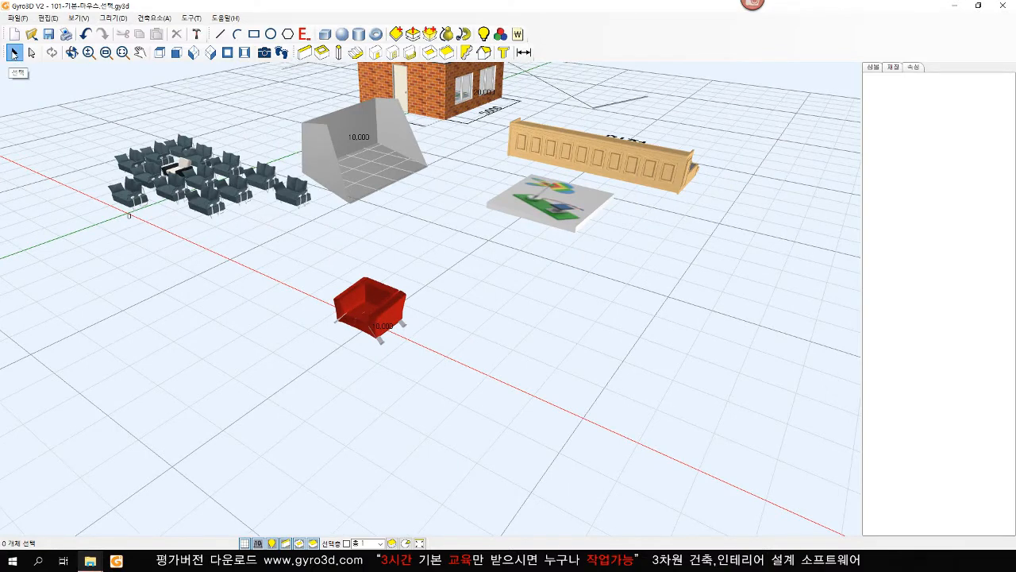
click(14, 52)
click(375, 318)
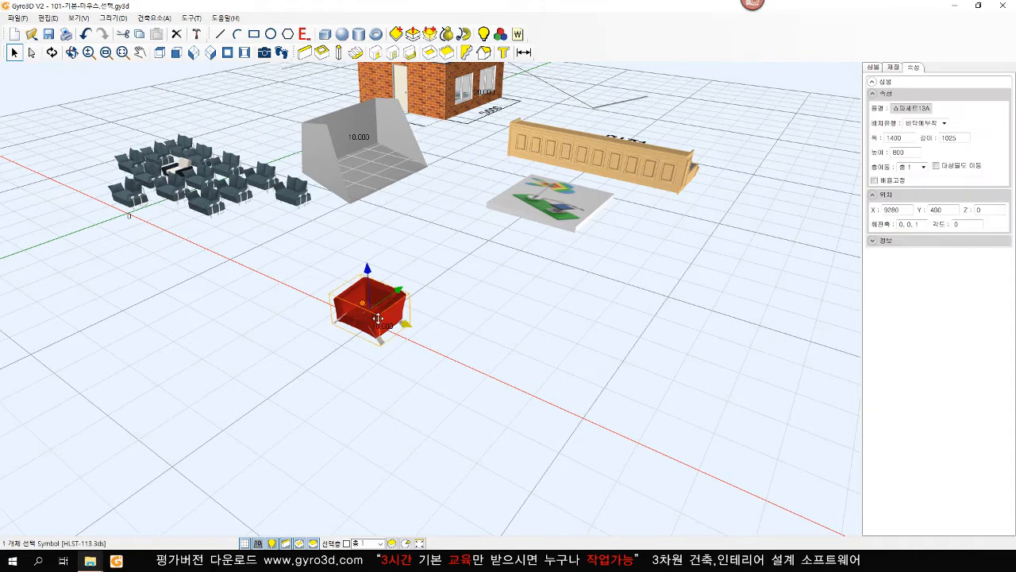
- Move the red sofa along the X axis to X 12070, Y 60, and raise it to Z 720
scroll(373, 317, up, 3)
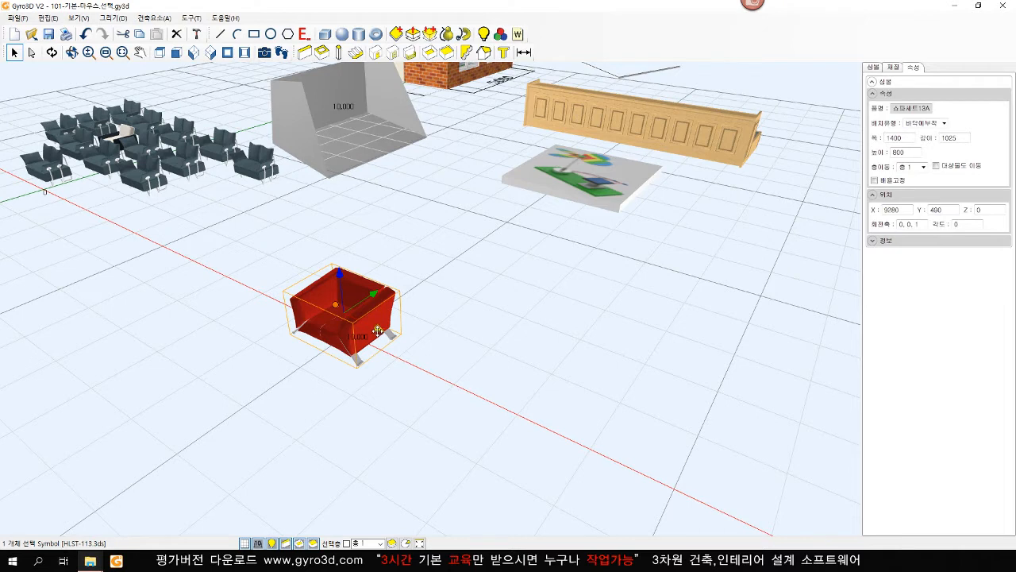
drag(378, 330, 571, 358)
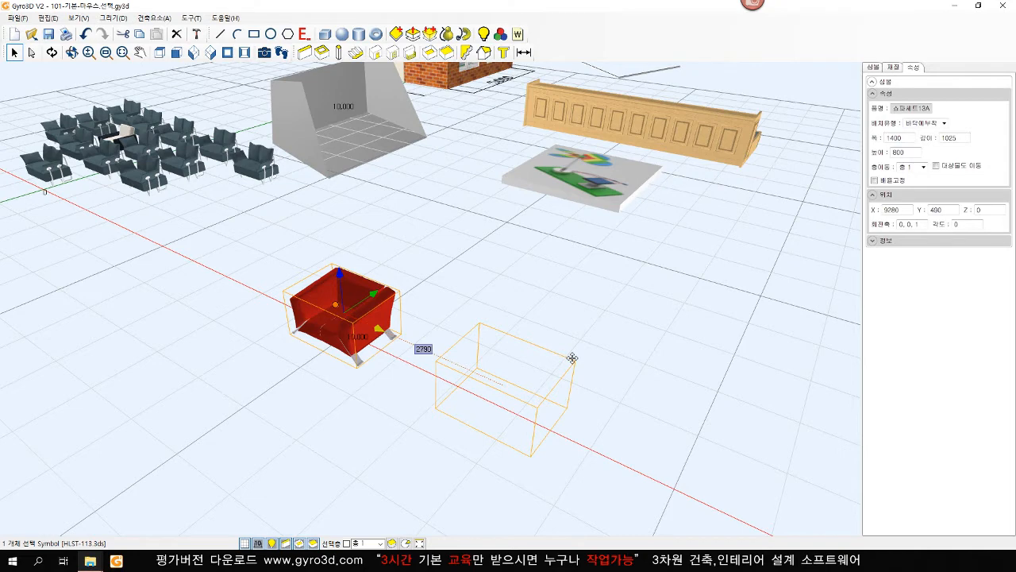
drag(571, 358, 488, 327)
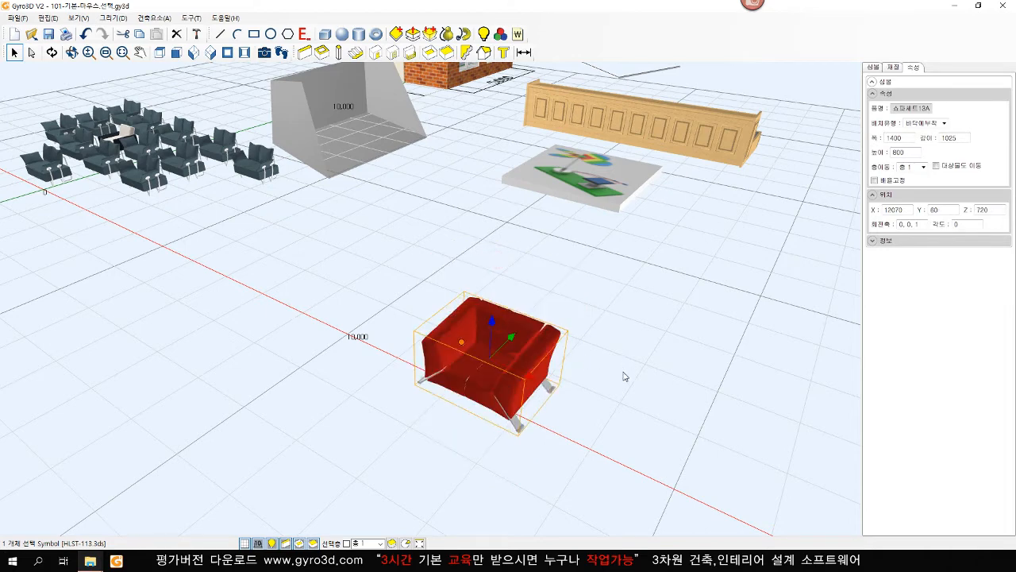
- Move the red sofa back along the X axis to X 9880 and clear the selection
click(621, 370)
click(532, 373)
drag(530, 375, 376, 316)
click(495, 344)
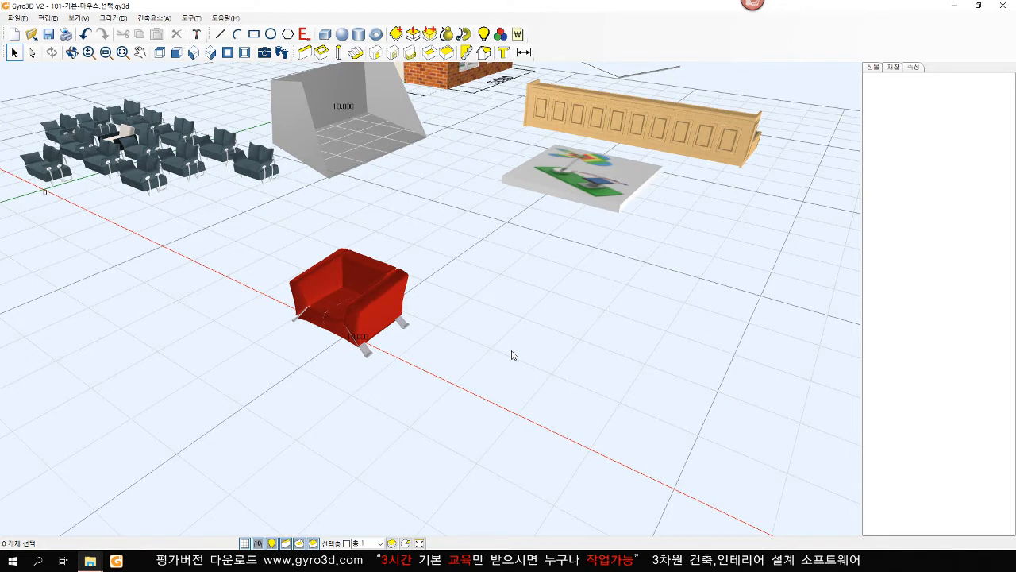
- Select the red sofa again and move it exactly 2000 along the X axis
click(358, 300)
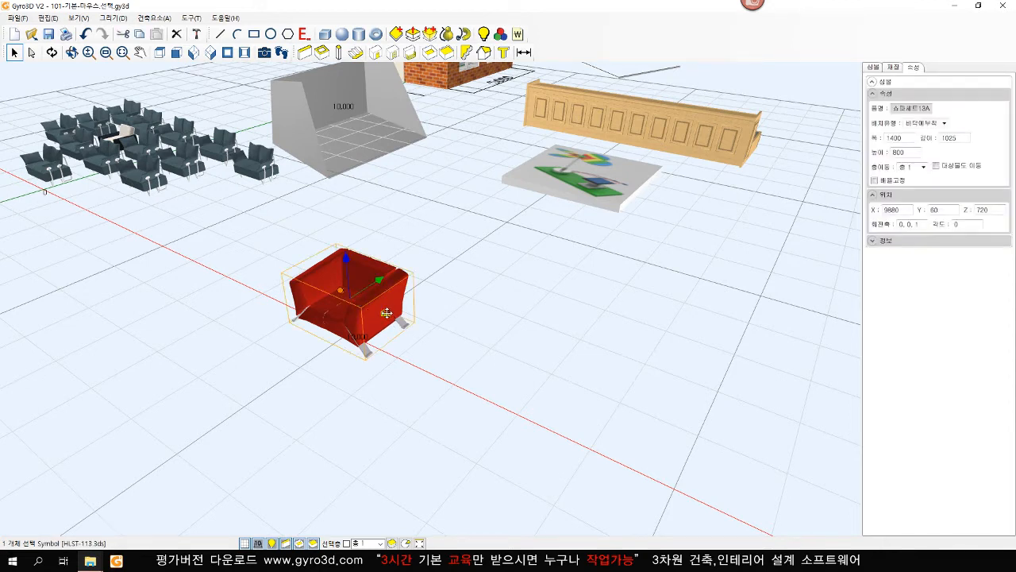
drag(387, 314, 514, 363)
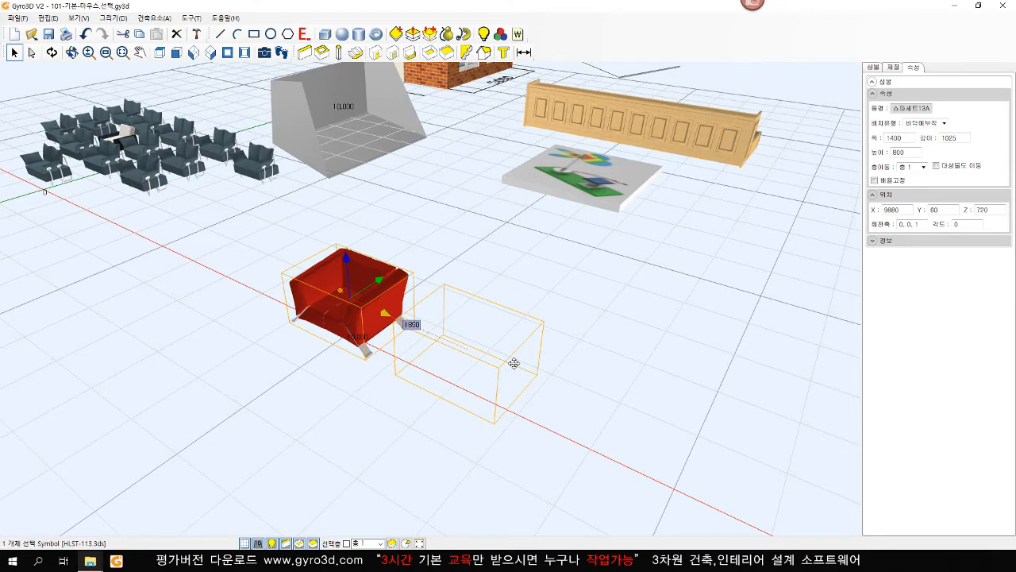
text(2000)
key(Return)
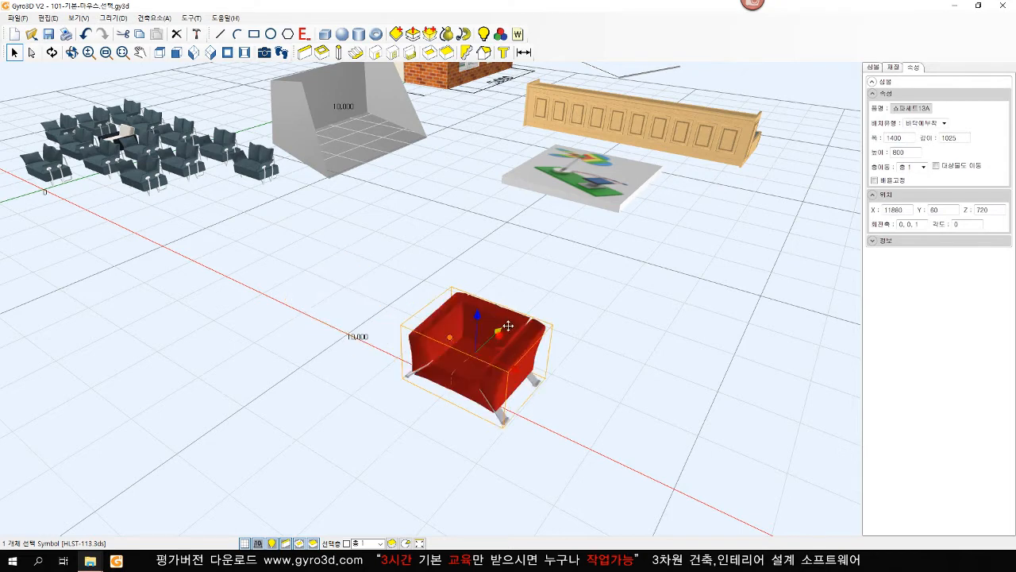
- Move the red sofa exactly 5000 along the Y axis
drag(499, 332, 516, 303)
text(5000)
key(Return)
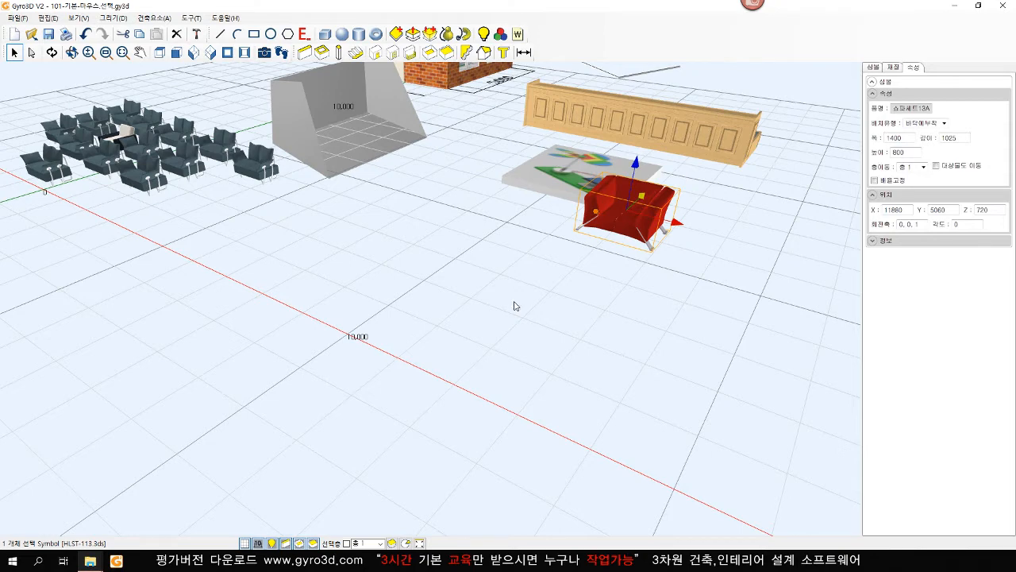
- Move the red sofa freely back beside the X axis, to about X 10410, Y -426, and clear the selection
click(664, 207)
click(481, 281)
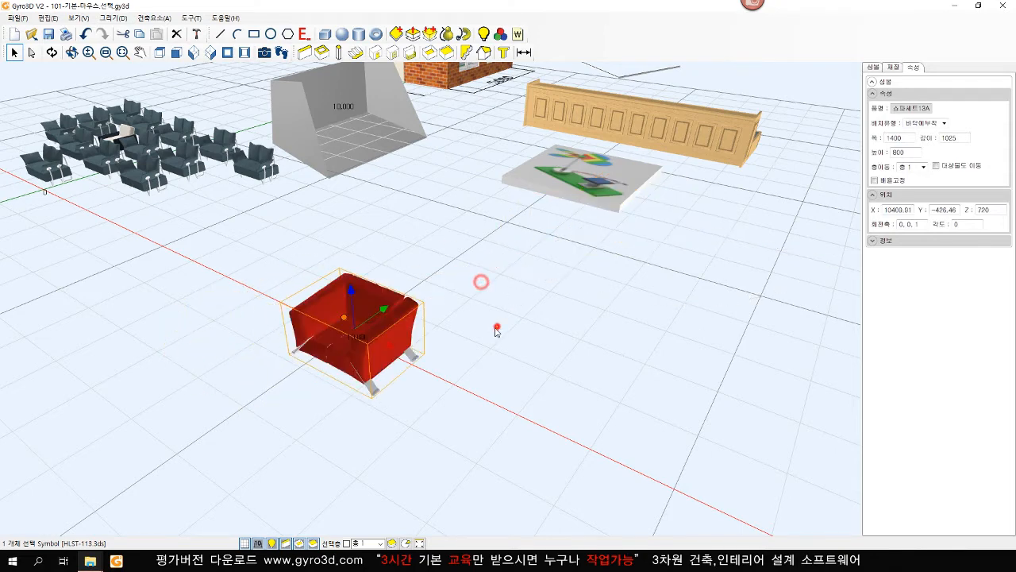
click(495, 324)
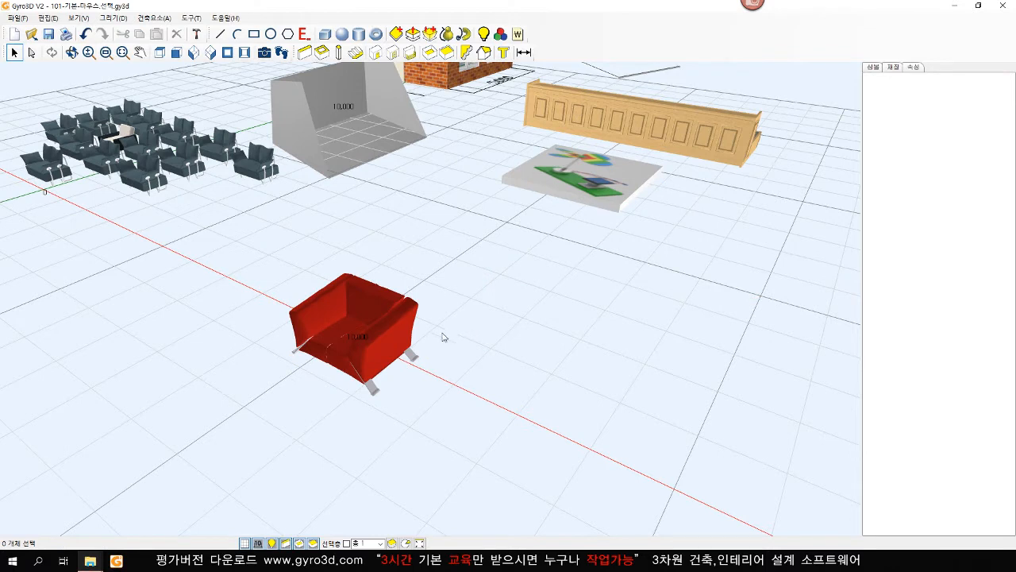
- Try moving the red sofa freely across the floor to about X 14090, Y 3364, and undo the move
middle_drag(747, 326, 672, 310)
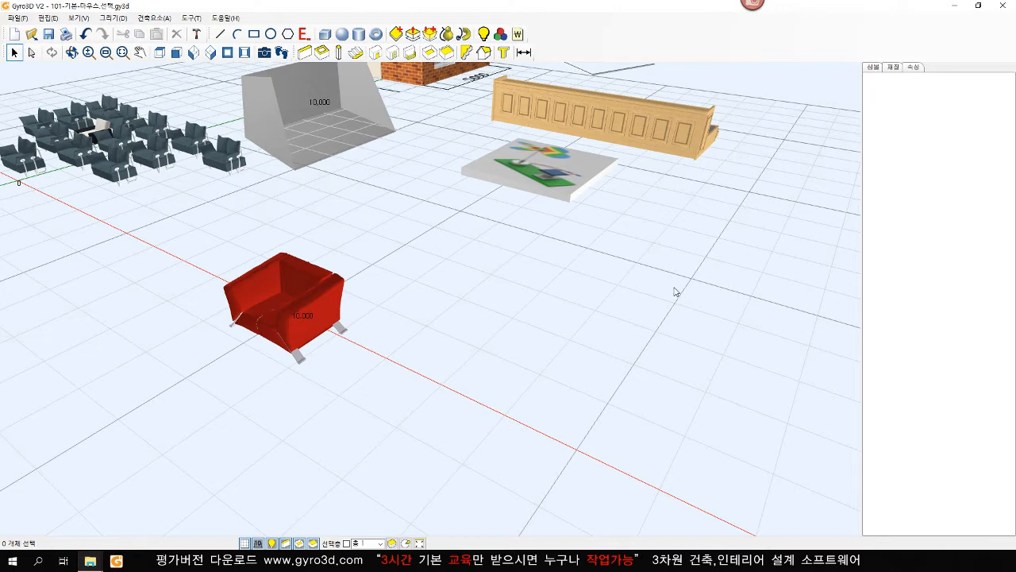
click(316, 292)
drag(326, 283, 703, 290)
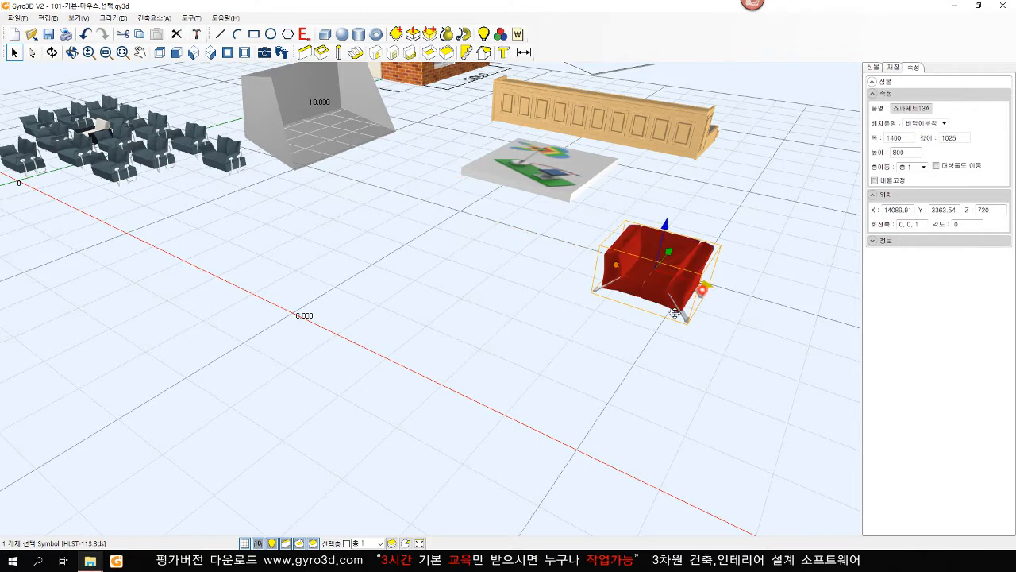
click(612, 364)
key(ctrl+z)
key(ctrl+z)
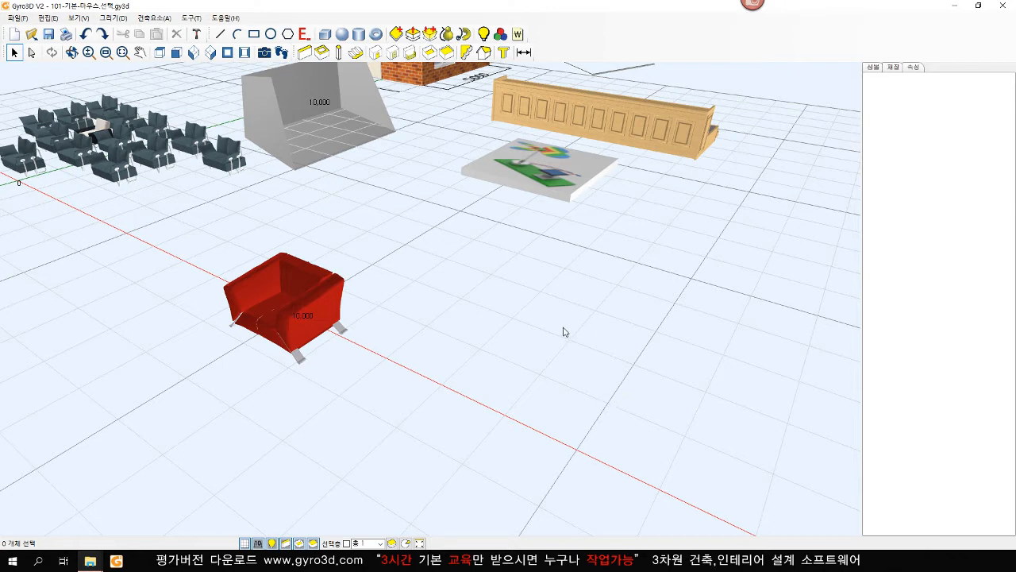
- Move the red sofa diagonally by exactly 7000 at a 45-degree angle, and clear the selection
click(280, 318)
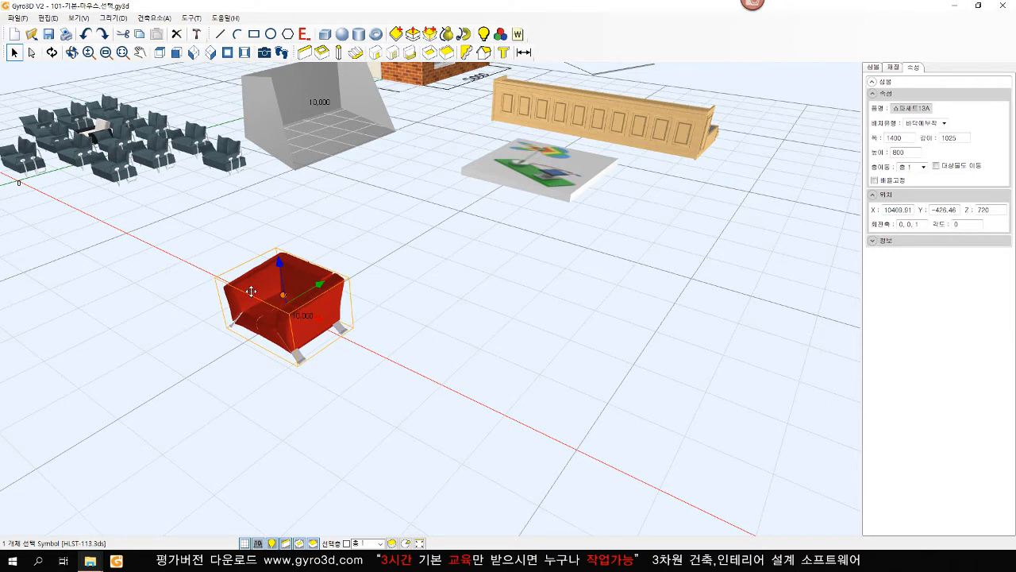
drag(251, 291, 509, 287)
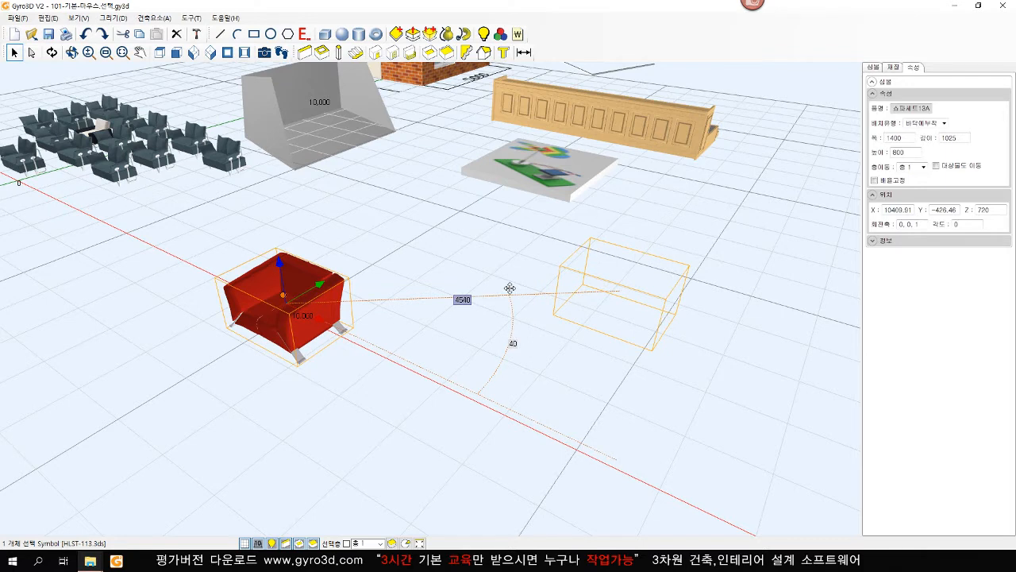
drag(510, 287, 525, 273)
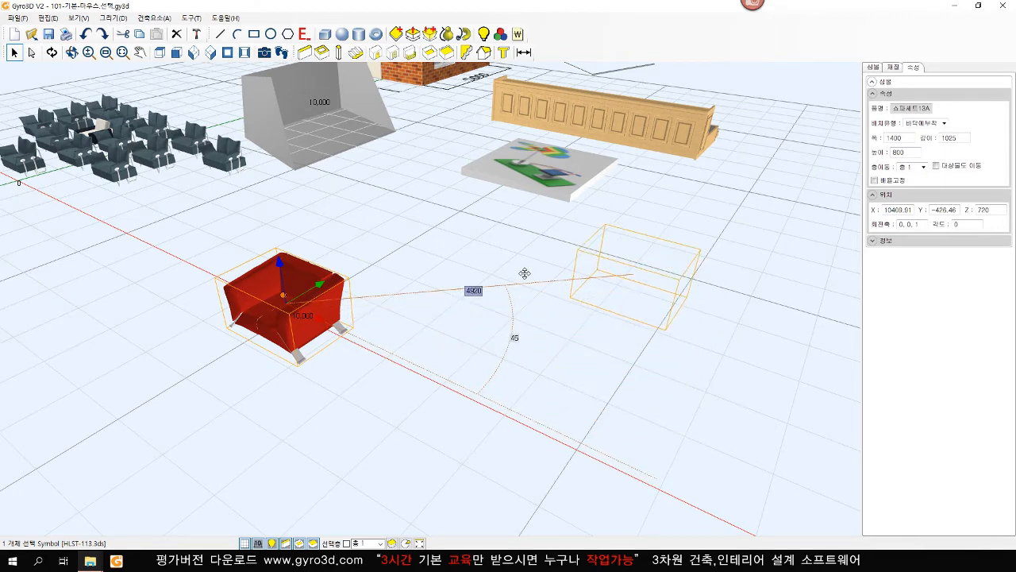
text(7000)
key(Return)
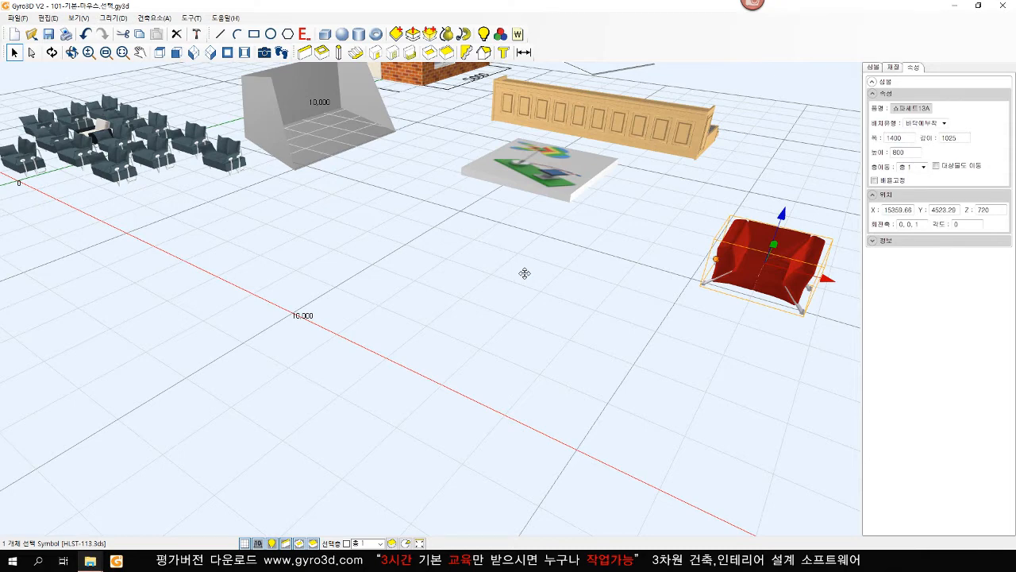
click(573, 340)
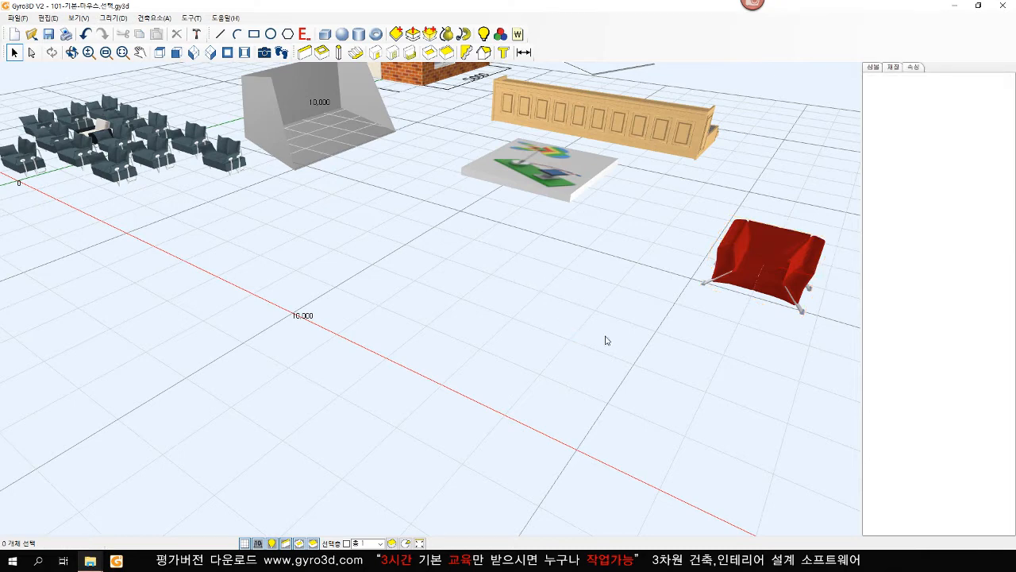
- Examine the distance snap (거리스냅) and angle snap (각도스냅) options in the program settings
middle_drag(589, 334, 468, 330)
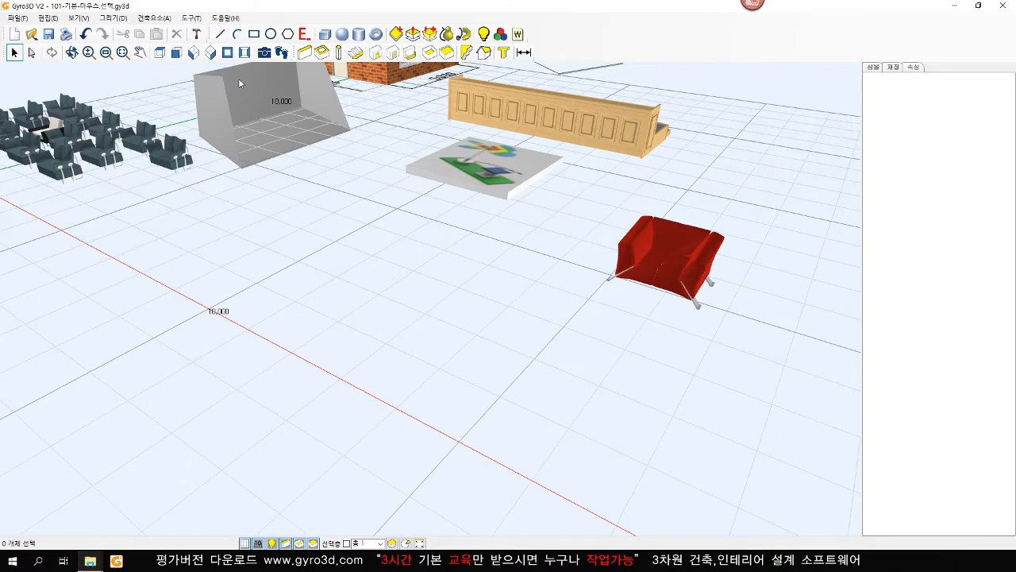
click(196, 34)
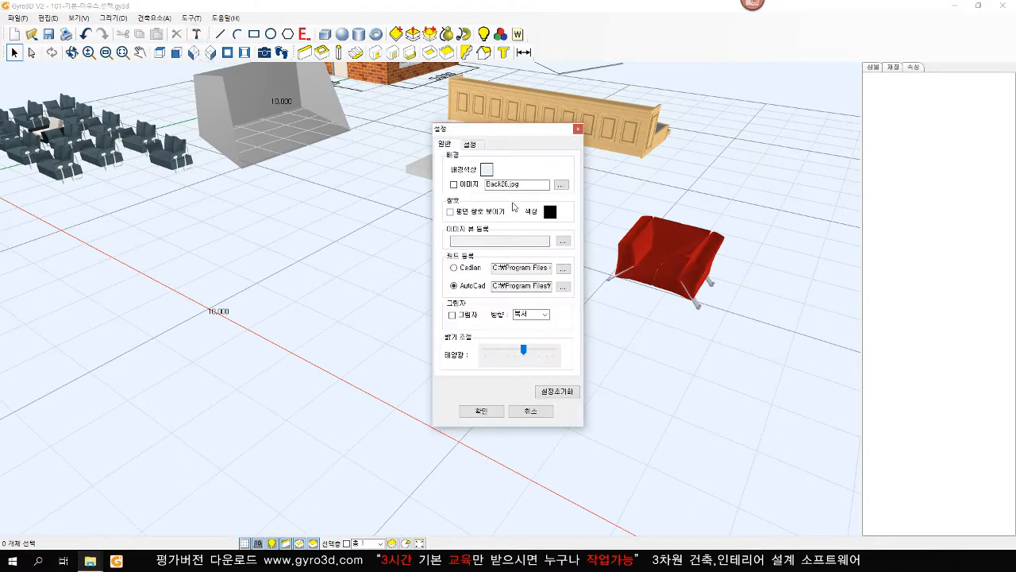
click(470, 143)
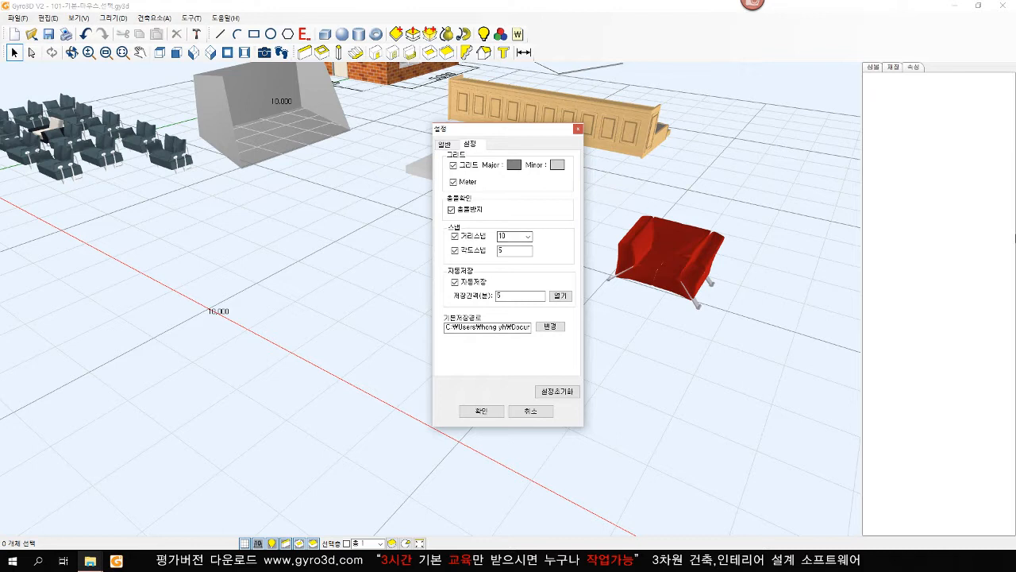
click(578, 129)
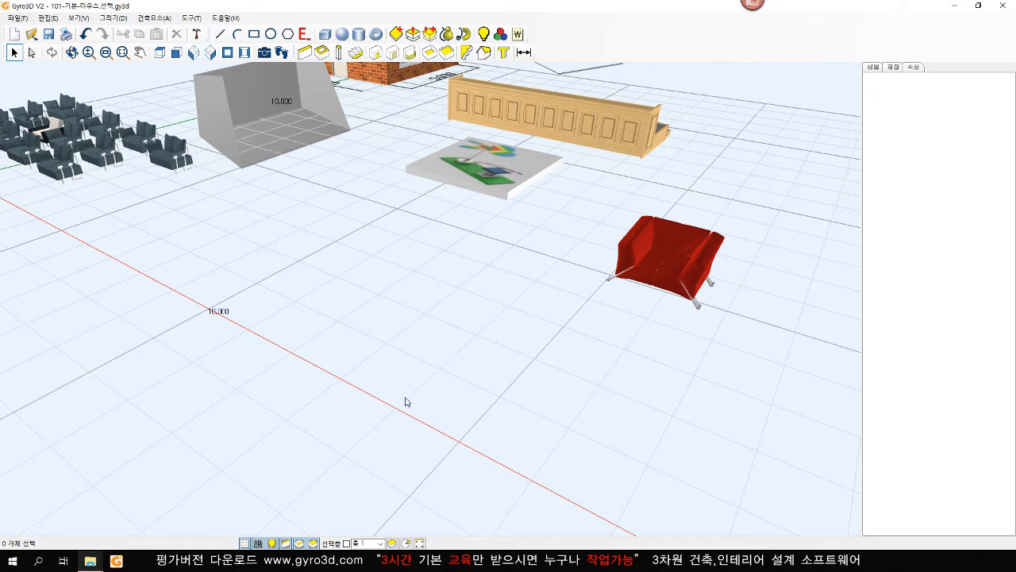
- Move the red sofa freely back toward the X axis and clear the selection
middle_drag(468, 325, 283, 324)
middle_drag(406, 358, 484, 357)
scroll(461, 353, down, 4)
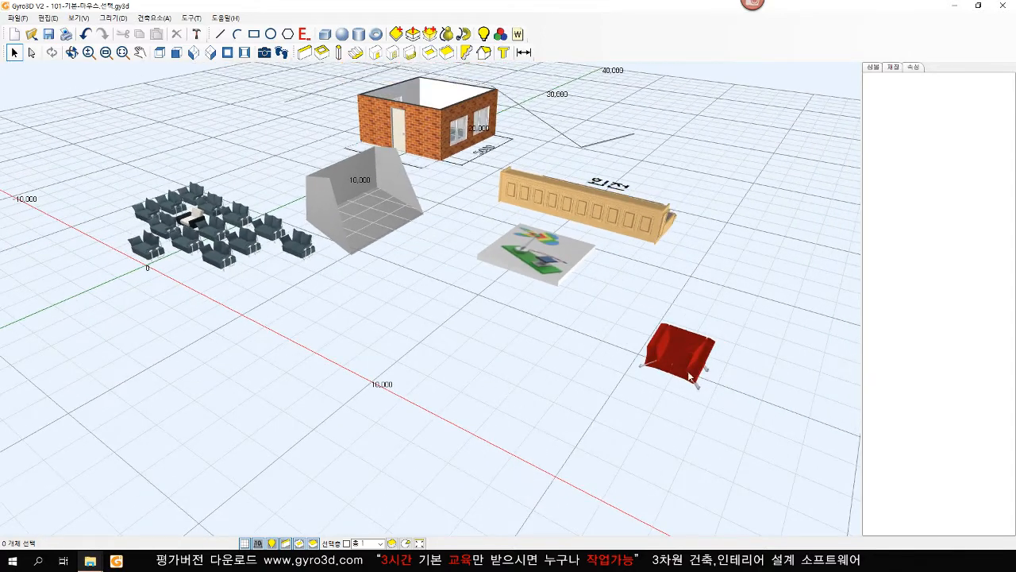
click(672, 351)
drag(693, 346, 523, 352)
click(580, 398)
middle_drag(373, 379, 545, 387)
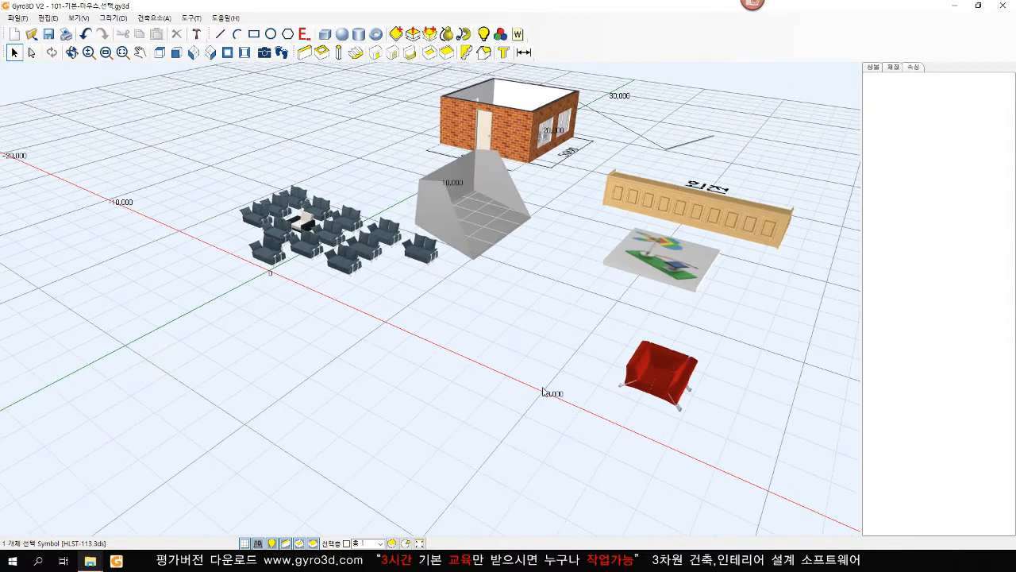
- Select two dark sofas near the origin one after the other and clear the selection
scroll(483, 446, up, 5)
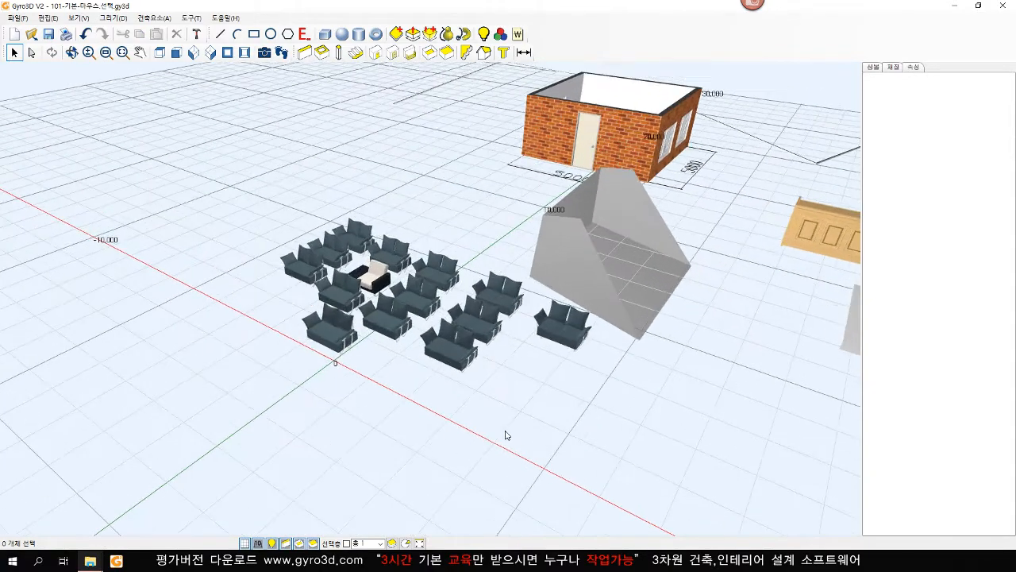
scroll(505, 432, up, 2)
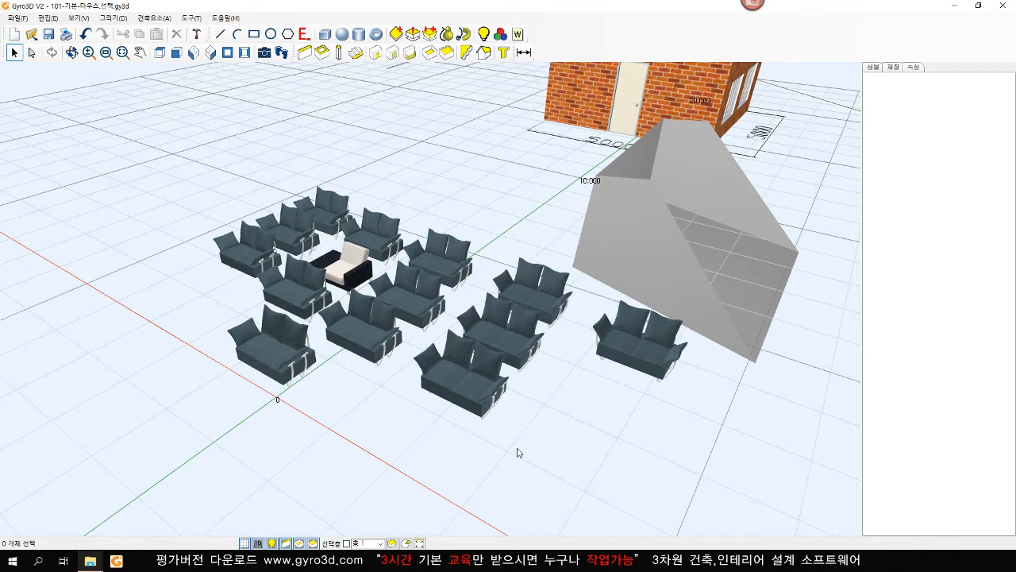
click(272, 334)
click(280, 301)
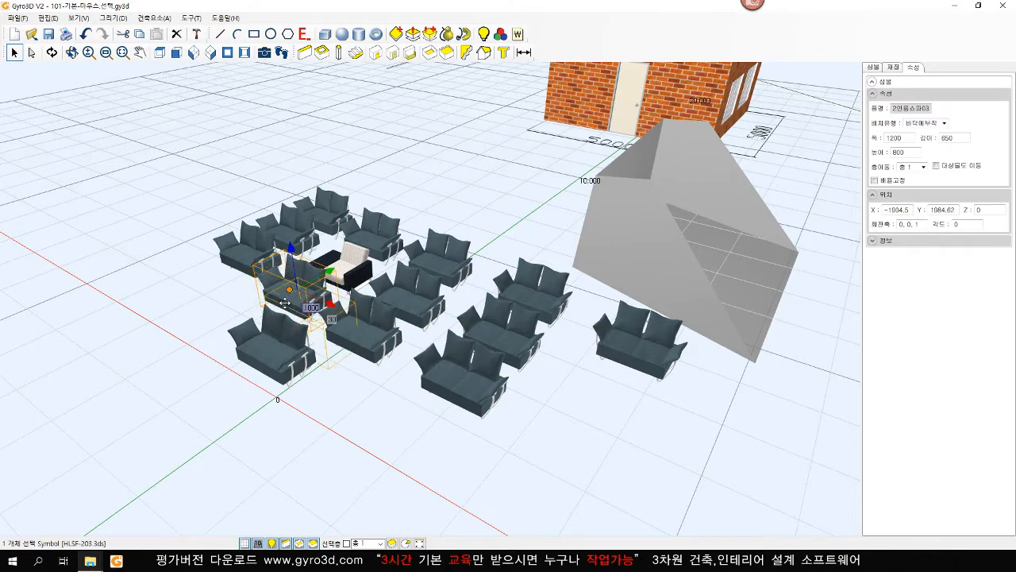
click(304, 456)
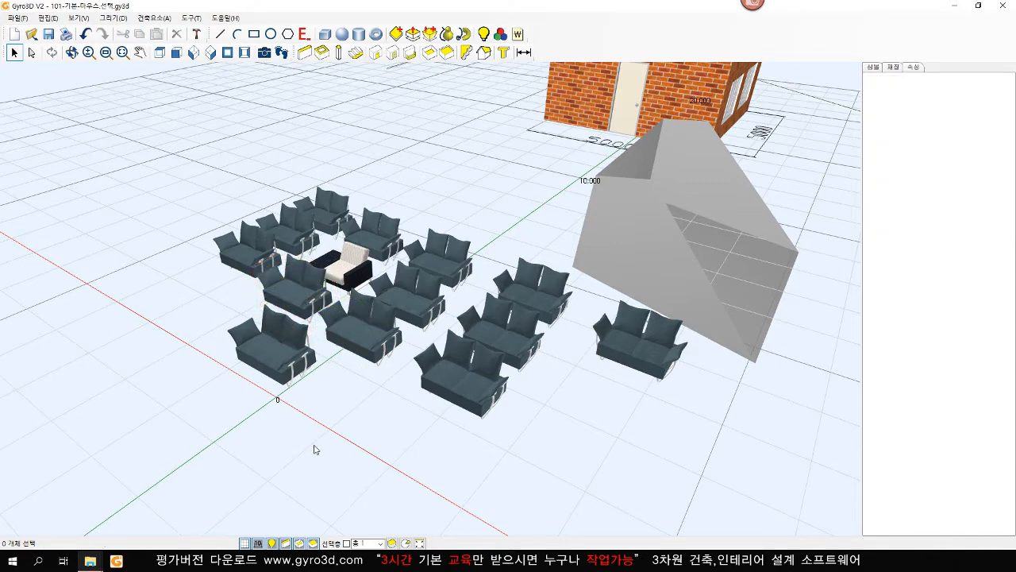
scroll(508, 445, down, 2)
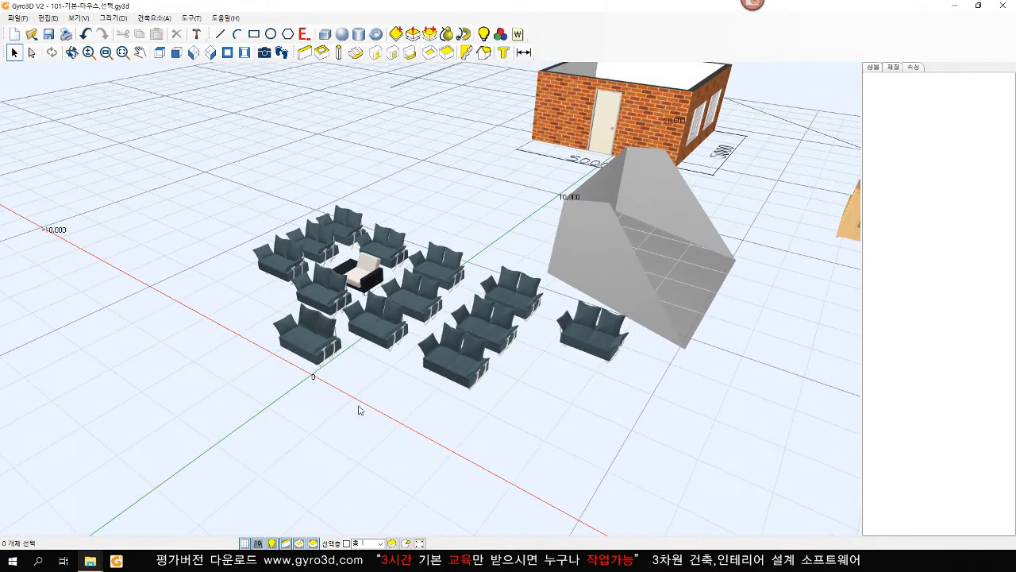
- Box-select across the sofa group first from left to right and again from right to left, clearing the selection each time
click(196, 431)
drag(197, 432, 84, 268)
drag(199, 443, 544, 191)
click(405, 442)
drag(521, 432, 262, 255)
click(311, 441)
- Select the black-and-white armchair among the dark sofas as a single object and clear the selection
scroll(370, 366, up, 3)
scroll(311, 281, up, 2)
middle_drag(310, 281, 398, 301)
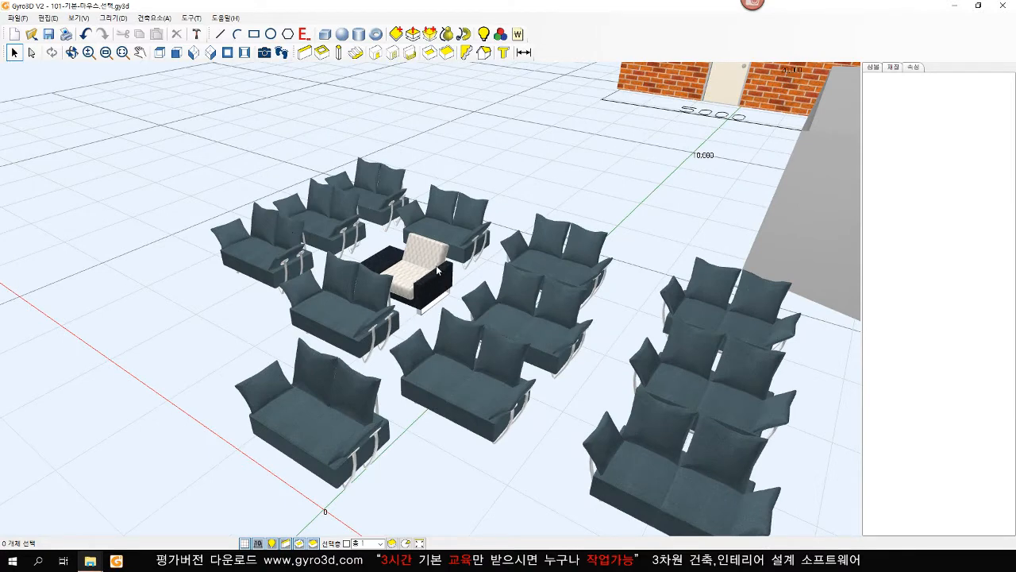
click(419, 284)
click(512, 158)
- Select only the black-and-white armchair by fully enclosing it in a left-to-right selection box, and clear the selection
drag(316, 346, 490, 215)
click(540, 177)
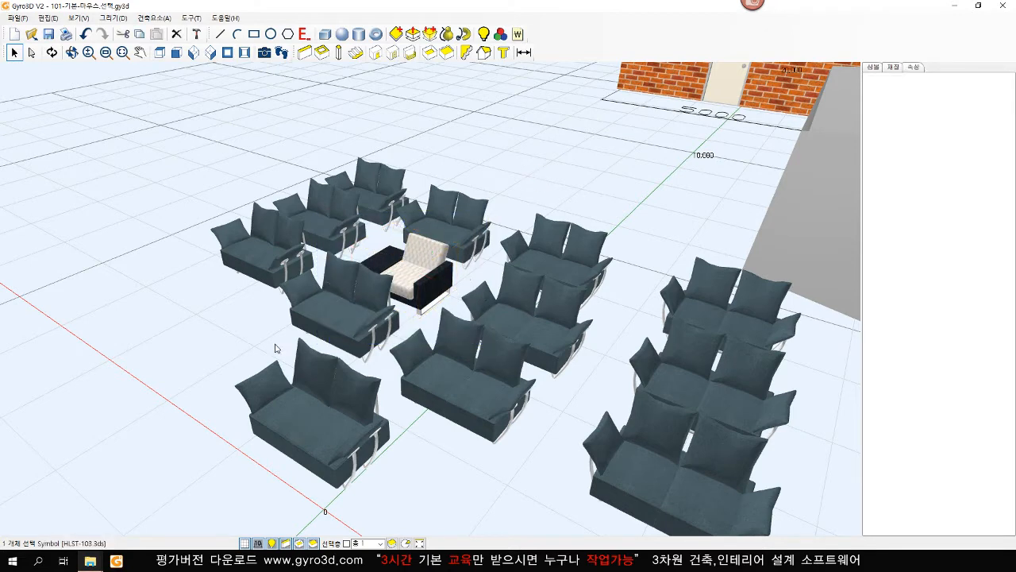
drag(275, 346, 483, 224)
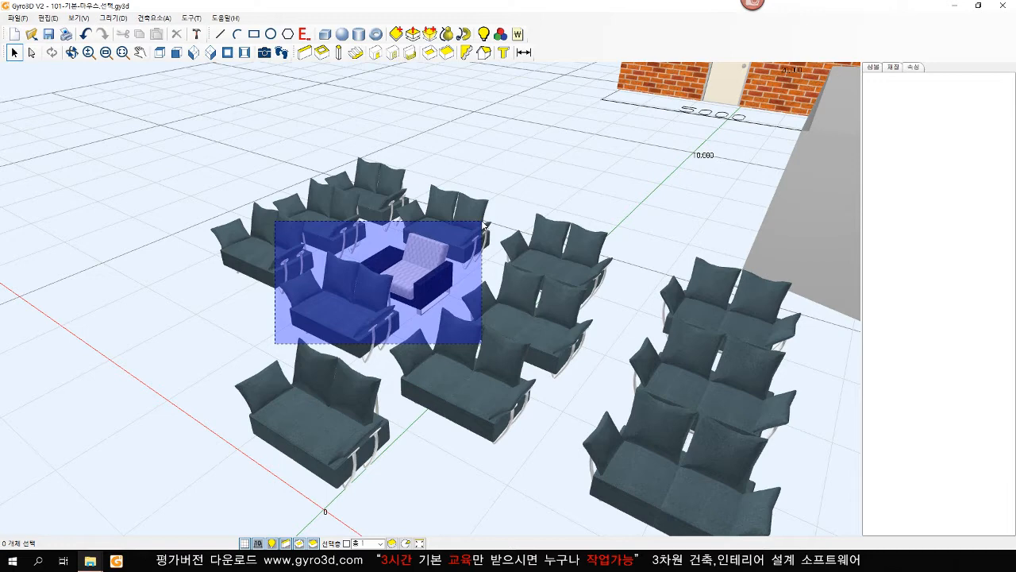
drag(484, 224, 482, 226)
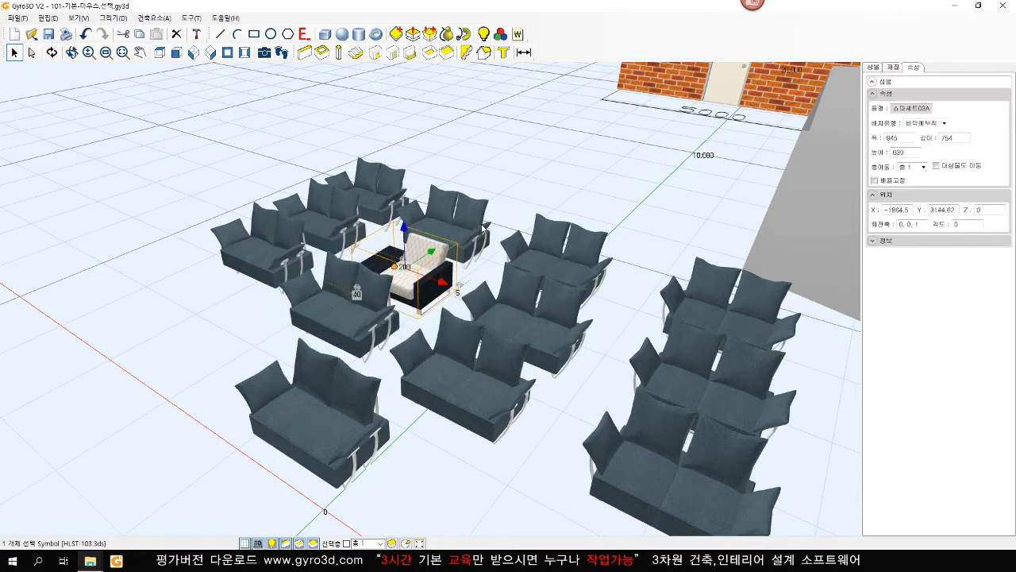
click(525, 160)
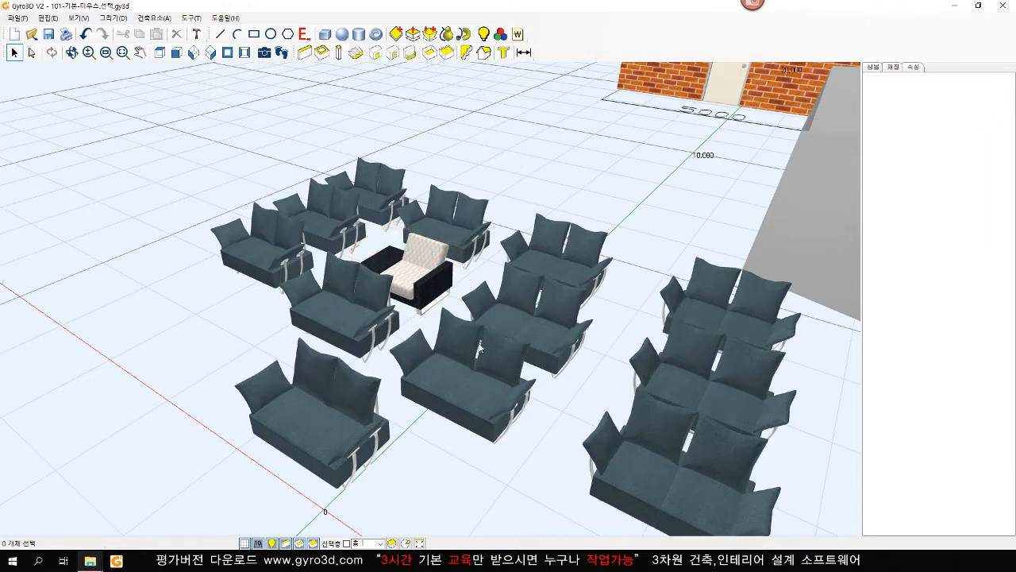
- Select the armchair and the neighbouring dark sofas with a right-to-left crossing box that touches them, and clear the selection
drag(403, 278, 392, 256)
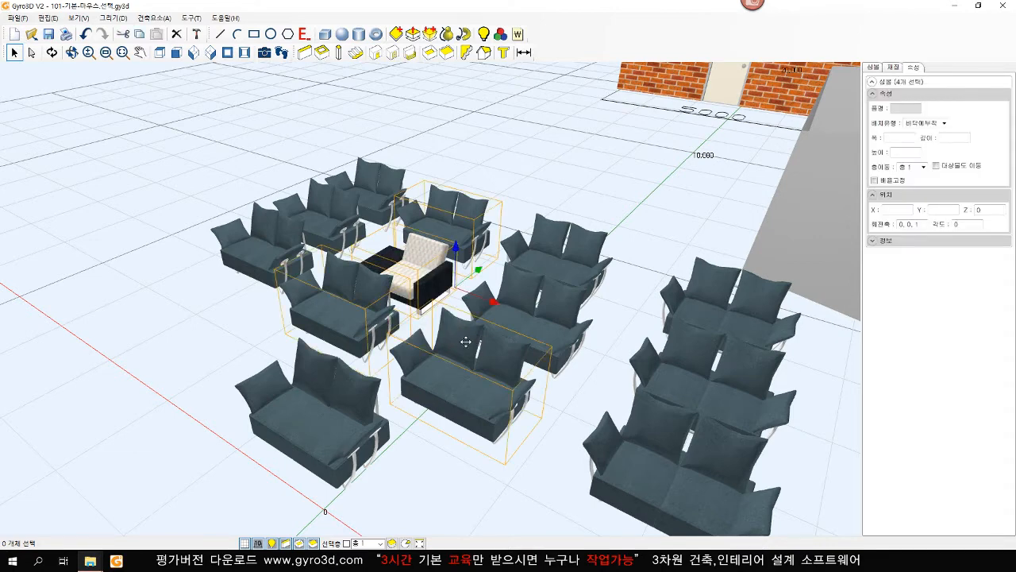
click(504, 159)
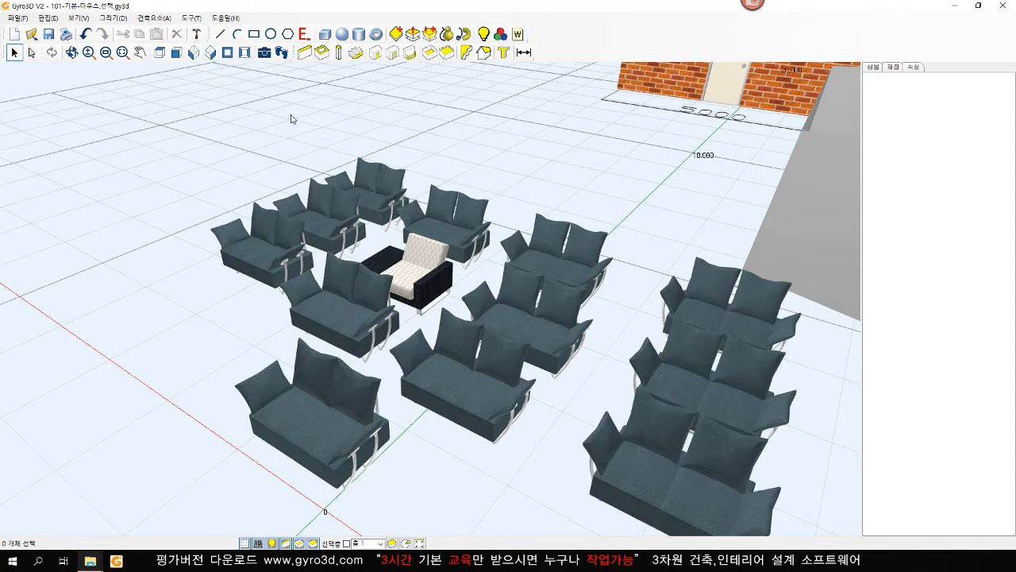
- Select the door in the front wall of the brick building
middle_drag(620, 165, 446, 357)
middle_drag(640, 281, 469, 377)
mouse_move(592, 251)
middle_down()
mouse_move(482, 353)
mouse_move(450, 410)
middle_up()
scroll(550, 389, down, 3)
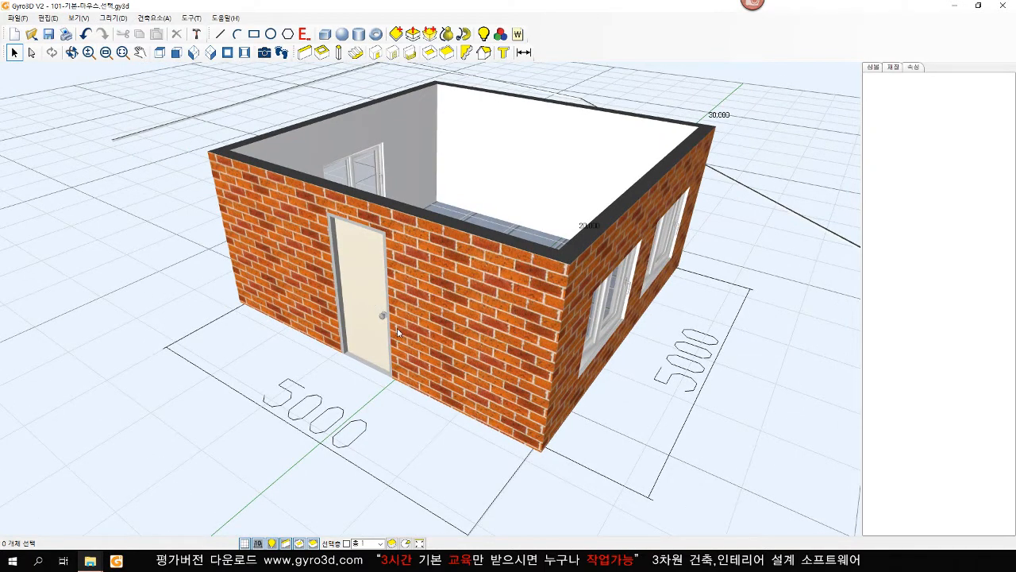
click(361, 277)
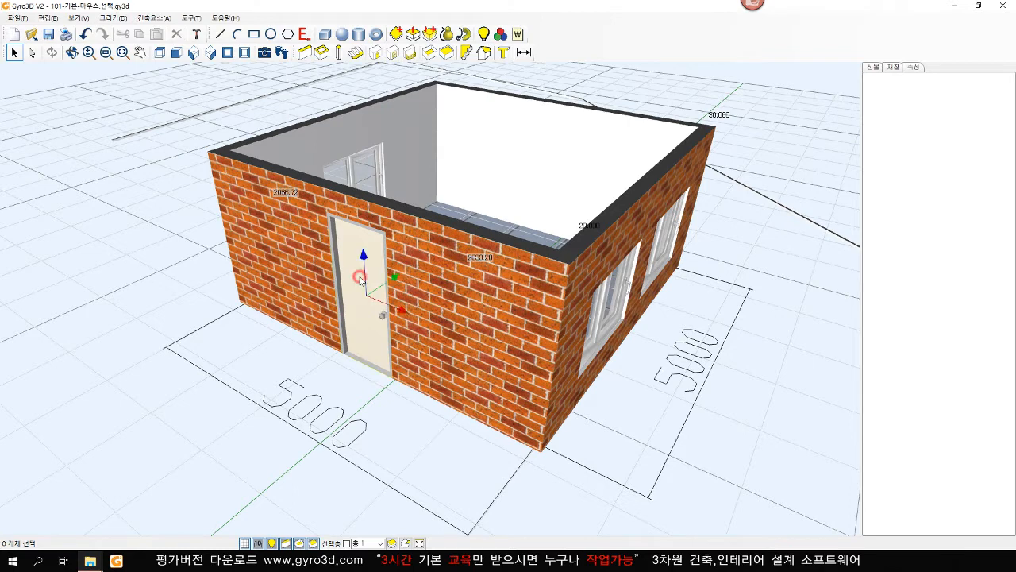
- Move the selected door along the front wall to about 907 mm from the wall's left end, and clear the selection
drag(398, 308, 322, 279)
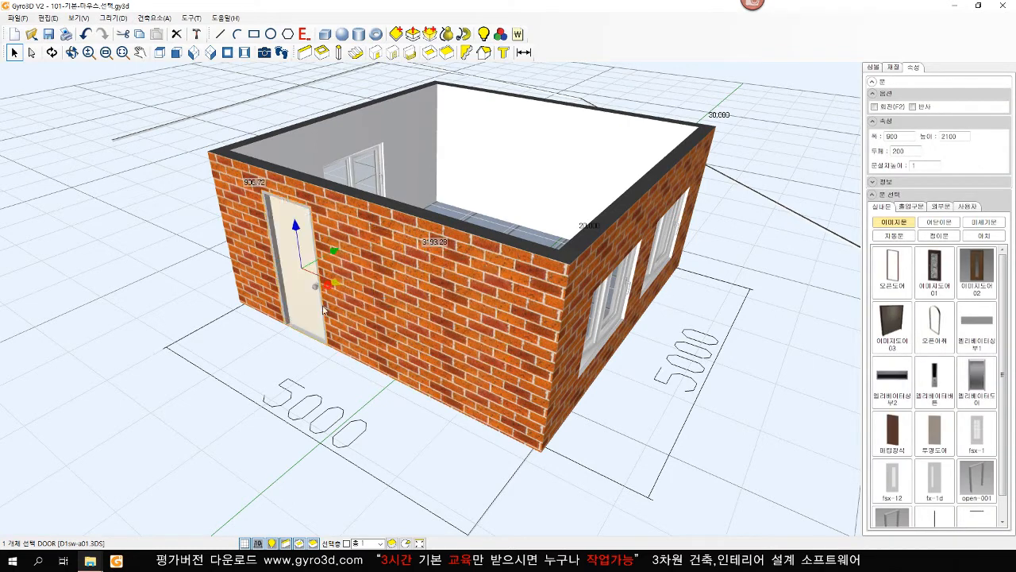
click(149, 287)
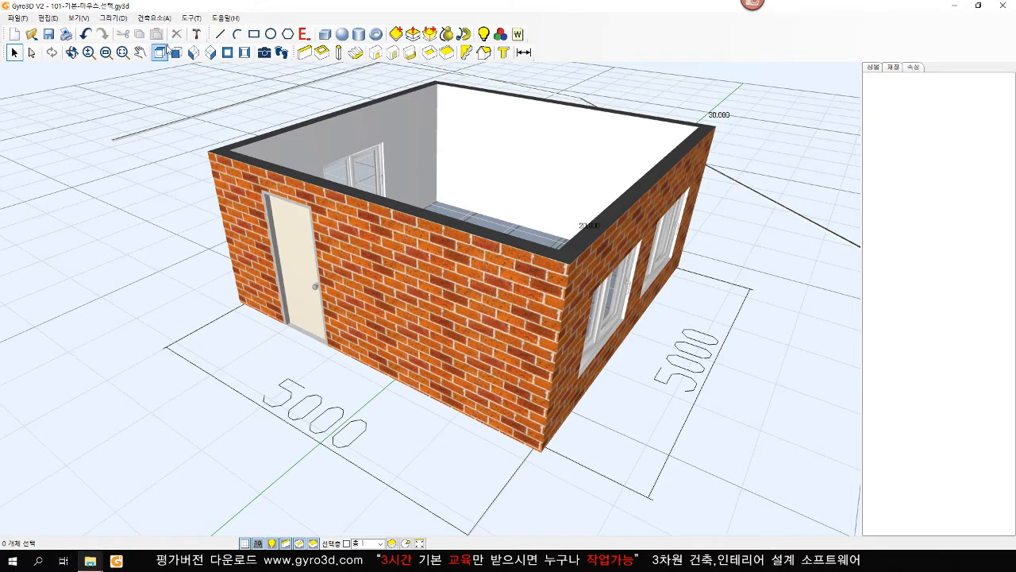
- Switch to the top view and enable the display of plan door and window symbols in the settings
click(159, 52)
scroll(354, 288, up, 4)
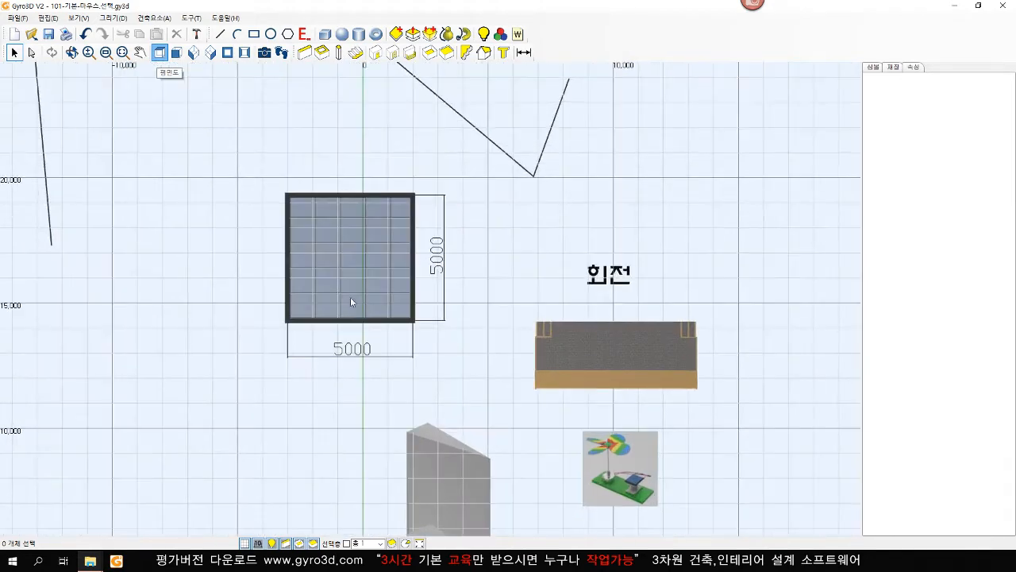
click(196, 34)
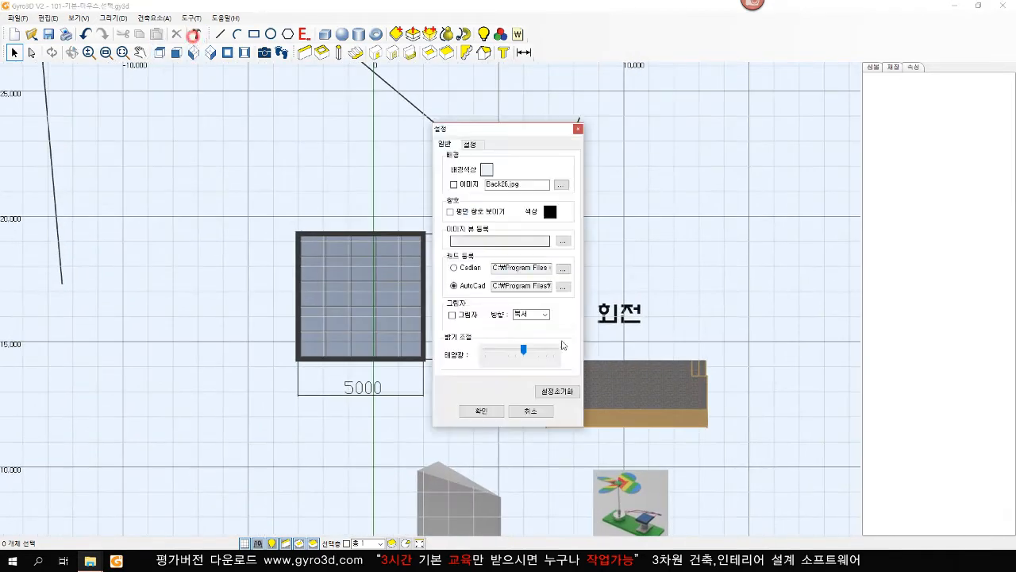
click(468, 211)
click(484, 412)
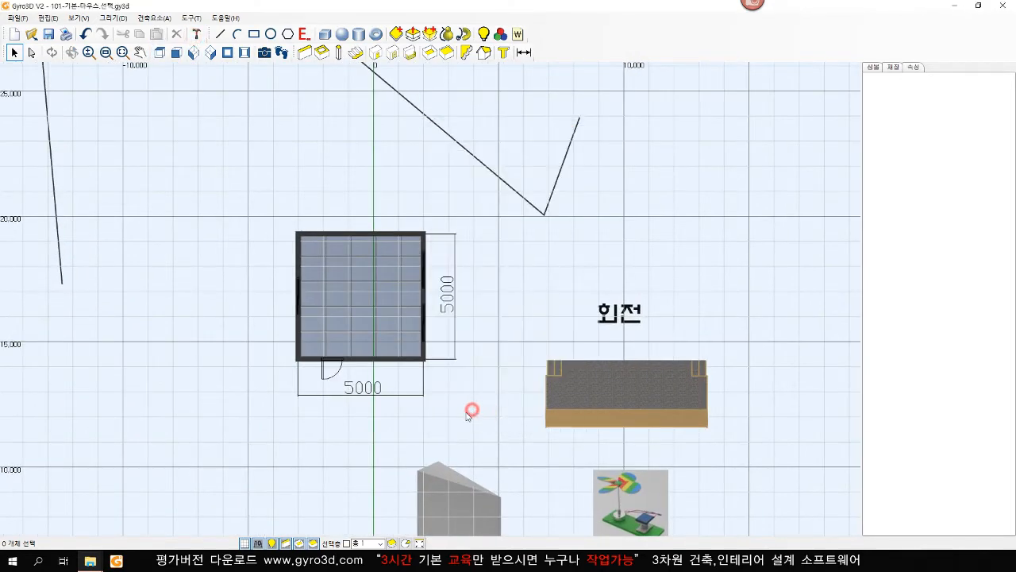
scroll(327, 405, up, 1)
scroll(328, 405, up, 1)
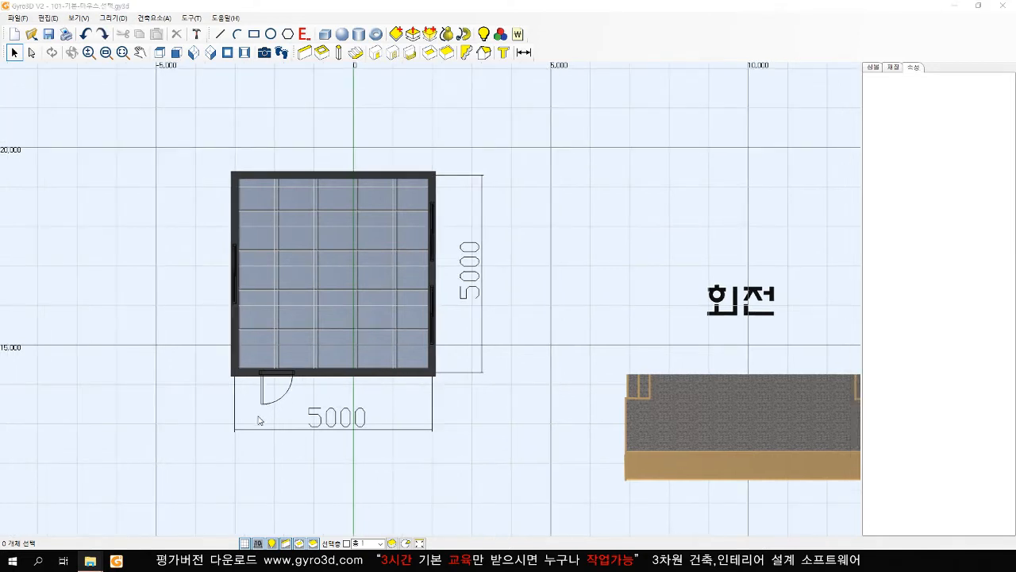
- Try moving the front wall, floor and door together about 2950 mm along X, undo the move and clear the selection
click(265, 353)
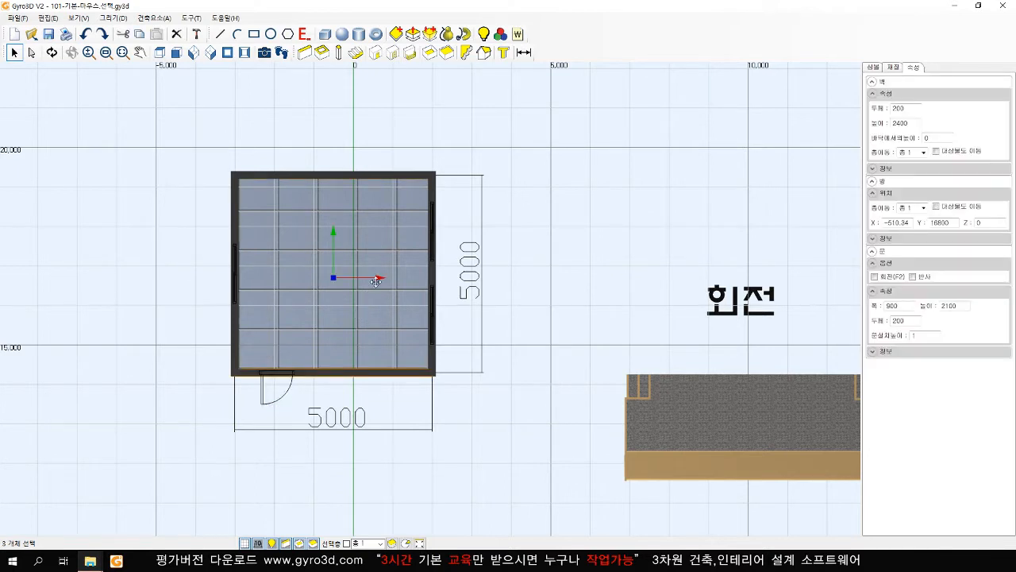
drag(379, 278, 493, 289)
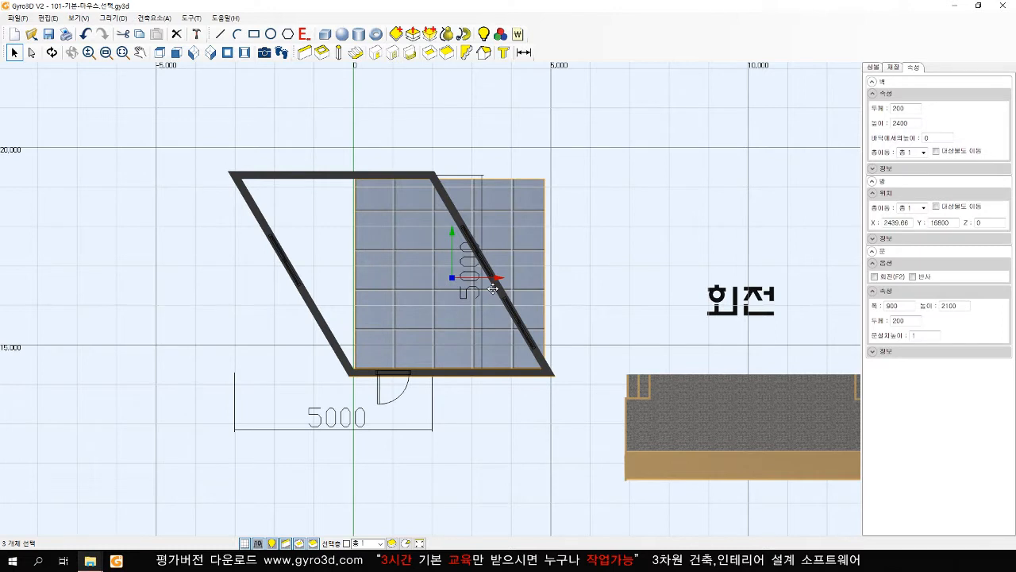
key(ctrl+z)
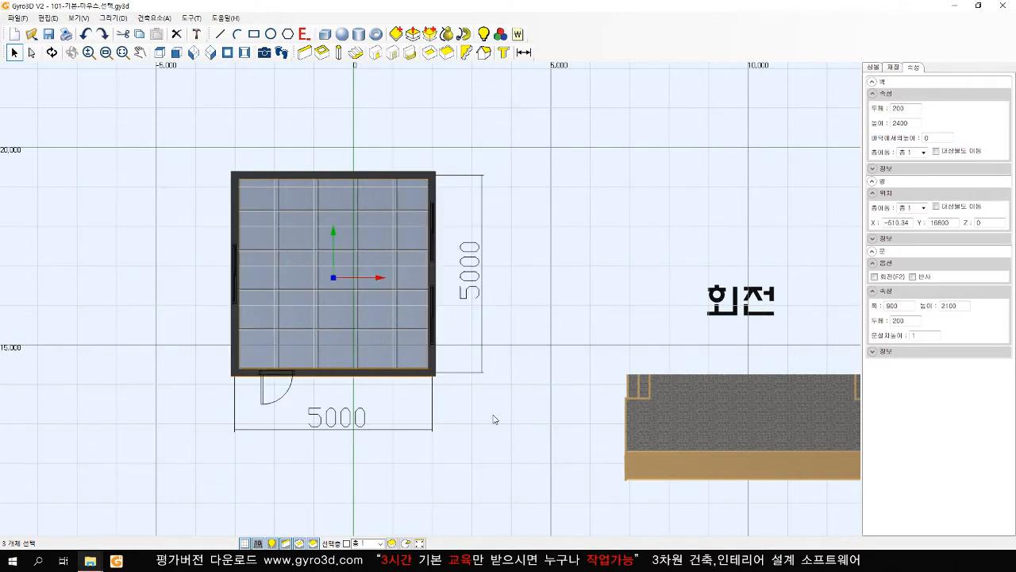
click(493, 419)
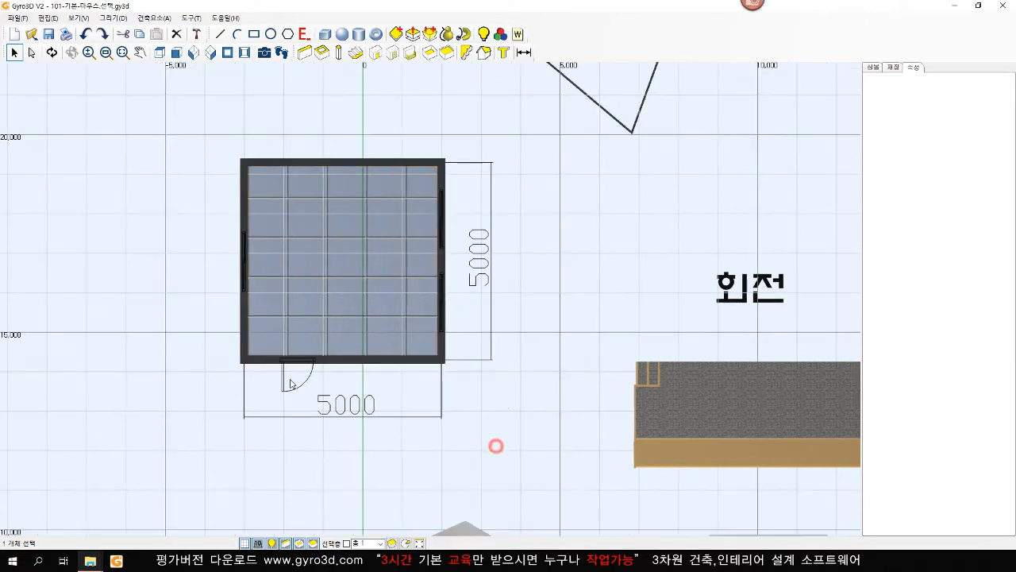
- Select only the door by enclosing it in a left-to-right box, slide it along the front wall toward its left end, and clear the selection
drag(266, 403, 366, 319)
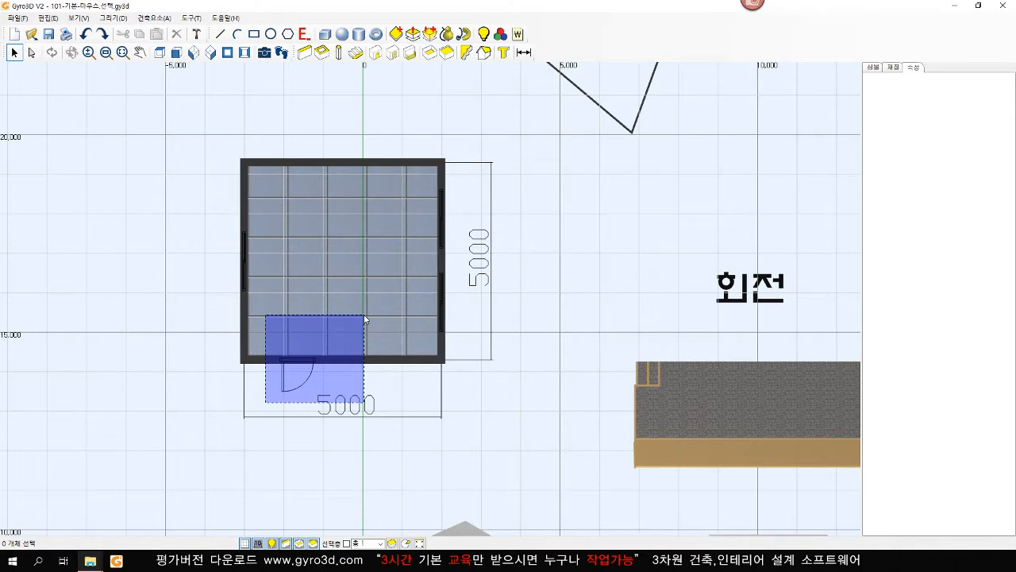
drag(364, 319, 364, 321)
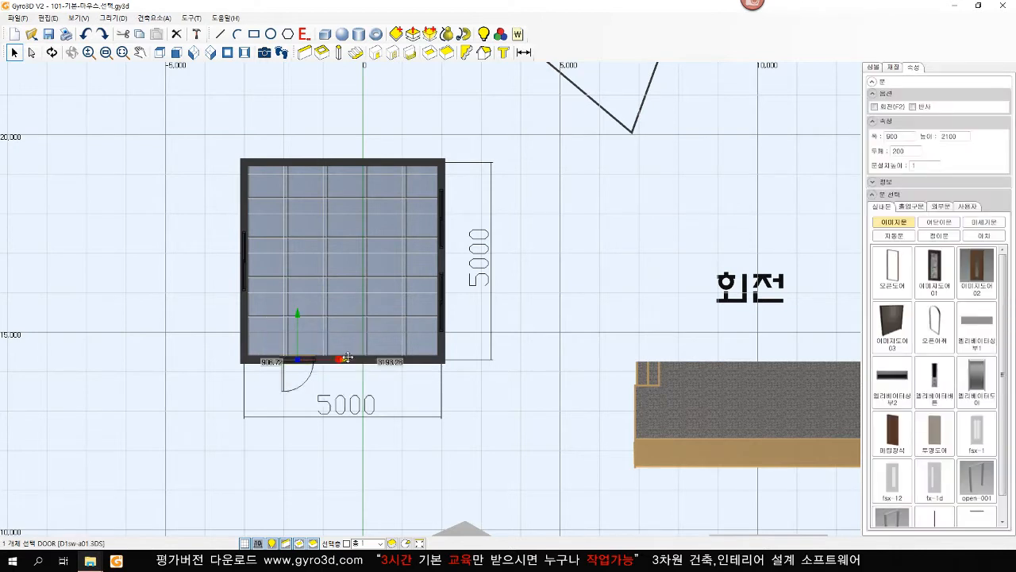
click(430, 355)
drag(428, 354, 306, 354)
click(296, 403)
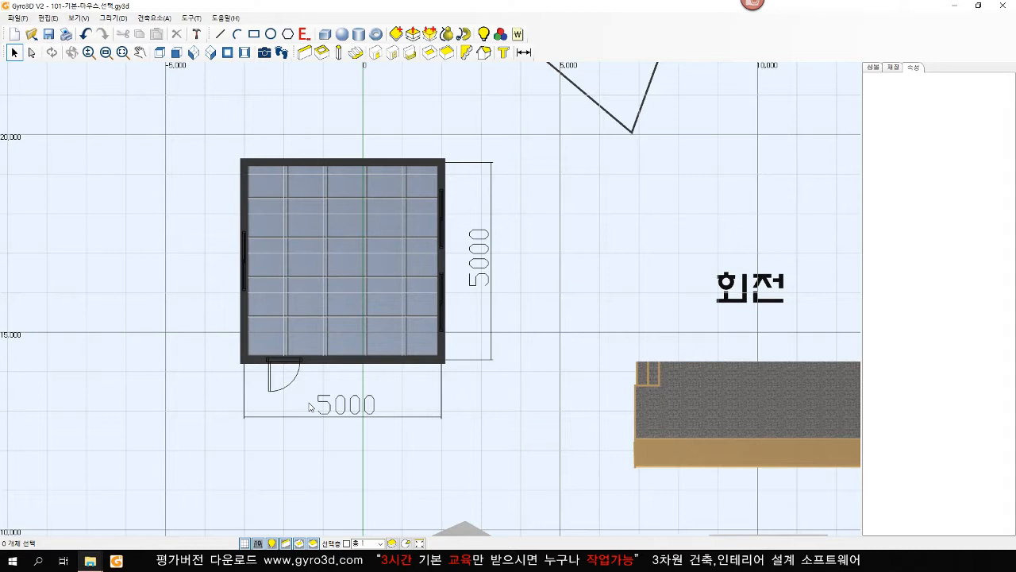
- Switch to the isometric view and delete the red sofa
click(211, 54)
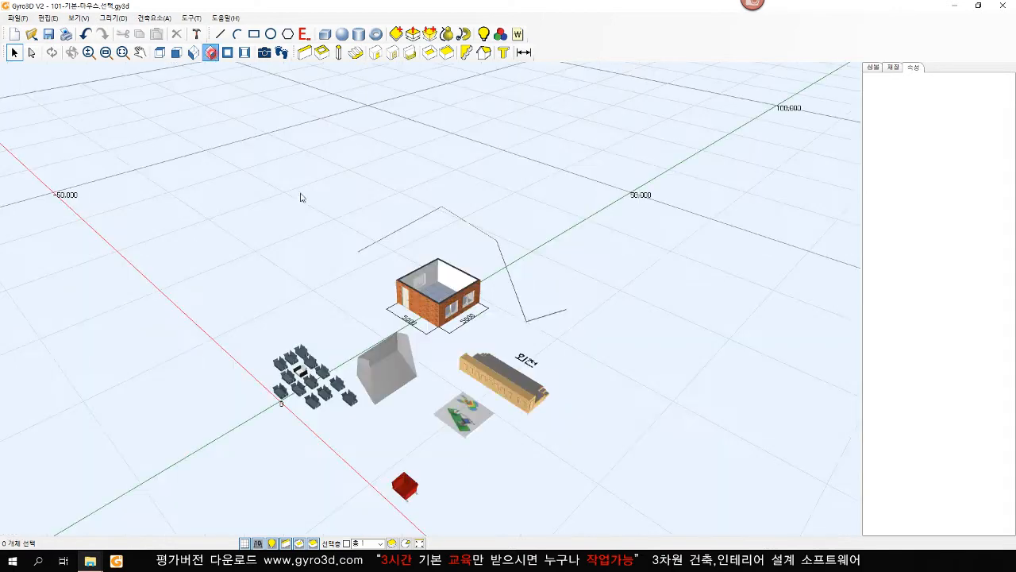
middle_drag(518, 419, 518, 362)
scroll(519, 362, up, 1)
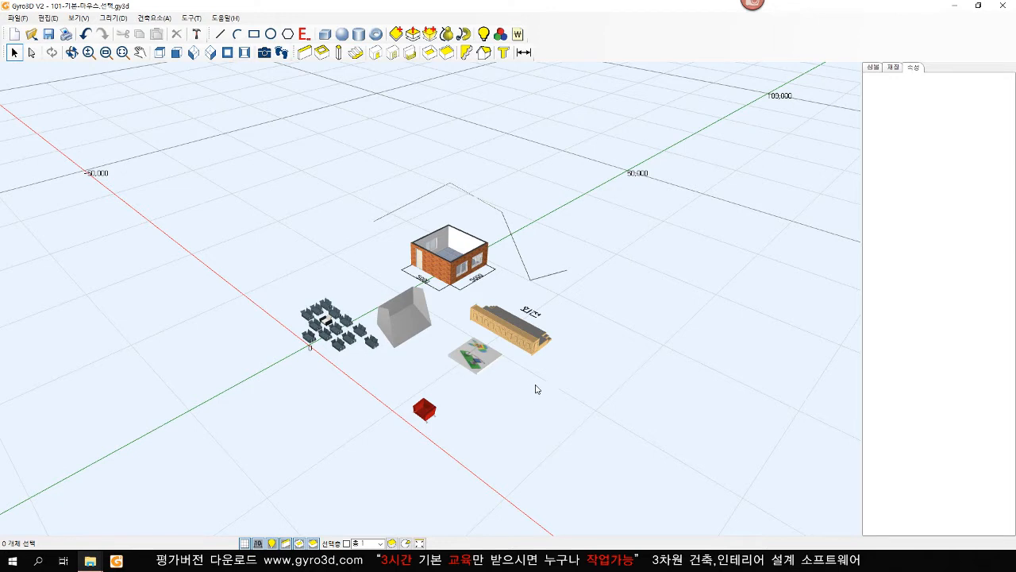
scroll(550, 422, up, 3)
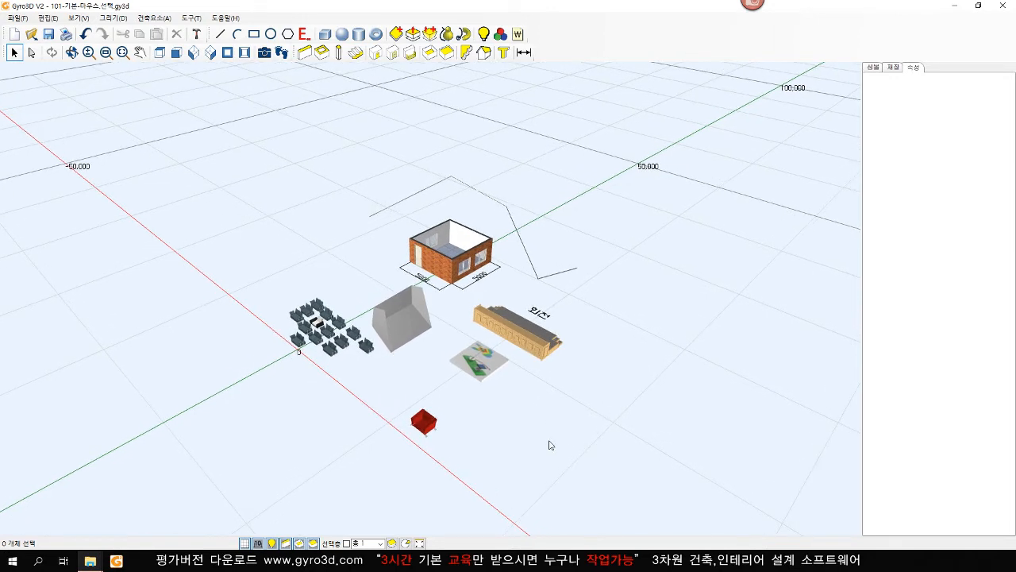
scroll(550, 445, up, 2)
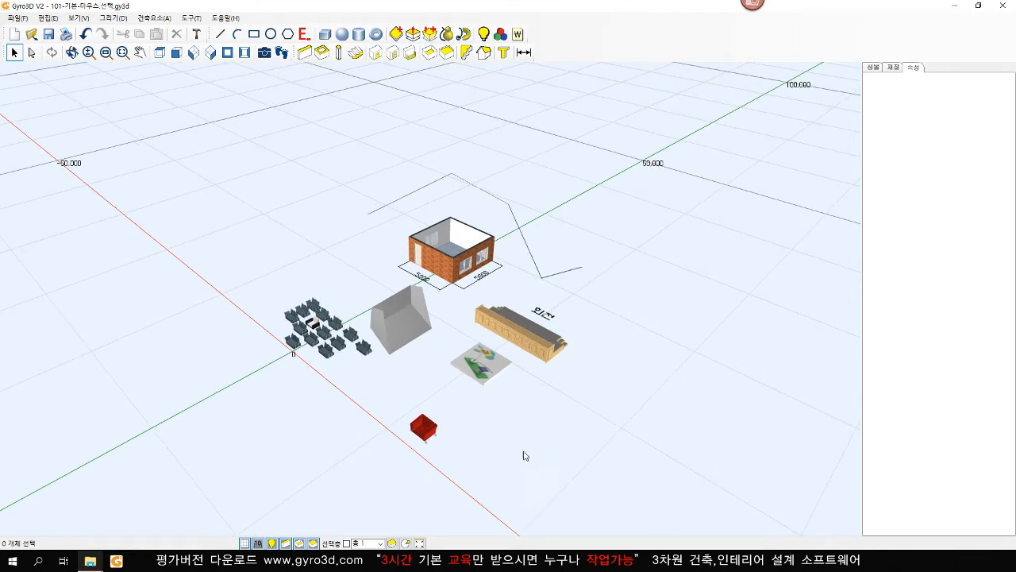
click(432, 429)
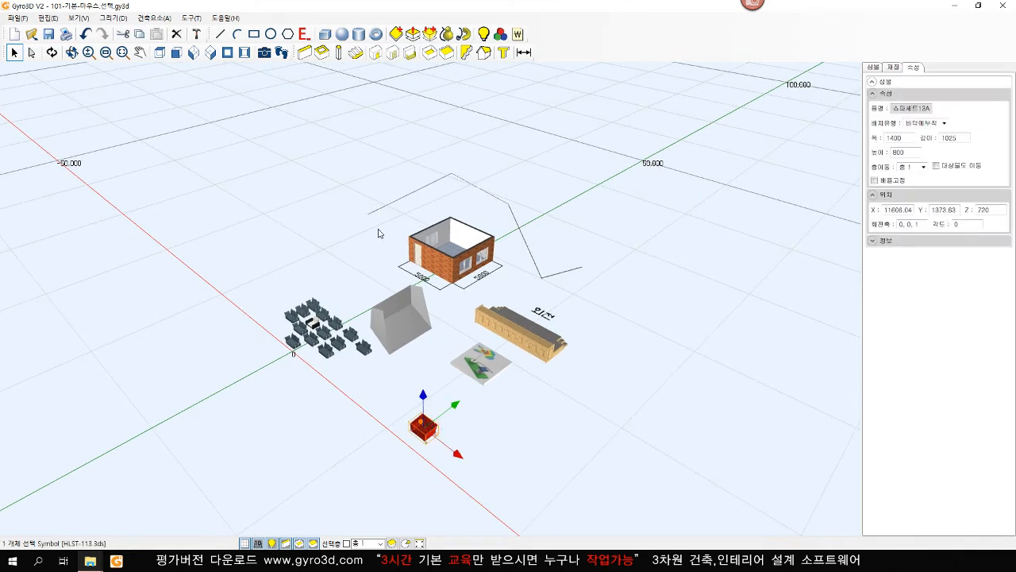
click(176, 33)
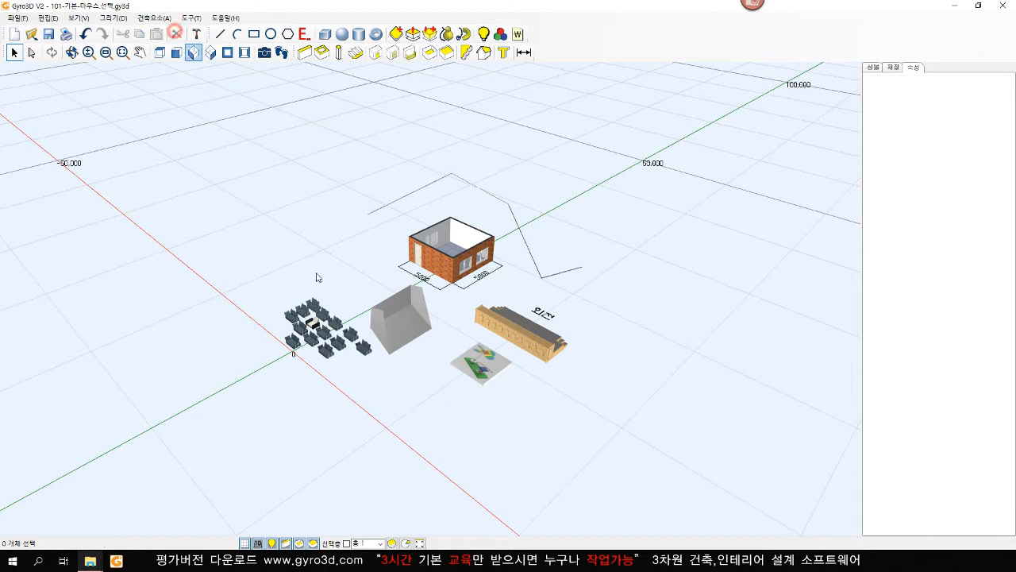
- Delete the sofa group, and the brick building together with its dimensions and the long wall lines behind it
drag(256, 265, 412, 383)
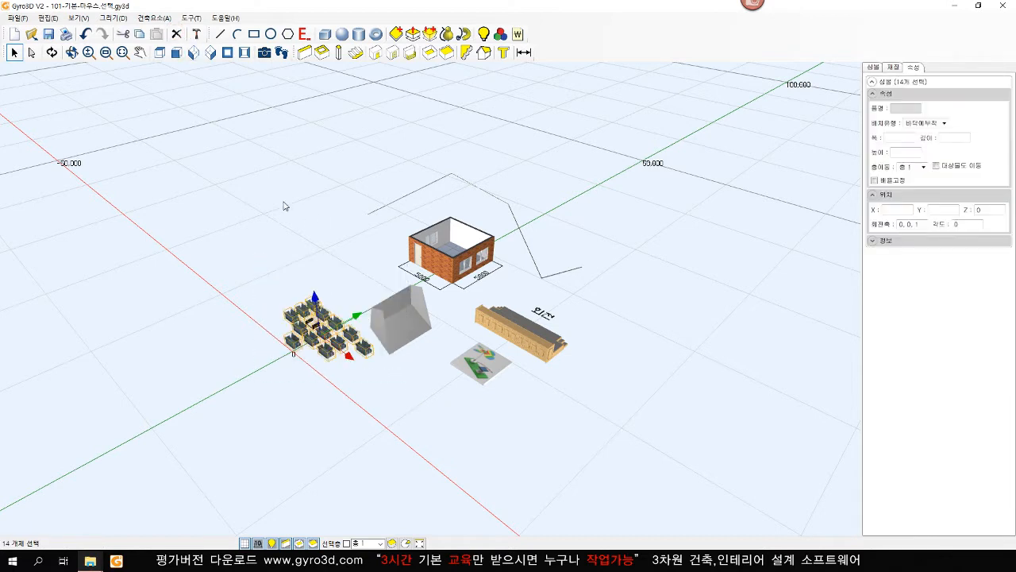
click(176, 33)
drag(345, 162, 561, 311)
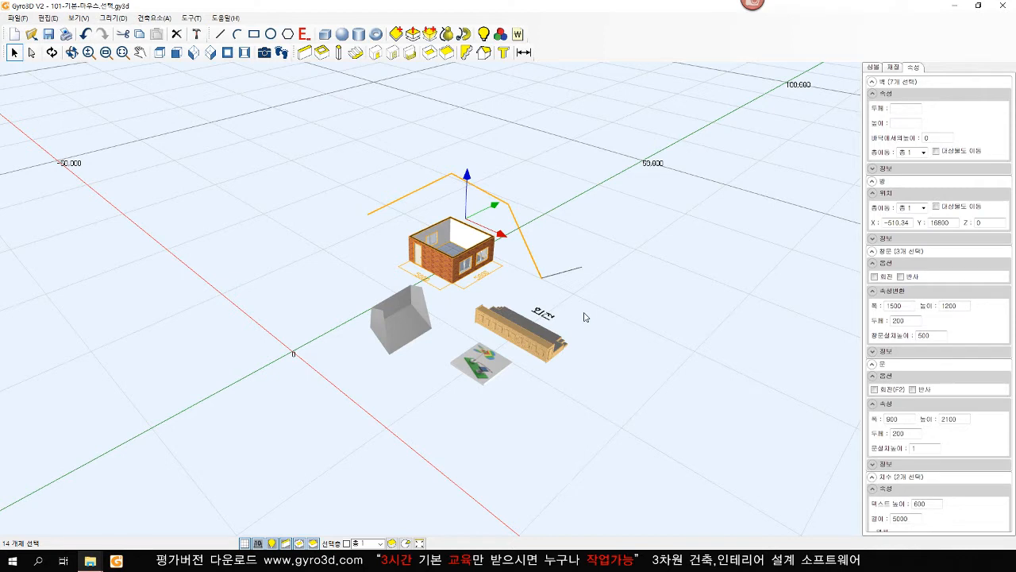
key(Delete)
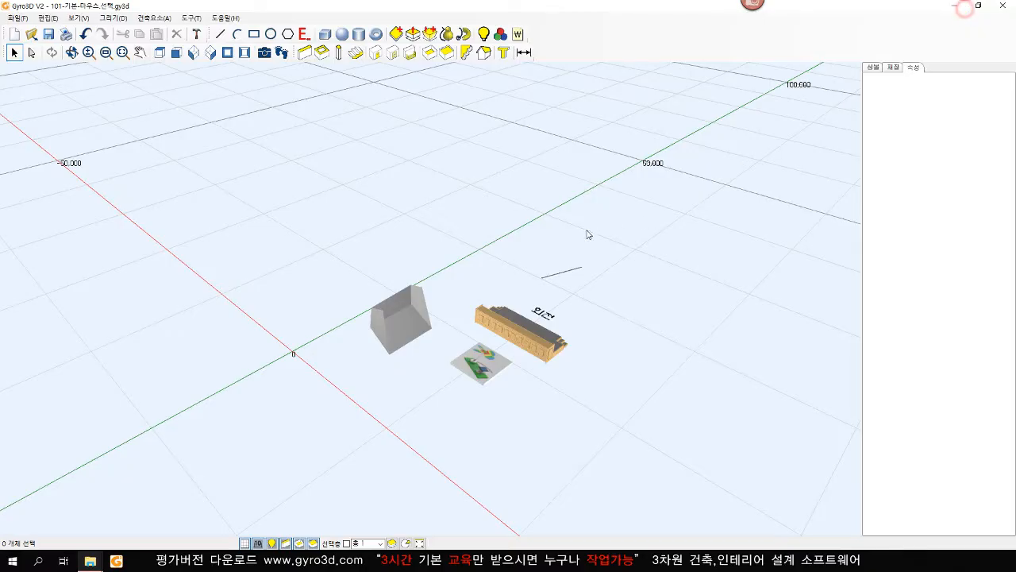
- Select the grey box with a right-to-left crossing box and delete it
click(585, 228)
drag(447, 282, 360, 356)
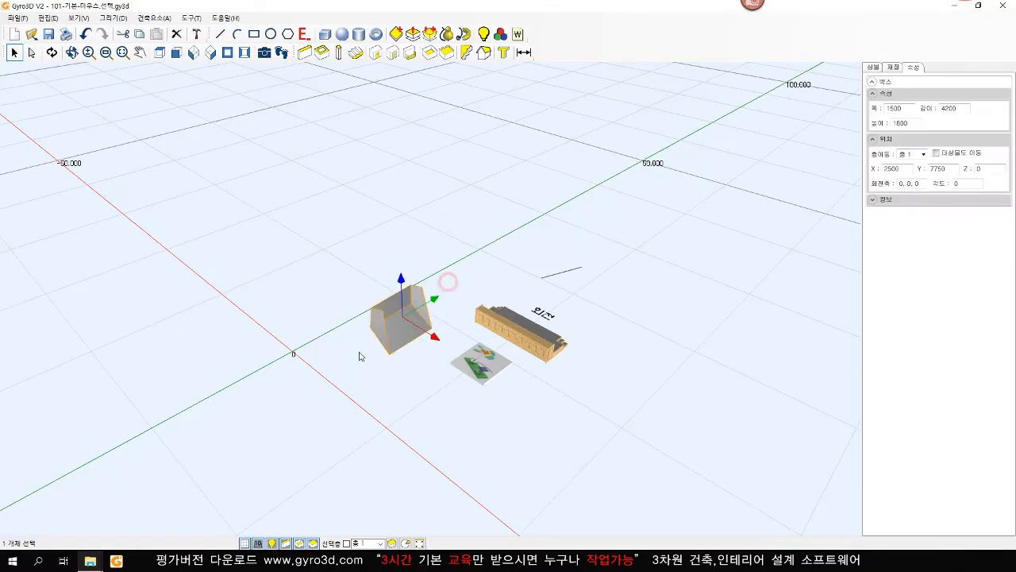
key(Delete)
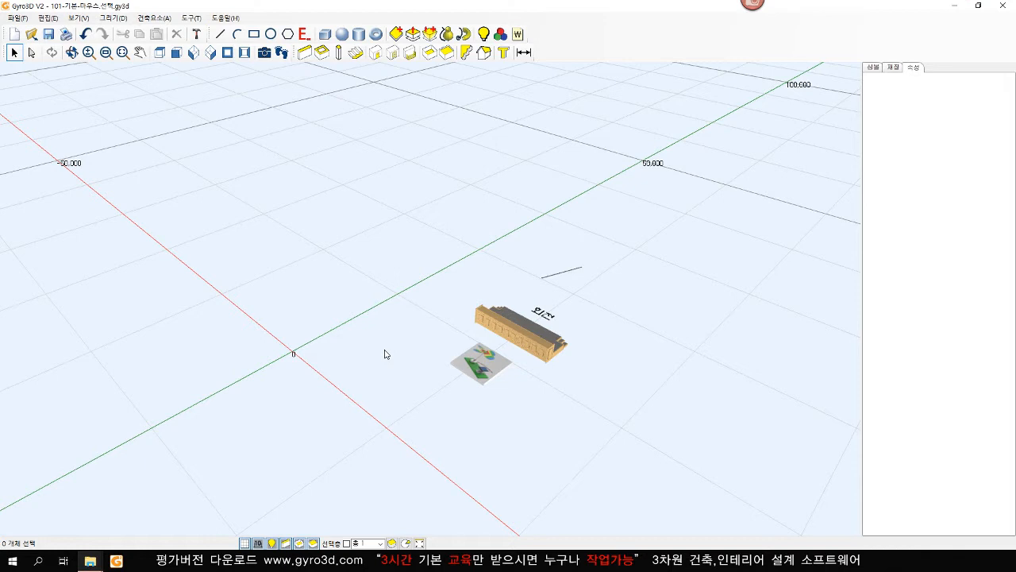
- Undo all the deletions and further back through the earlier door and red sofa moves
click(85, 35)
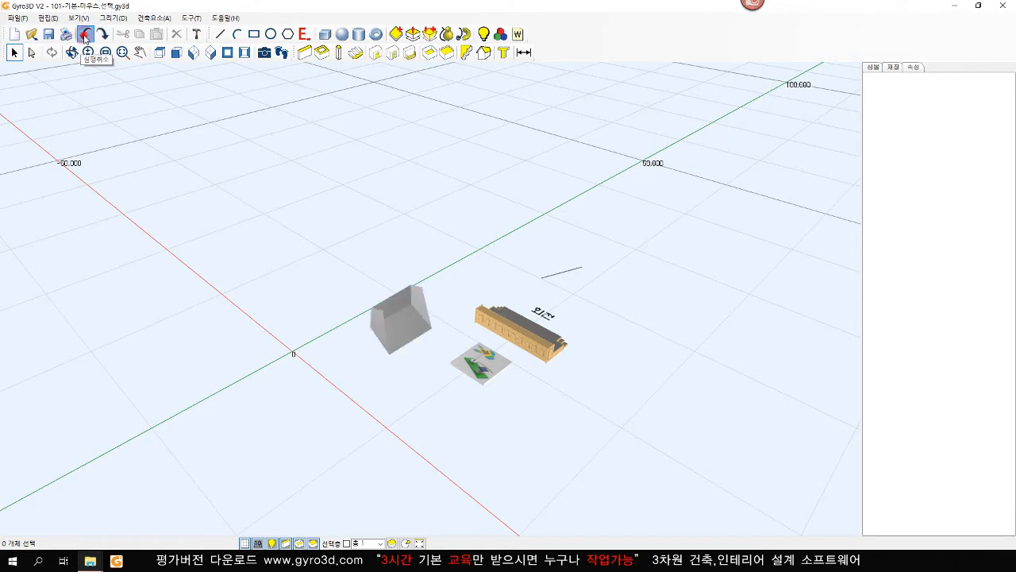
click(85, 36)
click(85, 36)
click(85, 36)
click(85, 35)
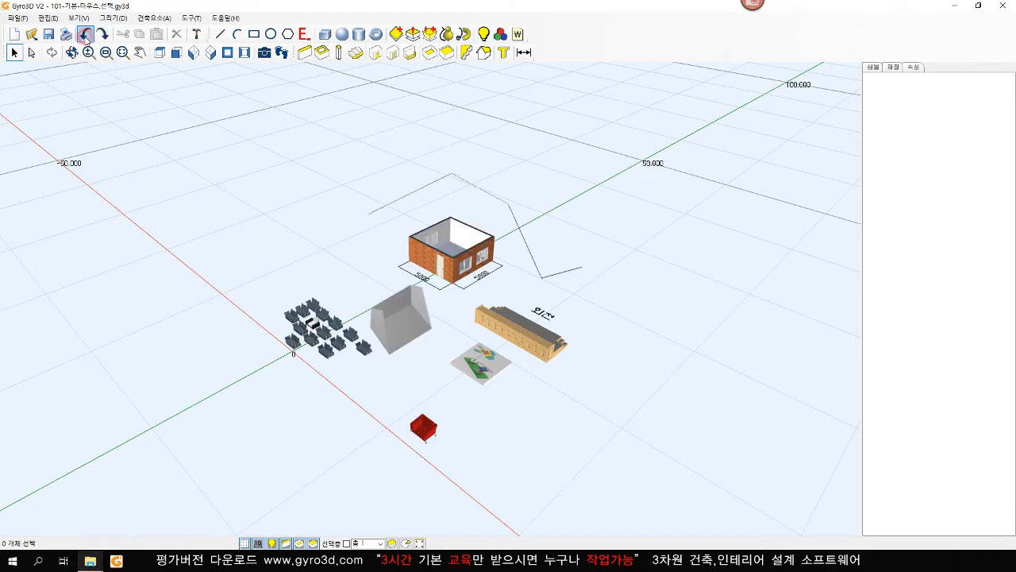
click(85, 36)
click(85, 36)
click(85, 36)
click(85, 36)
click(85, 36)
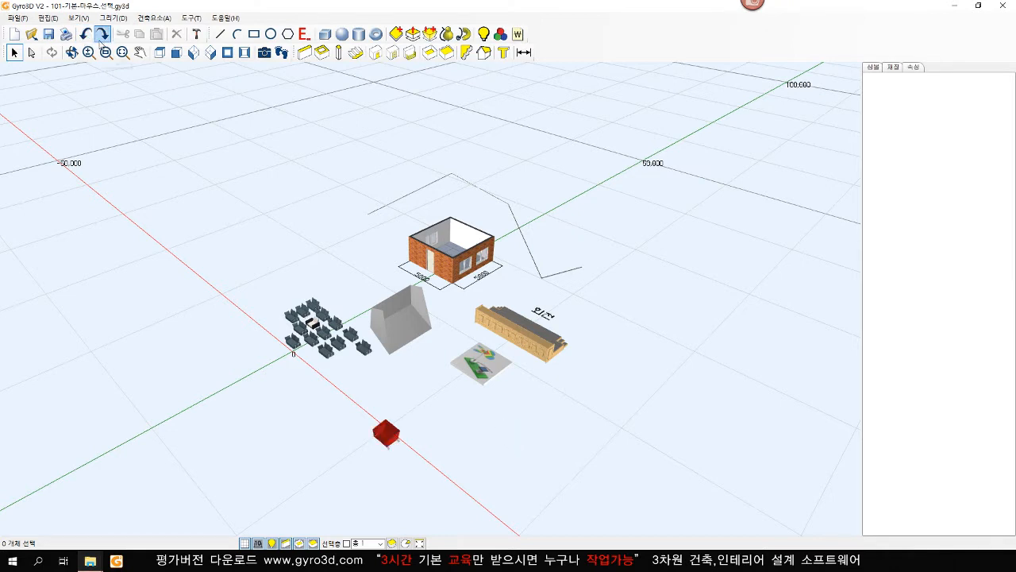
- Redo the red sofa and door moves and the deletions of the red sofa, sofa group and brick building
click(102, 35)
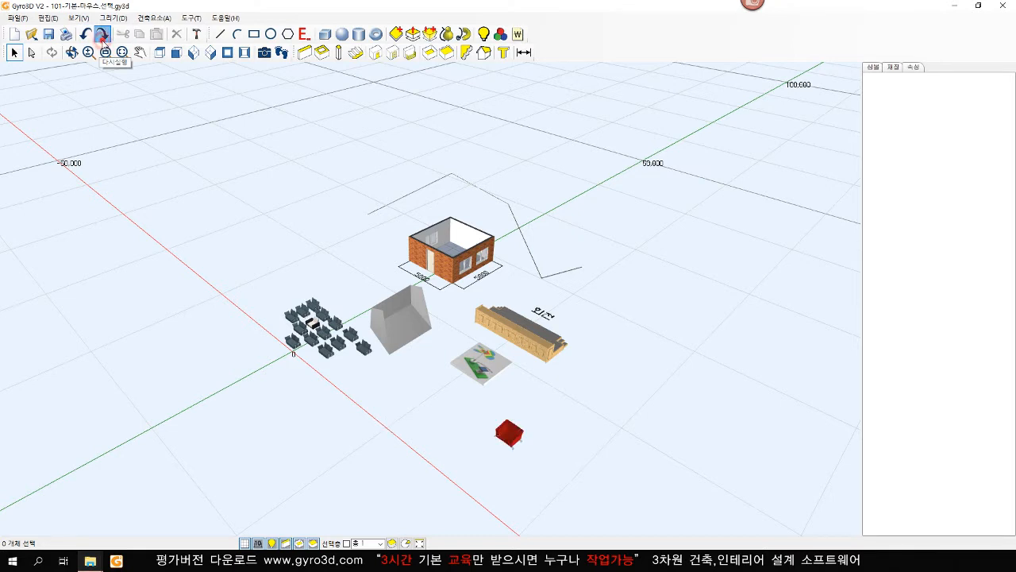
click(103, 36)
click(103, 35)
click(103, 36)
click(102, 35)
click(102, 36)
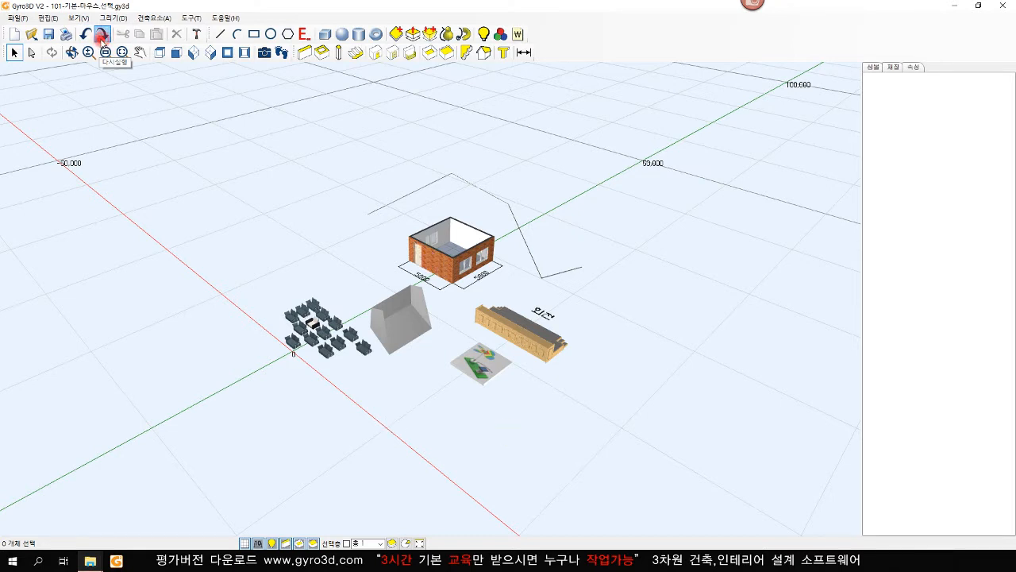
click(102, 35)
click(102, 36)
click(103, 36)
- Undo the deletions again to restore the brick building, the sofa group and the red sofa
click(89, 36)
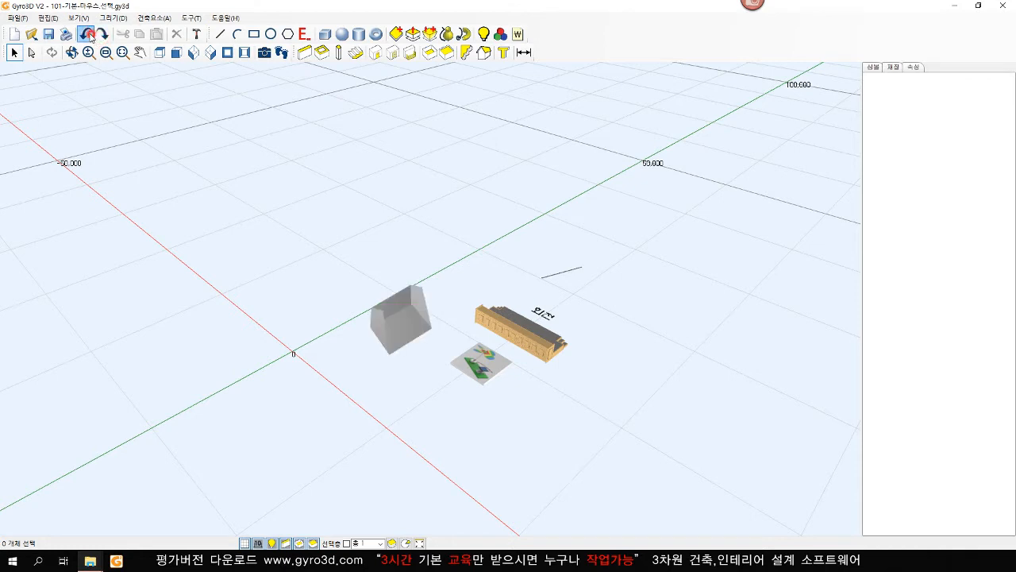
click(88, 36)
click(88, 36)
click(89, 35)
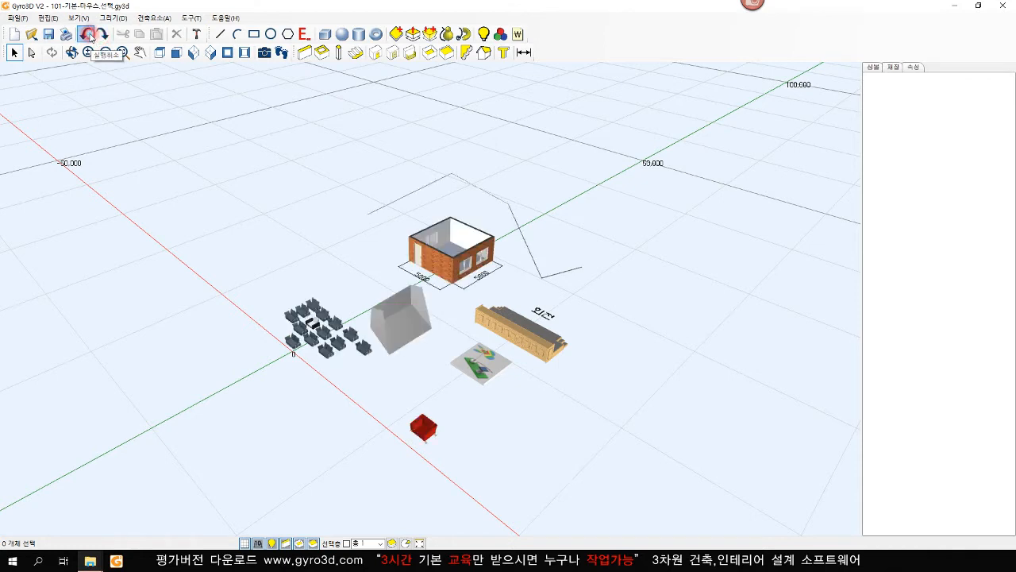
click(323, 208)
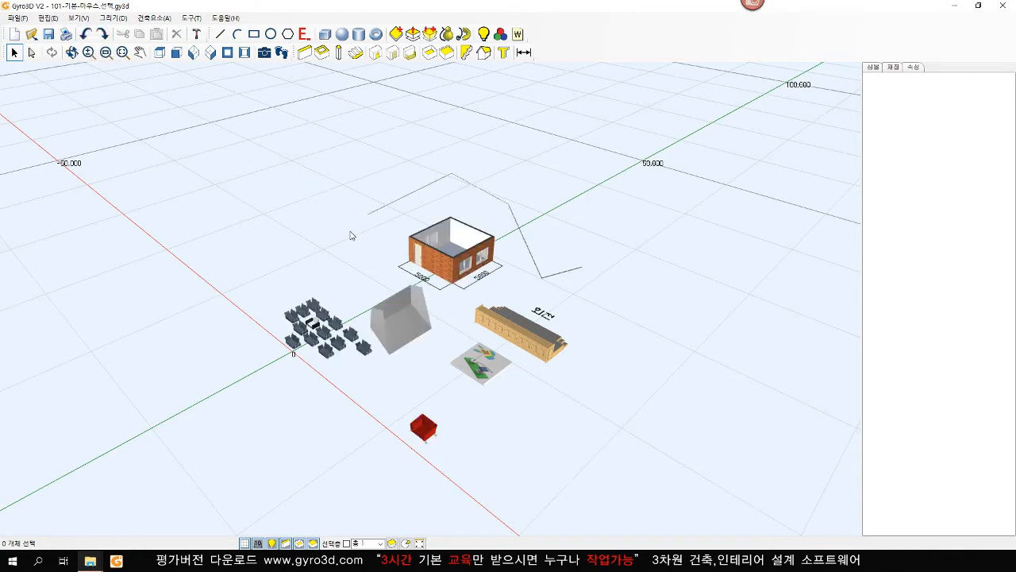
- Undo the latest door moves on the brick building's front wall, and redo them
click(85, 34)
click(86, 34)
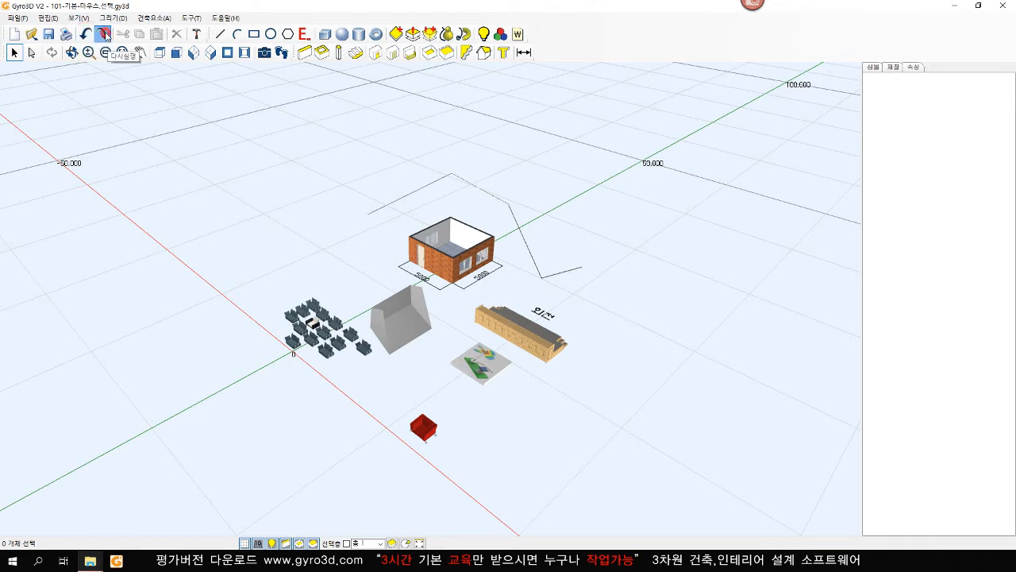
click(103, 34)
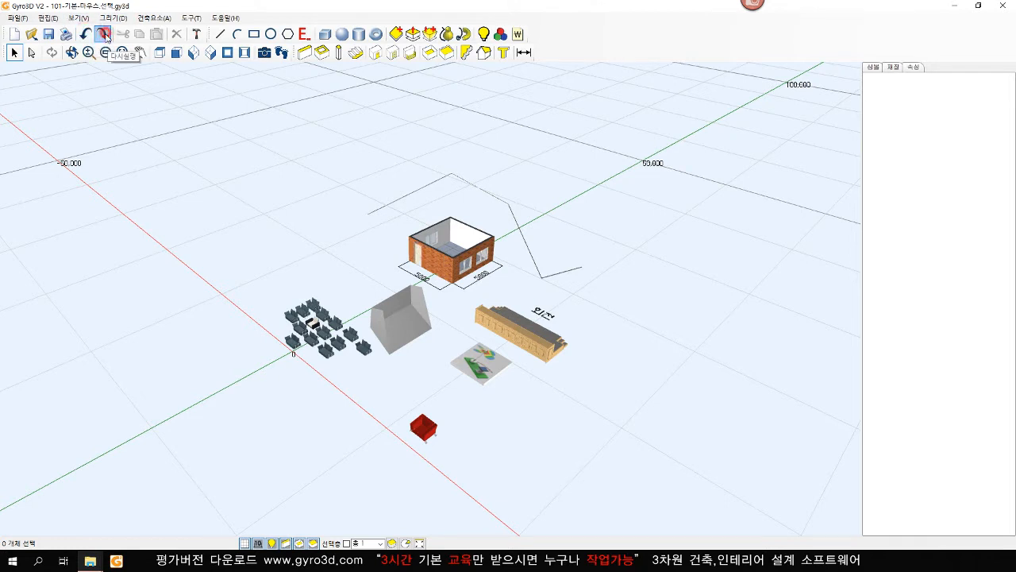
click(254, 197)
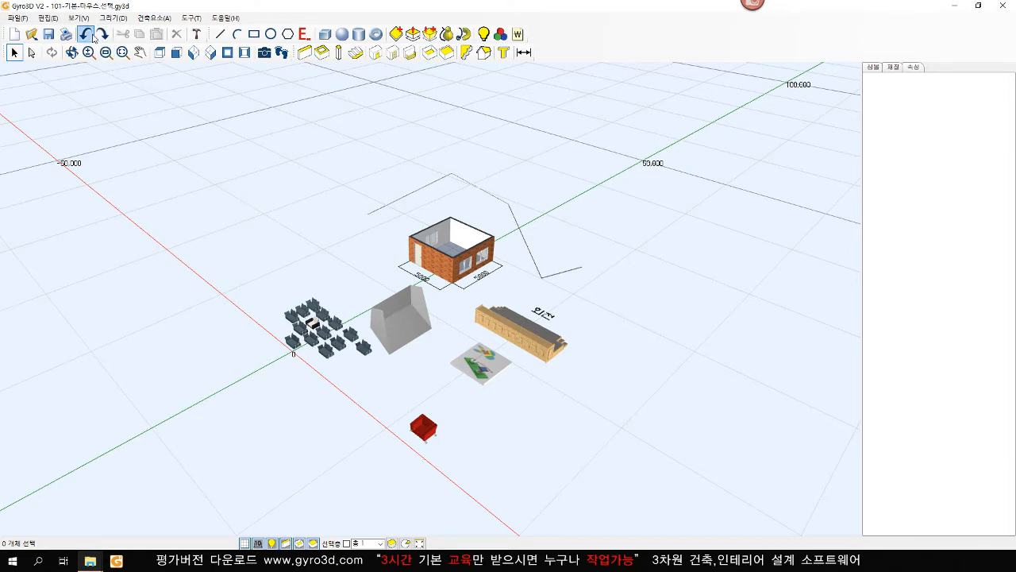
- Undo the remaining door move on the brick building and the successive earlier moves of the red sofa
click(86, 35)
click(85, 36)
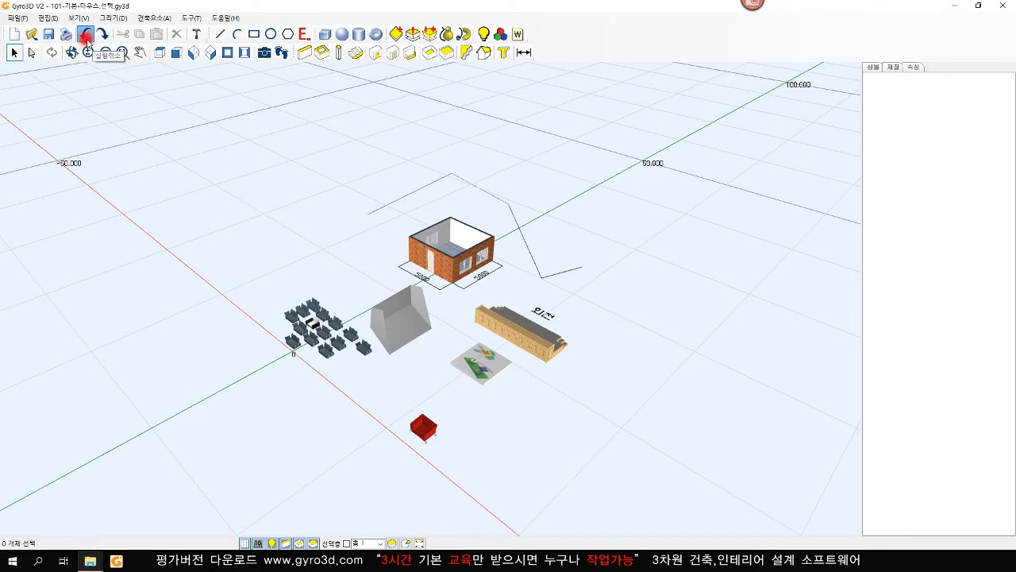
click(86, 36)
click(301, 218)
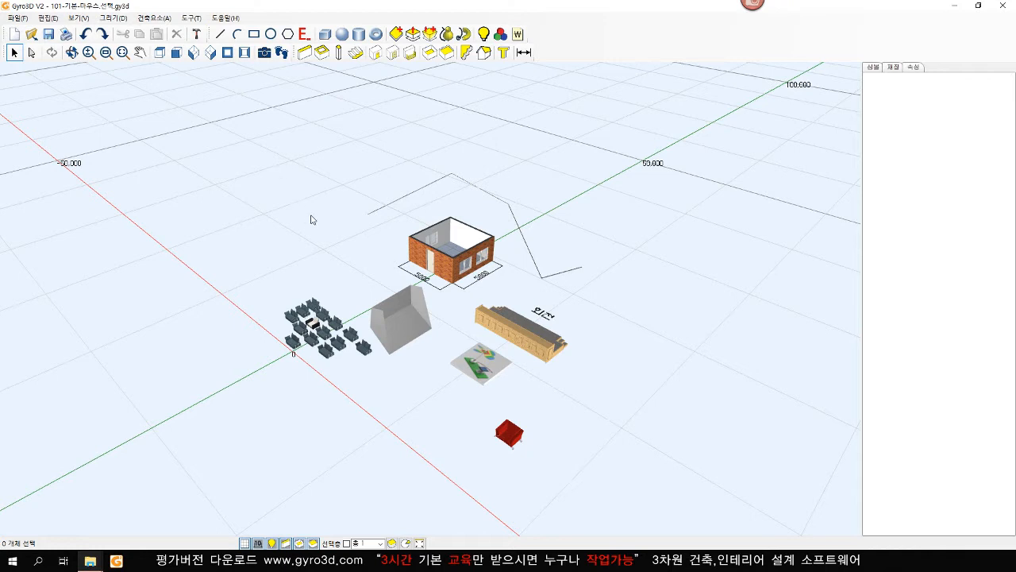
click(84, 35)
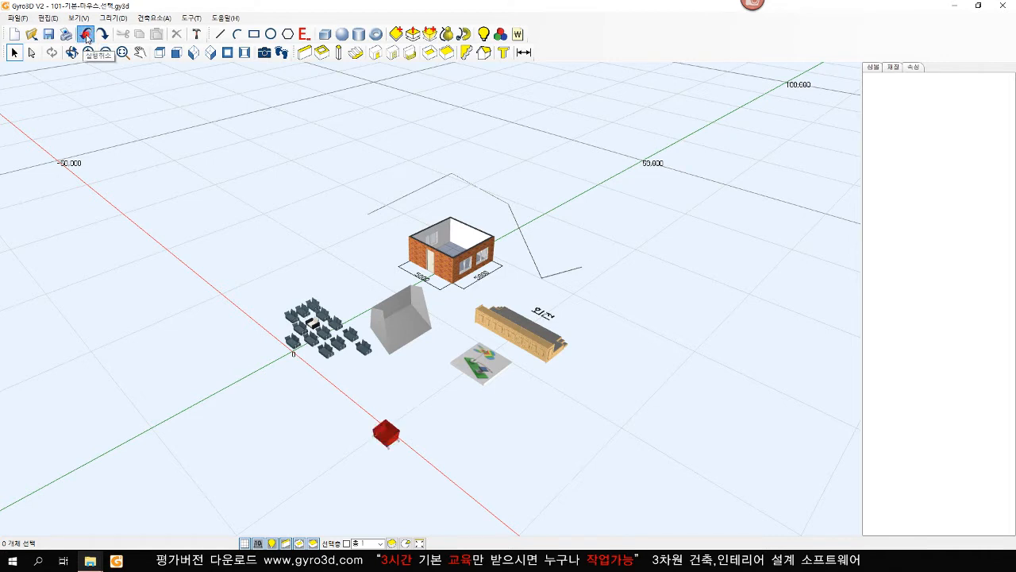
click(85, 35)
click(86, 36)
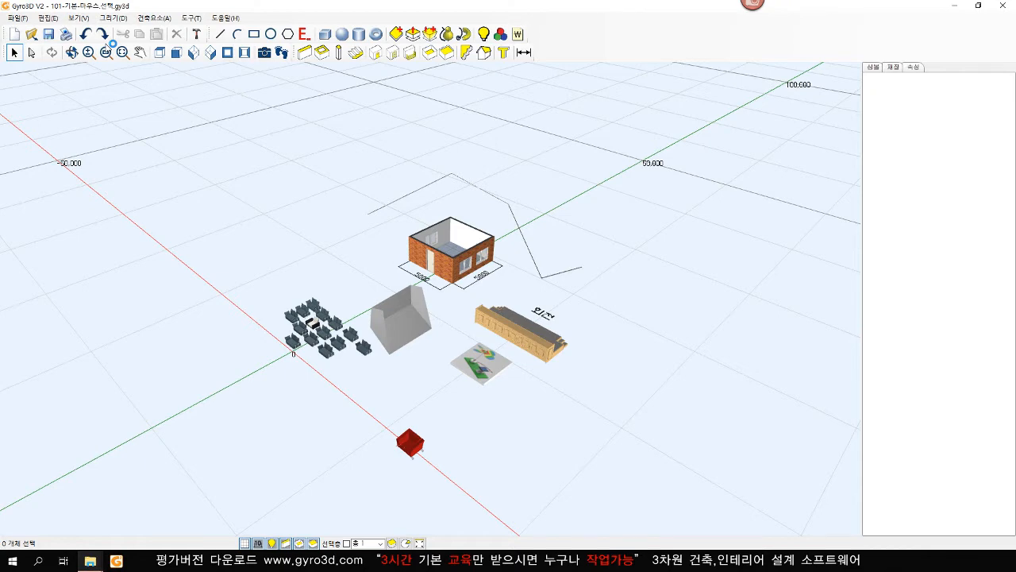
- Select the wooden judge's bench and try rotating it about its blue vertical axis
scroll(555, 409, up, 10)
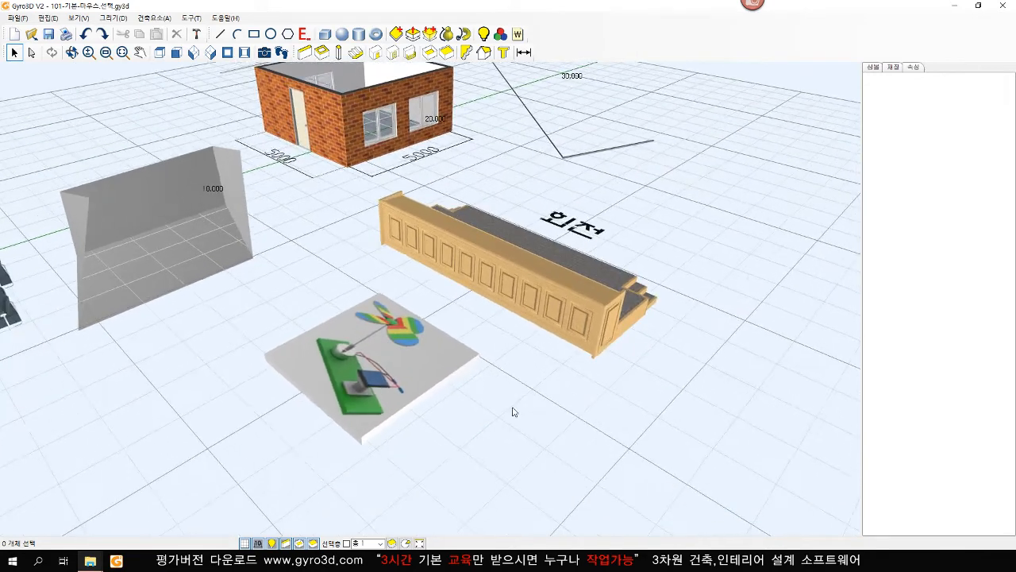
scroll(515, 411, up, 3)
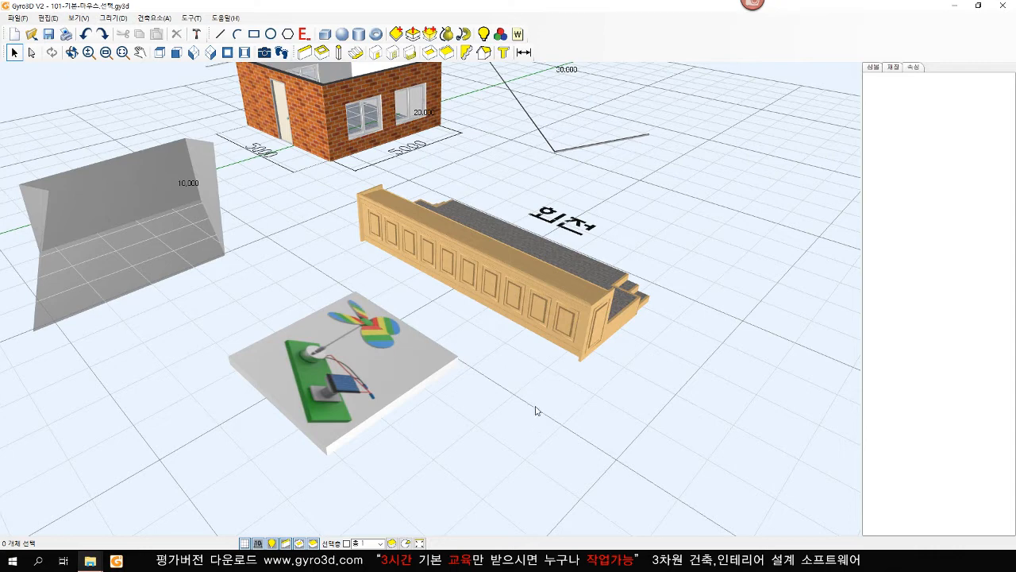
click(51, 54)
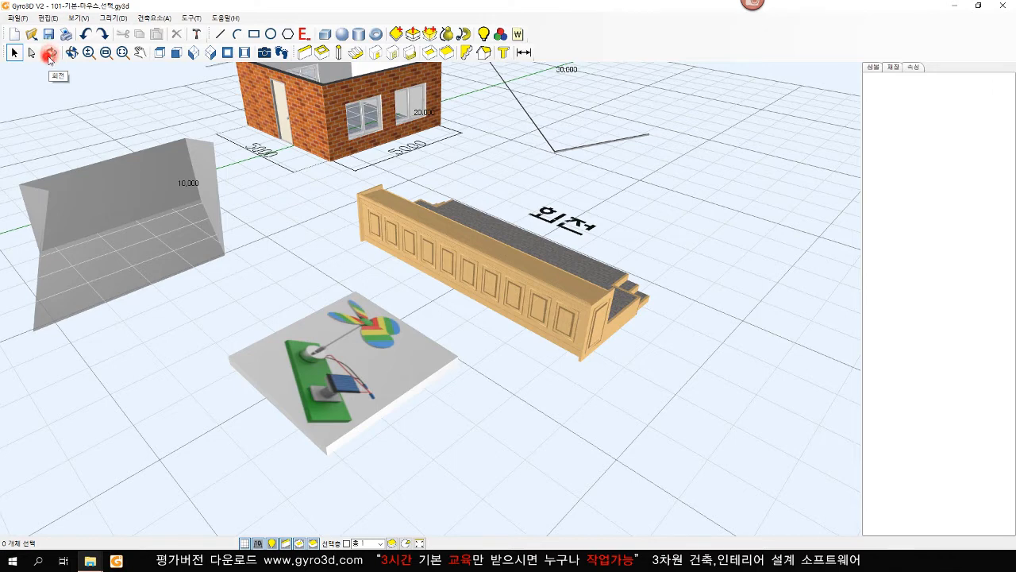
click(89, 128)
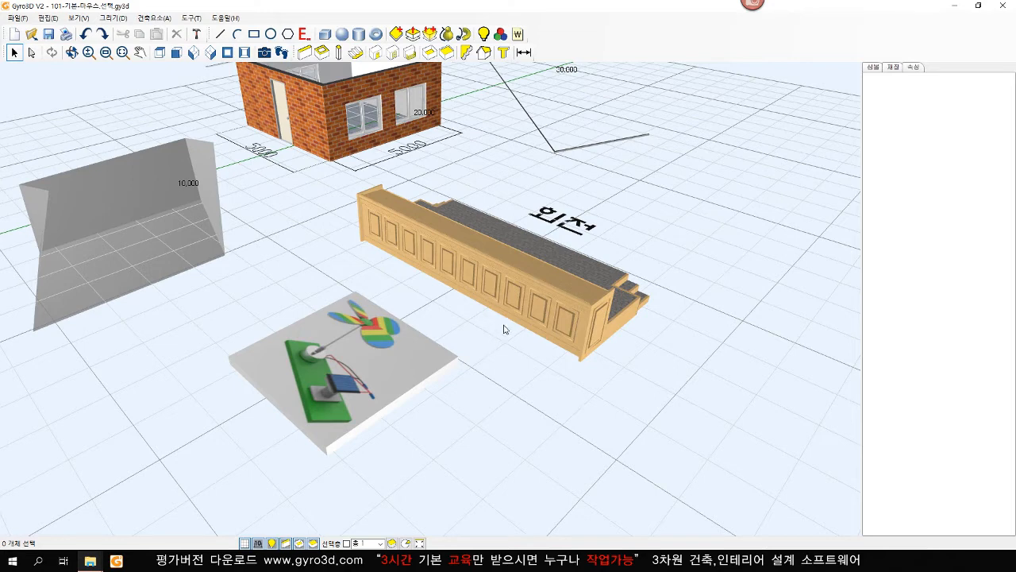
click(502, 278)
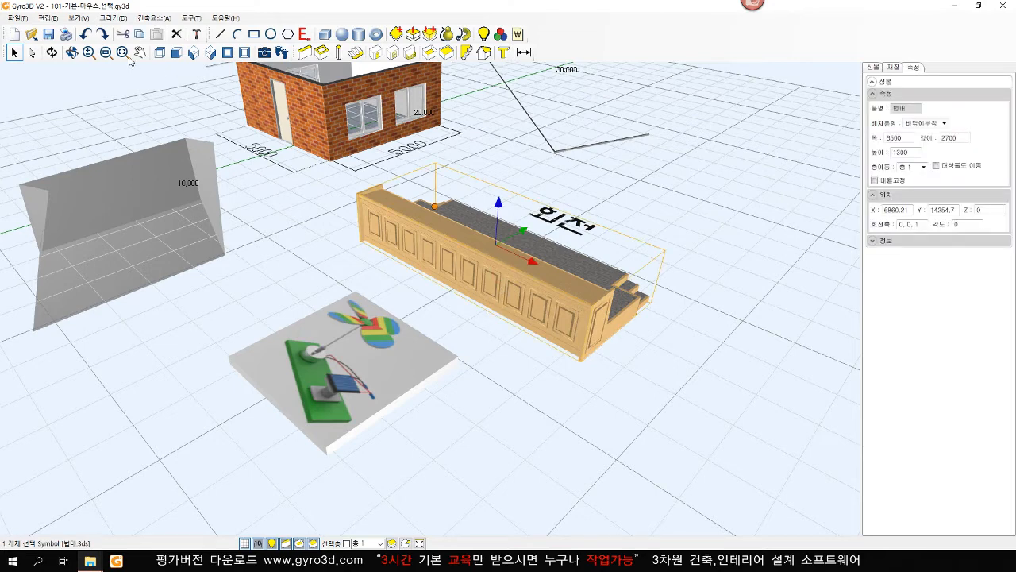
click(51, 53)
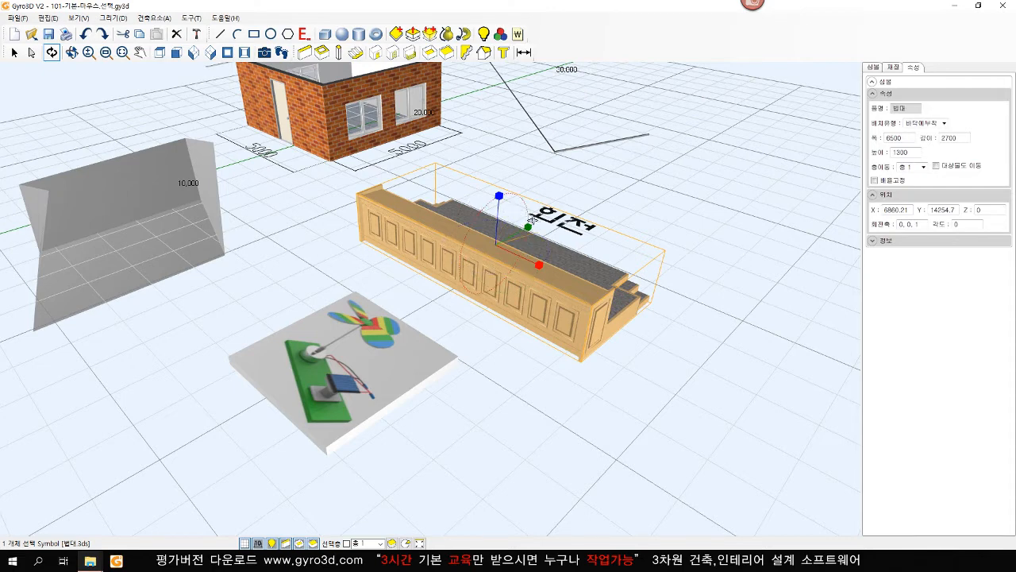
drag(500, 209, 472, 230)
key(Escape)
- Try the bench's rotation handles for the green and red axes, then deselect the bench
click(52, 53)
click(527, 227)
right_click(551, 274)
click(51, 54)
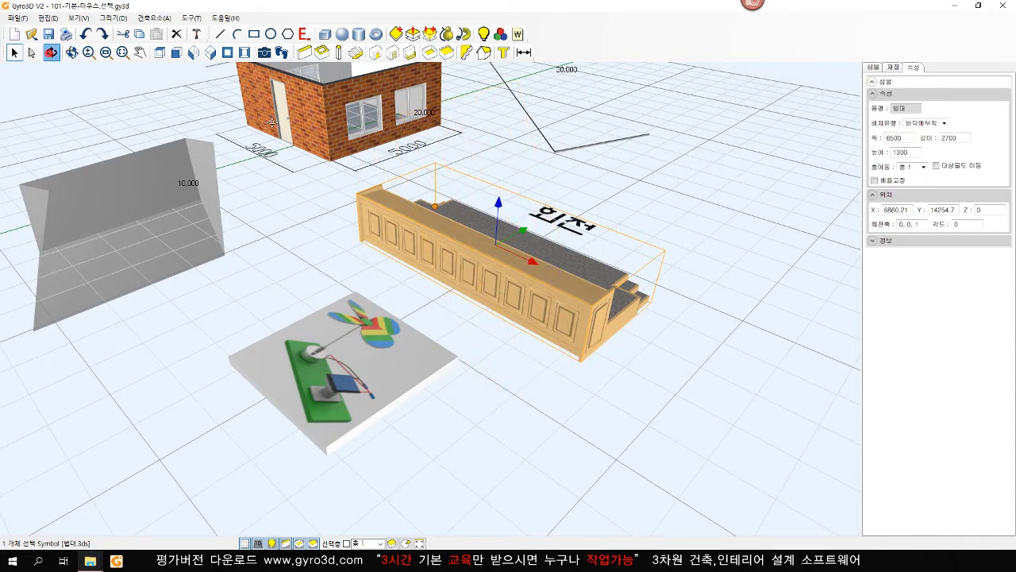
click(539, 265)
right_click(527, 202)
click(707, 262)
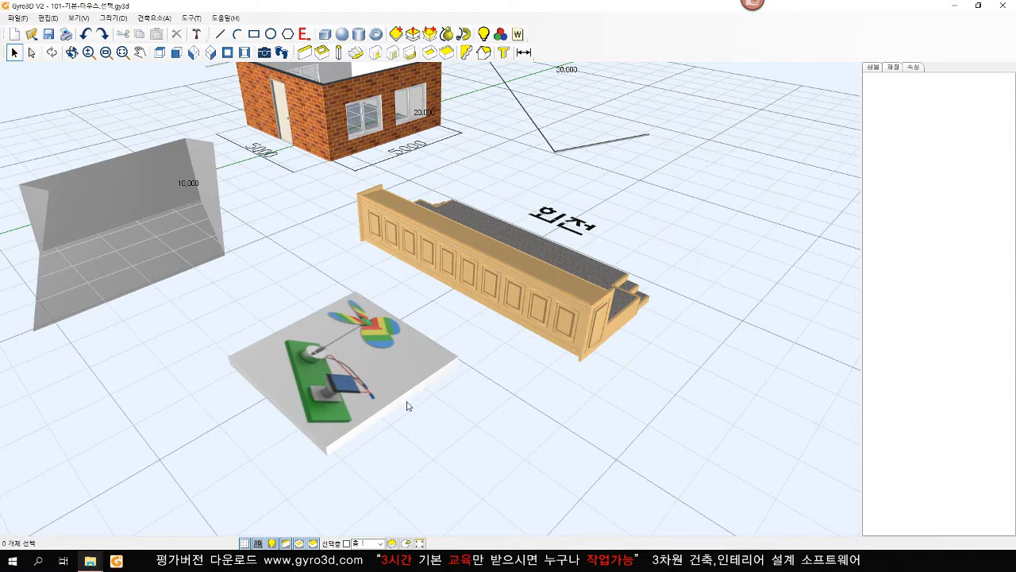
- Rotate the wooden judge's bench exactly 90 degrees about its blue vertical axis
scroll(430, 392, up, 5)
scroll(447, 358, up, 5)
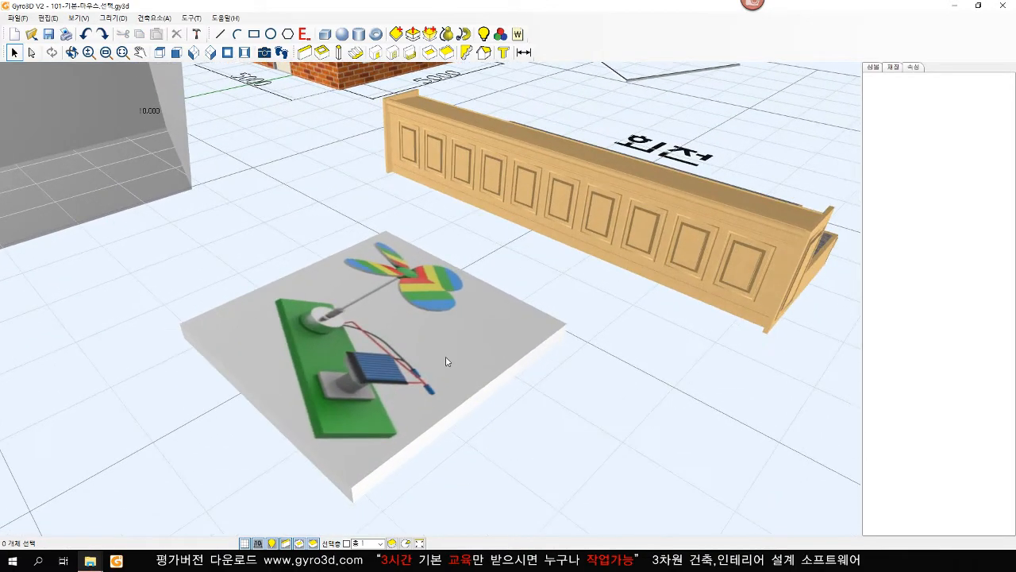
scroll(451, 353, down, 2)
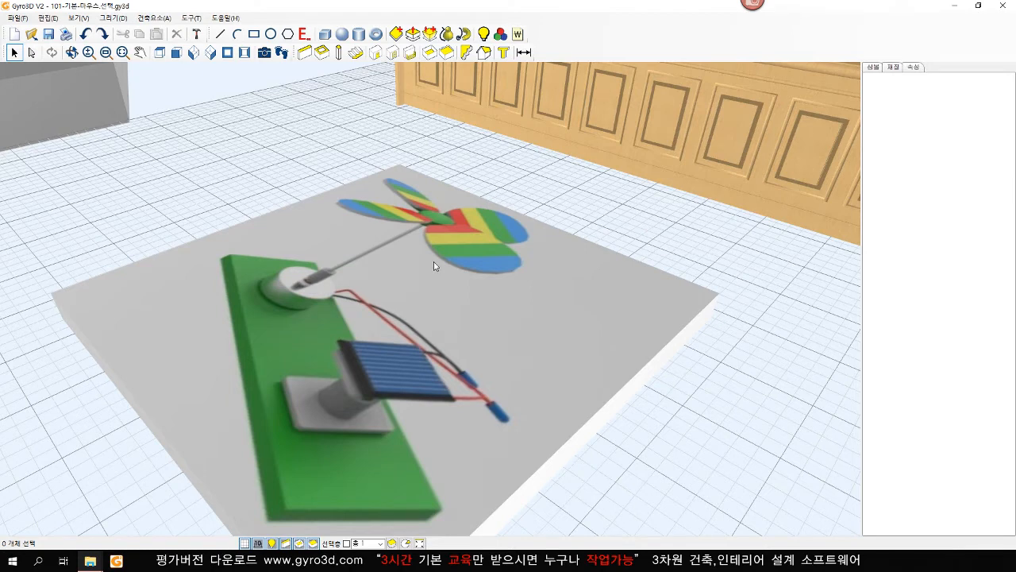
scroll(462, 291, down, 3)
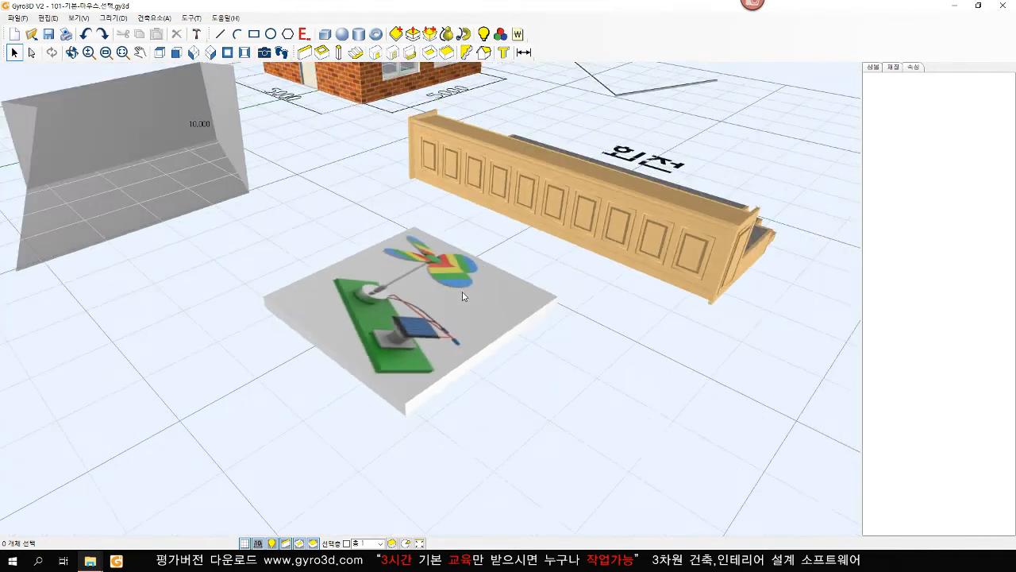
middle_drag(462, 291, 357, 310)
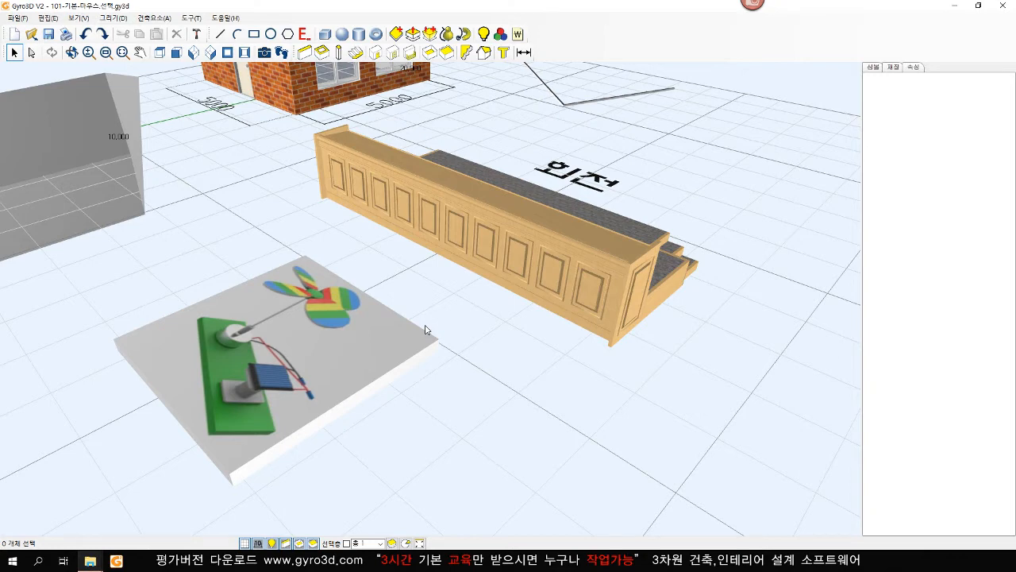
scroll(451, 360, down, 2)
middle_drag(461, 355, 429, 377)
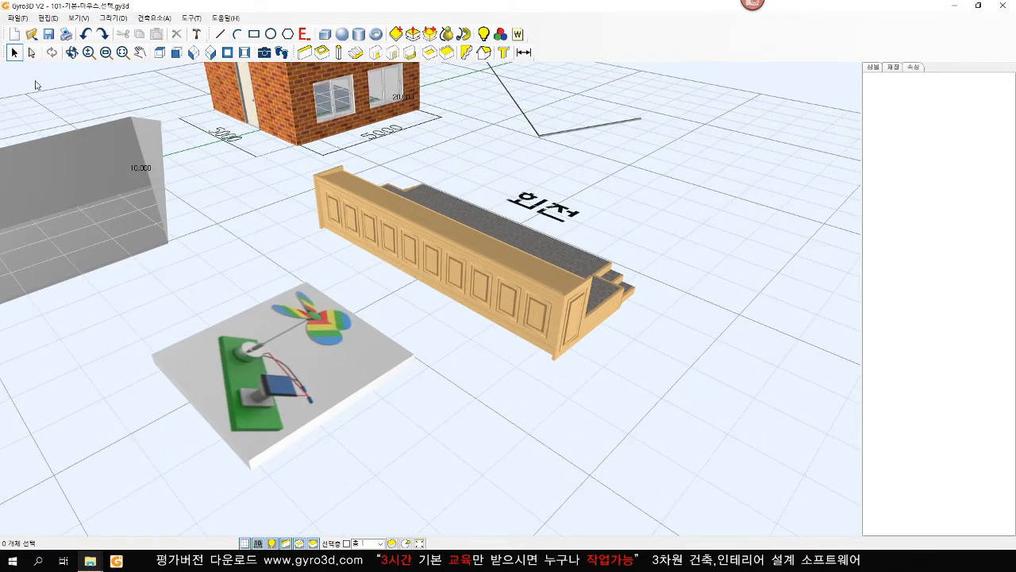
click(456, 237)
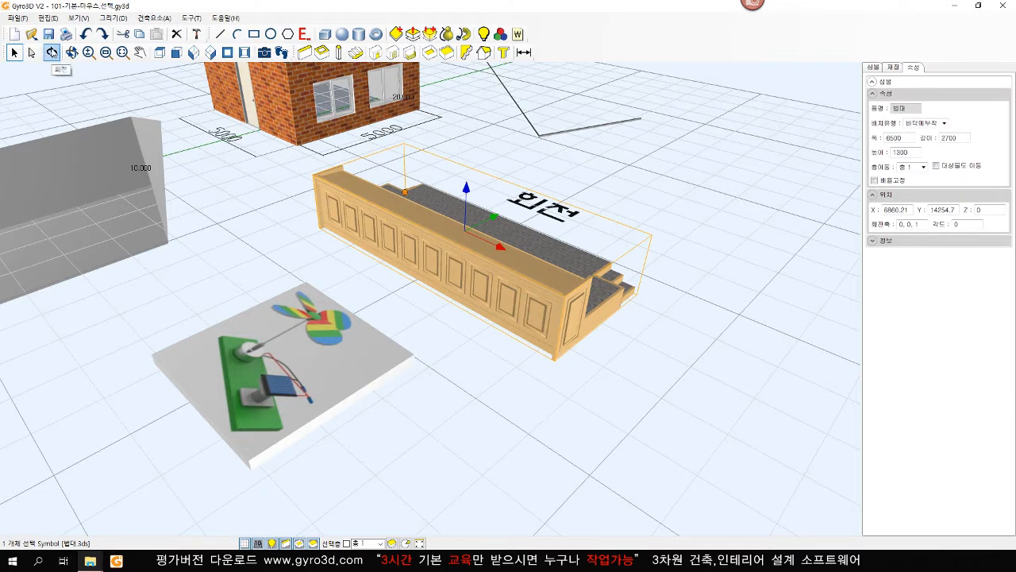
click(51, 52)
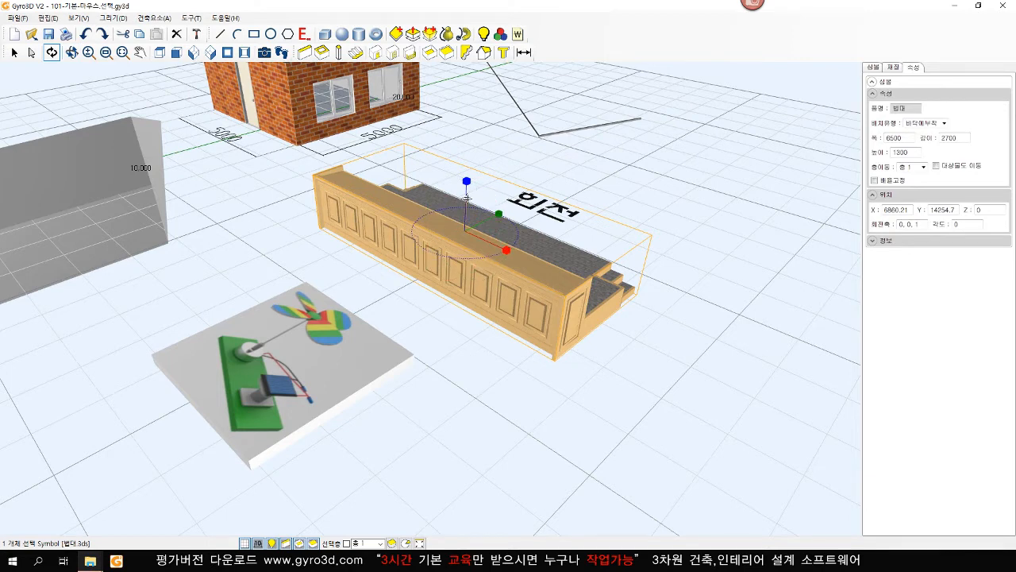
drag(467, 197, 465, 193)
drag(464, 193, 380, 191)
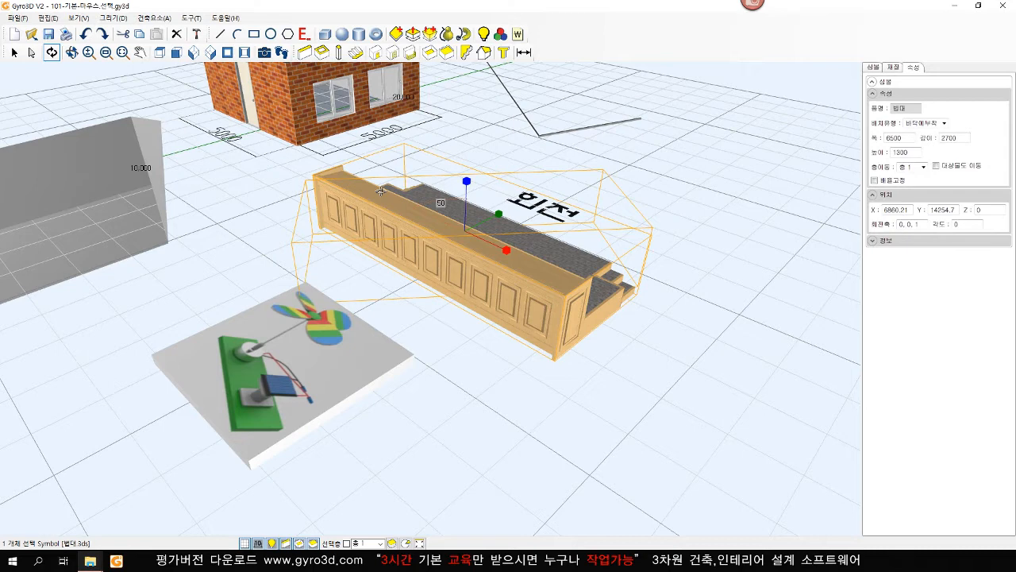
text(90)
key(Return)
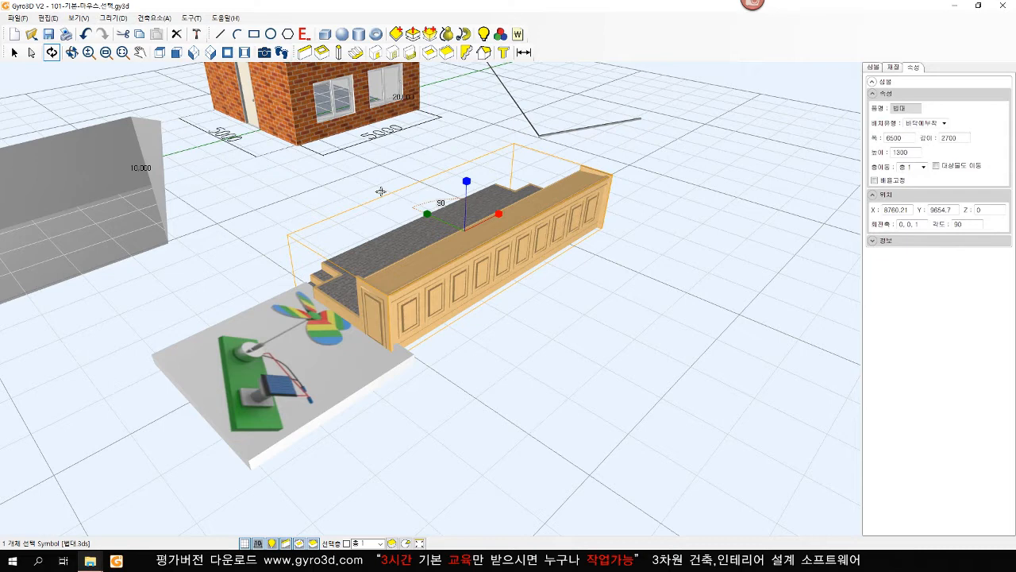
- Rotate the bench exactly 90 degrees about its green axis so that it stands on end
key(Escape)
click(52, 53)
drag(447, 215, 447, 150)
text(90)
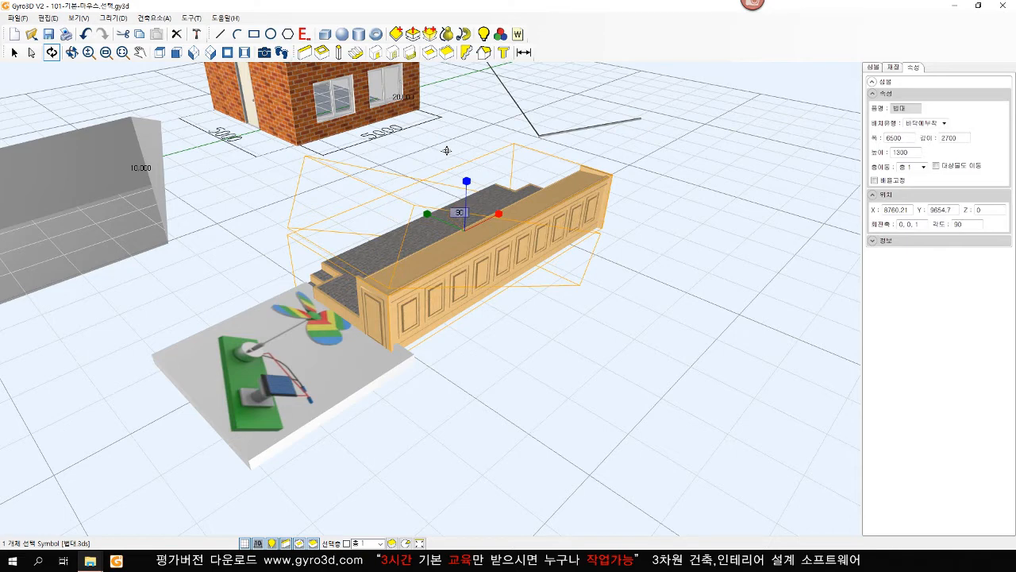
key(Return)
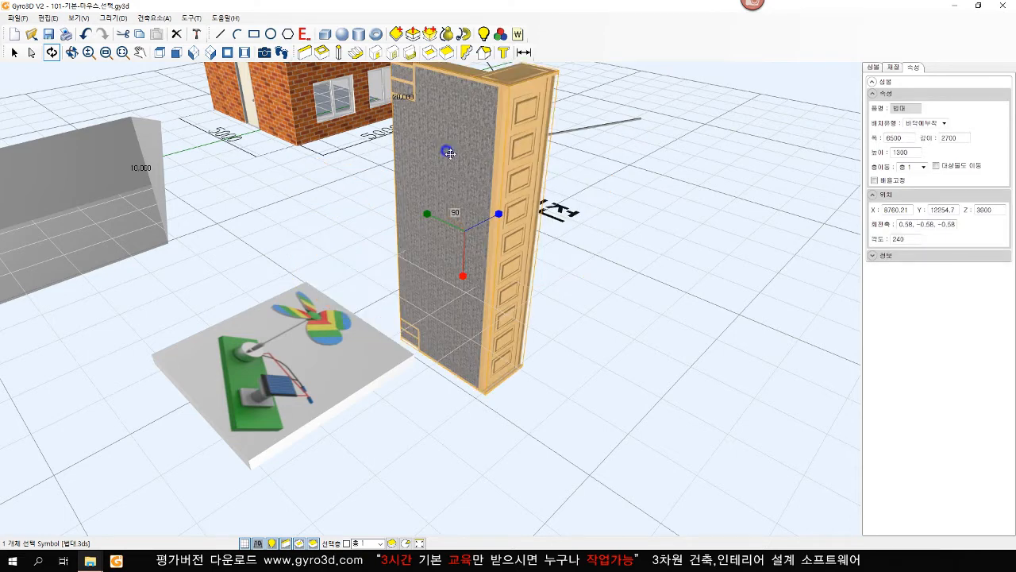
key(Escape)
- Rotate the upright bench 90 degrees about its red axis and deselect it
scroll(487, 213, down, 2)
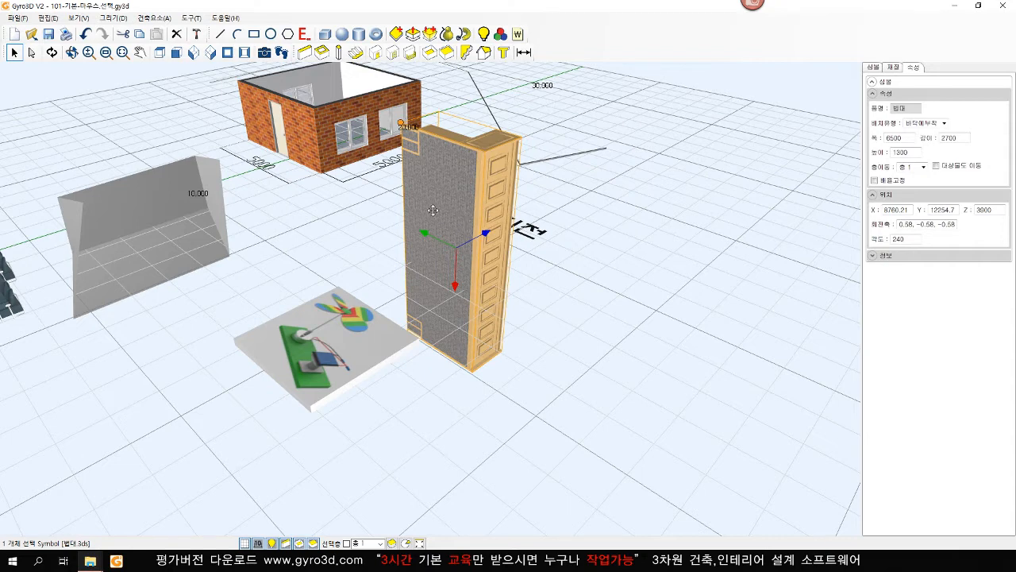
click(51, 53)
drag(453, 281, 369, 286)
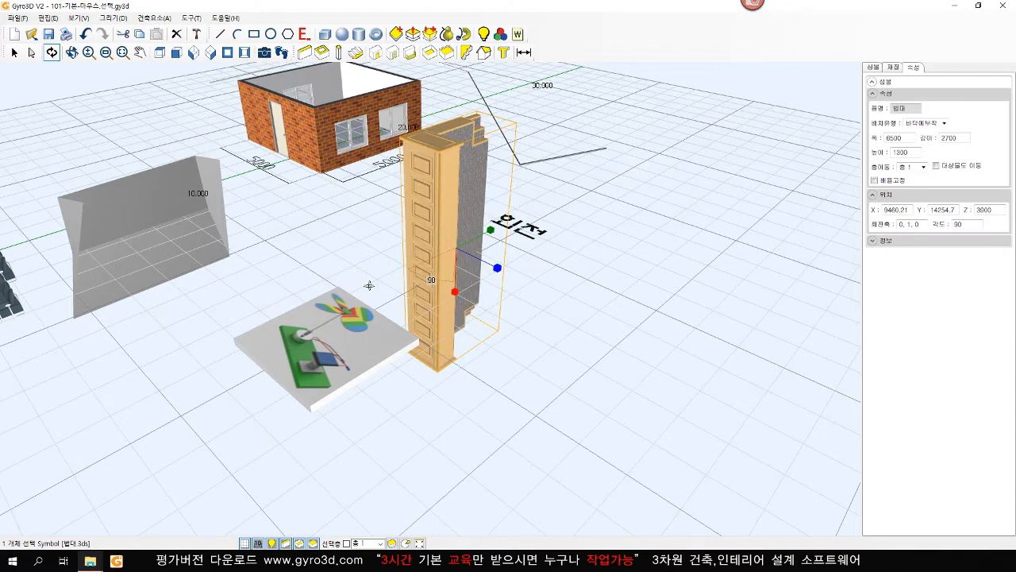
click(524, 369)
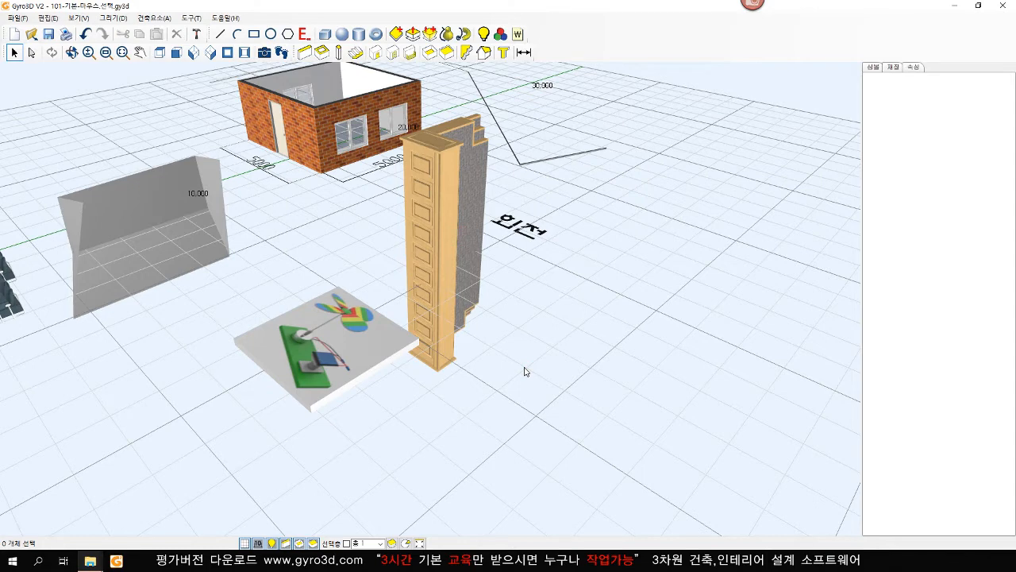
click(729, 390)
- Open the training file 102-회전연습 from the 1-초급 folder
click(32, 34)
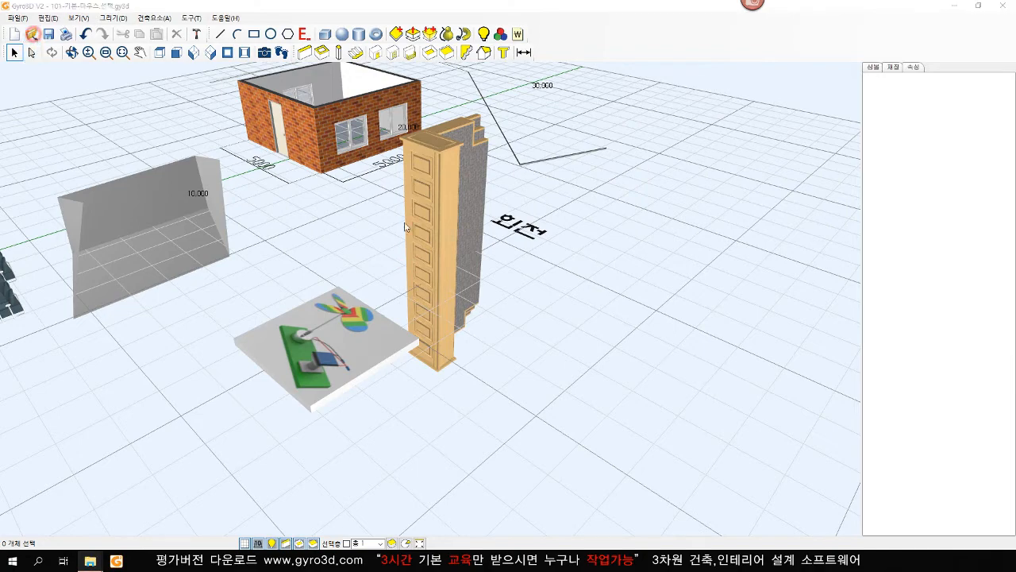
click(246, 114)
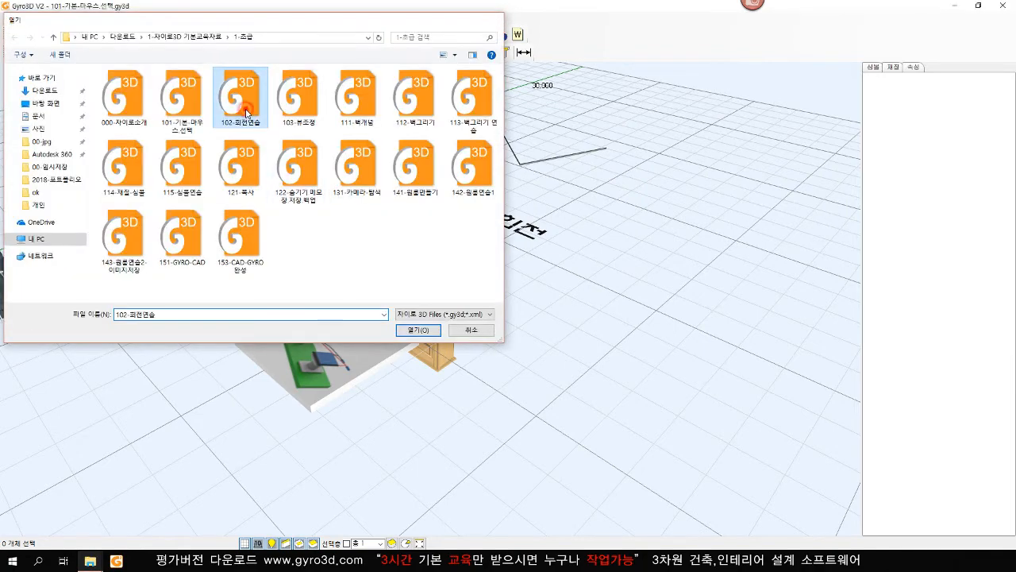
double_click(246, 113)
click(520, 317)
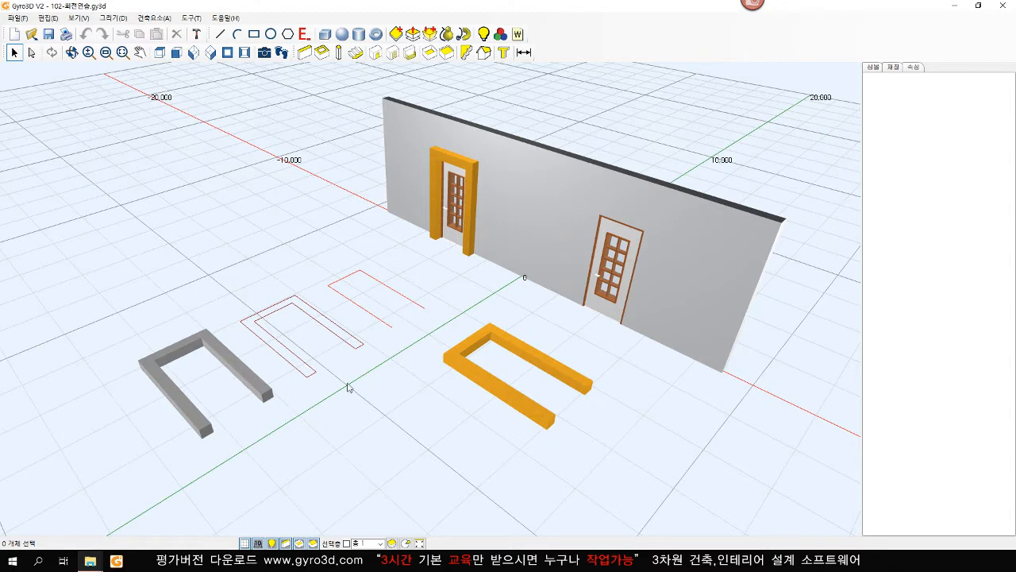
- Draw an open U-shaped line on the floor behind the existing red outlines
scroll(347, 387, down, 2)
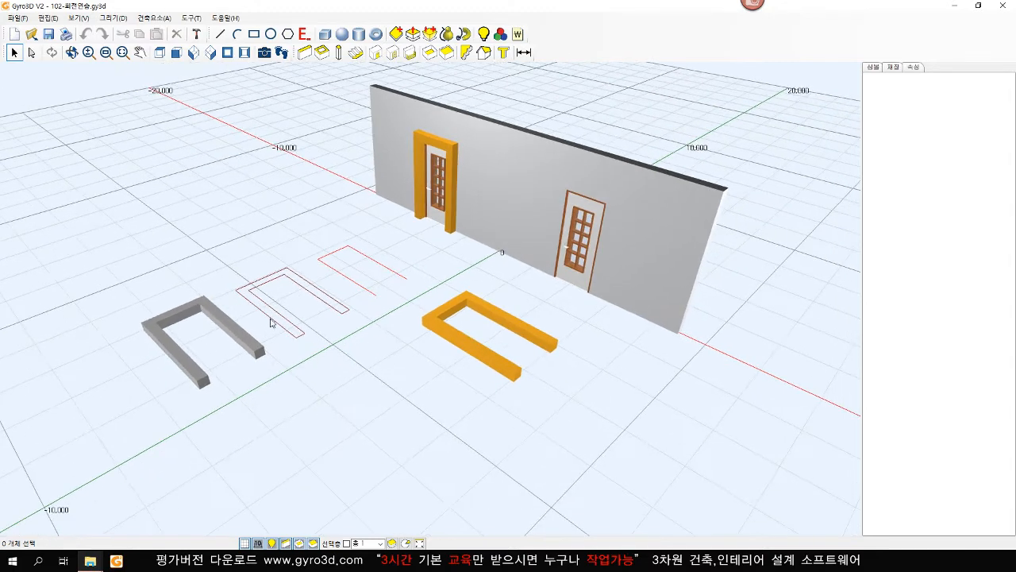
click(220, 35)
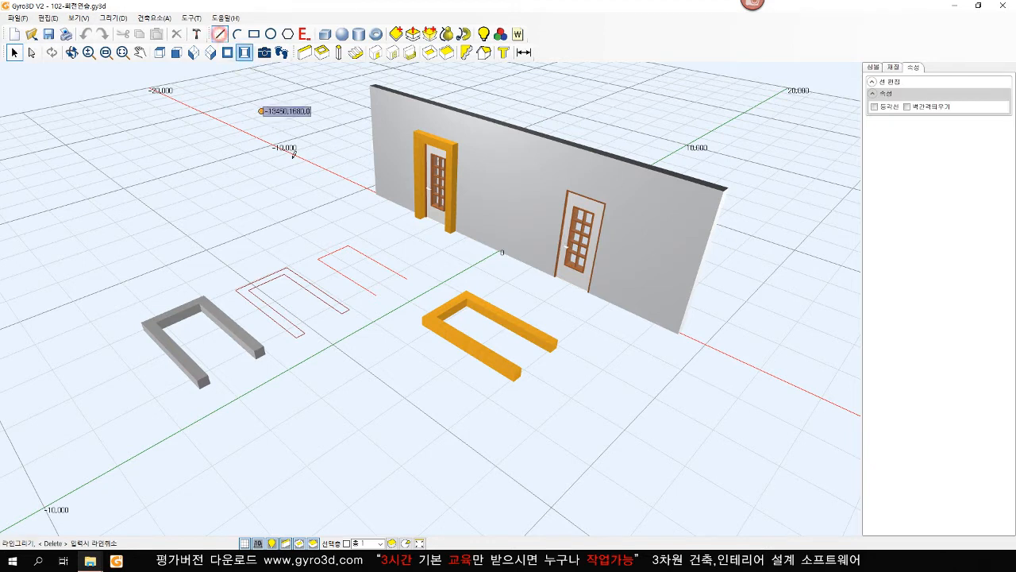
click(221, 183)
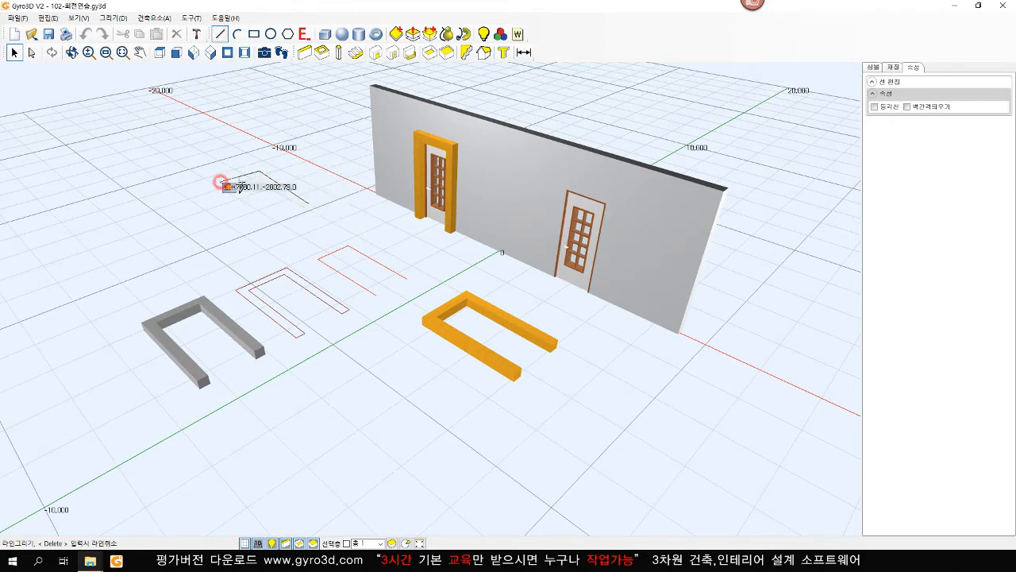
click(259, 222)
right_click(270, 206)
- Select the new U-shaped line and give it a thickness of 300 with the 최대 option
drag(268, 206, 288, 170)
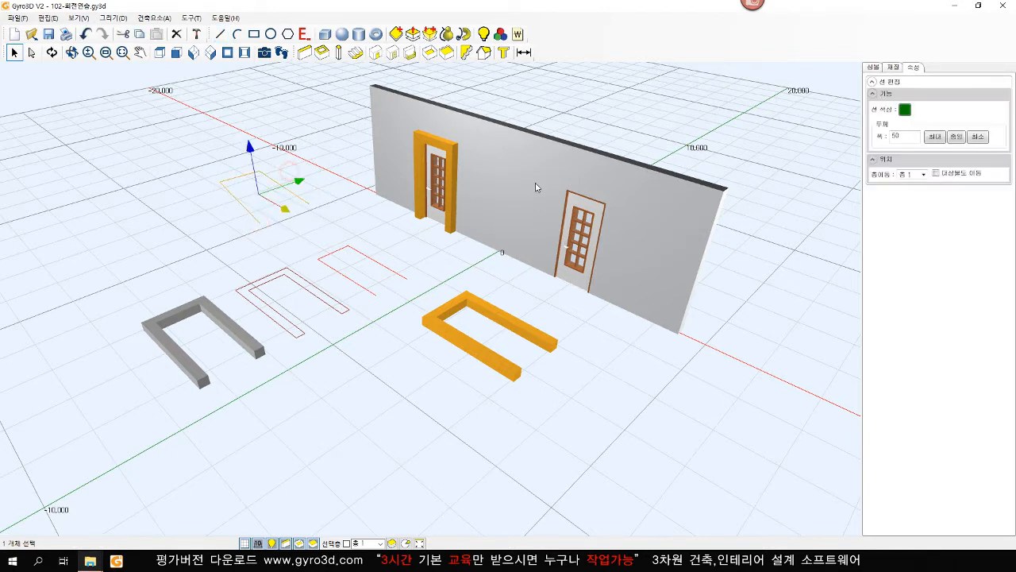
double_click(904, 136)
text(300)
click(933, 135)
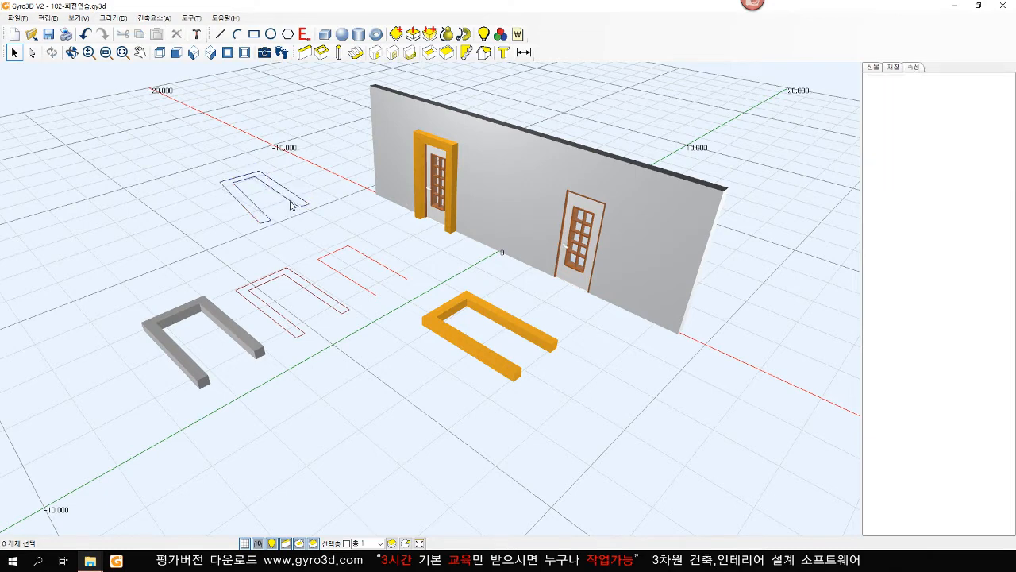
- Extrude the new thickened U-shaped outline on the floor to a height of 200
click(429, 33)
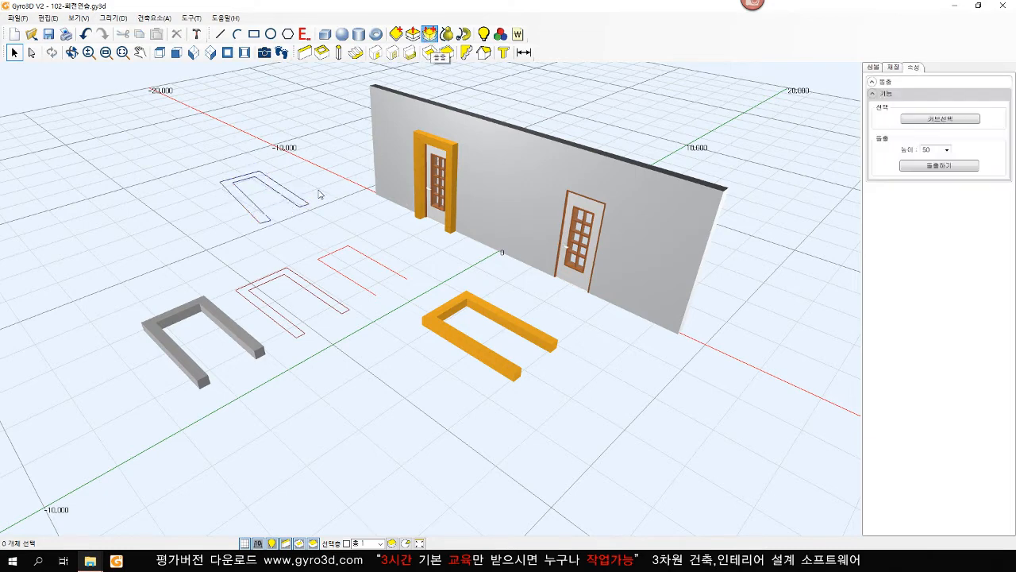
click(305, 203)
double_click(934, 151)
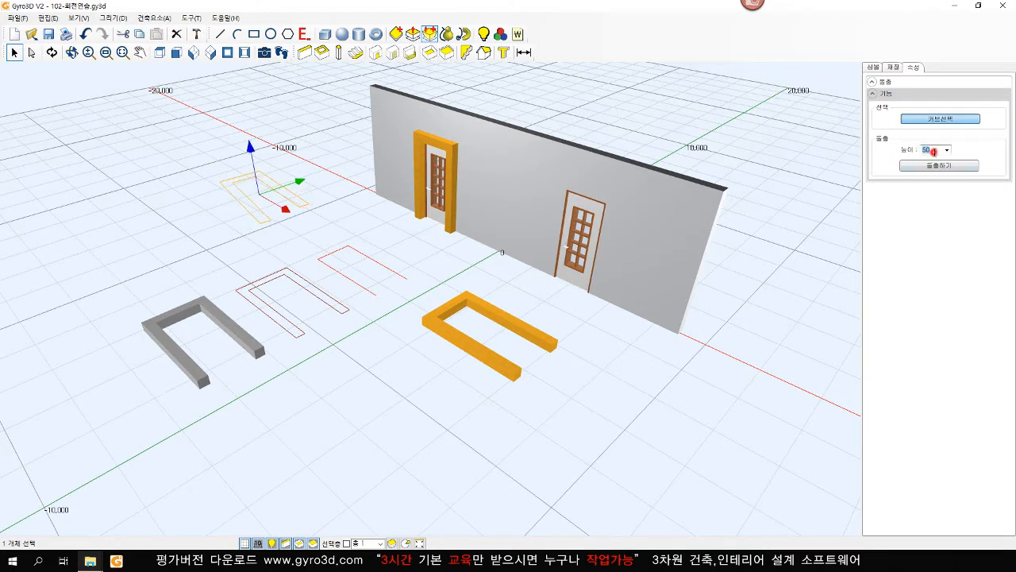
text(200)
click(934, 165)
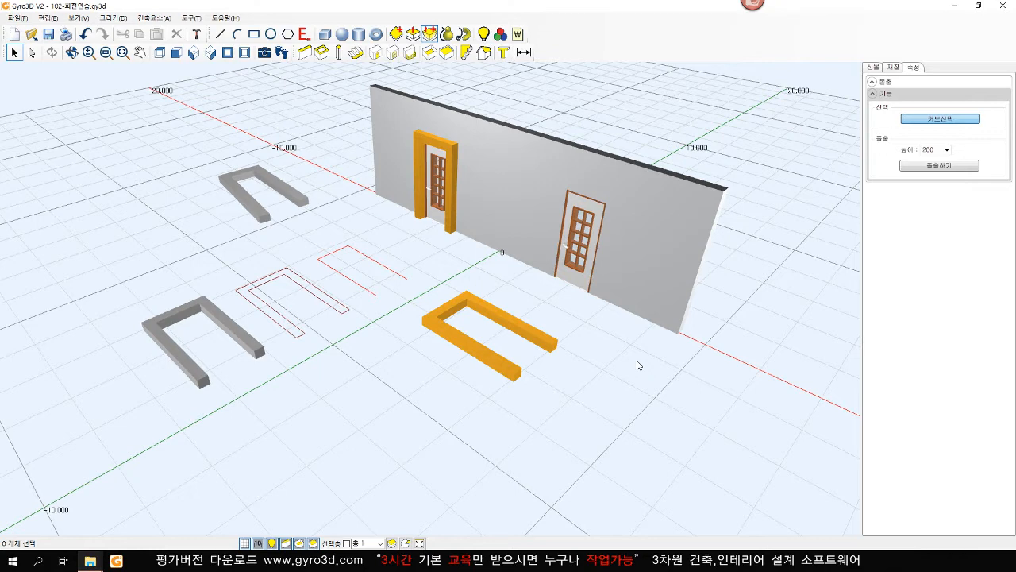
- Rotate the flat orange door frame 90 degrees about its blue axis and deselect it
scroll(609, 362, up, 3)
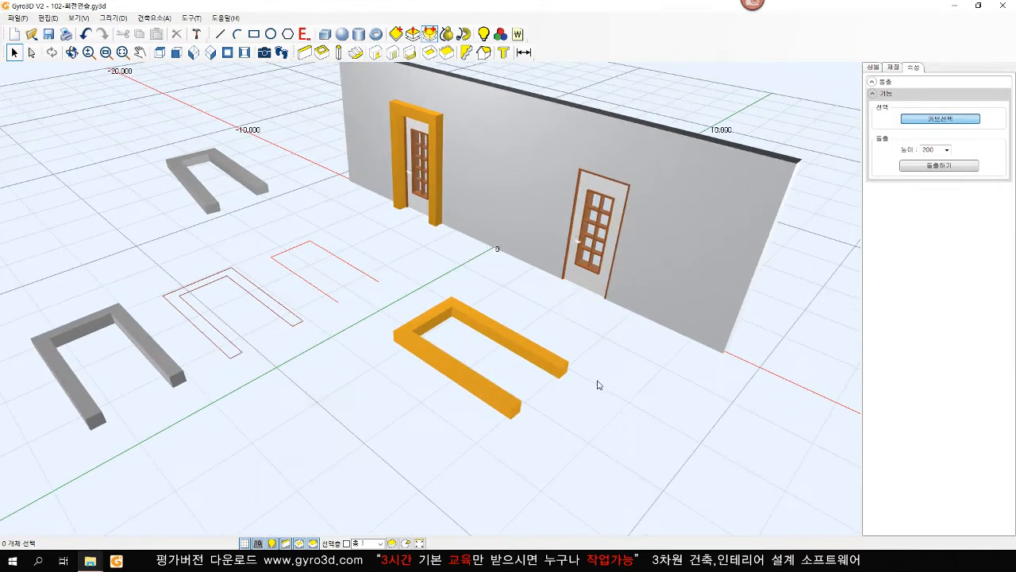
middle_drag(598, 381, 574, 415)
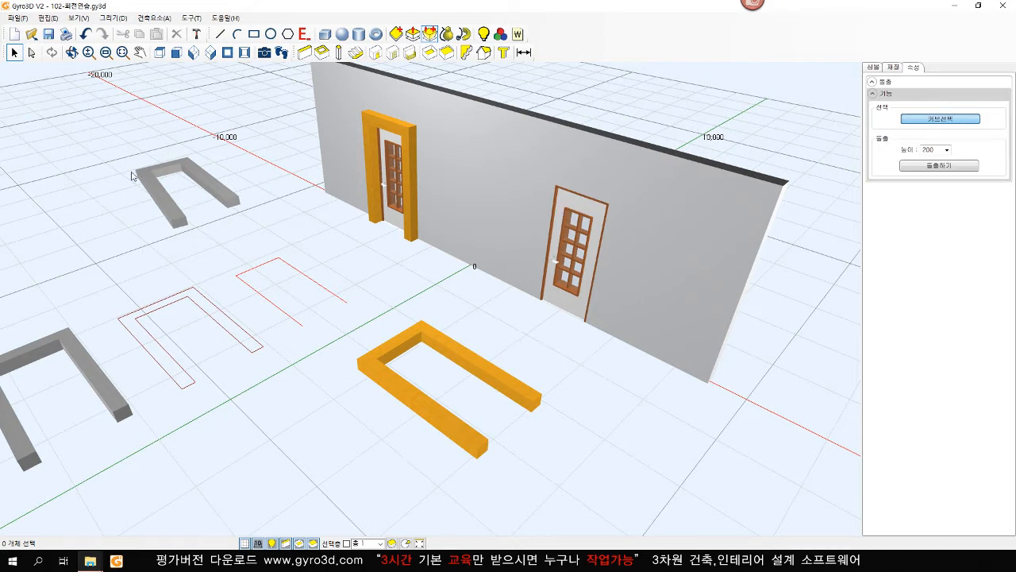
click(405, 343)
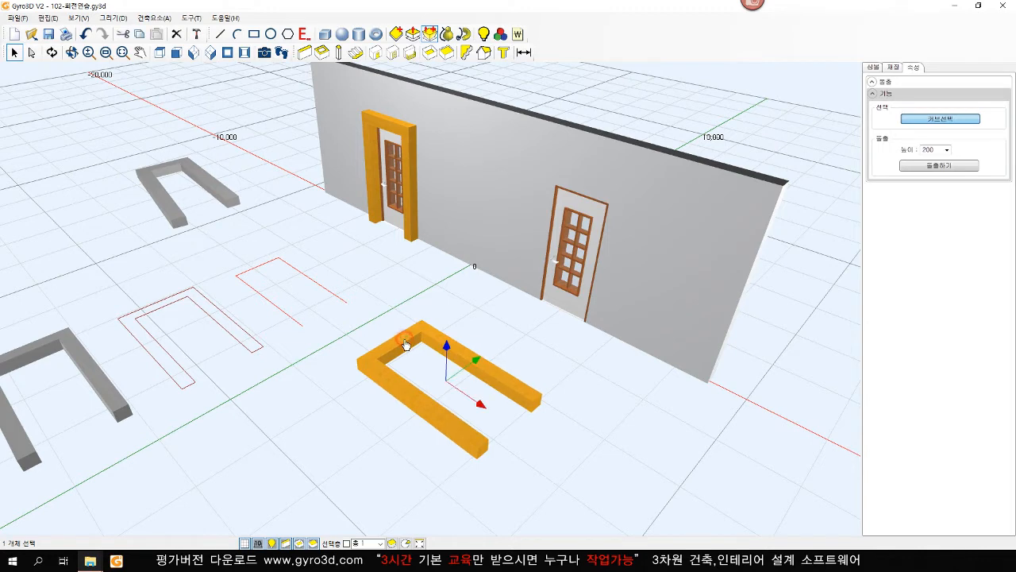
click(51, 53)
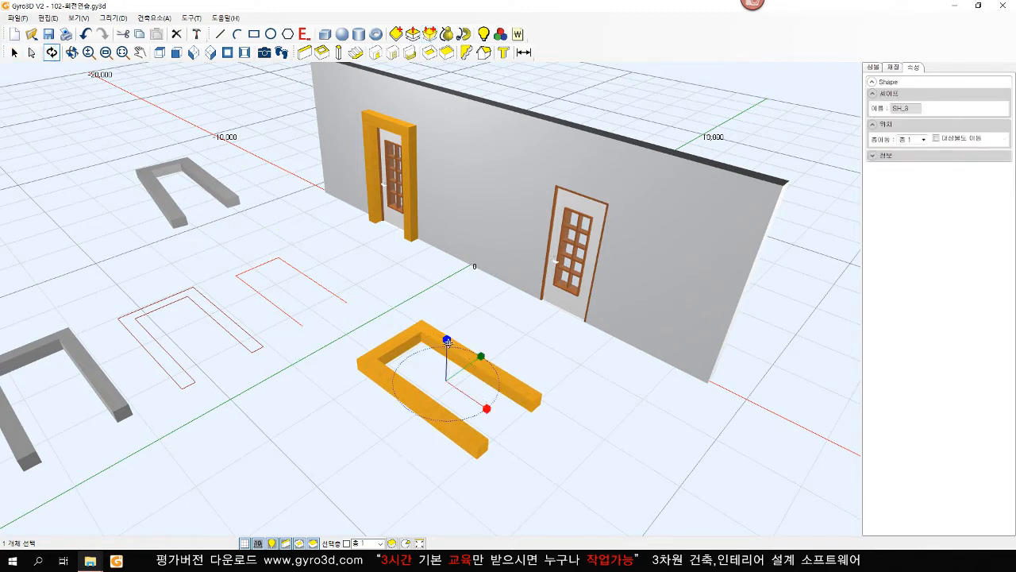
drag(448, 341, 465, 350)
text(90)
key(Return)
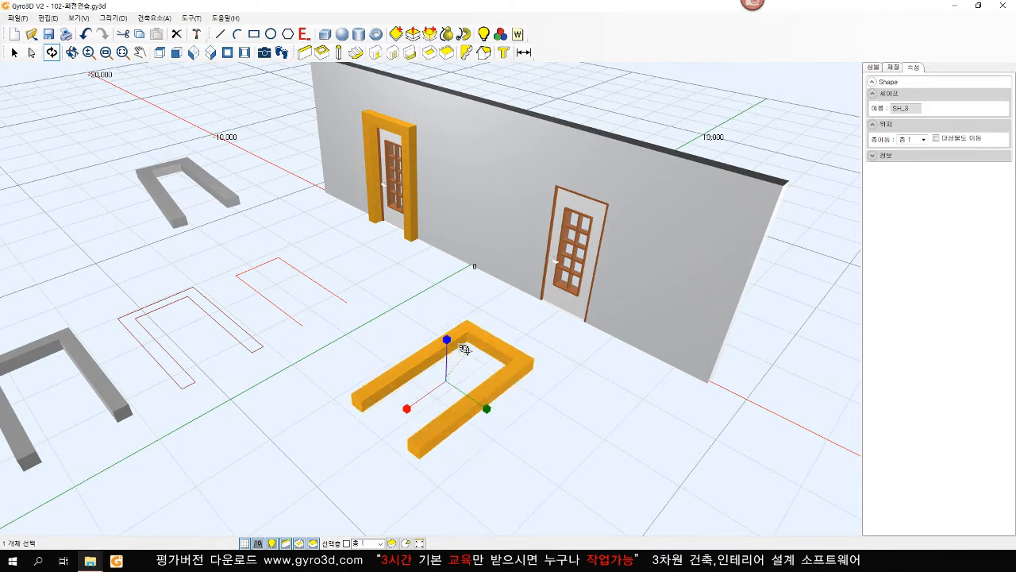
right_click(478, 352)
click(571, 429)
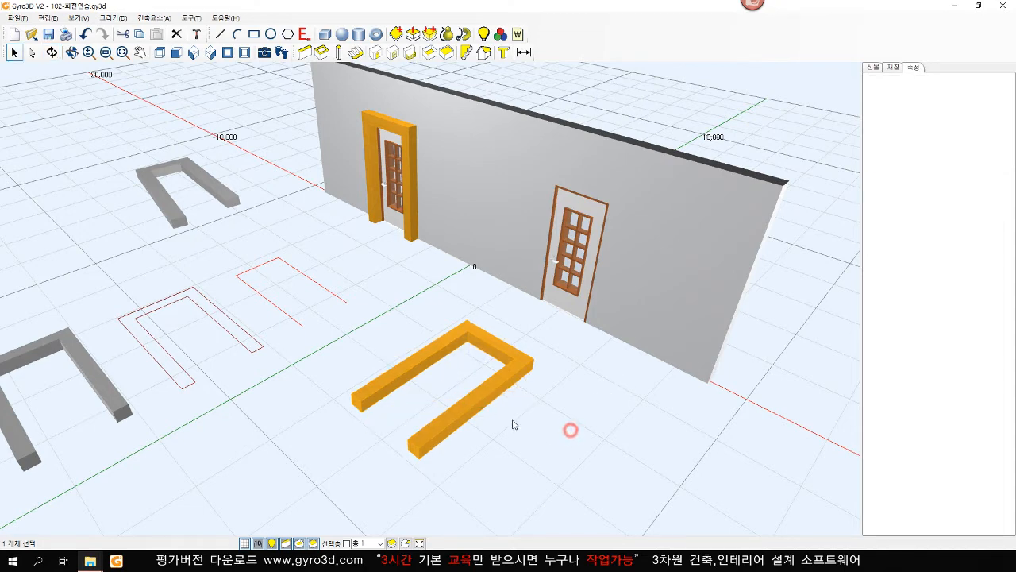
- Stand the orange door frame upright by rotating it 90 degrees about its green axis, and deselect it
click(427, 369)
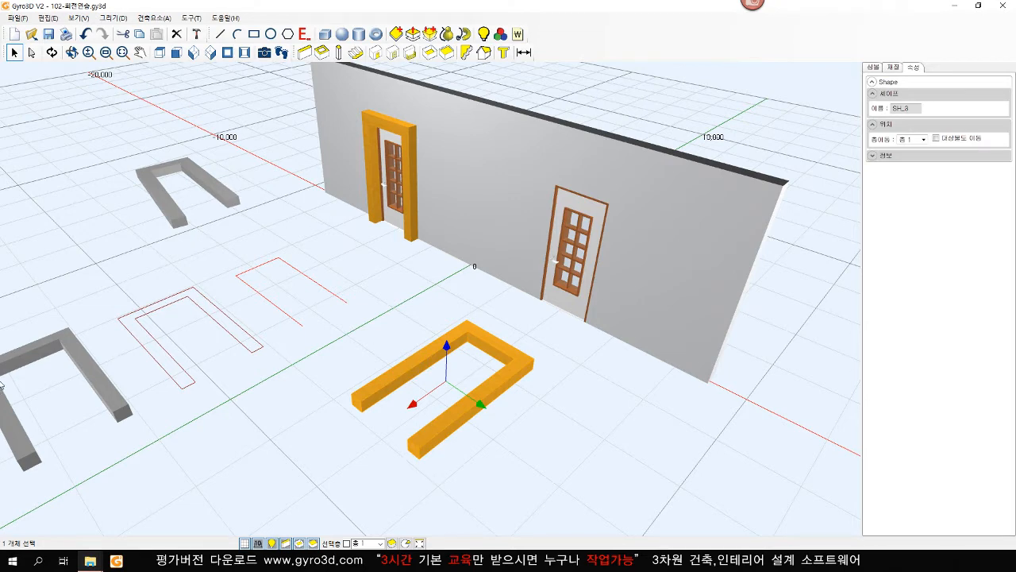
click(51, 54)
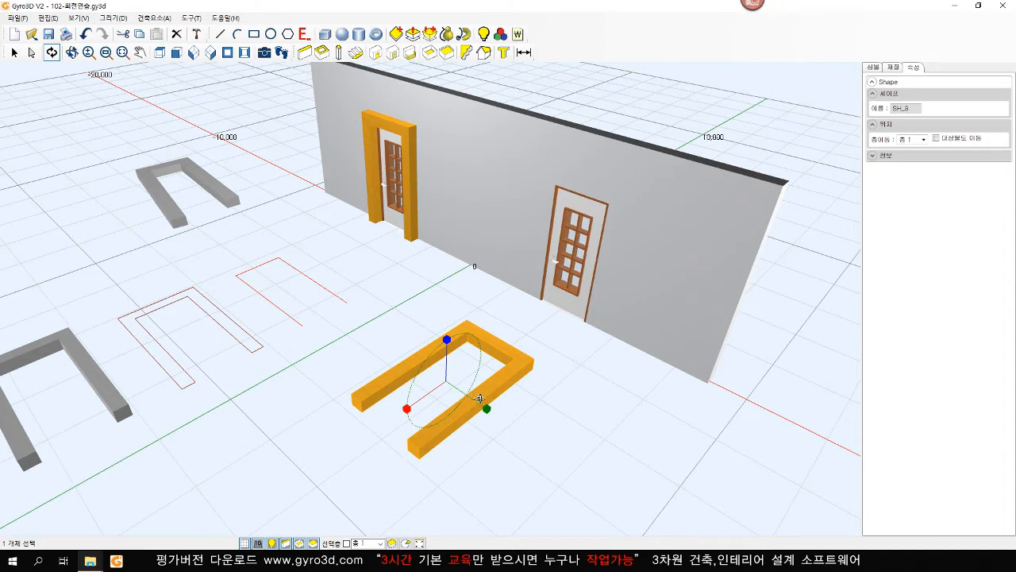
drag(421, 394, 486, 408)
drag(474, 395, 475, 374)
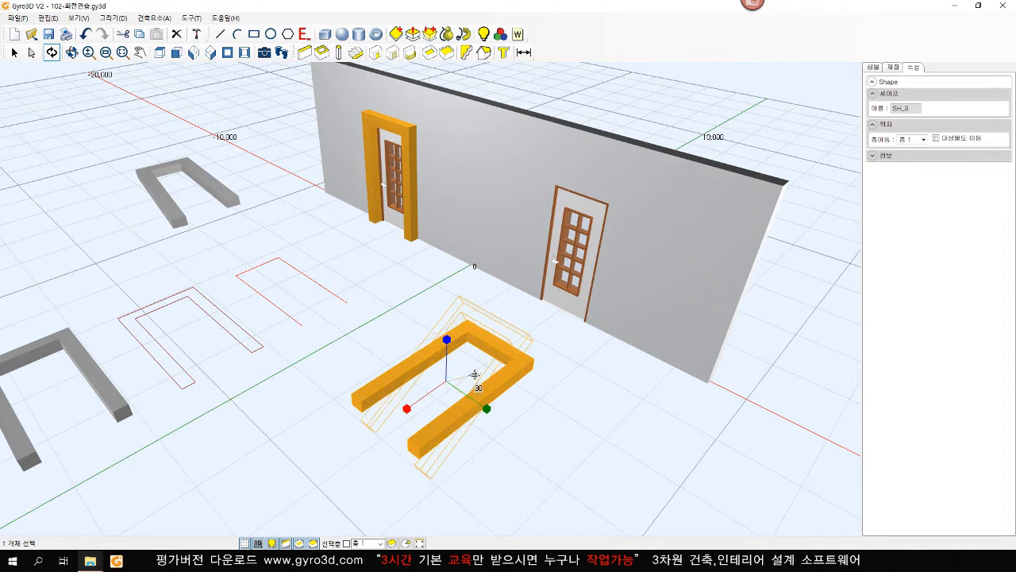
text(90)
key(Return)
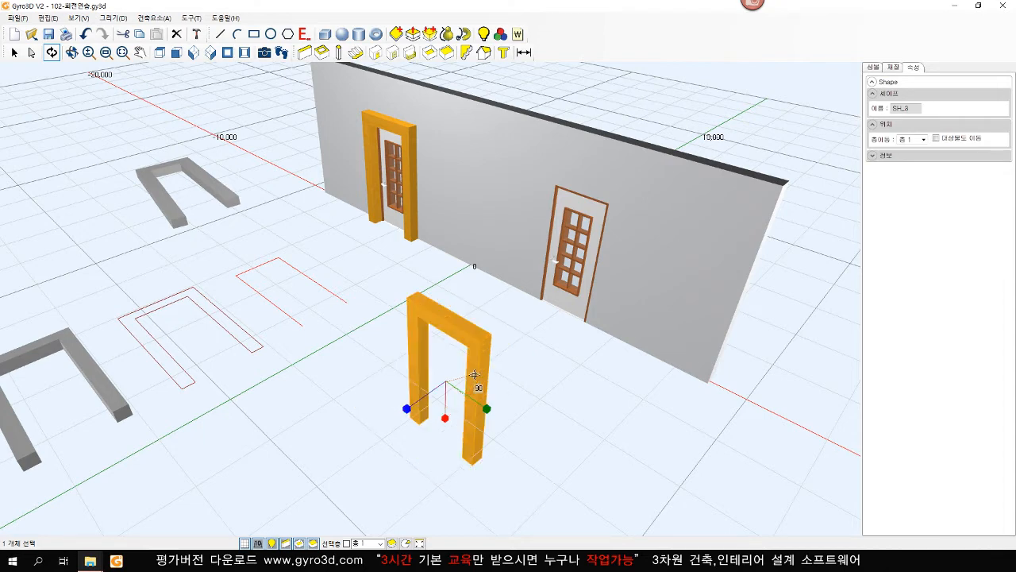
key(Escape)
click(562, 455)
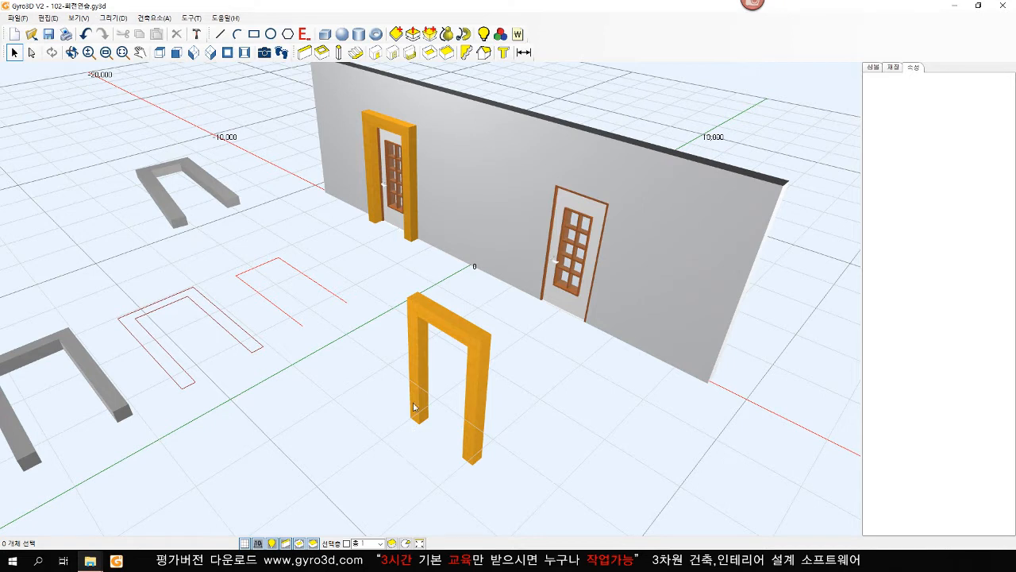
- Move the upright orange frame against the wall so it surrounds the unframed door, and deselect it
click(427, 378)
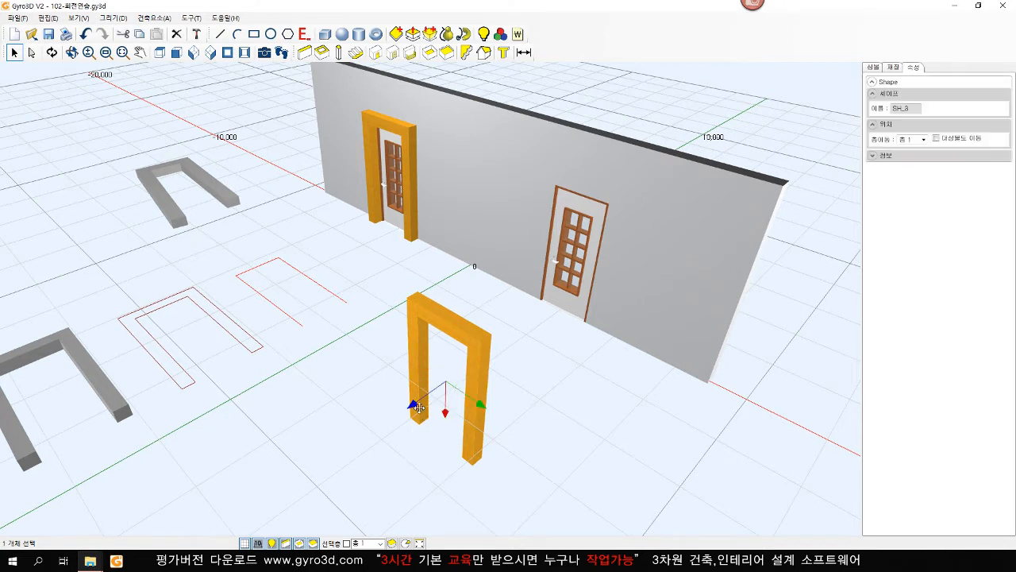
drag(419, 408, 558, 356)
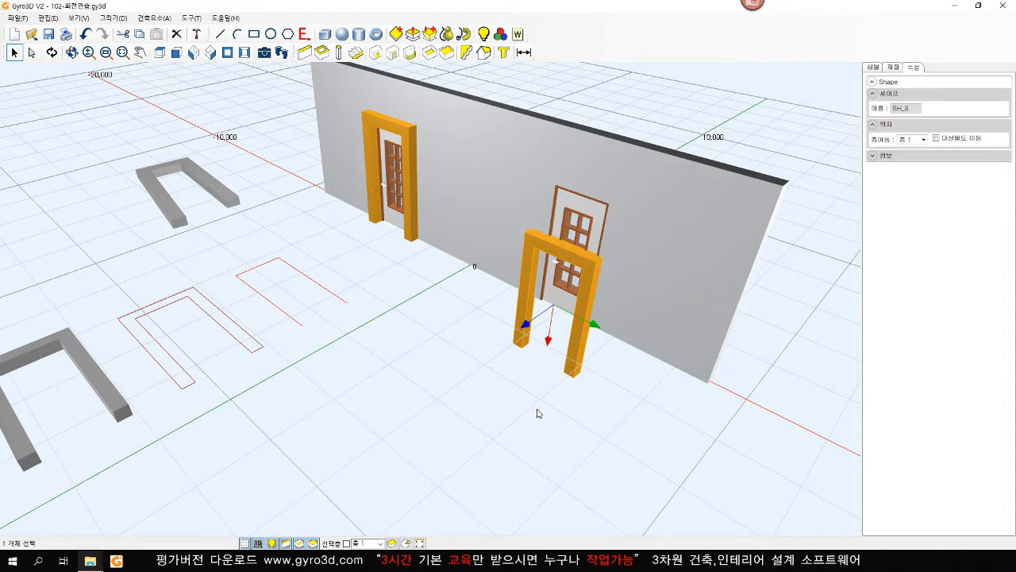
scroll(603, 333, up, 5)
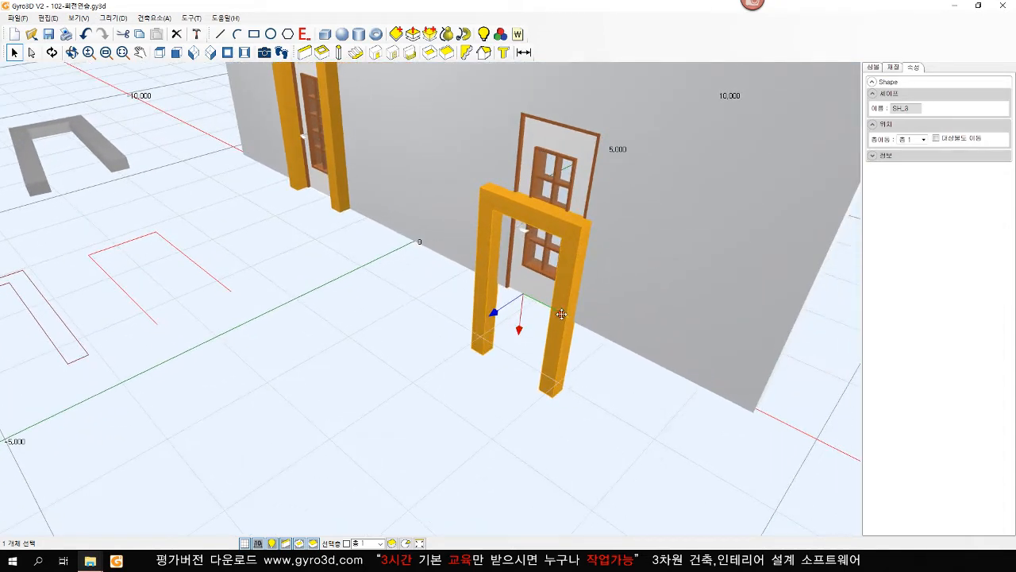
drag(561, 320, 530, 260)
click(466, 346)
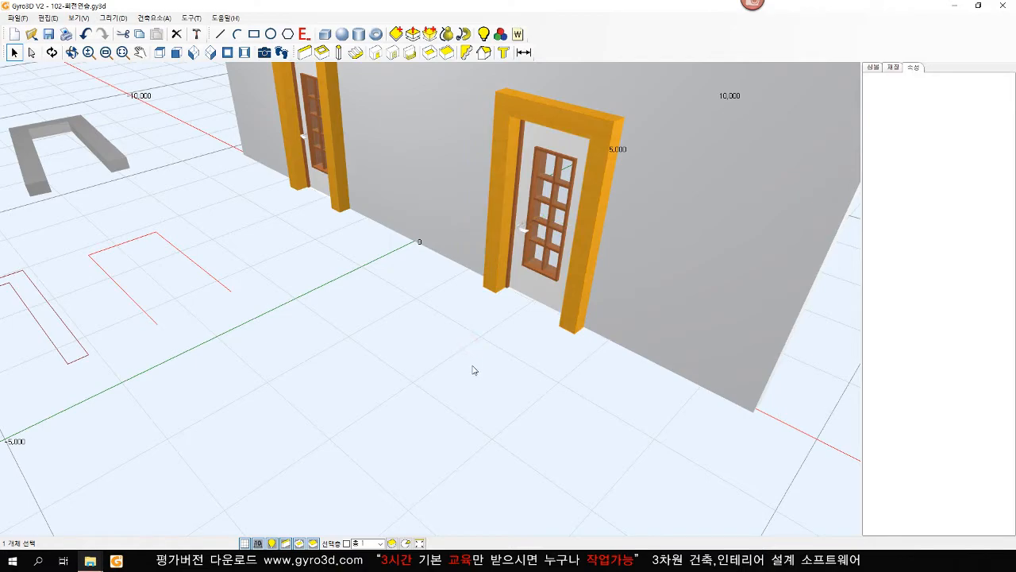
- Examine from several angles how the placed orange frame fits around the door and against the wall
scroll(472, 365, down, 4)
middle_drag(463, 336, 458, 274)
scroll(457, 273, up, 5)
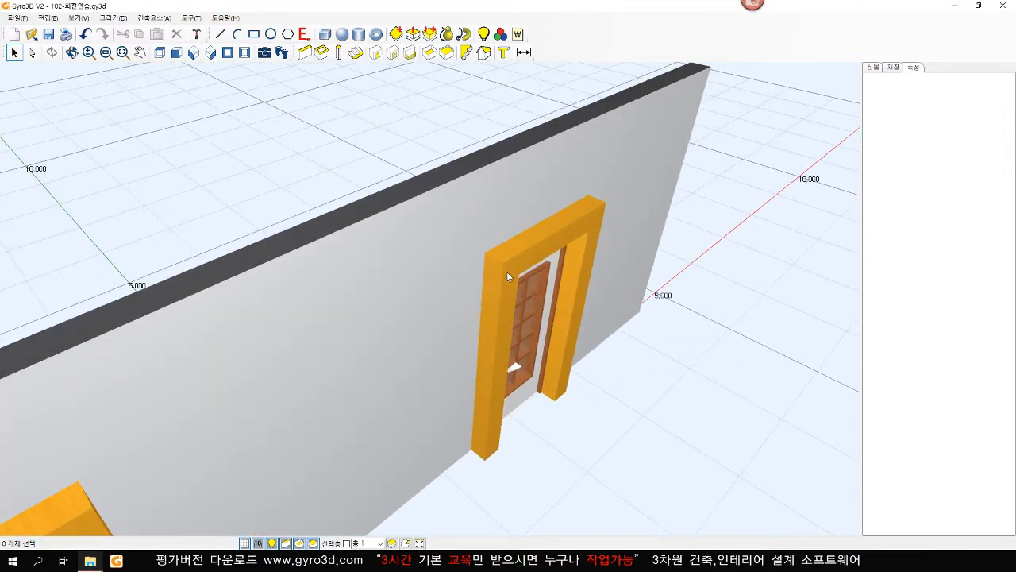
scroll(506, 275, down, 6)
middle_drag(524, 297, 562, 336)
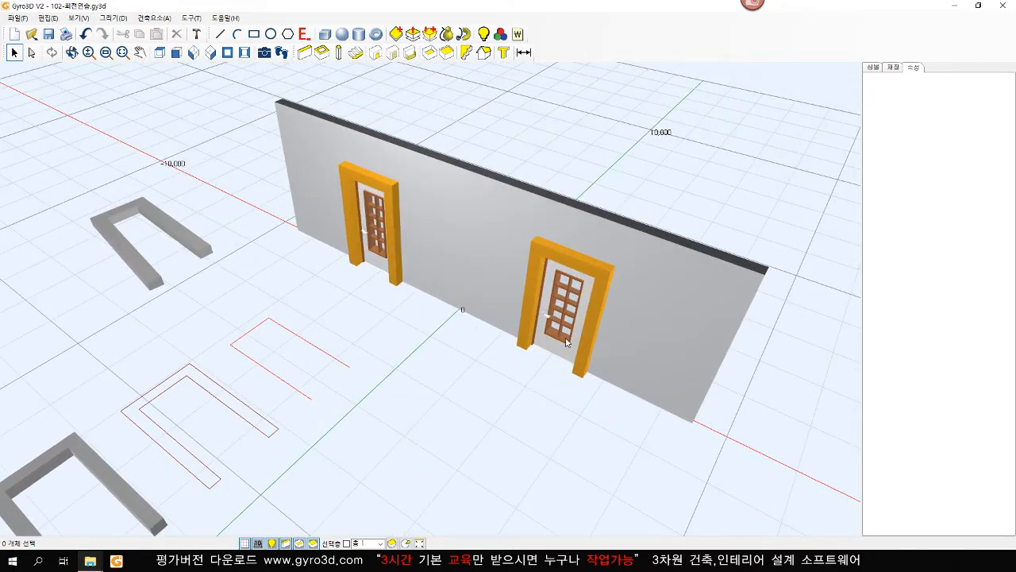
scroll(560, 334, up, 1)
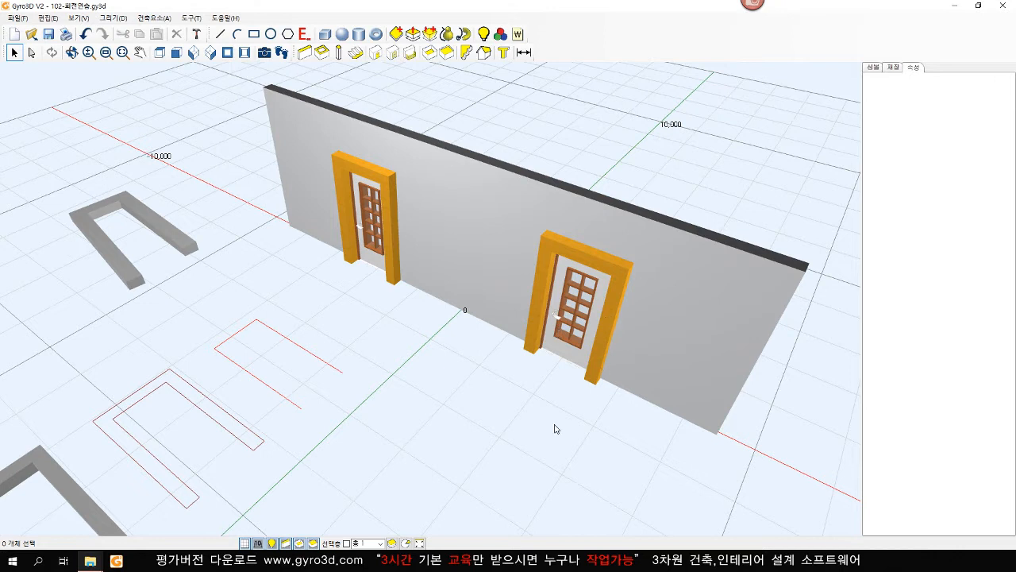
scroll(512, 407, down, 2)
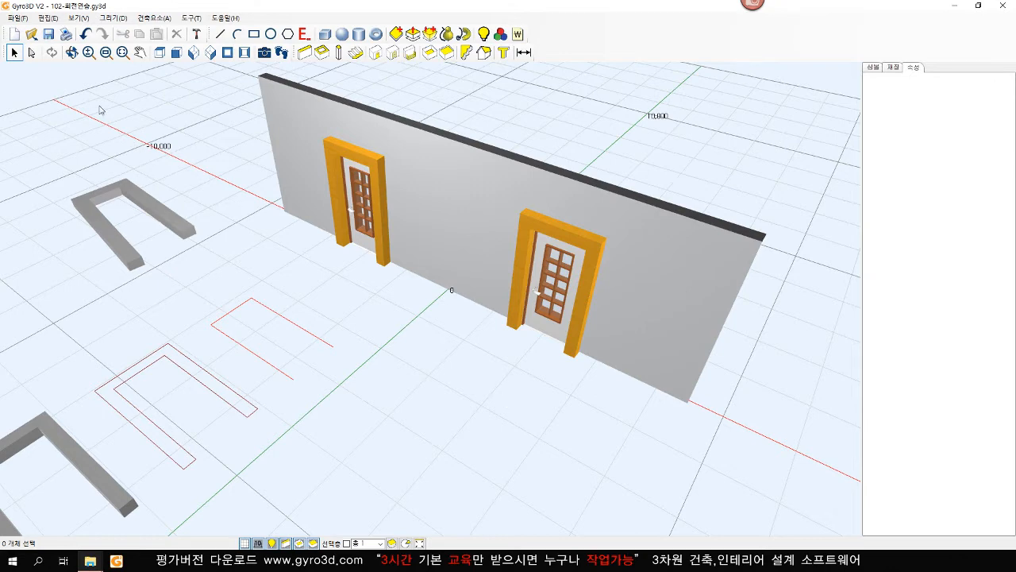
- Open the training file 103-뷰조정 from the 1-초급 folder and hide the floor grid
click(31, 35)
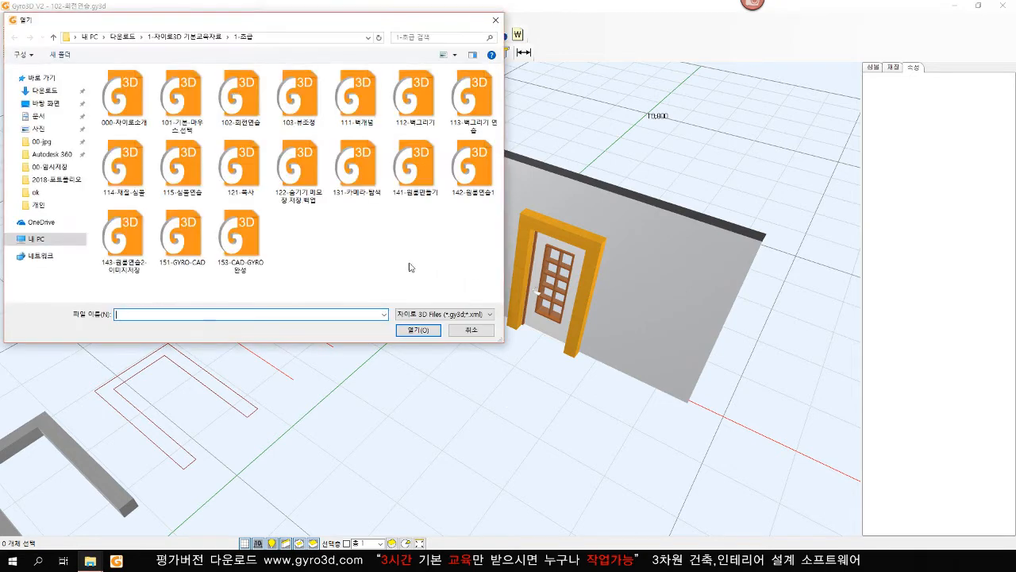
double_click(298, 97)
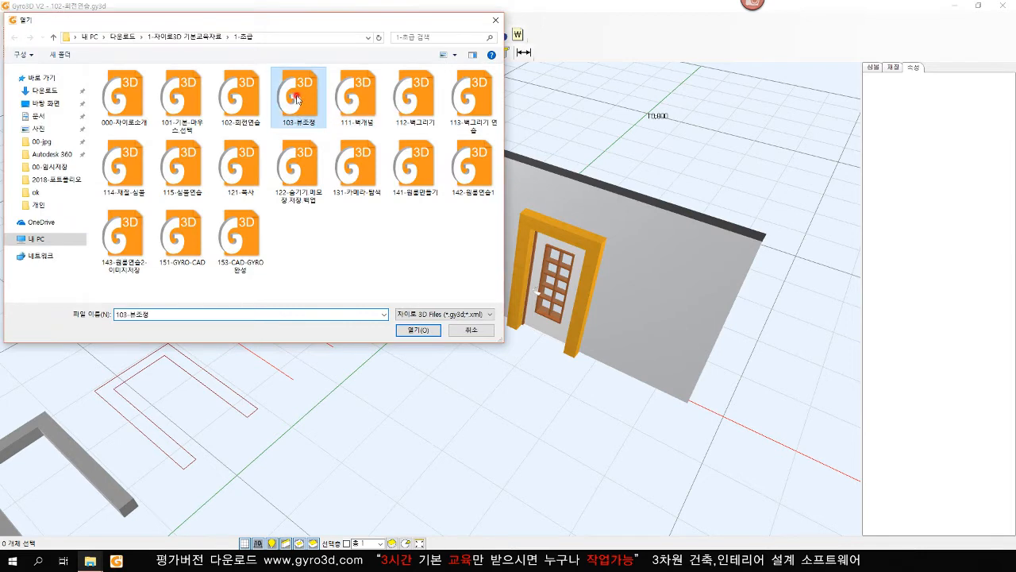
click(511, 315)
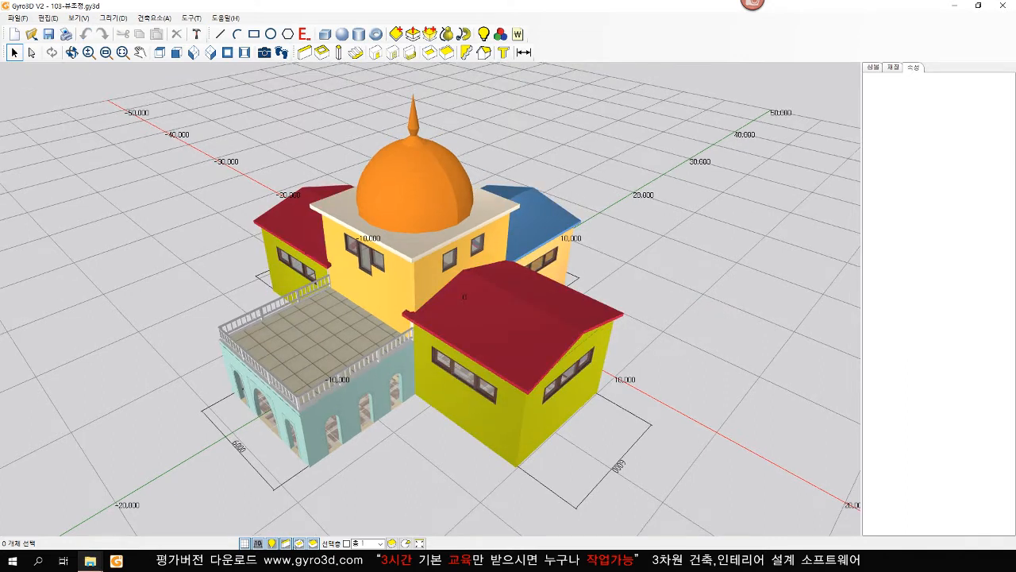
click(244, 543)
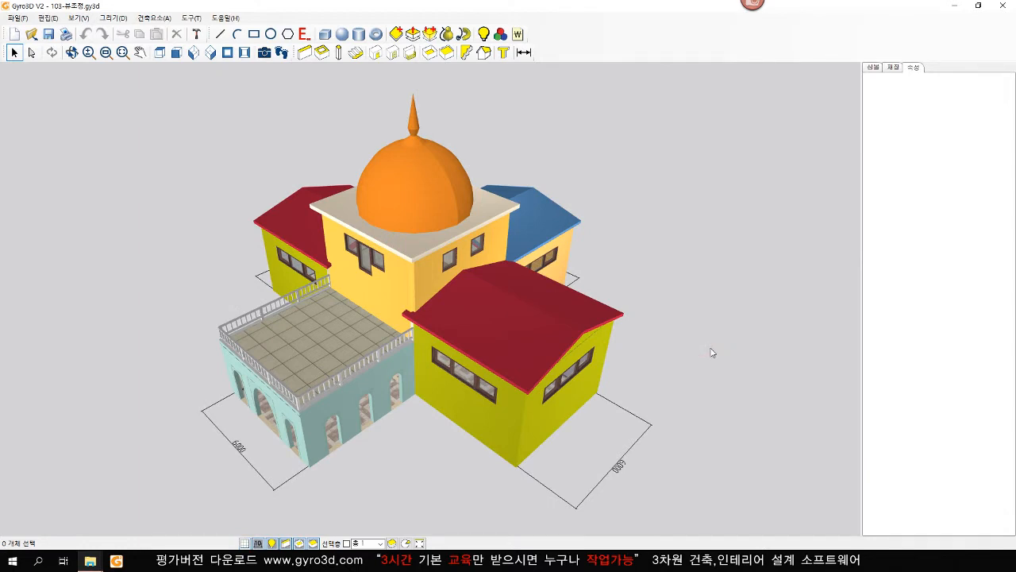
- View the domed building in plan (평면도), front (정면도), south-west perspective (남서투시) and south-east perspective (남동투시)
click(159, 53)
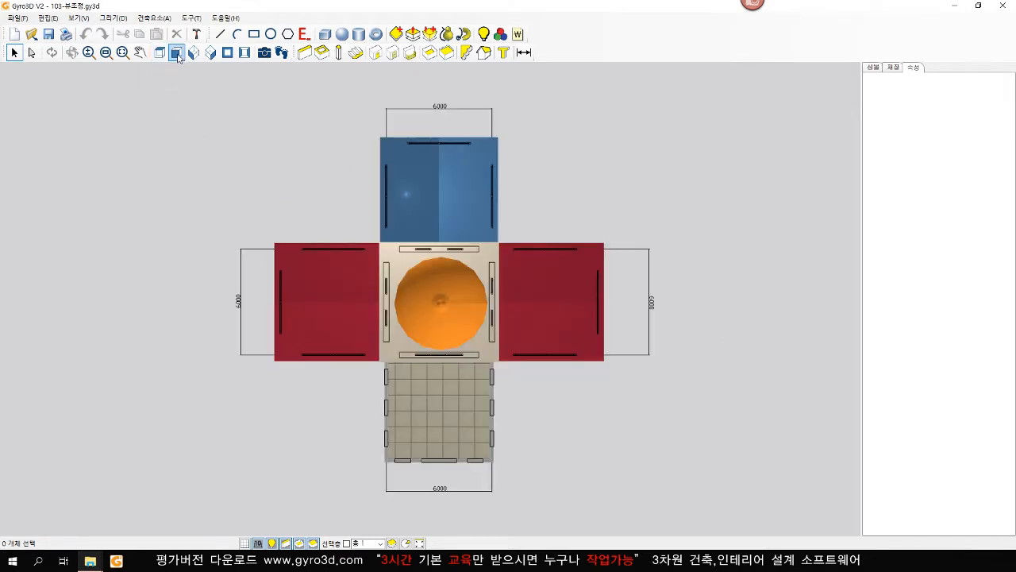
click(176, 53)
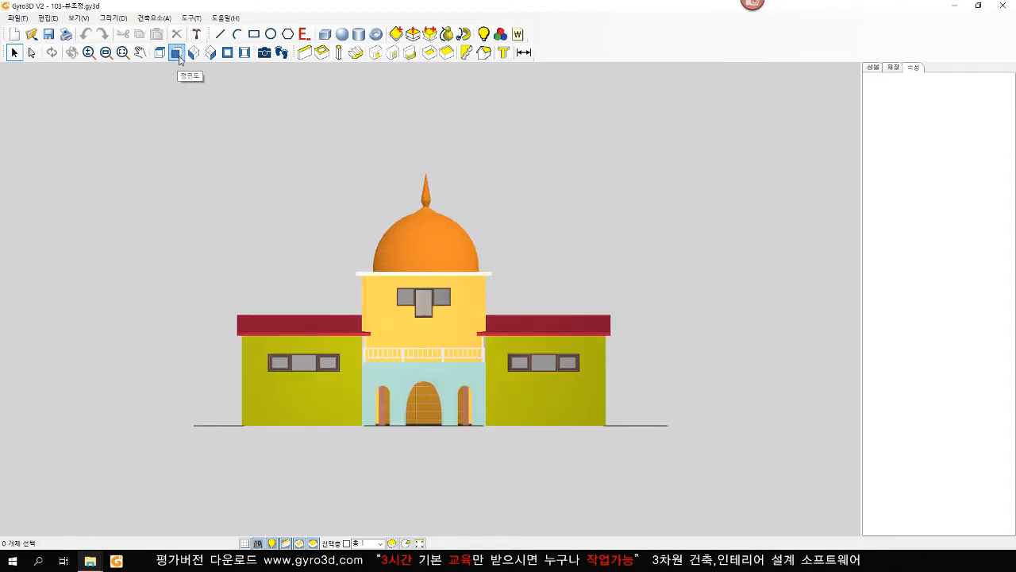
click(194, 54)
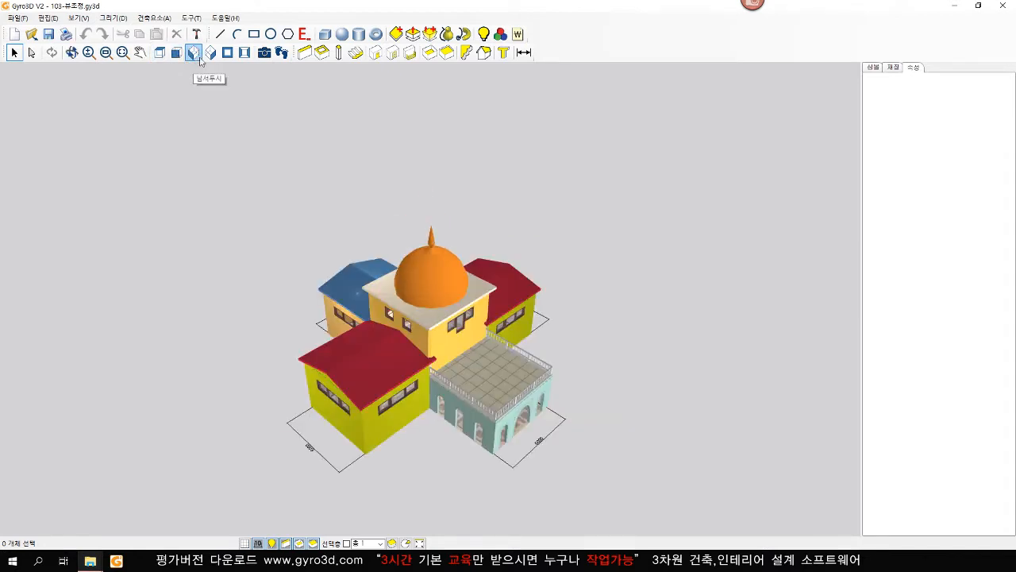
click(211, 54)
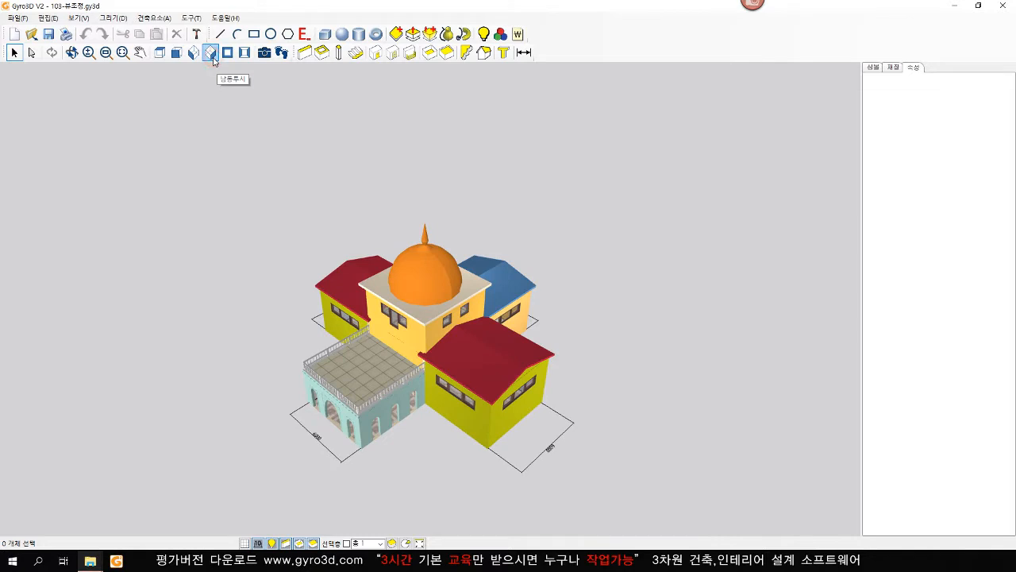
click(302, 200)
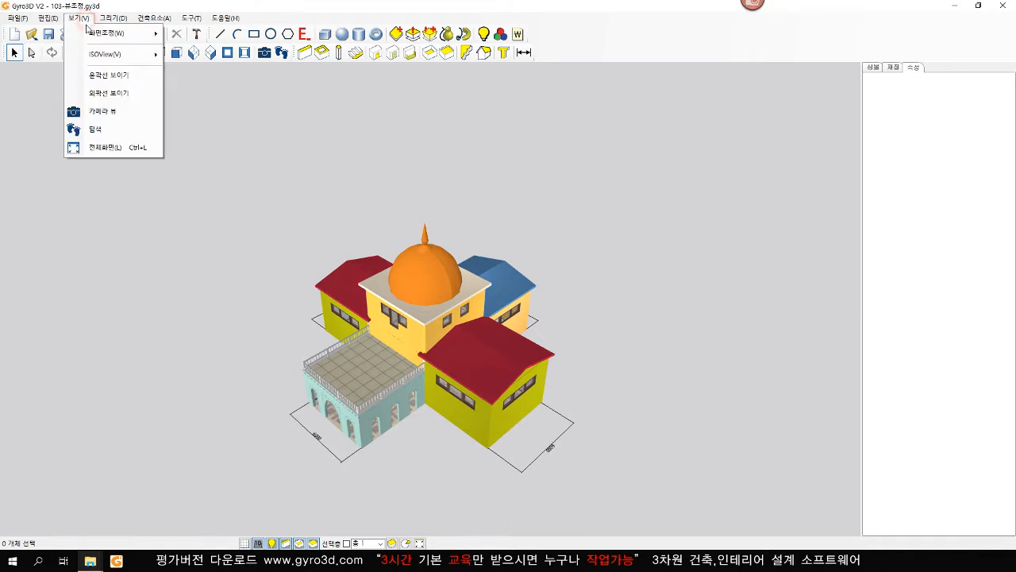
- View the domed building from its right side (우측면도) and its left side (좌측면도)
mouse_move(131, 59)
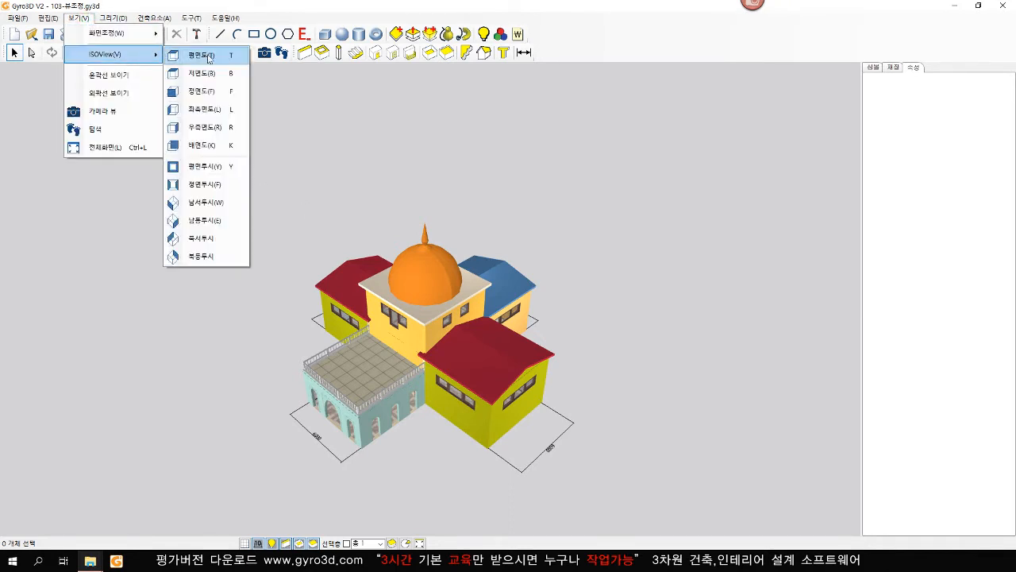
click(212, 129)
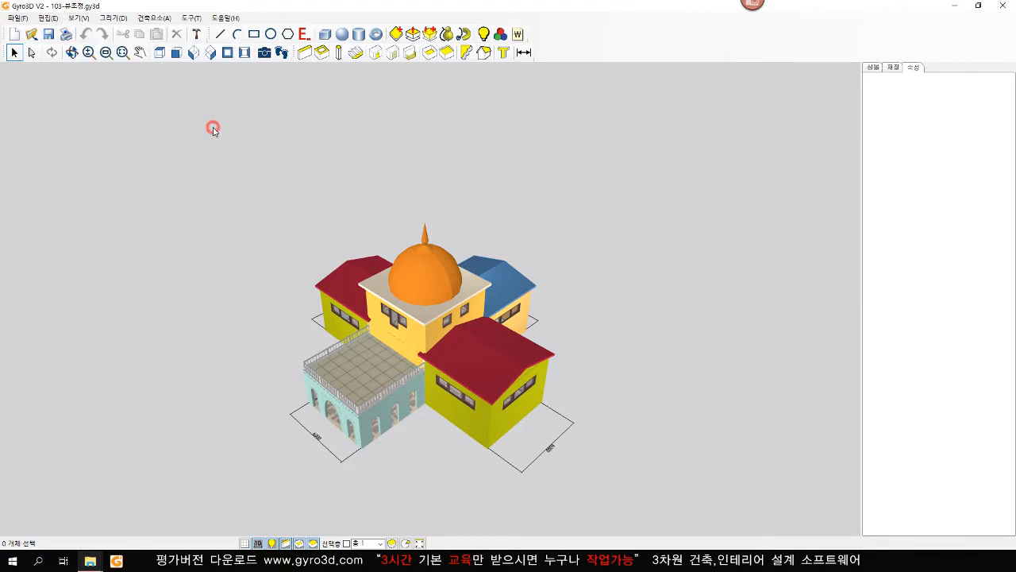
click(79, 18)
mouse_move(110, 55)
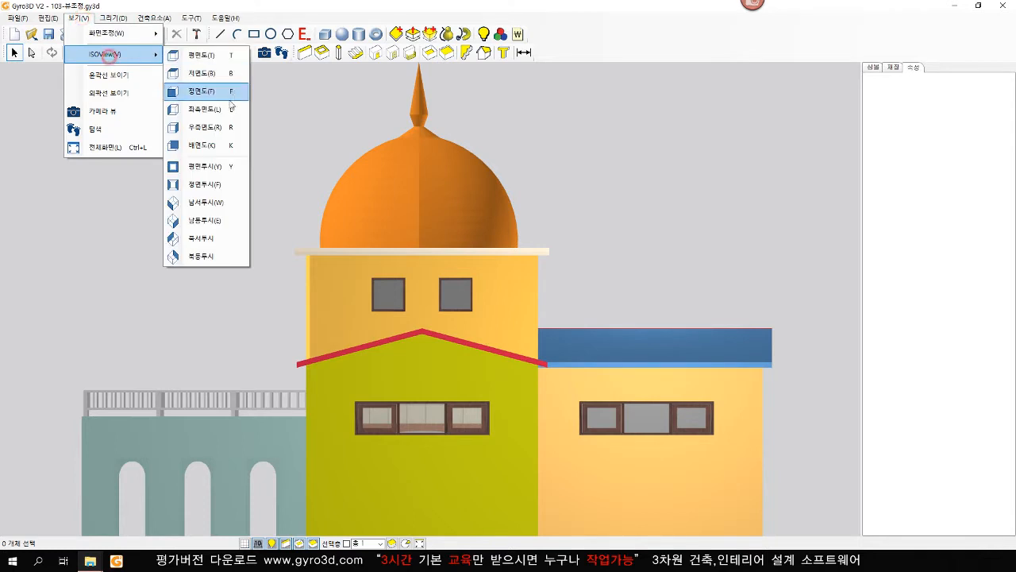
click(214, 111)
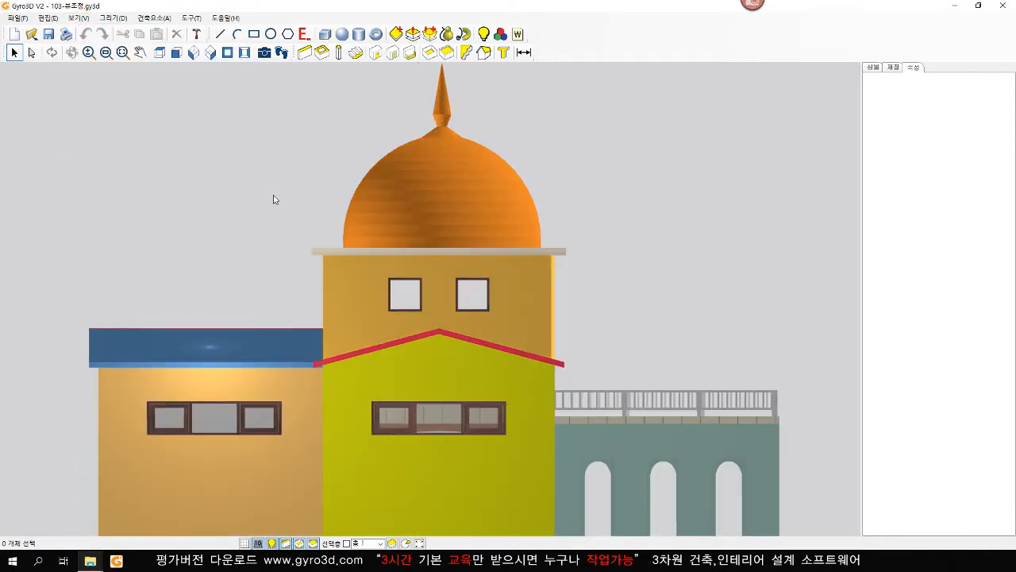
- Review the list of ISOView standard views, then view the domed building in plan, from below, from both sides and from the front
click(72, 16)
mouse_move(157, 56)
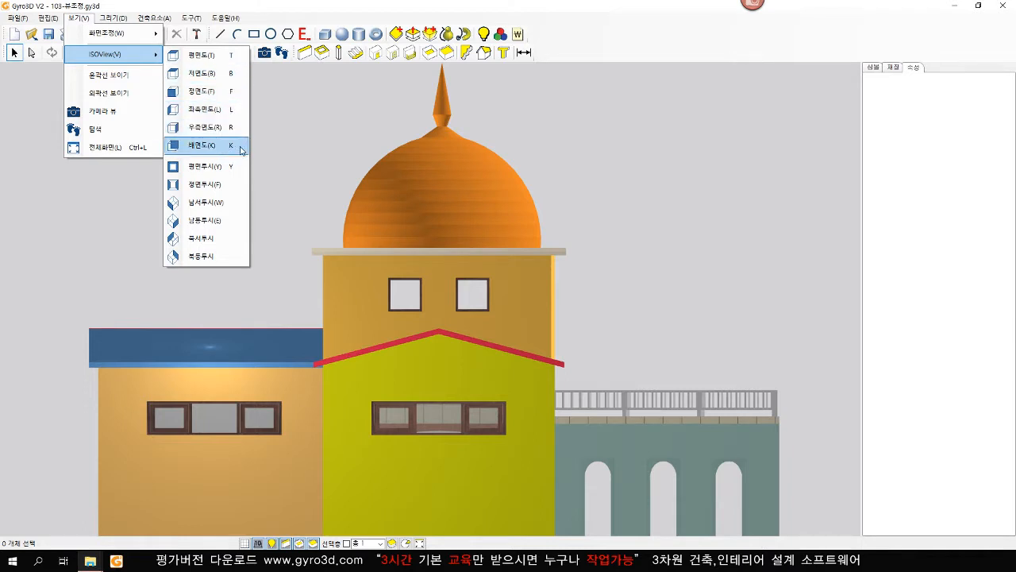
click(300, 135)
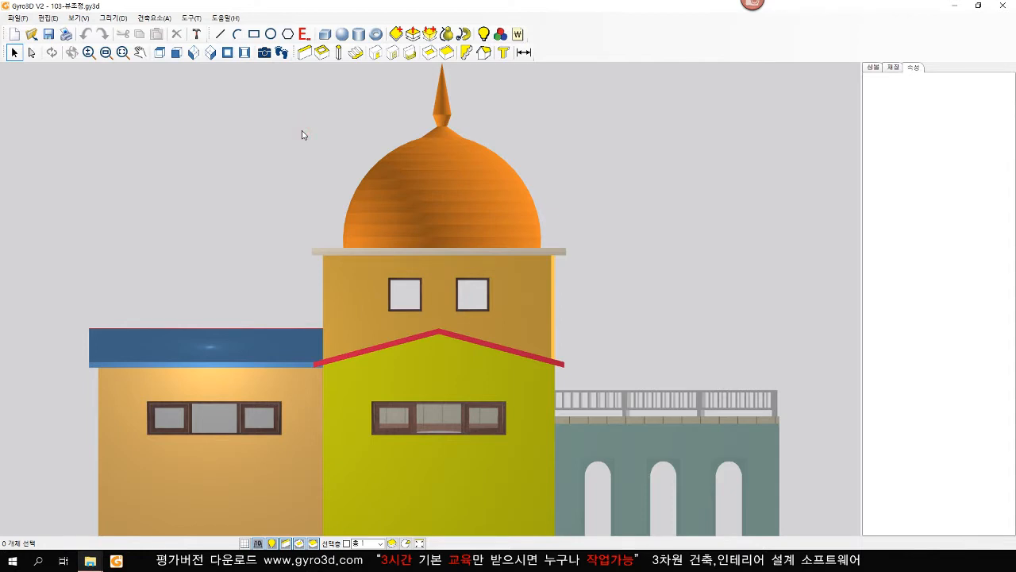
key(t)
key(b)
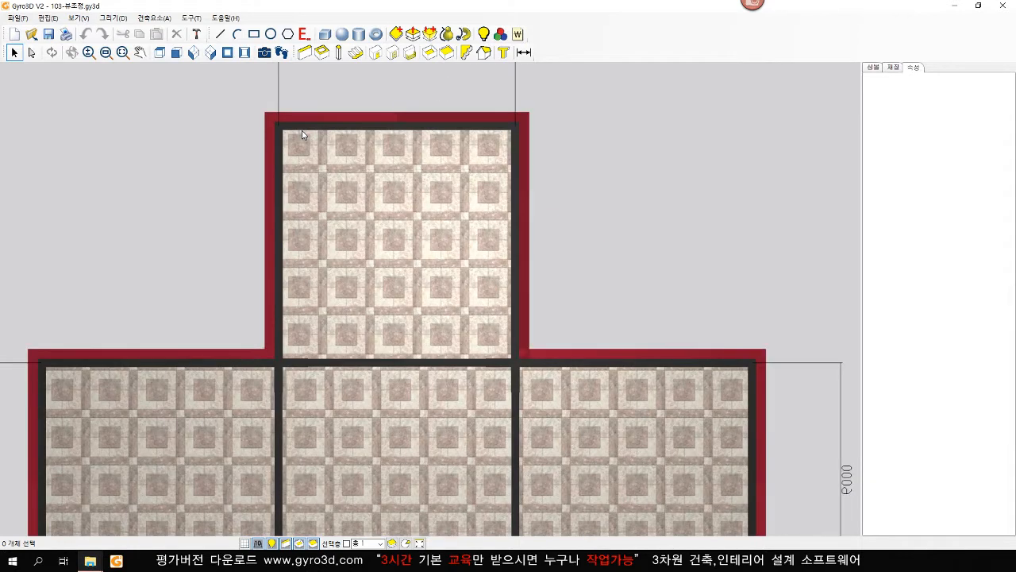
key(l)
key(r)
key(f)
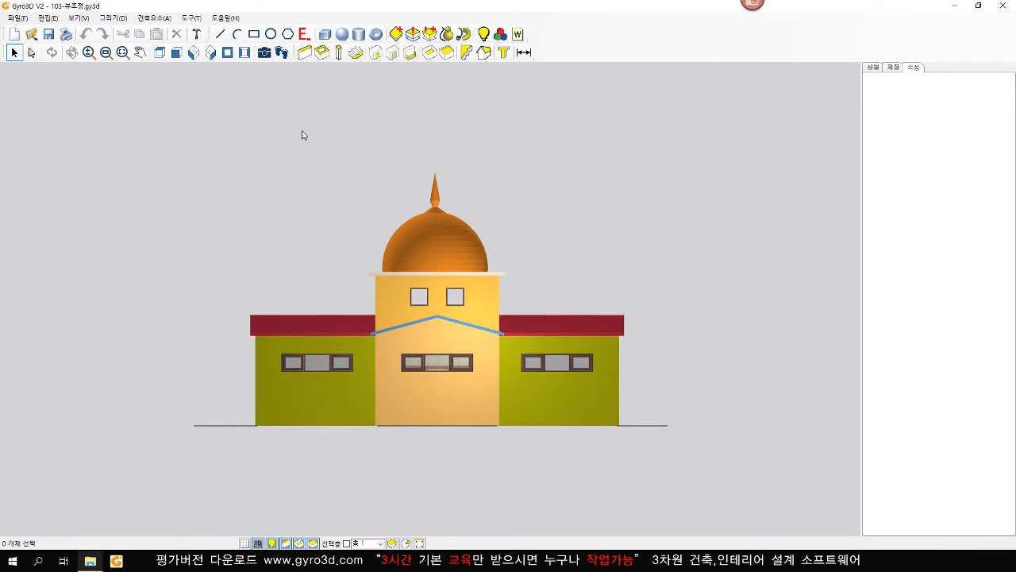
key(t)
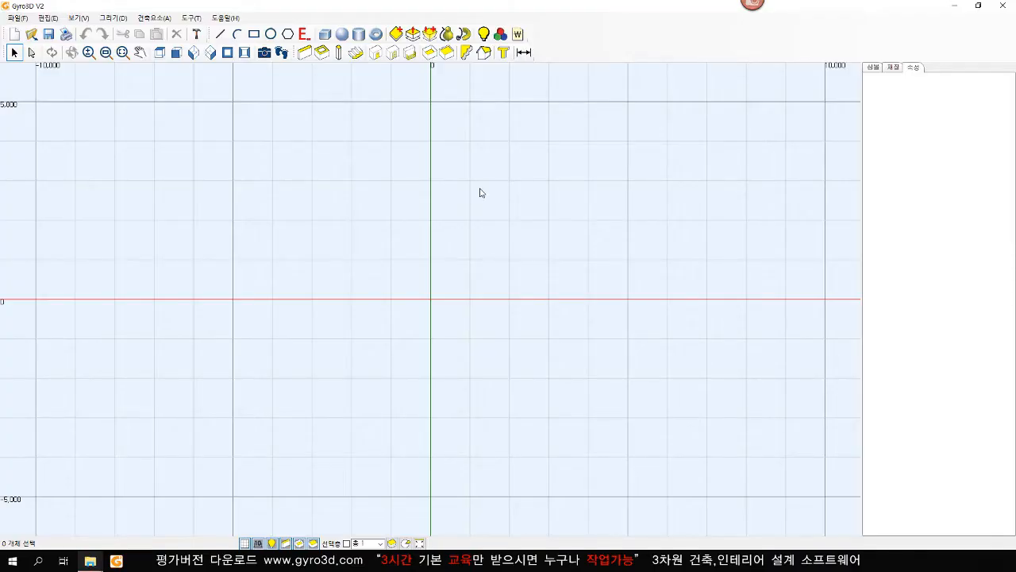
- Draw a rectangular wall (사각벽) with thickness 200 and height 2000, about 7470 by 7290, around the origin
click(322, 52)
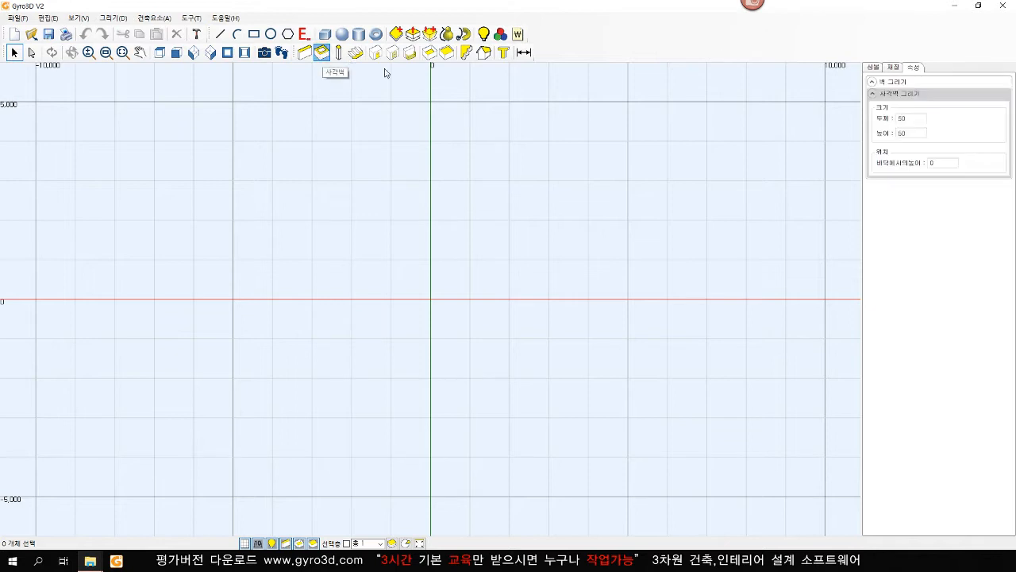
double_click(906, 119)
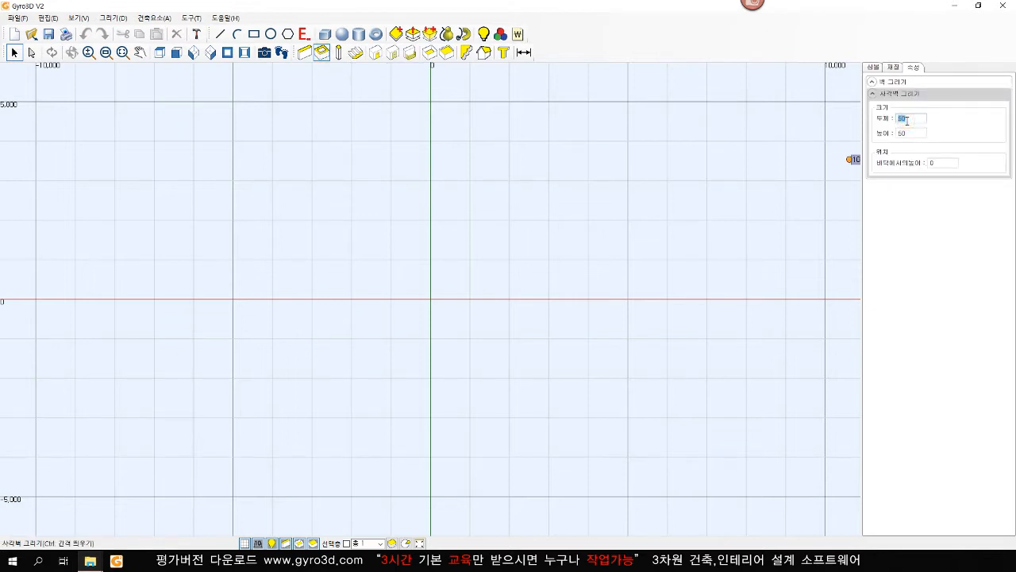
text(200)
double_click(906, 132)
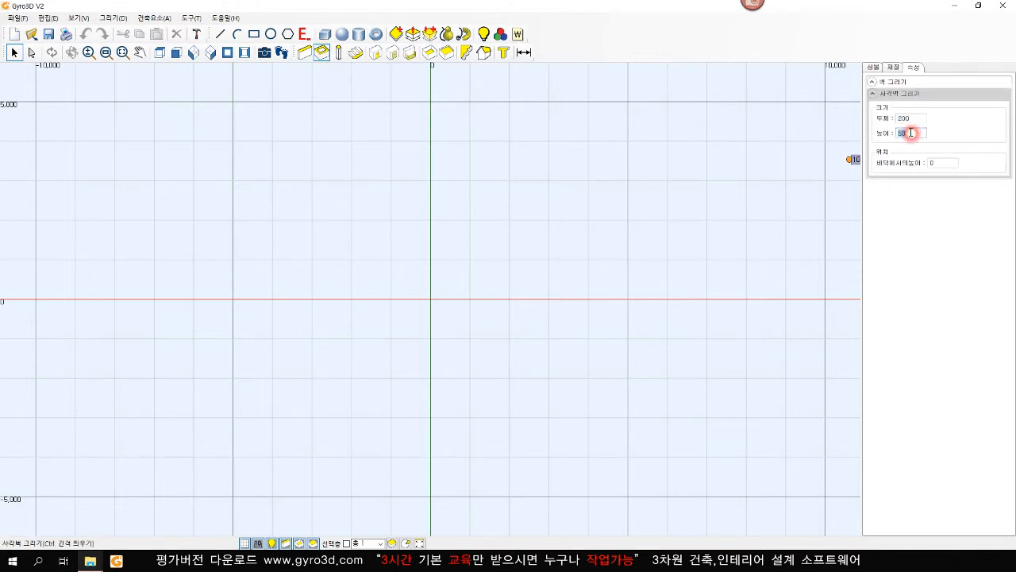
text(2000)
click(288, 151)
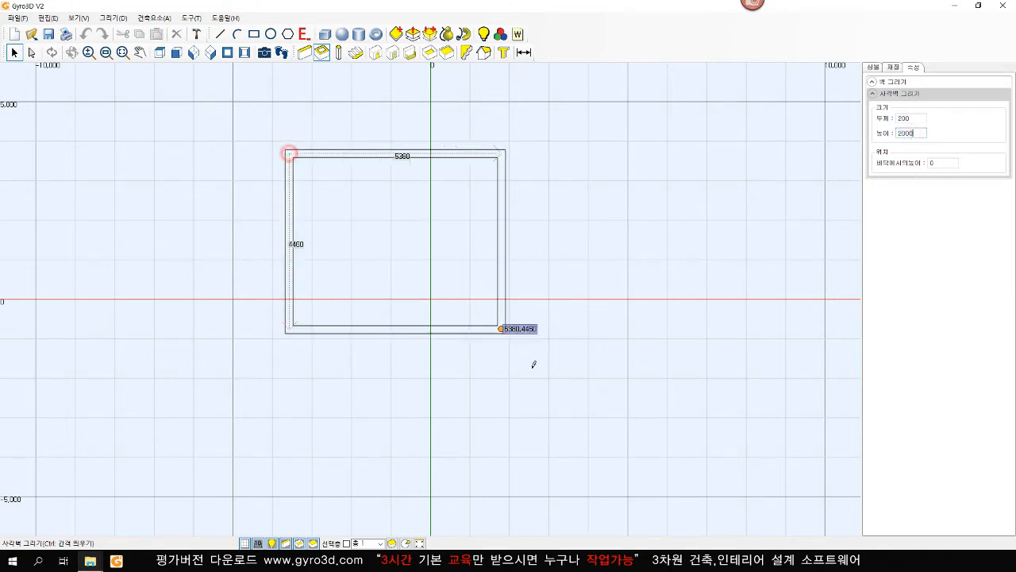
click(584, 441)
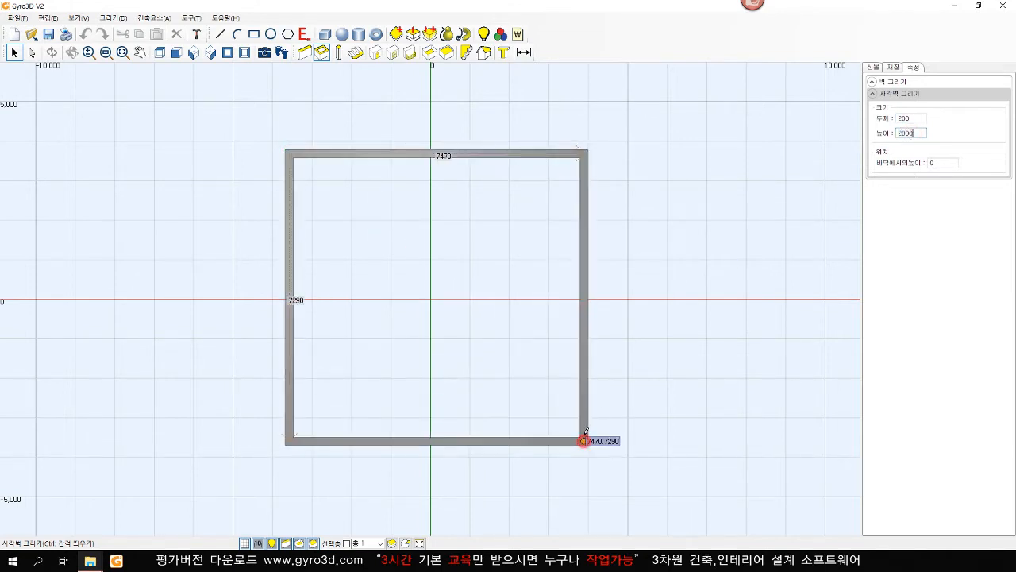
- Draw a smaller rectangular wall inside the first, starting from its upper-left corner in plan and reaching near the centre
click(289, 152)
click(445, 308)
right_click(459, 276)
- Show the model in perspective and add a floor to the L-shaped room between the walls
click(212, 55)
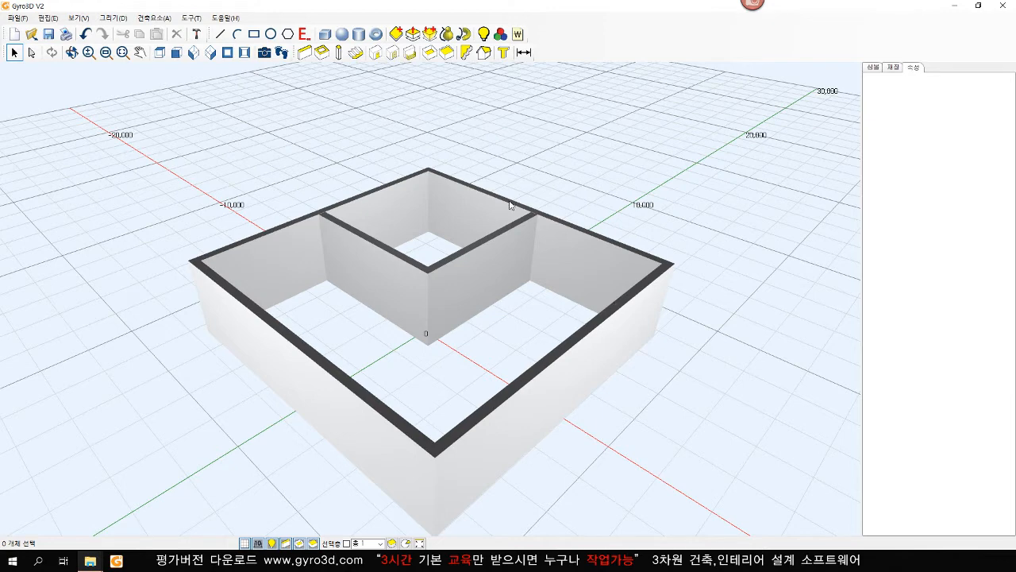
click(429, 52)
right_click(478, 369)
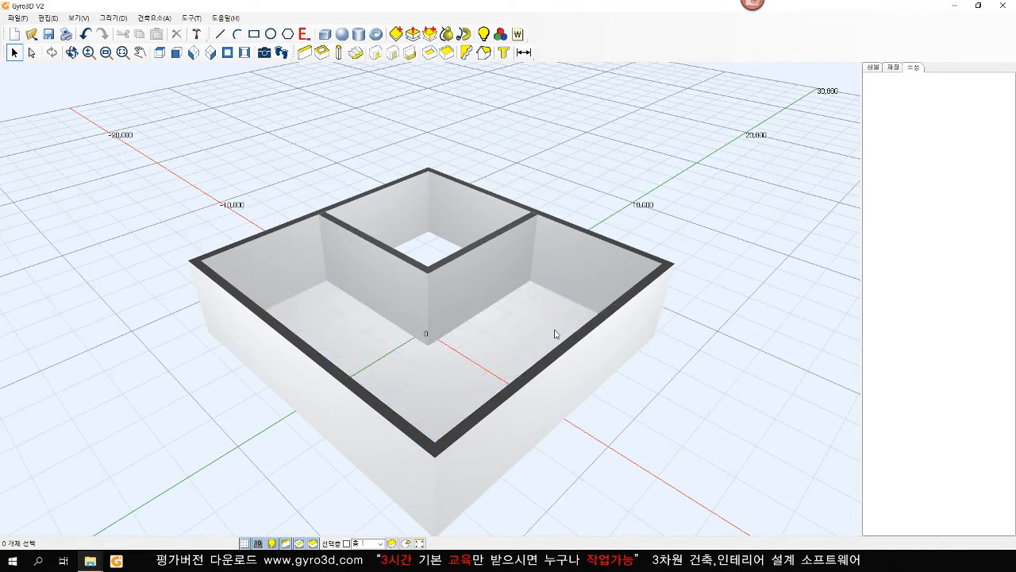
- Apply the black tile material CER-023 to the L-shaped room's floor
click(893, 67)
click(893, 169)
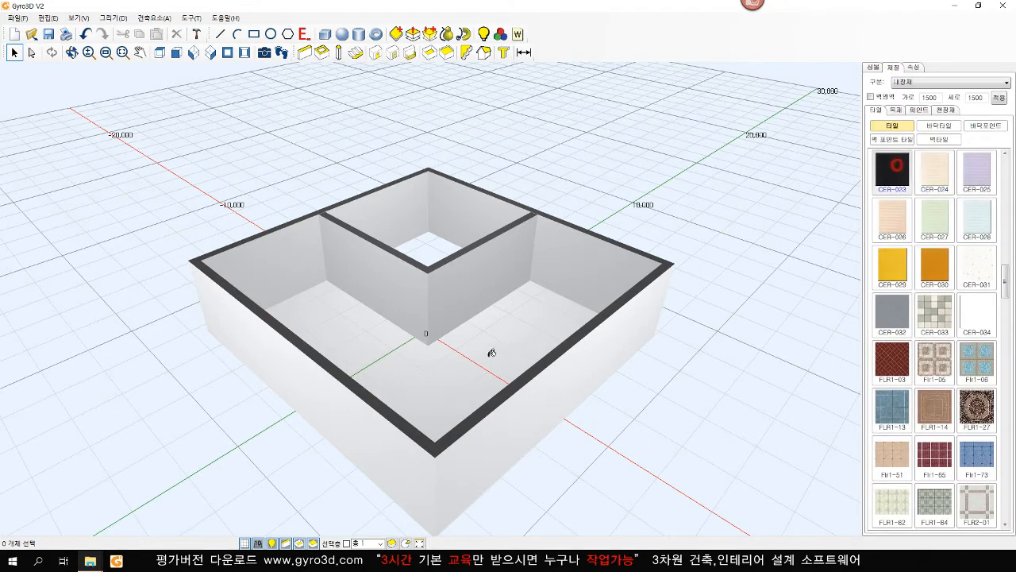
click(484, 351)
- Apply the yellow tile material CER-029 to the four visible interior wall faces of the L-shaped room
click(892, 266)
click(488, 284)
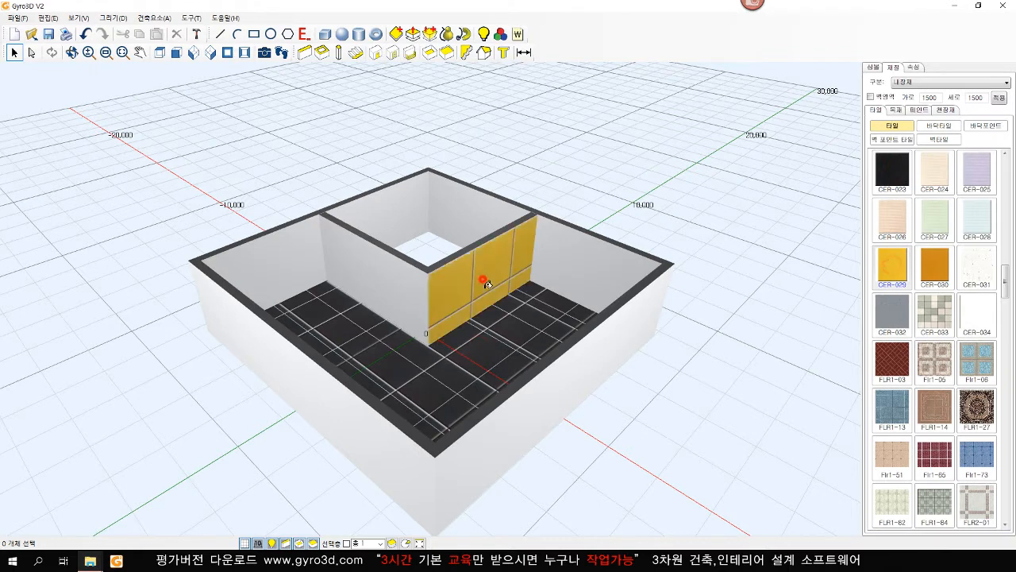
click(411, 284)
click(292, 268)
click(605, 262)
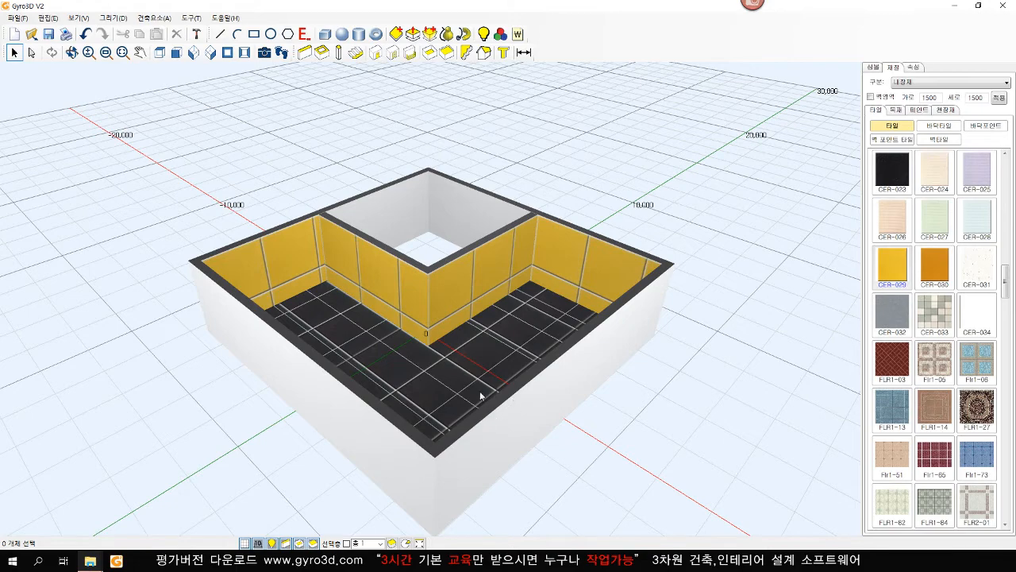
- Hide the floor grid and place five 1인용쇼파12 armchairs with footstools across the black tiled floor
middle_drag(480, 392, 479, 369)
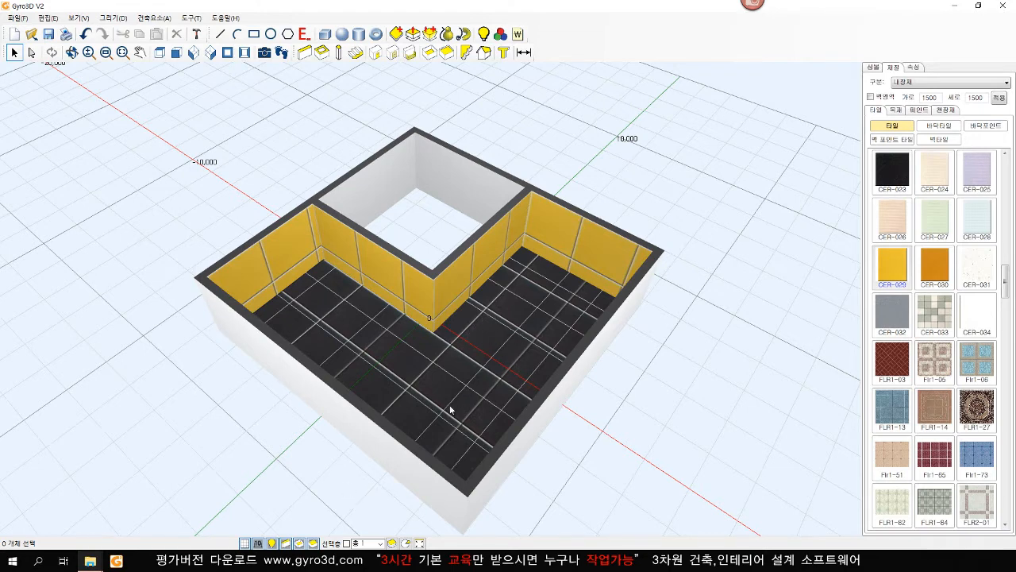
click(244, 543)
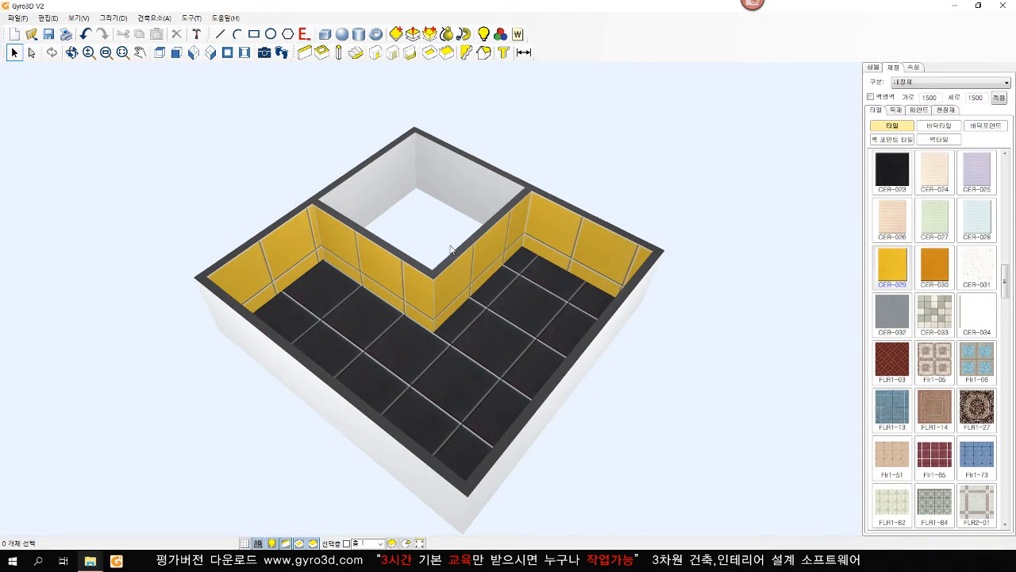
click(873, 68)
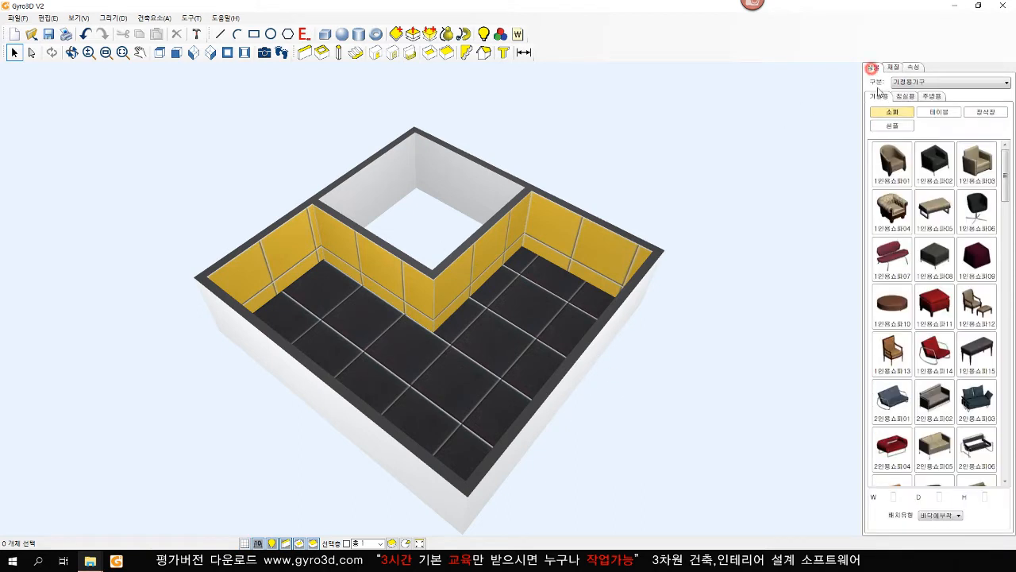
click(978, 303)
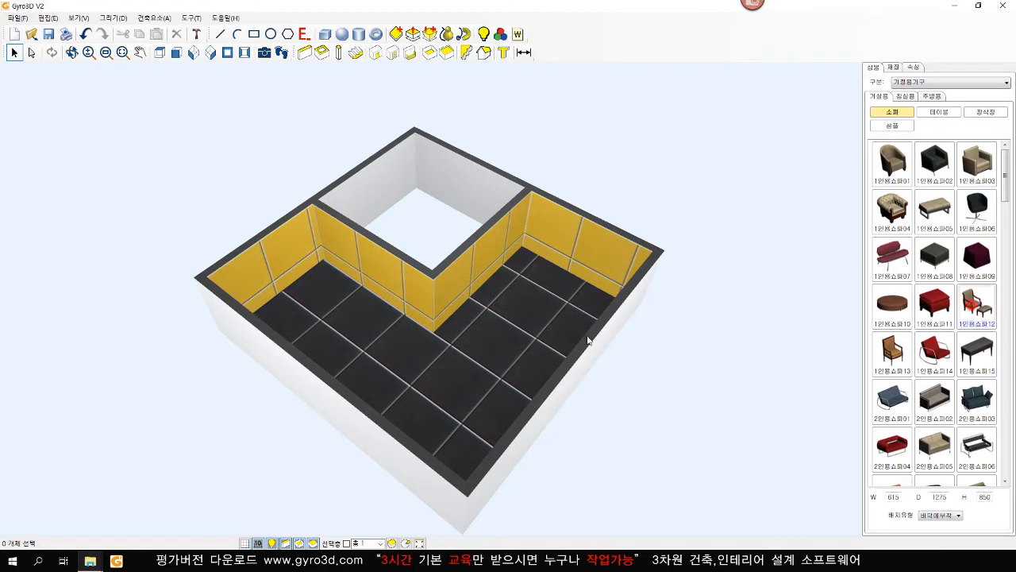
click(508, 309)
click(437, 363)
click(388, 367)
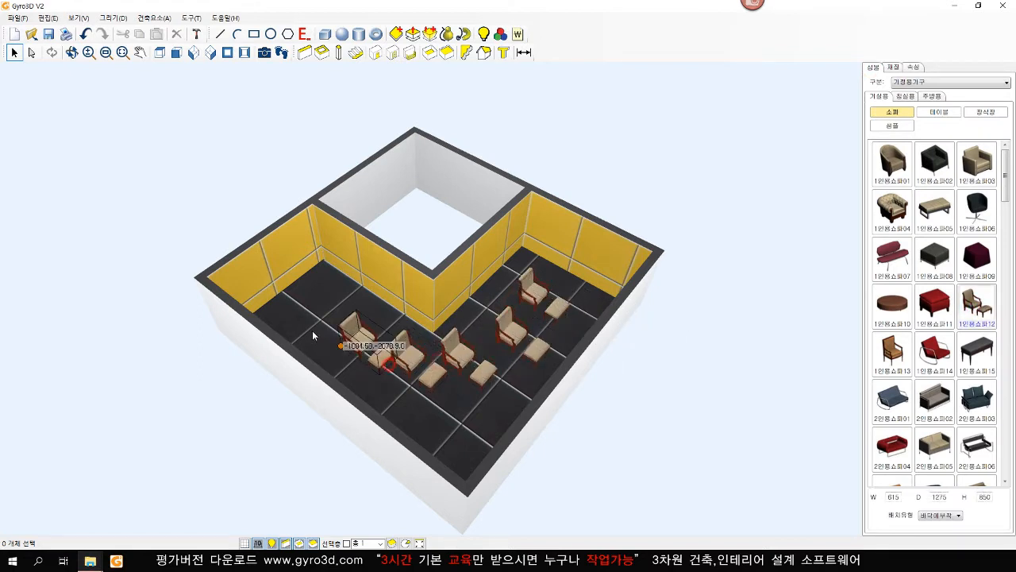
click(296, 321)
right_click(340, 315)
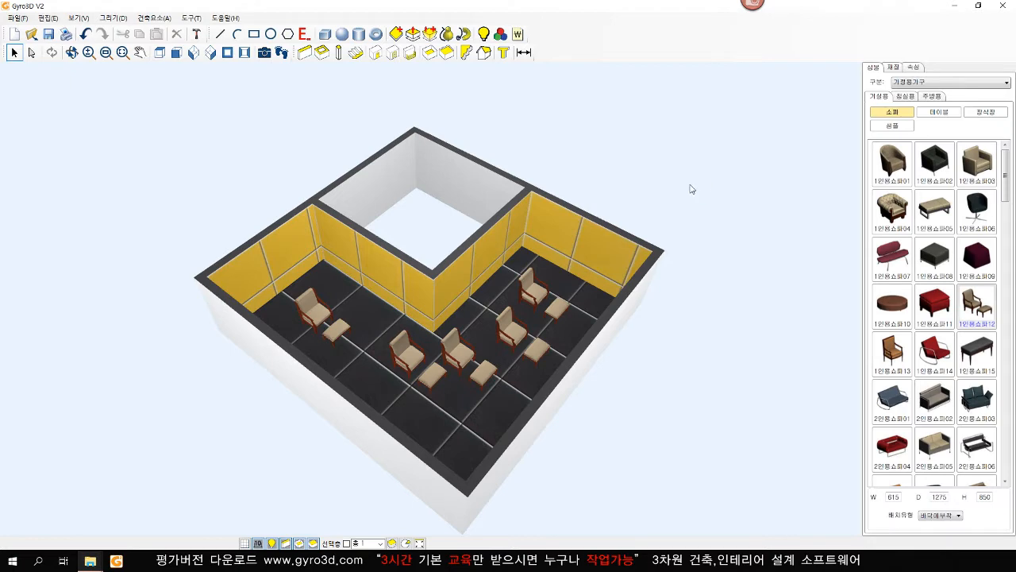
- Start a new document and open the training file 111-벽개념 from the 1-초급 folder
click(14, 34)
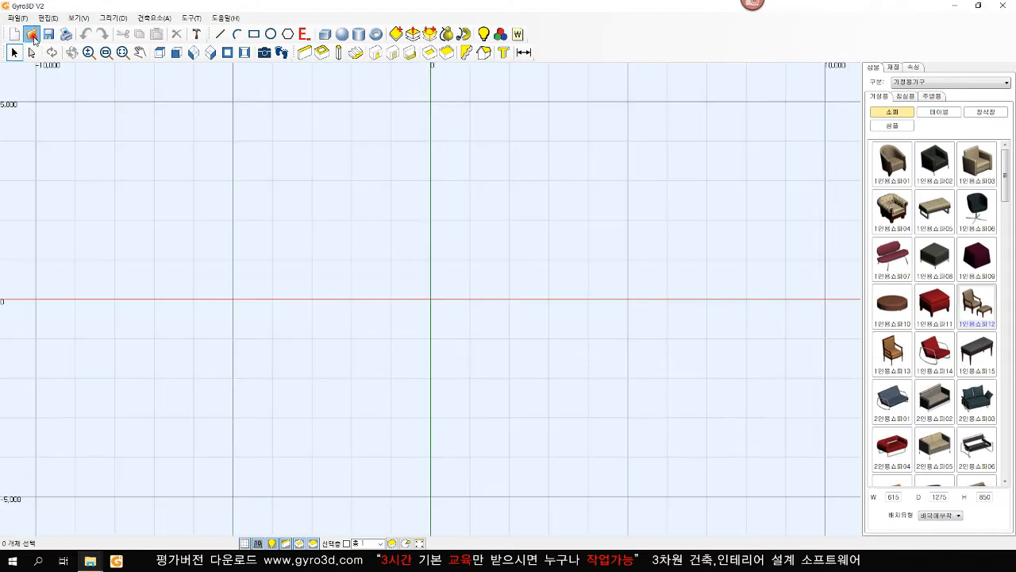
click(32, 34)
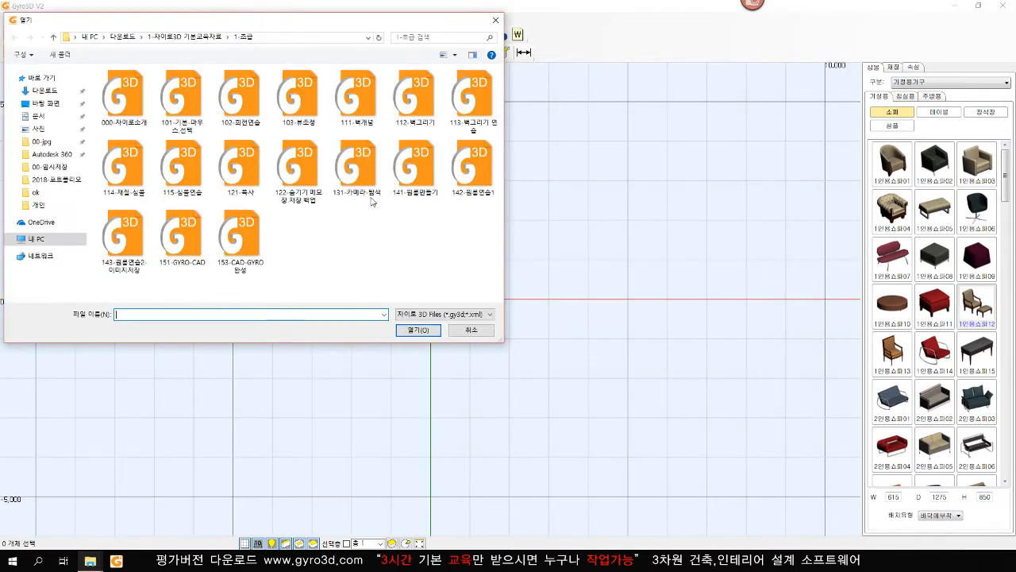
double_click(354, 99)
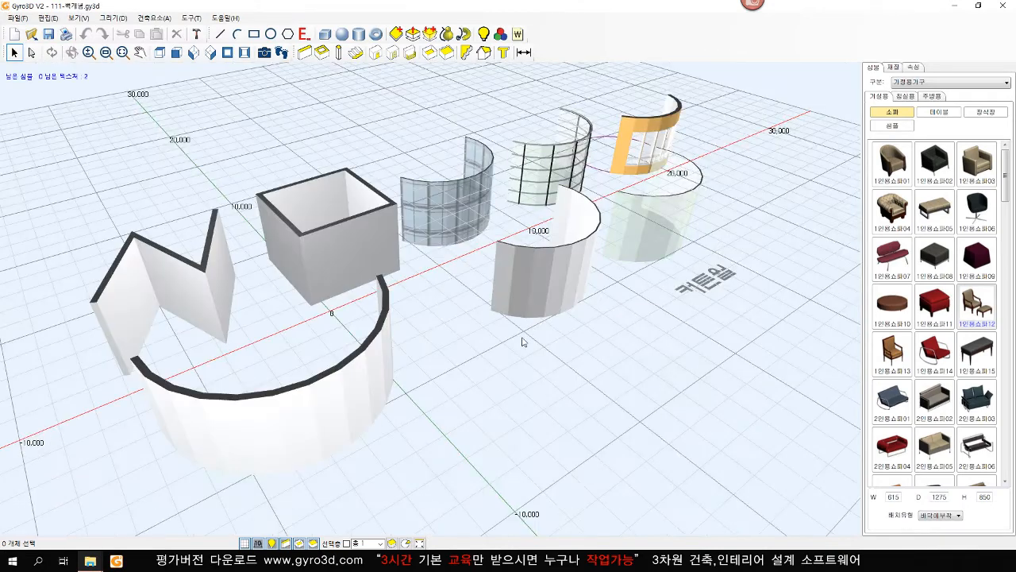
- Draw a zigzag straight wall of three segments on the empty grid in front of the large curved wall
middle_drag(493, 515, 343, 97)
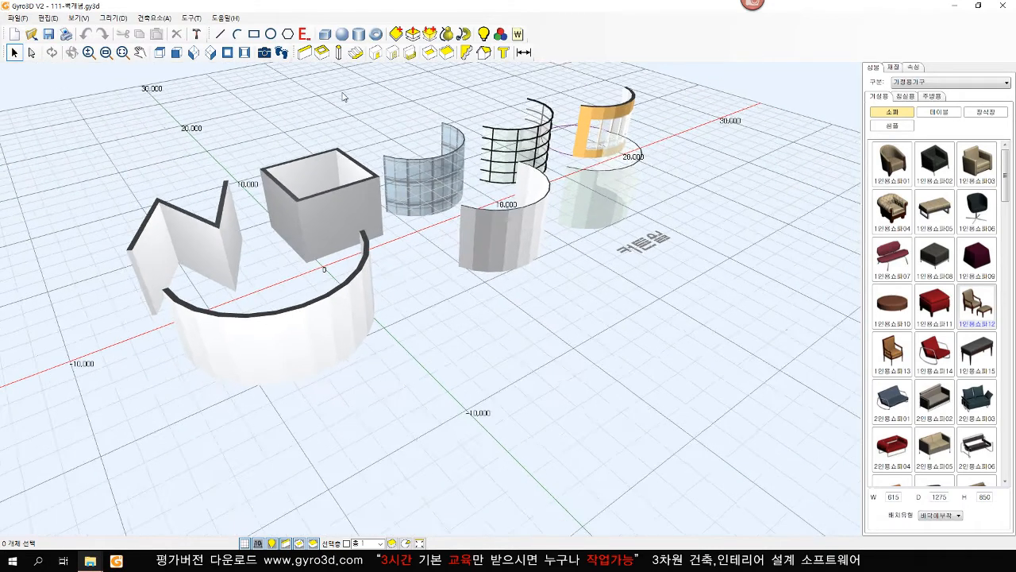
click(304, 53)
click(281, 456)
click(347, 417)
click(423, 470)
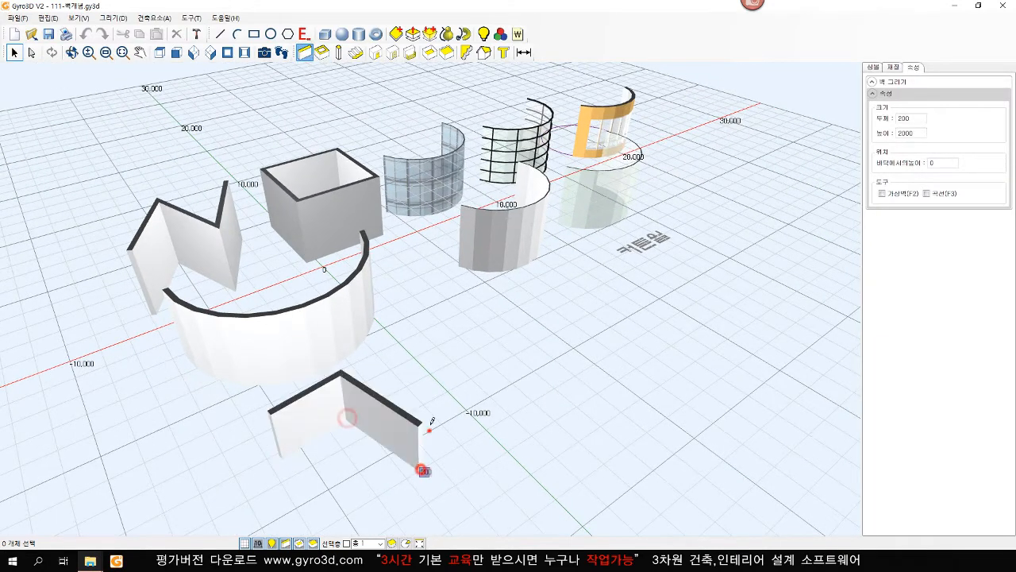
click(429, 430)
right_click(445, 395)
- Draw an arched wall with the 곡선 option enabled, on the grid beside the zigzag wall
click(305, 53)
click(305, 53)
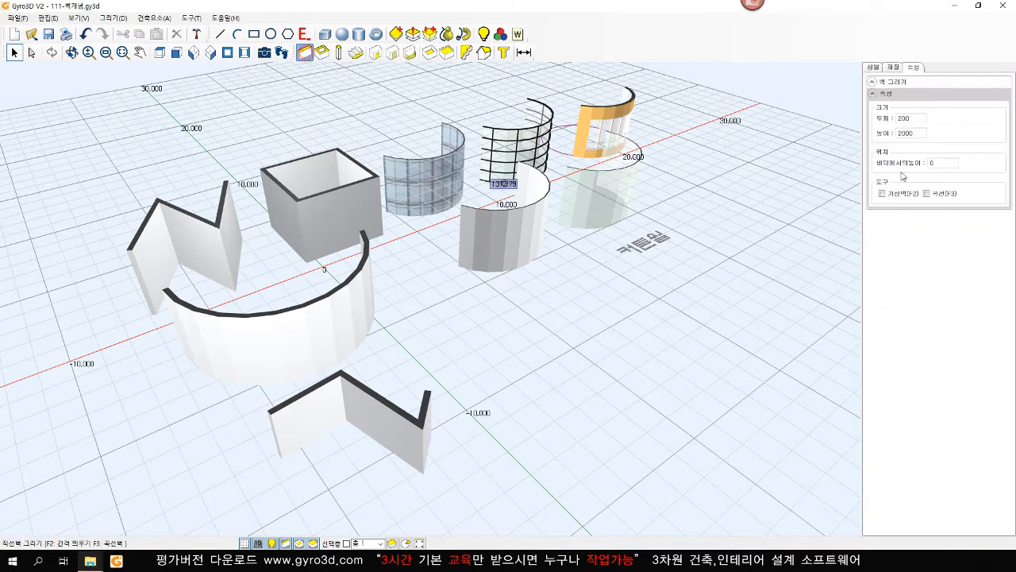
click(941, 195)
click(508, 417)
click(624, 415)
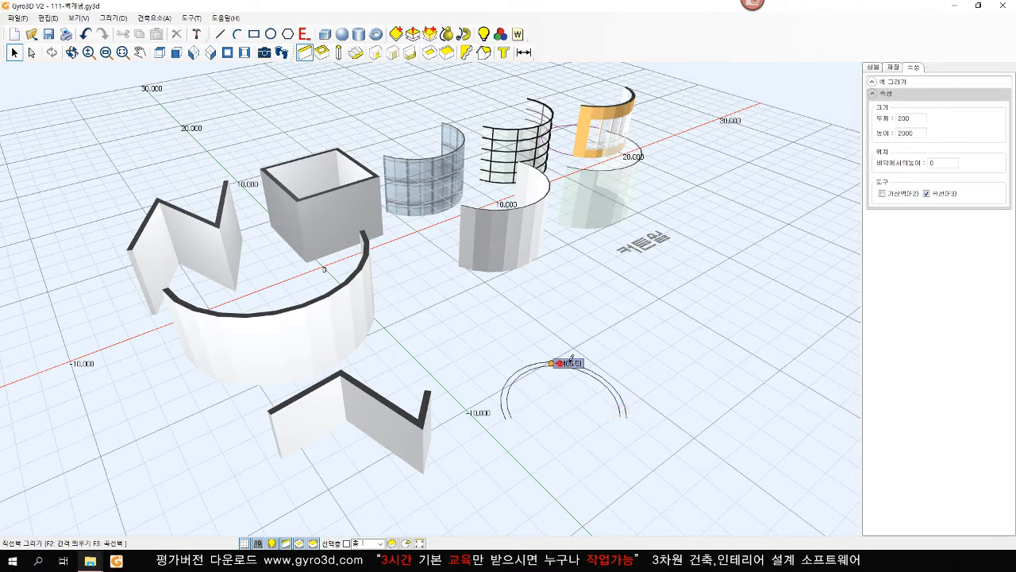
click(643, 340)
right_click(669, 336)
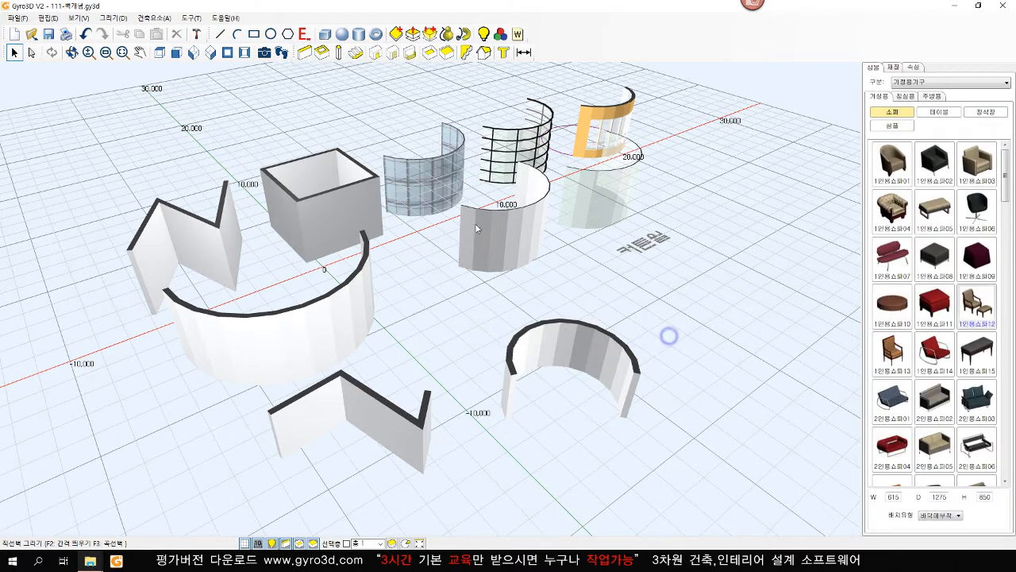
- Draw a long, narrow rectangular wall (사각벽) on the grid beyond the new arched wall
click(322, 53)
click(670, 302)
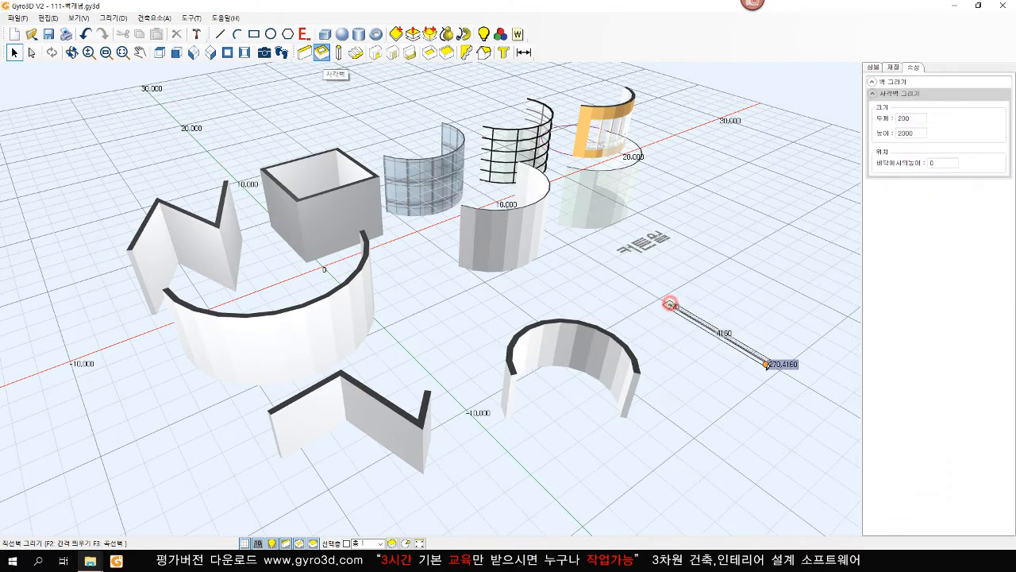
click(742, 389)
right_click(767, 410)
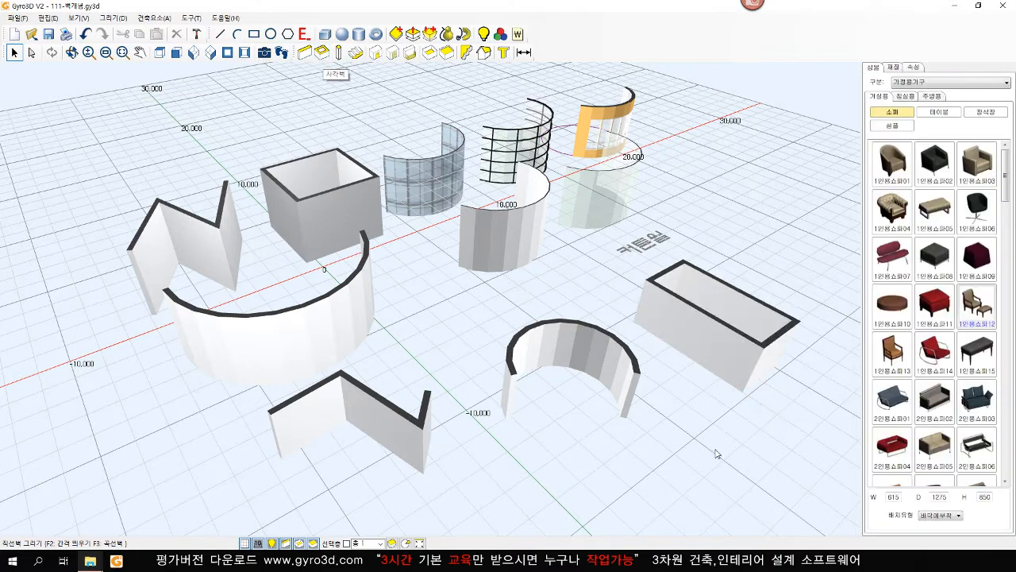
- Examine the new arched wall's segments up close, switching the model between shaded and wireframe display
middle_drag(620, 428, 564, 410)
scroll(530, 386, up, 2)
scroll(476, 378, up, 5)
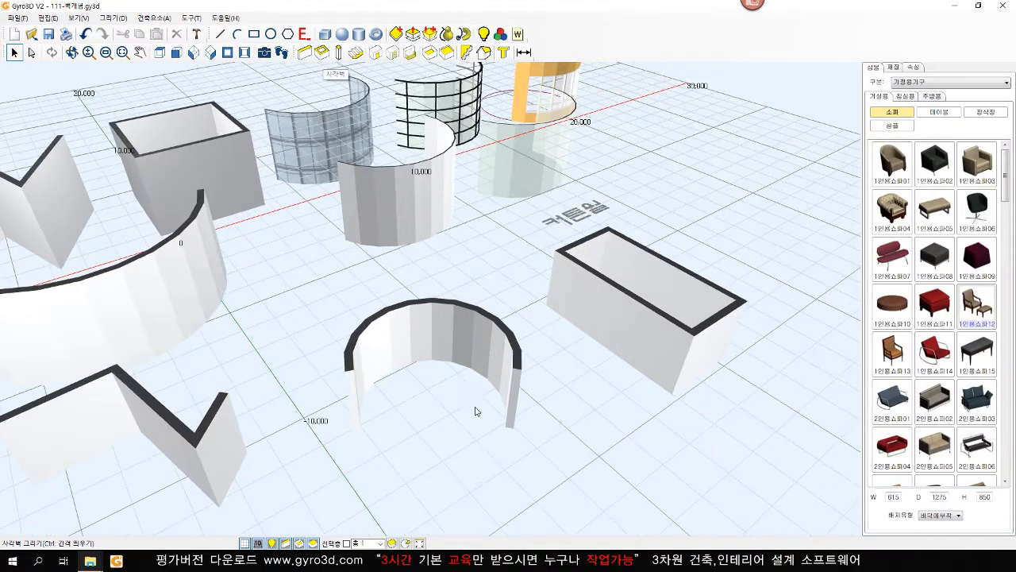
scroll(457, 376, down, 1)
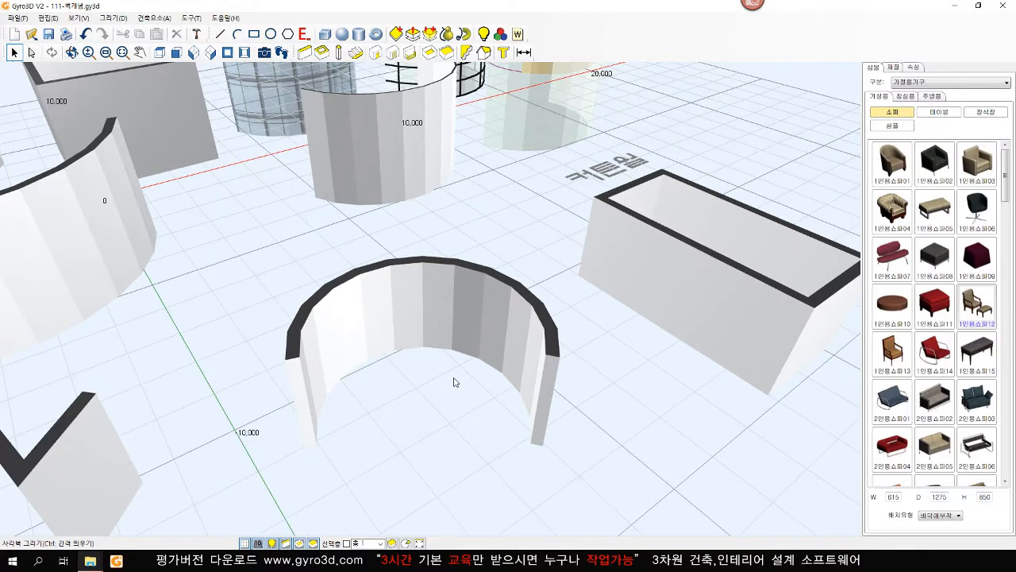
key(w)
key(w)
key(w)
key(w)
key(w)
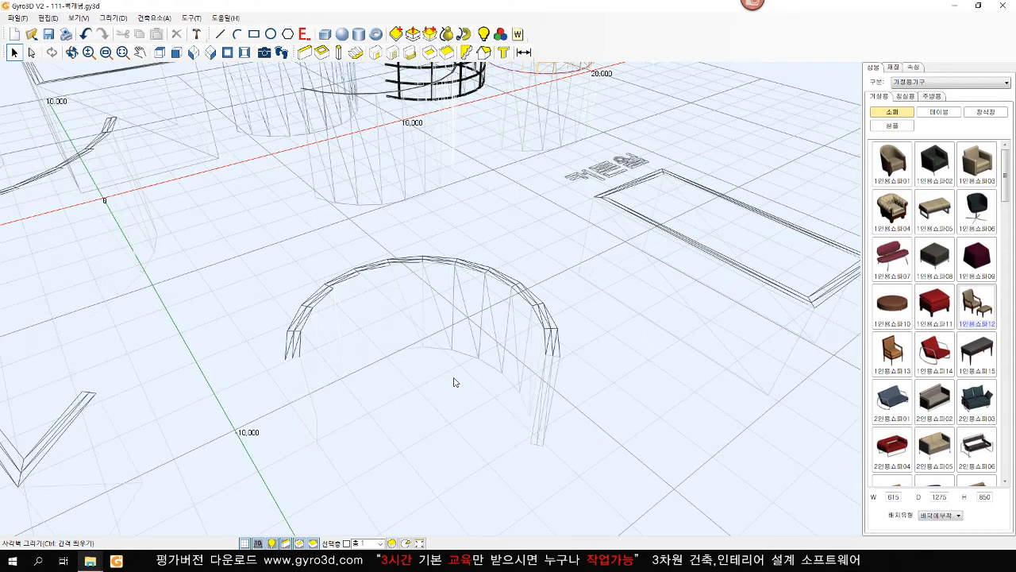
key(w)
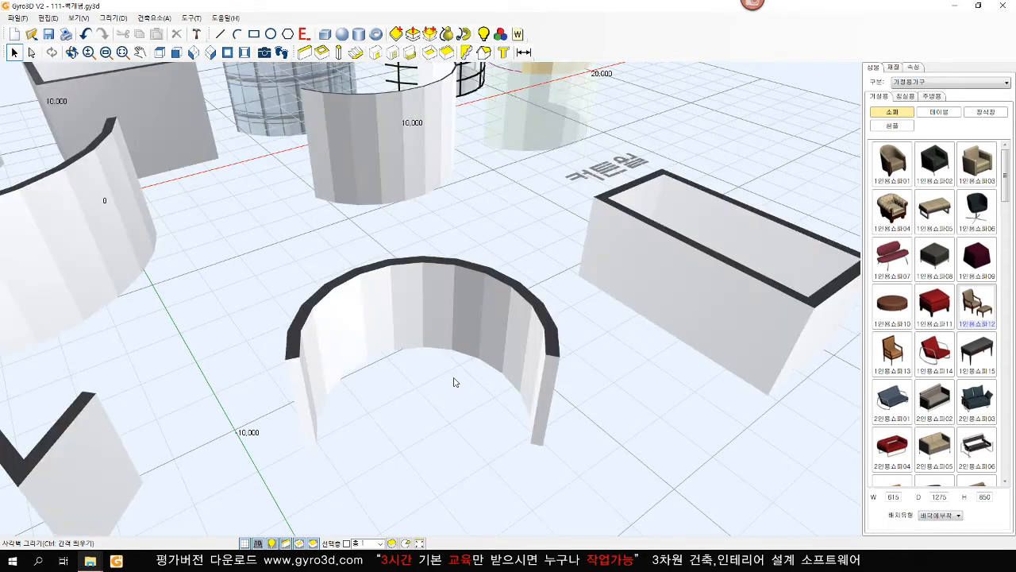
- Check the new arched wall's construction in wireframe display and return the model to shaded display
key(w)
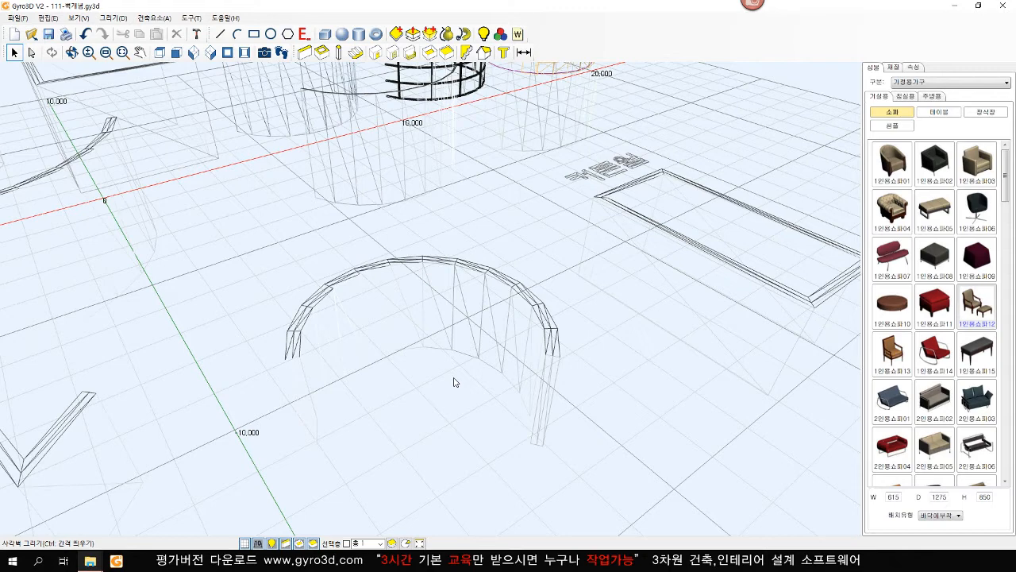
key(w)
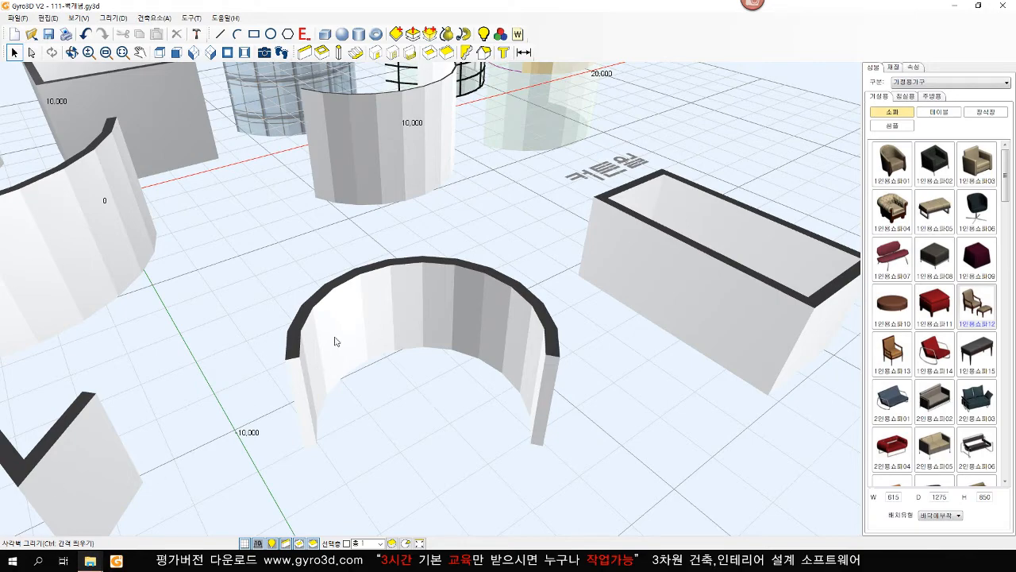
scroll(431, 335, down, 2)
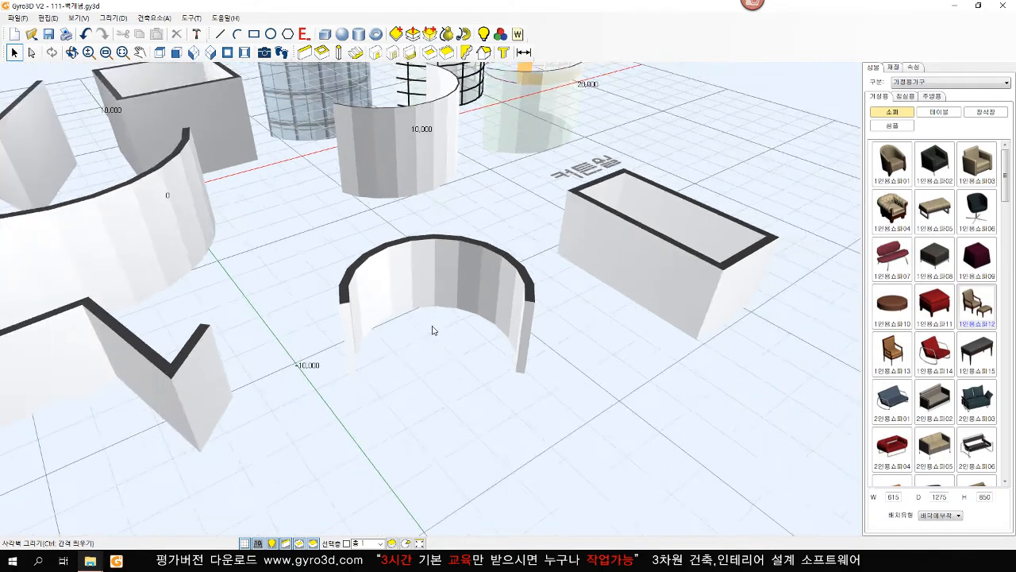
scroll(359, 336, down, 2)
- Apply the FLR1-27 tile material to the original zigzag wall, the box's outer faces and the large curved wall's outer face
middle_drag(363, 336, 547, 408)
middle_drag(455, 385, 508, 396)
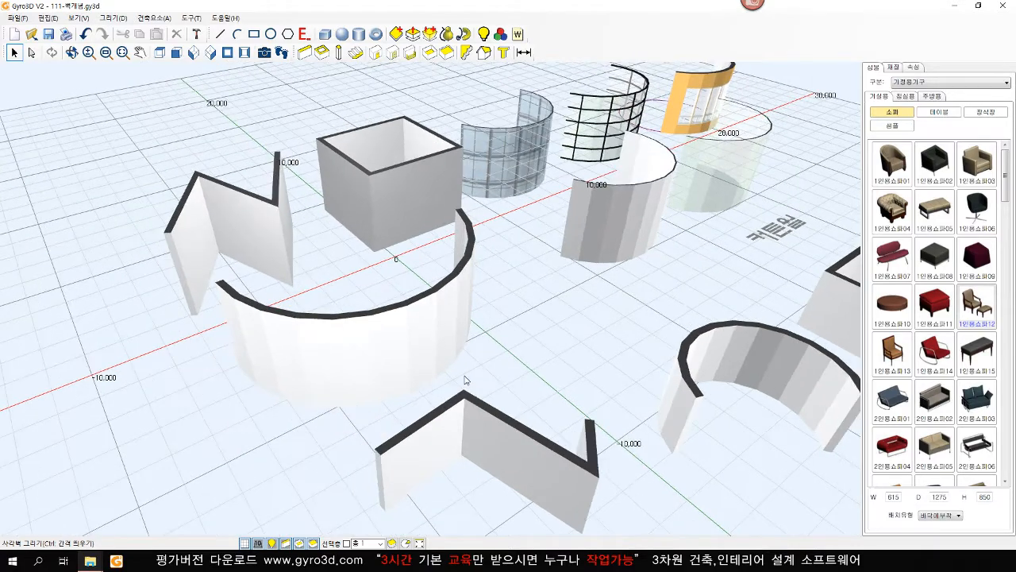
scroll(466, 380, up, 4)
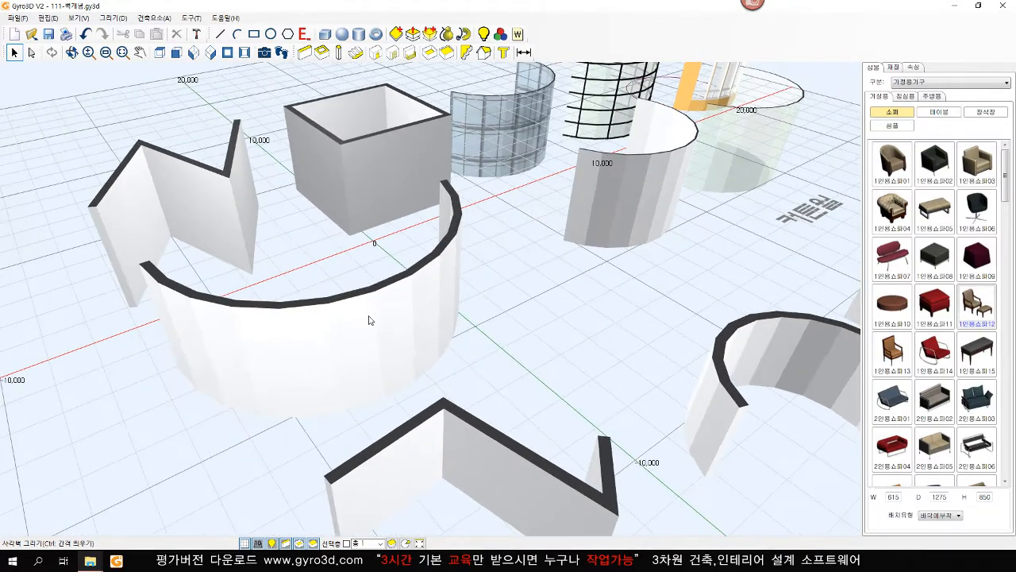
click(895, 67)
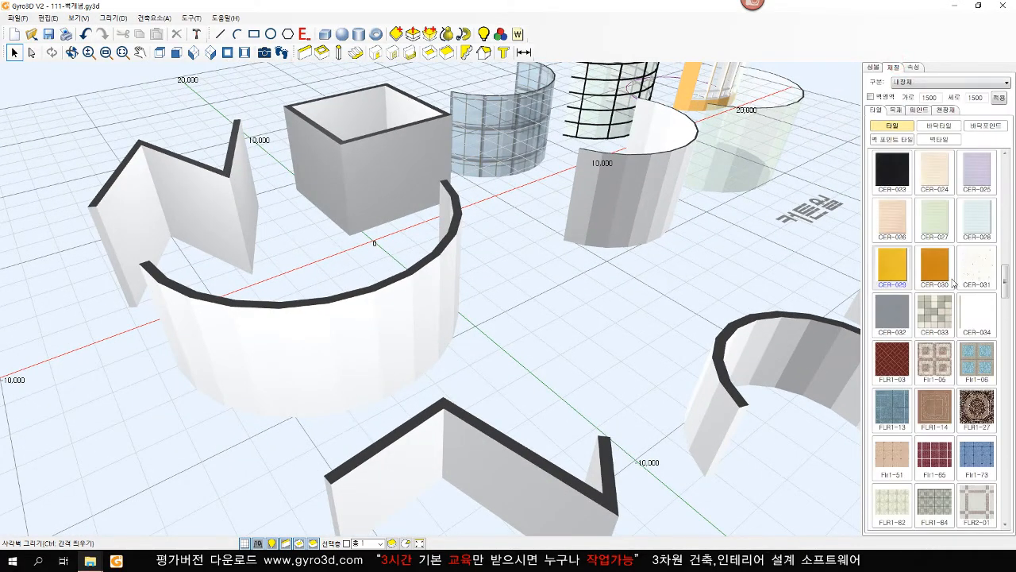
click(975, 405)
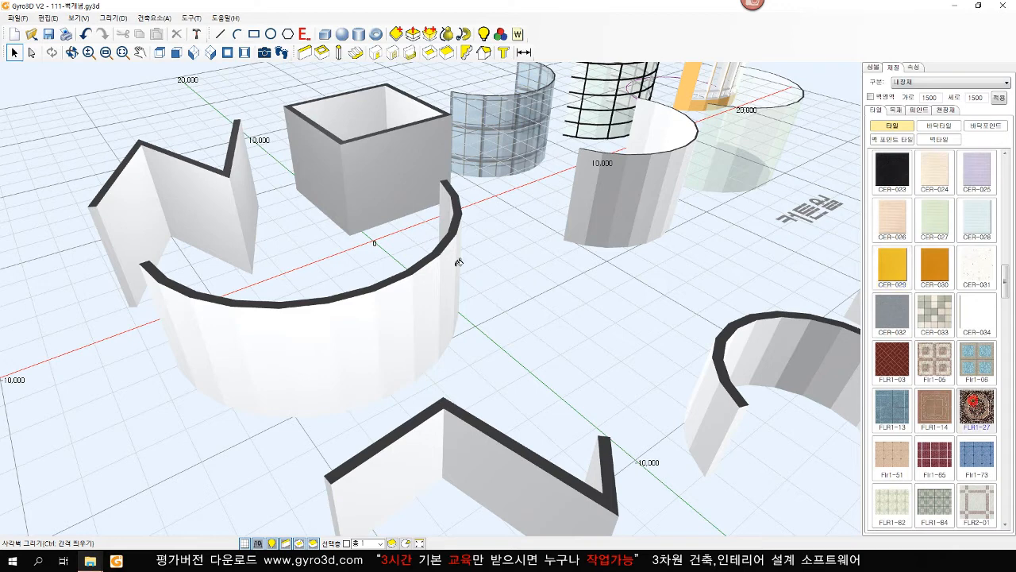
click(130, 201)
click(204, 203)
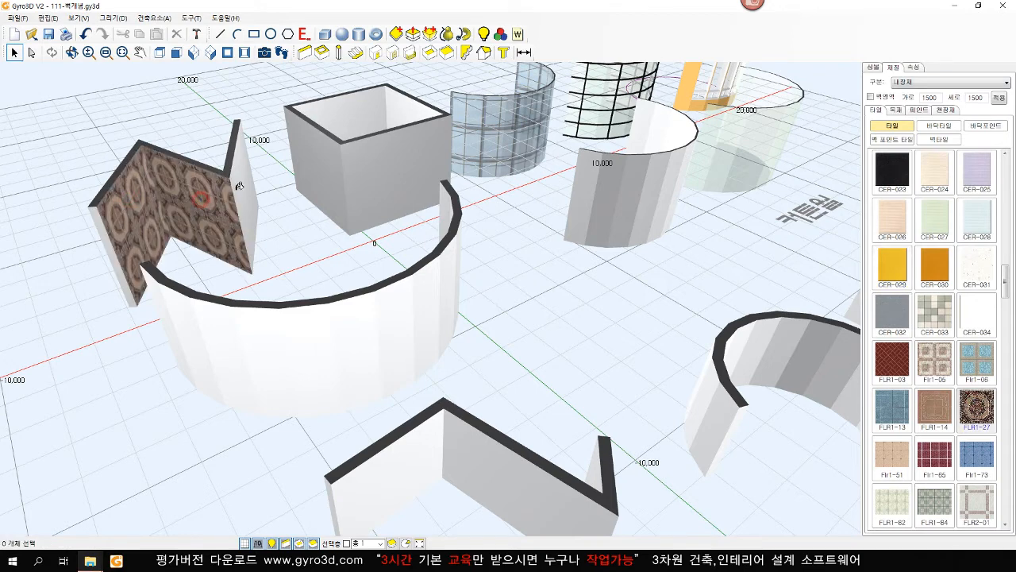
click(242, 177)
click(296, 165)
click(367, 160)
click(370, 325)
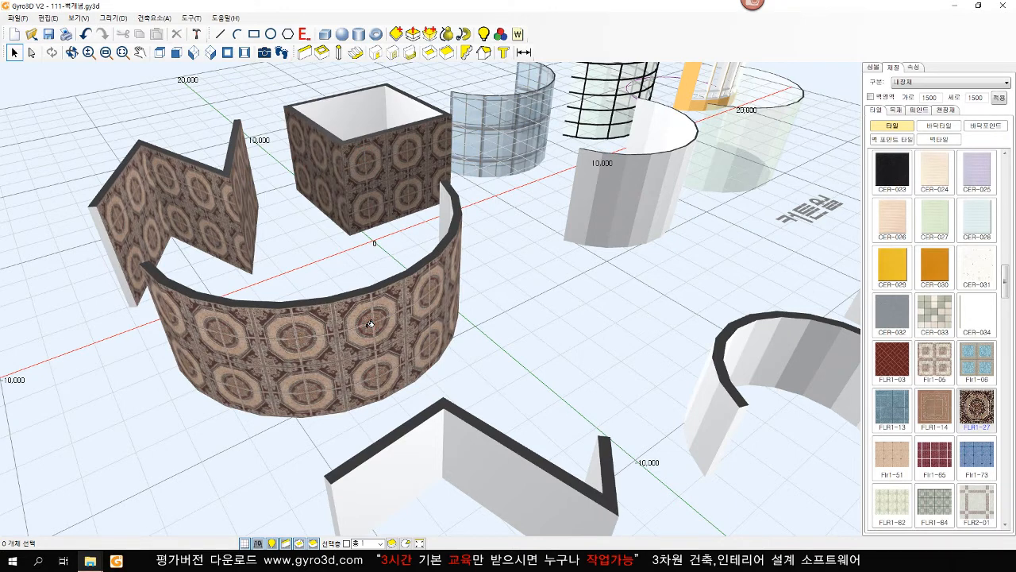
- Place 여닫이문 hinged doors, 900 wide and 2100 high, in the box's outer walls, the tiled zigzag wall and the large curved wall
click(375, 52)
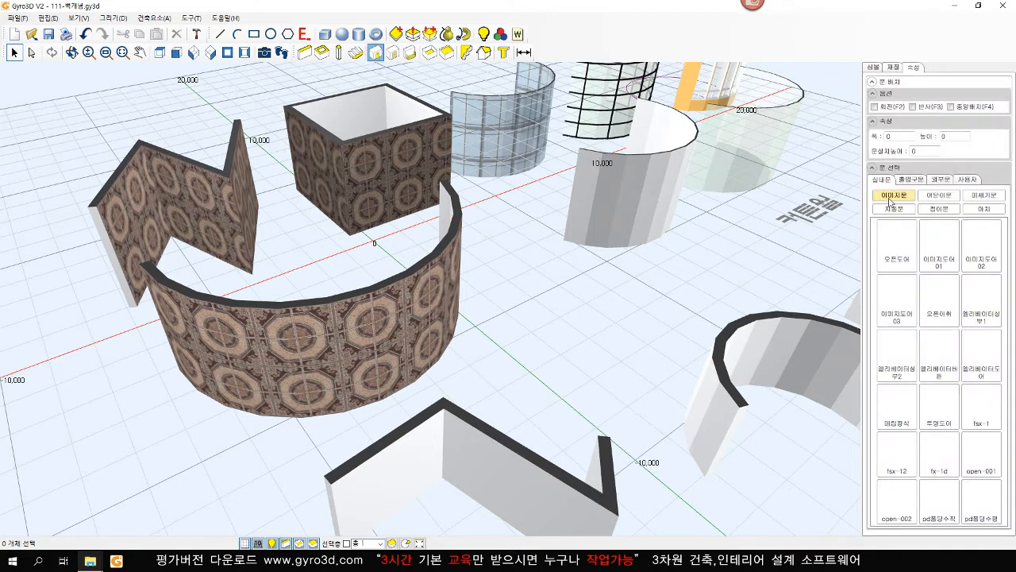
click(938, 194)
click(901, 238)
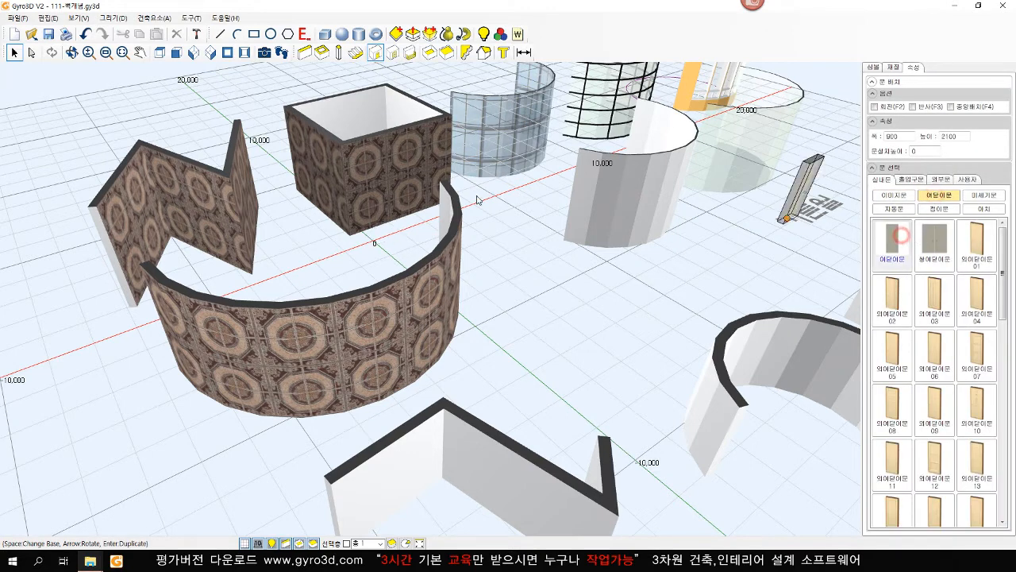
click(400, 168)
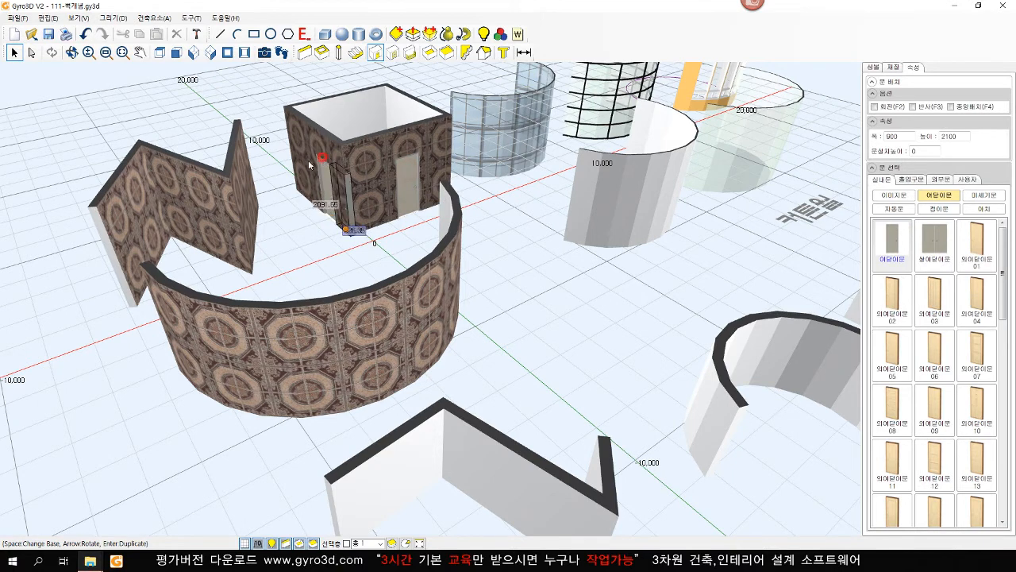
click(321, 170)
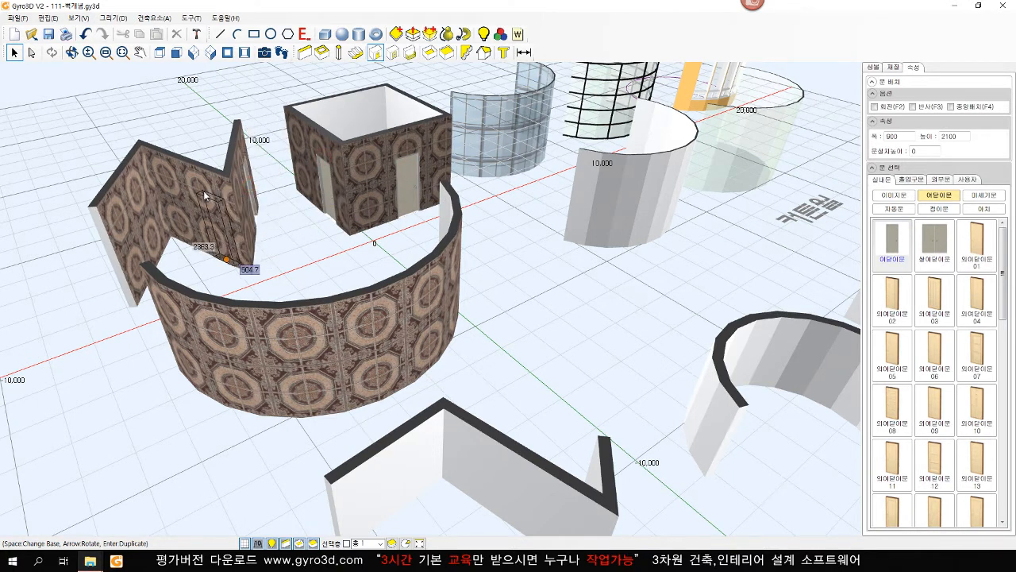
click(205, 192)
click(286, 341)
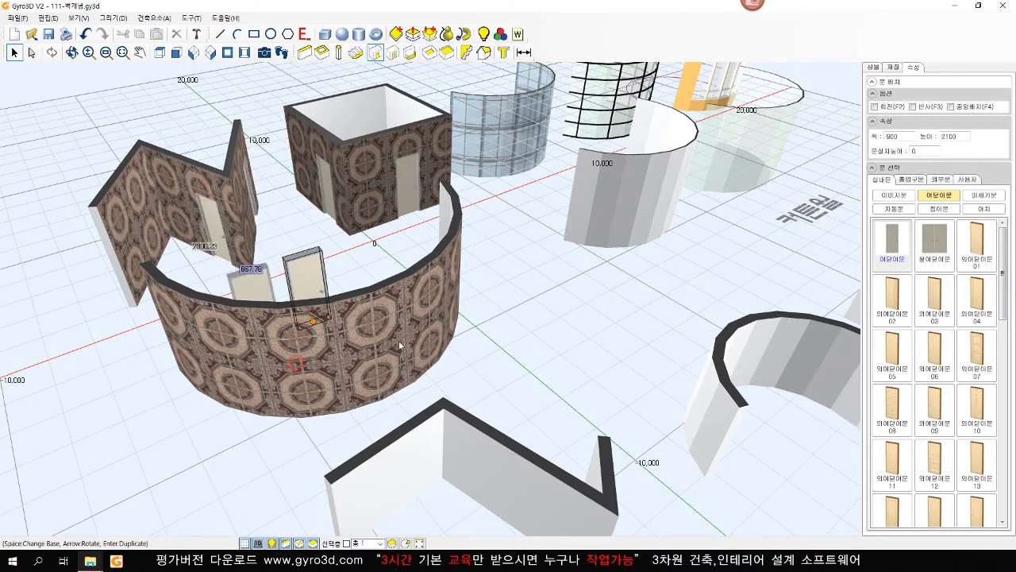
click(381, 333)
key(Escape)
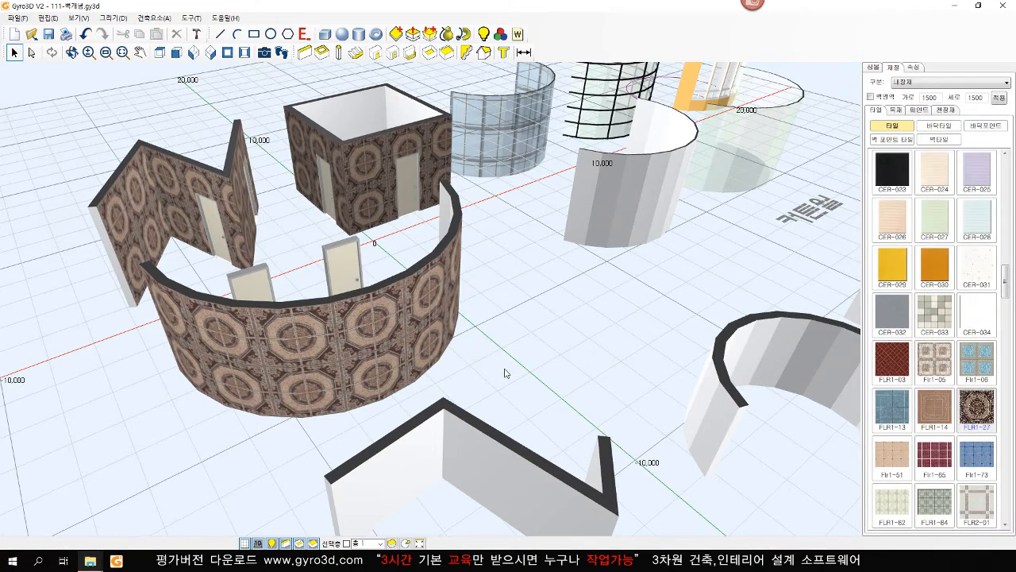
- Hide the grid and examine the group of curved walls around the 커튼월 label
scroll(508, 372, down, 2)
scroll(610, 322, up, 5)
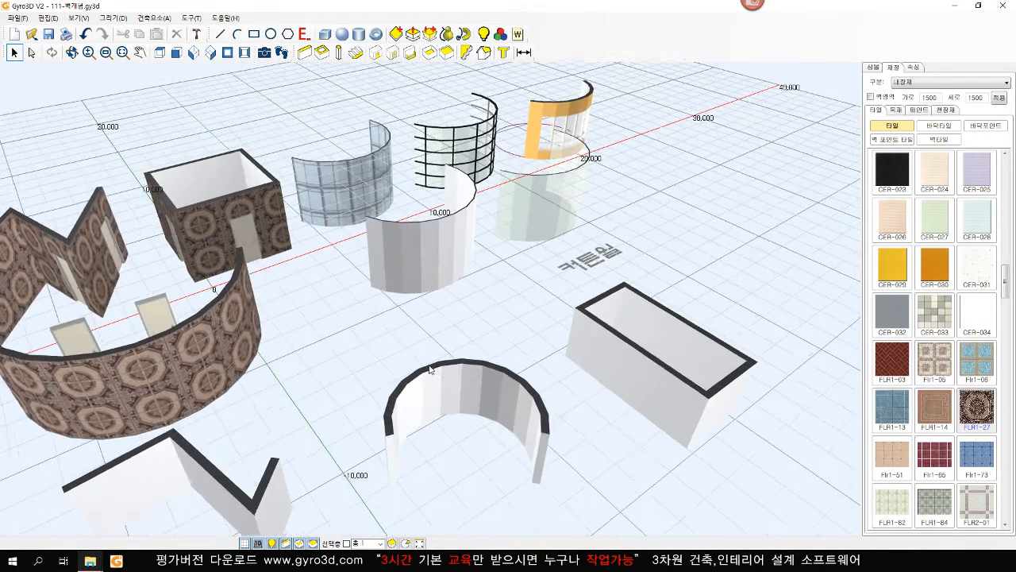
scroll(500, 366, up, 3)
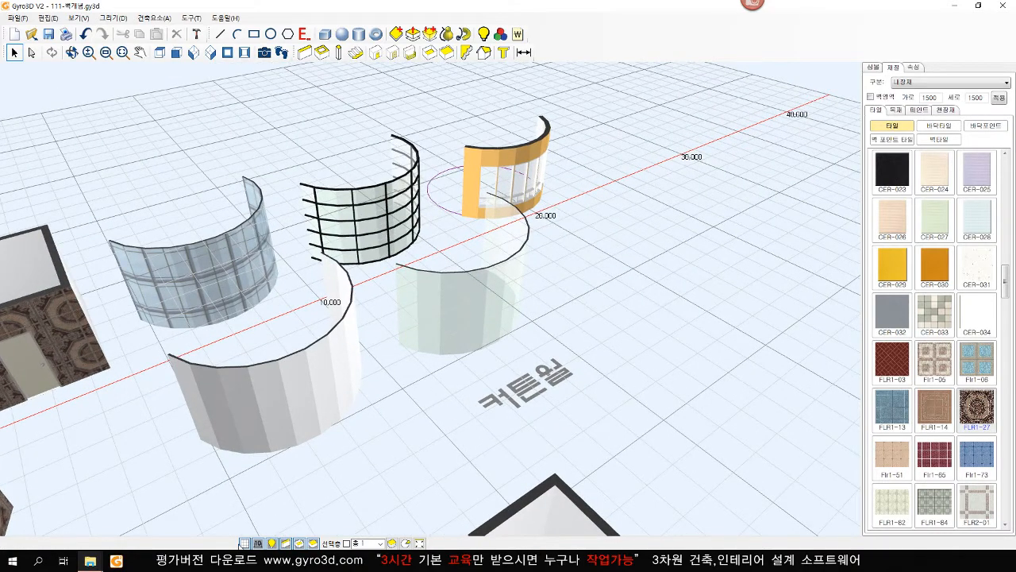
click(245, 543)
scroll(406, 441, up, 3)
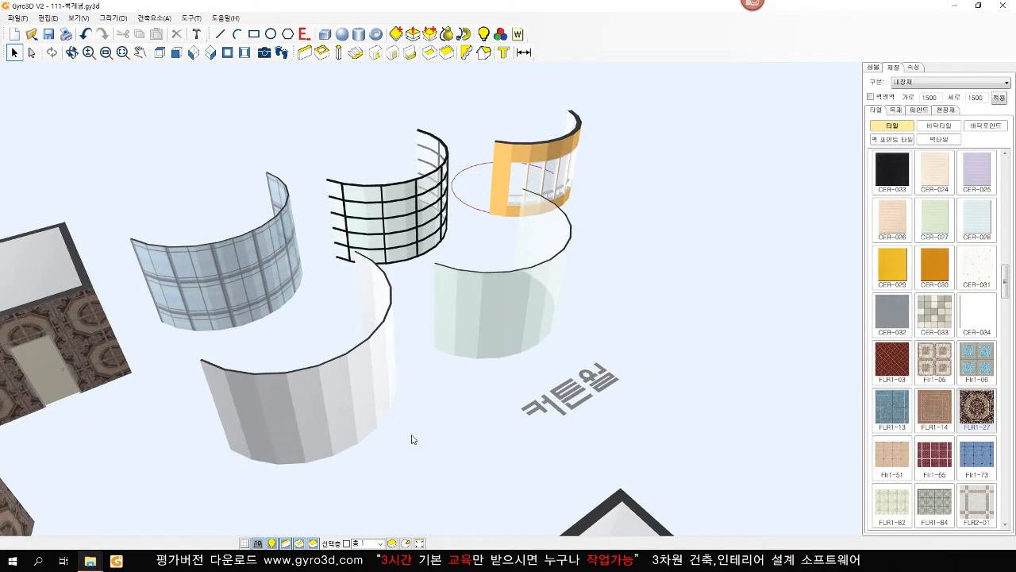
middle_drag(412, 439, 399, 434)
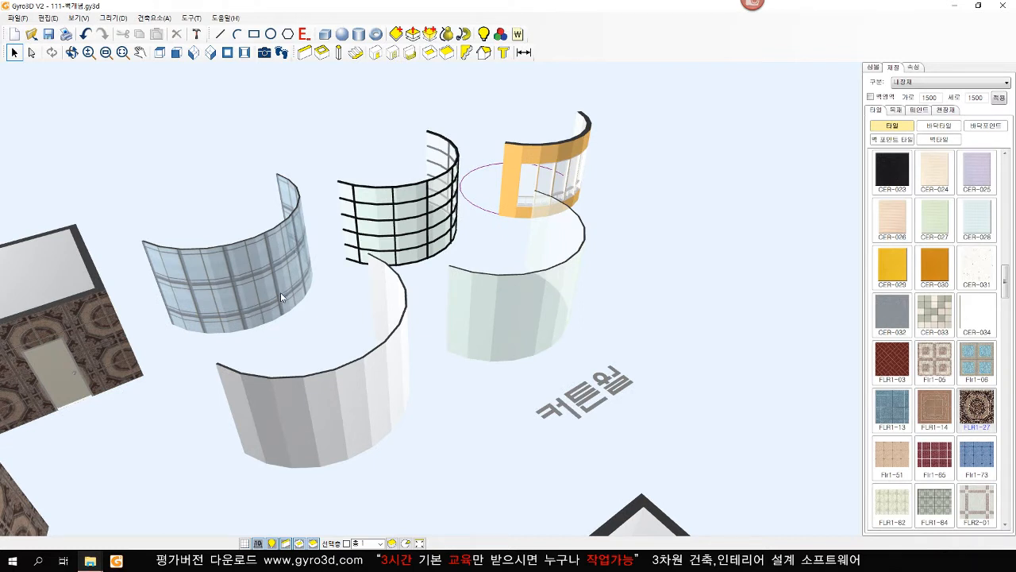
middle_drag(330, 372, 328, 372)
scroll(330, 376, down, 3)
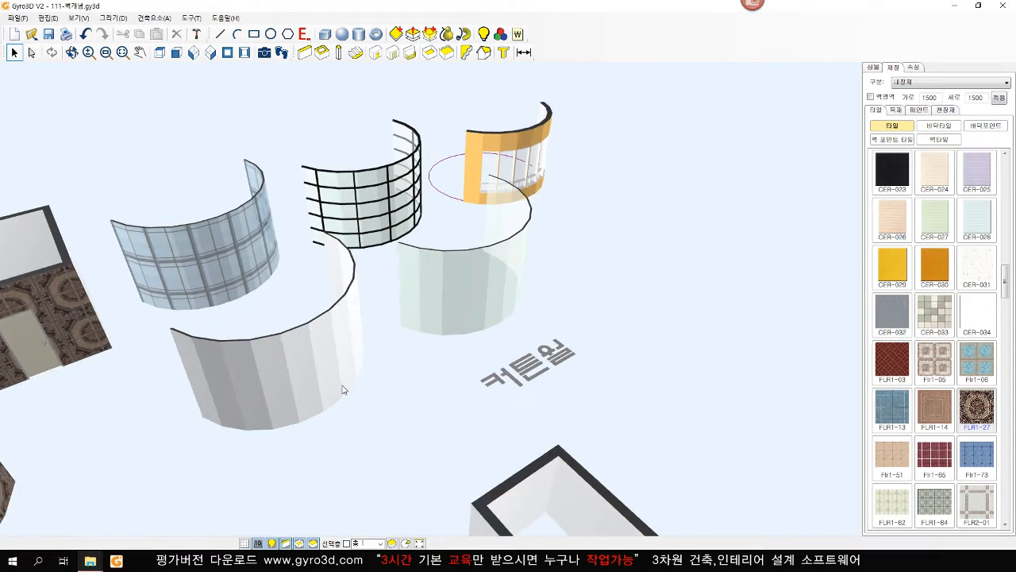
scroll(346, 390, up, 3)
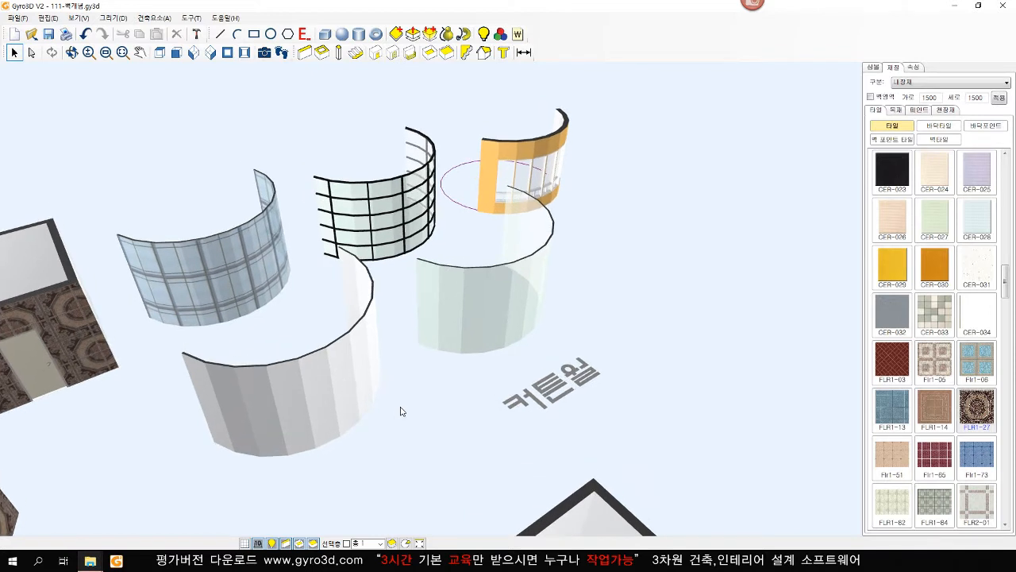
- Apply the window03 material from the 창호재 window category to the outer face of the plain white curved wall
click(932, 86)
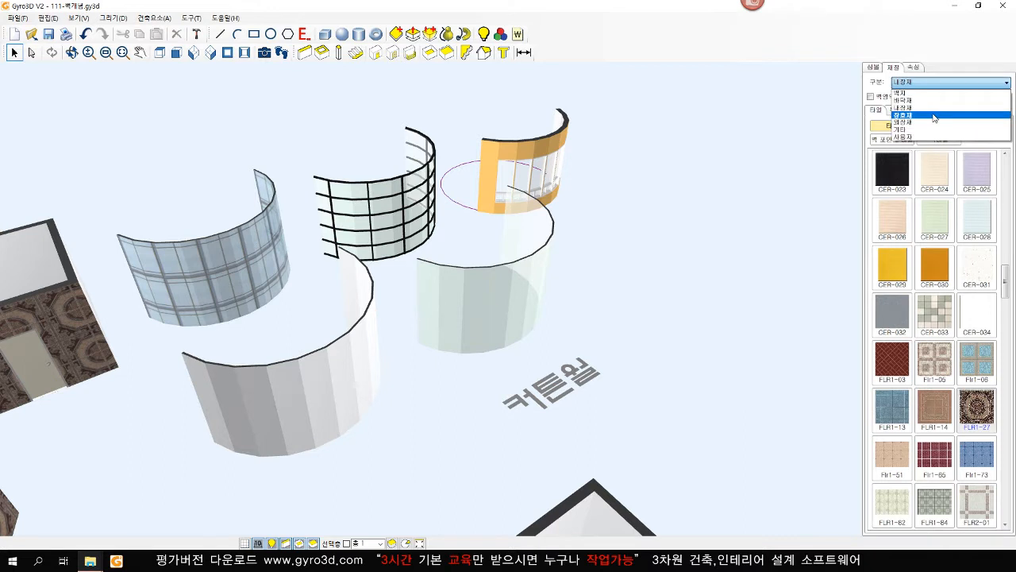
click(933, 116)
click(891, 109)
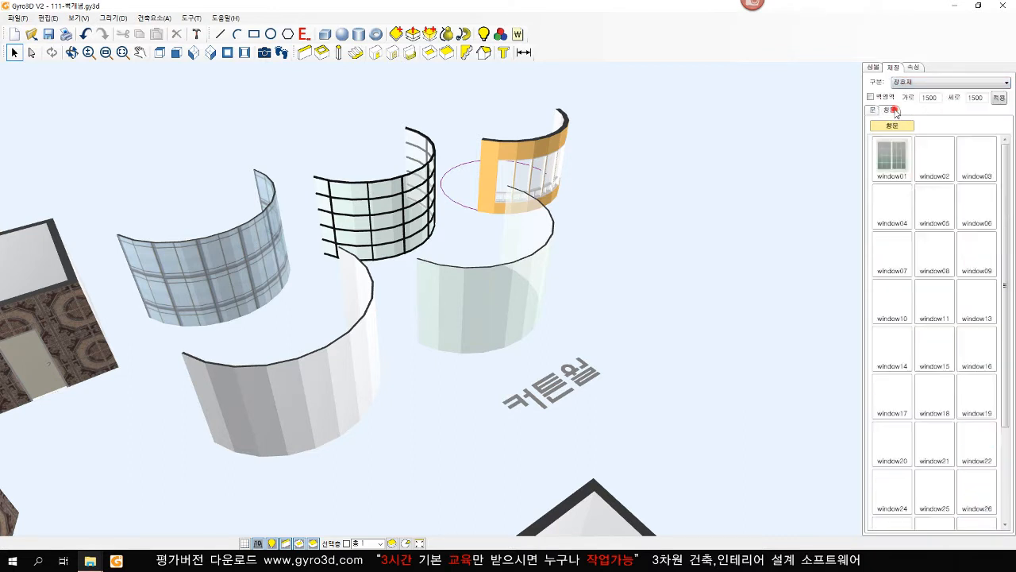
click(970, 162)
click(316, 382)
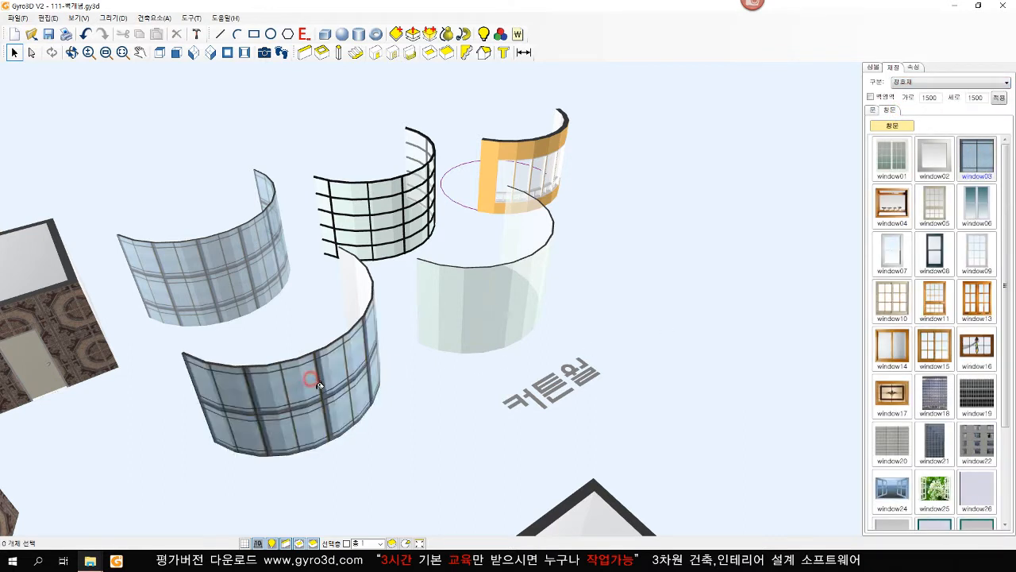
- Set the opacity (불투명) of the window03 wall's outer surface to 180
middle_drag(317, 385, 476, 395)
middle_drag(349, 357, 421, 397)
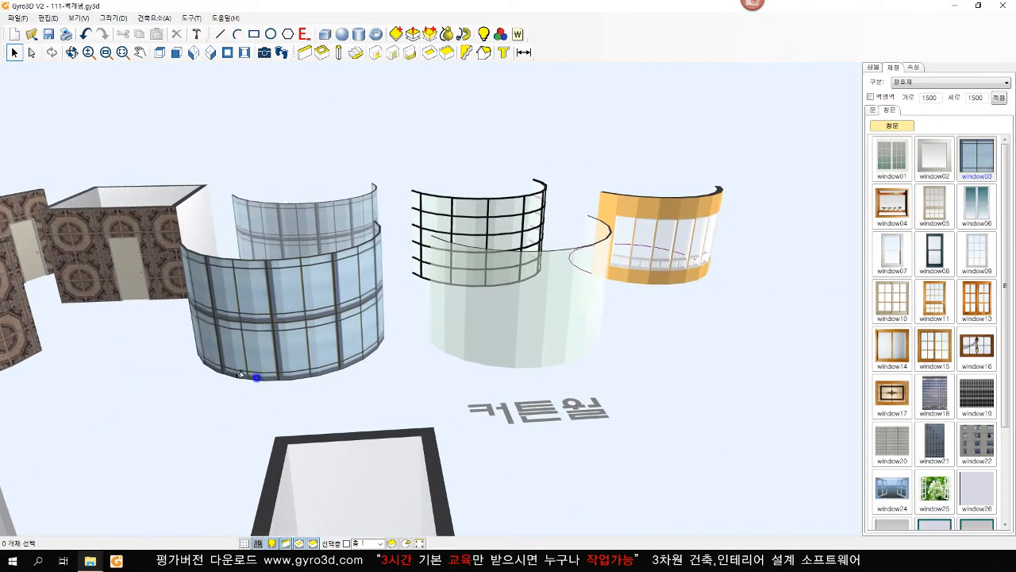
click(31, 52)
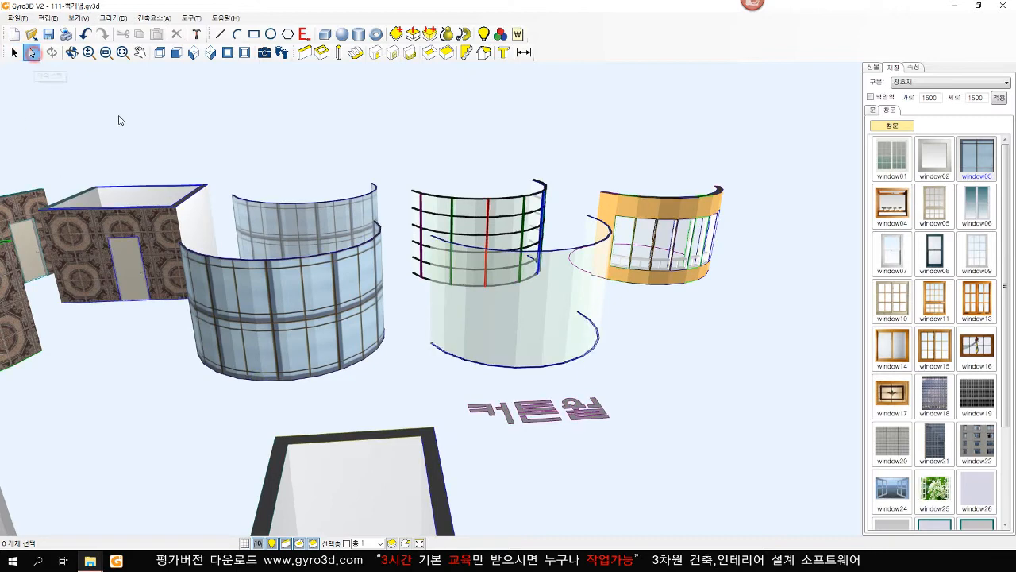
click(268, 312)
double_click(963, 199)
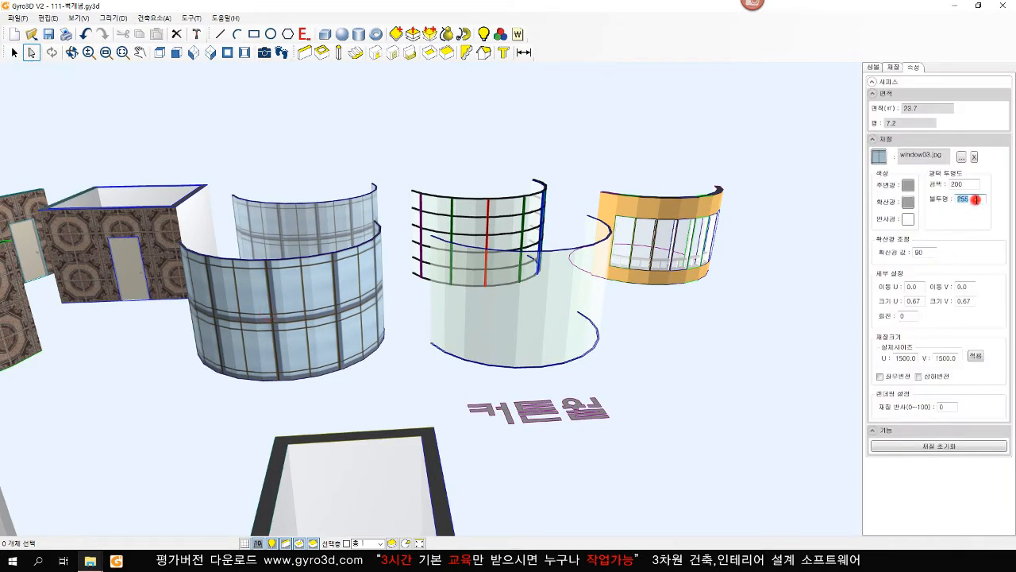
text(10)
key(Return)
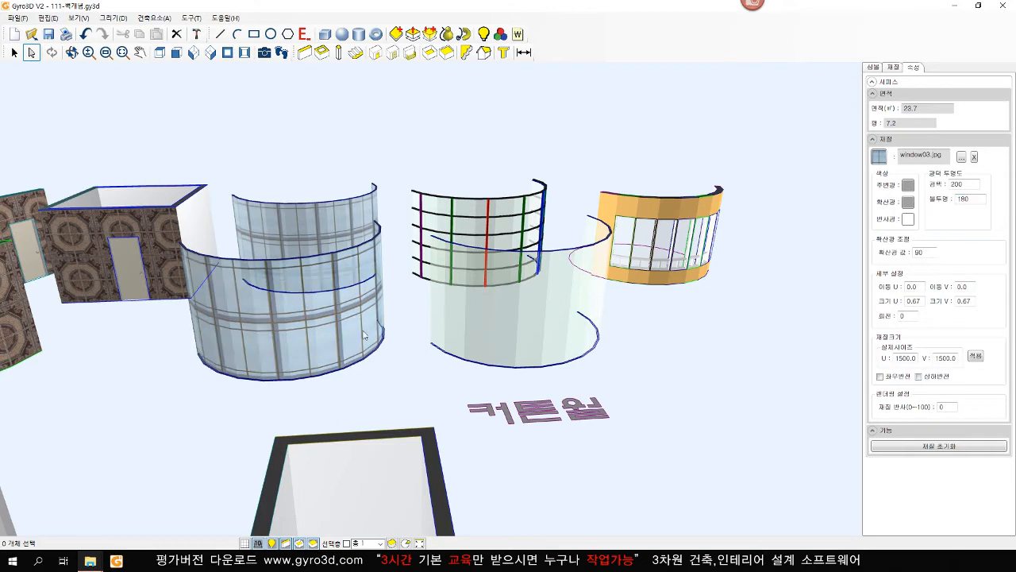
- Set the opacity (불투명) of the window03 wall's inner surface to 180 and finish surface selection
middle_drag(329, 355, 461, 311)
click(541, 279)
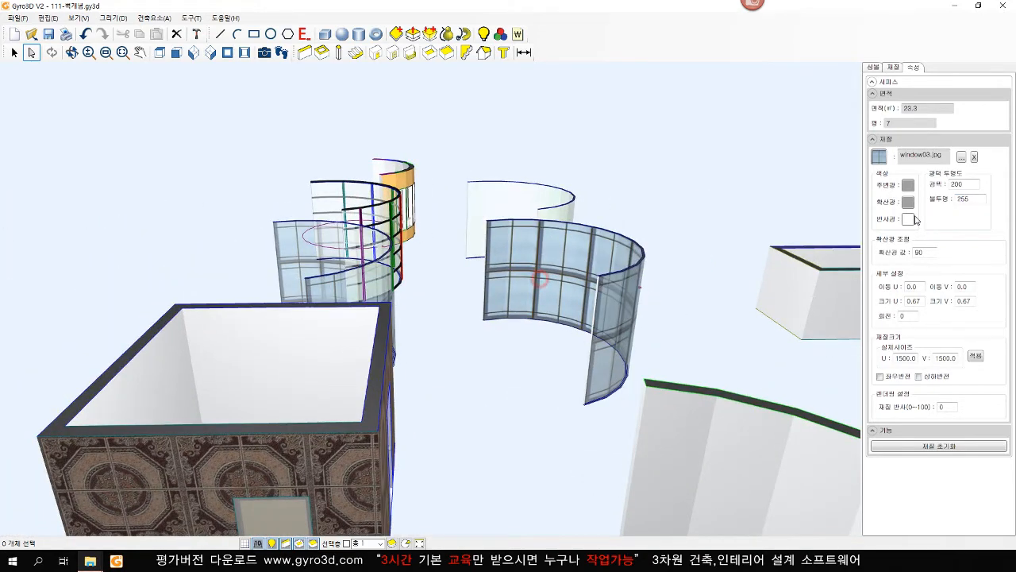
double_click(974, 201)
text(180)
key(Return)
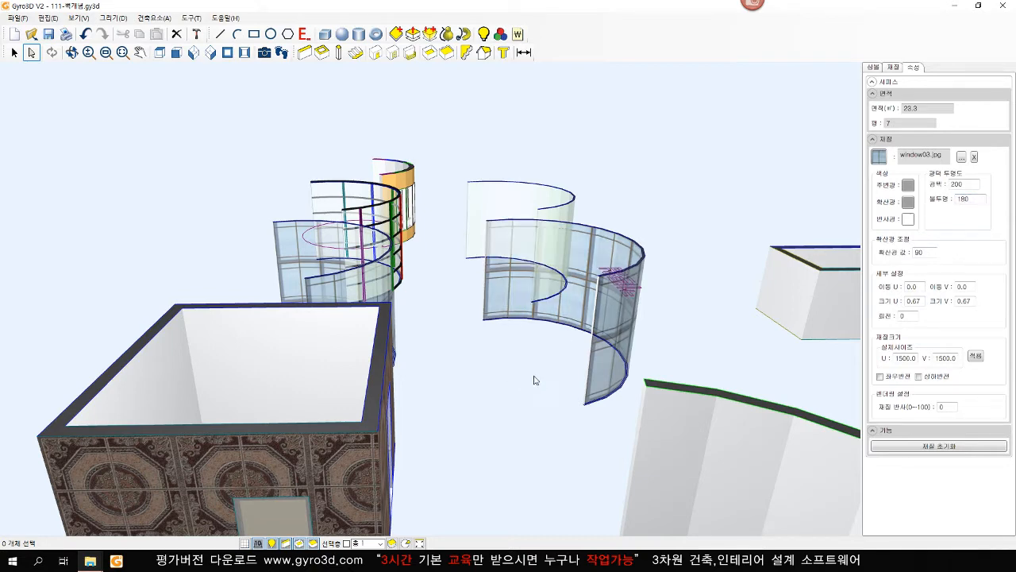
middle_drag(481, 382, 361, 403)
right_click(410, 397)
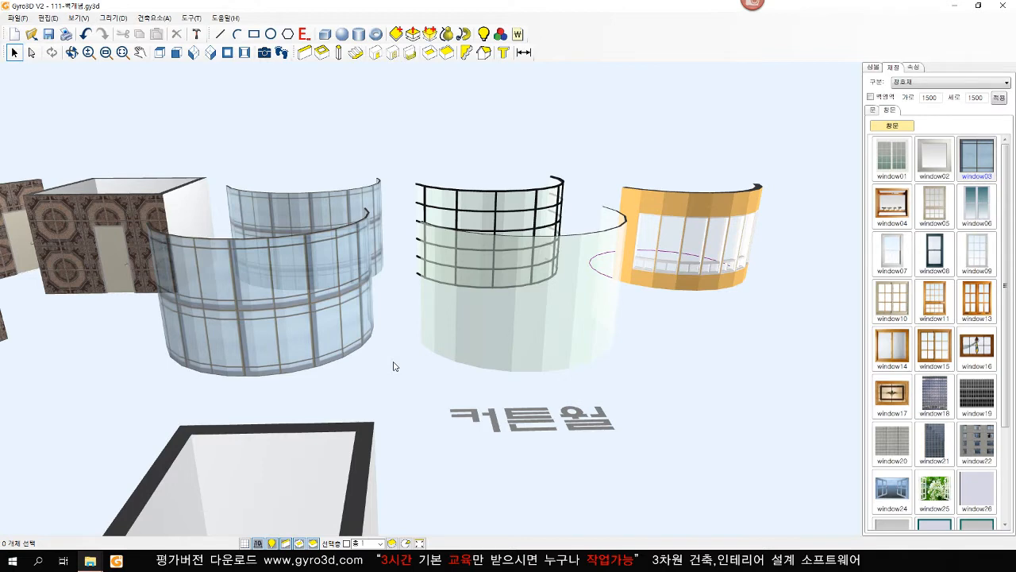
- Place five rectangular columns (사각기둥), 50 wide, 50 deep and 3000 high, at intervals along the front of the pale green curved wall
middle_drag(460, 360, 468, 396)
scroll(449, 373, up, 3)
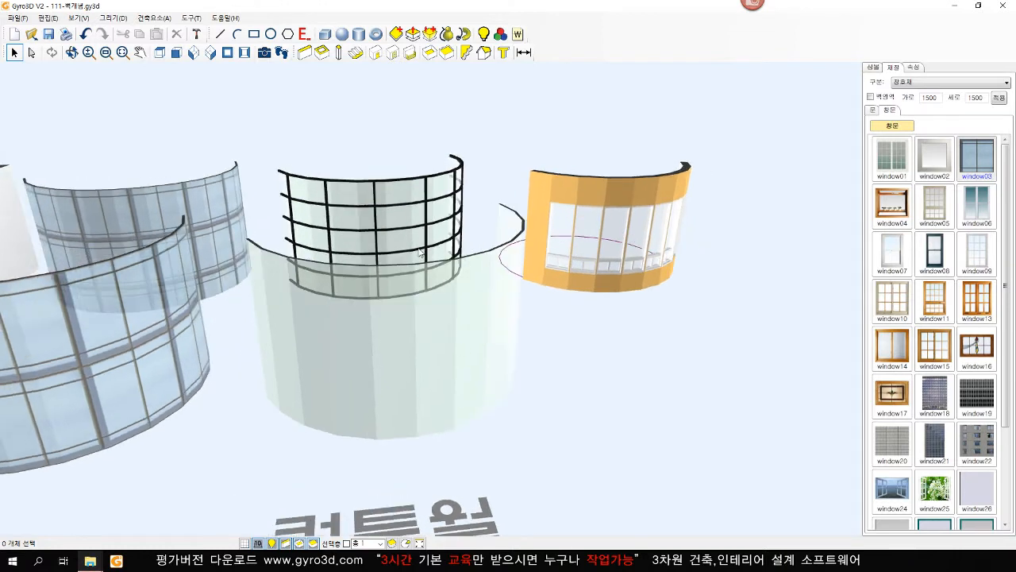
click(339, 52)
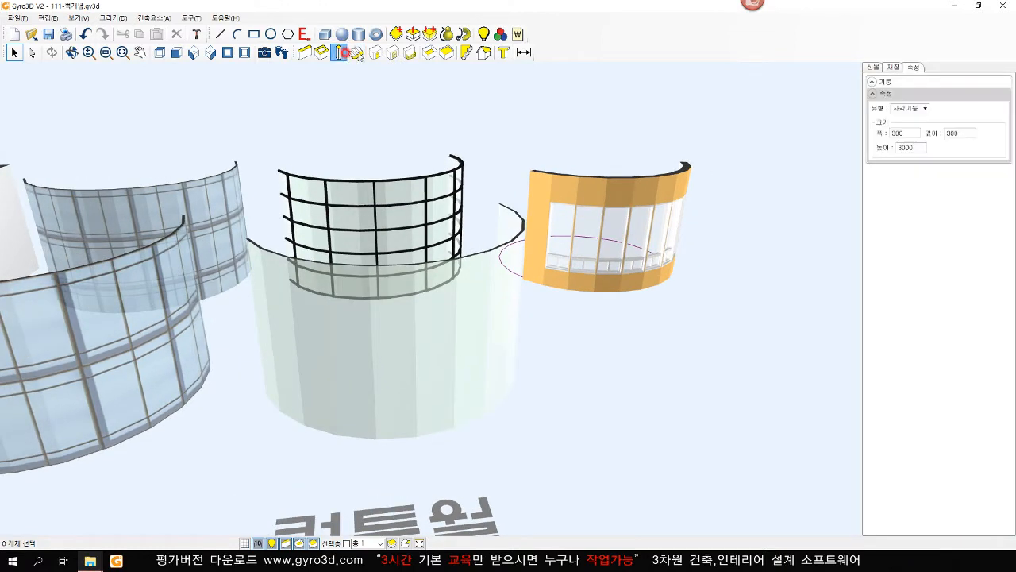
double_click(906, 136)
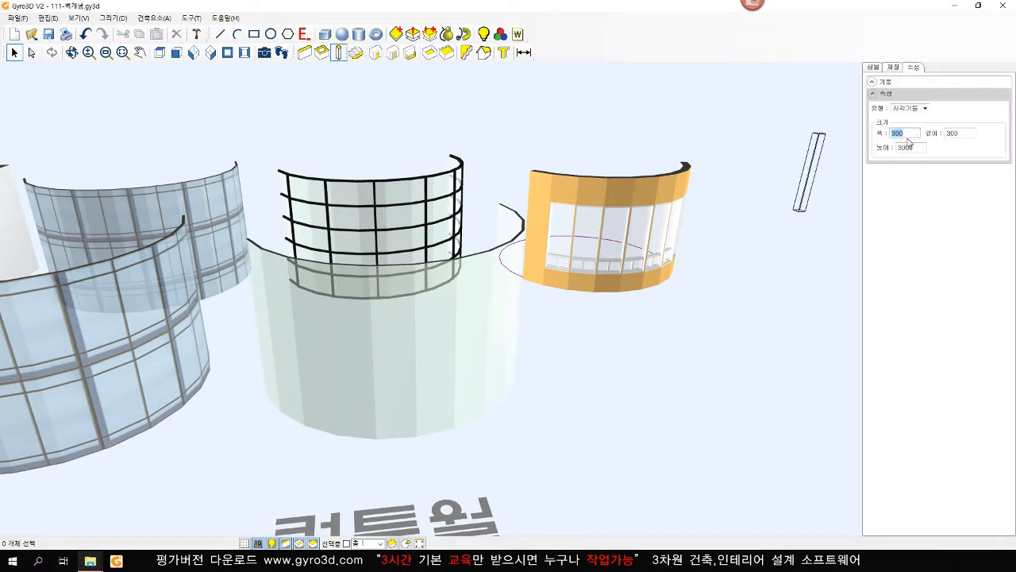
text(50)
double_click(960, 134)
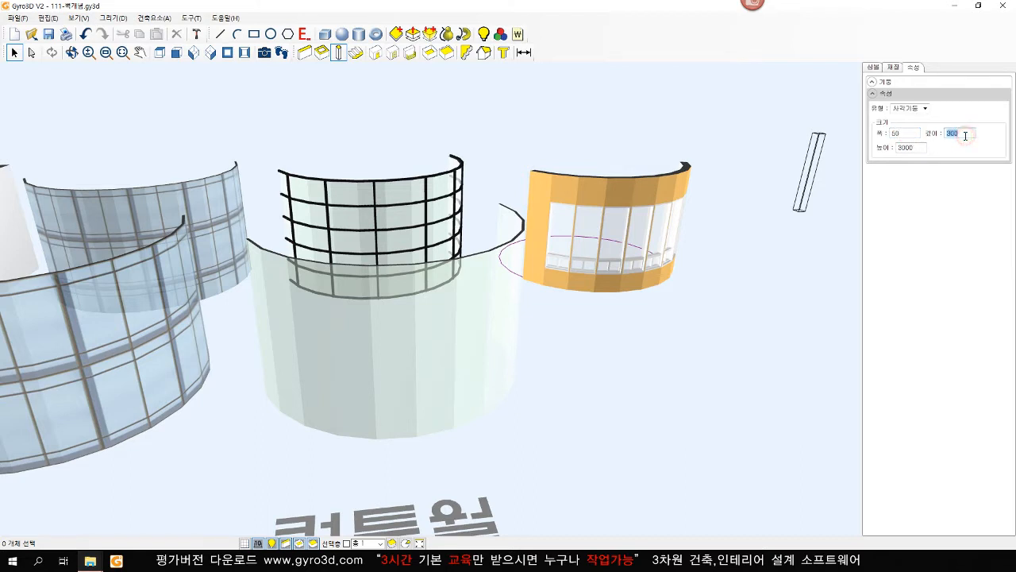
text(50)
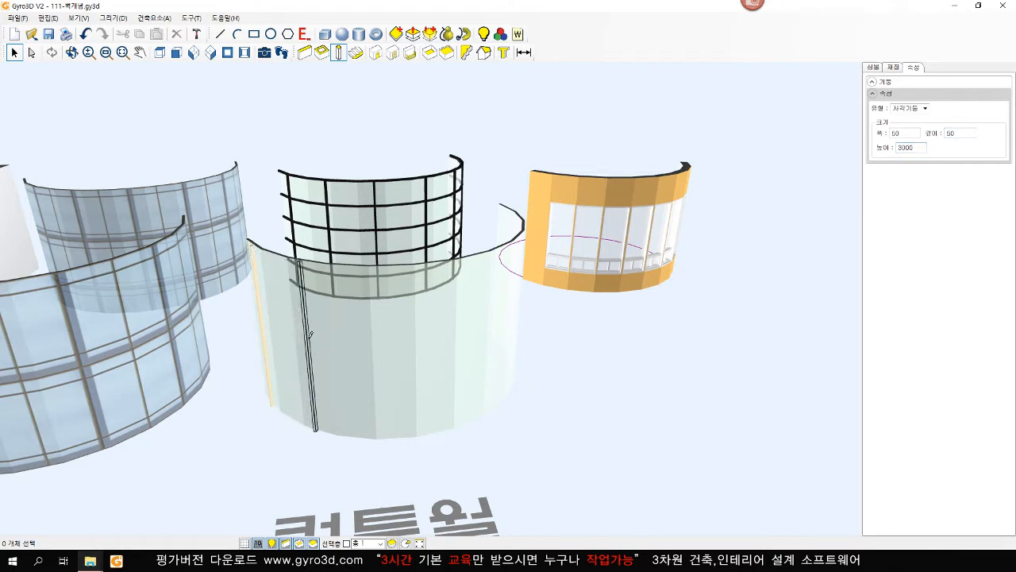
click(310, 337)
click(375, 349)
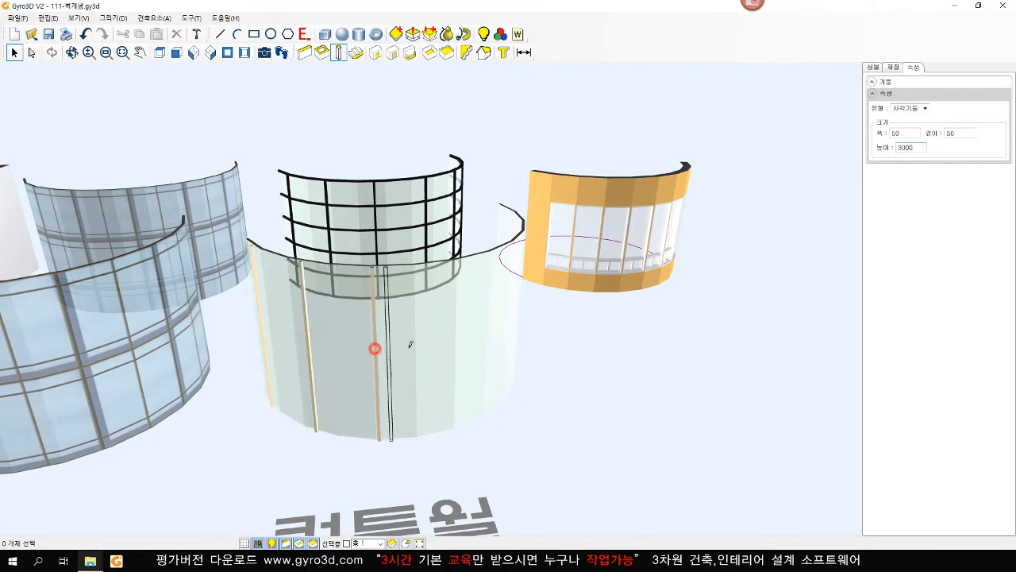
click(449, 346)
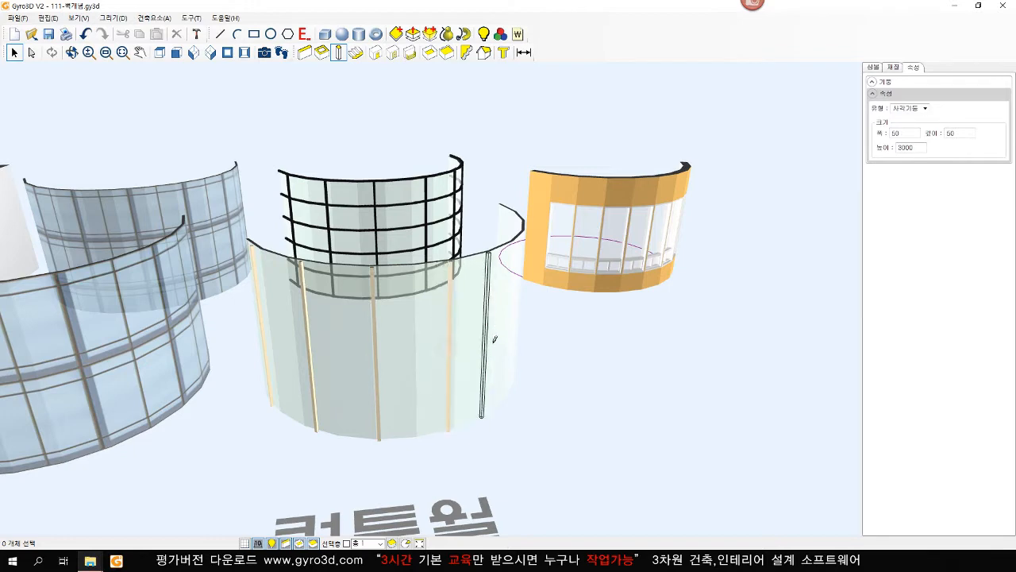
click(498, 339)
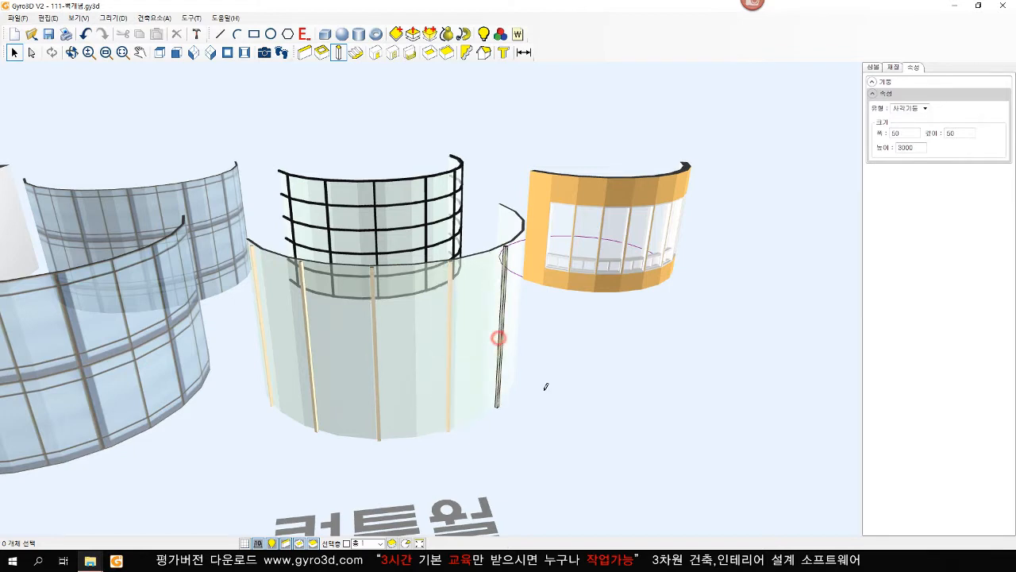
right_click(546, 388)
- Add a black 0C-099L Lower molding, 50 wide and 50 thick, around the base of the pale green curved wall
scroll(518, 407, down, 1)
middle_drag(517, 408, 411, 381)
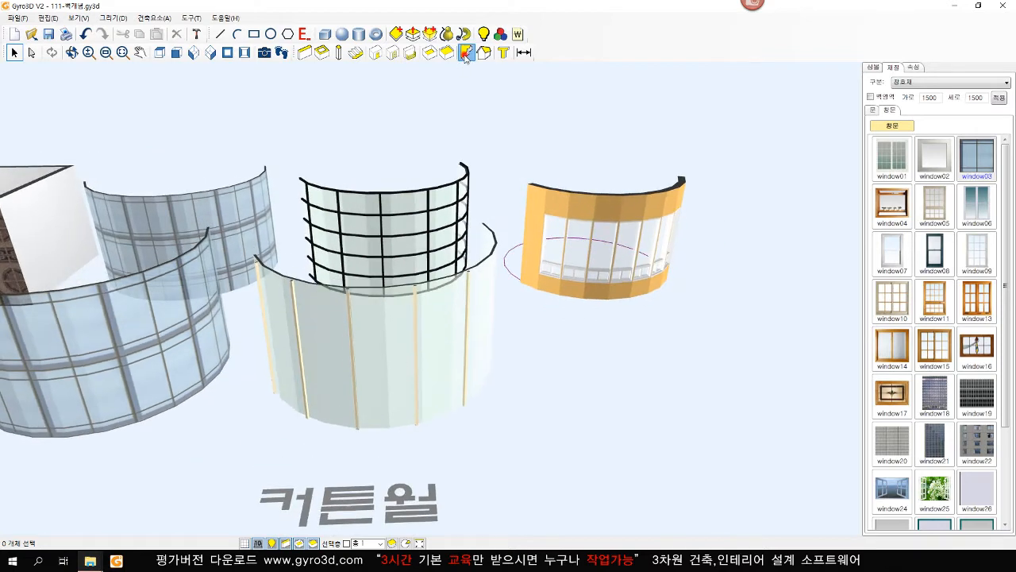
click(466, 53)
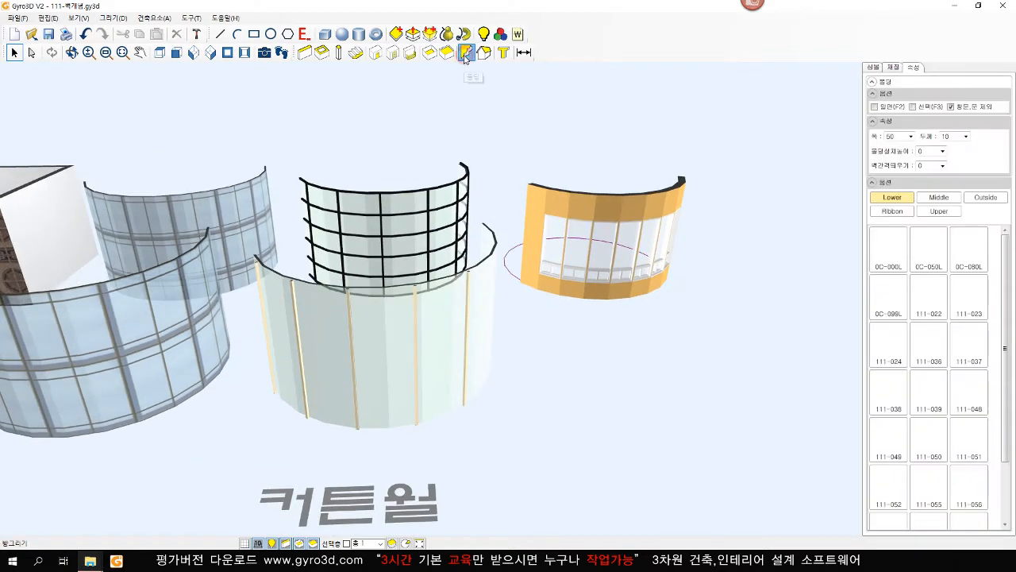
double_click(952, 136)
text(50)
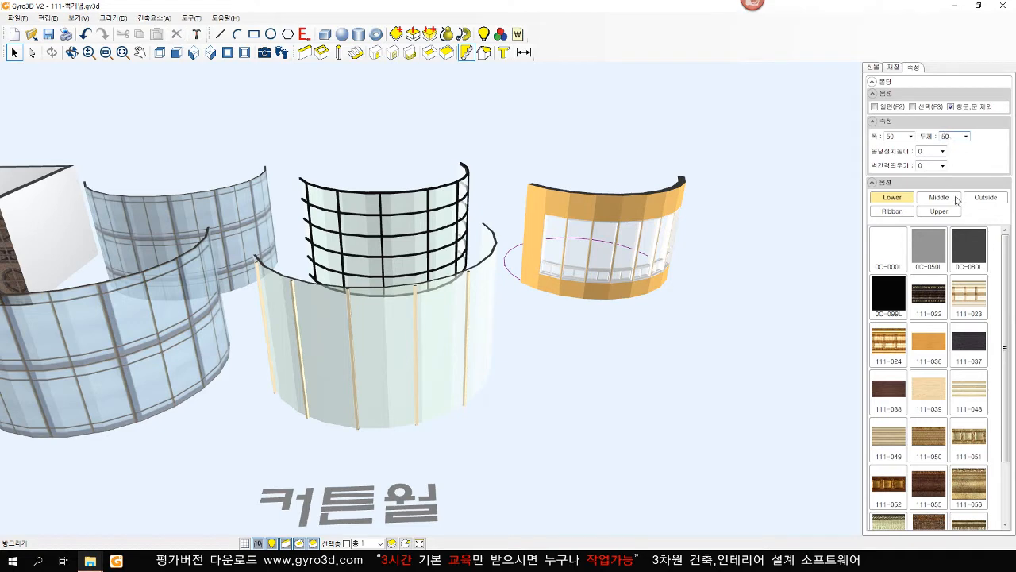
click(890, 289)
click(887, 108)
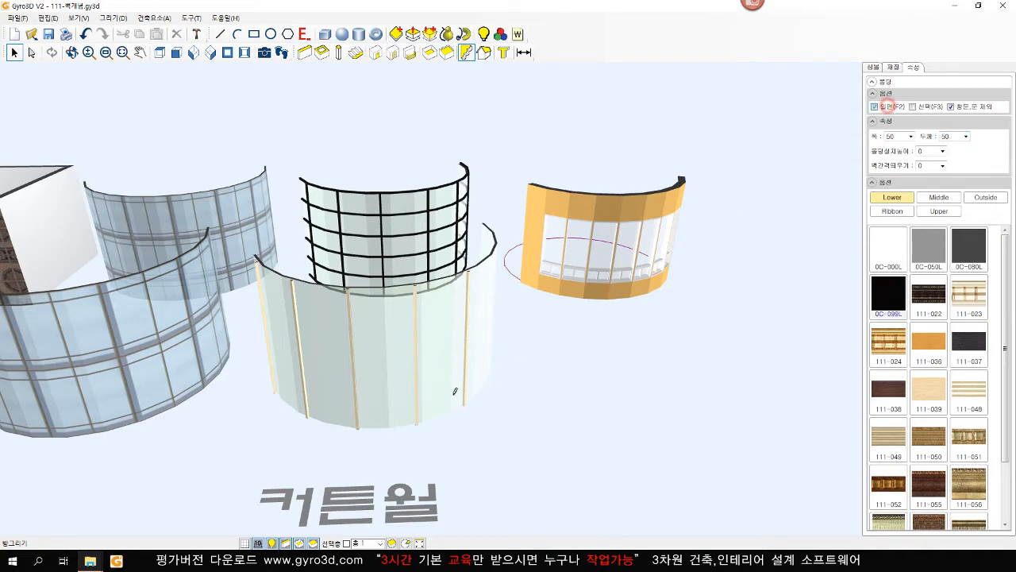
click(413, 403)
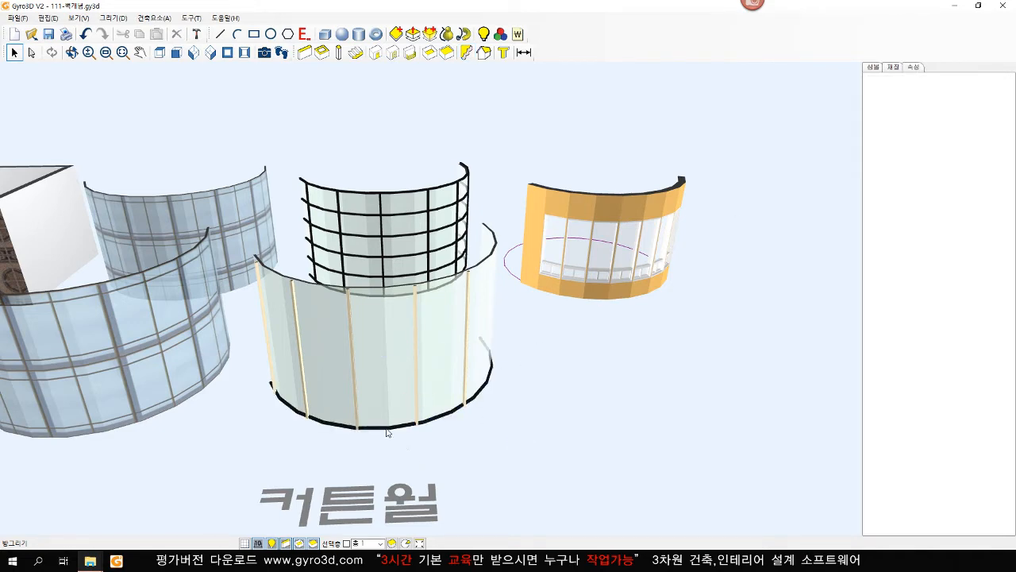
- Copy the black base molding upward three times at a spacing of 600 and clear the selection
click(386, 429)
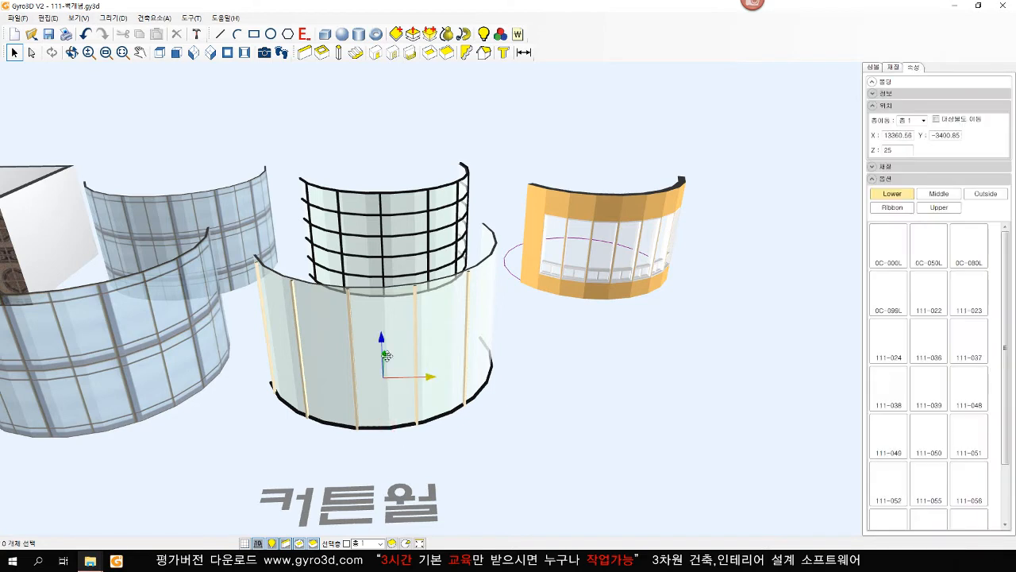
ctrl+drag(381, 301, 378, 297)
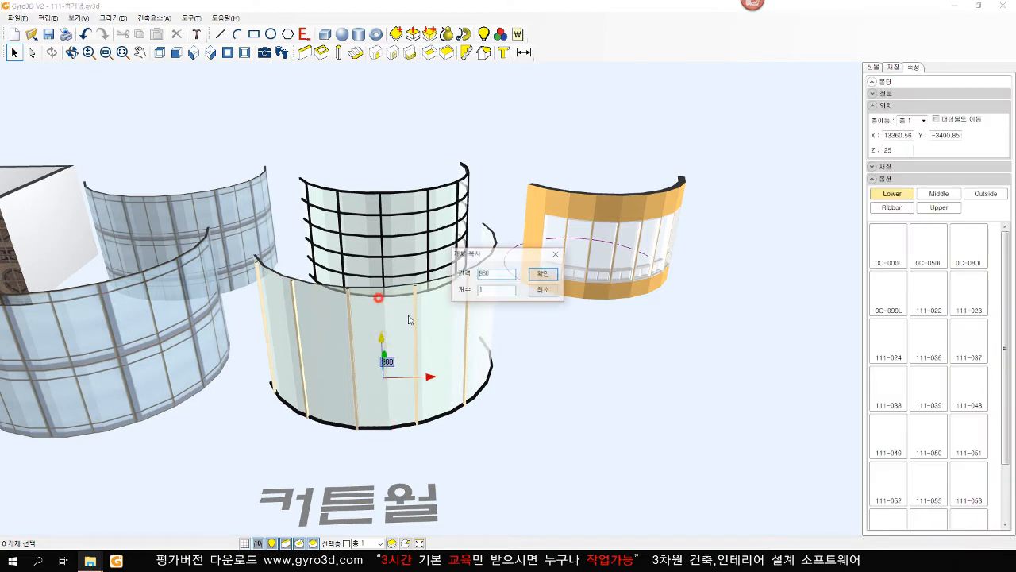
double_click(508, 274)
text(600)
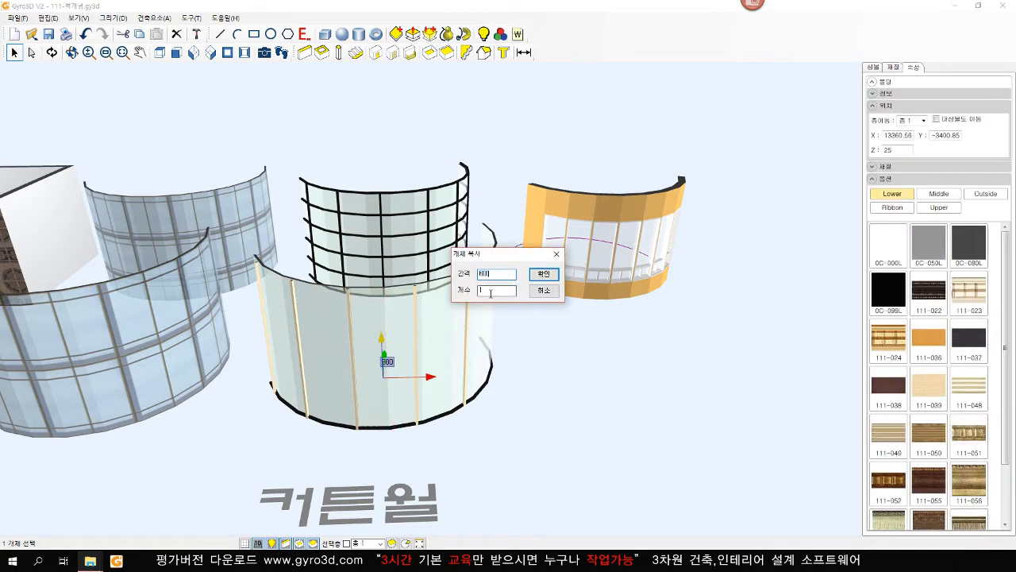
double_click(485, 291)
text(3)
click(544, 274)
click(538, 426)
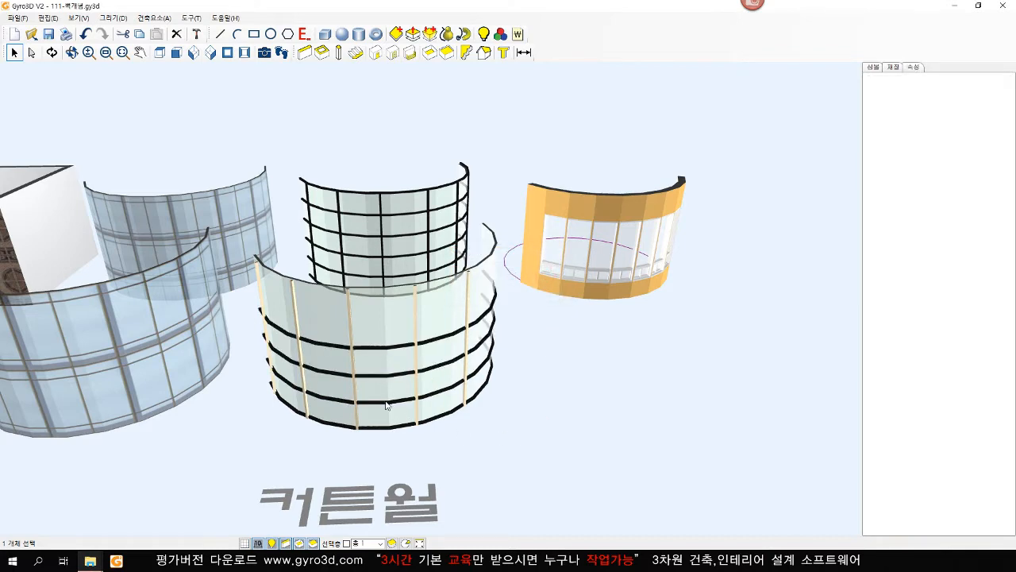
scroll(401, 331, up, 1)
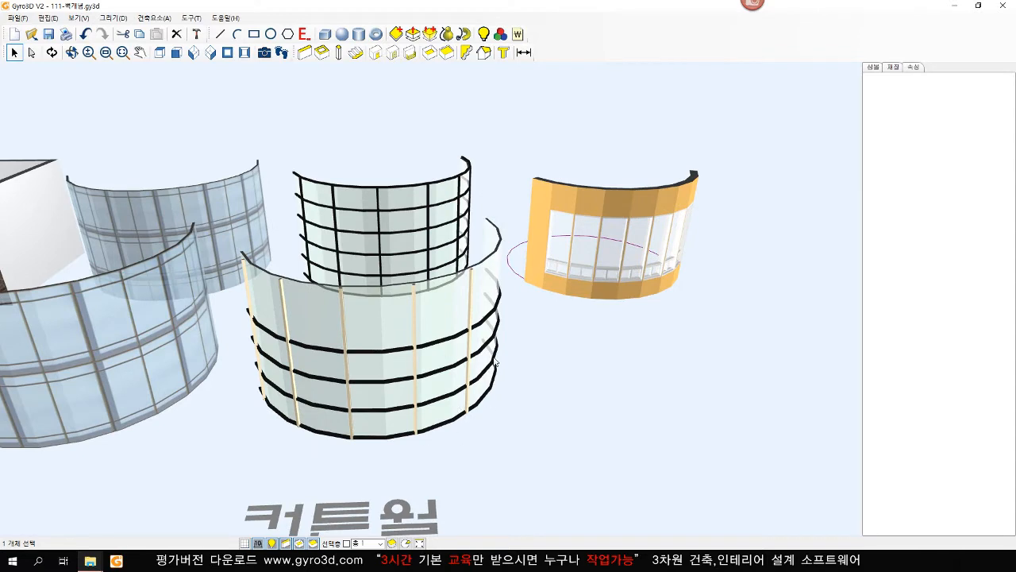
click(500, 311)
- Switch to the top view and draw an 18-sided polygon below the orange window wall's circle
middle_drag(670, 371, 448, 355)
scroll(539, 392, up, 2)
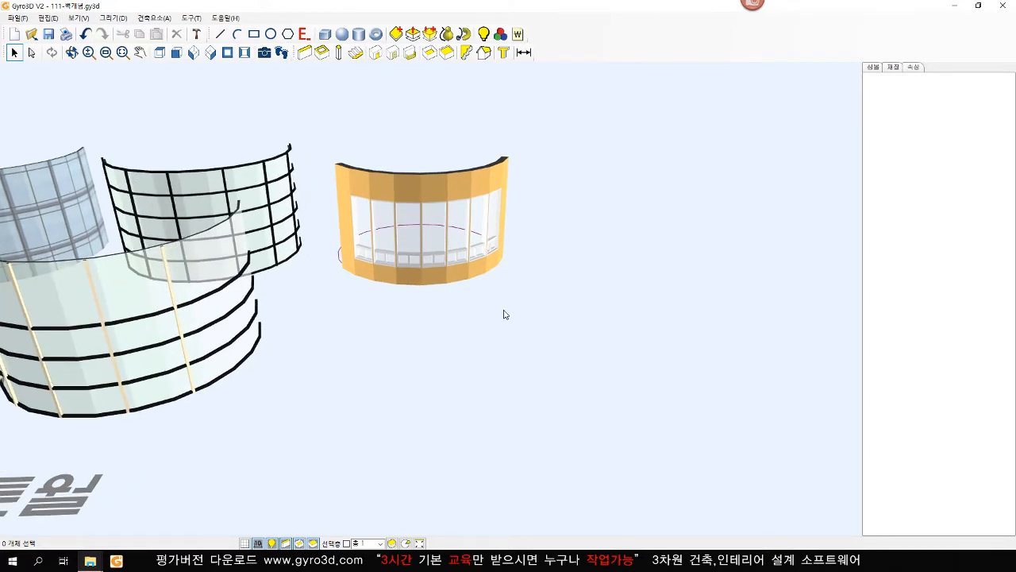
click(160, 54)
click(288, 35)
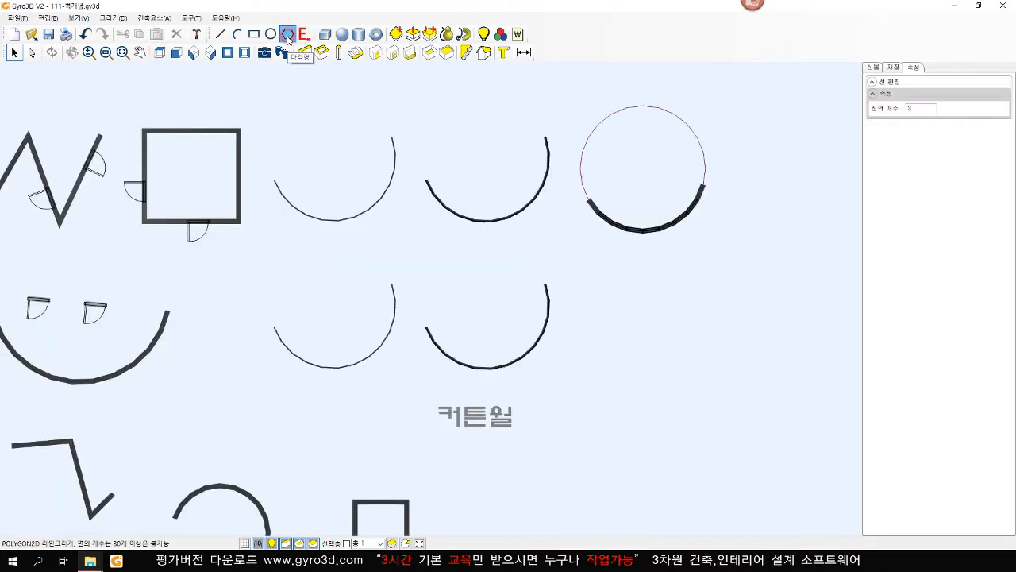
double_click(930, 110)
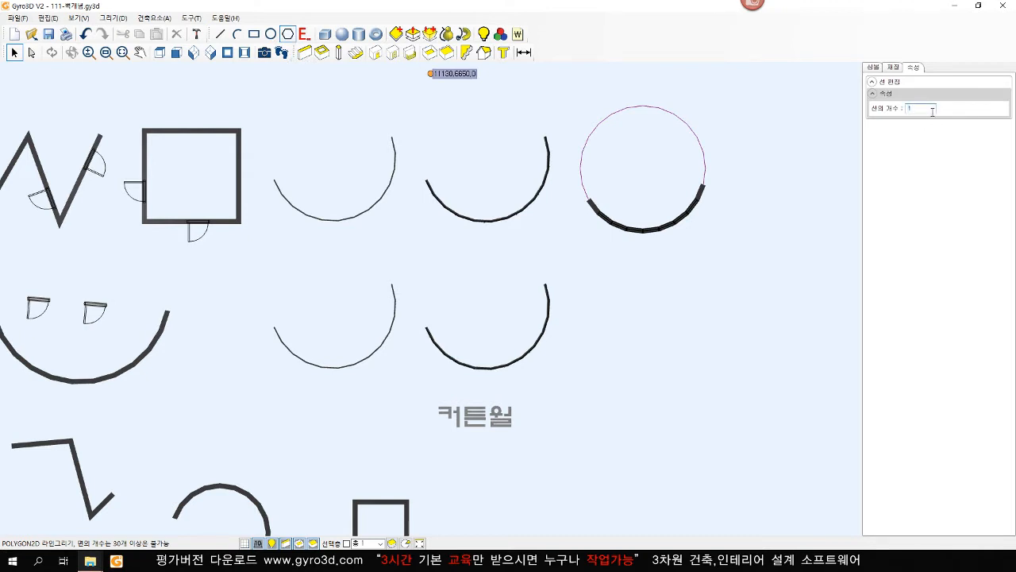
text(18)
click(688, 349)
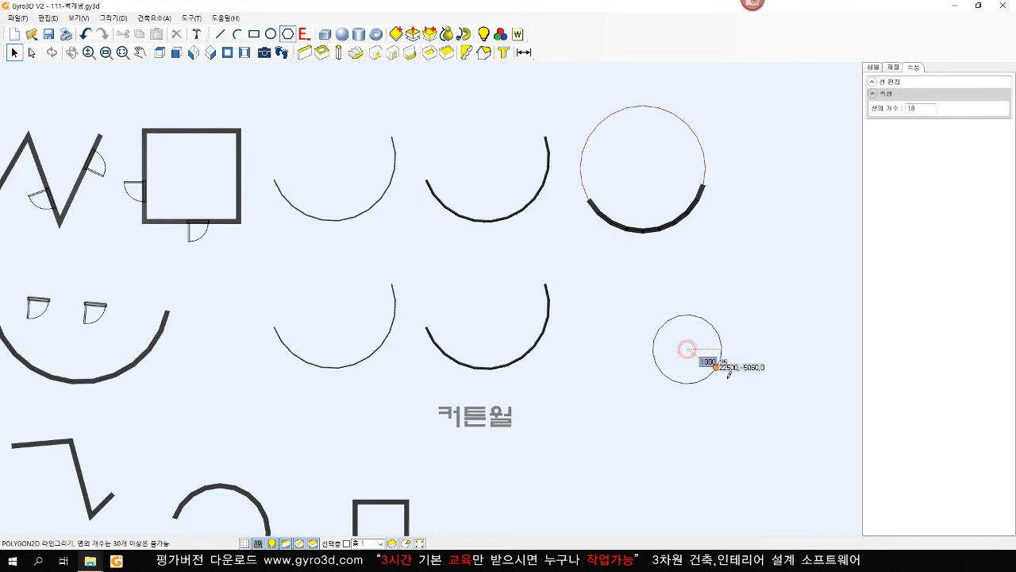
click(750, 392)
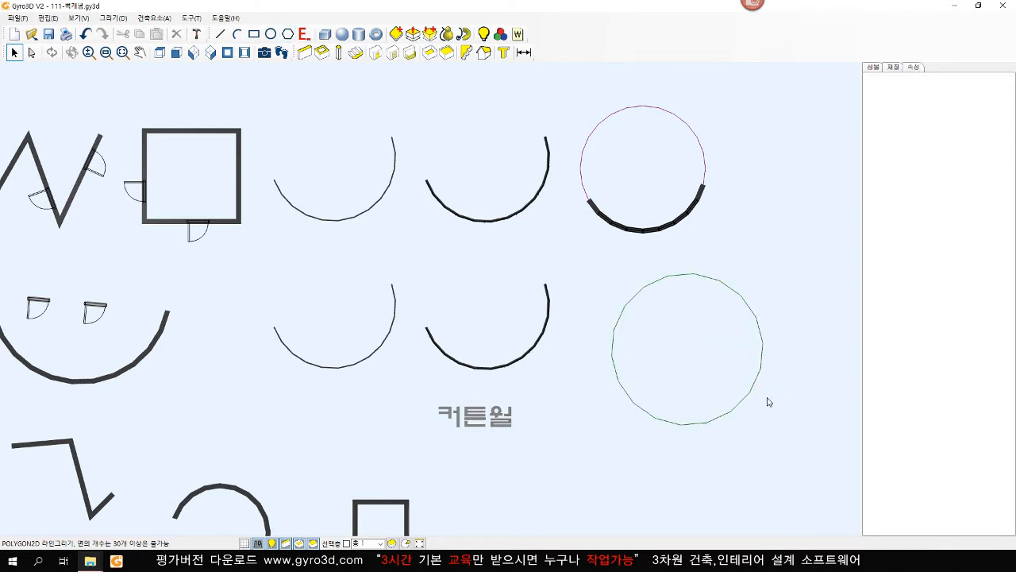
- Draw connected straight walls, 200 thick and 2000 high, from vertex to vertex along the lower half of the 18-sided polygon
middle_drag(619, 343, 462, 301)
scroll(520, 313, up, 1)
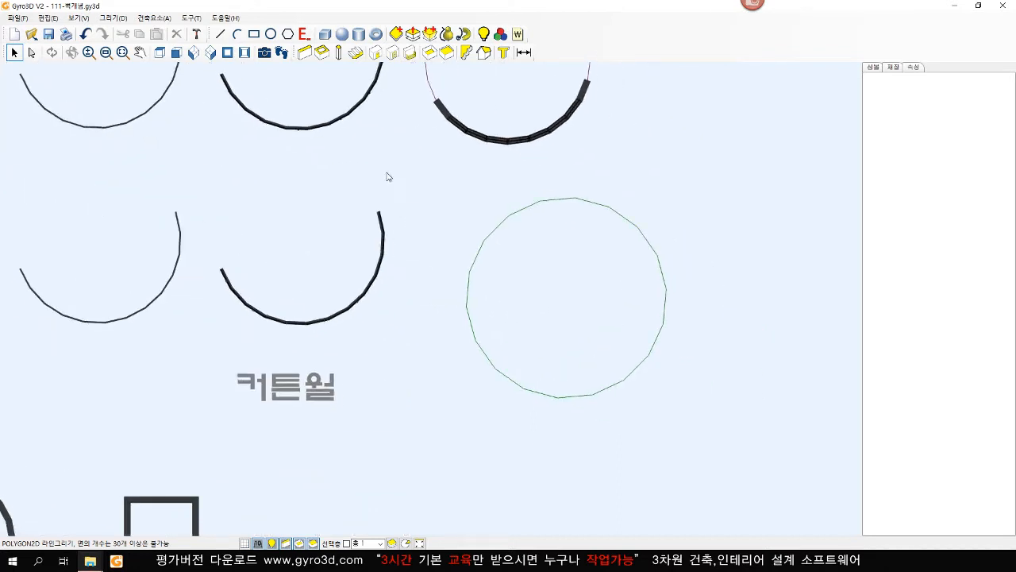
click(304, 53)
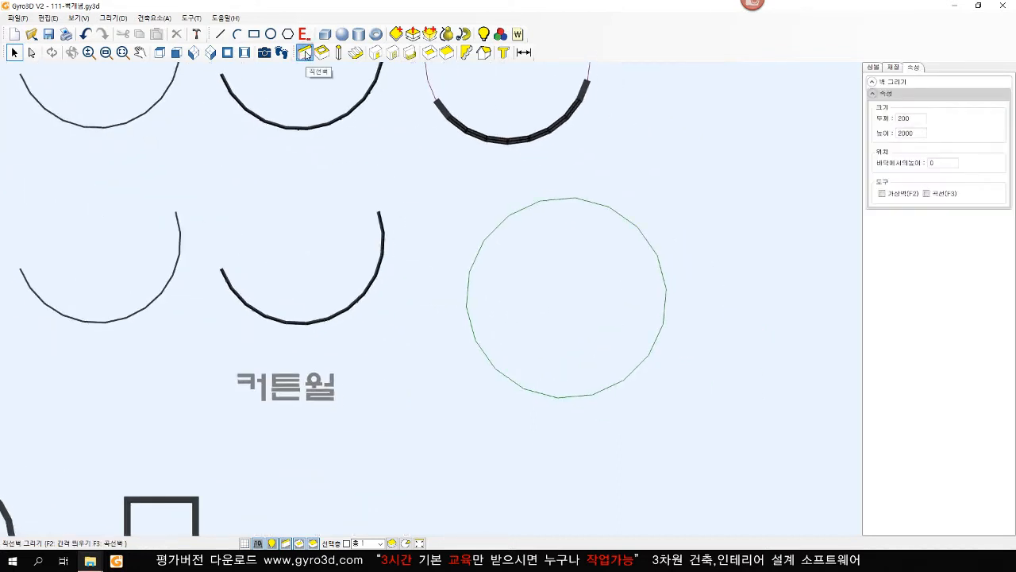
click(467, 305)
click(476, 340)
click(495, 368)
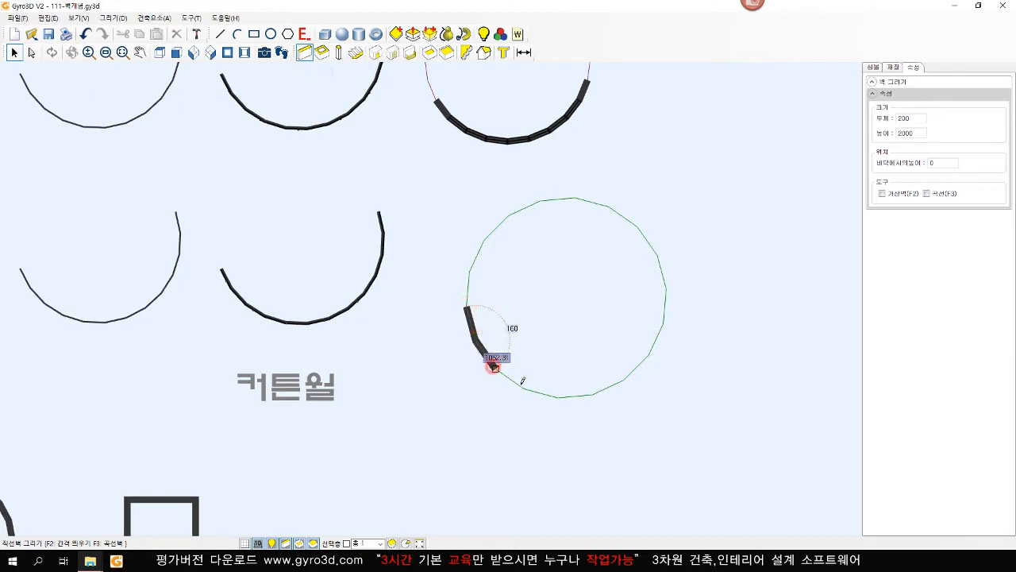
click(524, 387)
click(556, 396)
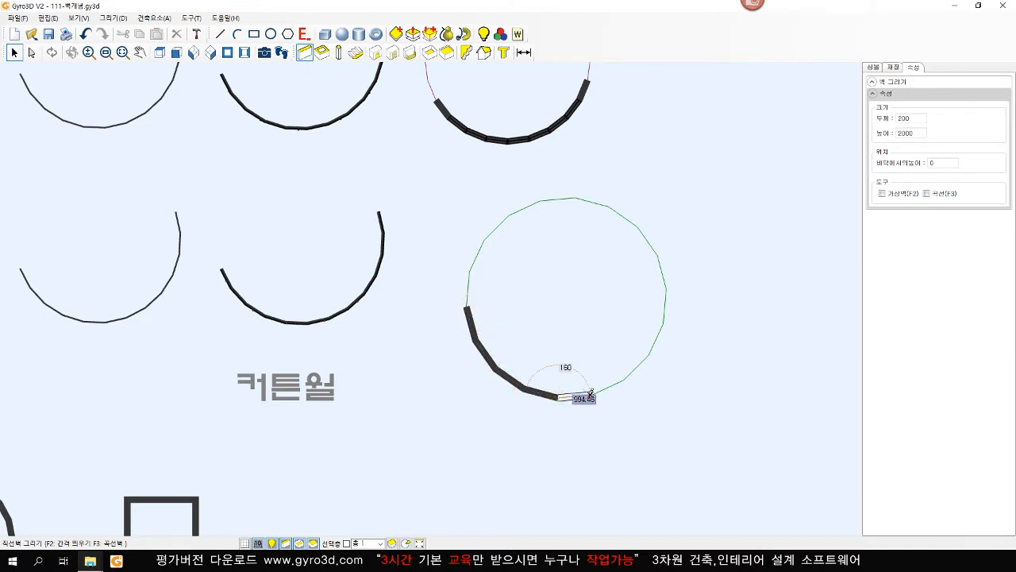
click(591, 393)
click(624, 380)
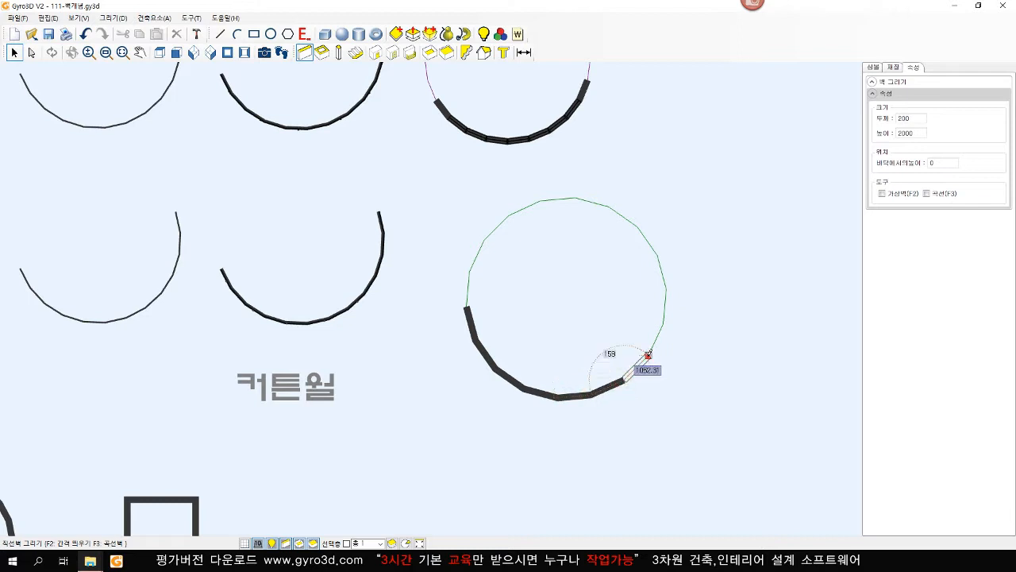
click(651, 353)
click(665, 287)
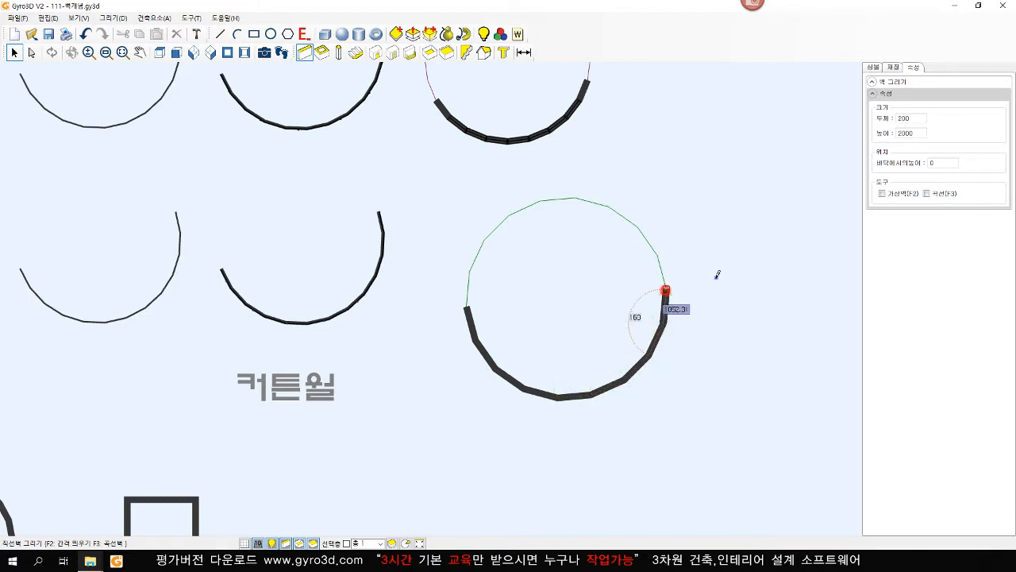
right_click(719, 274)
- Switch to the 3D view and examine the new faceted white wall from the front
click(209, 53)
middle_drag(584, 375, 536, 307)
scroll(574, 399, up, 1)
scroll(444, 344, up, 7)
scroll(370, 272, down, 3)
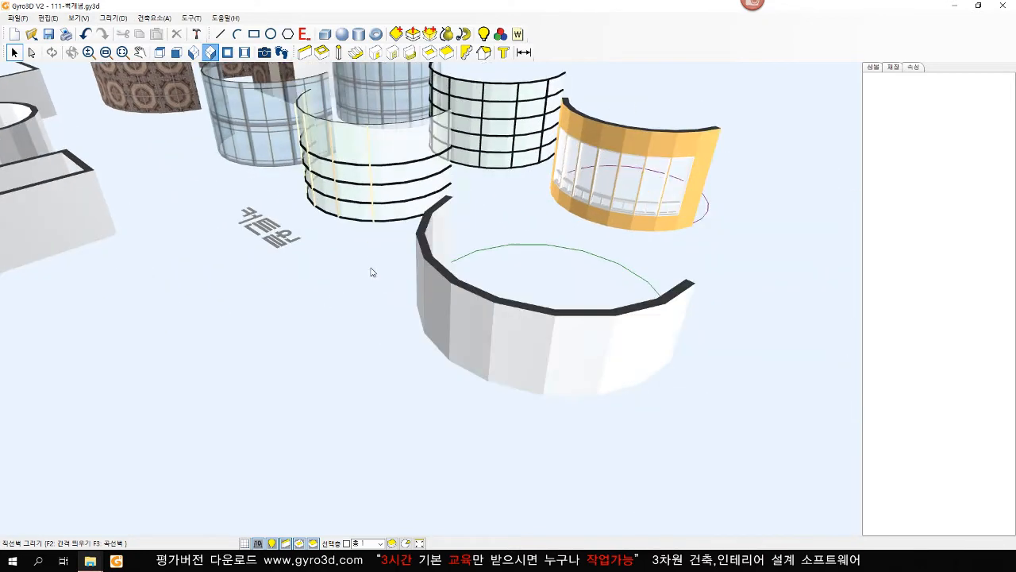
scroll(418, 304, up, 8)
scroll(419, 326, down, 6)
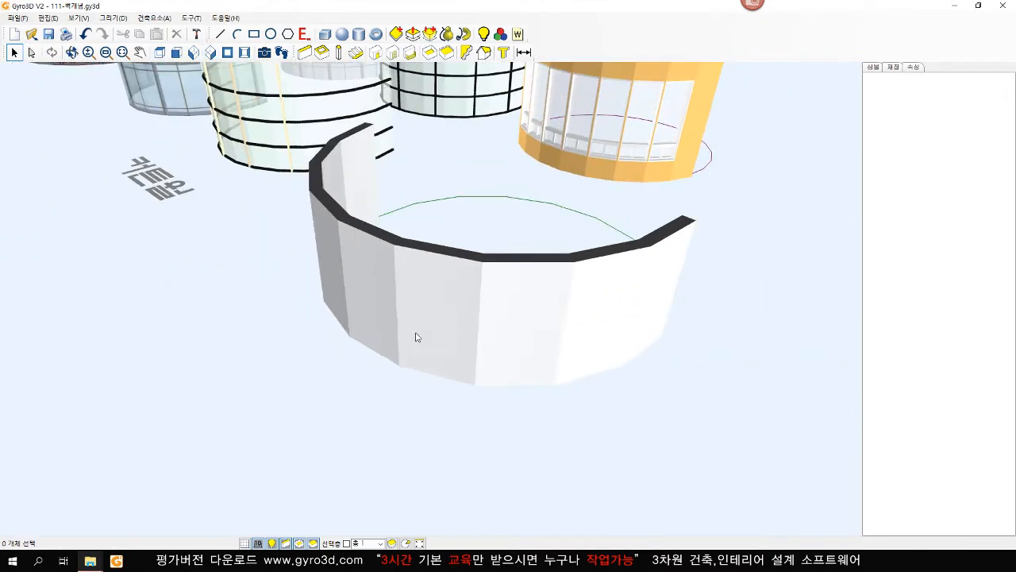
- Place five 900 × 2100 hinged doors (여닫이문), one on each of five adjacent segments of the faceted white wall
click(377, 53)
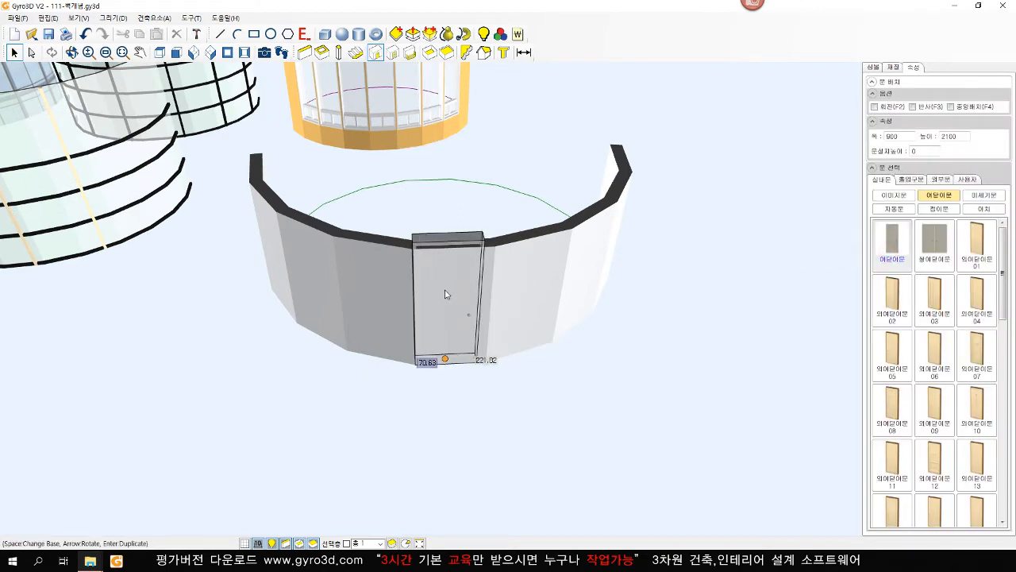
click(458, 289)
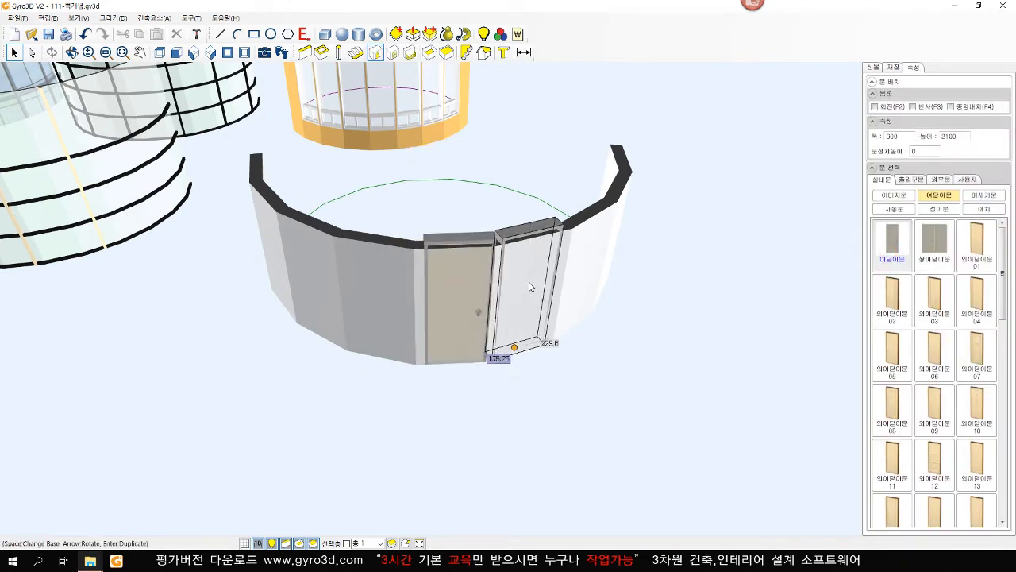
click(531, 286)
click(590, 252)
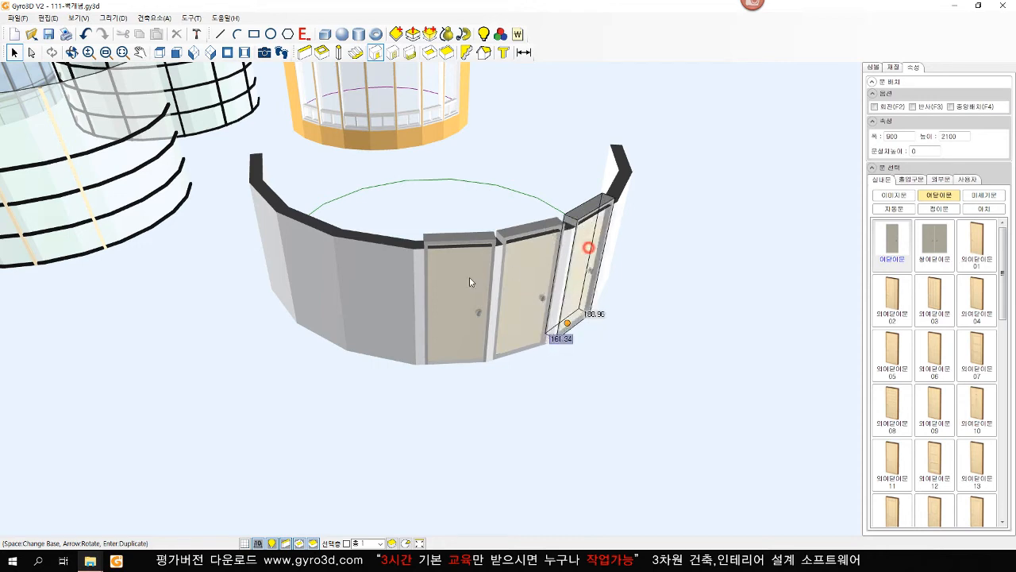
click(378, 279)
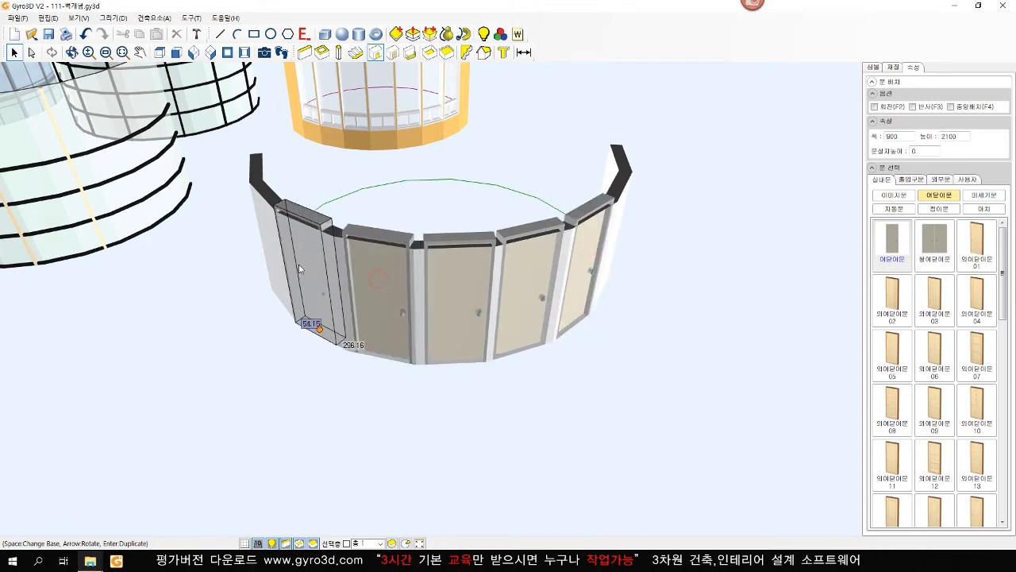
click(297, 263)
right_click(354, 318)
scroll(342, 315, down, 4)
middle_drag(342, 318, 493, 327)
scroll(491, 328, down, 3)
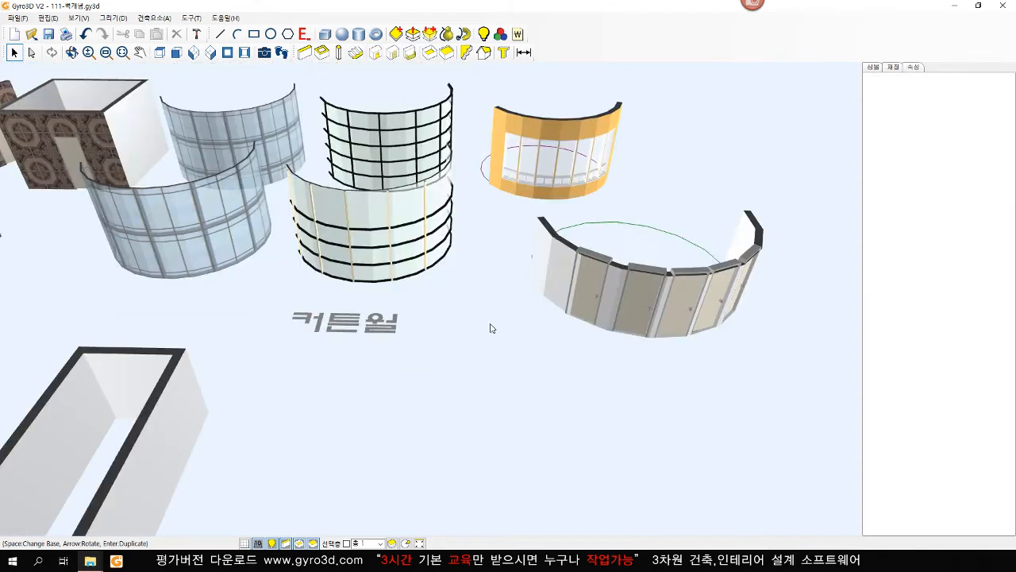
- Examine the sample straight, curved and curtain walls in the model from different angles and distances
right_drag(456, 333, 438, 333)
middle_drag(439, 333, 403, 375)
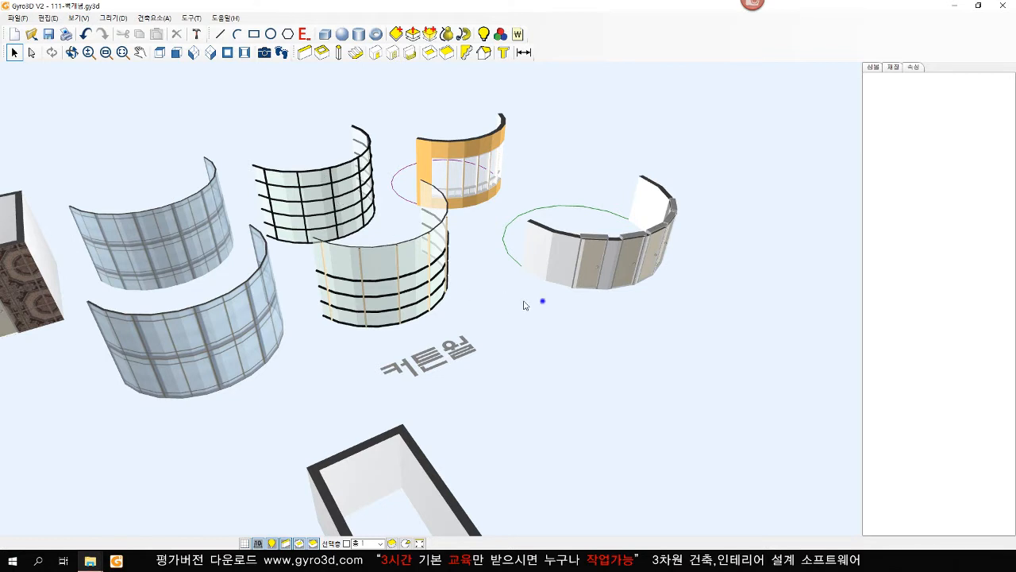
right_click(493, 308)
click(685, 357)
middle_drag(576, 332, 504, 330)
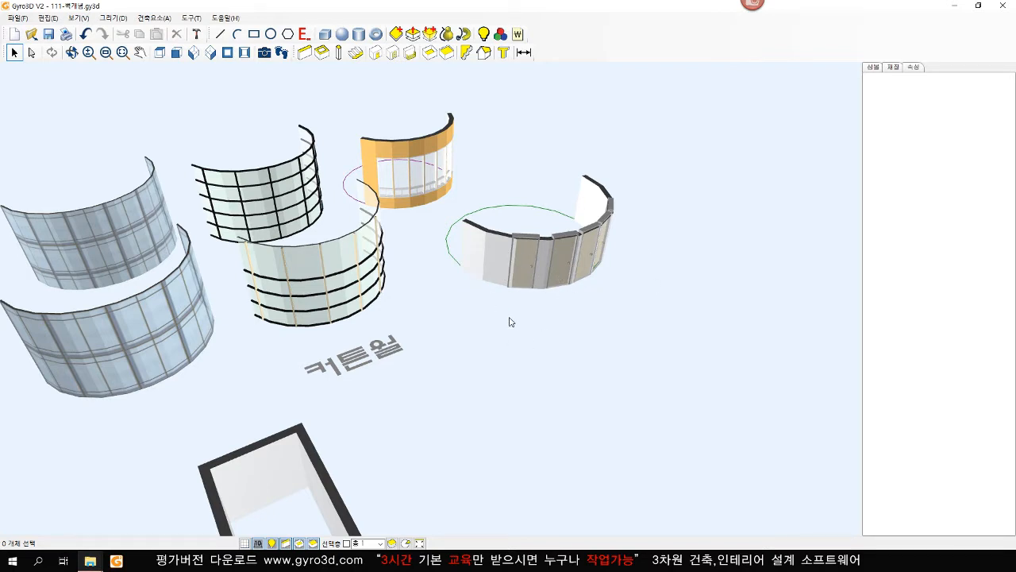
scroll(539, 300, down, 1)
scroll(538, 301, down, 3)
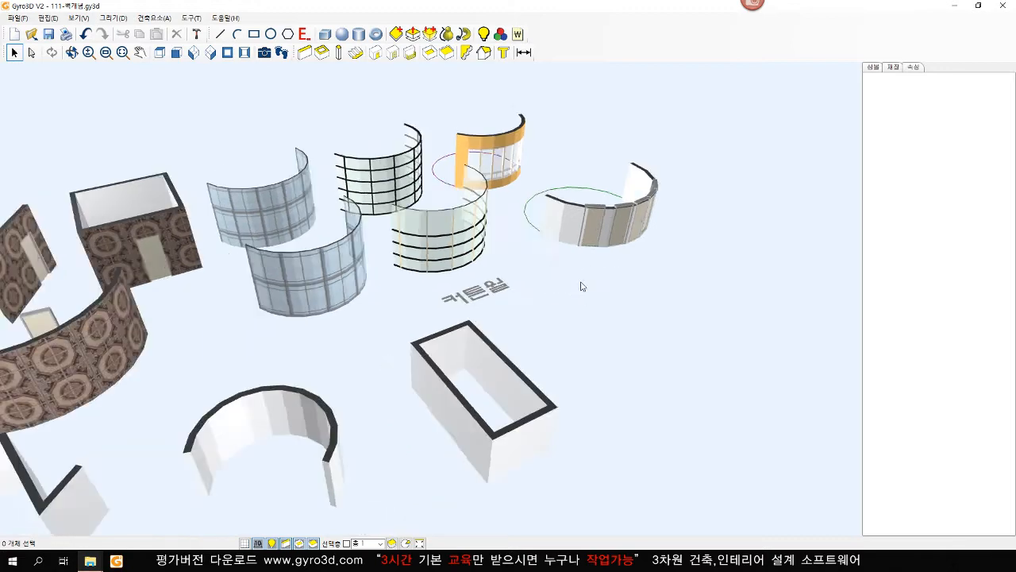
scroll(660, 272, down, 2)
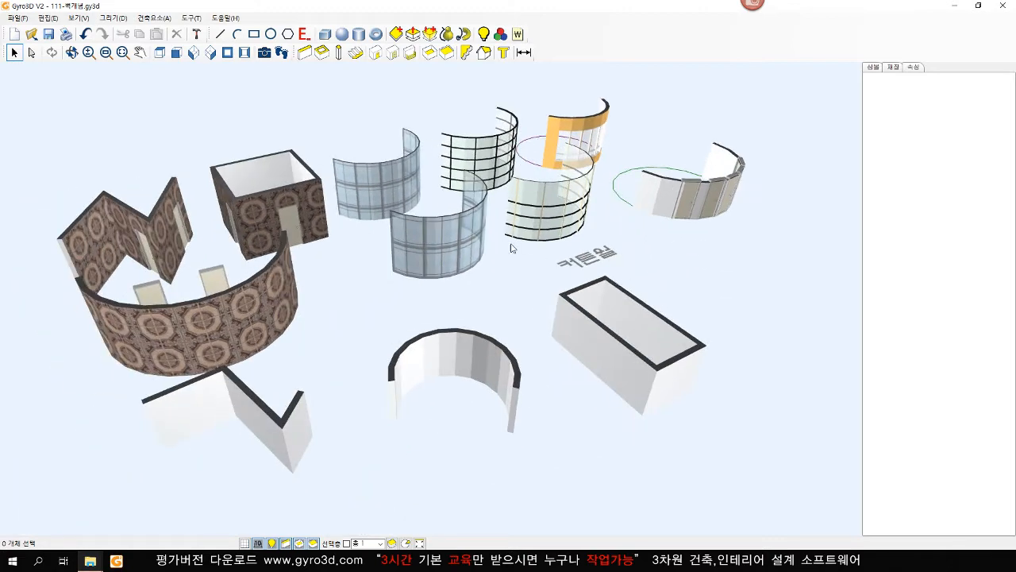
- Open the file 112-벽그리기 without saving the changes to the current model
click(31, 33)
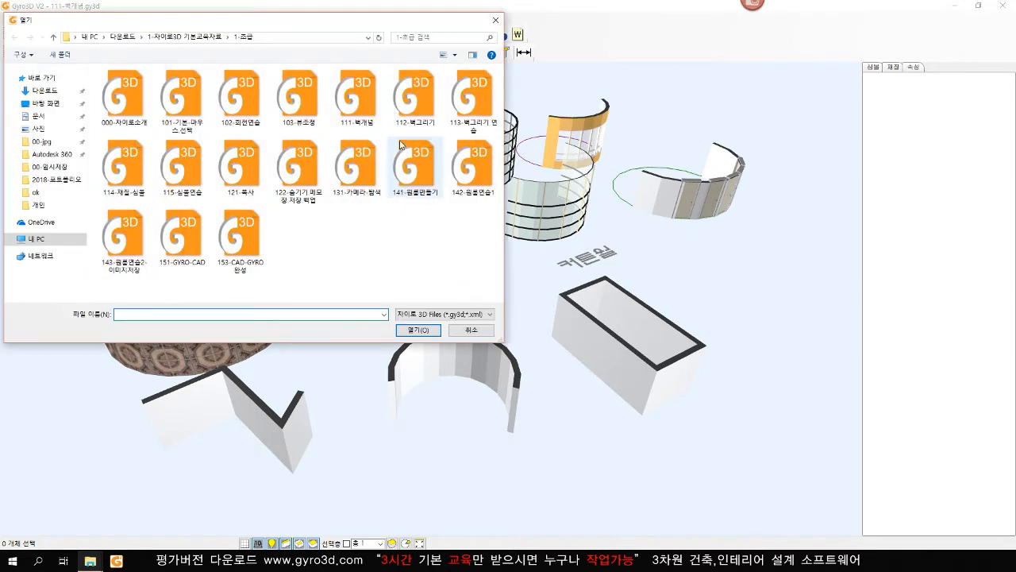
click(416, 94)
double_click(416, 93)
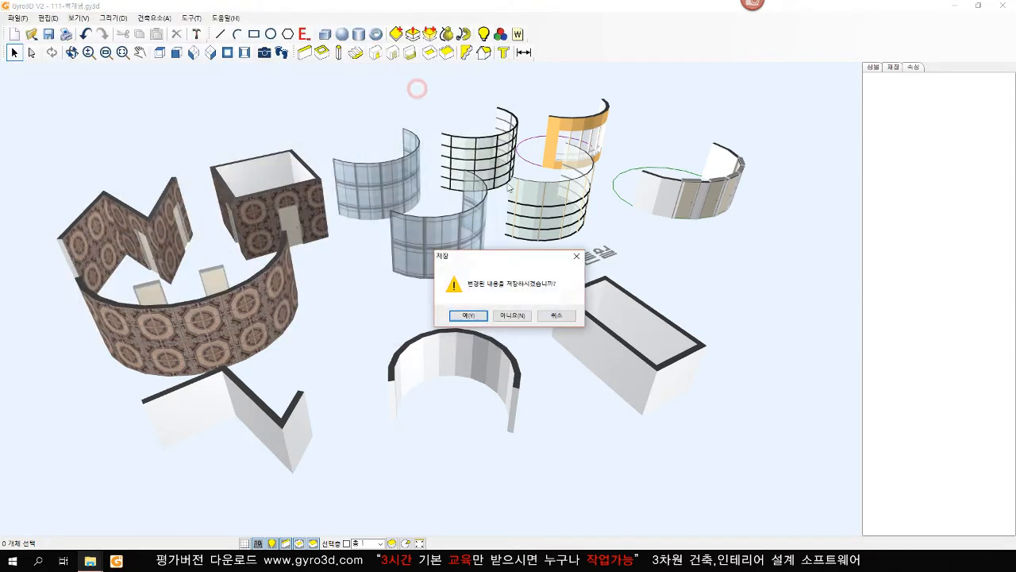
click(520, 316)
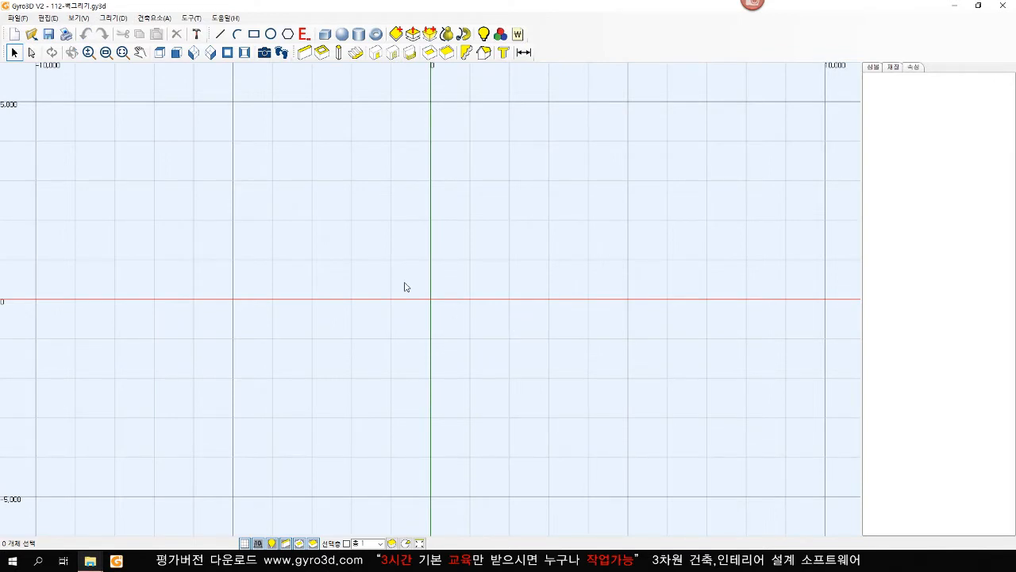
- Start the straight wall tool with thickness 300 and height 3000
click(304, 52)
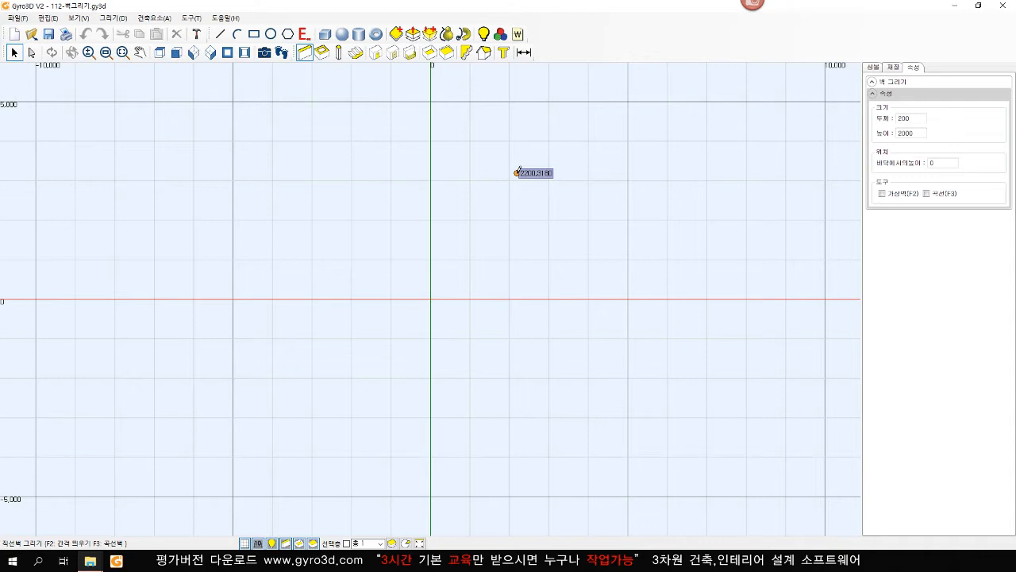
double_click(910, 119)
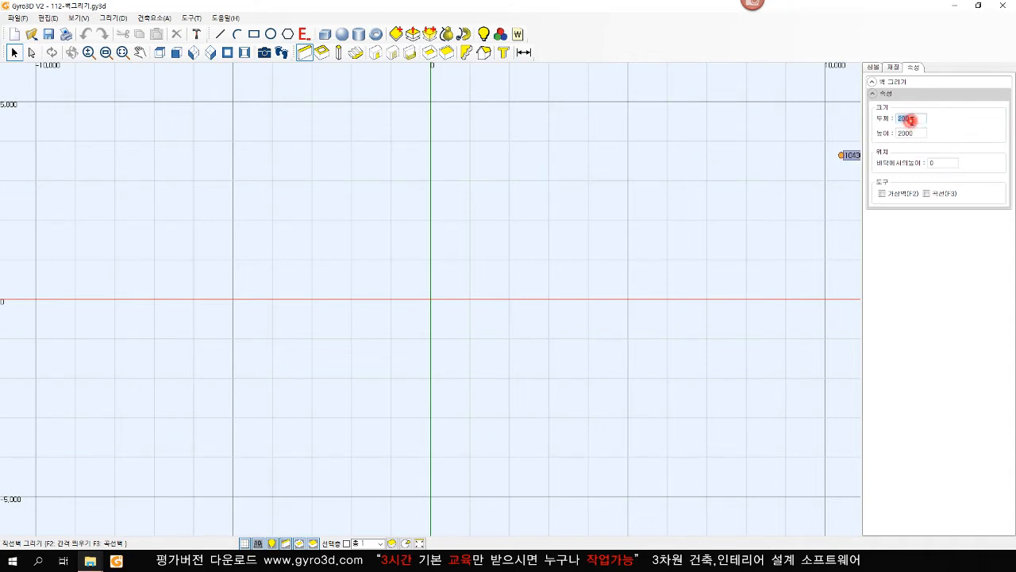
text(300)
double_click(908, 133)
text(3000)
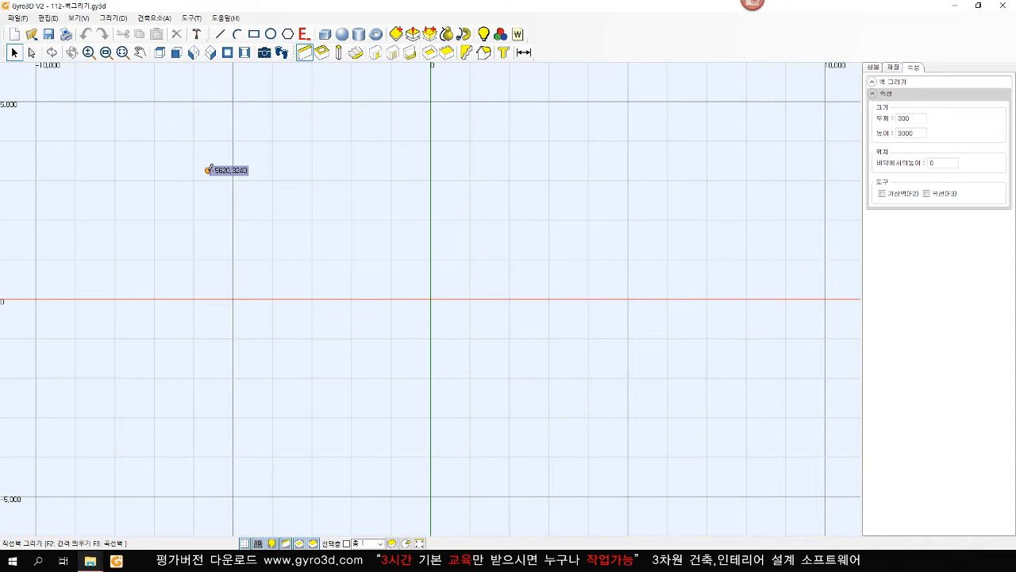
- Draw a 9000 horizontal wall above the red axis, followed by a 5000 wall straight down from its right end
click(210, 169)
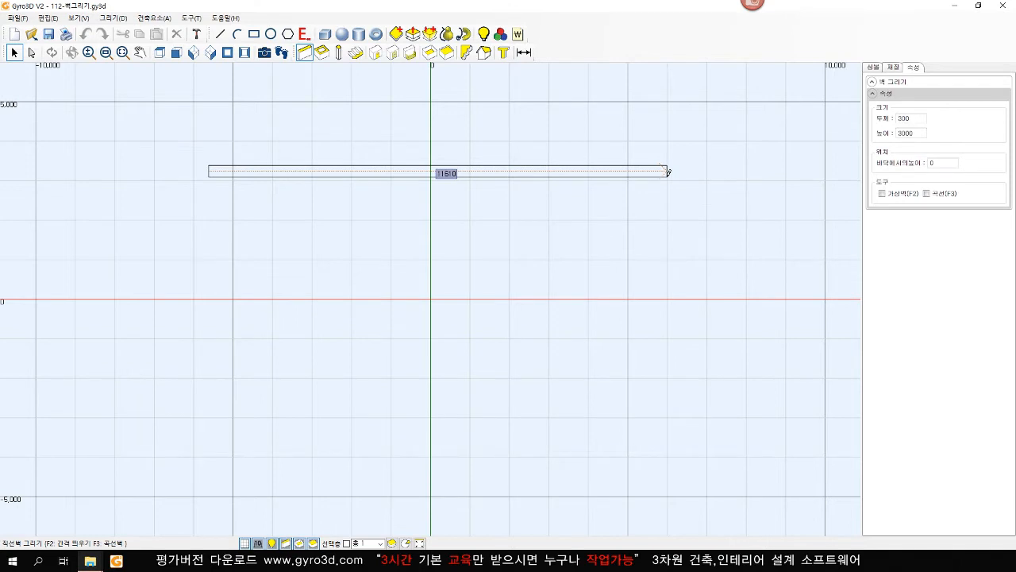
text(9000)
key(Return)
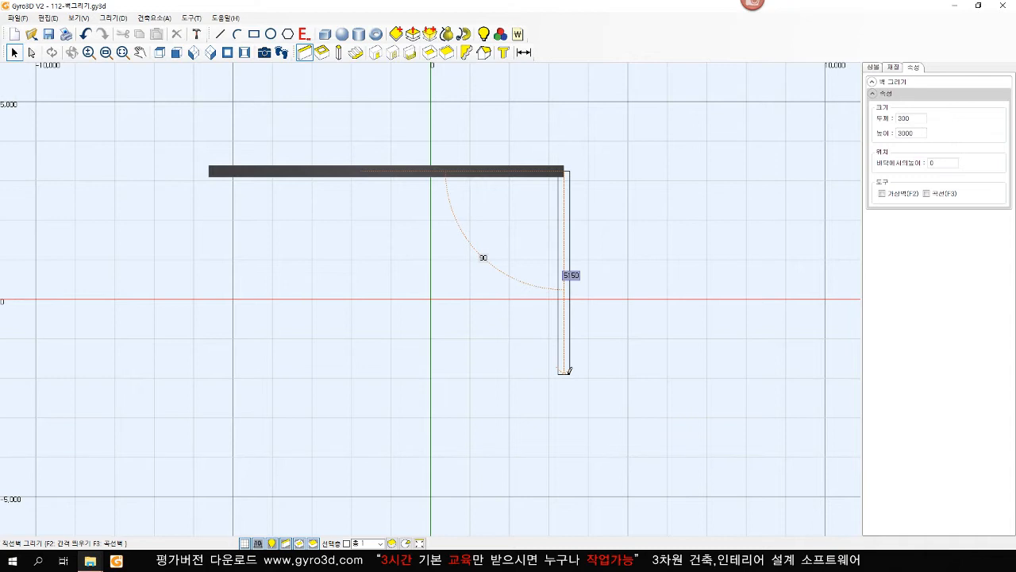
text(5000)
key(Return)
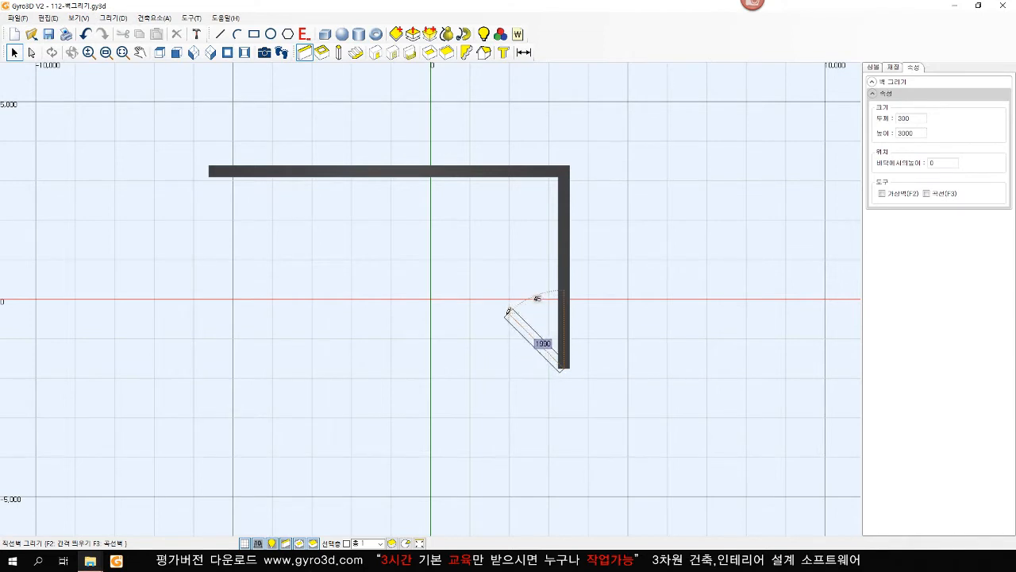
- Continue with a 2000 diagonal wall at 45 degrees and a horizontal wall ending in line with the first wall's start
text(2000)
key(Return)
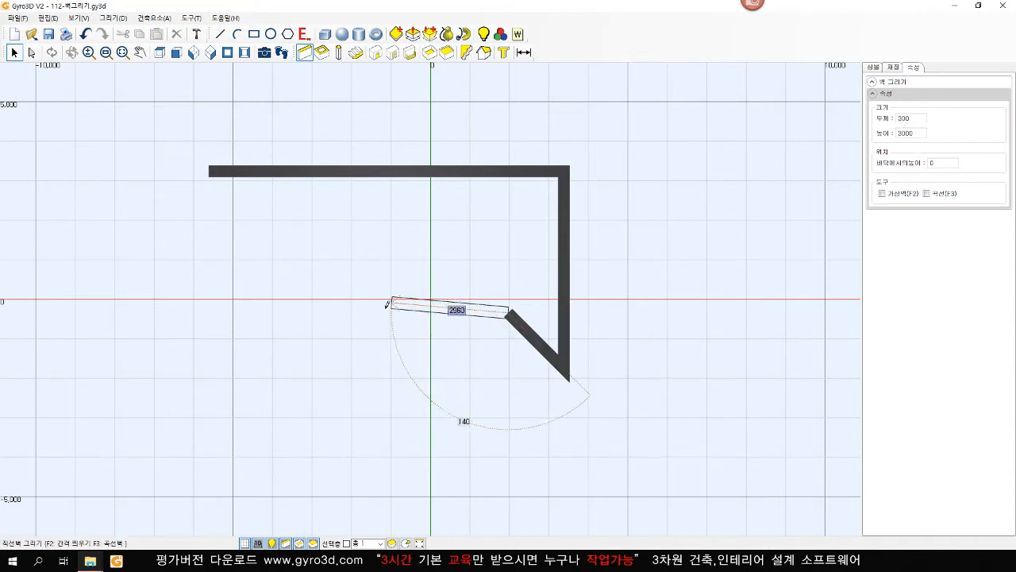
double_click(209, 302)
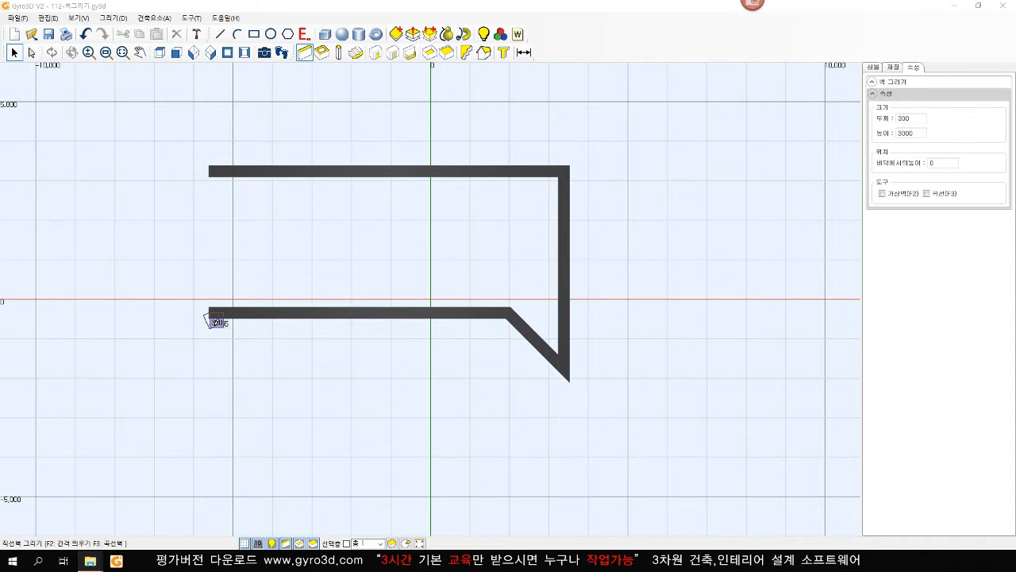
right_click(215, 325)
right_click(211, 325)
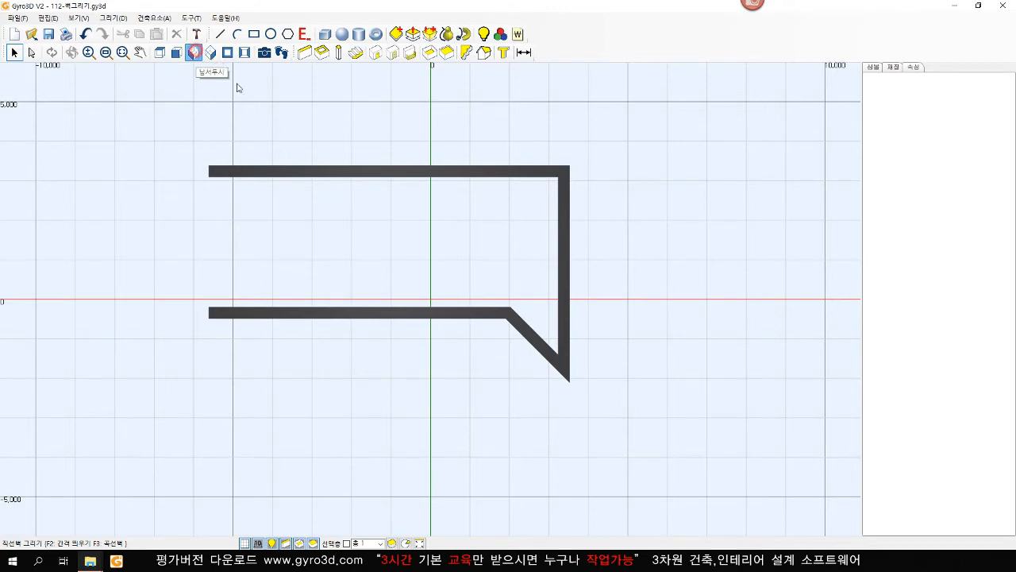
- Switch to the southwest perspective view and draw a wall closing the open end between the two long walls
click(194, 52)
middle_drag(395, 403, 390, 390)
right_drag(390, 390, 405, 389)
middle_drag(405, 390, 324, 354)
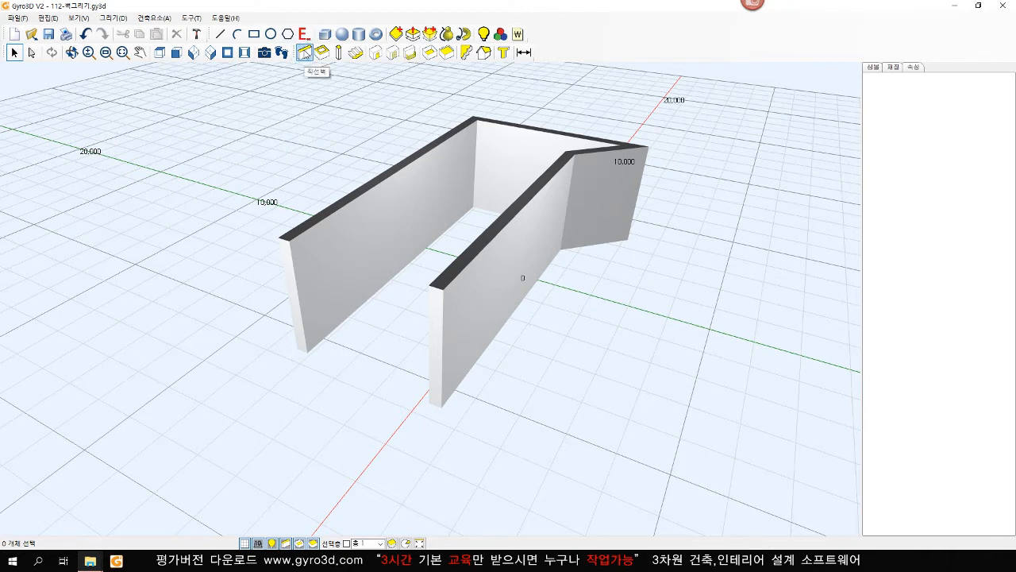
click(304, 53)
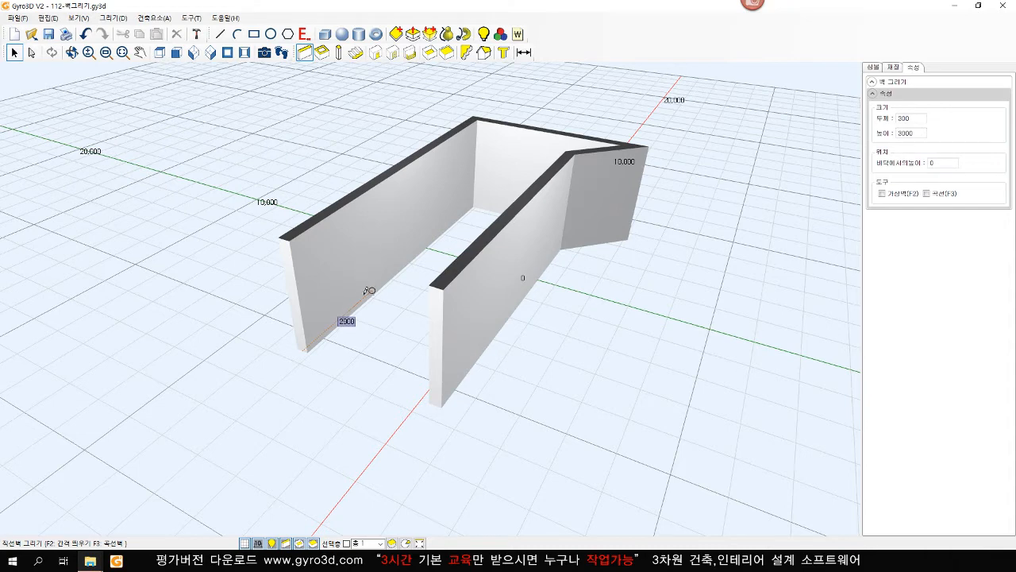
click(302, 349)
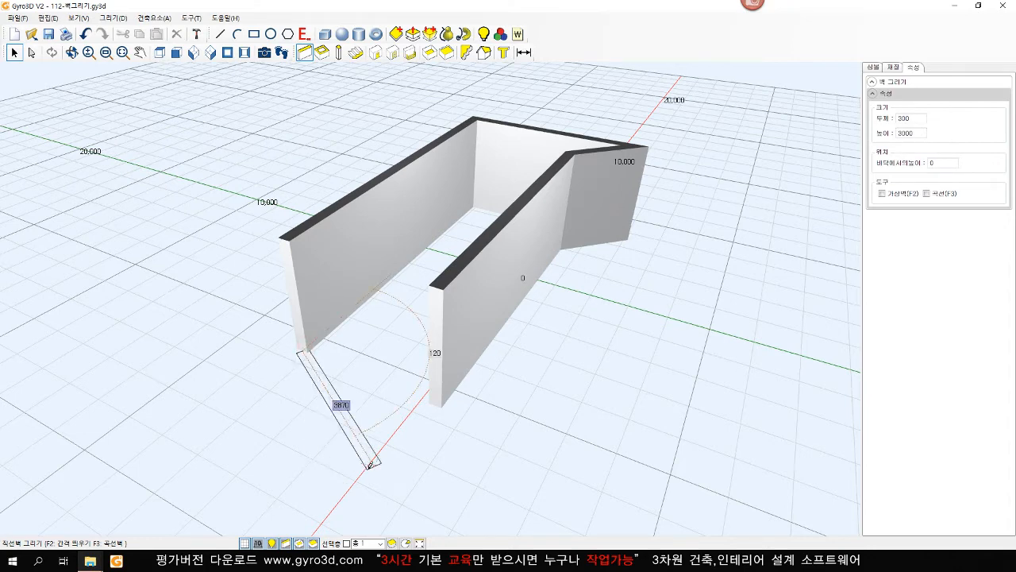
click(434, 405)
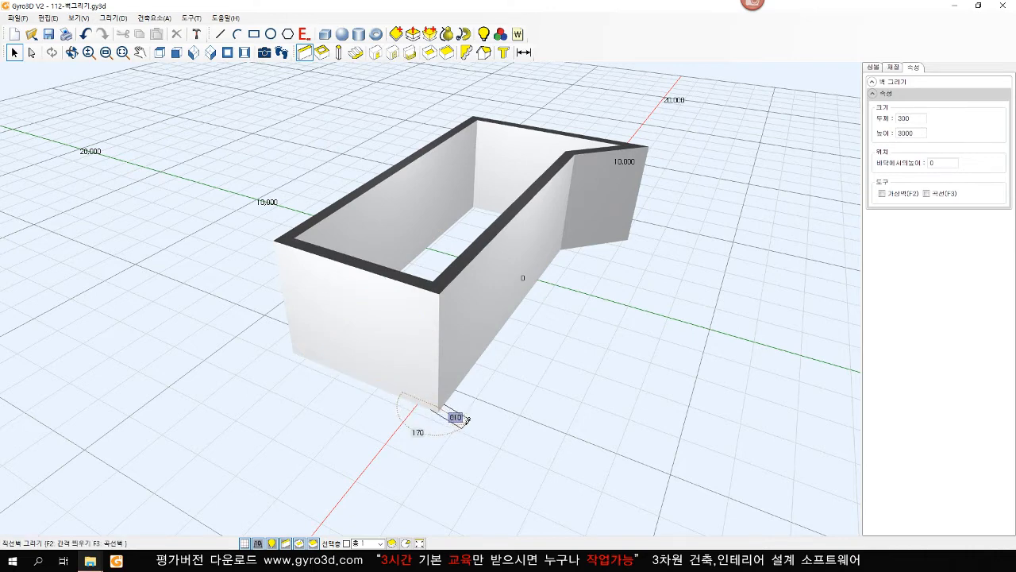
key(Escape)
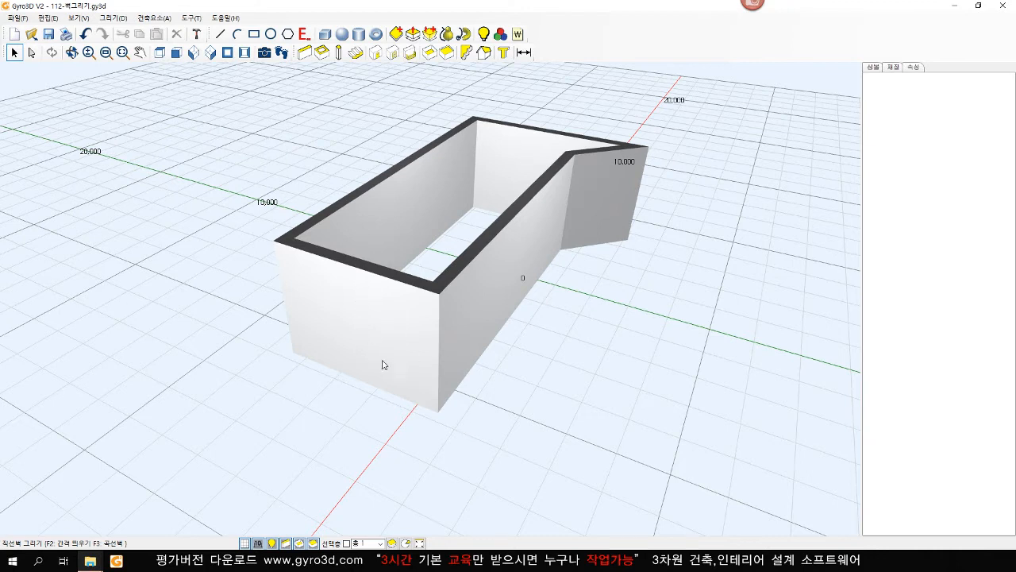
- Set the closing end wall's height to 1000 and its thickness to 500
click(366, 321)
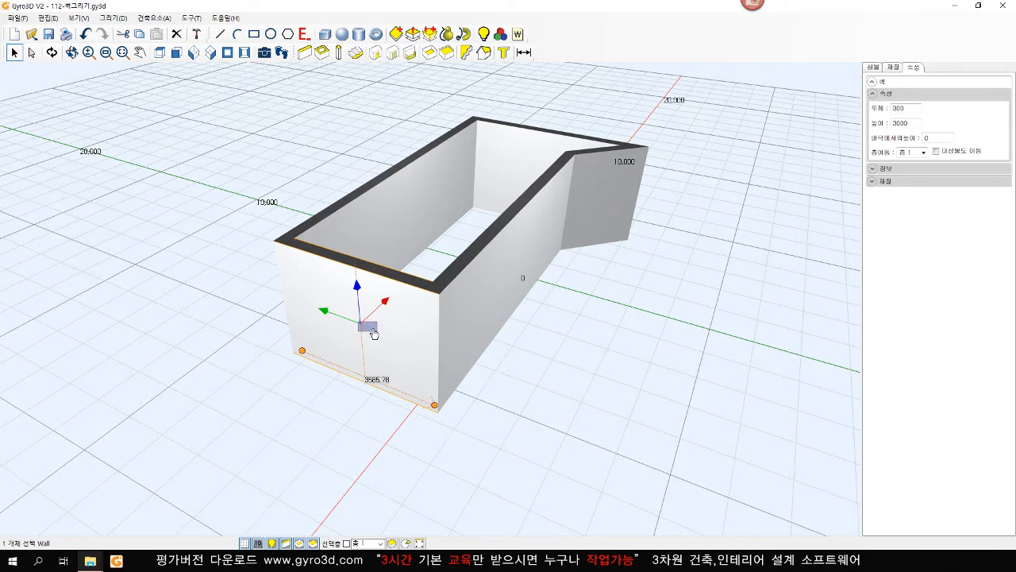
text(1000)
key(Return)
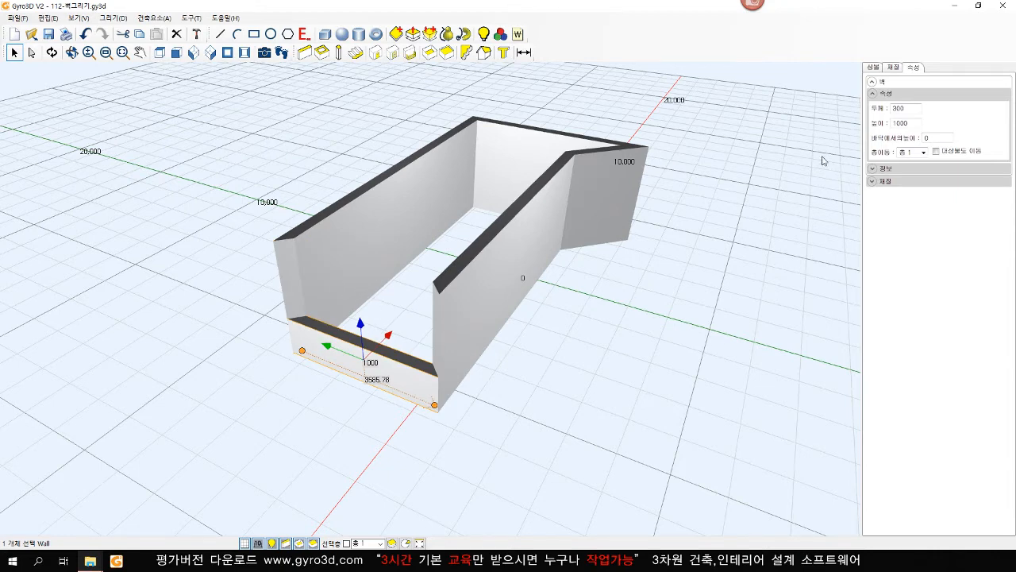
double_click(903, 108)
text(500)
key(Return)
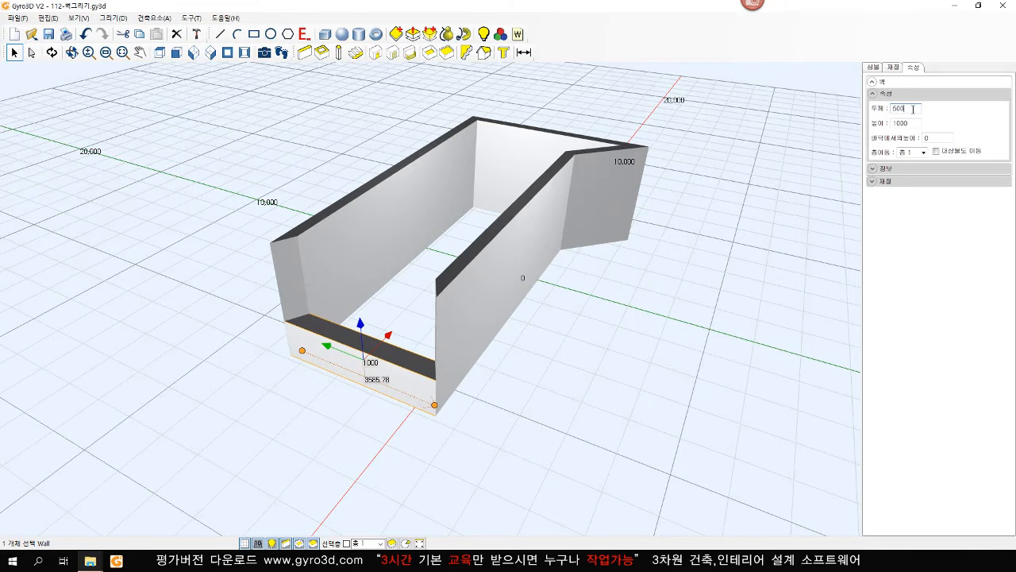
click(584, 405)
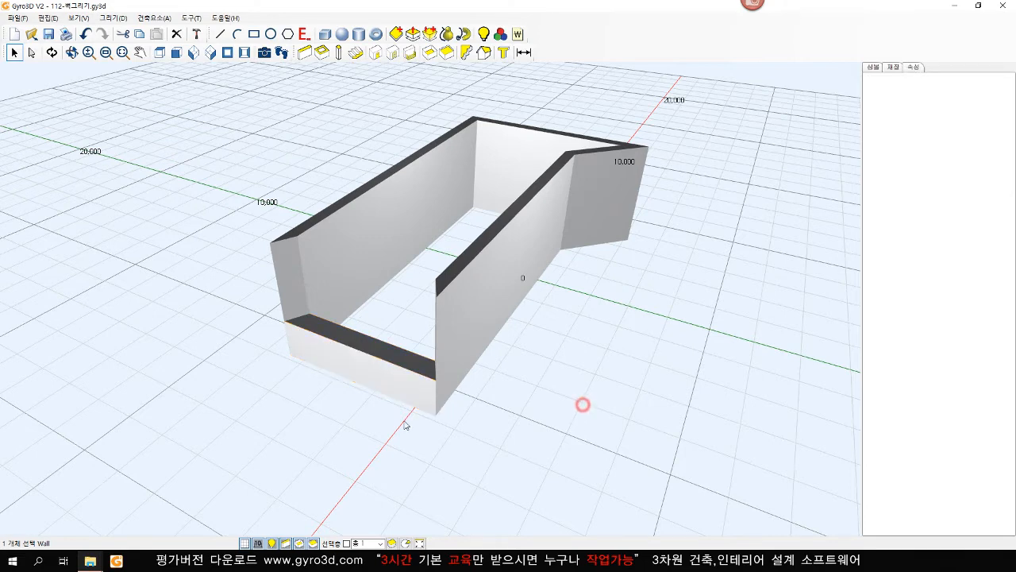
- Raise the closing end wall to a height of 2000 above the floor
click(373, 371)
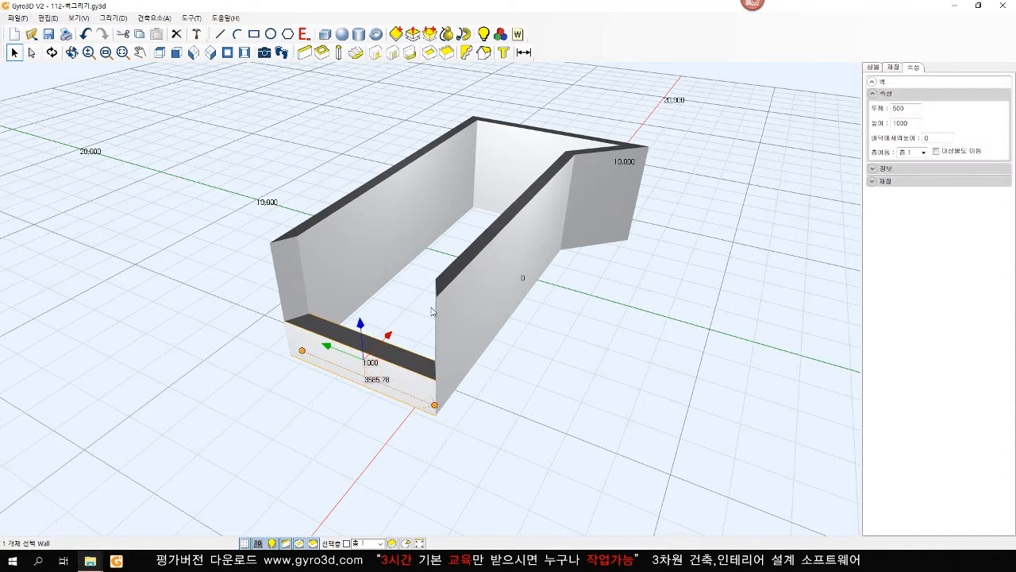
click(929, 138)
drag(923, 139, 941, 138)
text(2000)
key(Return)
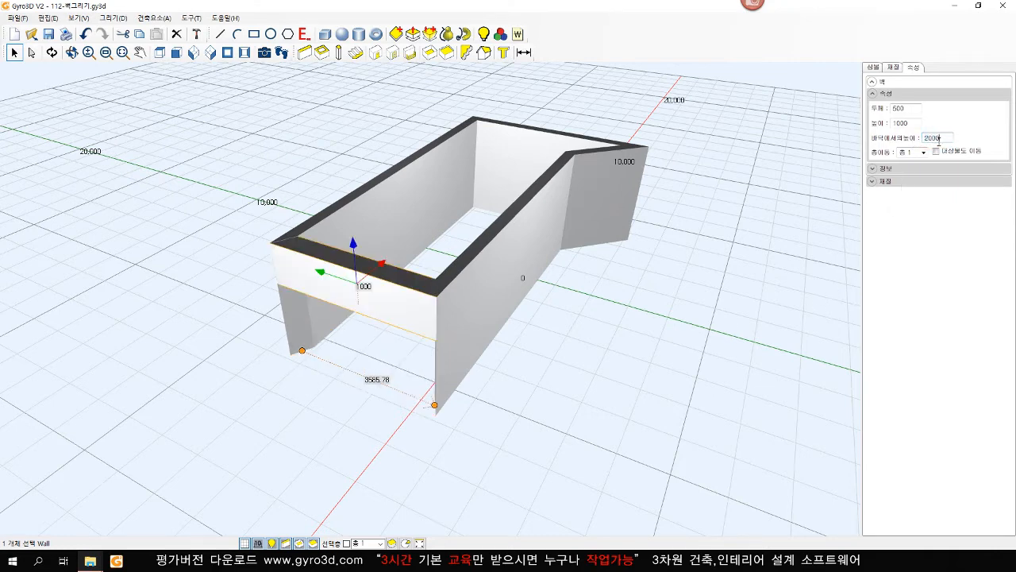
click(594, 382)
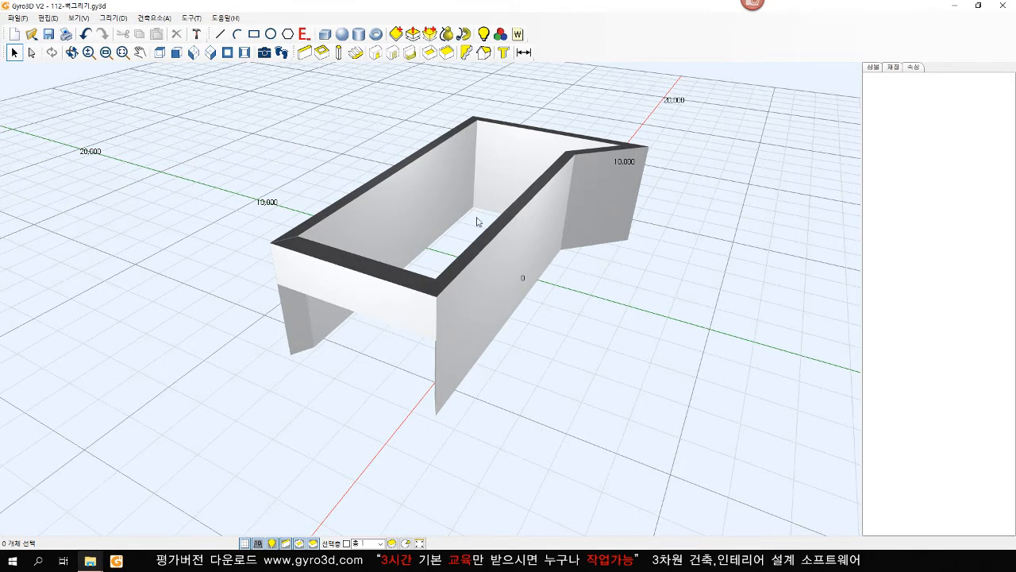
- Select all five walls together and set their thickness to 100
click(656, 420)
drag(751, 474, 263, 117)
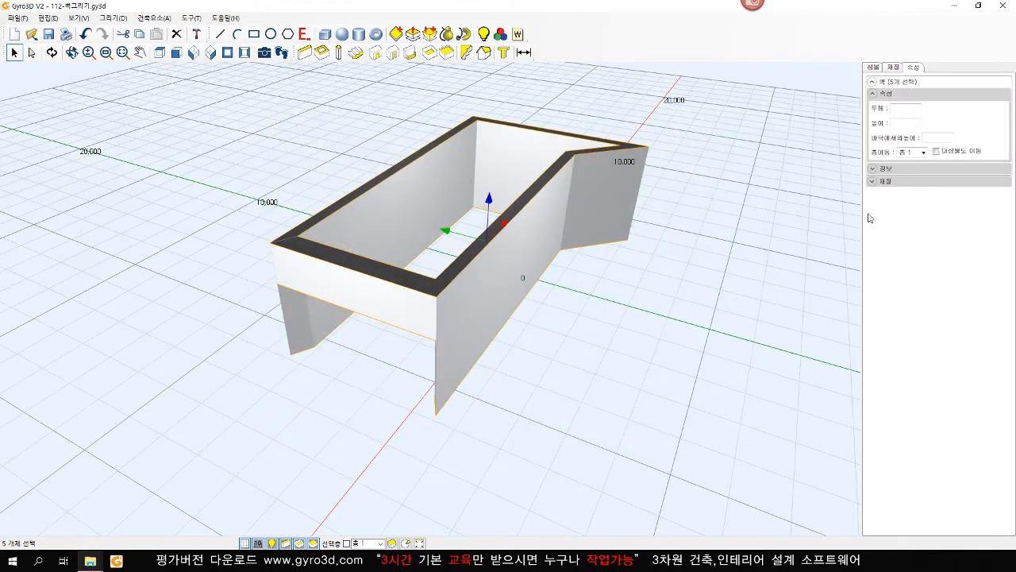
click(905, 108)
text(100)
key(Return)
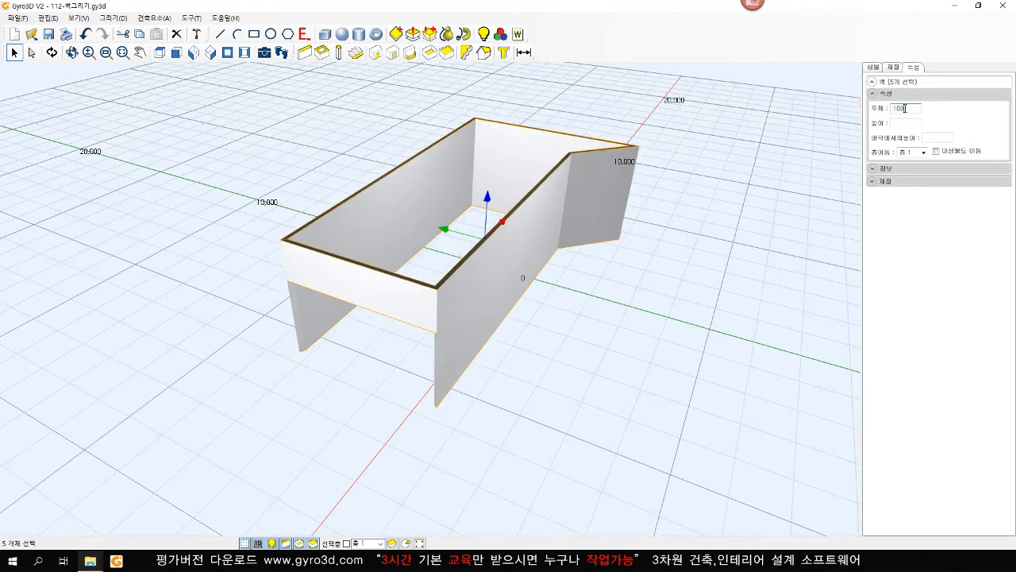
- Set the five selected walls' height to 4000 and their height above the floor to 0
click(906, 122)
text(4000)
key(Return)
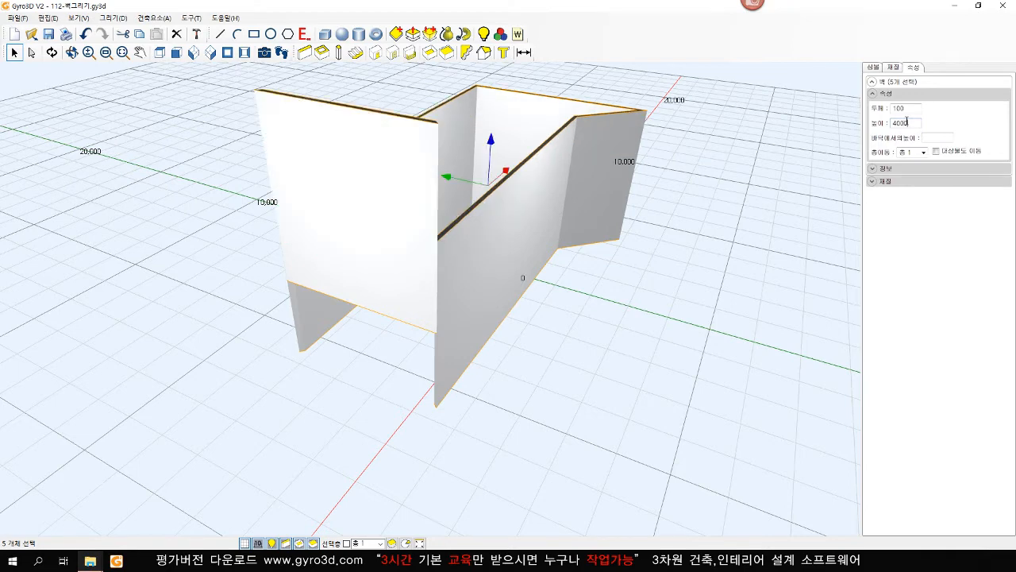
click(950, 135)
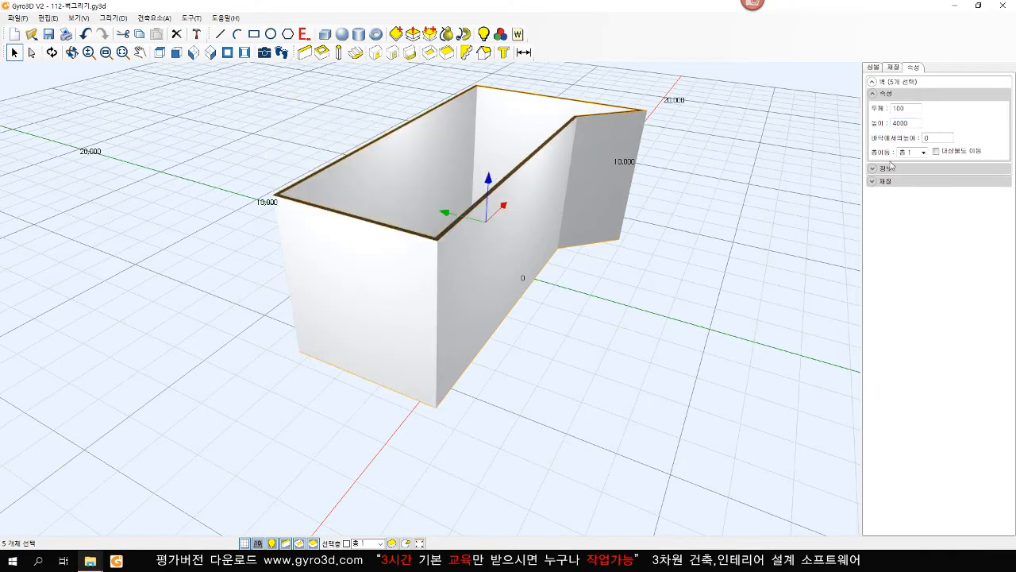
click(623, 350)
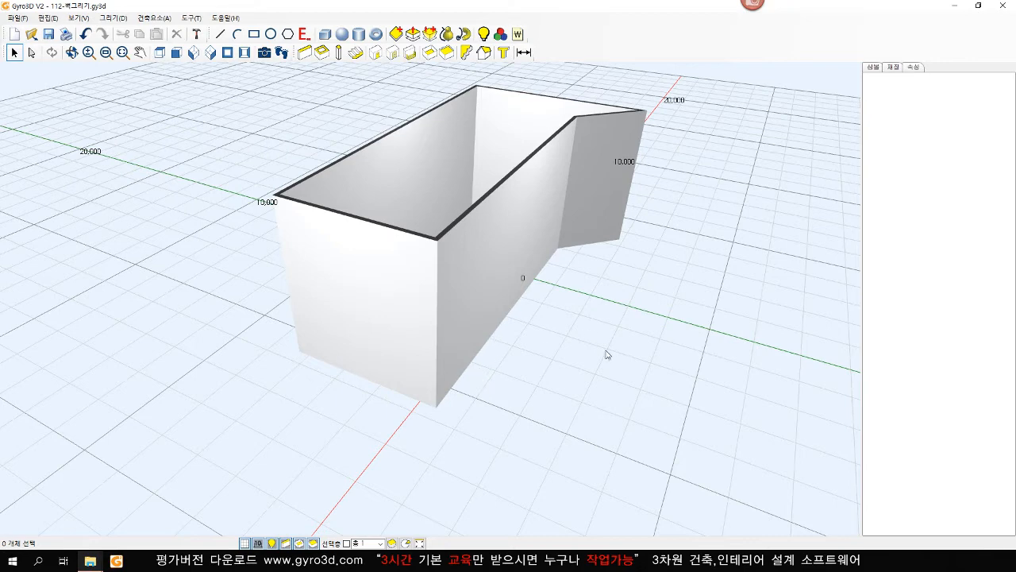
- Move the closing end wall outward, and shift the adjoining long rear wall outward so the room gets longer and wider
middle_drag(629, 383, 520, 414)
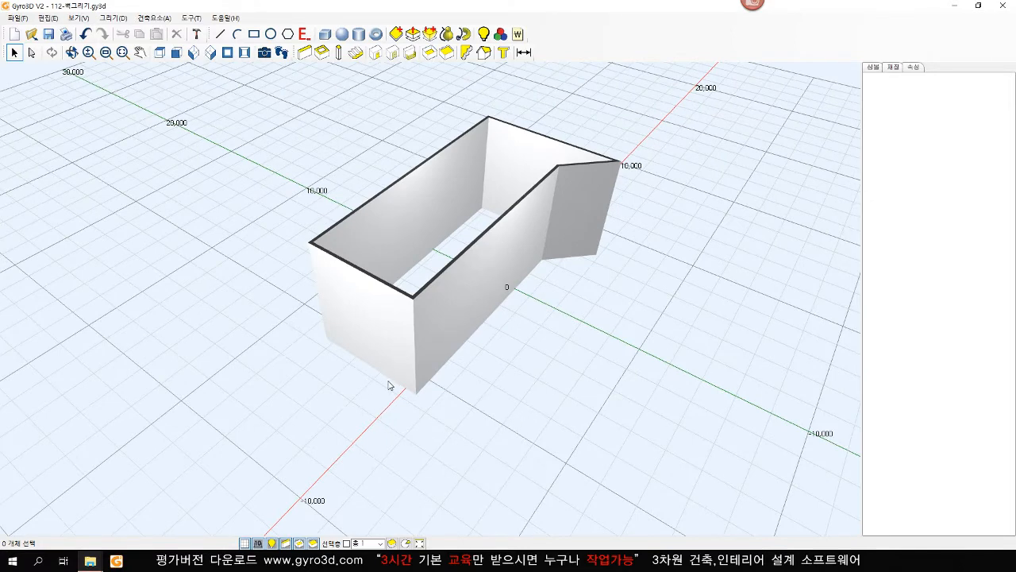
click(356, 327)
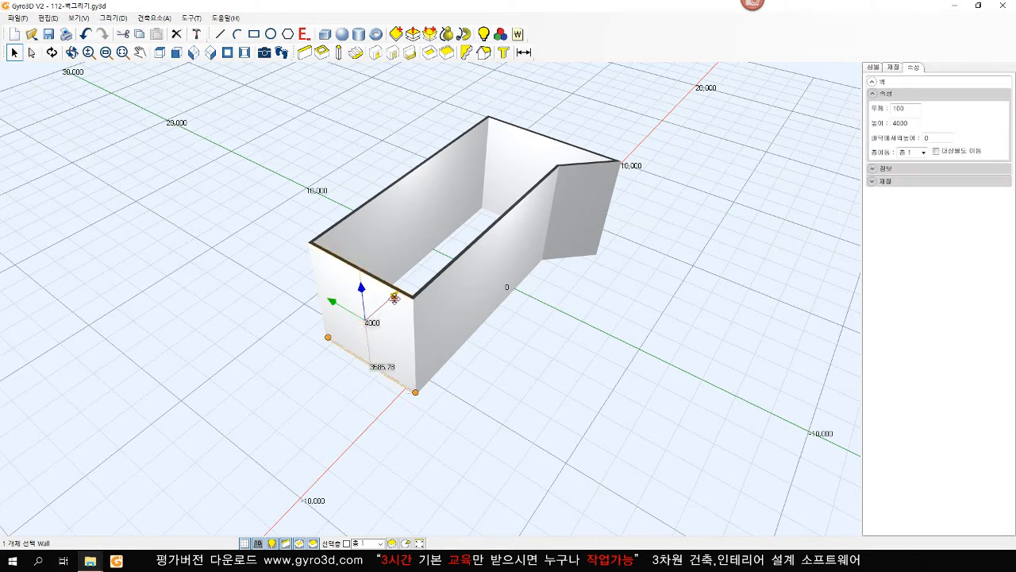
drag(395, 298, 389, 325)
click(397, 252)
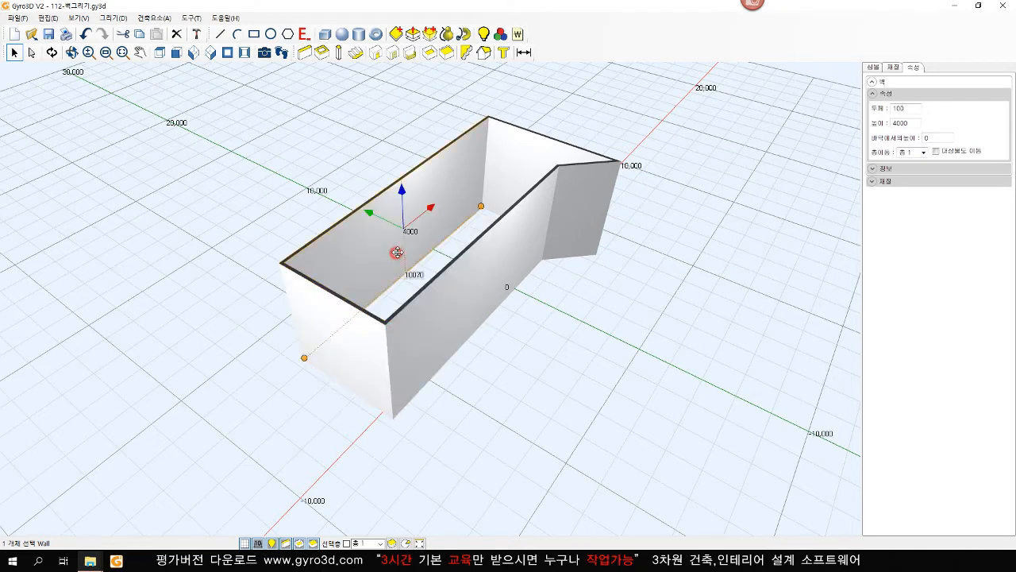
drag(369, 211, 332, 194)
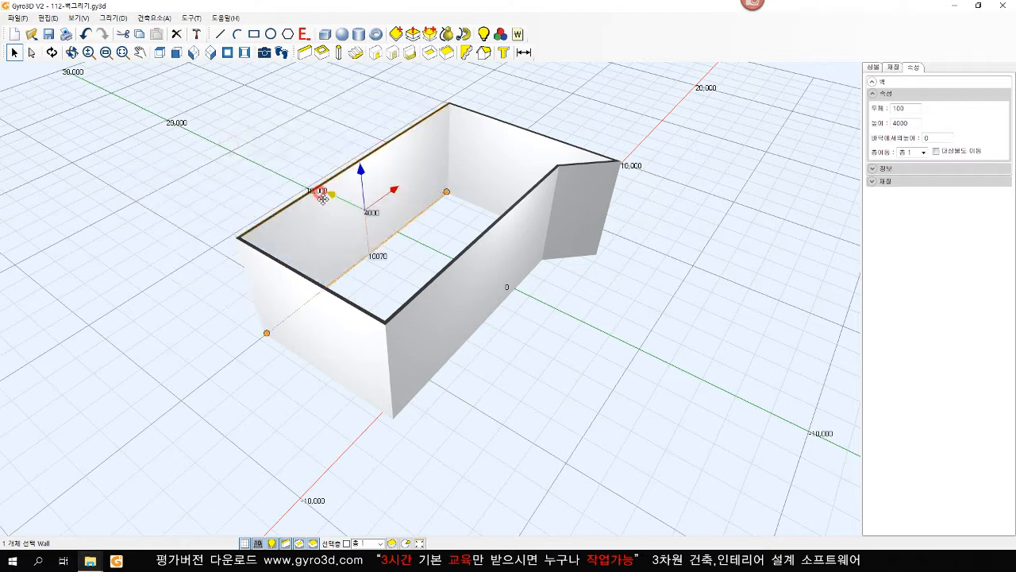
- Shift the closing end wall inward to shorten the room, and delete that wall
click(337, 317)
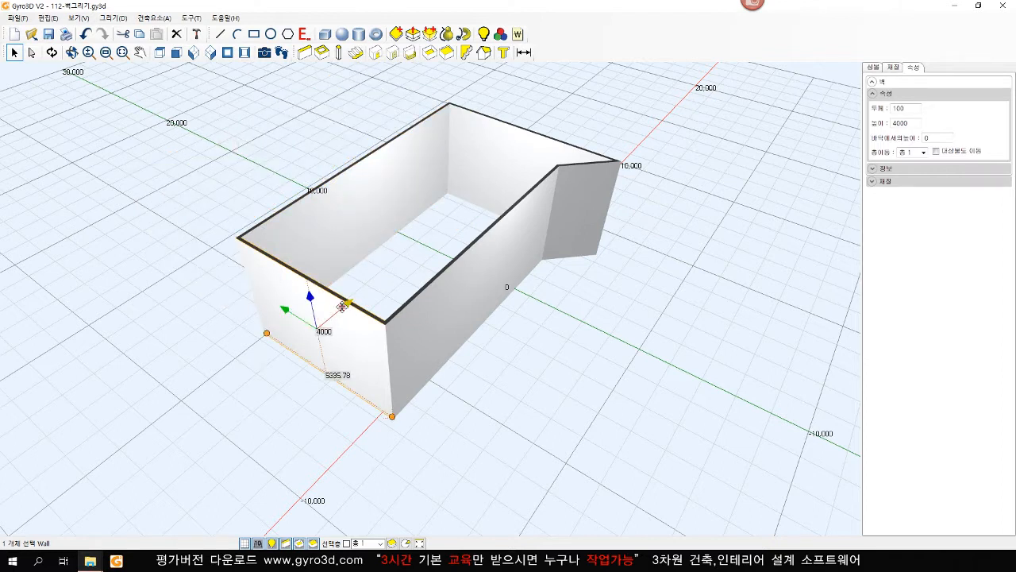
drag(347, 304, 394, 267)
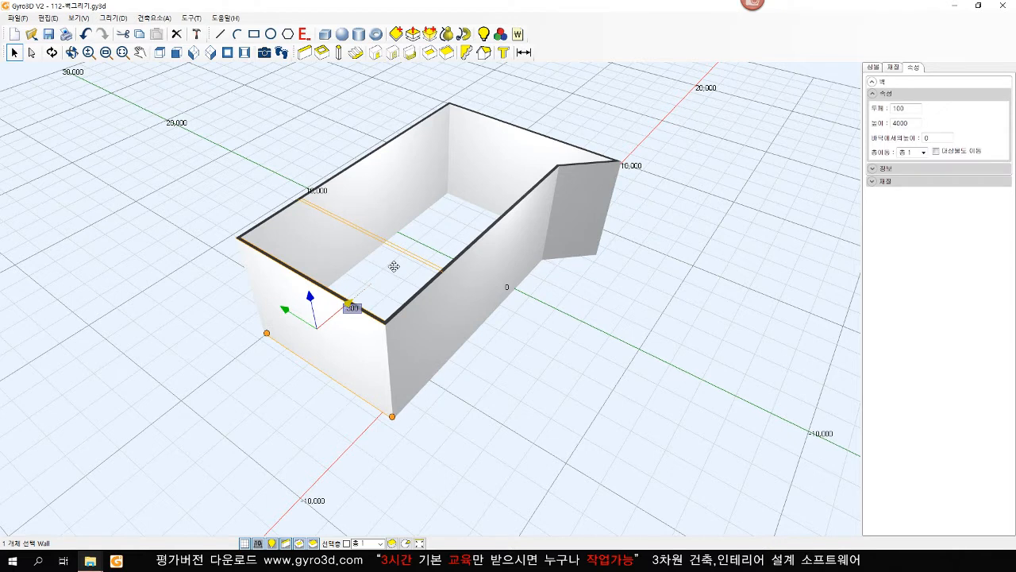
drag(394, 267, 378, 279)
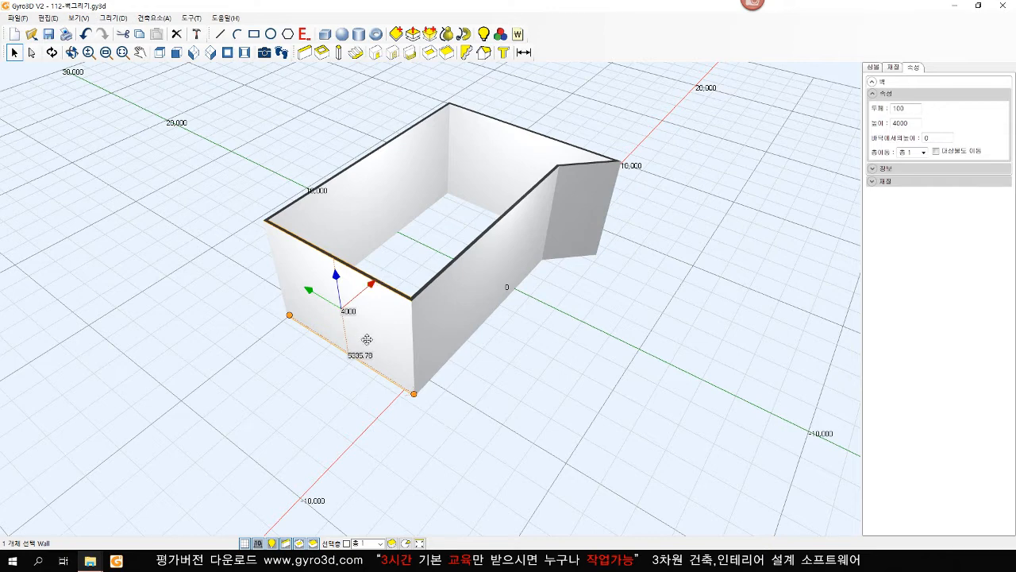
key(Delete)
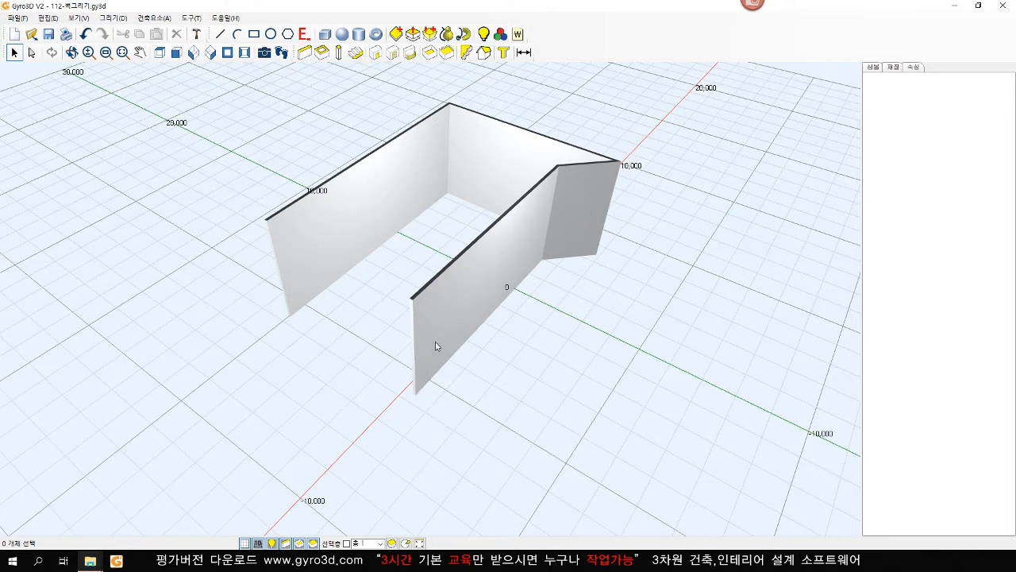
- Reposition the front long wall's free endpoint onto the free end of the opposite long wall
click(449, 321)
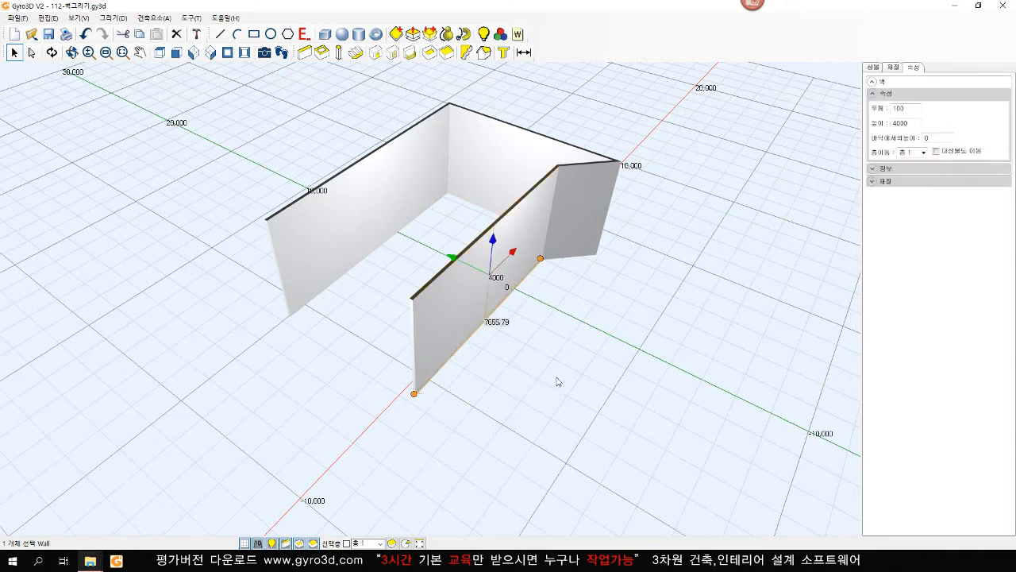
click(416, 391)
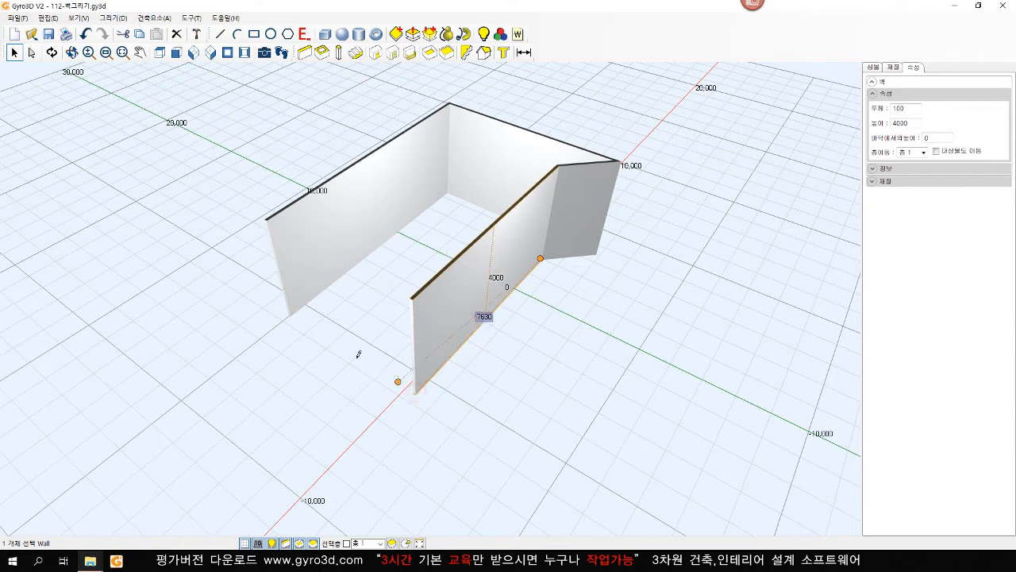
click(292, 313)
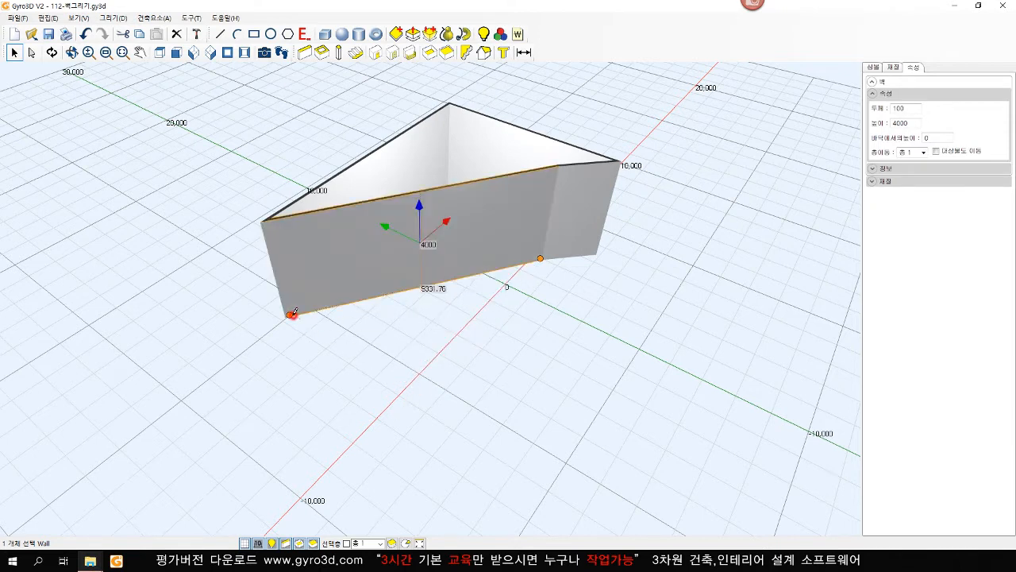
click(428, 381)
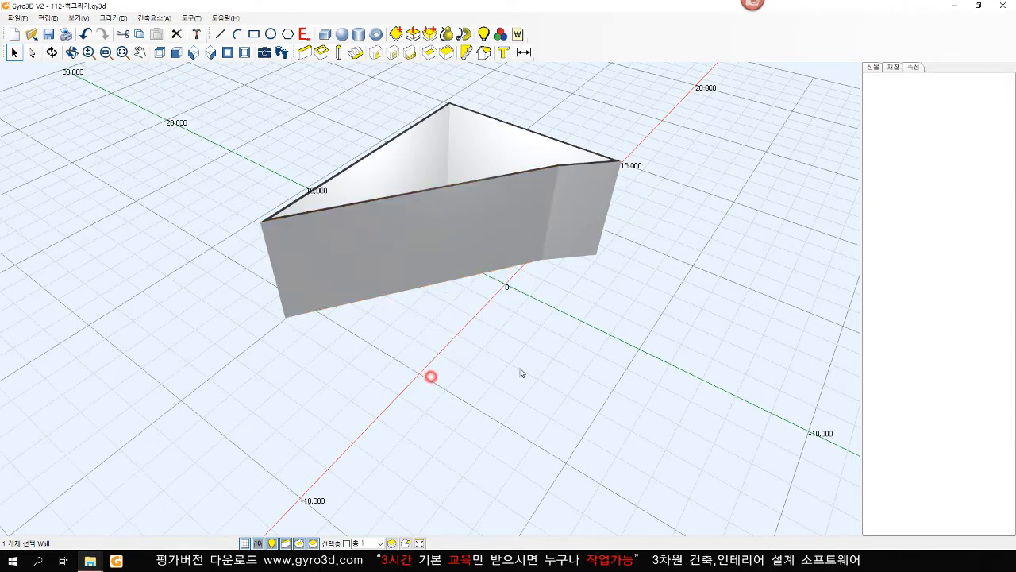
- Pull the front long wall's far endpoint off the opposite wall and detach its other endpoint from the short angled wall
click(342, 279)
click(289, 314)
click(324, 380)
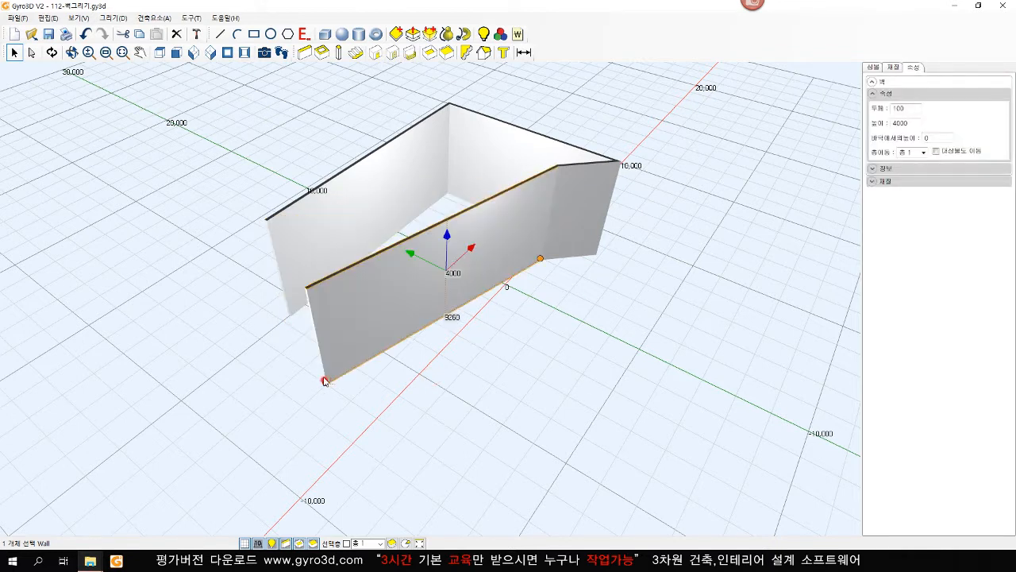
click(540, 259)
click(511, 351)
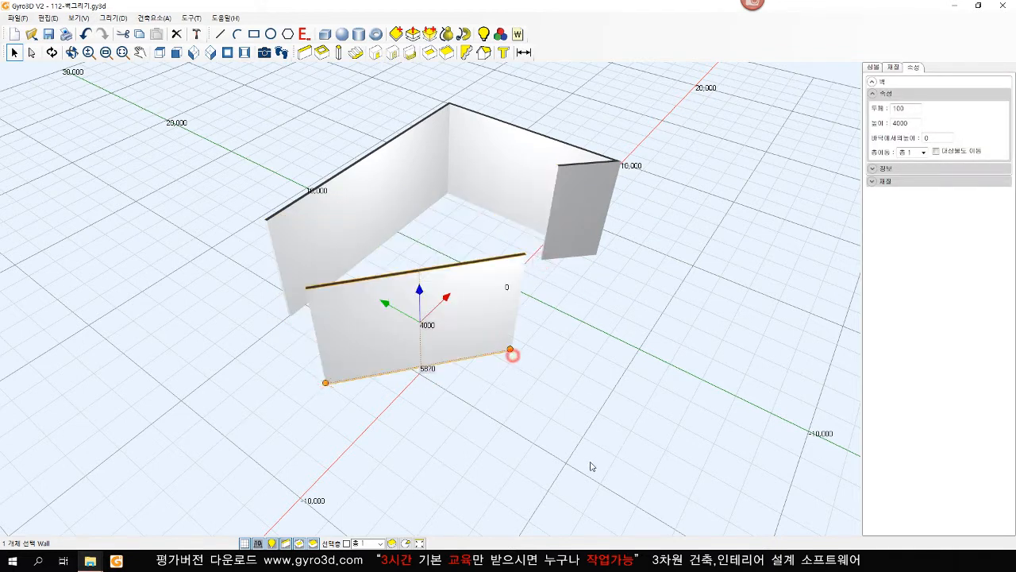
click(587, 462)
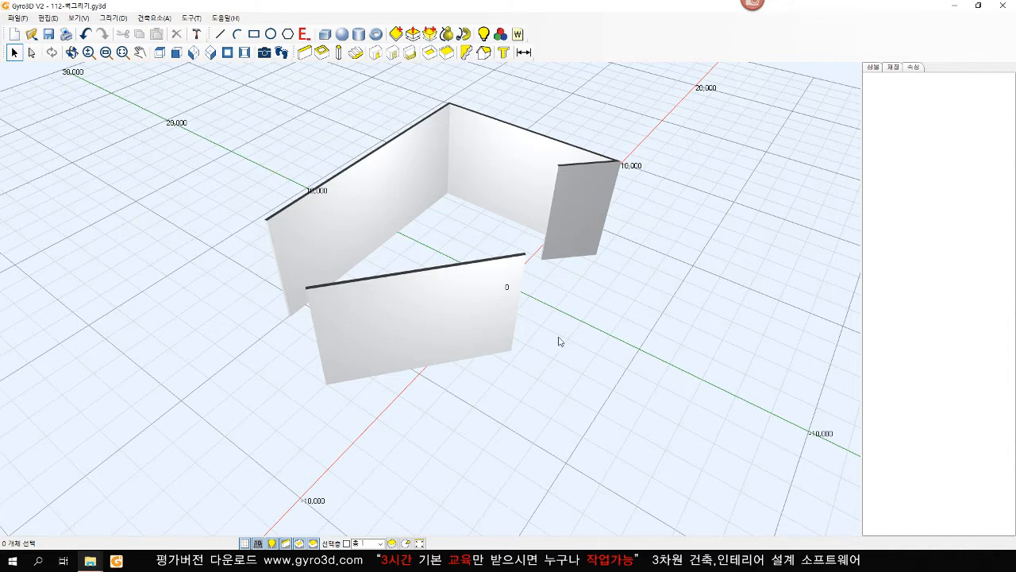
- In plan view, draw a zigzag of four connected straight walls on the empty grid beside the room
middle_drag(558, 337, 392, 371)
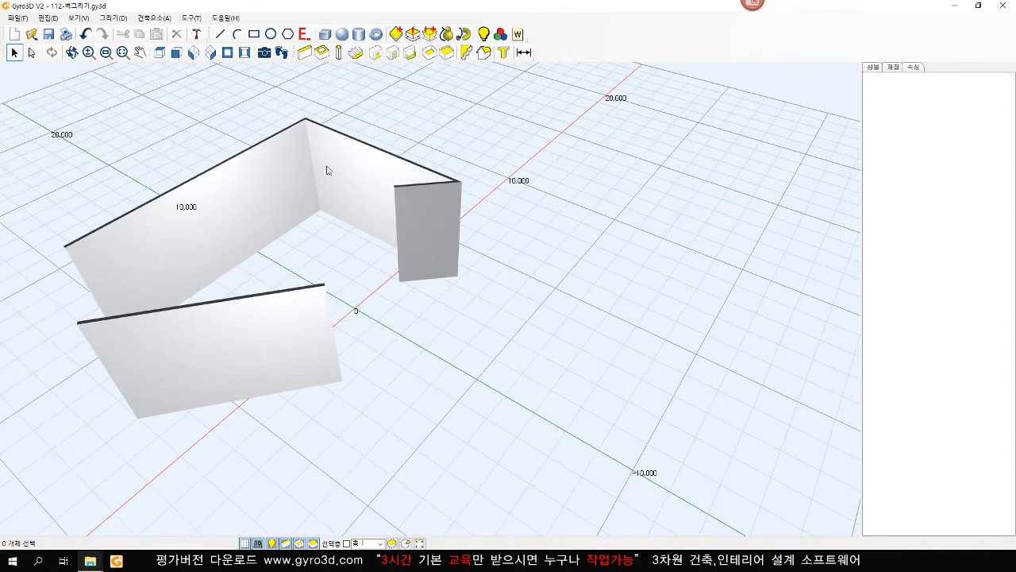
click(161, 53)
middle_drag(549, 235, 20, 321)
click(305, 53)
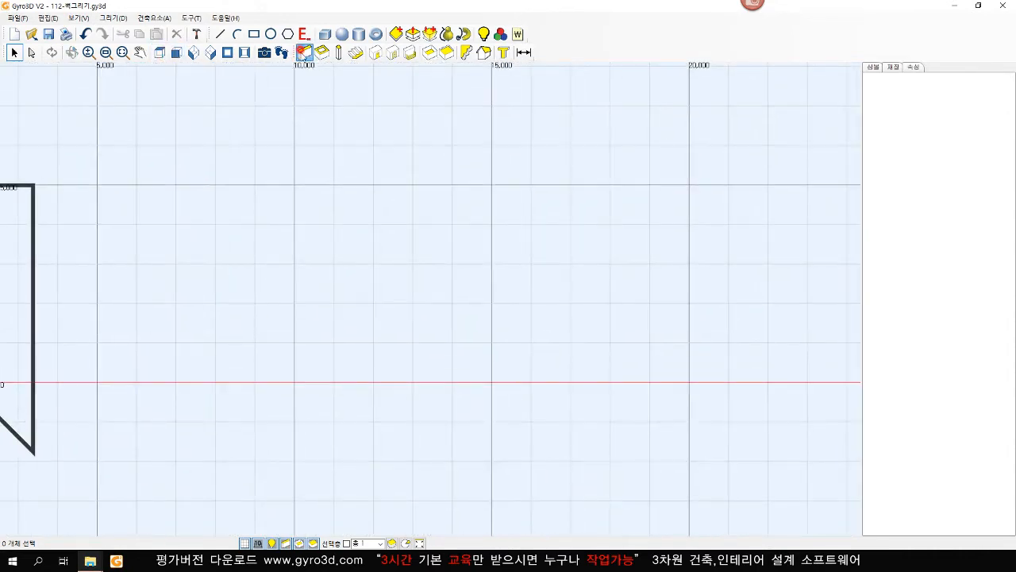
click(219, 273)
click(305, 184)
click(374, 286)
click(426, 193)
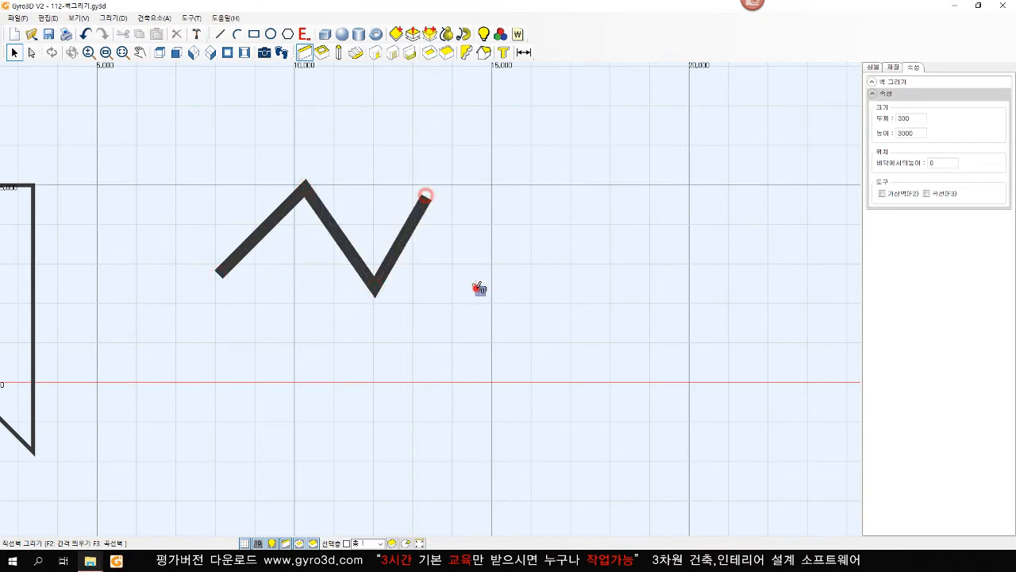
click(478, 288)
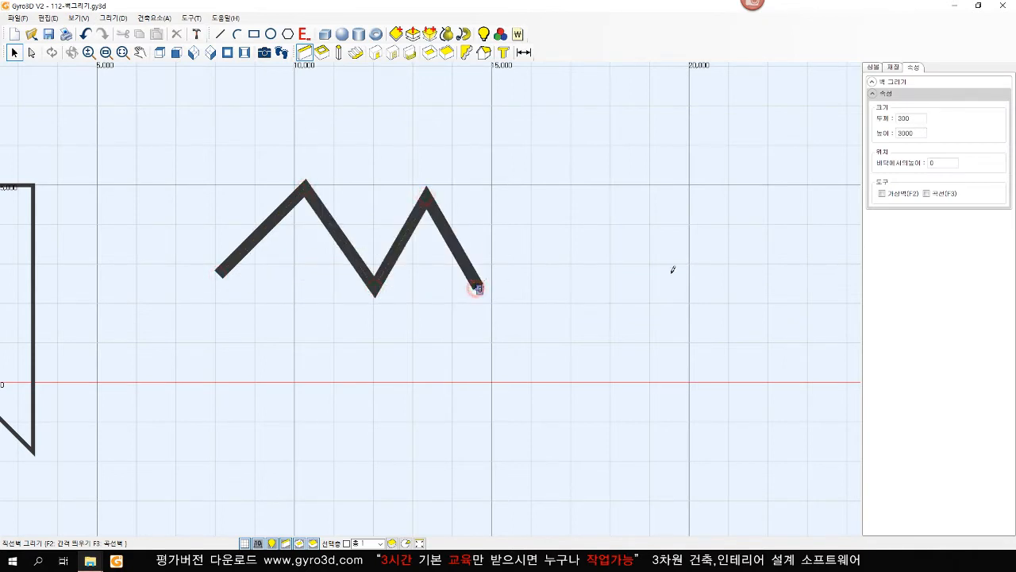
- Continue from the zigzag's end with a curved wall spanning about 7840 horizontally and bulging upward in plan
click(934, 195)
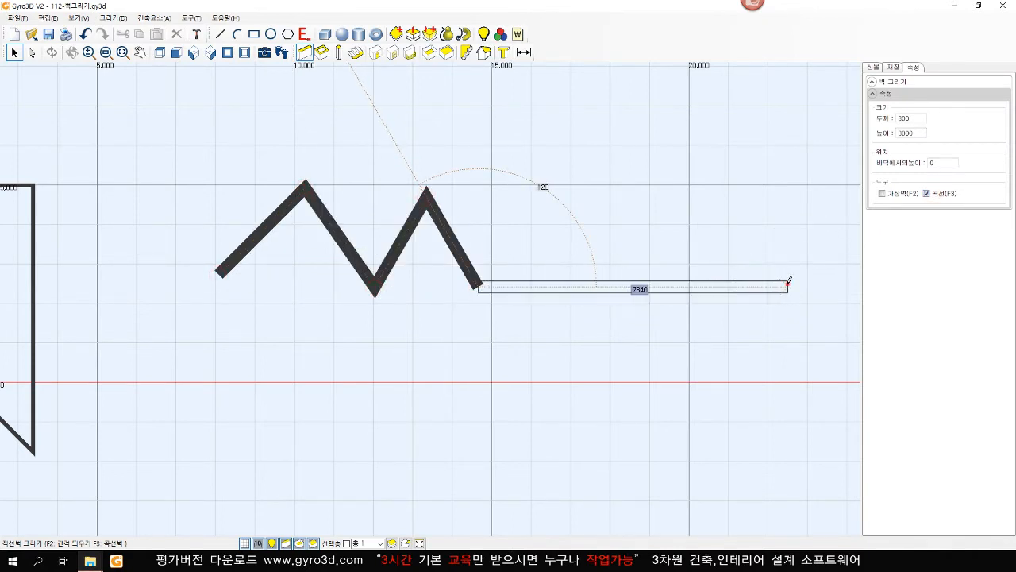
click(788, 282)
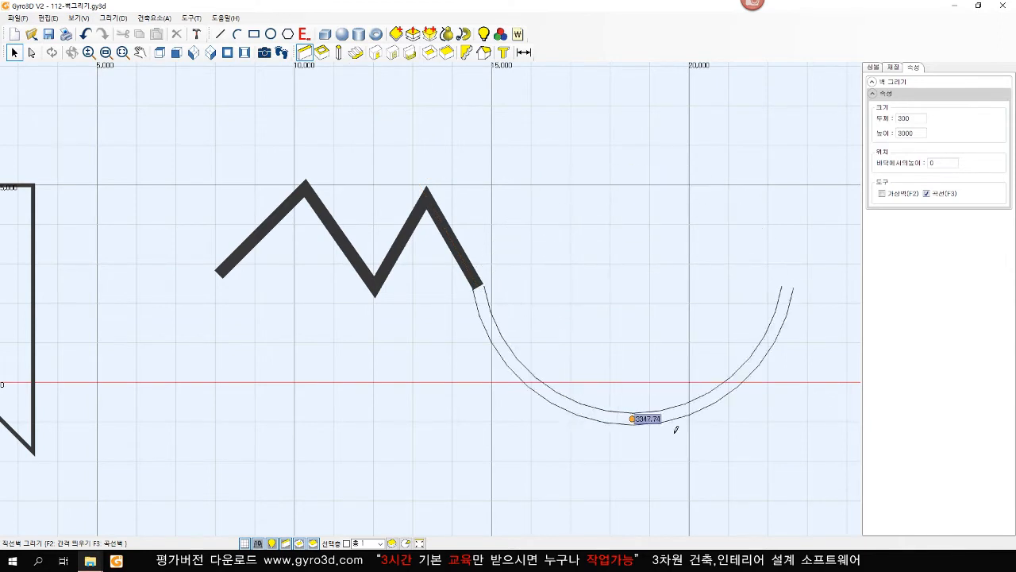
click(638, 216)
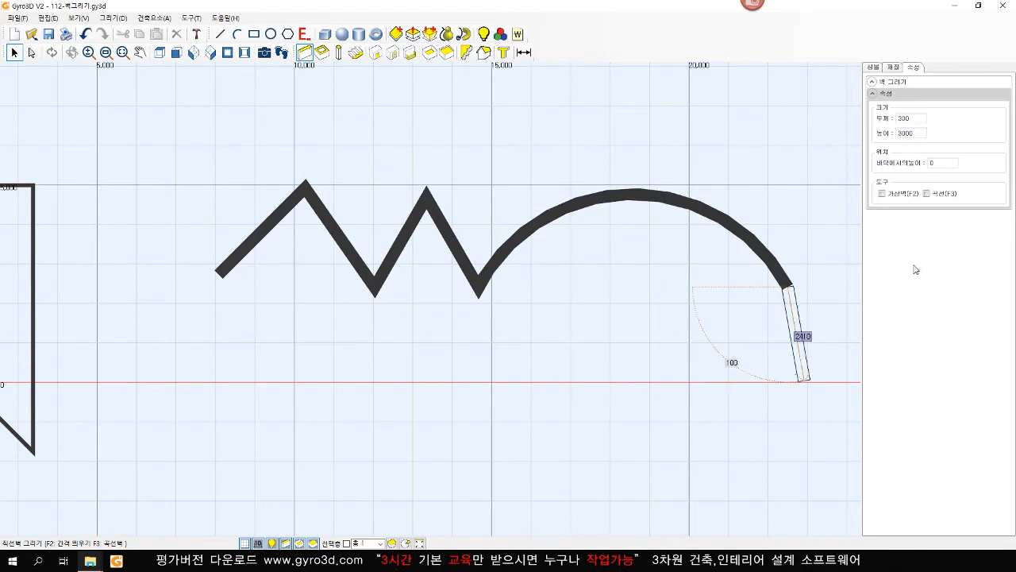
- Add two more curved walls, one looping down and back under the first arc, the other bulging upward beneath the zigzag
click(926, 193)
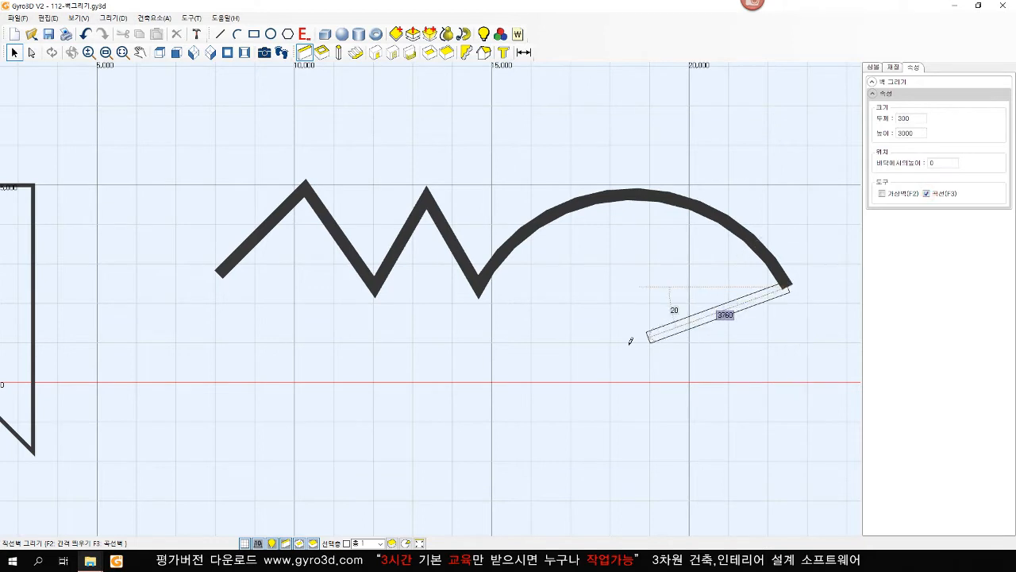
click(663, 437)
middle_drag(650, 387, 642, 295)
click(931, 194)
click(395, 379)
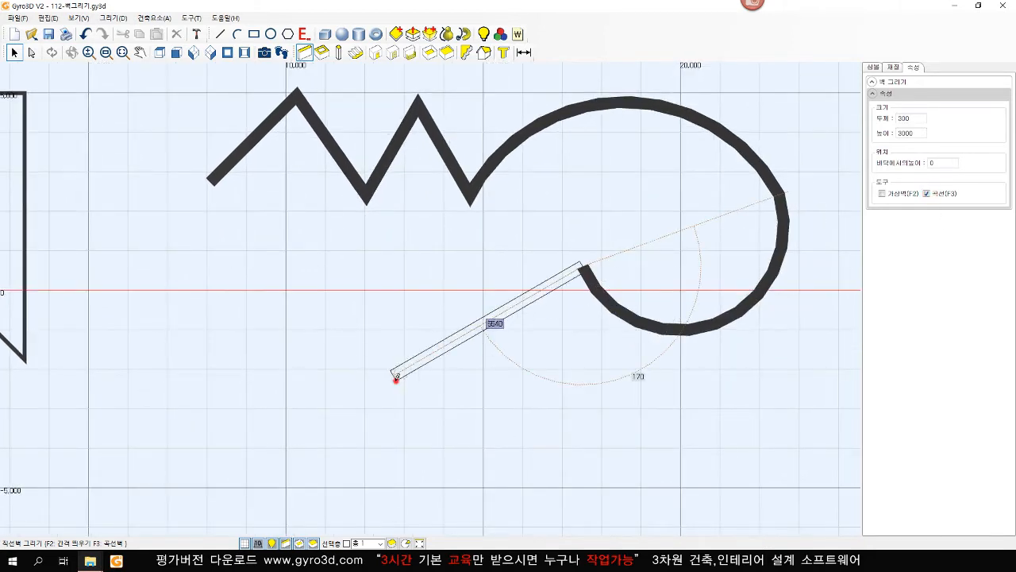
click(285, 319)
- Continue from the last arc with two straight walls, one running down-left in plan and one back up toward the start
key(F3)
click(222, 456)
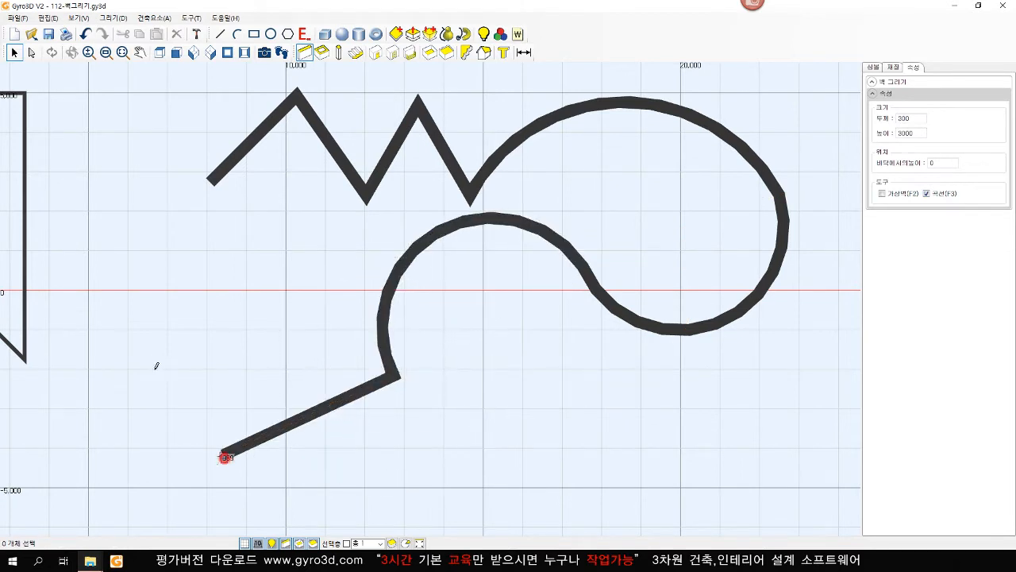
click(147, 350)
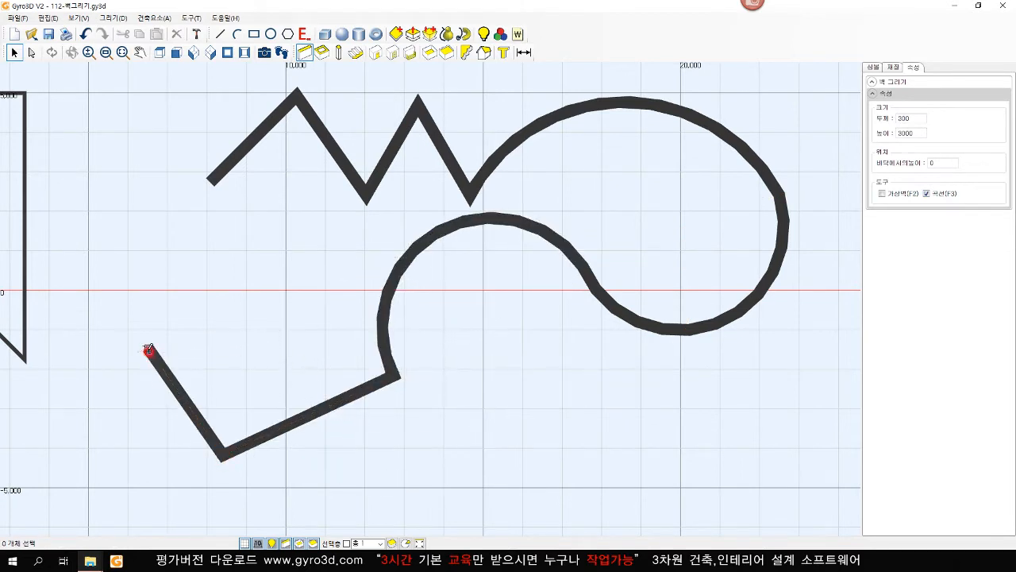
- Close the outline at its starting point with an outward-bulging curved wall spanning about 4480, and check it in 3D
click(944, 194)
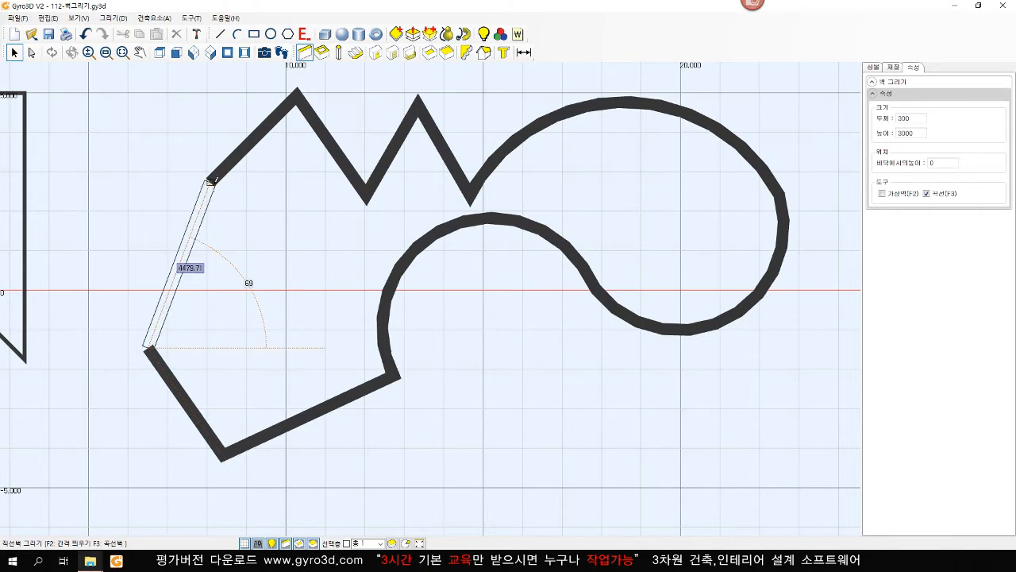
click(213, 183)
click(156, 208)
right_click(220, 243)
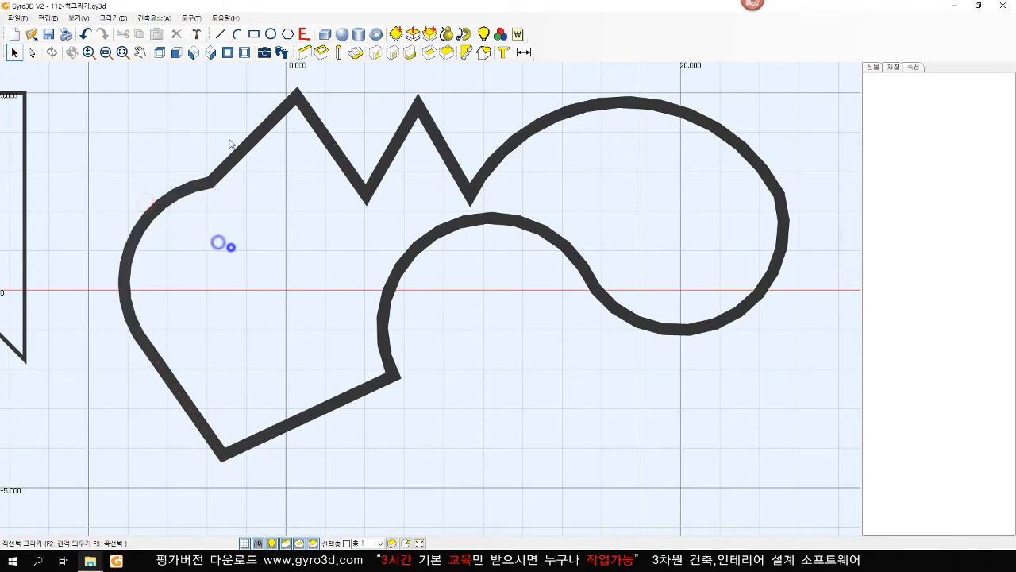
click(211, 52)
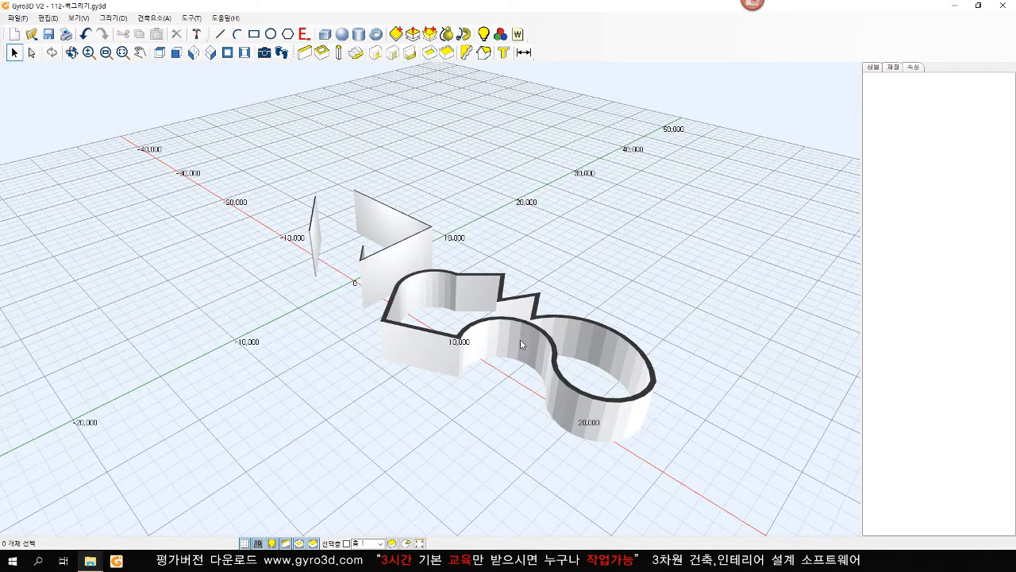
- In plan view, draw a separate curved wall beyond the closed outline over a horizontal span with an arc offset of -4000
click(161, 54)
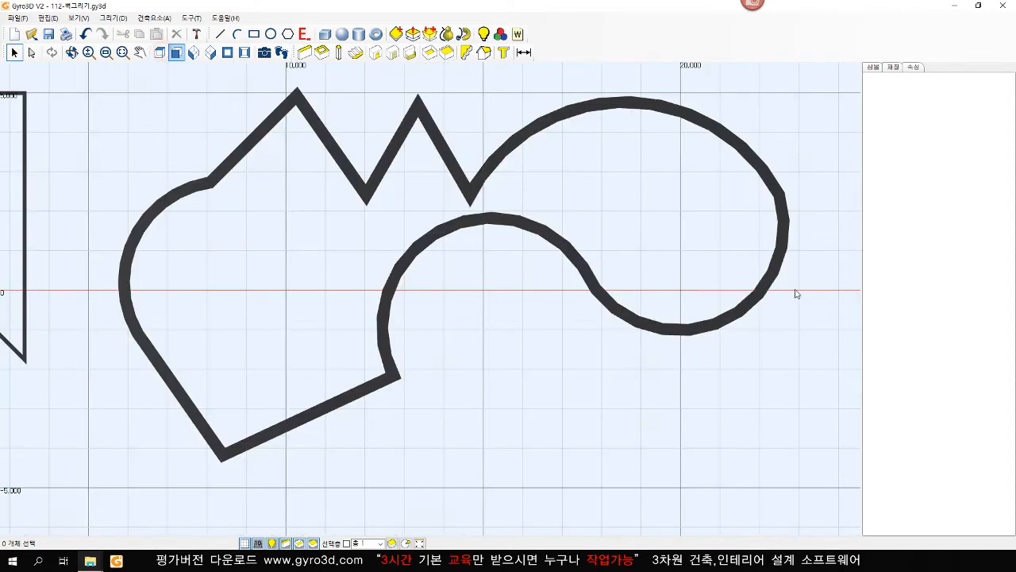
middle_drag(796, 293, 332, 383)
middle_drag(449, 297, 340, 336)
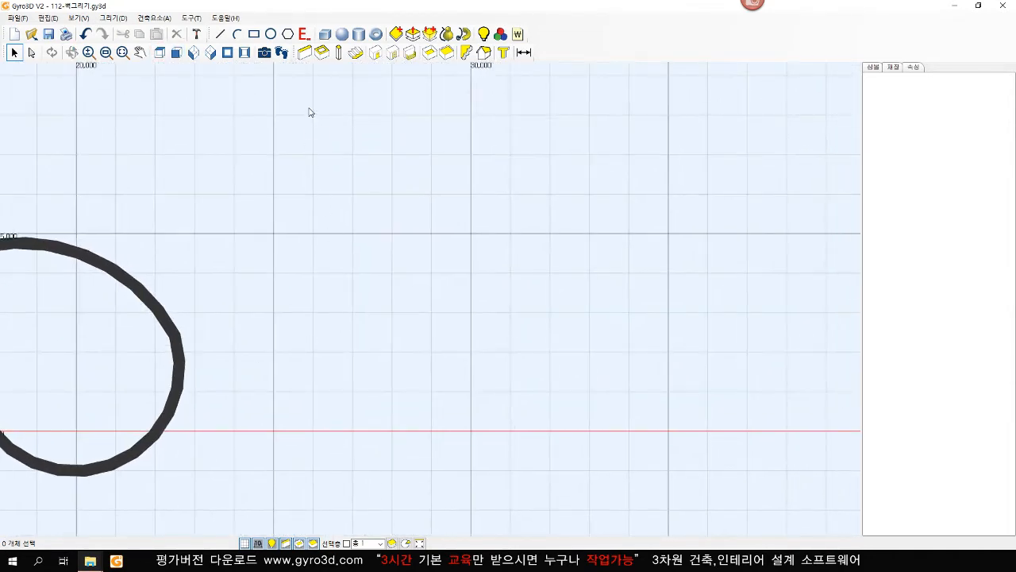
click(304, 52)
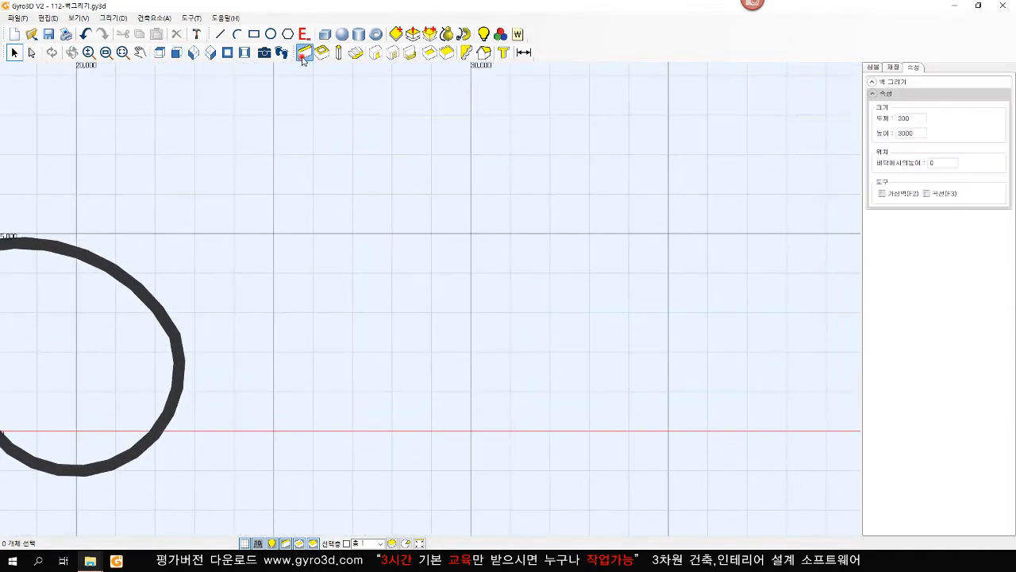
click(936, 194)
click(293, 273)
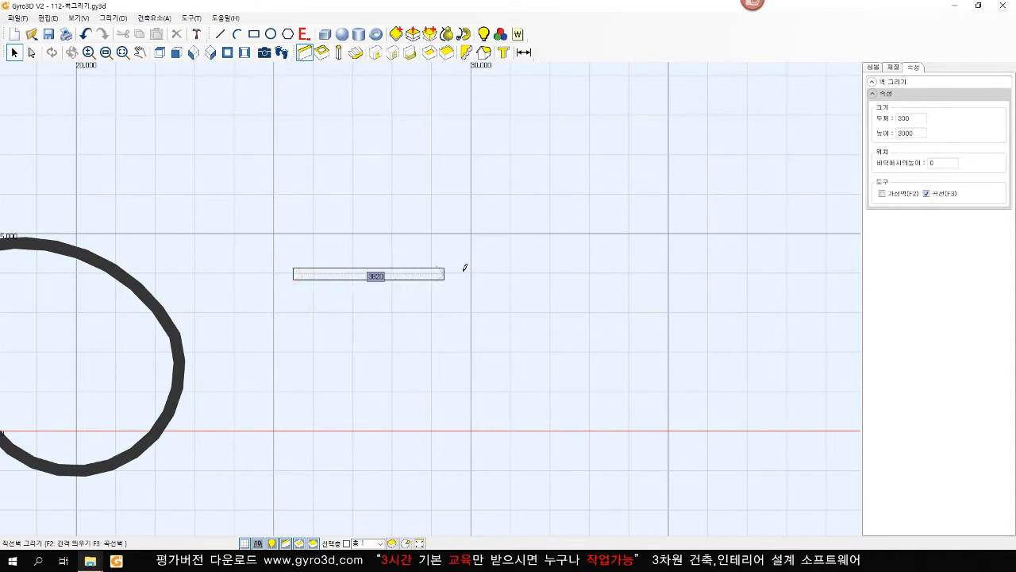
click(617, 268)
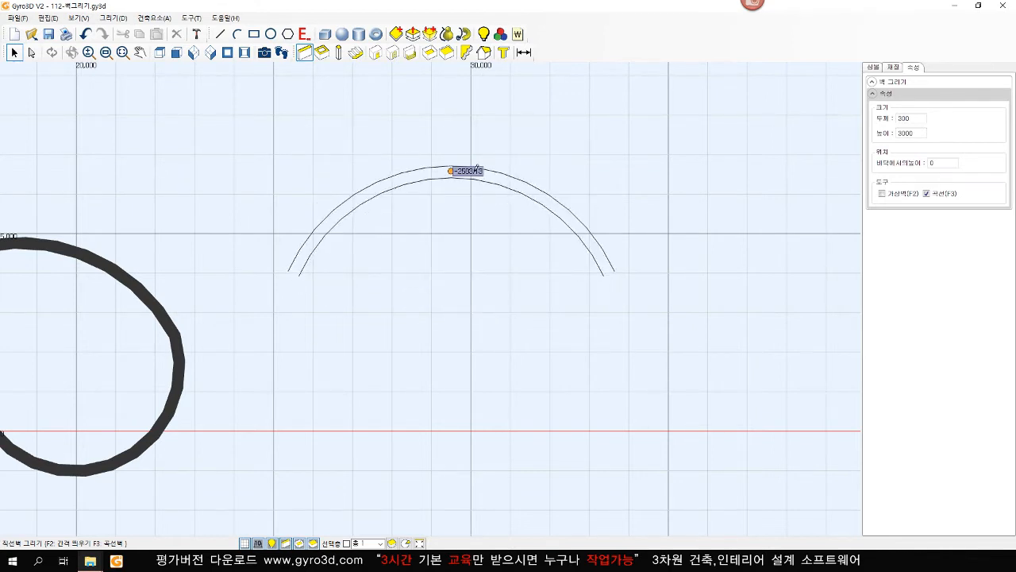
text(-4000)
key(Return)
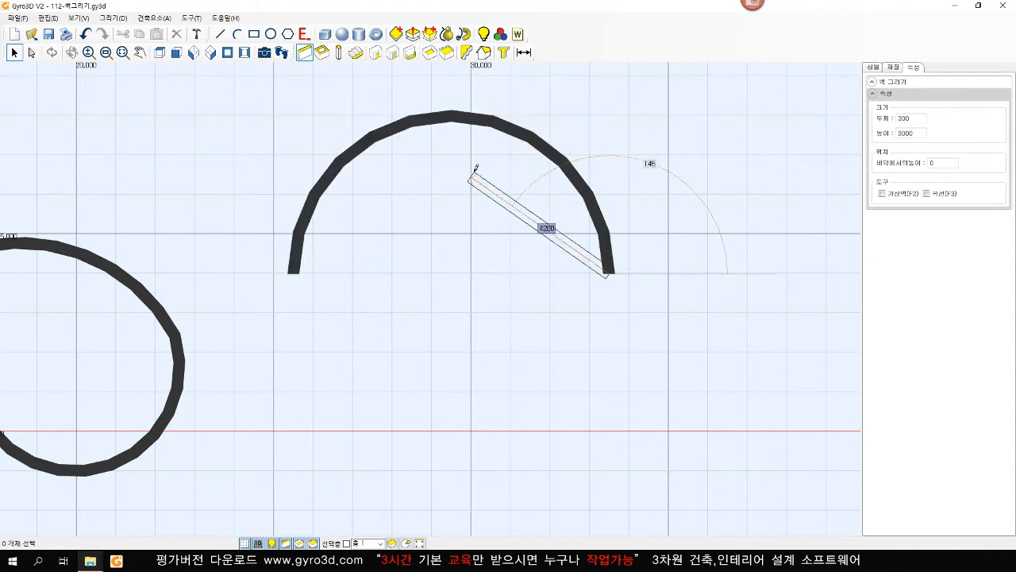
- Finish wall drawing, then set the separate curved wall's span to 6000 and its arc offset to 3000
right_click(477, 241)
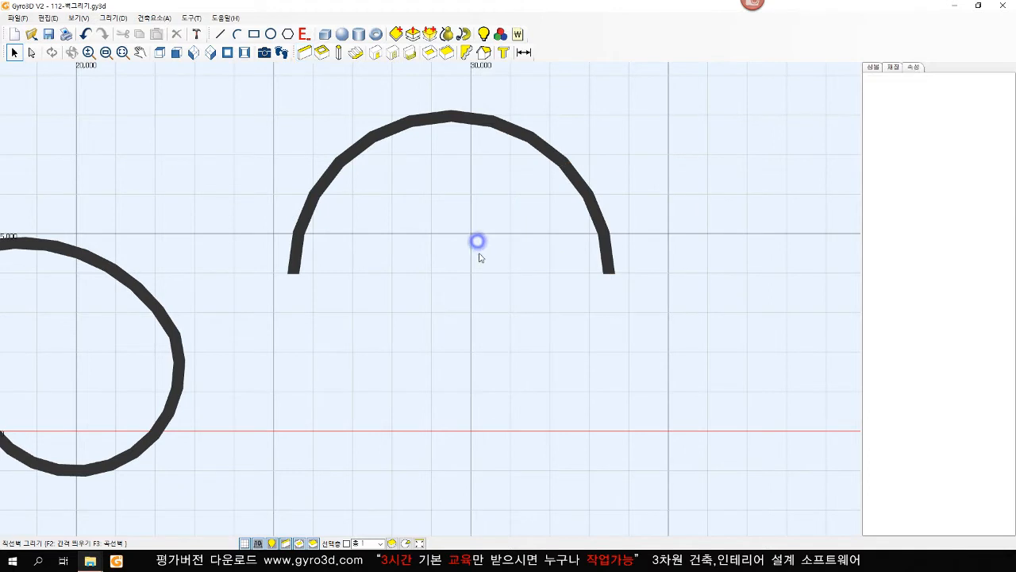
click(481, 323)
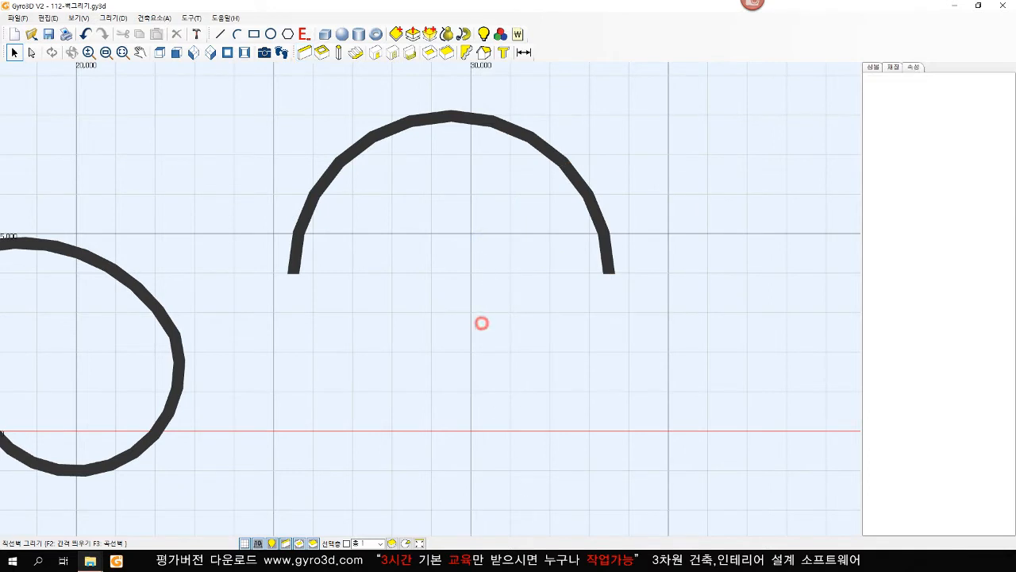
click(564, 164)
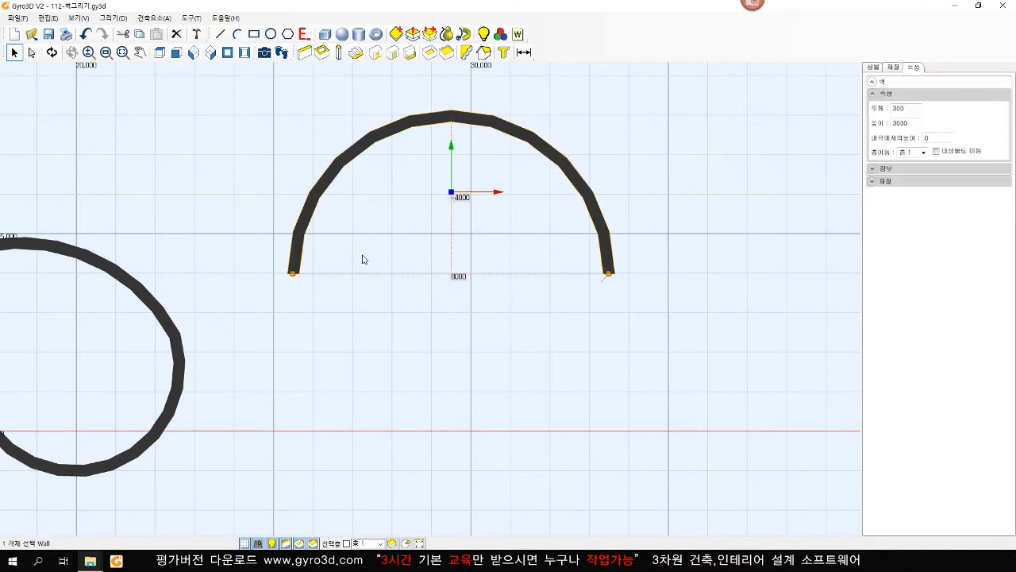
click(460, 276)
text(6000)
key(Return)
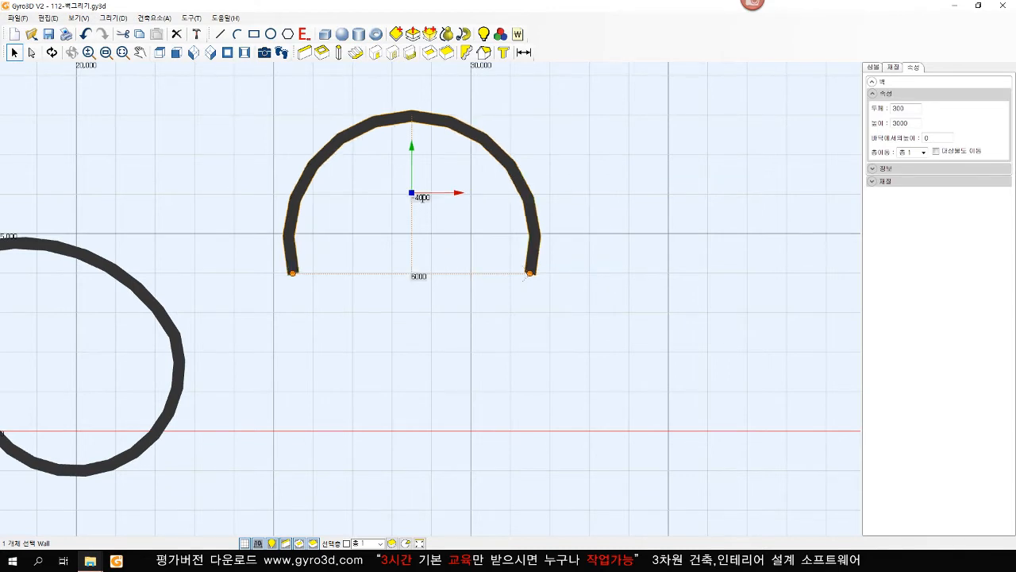
click(422, 197)
text(3000)
key(Return)
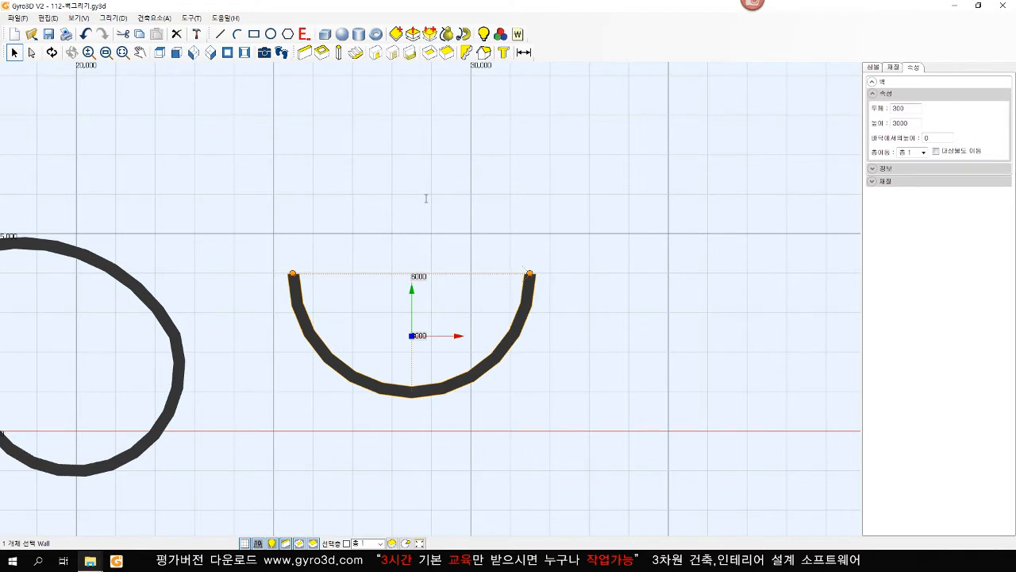
- Draw a rectangular wall about 10000 wide beyond the curved wall, starting near X 40000, Y 10000, with thickness 300 and height 3000
click(611, 364)
middle_drag(542, 402, 481, 380)
scroll(483, 380, down, 1)
drag(504, 373, 395, 302)
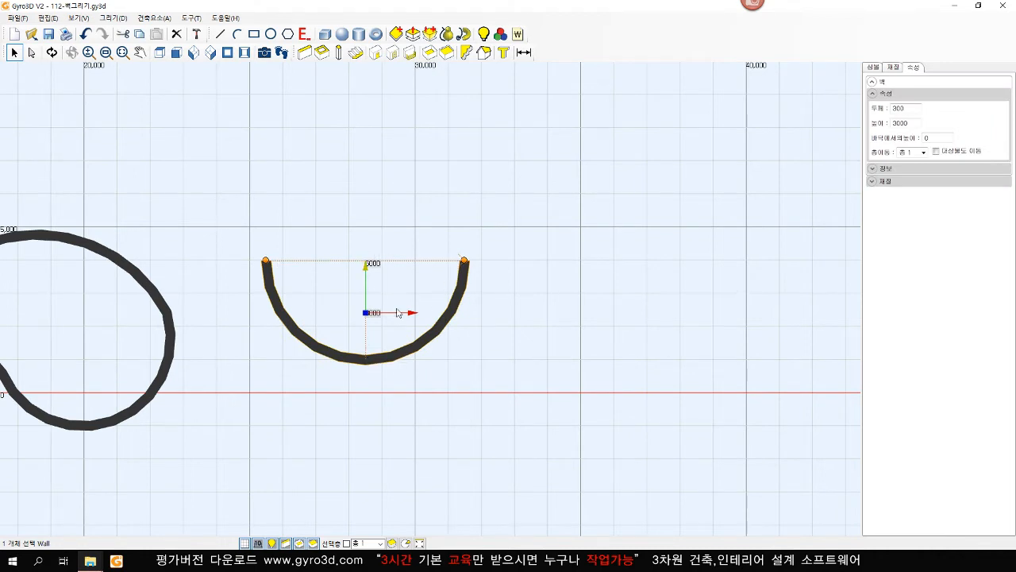
middle_drag(522, 331, 405, 337)
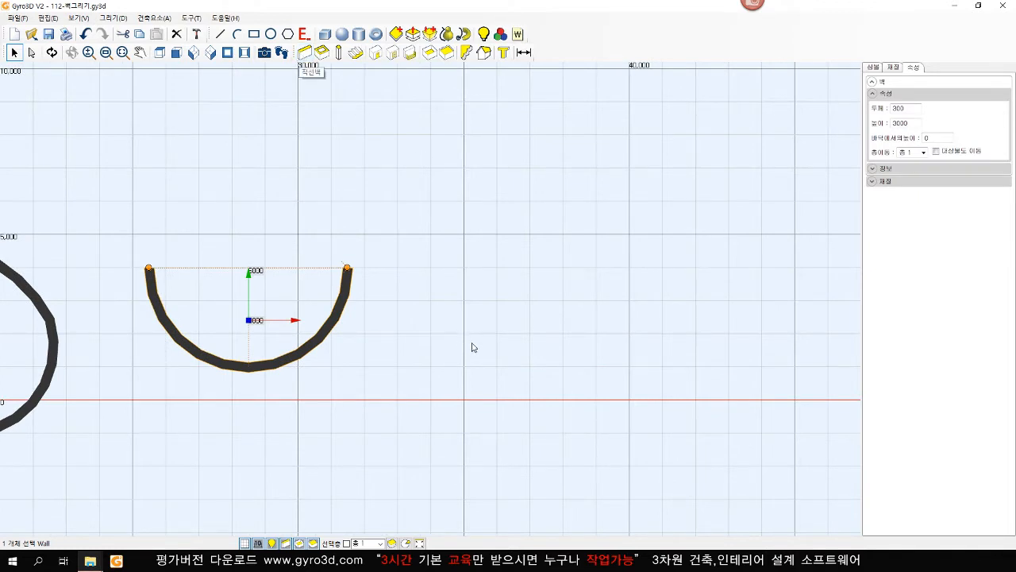
click(368, 225)
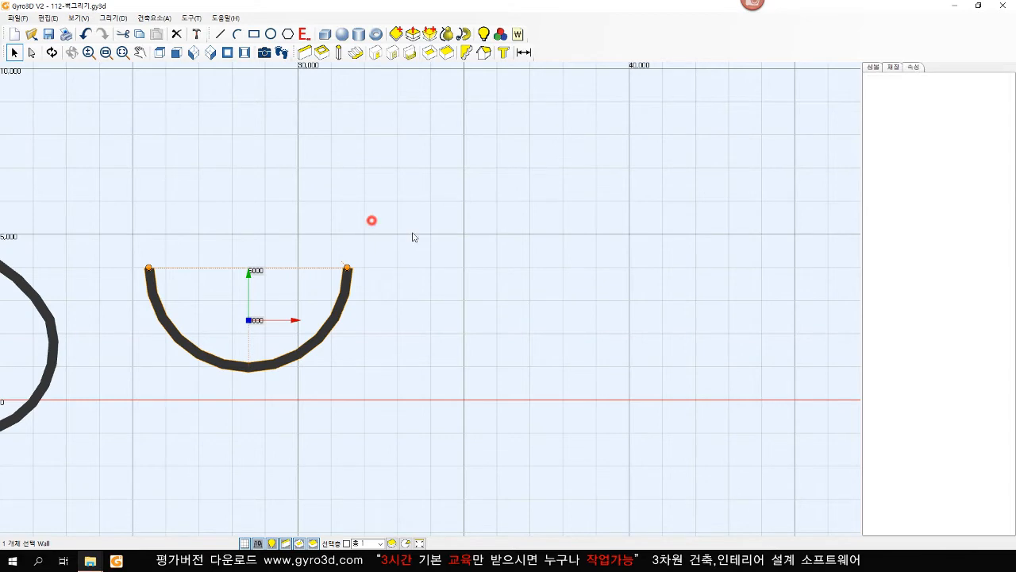
scroll(468, 246, down, 2)
scroll(490, 220, down, 3)
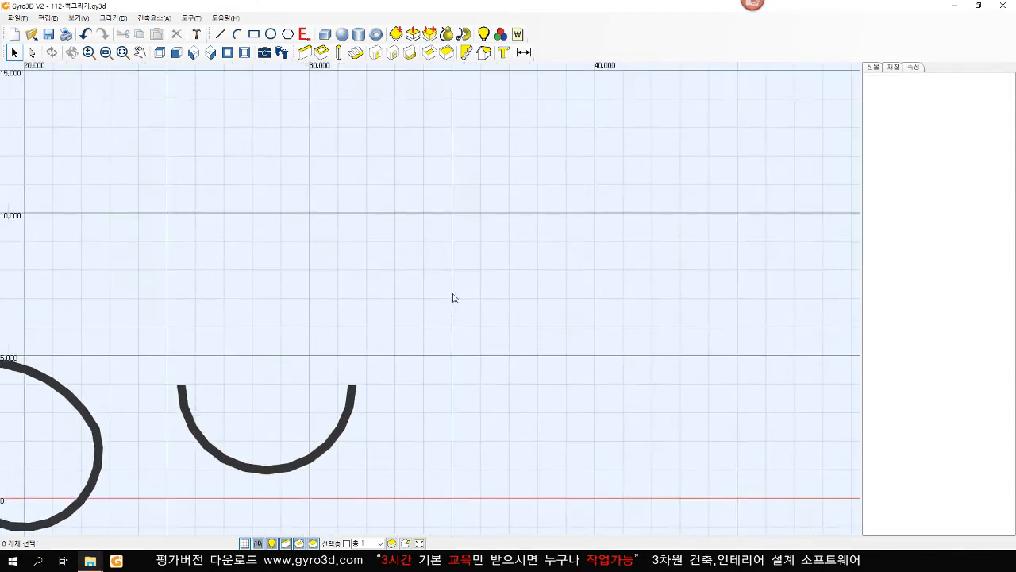
click(321, 56)
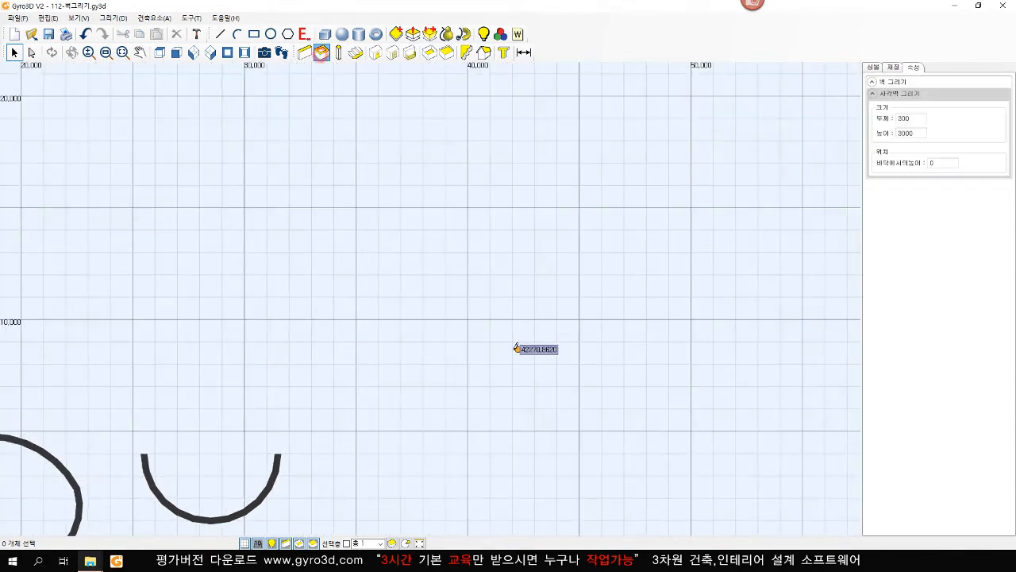
middle_drag(517, 347, 381, 402)
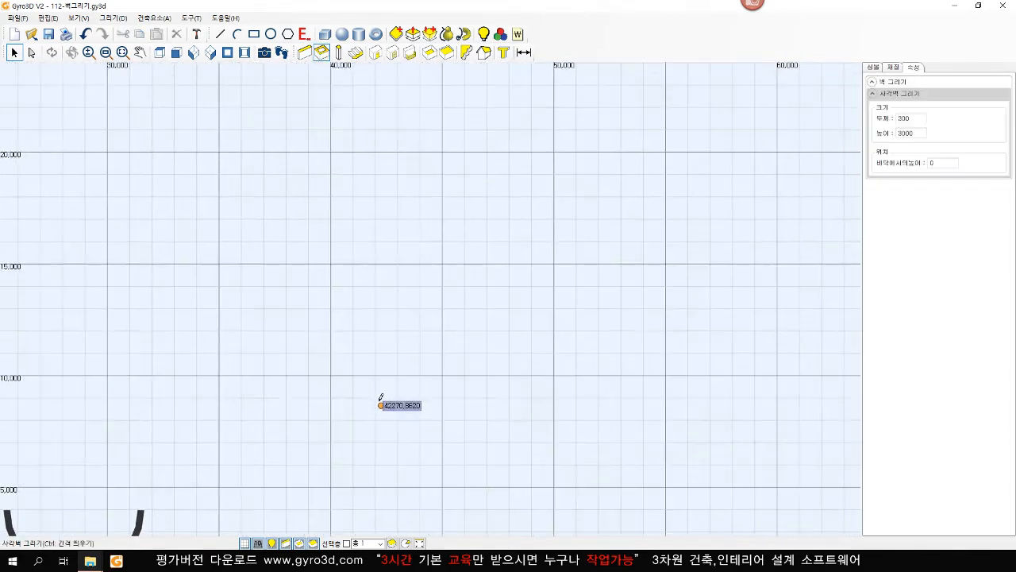
click(326, 379)
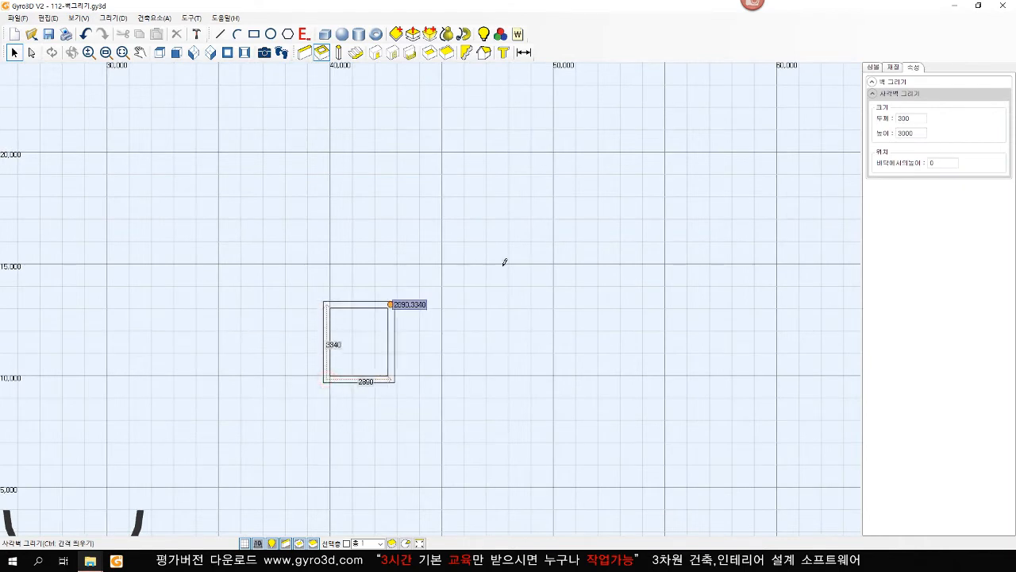
click(550, 260)
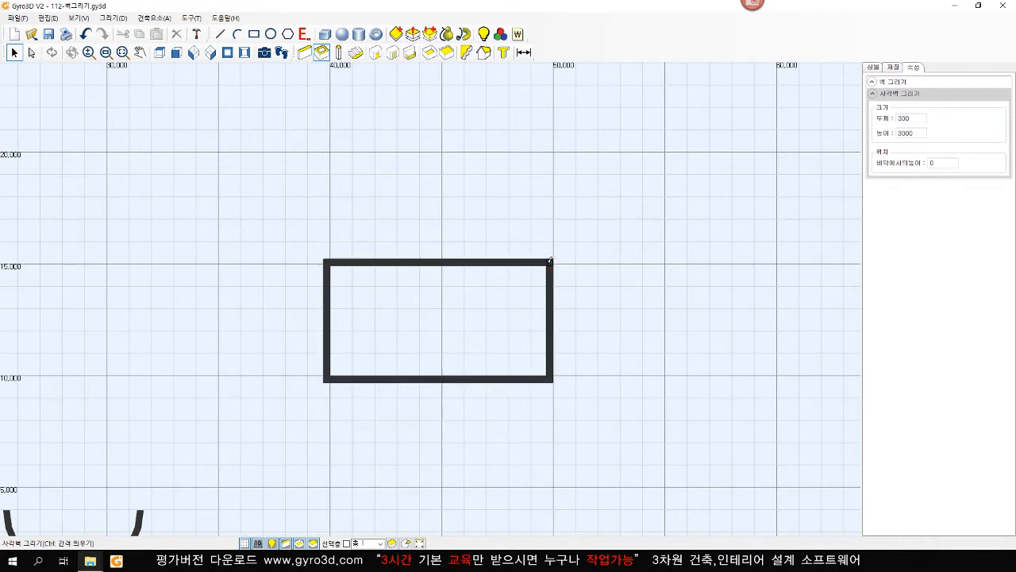
- Draw four smaller rectangular walls inside the rectangle, one starting from each of its corners, and end the command
middle_drag(585, 286, 503, 292)
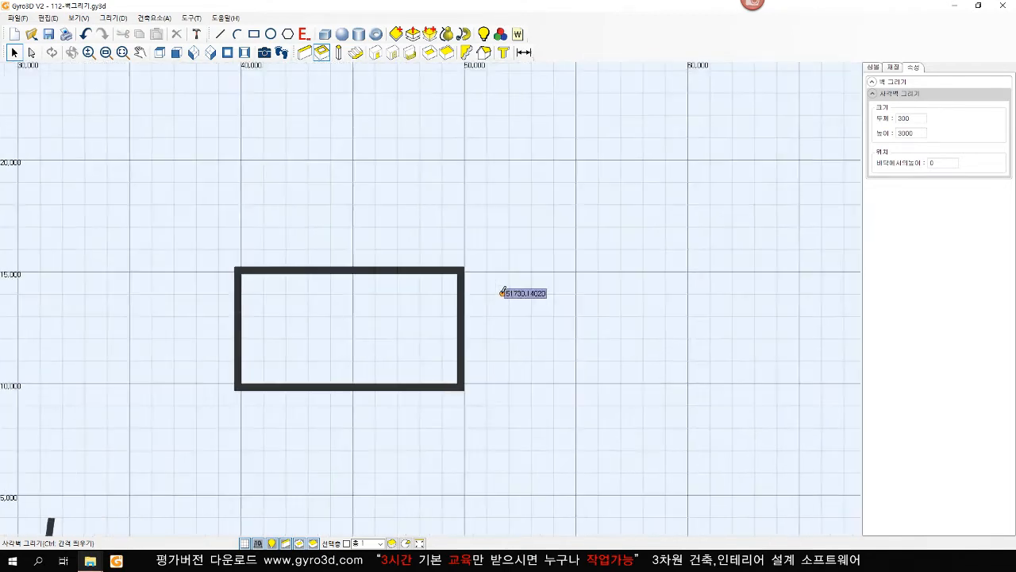
click(463, 267)
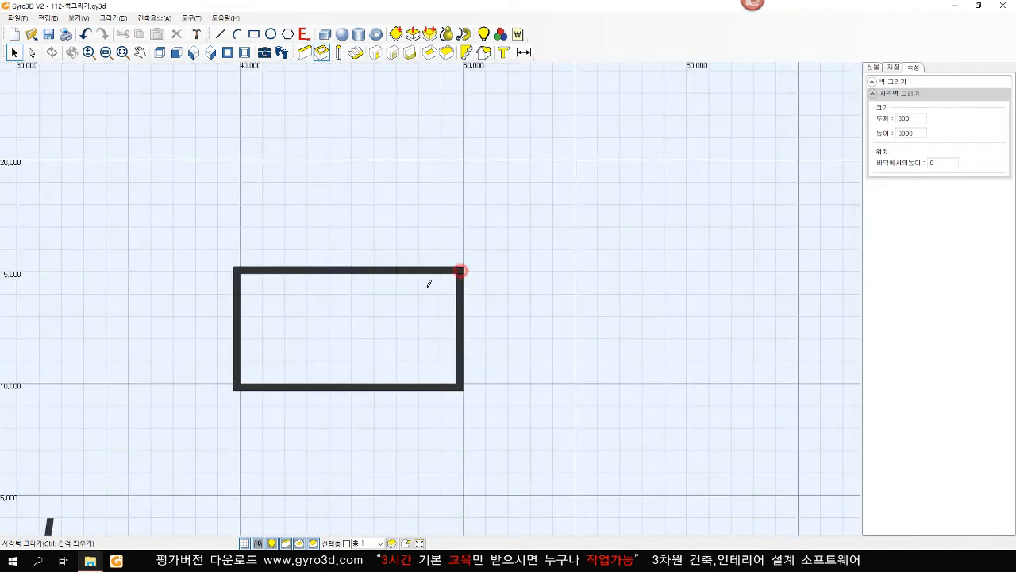
click(406, 304)
click(239, 269)
click(325, 306)
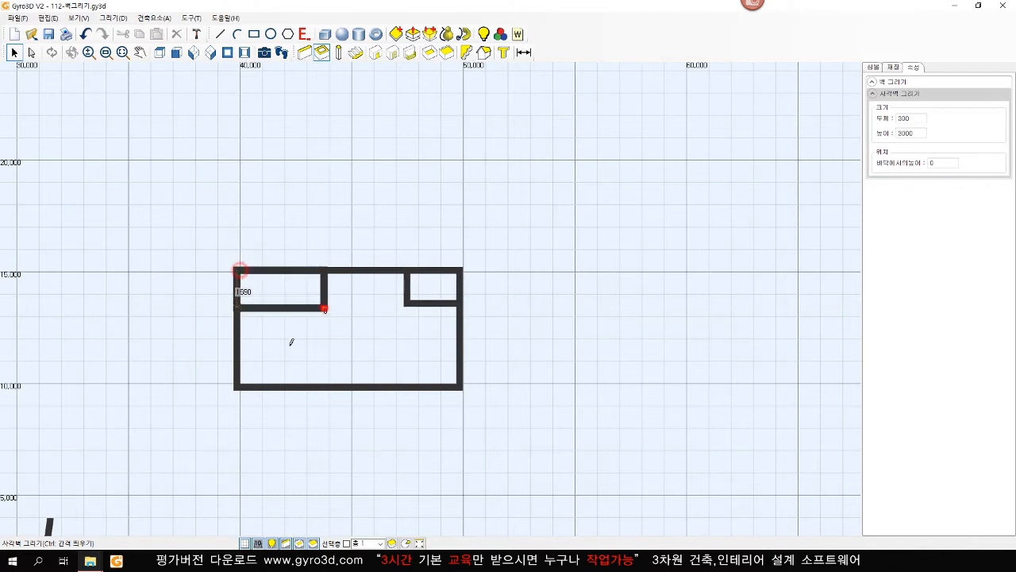
click(237, 386)
click(291, 345)
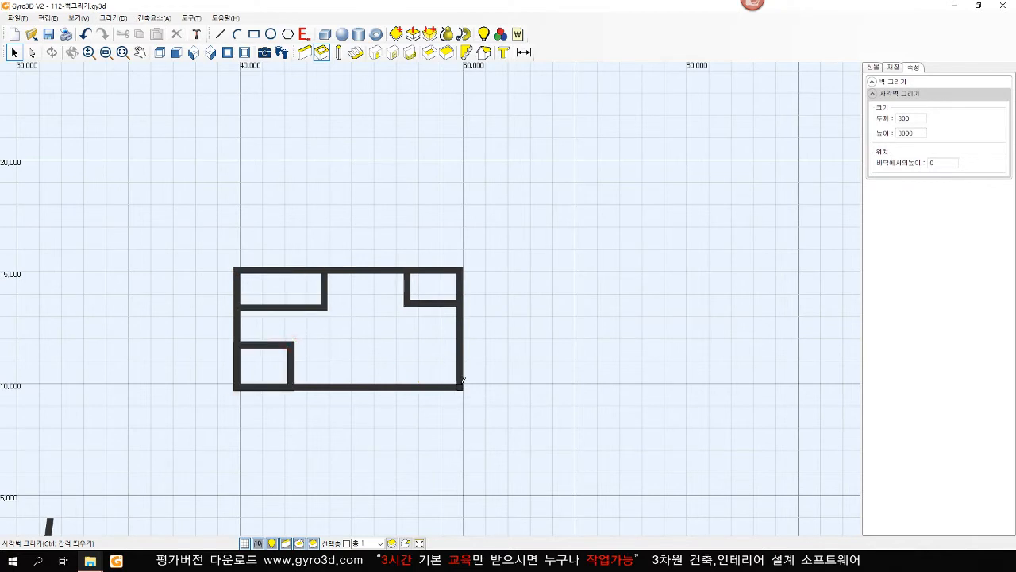
click(460, 387)
click(361, 344)
right_click(581, 362)
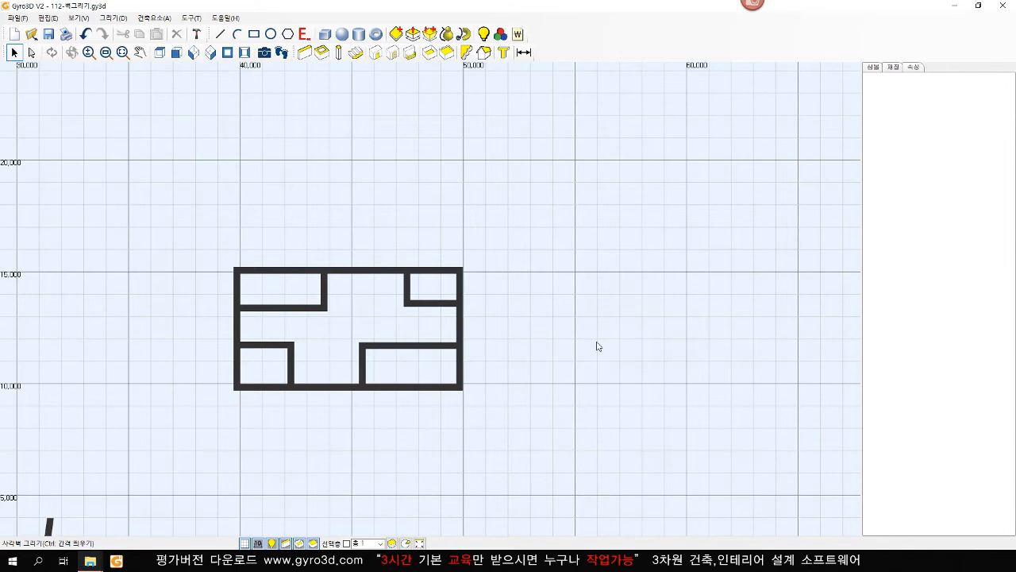
- Draw another separate rectangular wall about 10000 wide, starting near X 65000 on the Y 20000 grid line
middle_drag(682, 301, 350, 363)
click(321, 54)
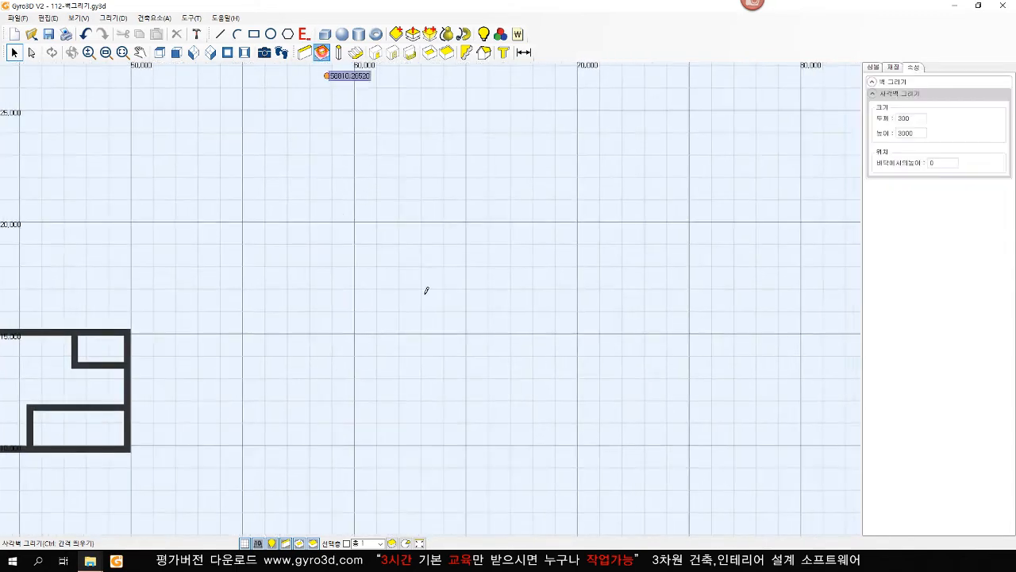
middle_drag(424, 288, 289, 355)
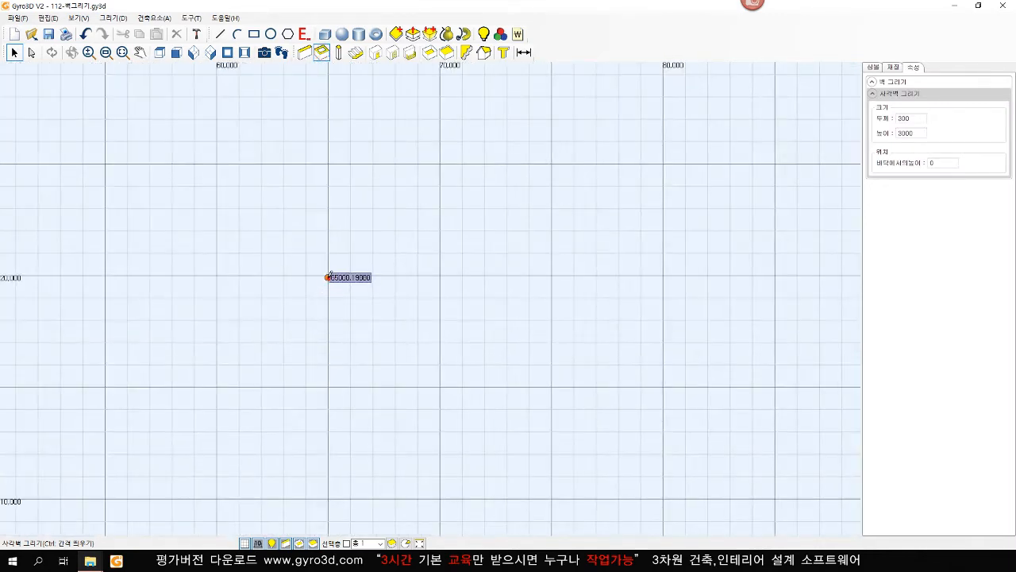
click(330, 279)
click(554, 162)
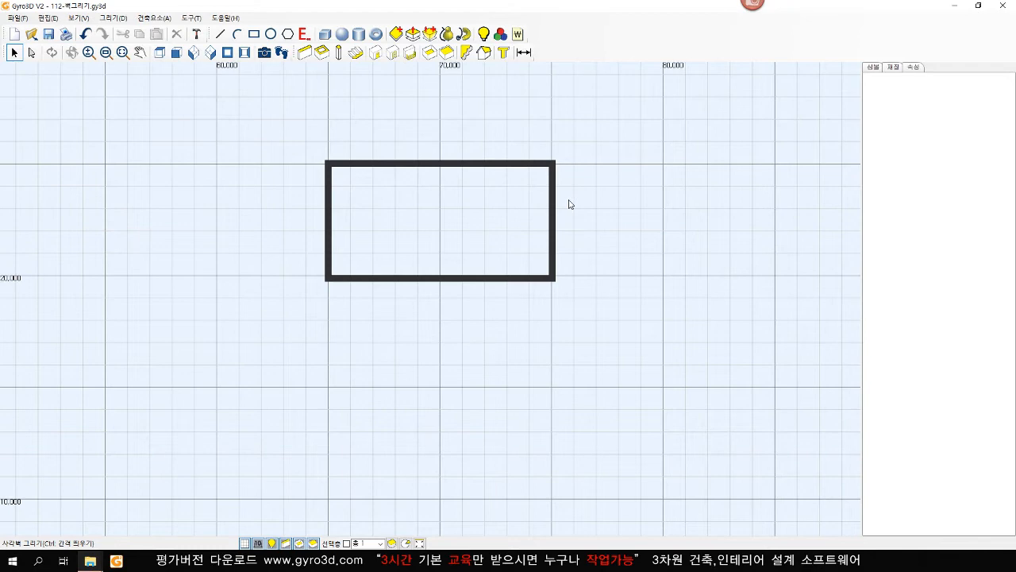
middle_drag(673, 196, 263, 216)
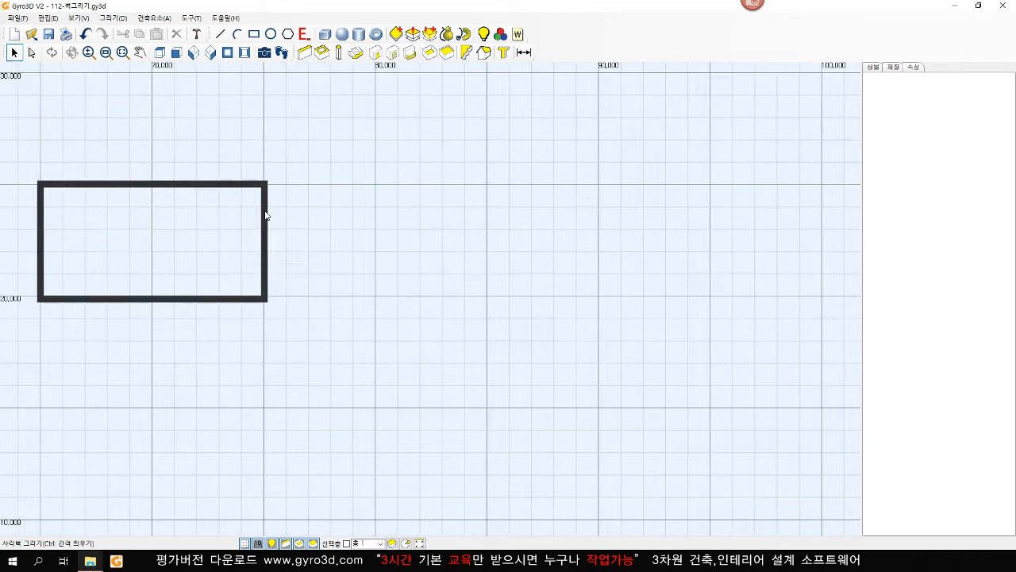
- Draw a third separate rectangular wall beyond the second one, with an exact size of 7000,5000
click(321, 51)
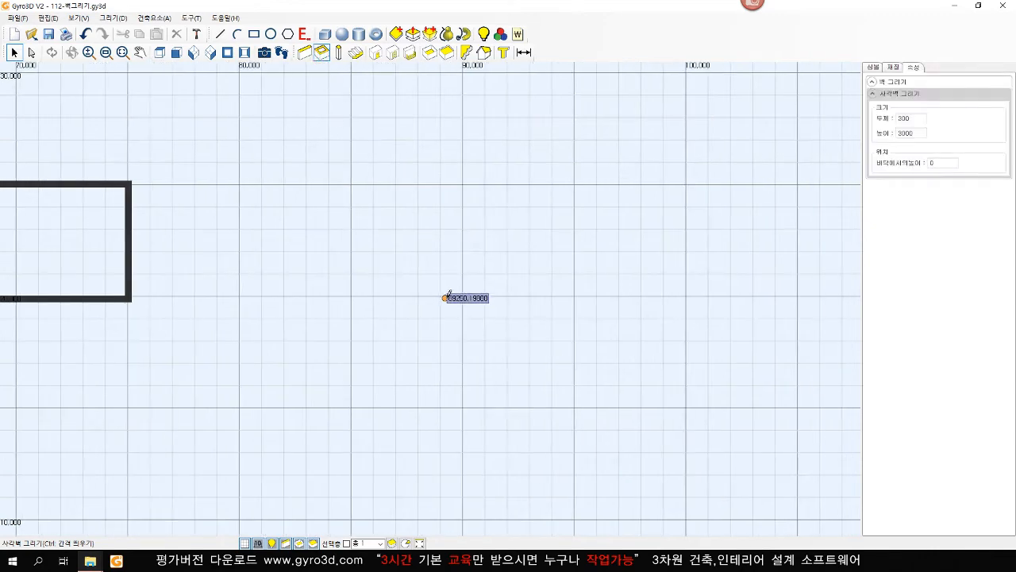
click(445, 258)
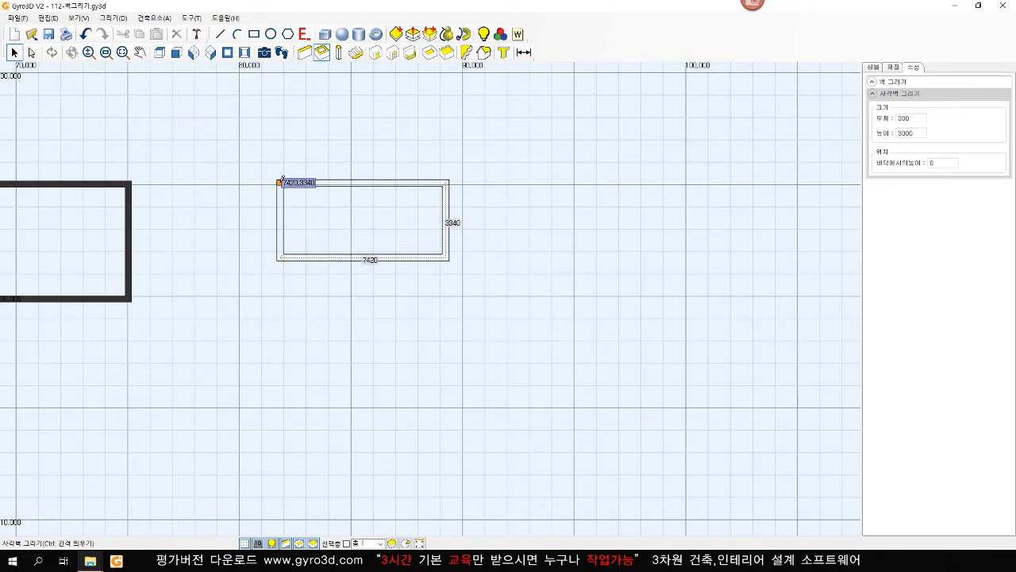
text(7000,5000)
key(Return)
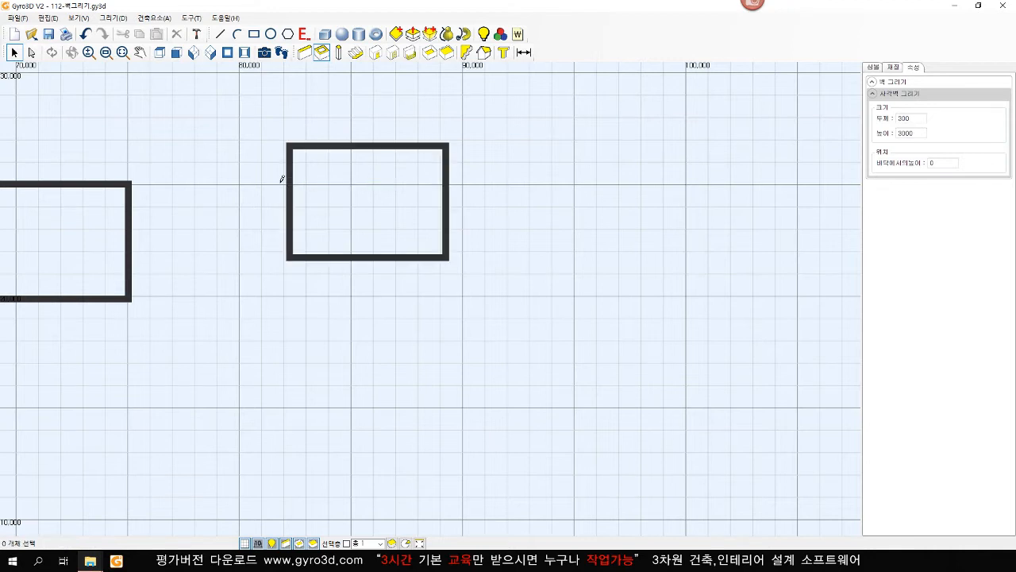
right_click(414, 149)
- Select individual sides of the 7000 by 5000 rectangle to check them, and view all the drawn walls in 3D
drag(392, 229, 359, 275)
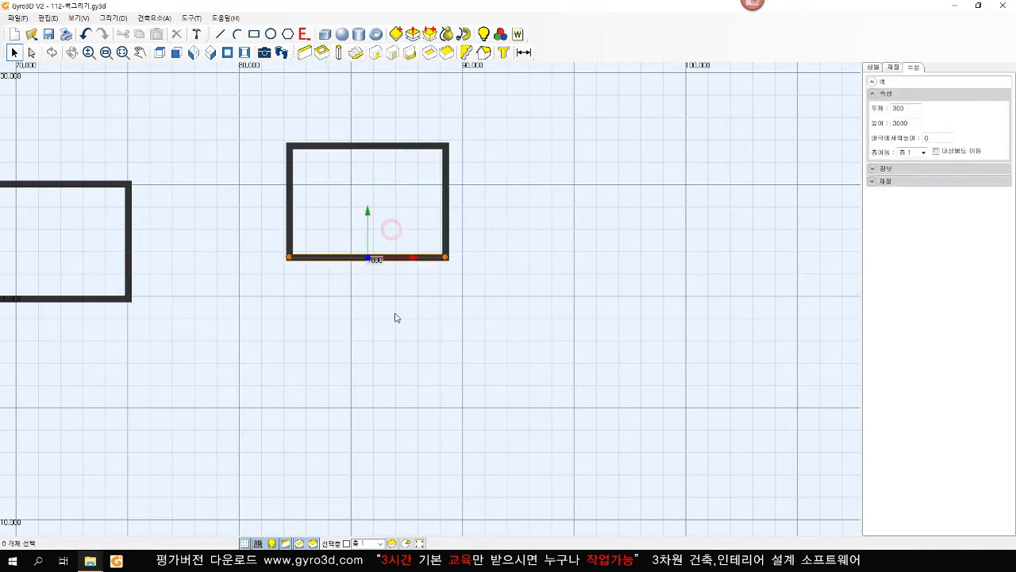
click(417, 314)
drag(479, 207, 399, 207)
click(550, 253)
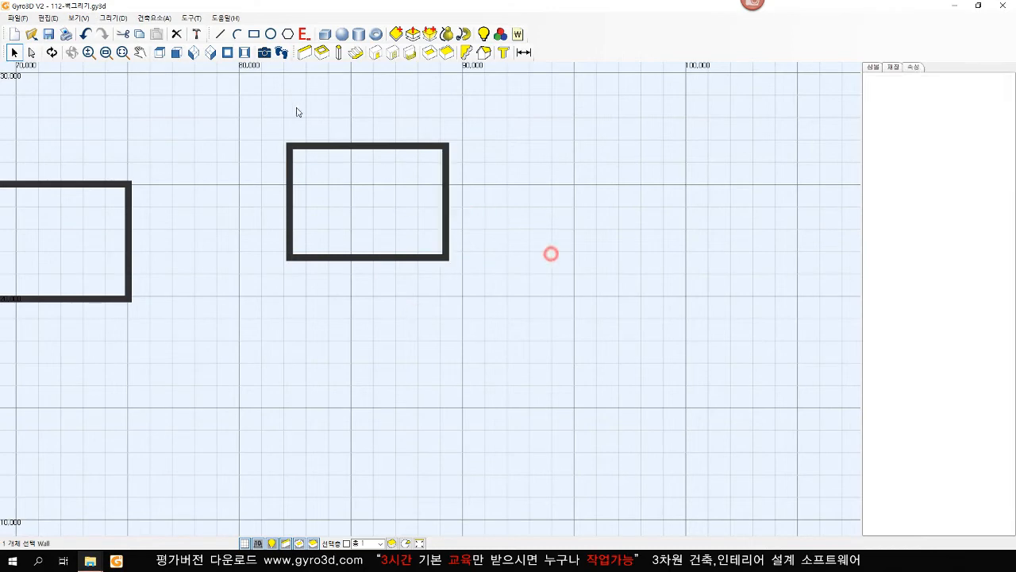
click(210, 52)
middle_drag(644, 341, 395, 245)
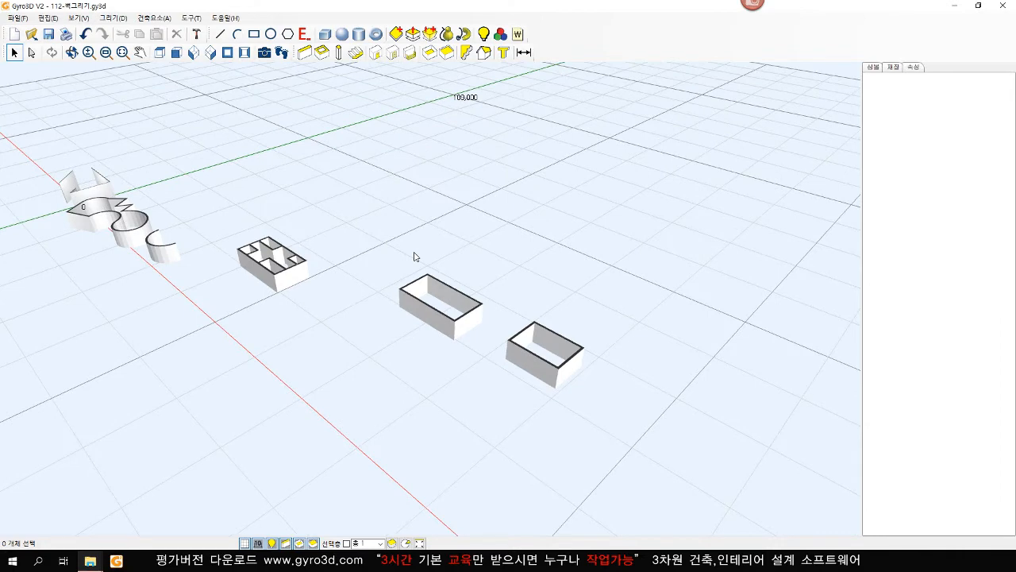
click(719, 302)
- Open the practice file 113-벽그리기 연습 without saving the changes to the current drawing
click(32, 34)
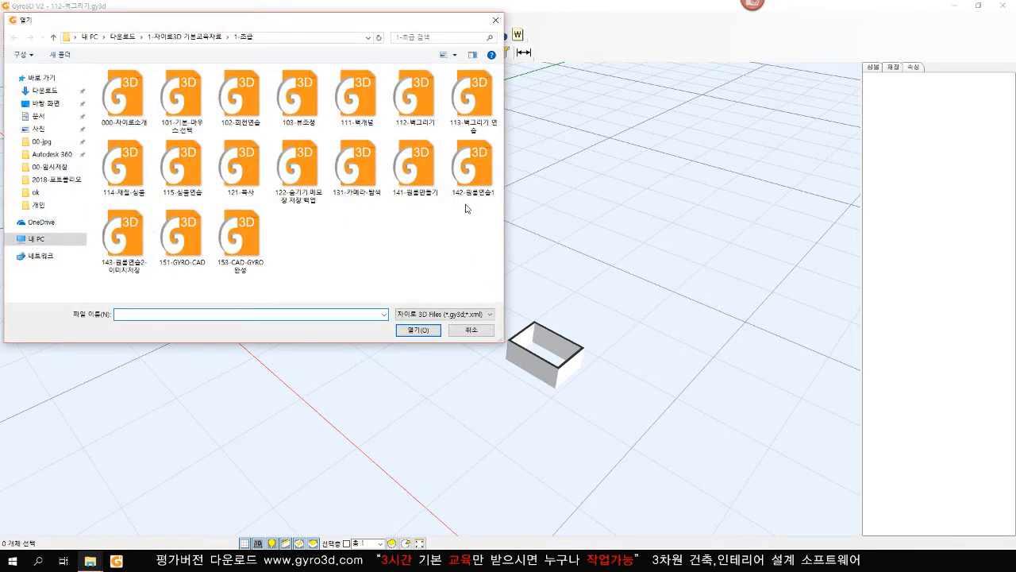
double_click(475, 103)
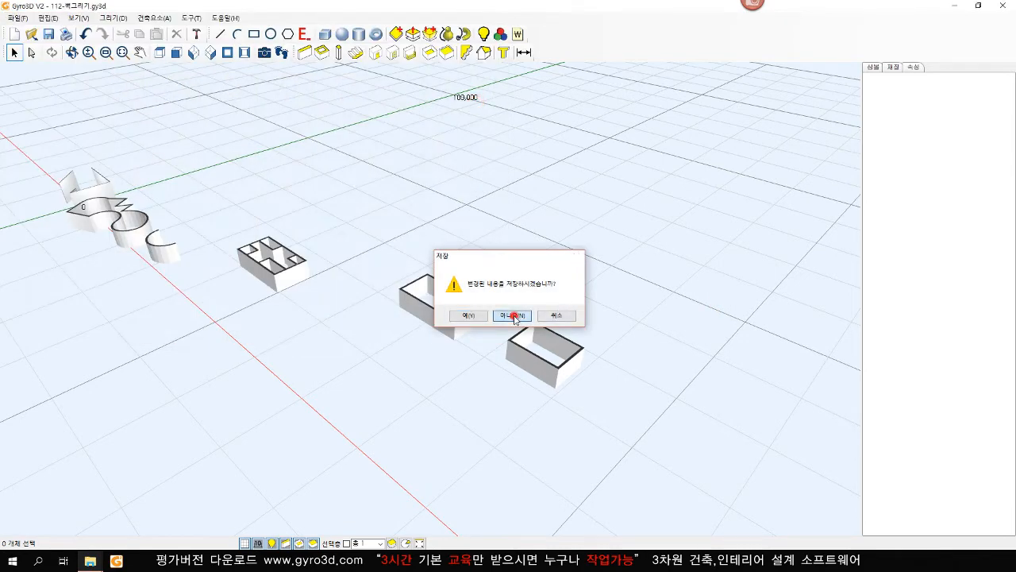
click(513, 315)
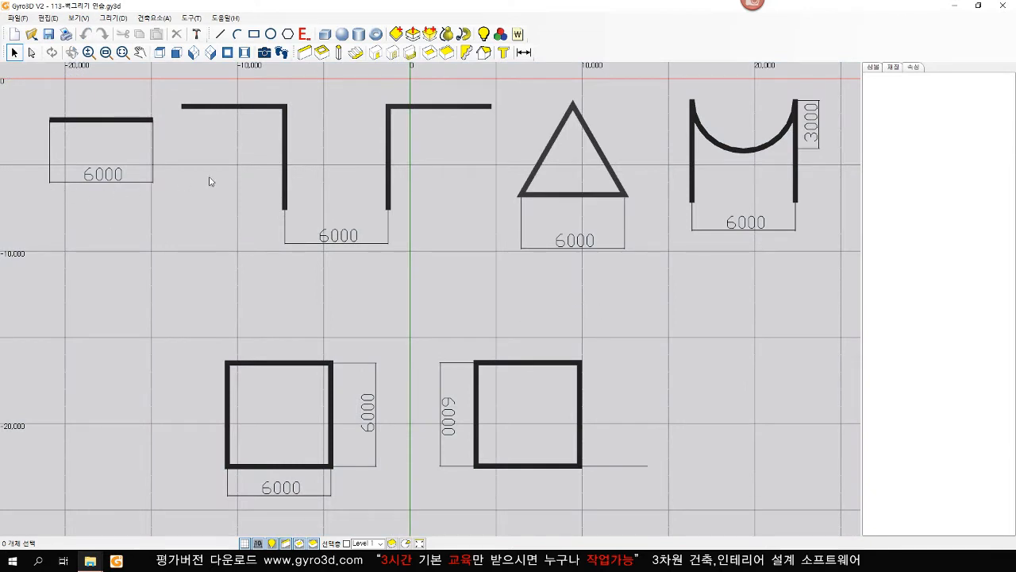
- Examine the practice file's dimensioned wall shapes in plan and in 3D, and return to plan view
scroll(341, 275, down, 1)
scroll(347, 238, down, 1)
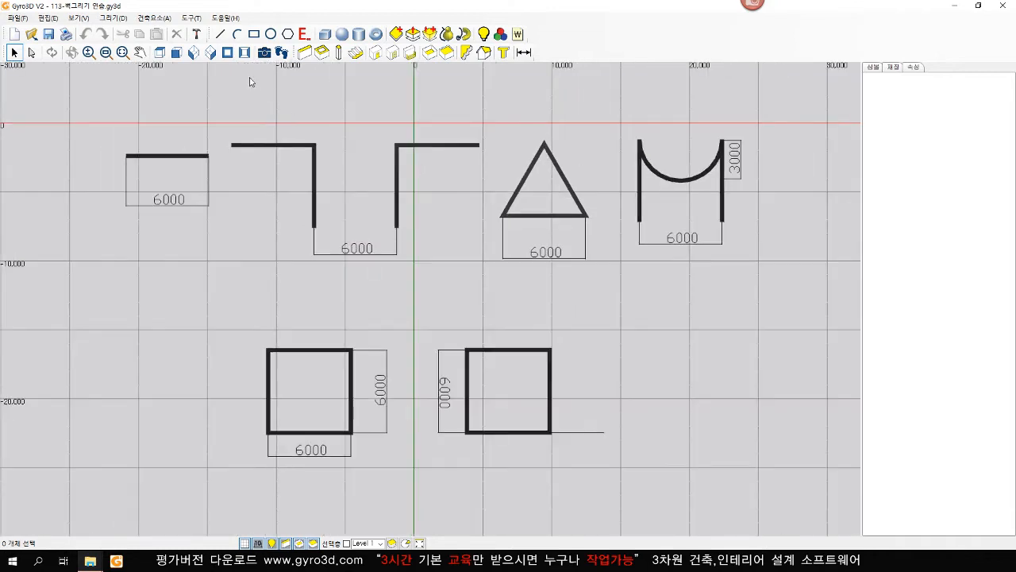
click(210, 52)
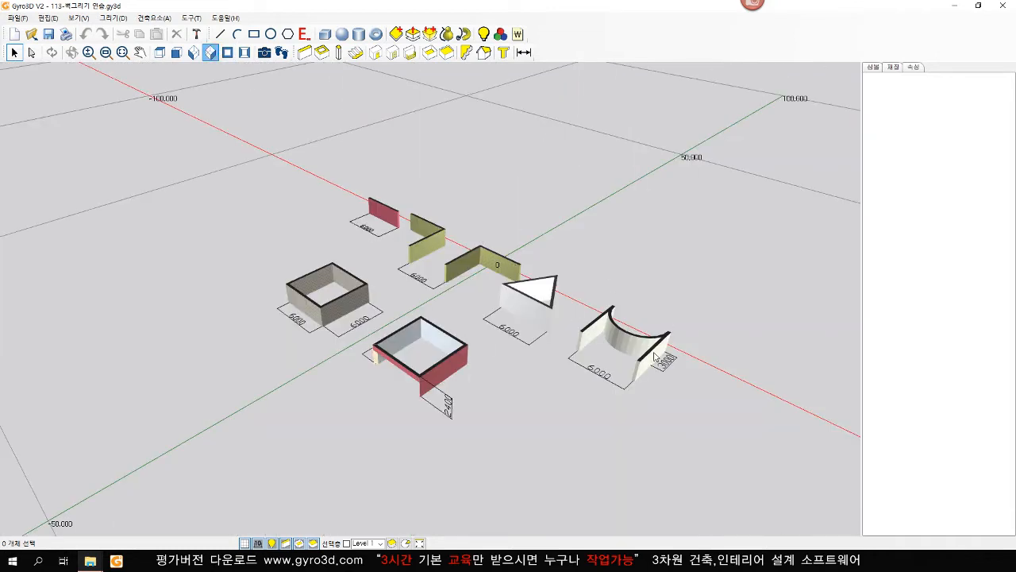
middle_drag(584, 349, 582, 346)
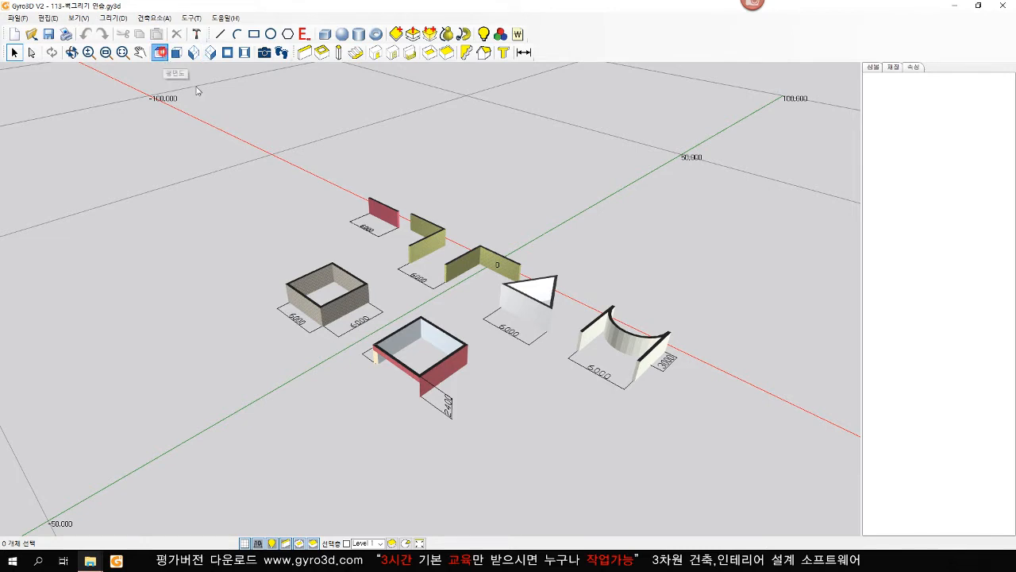
click(160, 52)
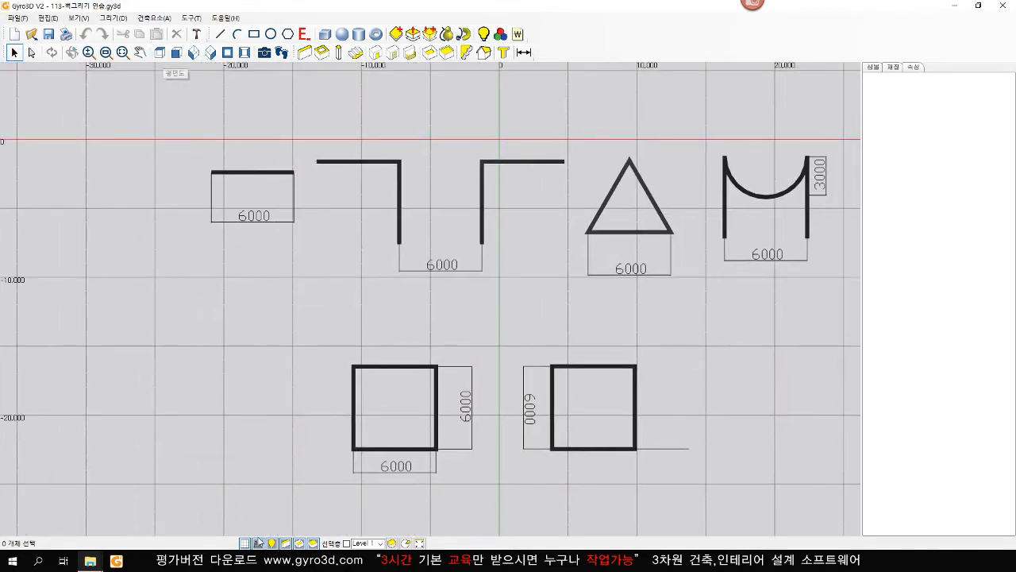
- Hide the grid and draw a single horizontal straight wall, 200 thick and 6000 long, in the free area below the first sample wall
click(246, 542)
click(305, 53)
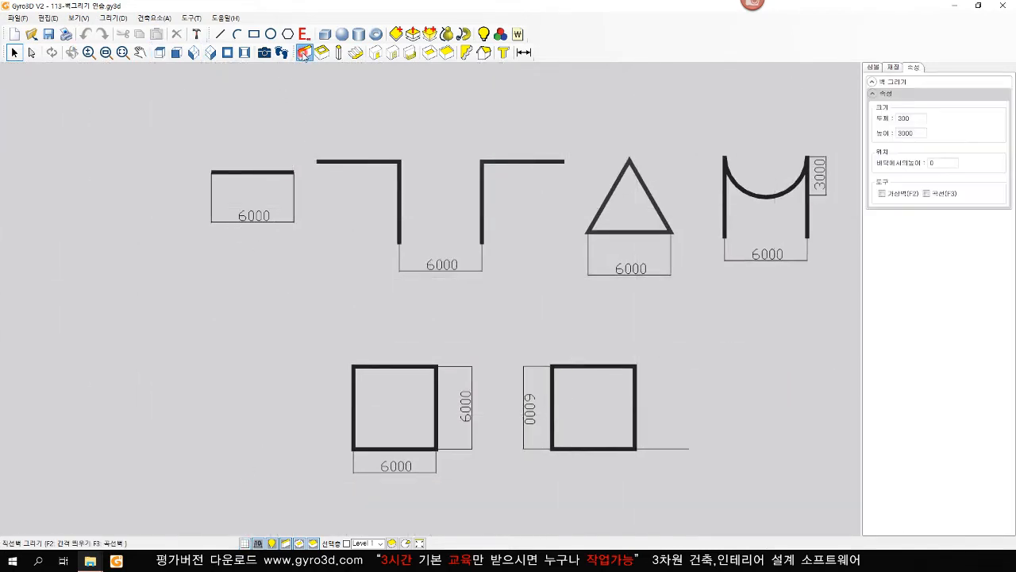
double_click(914, 121)
click(201, 315)
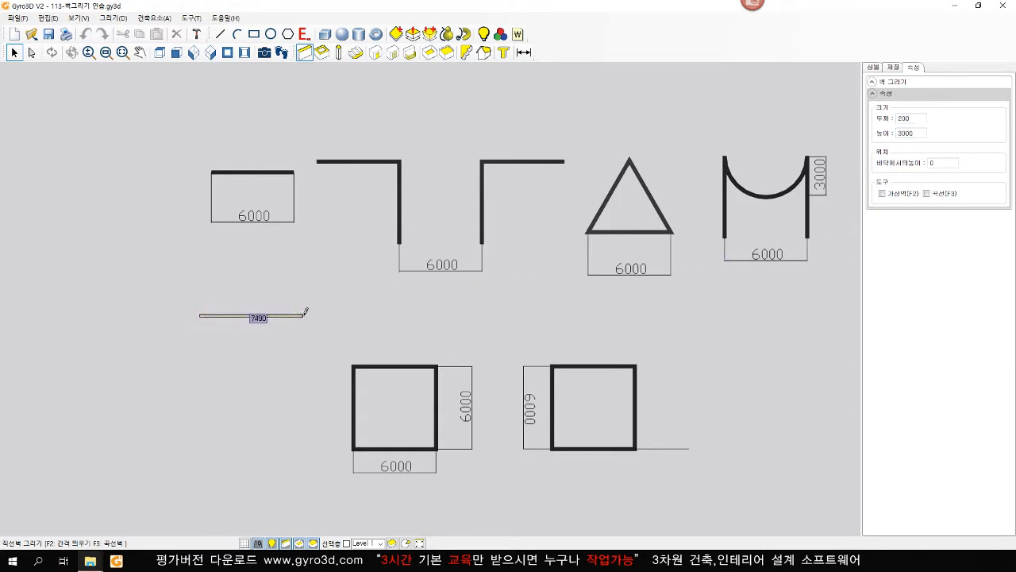
text(6000)
key(Return)
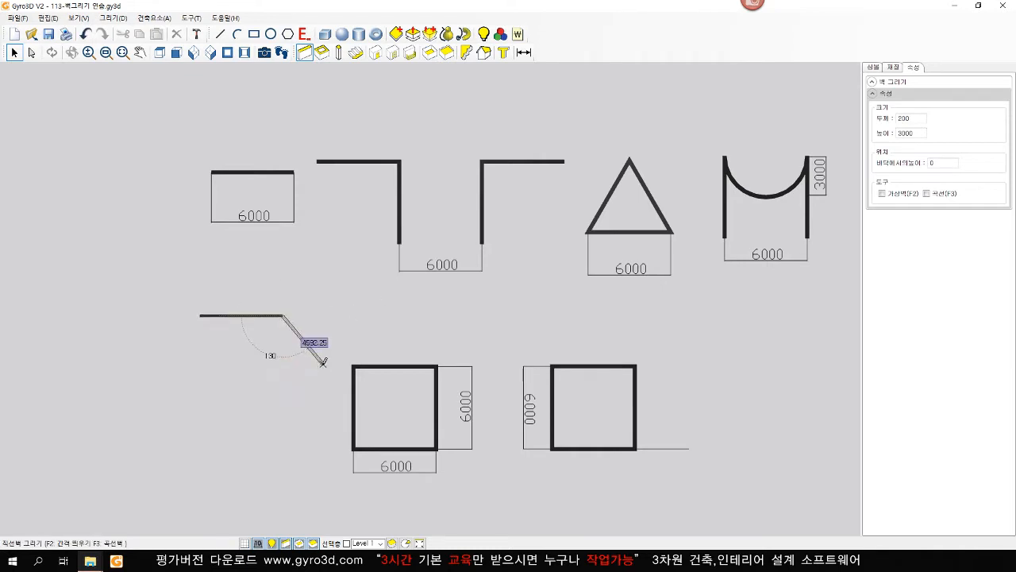
right_click(318, 346)
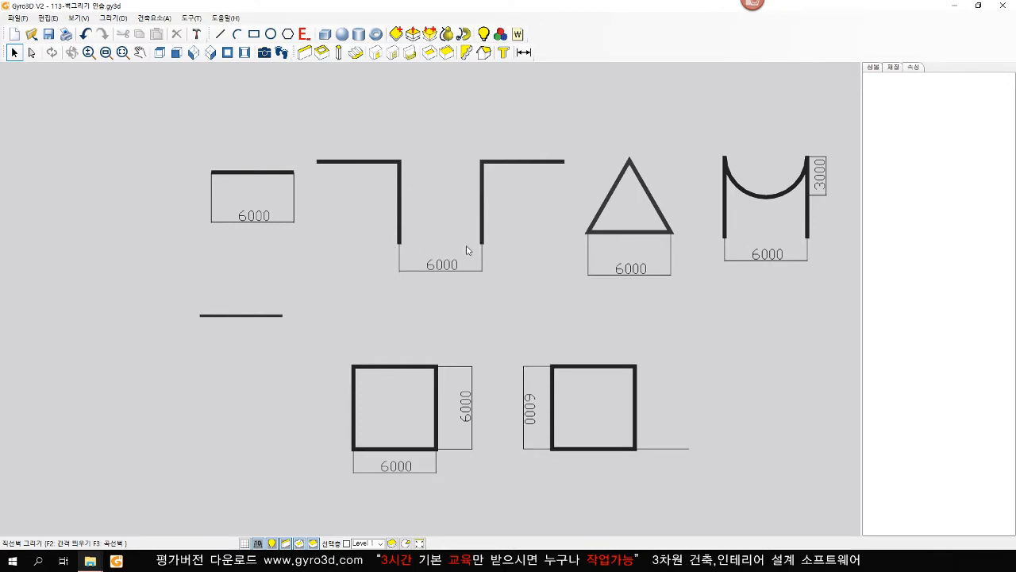
- Start a new straight wall chain beyond the squares with a 6000 horizontal wall followed by a 6000 wall downward at 90 degrees
click(304, 53)
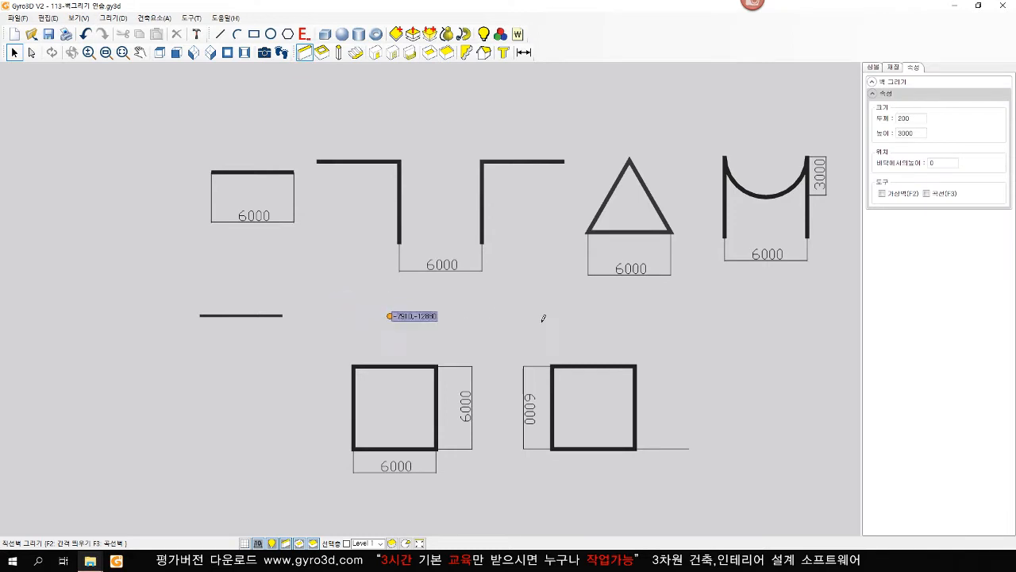
middle_drag(669, 325, 466, 295)
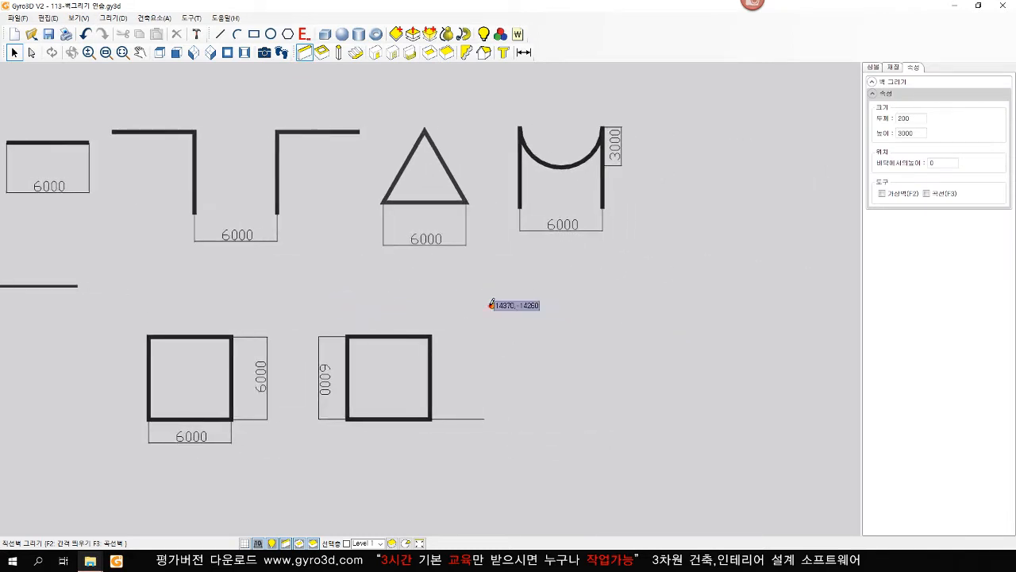
click(491, 304)
text(6)
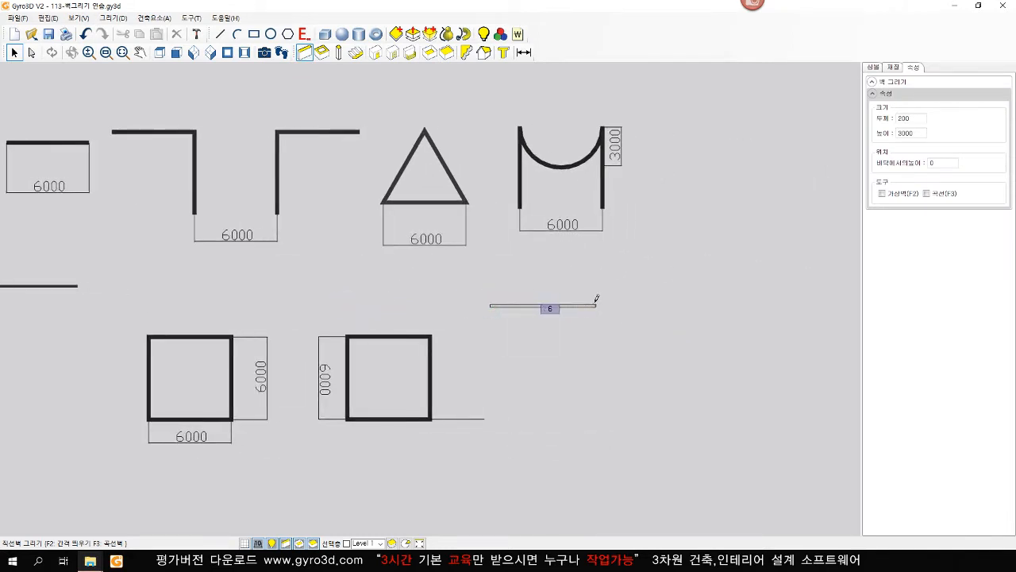
text(000)
key(Return)
text(6)
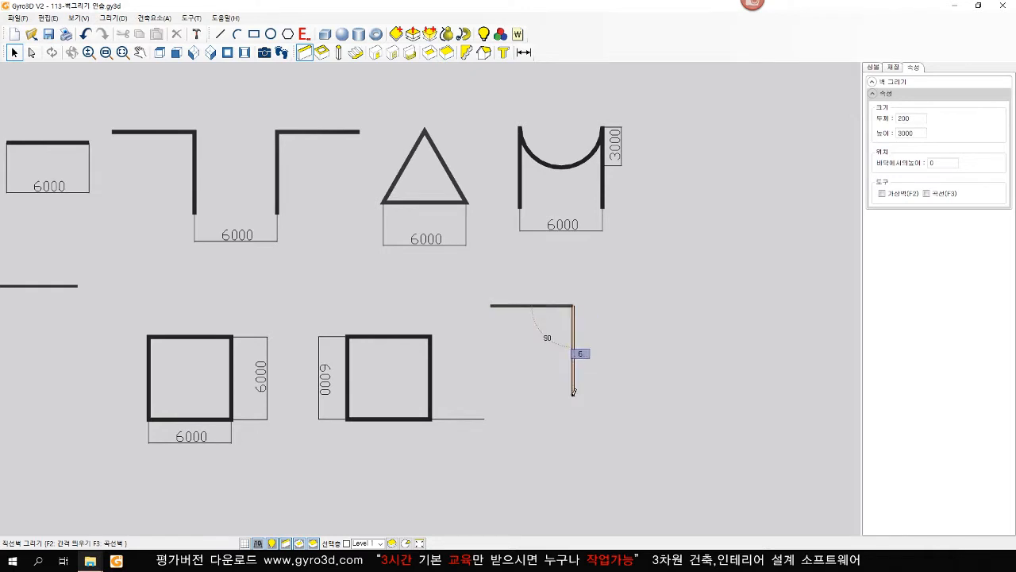
text(000)
key(Return)
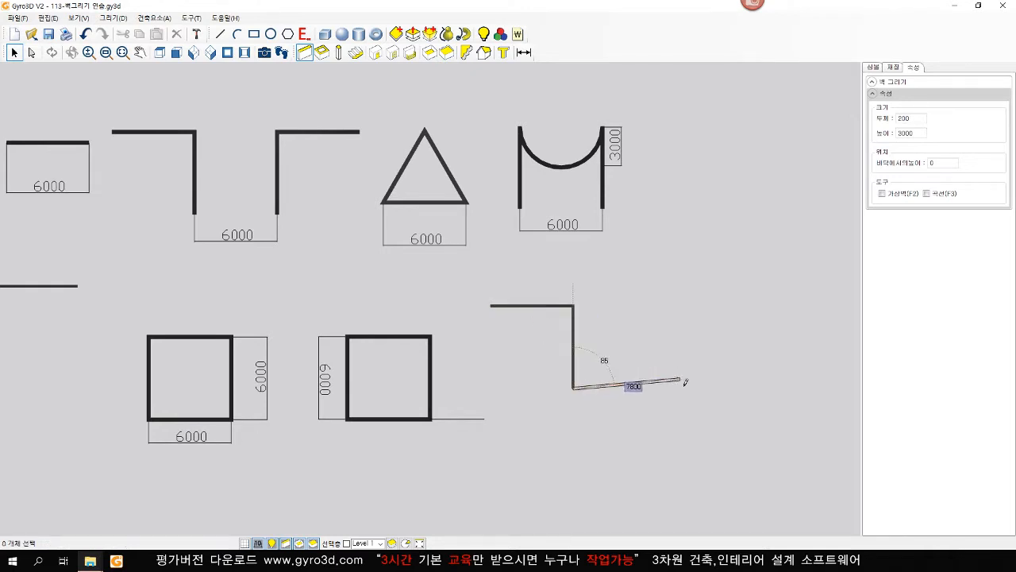
- Continue the chain with 6000 walls rightward, upward and rightward again, and delete the bottom wall between the two vertical ones
text(6000)
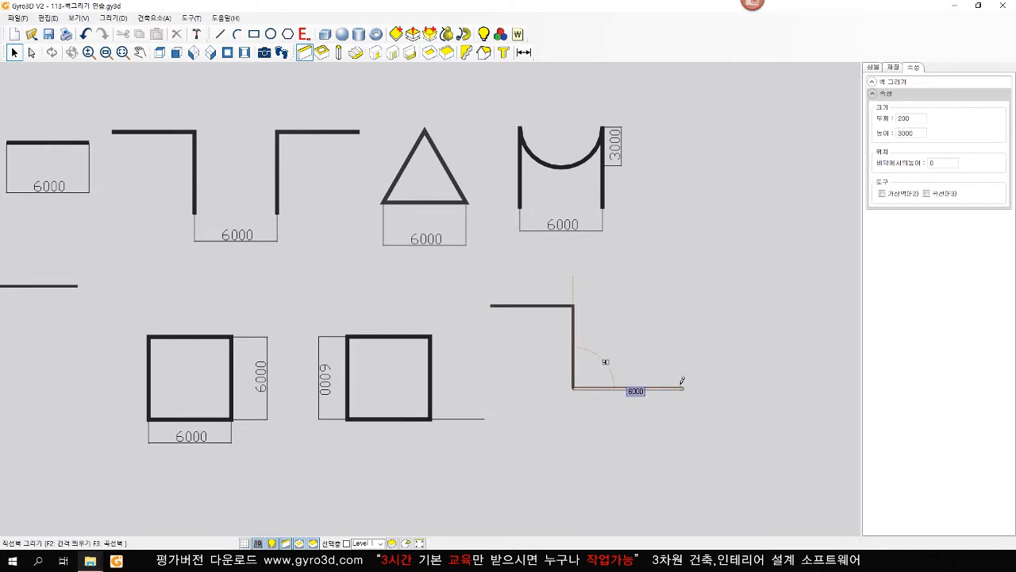
key(Return)
text(6000)
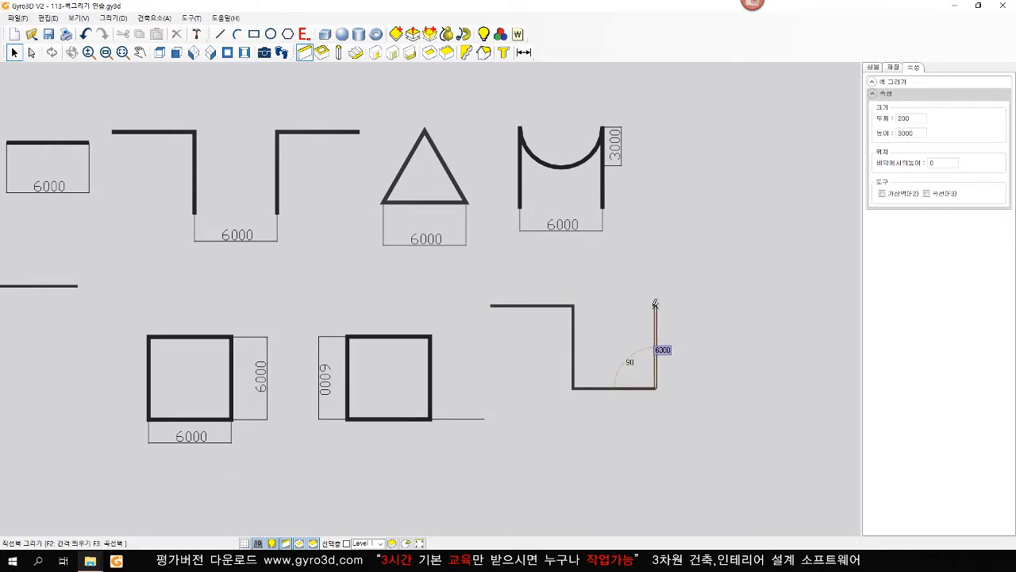
key(Return)
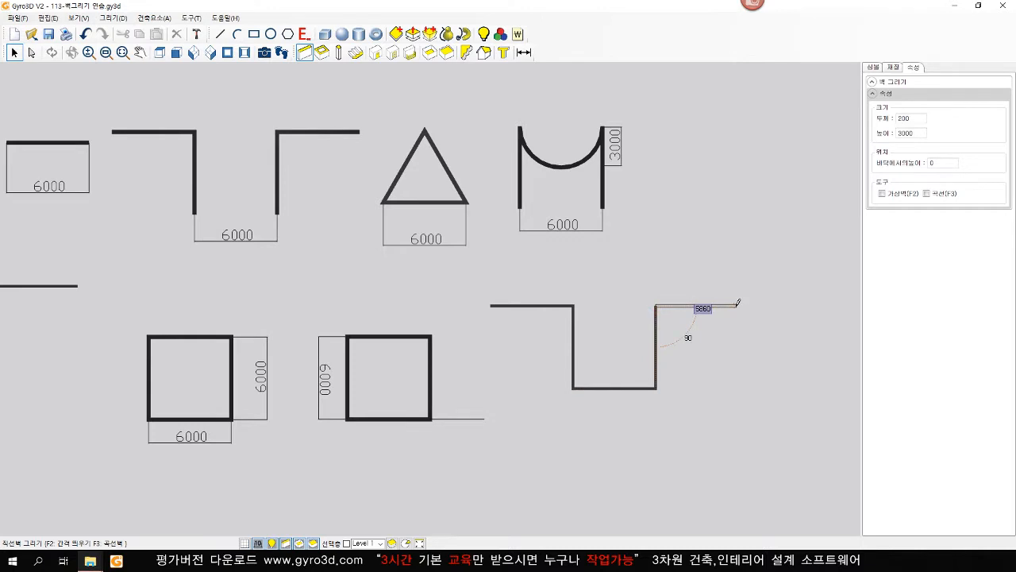
text(6000)
key(Return)
key(Escape)
click(601, 401)
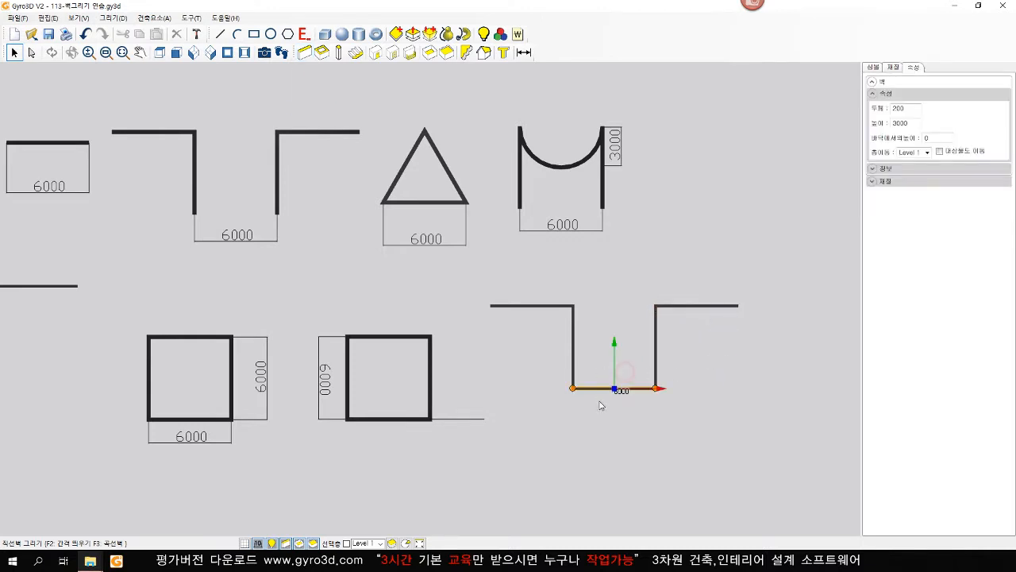
key(Delete)
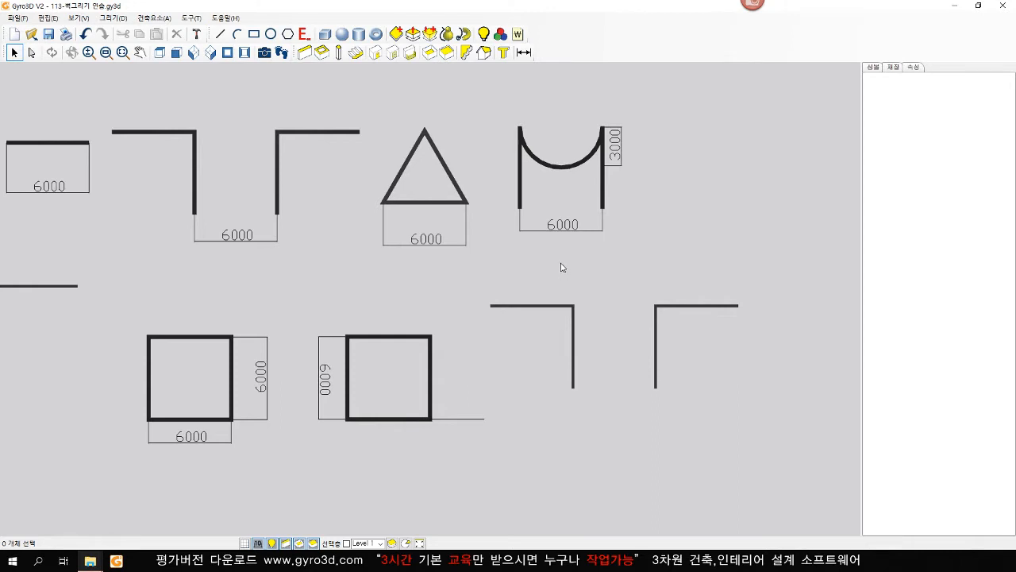
- Draw a 6000 horizontal straight wall to the right of the curved-wall sample as the base of a triangle
middle_drag(576, 246, 453, 295)
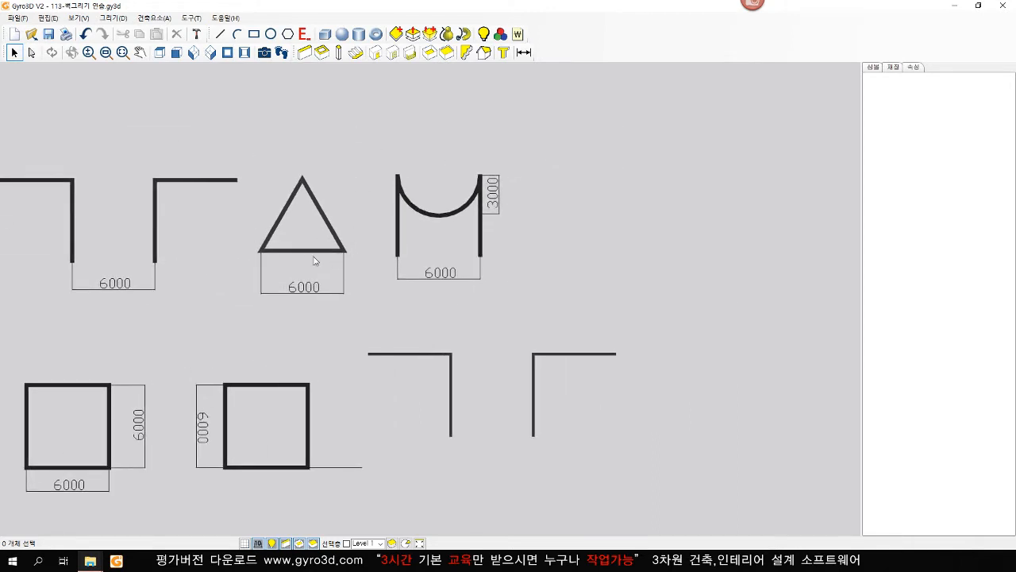
scroll(281, 265, up, 2)
mouse_move(315, 260)
middle_down()
mouse_move(241, 268)
mouse_move(272, 265)
mouse_move(259, 271)
middle_up()
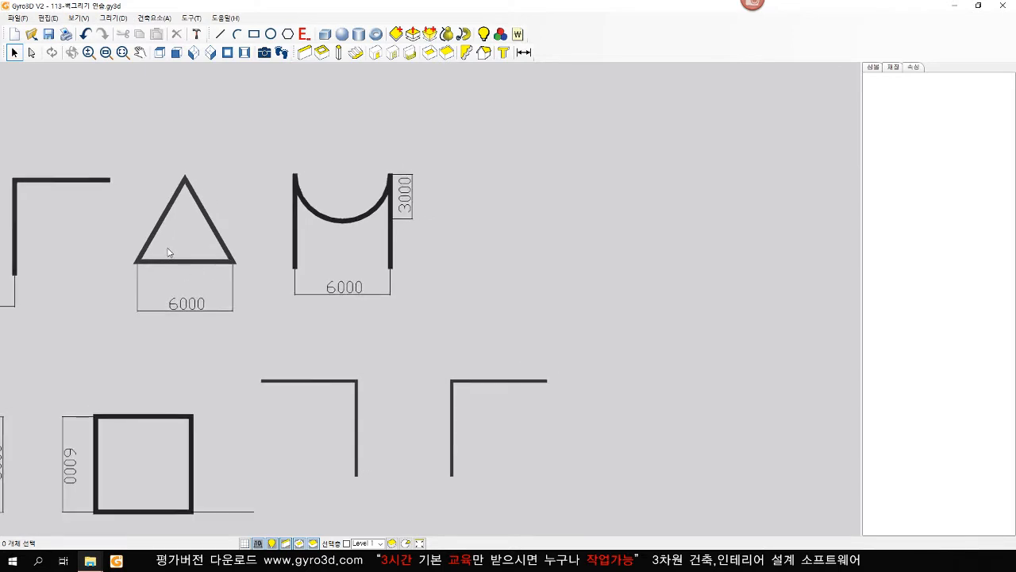
scroll(170, 249, up, 1)
middle_drag(169, 250, 152, 264)
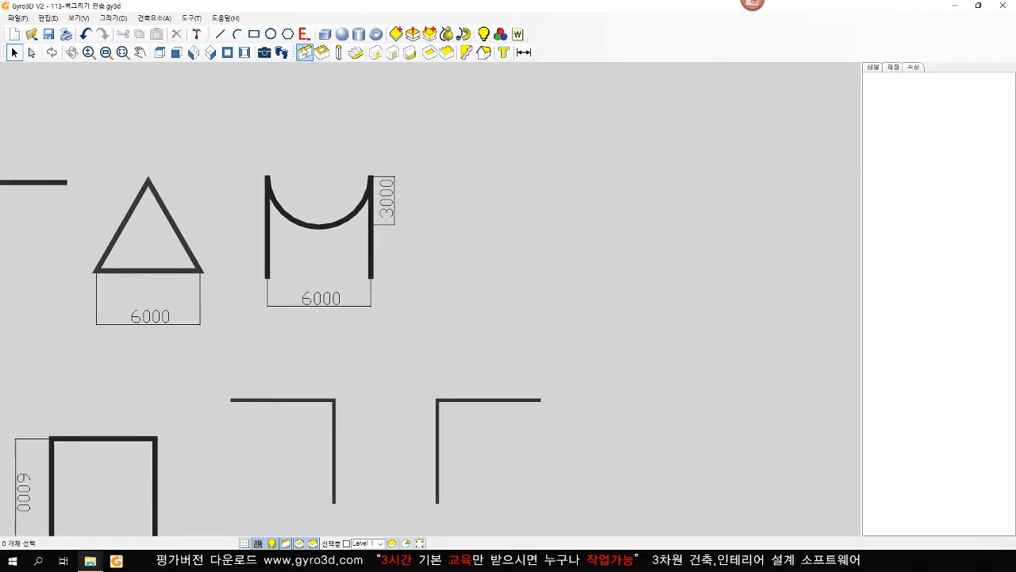
click(304, 52)
click(504, 277)
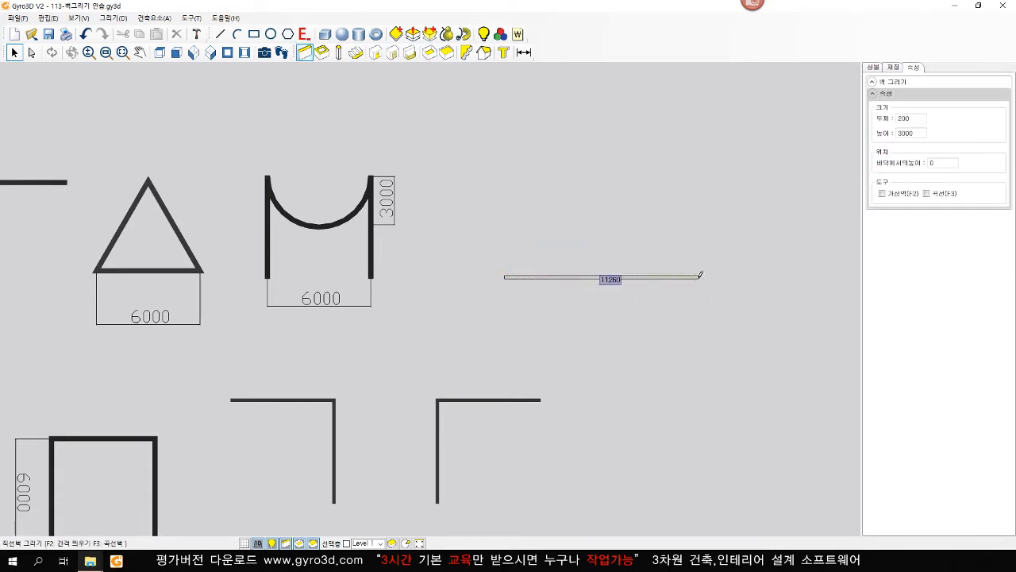
text(6000)
key(Return)
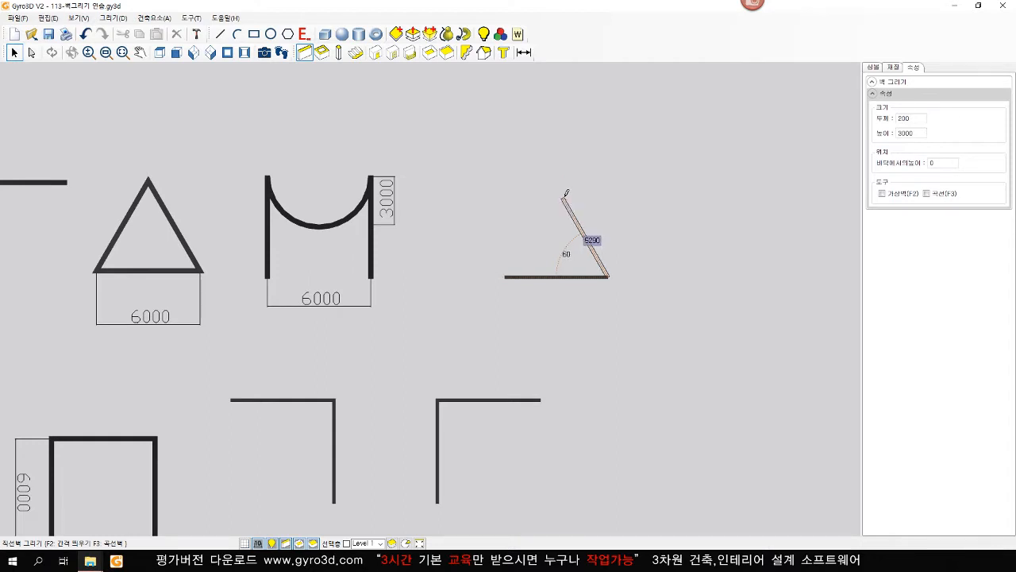
text(3000)
key(Return)
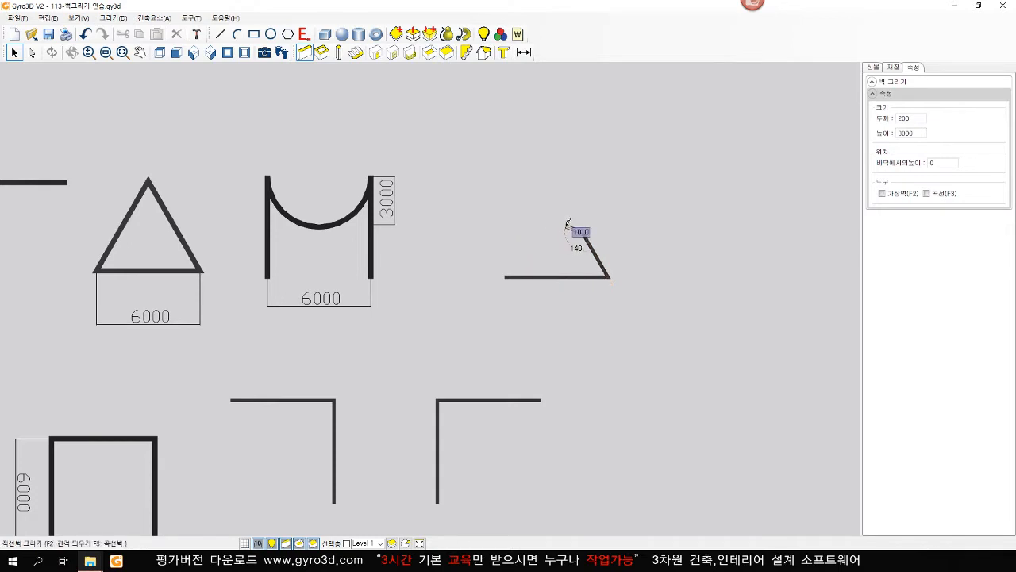
key(ctrl+z)
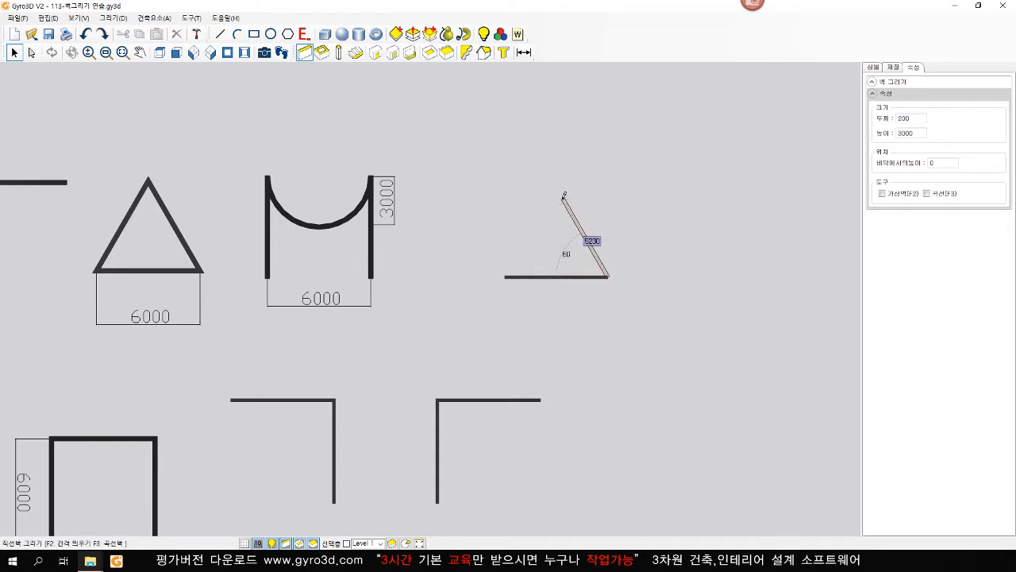
- Draw the triangle's second wall 6000 long at 60 degrees from the base, and close the triangle at the base's starting point
text(5)
text(000)
key(Return)
click(504, 275)
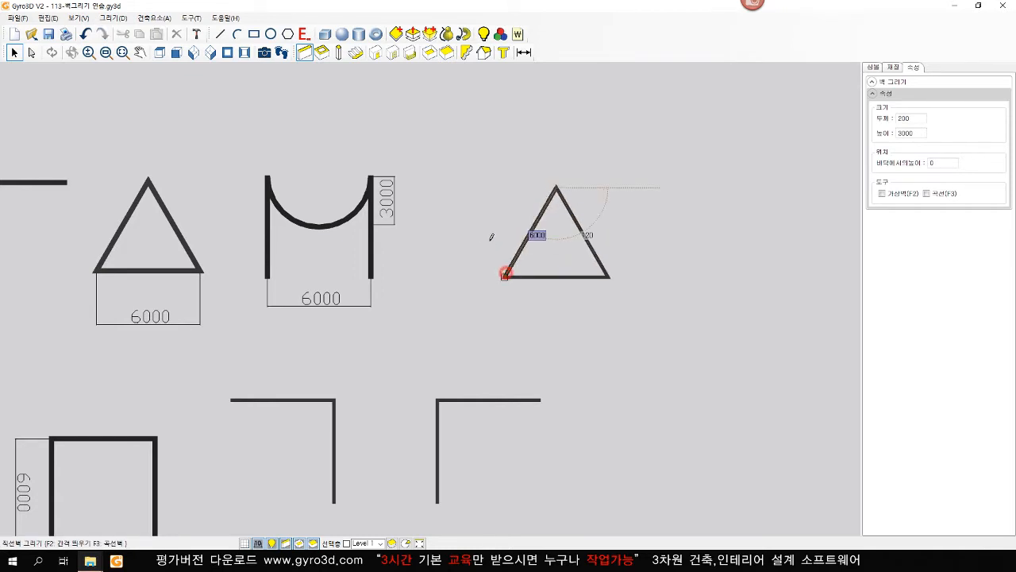
- Draw three connected 6000 walls at 90 degrees beyond the new triangle, going up, across and down, and delete the top wall
scroll(463, 289, down, 1)
mouse_move(462, 289)
middle_down()
mouse_move(376, 310)
mouse_move(177, 300)
middle_up()
middle_drag(305, 294, 270, 309)
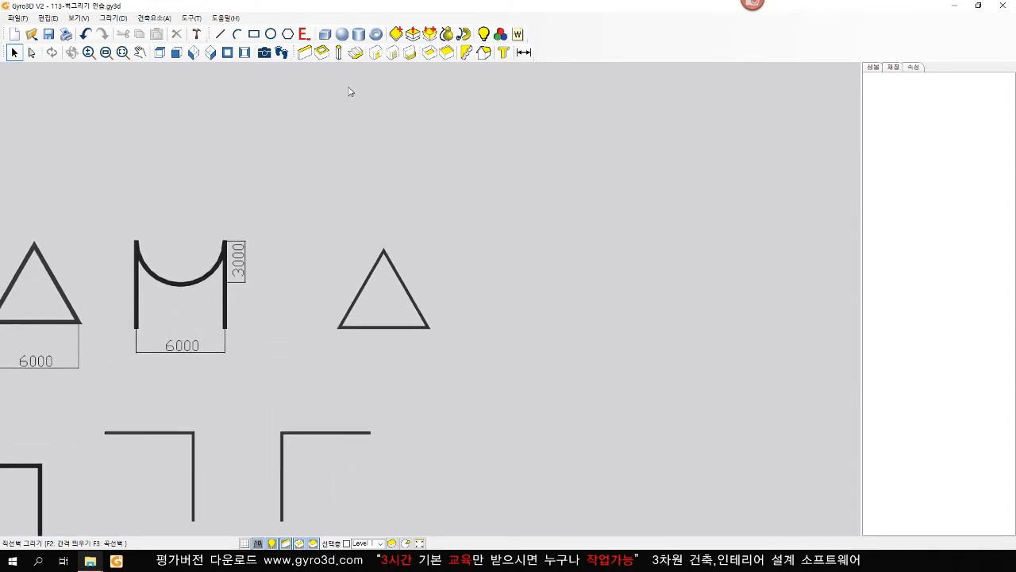
click(305, 52)
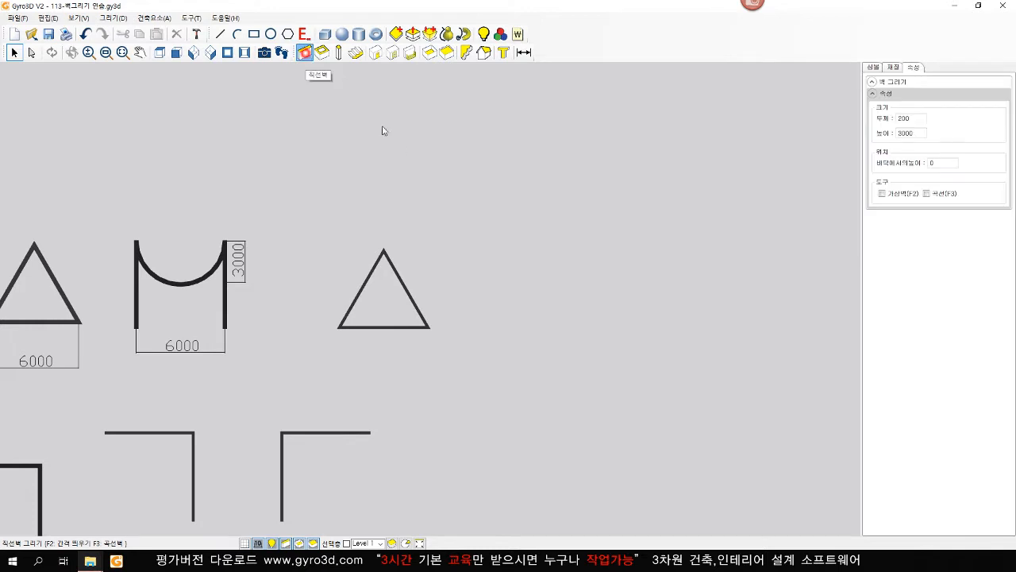
click(510, 323)
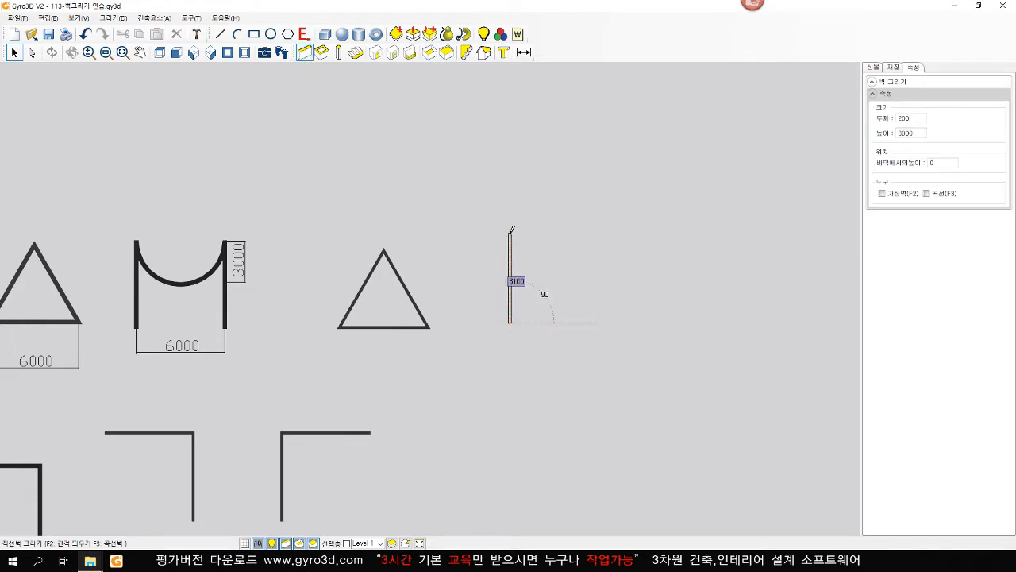
text(6)
key(Return)
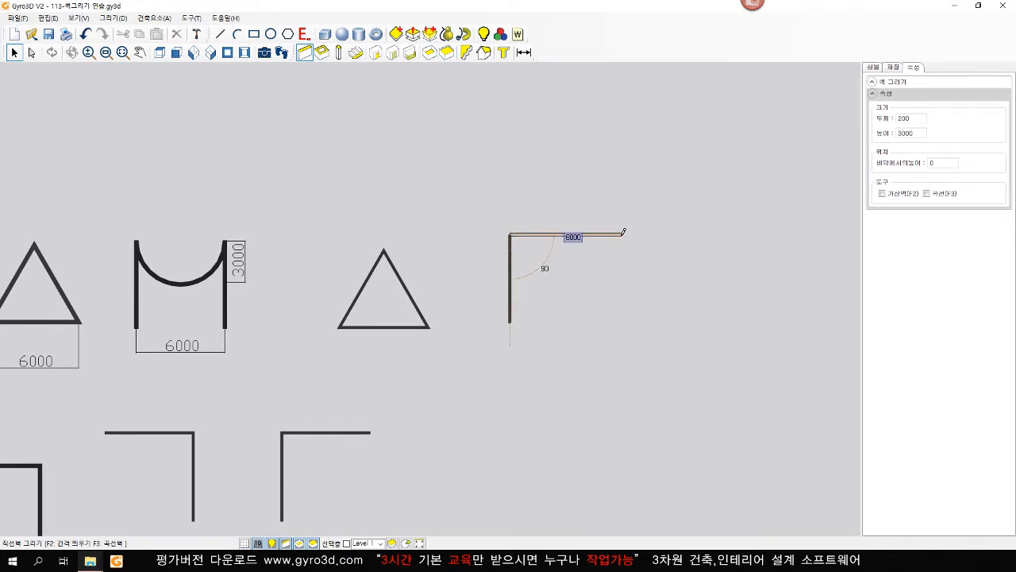
text(6000)
key(Return)
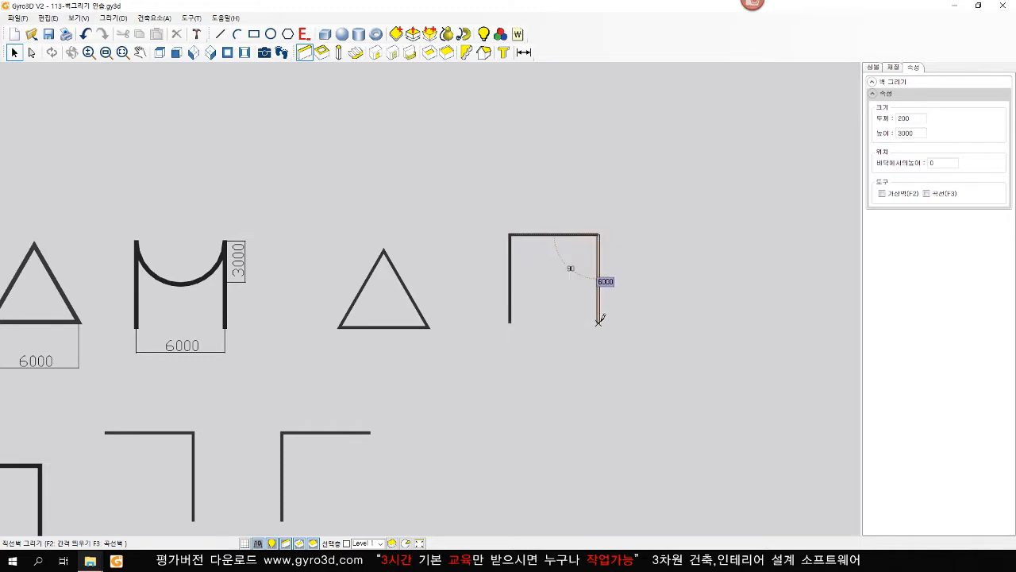
click(599, 321)
right_click(612, 302)
right_click(644, 294)
drag(559, 216, 532, 260)
key(Delete)
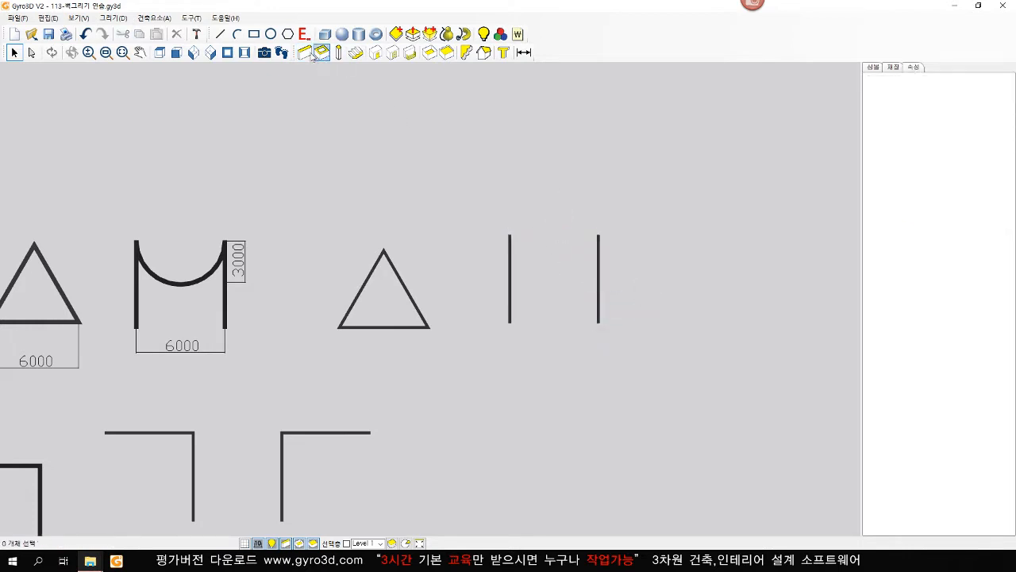
- Connect the upper ends of the two parallel walls with a curved wall bulging downward by 3000
click(305, 52)
click(510, 234)
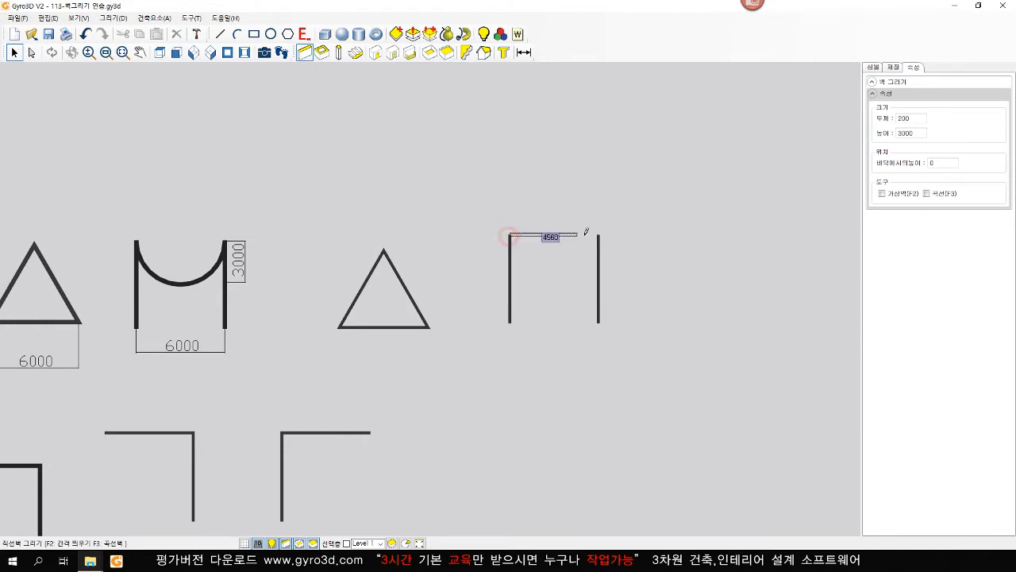
click(941, 193)
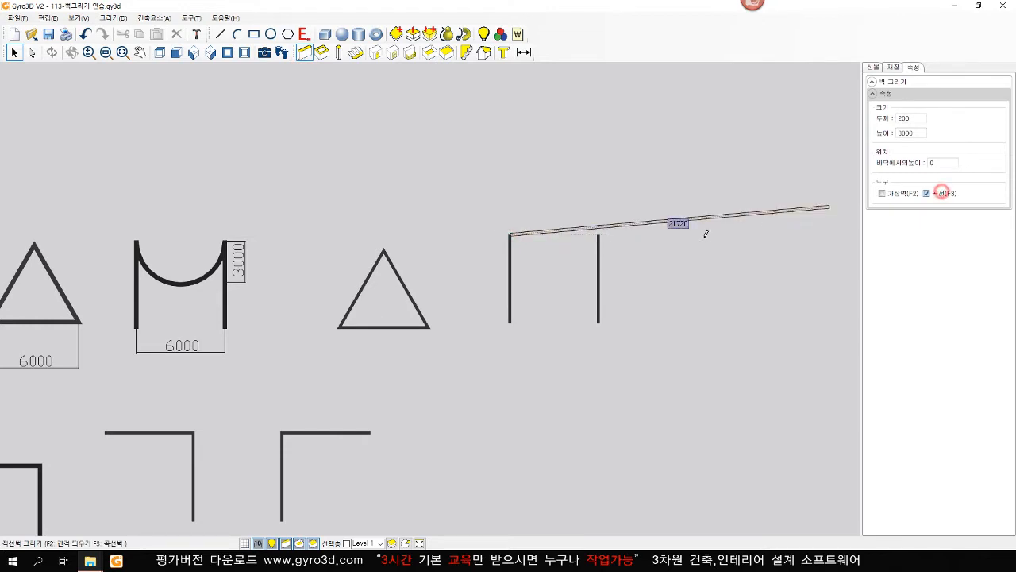
click(598, 235)
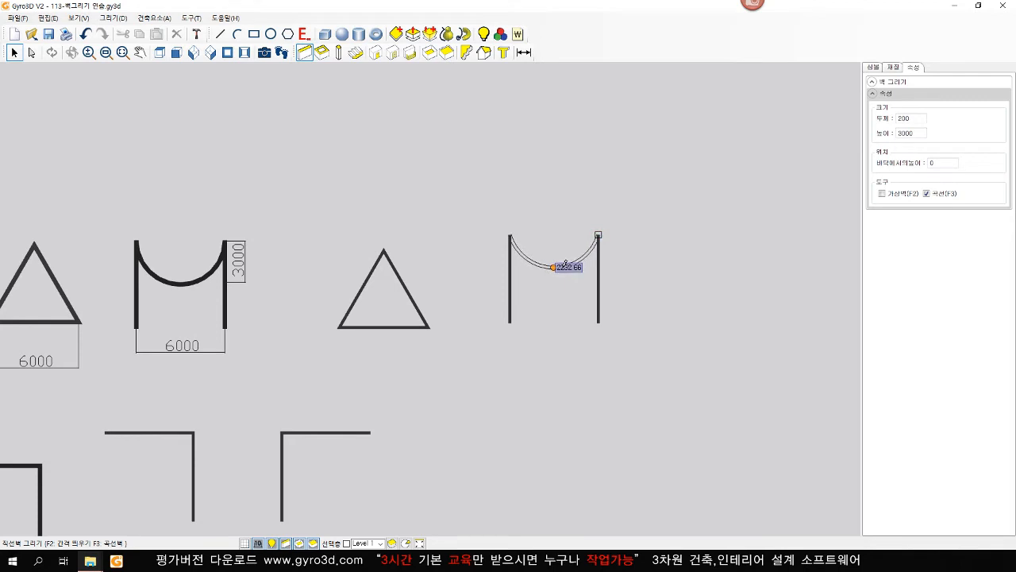
text(3000)
key(Return)
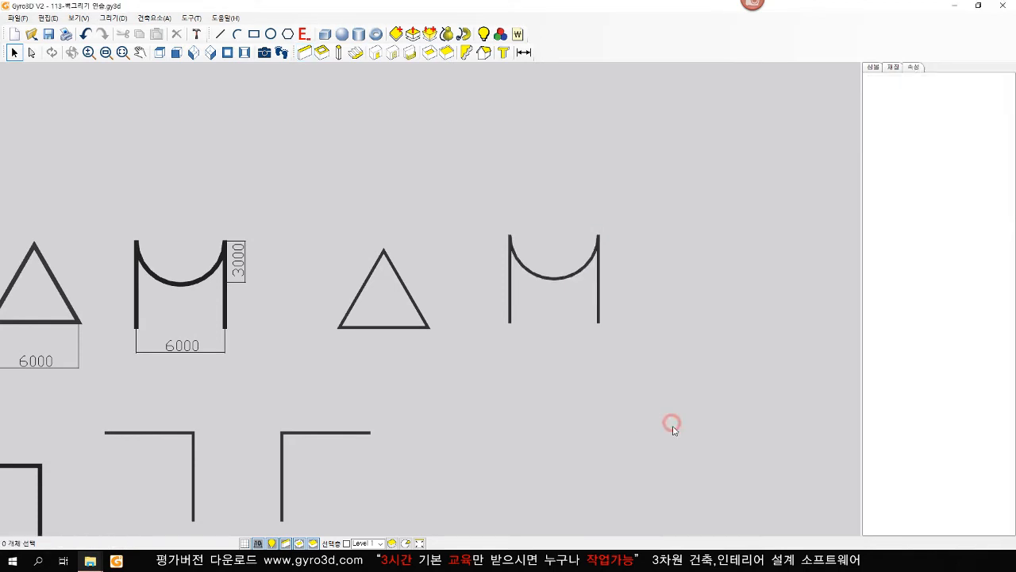
- Draw a 6000 by 6000 rectangular wall enclosure below the two dimensioned square samples
scroll(376, 455, down, 1)
middle_drag(377, 455, 553, 393)
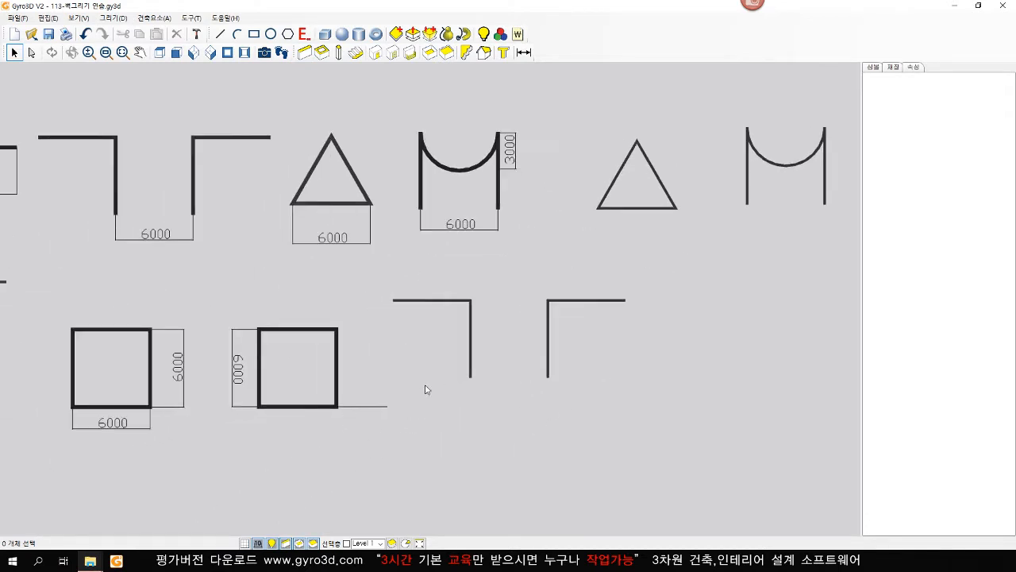
middle_drag(423, 388, 612, 316)
scroll(321, 360, up, 1)
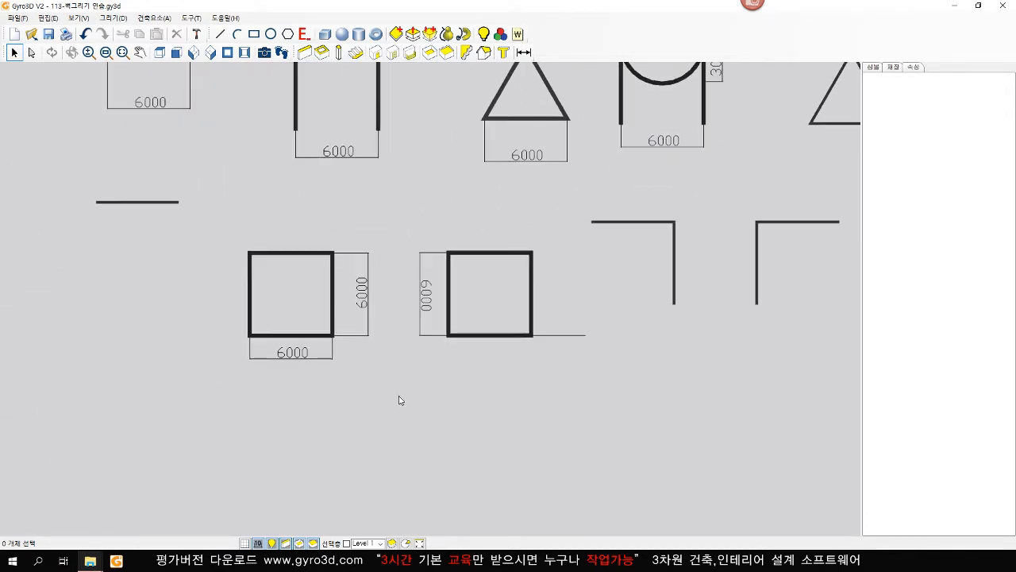
scroll(398, 395, up, 1)
middle_drag(399, 395, 338, 345)
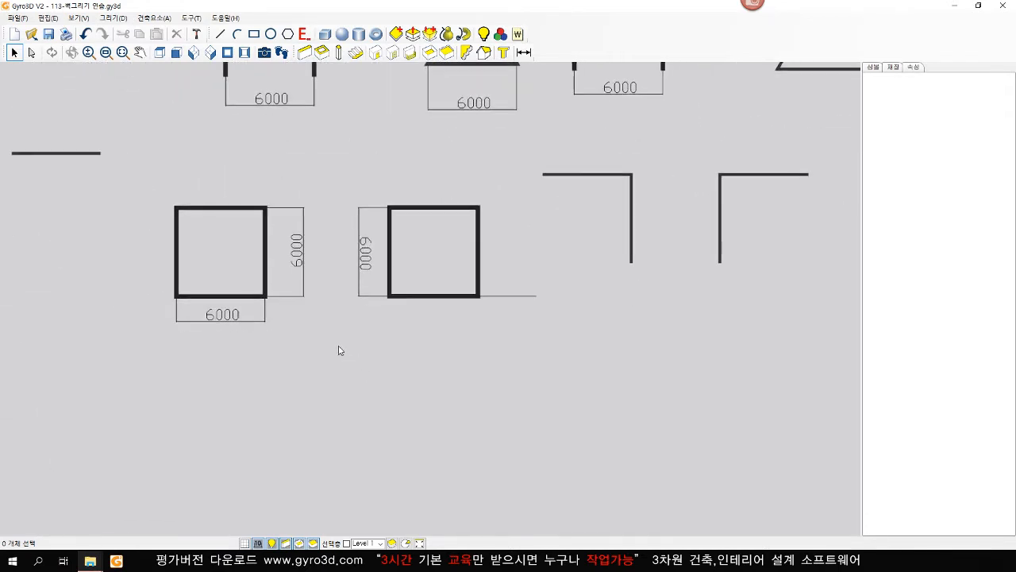
click(323, 52)
click(289, 472)
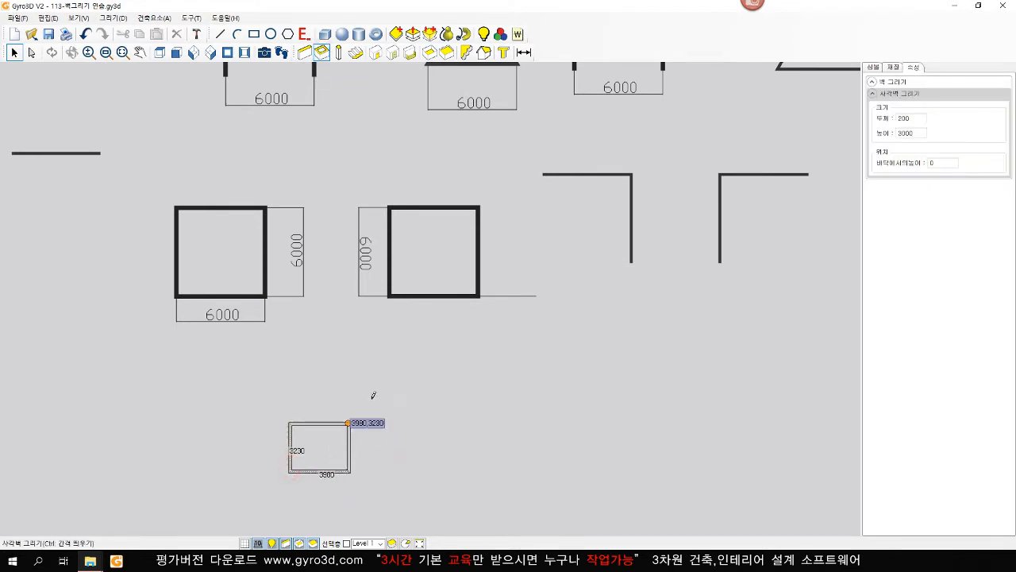
text(6000,6000)
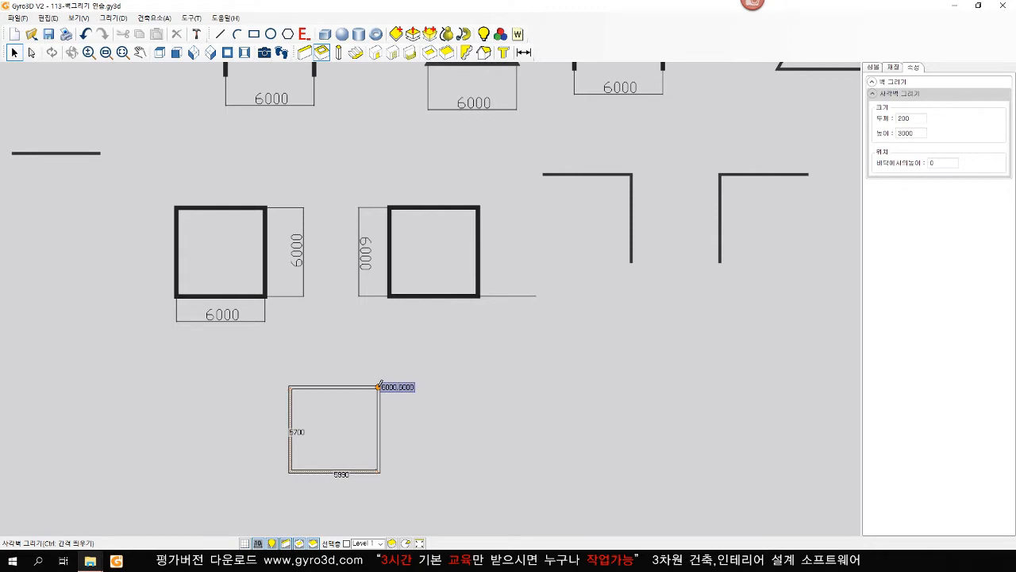
key(Return)
click(378, 388)
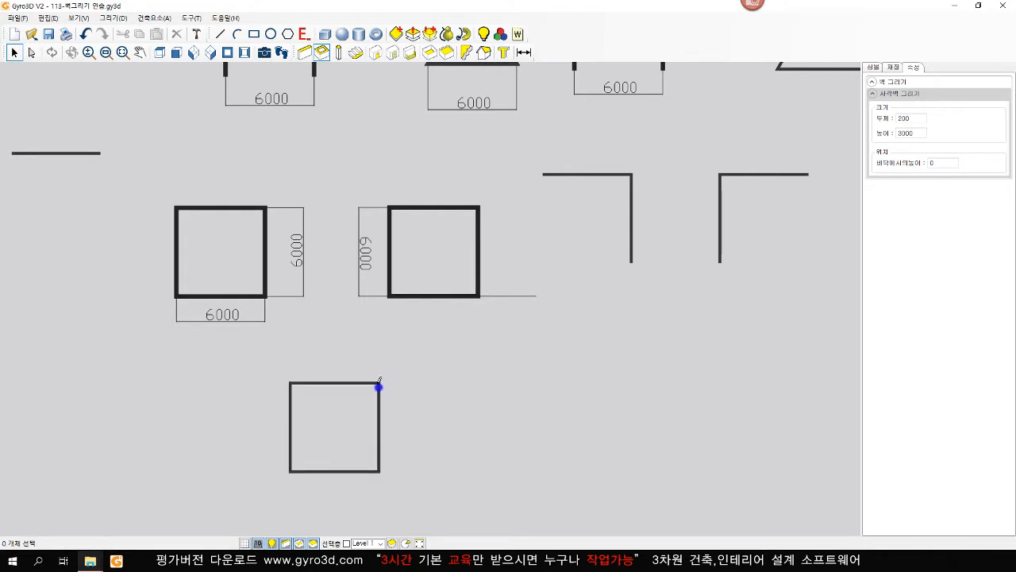
- Draw a second 6000 by 6000 rectangular wall enclosure beside the new one, and end the rectangular wall command
click(322, 52)
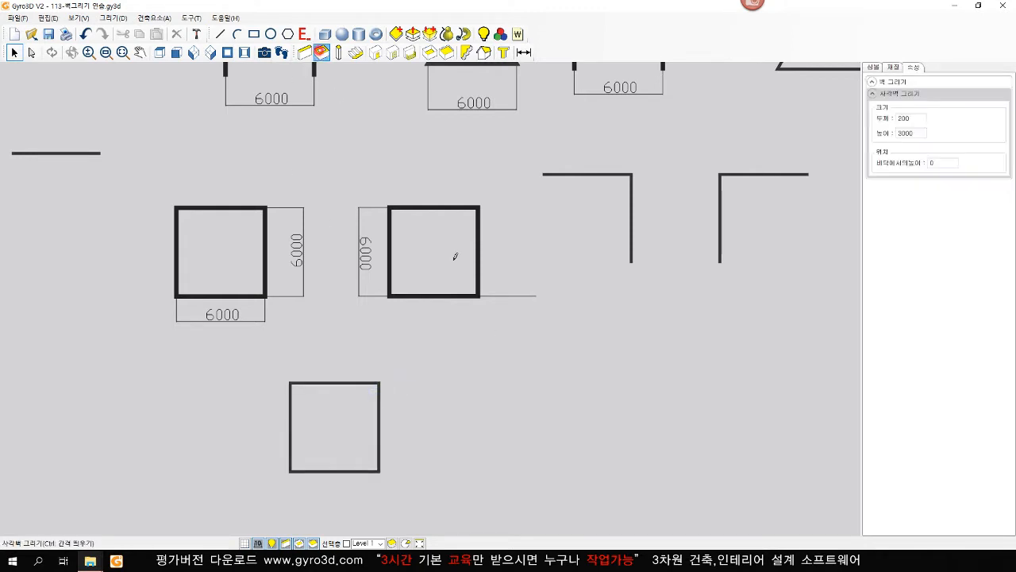
click(481, 447)
text(6000)
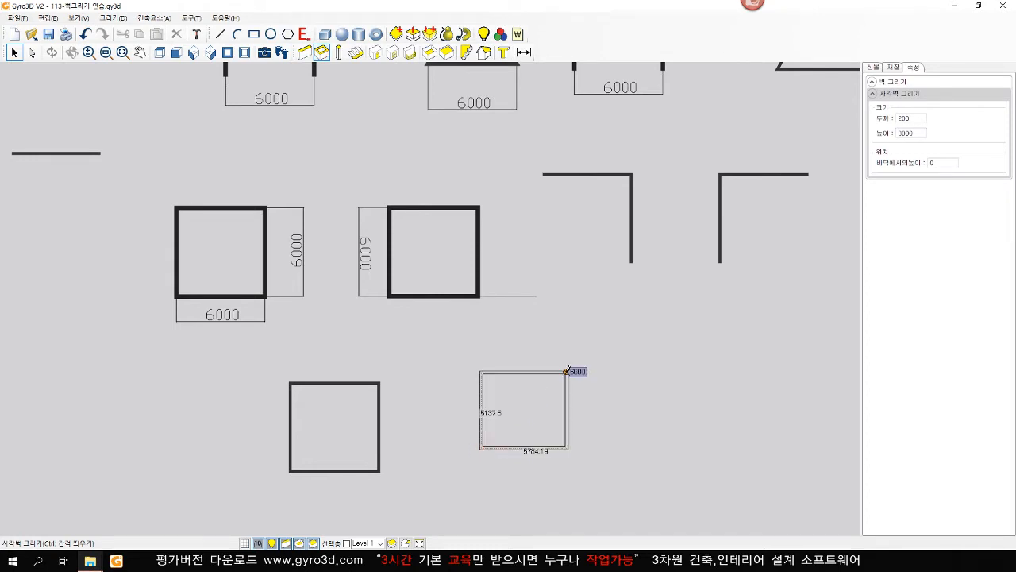
text(,6000)
key(Return)
key(Escape)
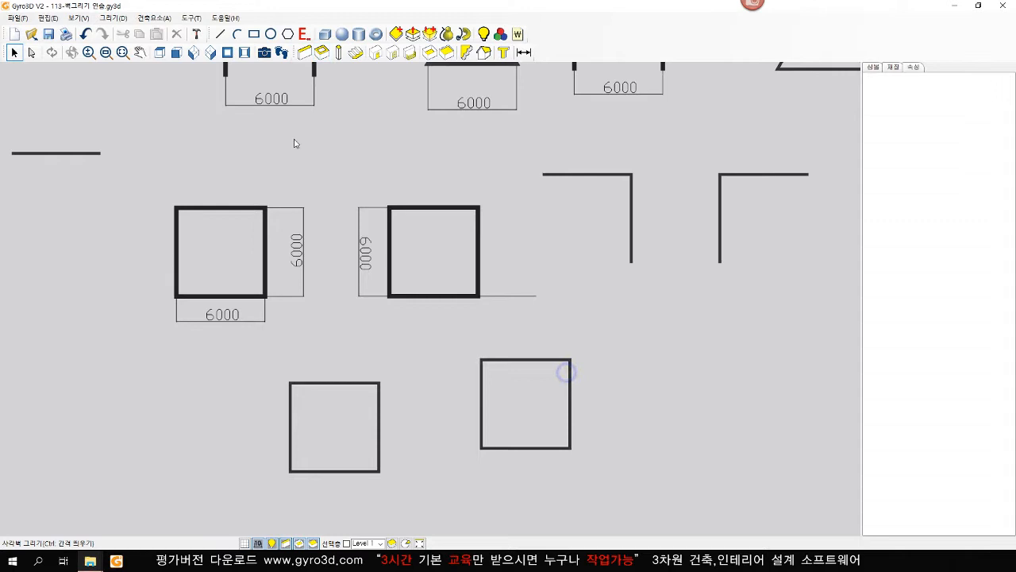
- In a 3D view, set the height of the second new square's front wall to 1000
click(211, 53)
middle_drag(424, 344, 524, 317)
scroll(412, 337, up, 2)
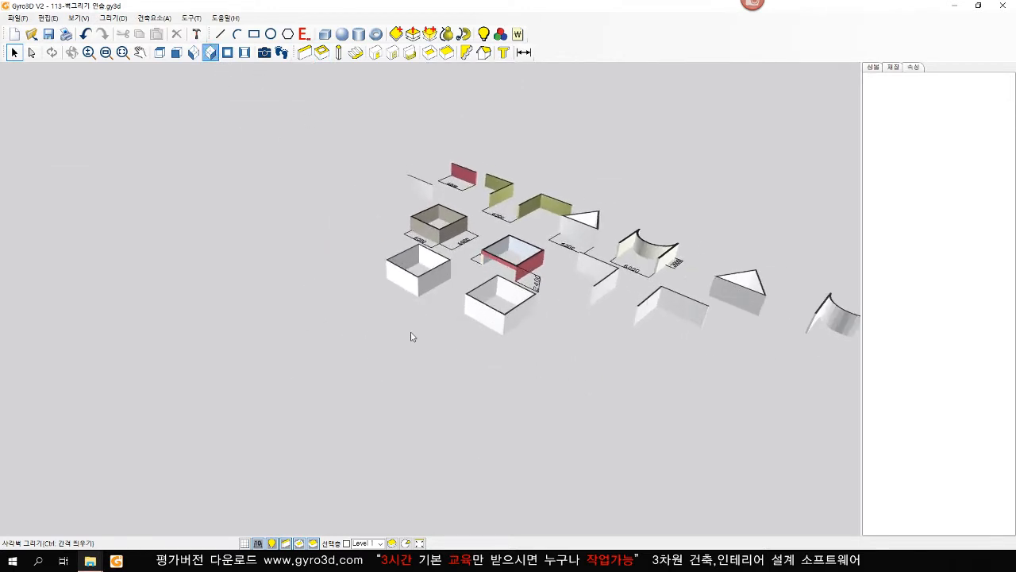
scroll(476, 325, up, 6)
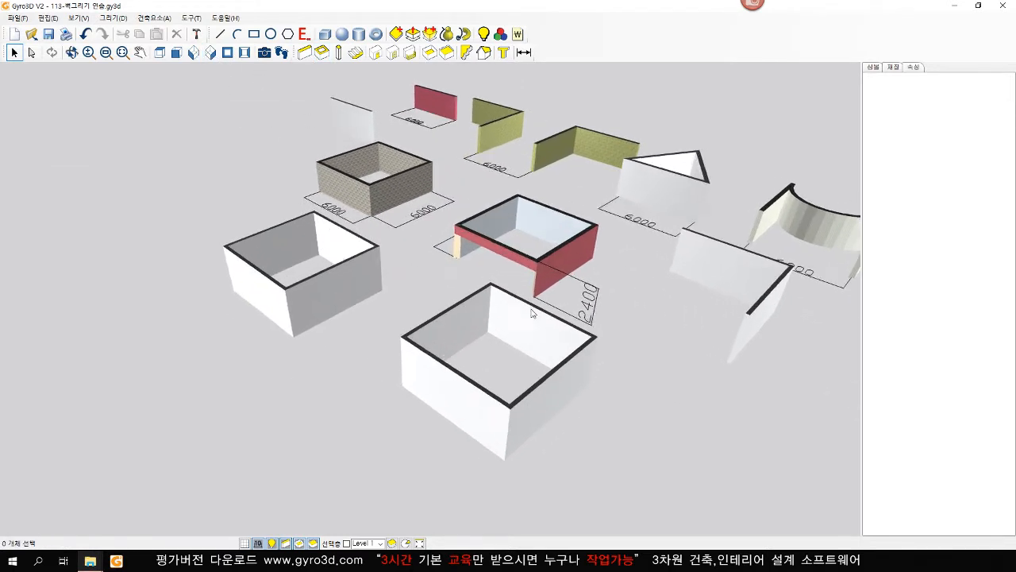
scroll(528, 302, up, 1)
click(478, 427)
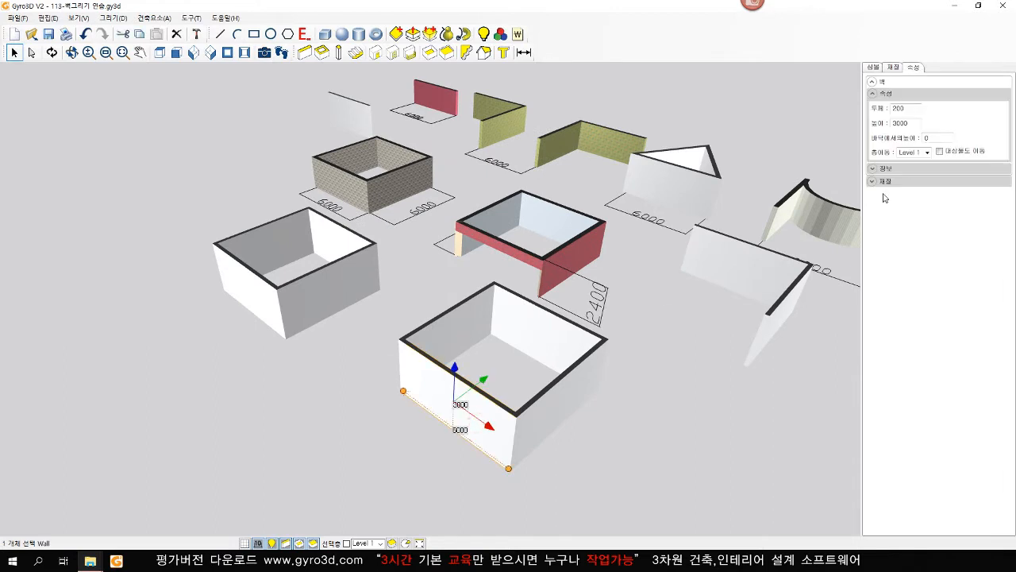
double_click(913, 124)
text(1)
key(Return)
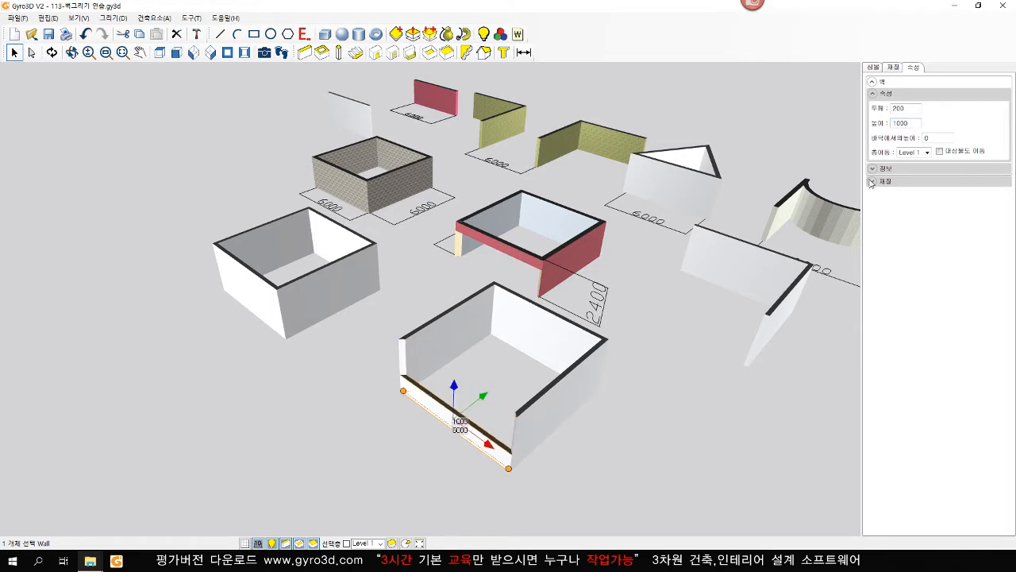
- Raise the shortened front wall to 2000 above the floor and deselect it
double_click(937, 138)
text(2000)
key(Return)
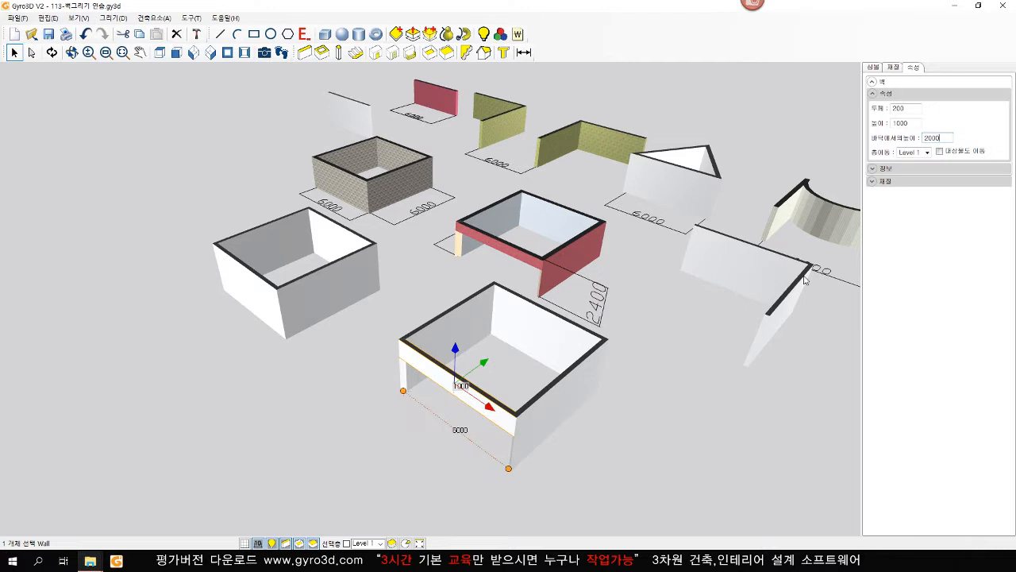
click(663, 421)
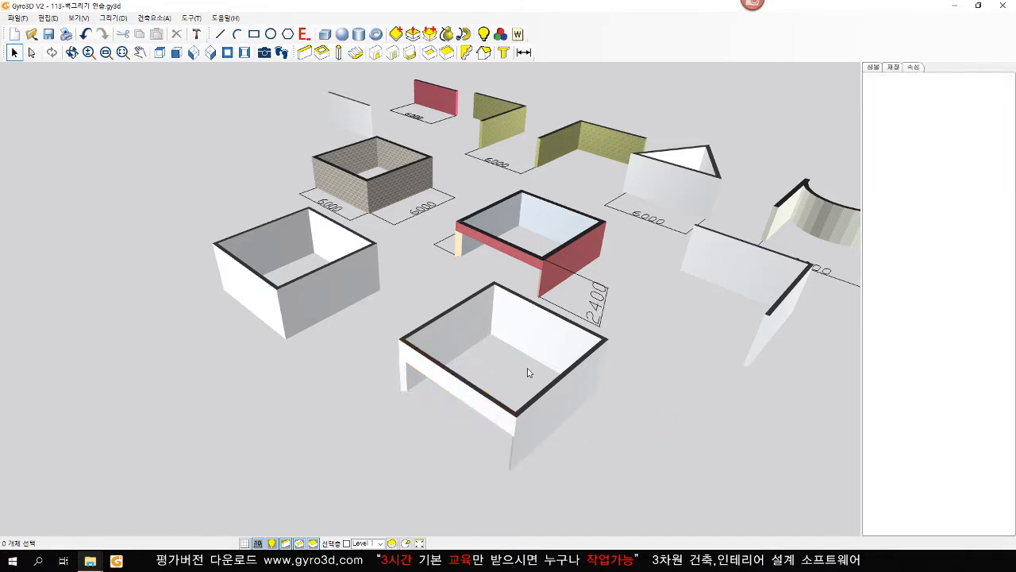
middle_drag(655, 365, 585, 367)
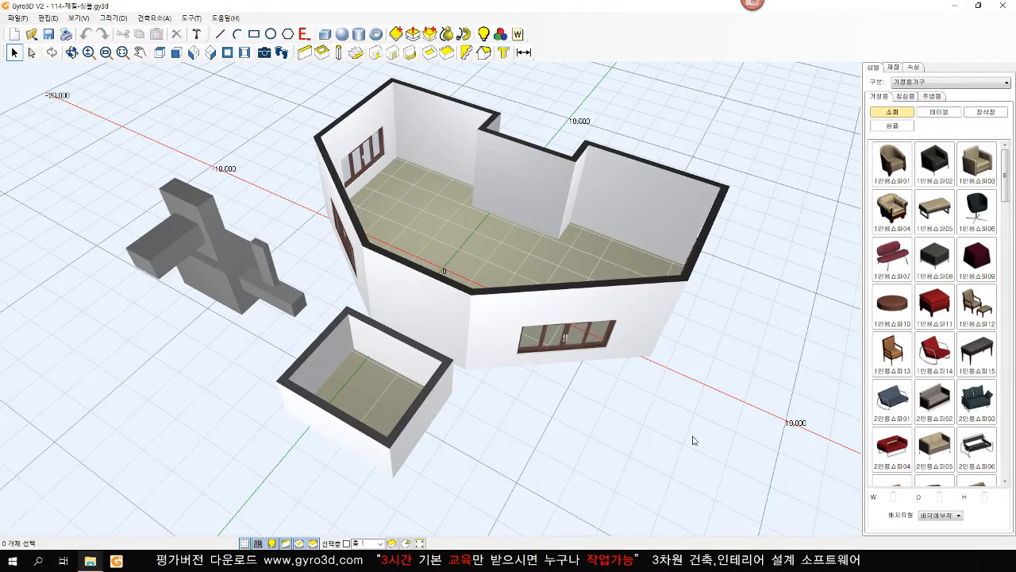
- Apply wallpaper 702-02 to the large room's right back wall, both faces of the projecting corner and the floor
click(893, 67)
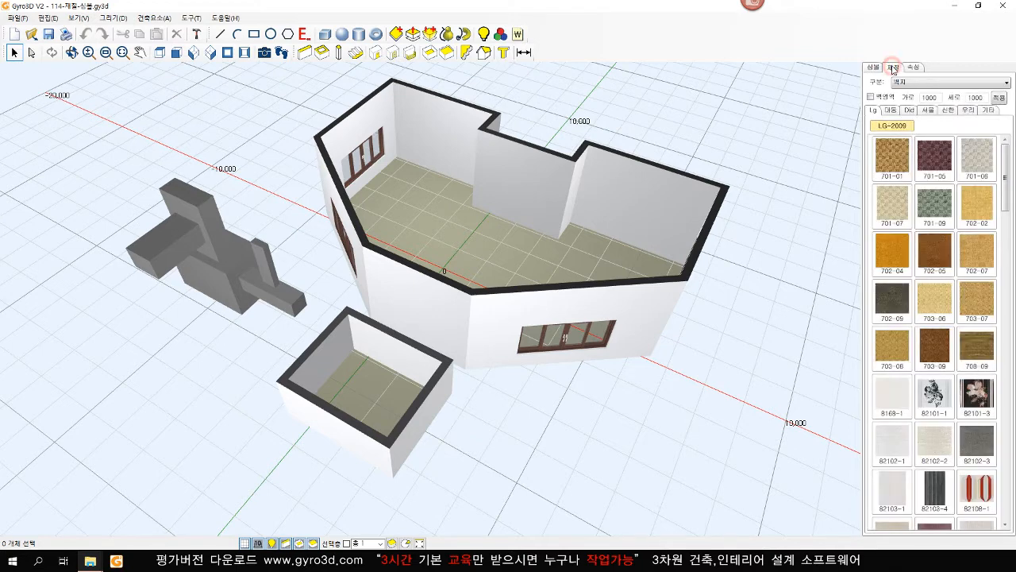
click(977, 208)
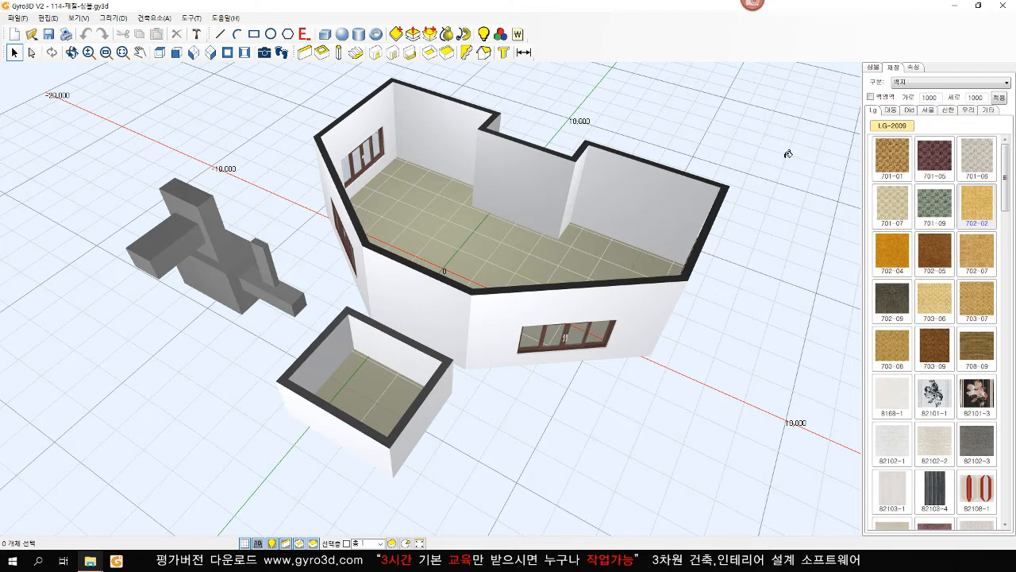
click(657, 184)
click(555, 186)
click(572, 187)
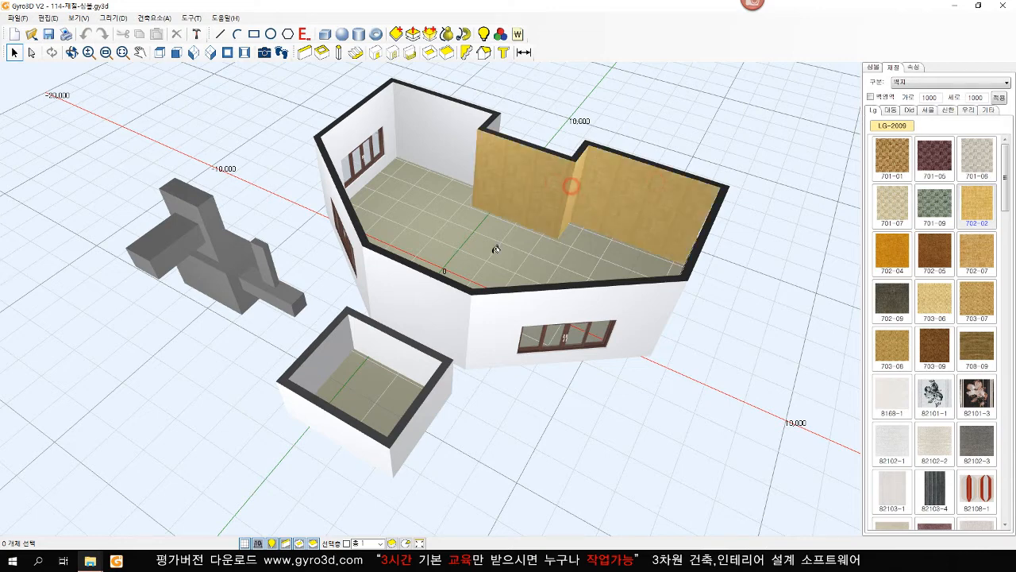
click(493, 247)
- Apply wallpaper 701-05 to the large room's right back wall, the projecting wall's front face and the floor
click(934, 157)
click(657, 216)
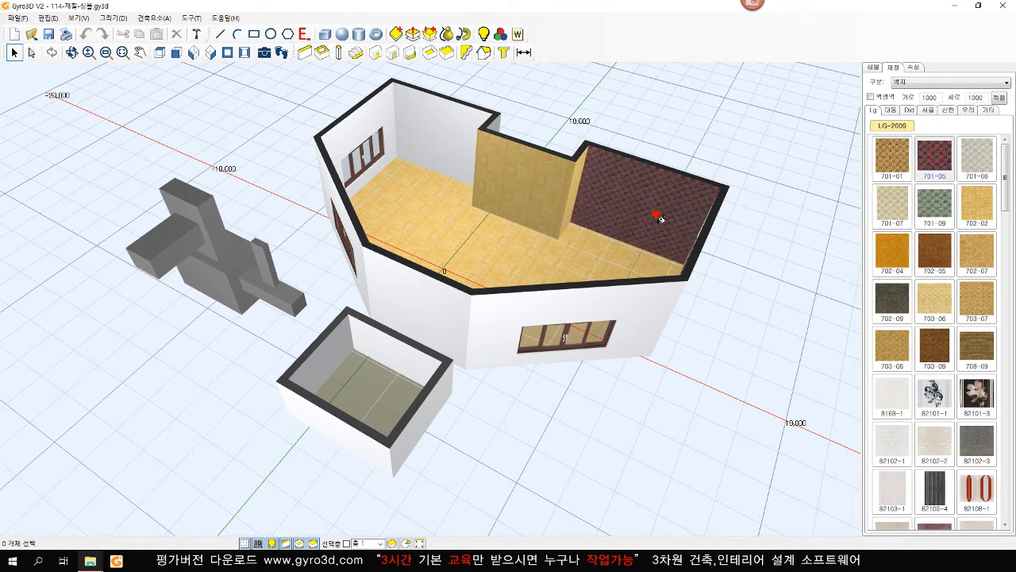
click(549, 188)
click(528, 260)
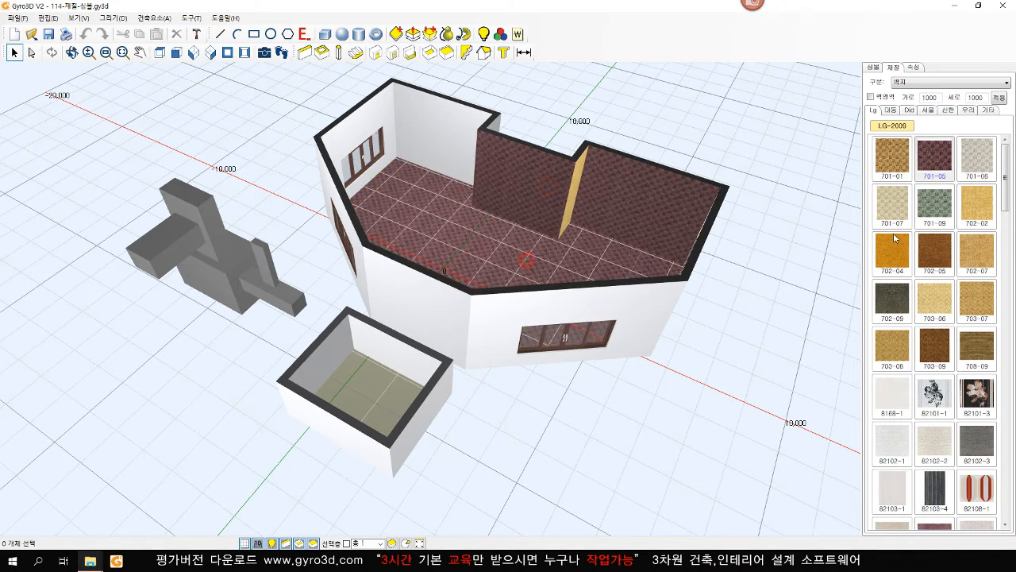
- Apply wallpaper 702-04 to the projecting wall, faces of two grey boxes, and the small room's left inner wall and floor
click(892, 252)
click(534, 202)
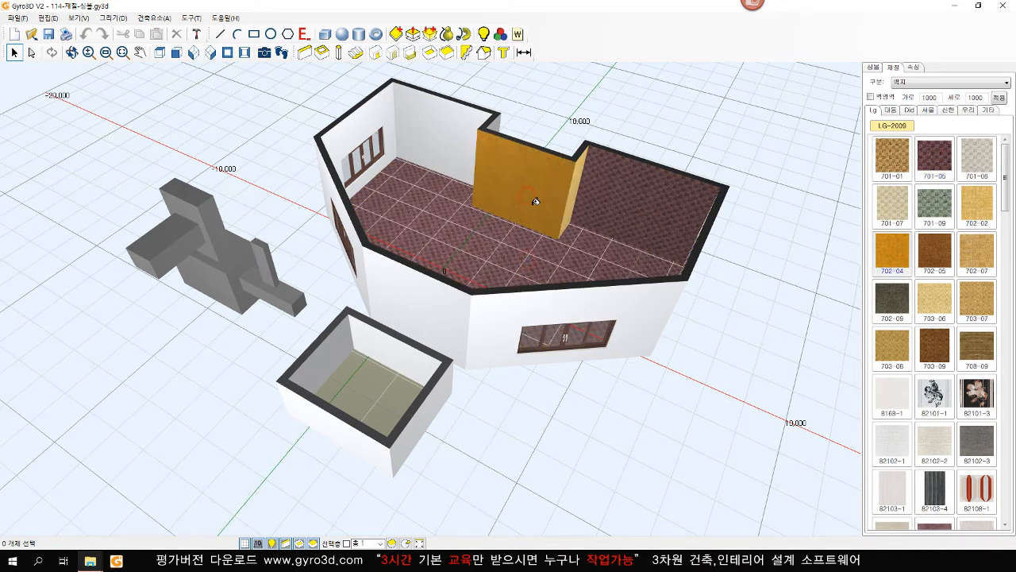
click(246, 258)
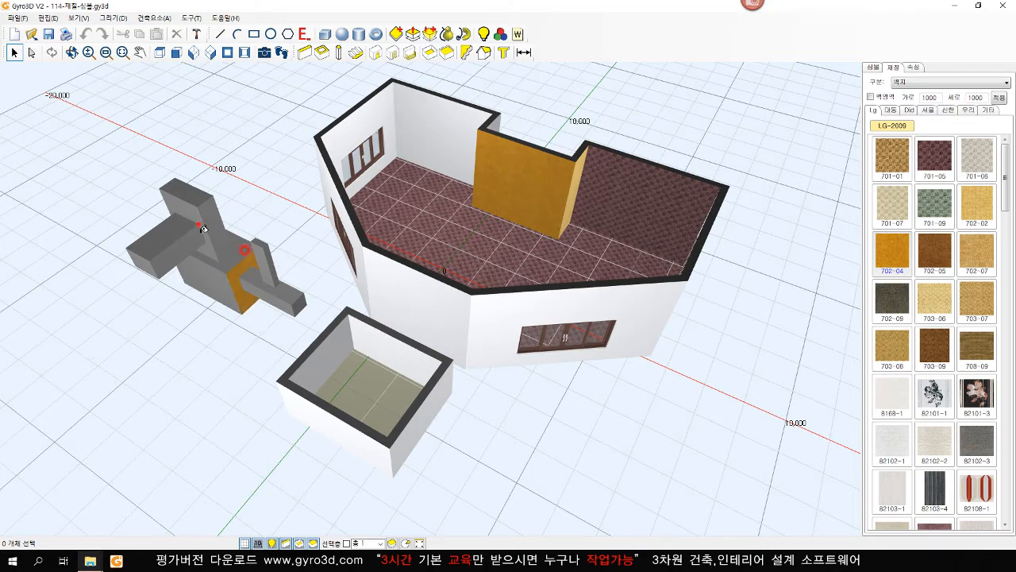
click(179, 239)
click(321, 357)
click(355, 371)
right_click(380, 350)
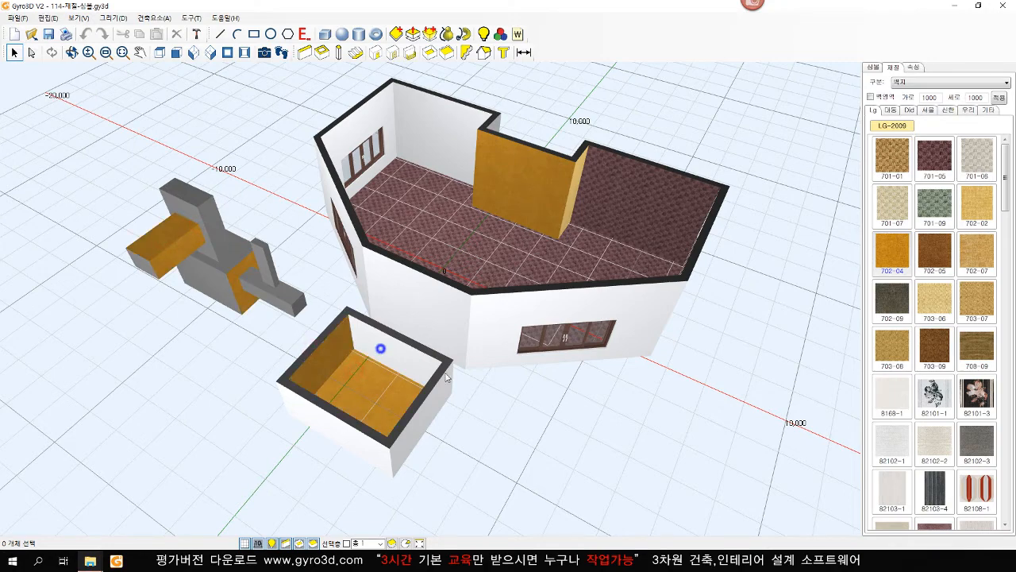
- Apply wallpaper 701-05 one by one to the large room's projecting wall, left back wall and left-side inner walls
middle_drag(503, 394, 470, 395)
scroll(470, 397, up, 3)
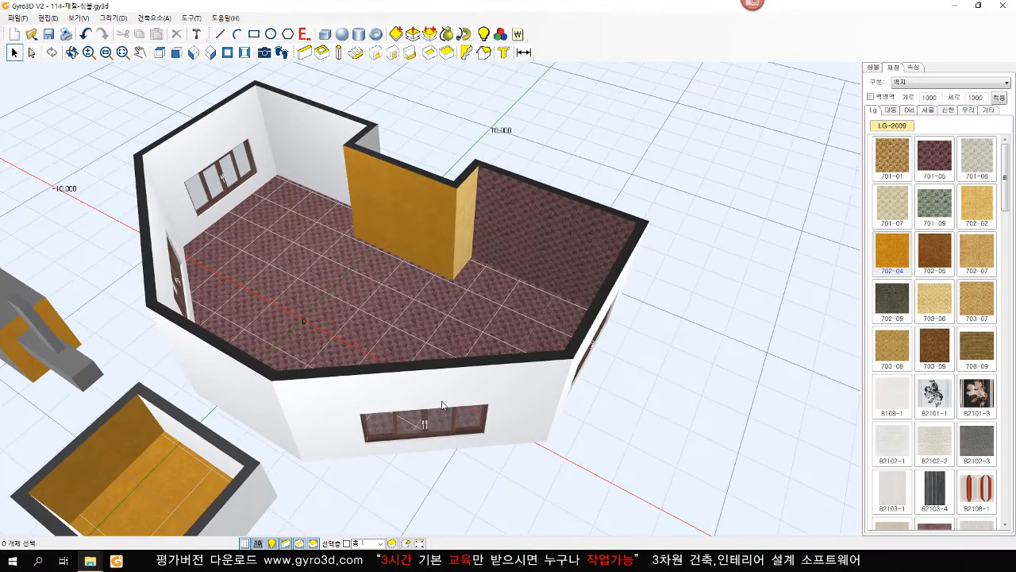
middle_drag(472, 354, 546, 332)
right_drag(465, 319, 466, 351)
click(934, 164)
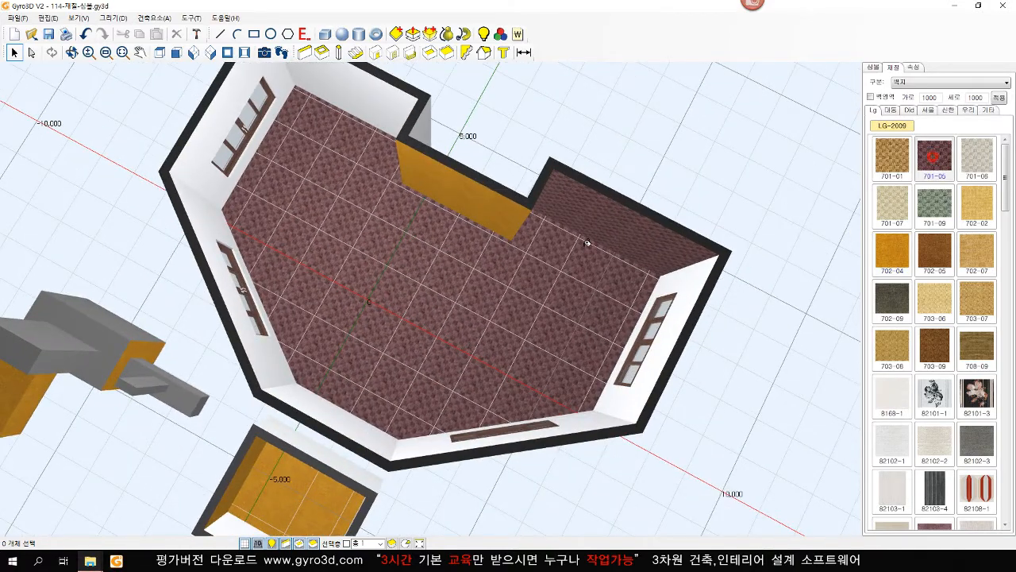
click(484, 199)
click(387, 99)
click(223, 99)
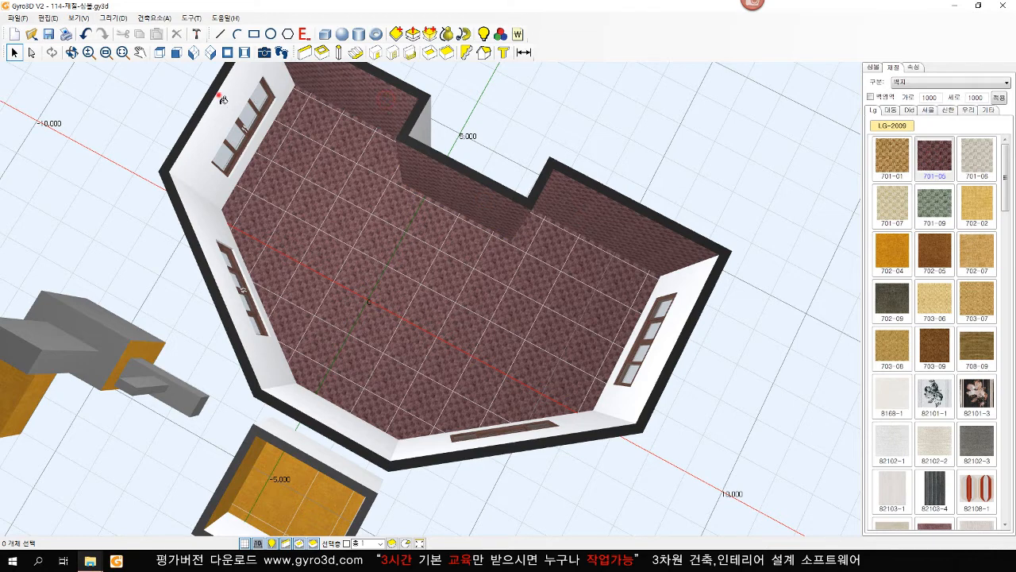
click(212, 199)
click(305, 399)
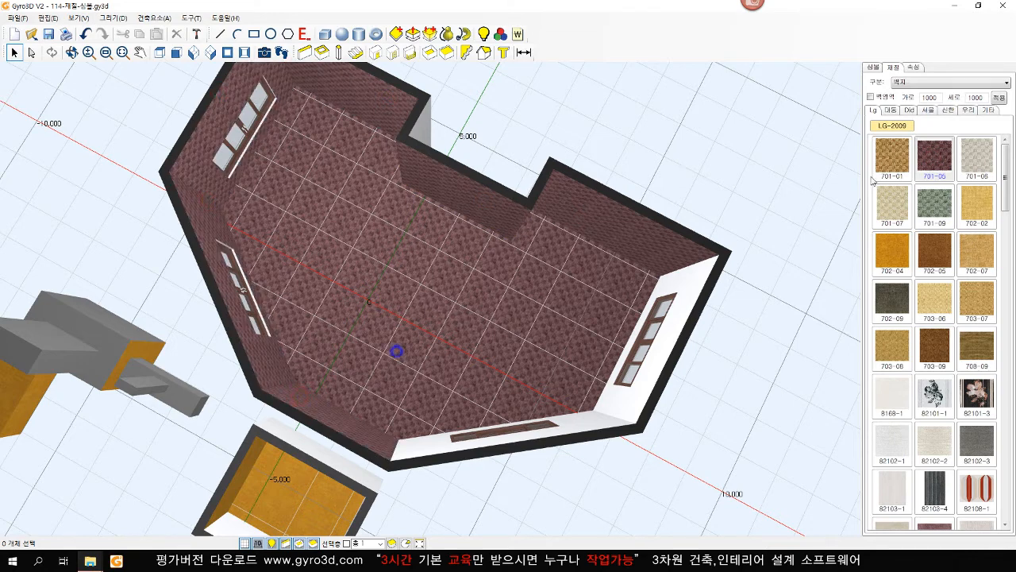
- Turn on the wall-area option and apply wallpaper 702-02 to all inner and outer walls of the large room
click(870, 97)
click(981, 207)
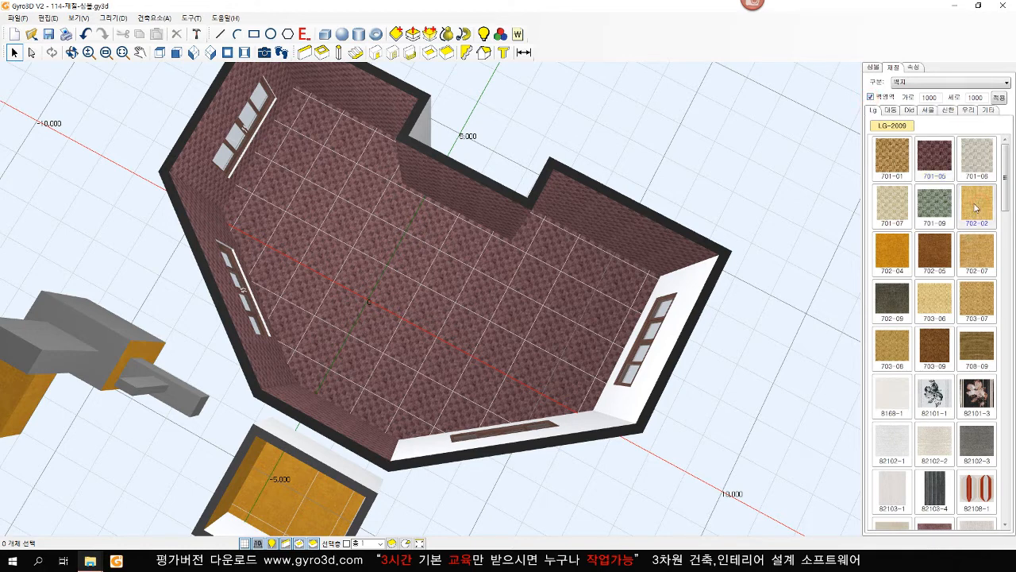
click(626, 219)
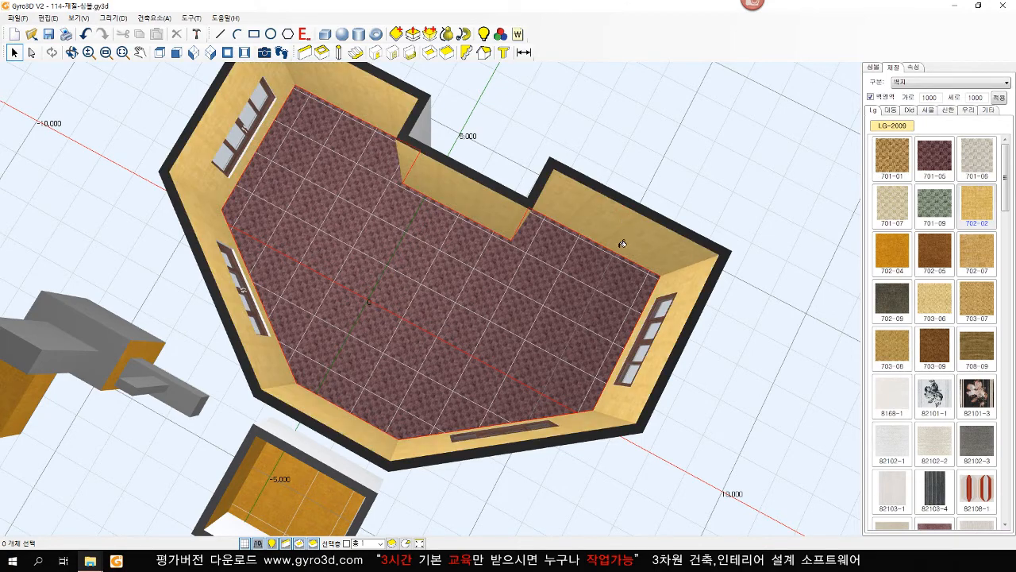
scroll(621, 242, down, 3)
middle_drag(567, 331, 483, 325)
click(431, 319)
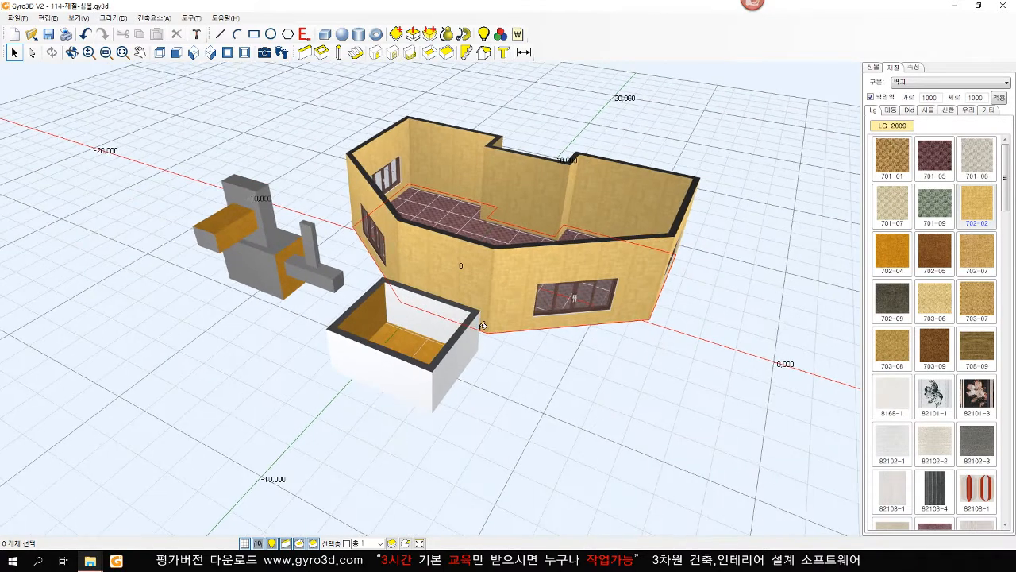
- Apply wallpaper 702-02 to faces of the central box, the upright box and the projecting beam
click(253, 253)
click(266, 238)
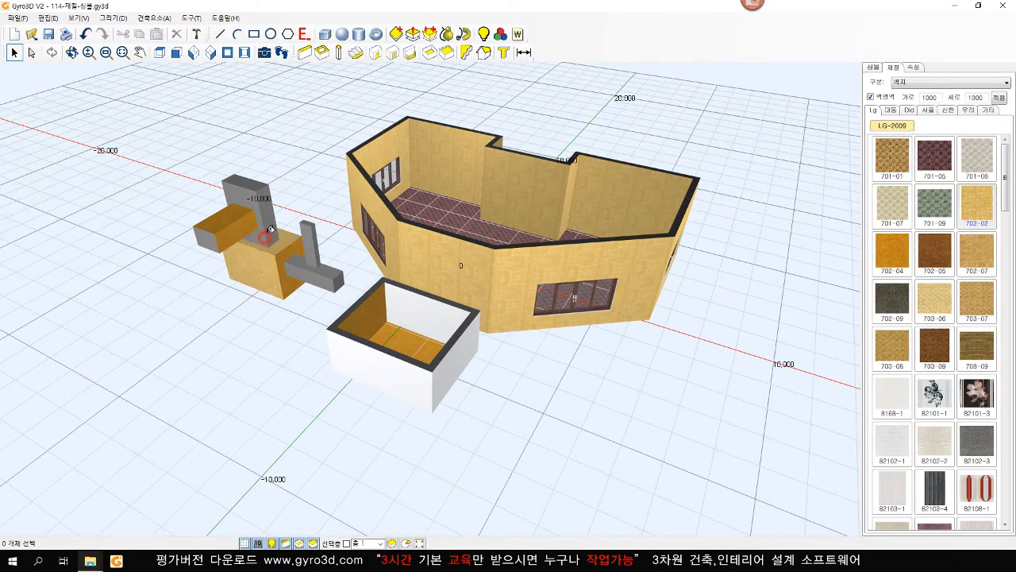
click(266, 228)
click(240, 218)
click(227, 211)
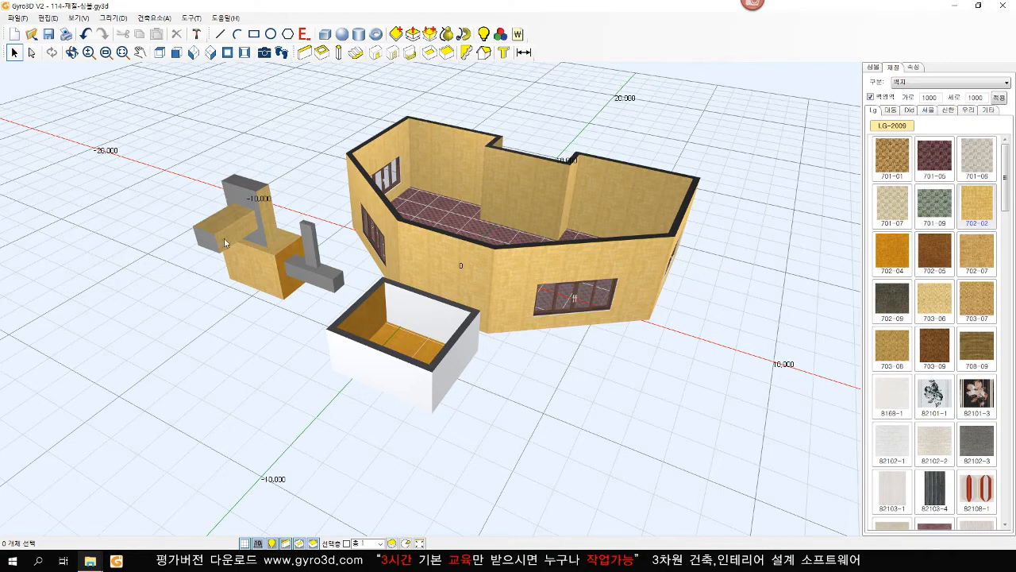
- Select all walls, rooms, windows and boxes and apply interior paint BDA656 to them
scroll(286, 289, down, 3)
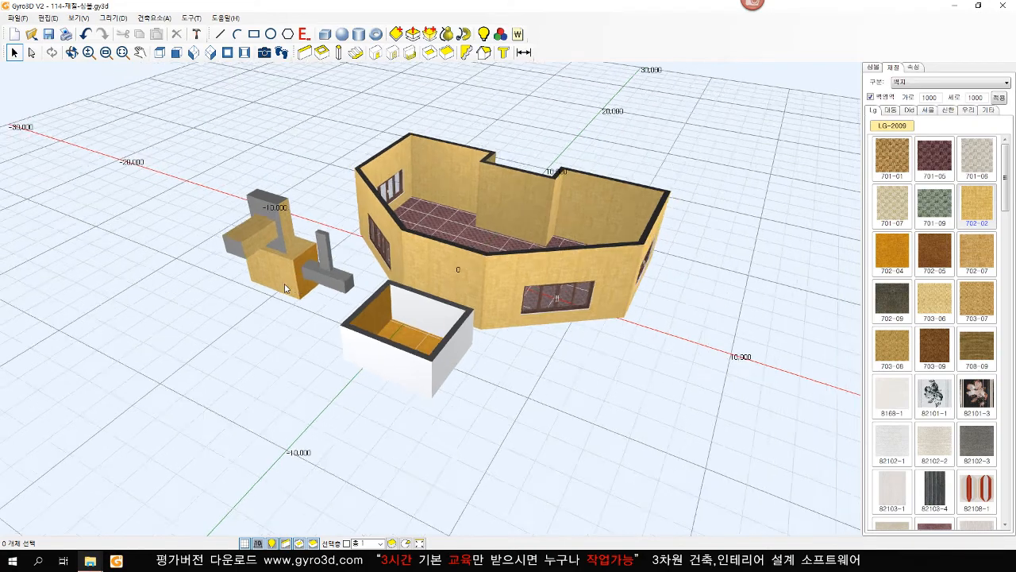
drag(766, 494, 127, 100)
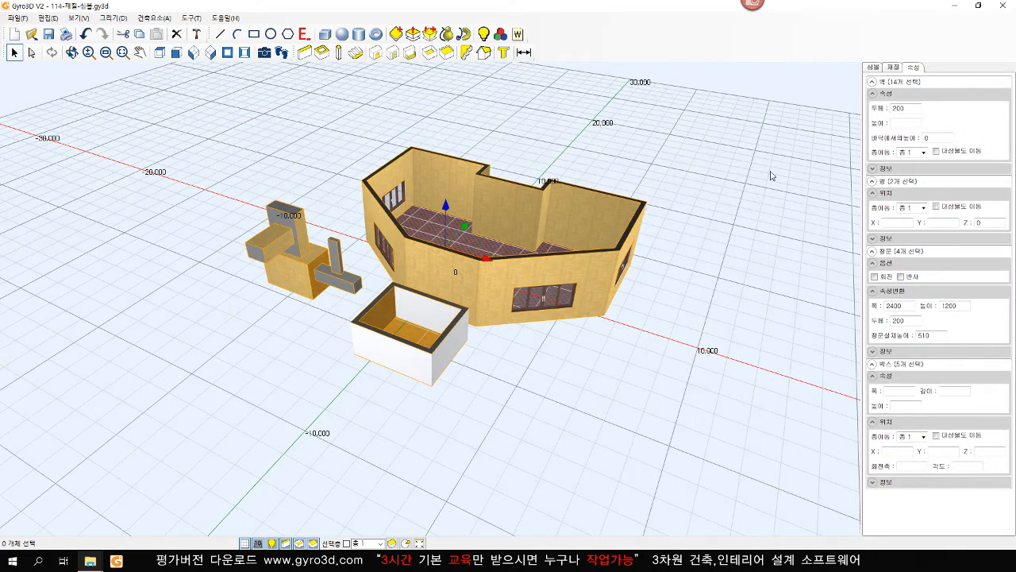
click(893, 67)
click(943, 84)
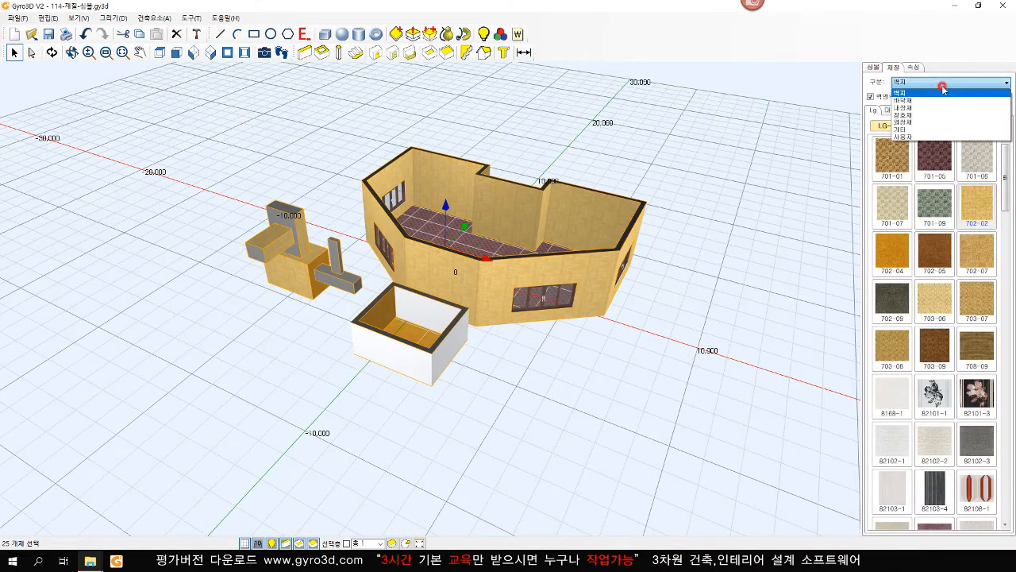
click(955, 109)
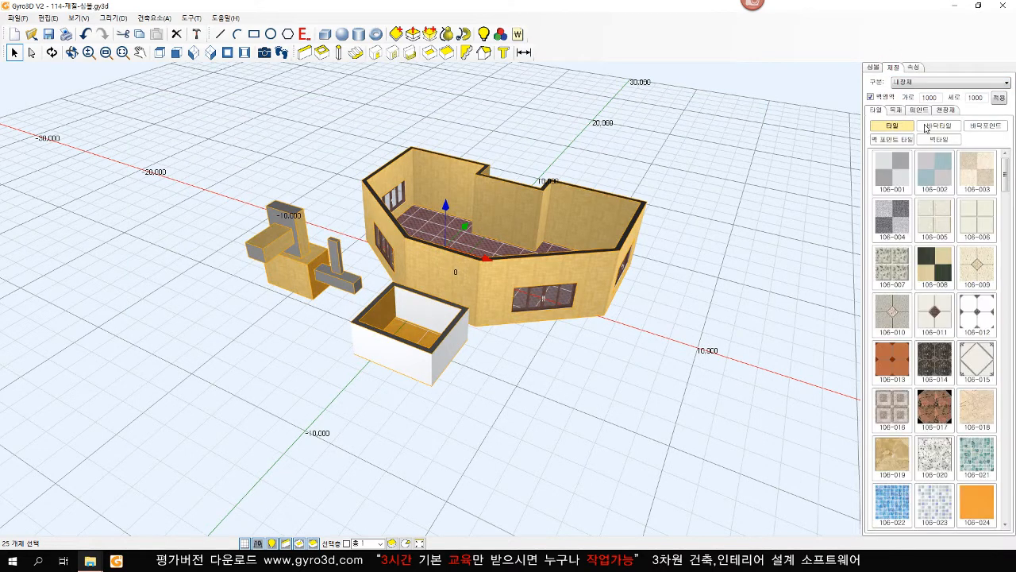
click(919, 109)
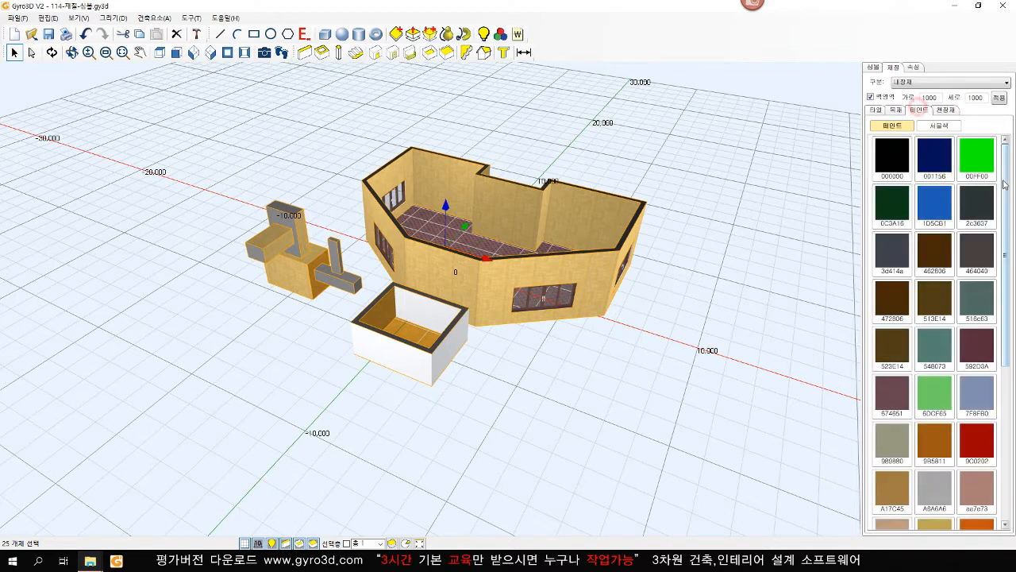
scroll(977, 303, down, 10)
click(934, 264)
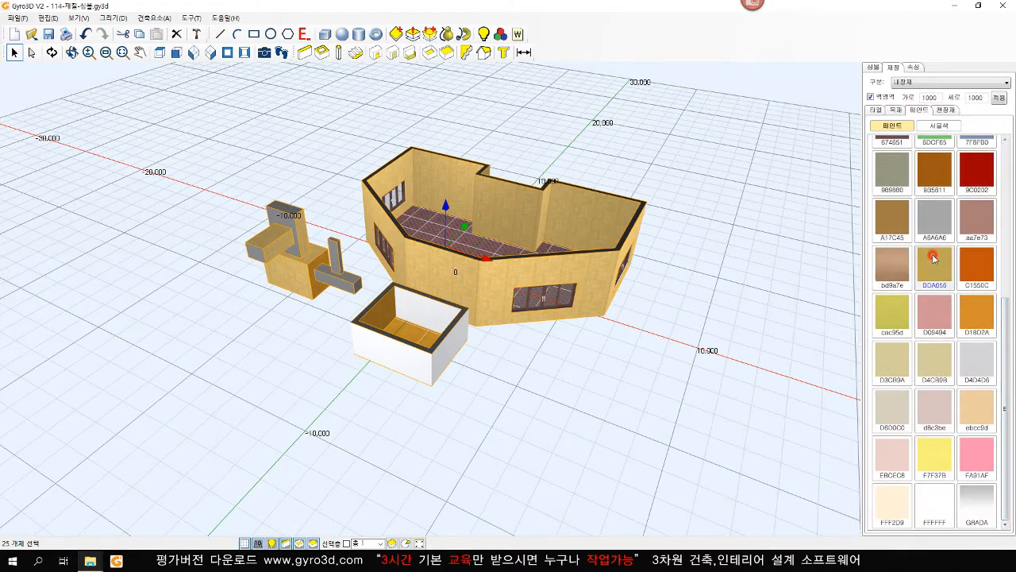
click(304, 264)
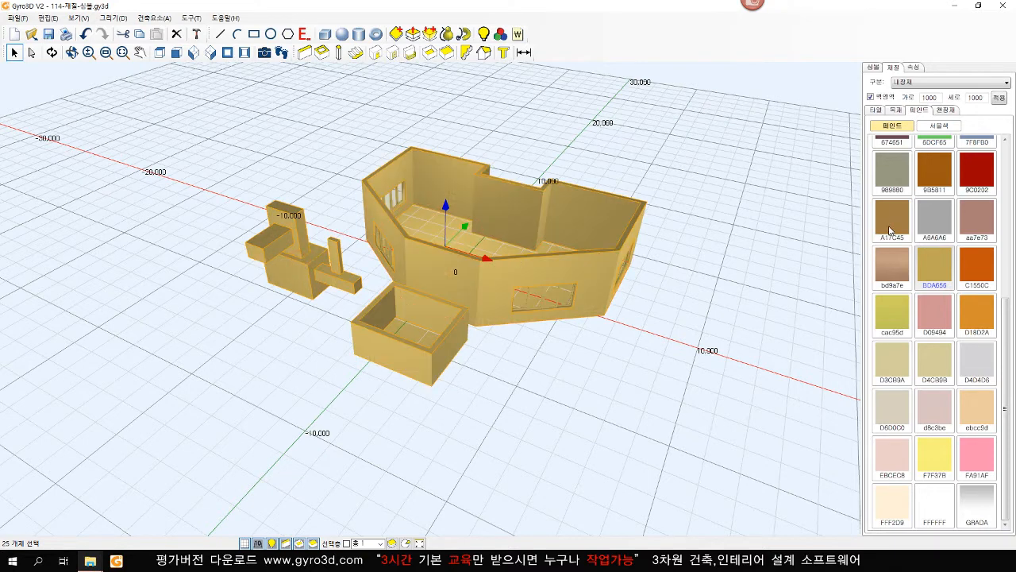
- Apply paint A17C45 and then paint 9C0202 to all the selected objects
click(892, 224)
click(295, 266)
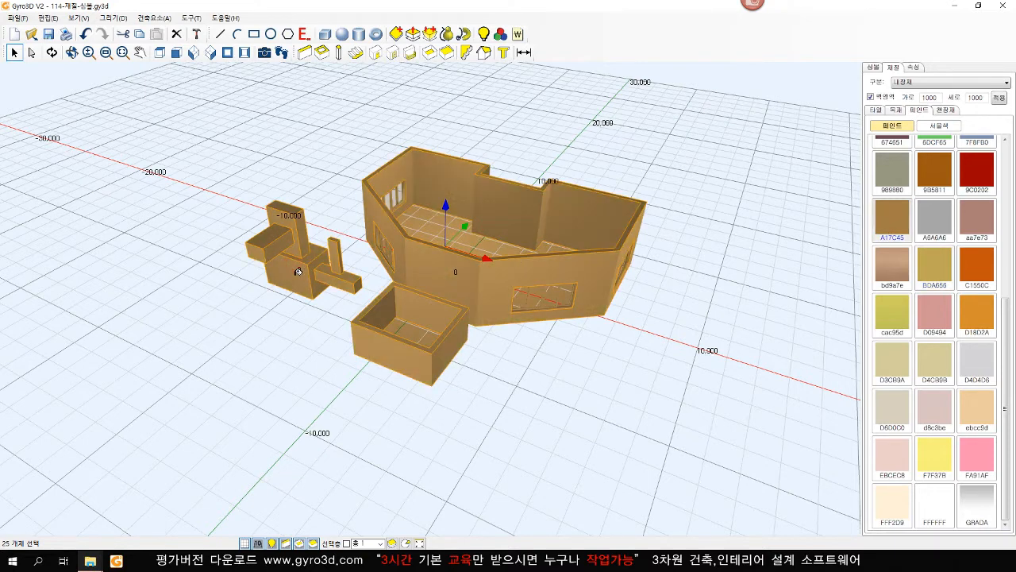
click(976, 170)
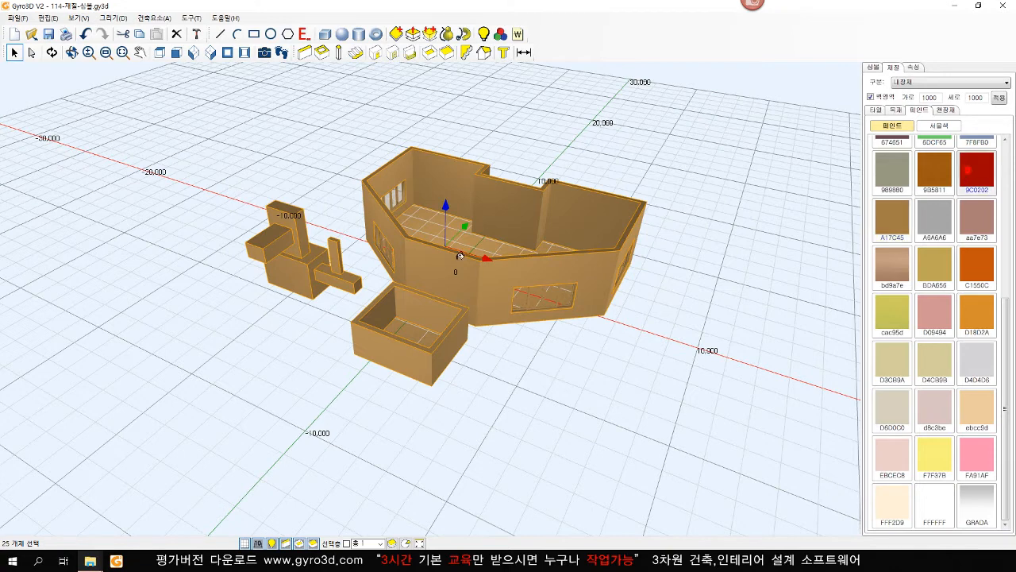
click(288, 263)
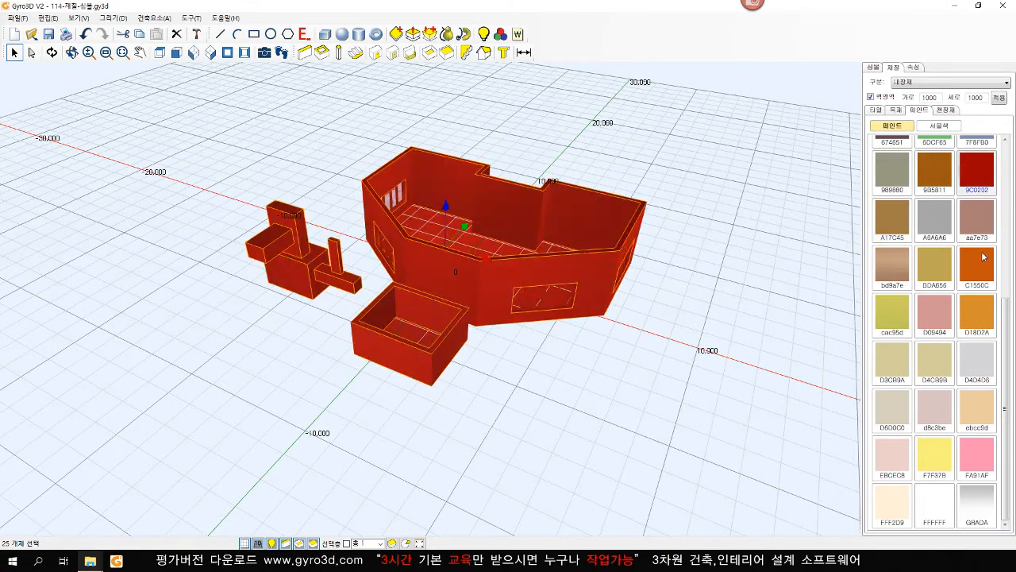
- Apply paint 6DCF65 to the inner walls of the large room with the wall-area option on
scroll(945, 290, up, 3)
click(933, 199)
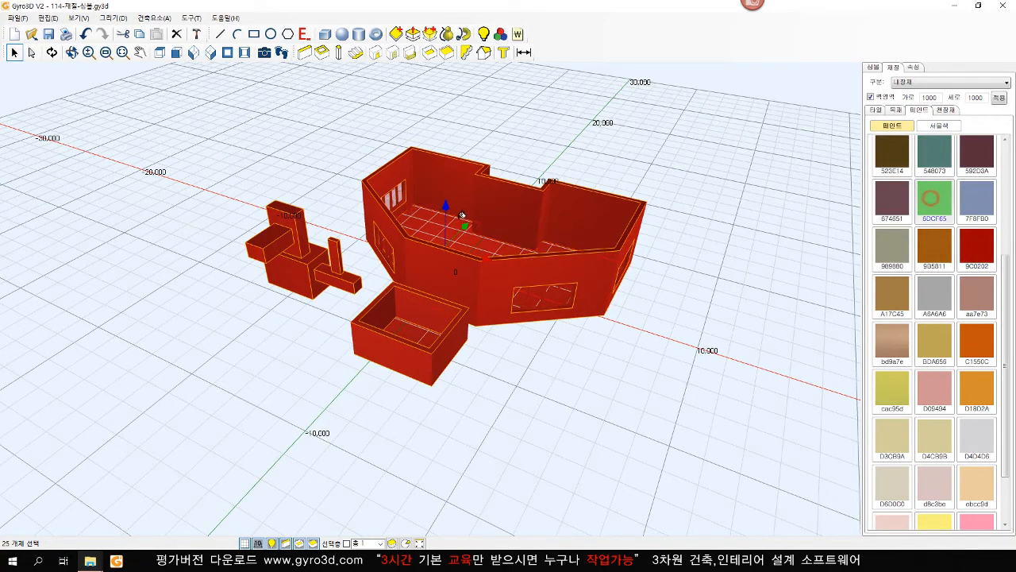
click(514, 206)
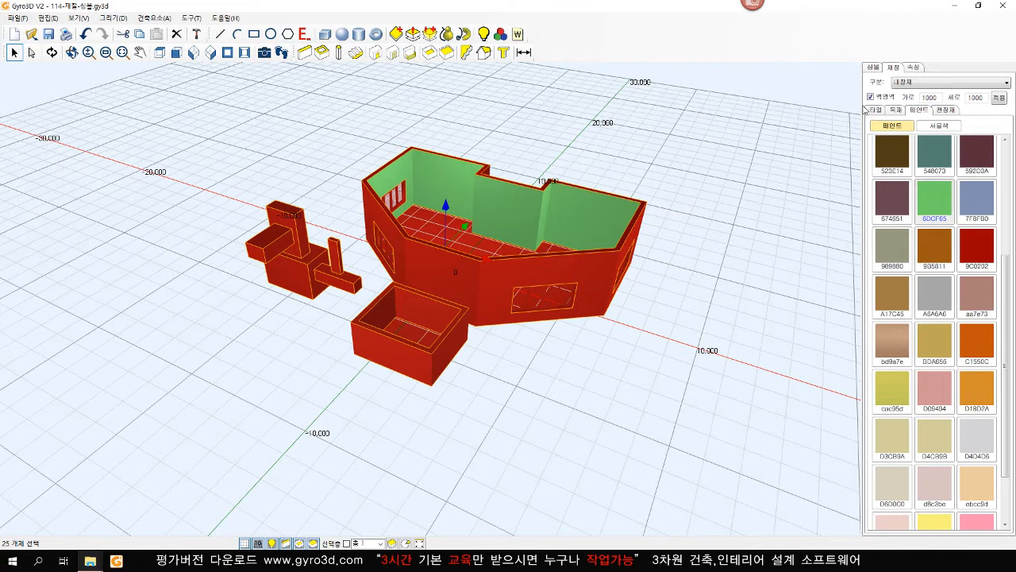
- Turn off the wall-area option and apply paint 7F8FB0 to all the selected objects
click(870, 97)
click(976, 199)
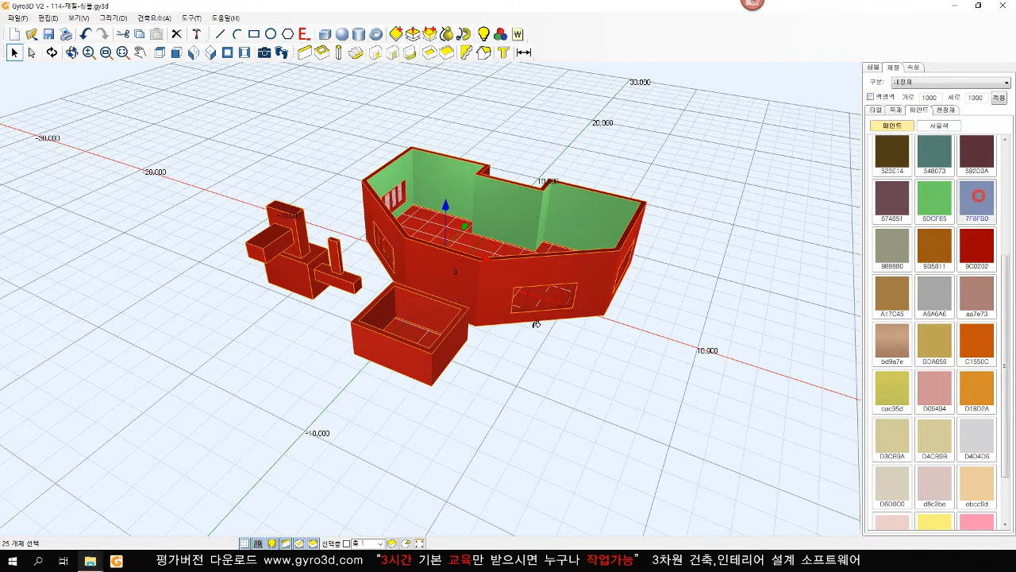
click(479, 294)
- Apply paint A6A6A6 and then C1550C to all the selected objects, and clear the selection
click(942, 288)
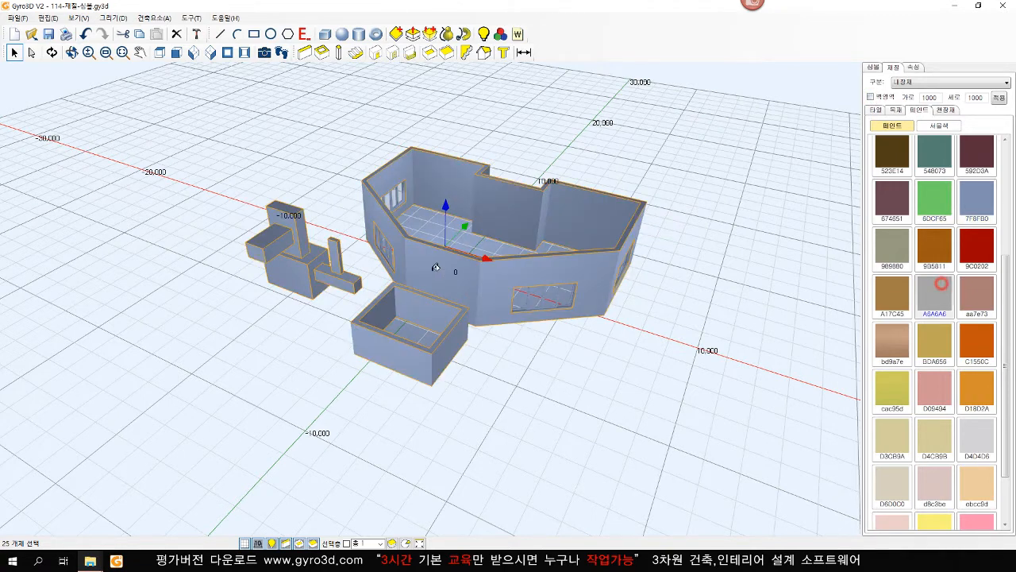
click(432, 264)
click(513, 251)
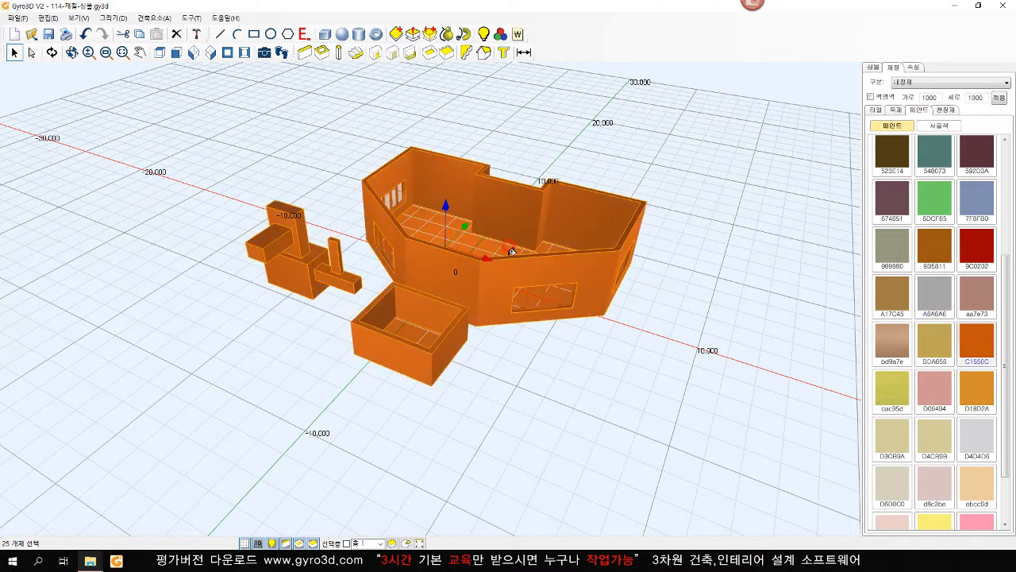
click(591, 356)
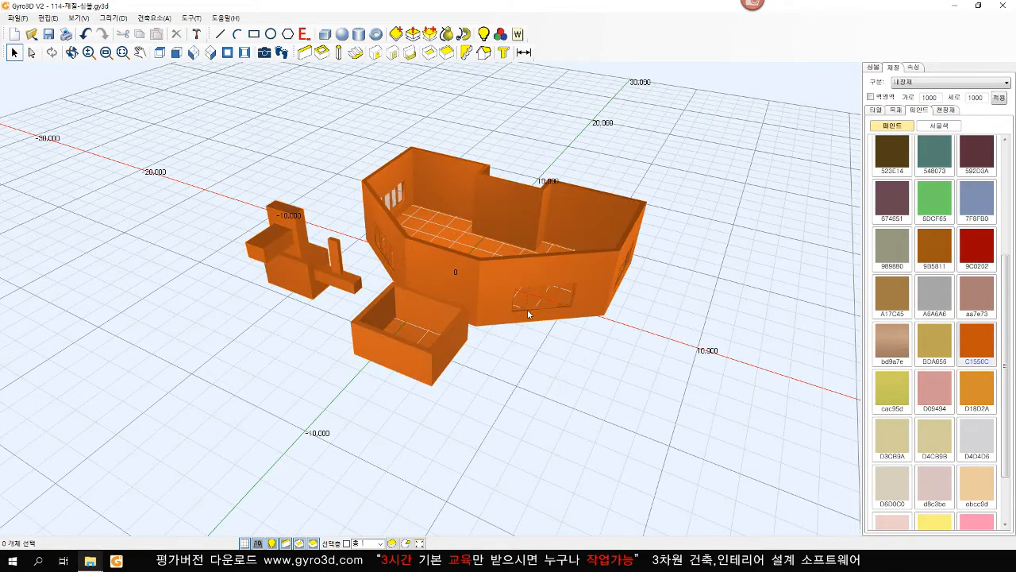
- Hide the ground grid
scroll(528, 313, up, 5)
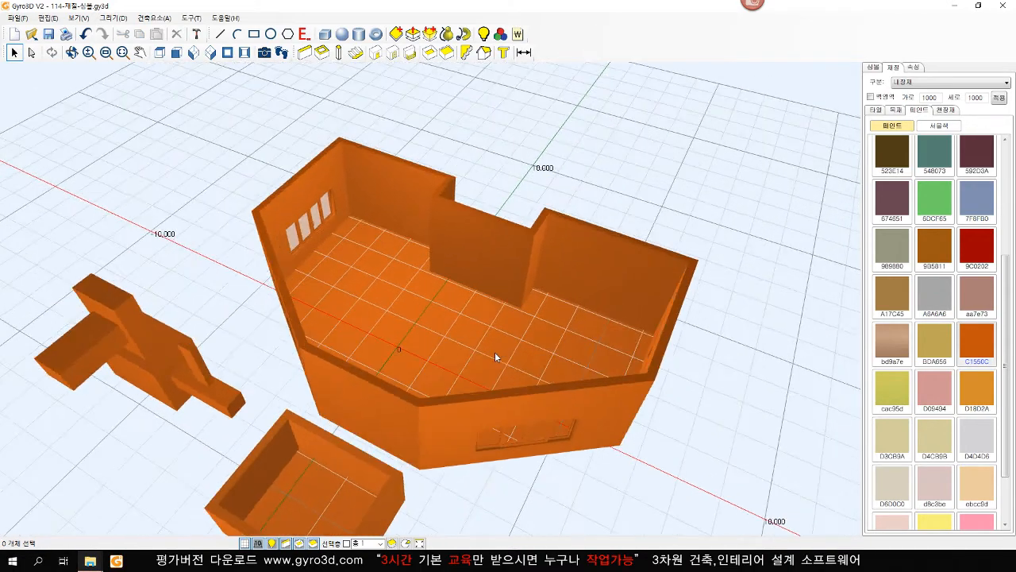
scroll(494, 357, up, 3)
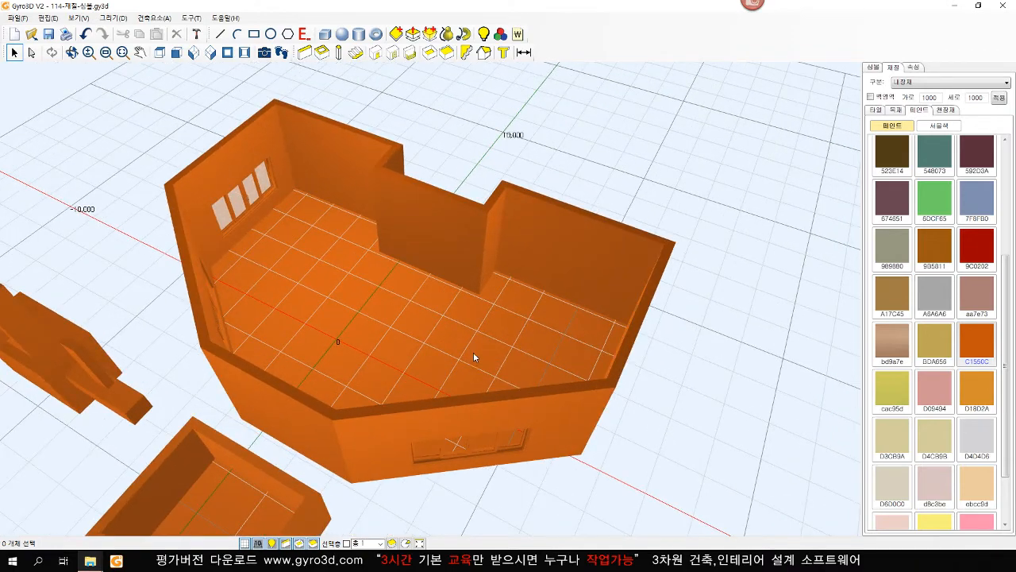
scroll(477, 356, up, 2)
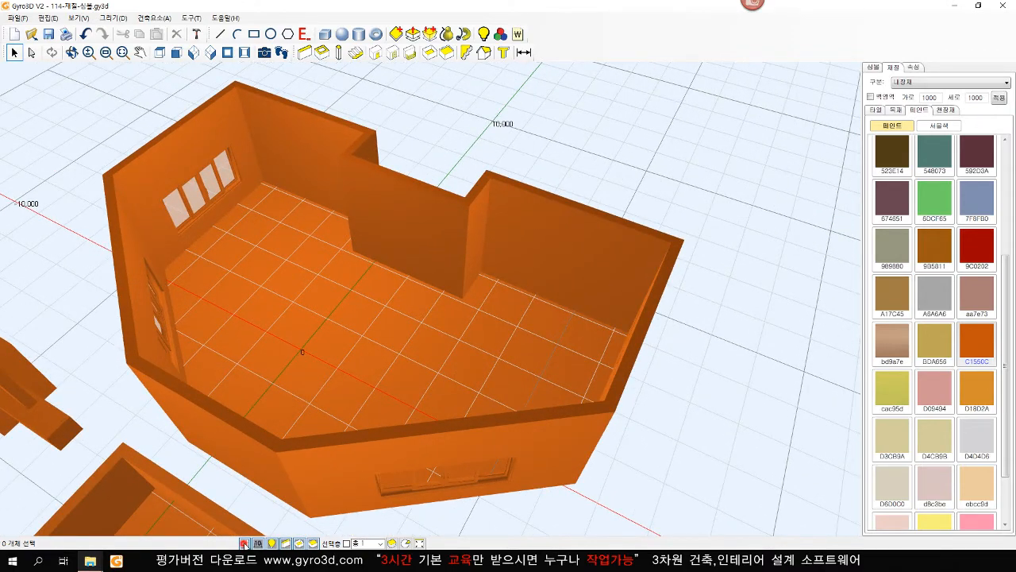
click(244, 543)
- Apply interior tile CER-003 to the large room's floor, right back wall, and the side and front faces of the projecting wall
click(876, 110)
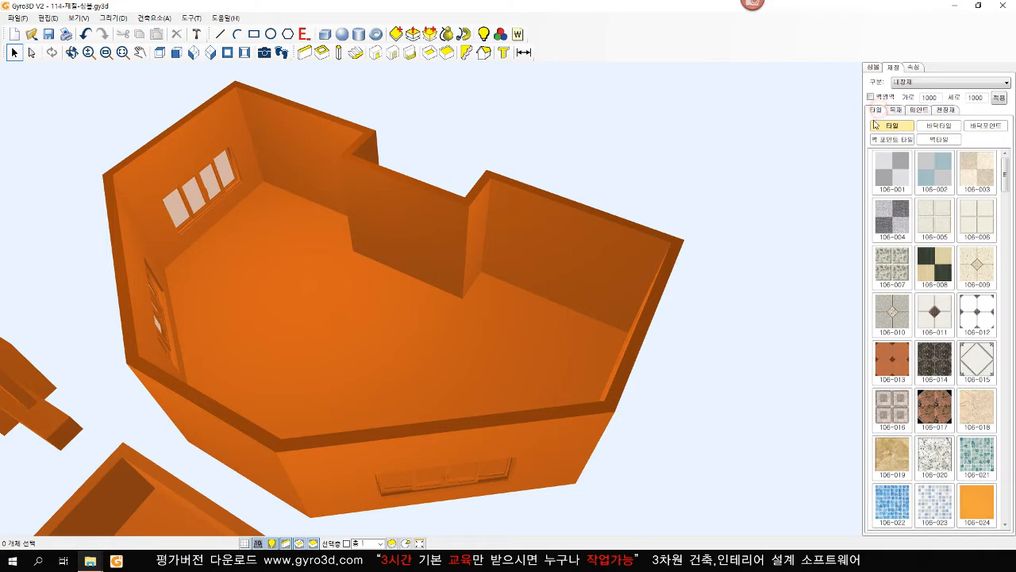
drag(1005, 176, 1007, 240)
click(936, 284)
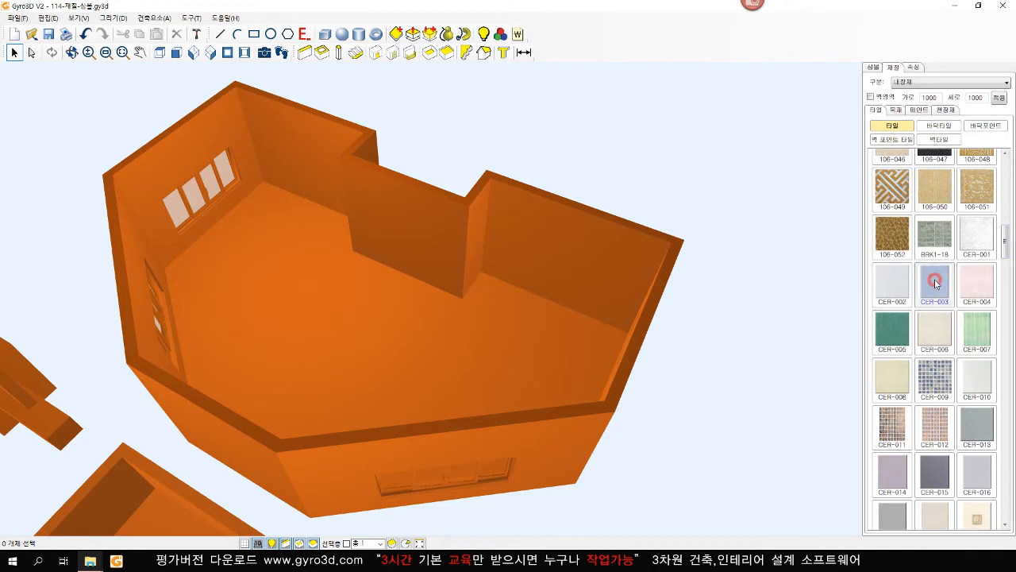
click(451, 336)
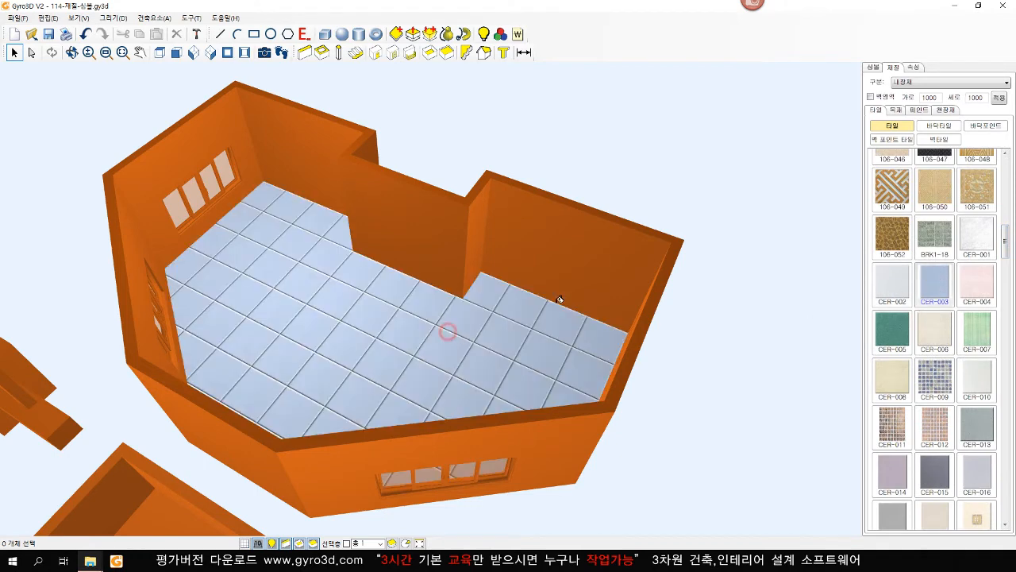
click(570, 270)
click(474, 251)
click(441, 249)
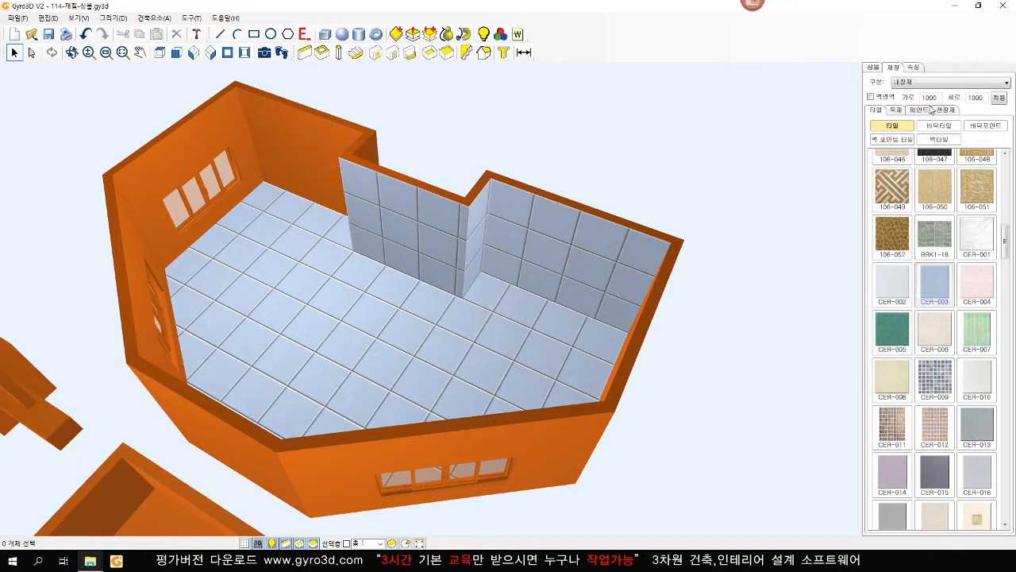
- Set the material size to 600 wide by 600 high and apply it
double_click(927, 97)
text(600)
double_click(974, 97)
text(600)
click(999, 98)
- Apply tile CER-004 to the large room's right back wall, both visible faces of the projecting wall, and the floor
click(936, 285)
click(898, 286)
click(978, 289)
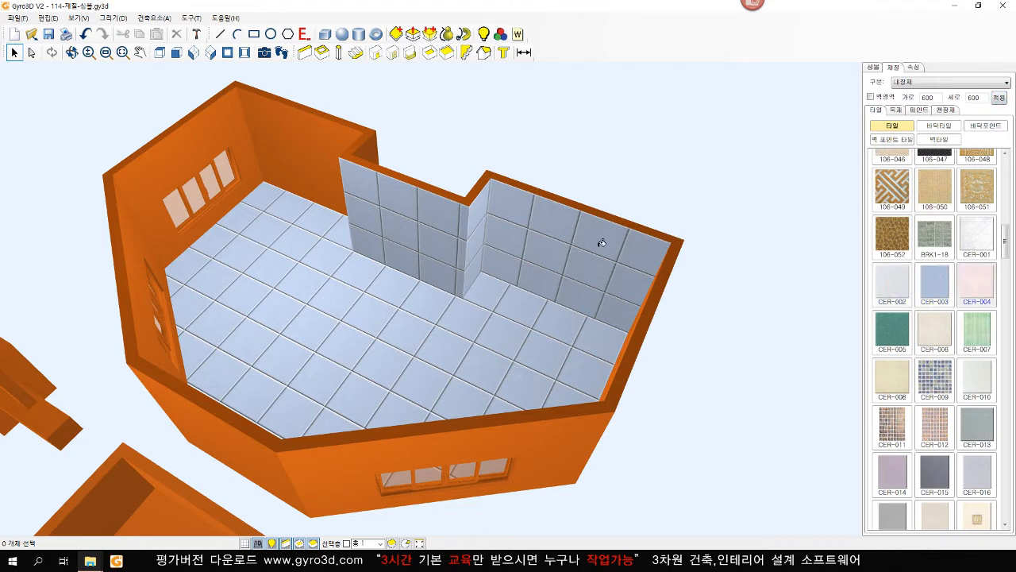
click(540, 230)
click(485, 225)
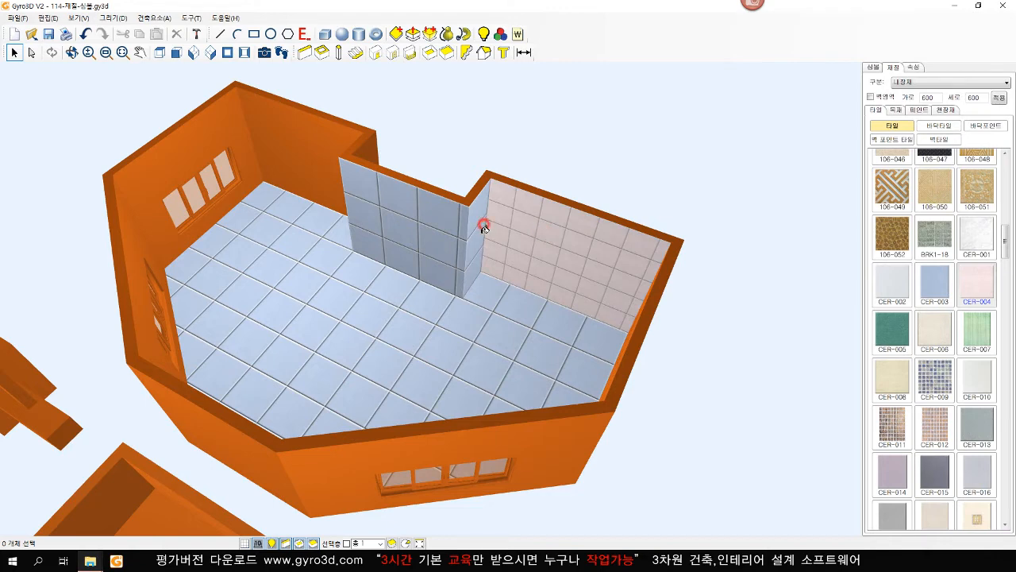
click(445, 228)
click(492, 318)
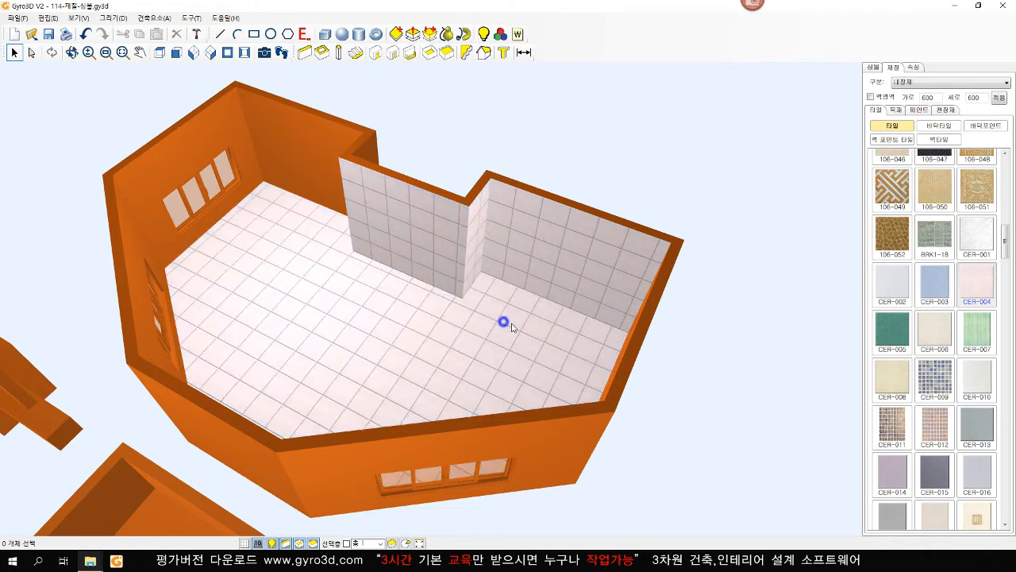
- Select the large room's floor surface with sub-selection and set its texture U offset to -0.19
scroll(476, 327, up, 5)
scroll(408, 392, up, 5)
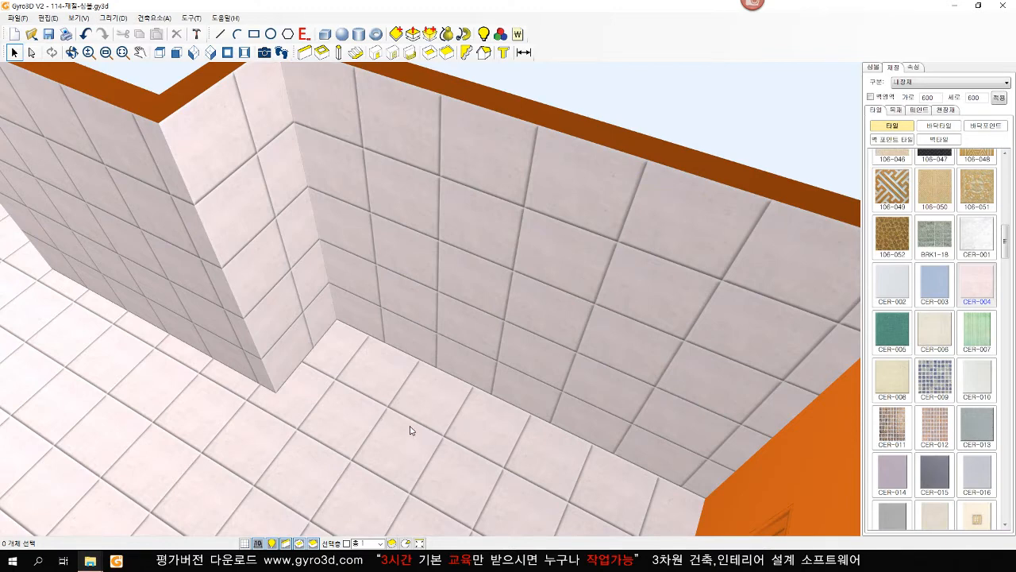
click(33, 53)
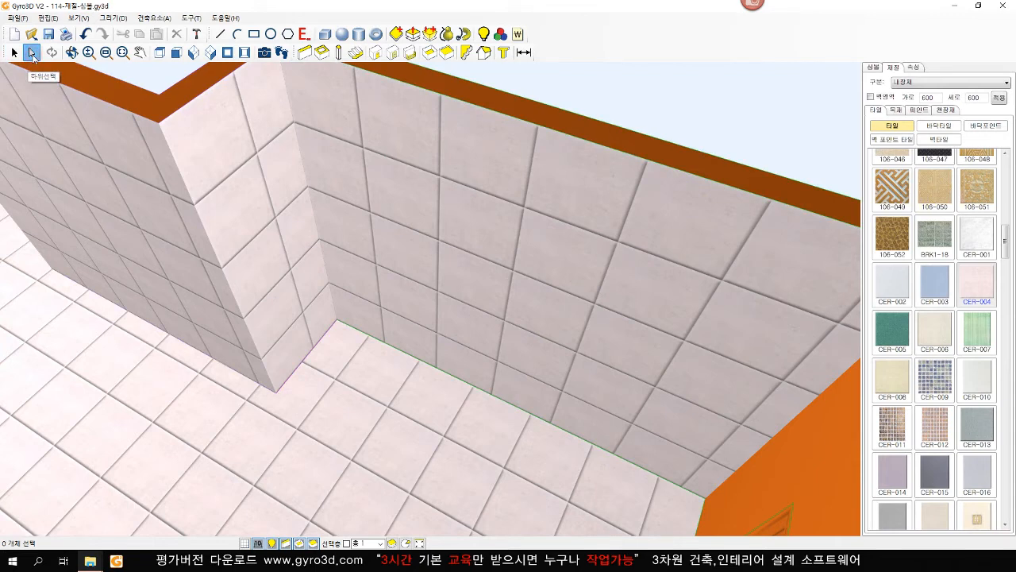
click(357, 395)
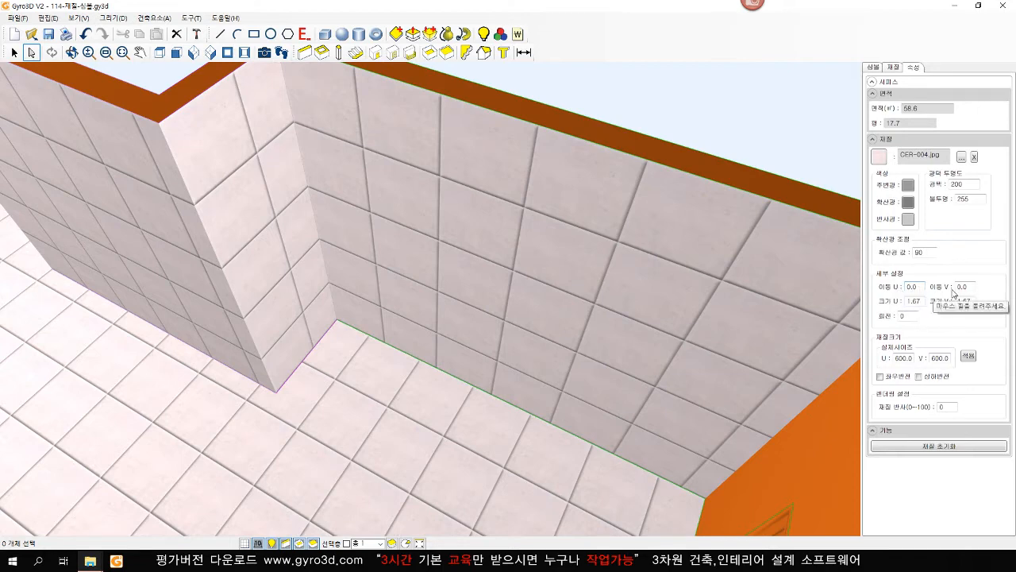
click(914, 286)
scroll(913, 285, down, 10)
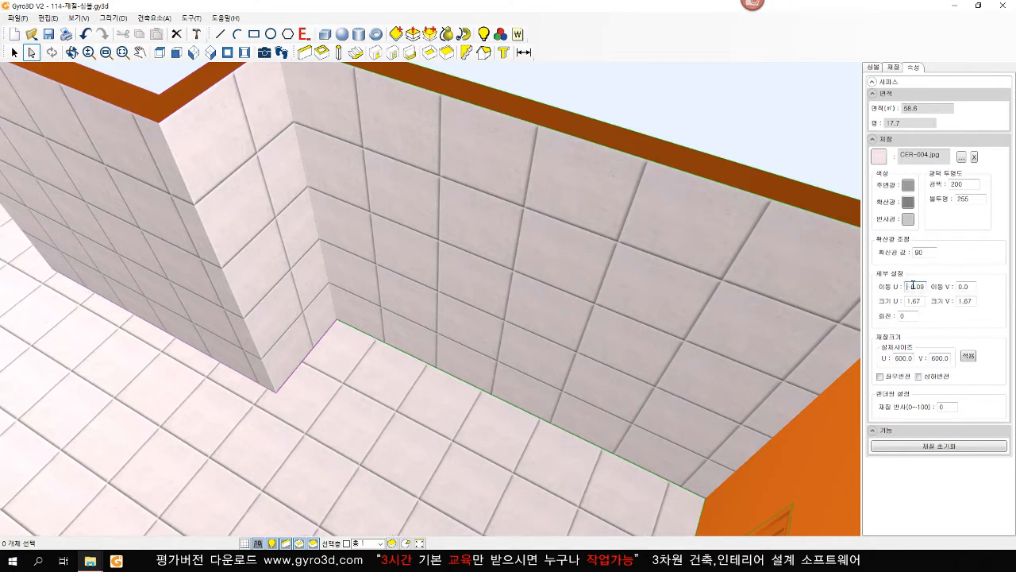
scroll(913, 285, down, 8)
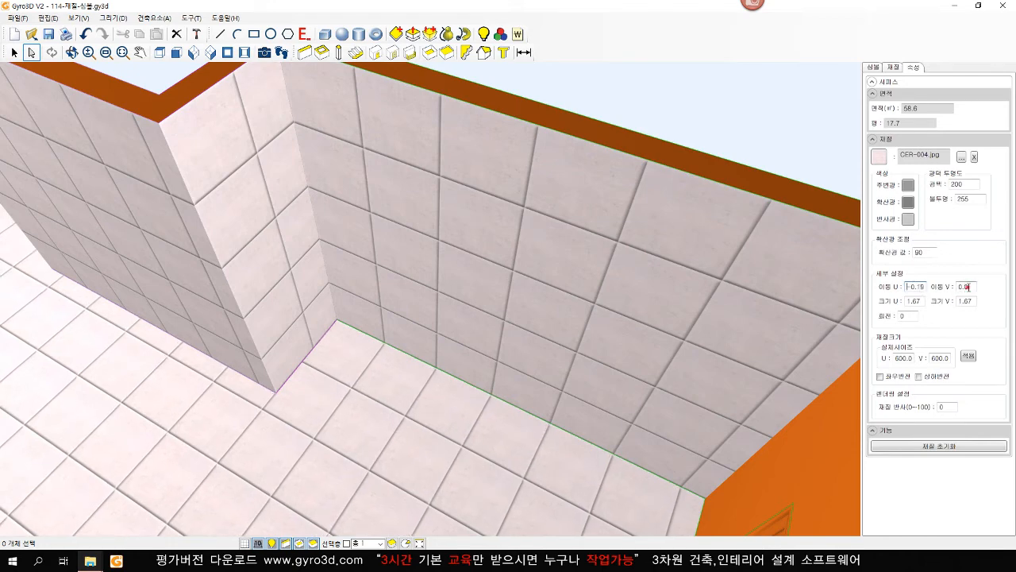
- Set the floor texture's V offset to -0.18 to align it with the wall tile joints, and exit sub-selection
click(966, 286)
scroll(967, 286, down, 10)
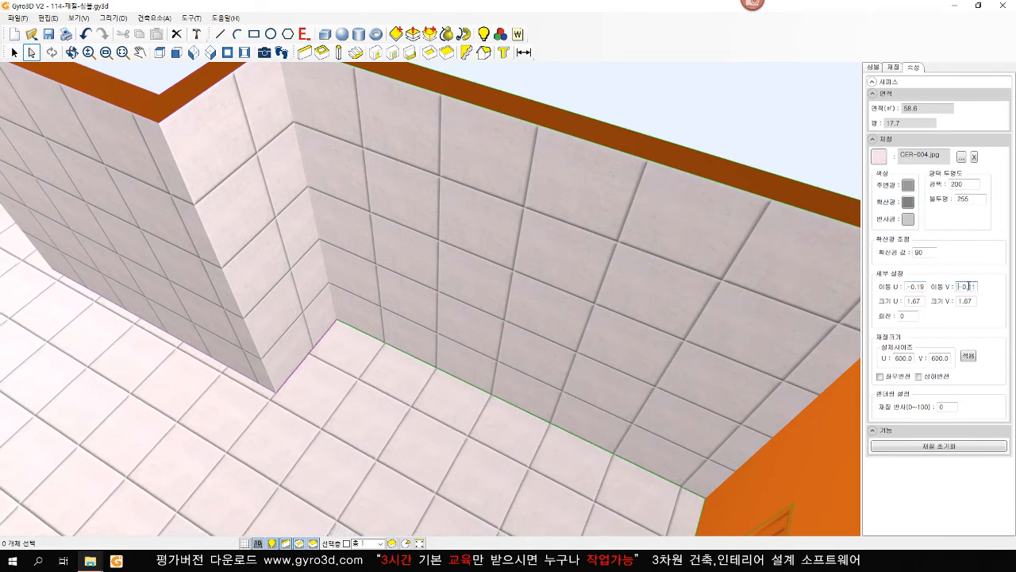
scroll(968, 284, down, 8)
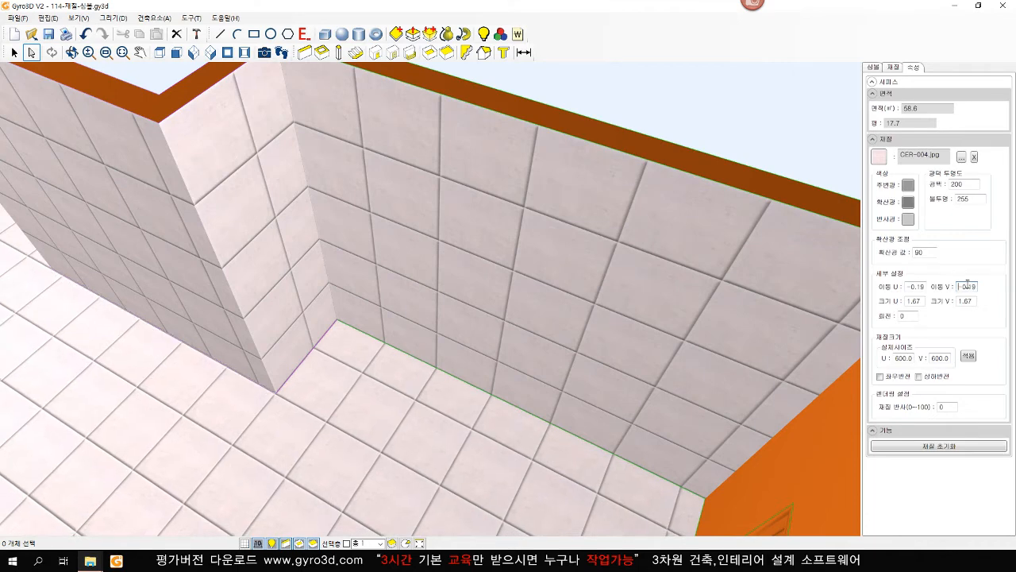
scroll(967, 285, up, 1)
right_click(551, 366)
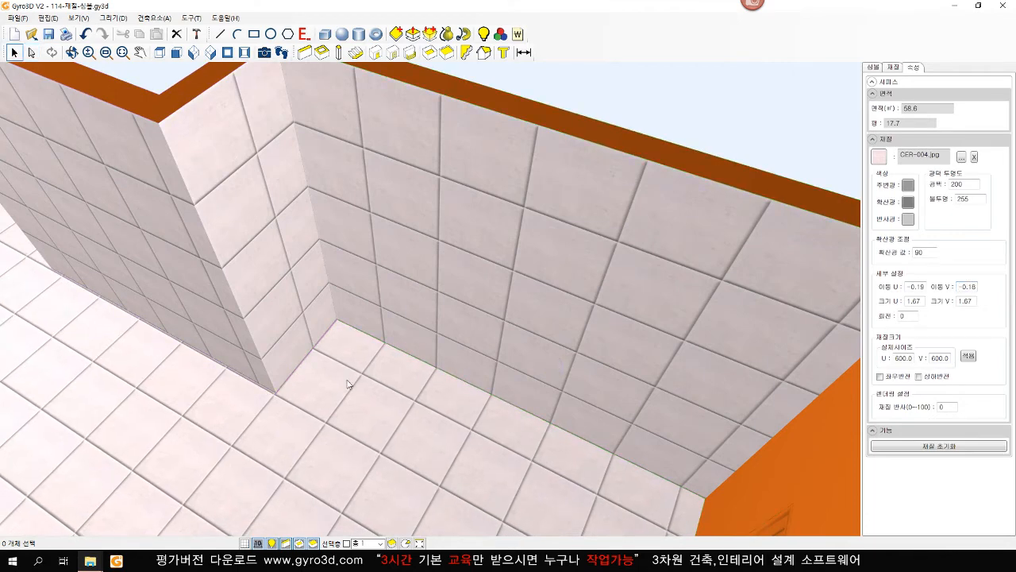
key(Escape)
scroll(368, 378, down, 2)
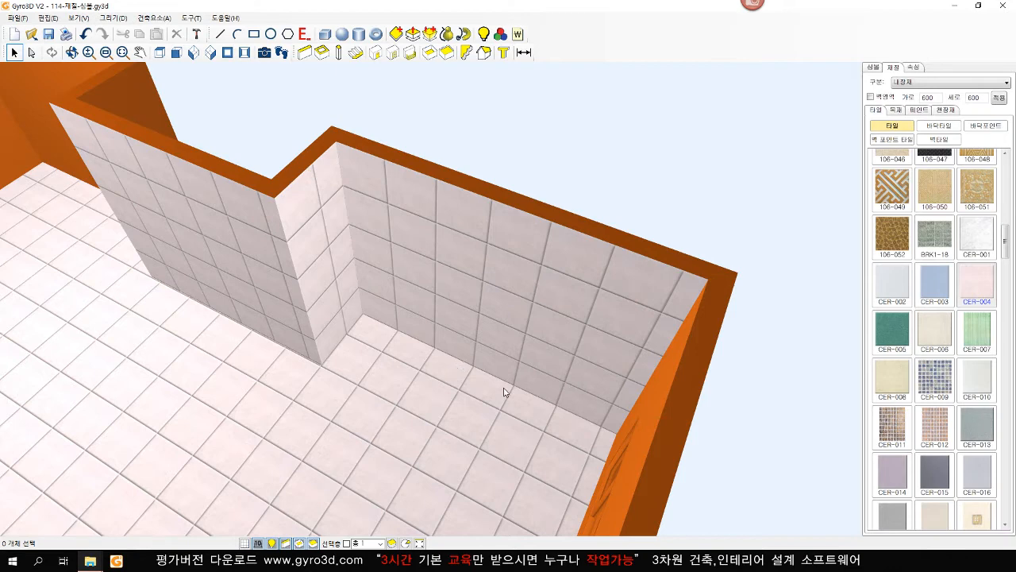
- Draw a box about 1213 by 1201 with a depth of 1 on the tiled back wall, spanning two by two tiles
scroll(505, 391, down, 2)
mouse_move(498, 380)
middle_down()
mouse_move(495, 406)
mouse_move(511, 384)
mouse_move(506, 399)
mouse_move(487, 390)
middle_up()
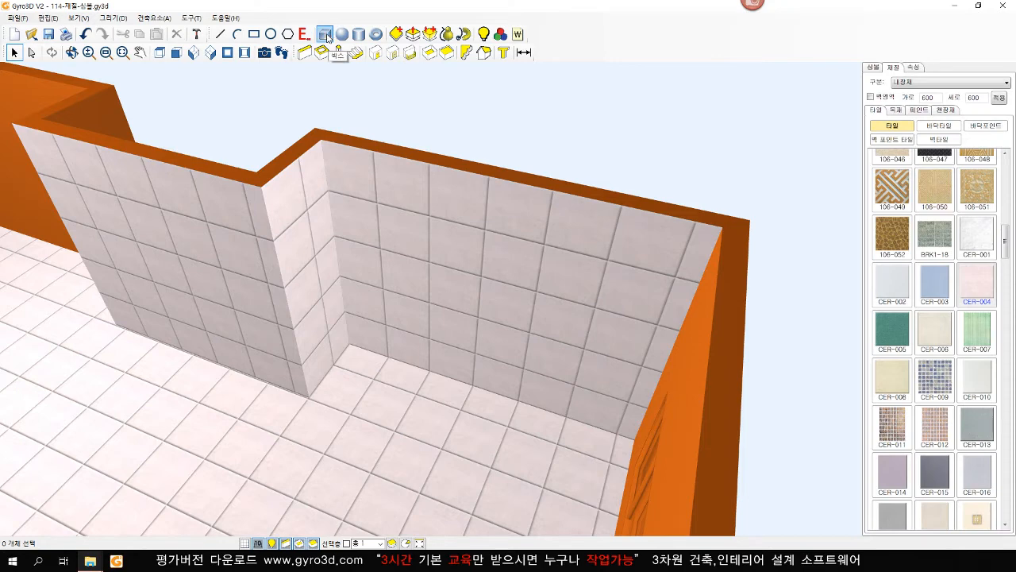
click(326, 34)
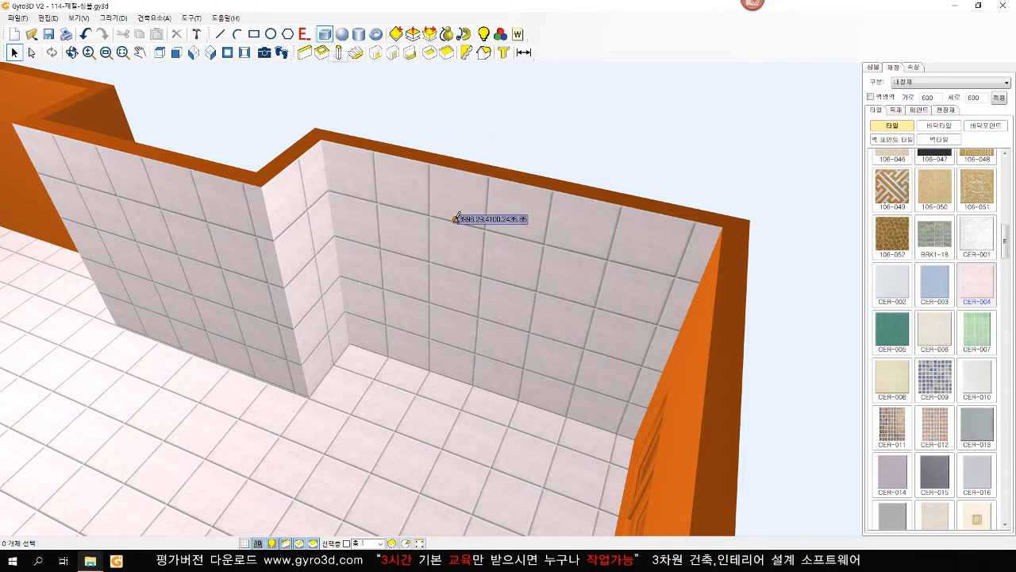
scroll(456, 218, up, 1)
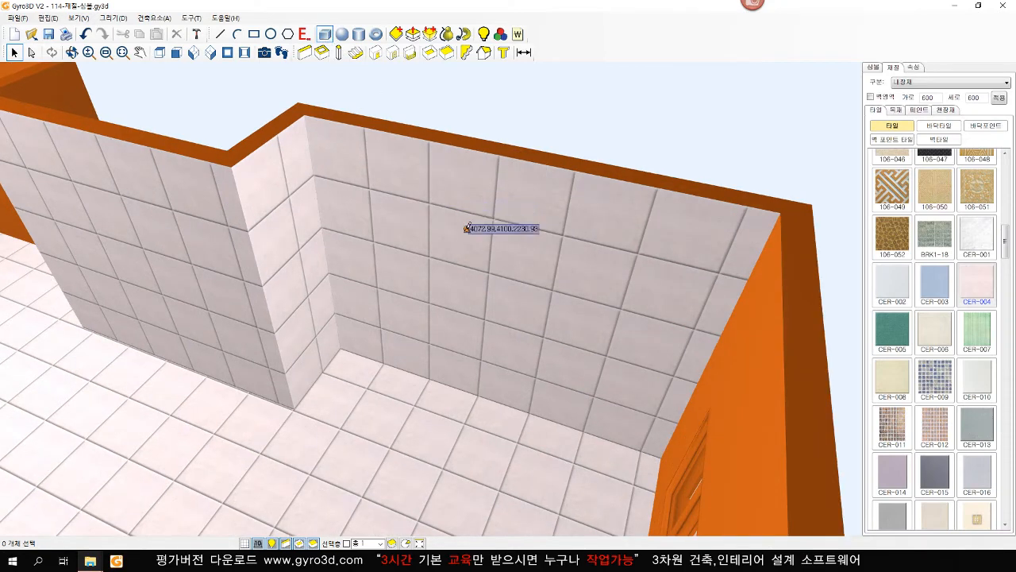
click(428, 204)
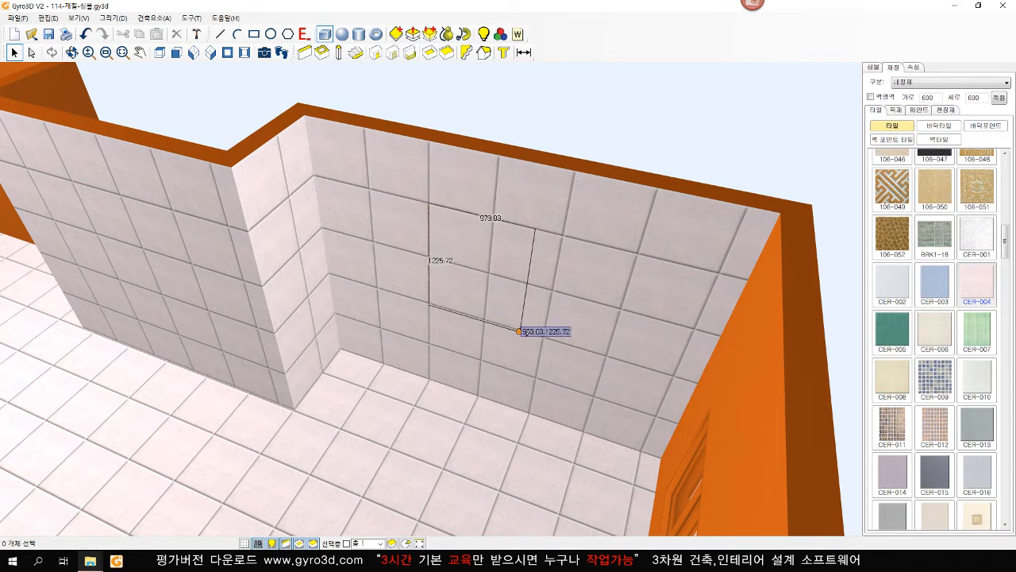
click(545, 336)
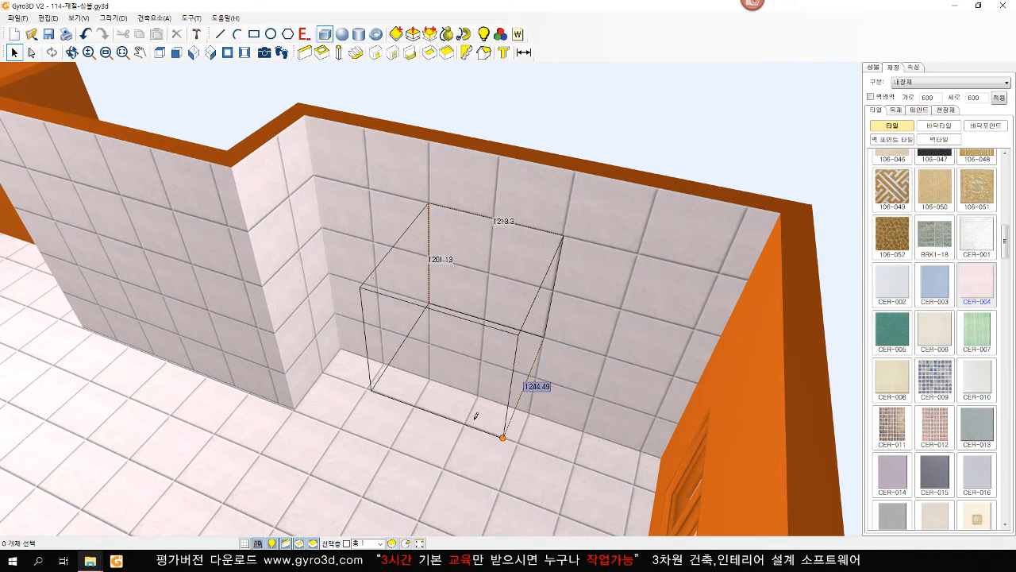
text(1)
key(Return)
right_click(499, 422)
click(508, 427)
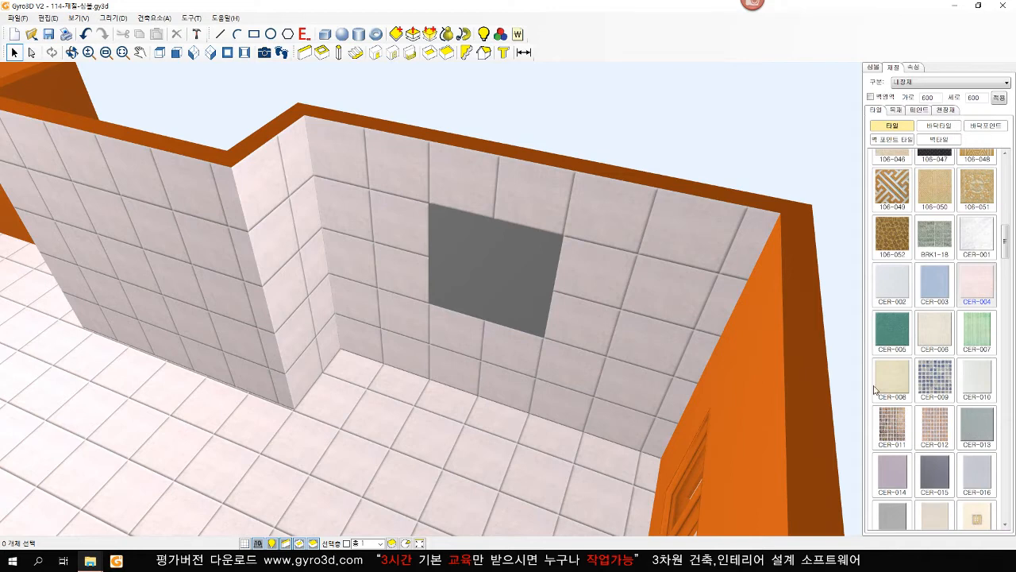
- Apply tile CER-023 to the front face of the thin box on the back wall
scroll(1006, 246, down, 2)
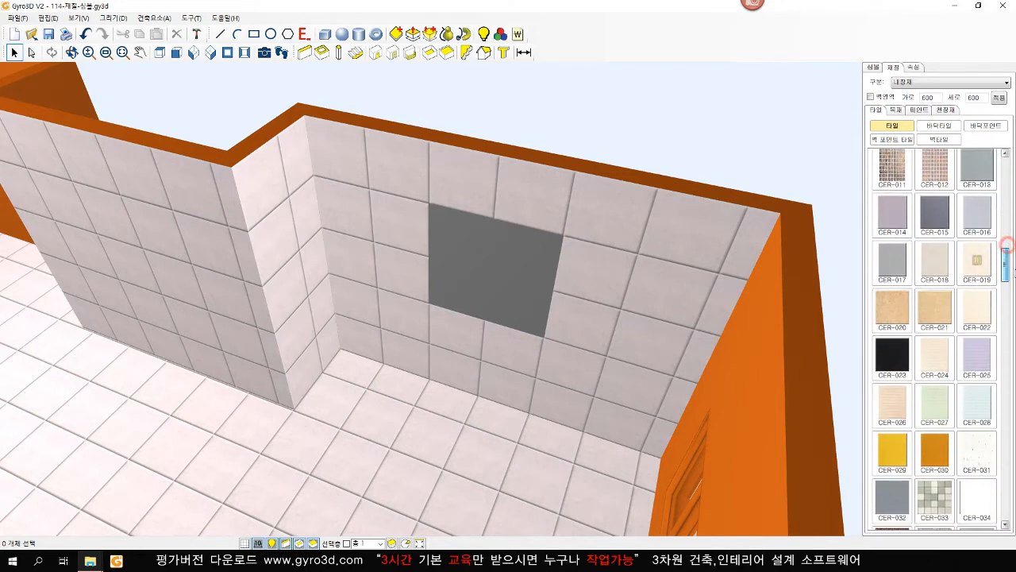
scroll(1006, 246, down, 1)
click(894, 350)
click(479, 257)
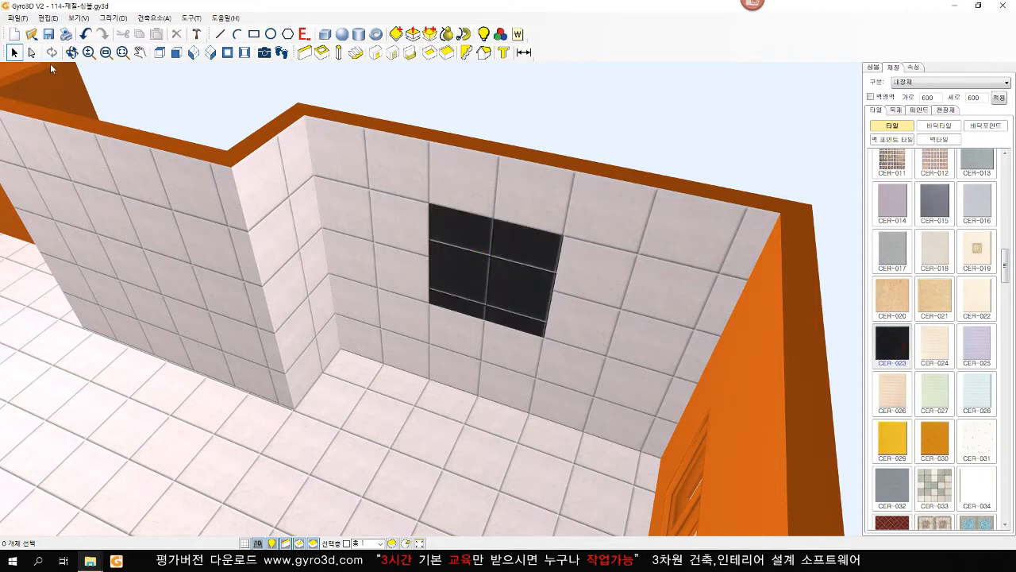
- Select the black tile surface with sub-selection, set its texture V offset to -0.18, and exit sub-selection
click(31, 52)
click(502, 270)
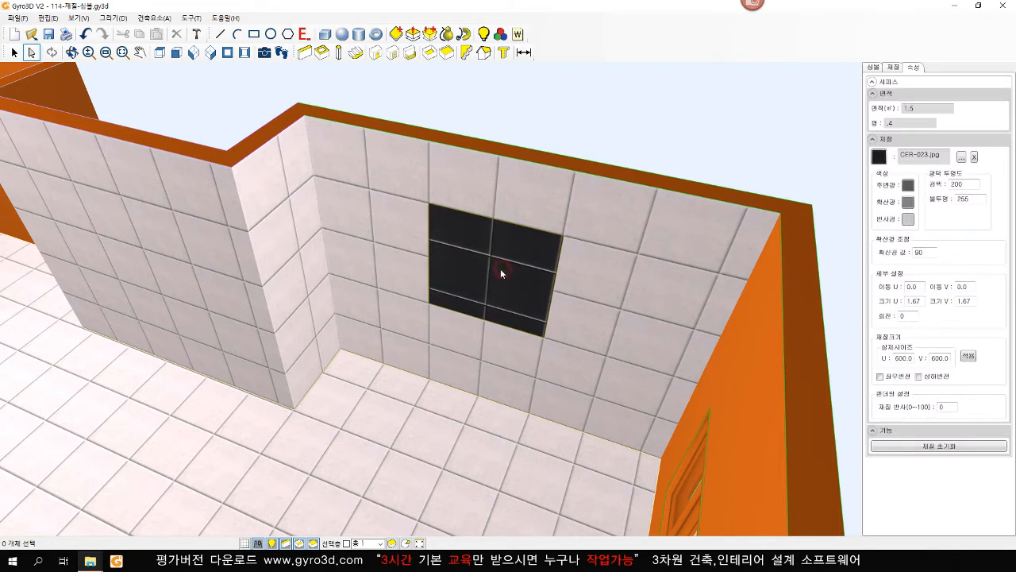
click(967, 290)
scroll(967, 289, down, 10)
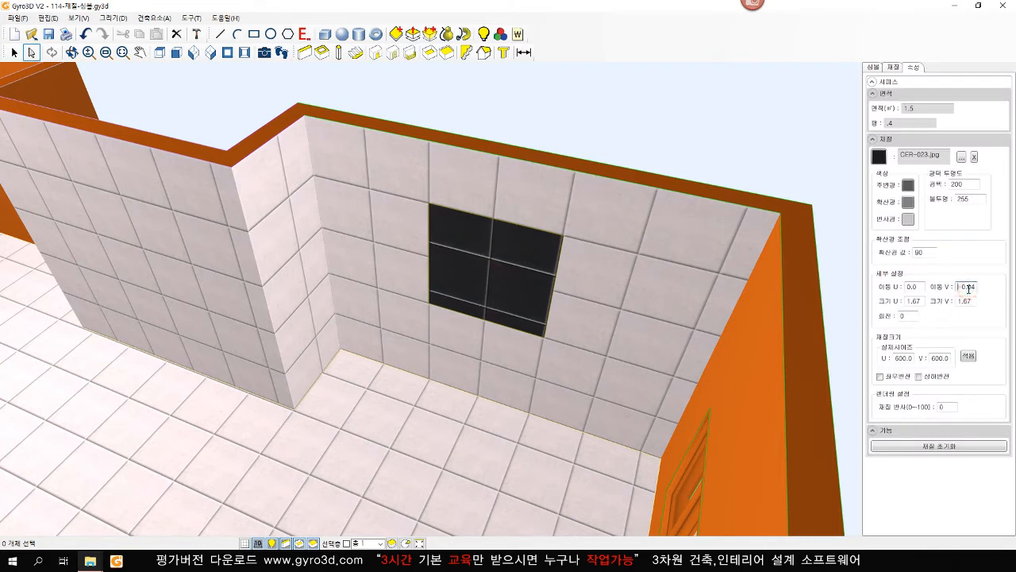
scroll(966, 296, down, 8)
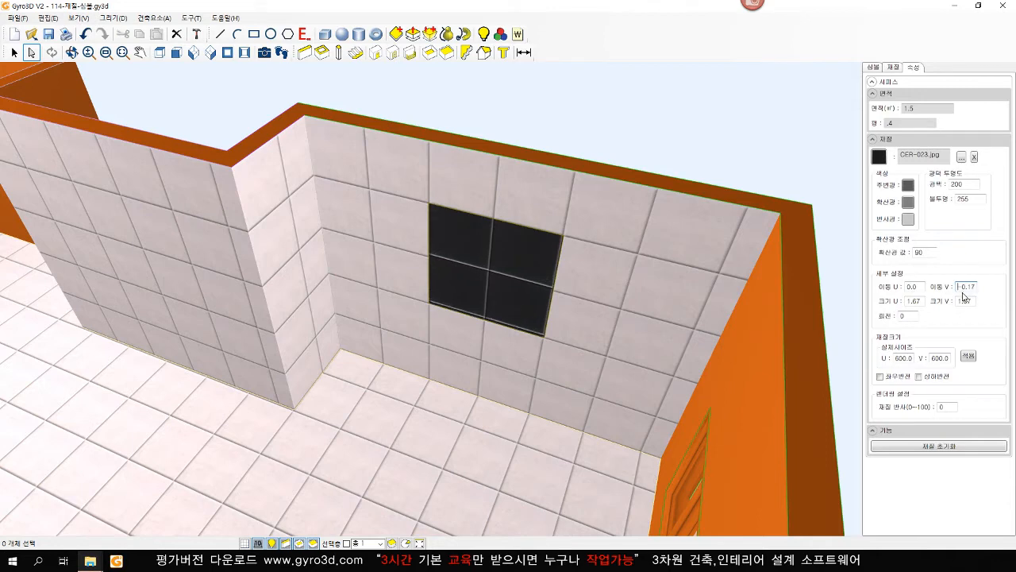
scroll(964, 296, down, 2)
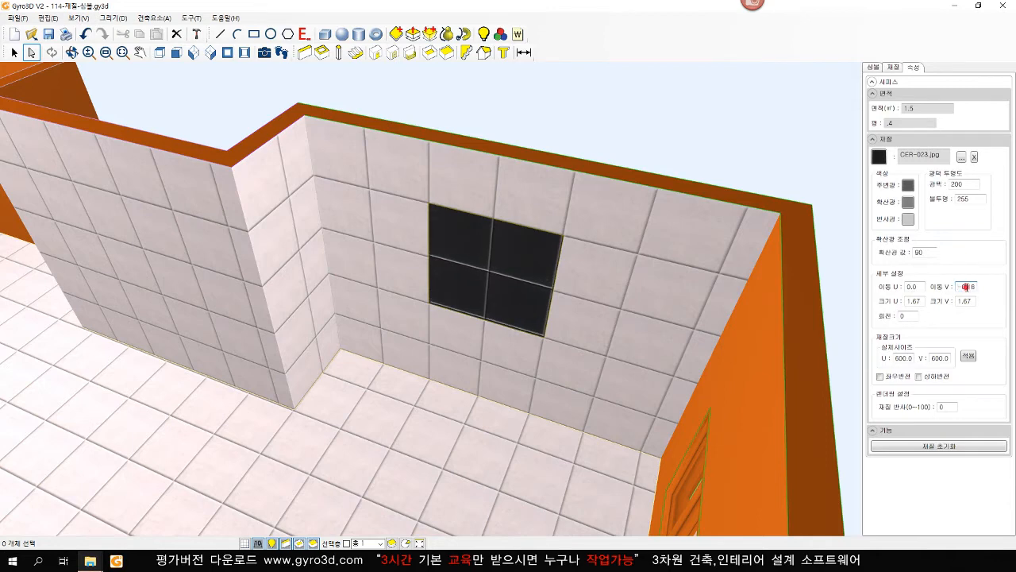
click(632, 112)
right_click(676, 113)
- Examine the tiled room with its black wall panel from farther away and browse the tile library
scroll(601, 348, down, 3)
scroll(601, 350, down, 3)
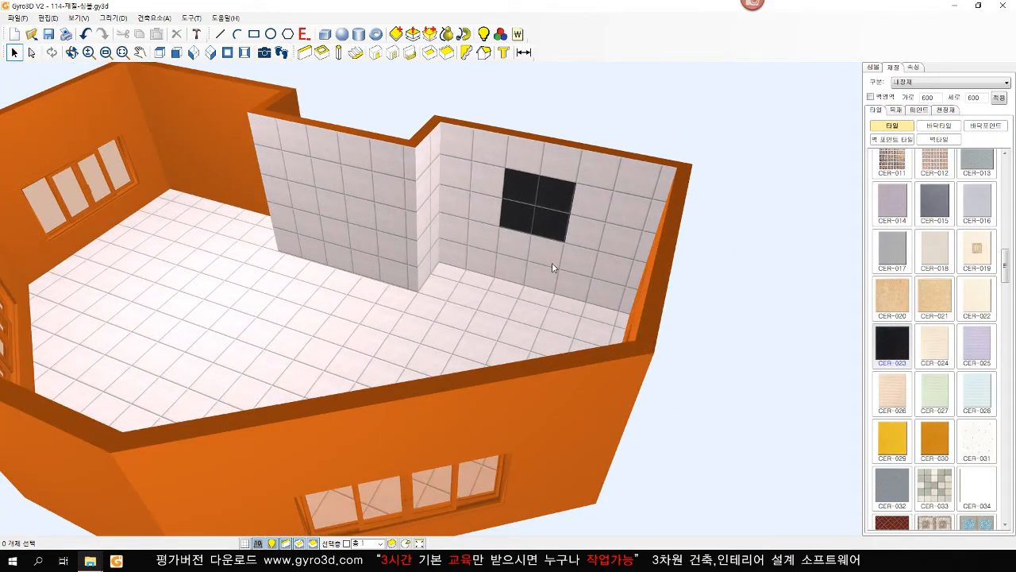
scroll(554, 267, down, 4)
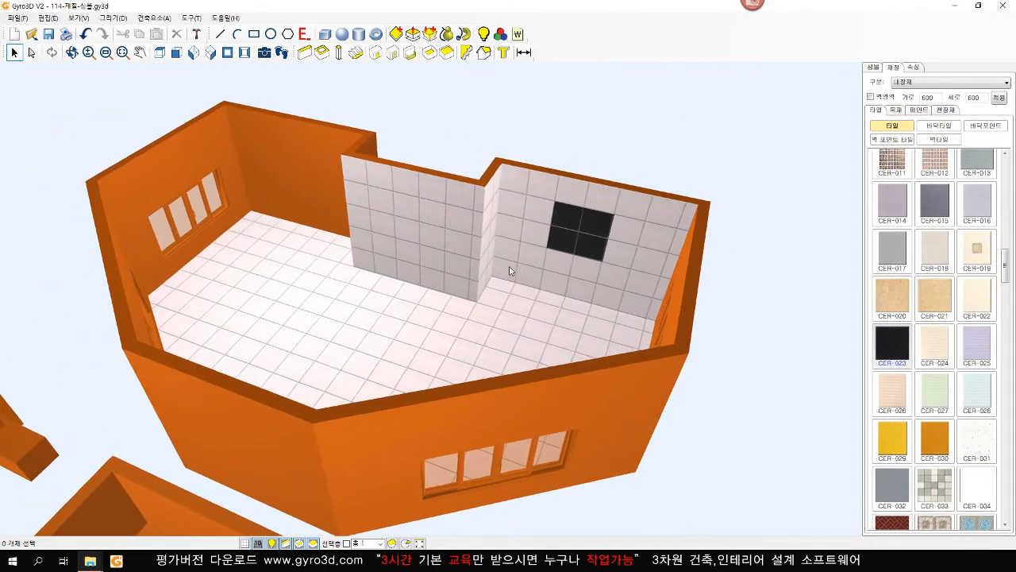
scroll(506, 274, down, 1)
scroll(497, 275, up, 1)
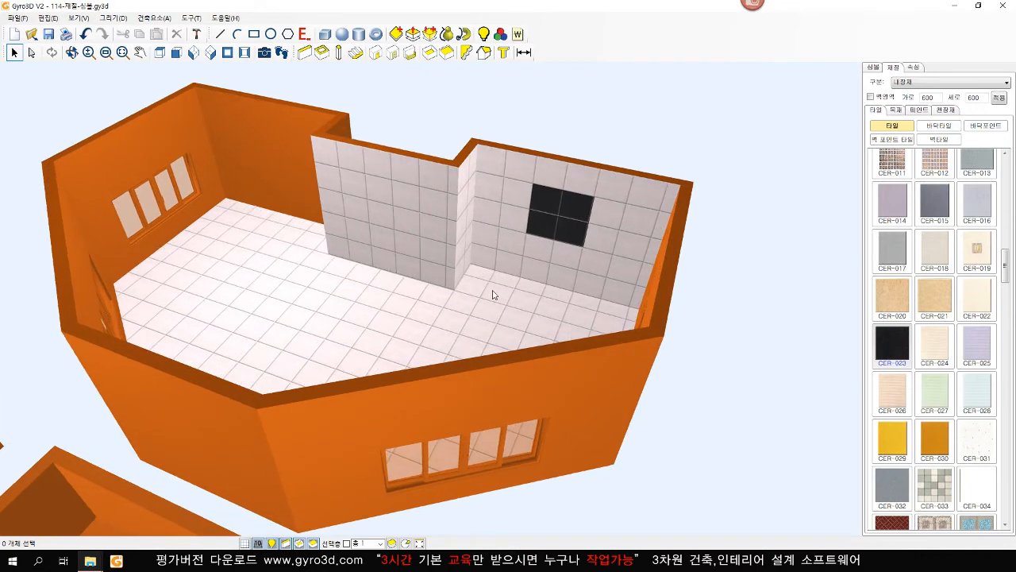
scroll(496, 302, up, 1)
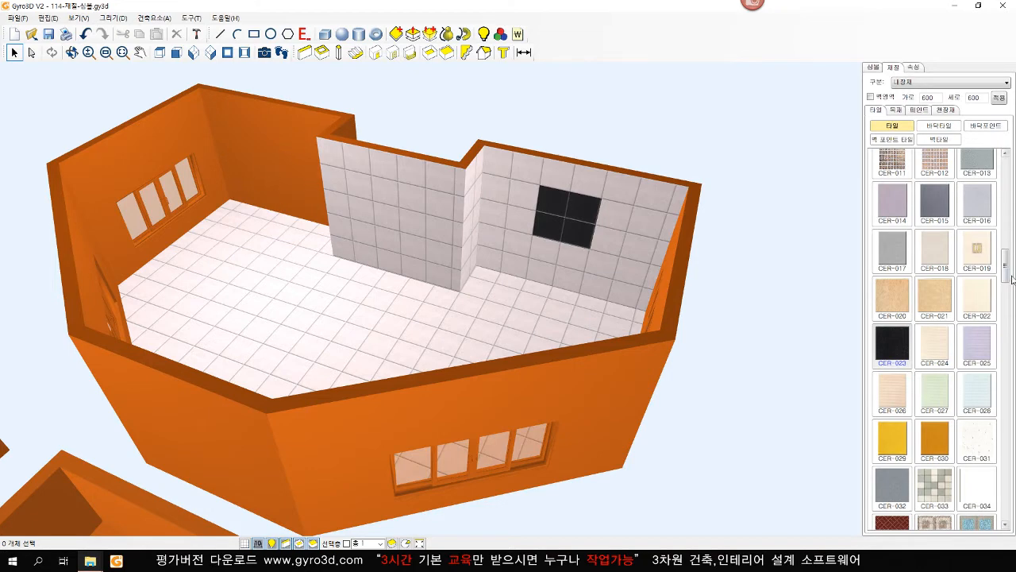
drag(1009, 275, 1008, 202)
drag(1005, 269, 1003, 216)
- Switch to File Explorer, open the m-재질 folder, and arrange its window beside the Gyro3D model so the walls and floor stay reachable
click(955, 6)
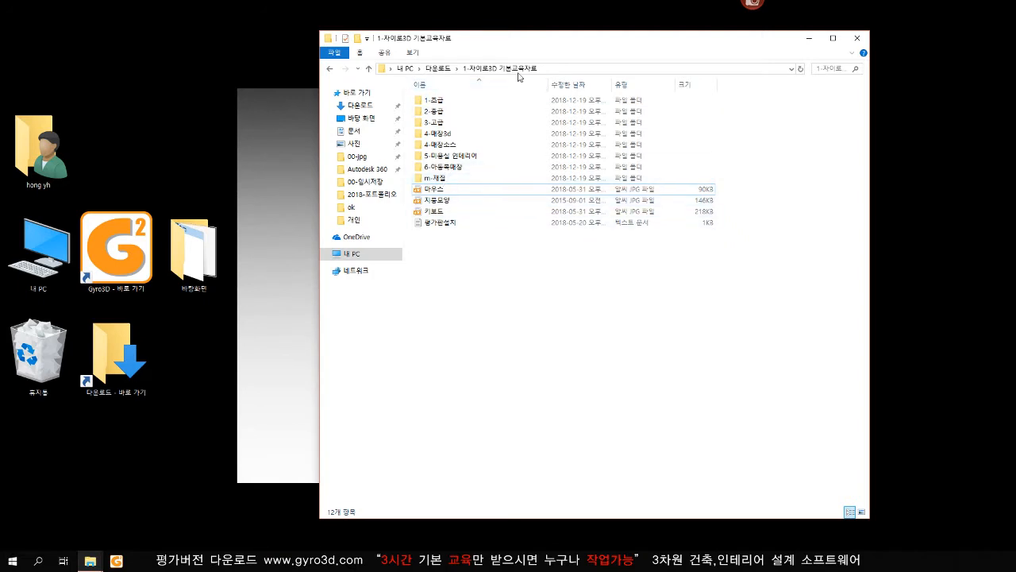
double_click(438, 179)
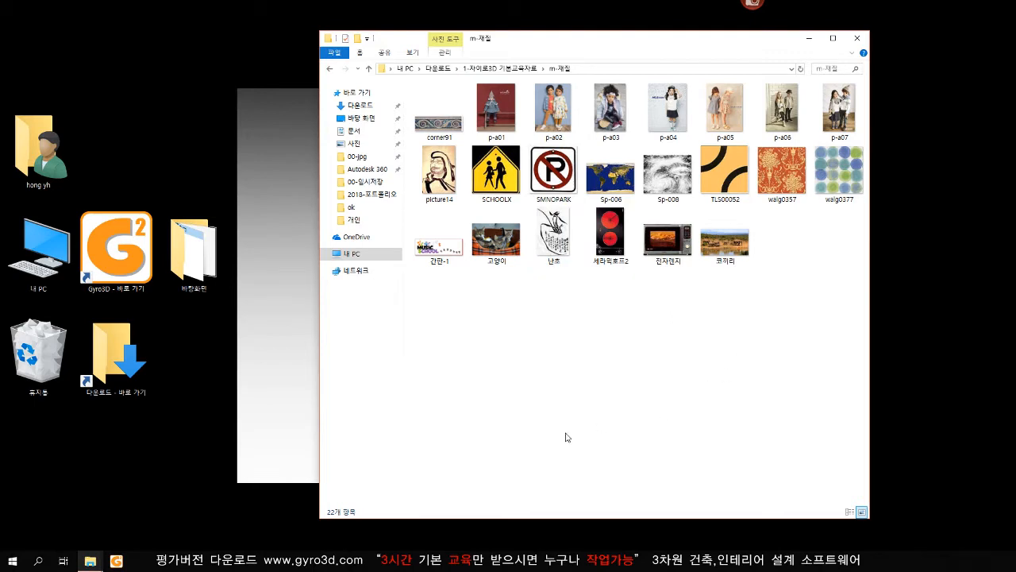
drag(647, 37, 657, 39)
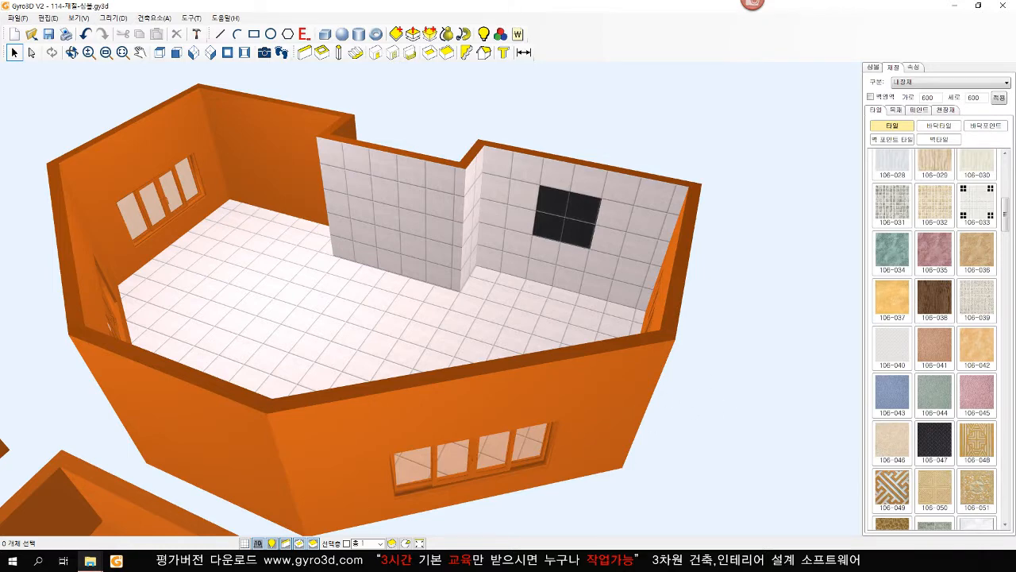
click(90, 560)
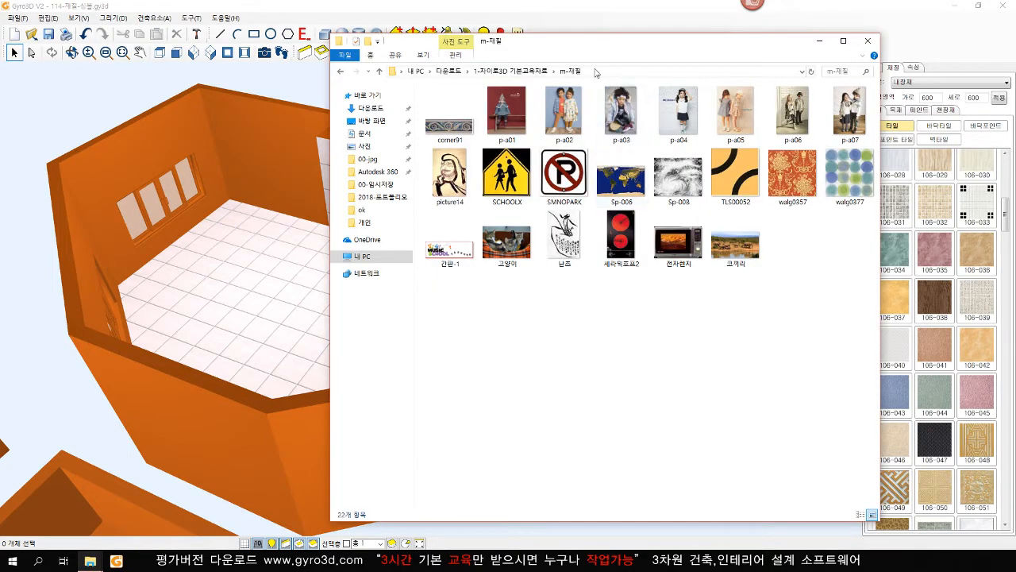
drag(591, 52, 707, 54)
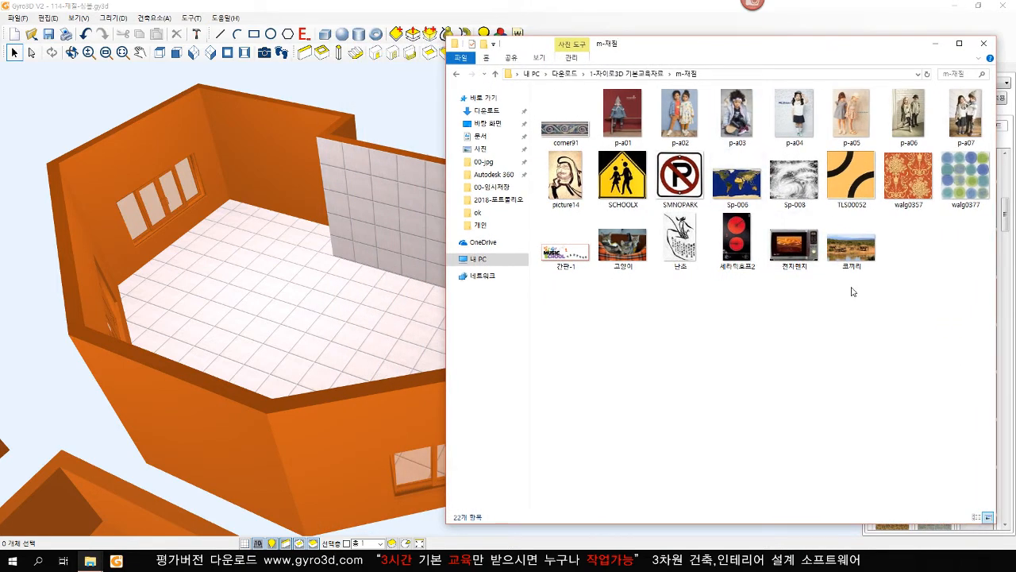
- Apply image p-a01 to the projecting wall, then cover the floor with picture14 and replace that with SMNOPARK
drag(627, 106, 397, 199)
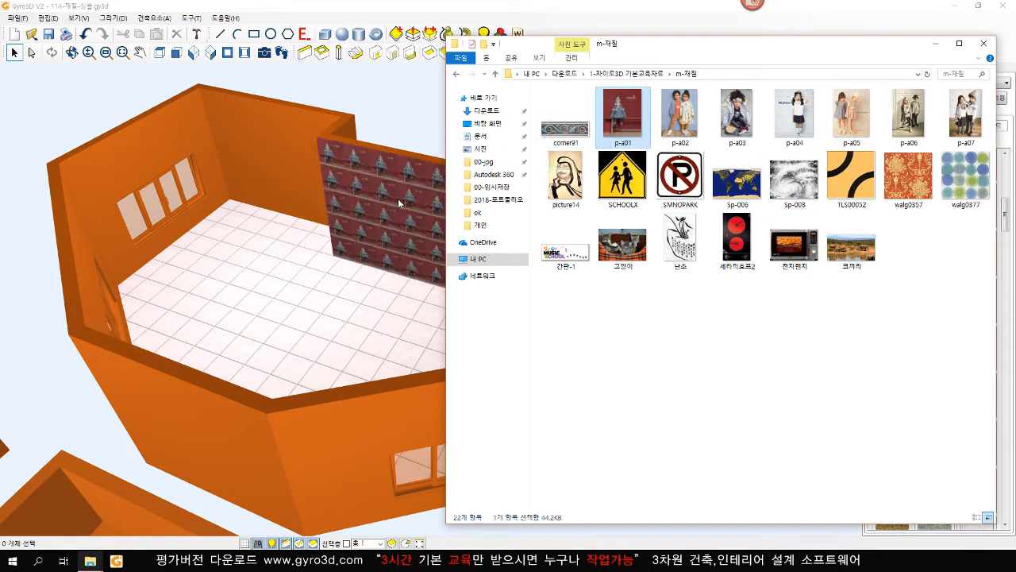
drag(565, 176, 294, 278)
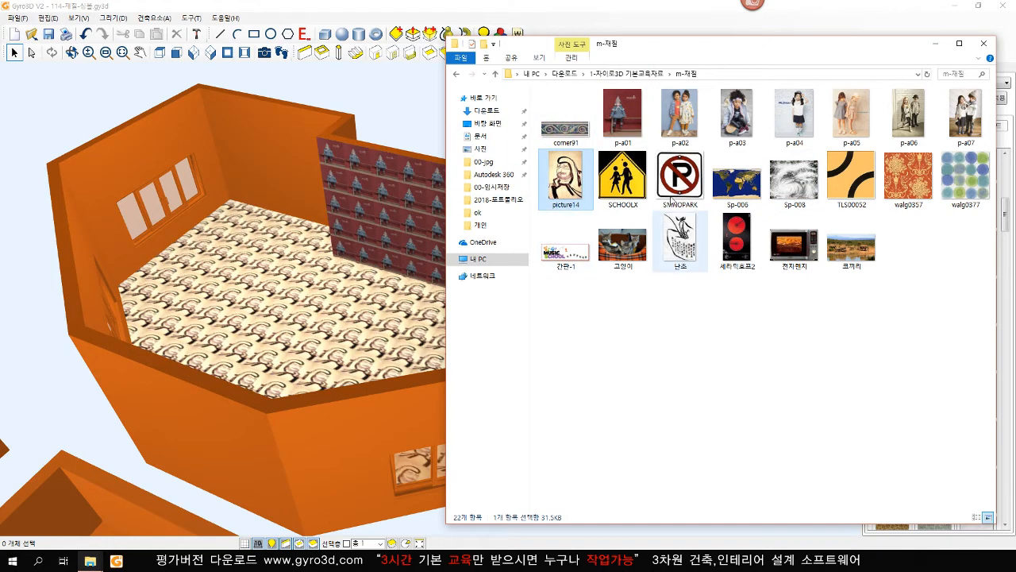
drag(680, 175, 319, 310)
- Apply the 고양이 image to the plain orange back wall and bring the ceramic cooktop image onto the neighbouring walls
drag(625, 258, 314, 157)
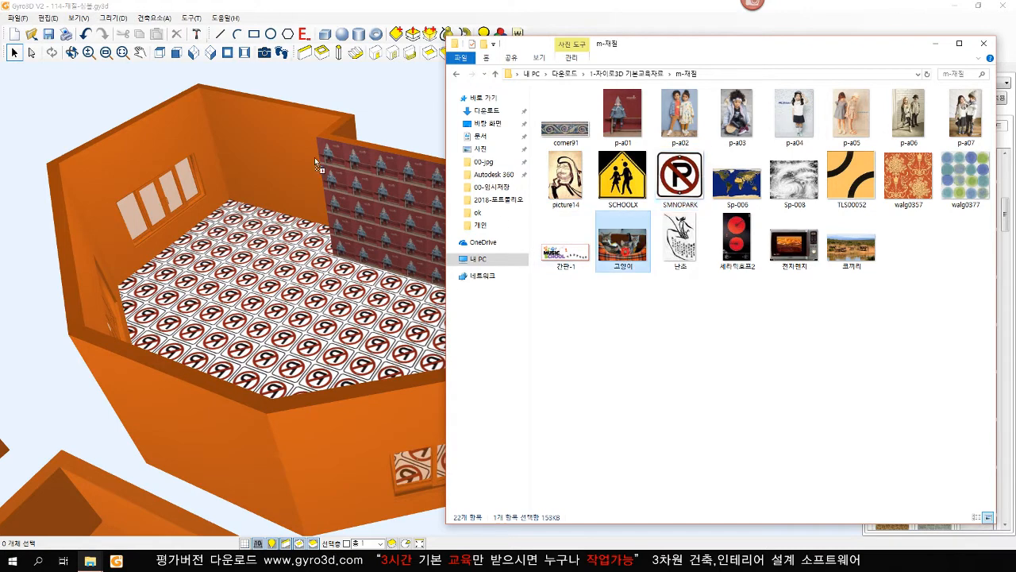
drag(377, 196, 270, 159)
drag(737, 238, 259, 169)
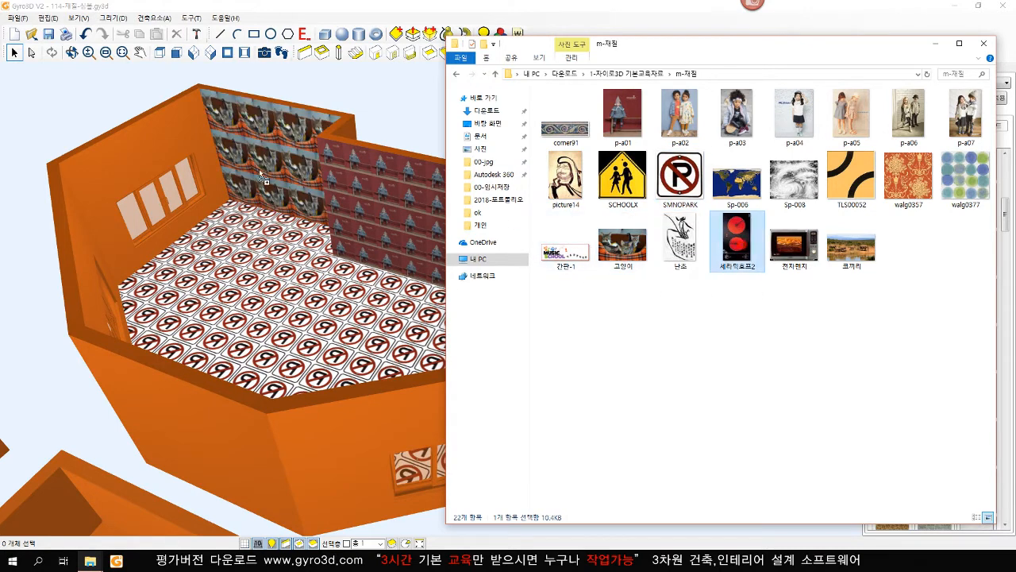
drag(149, 143, 149, 145)
- Open the symbol library and browse the 가정용가구, 상업용공간 and 사무용가구 categories with their furniture groups
click(406, 309)
scroll(406, 309, down, 2)
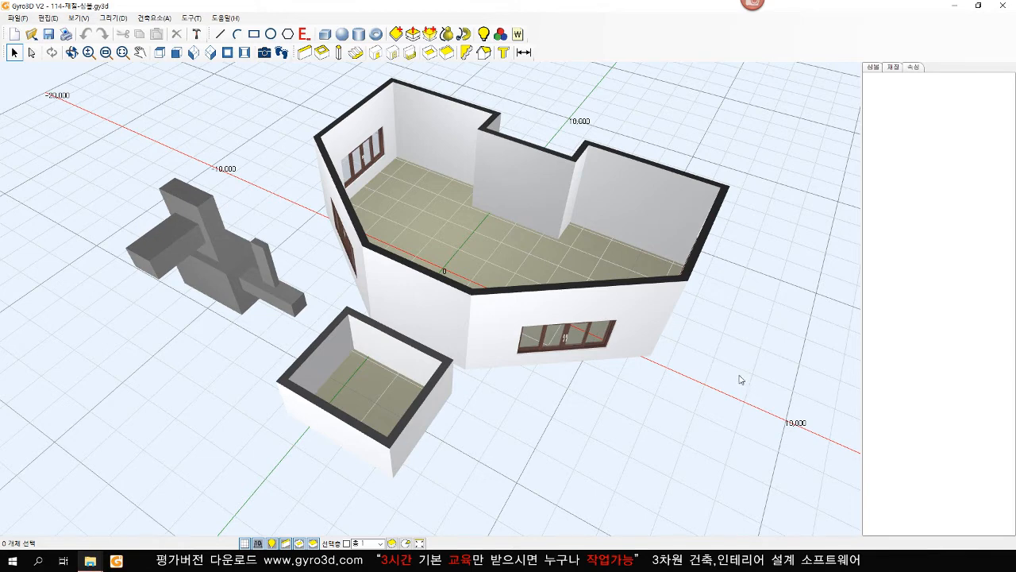
click(871, 68)
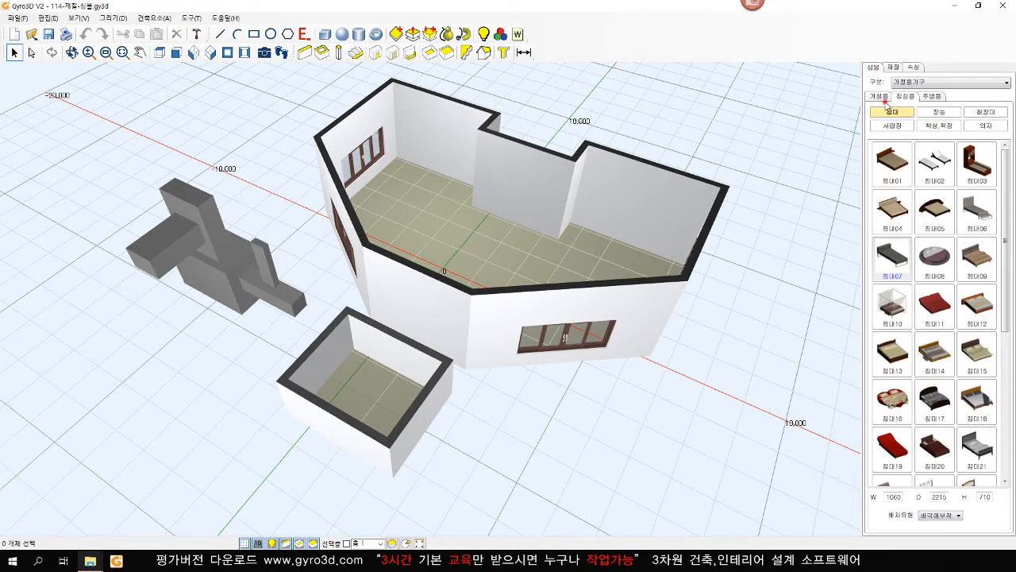
click(879, 96)
click(905, 96)
click(935, 96)
click(932, 83)
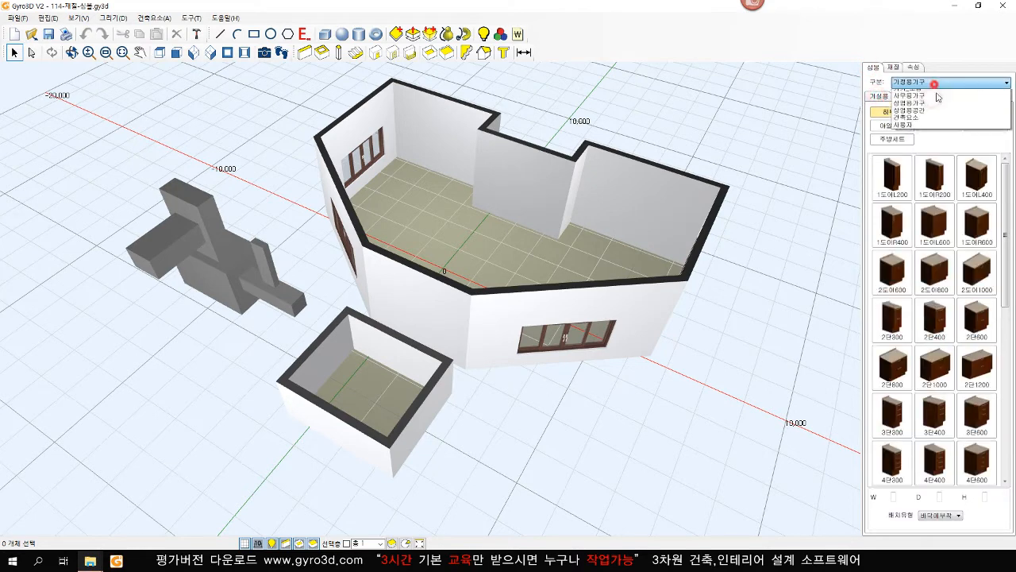
click(913, 107)
click(919, 82)
click(921, 123)
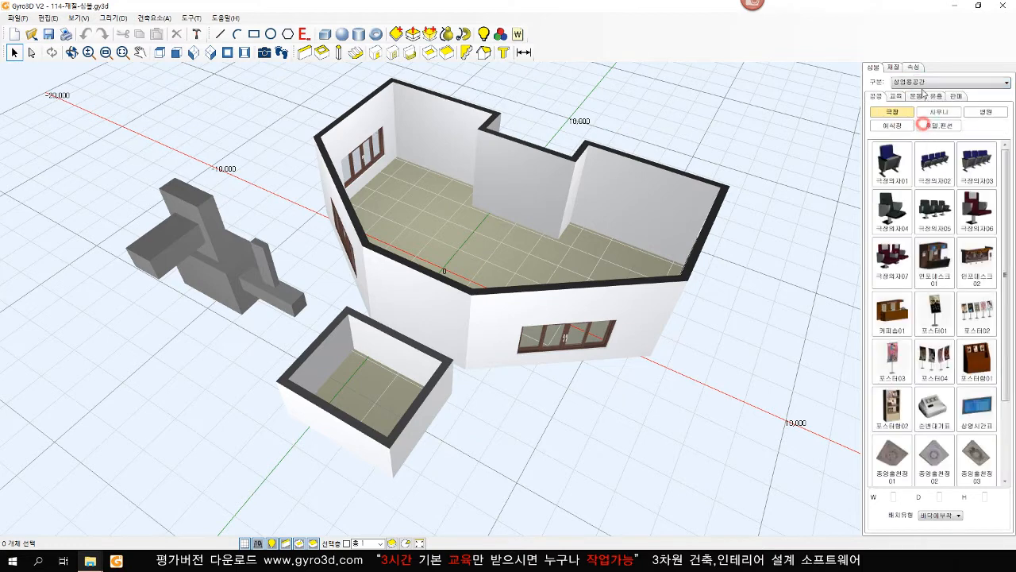
click(921, 82)
click(912, 107)
click(904, 96)
click(929, 96)
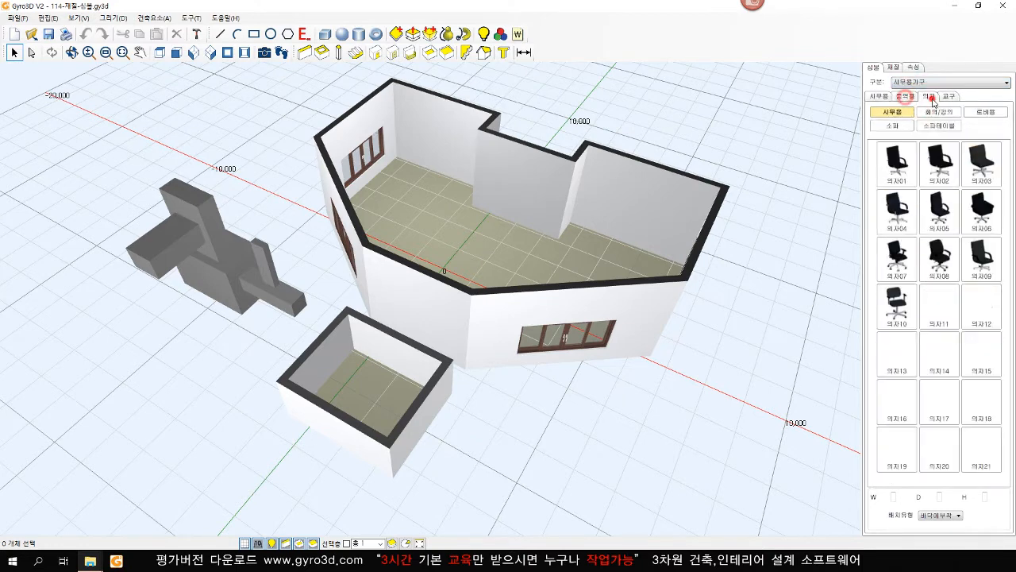
click(948, 96)
click(879, 96)
click(917, 83)
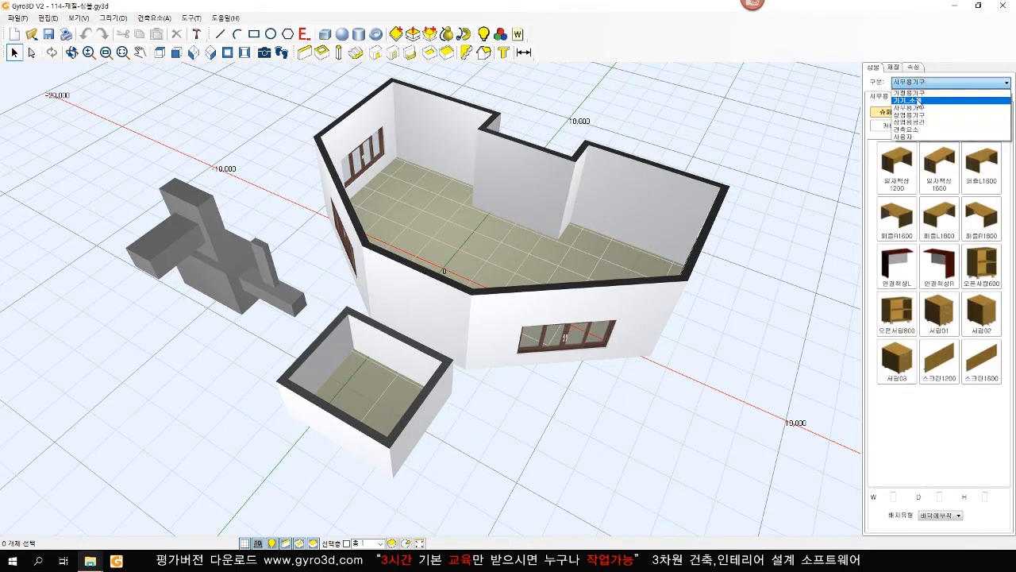
- Choose bed 침대07 from the bedroom beds in 가정용가구 and place three copies on the open ground beside the building
click(913, 93)
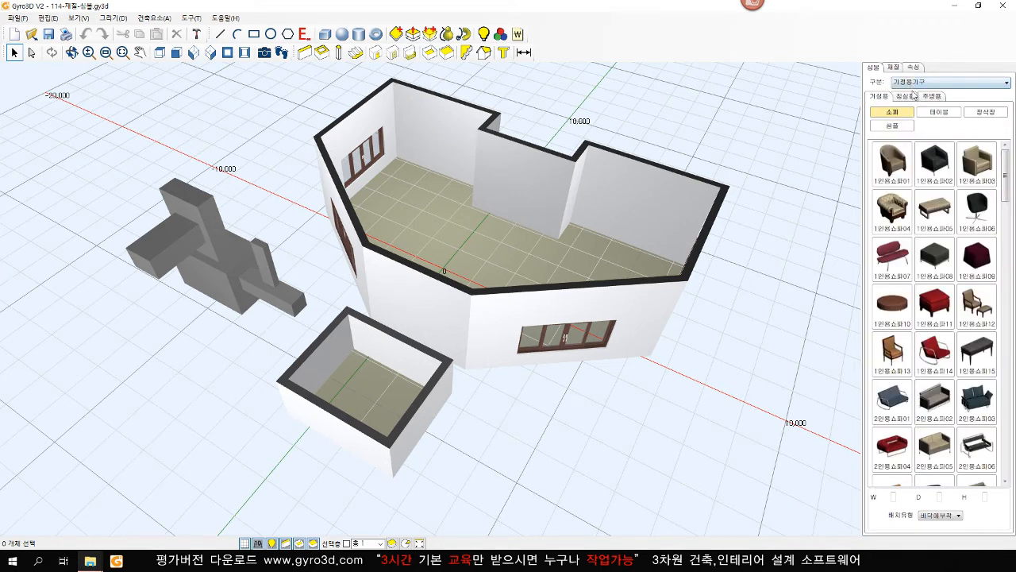
click(909, 96)
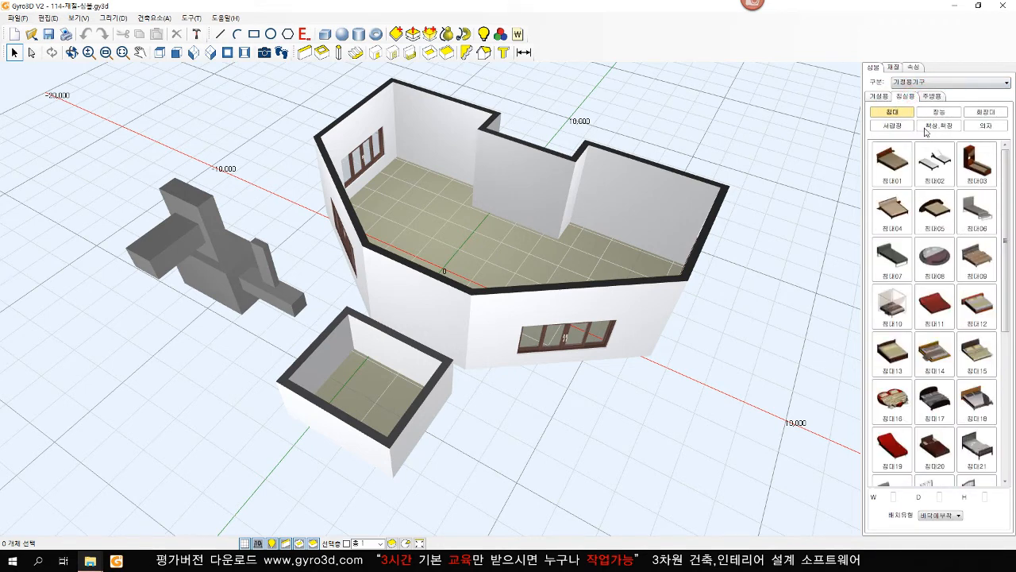
middle_drag(744, 298, 665, 308)
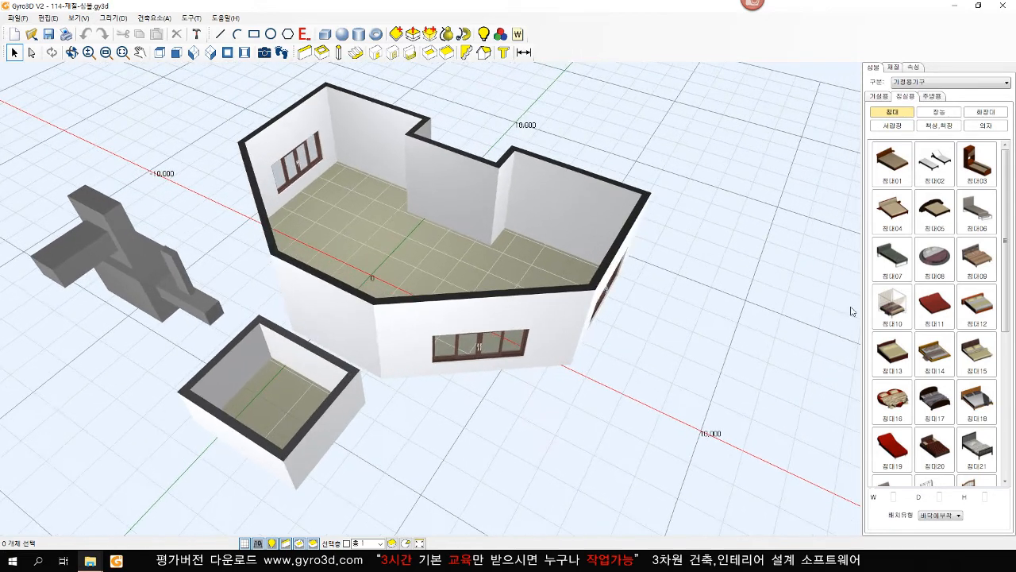
click(893, 262)
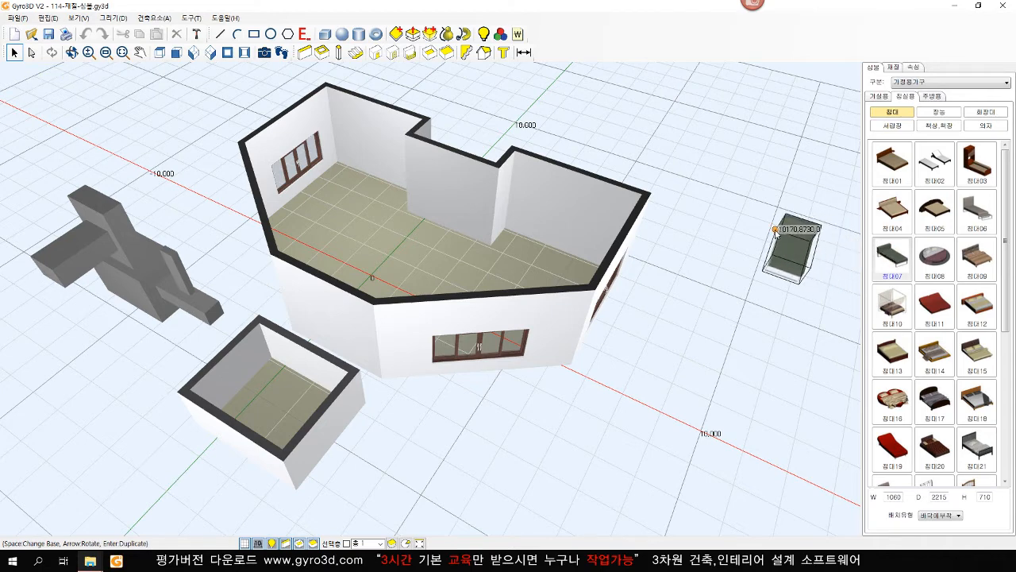
click(716, 126)
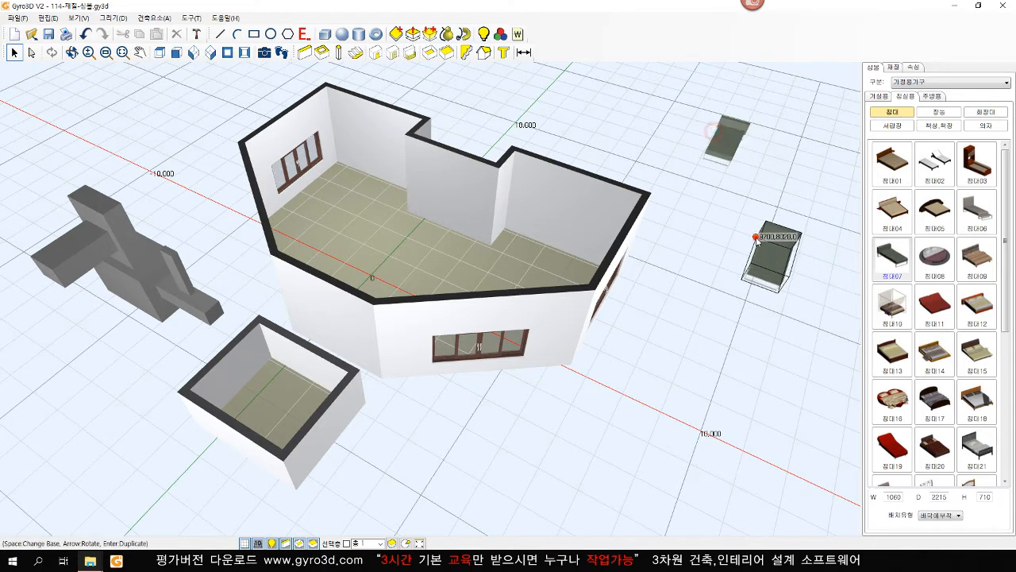
click(754, 236)
click(689, 313)
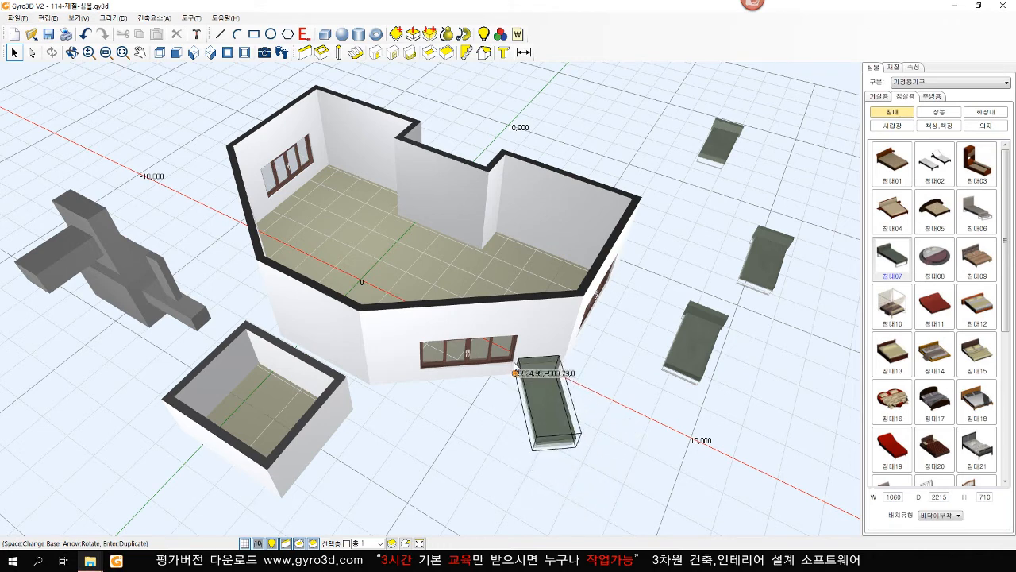
- Place more 침대07 beds against the outer walls of both rooms and two on the large room's floor, ending the placement
click(396, 347)
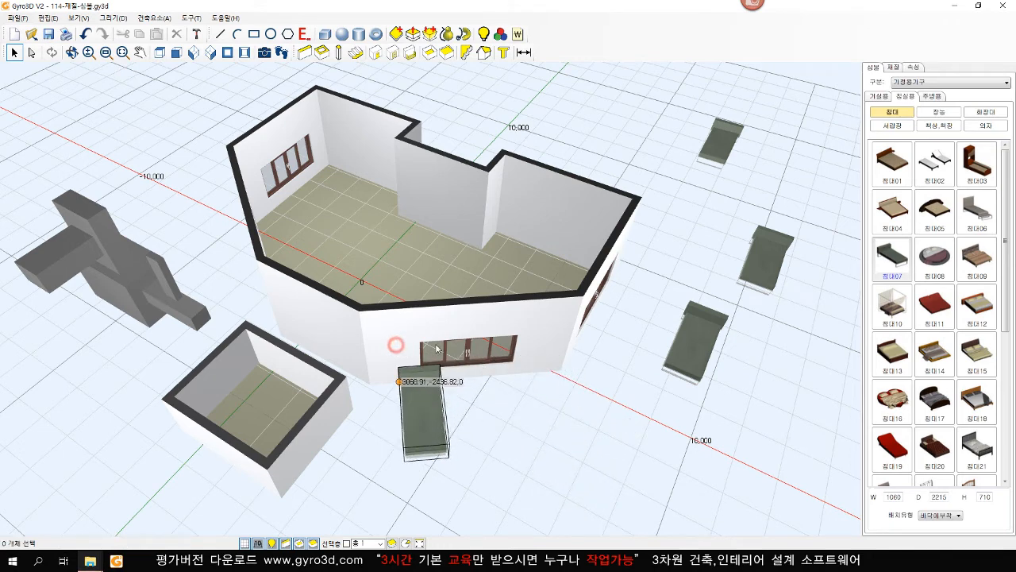
click(584, 298)
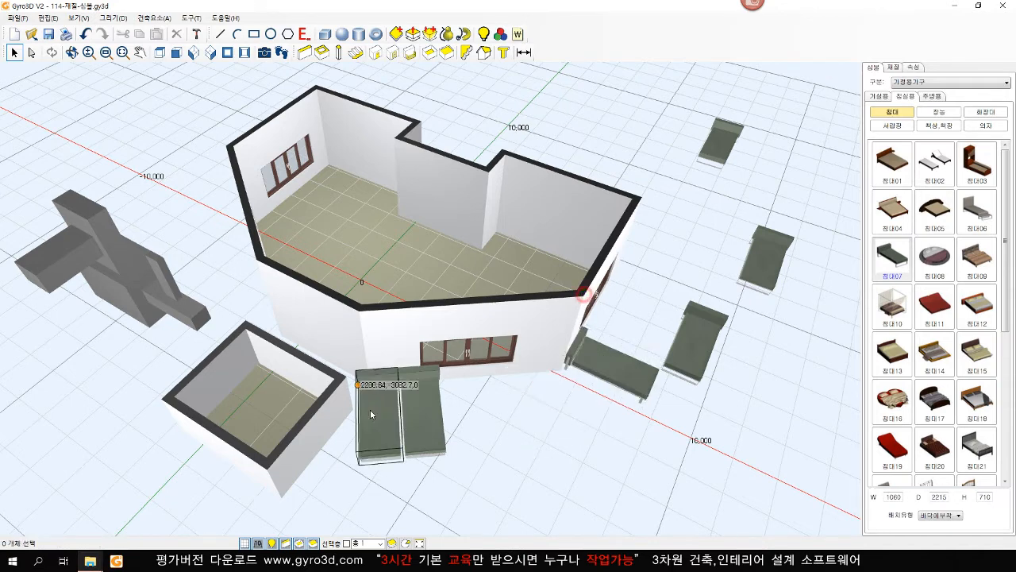
click(301, 446)
click(213, 451)
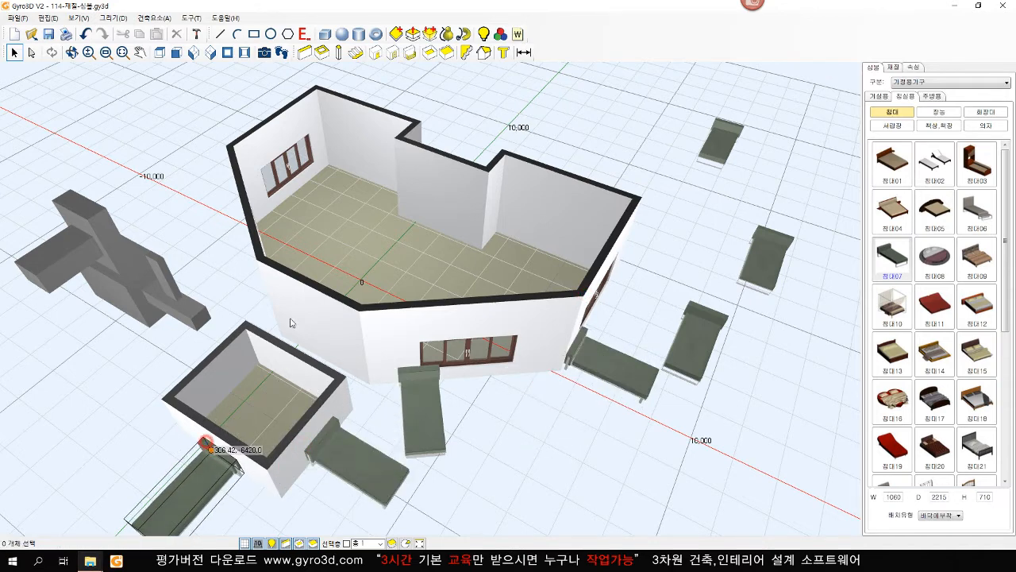
click(337, 204)
click(383, 237)
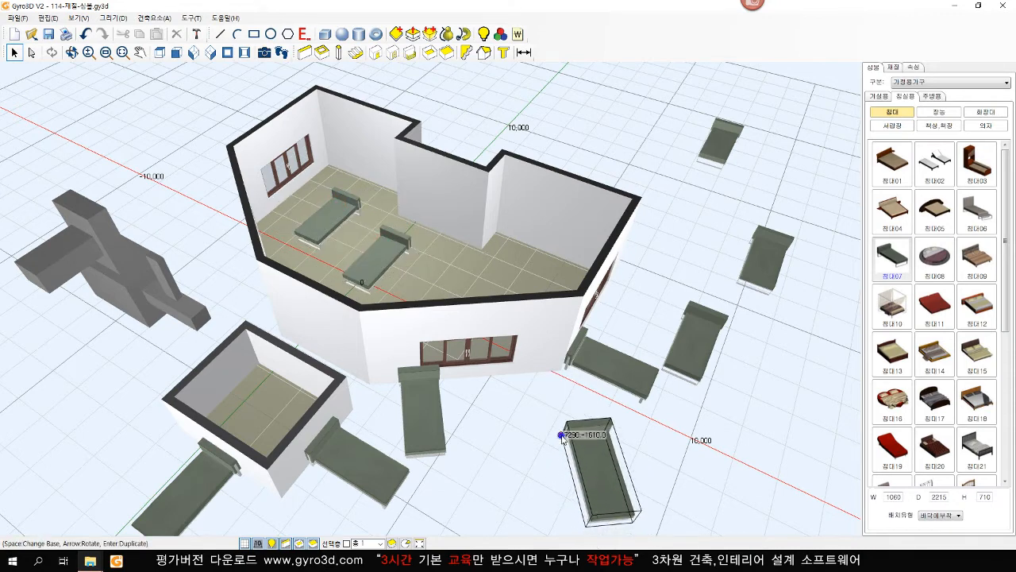
right_click(561, 436)
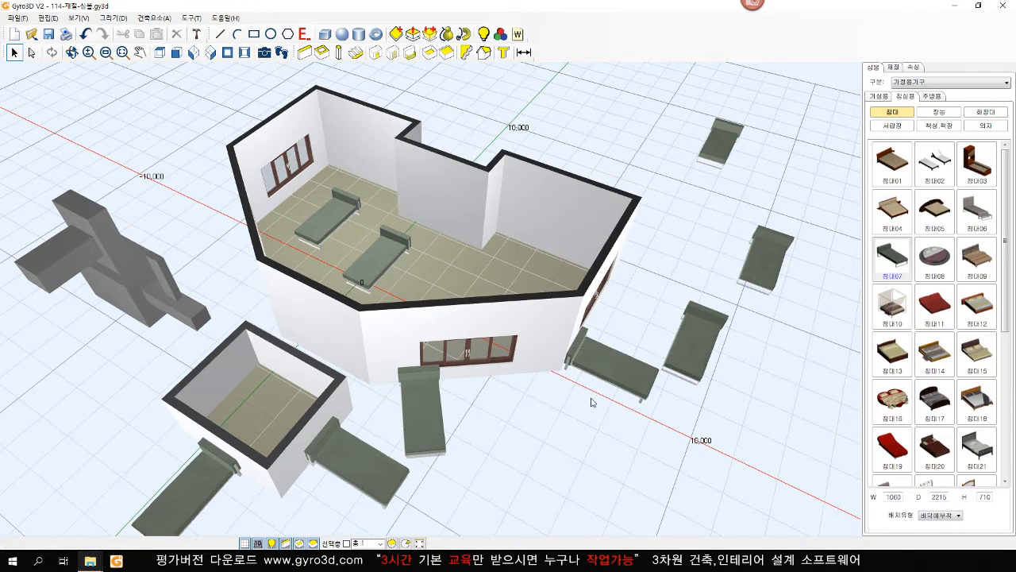
- Resize the bed against the large room's side wall to width 2000, depth 3000 and height 900
middle_drag(750, 336, 623, 343)
scroll(623, 343, up, 1)
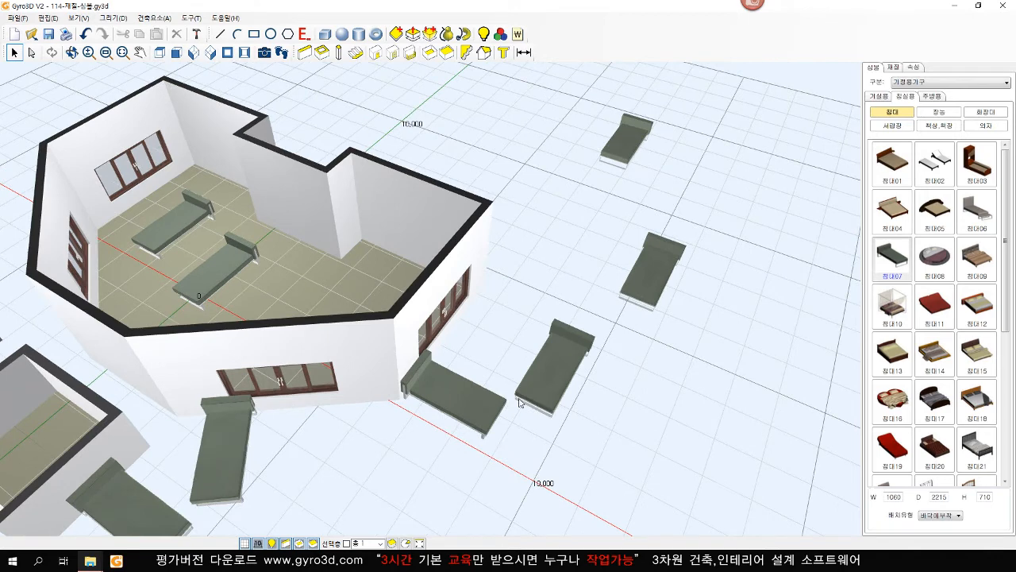
scroll(517, 415, up, 4)
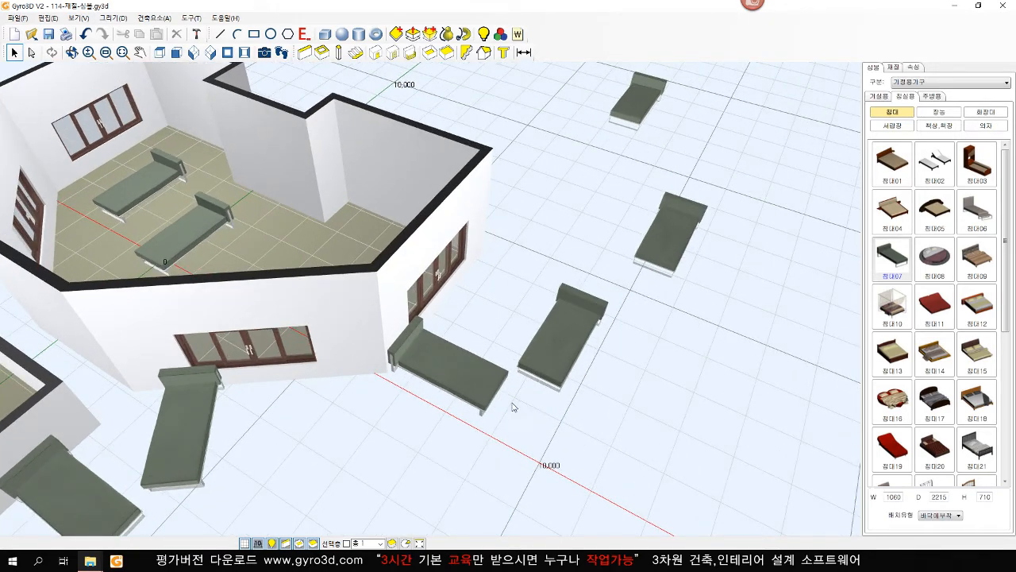
click(434, 365)
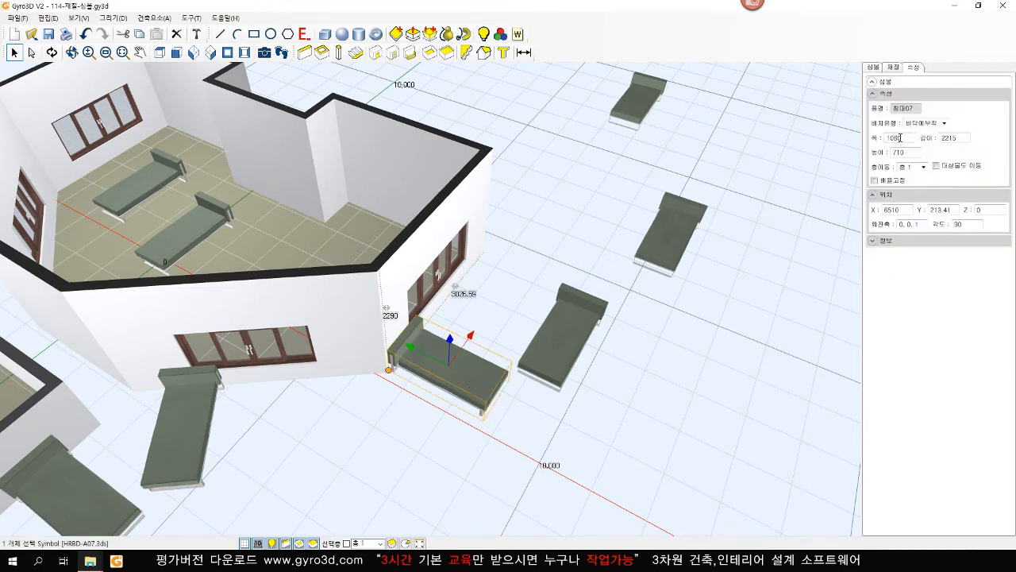
double_click(900, 137)
key(Return)
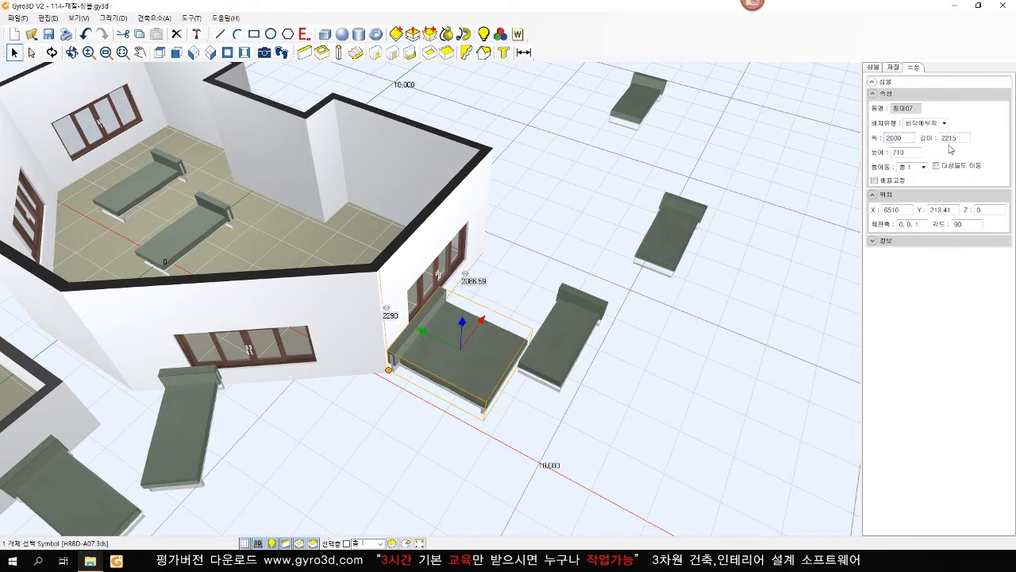
double_click(962, 138)
text(3000)
key(Return)
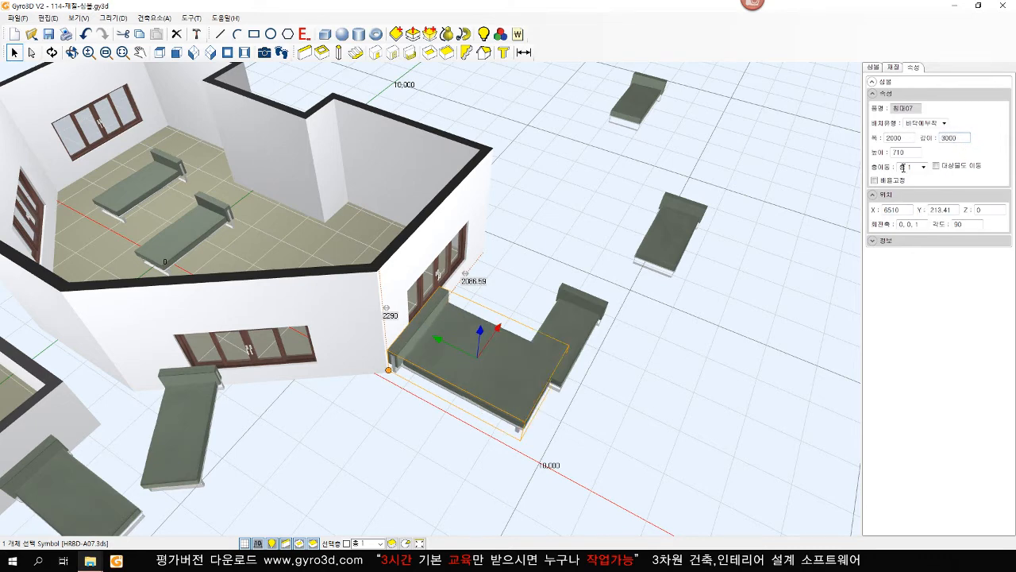
double_click(914, 153)
text(900)
key(Return)
click(723, 393)
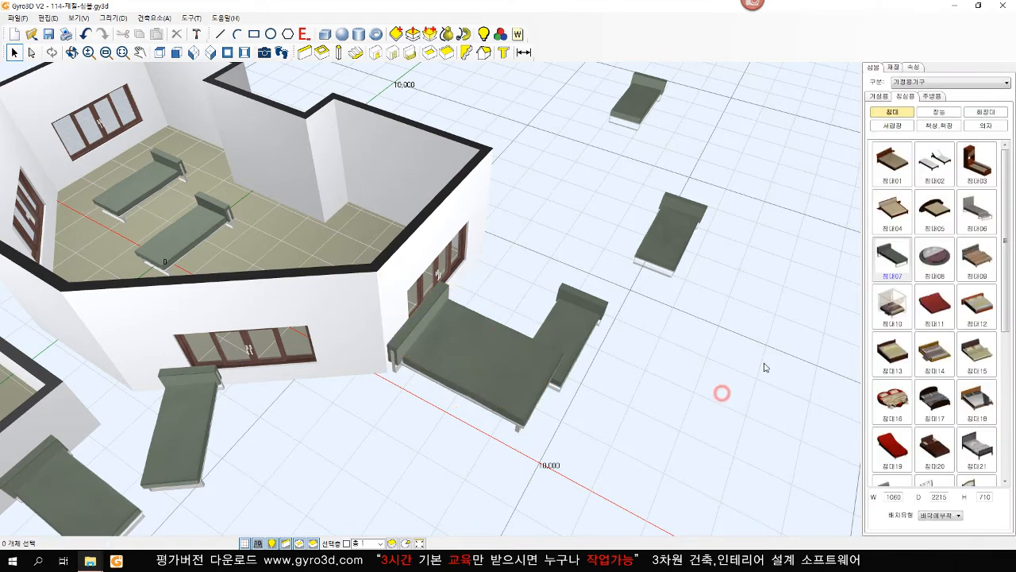
- Paint the enlarged bed red 9C0202, the middle free-standing bed brown and the nearest free-standing bed blue 7F8FB0
scroll(512, 401, up, 4)
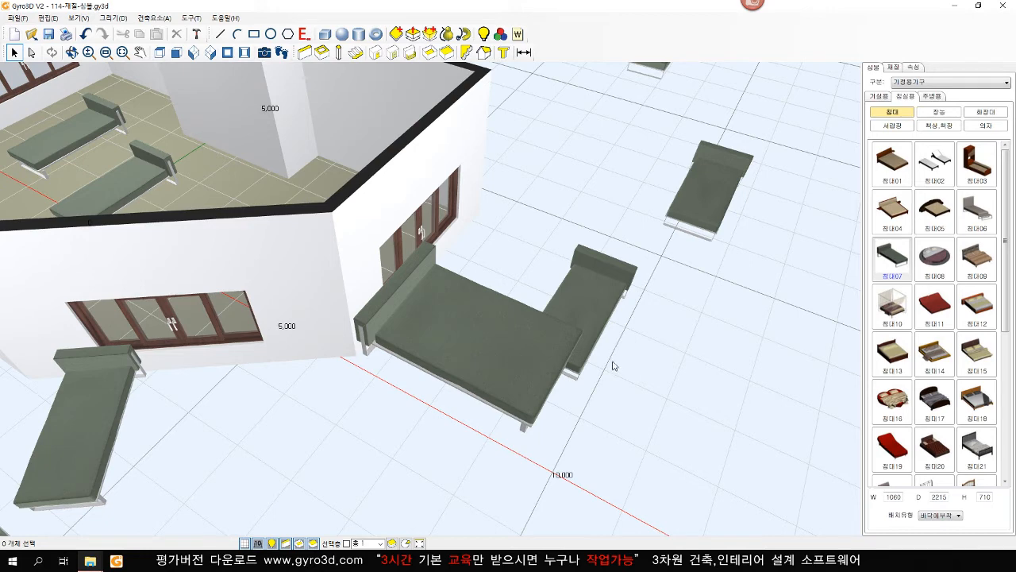
click(892, 67)
click(919, 110)
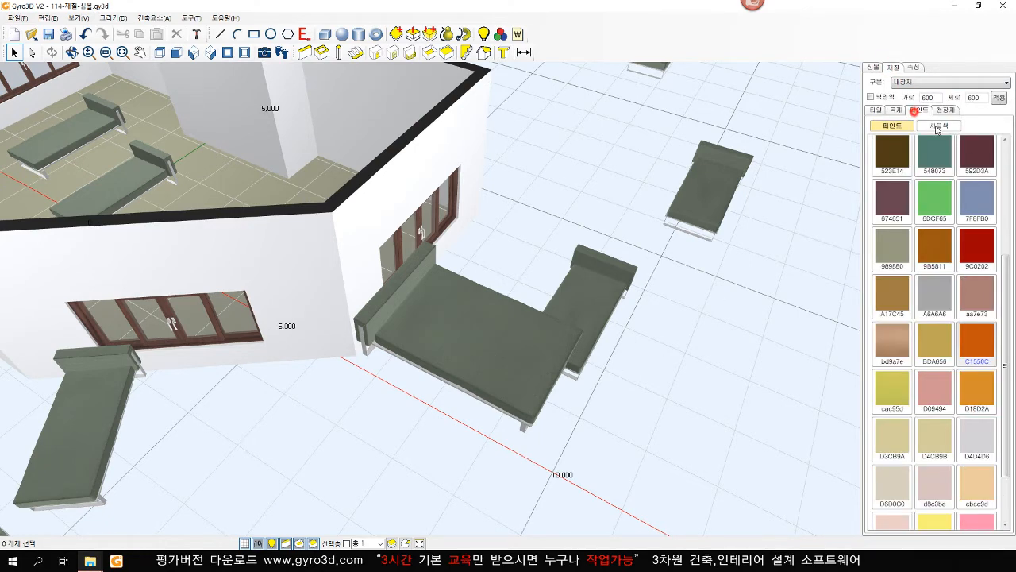
click(458, 310)
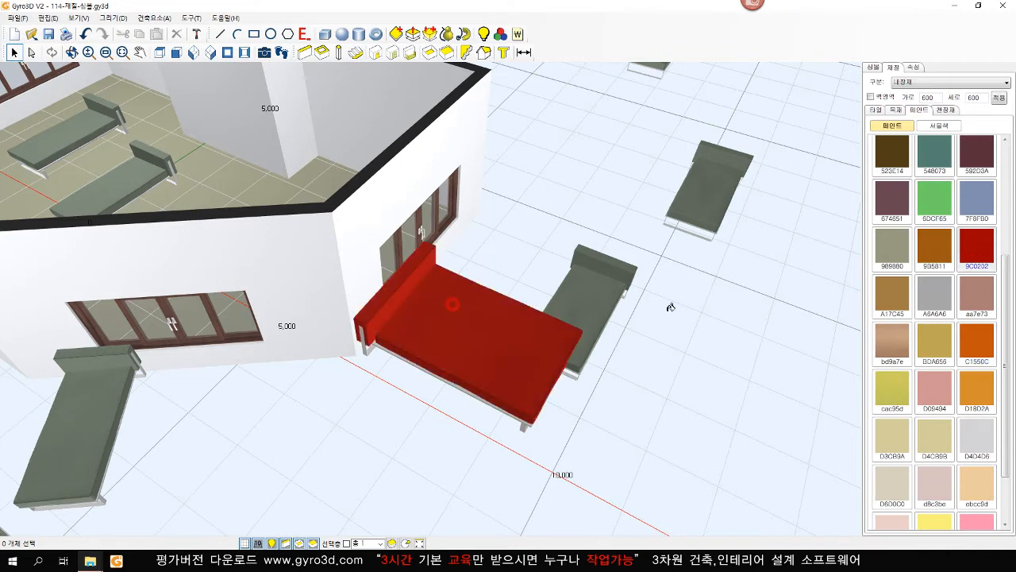
click(934, 246)
click(699, 187)
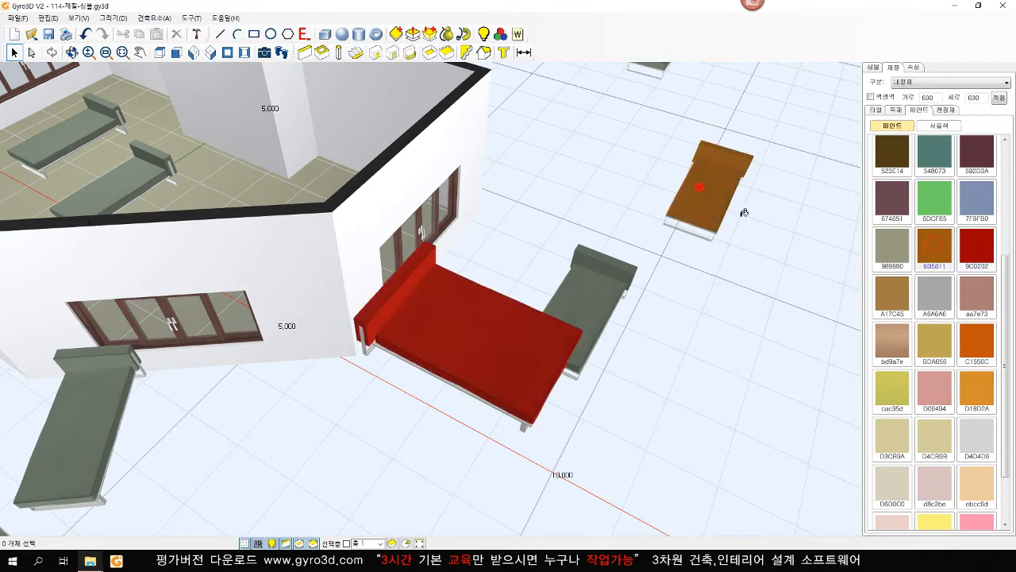
click(977, 217)
click(580, 295)
click(673, 376)
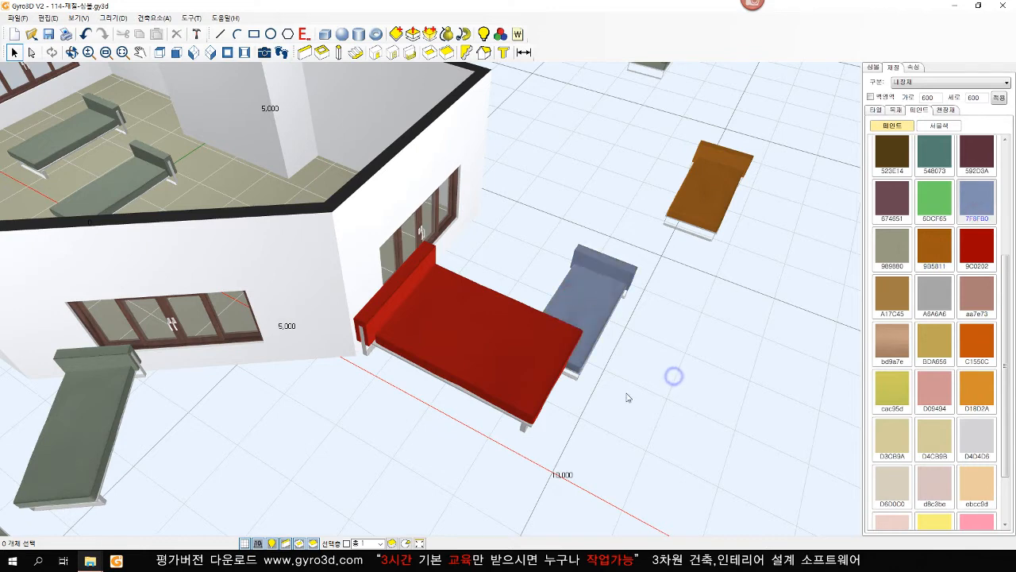
- Delete the red bed at the side wall and undo the deletion
scroll(637, 410, down, 5)
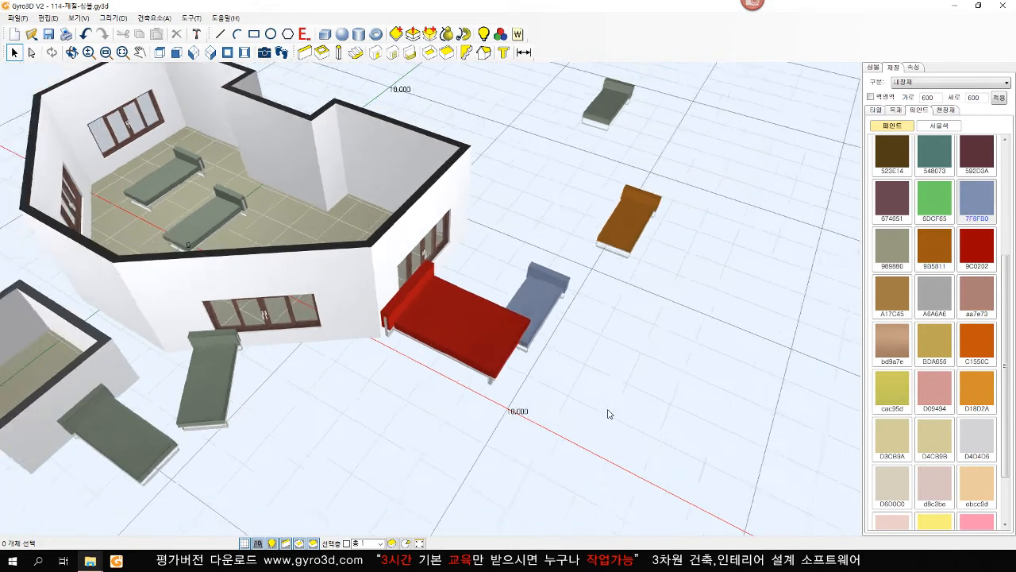
middle_drag(545, 400, 543, 420)
scroll(543, 421, up, 2)
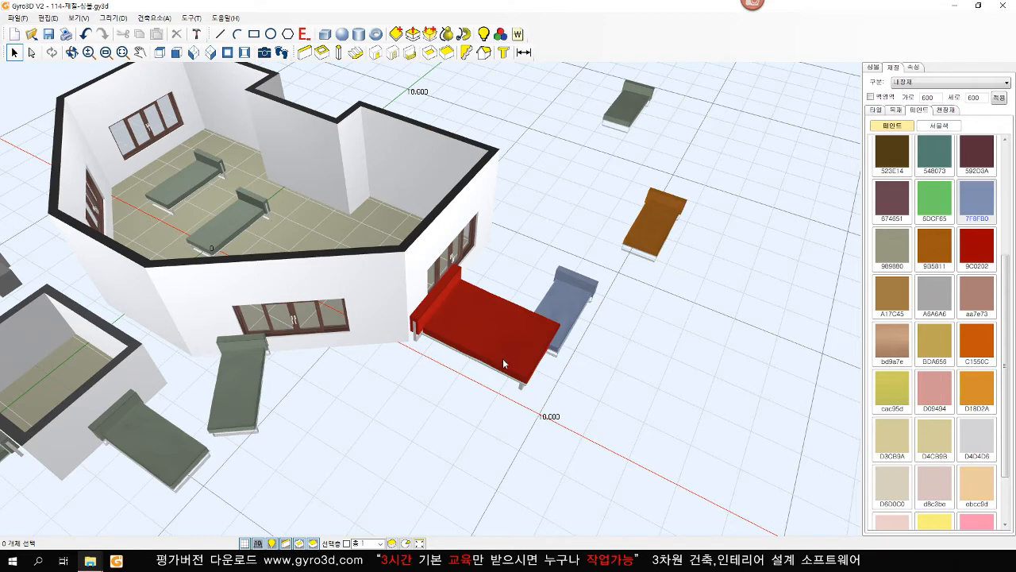
click(471, 337)
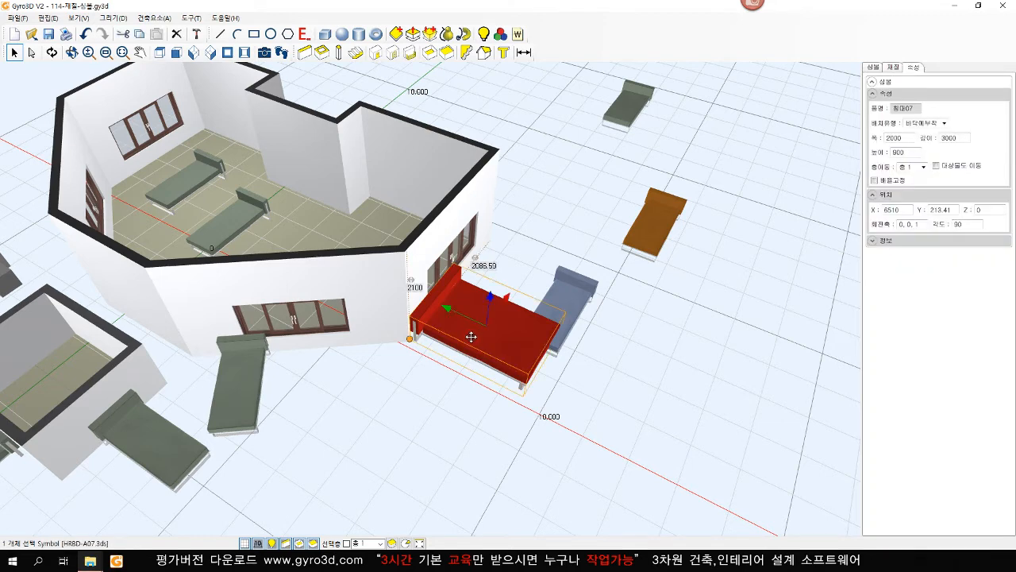
key(Delete)
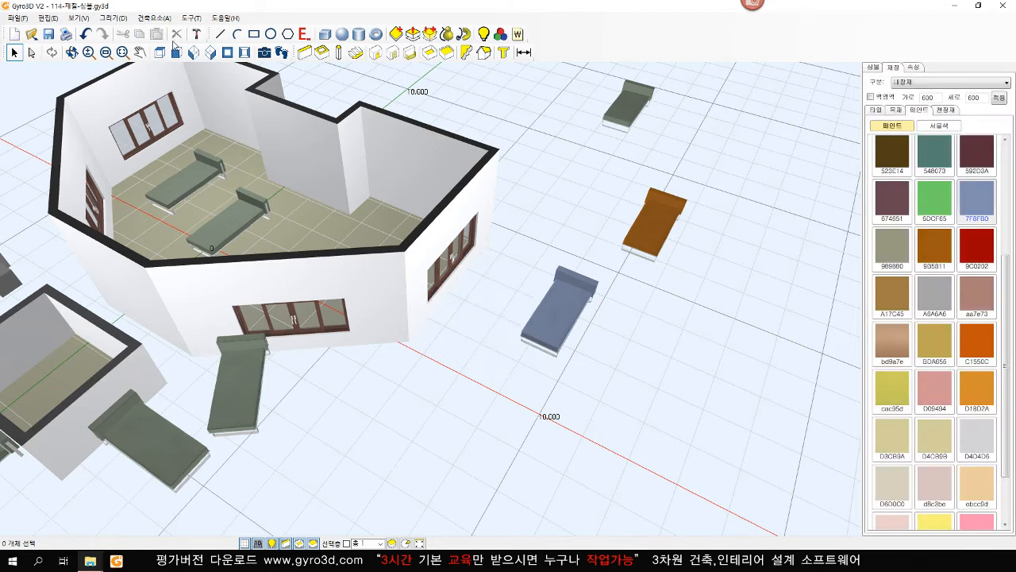
click(85, 34)
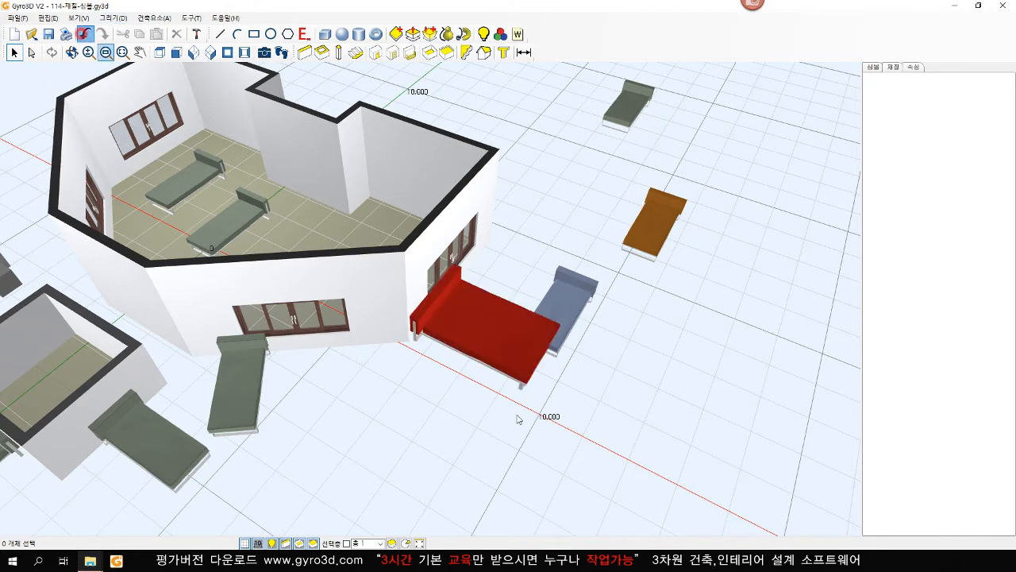
- Replace the red bed at the side wall with dressing table 화장대04 from the bedroom symbols
click(463, 320)
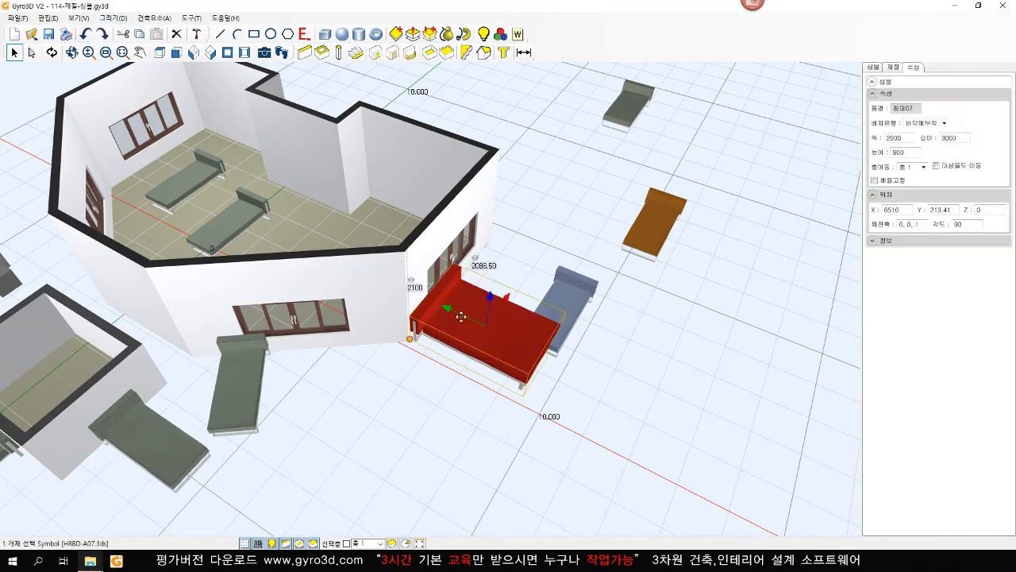
click(872, 68)
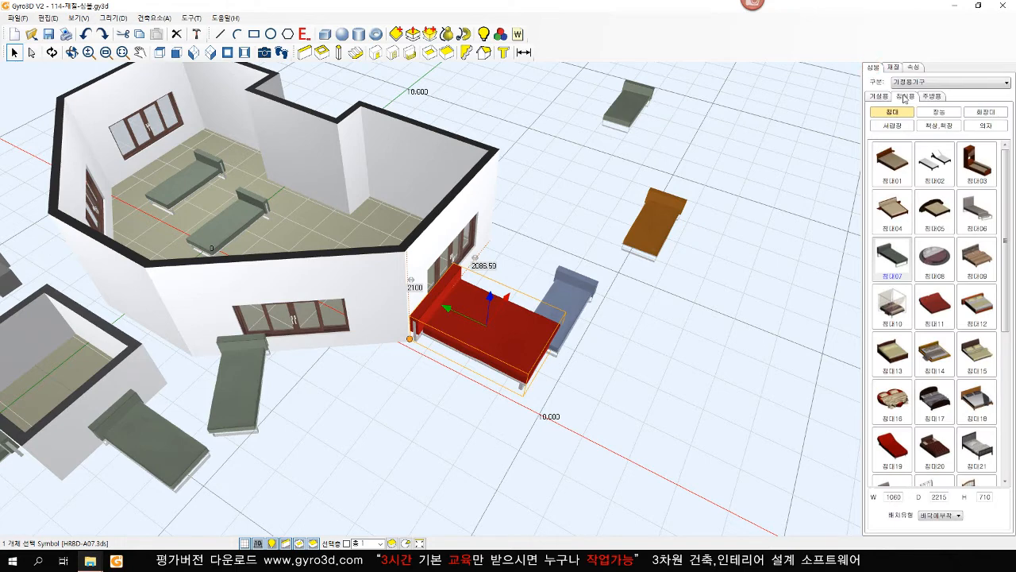
click(986, 113)
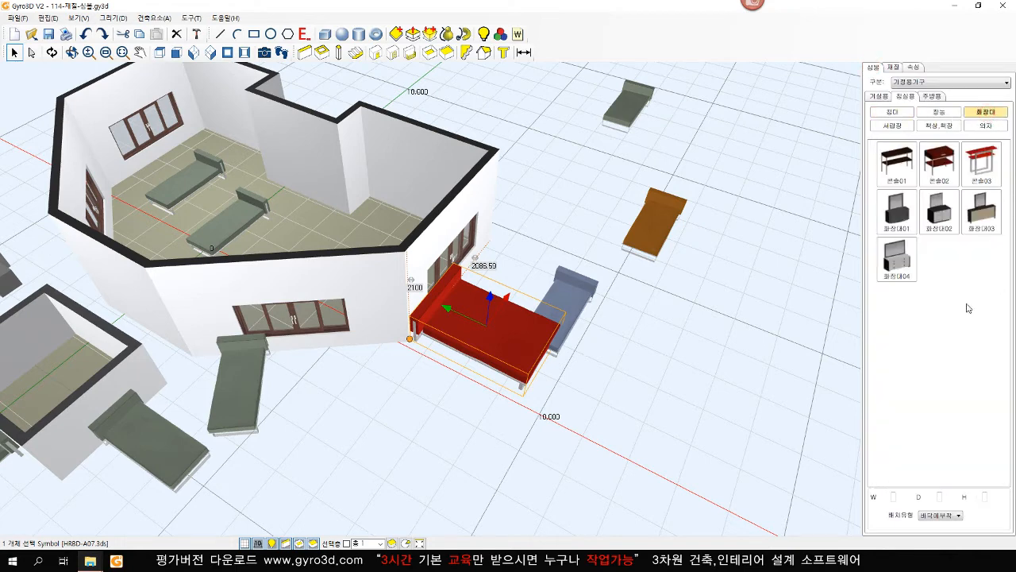
double_click(895, 270)
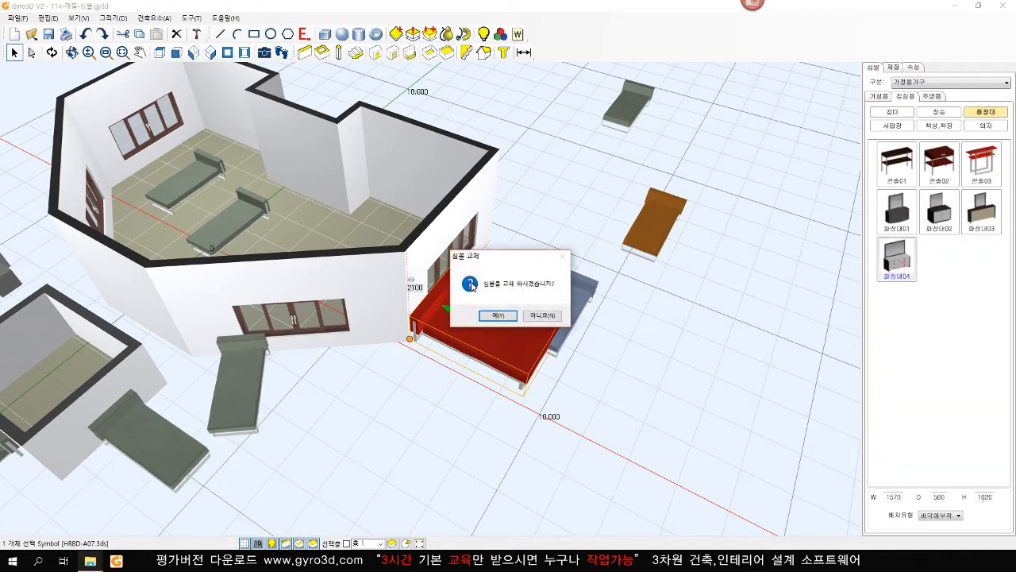
click(498, 315)
click(561, 415)
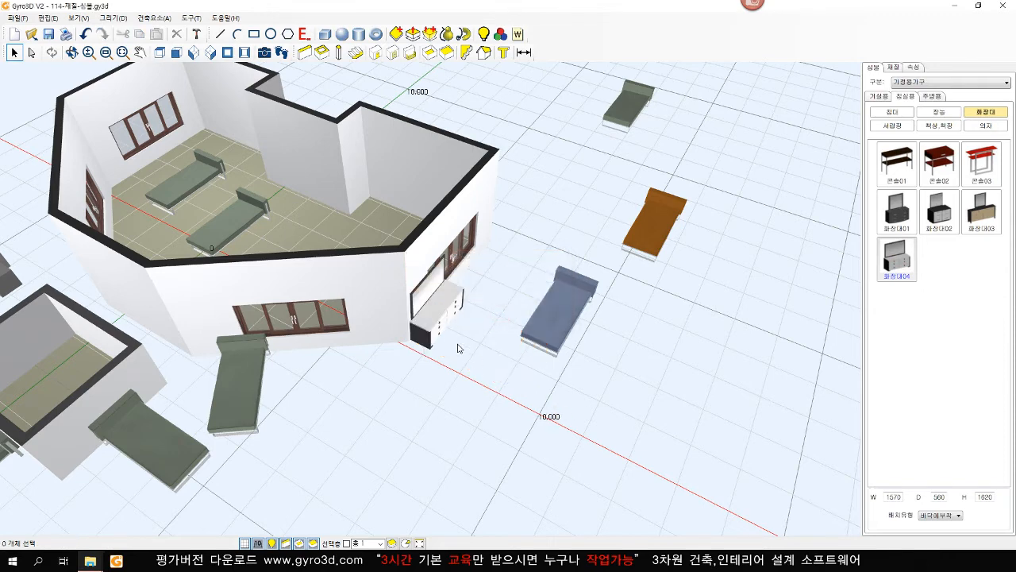
- Replace the three free-standing beds beside the large room with chair 의자01 from the bedroom symbols
middle_drag(655, 347, 611, 375)
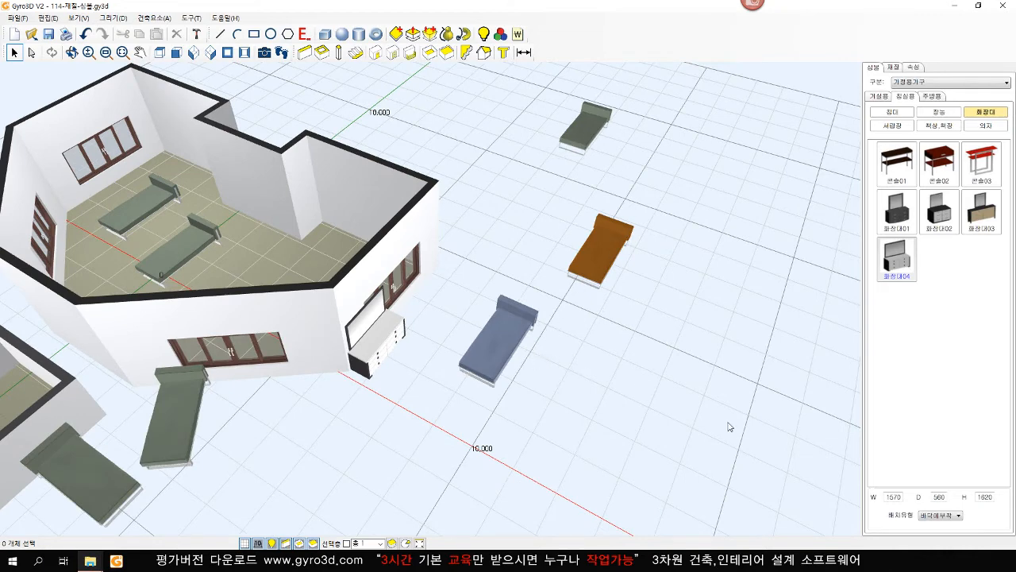
drag(742, 435, 498, 120)
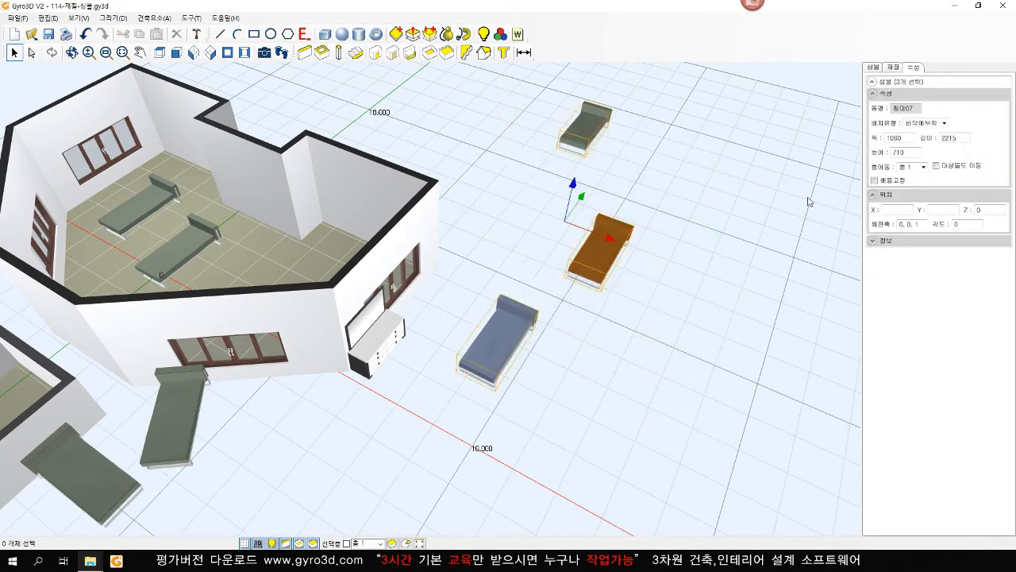
click(874, 68)
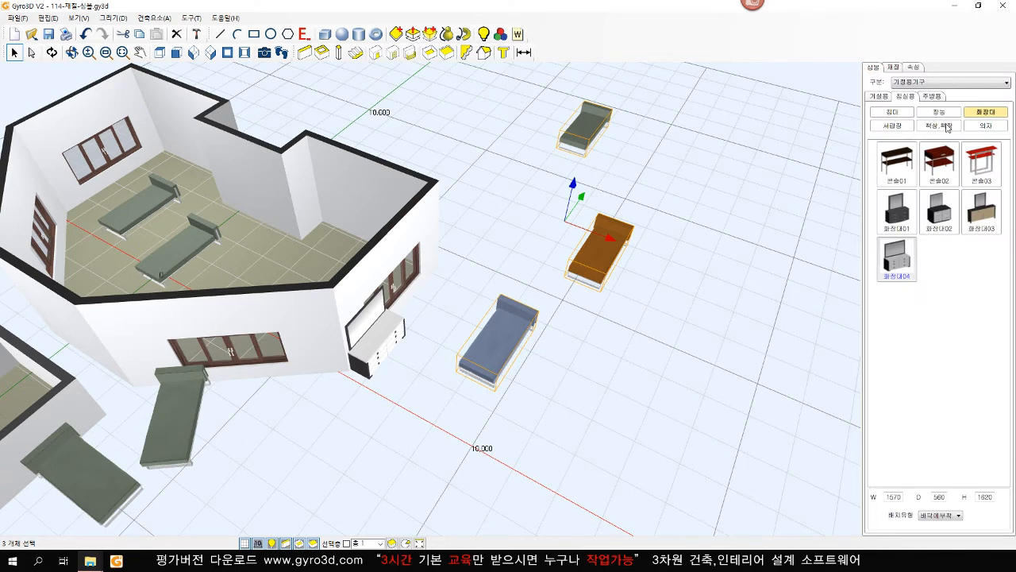
click(976, 126)
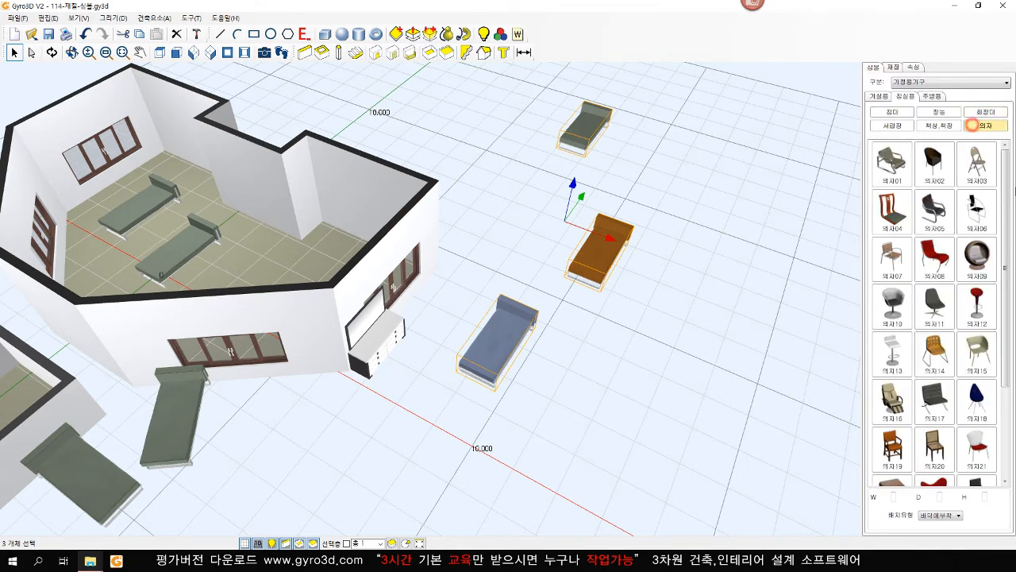
click(902, 165)
click(500, 318)
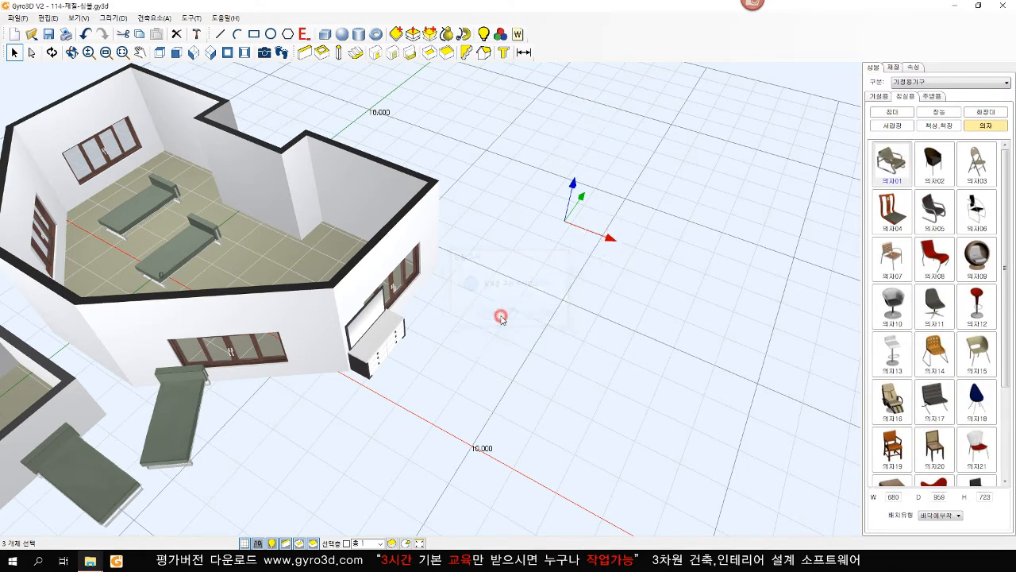
click(639, 377)
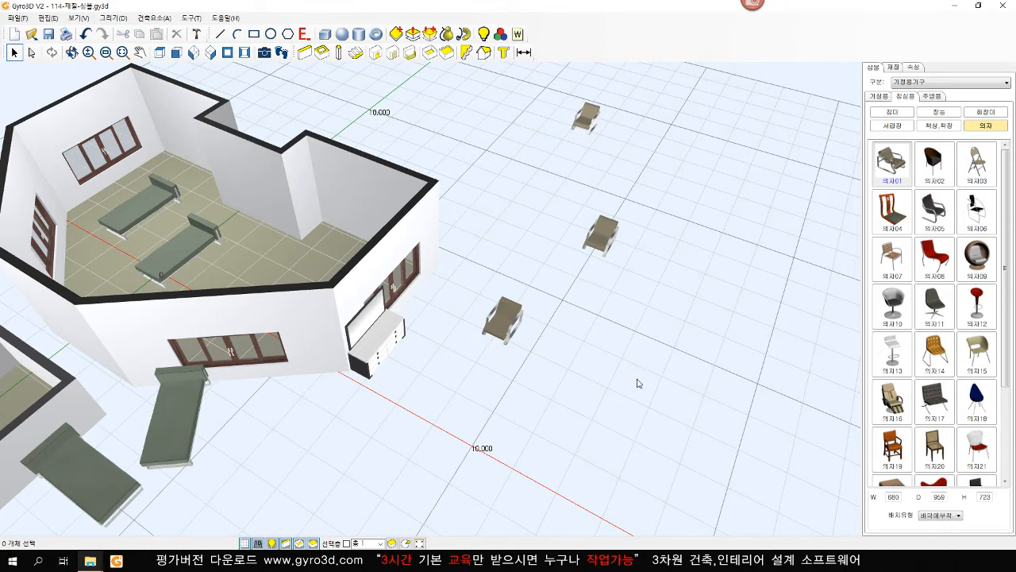
- Replace the bed at the large room's front wall with wardrobe 장롱18 from the bedroom symbols
middle_drag(418, 407, 559, 383)
middle_drag(372, 388, 437, 402)
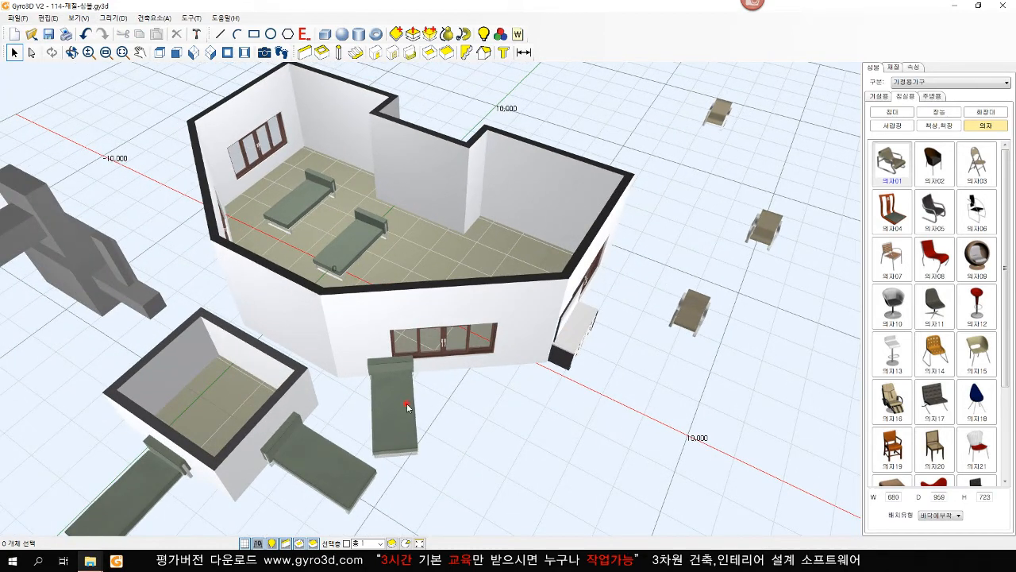
click(404, 401)
click(872, 67)
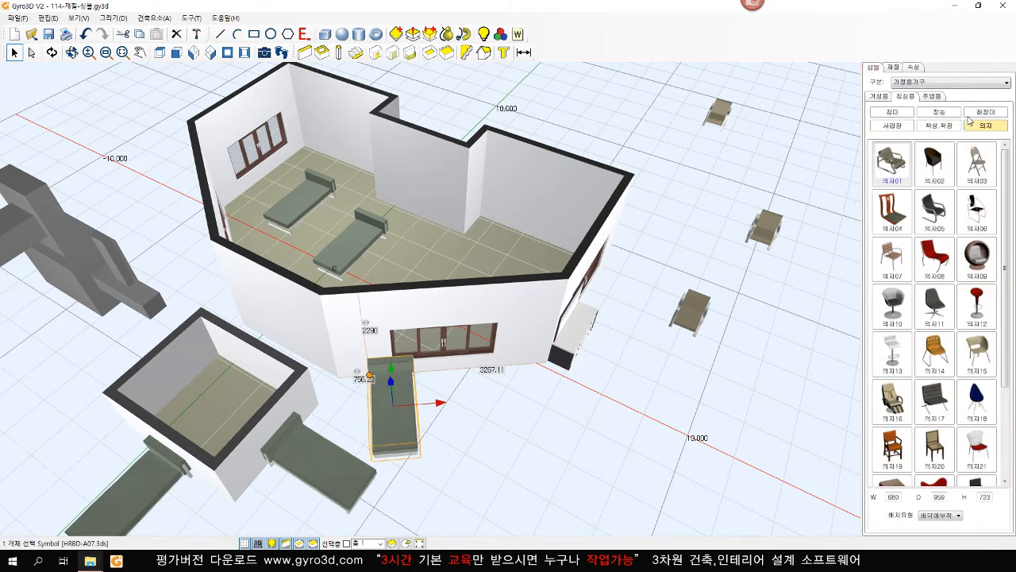
click(939, 112)
drag(1005, 234, 1006, 278)
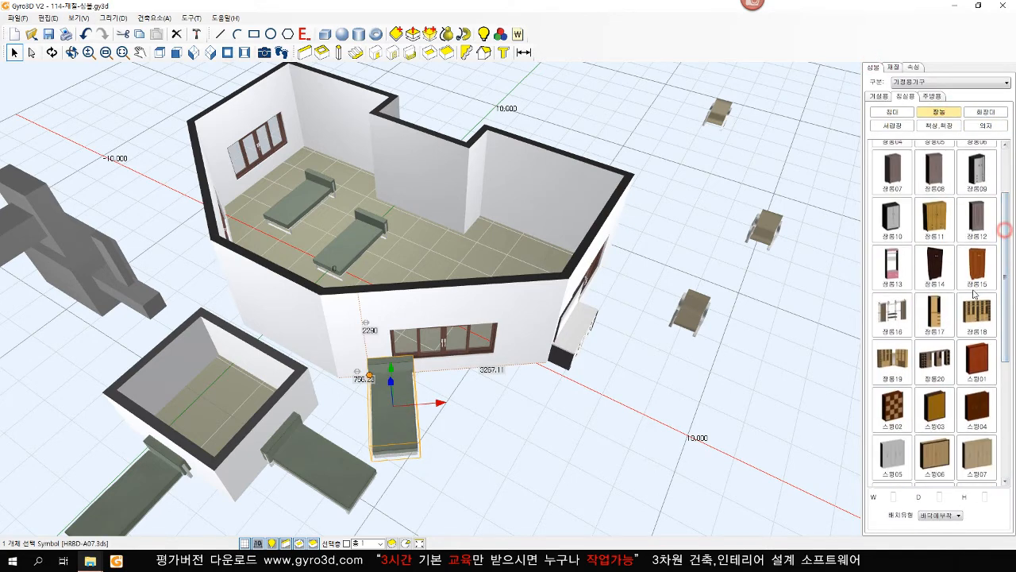
double_click(977, 311)
click(496, 315)
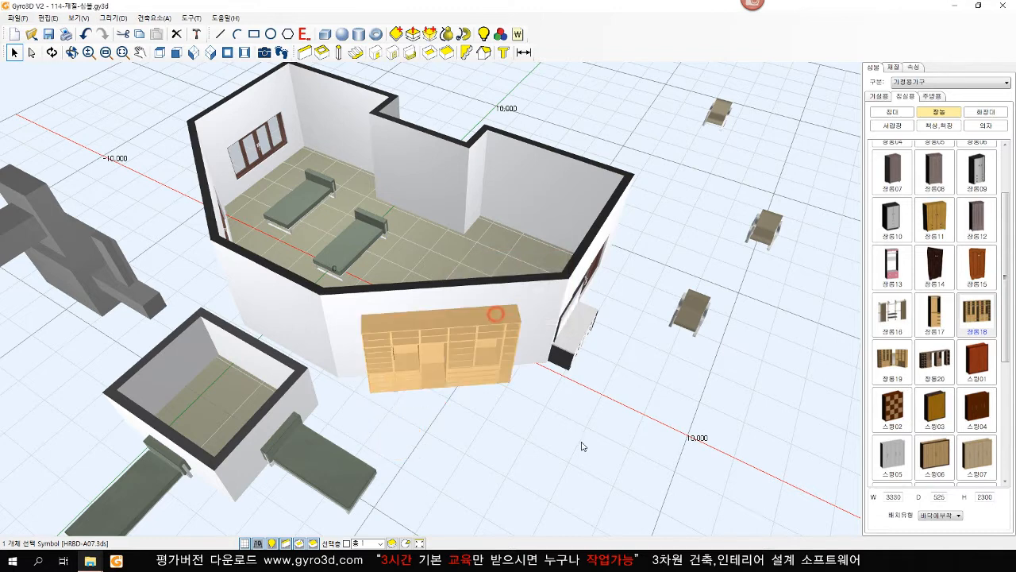
click(583, 443)
- Set the wardrobe's distance from the nearer end of the front wall to 300
scroll(409, 401, up, 5)
middle_drag(456, 458, 490, 438)
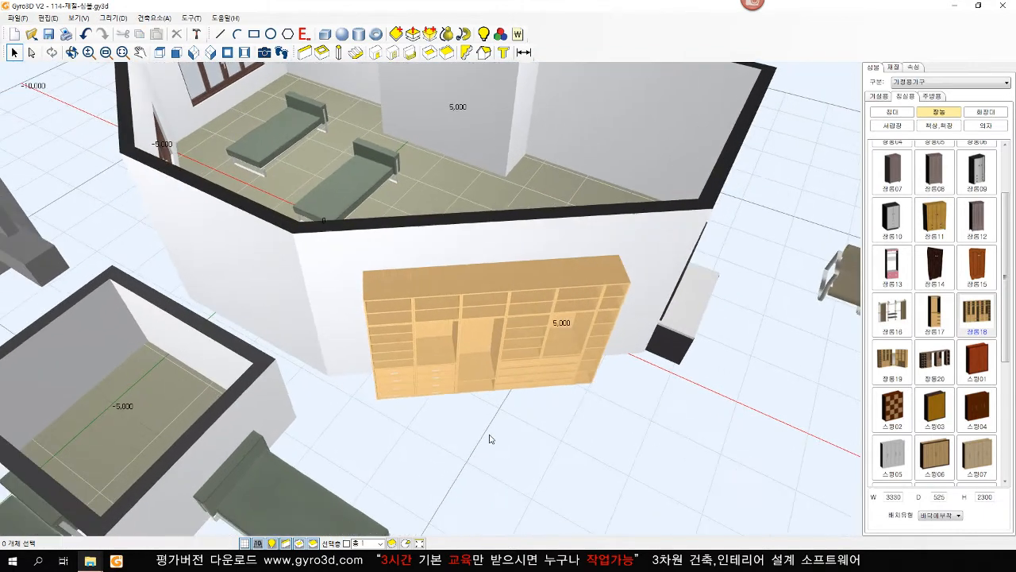
click(395, 392)
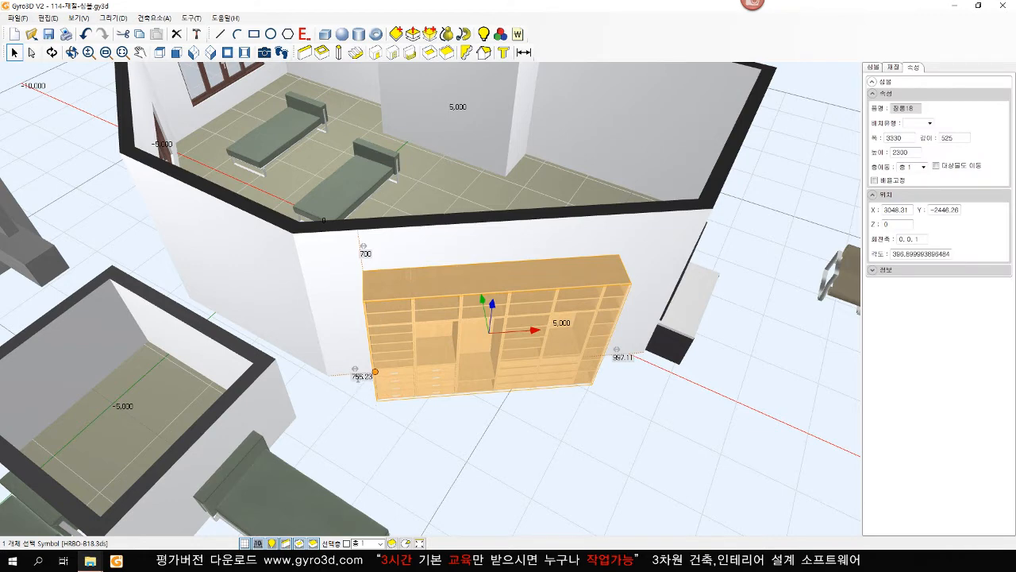
click(356, 377)
text(300)
key(Return)
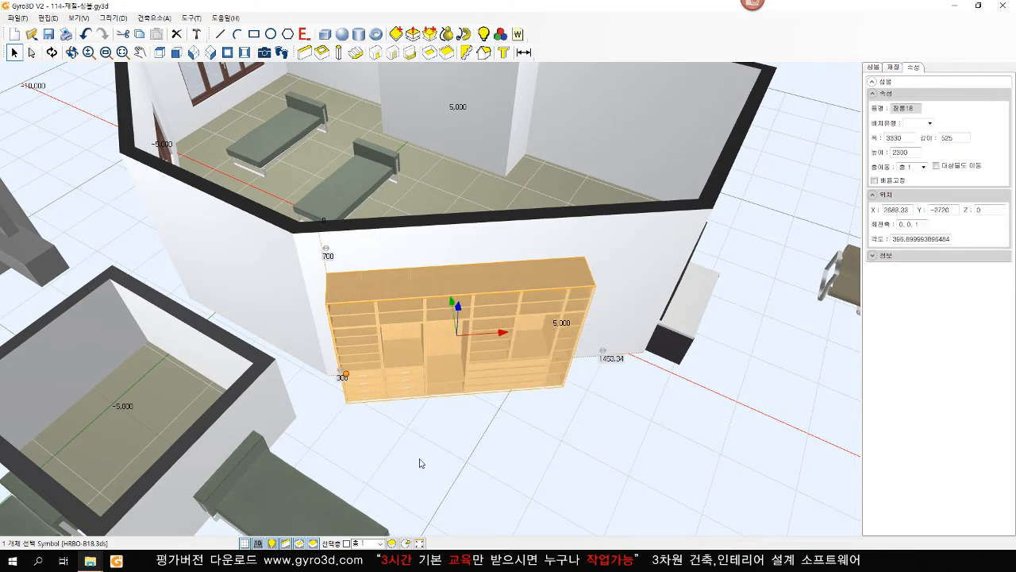
- Move the wardrobe along the front wall until it is flush with the wall's corner, and deselect it
middle_drag(358, 434, 463, 433)
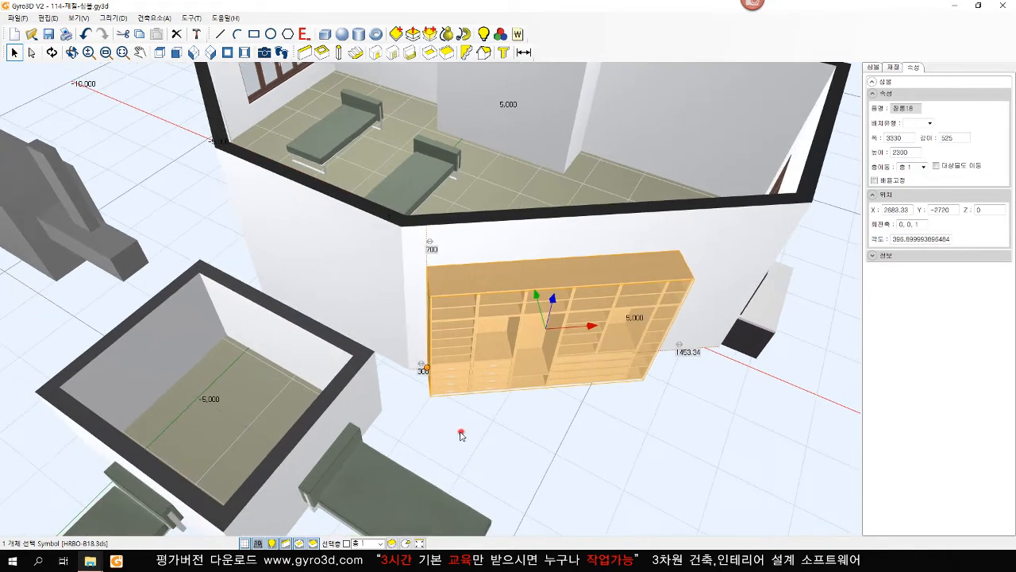
click(463, 432)
click(451, 379)
key(Return)
click(501, 450)
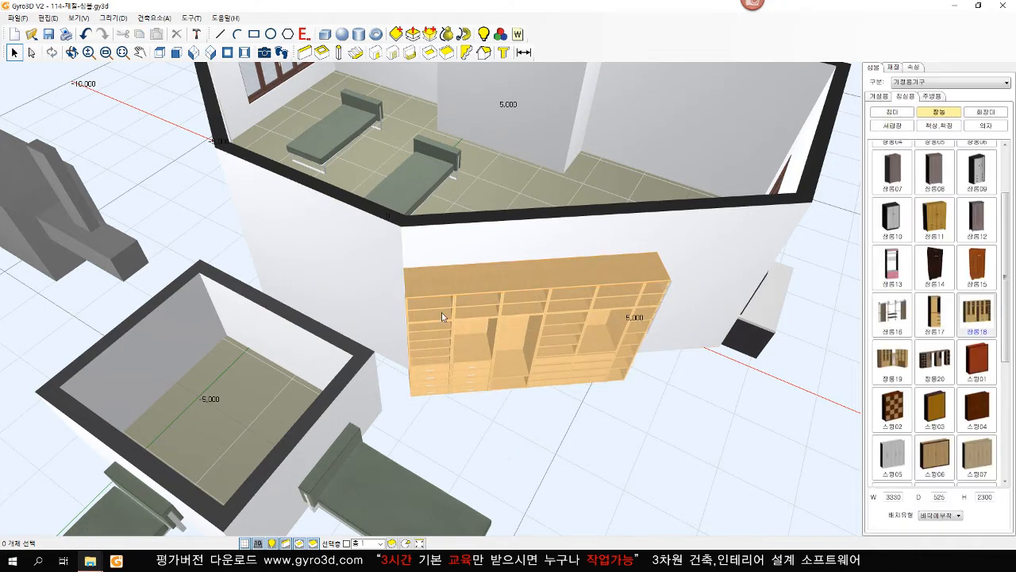
- Place bed 침대17 at the front wall beside the wardrobe and another at the side wall beside the dressing table
middle_drag(568, 410, 480, 396)
scroll(479, 390, down, 4)
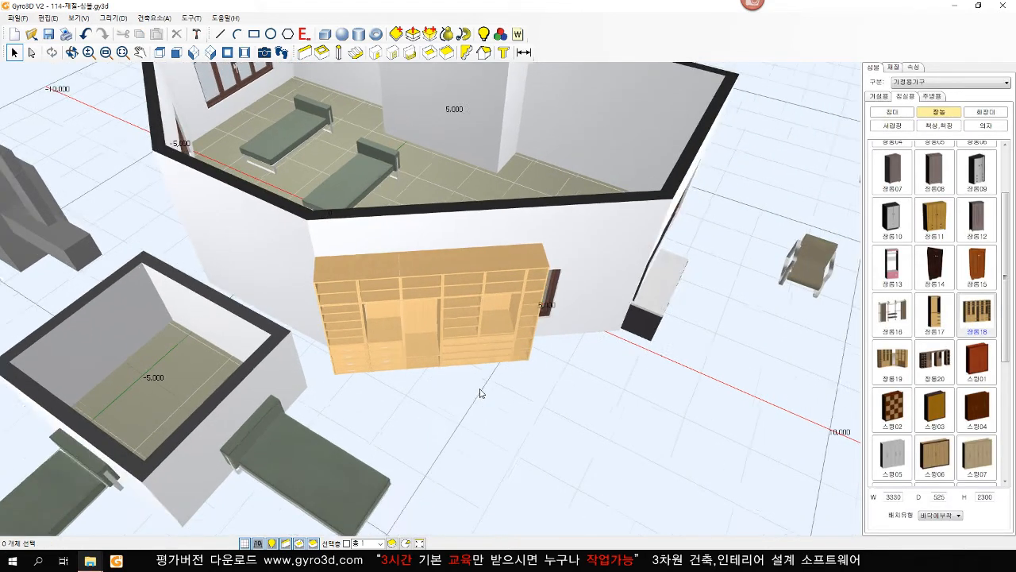
scroll(515, 385, down, 4)
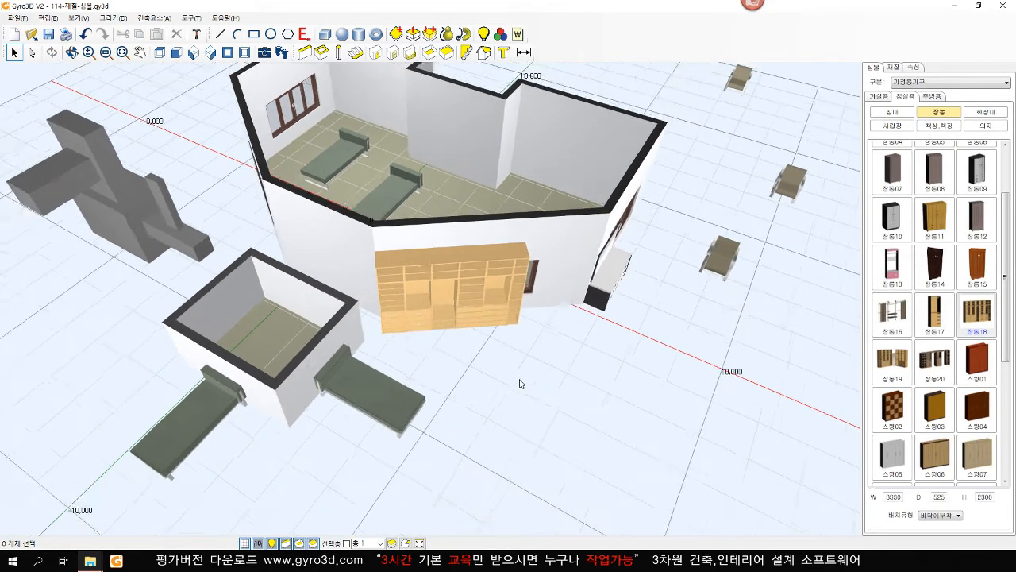
click(891, 112)
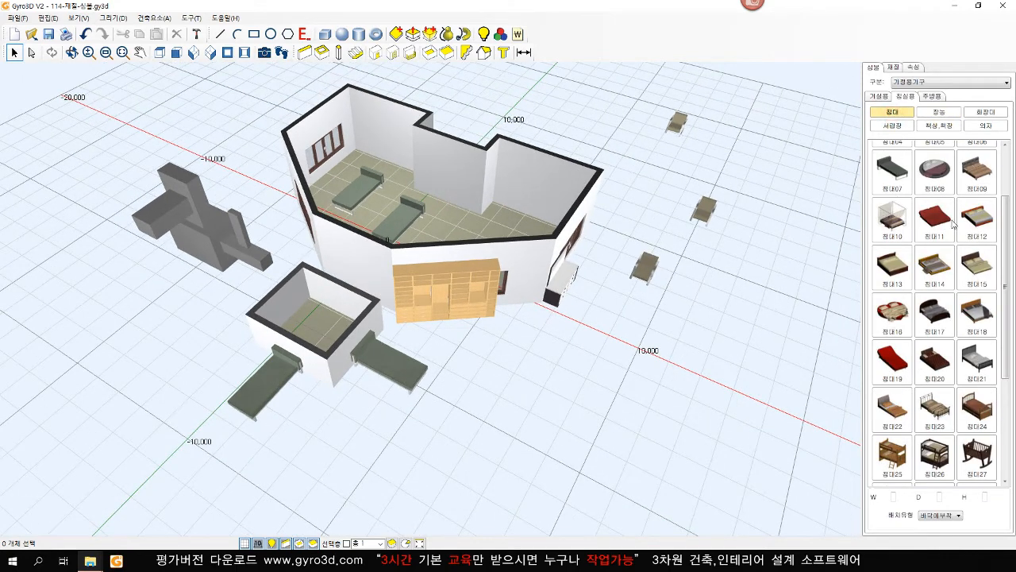
click(933, 315)
middle_drag(541, 346, 480, 358)
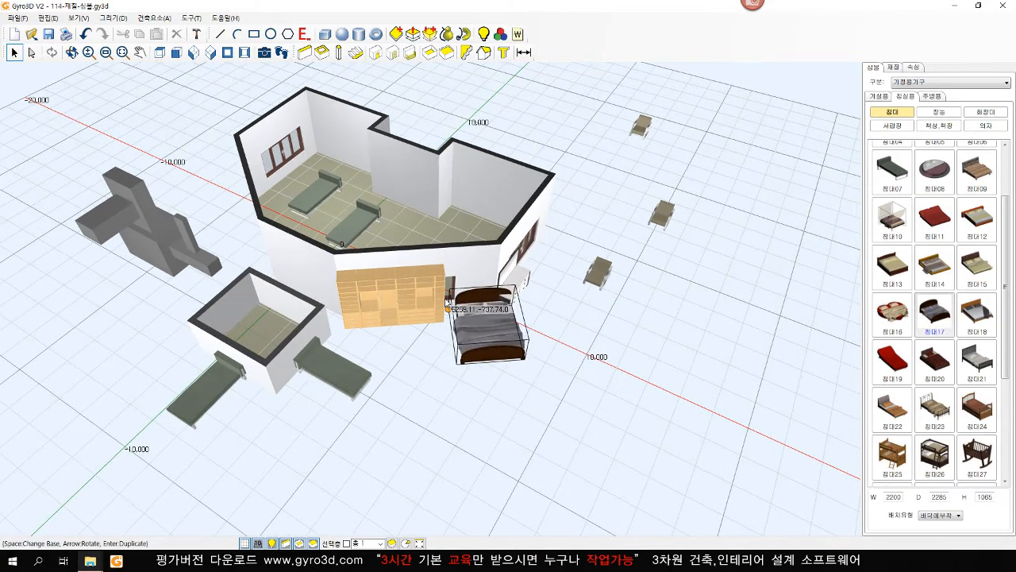
click(442, 298)
right_drag(572, 329, 520, 334)
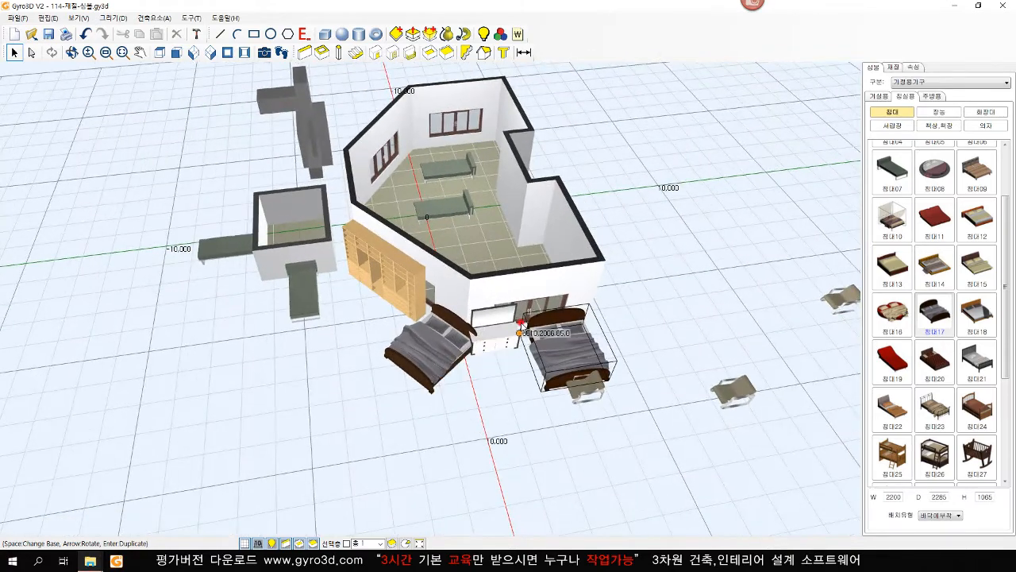
click(520, 324)
- Rotate the next unplaced bed 침대17 stepwise about its base point on the open ground in front of the building
right_drag(477, 368, 609, 335)
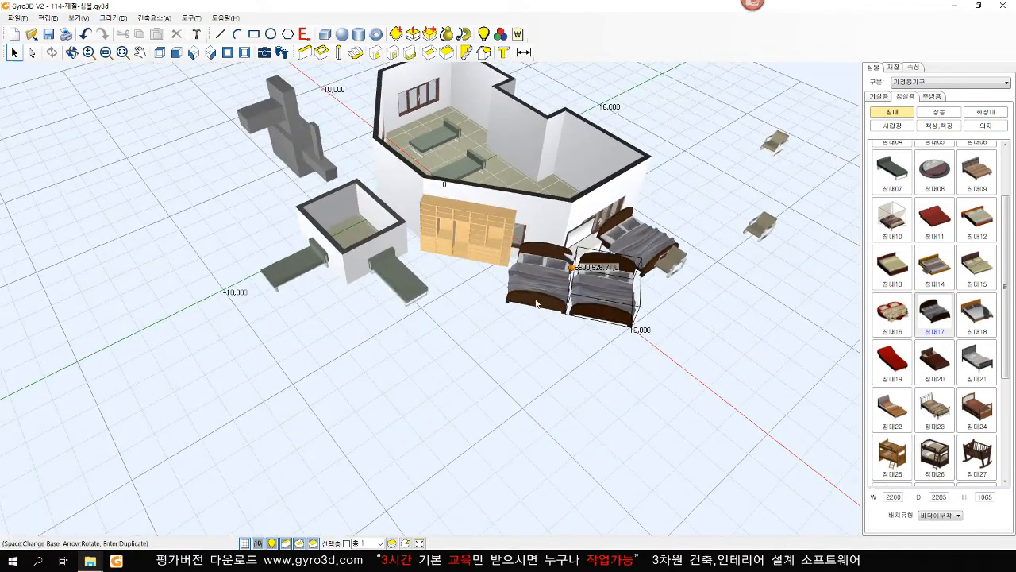
middle_drag(489, 333, 536, 347)
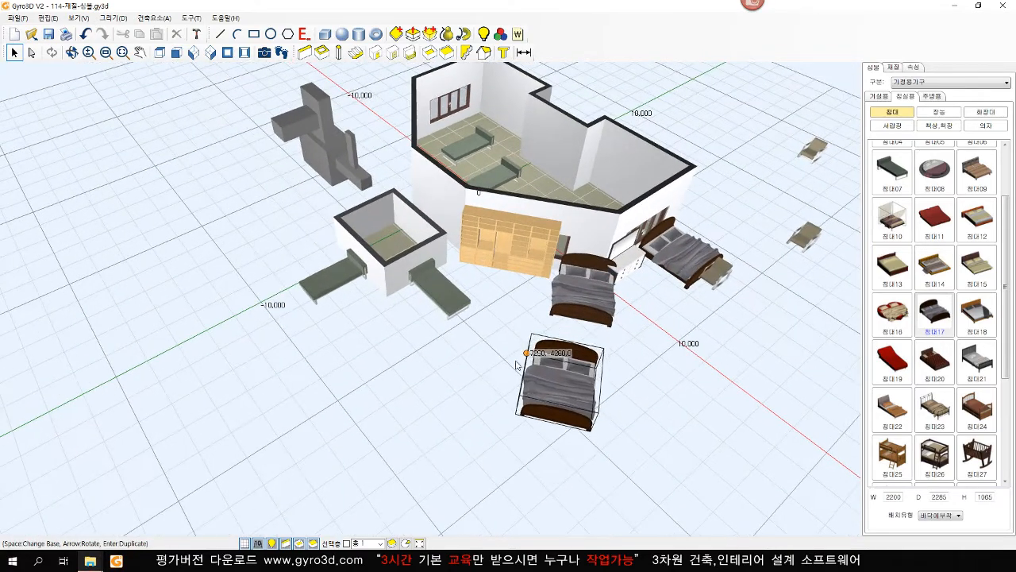
middle_drag(395, 402, 406, 364)
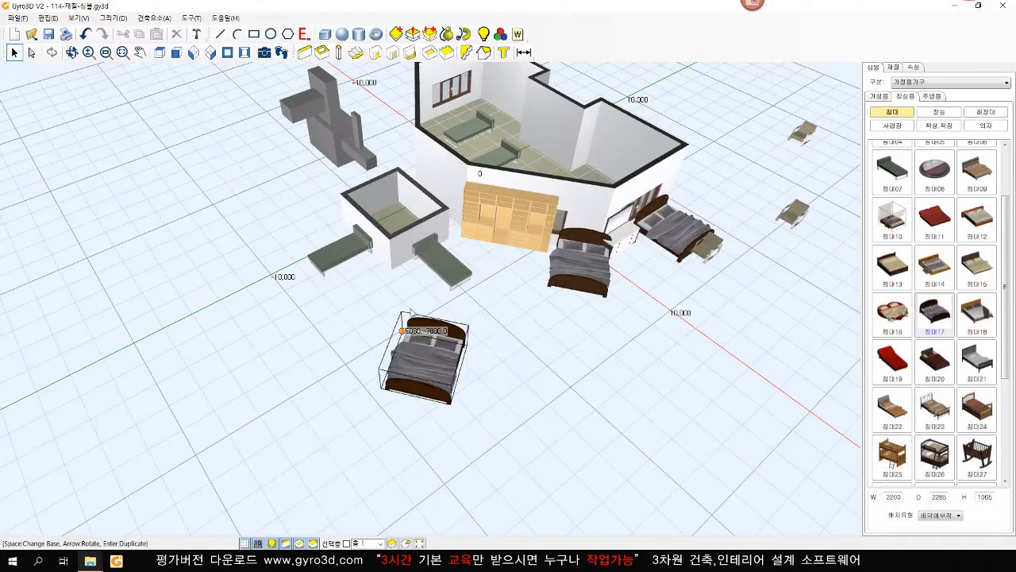
middle_drag(432, 383, 376, 372)
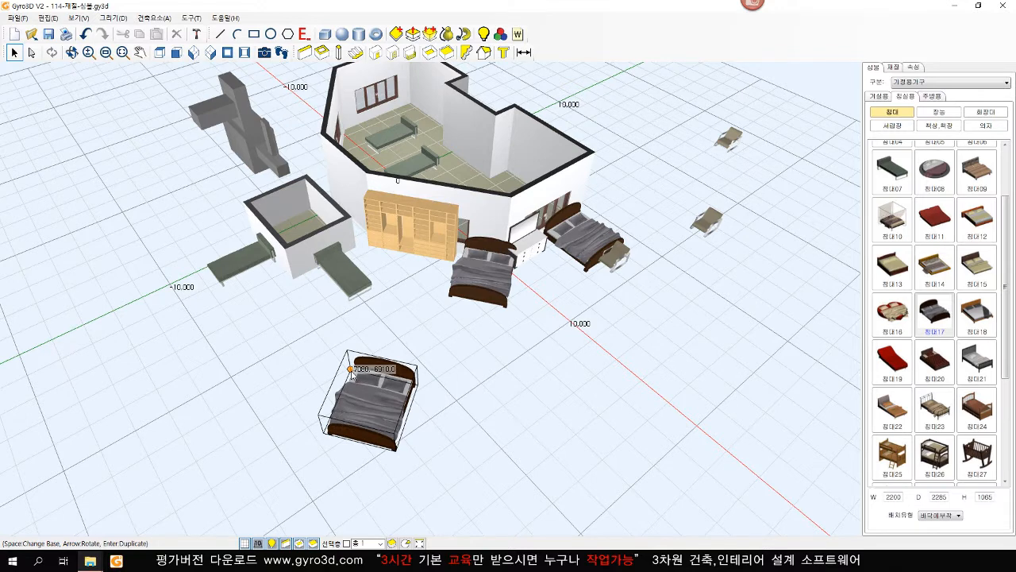
key(Right)
key(Right)
key(Right)
key(Right)
key(Right)
key(Right)
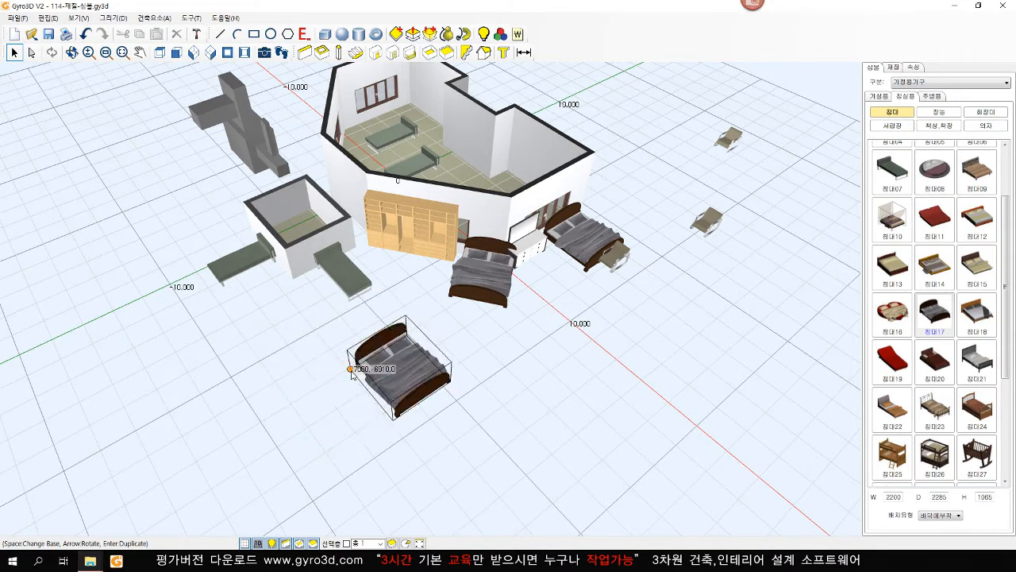
key(Right)
key(Right)
key(Right)
key(Right)
key(Right)
key(Right)
key(Right)
key(Right)
key(Right)
key(Right)
key(Right)
key(Right)
key(Right)
key(Right)
key(Right)
key(Right)
key(Right)
key(Right)
key(Right)
key(Right)
key(Right)
key(Right)
key(Right)
key(Right)
key(Right)
key(Right)
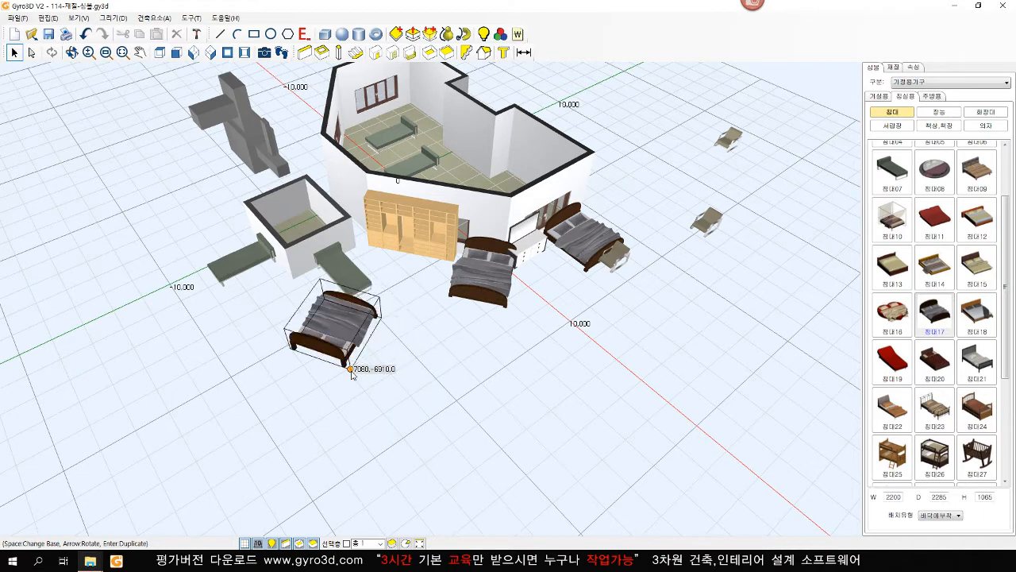
key(Right)
key(Right)
key(Right)
key(Right)
key(Right)
key(Right)
key(Right)
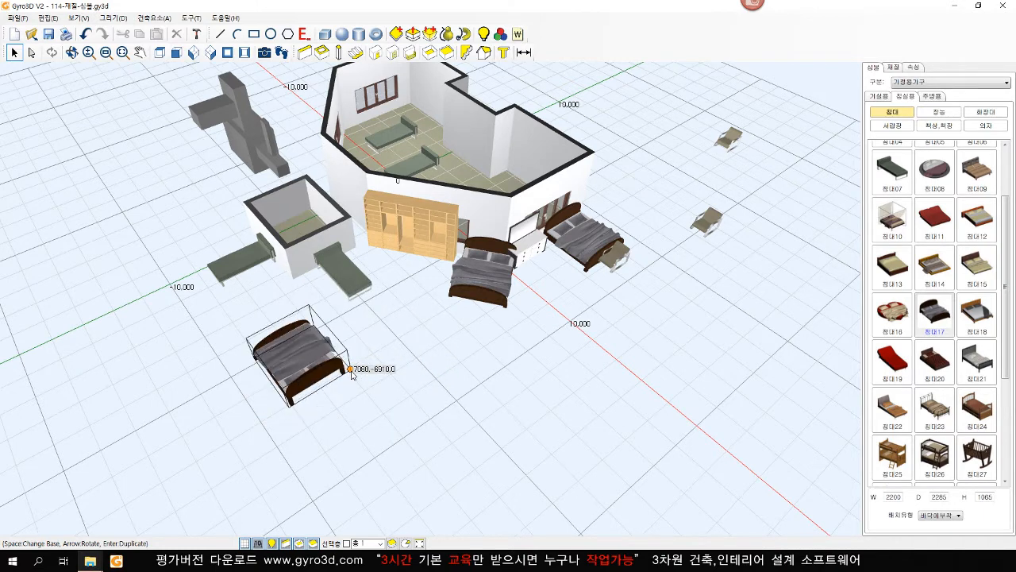
key(Right)
key(Right)
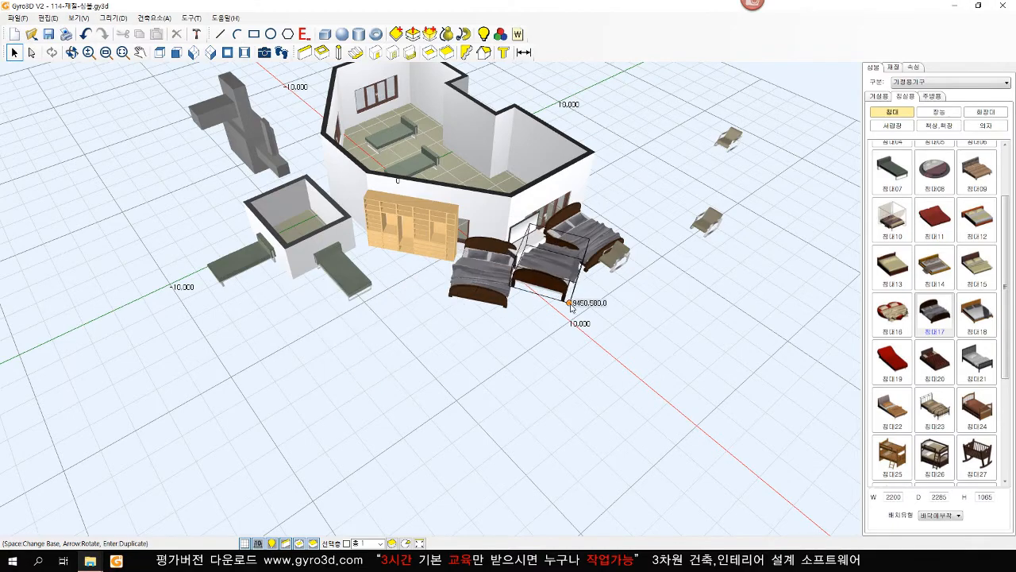
- Bring the unplaced bed behind the large room and rotate it further about its base point
middle_drag(626, 309, 298, 179)
middle_drag(225, 278, 234, 289)
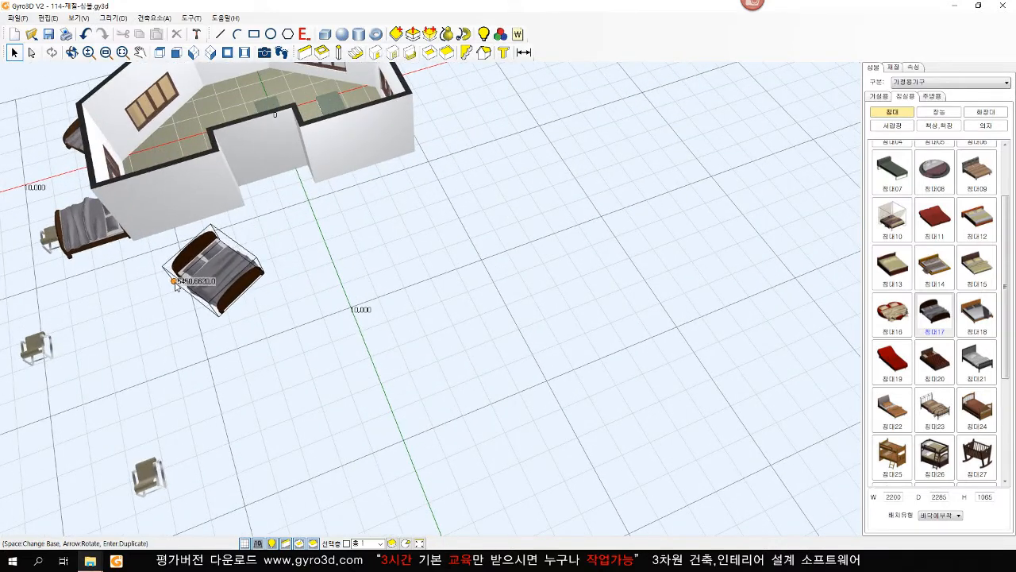
key(Right)
key(Right)
key(Right)
key(Right)
key(Right)
key(Right)
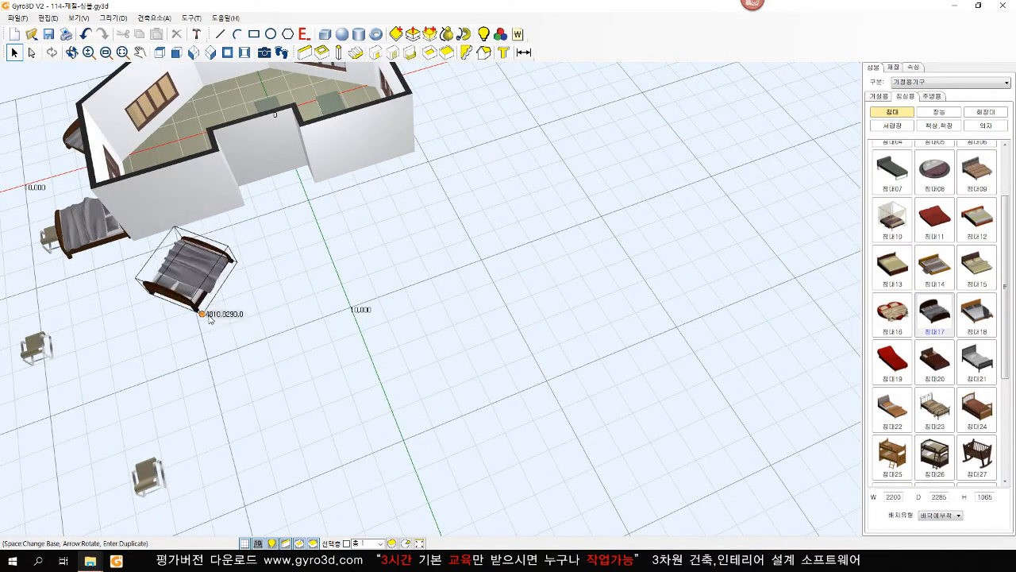
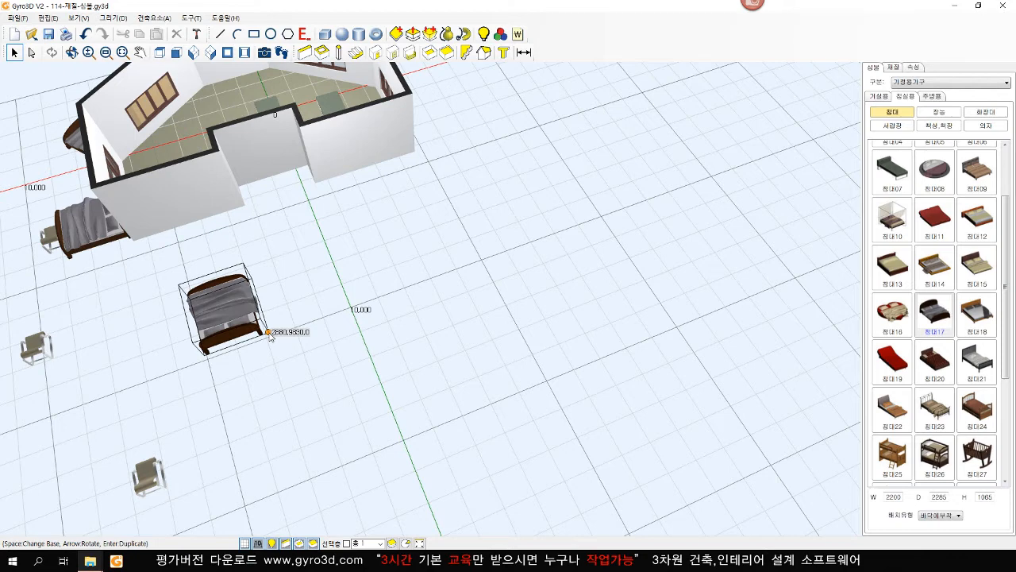
- Cycle the unplaced bed's base point through its corners and bring the bed up to the large room's back wall
key(space)
key(space)
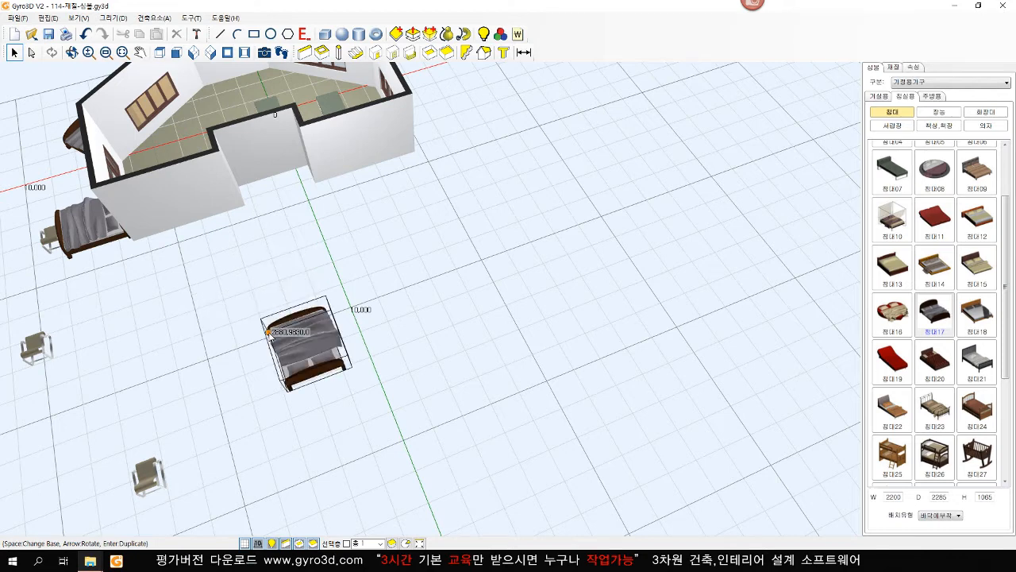
key(space)
key(space)
key(space)
key(space)
key(space)
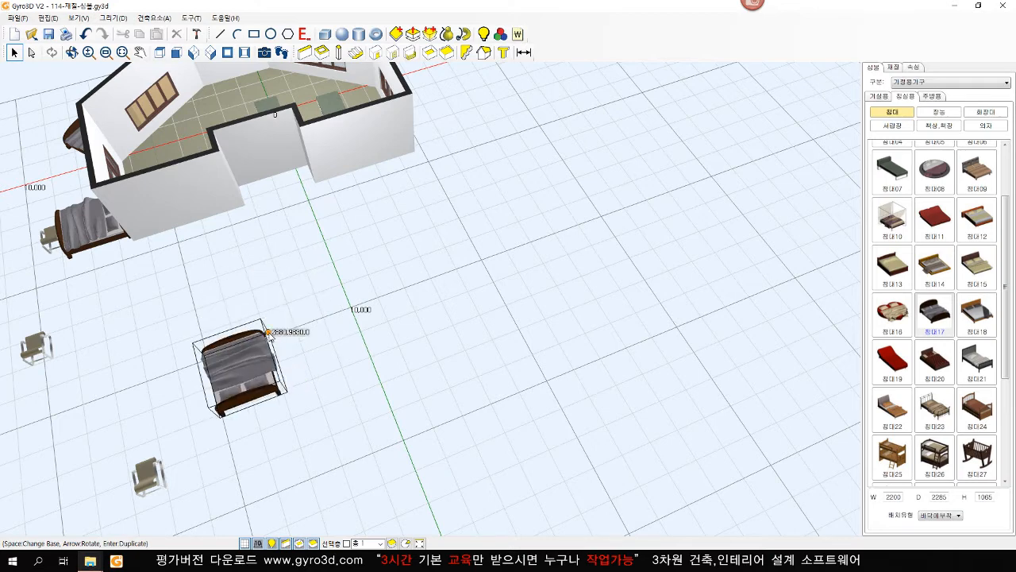
key(space)
key(space)
key(space)
key(space)
key(space)
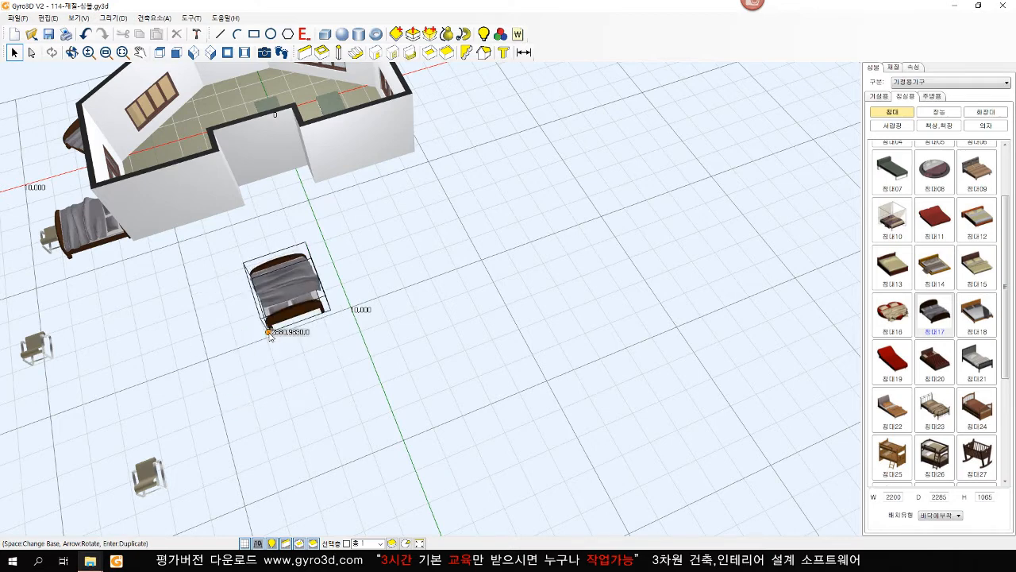
key(space)
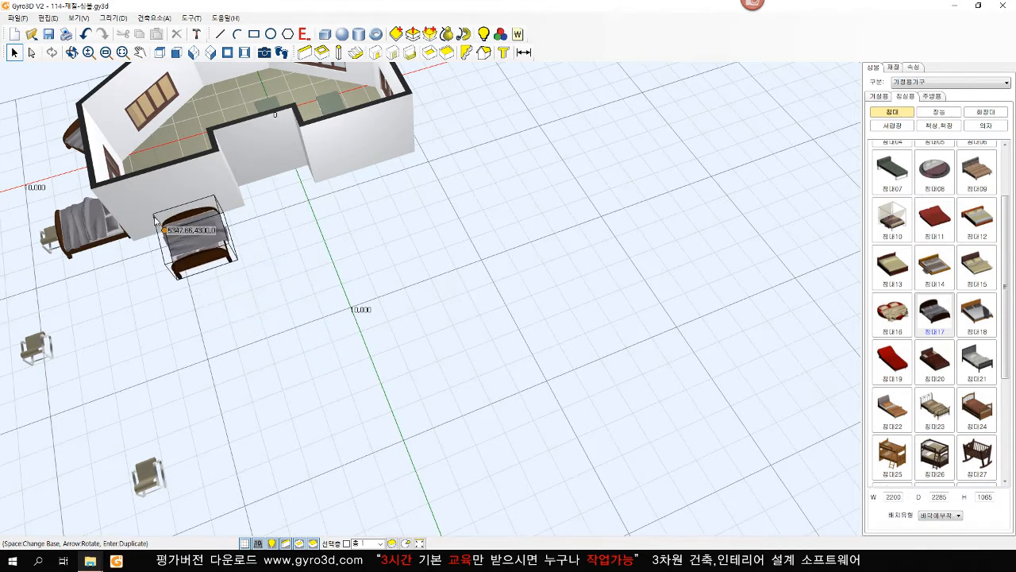
- Place the unplaced bed 침대17 against the large room's back wall and end the placement
click(151, 218)
click(242, 339)
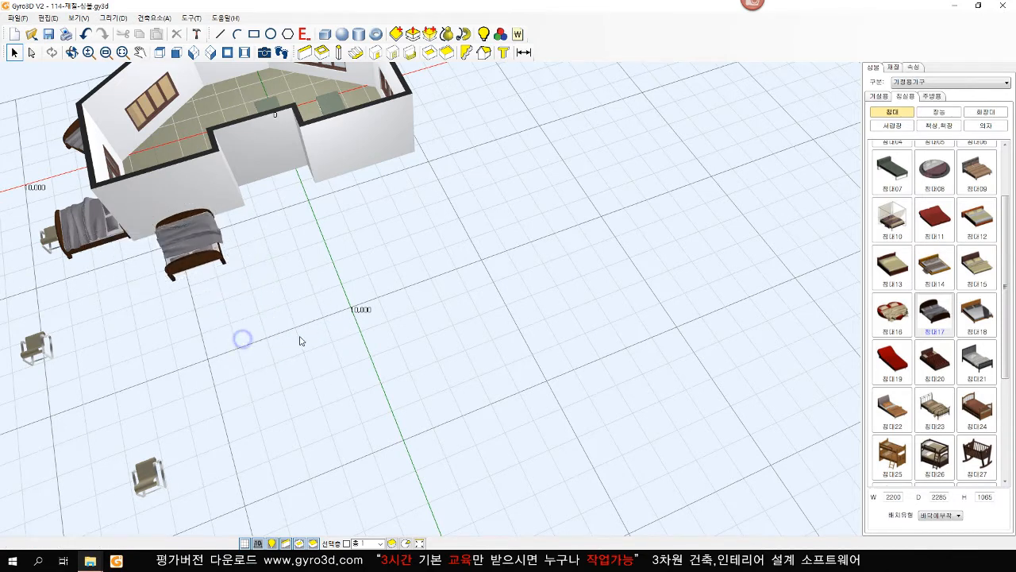
- Turn the bed beside the wardrobe around so its headboard end faces away from the building, and deselect it
right_drag(300, 340, 303, 301)
middle_drag(220, 380, 505, 429)
right_drag(503, 438, 520, 435)
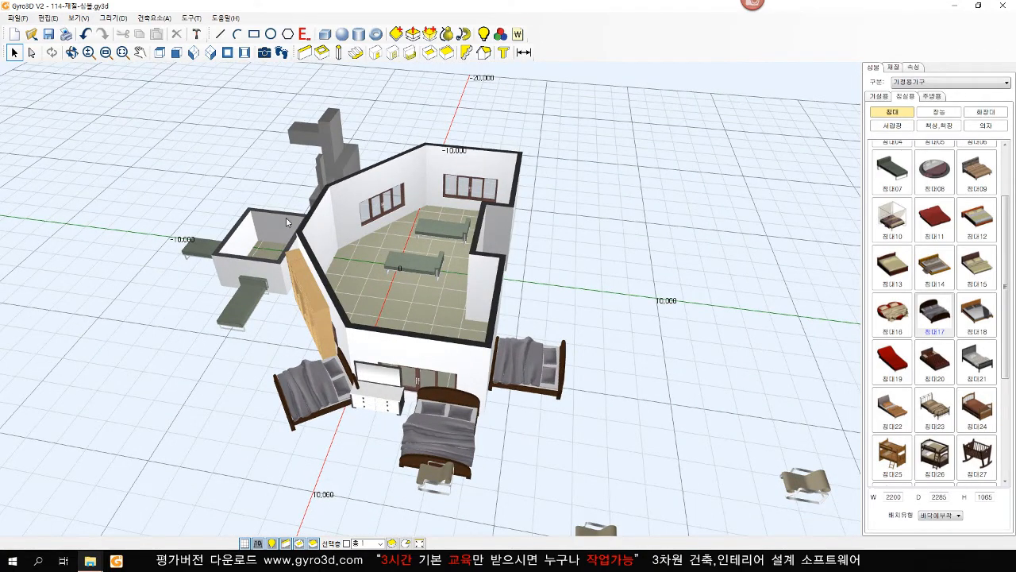
click(210, 54)
middle_drag(506, 380, 512, 341)
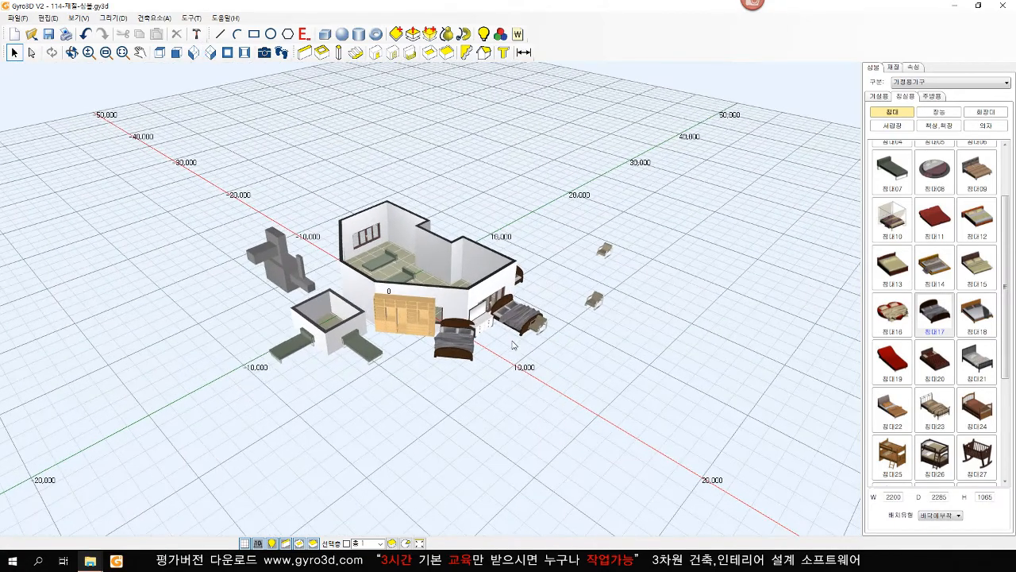
scroll(508, 339, up, 2)
scroll(508, 339, up, 4)
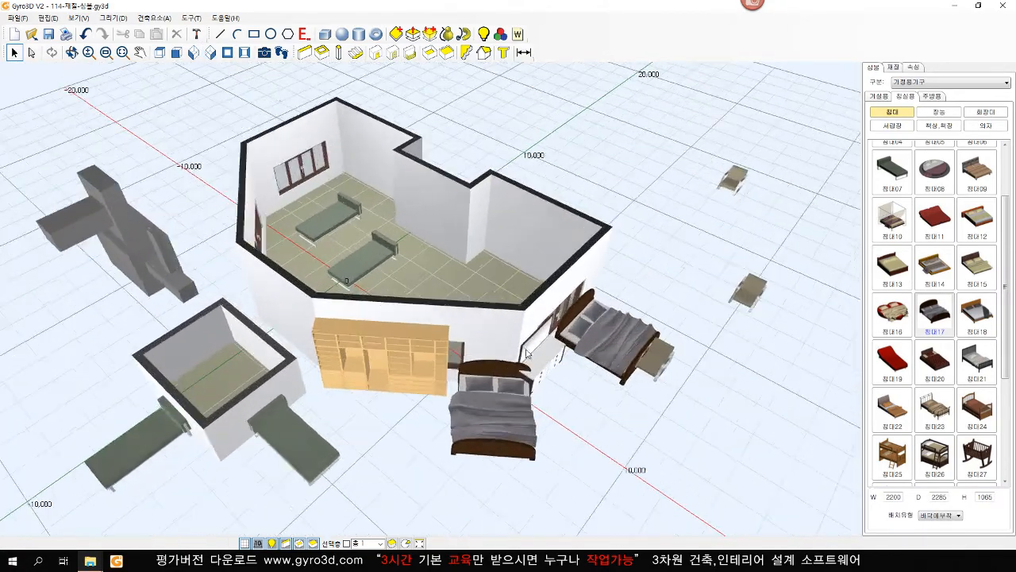
middle_drag(486, 344, 478, 343)
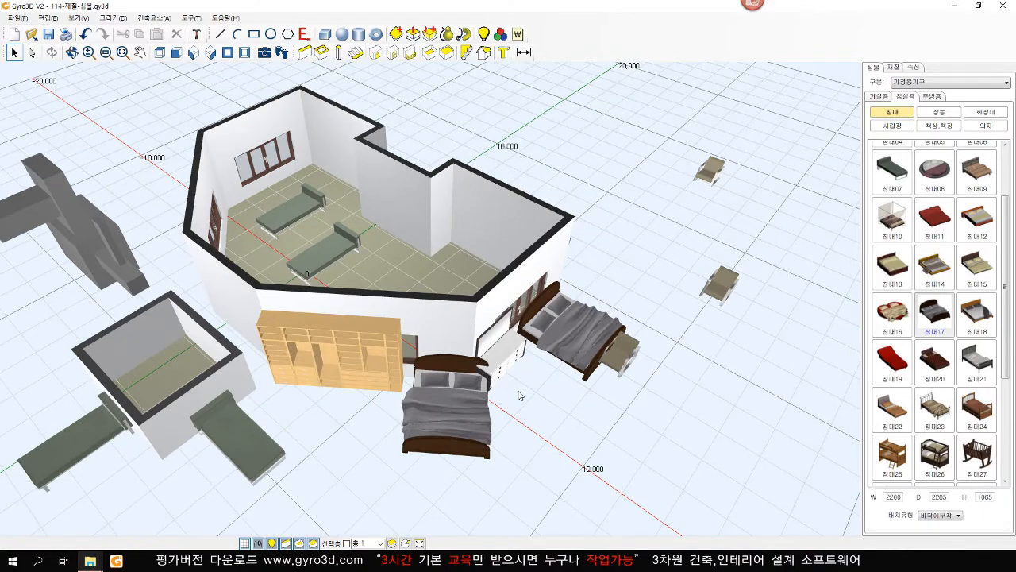
middle_drag(515, 403, 575, 374)
middle_drag(643, 385, 626, 391)
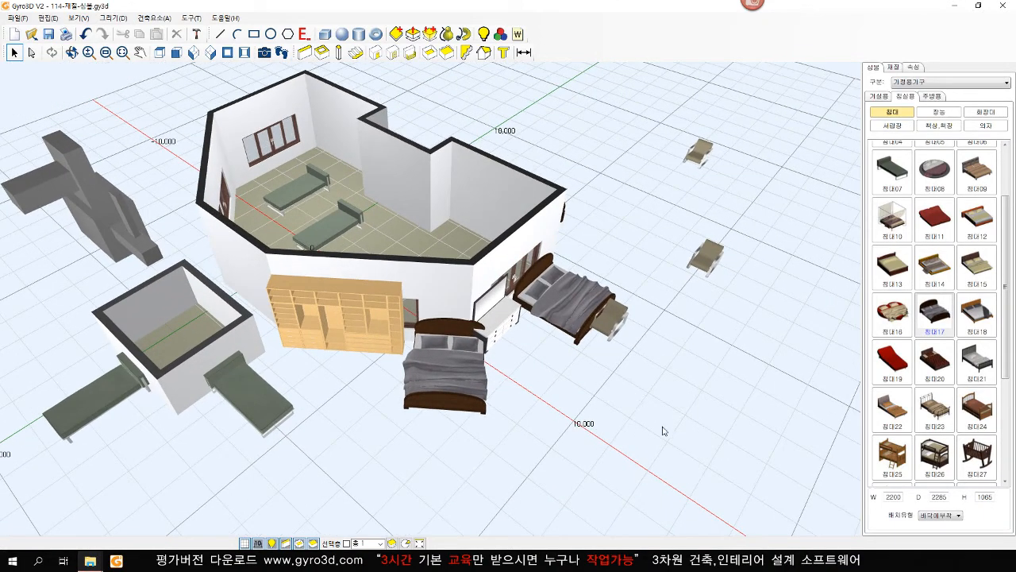
click(441, 372)
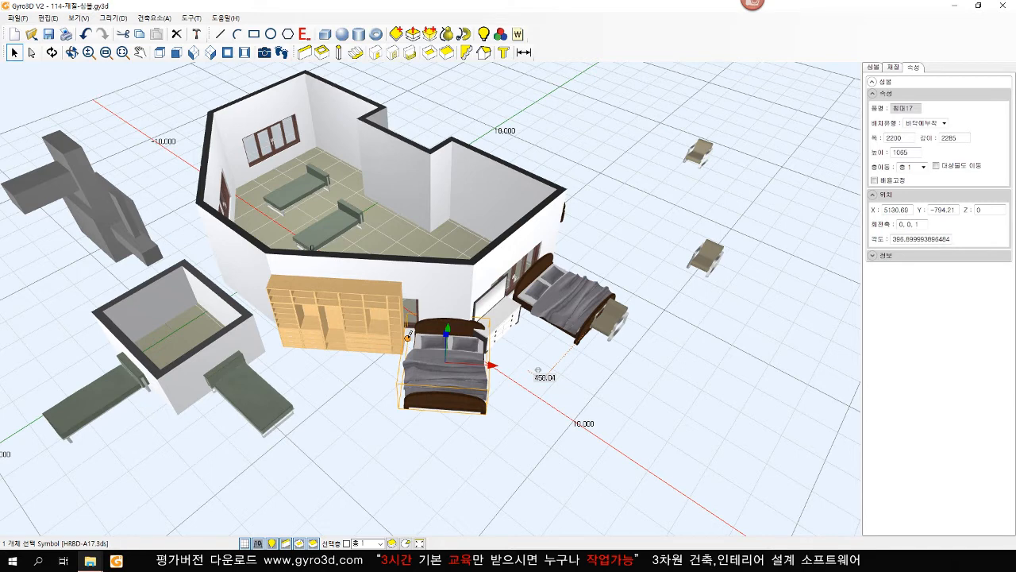
drag(408, 335, 443, 338)
click(592, 423)
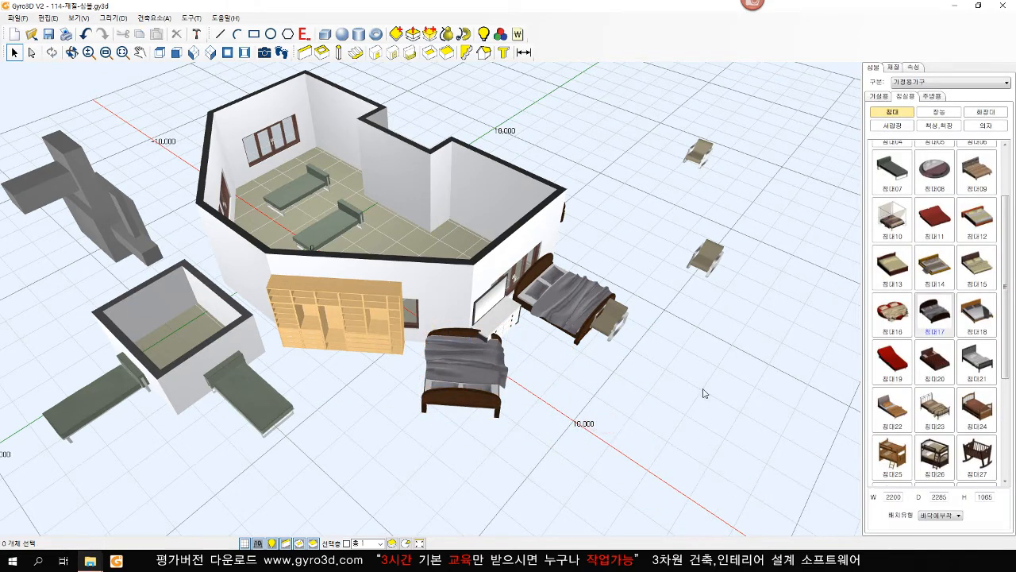
- Switch the symbol library to the 기기_소품 category and bring up the floor lamps (바닥등) under 조명
scroll(438, 312, up, 5)
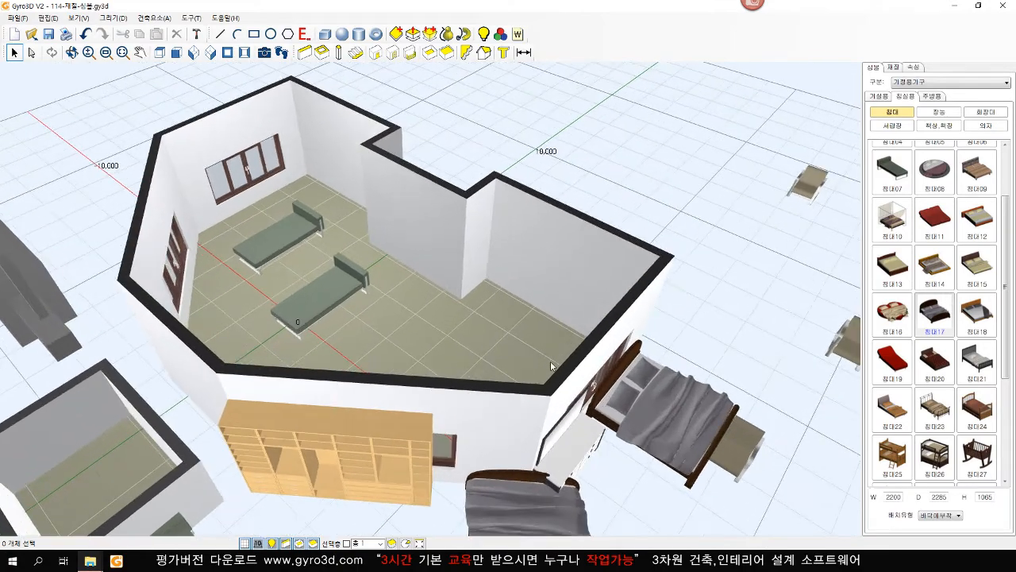
click(928, 80)
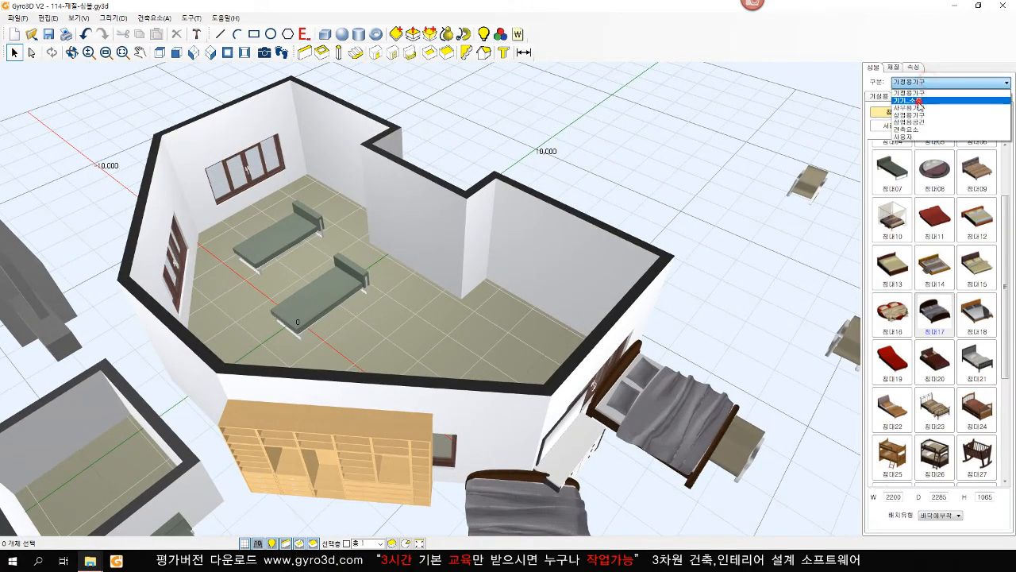
click(917, 102)
click(896, 96)
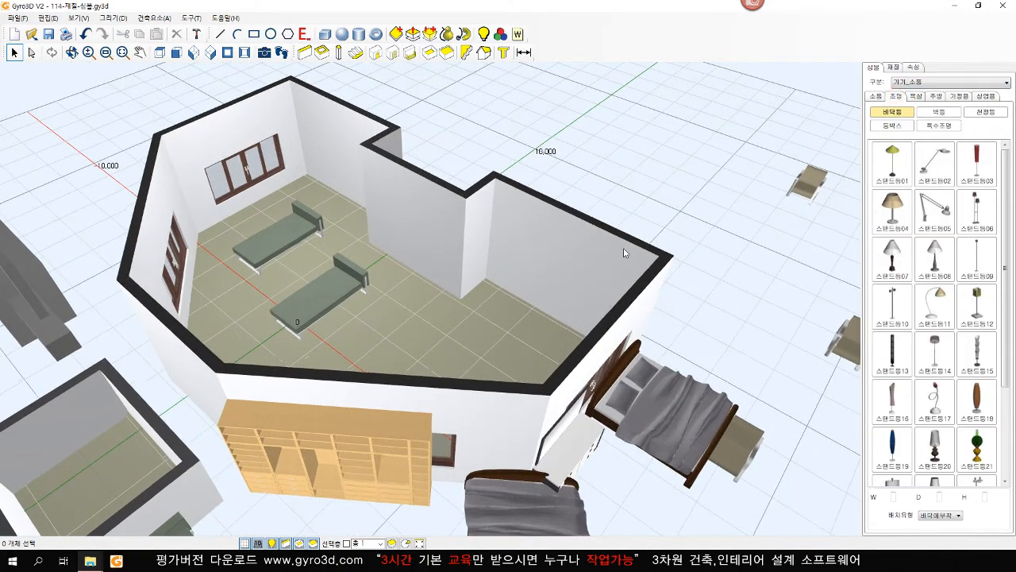
scroll(624, 289, down, 4)
scroll(596, 332, up, 2)
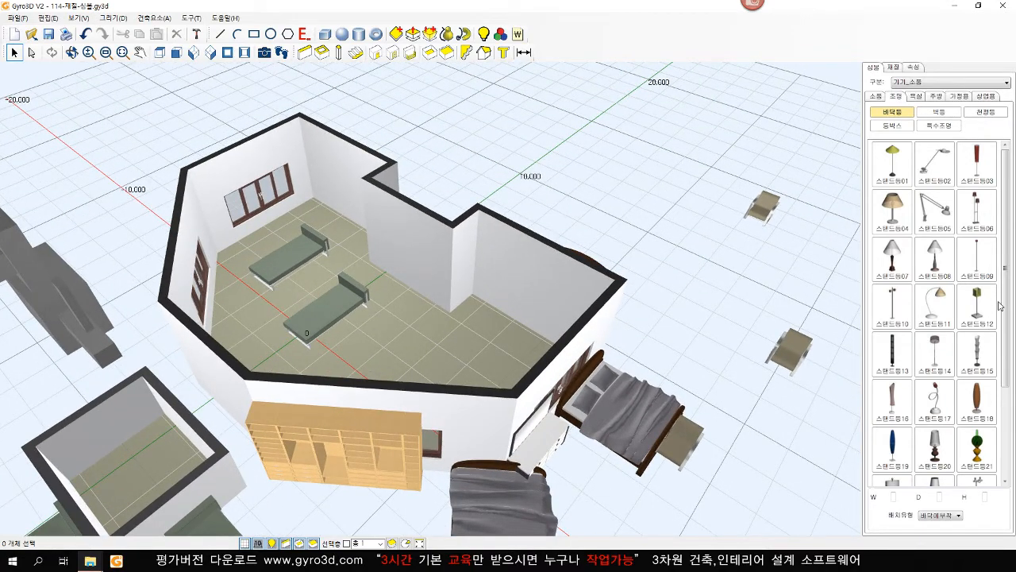
mouse_move(1005, 288)
mouse_down()
mouse_move(1006, 321)
mouse_move(1011, 284)
mouse_up()
- Place seven floor lamps 스탠드등06 across the large room's floor, around and between the two green beds
click(976, 213)
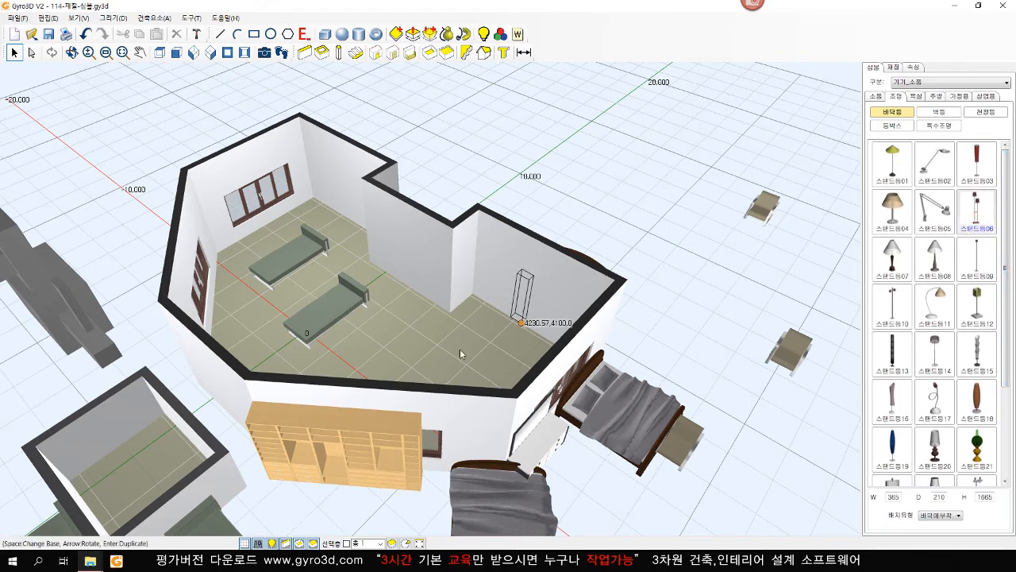
click(389, 334)
click(466, 336)
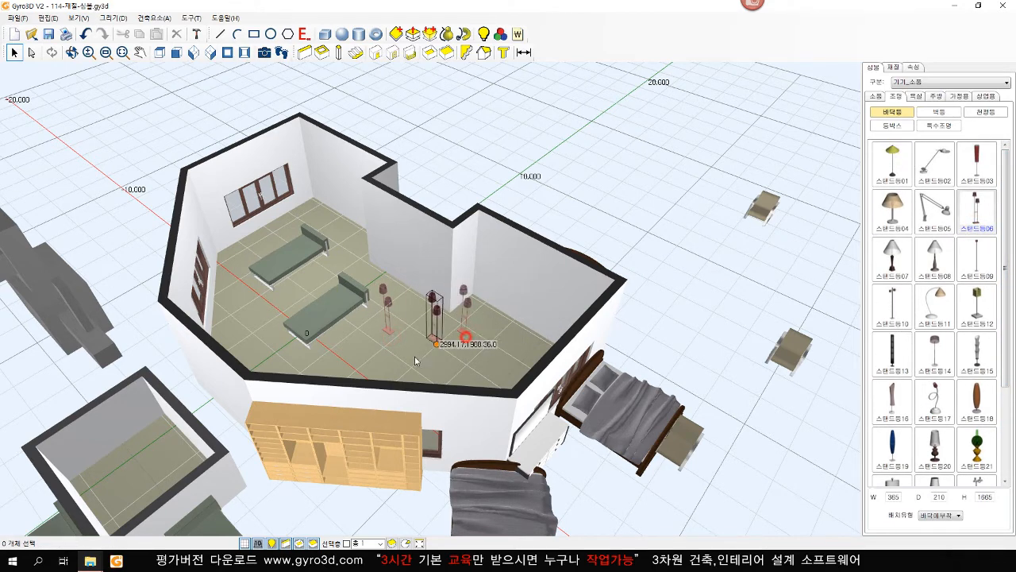
click(413, 354)
click(384, 355)
click(348, 354)
click(259, 331)
click(302, 298)
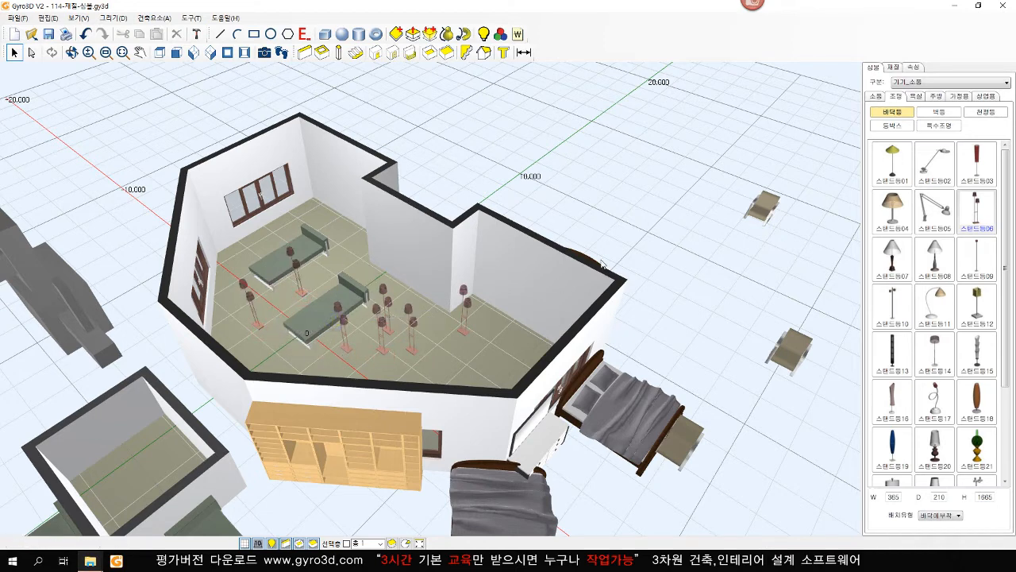
- Mount five wall lights 벽등02 on the large room's inner walls, using the placement type 벽에부착
click(940, 112)
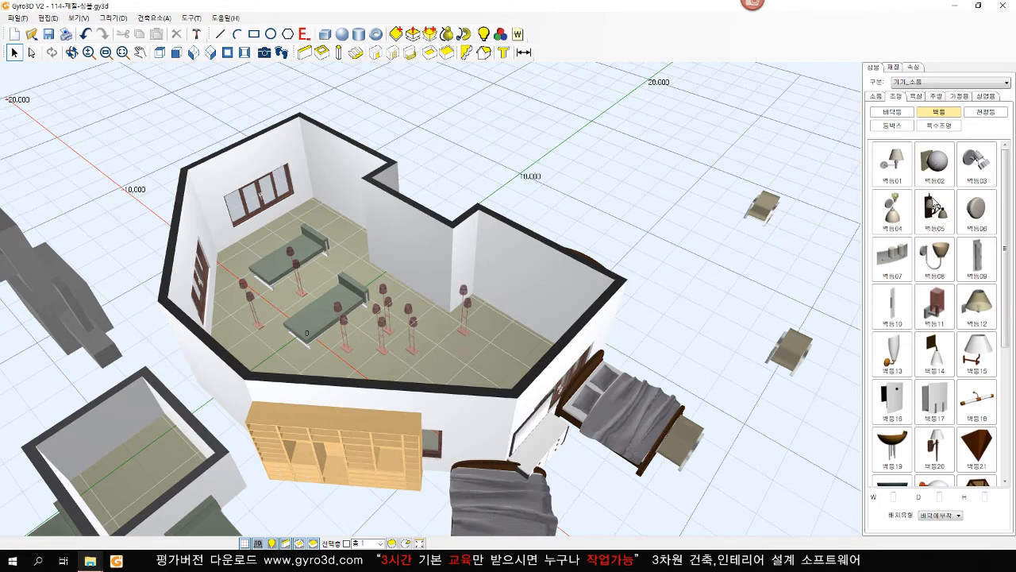
click(935, 164)
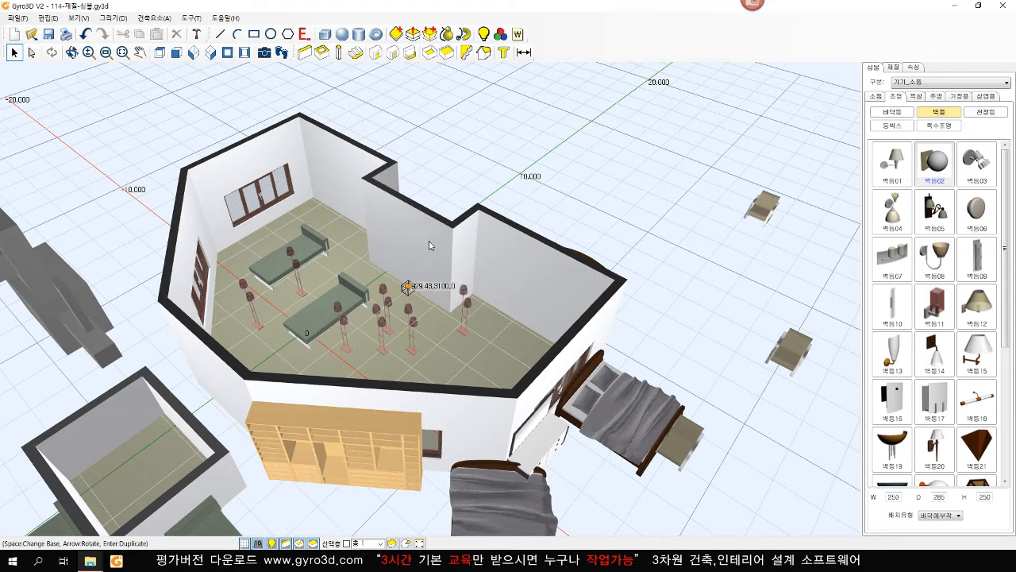
click(940, 517)
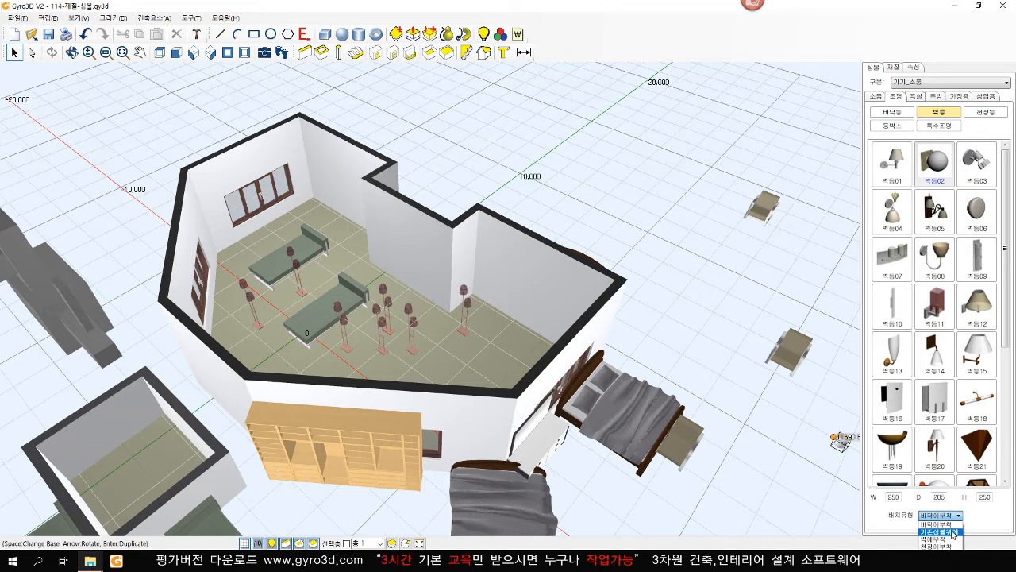
click(949, 540)
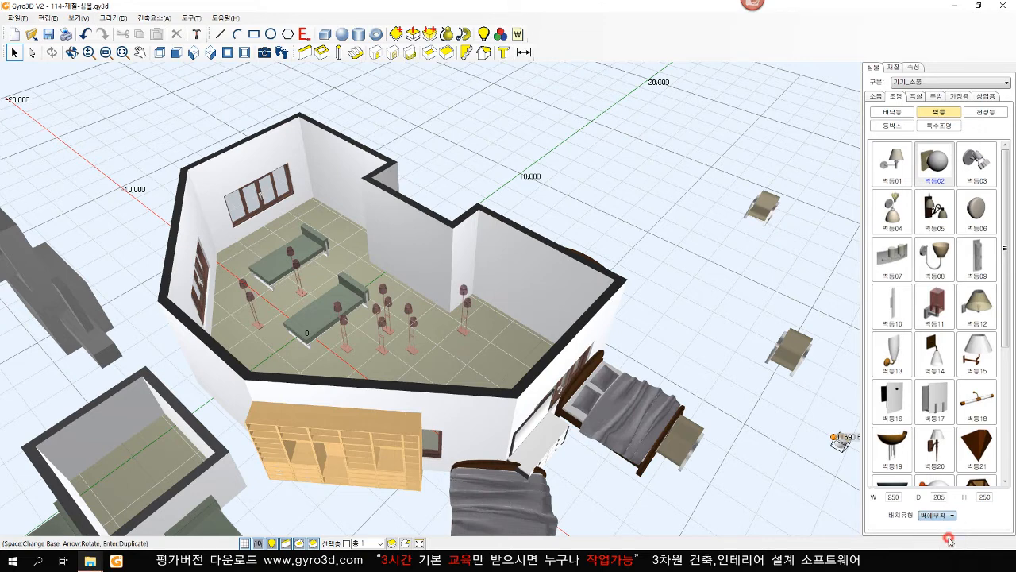
click(509, 246)
click(396, 220)
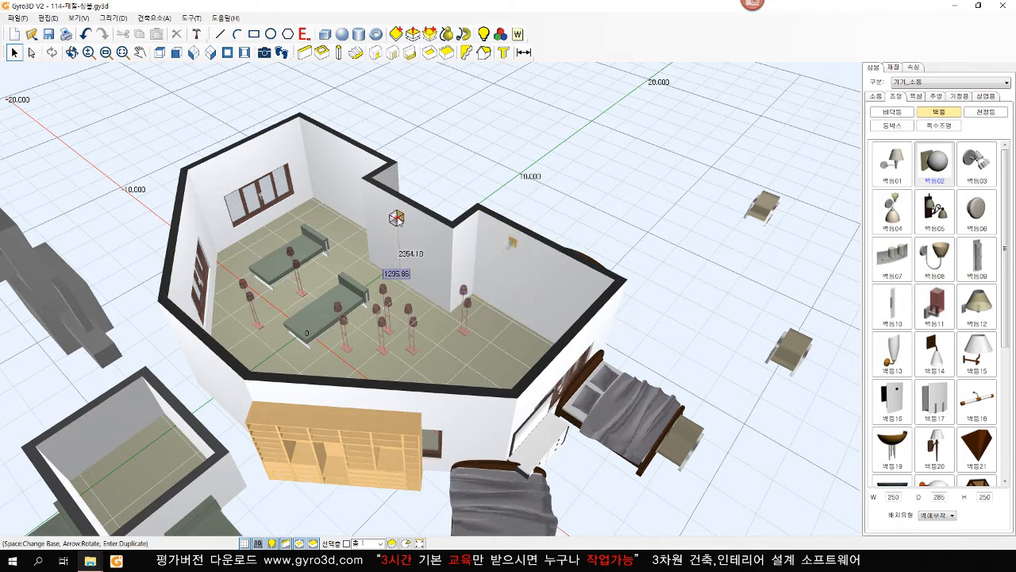
click(426, 232)
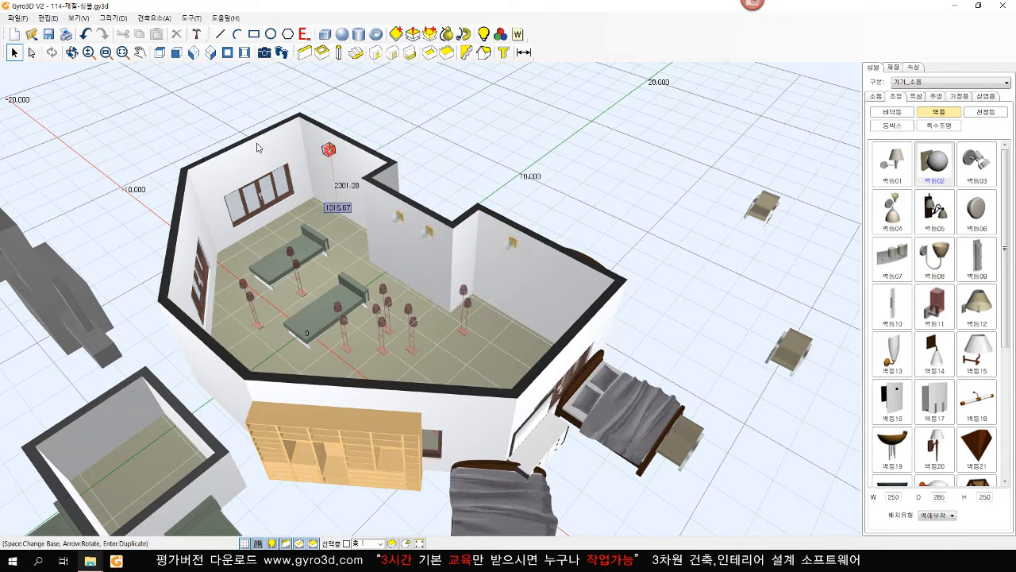
click(329, 149)
click(239, 162)
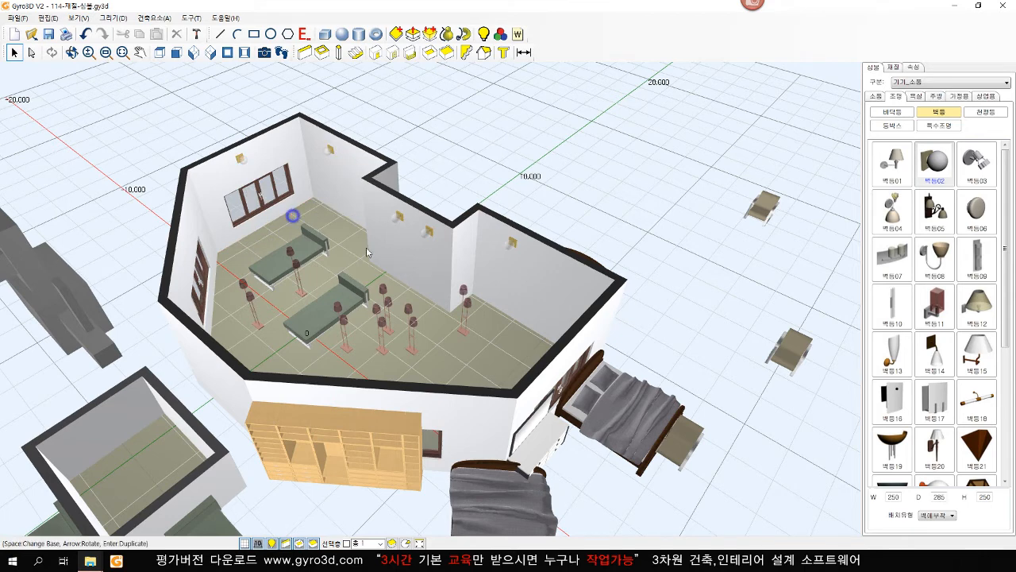
- Position the wall light in the large room's recess 600 mm from the inner corner and 900 mm below the wall top
scroll(484, 269, up, 1)
click(520, 238)
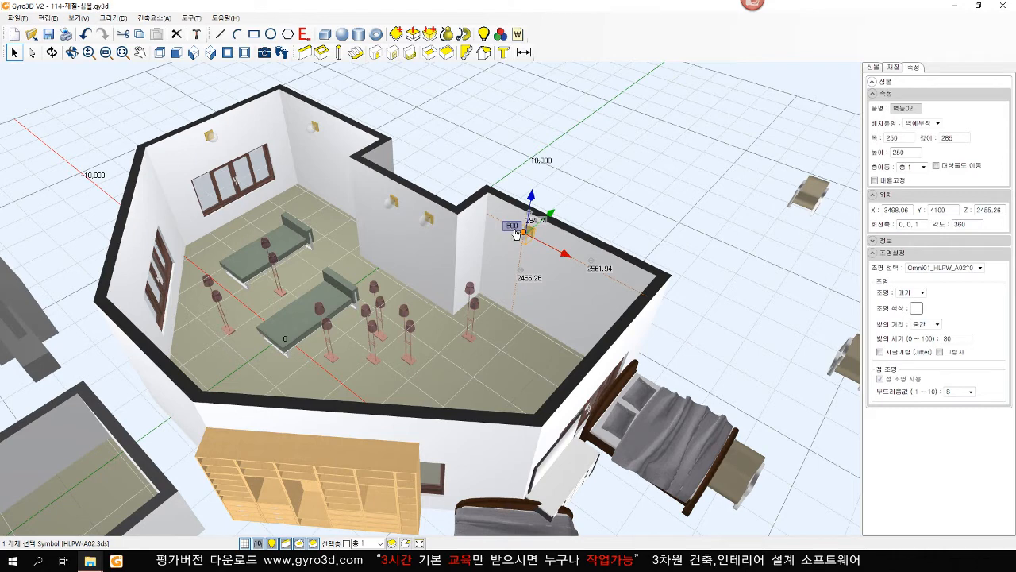
drag(515, 233, 518, 213)
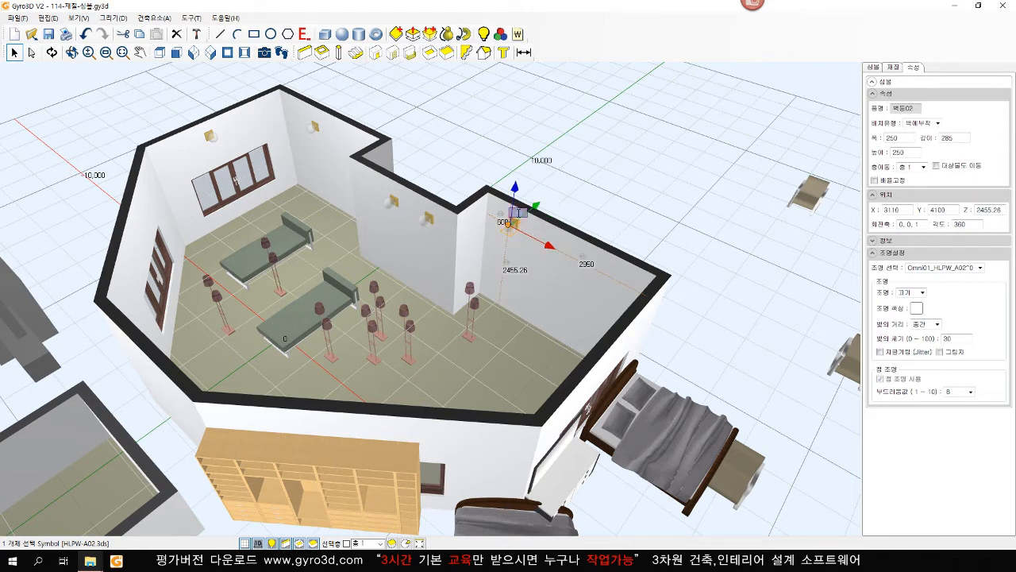
key(Return)
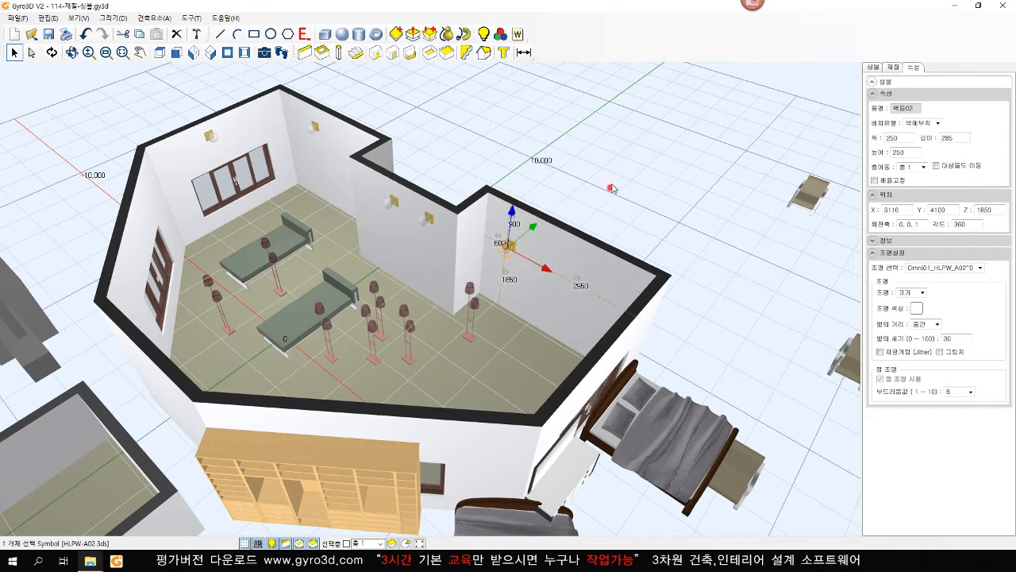
click(612, 188)
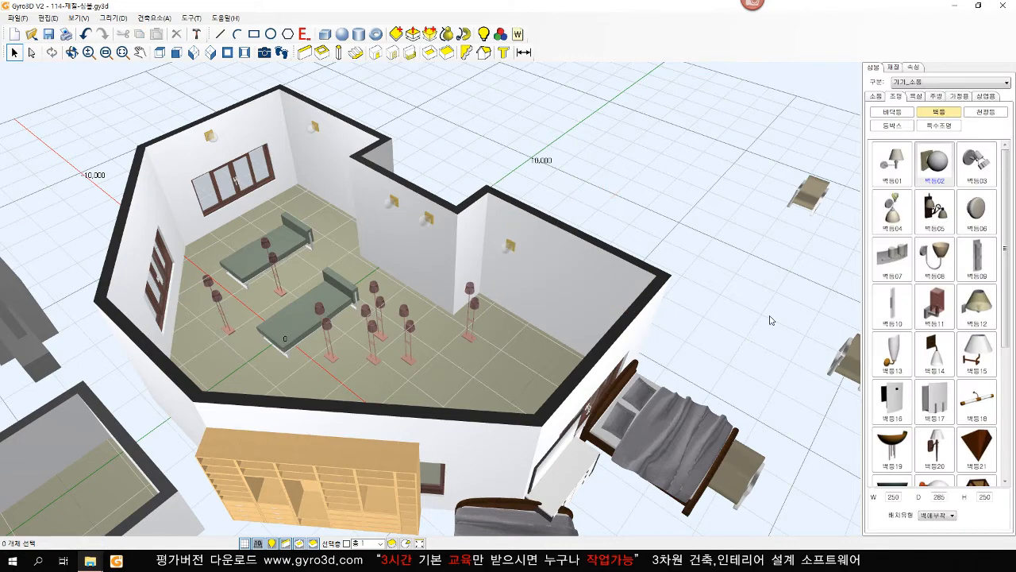
- Place ceiling lights 천정등01 in the large room and the small room, using the placement type 천정에부착
scroll(721, 385, down, 5)
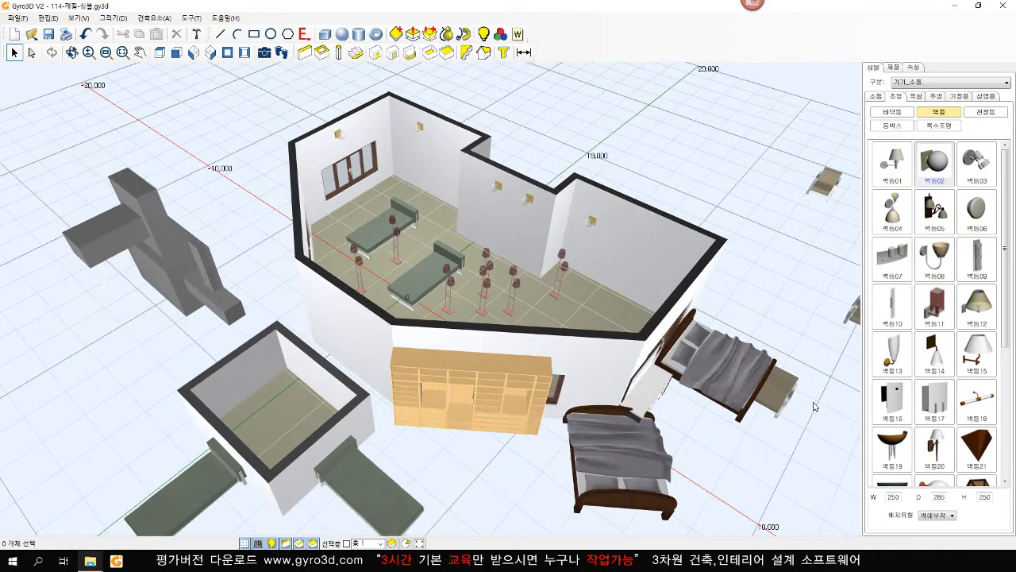
click(984, 112)
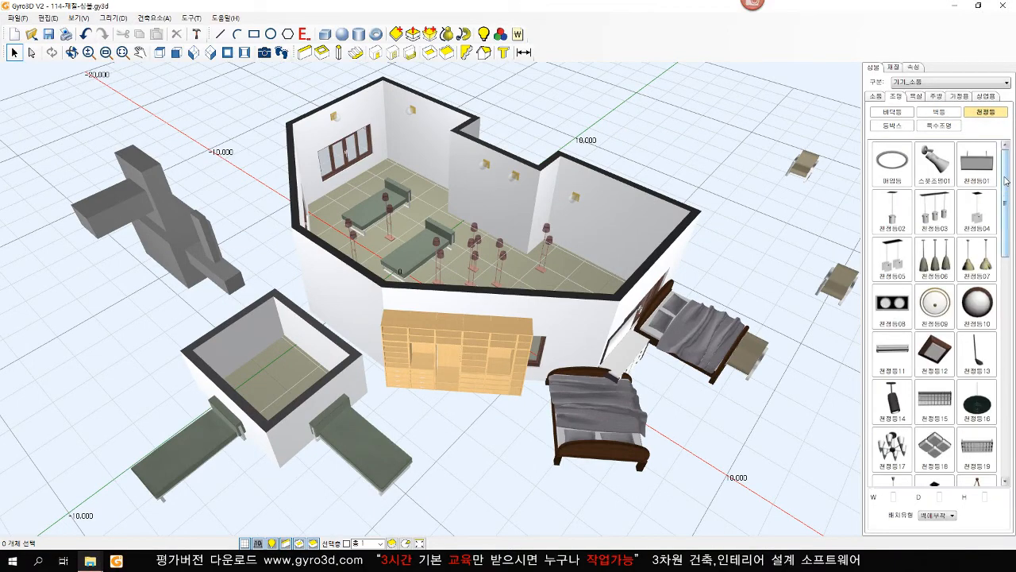
drag(1005, 168, 1013, 145)
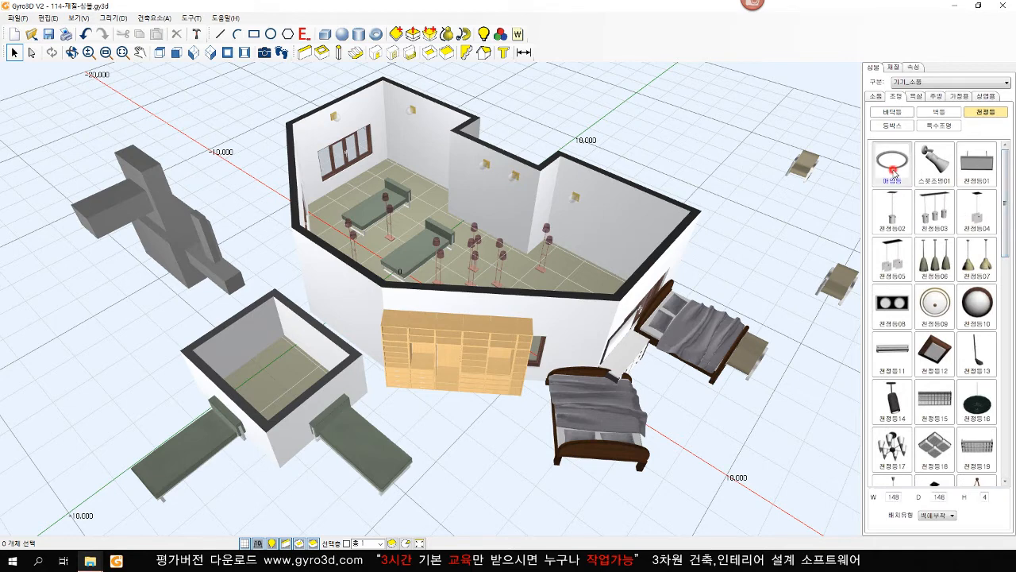
click(892, 165)
click(977, 163)
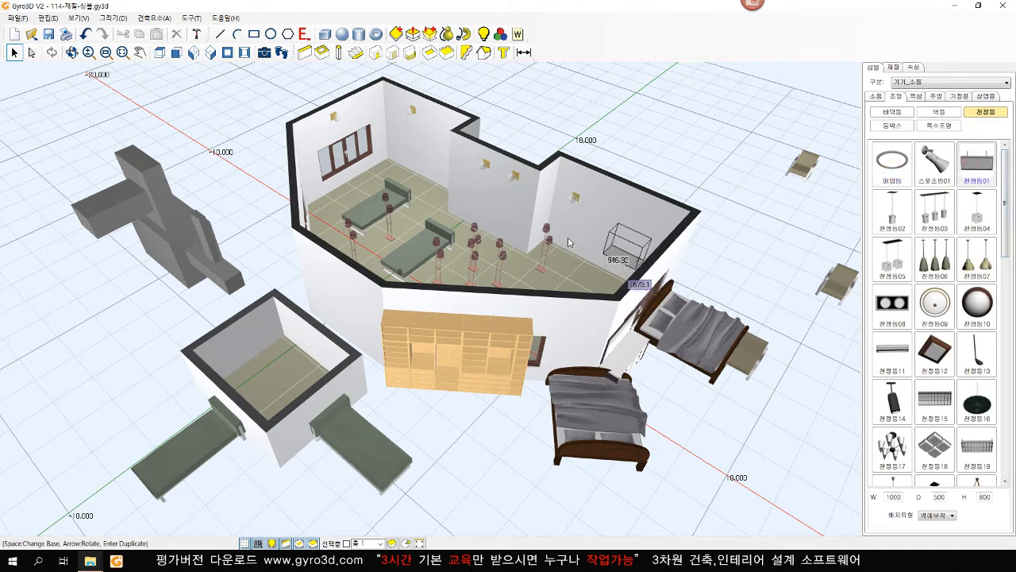
click(937, 516)
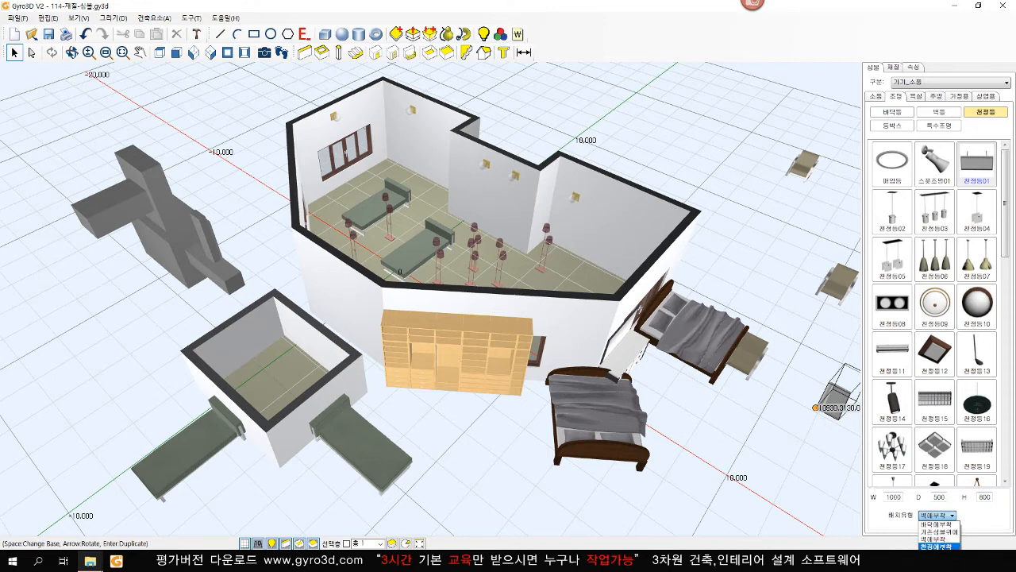
click(939, 547)
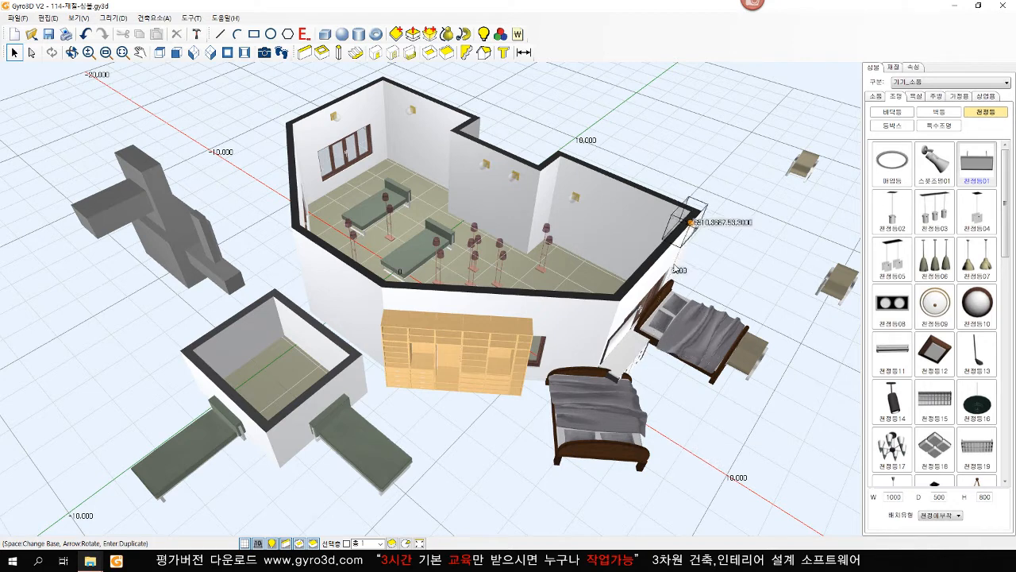
scroll(683, 317, down, 3)
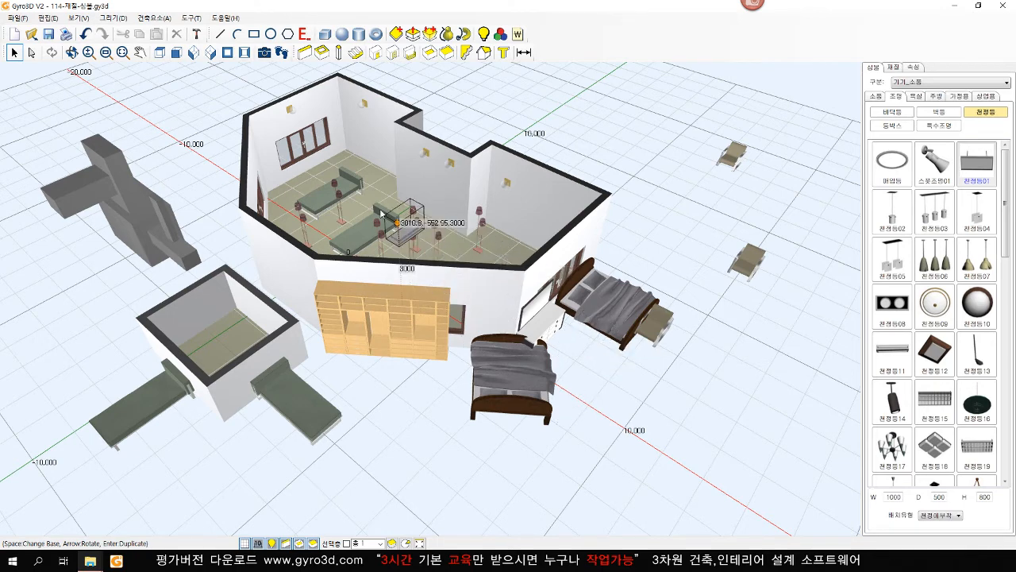
click(352, 194)
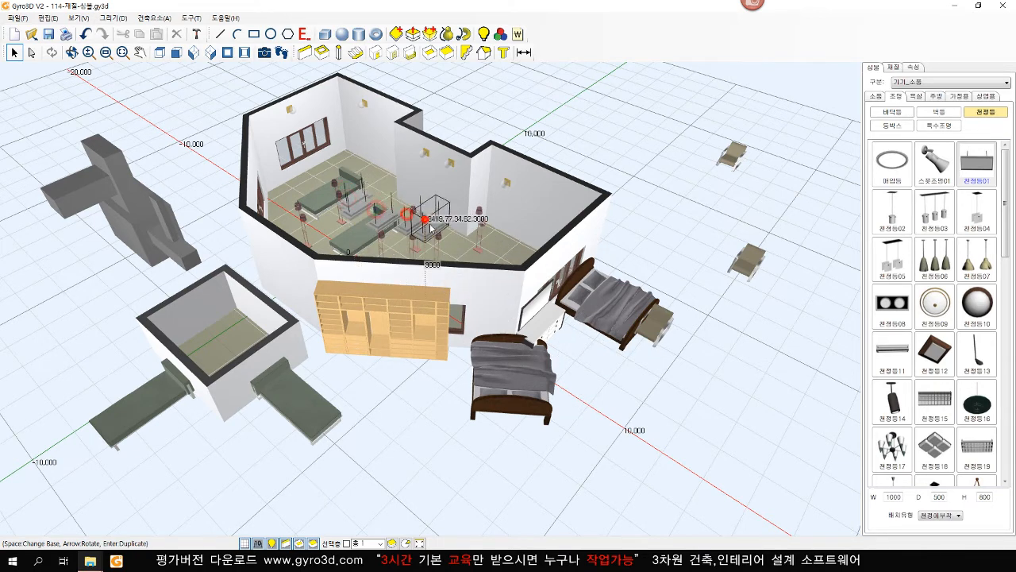
middle_drag(421, 361, 484, 325)
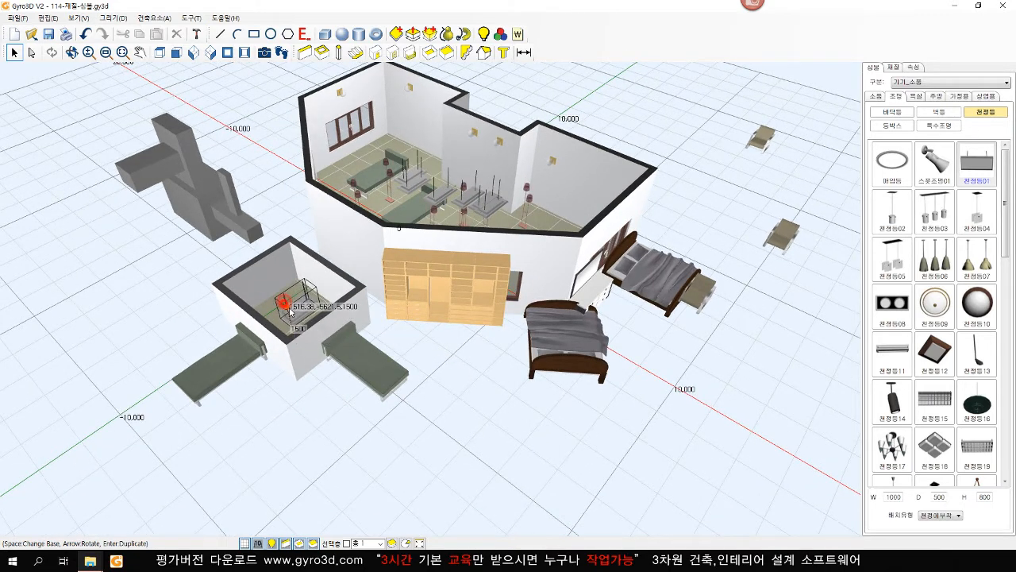
- Place ceiling lights 천정등01 over the open ground outside, in groups at the small room's 1500 mm height and the large room's 3000 mm height
click(293, 306)
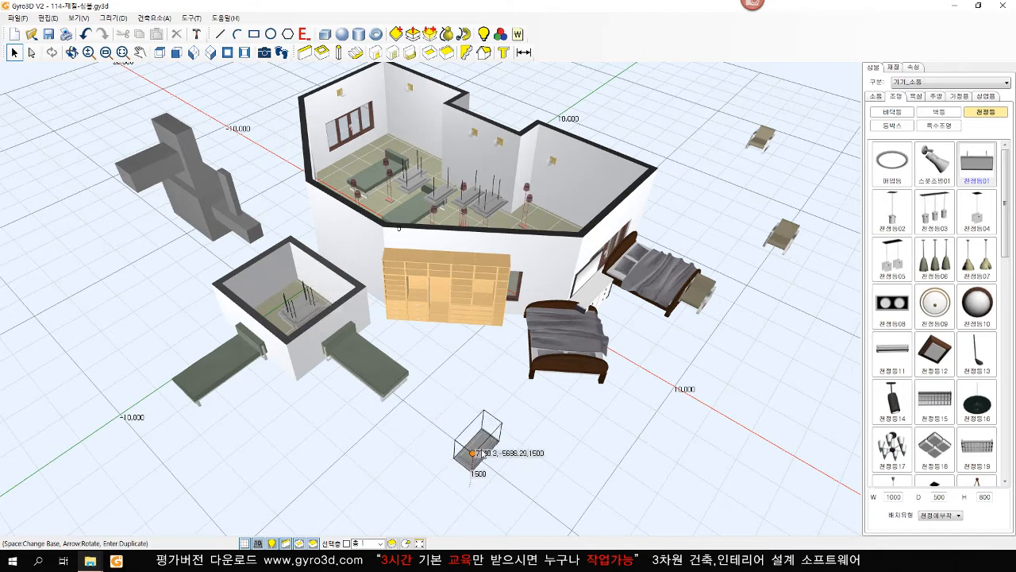
click(532, 463)
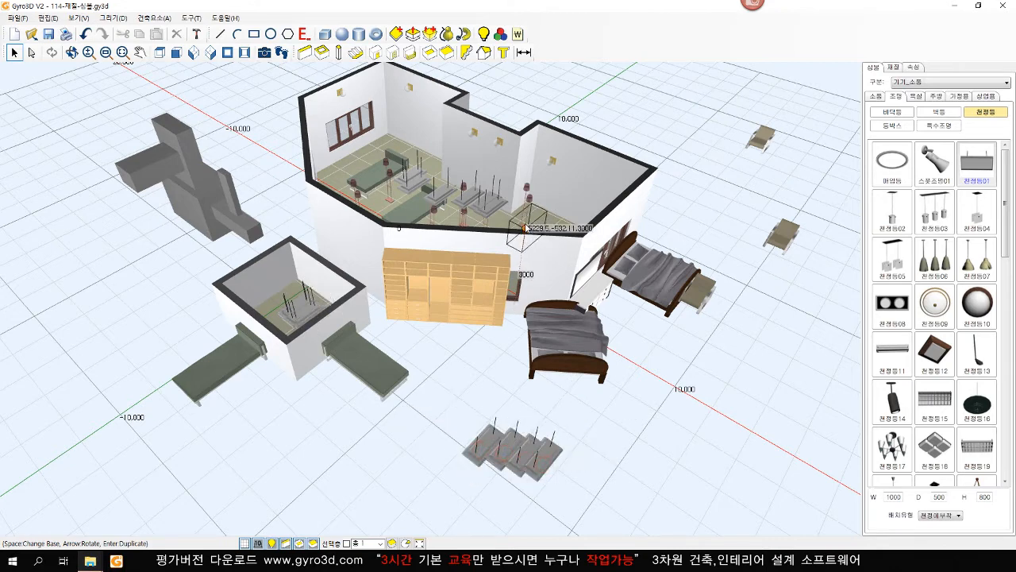
click(476, 420)
click(493, 439)
click(521, 453)
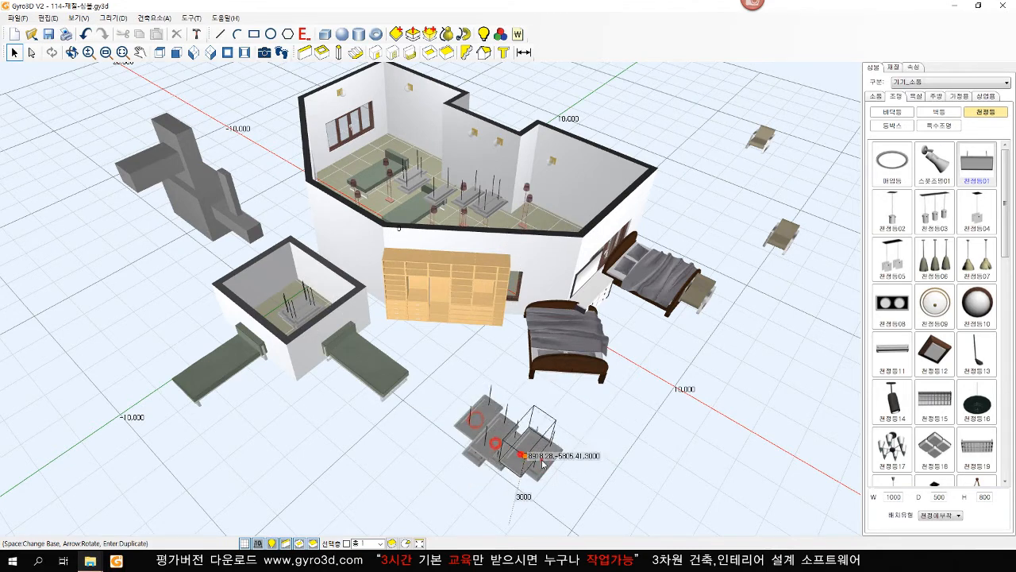
click(543, 458)
click(551, 460)
click(478, 451)
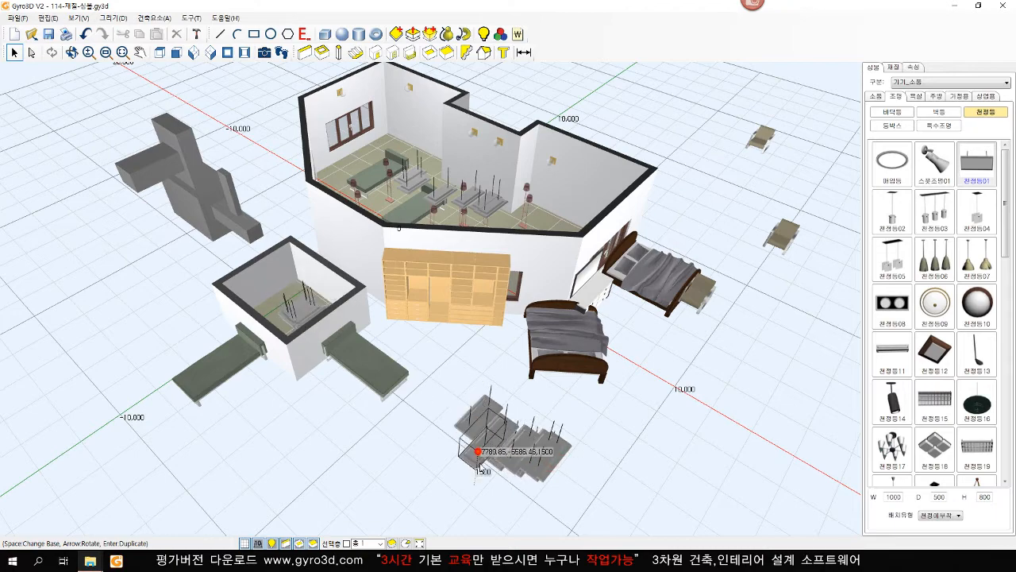
click(490, 474)
click(518, 480)
click(530, 474)
right_click(584, 453)
- Set the Z position of three ceiling lights in the upper outdoor group to 2400
mouse_move(583, 452)
middle_down()
mouse_move(579, 405)
mouse_move(651, 400)
mouse_move(671, 370)
mouse_move(630, 361)
mouse_move(549, 406)
mouse_move(556, 446)
middle_up()
mouse_move(566, 365)
middle_down()
mouse_move(513, 397)
mouse_move(517, 424)
middle_up()
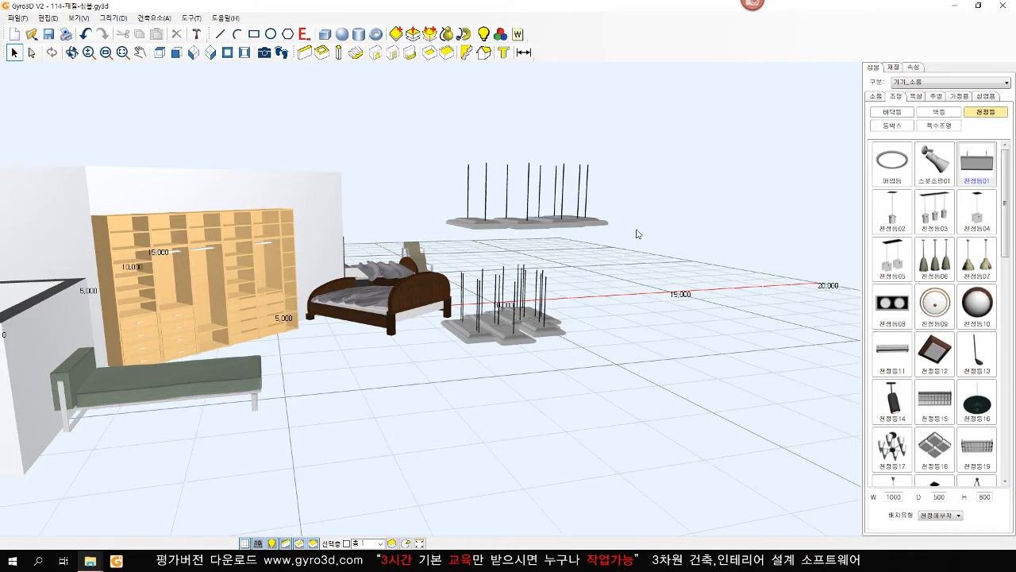
click(573, 199)
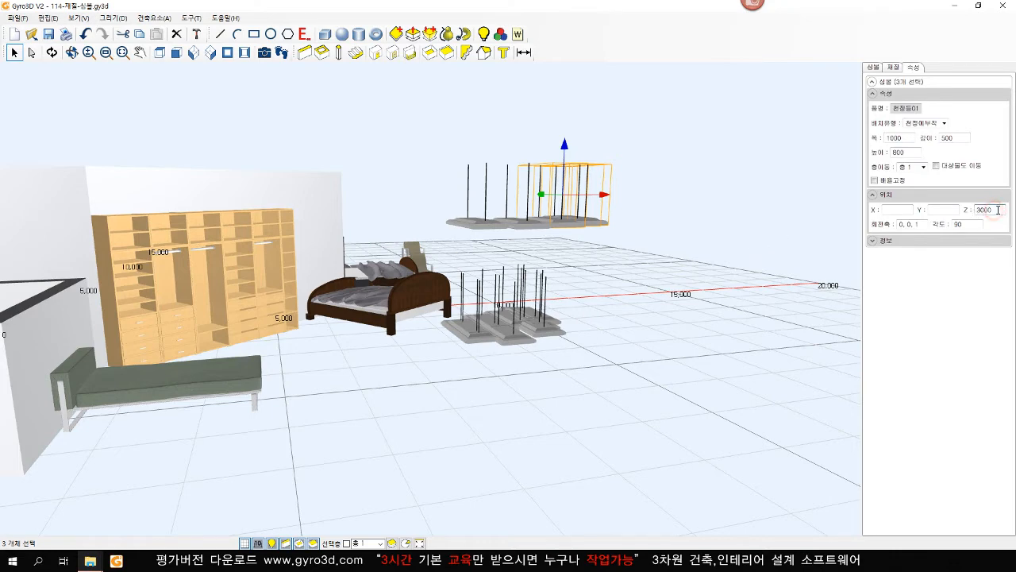
drag(998, 210, 974, 216)
text(2400)
key(Return)
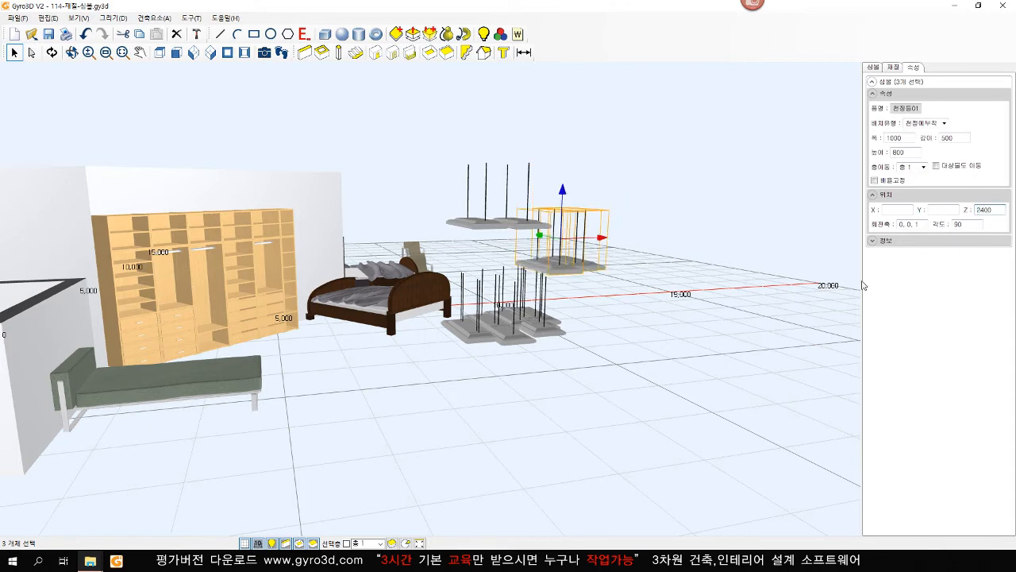
click(765, 308)
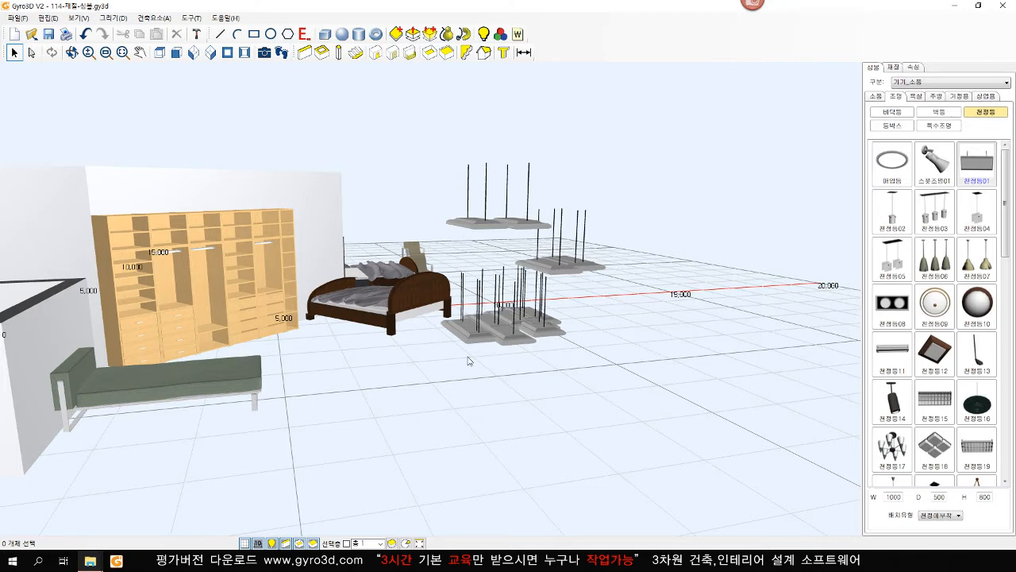
- Examine the open wooden wardrobe standing against the large room's outer wall up close
middle_drag(301, 363, 368, 399)
scroll(319, 388, up, 2)
scroll(383, 388, up, 1)
scroll(368, 397, up, 2)
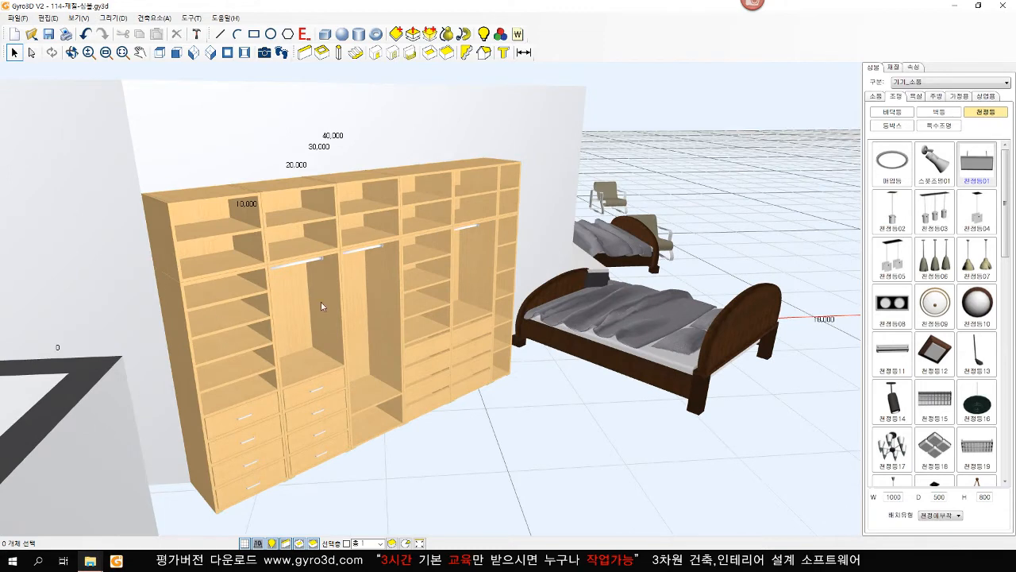
- Place 달력01 calendars from the 소품 office items (사무용) on the floor in front of the wardrobe and beside its base
click(875, 95)
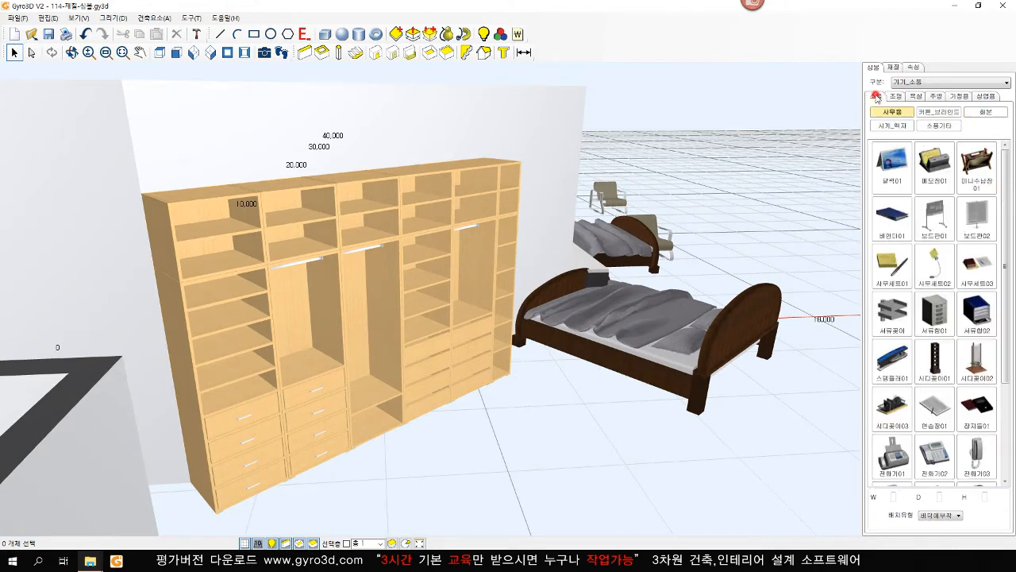
click(891, 163)
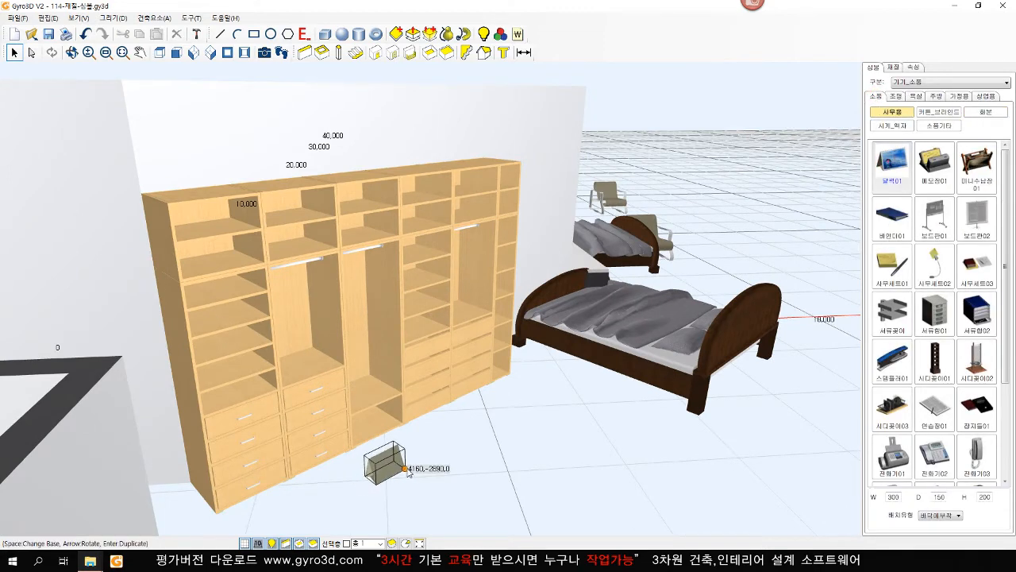
click(395, 457)
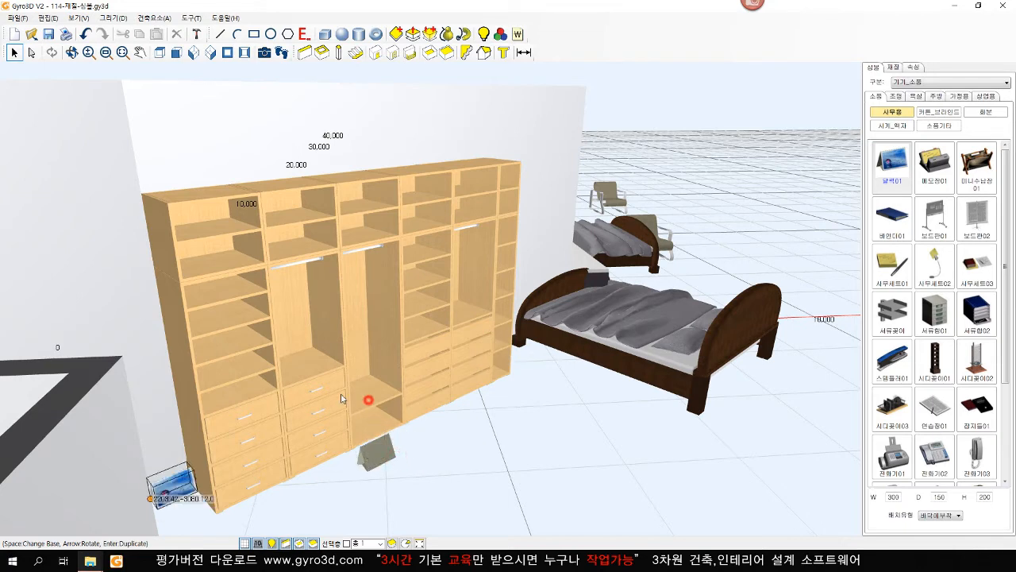
click(237, 382)
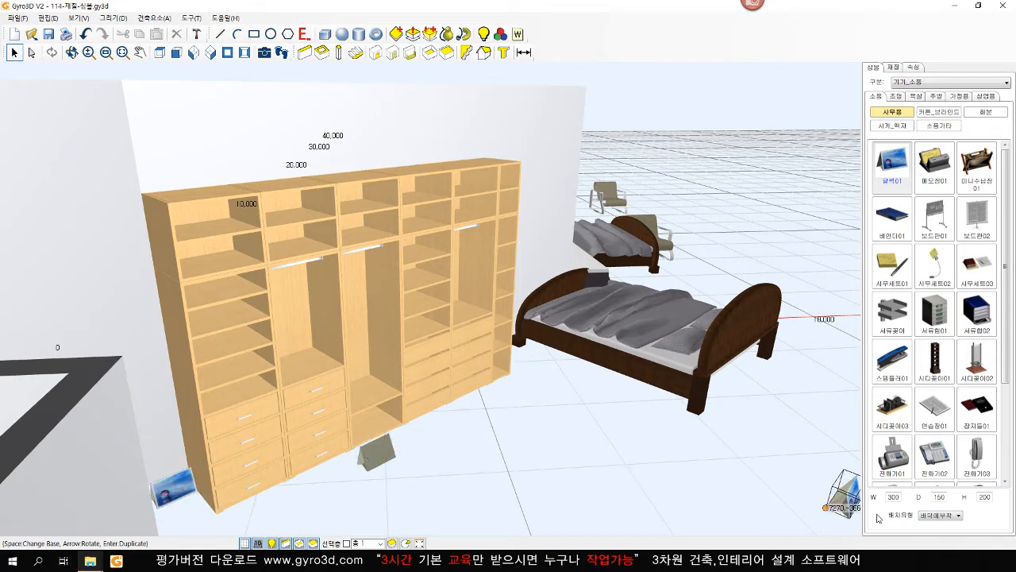
- Set the placement type to 기존심볼위에 and place 달력01 calendars on the wardrobe's shelves, on its top and on the bed
click(940, 516)
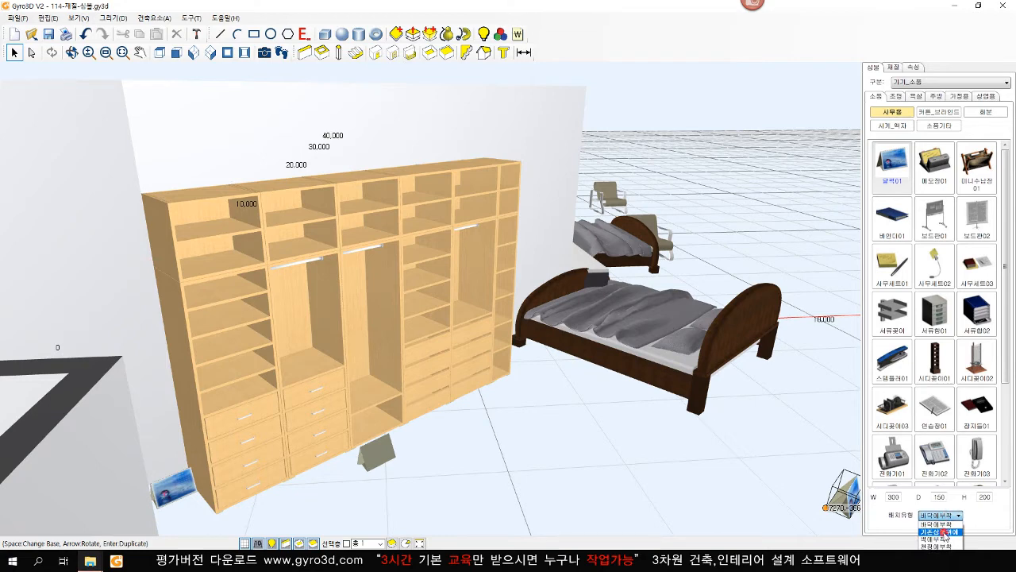
click(945, 531)
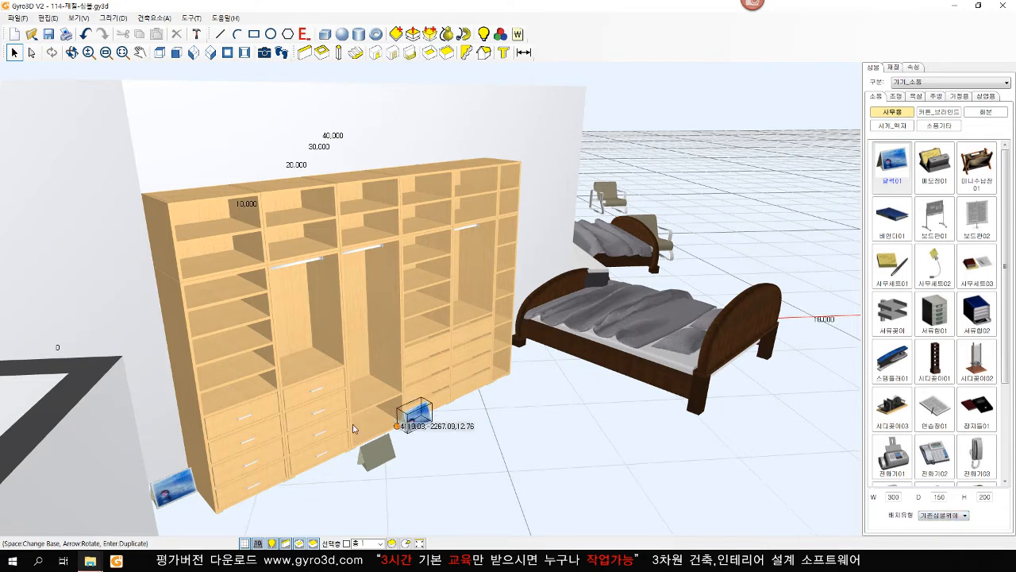
click(219, 379)
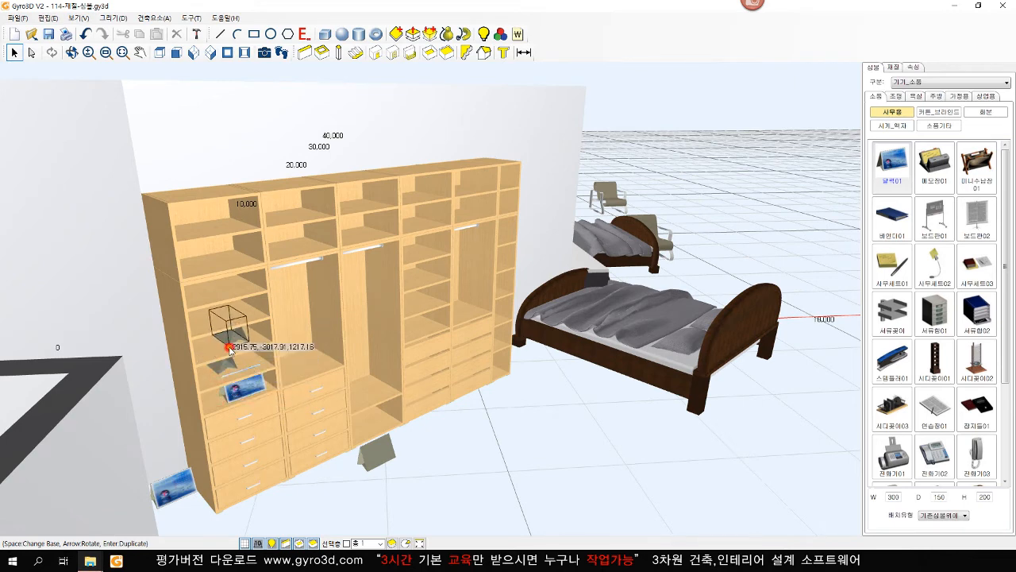
click(230, 318)
click(224, 290)
click(223, 272)
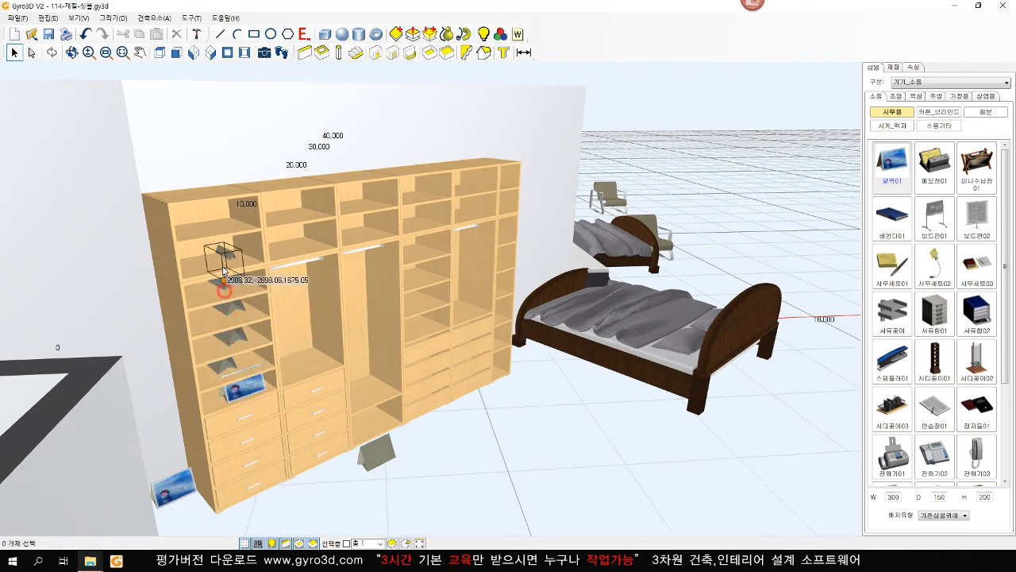
click(298, 252)
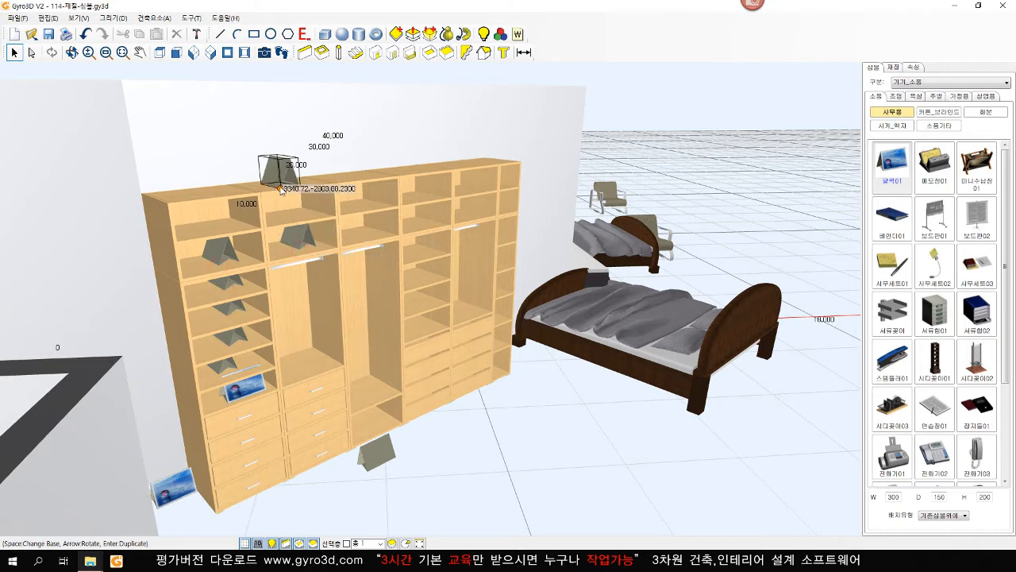
click(281, 189)
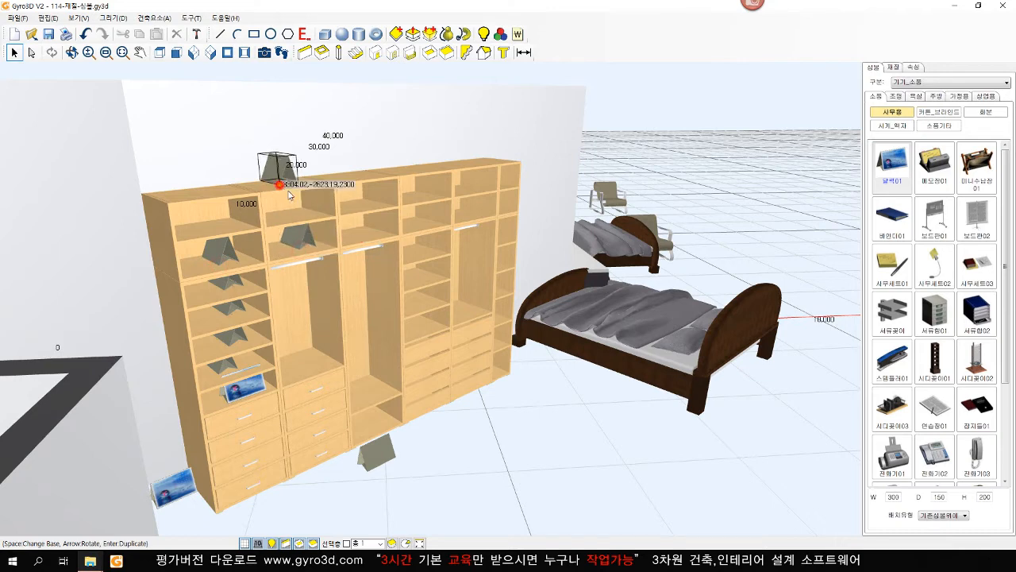
click(673, 365)
right_click(611, 422)
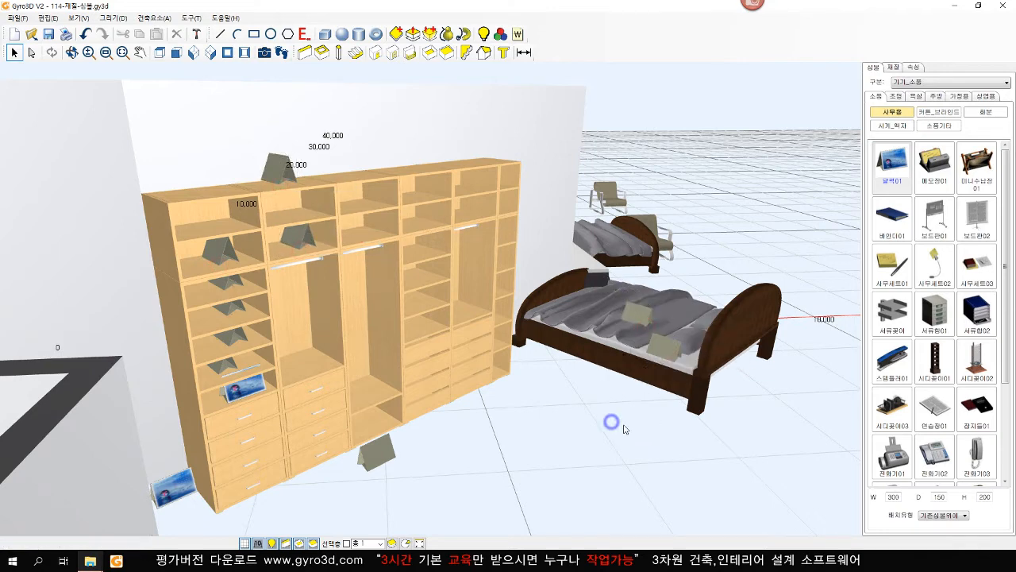
scroll(611, 424, down, 3)
middle_drag(545, 426, 628, 455)
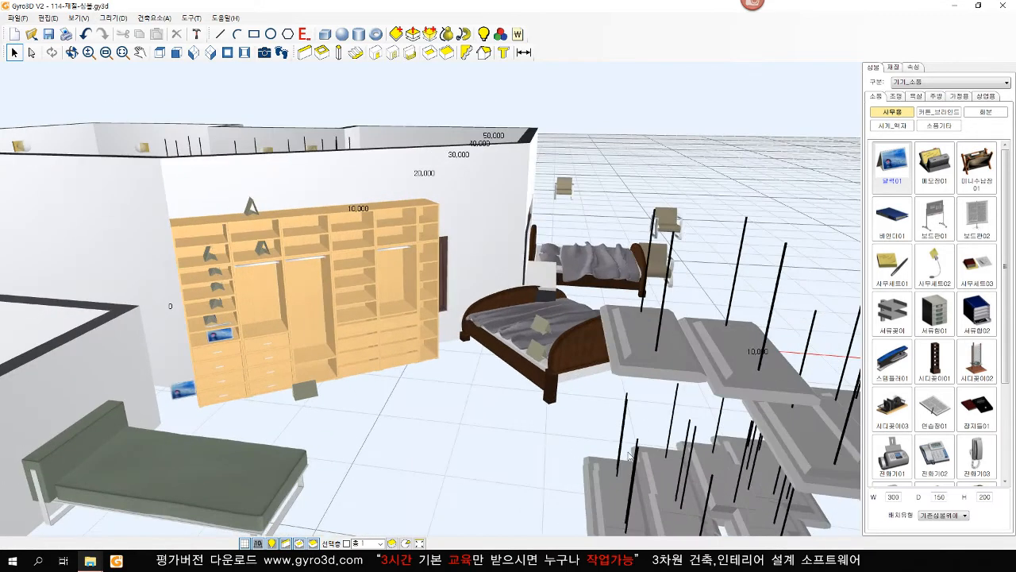
click(940, 515)
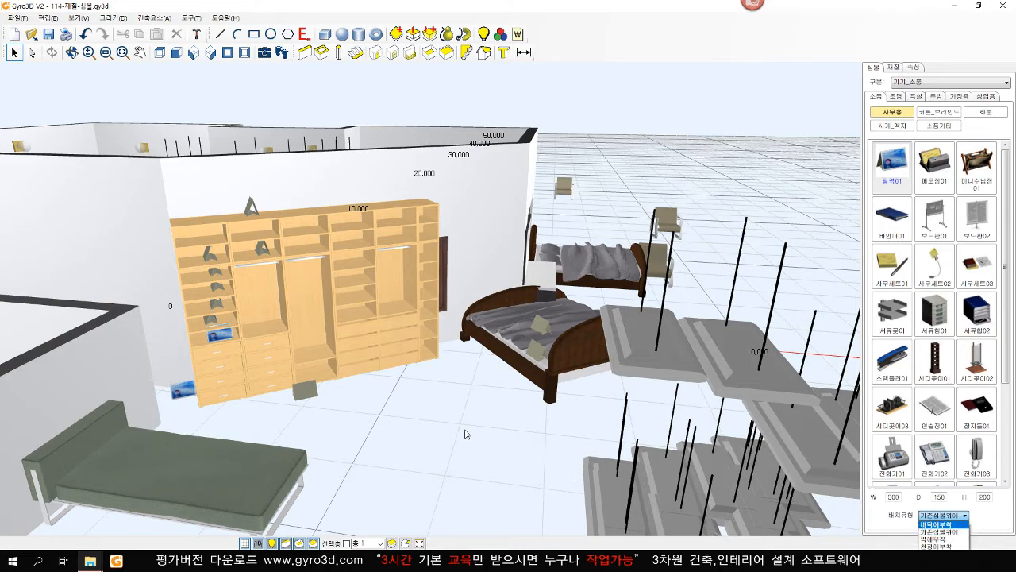
middle_drag(449, 431, 473, 402)
scroll(473, 401, down, 4)
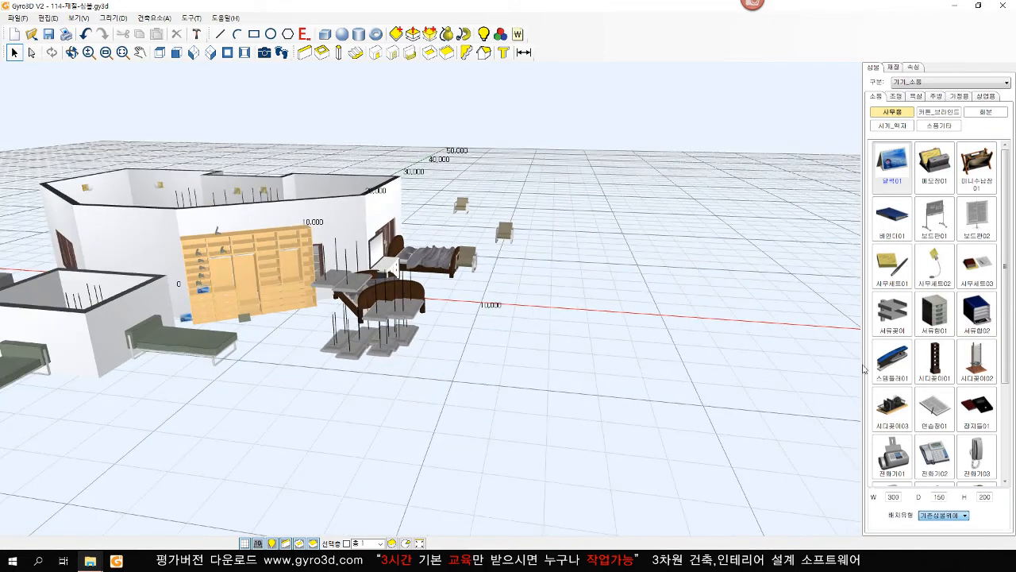
- Switch the symbol library to the 가정용가구 category's 침실용 furniture and pick the 침대01 bed for placement
click(907, 84)
click(909, 94)
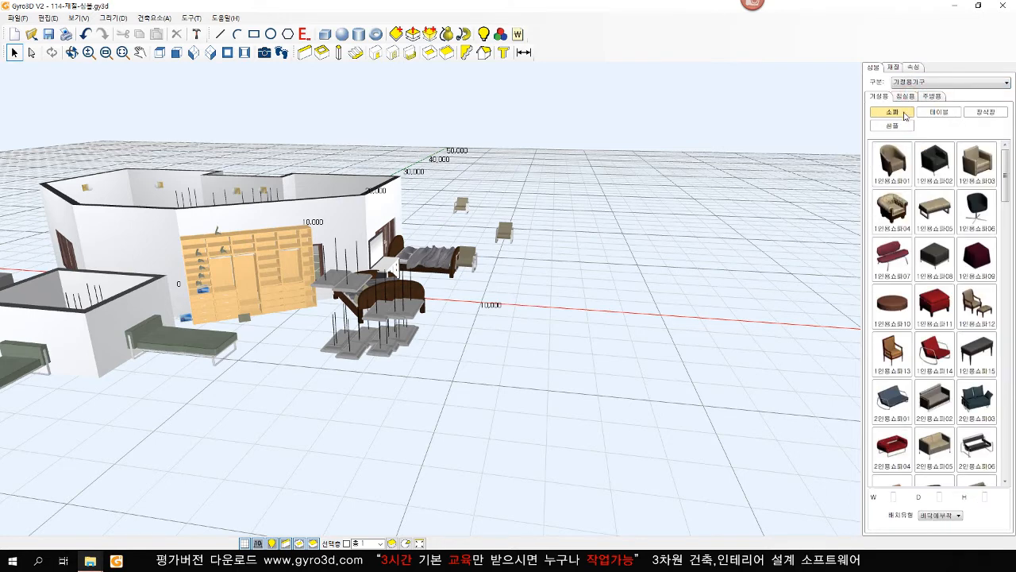
click(906, 96)
click(893, 163)
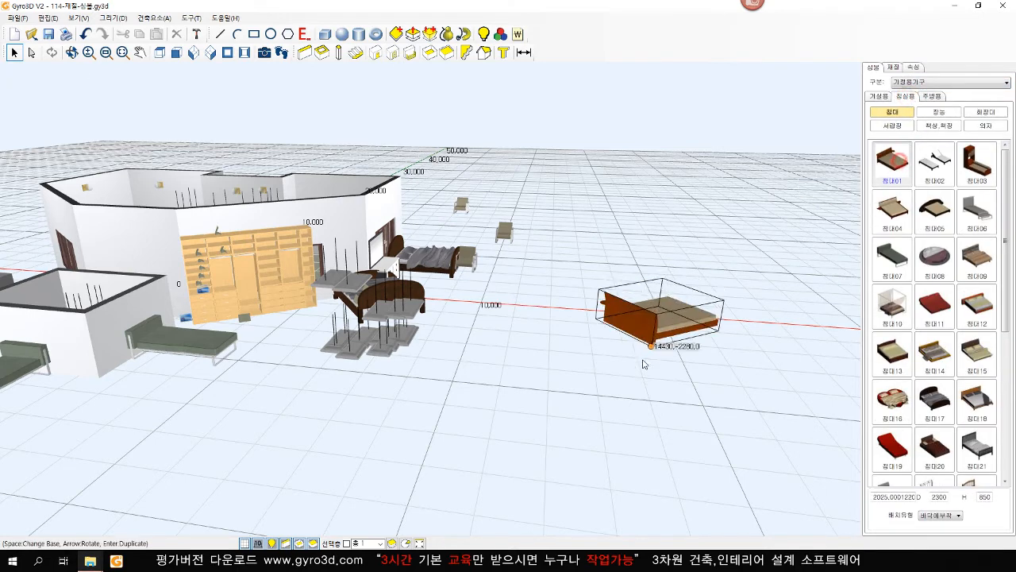
- Rotate the unplaced 침대01 bed through different orientations around its base point
key(Left)
key(Right)
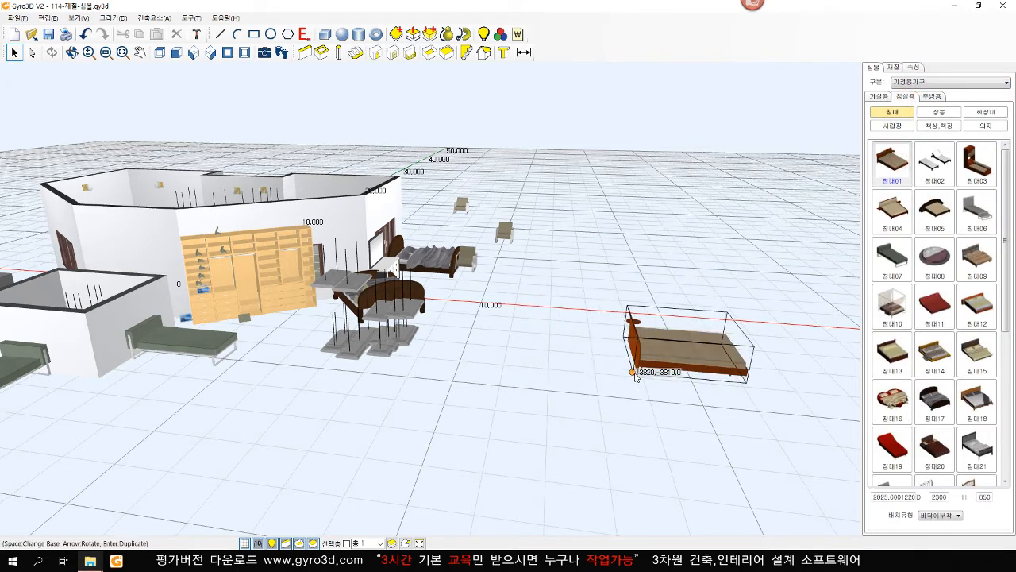
key(Down)
key(Right)
key(Up)
key(Down)
key(Right)
key(Right)
key(Up)
key(Up)
key(Up)
key(Up)
key(Up)
key(Up)
key(Up)
key(Up)
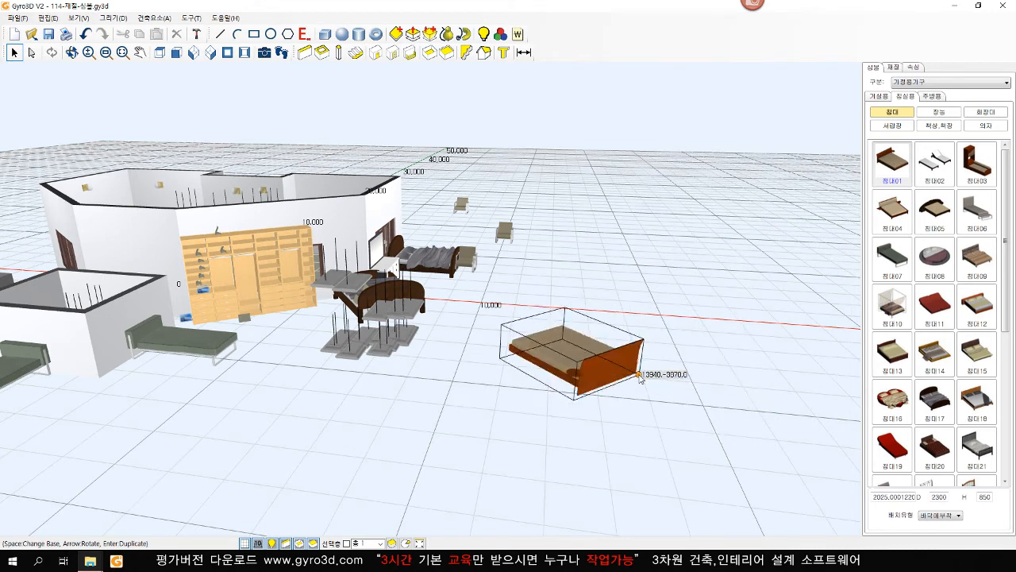
key(Up)
key(Up)
key(Up)
key(Up)
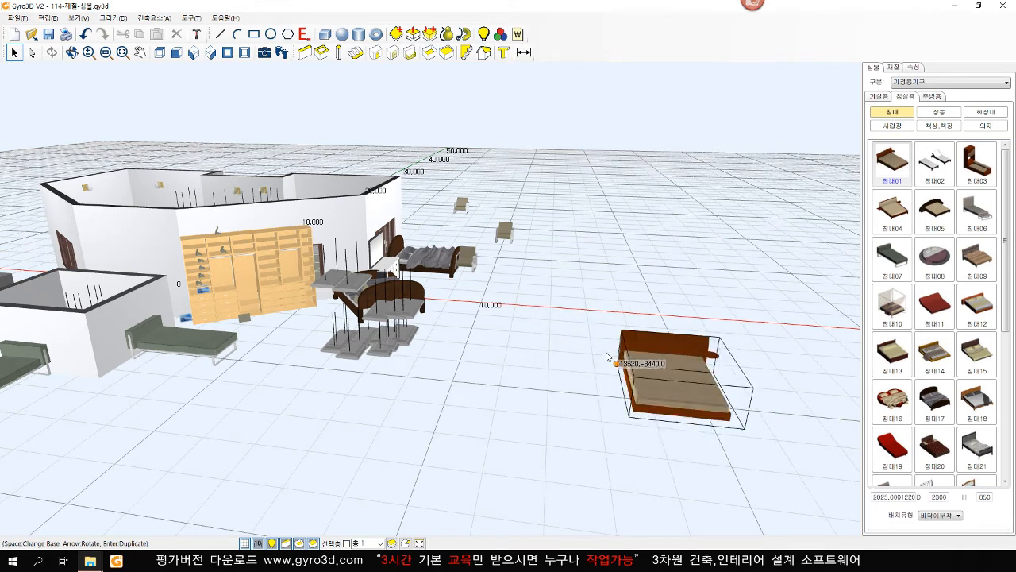
key(Right)
key(Right)
key(Right)
key(Right)
- Cycle the base point of the unplaced 침대01 bed through its corners and cancel the placement
key(space)
key(space)
key(space)
key(space)
key(space)
key(space)
key(space)
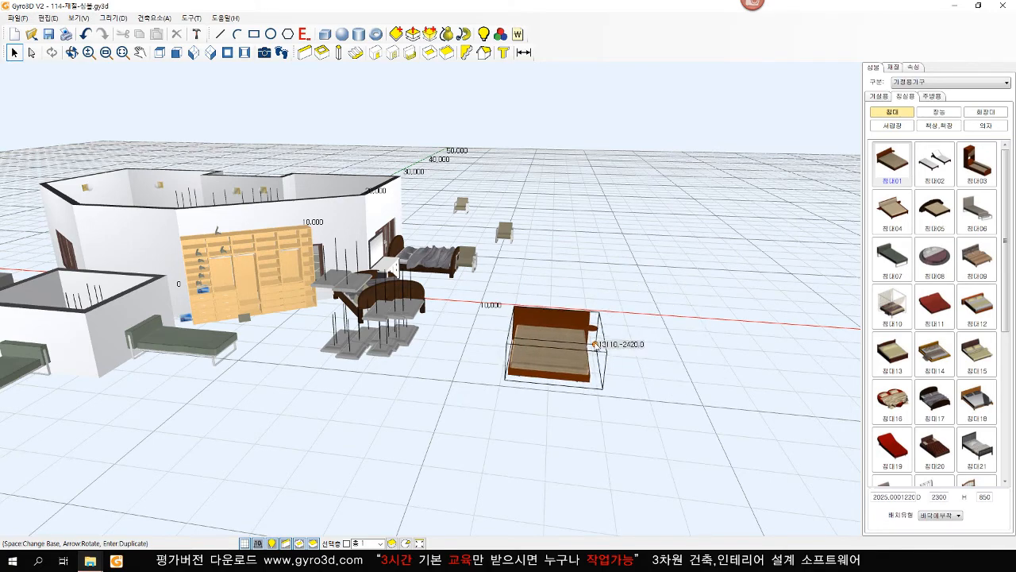
right_click(594, 342)
click(553, 372)
middle_drag(581, 358, 651, 362)
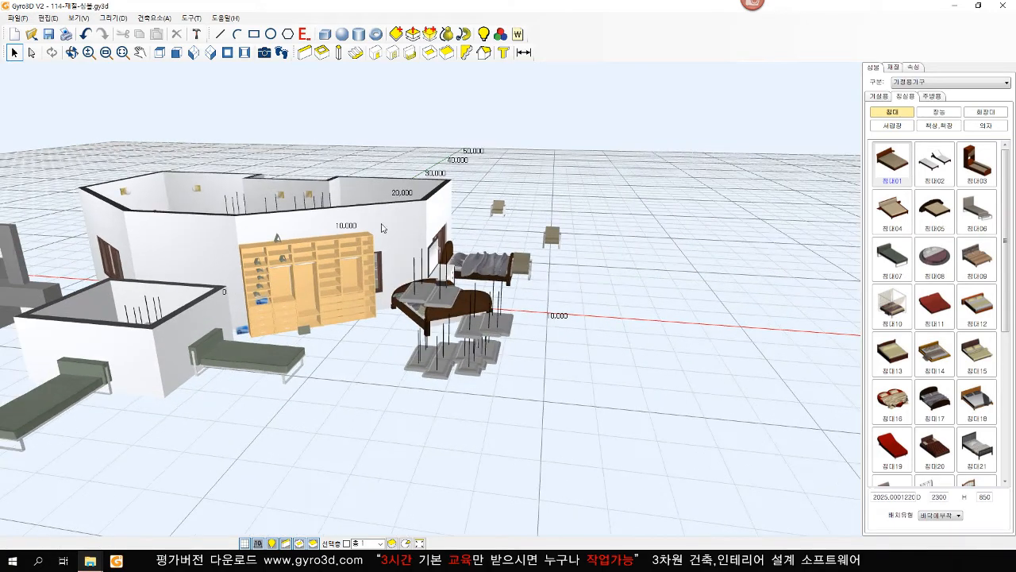
click(210, 53)
scroll(453, 341, up, 3)
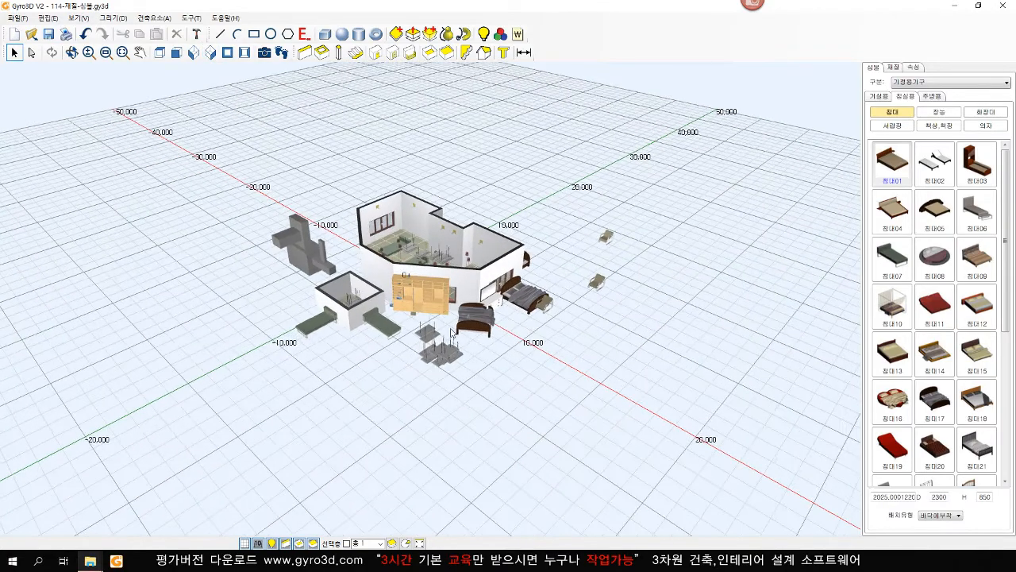
scroll(515, 355, up, 5)
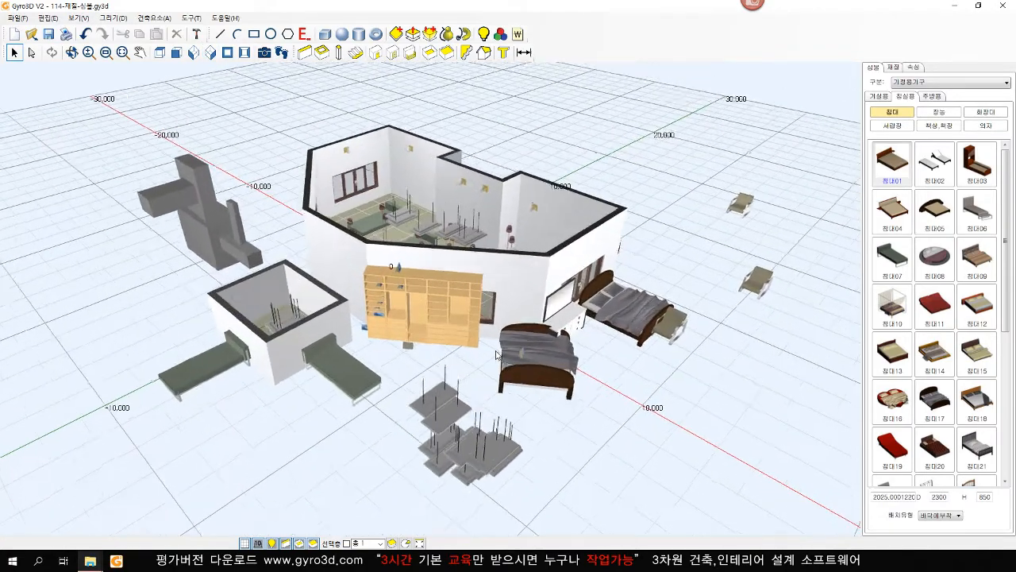
click(734, 413)
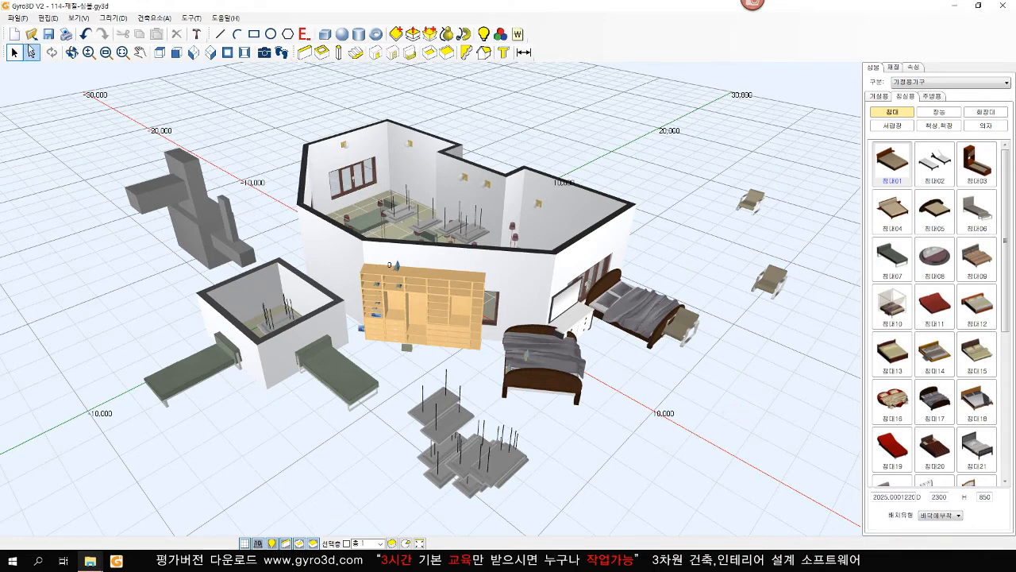
- Open the 115-심볼연습 file without saving the changes to the current file
click(32, 34)
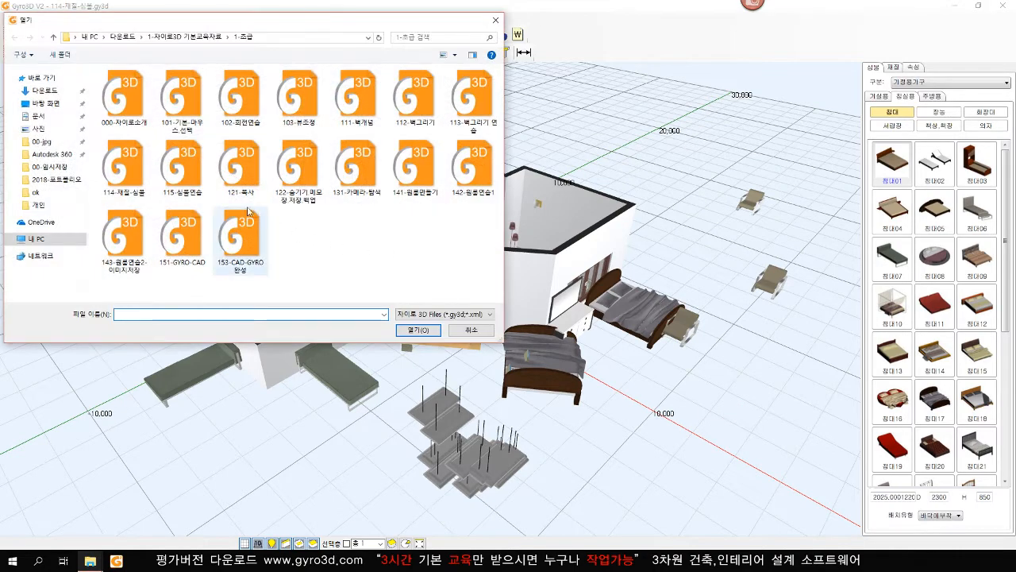
click(183, 169)
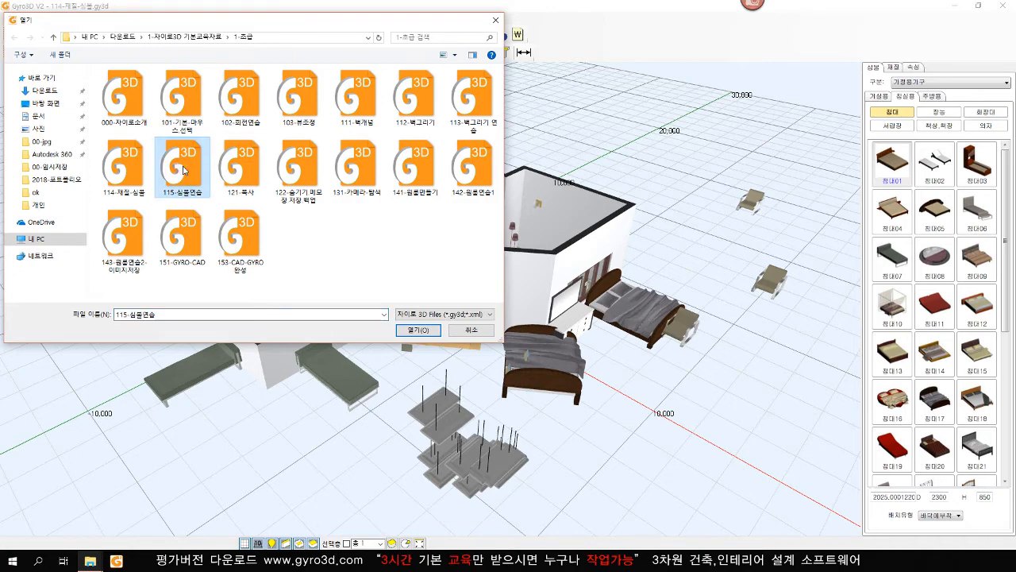
double_click(182, 169)
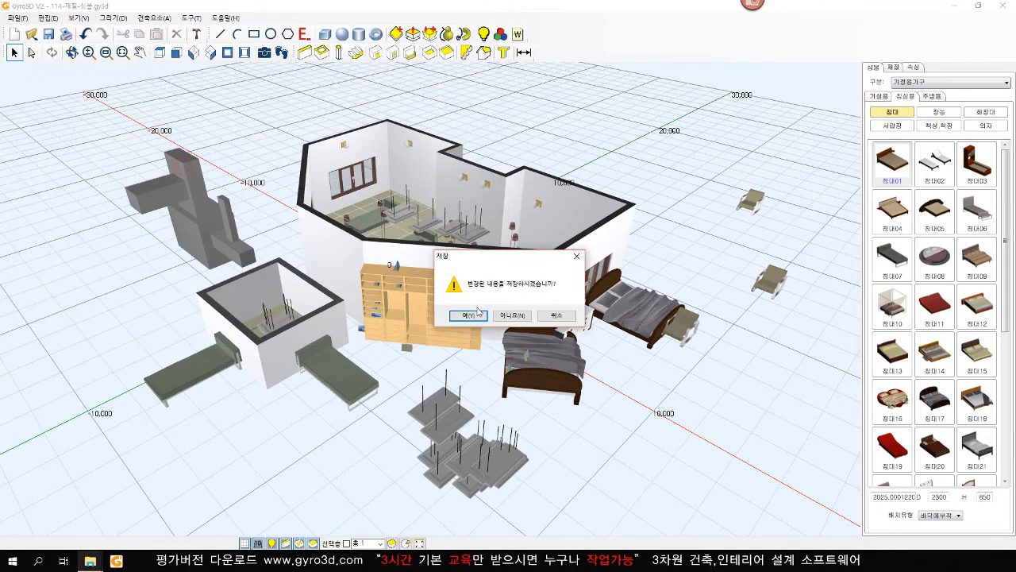
click(509, 316)
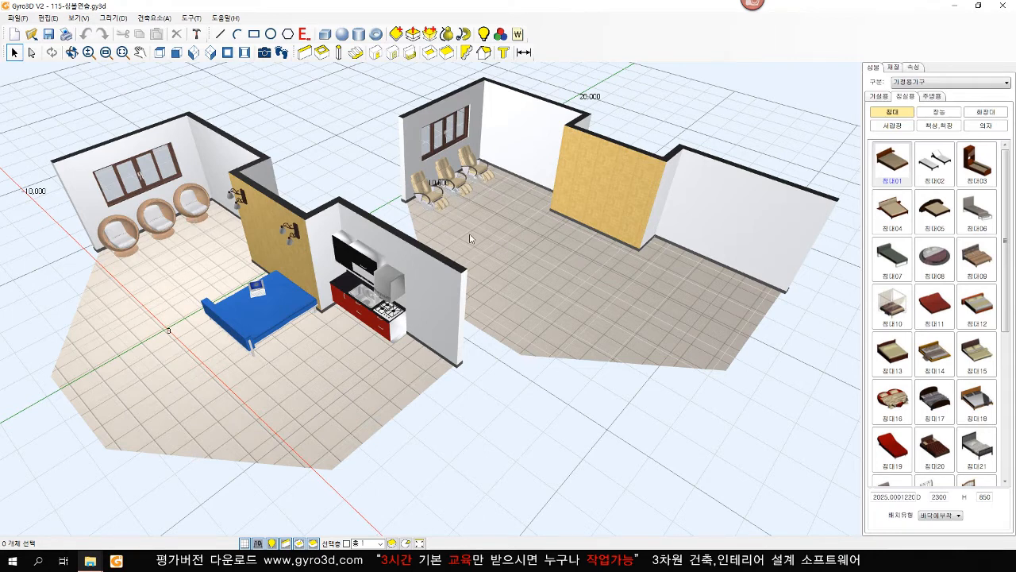
- Select all three 의자16 chairs standing below the window in the unfurnished room
click(428, 193)
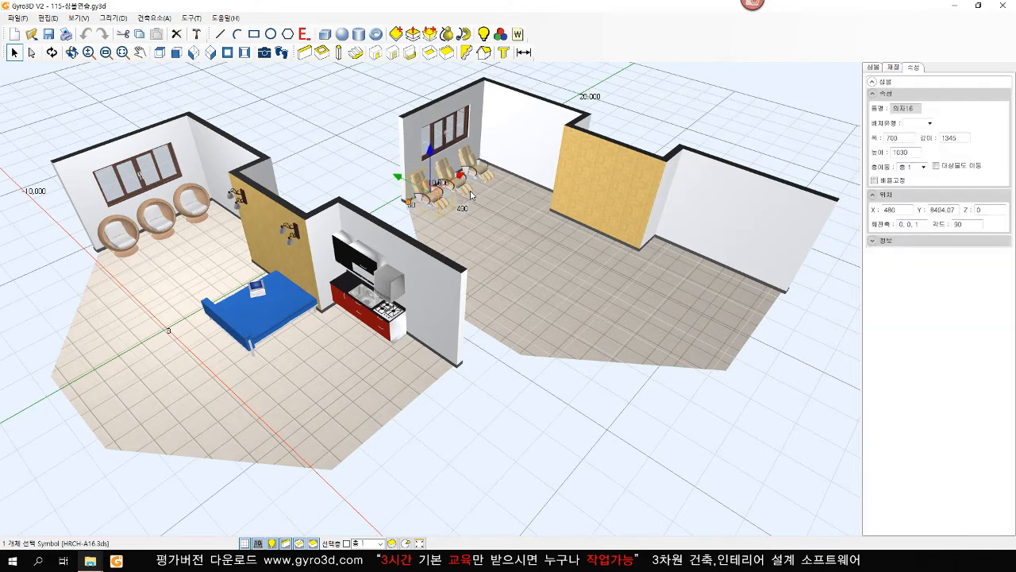
shift+click(464, 187)
shift+click(484, 174)
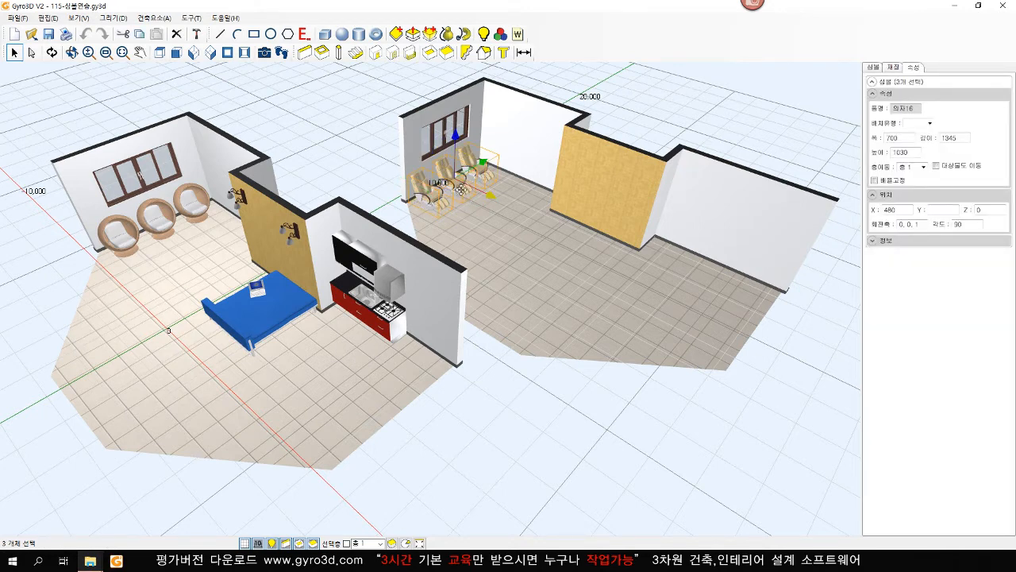
click(371, 177)
click(433, 197)
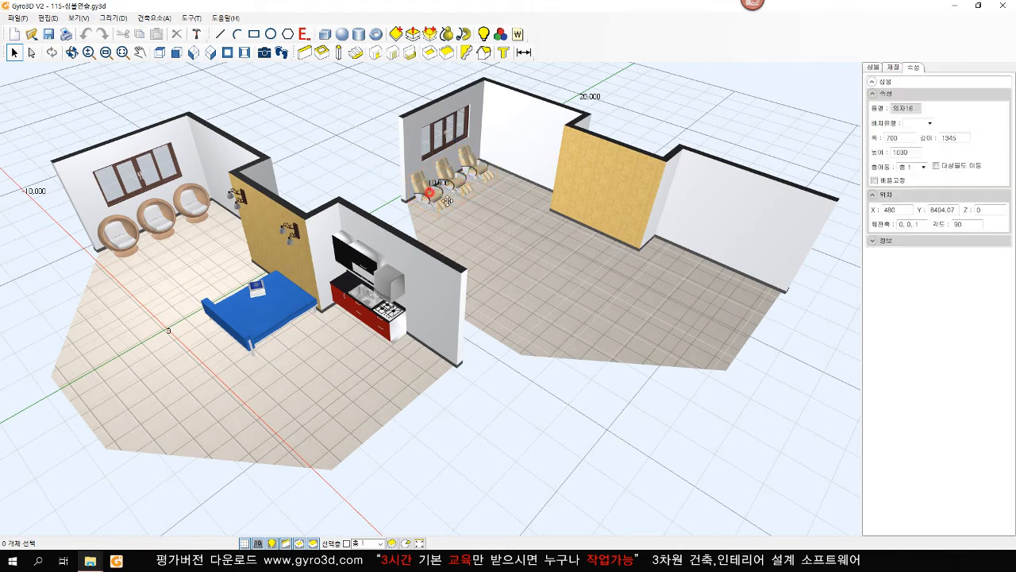
shift+click(457, 181)
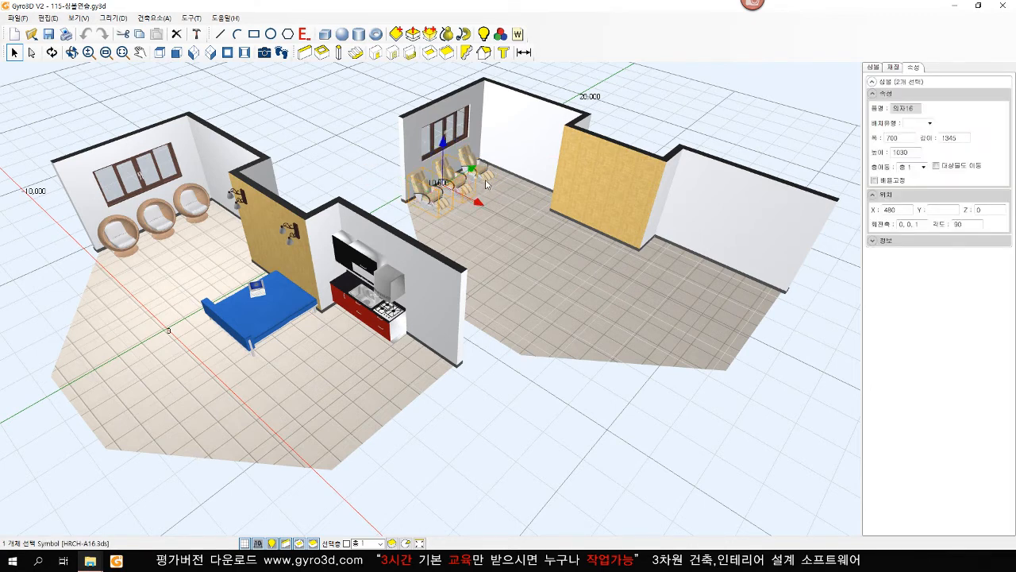
shift+click(485, 175)
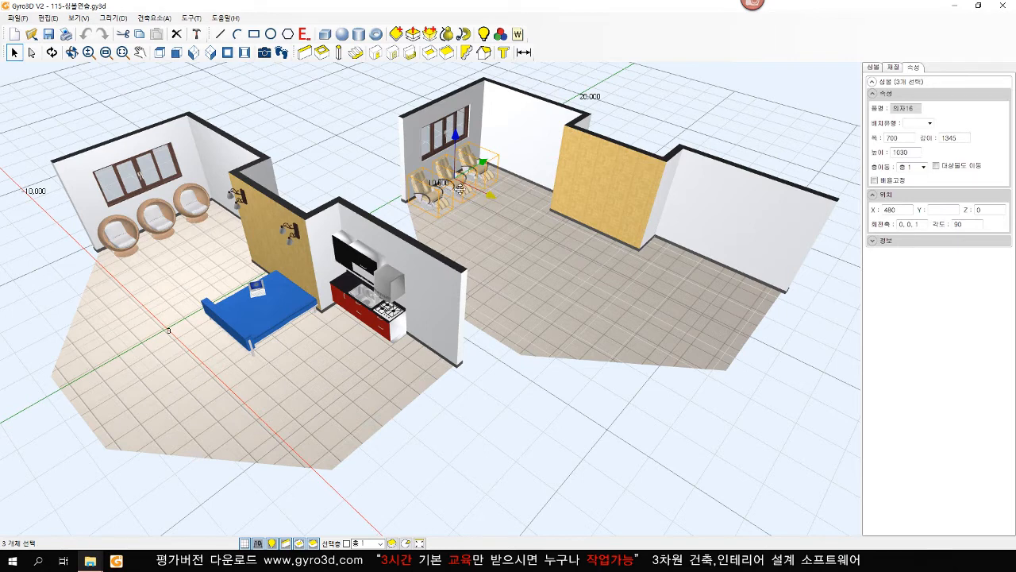
- Replace the three selected chairs below the window with the 의자09 round chair from the bedroom furniture symbols
click(872, 68)
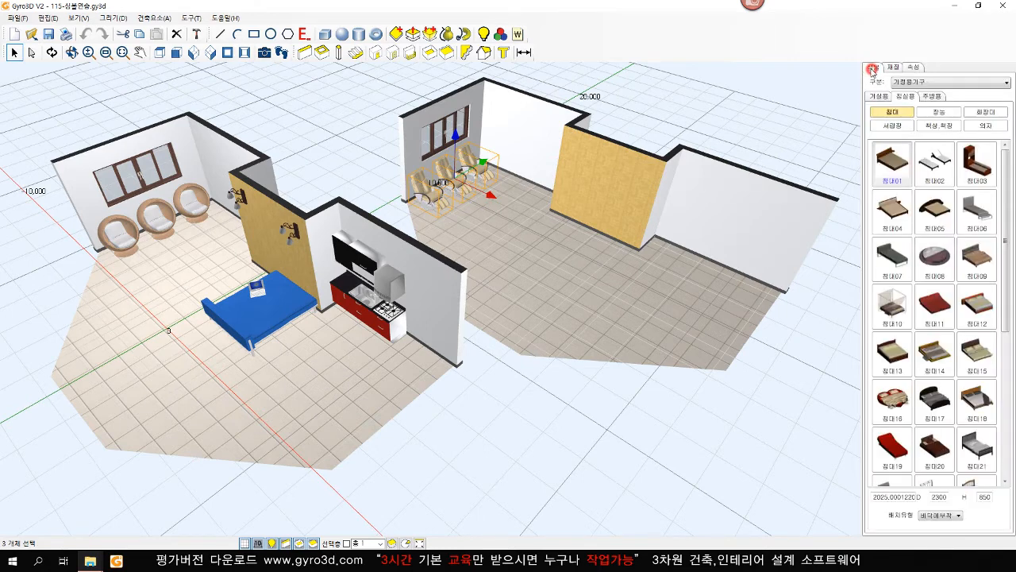
click(976, 127)
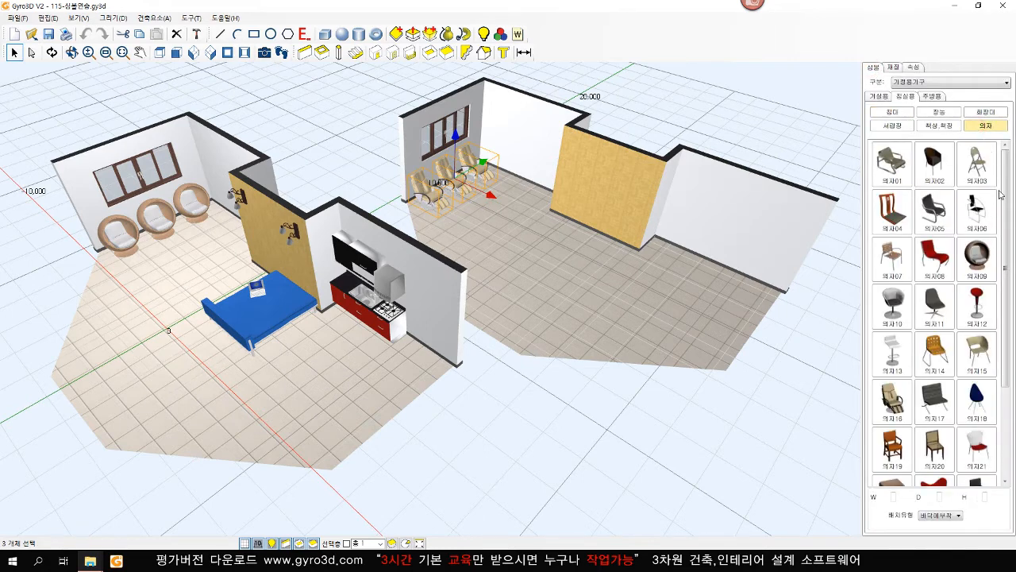
click(978, 259)
click(502, 314)
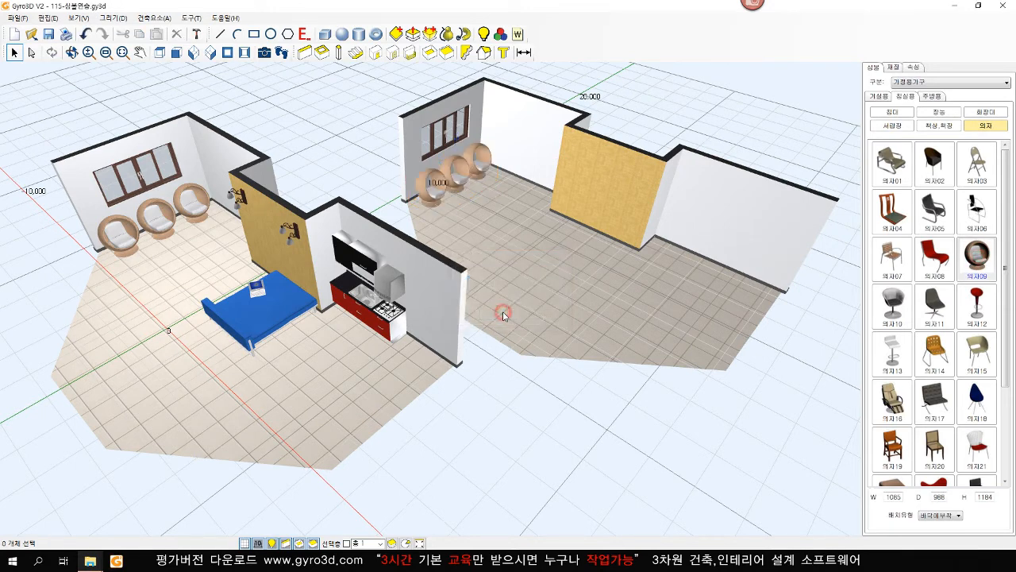
click(501, 414)
click(540, 442)
- Place a 침대07 bed with a width of 2000 against the yellow wall of the unfurnished room
click(894, 112)
click(891, 256)
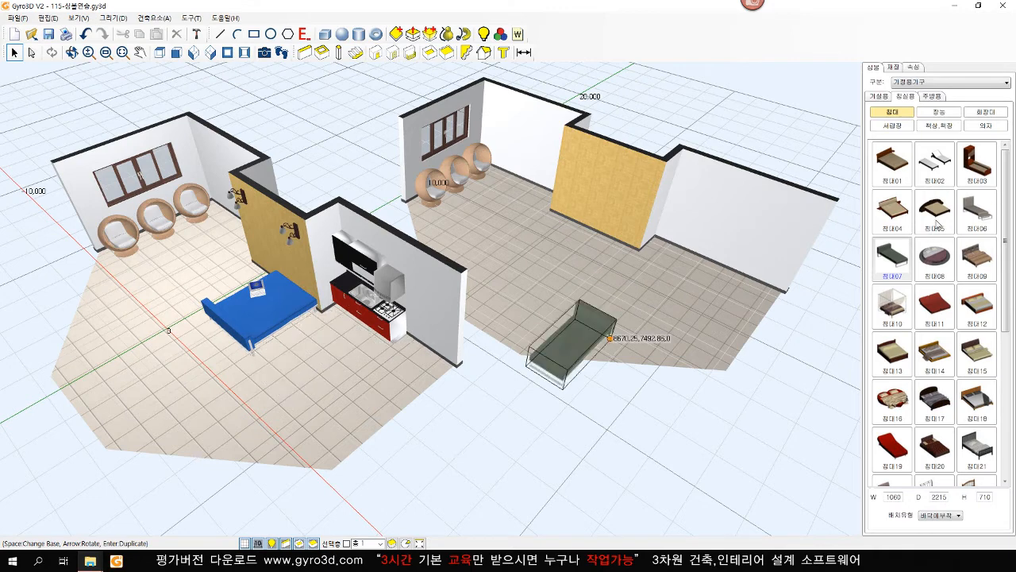
double_click(894, 496)
text(1000)
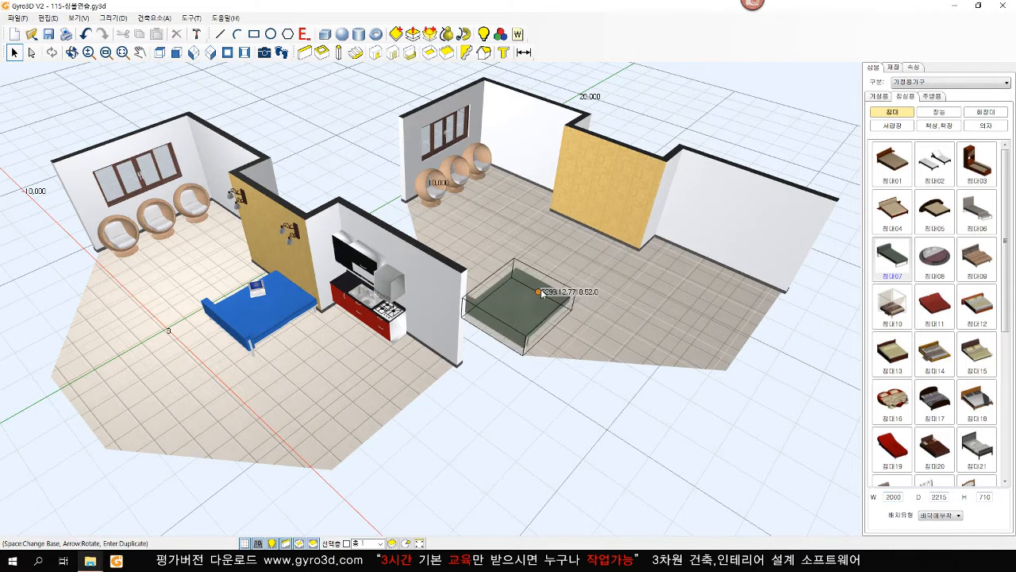
click(595, 222)
right_click(588, 413)
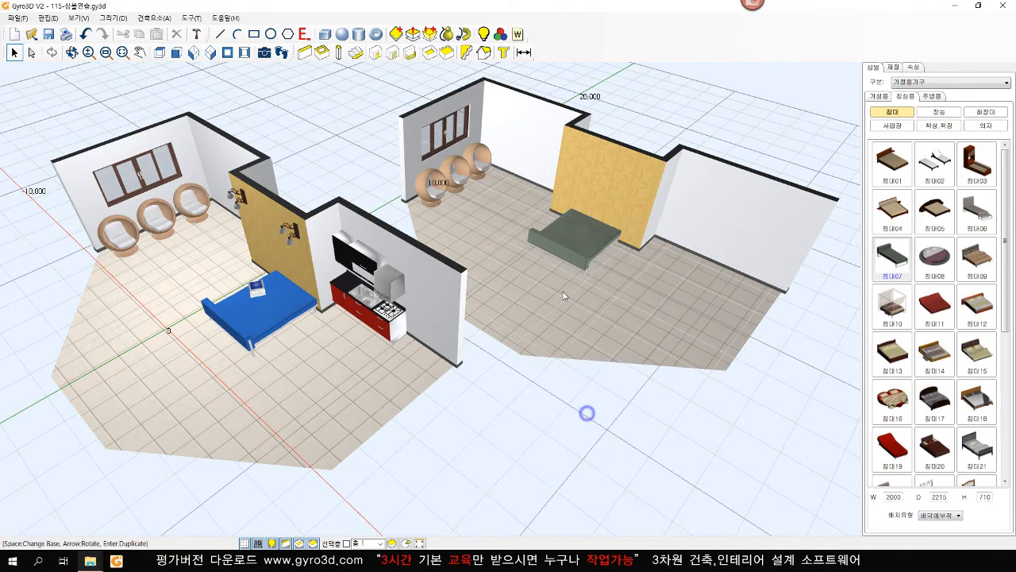
- Apply the 7F8FB0 paint material to the bed at the yellow wall
click(892, 67)
click(976, 198)
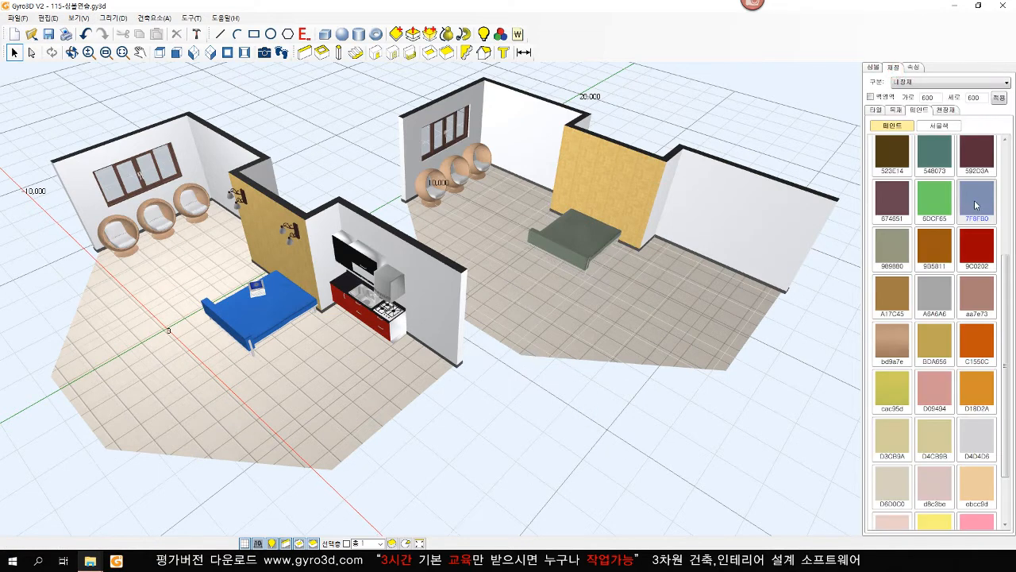
click(582, 221)
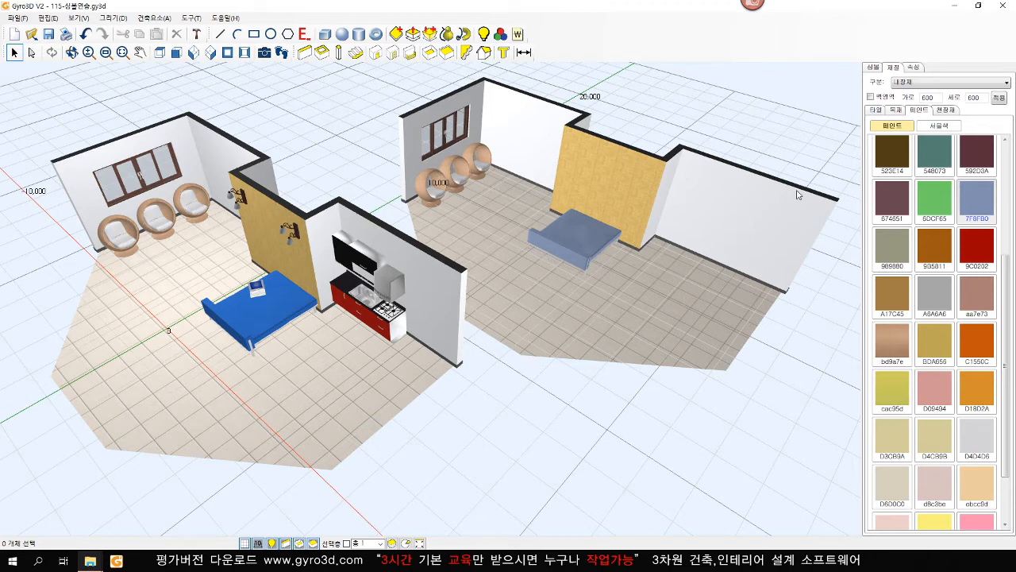
- Place the 노트북01 laptop on the blue-grey bed using the 기존심볼위에 placement type
click(872, 67)
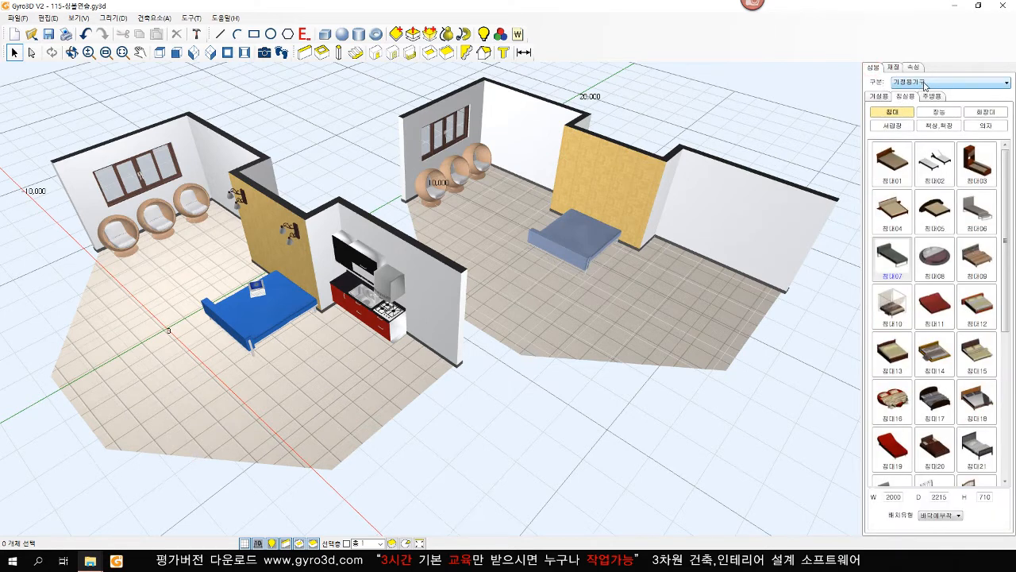
click(926, 81)
click(925, 99)
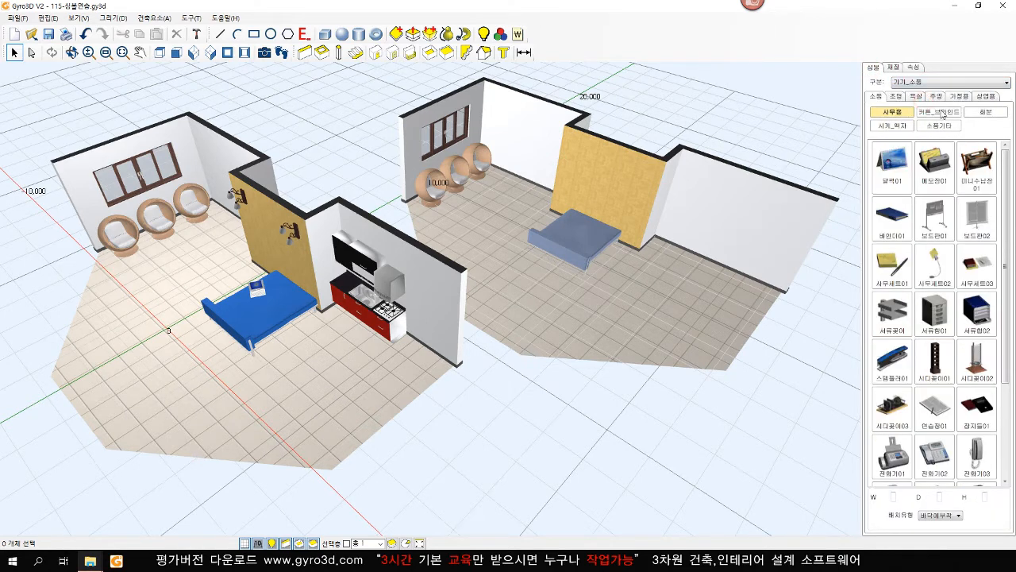
click(958, 96)
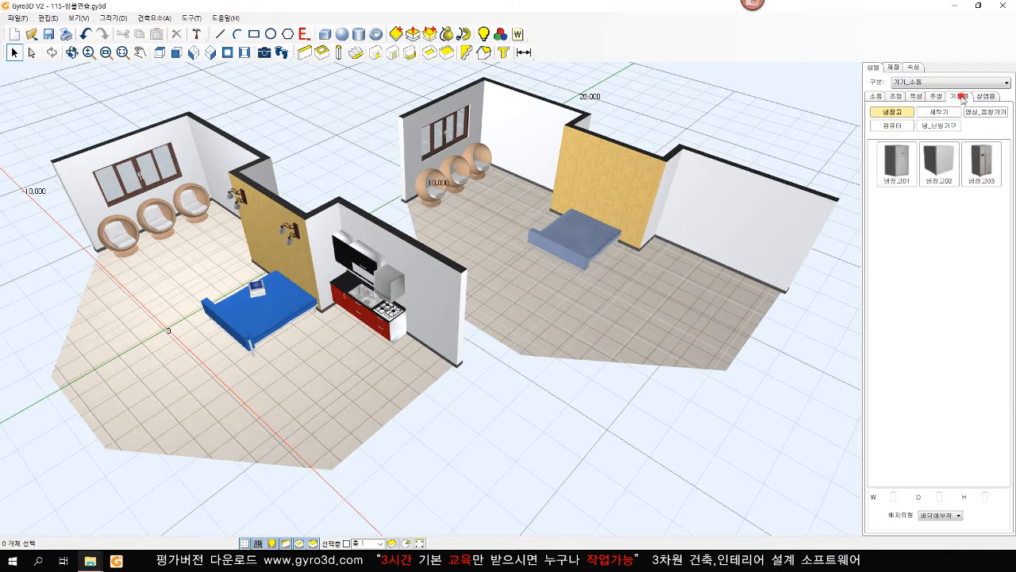
click(905, 126)
click(897, 163)
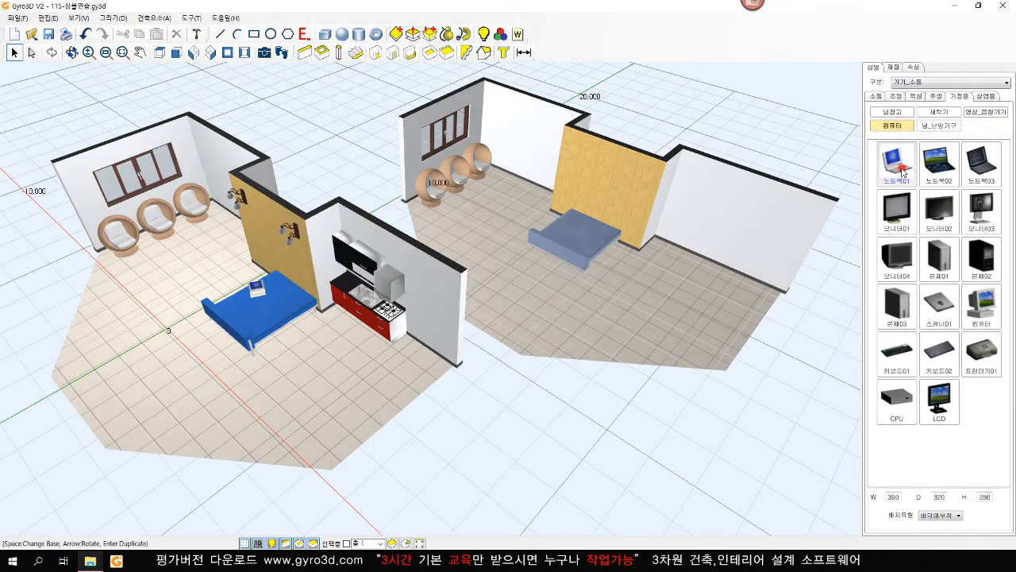
click(934, 516)
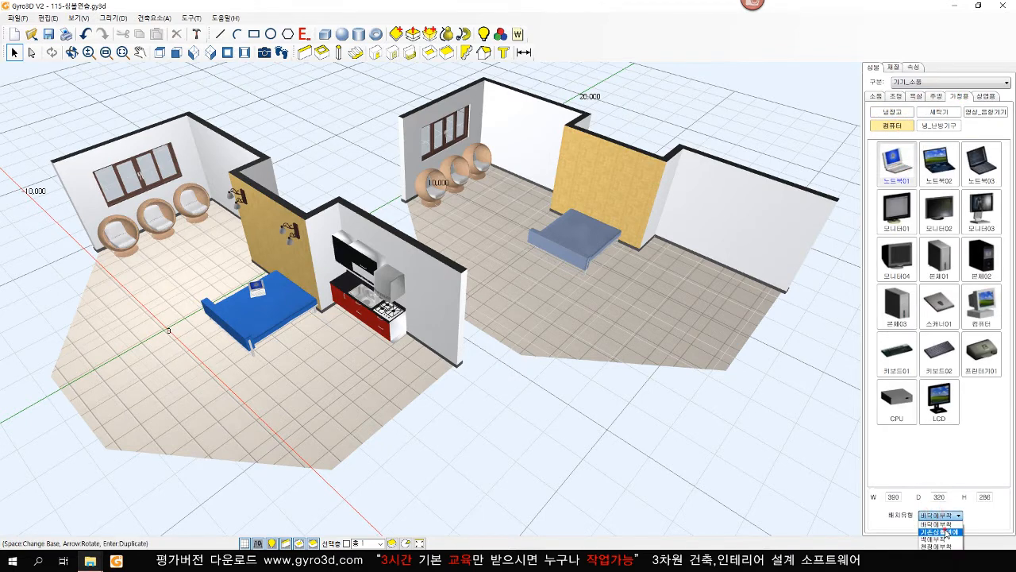
click(944, 532)
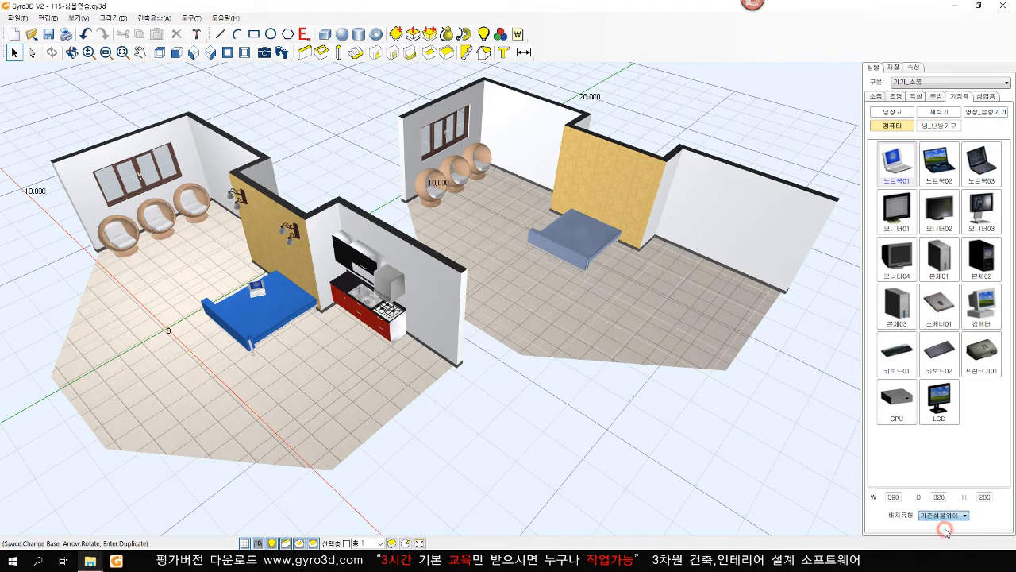
click(574, 228)
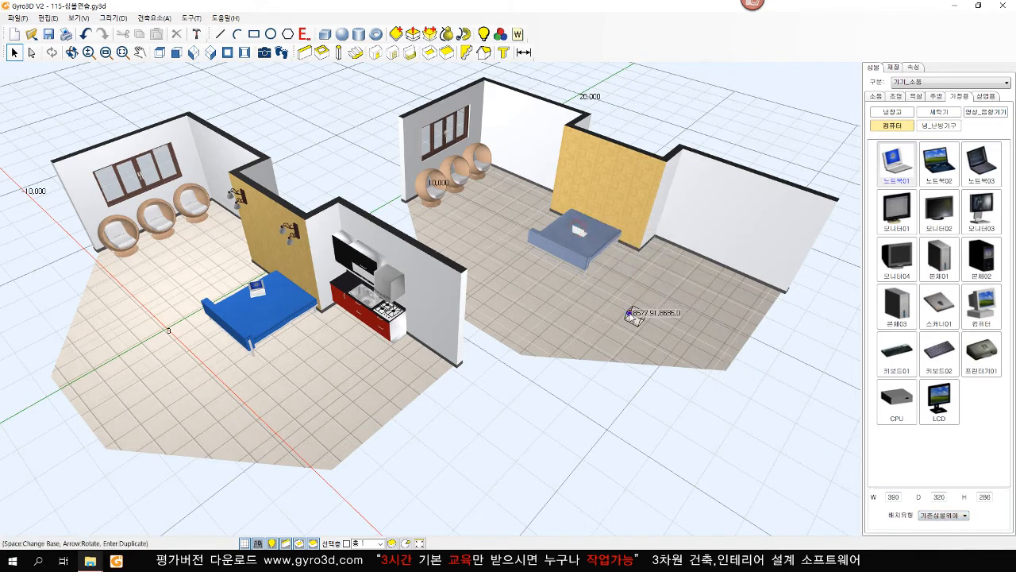
key(Escape)
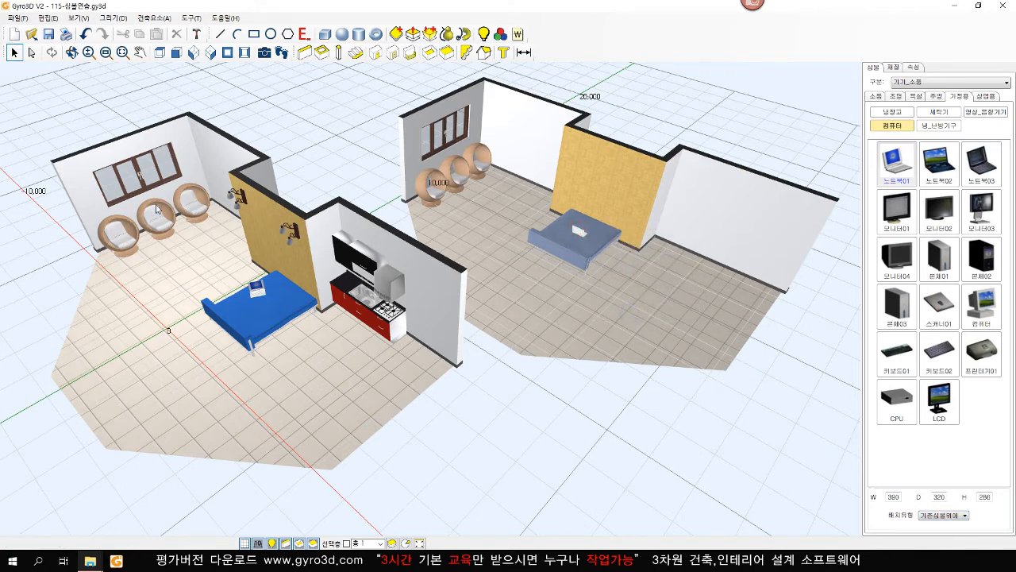
- Place two 벽등05 wall lights on the yellow wall above the bed with the 벽에부착 placement type
click(896, 96)
click(938, 112)
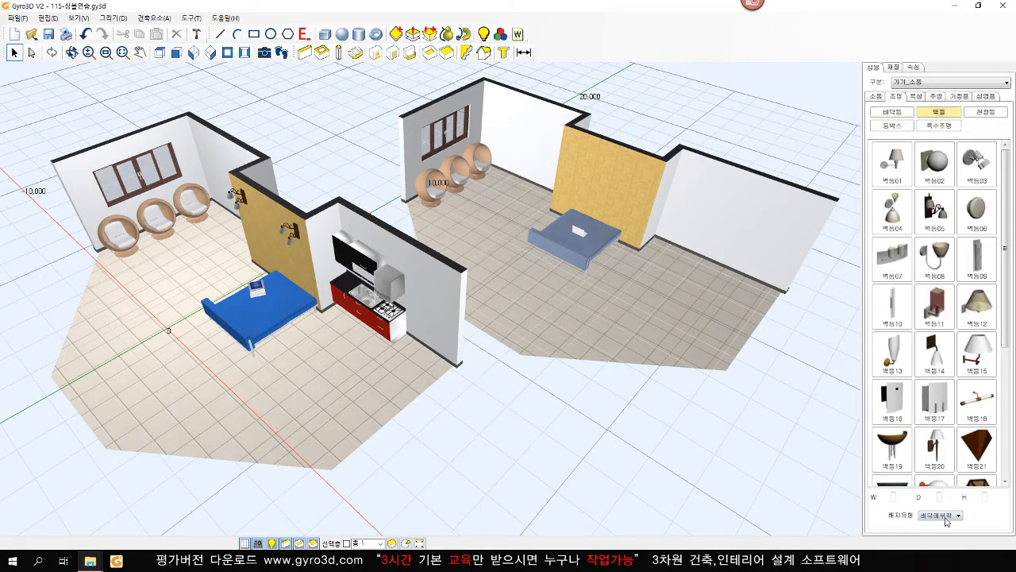
click(945, 516)
click(938, 538)
click(932, 207)
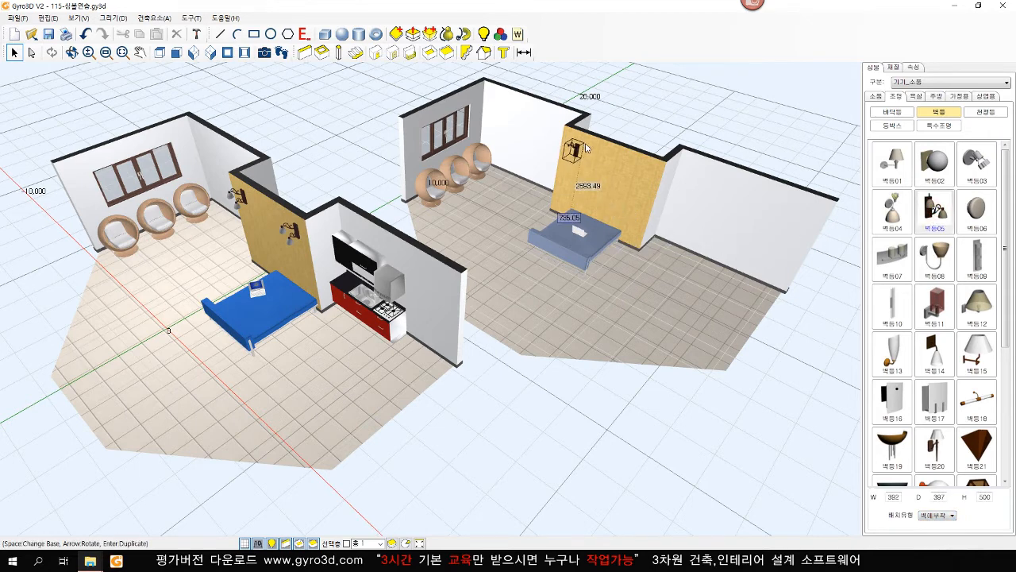
click(582, 148)
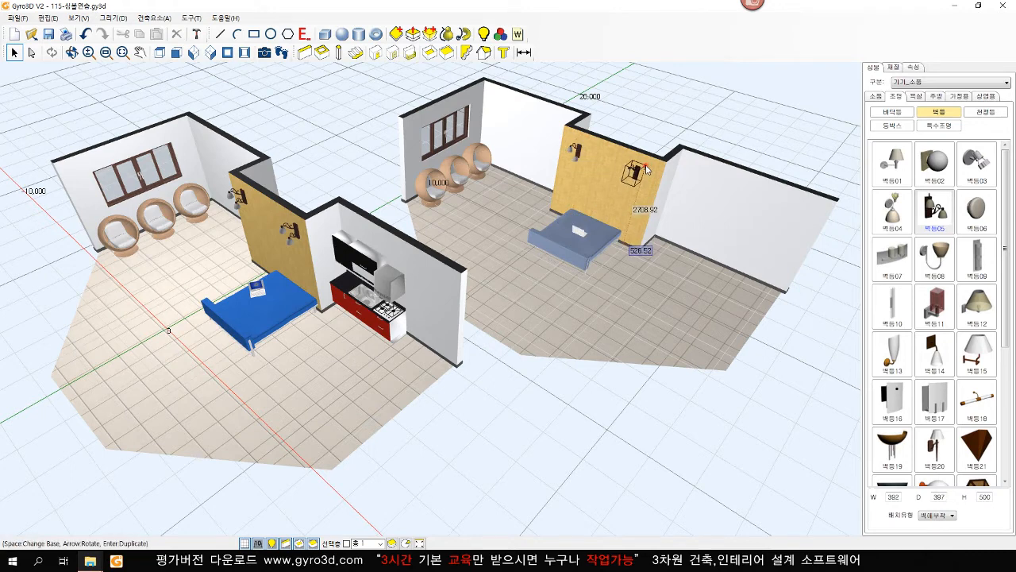
click(643, 165)
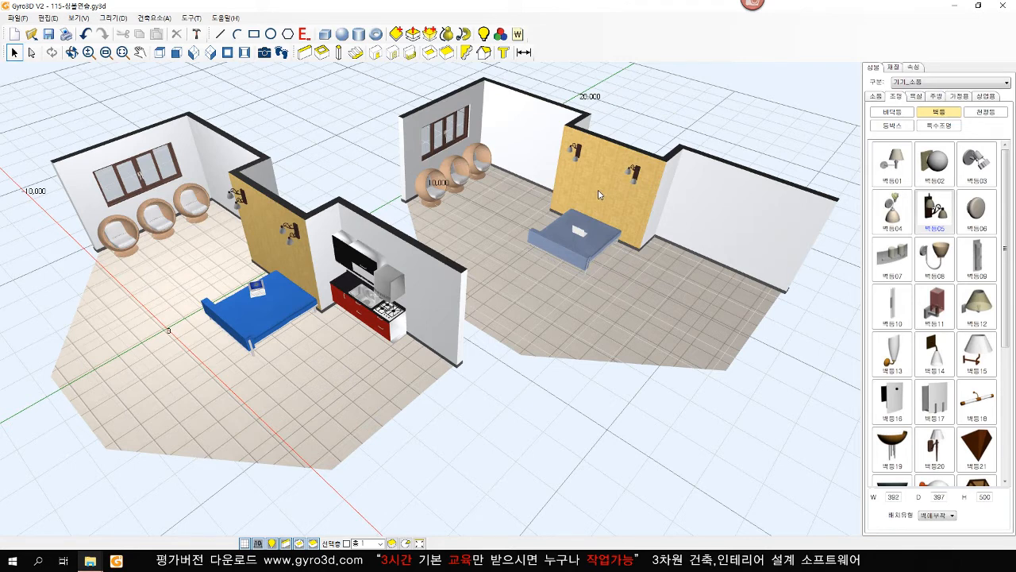
- Set the height above the floor of both wall lights over the bed to 1600
click(577, 155)
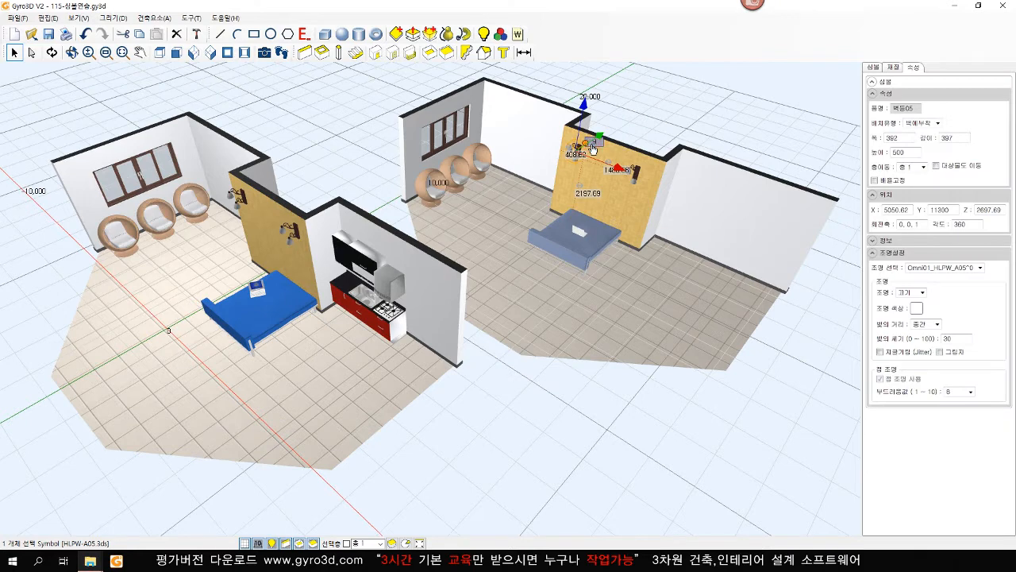
key(Return)
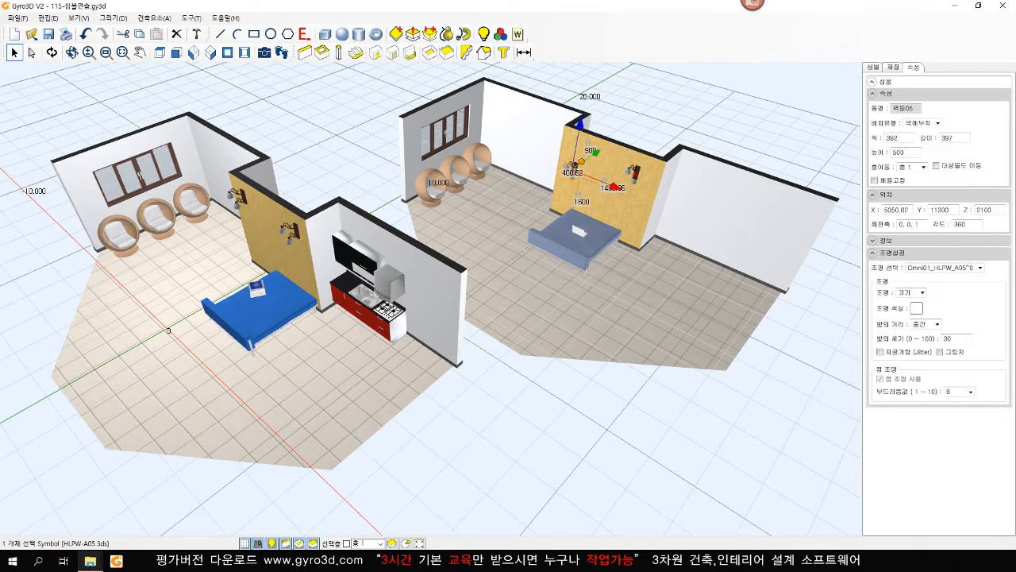
drag(573, 165, 653, 162)
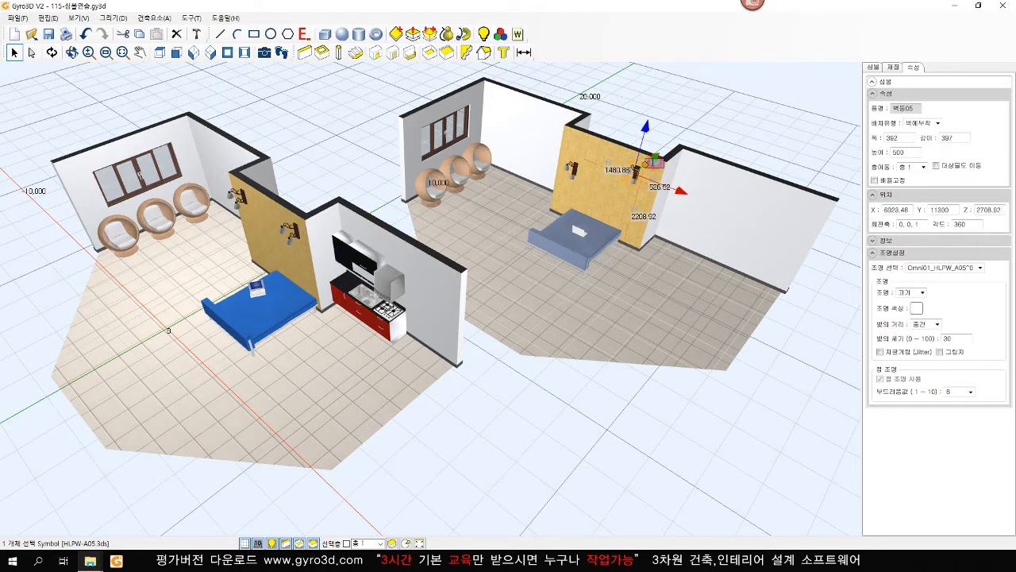
key(Return)
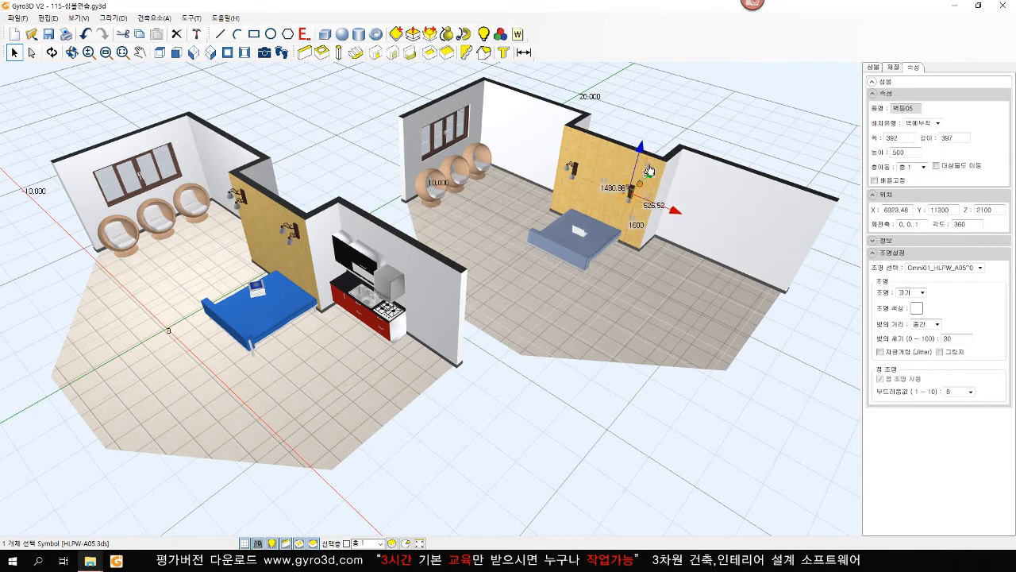
click(660, 112)
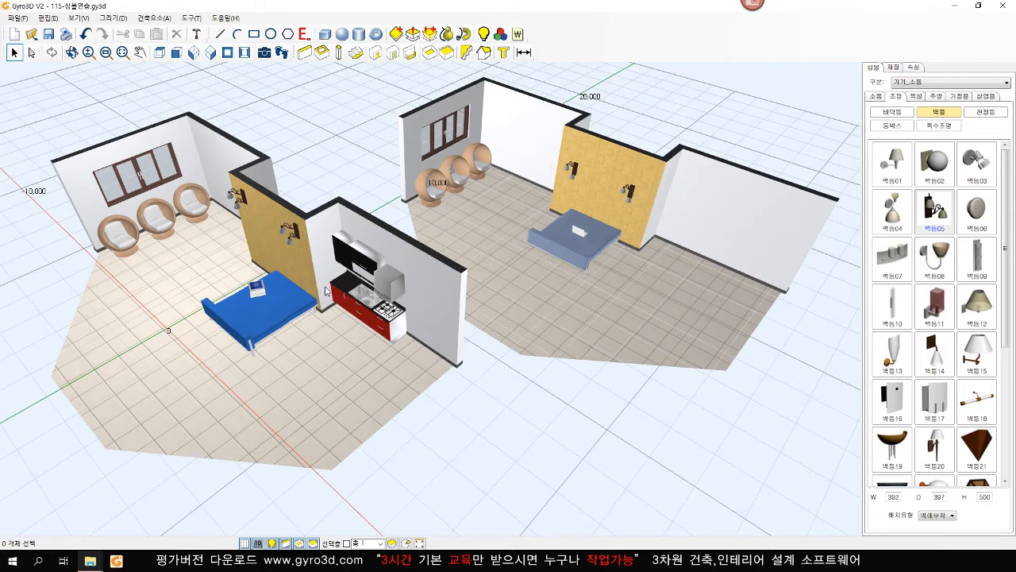
- Place a 2단1000 base cabinet along the white wall and move it into the corner beside the yellow wall
middle_drag(713, 317, 474, 351)
scroll(474, 352, up, 4)
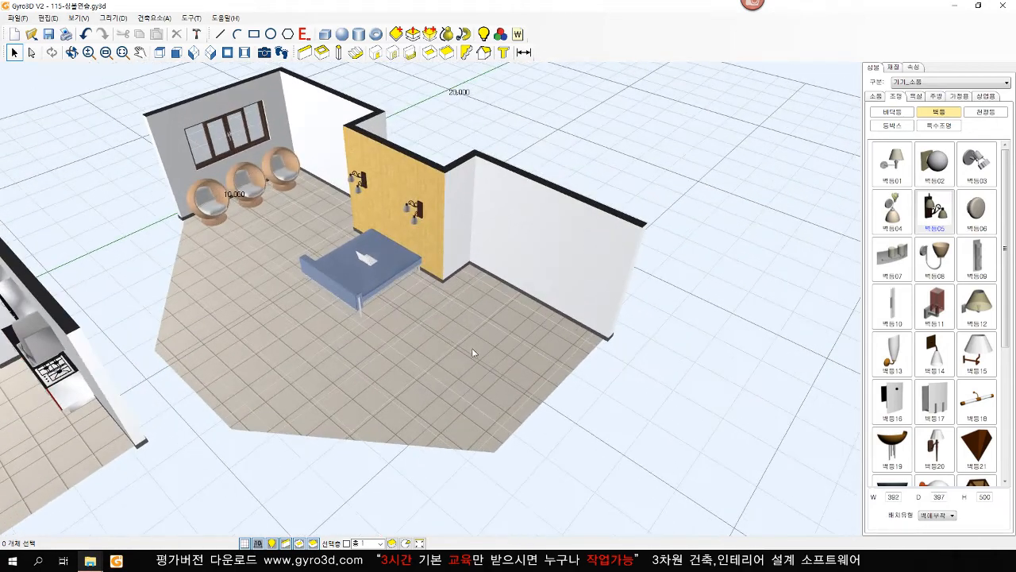
click(914, 82)
click(921, 94)
click(929, 96)
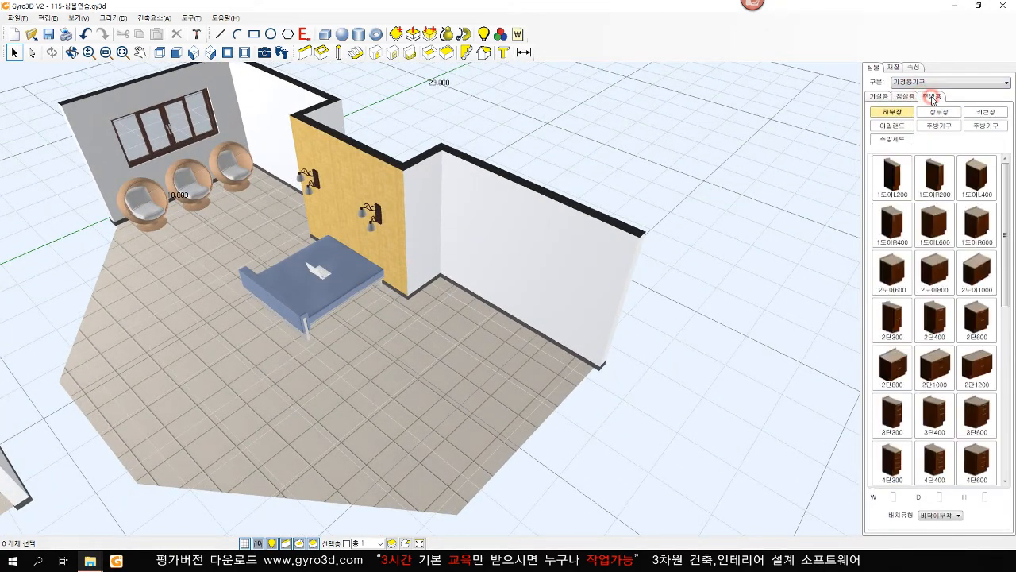
drag(1002, 199, 472, 249)
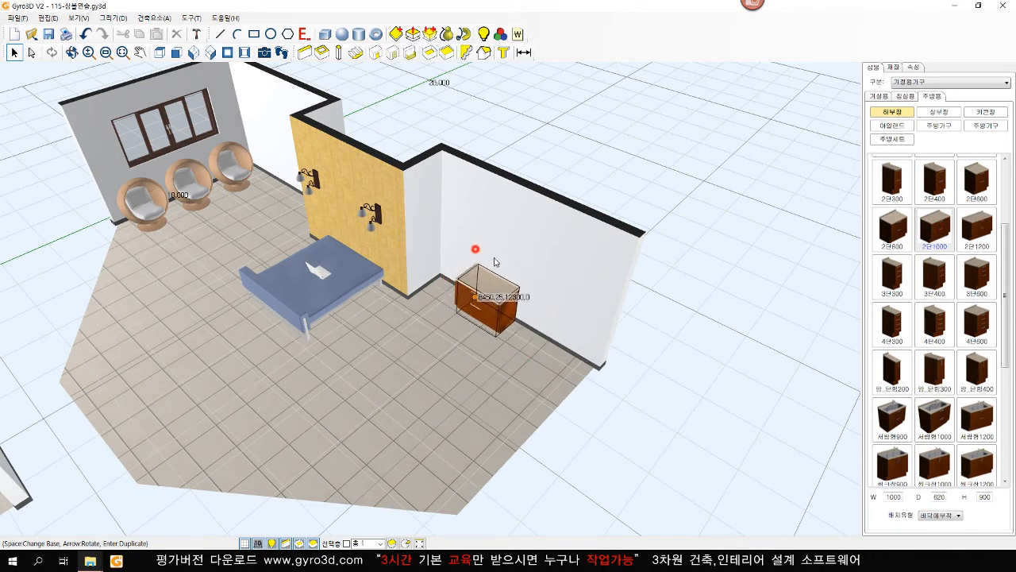
click(463, 296)
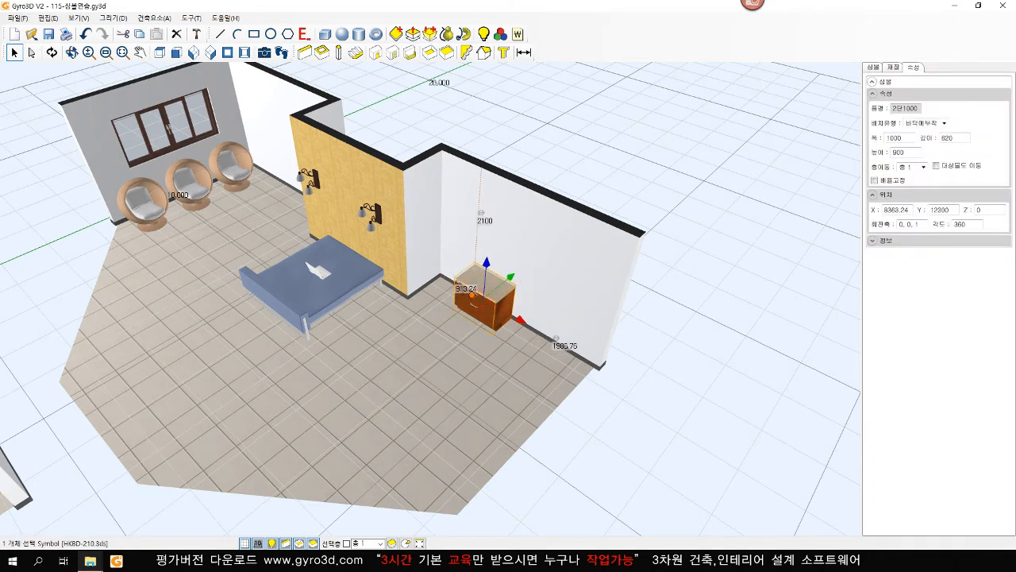
drag(464, 289, 431, 270)
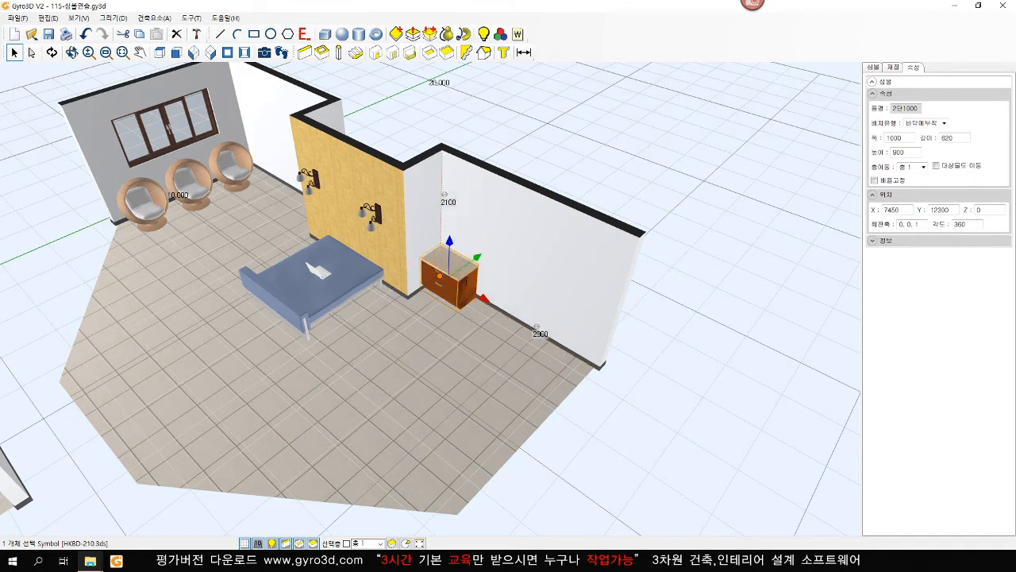
click(589, 133)
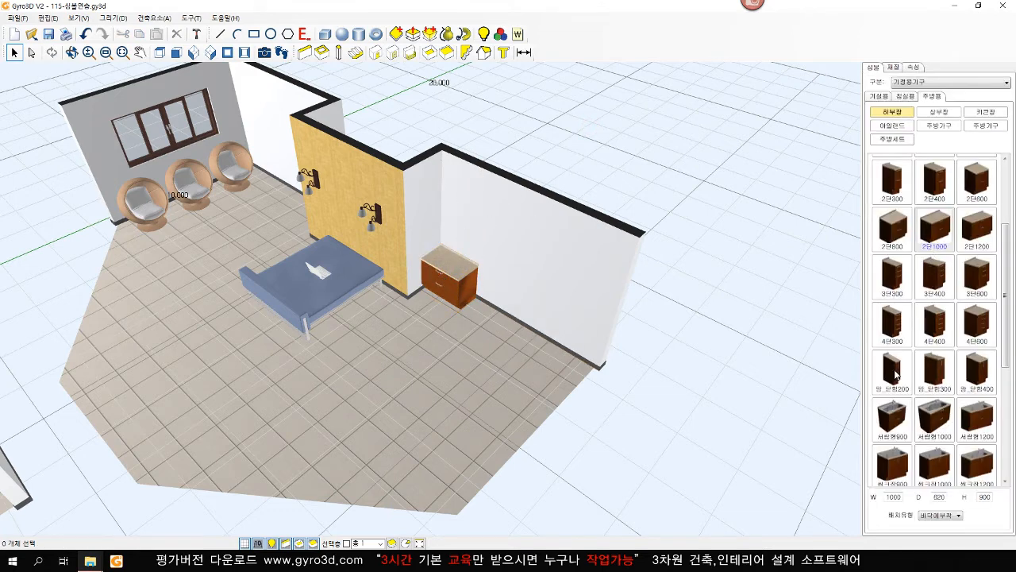
- Place the 서랍형900 sink cabinet beside the corner base cabinet and the 렌지+가스대 gas range unit next to it
click(892, 415)
click(489, 290)
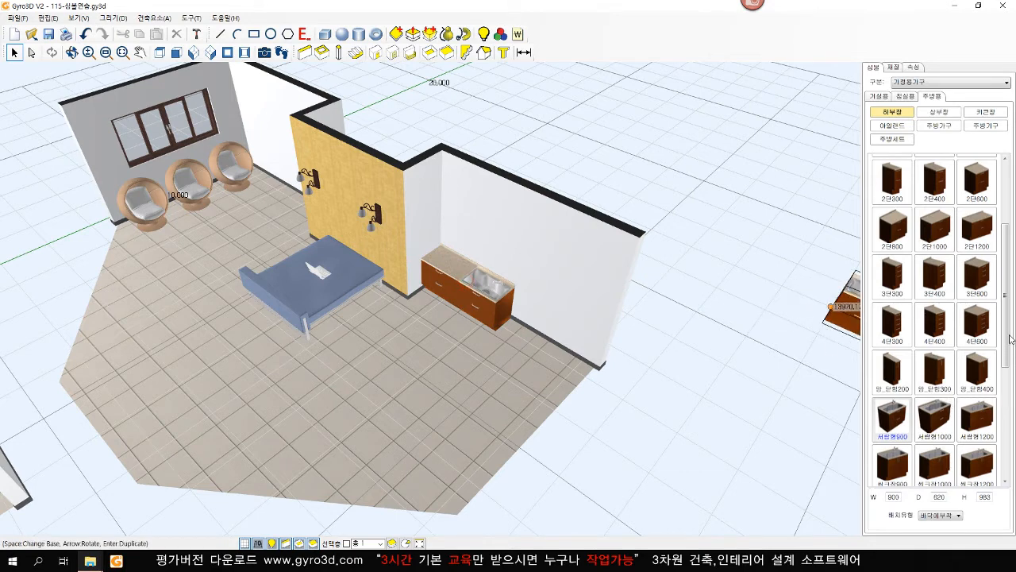
scroll(1010, 339, down, 3)
click(977, 357)
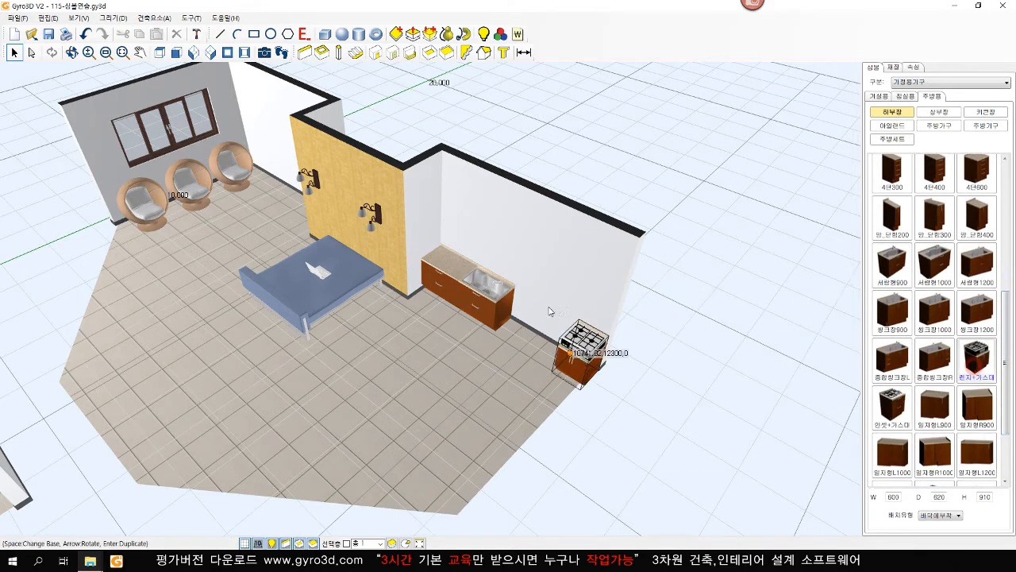
click(508, 298)
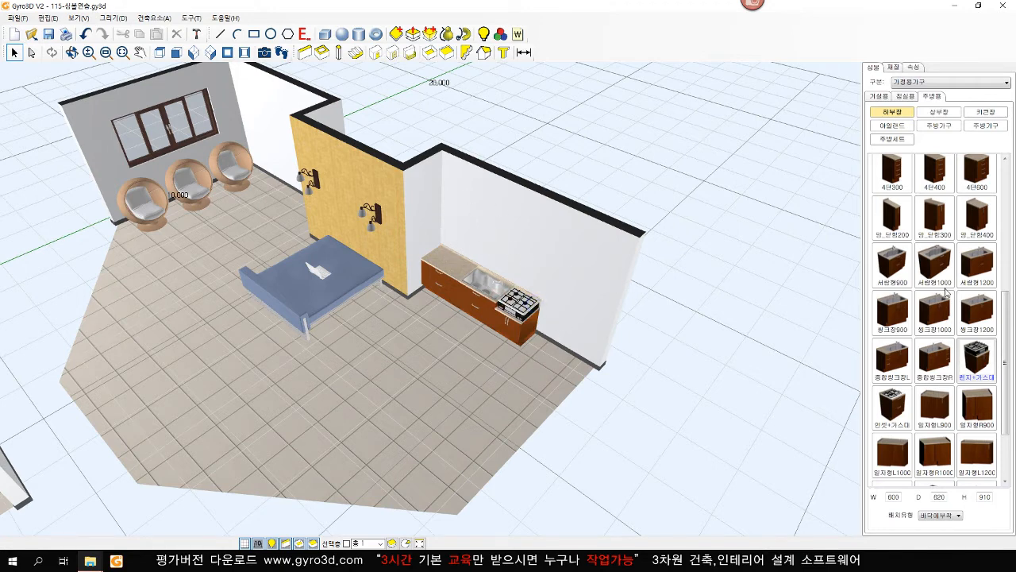
scroll(1010, 306, up, 2)
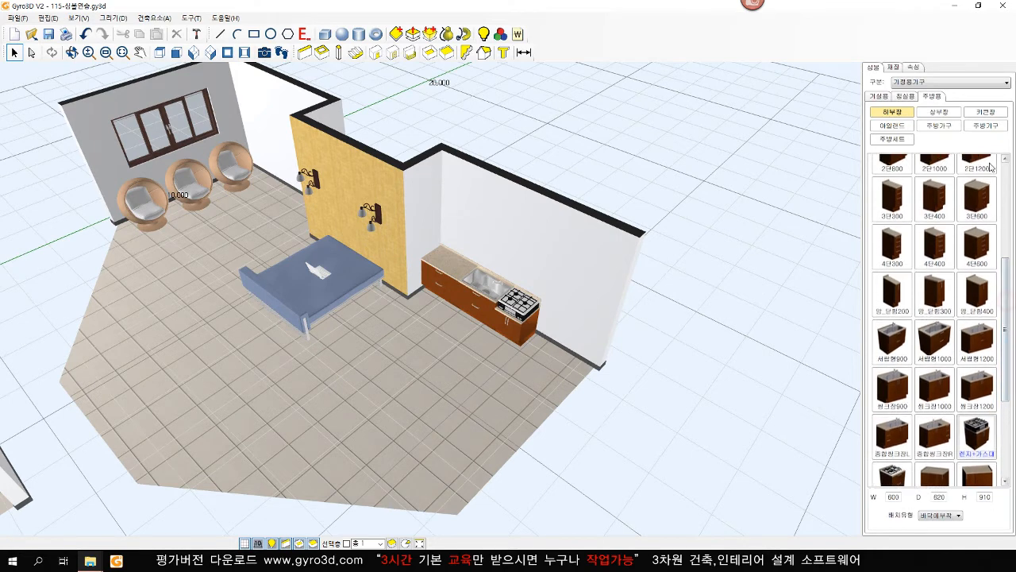
- Place a 플랩+유리일반800 upper cabinet on the white kitchen wall above the base cabinets with the 벽에부착 placement type
click(942, 112)
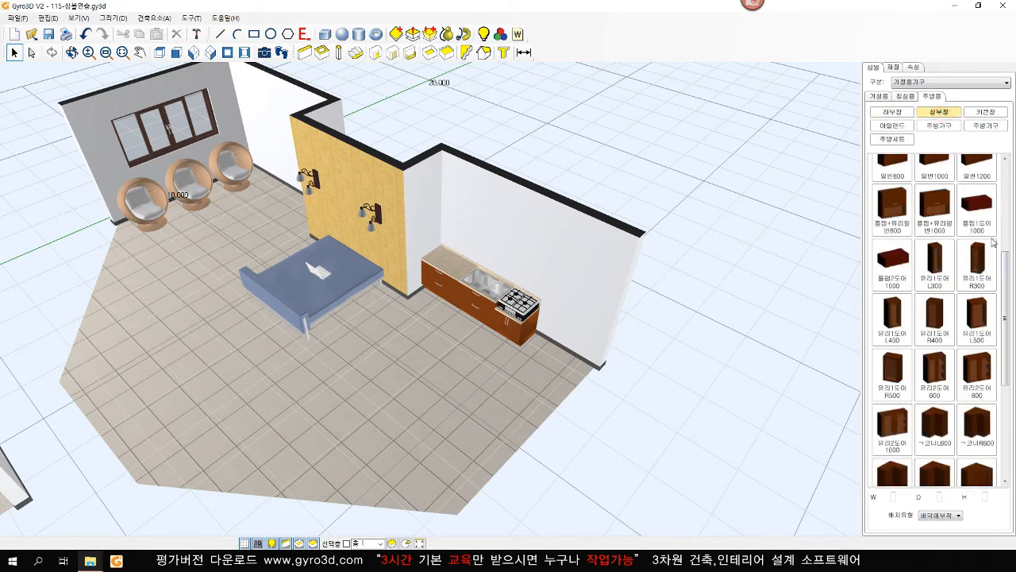
click(910, 211)
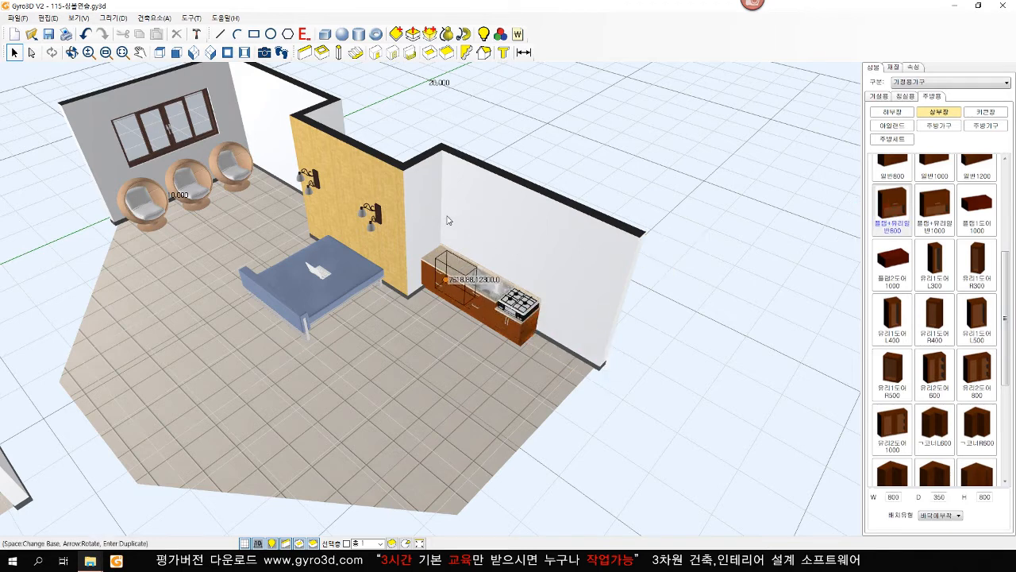
click(941, 515)
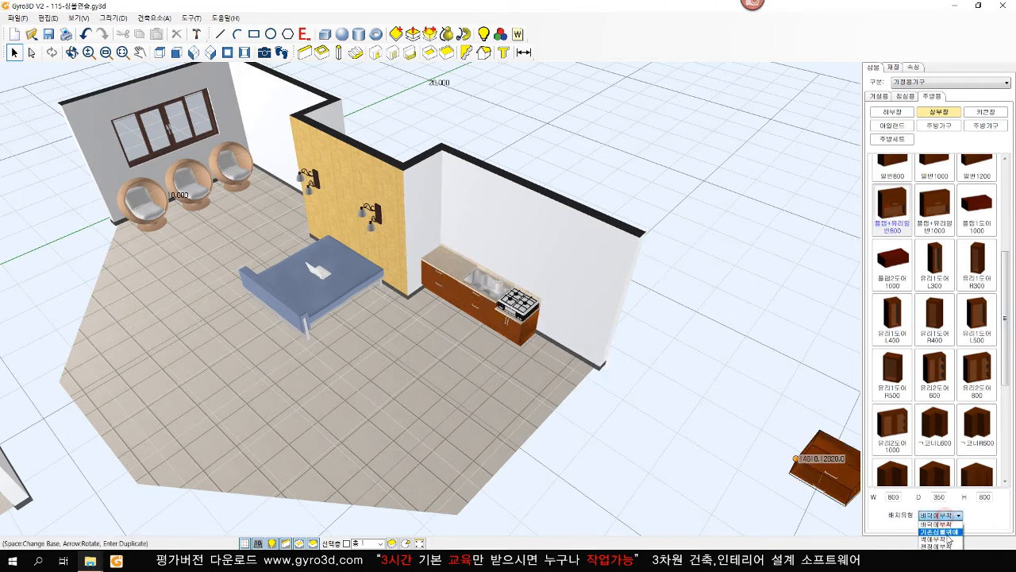
click(947, 537)
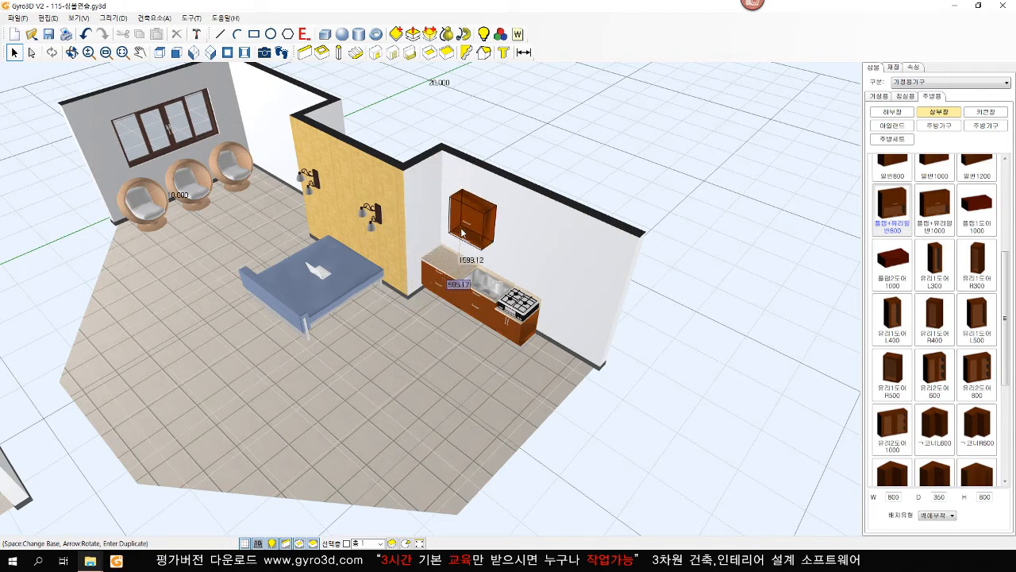
click(458, 231)
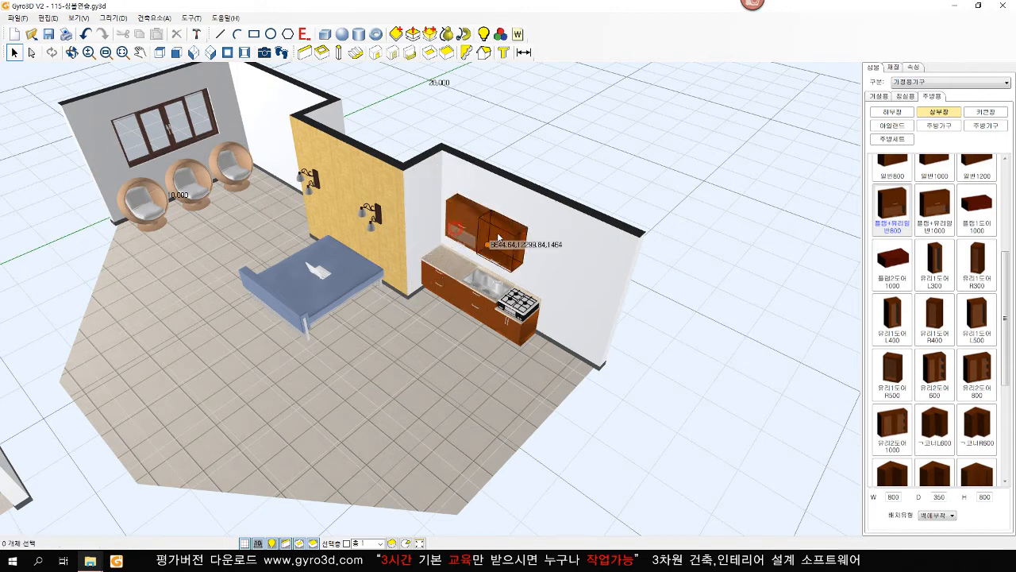
right_click(498, 233)
- Move the 플랩+유리일반800 upper cabinet along the white wall into the corner above the base cabinet
click(461, 231)
click(474, 235)
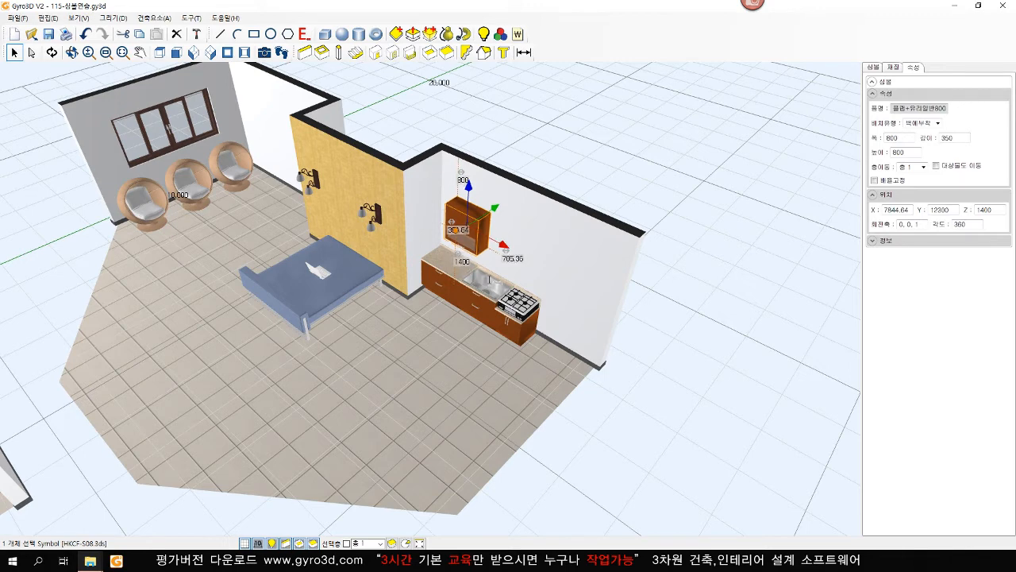
click(549, 141)
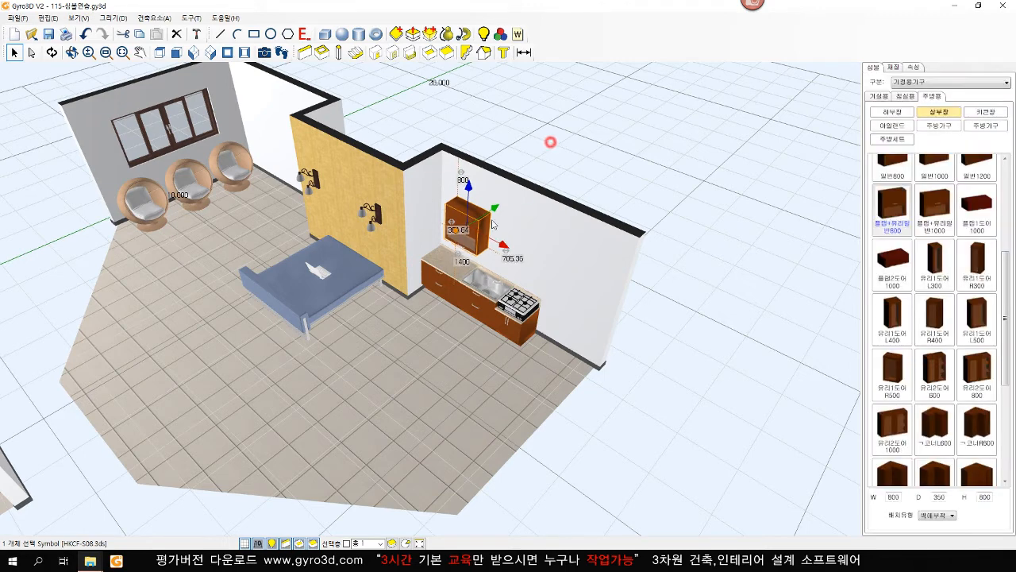
click(460, 232)
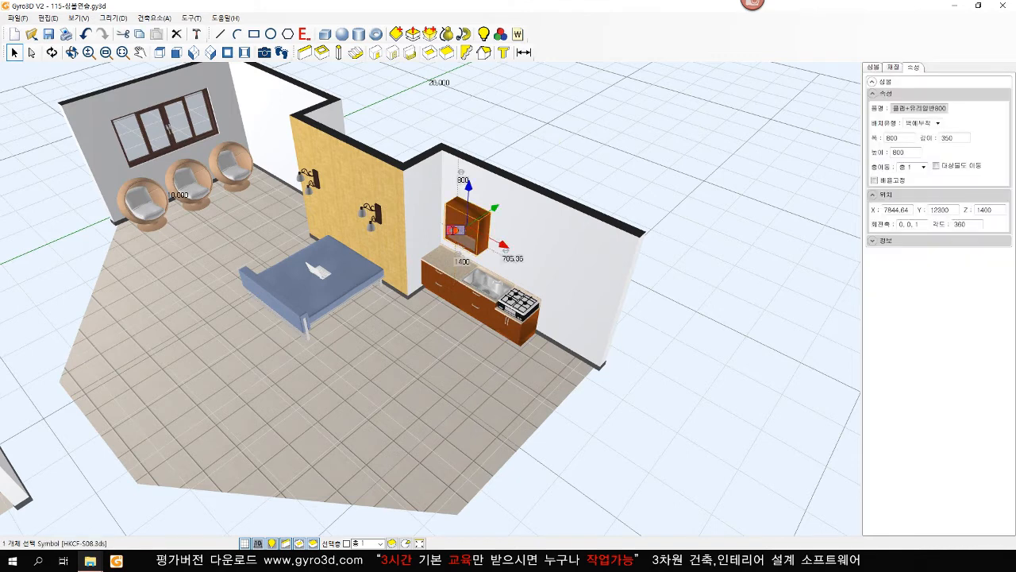
drag(453, 229, 440, 223)
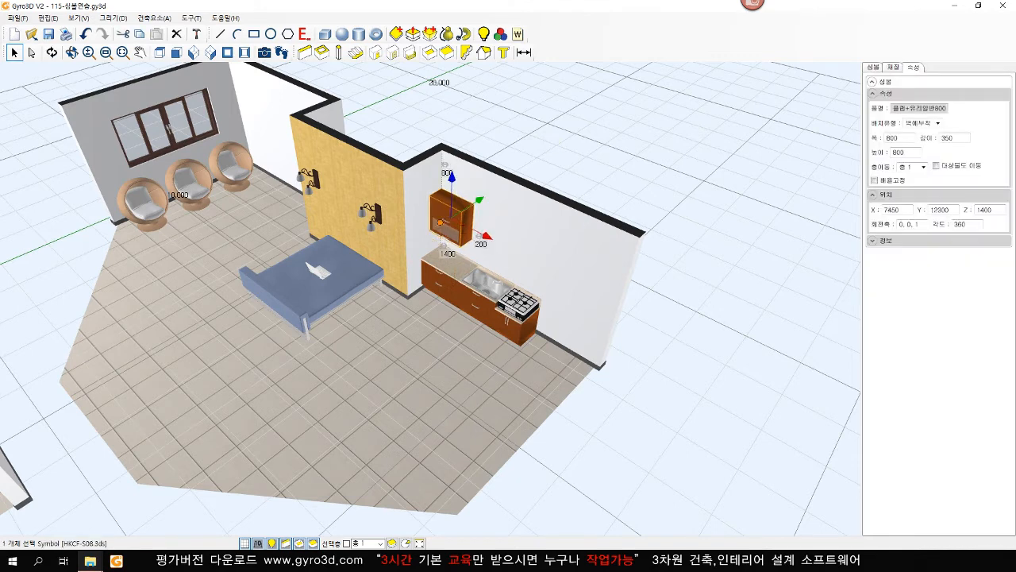
click(618, 131)
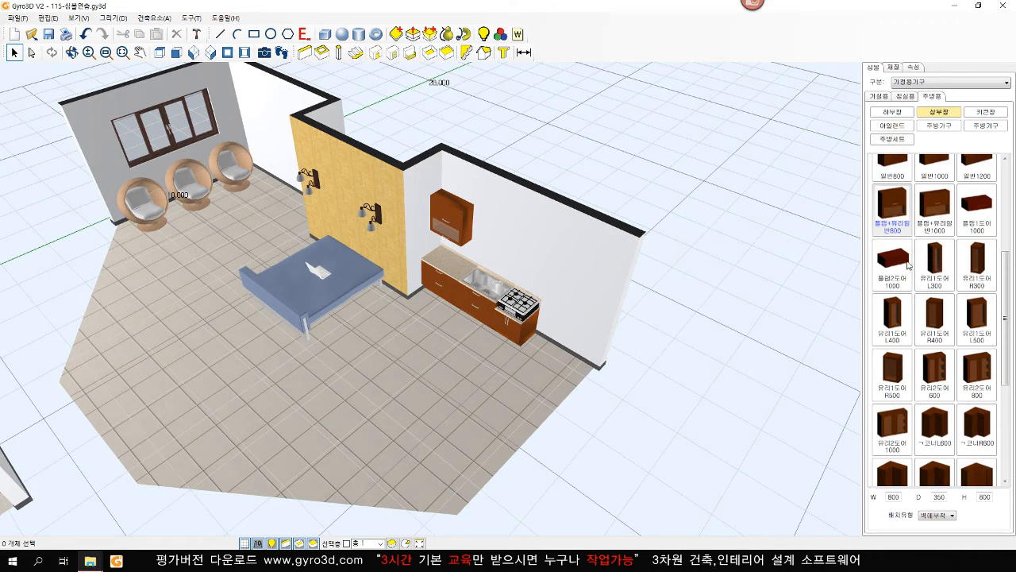
- Place a second 플랩+유리일반800 upper cabinet beside the first and the 900 wide pyramid-shaped chimney hood above the gas range
click(892, 209)
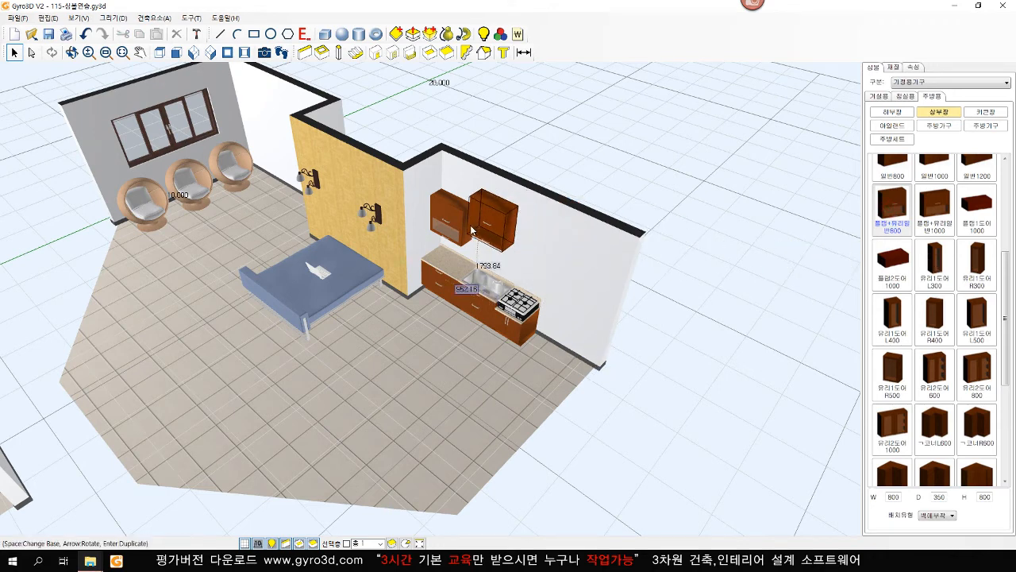
click(468, 226)
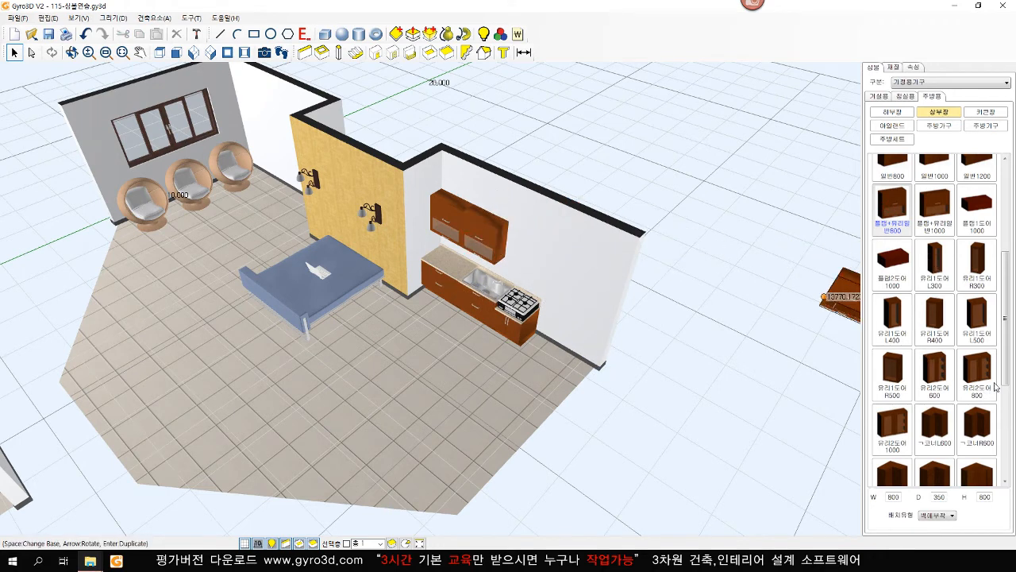
scroll(937, 381, down, 4)
click(950, 423)
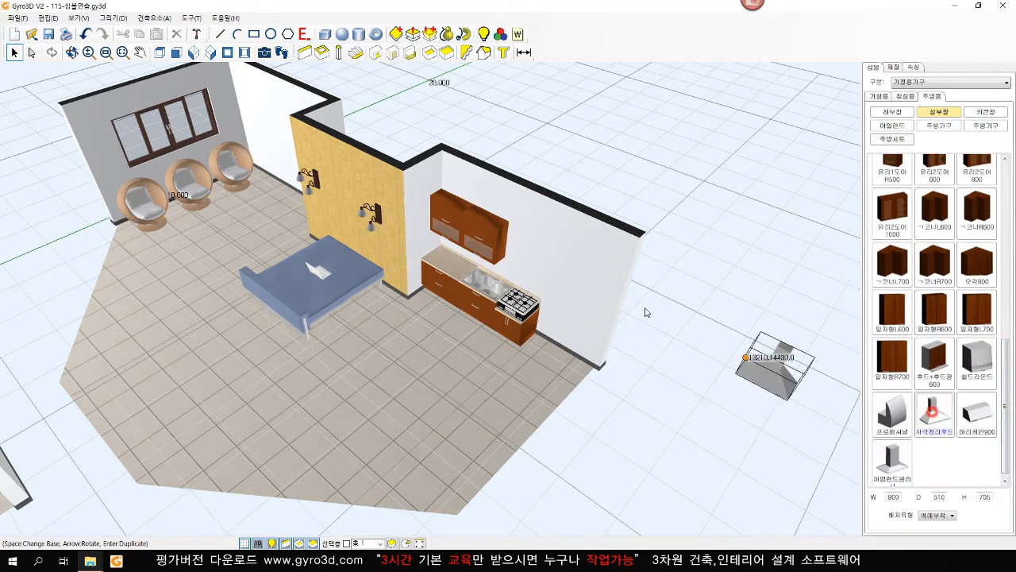
click(544, 238)
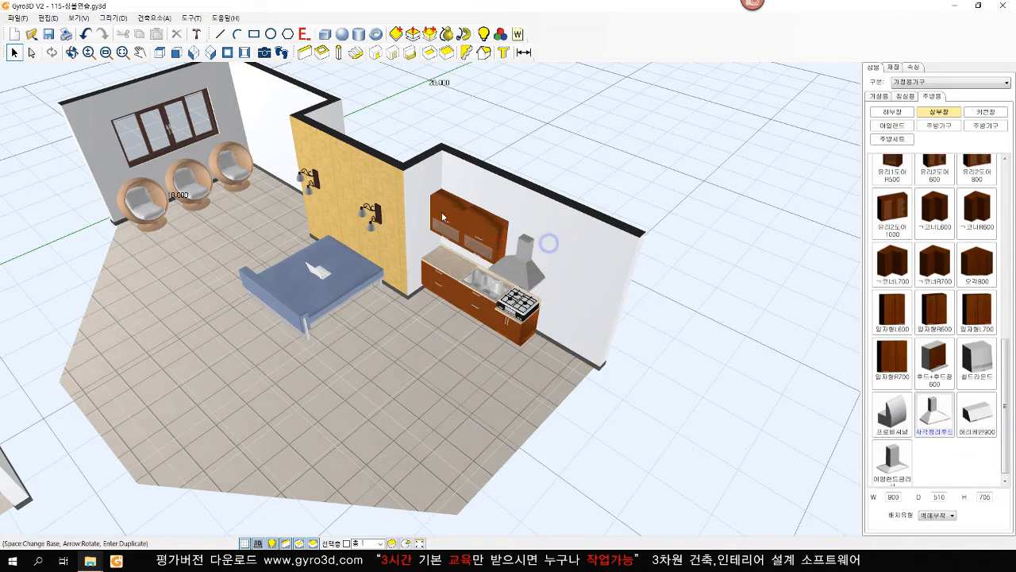
scroll(505, 343, down, 2)
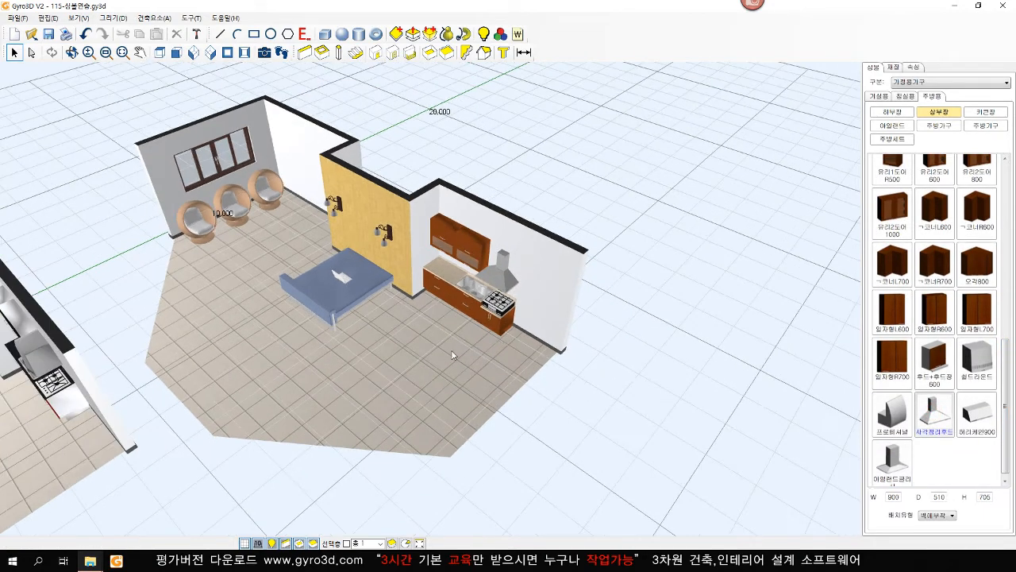
middle_drag(453, 357, 612, 319)
scroll(612, 320, down, 1)
middle_drag(539, 331, 585, 326)
scroll(585, 326, down, 1)
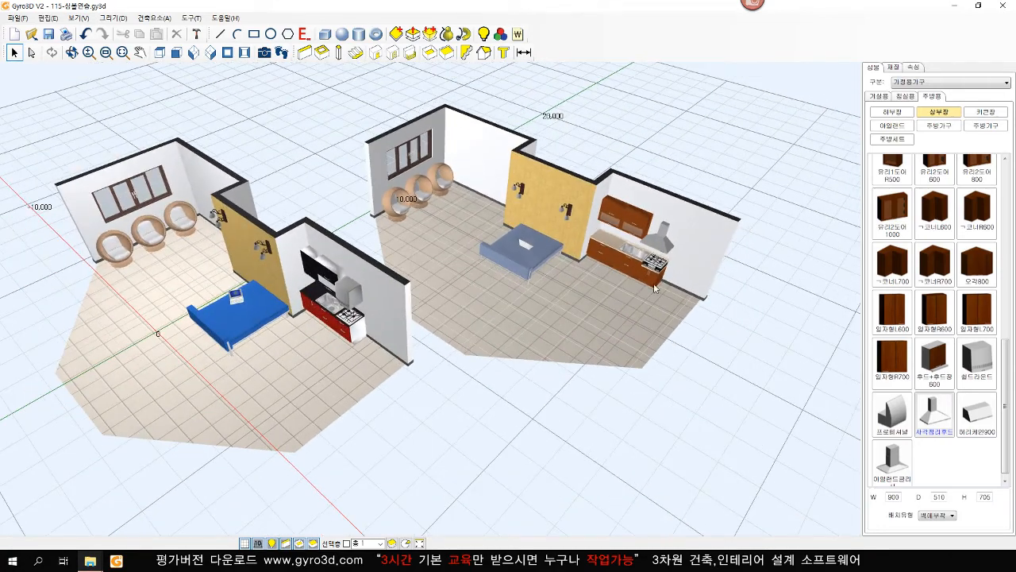
click(510, 425)
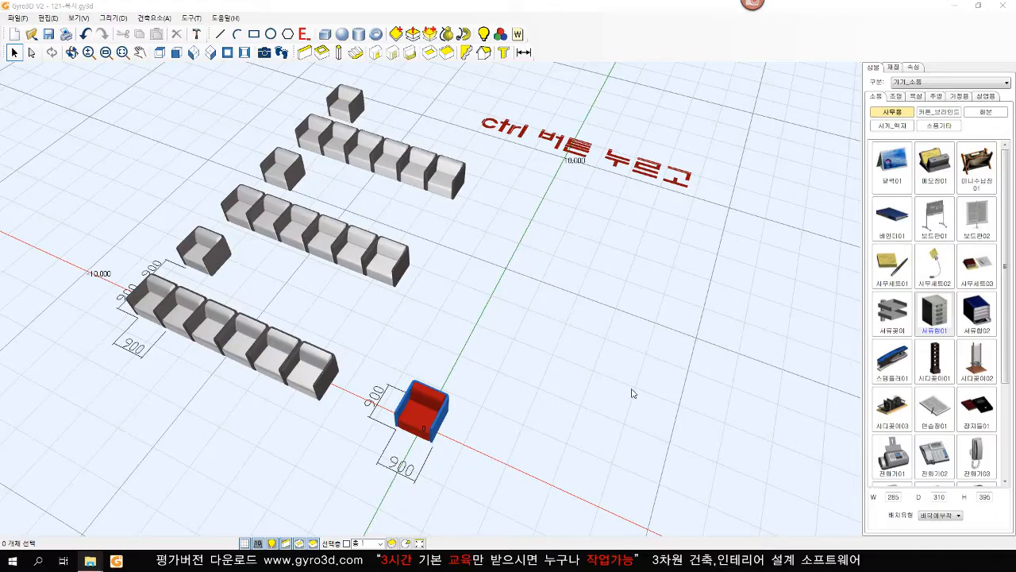
- Copy the red armchair in a row along the red axis with an interval of 900 and 5 copies
click(605, 361)
click(427, 409)
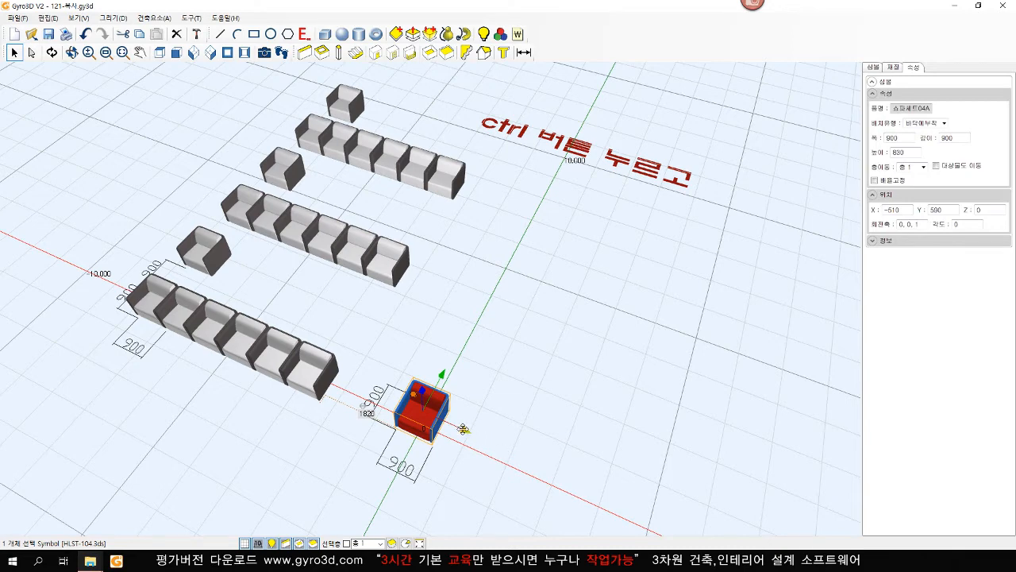
mouse_move(463, 428)
mouse_down()
mouse_move(543, 468)
mouse_move(526, 462)
mouse_up()
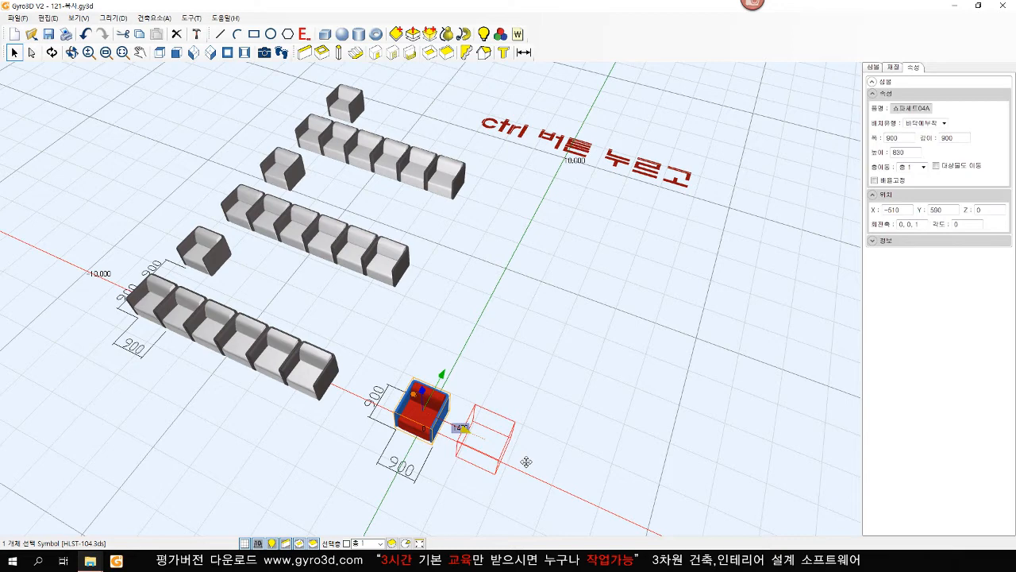
drag(525, 462, 526, 460)
drag(525, 460, 524, 460)
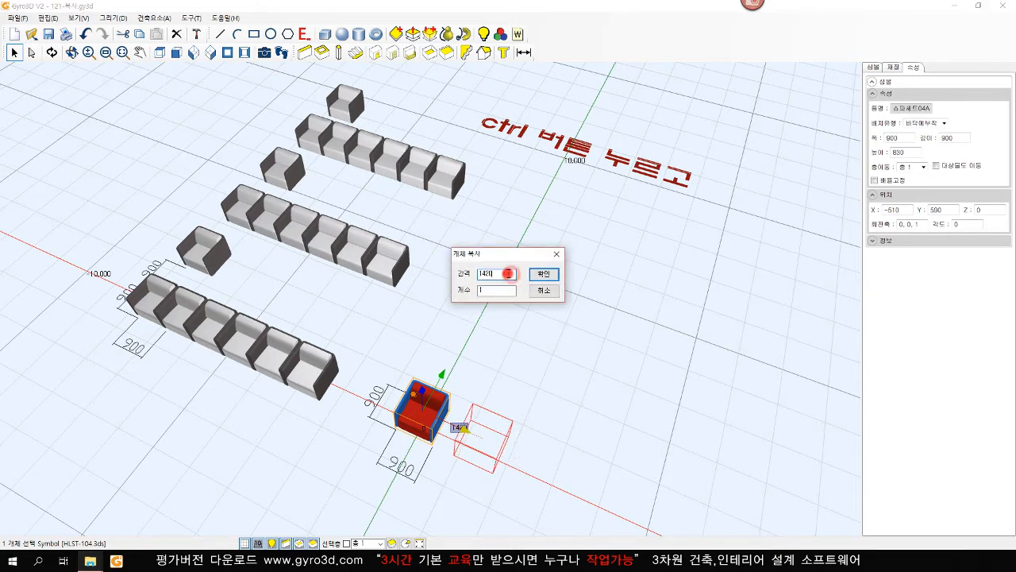
drag(511, 274, 475, 274)
text(900)
click(481, 292)
double_click(494, 289)
text(5)
click(544, 274)
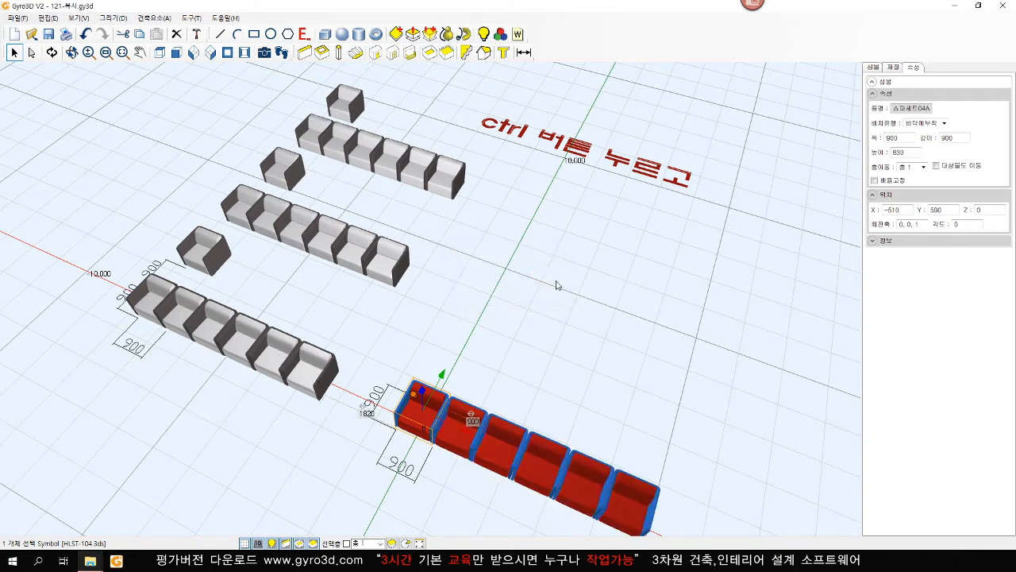
click(626, 347)
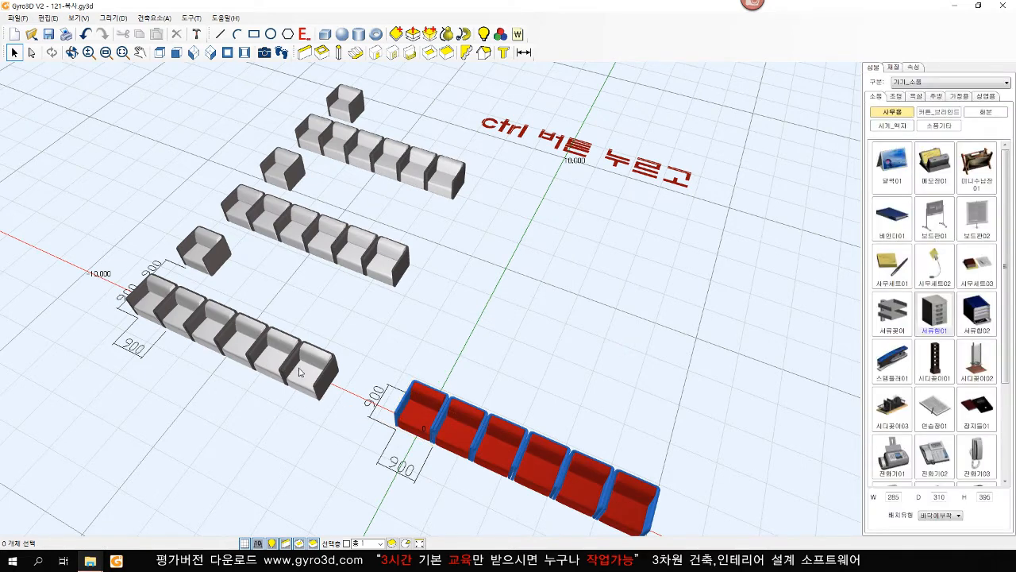
- Copy the first red armchair along the green axis with an interval of 1800 and 5 copies
click(651, 347)
click(418, 416)
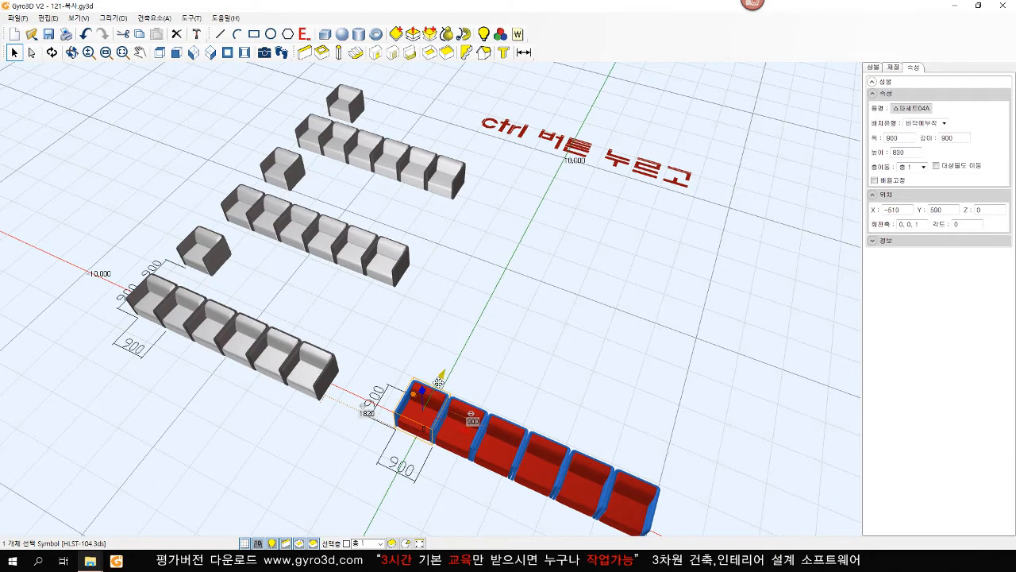
ctrl+drag(438, 379, 489, 316)
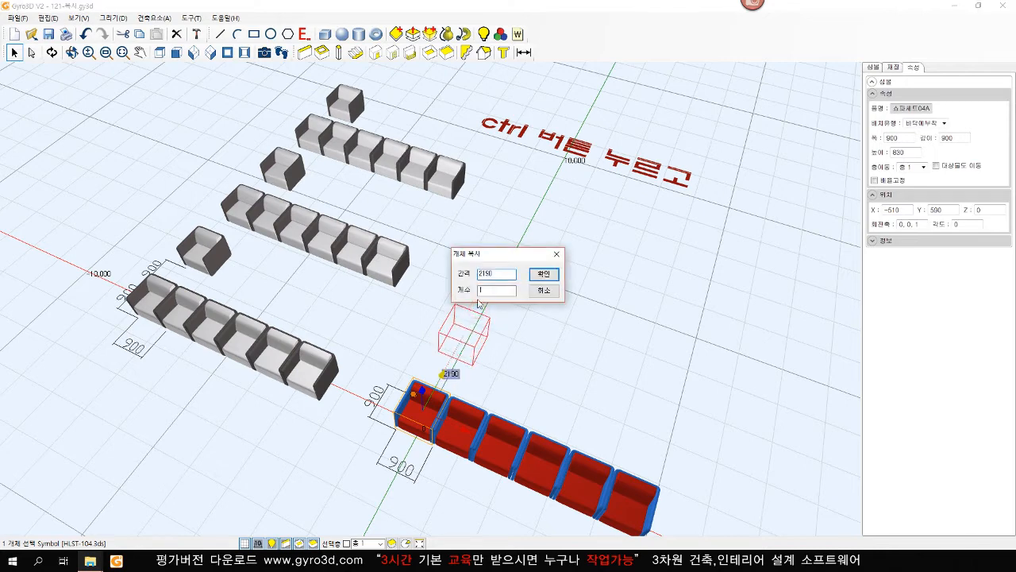
double_click(502, 273)
text(1)
double_click(489, 293)
text(5)
click(547, 276)
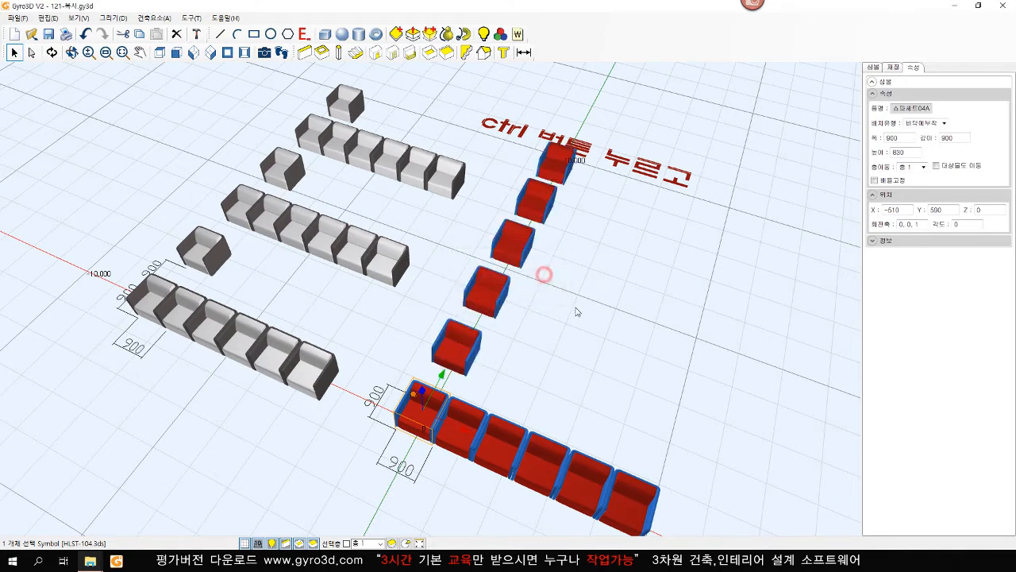
click(612, 345)
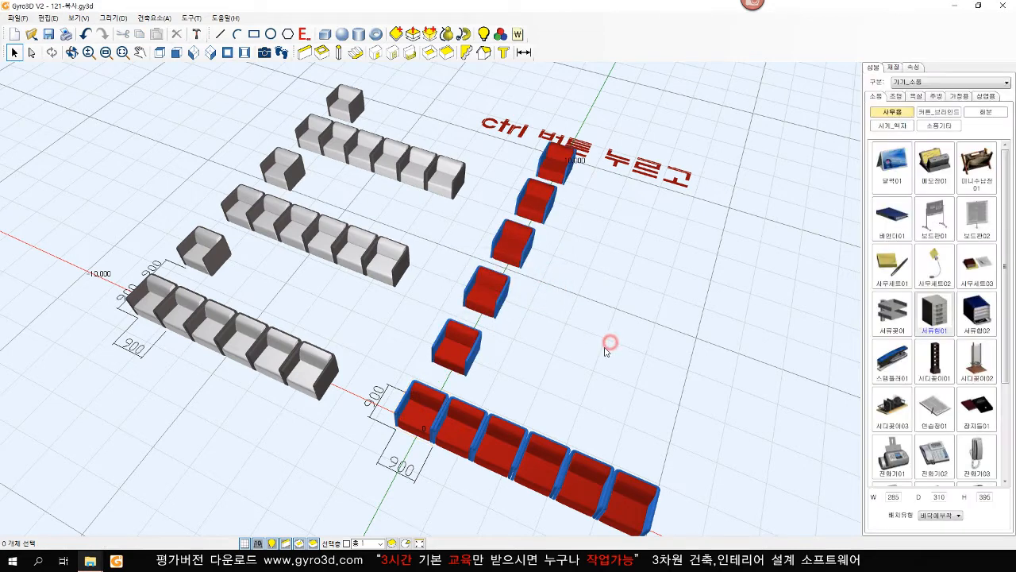
- Copy the third and fifth armchairs of the green-axis column together along the red axis with interval 900 and 5 copies
click(481, 291)
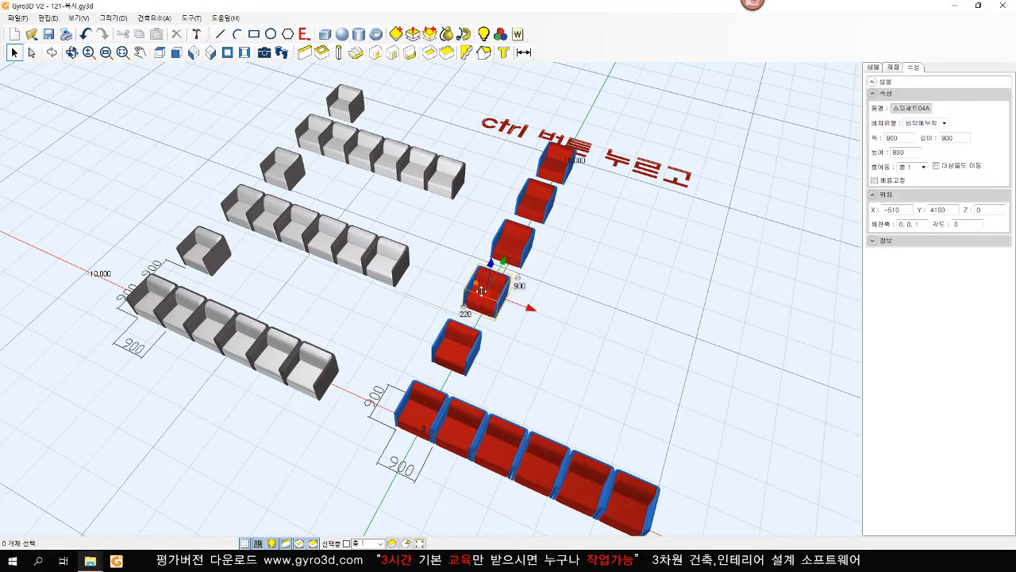
click(542, 212)
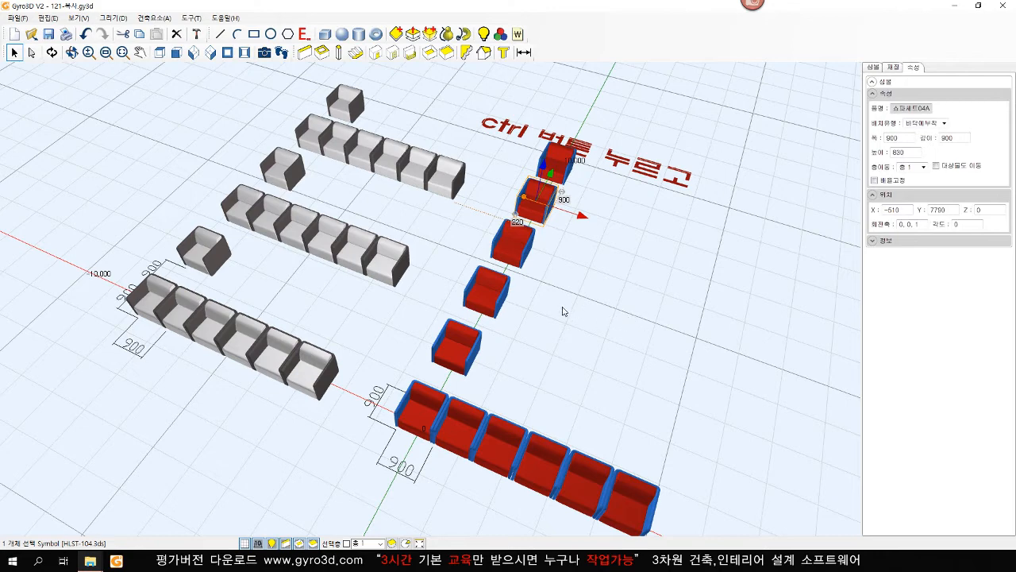
ctrl+click(493, 293)
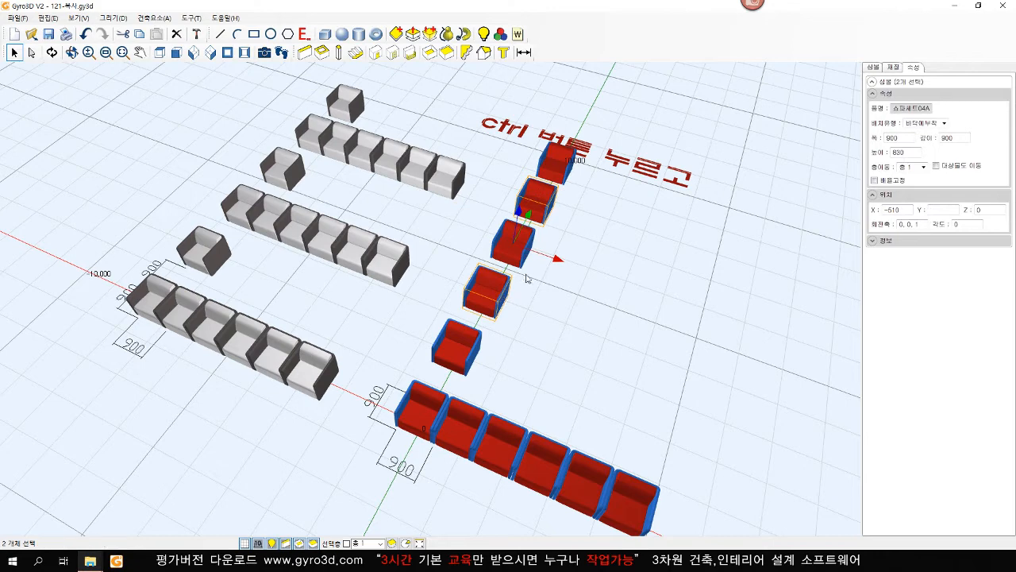
ctrl+click(501, 252)
ctrl+click(492, 246)
ctrl+drag(556, 258, 598, 278)
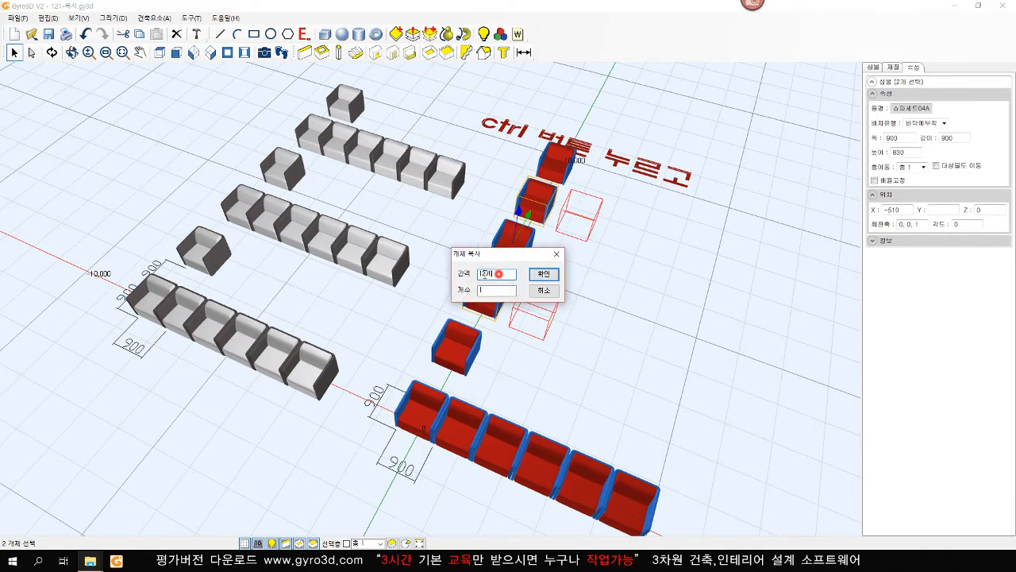
drag(499, 273, 479, 290)
text(900)
text(5)
click(542, 277)
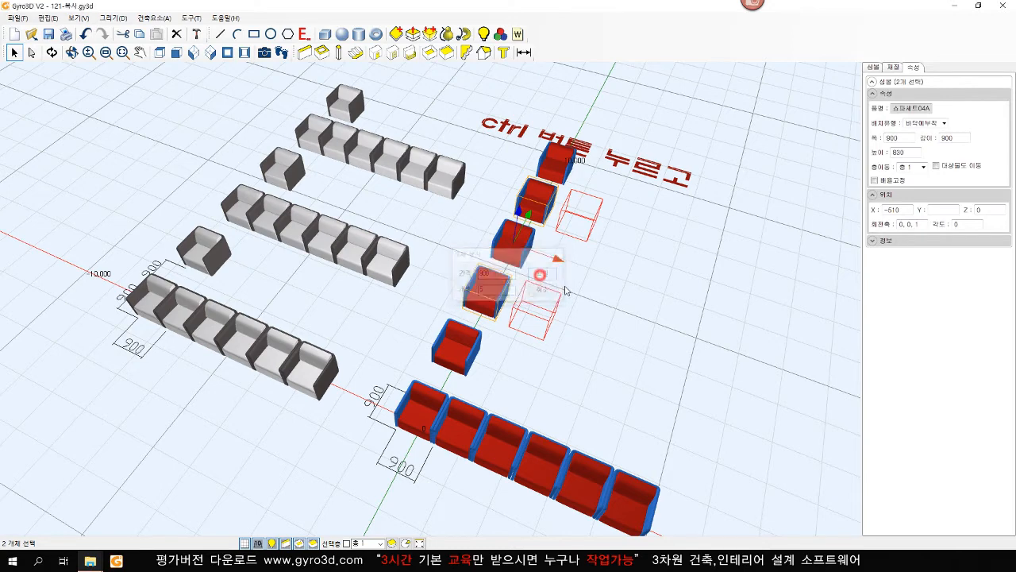
click(771, 354)
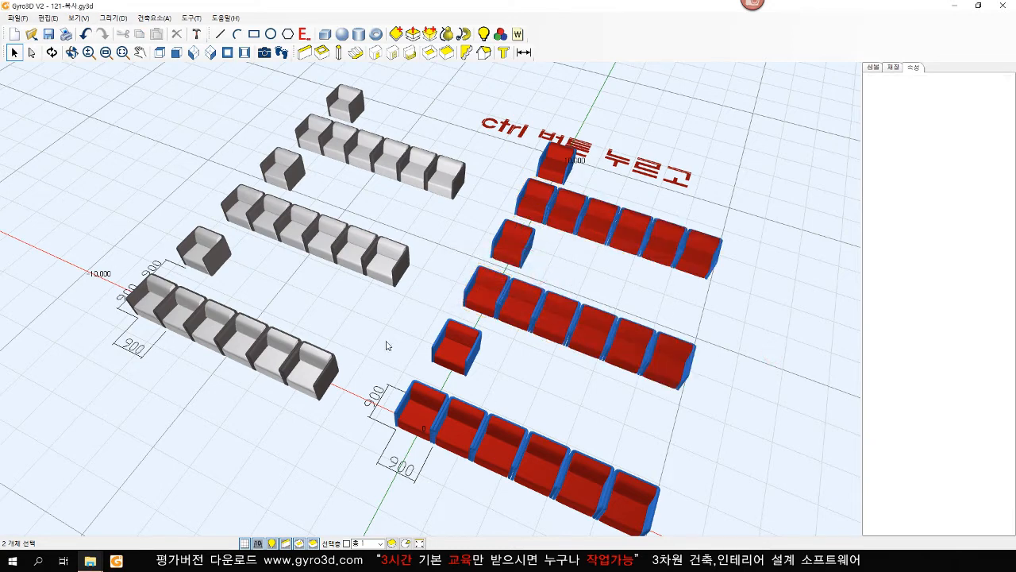
click(746, 362)
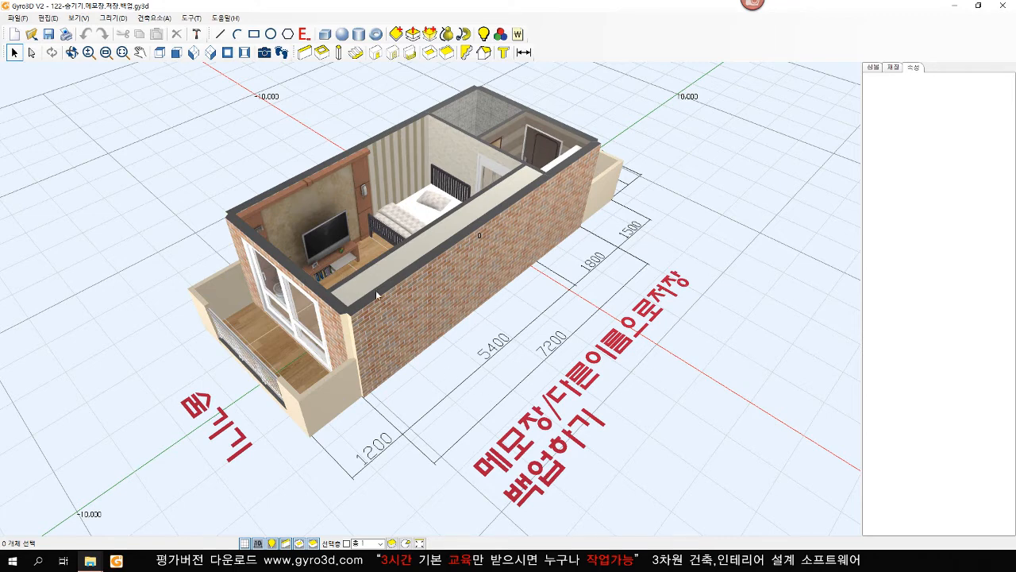
- Hide the bed and the partition wall between the bedroom and the bathroom
scroll(429, 244, up, 6)
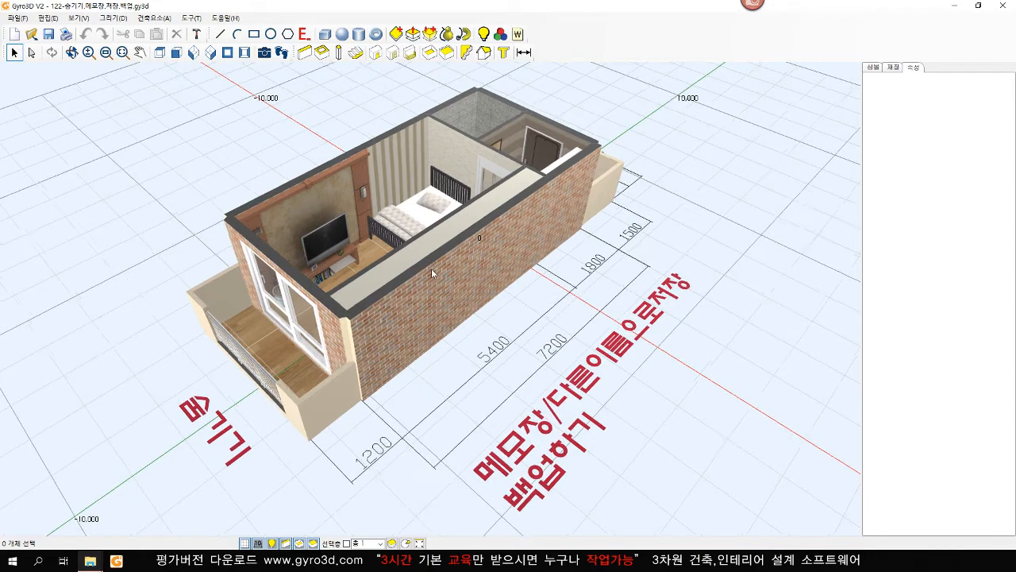
scroll(455, 332, up, 8)
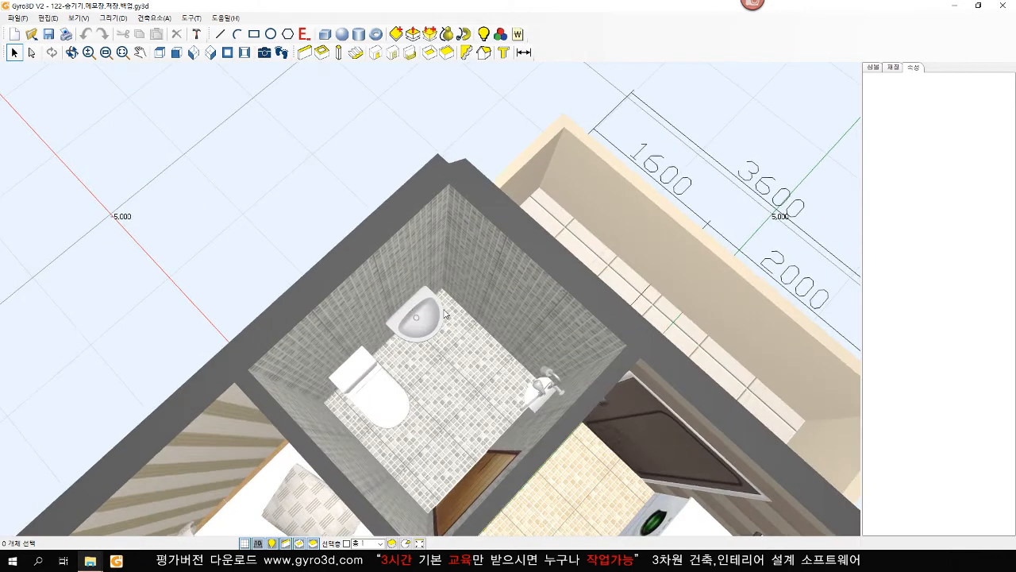
middle_drag(452, 306, 474, 254)
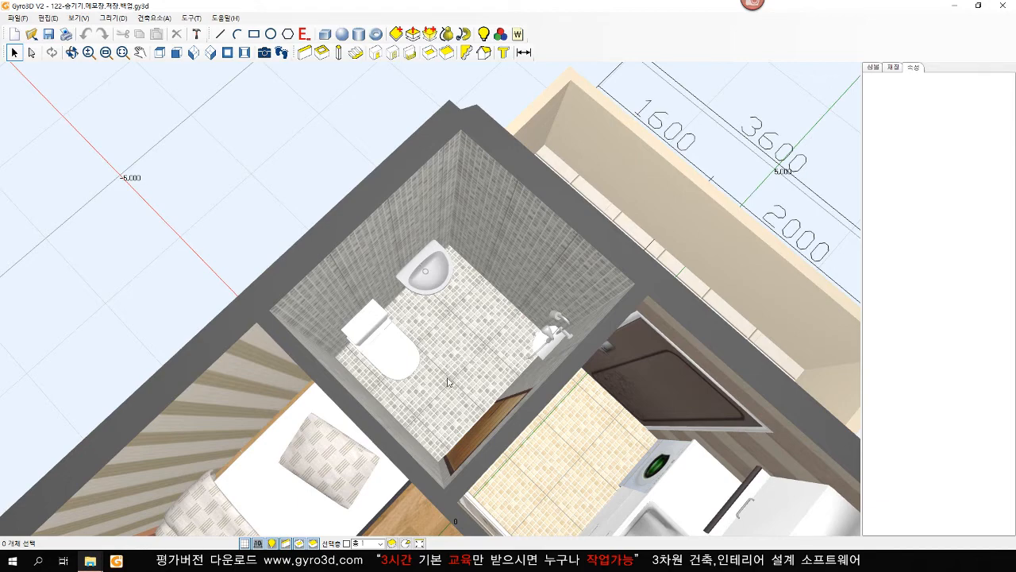
middle_drag(457, 373, 407, 389)
scroll(474, 337, down, 5)
scroll(407, 389, up, 2)
click(407, 390)
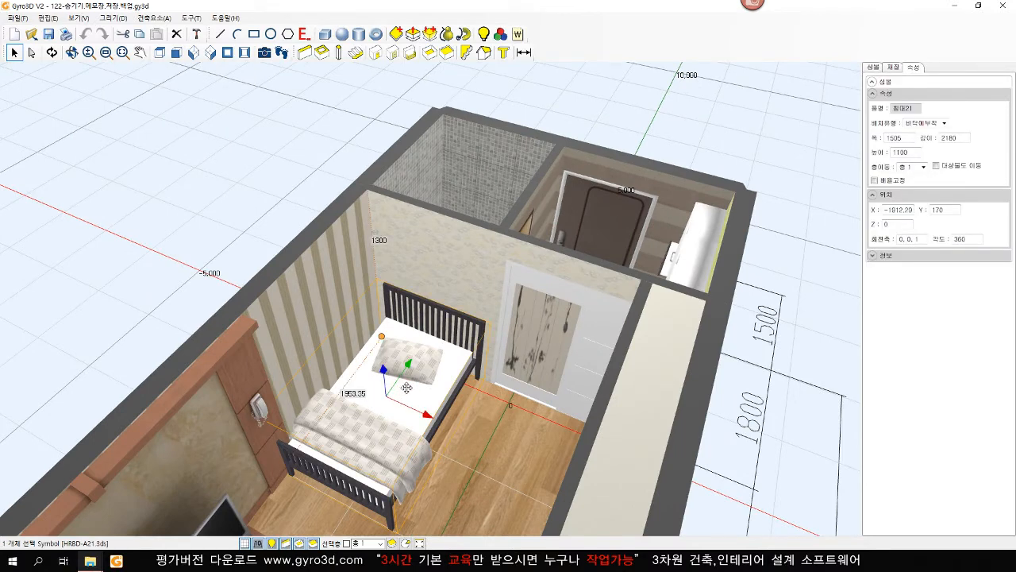
shift+click(440, 256)
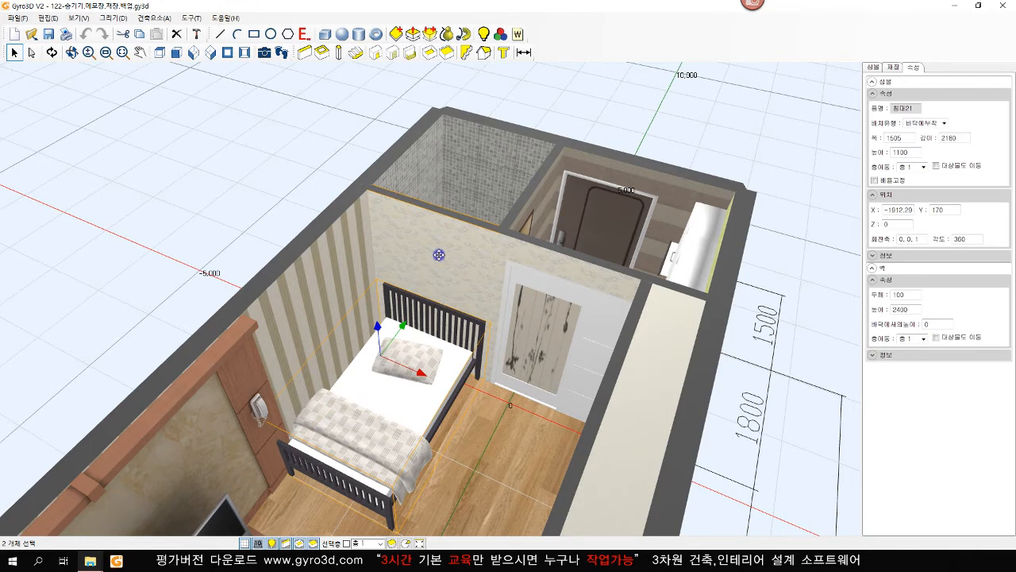
right_click(439, 255)
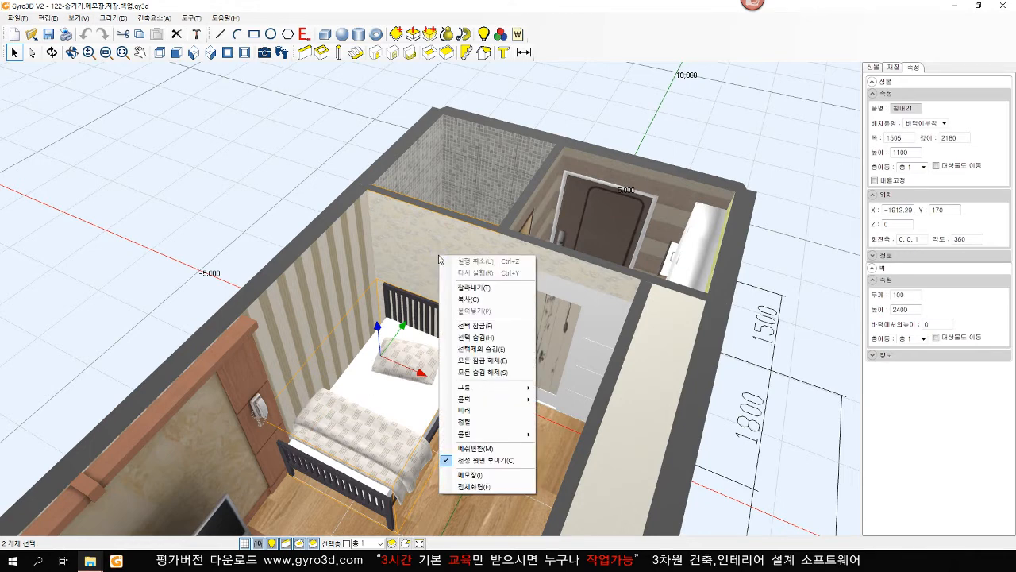
click(480, 339)
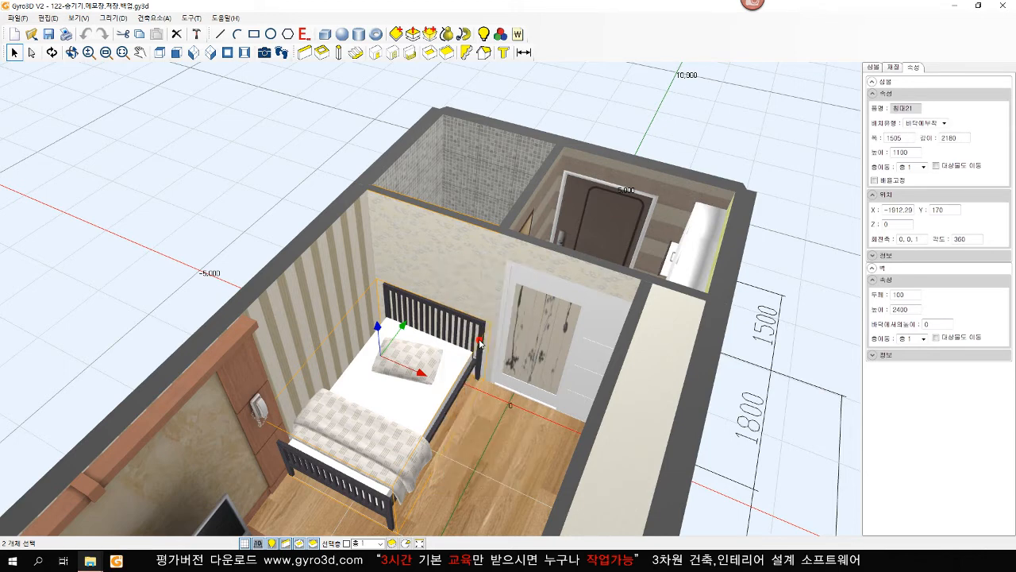
click(212, 188)
- Inspect the exposed bathroom through the opening and unhide all hidden objects
scroll(419, 340, up, 2)
middle_drag(422, 343, 438, 408)
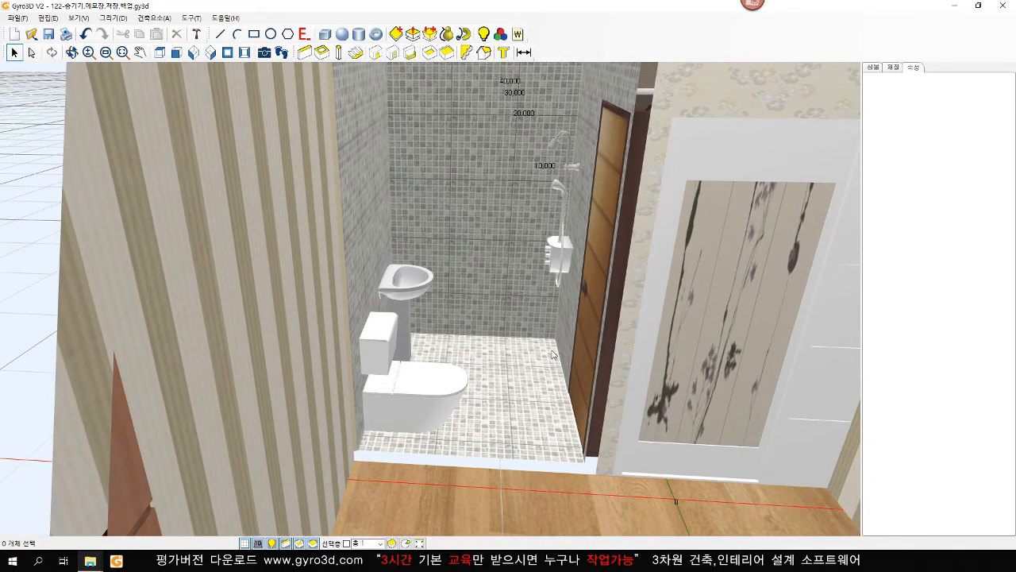
scroll(553, 354, down, 5)
mouse_move(547, 337)
middle_down()
mouse_move(529, 353)
mouse_move(532, 363)
mouse_move(519, 356)
mouse_move(555, 352)
middle_up()
right_click(285, 150)
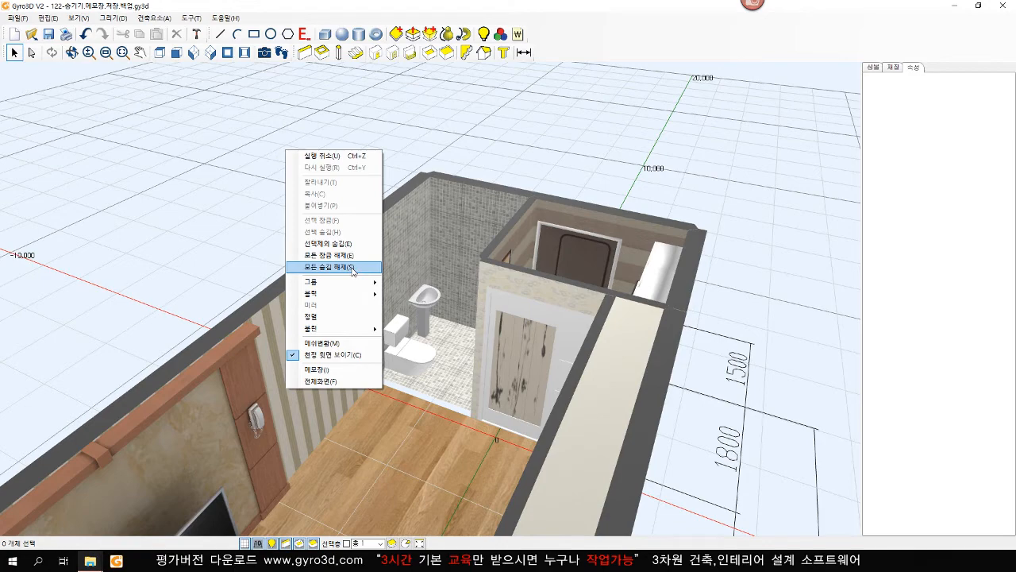
click(352, 268)
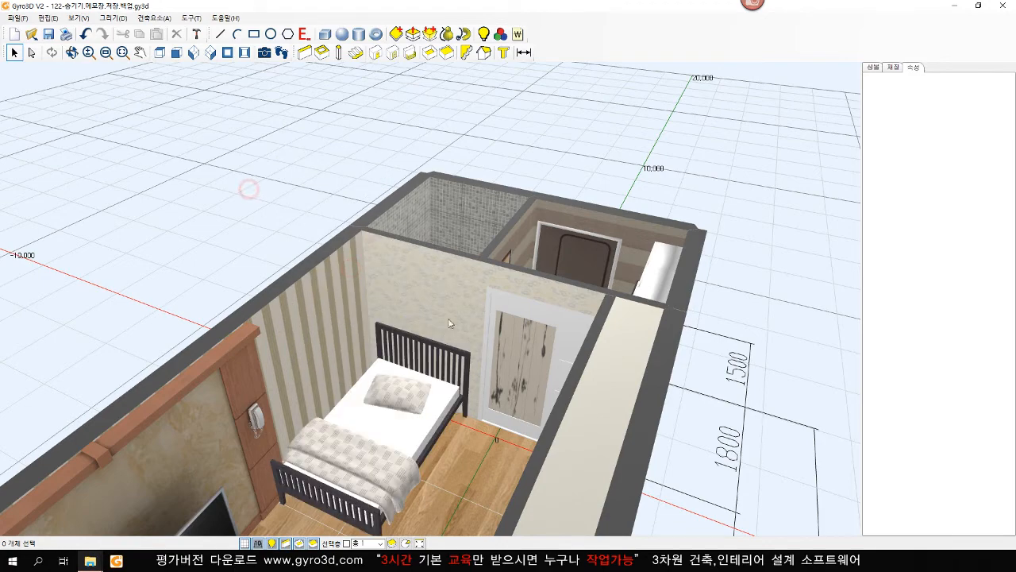
- In plan view, select the walls and symbols along the TV wall side and hide everything except the selection
scroll(460, 309, up, 3)
click(160, 52)
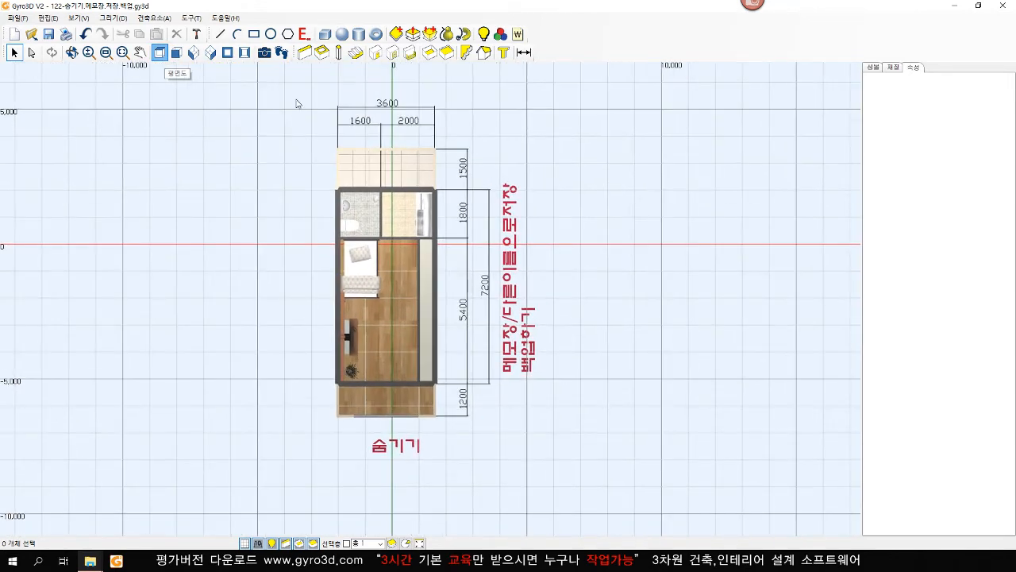
mouse_move(297, 89)
mouse_down()
mouse_move(347, 170)
mouse_move(370, 285)
mouse_move(367, 365)
mouse_move(383, 448)
mouse_move(373, 438)
mouse_up()
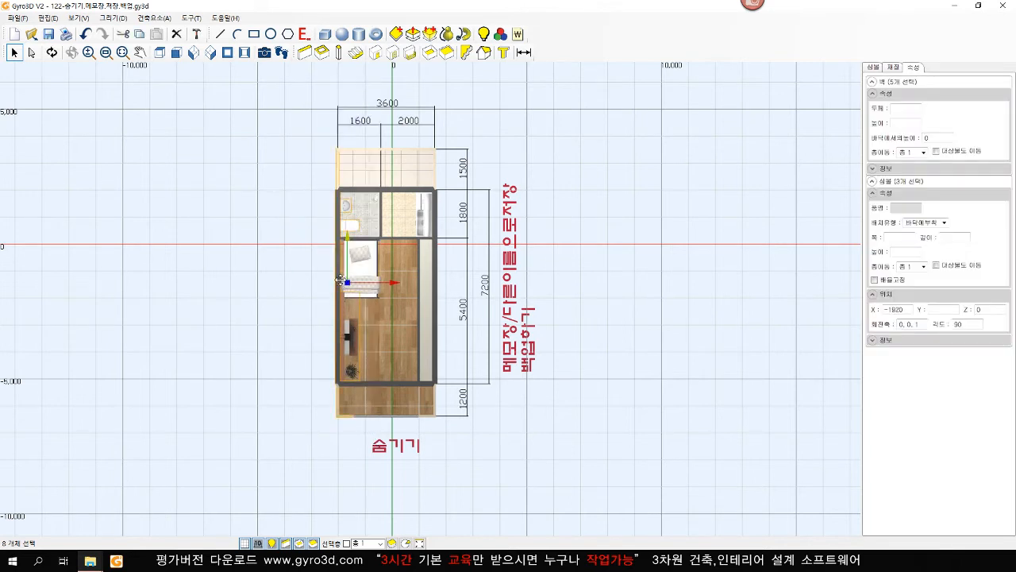
right_click(340, 279)
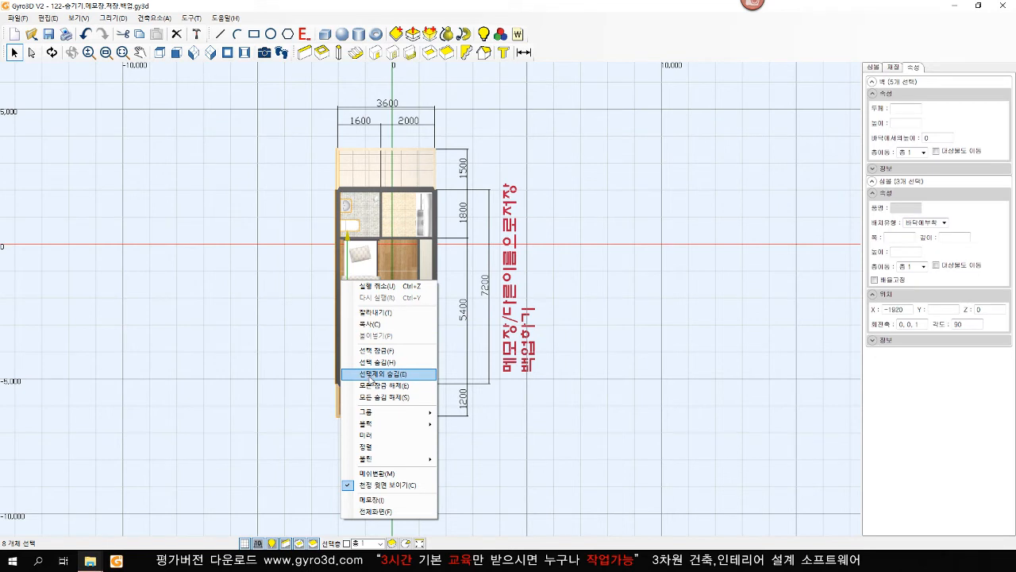
click(372, 375)
click(441, 361)
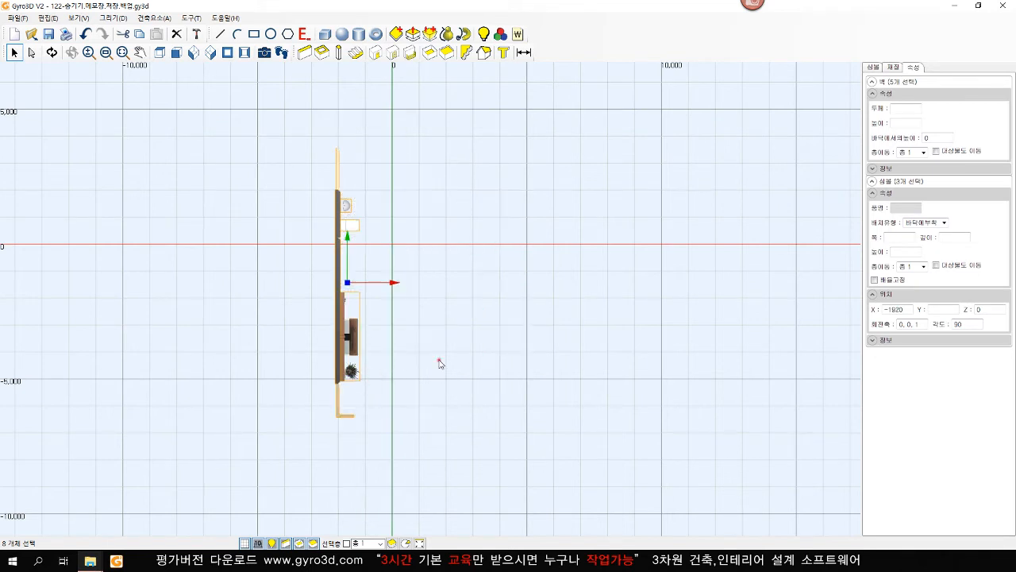
click(395, 280)
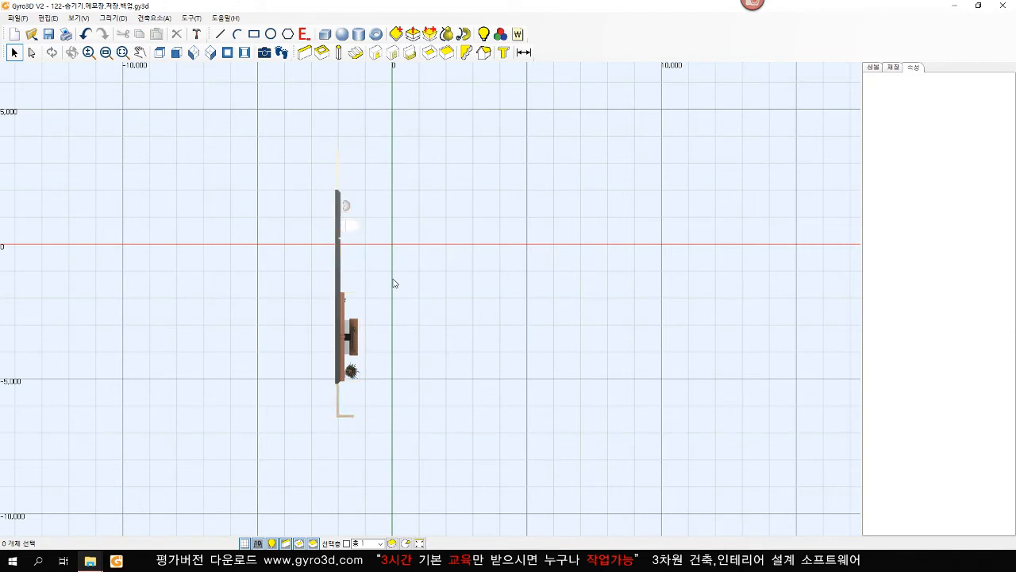
- Show the isolated TV wall in side elevation and turn off the grid
key(F5)
scroll(403, 351, up, 1)
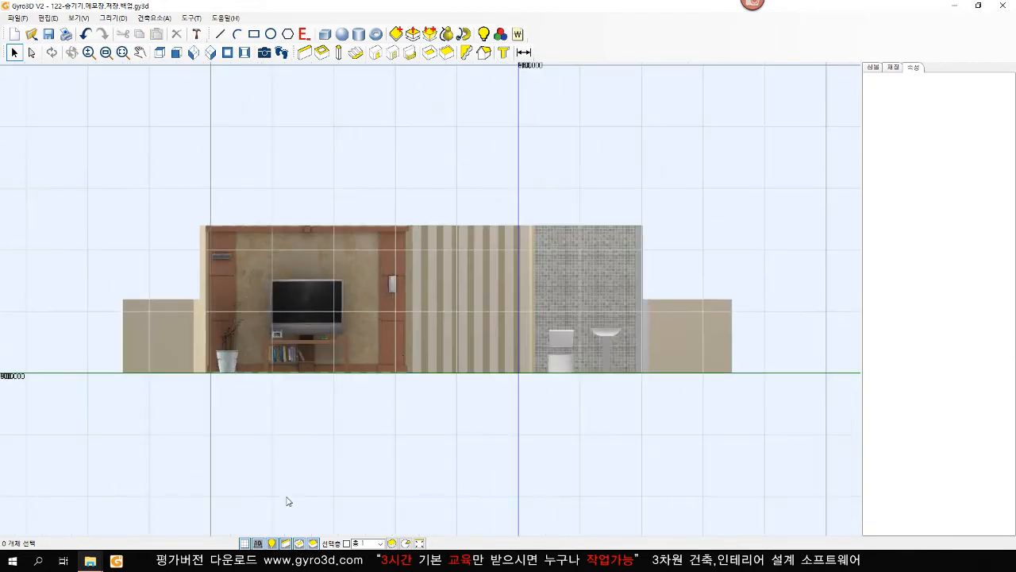
click(245, 542)
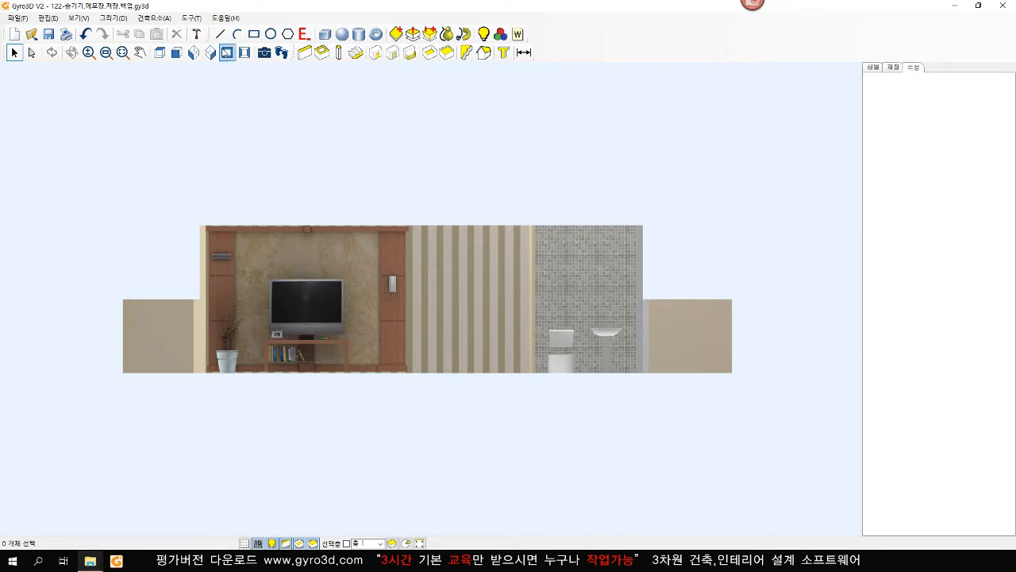
- Return to the perspective view and unhide all hidden objects
click(244, 53)
right_click(640, 226)
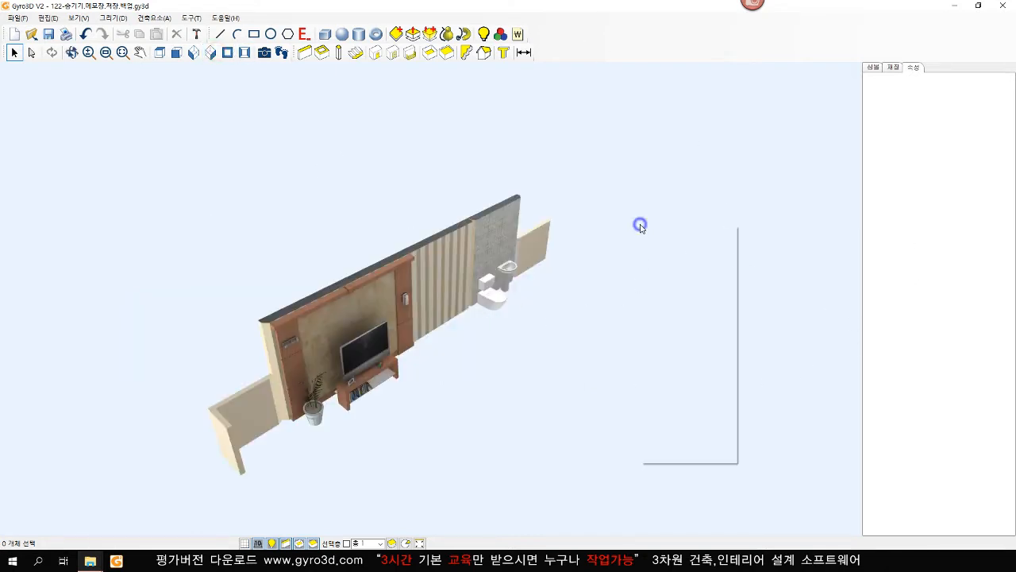
click(688, 343)
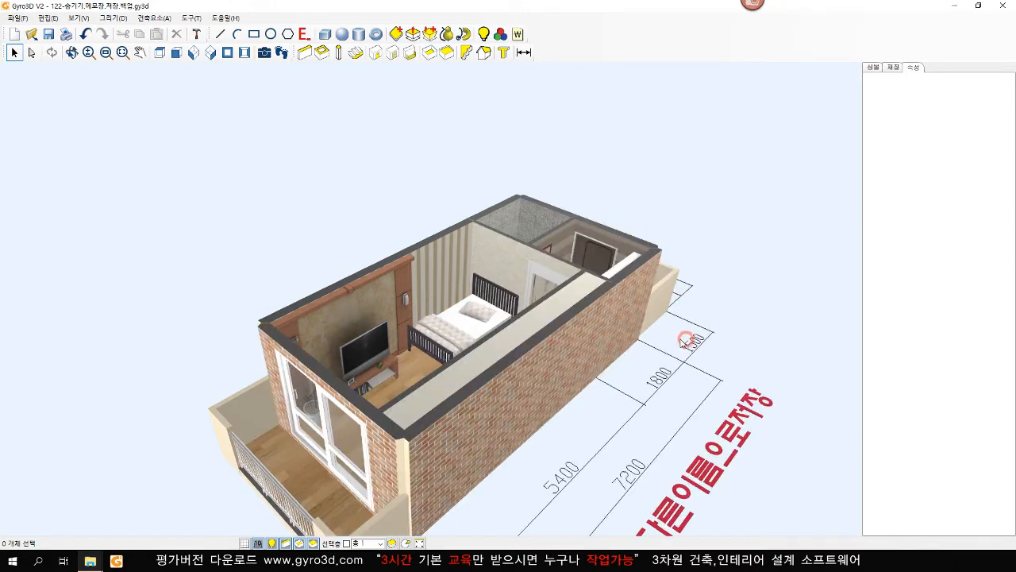
- Move the bedroom's wooden floor out of the room towards the balcony
middle_drag(603, 393, 582, 322)
scroll(582, 322, down, 1)
scroll(582, 322, up, 1)
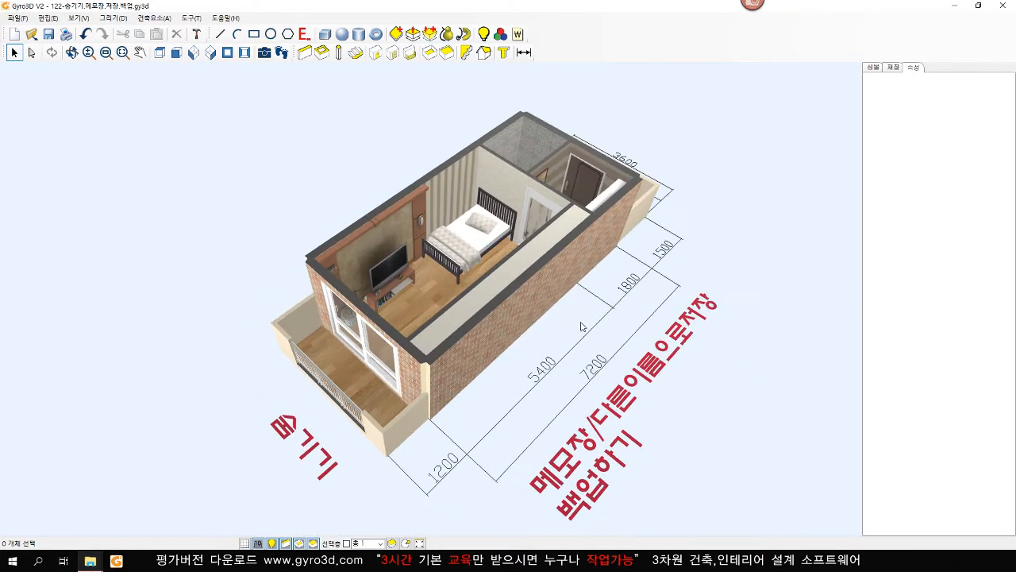
scroll(524, 331, up, 1)
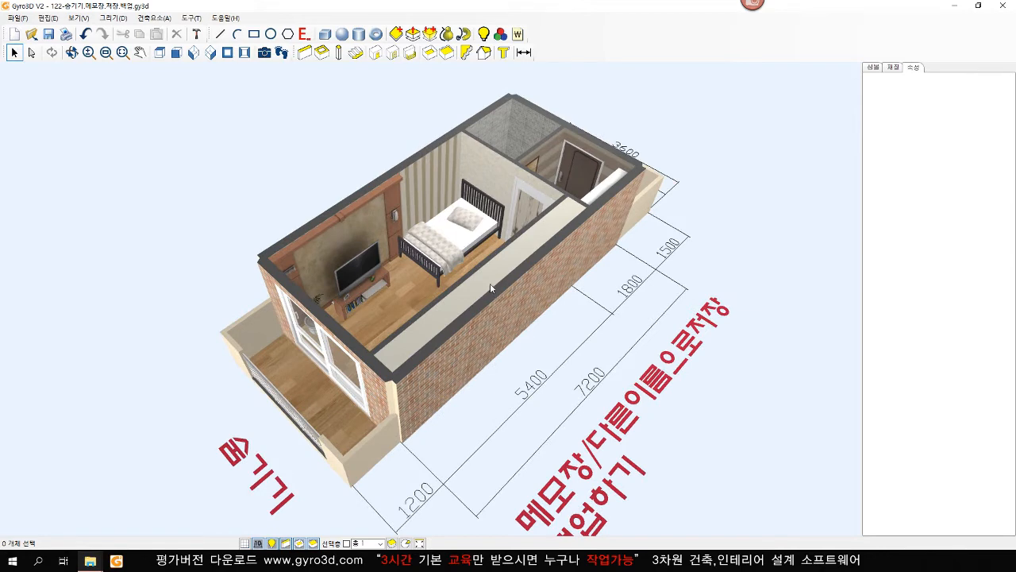
scroll(485, 283, down, 3)
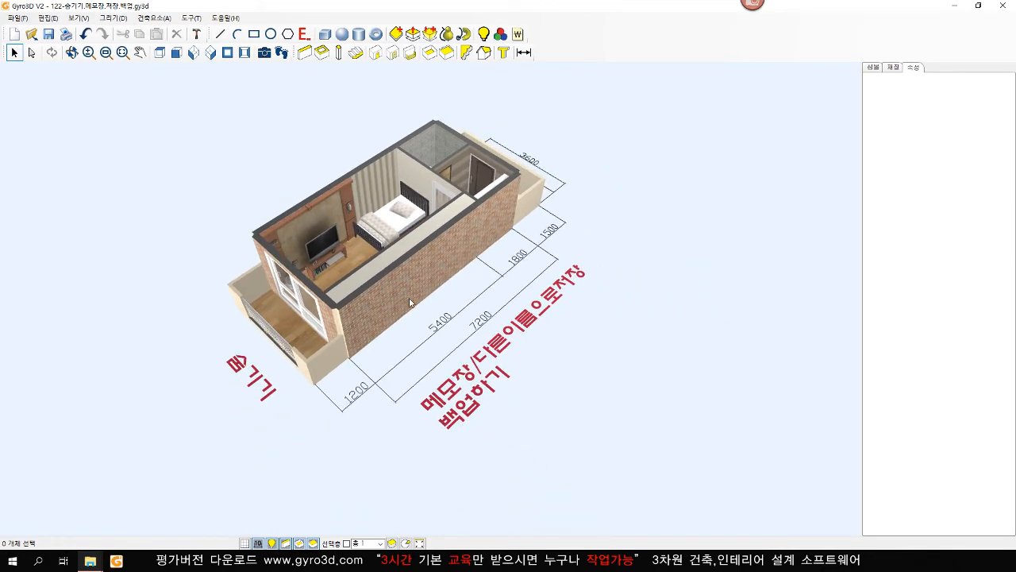
scroll(371, 297, up, 2)
click(393, 305)
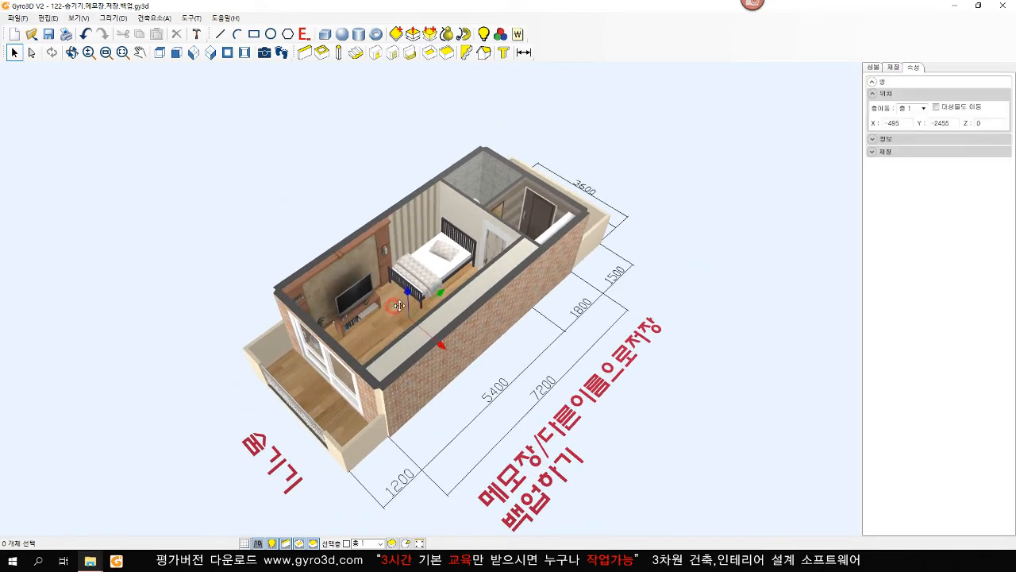
drag(439, 341, 362, 323)
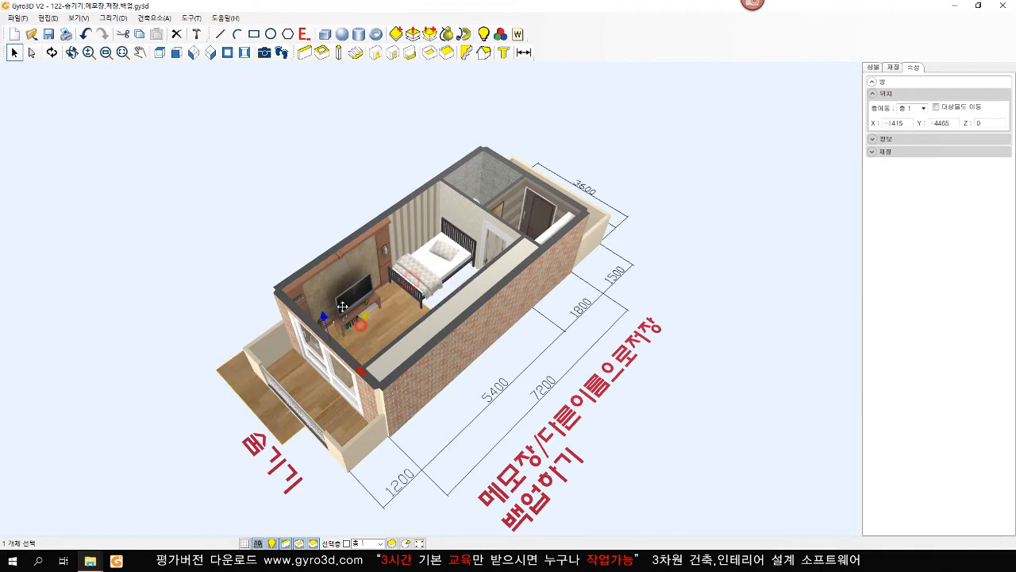
click(220, 207)
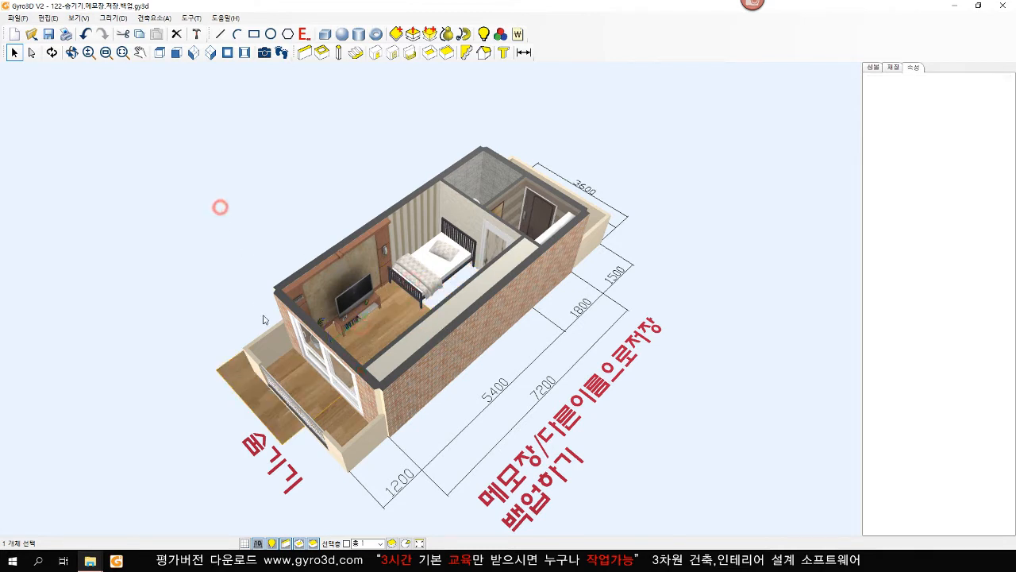
- Hide the displaced wooden floor
click(265, 398)
key(h)
scroll(384, 393, up, 2)
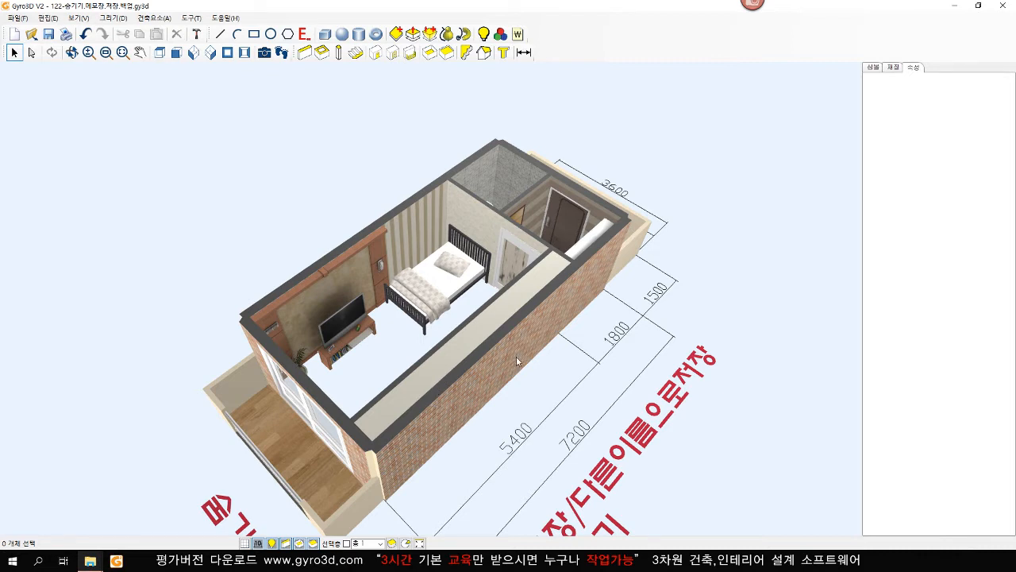
scroll(391, 405, down, 2)
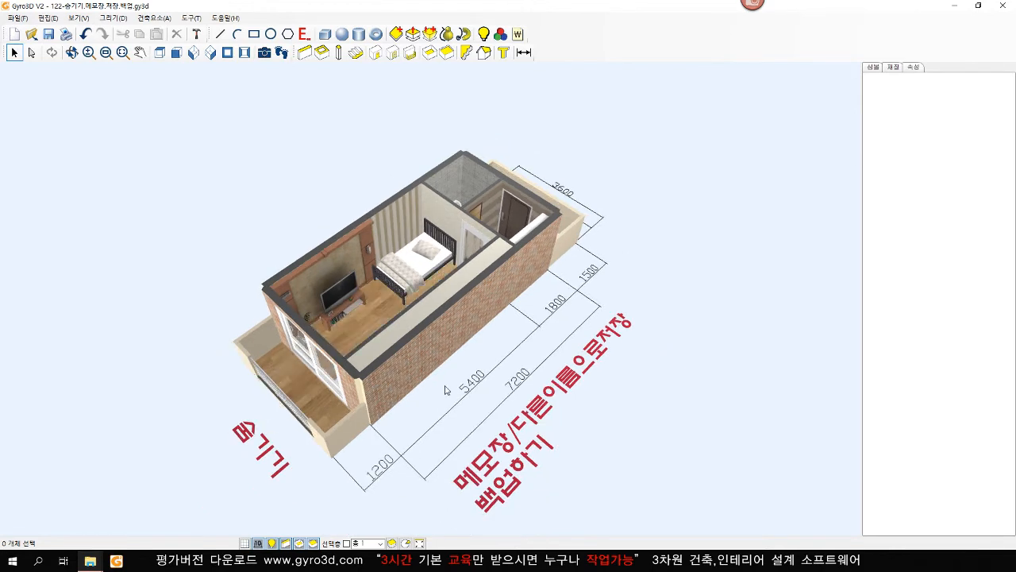
click(687, 341)
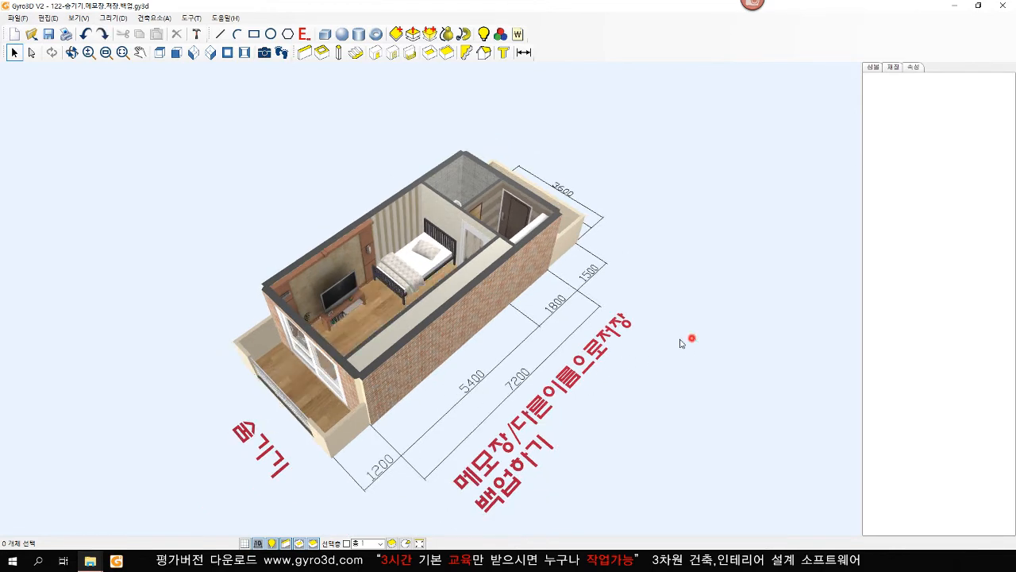
- Lock the bedroom's wooden floor so it cannot be selected or moved
click(377, 310)
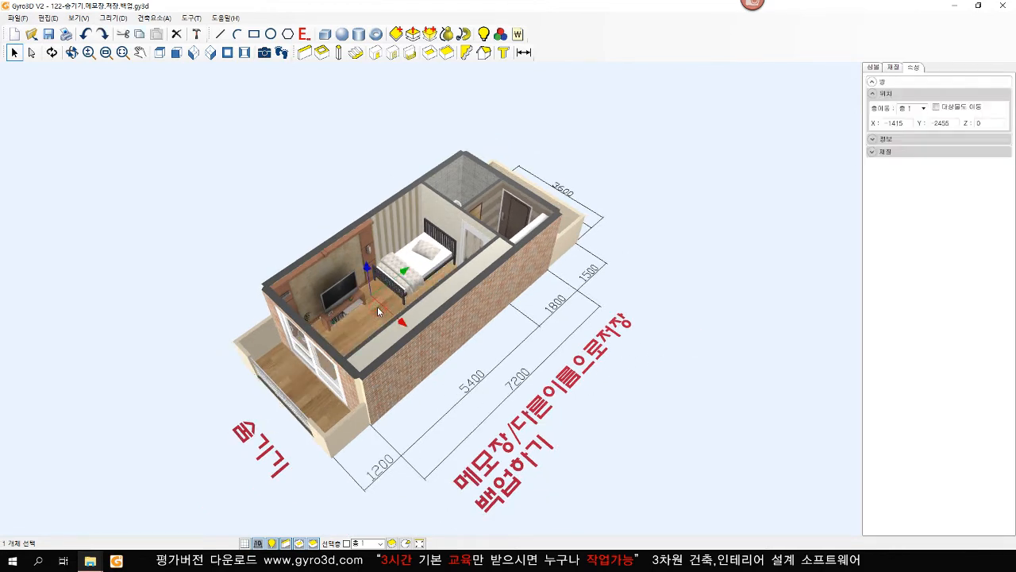
right_click(377, 306)
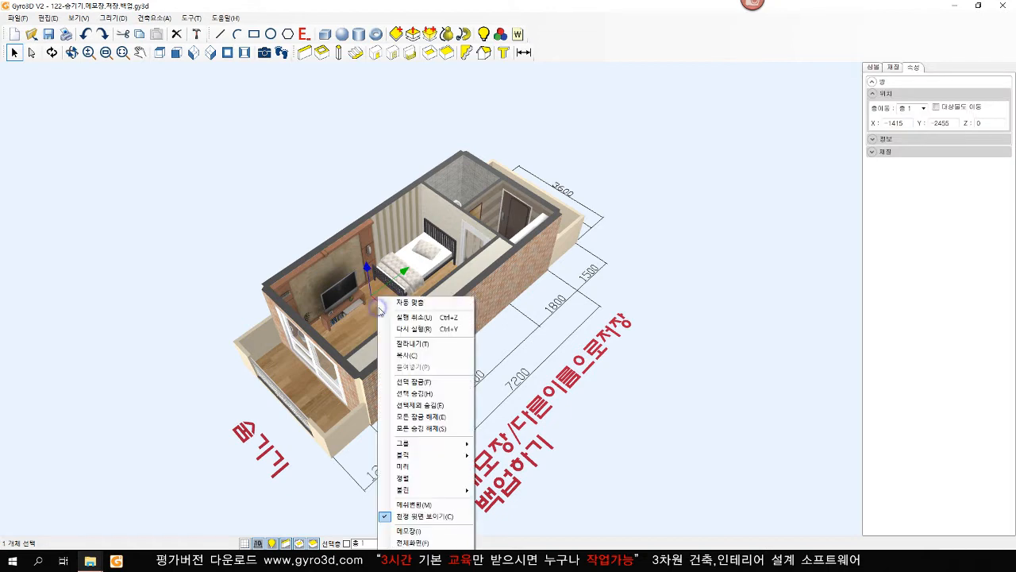
click(433, 384)
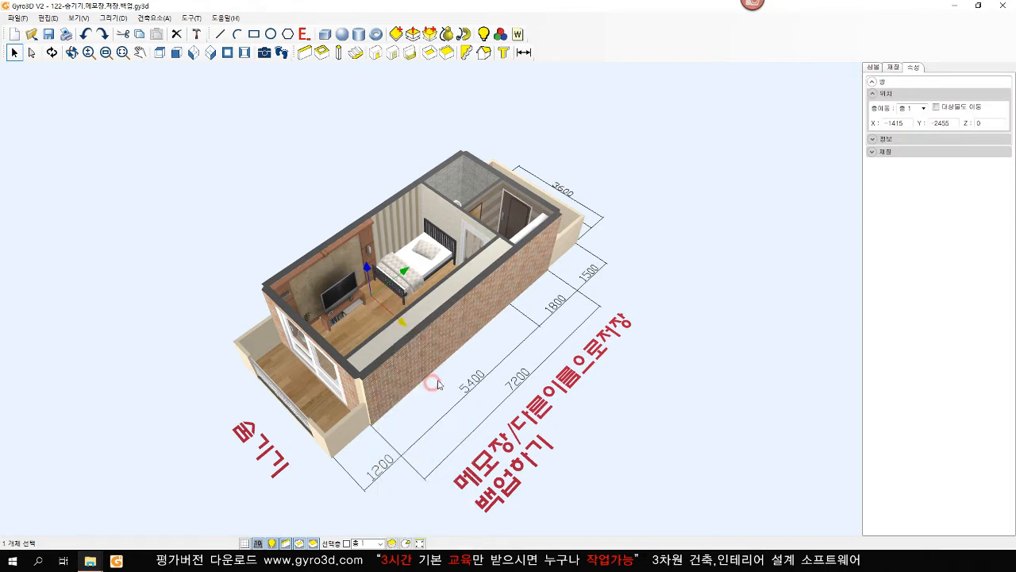
click(704, 446)
- Select the whole model with its dimensions and 3D texts and move it away from the locked floor
scroll(655, 459, down, 2)
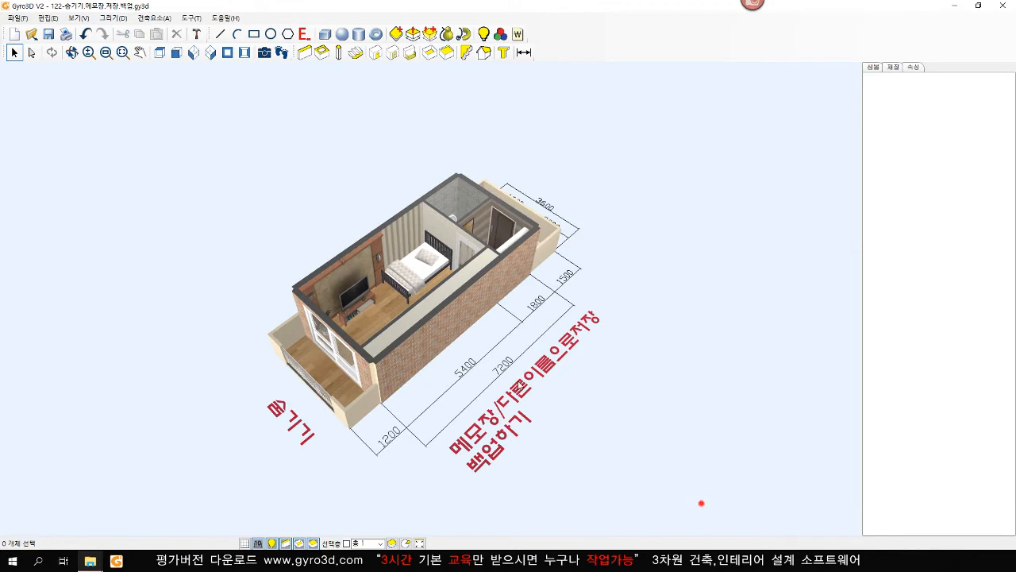
drag(702, 505, 181, 119)
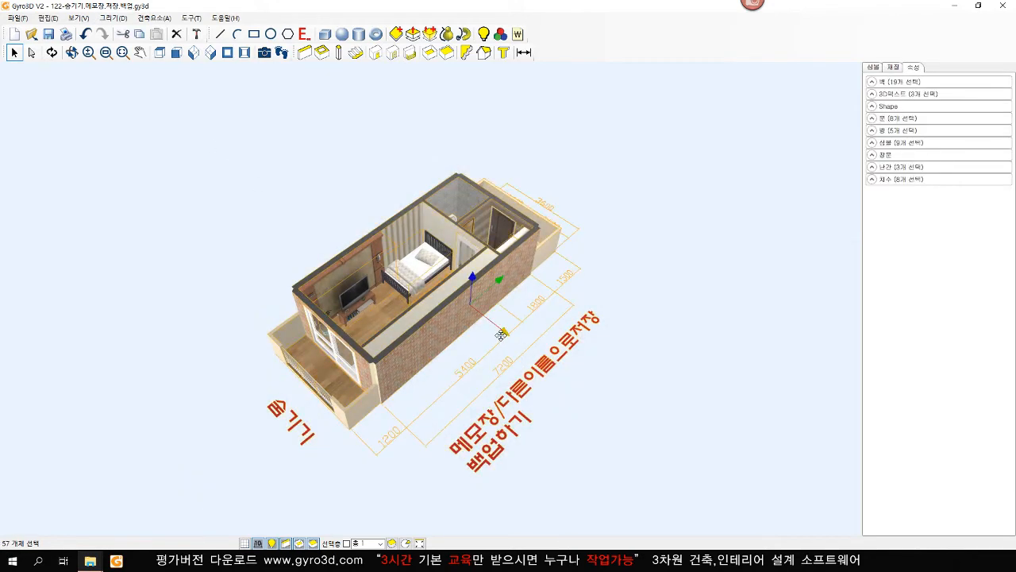
drag(428, 289, 291, 230)
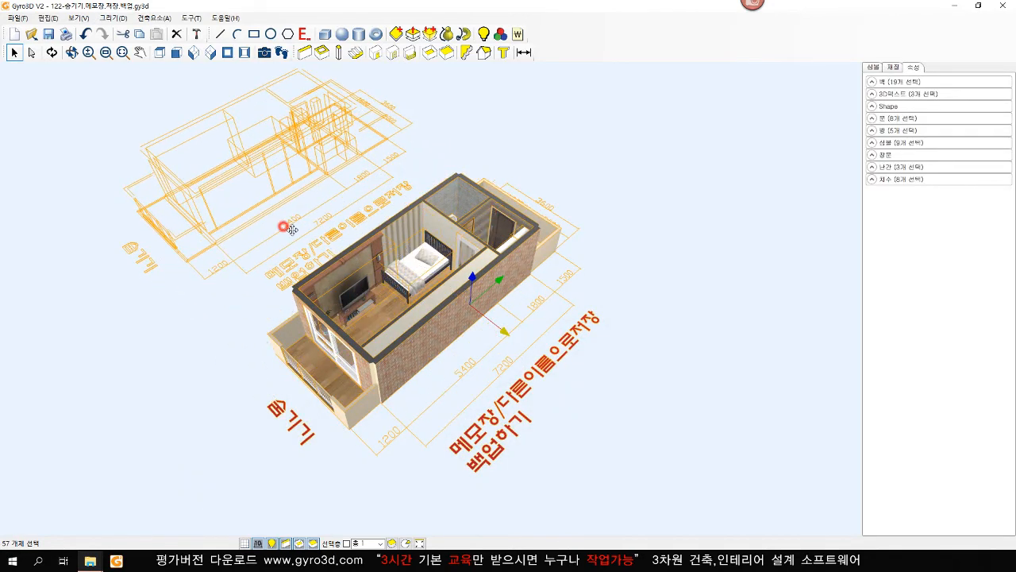
click(637, 242)
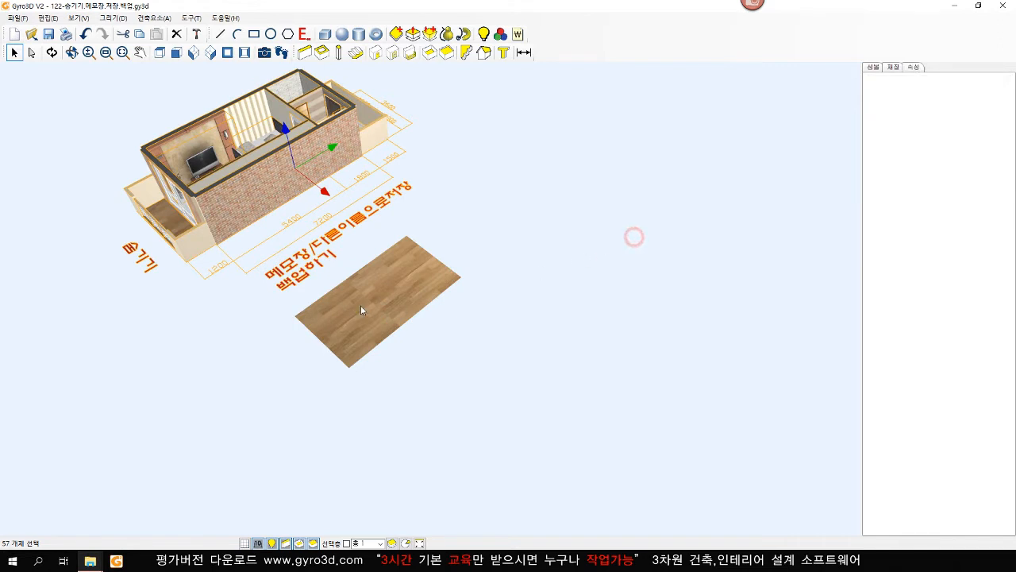
- Deselect the model and unlock all locked objects
click(476, 311)
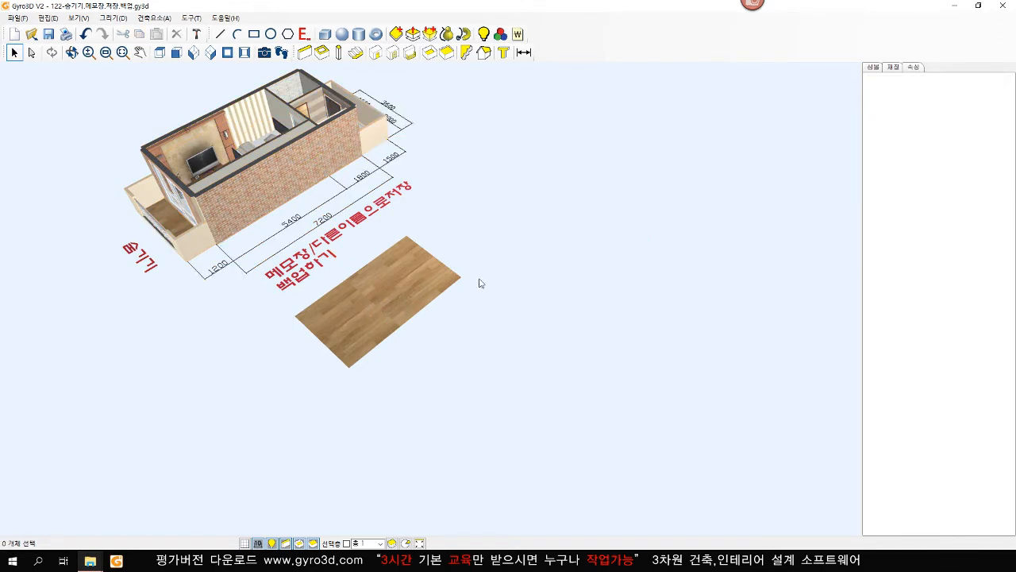
middle_drag(329, 342, 496, 400)
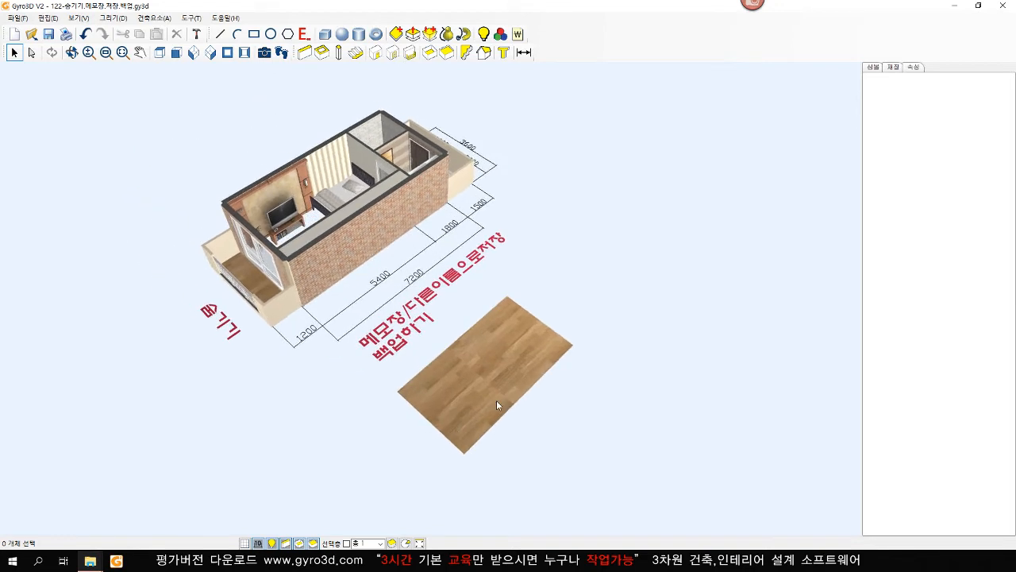
right_click(579, 298)
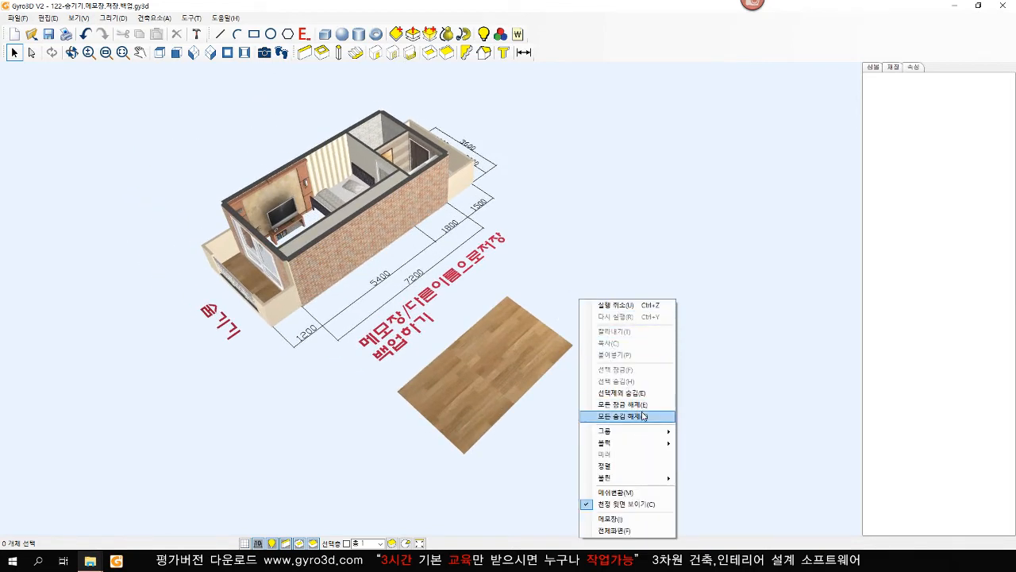
click(640, 405)
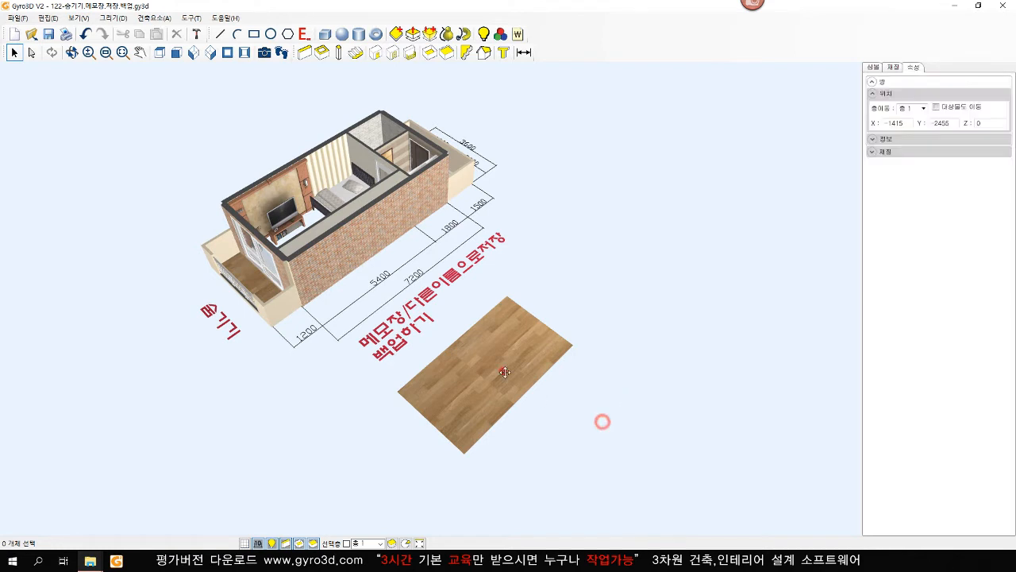
- Move the unlocked wooden floor back into the bedroom between the walls and deselect it
drag(405, 277, 381, 253)
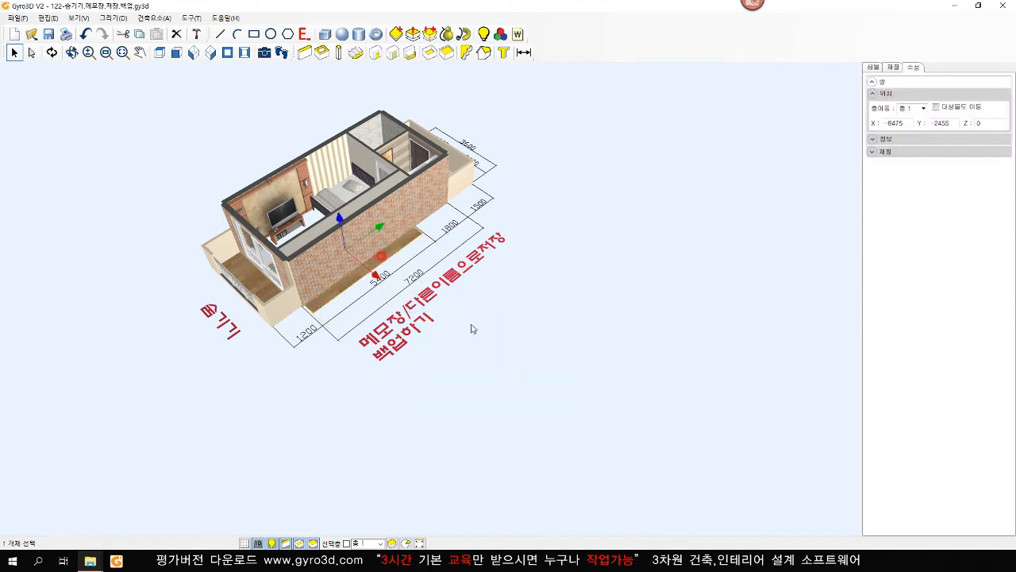
middle_drag(438, 326, 548, 396)
drag(490, 359, 449, 329)
scroll(597, 318, up, 2)
right_click(653, 248)
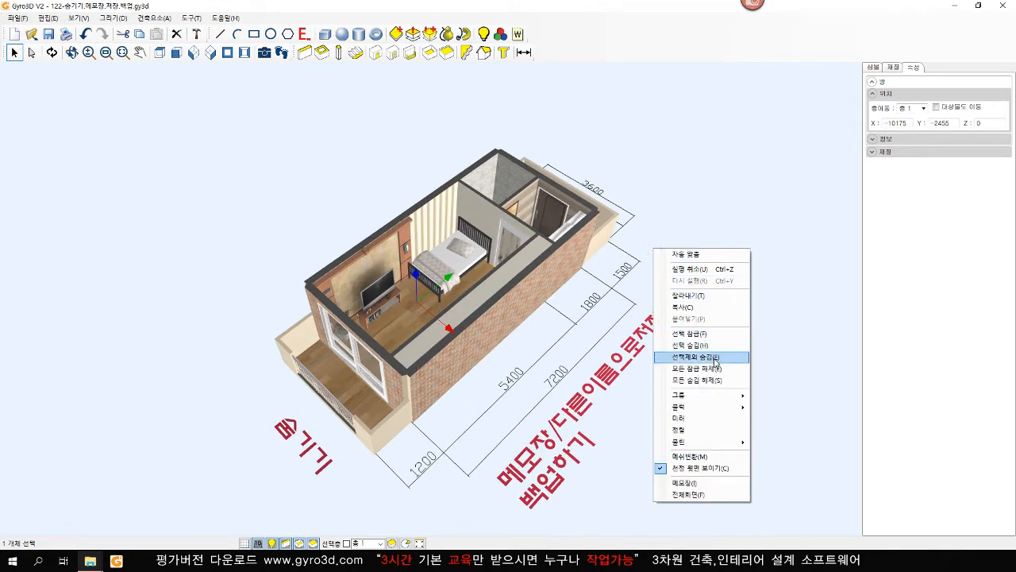
click(789, 338)
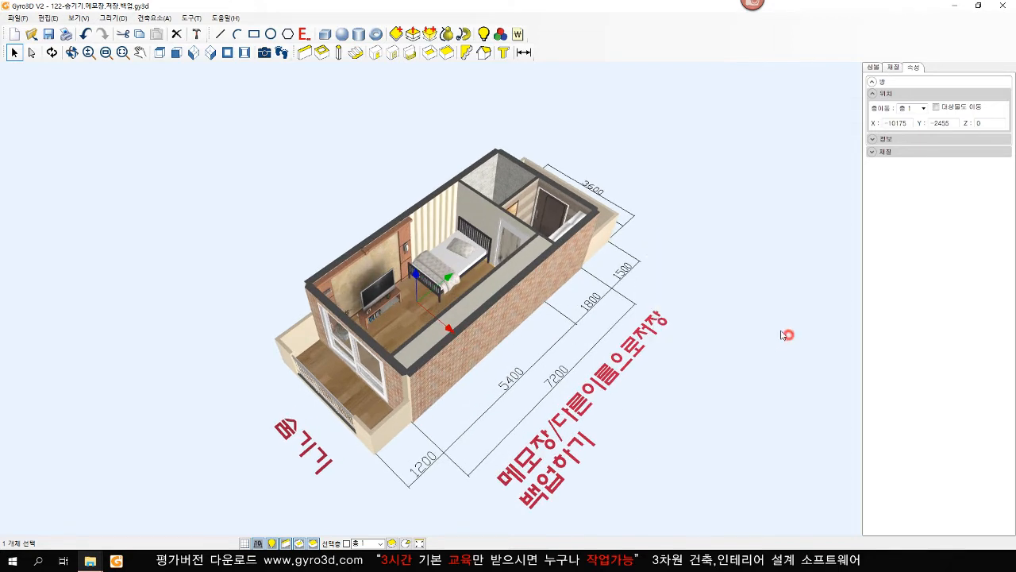
middle_drag(573, 317, 546, 283)
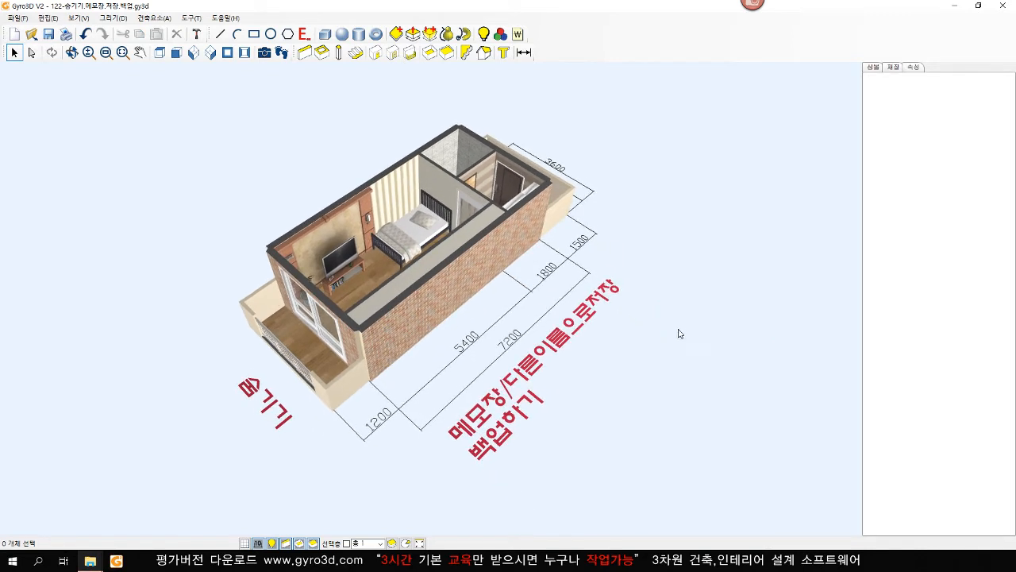
click(681, 327)
scroll(582, 361, up, 3)
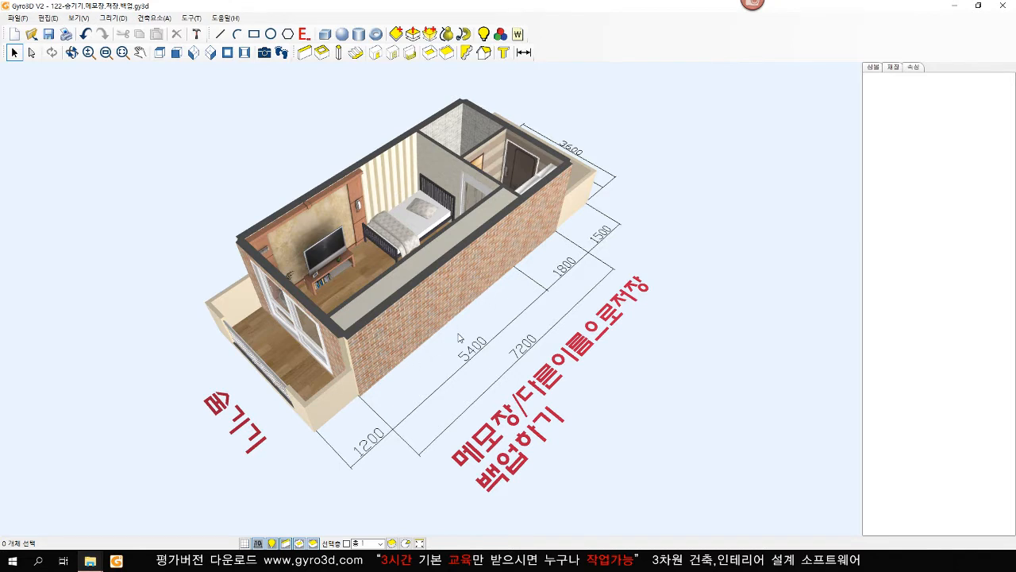
- Write a memo in the file with the lines "12345", "마감" and "abc", and close the memo
right_click(677, 215)
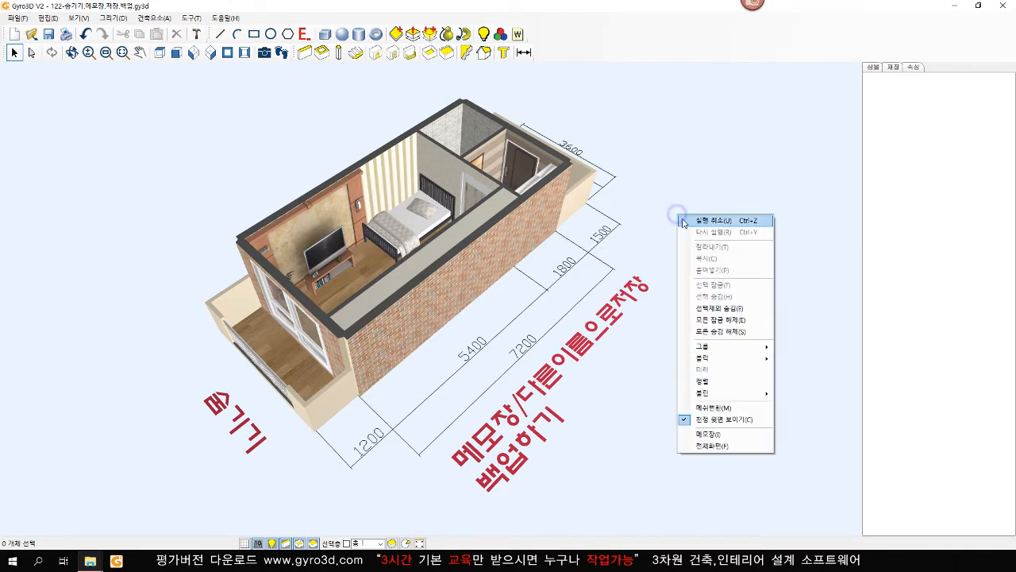
click(731, 435)
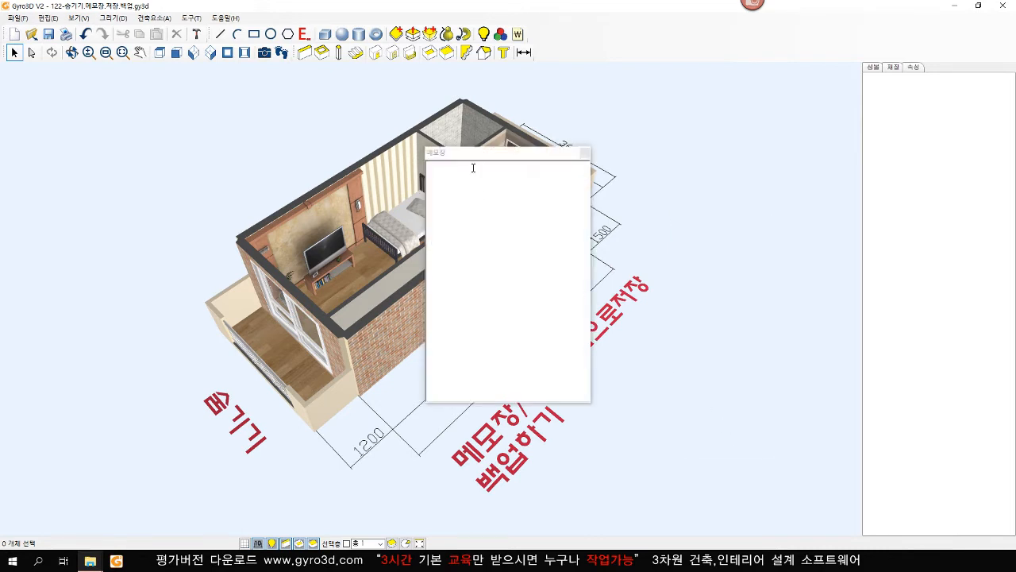
click(465, 182)
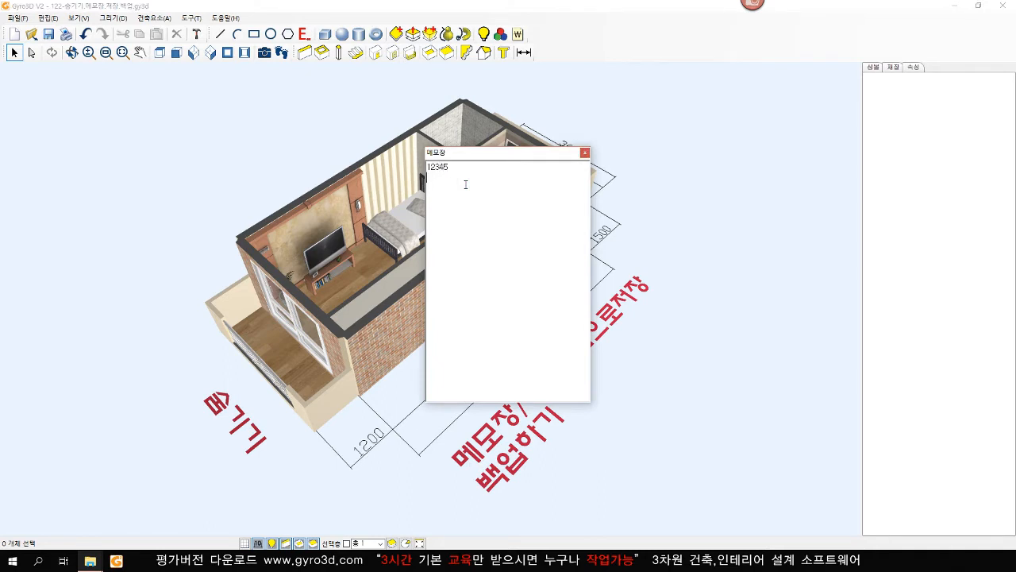
text(12345)
key(Return)
text(미기)
key(Return)
click(586, 154)
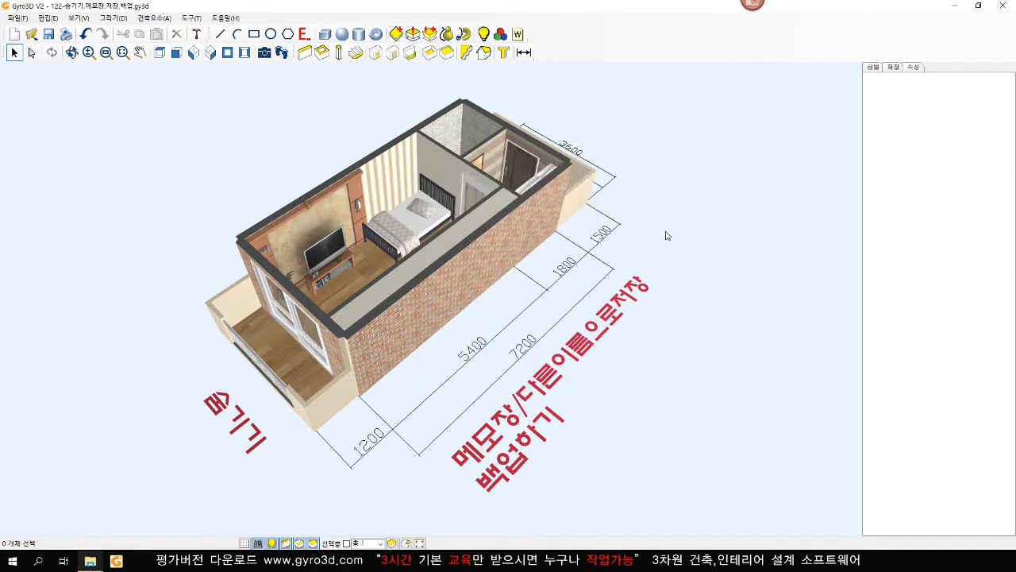
- Save the model under the new name "test" on the desktop
click(17, 19)
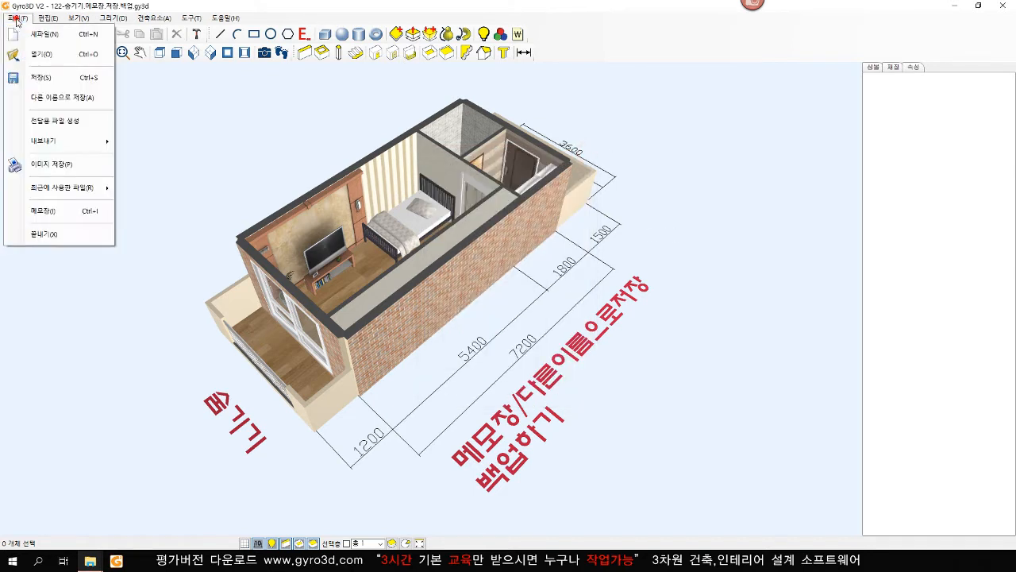
click(61, 100)
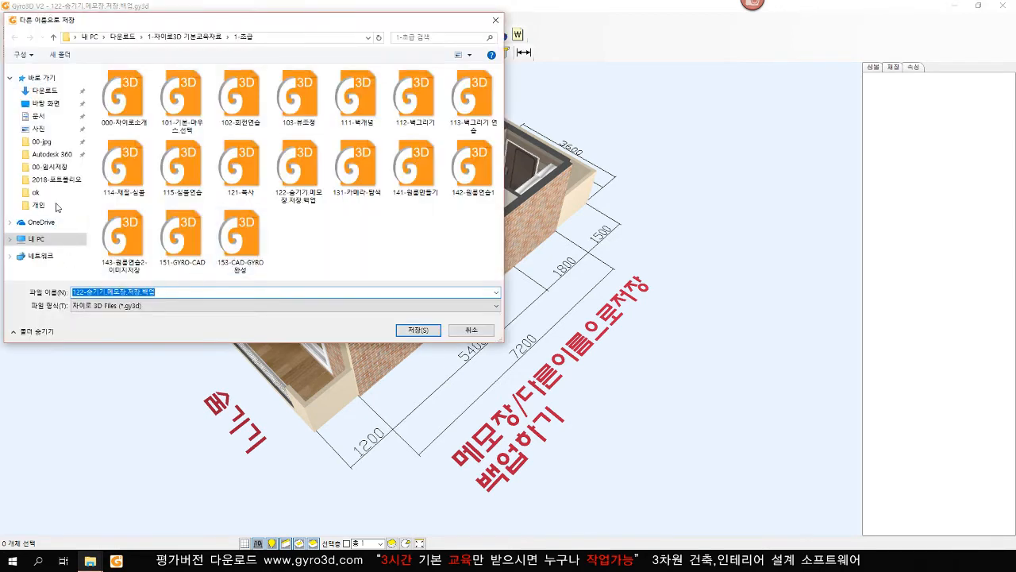
click(45, 104)
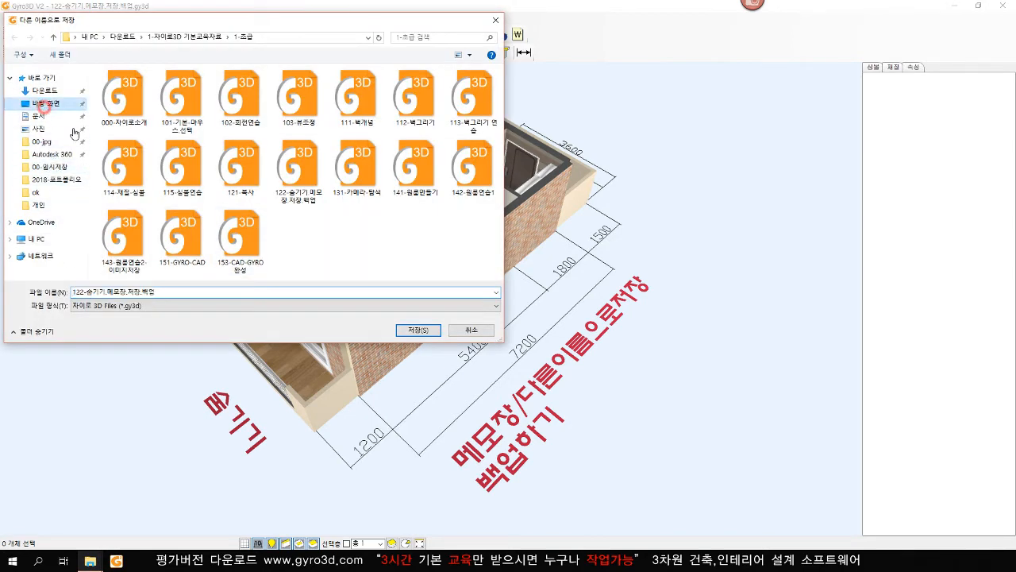
click(180, 291)
double_click(181, 290)
text(tes)
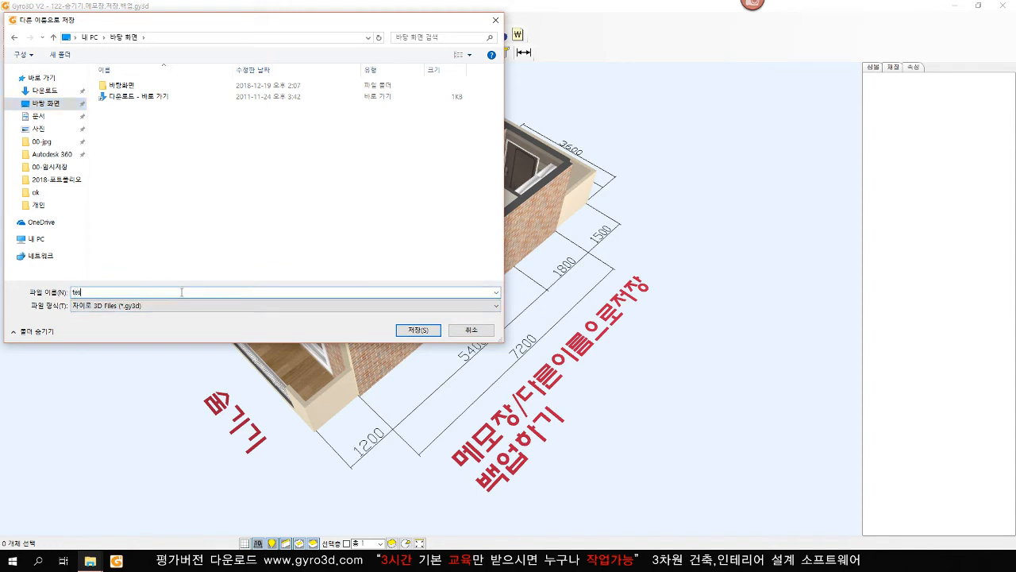
text(t)
click(418, 329)
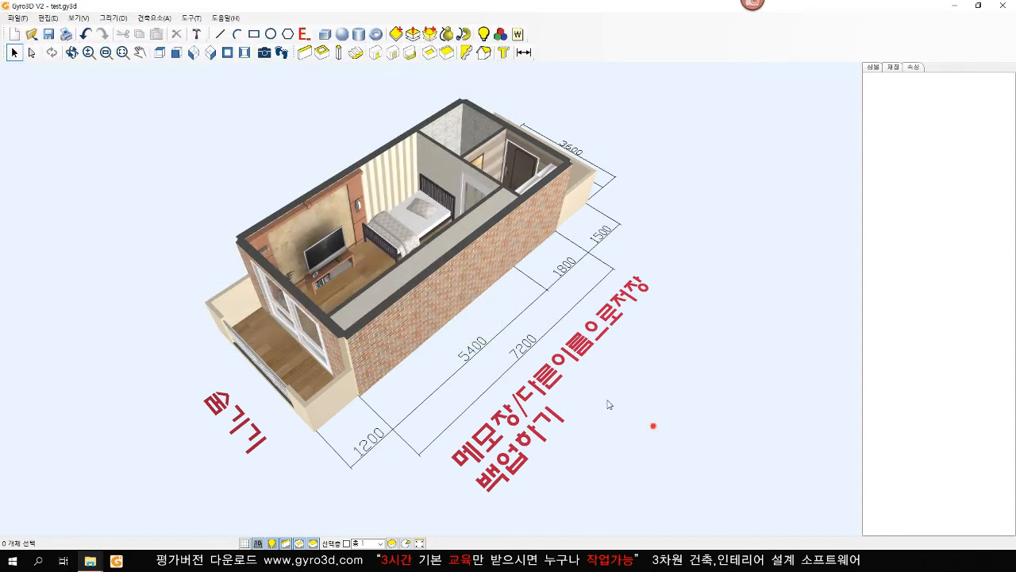
- Start a new empty file and open the "test" file from the desktop
click(15, 34)
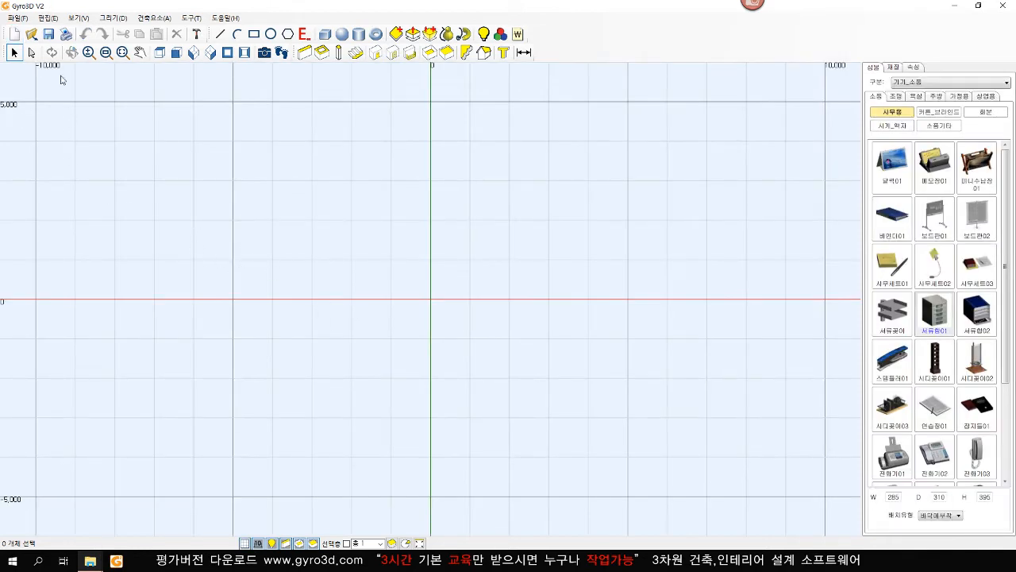
click(32, 34)
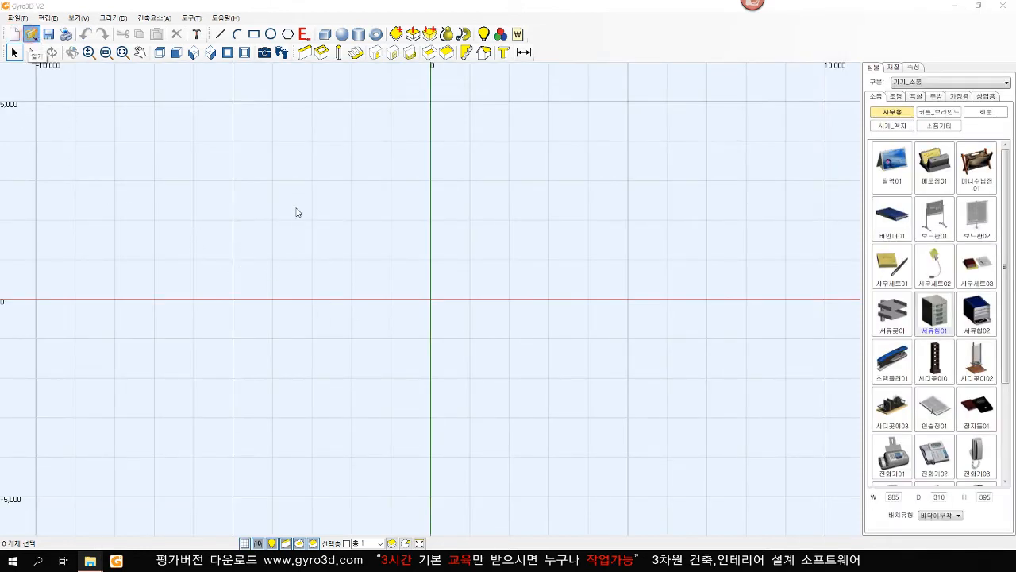
click(111, 96)
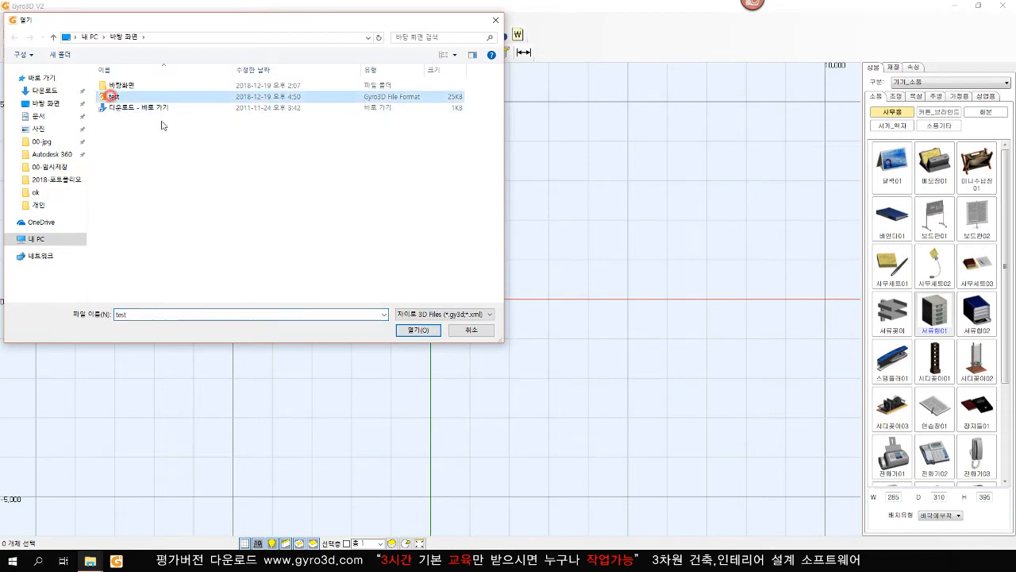
click(418, 329)
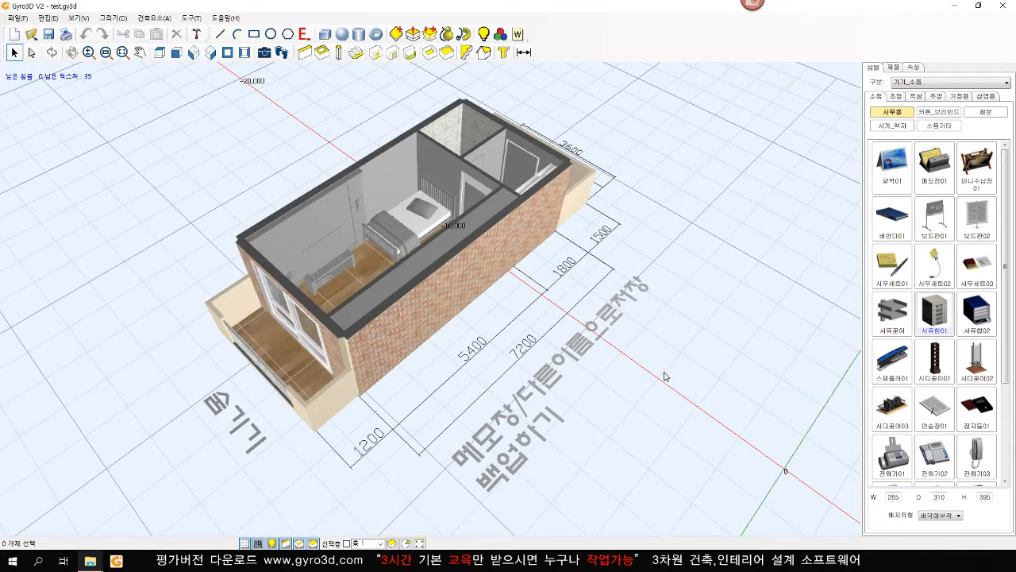
- Check the memo stored in the reopened file, moving it clear of the model, and close it
right_click(669, 209)
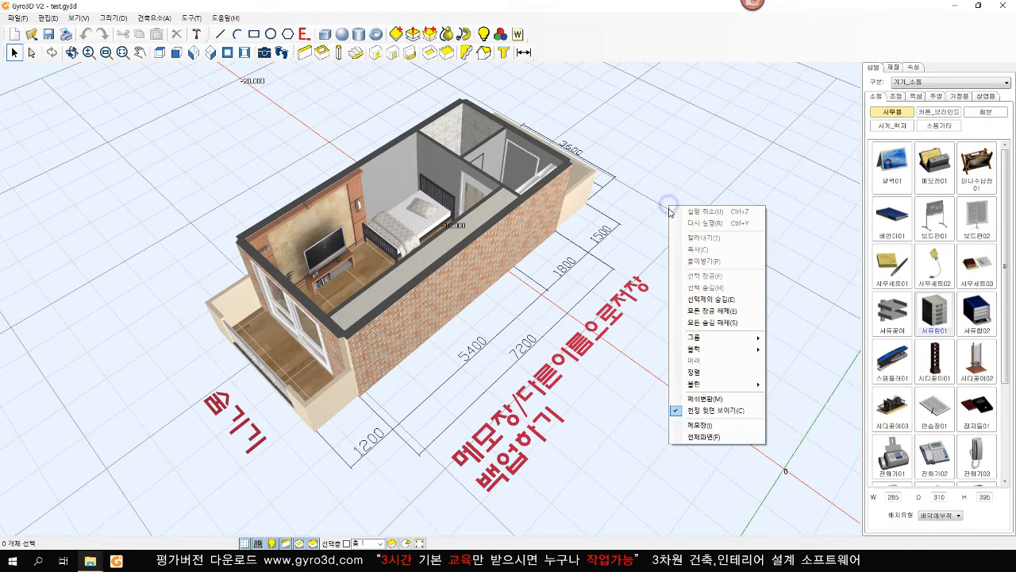
click(710, 426)
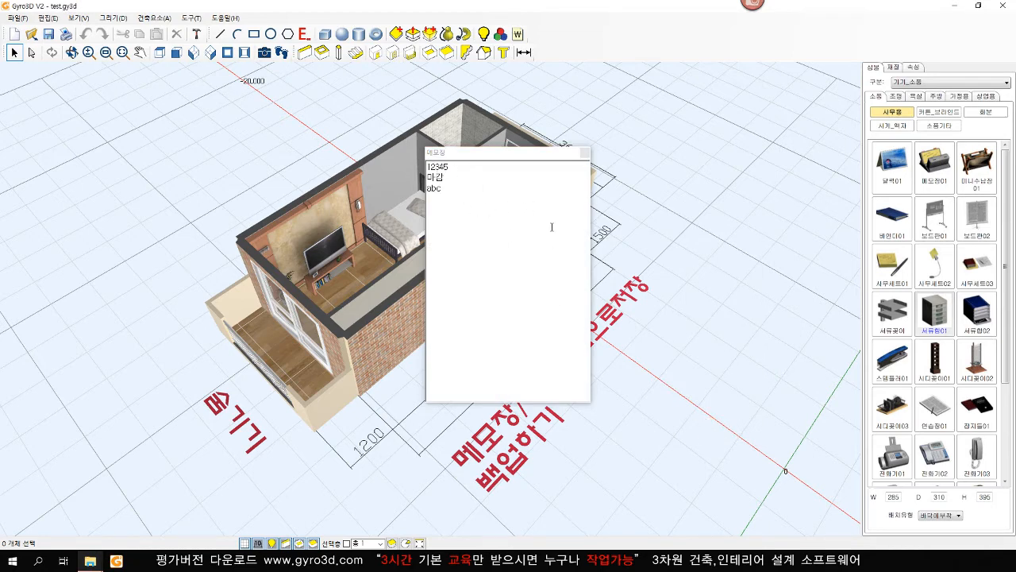
drag(501, 164, 719, 180)
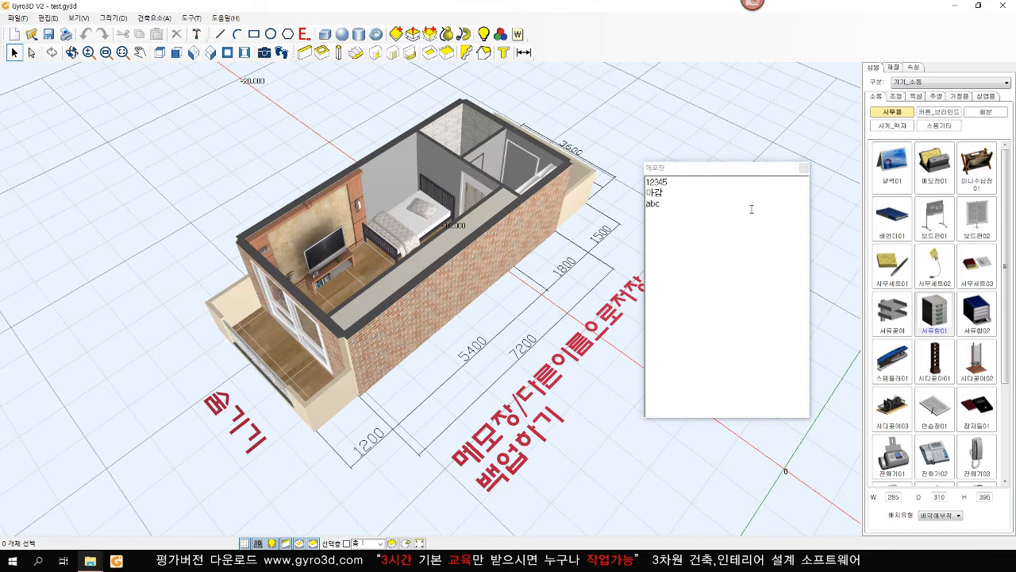
click(805, 169)
click(804, 169)
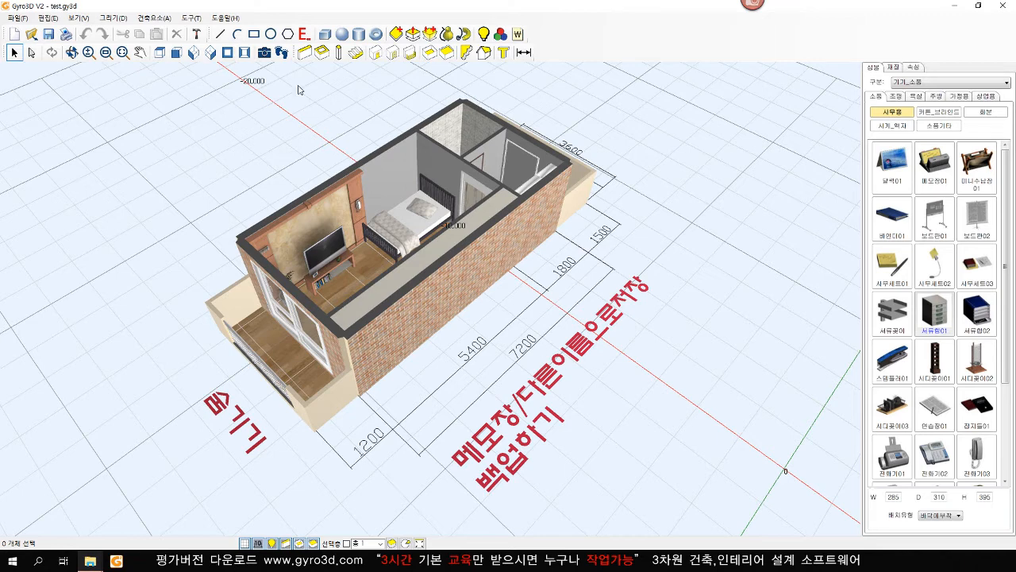
- Draw a cylinder on the long brick wall's outer face, near the balcony end
click(358, 34)
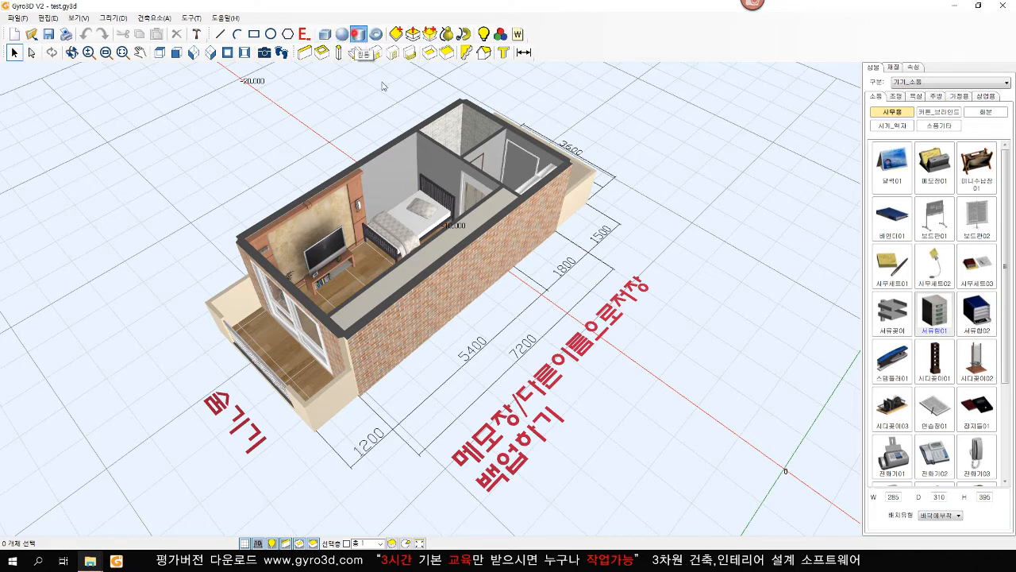
click(424, 320)
click(427, 323)
right_click(440, 346)
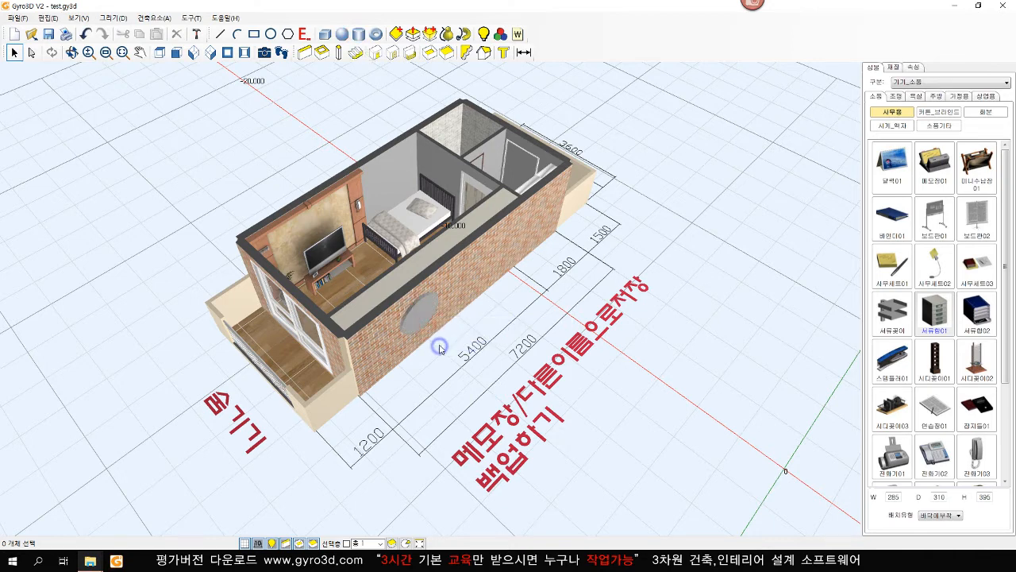
- Draw a box on the brick wall's outer face, beyond the cylinder, and save the file
click(327, 36)
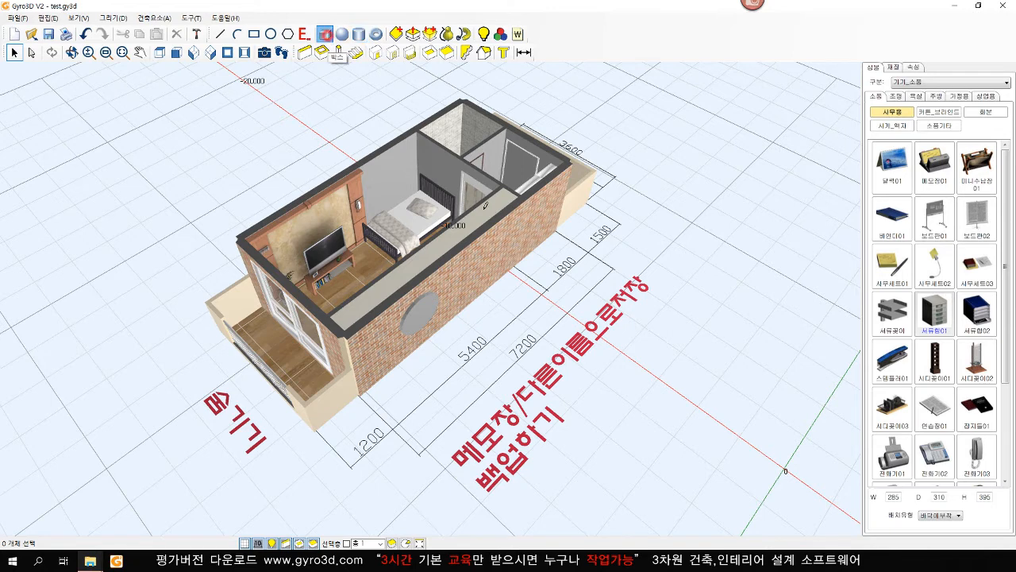
click(514, 254)
click(517, 256)
right_click(525, 262)
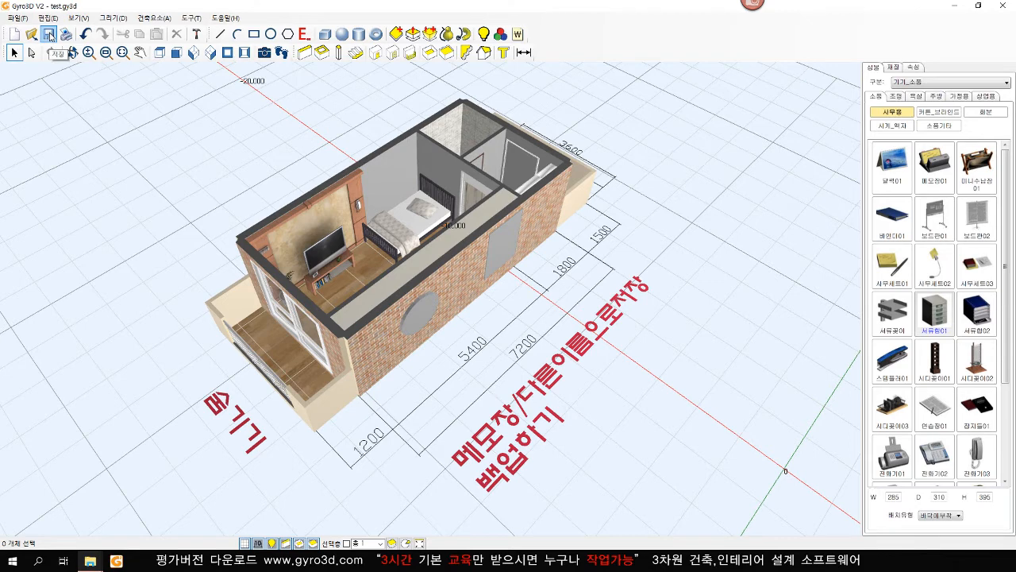
click(49, 36)
- Save a backup copy of the model on the desktop as "test-01"
click(16, 18)
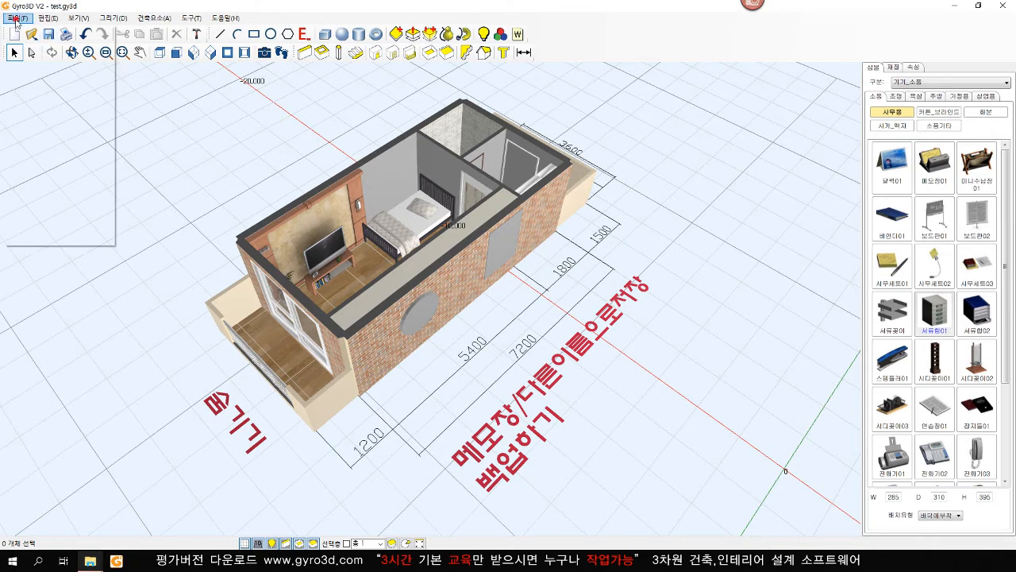
click(52, 100)
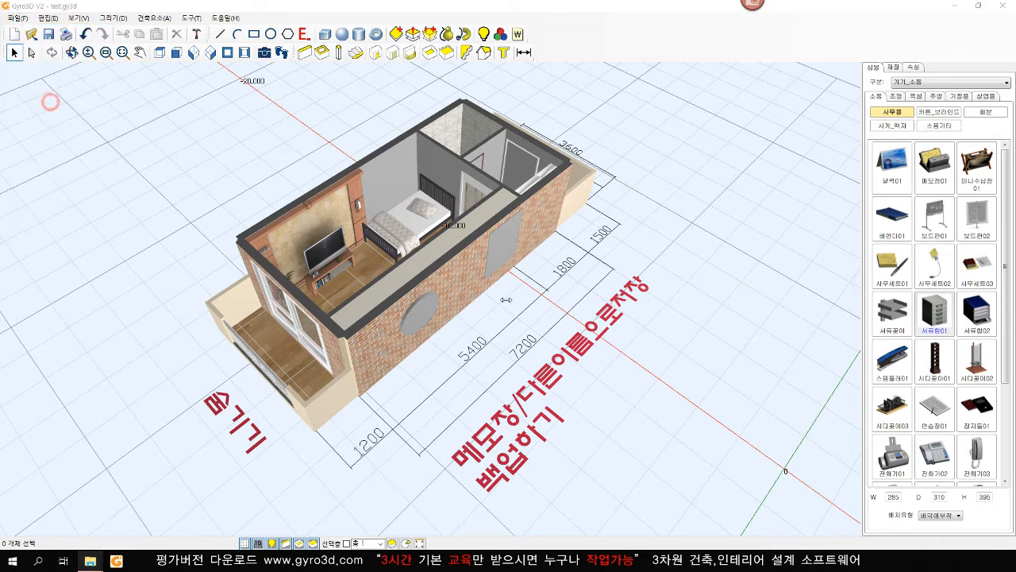
click(101, 292)
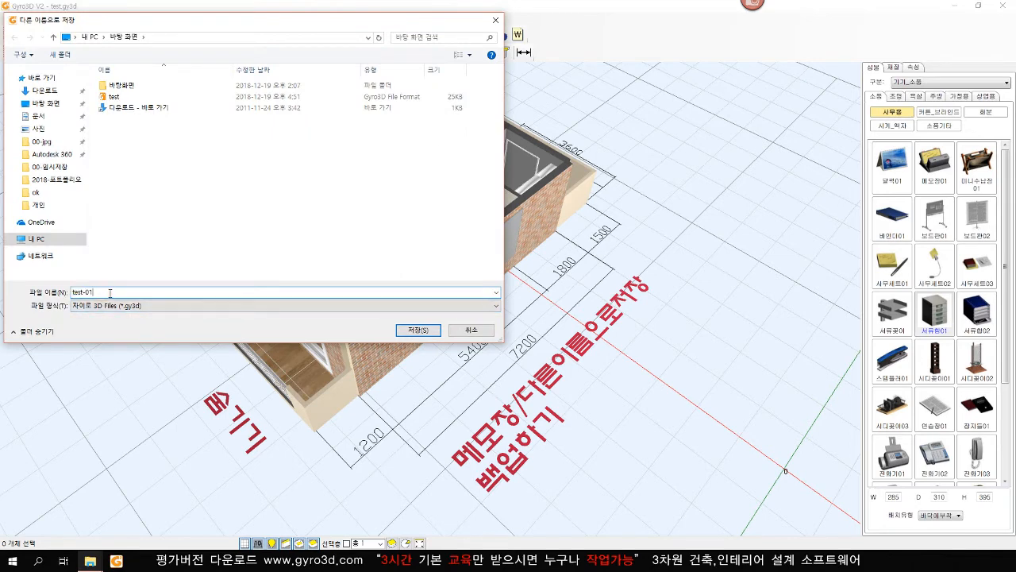
click(418, 329)
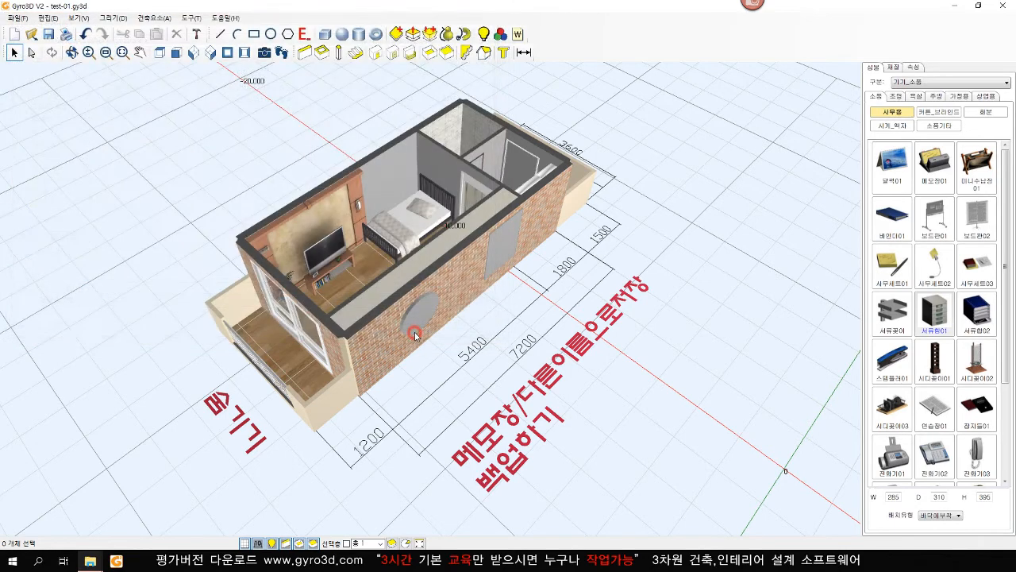
- Draw two large boxes on the ground, one behind the living-room side of the house and one beyond its far end
click(325, 35)
click(216, 129)
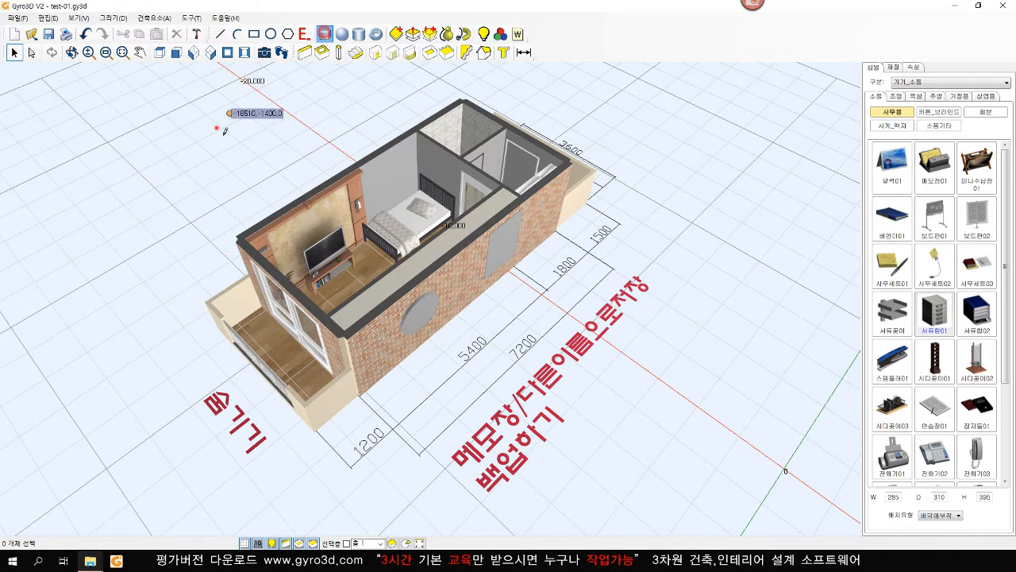
click(207, 215)
click(216, 164)
click(641, 199)
click(692, 286)
click(688, 213)
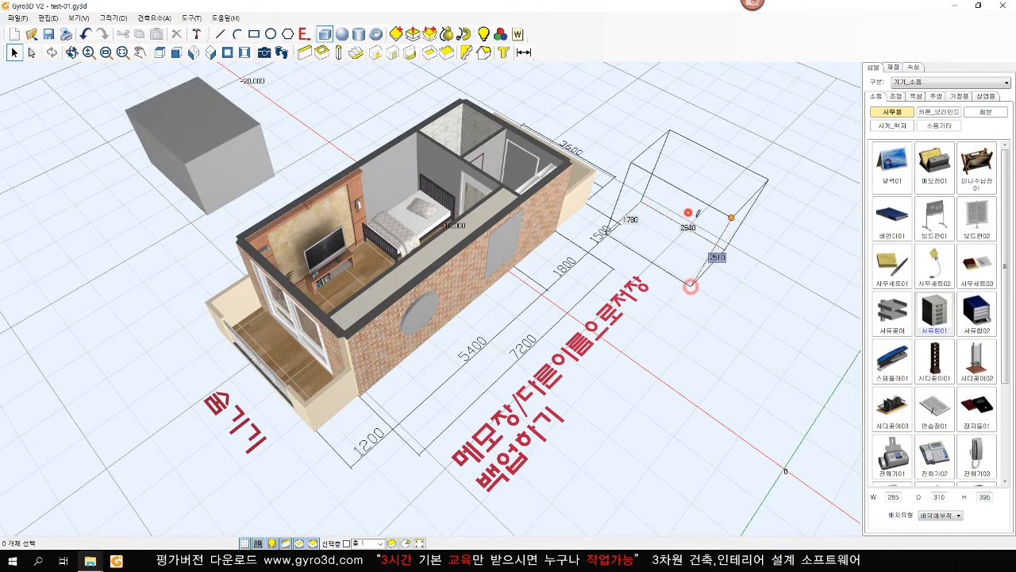
right_click(693, 225)
- Save the model on the desktop under the new name "test-02"
click(16, 18)
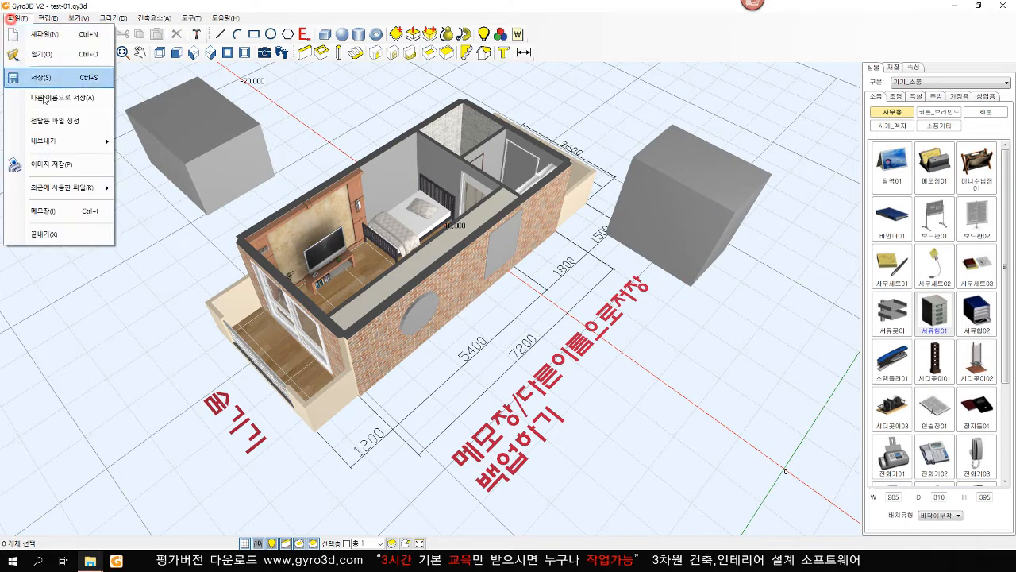
click(50, 98)
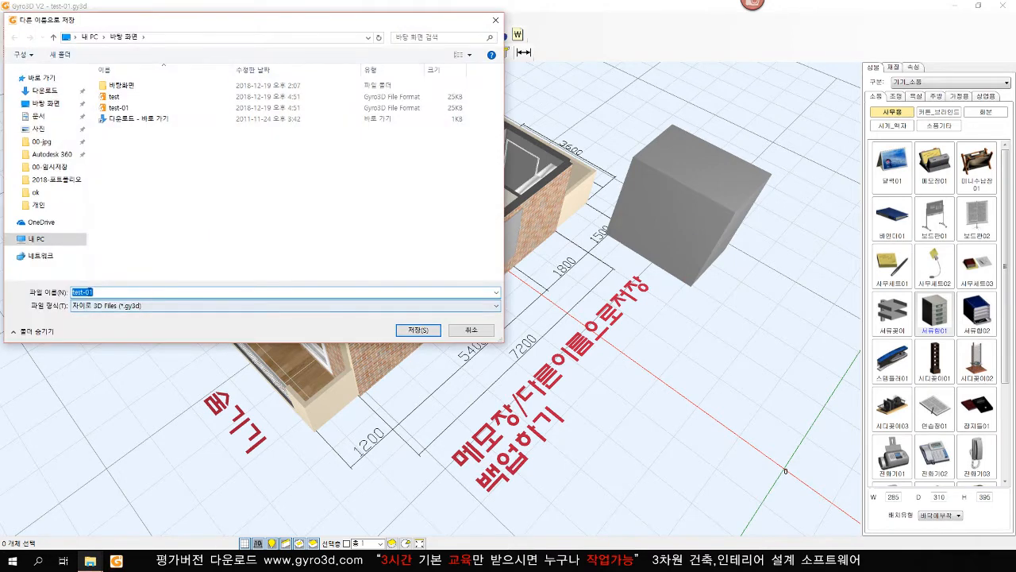
click(87, 292)
text(2)
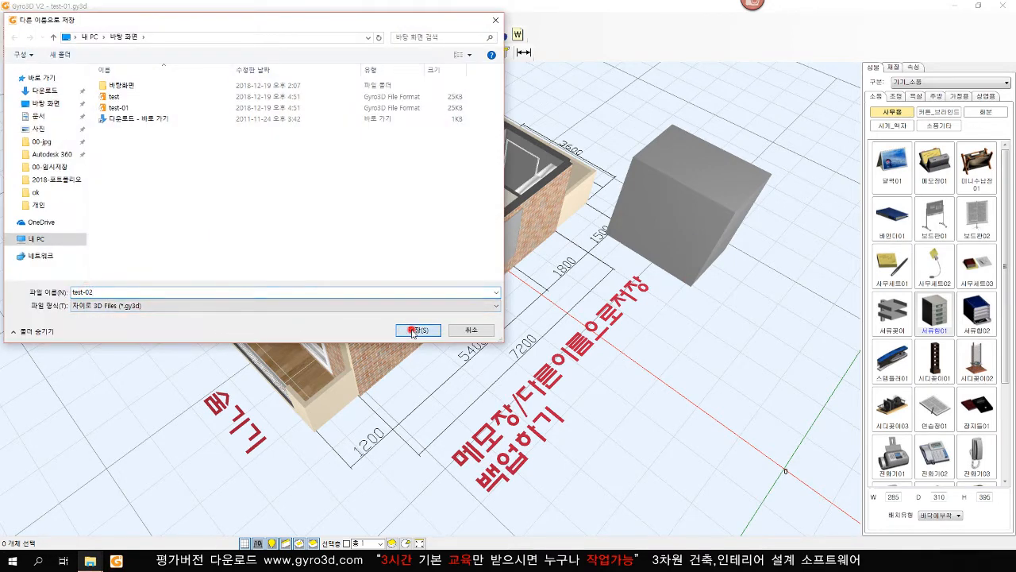
click(418, 330)
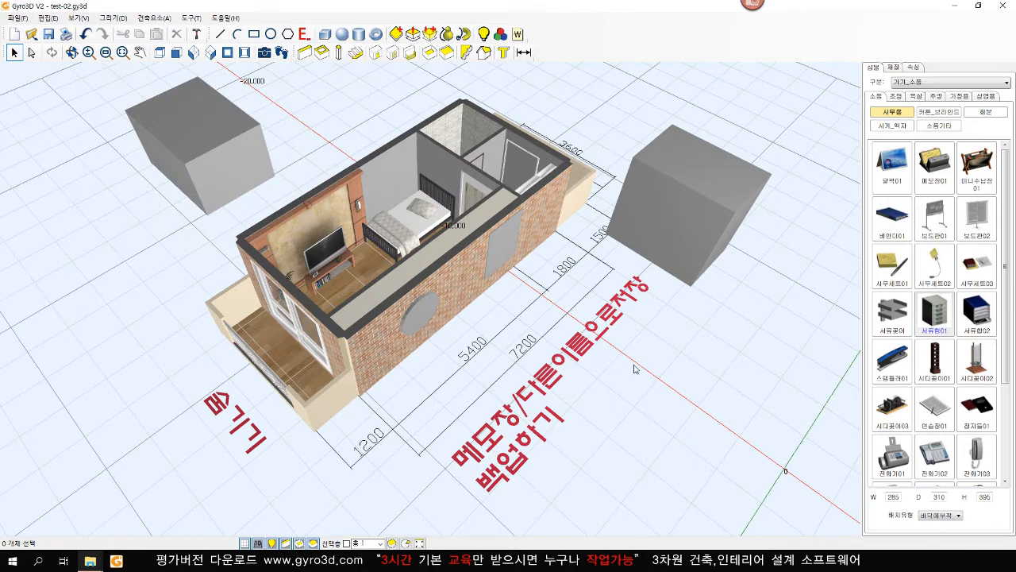
- Reopen "test-01" and draw a box about 1370 by 1930 and 1730 high on the ground behind the living room
click(31, 34)
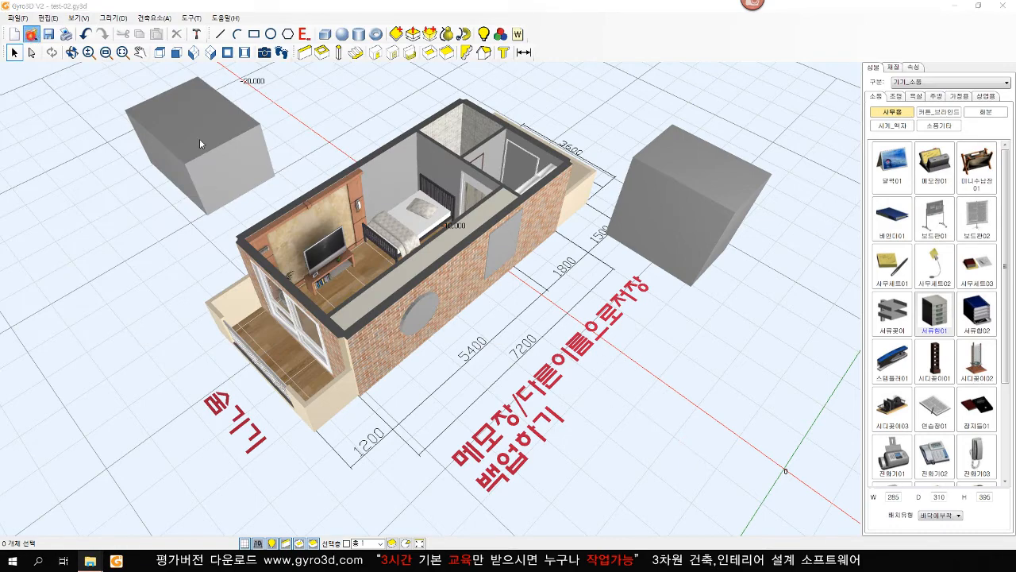
double_click(119, 118)
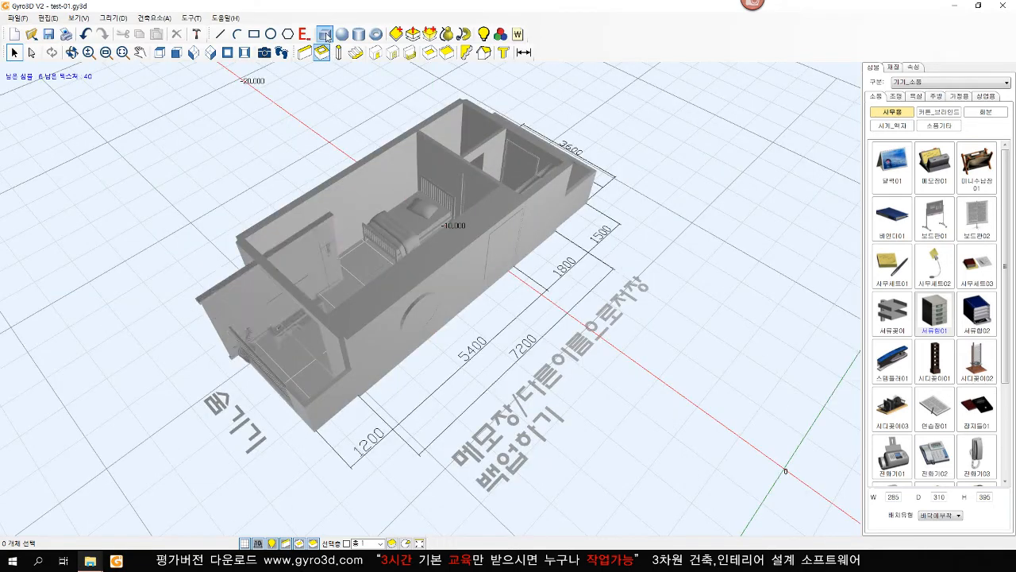
click(324, 35)
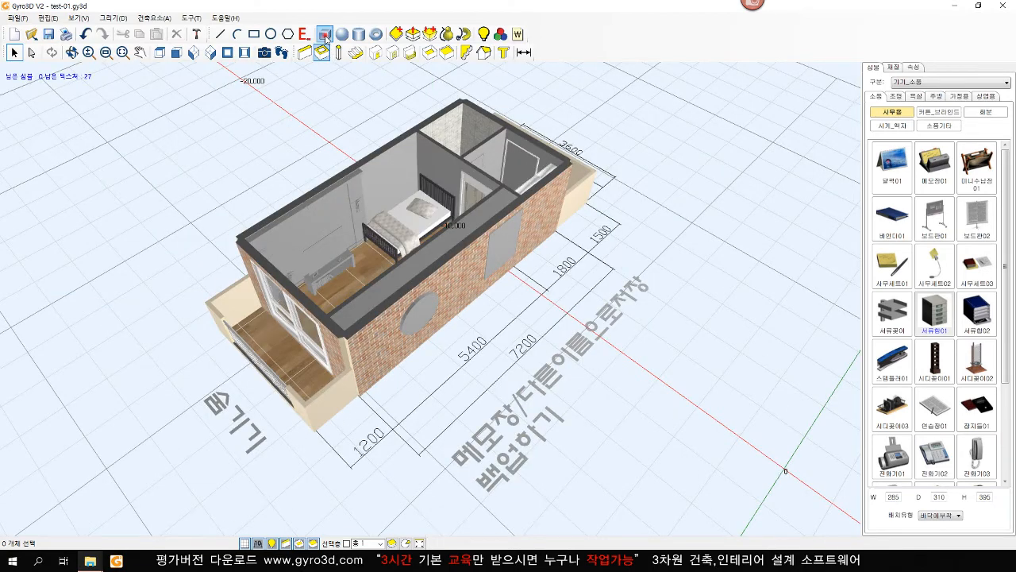
click(252, 145)
click(249, 195)
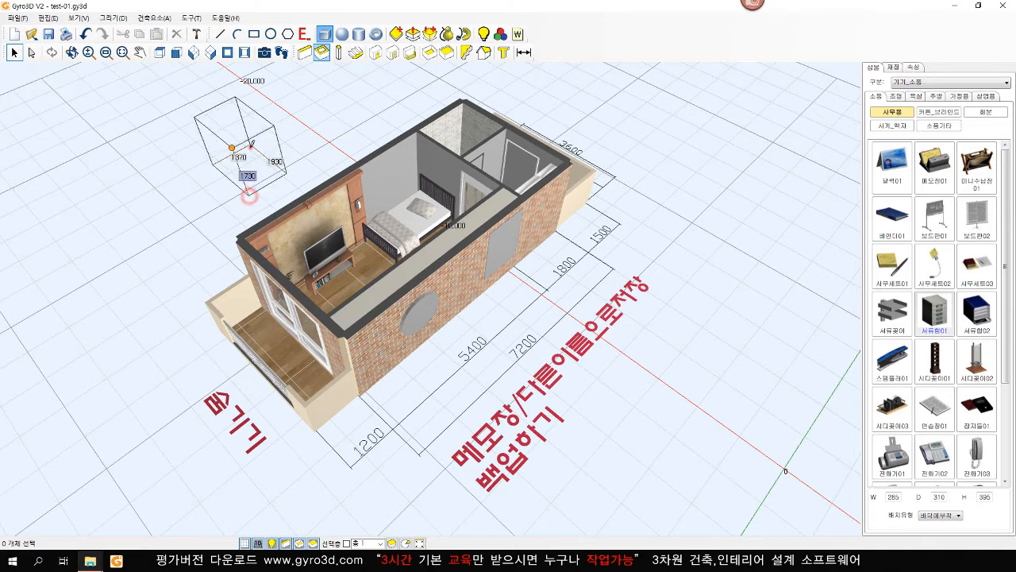
click(251, 147)
right_click(341, 119)
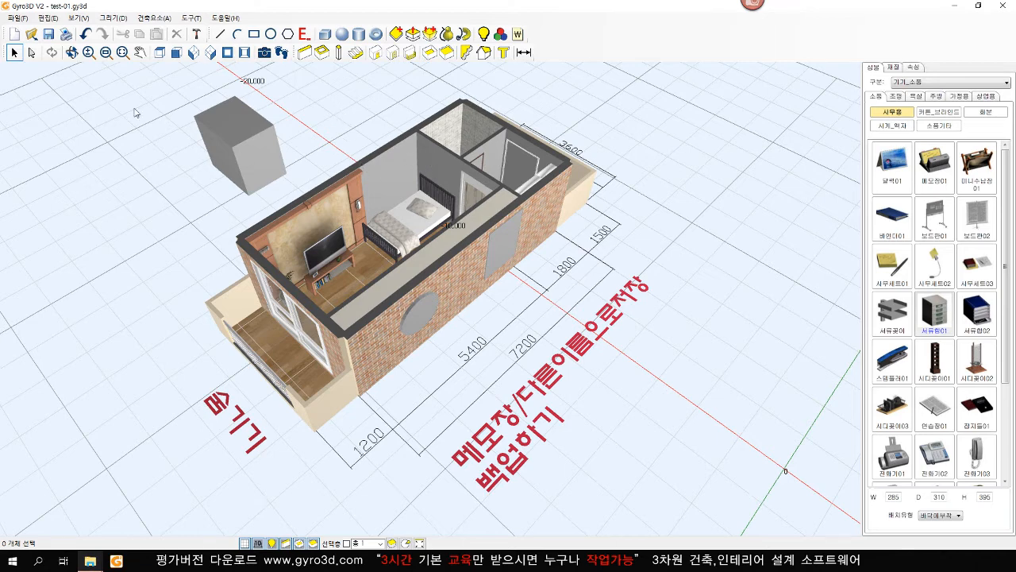
- Save the changed model on the desktop as a separate file named "test-013"
click(71, 53)
click(19, 18)
click(57, 96)
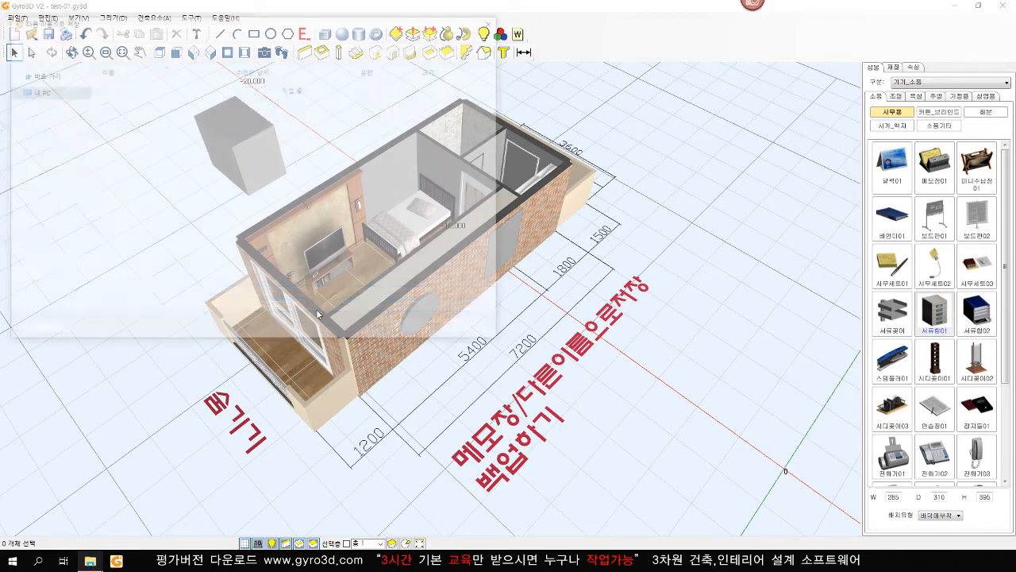
click(90, 291)
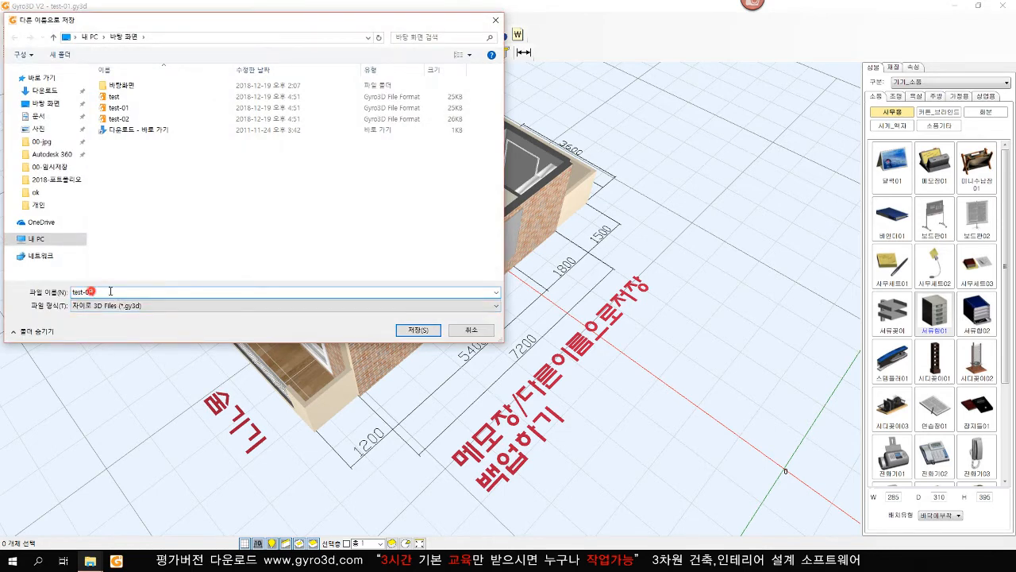
text(3)
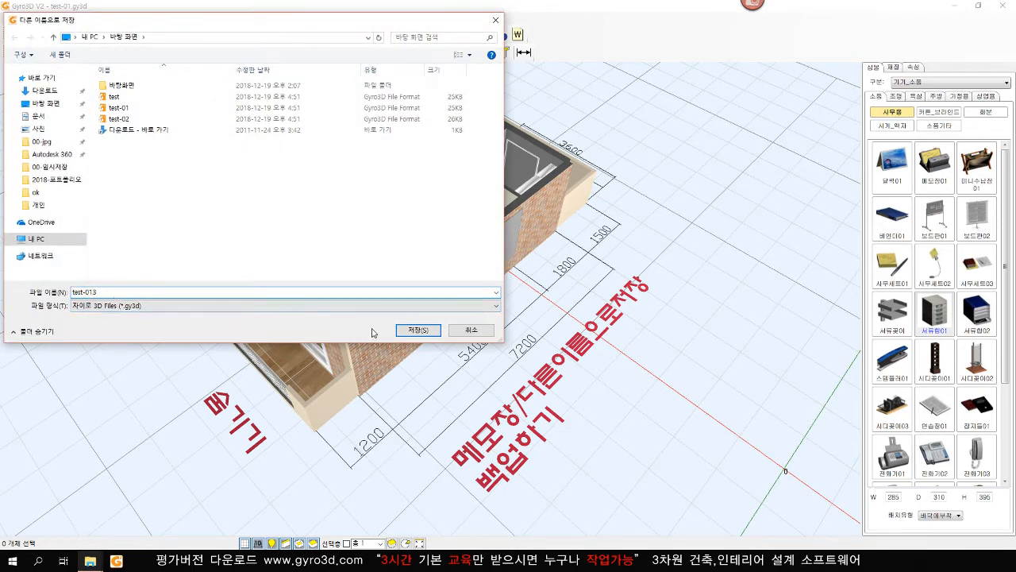
click(416, 330)
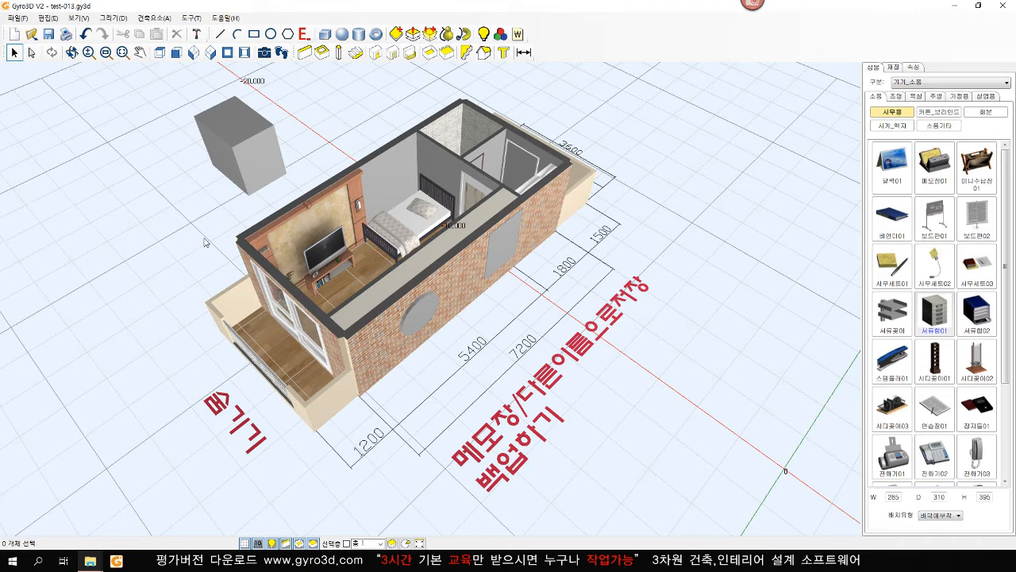
- Go to the autosave options in the program settings and bring up the list of automatic backup files
click(197, 35)
click(472, 145)
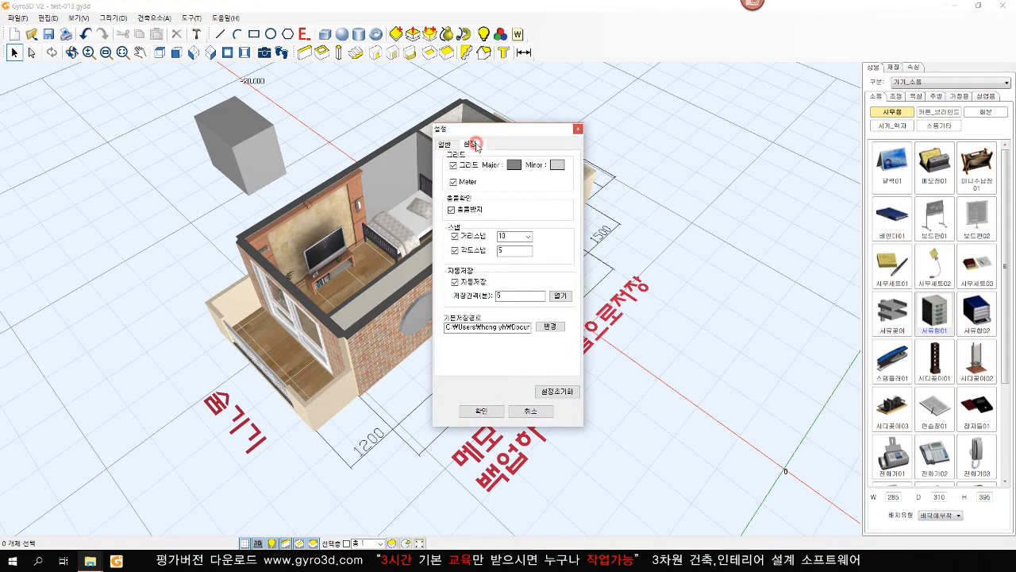
click(504, 298)
click(560, 295)
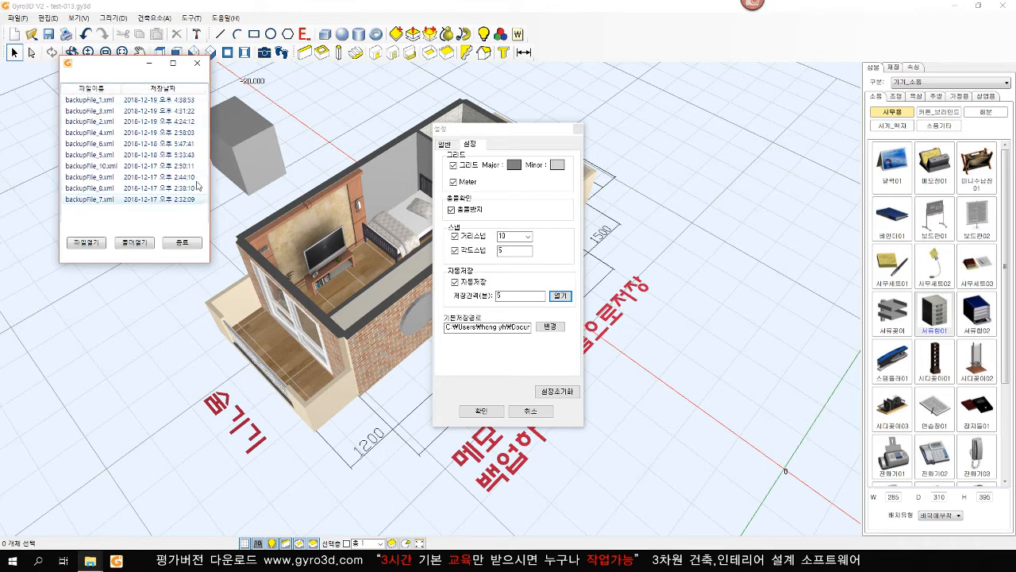
- Open the automatic backup "backupFile_3.xml", and close the settings and the backup file list
click(175, 112)
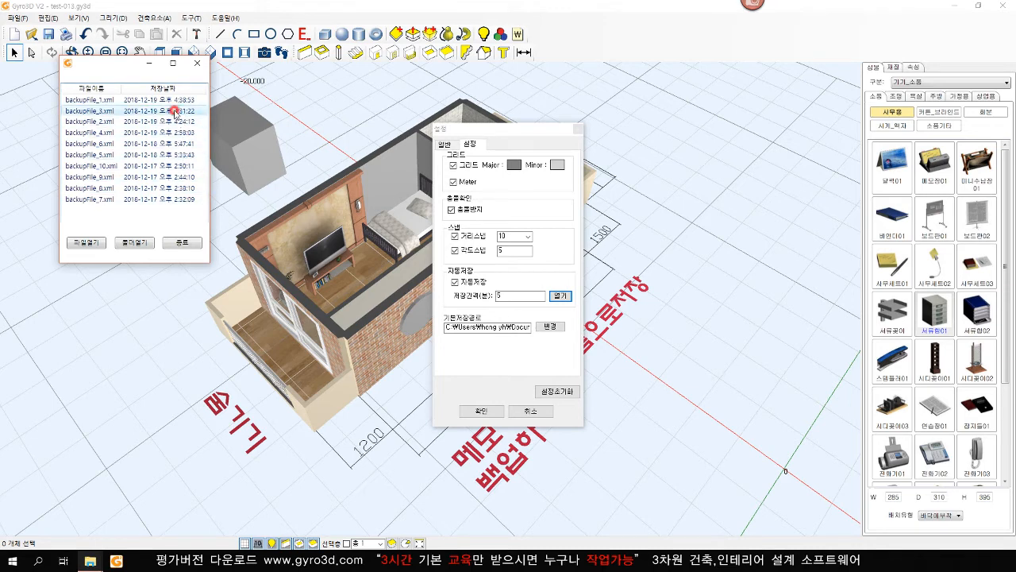
click(85, 246)
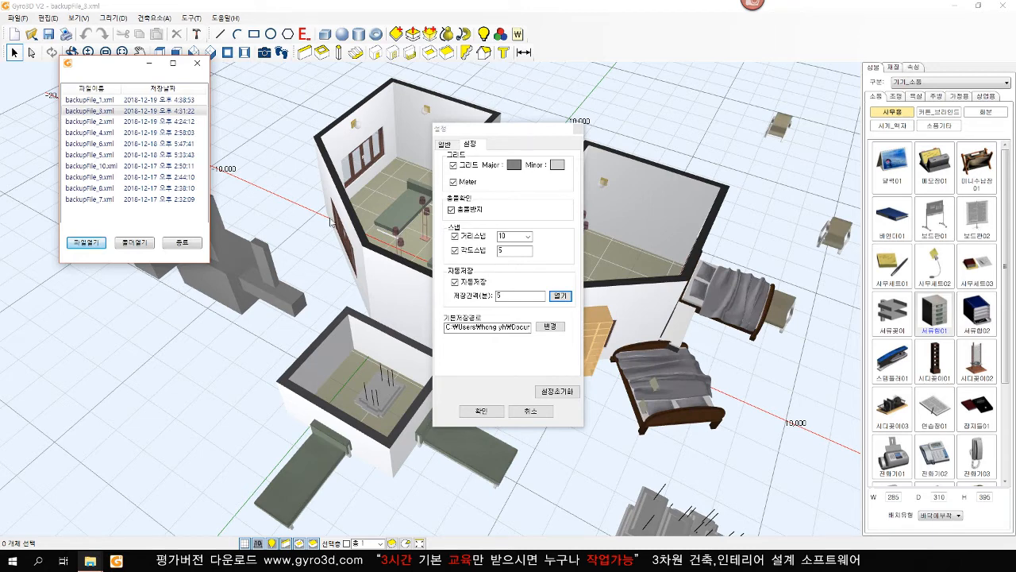
click(530, 411)
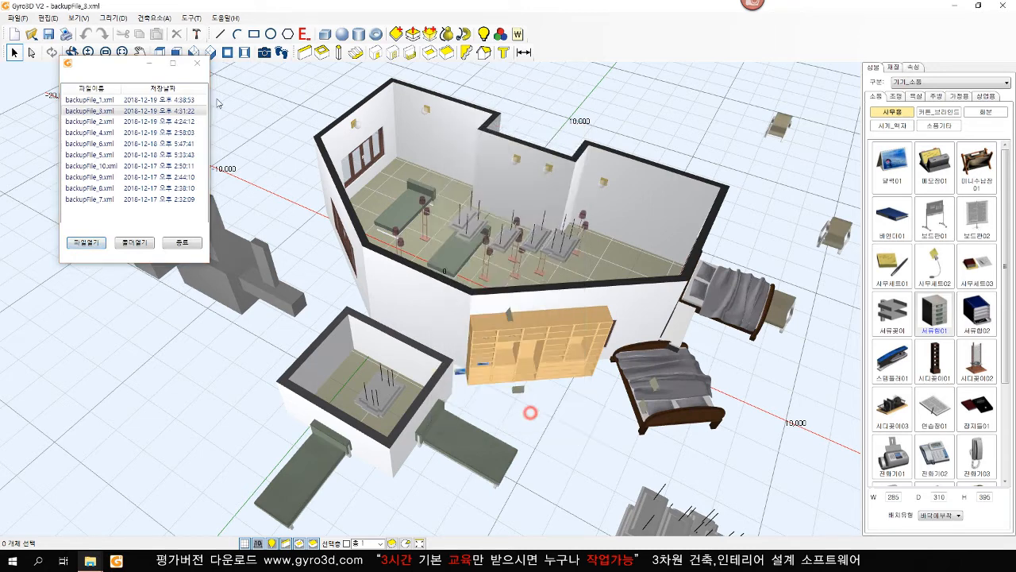
click(196, 62)
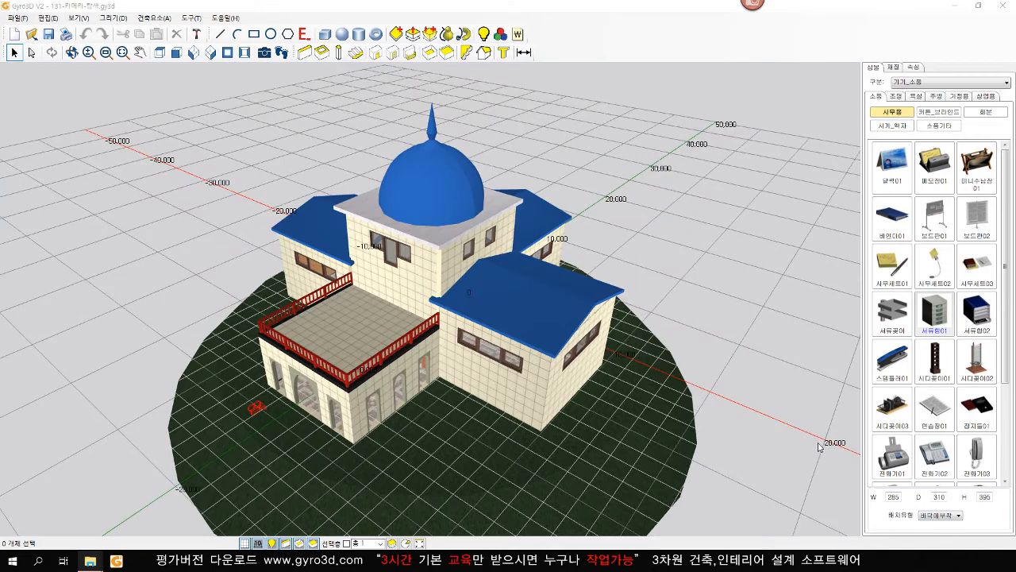
- Show the domed building in plan without the grid and set a camera view from the terrace wing towards the opposite wing
click(758, 337)
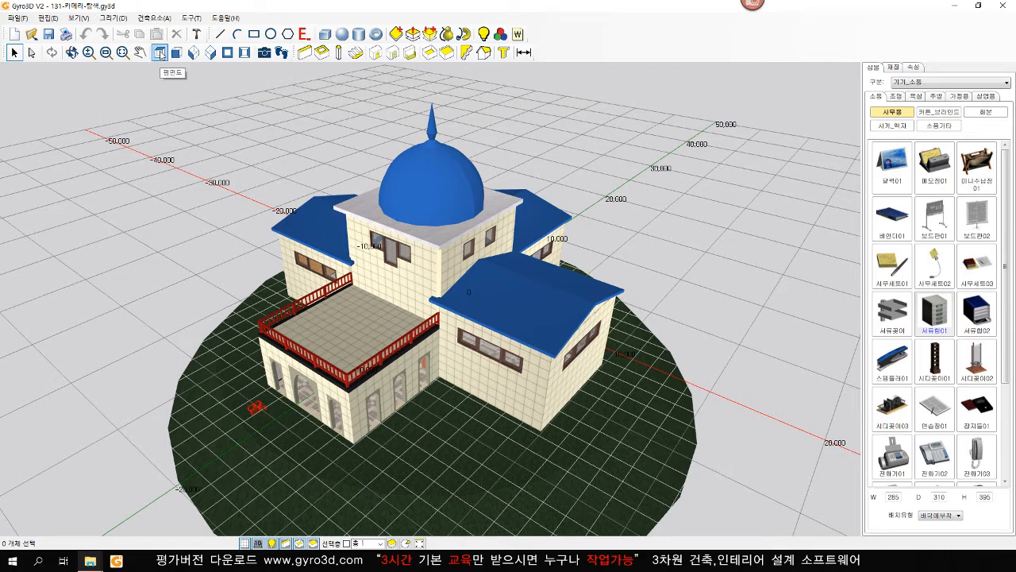
click(161, 53)
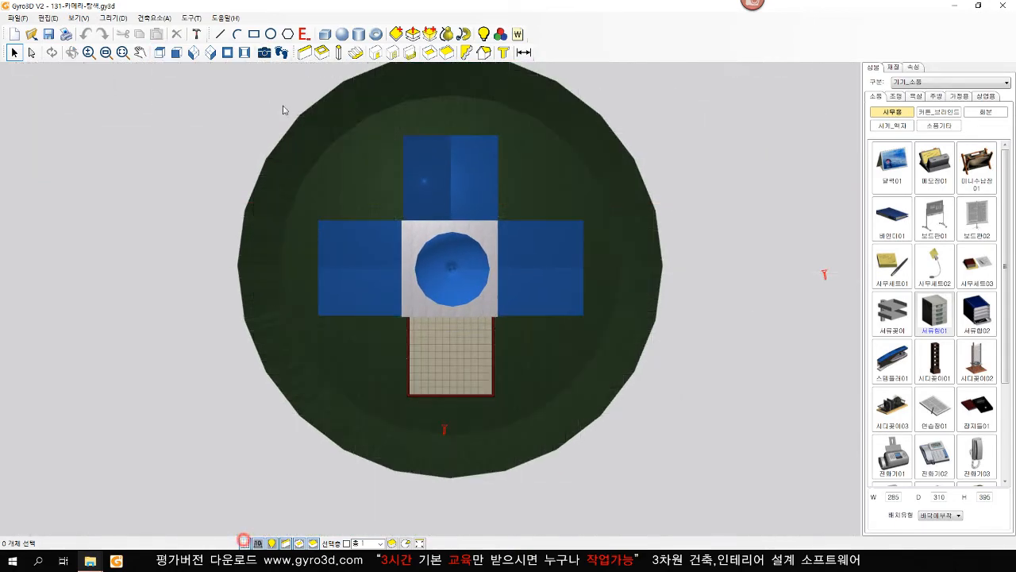
click(264, 53)
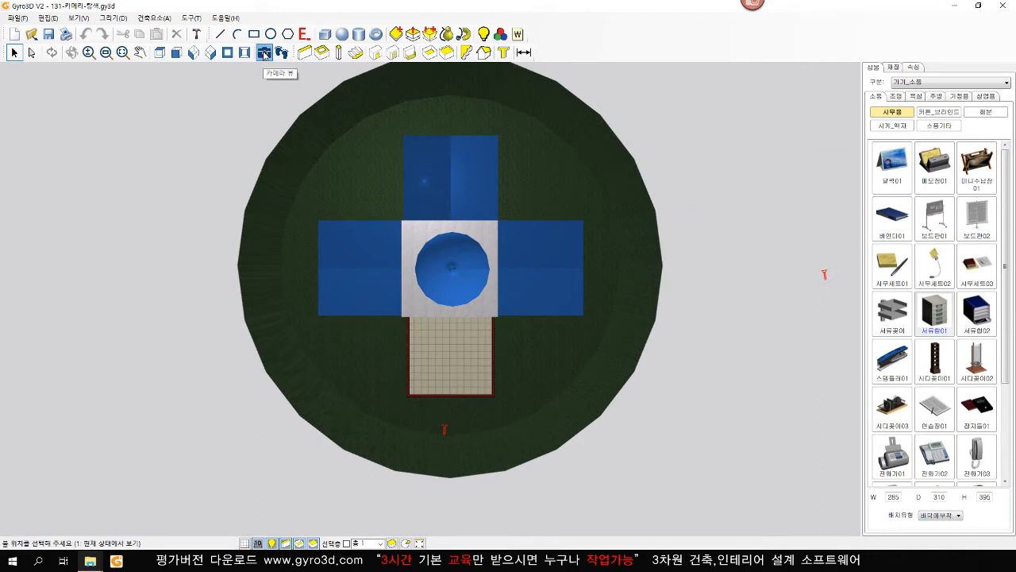
click(450, 318)
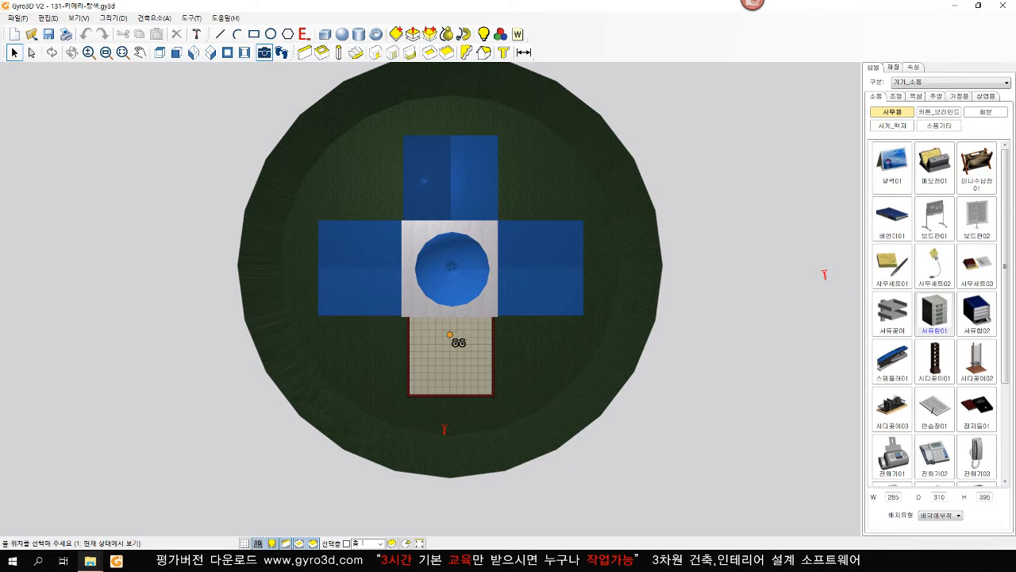
click(450, 334)
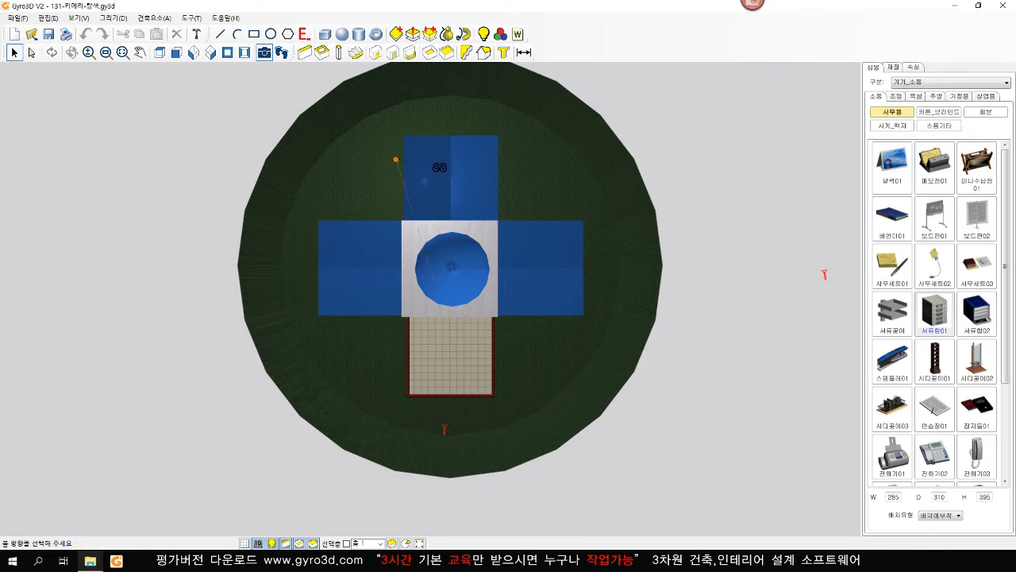
click(452, 182)
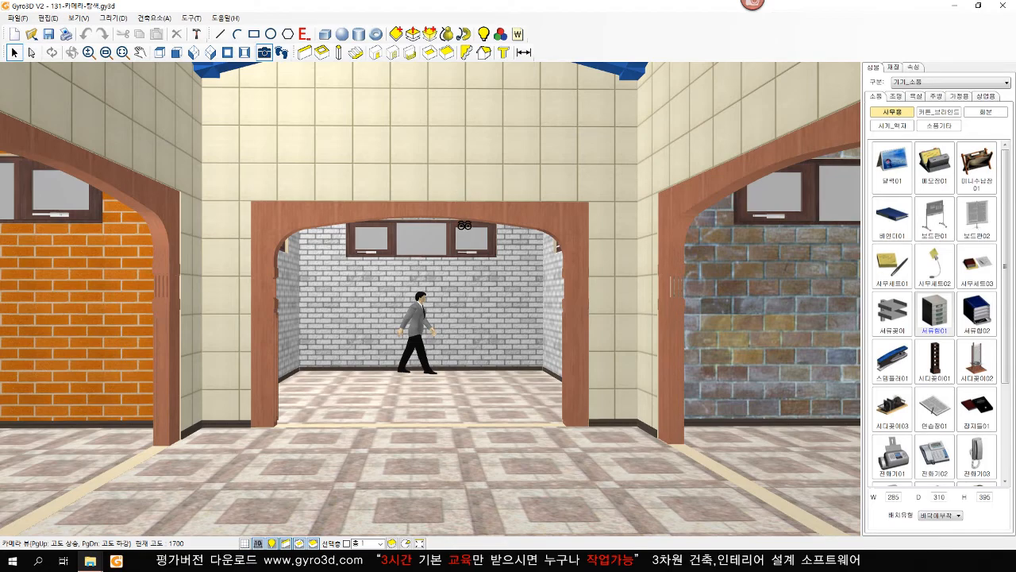
- Move the camera view forwards and backwards between the arched entrance and the grey brick room
scroll(465, 227, down, 4)
scroll(467, 229, up, 8)
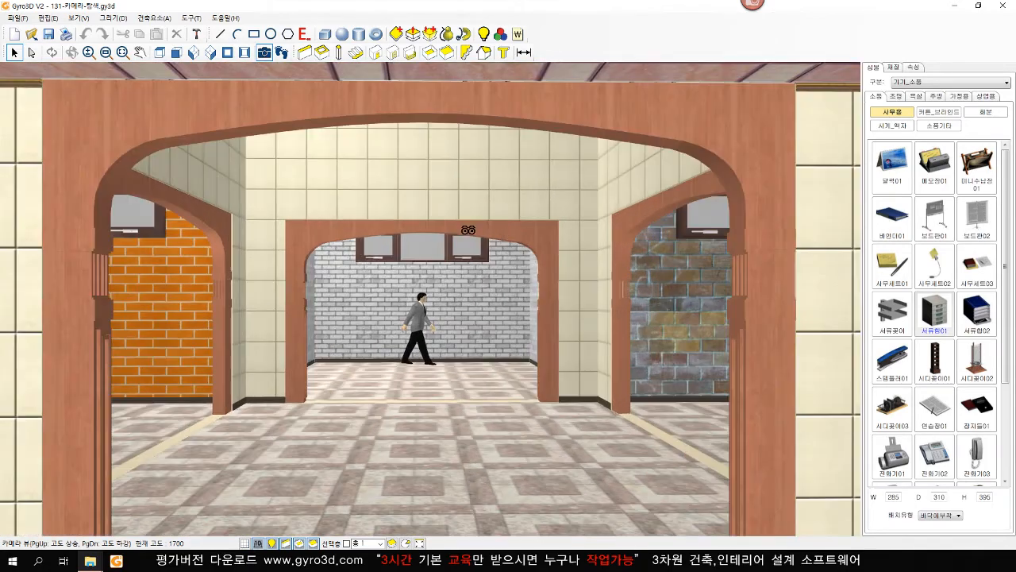
scroll(469, 229, up, 4)
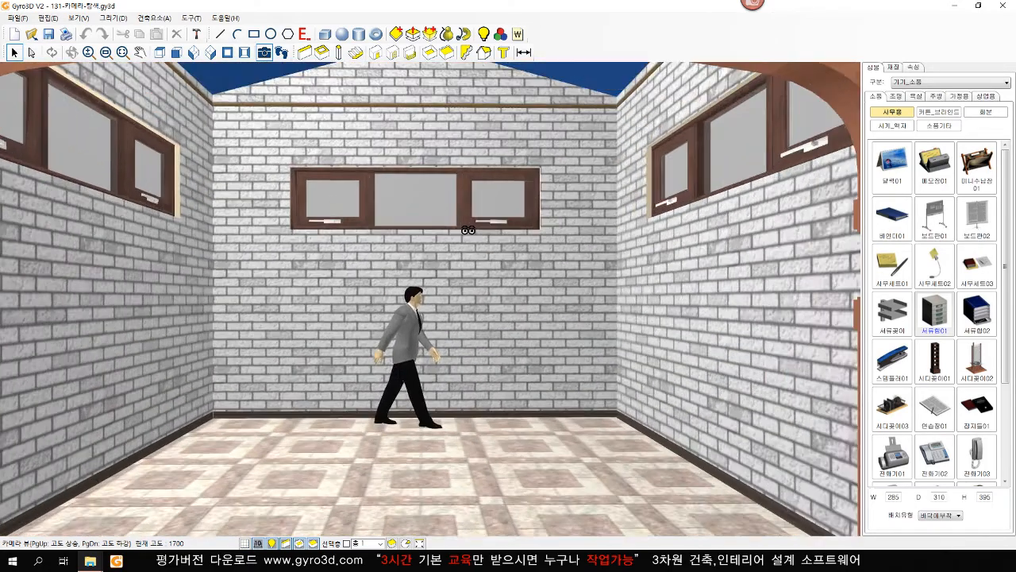
scroll(468, 230, down, 8)
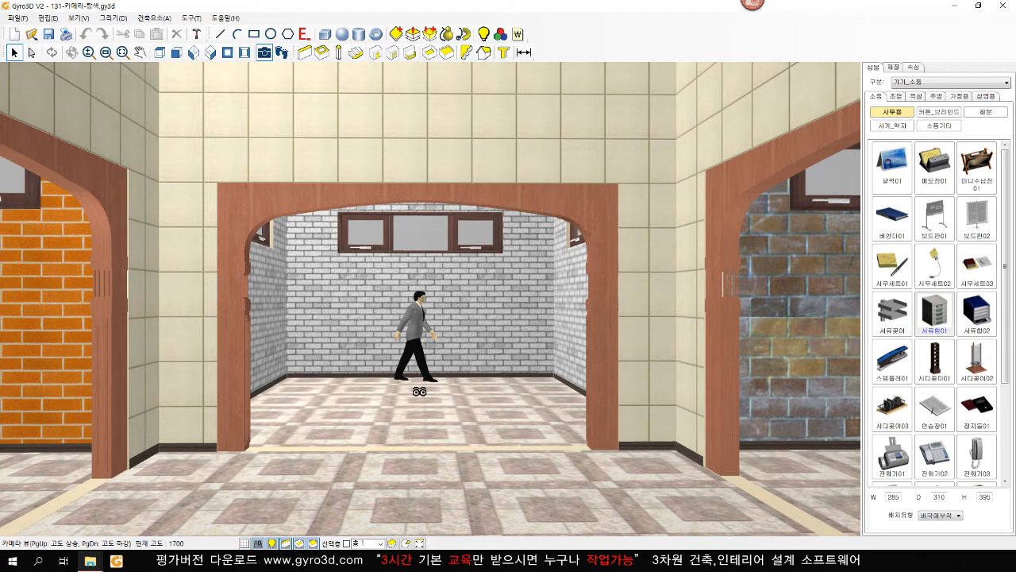
- Walk the camera towards the grey brick room, lower its height to 1100 and tilt the view upwards
key(Up)
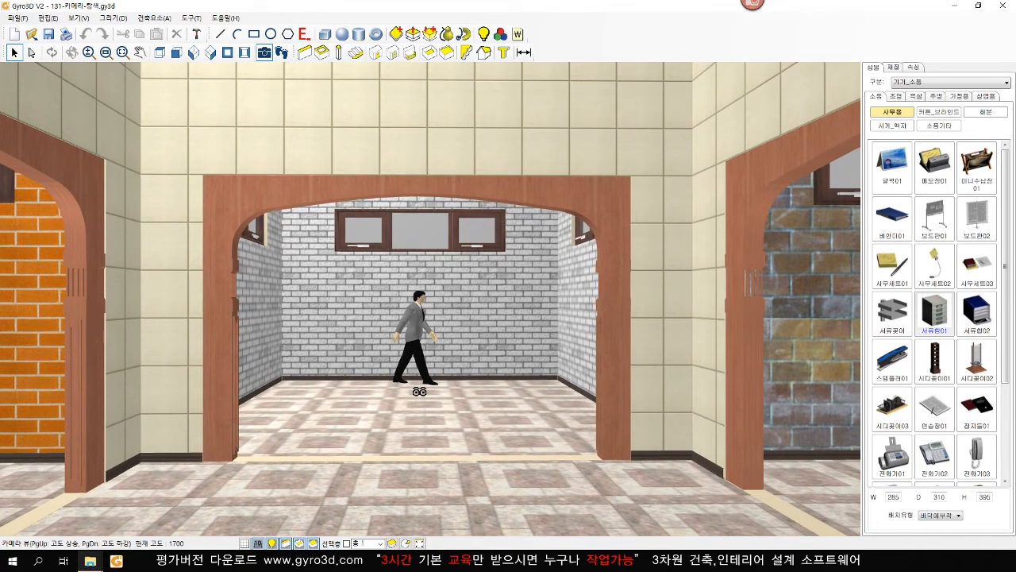
key(Up)
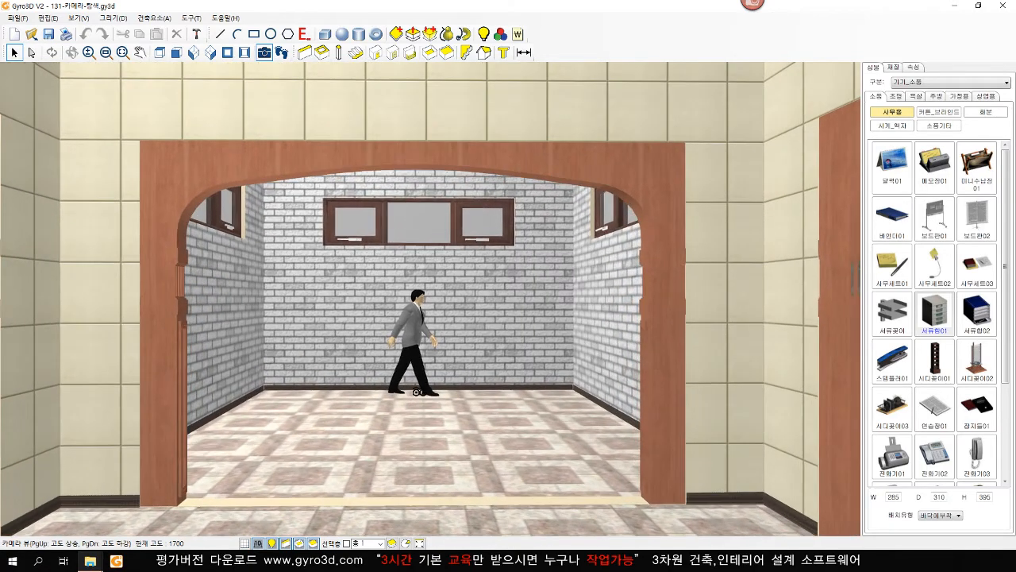
key(Up)
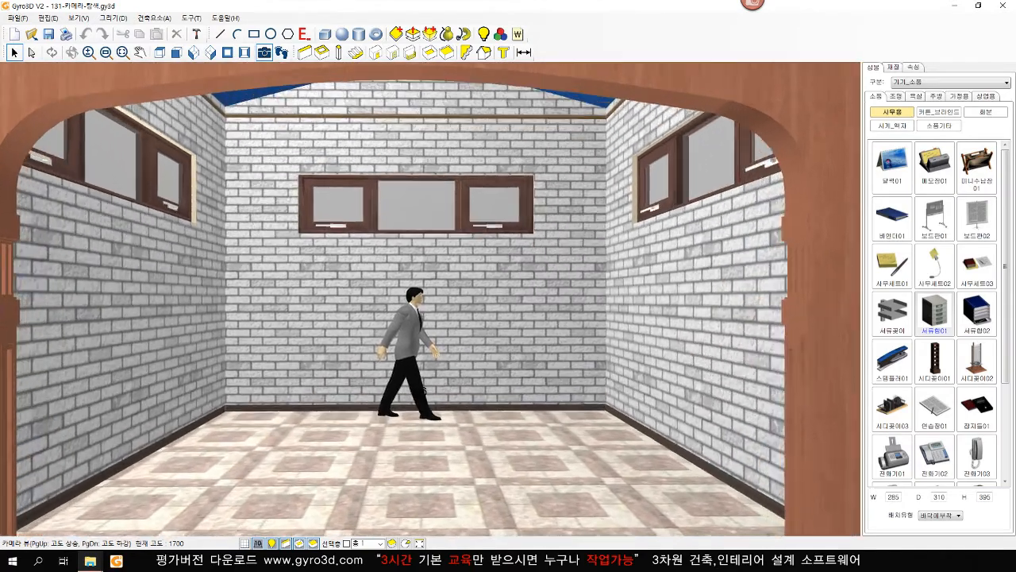
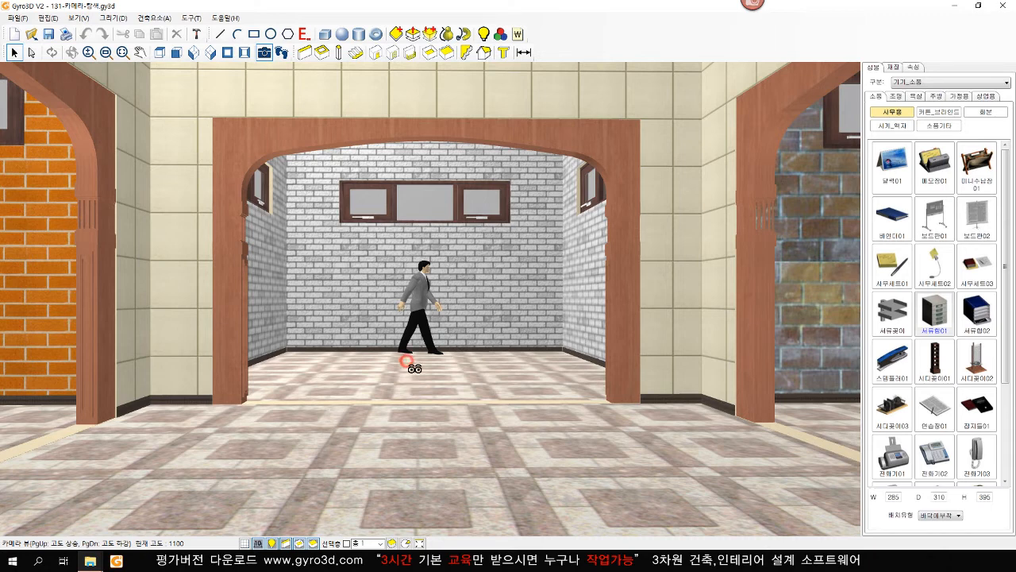
drag(415, 369, 424, 341)
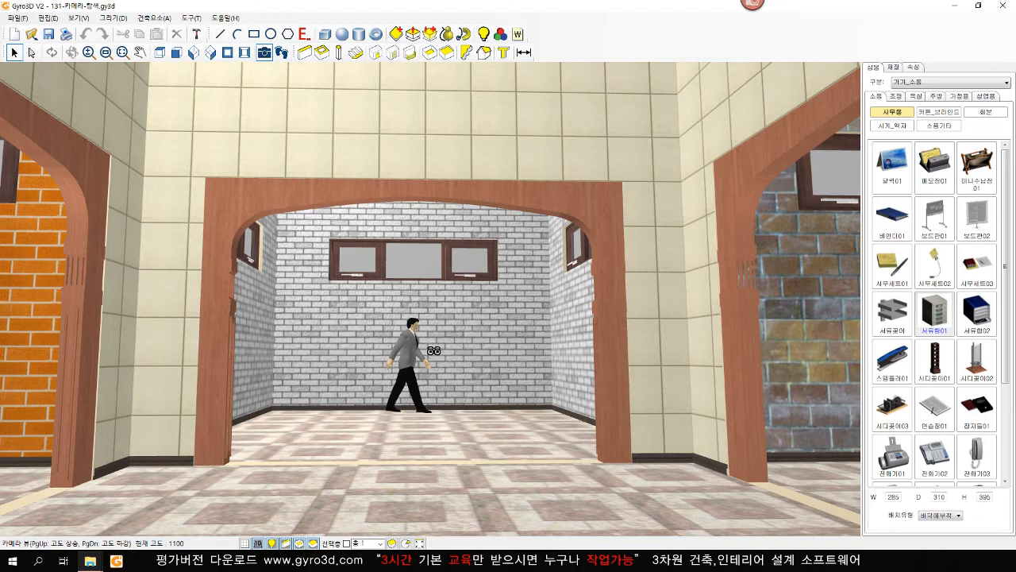
- Leave the camera view, show the domed building in plan and start an interior walkthrough (내부 탐색)
key(Escape)
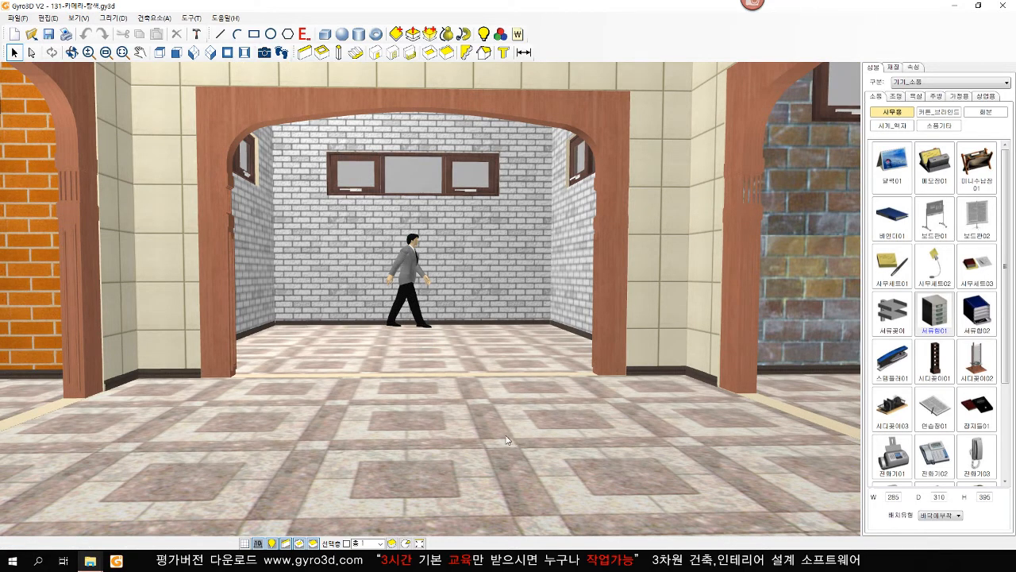
click(159, 52)
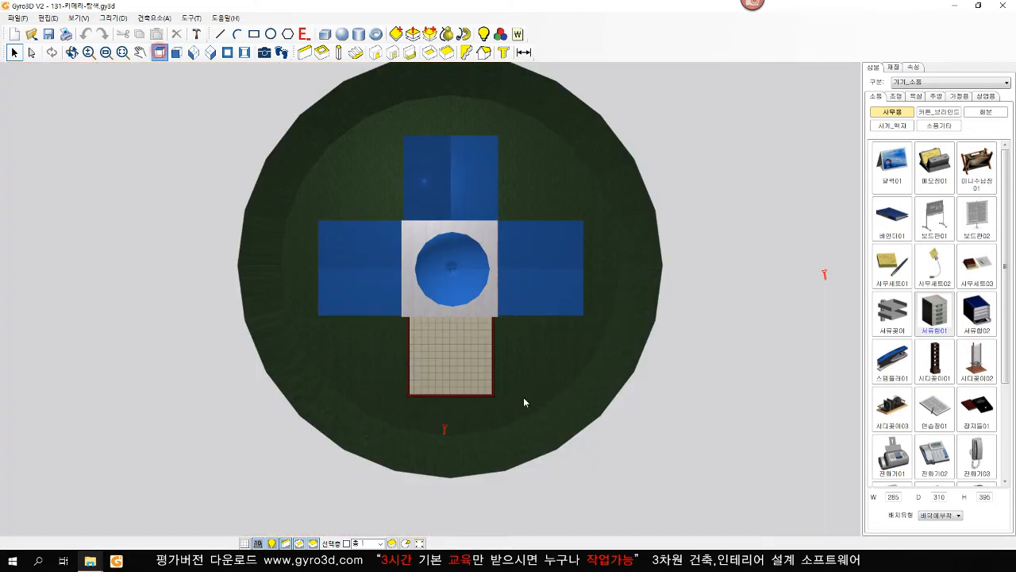
click(281, 52)
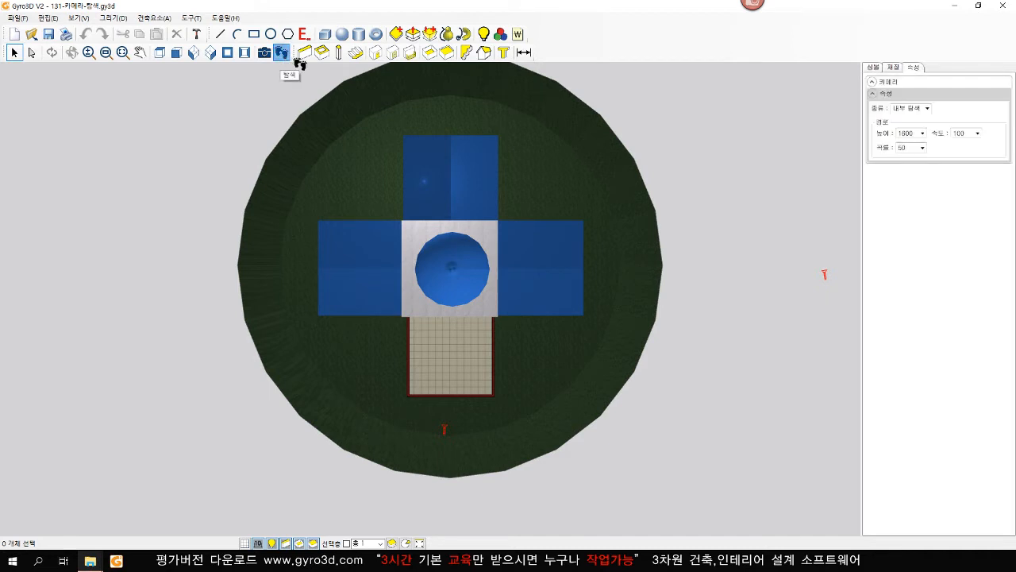
click(927, 108)
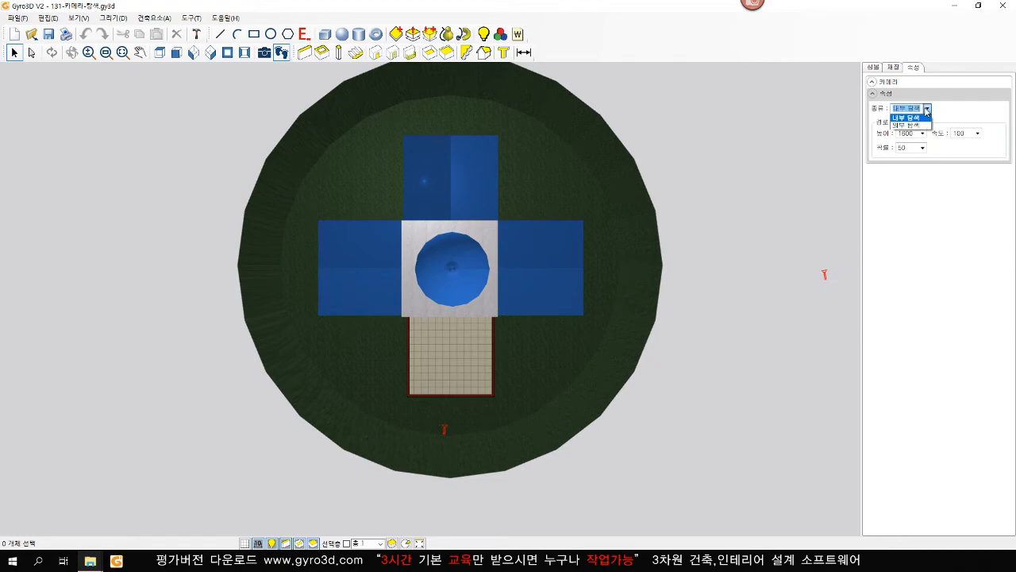
click(926, 111)
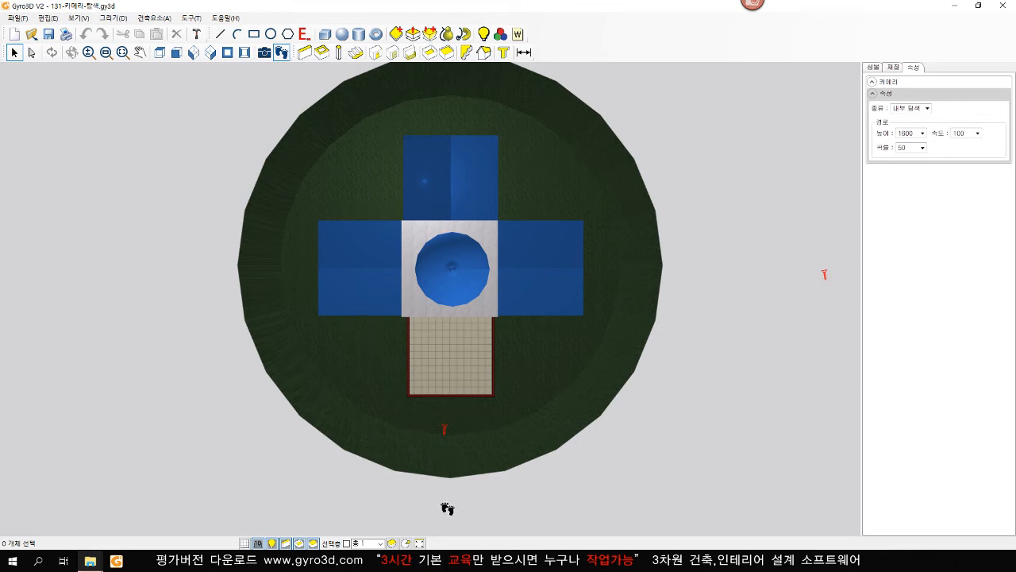
- Draw the walkthrough path from outside the terrace wing into the dome hall, around a loop there and back to the terrace's outer edge
click(448, 506)
click(448, 421)
click(448, 376)
click(448, 343)
click(449, 315)
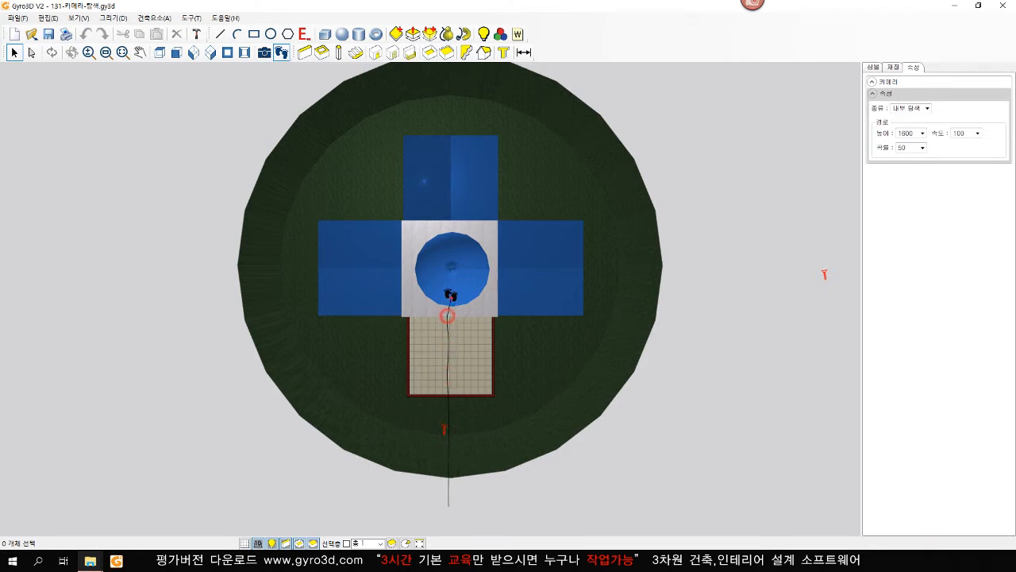
click(452, 281)
click(427, 244)
click(447, 220)
mouse_move(461, 228)
mouse_down()
mouse_move(442, 367)
mouse_move(450, 399)
mouse_up()
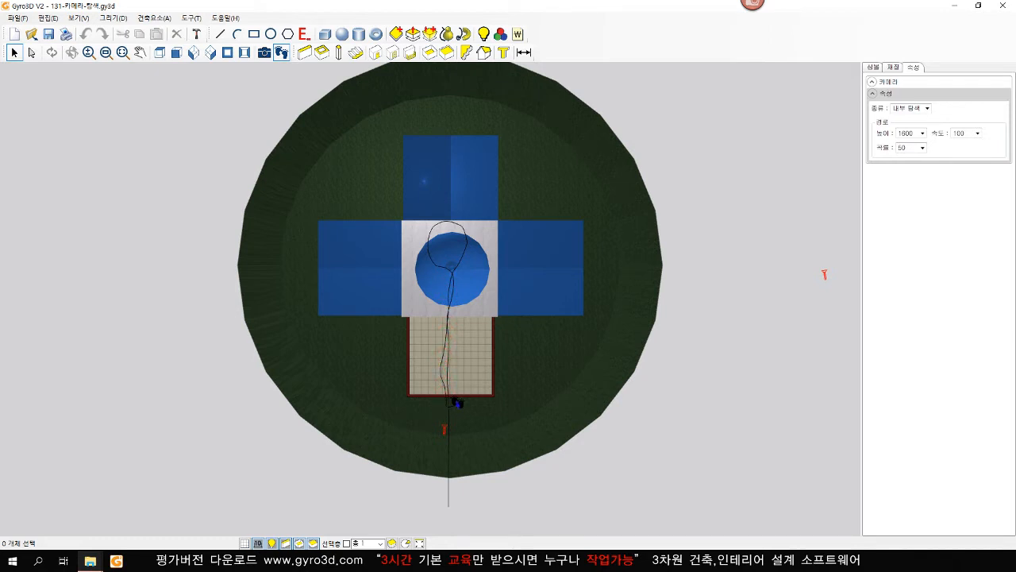
right_click(458, 403)
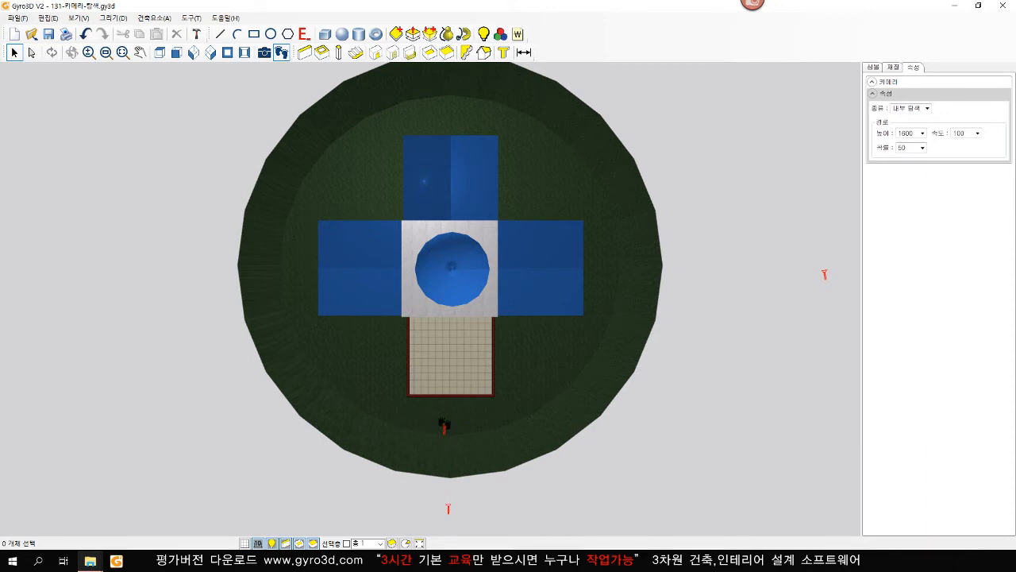
right_click(489, 509)
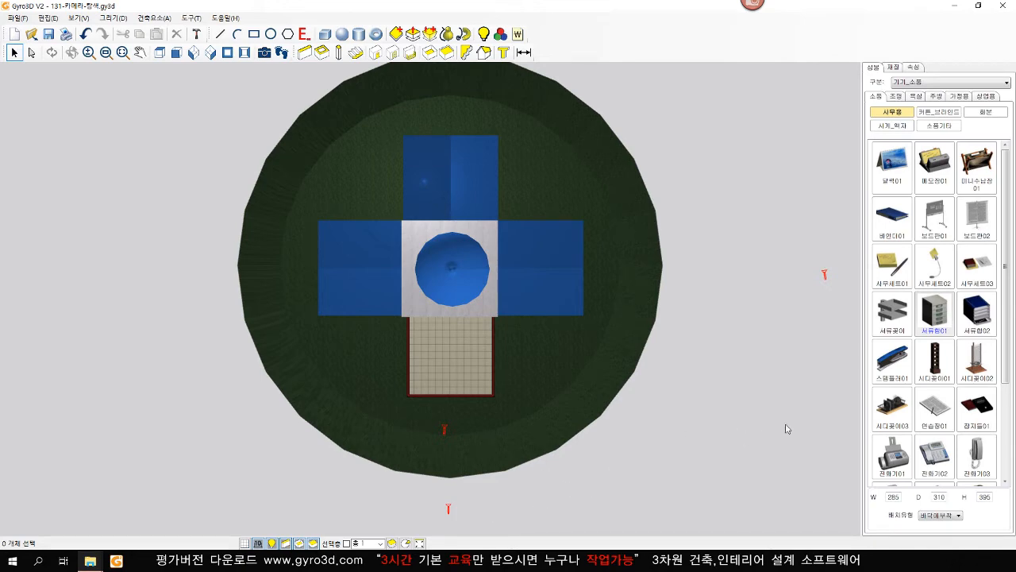
- Compare the new path with the existing walkthrough, then play the existing one through the interior and stop it in the orange brick room
click(447, 512)
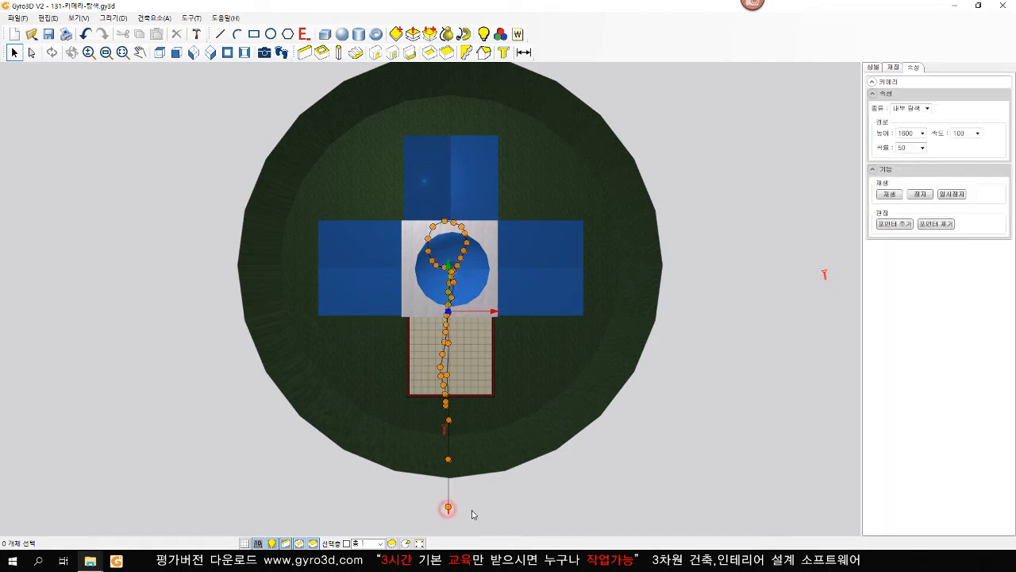
click(536, 502)
click(445, 431)
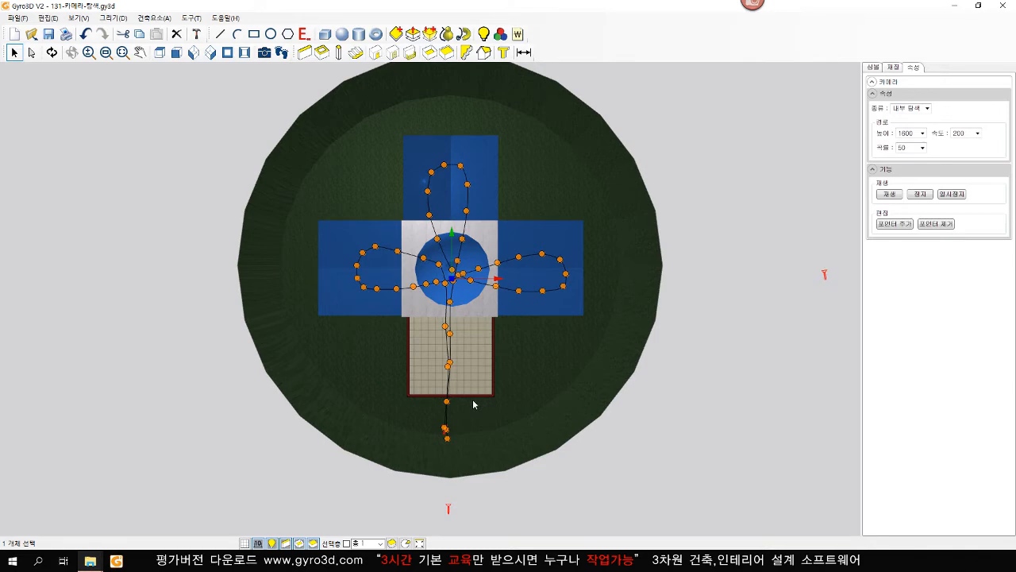
click(176, 52)
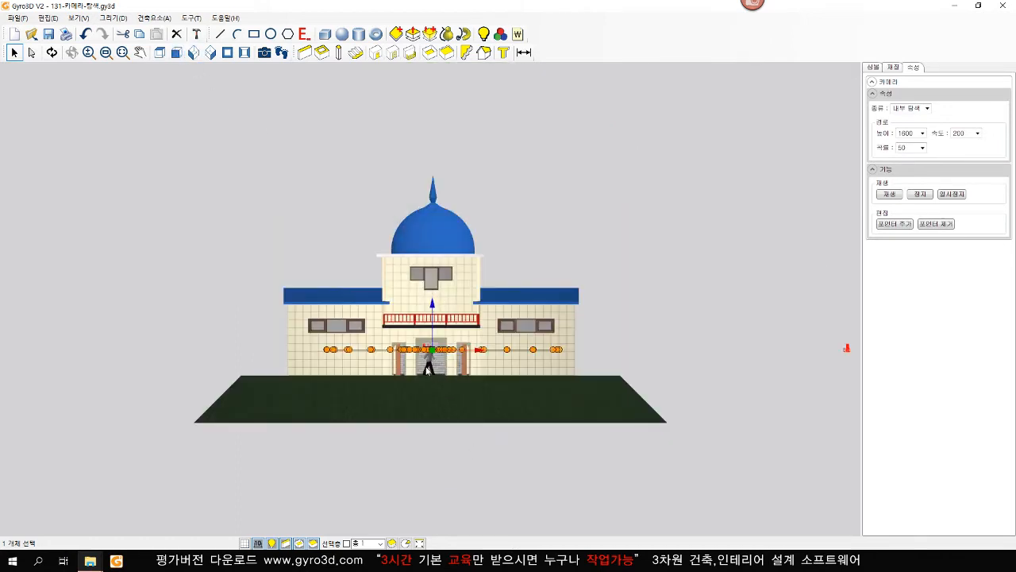
click(889, 196)
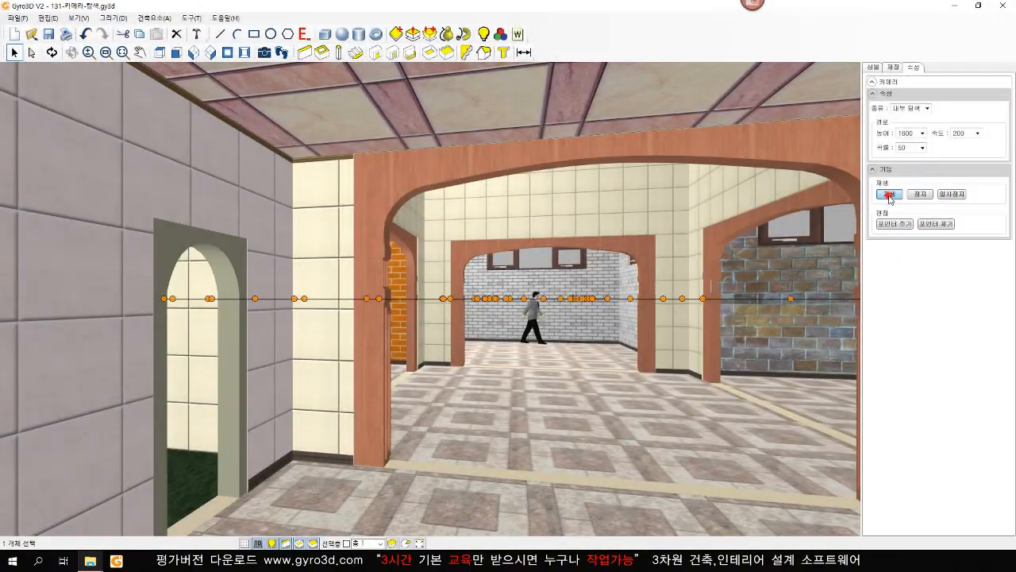
click(889, 195)
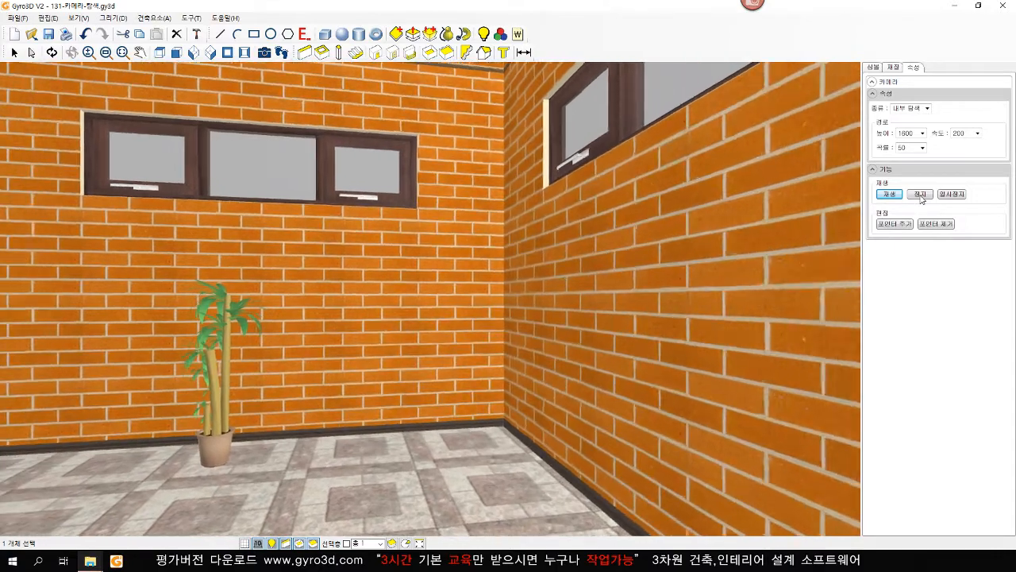
click(920, 195)
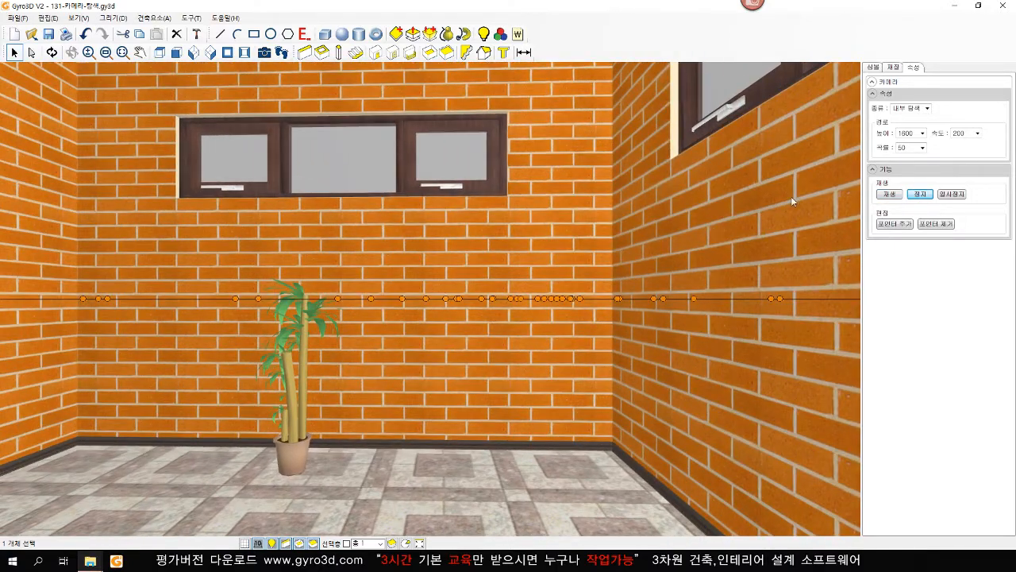
- In plan, create a circular exterior walkthrough (외부 탐색) centred on the dome with a radius of about 21000
click(210, 53)
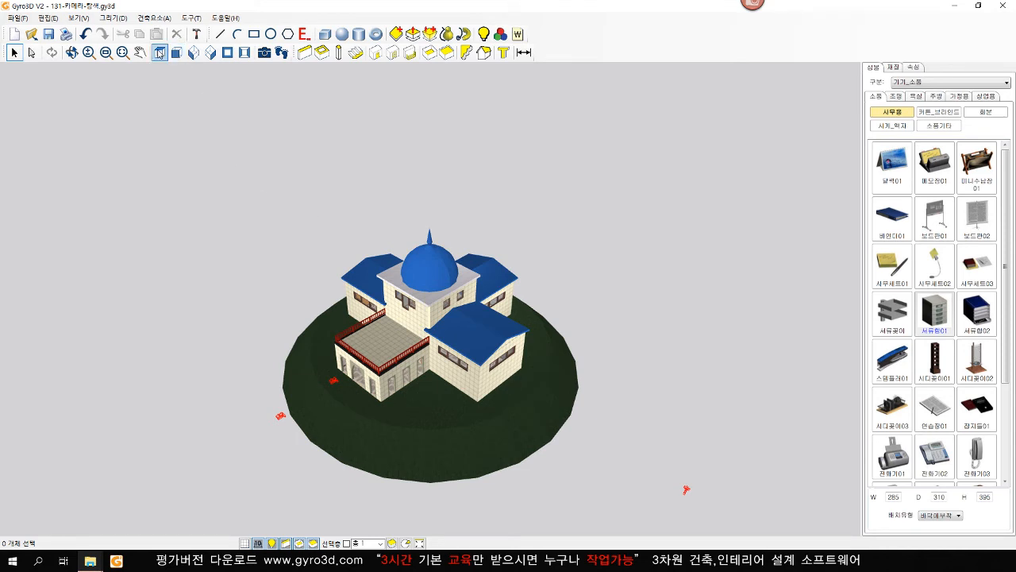
click(160, 53)
scroll(391, 284, down, 2)
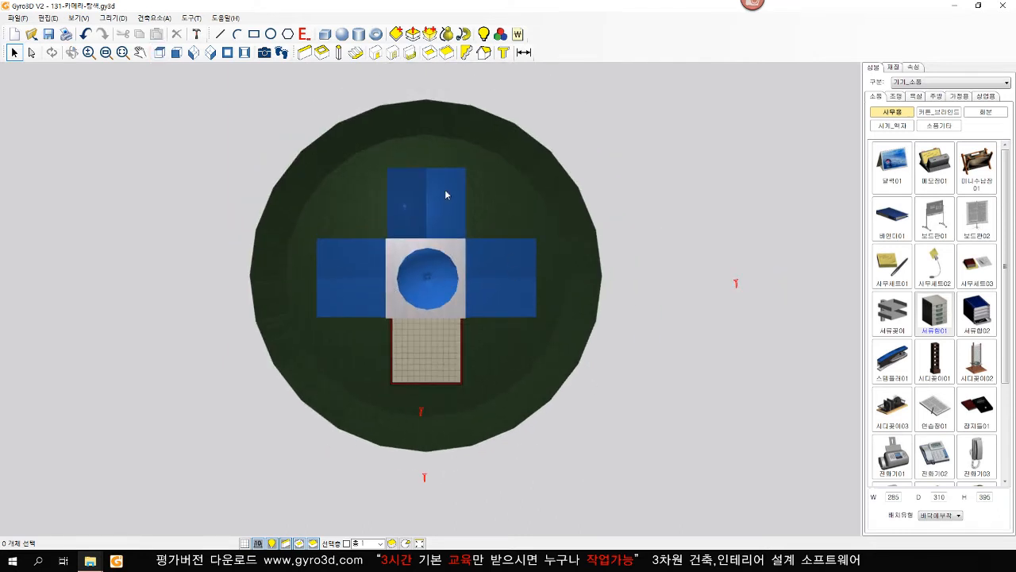
click(281, 53)
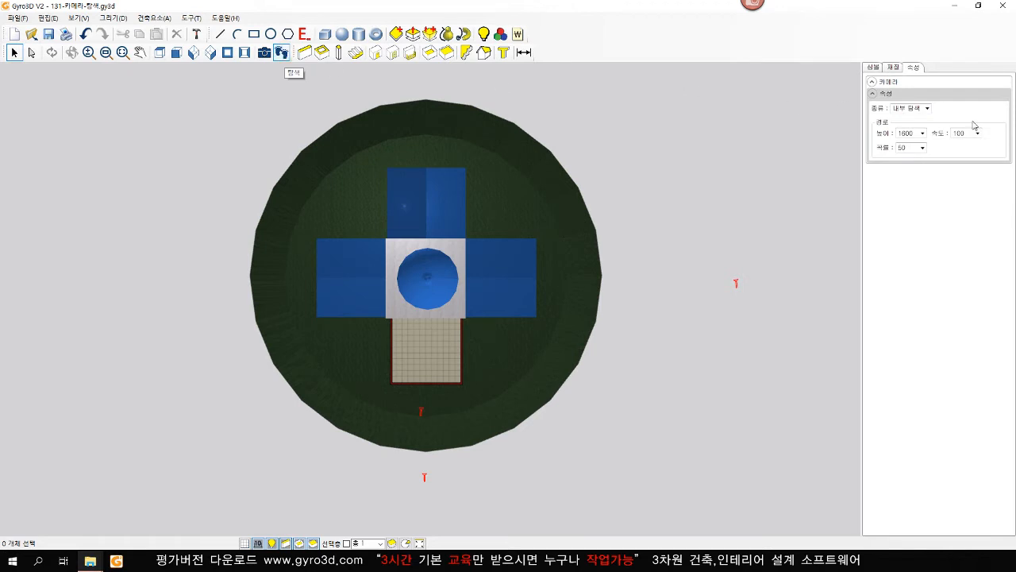
click(925, 108)
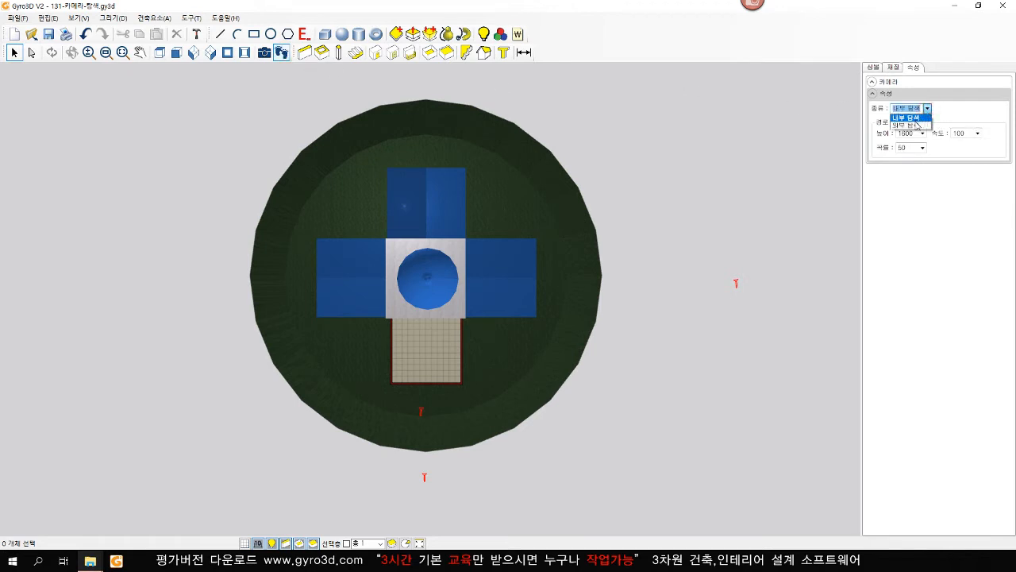
click(913, 126)
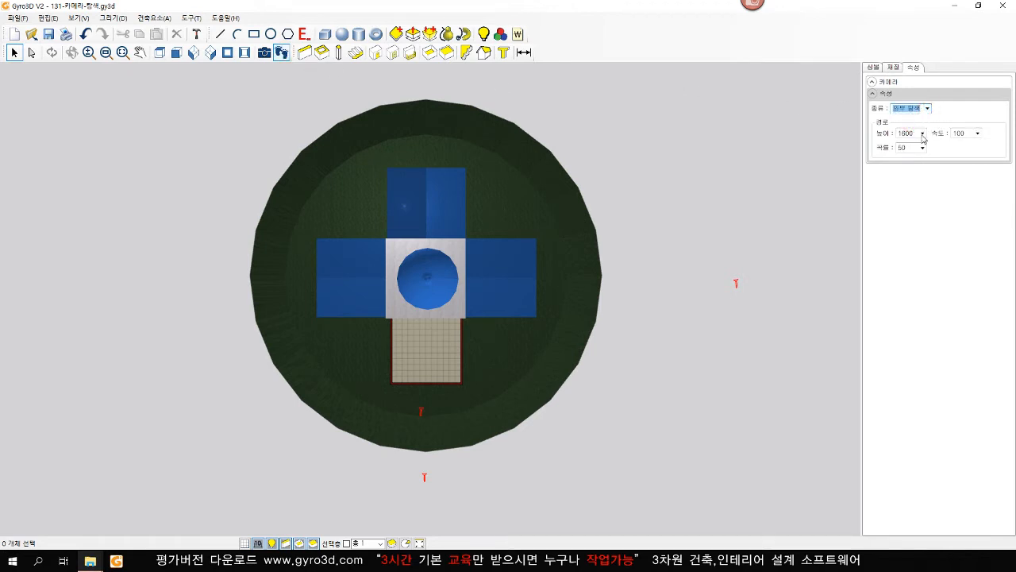
click(427, 278)
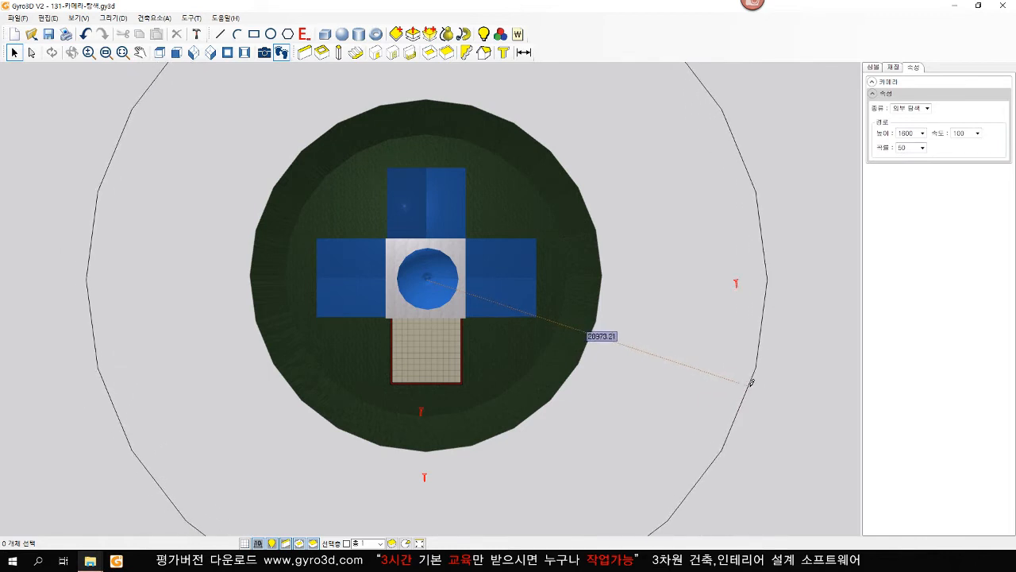
click(751, 382)
drag(762, 348, 790, 267)
scroll(474, 300, down, 3)
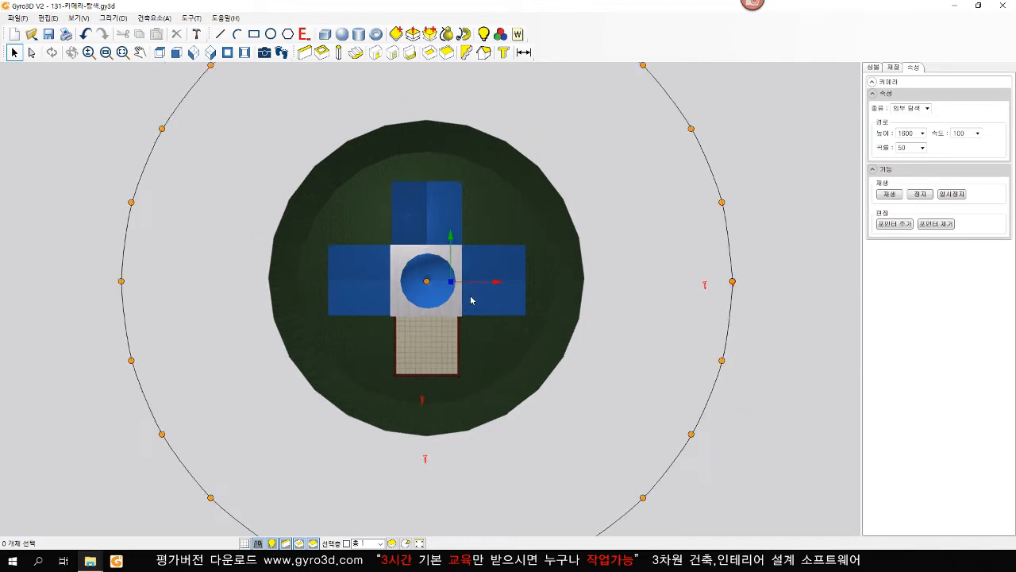
scroll(504, 297, down, 1)
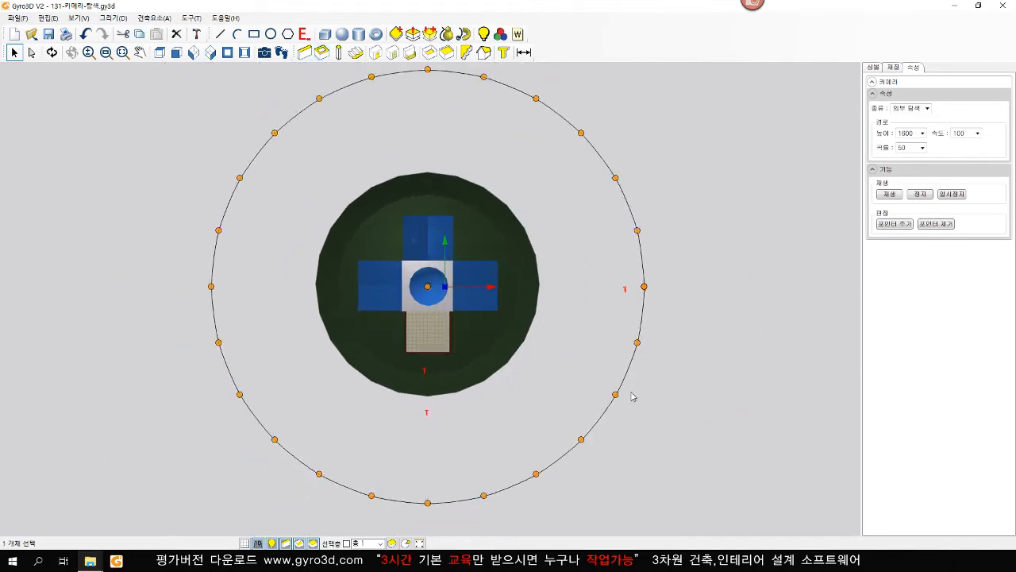
- Play the exterior walkthrough with its speed set to 5000, stop it and return to the isometric view with nothing selected
key(f)
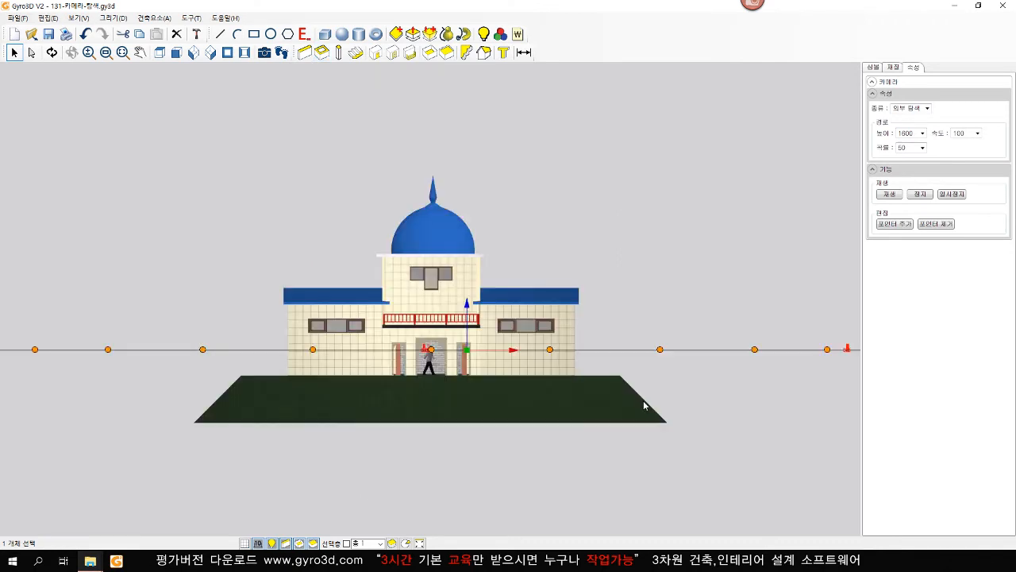
click(890, 194)
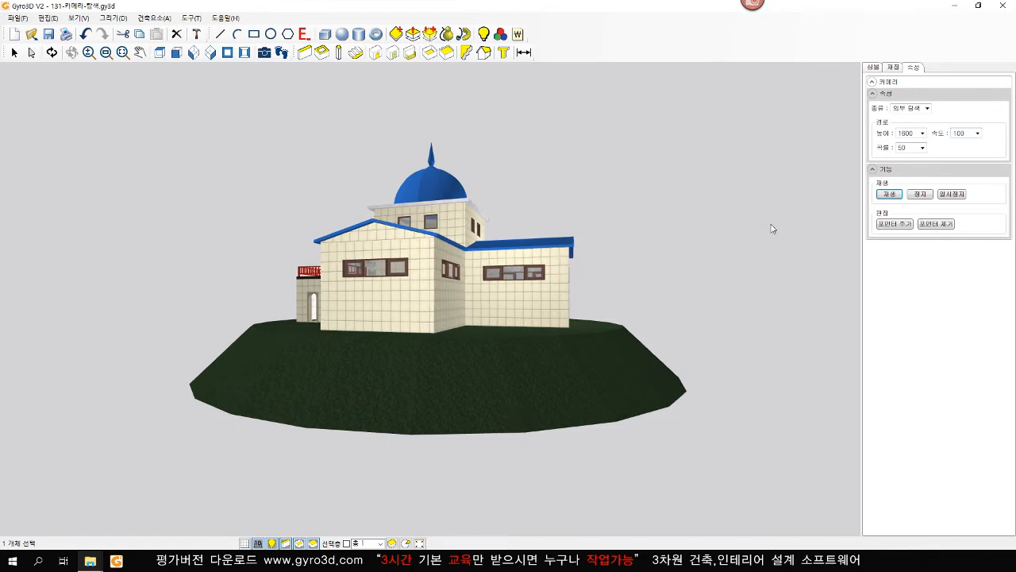
double_click(962, 133)
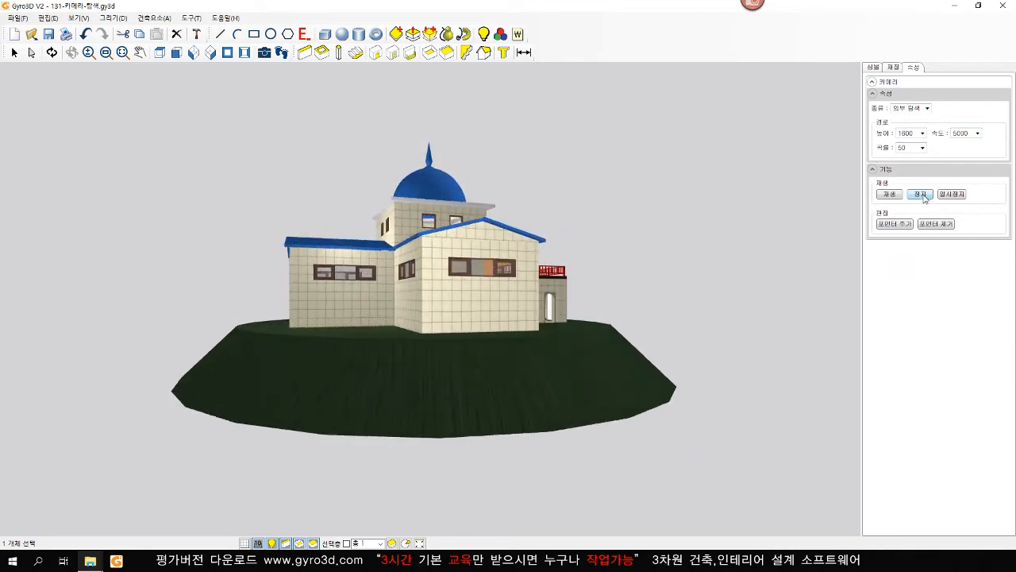
click(922, 196)
click(735, 203)
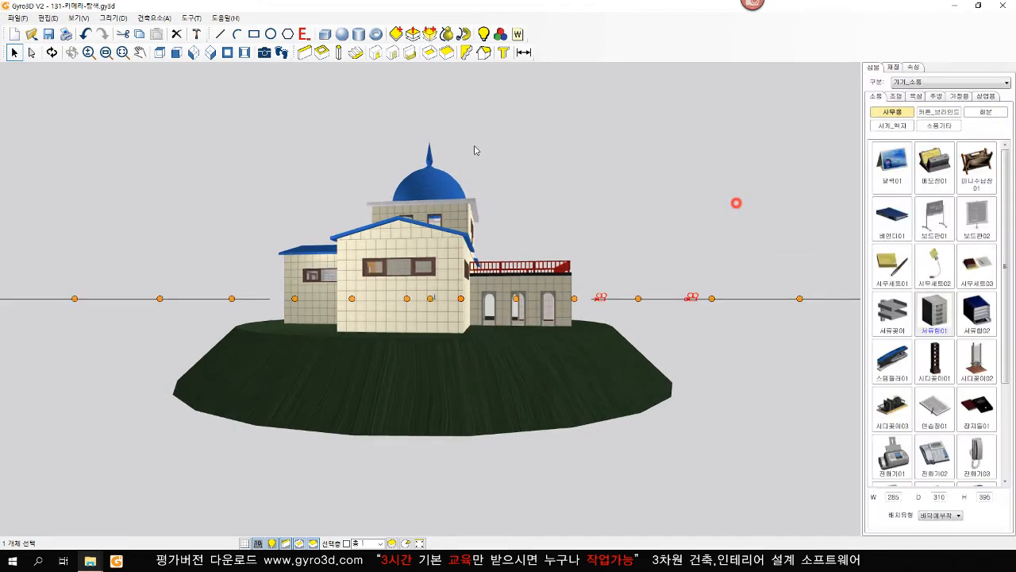
click(211, 52)
click(612, 187)
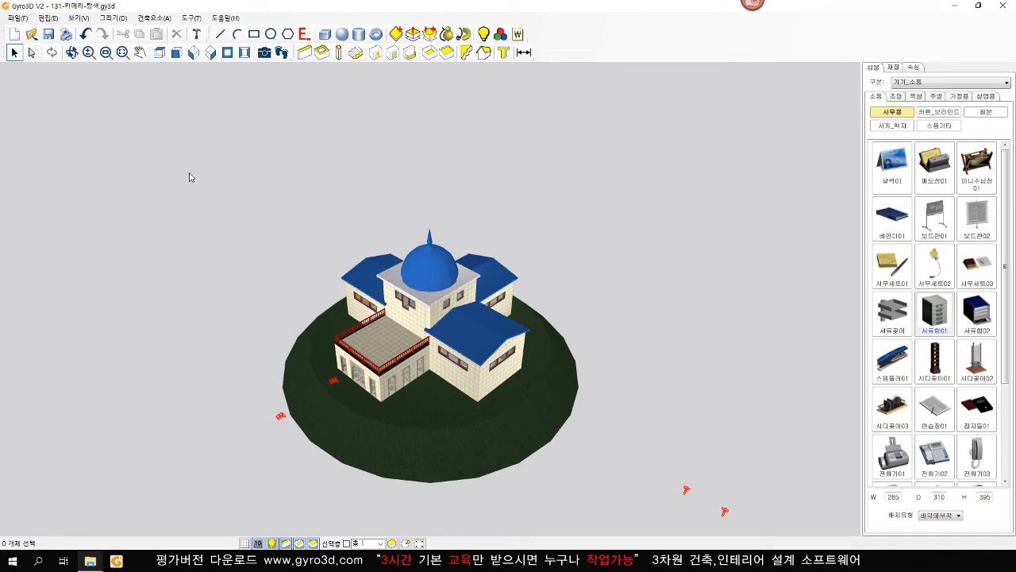
- Open the exercise file "141-원룸만들기" and view the three-storey brick building from its balcony side
click(31, 34)
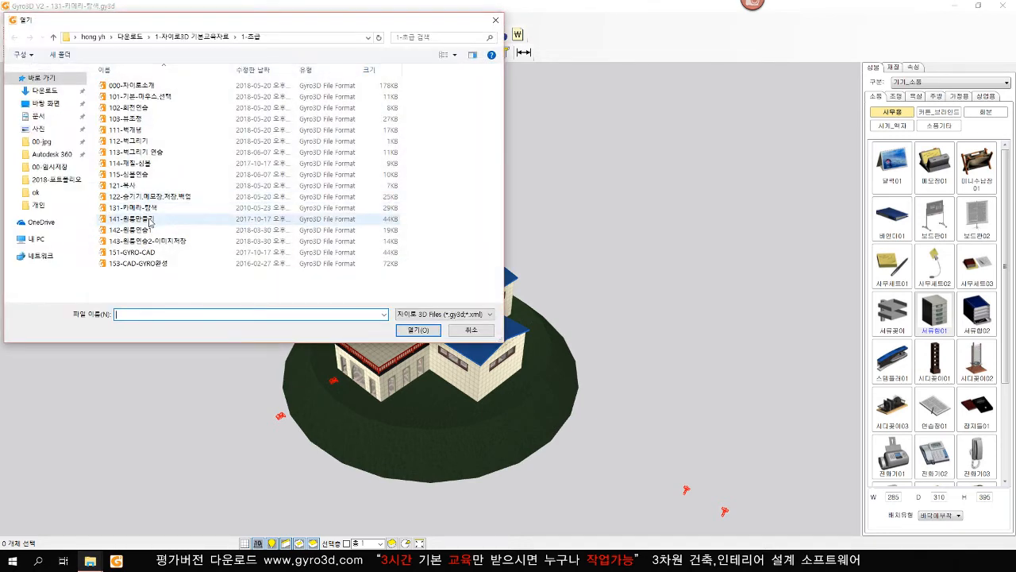
double_click(146, 223)
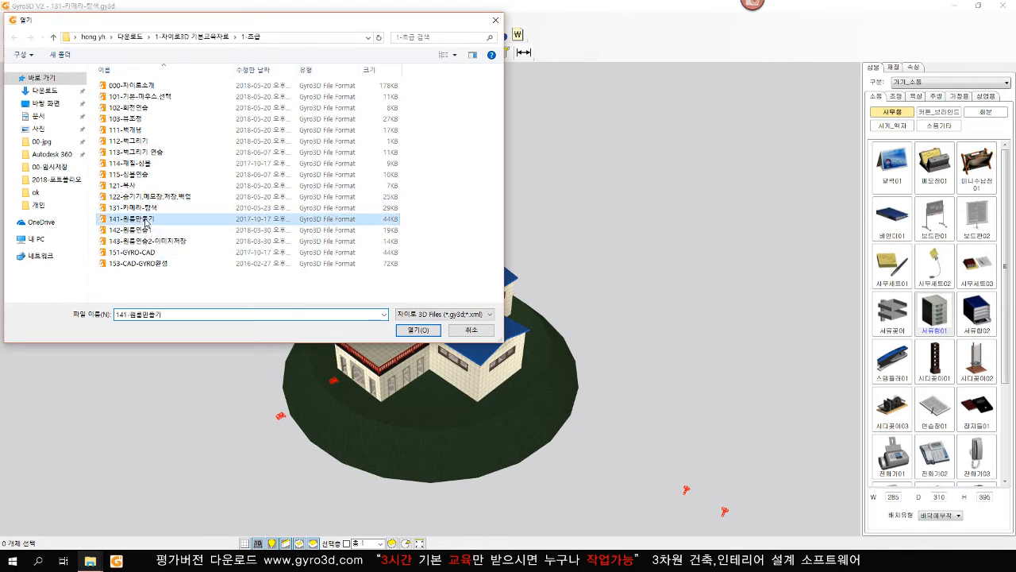
click(516, 316)
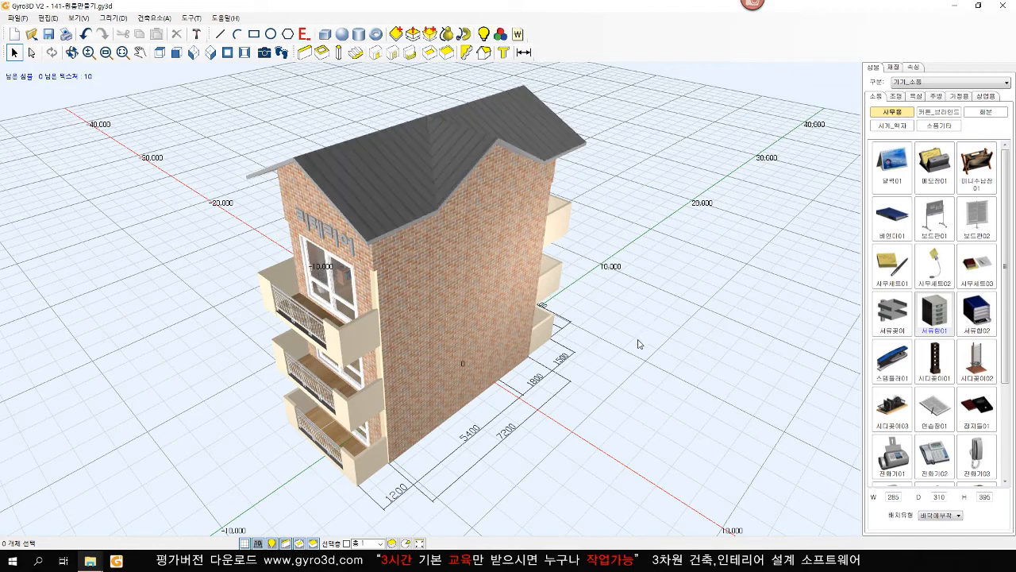
middle_drag(641, 343, 544, 352)
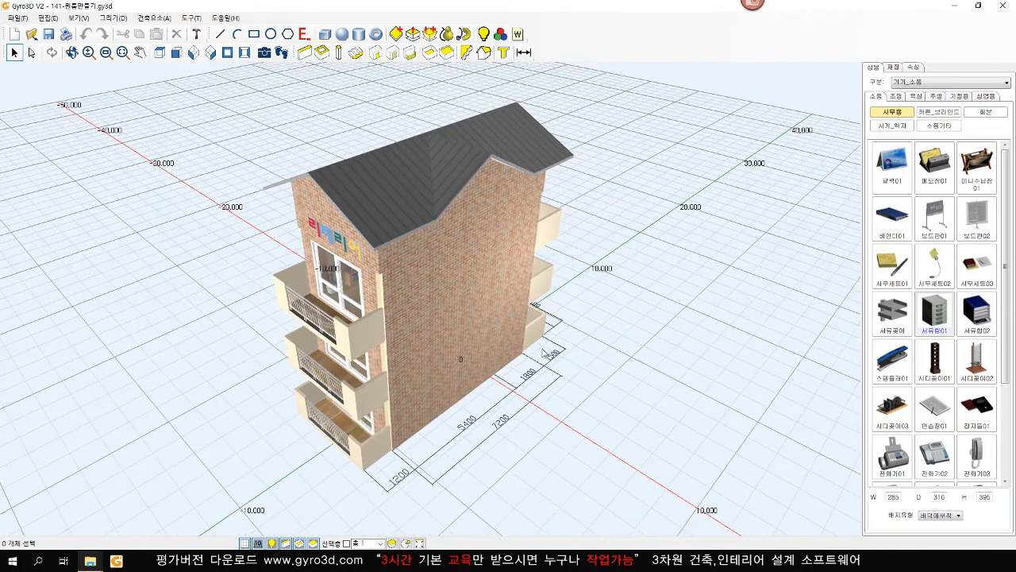
middle_drag(354, 345, 691, 381)
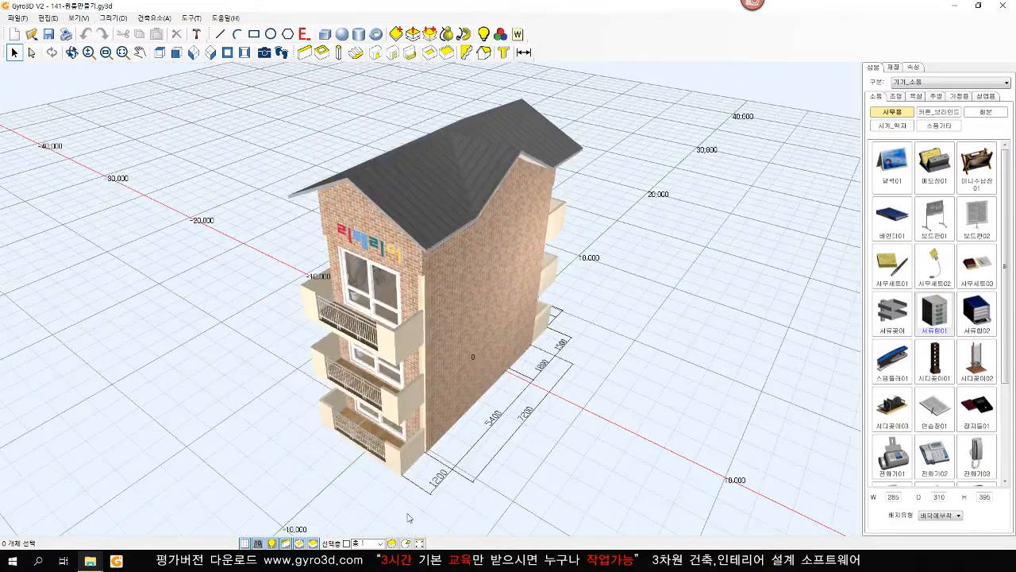
- Restrict the display to the selected floor (층 1) and show the "142-원룸연습1" exercise model in isometric view
click(347, 543)
middle_drag(401, 382, 506, 369)
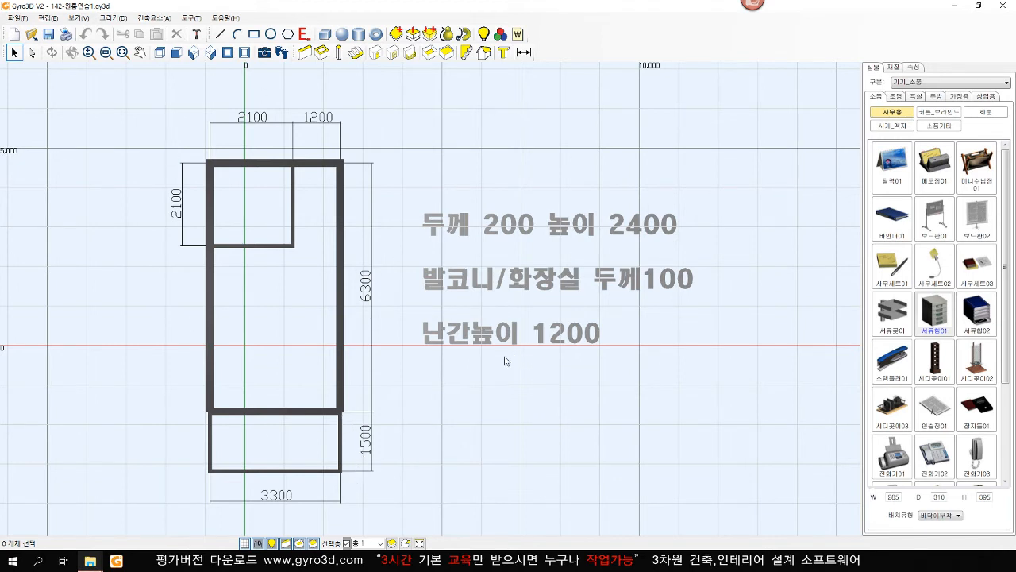
click(211, 53)
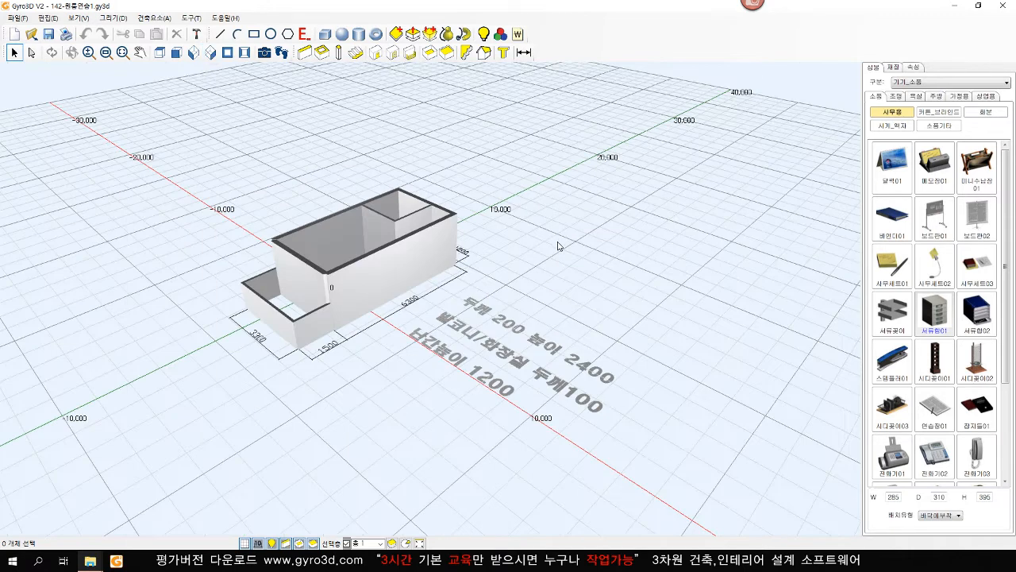
- In a new file, draw a 3300 by 6300 rectangular wall, 200 thick and 2400 high, and view it in isometric
click(14, 34)
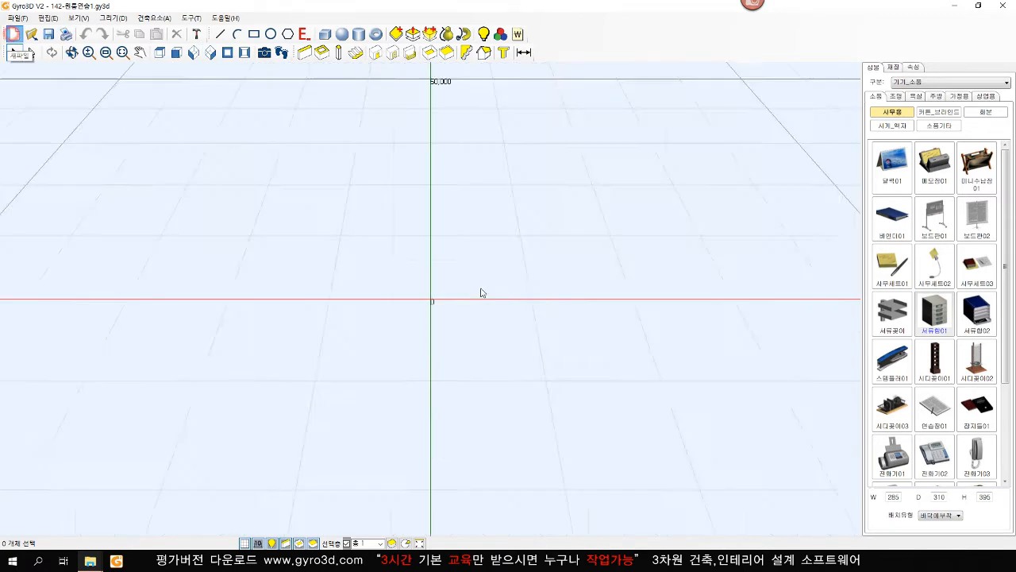
click(322, 53)
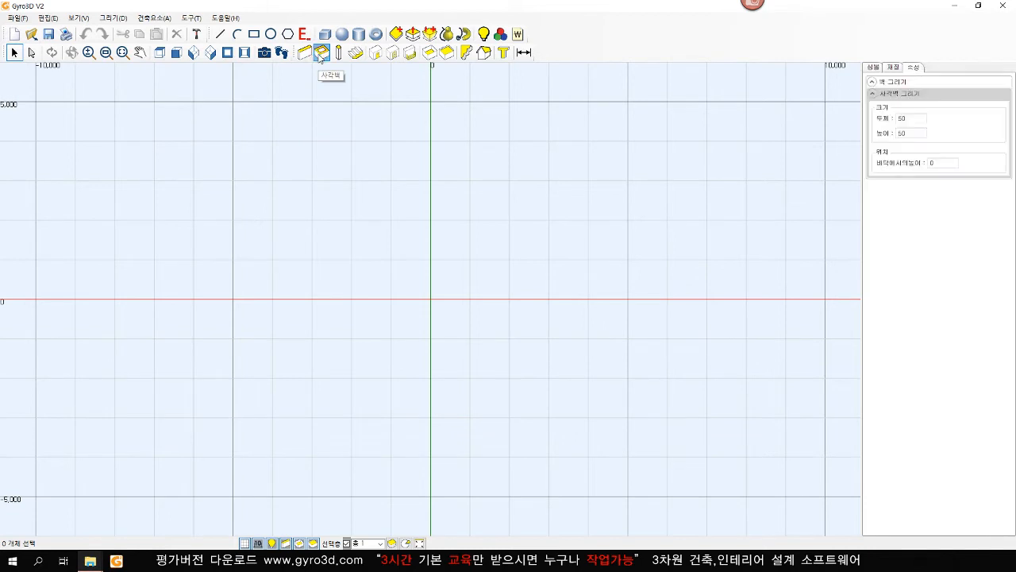
double_click(912, 118)
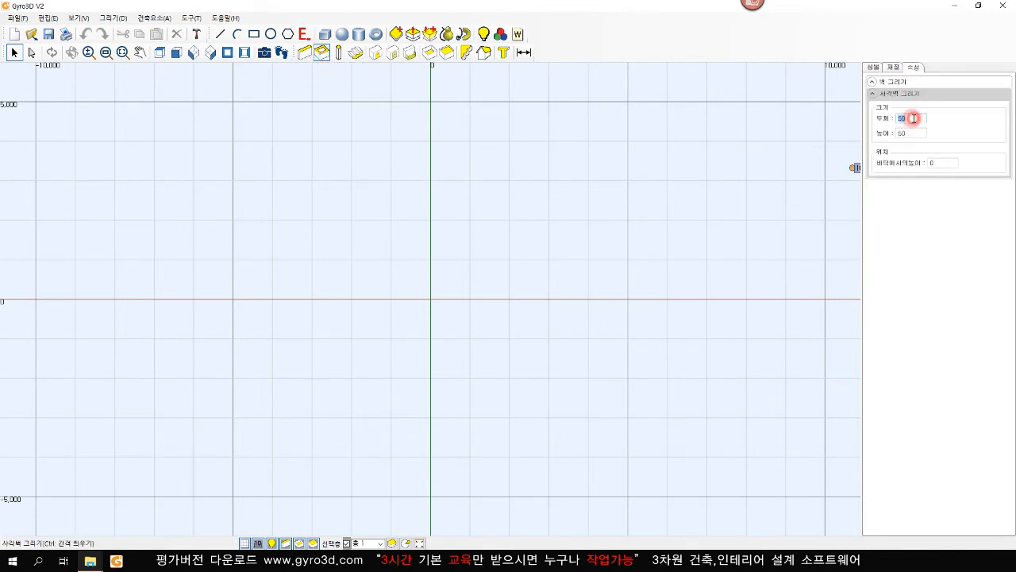
text(200)
double_click(916, 132)
text(2400)
click(284, 148)
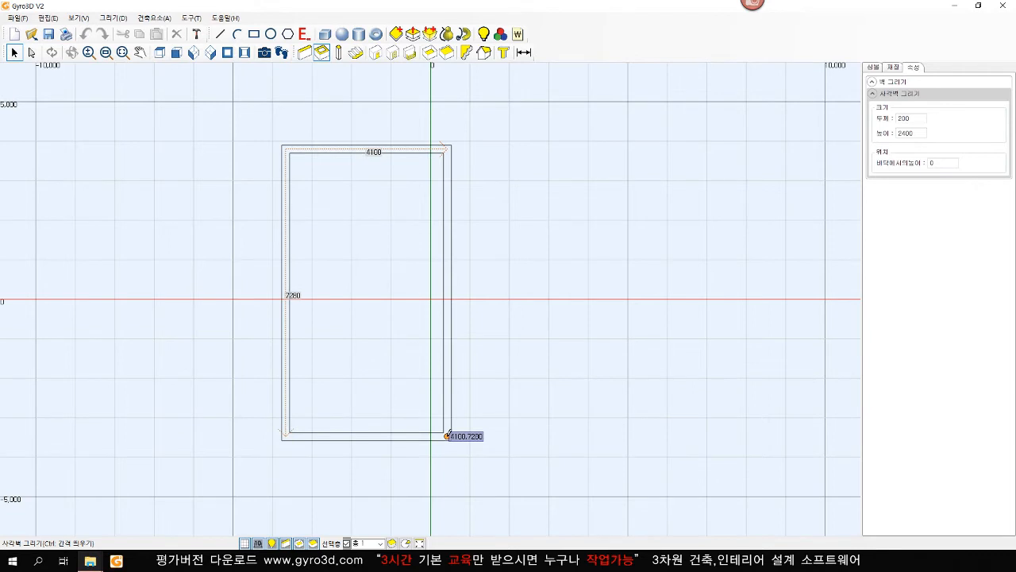
text(30)
text(00.0)
key(Return)
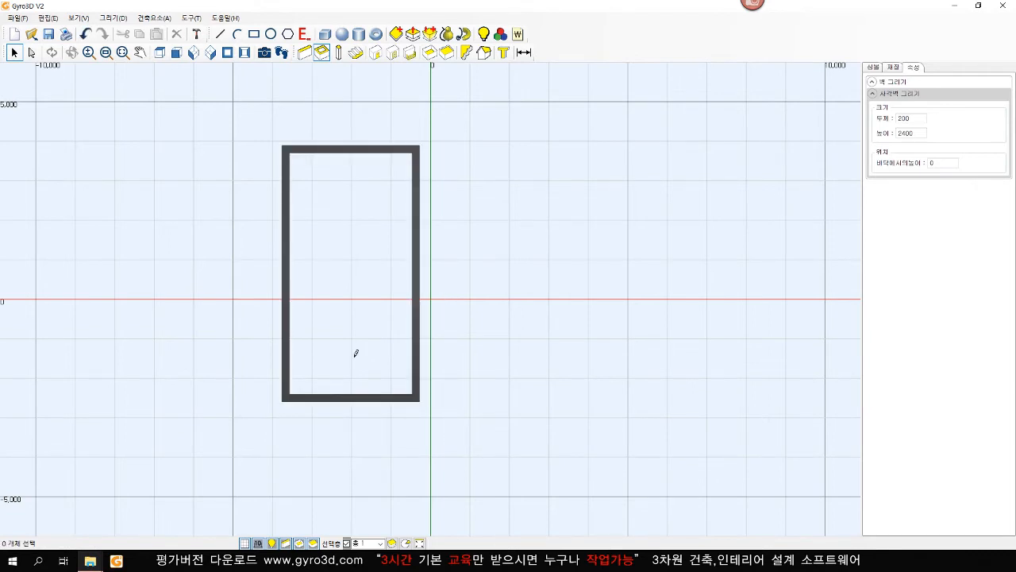
right_click(319, 308)
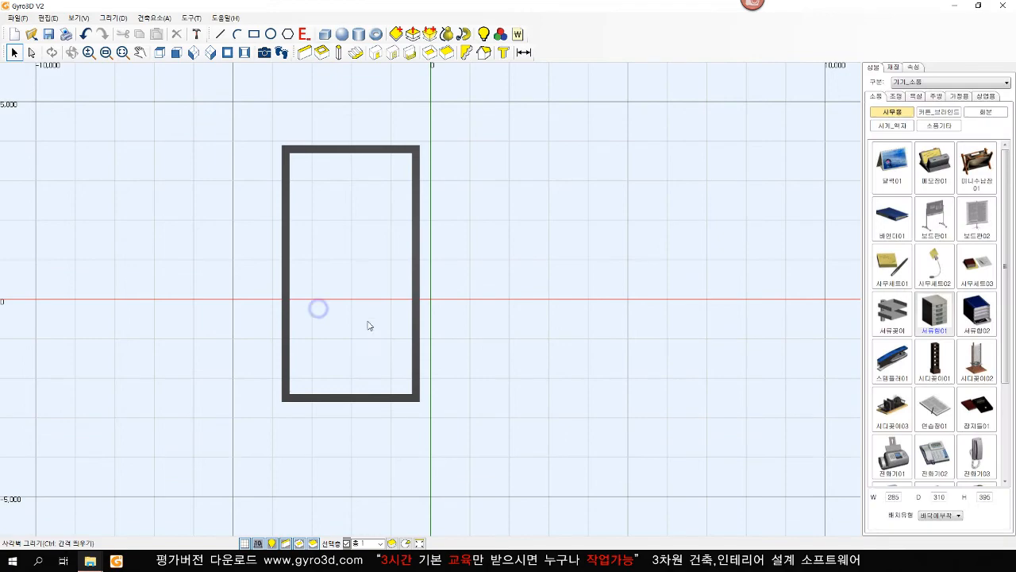
click(210, 53)
scroll(369, 292, down, 2)
right_drag(379, 302, 400, 300)
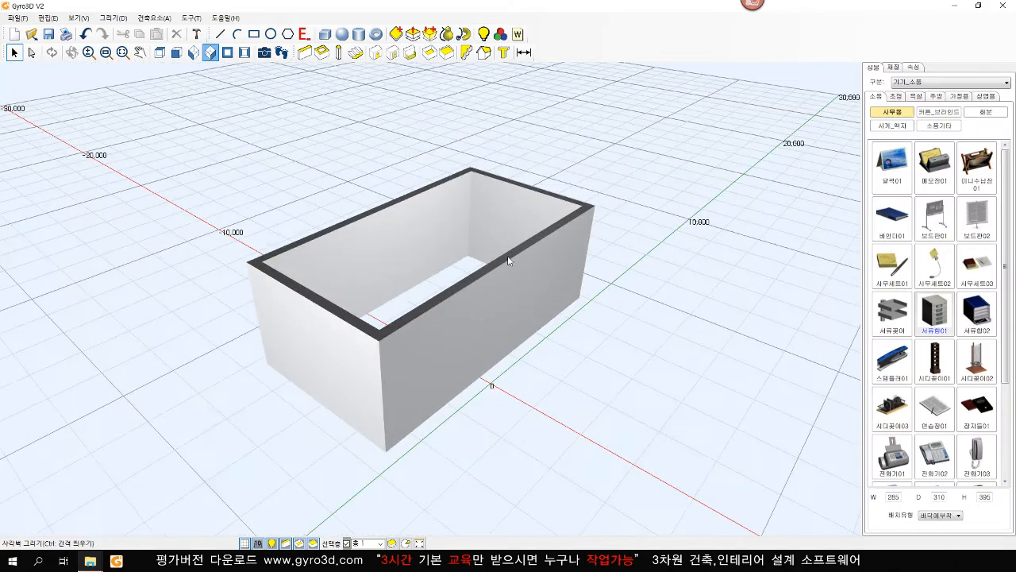
- Enclose a bathroom about 2100 by 2100 in the plan's upper-left corner with rectangular walls 100 thick and 2400 high
click(193, 52)
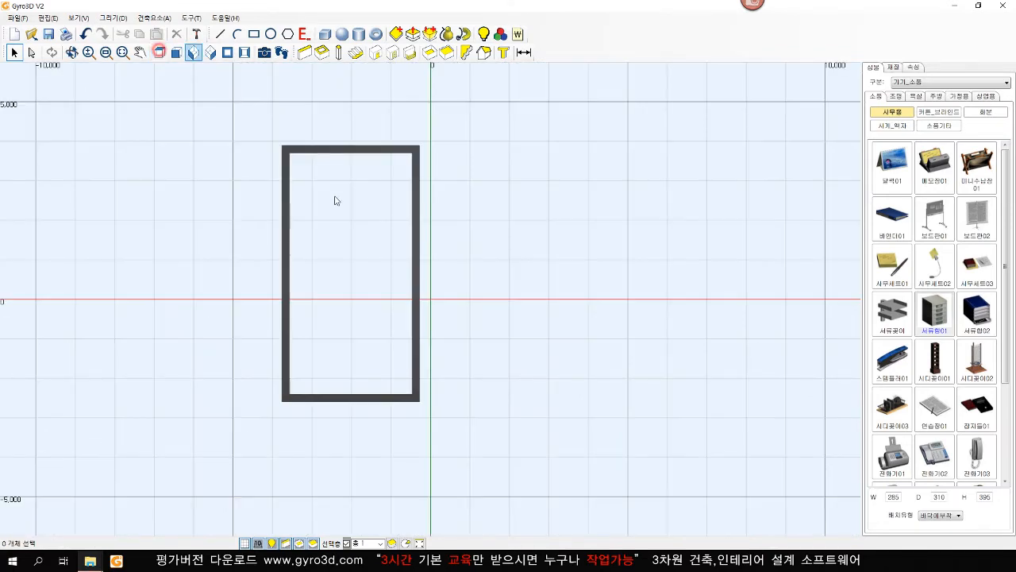
scroll(360, 241, up, 2)
click(322, 52)
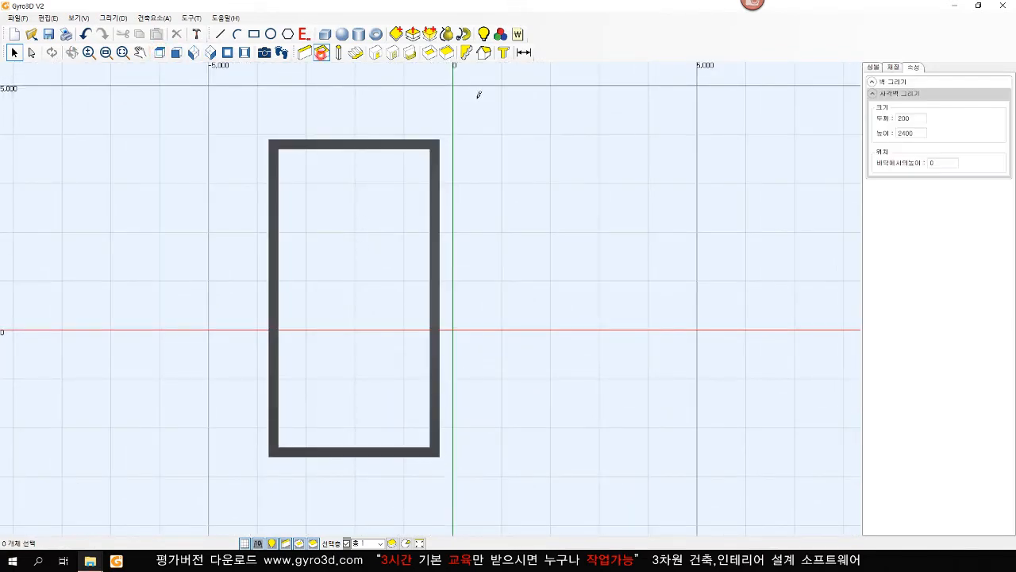
double_click(918, 119)
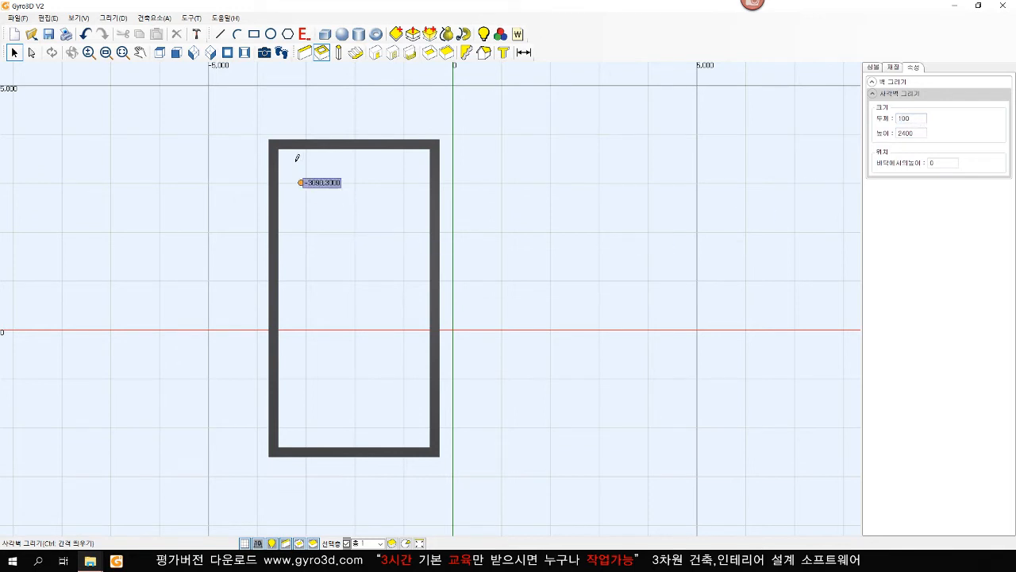
click(273, 141)
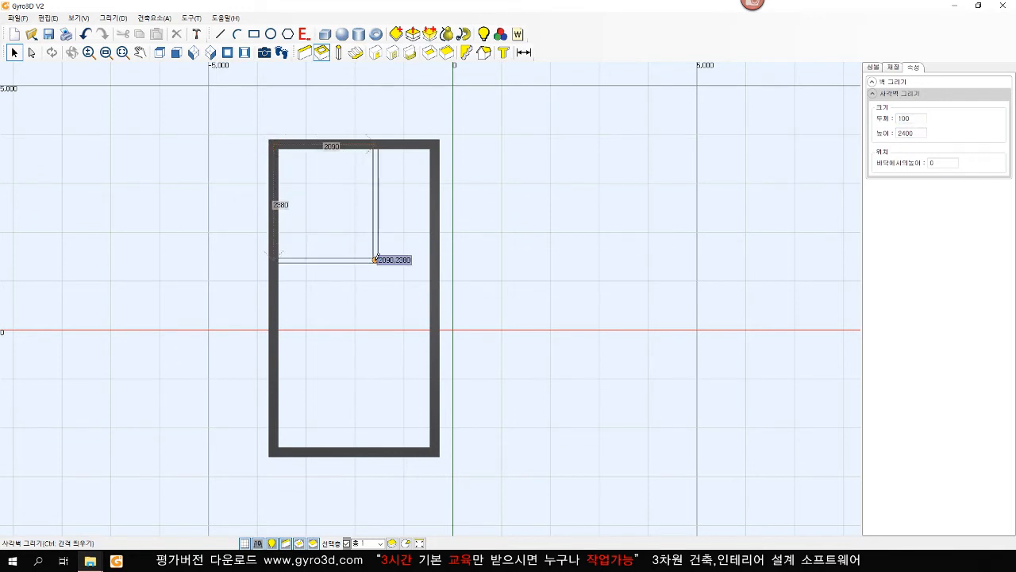
text(2)
key(Return)
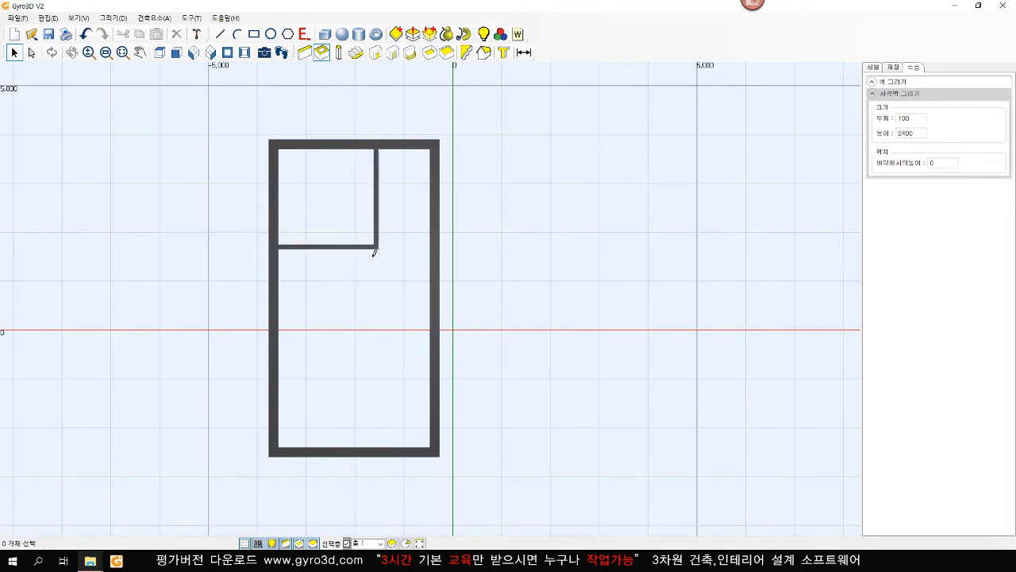
key(Escape)
click(212, 57)
middle_drag(397, 280, 421, 287)
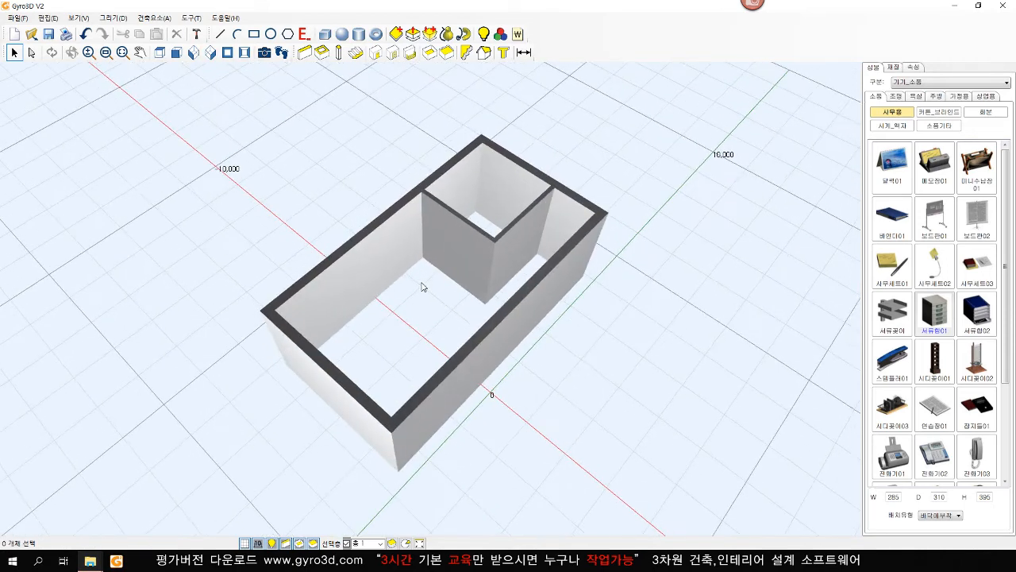
- Draw the balcony railing with straight walls 100 thick and 1200 high, projecting 1500 from the room's lower wall and spanning 3300
click(160, 52)
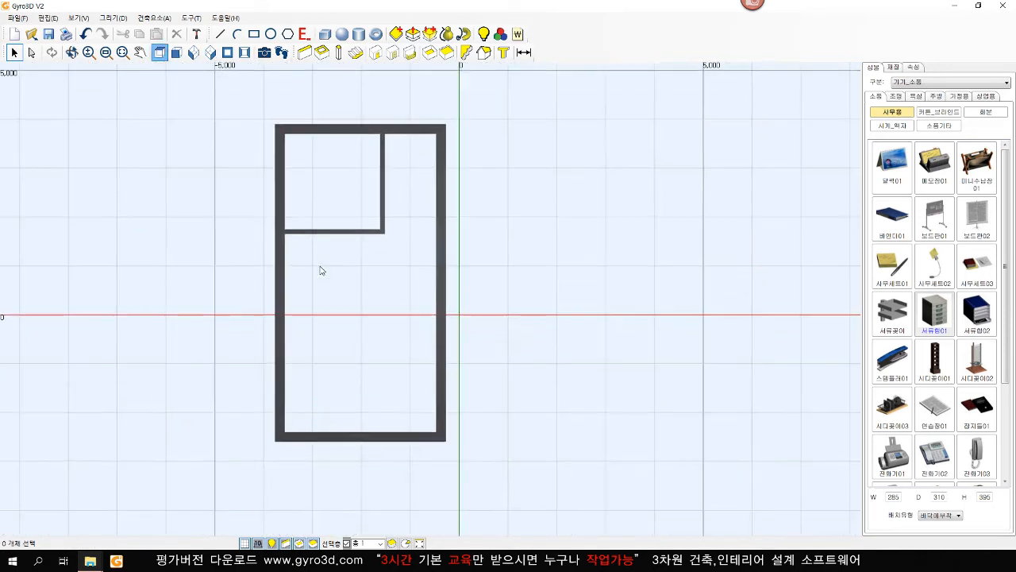
click(305, 54)
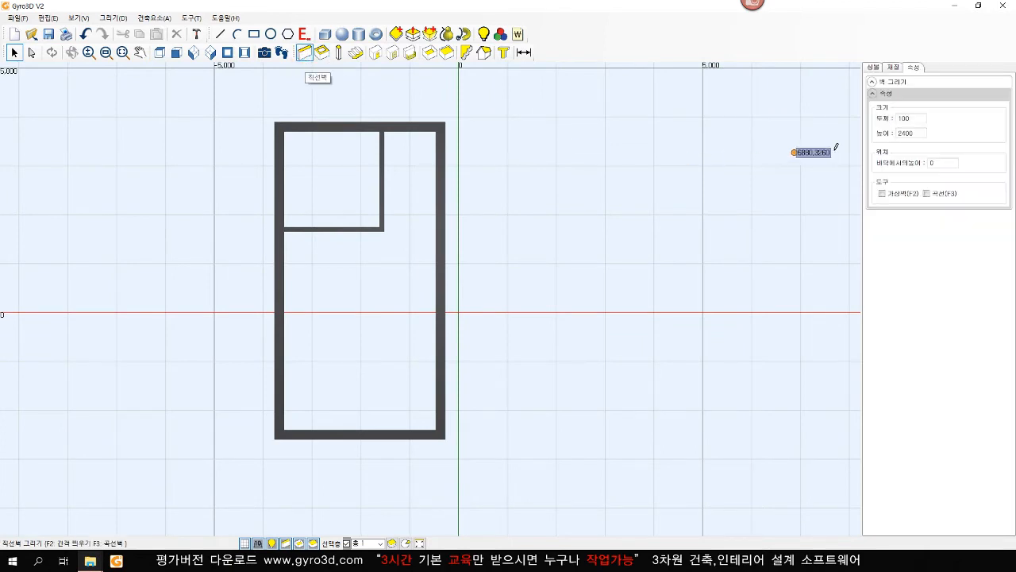
double_click(913, 133)
text(12)
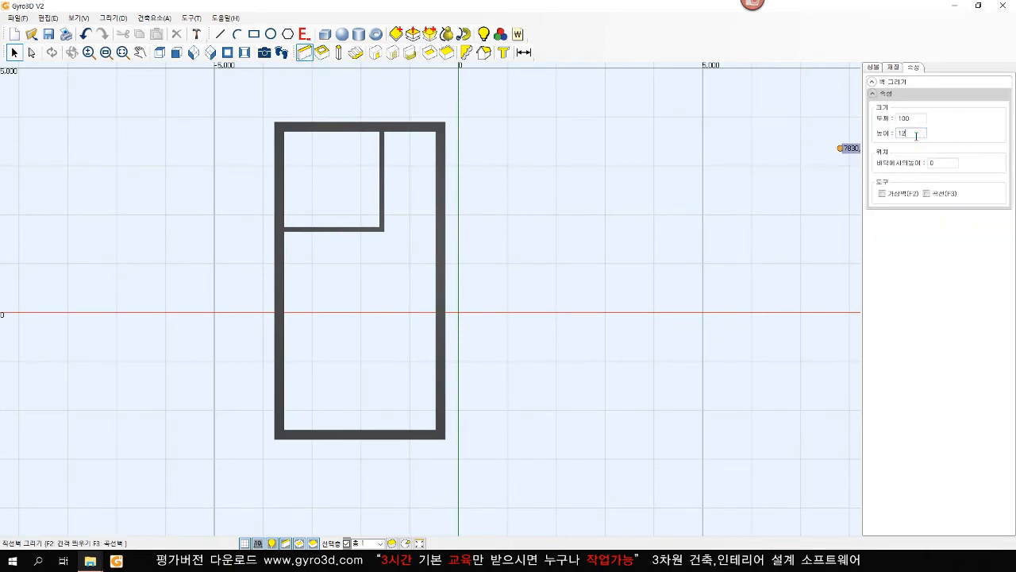
click(279, 431)
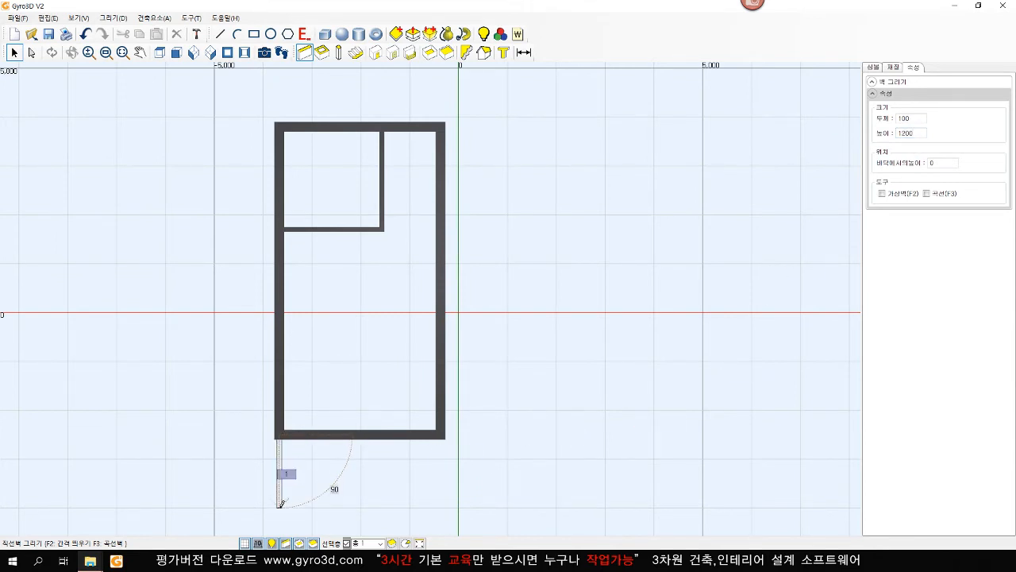
click(279, 504)
click(440, 505)
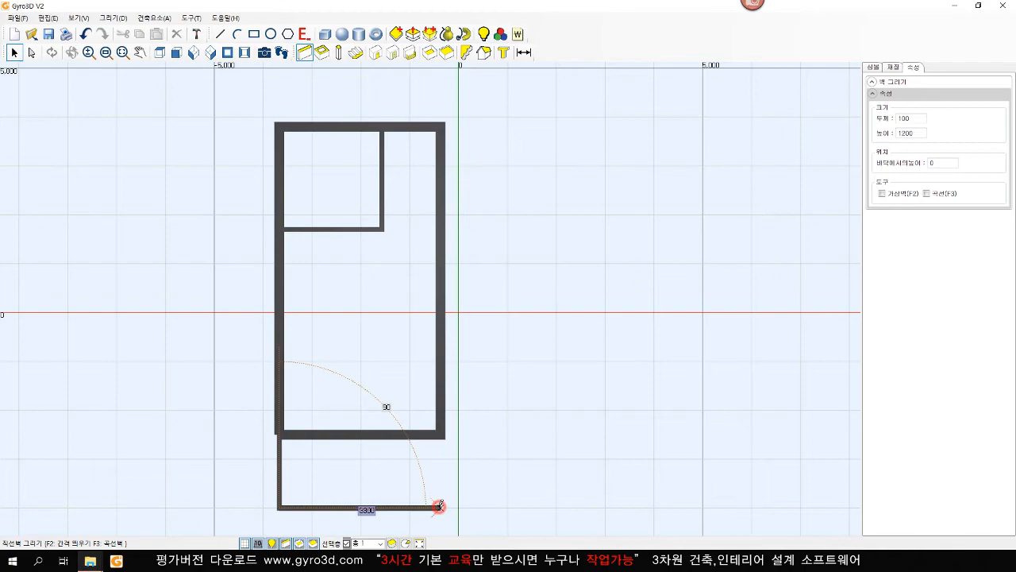
click(441, 431)
right_click(526, 400)
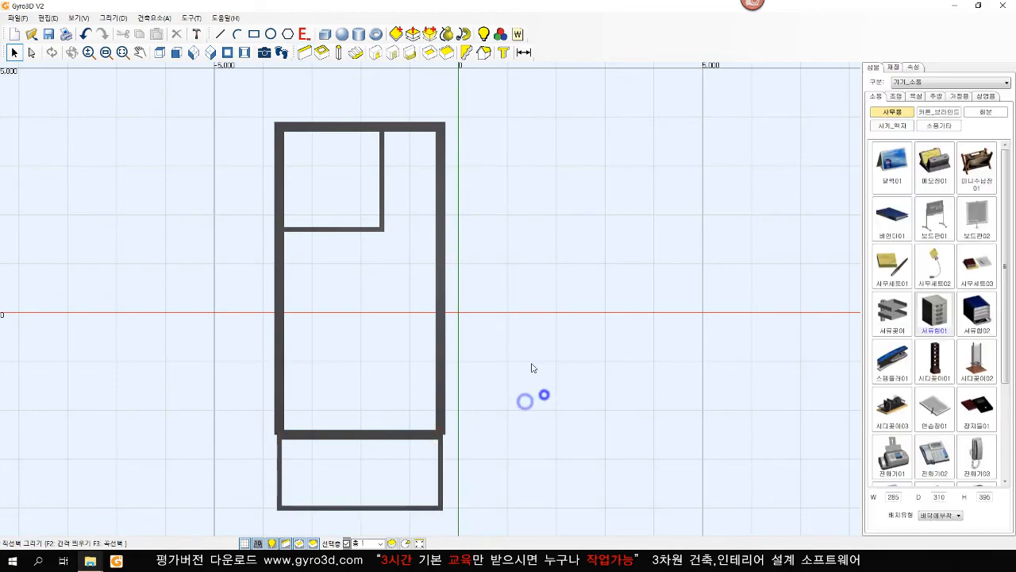
click(211, 52)
scroll(395, 306, down, 4)
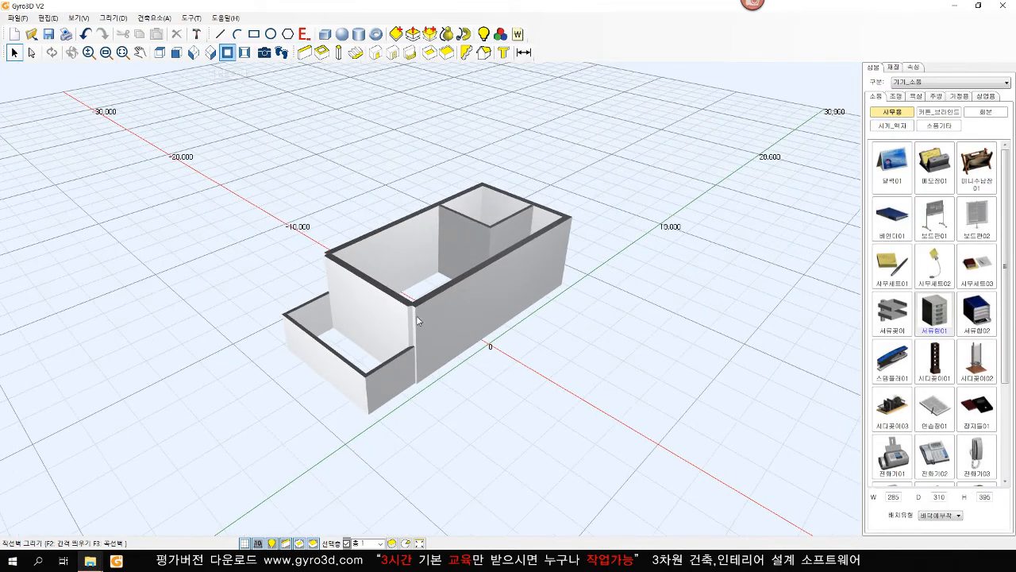
mouse_move(416, 315)
middle_down()
mouse_move(433, 323)
mouse_move(723, 275)
mouse_move(506, 310)
mouse_move(497, 322)
mouse_move(491, 313)
mouse_move(488, 324)
mouse_move(403, 327)
middle_up()
key(Escape)
- Create room floors (방) in the bathroom, the main room and the balcony, and view them in isometric
click(160, 53)
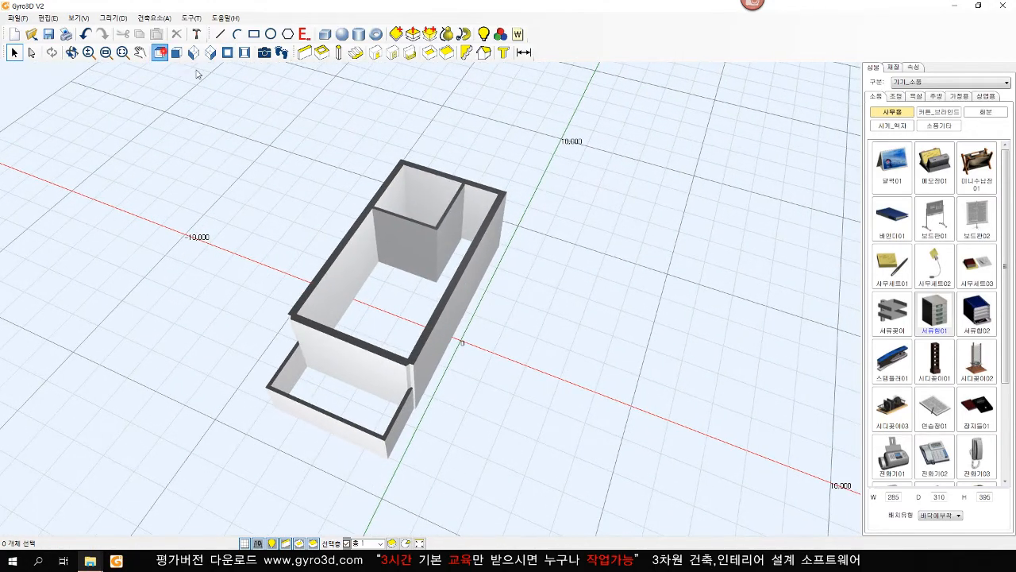
middle_drag(395, 285, 396, 271)
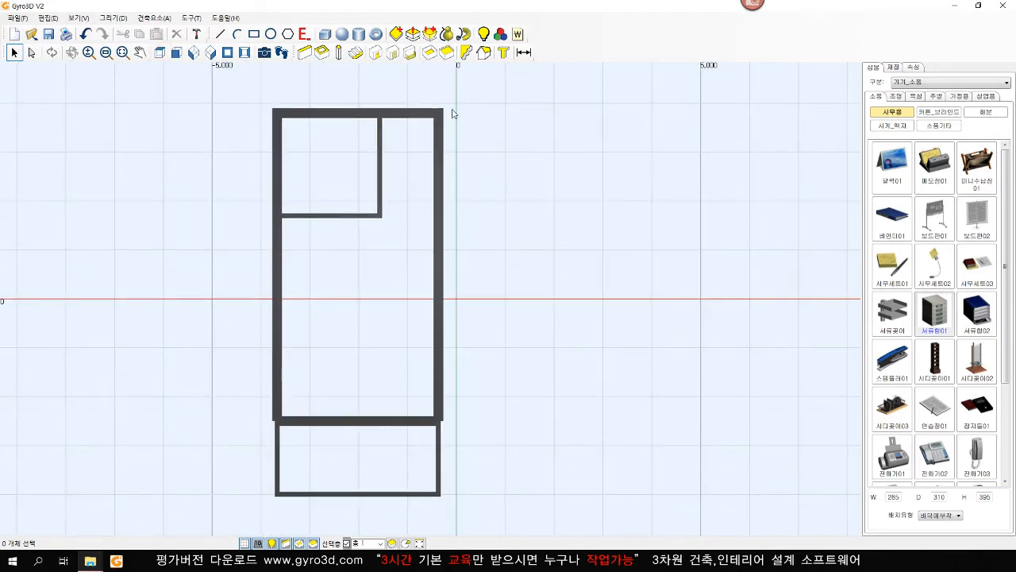
click(430, 53)
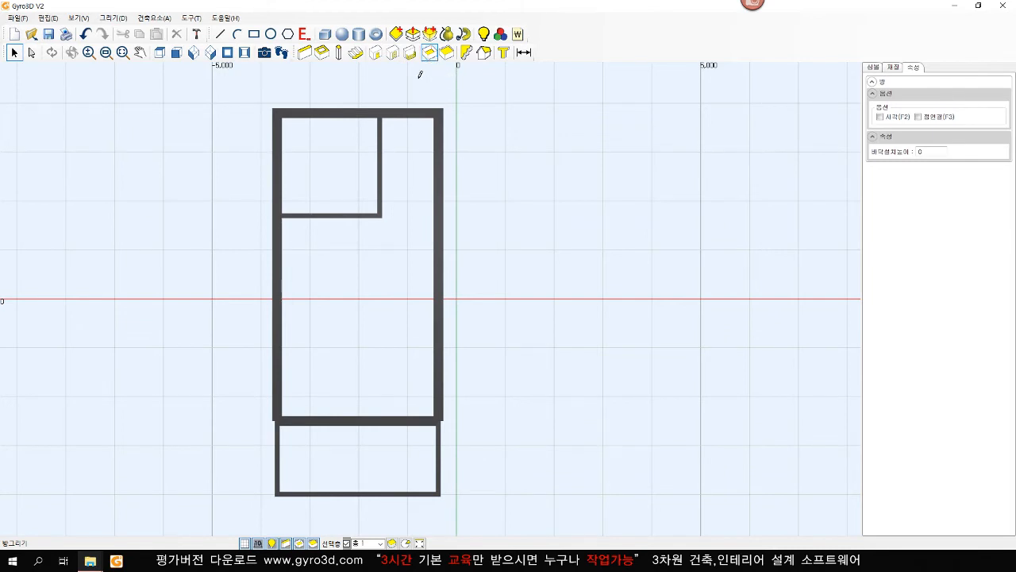
click(328, 148)
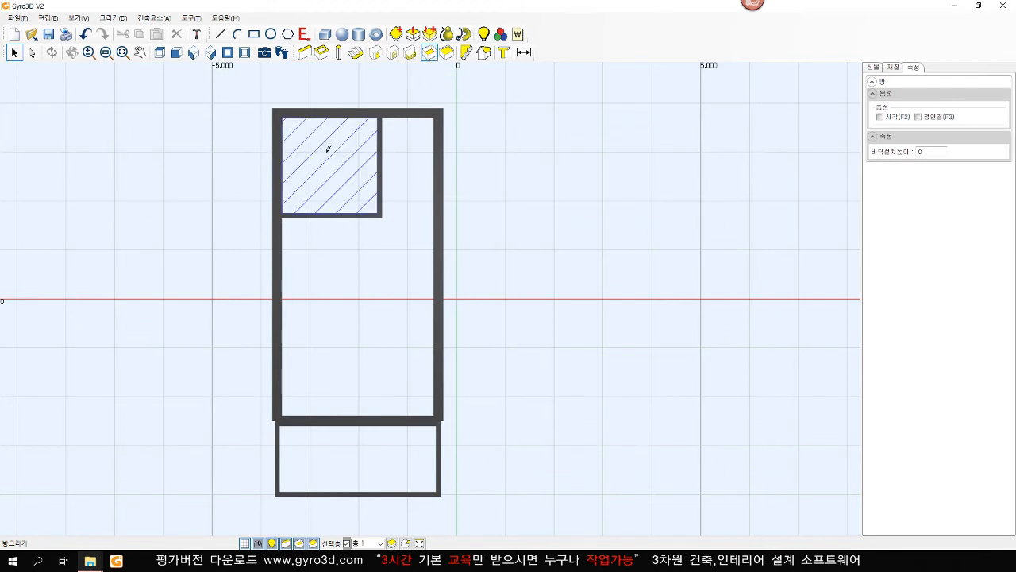
click(327, 151)
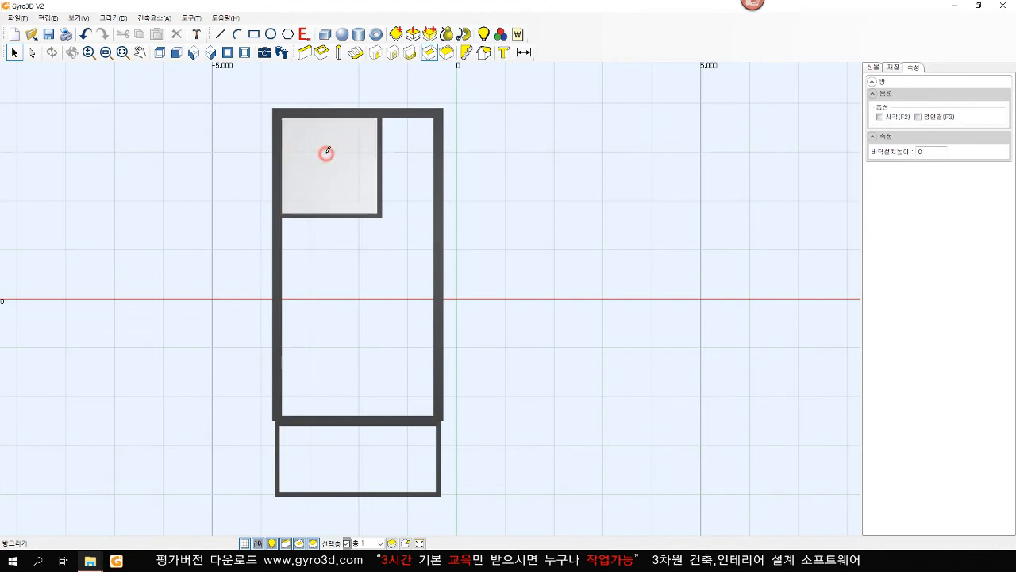
click(385, 303)
click(374, 447)
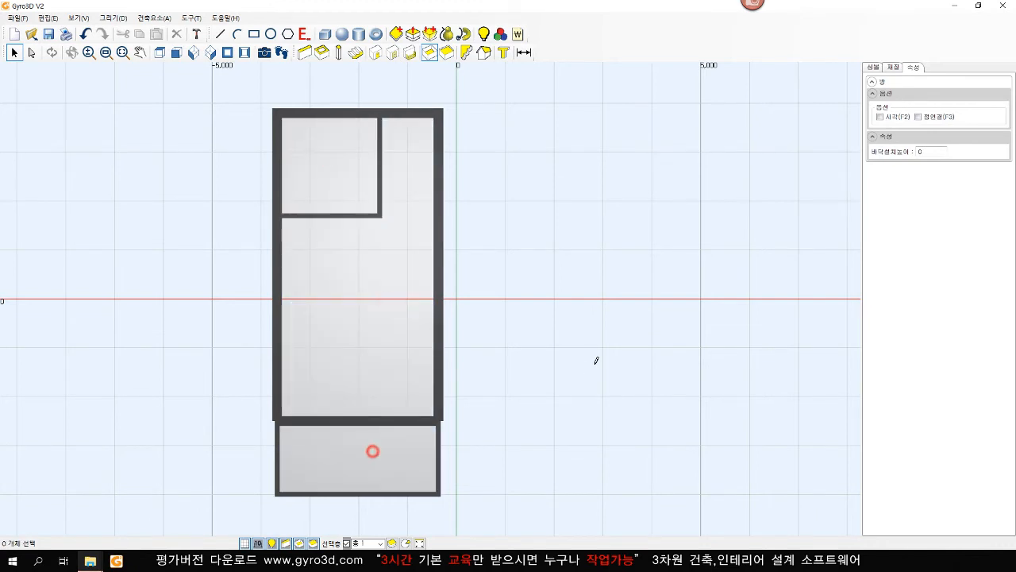
right_click(595, 362)
click(208, 53)
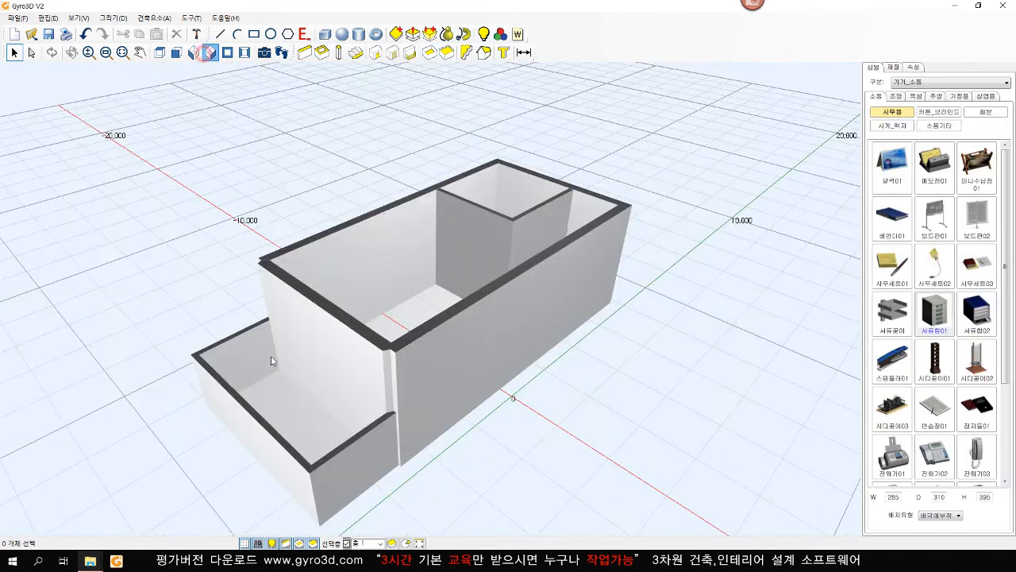
- In plan, draw four straight walls beside the building, about 2300 by 2700, leaving a gap at the upper-left corner
click(159, 53)
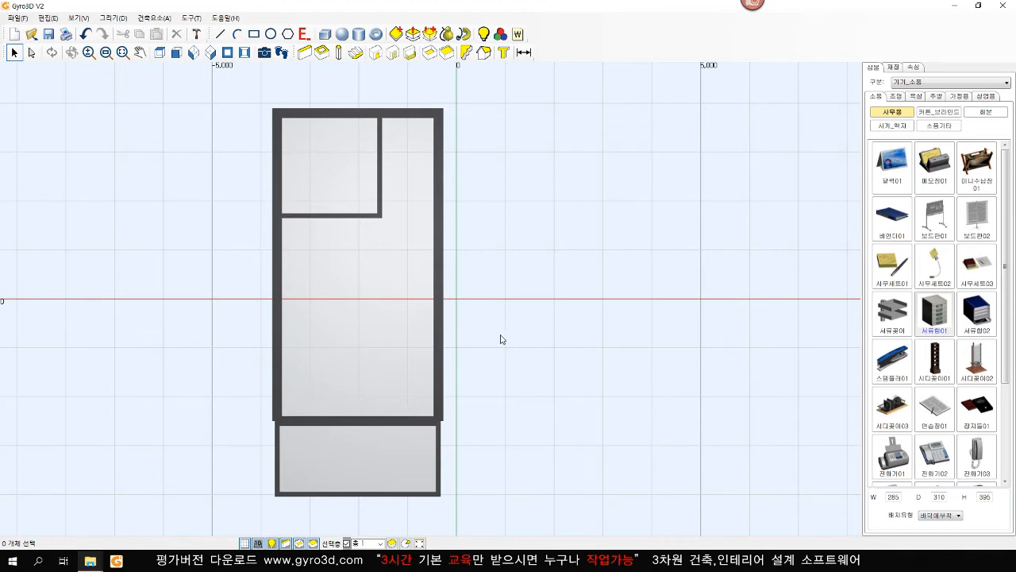
middle_drag(487, 337, 440, 338)
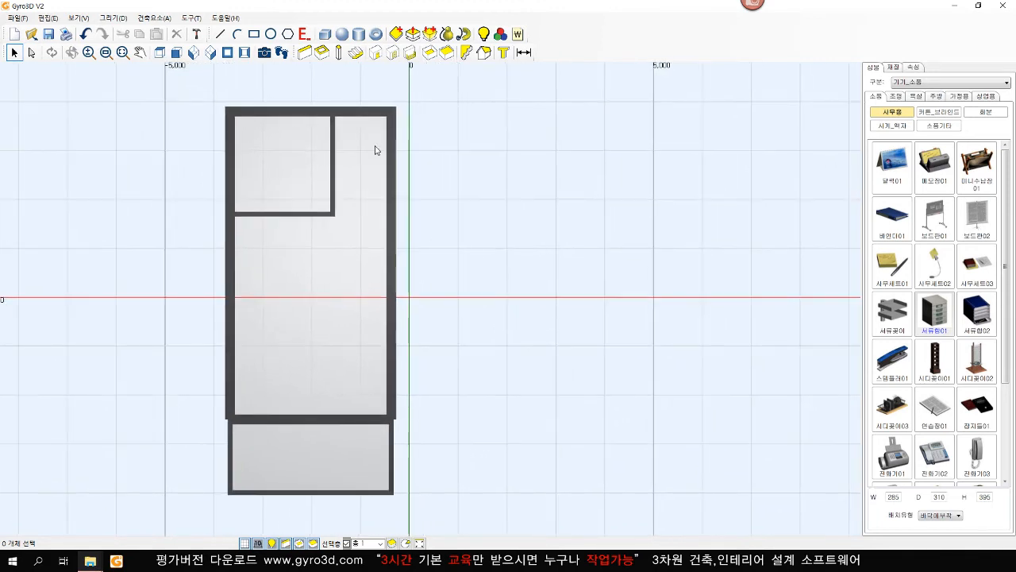
click(305, 52)
click(497, 171)
click(571, 280)
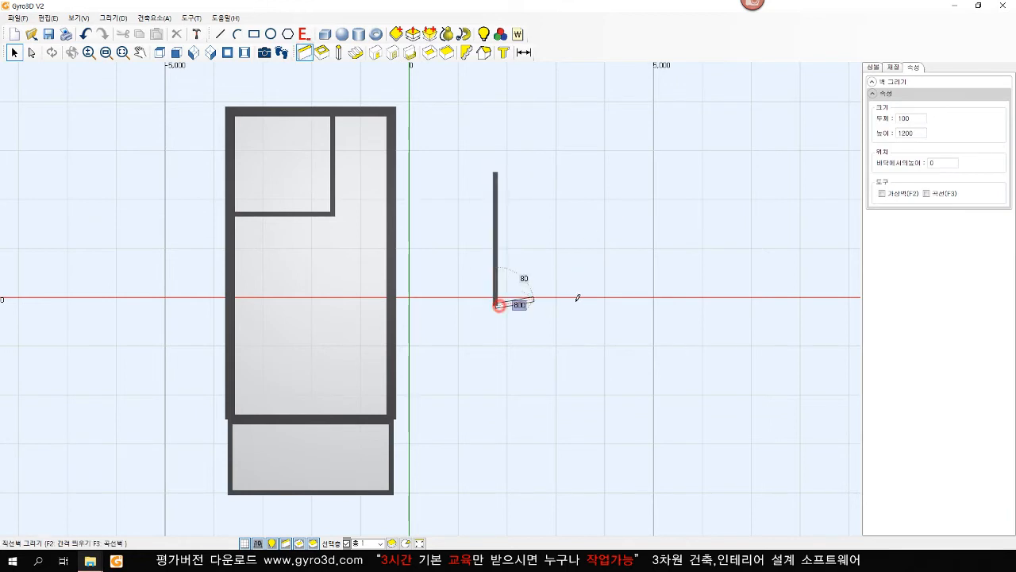
click(607, 304)
click(607, 173)
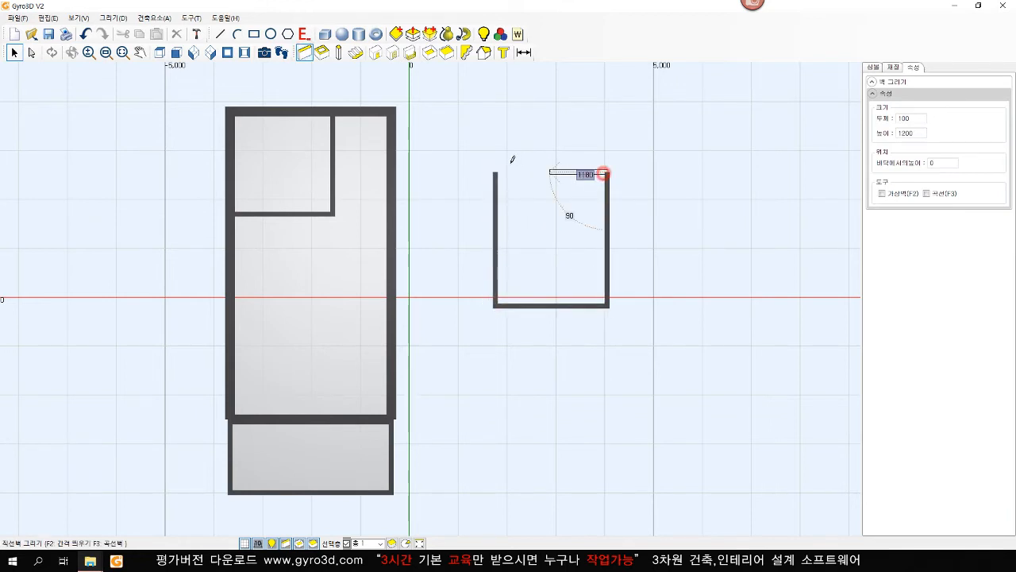
click(499, 161)
right_click(543, 136)
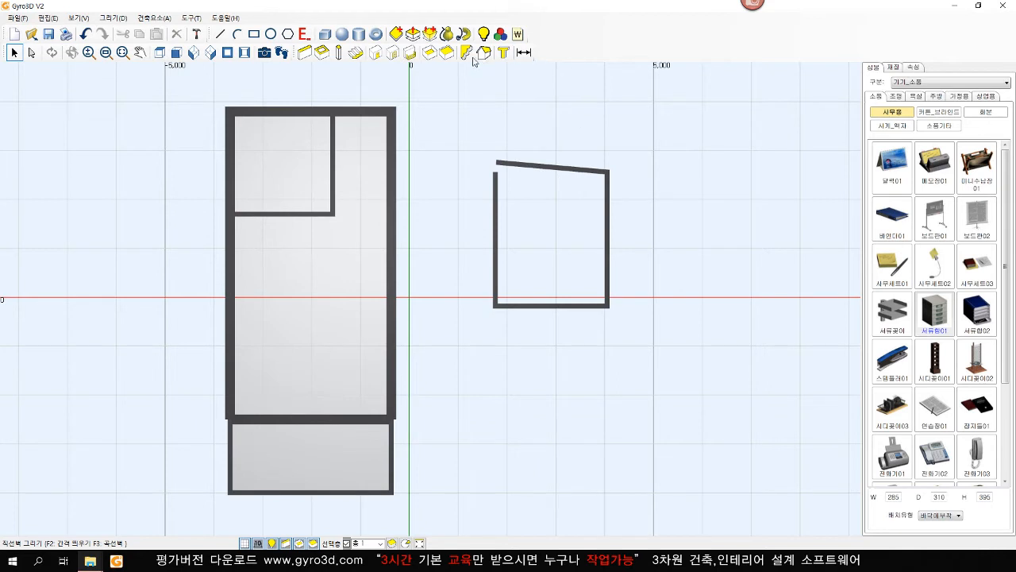
- Try to create a room floor (방) inside the unclosed wall outline and take a closer look at its gap
click(429, 52)
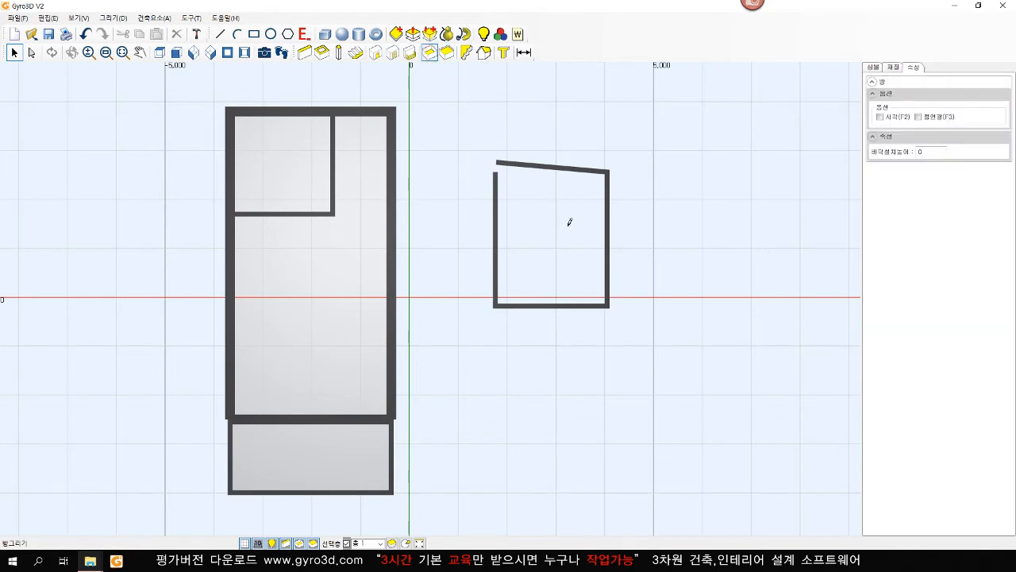
click(565, 234)
click(566, 242)
click(567, 245)
right_click(569, 246)
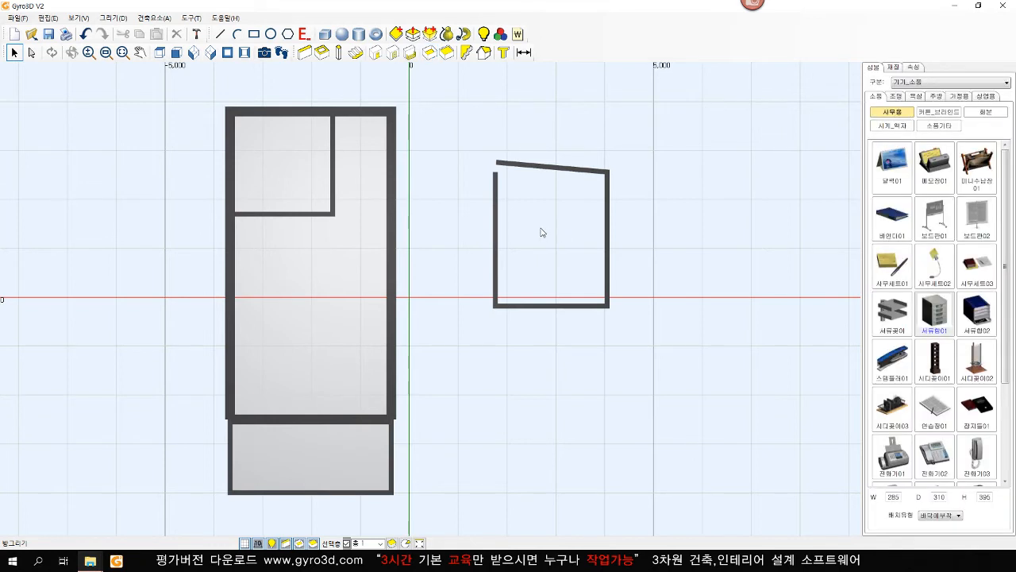
scroll(542, 229, up, 2)
middle_drag(465, 156, 433, 225)
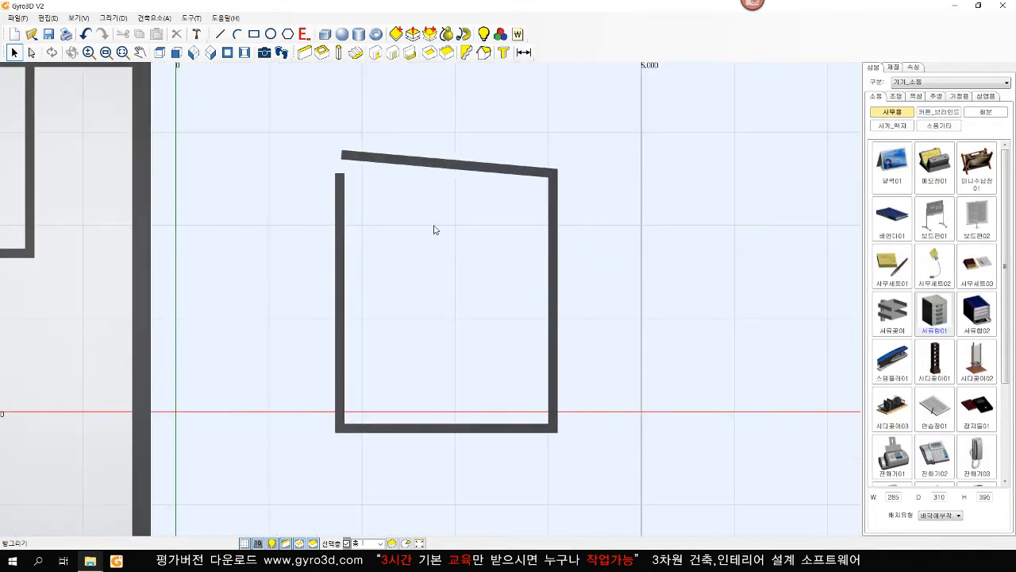
- Create a room floor (방) inside the unclosed wall outline with the point-connect option (점연결) on, tracing its corners across the gap
click(429, 52)
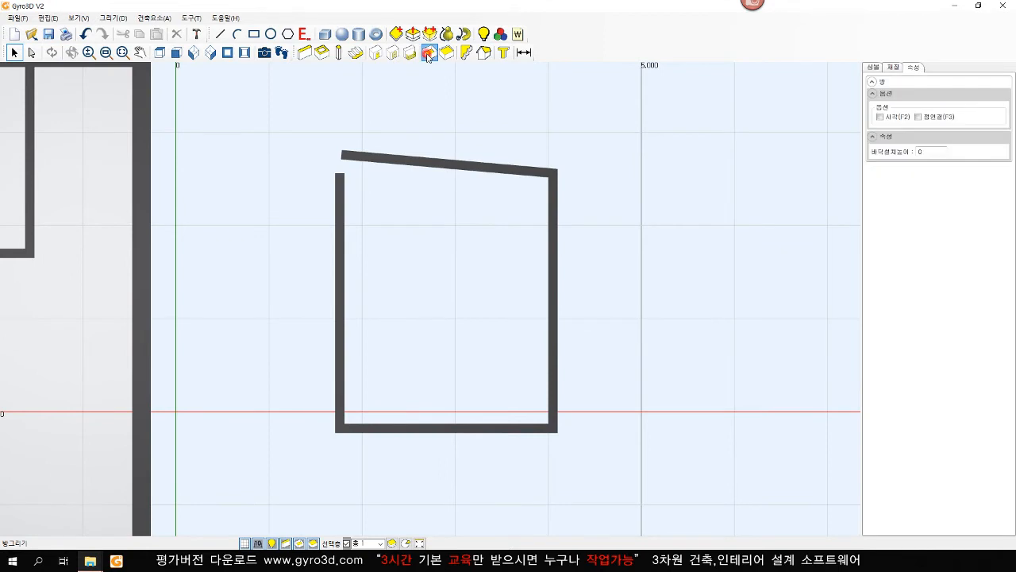
click(918, 118)
click(341, 430)
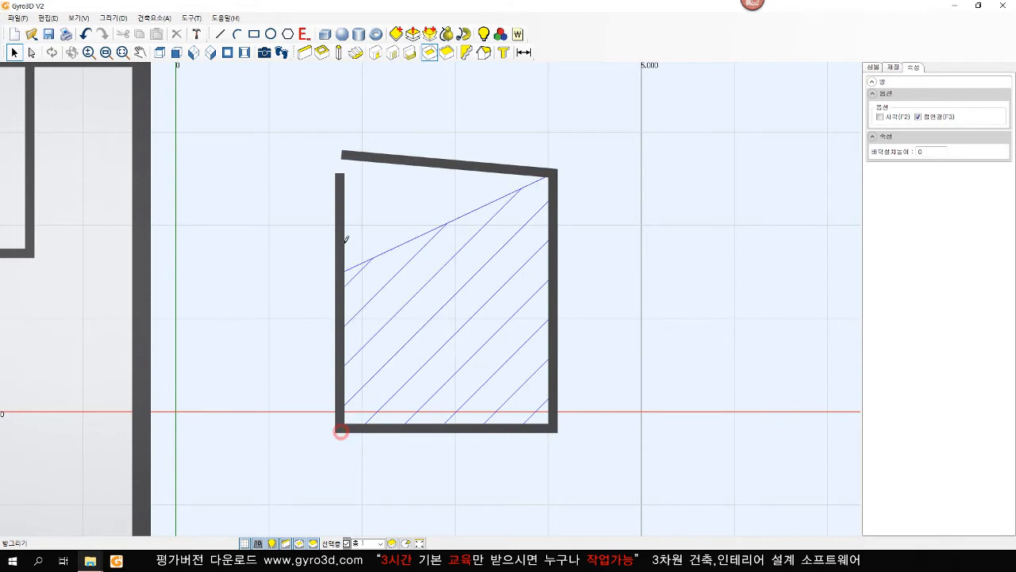
click(343, 156)
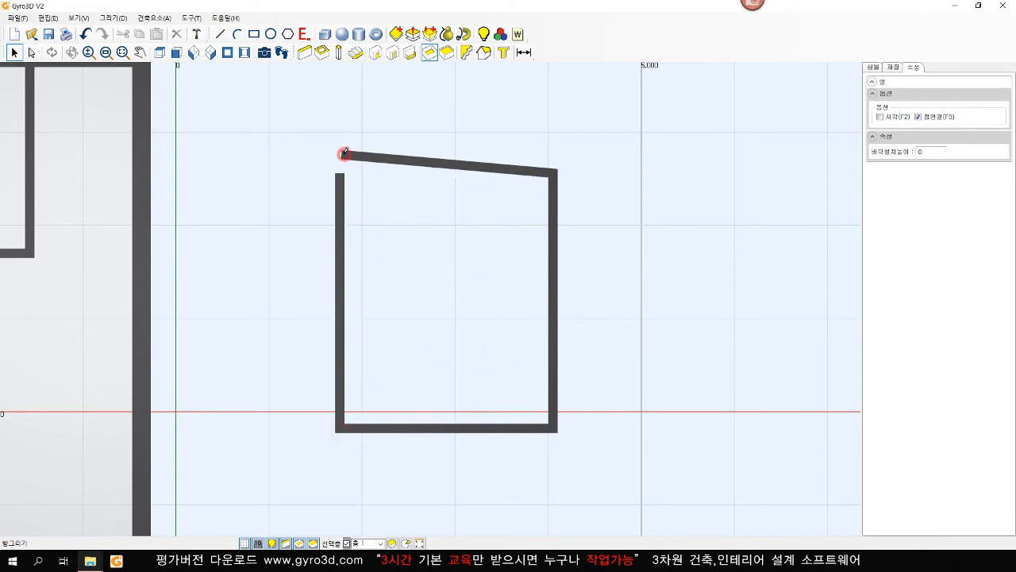
right_click(441, 241)
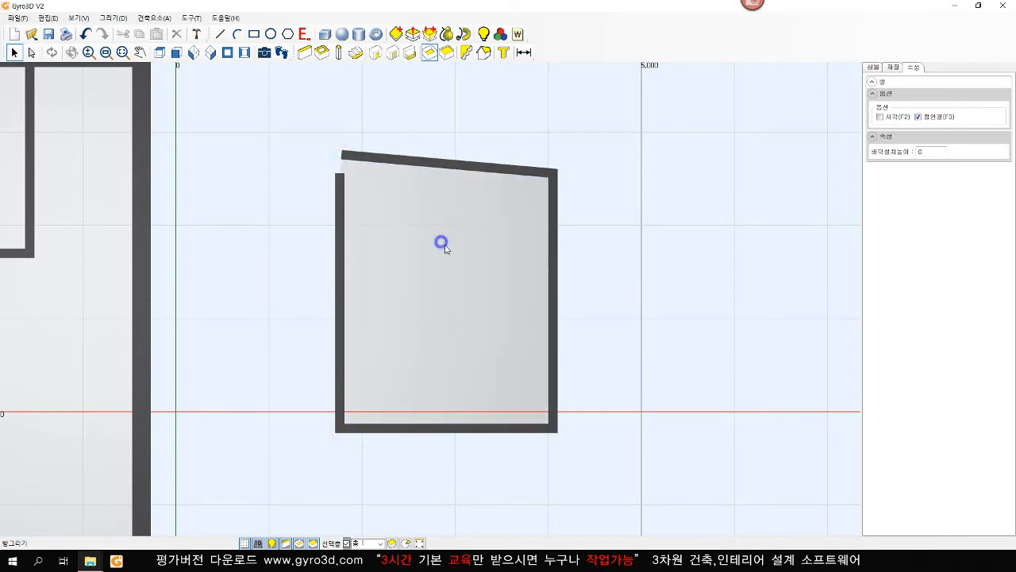
scroll(503, 334, down, 3)
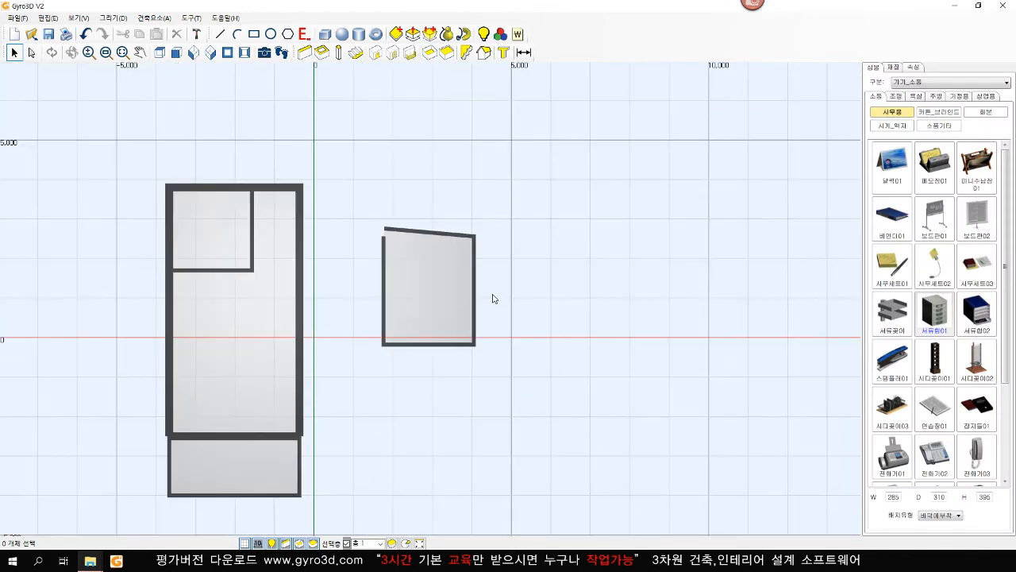
- Draw a freeform polygonal room floor (방) by connecting points in the empty area beside the unclosed wall outline
middle_drag(479, 315, 459, 310)
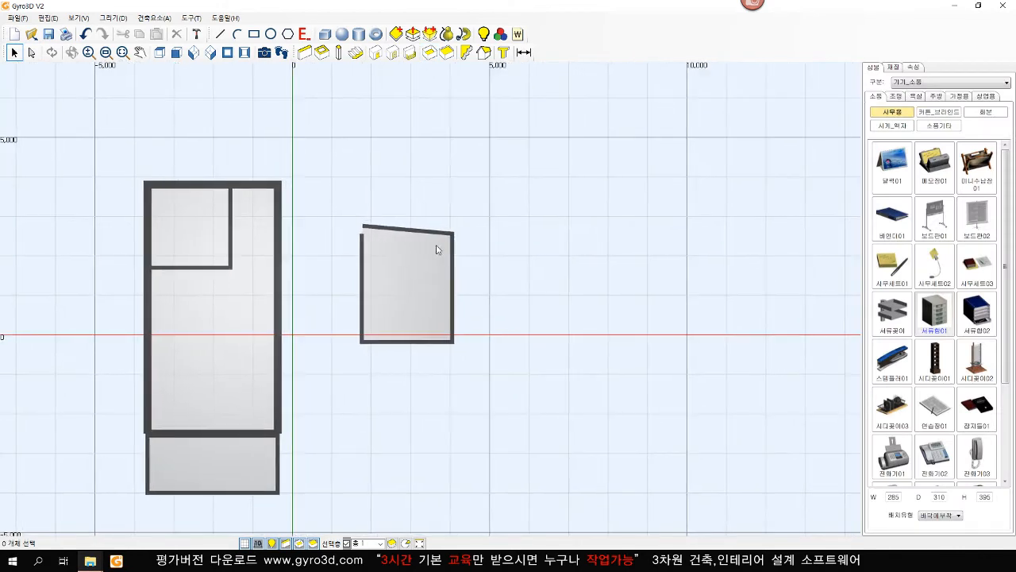
click(428, 53)
mouse_move(499, 230)
mouse_down()
mouse_move(517, 302)
mouse_move(617, 358)
mouse_move(628, 247)
mouse_move(505, 182)
mouse_up()
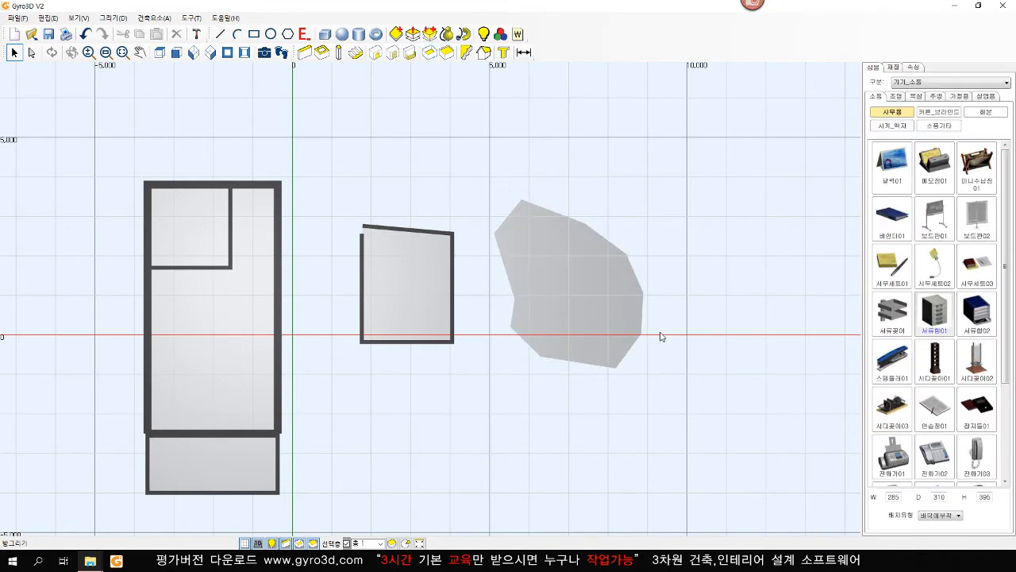
- Turn off the room tool's point-connect option (점연결) and delete the four practice walls with both practice floors
click(428, 53)
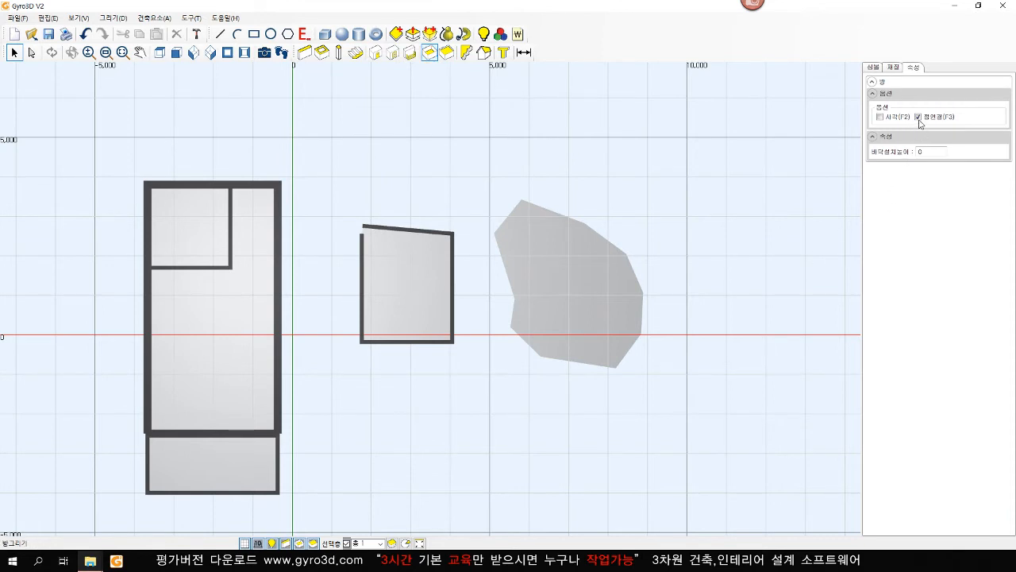
click(918, 116)
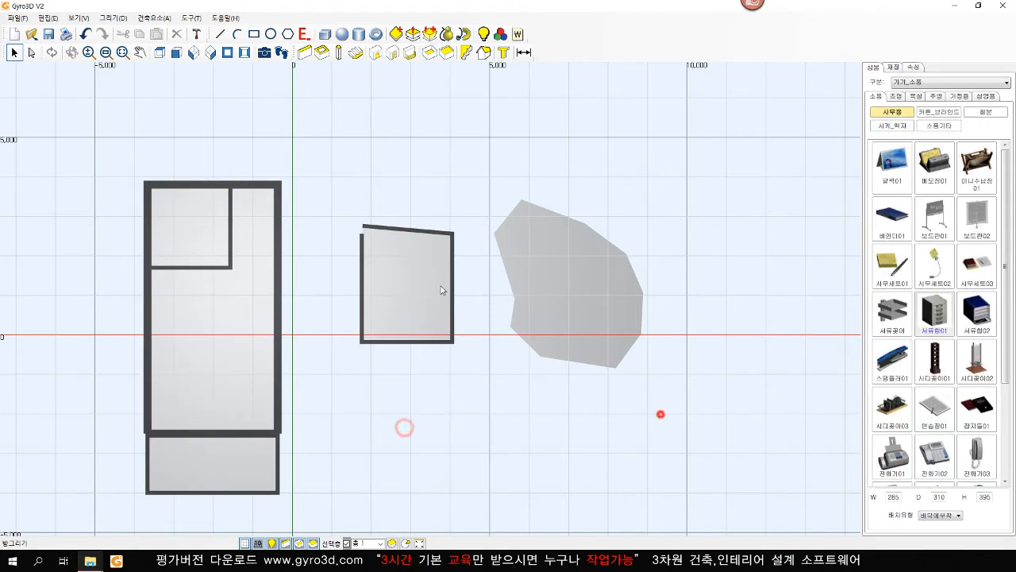
drag(659, 413, 339, 174)
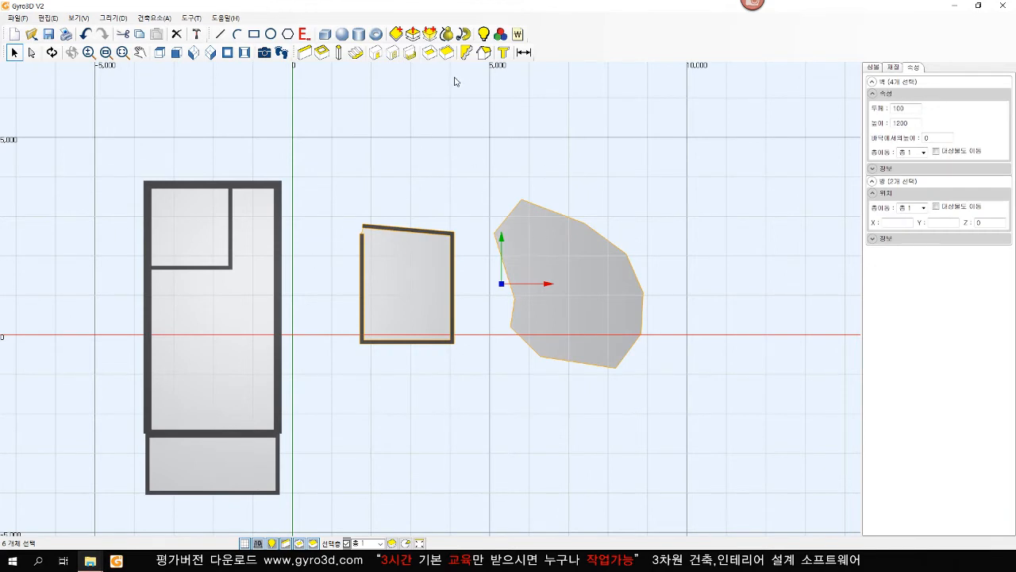
key(Delete)
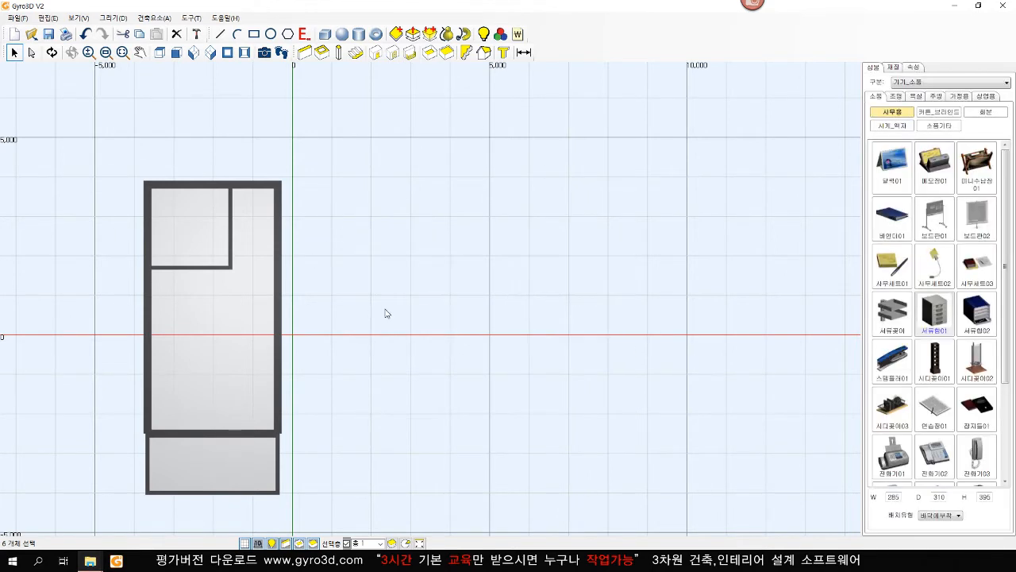
- Add ceilings (천정) to the building at height 2400 over the main room and 2100 over the bathroom
middle_drag(386, 312, 427, 293)
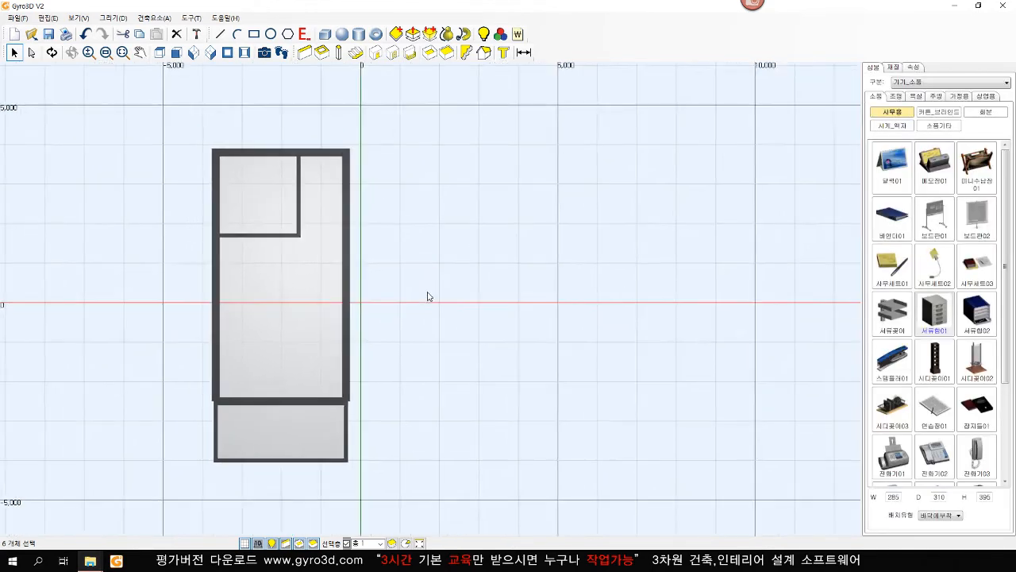
click(447, 52)
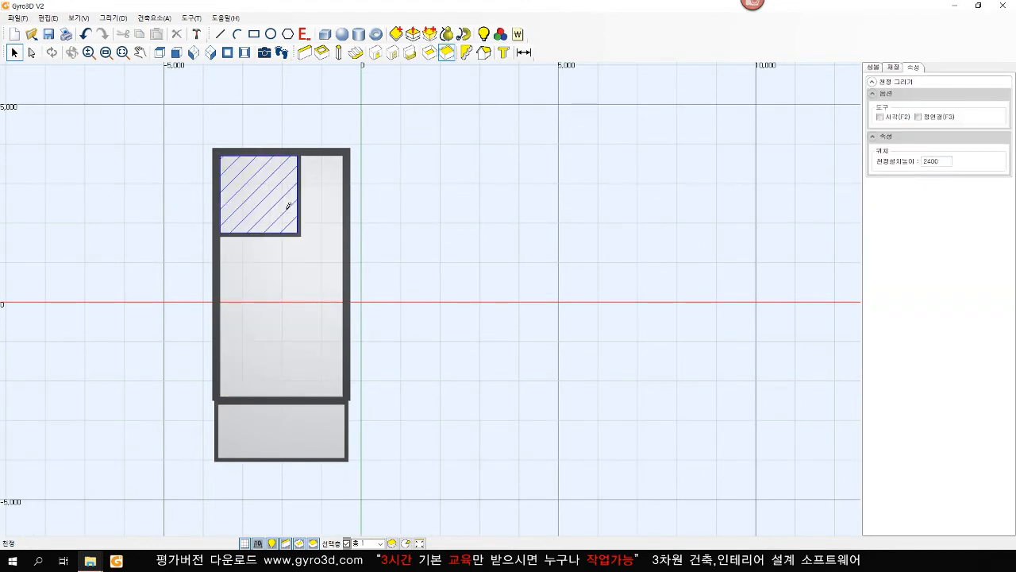
click(299, 275)
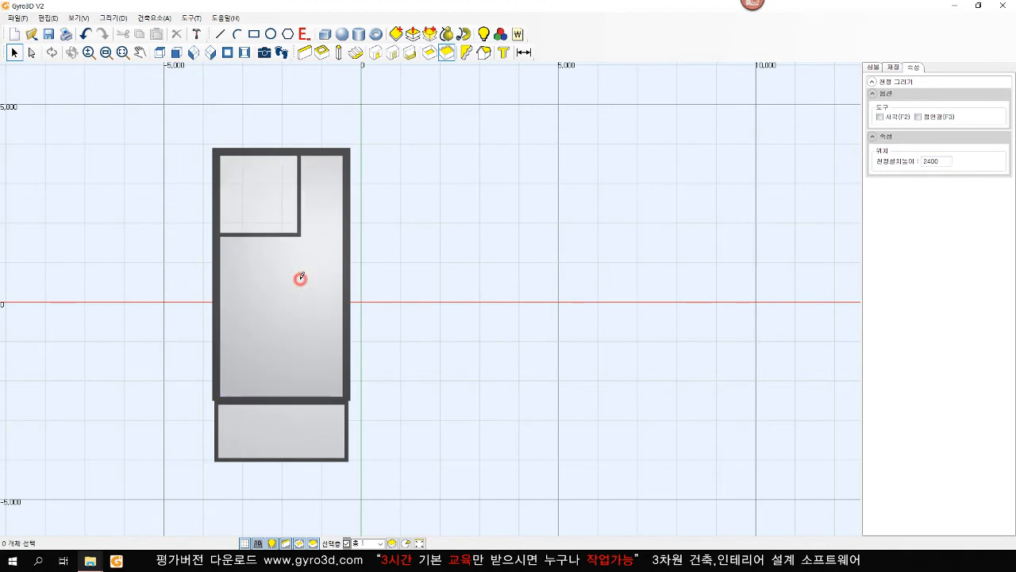
double_click(937, 161)
text(2100)
click(259, 178)
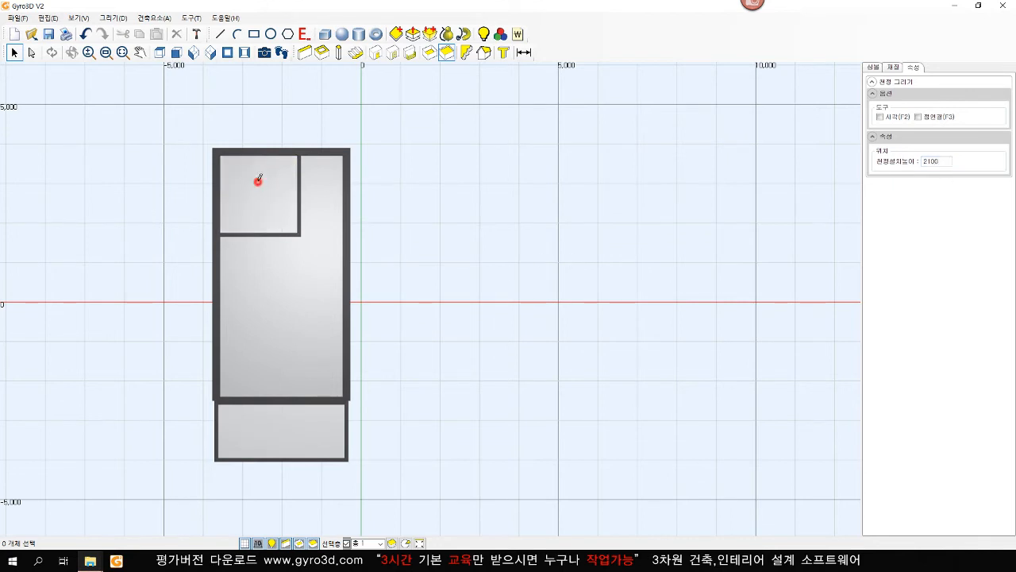
right_click(442, 209)
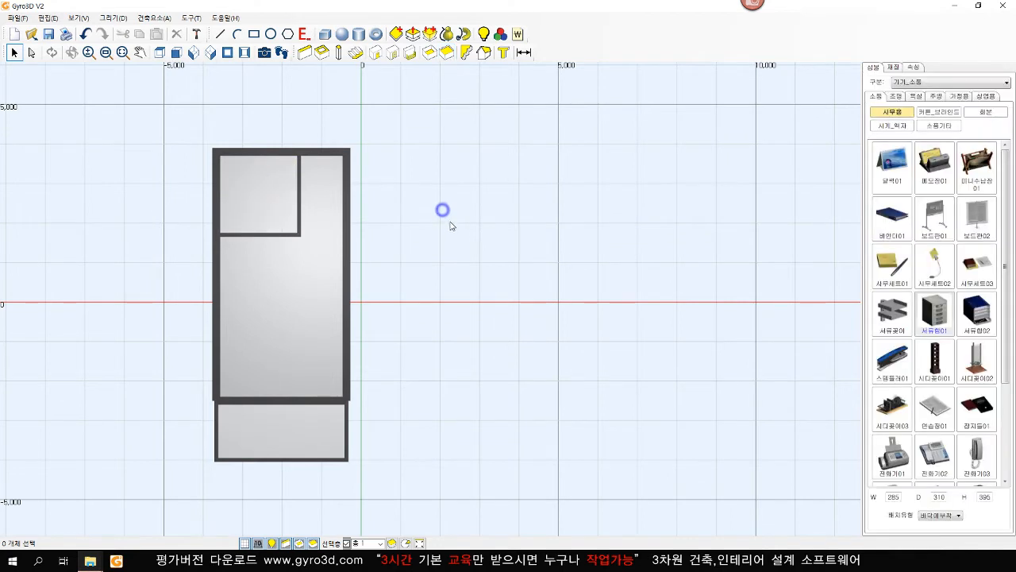
- View the building in isometric and toggle the ceiling display off and on to compare the interior
click(212, 52)
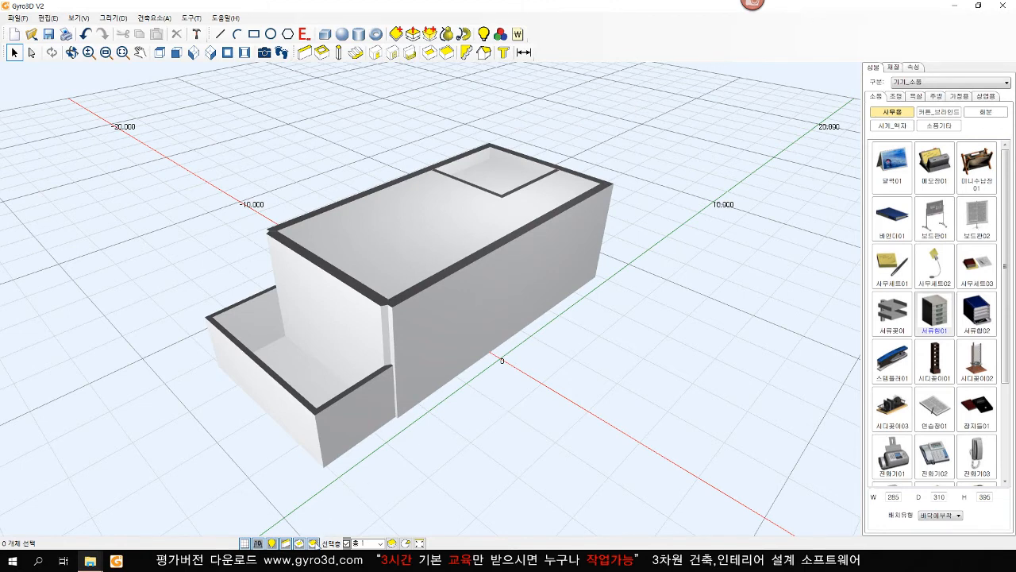
click(313, 543)
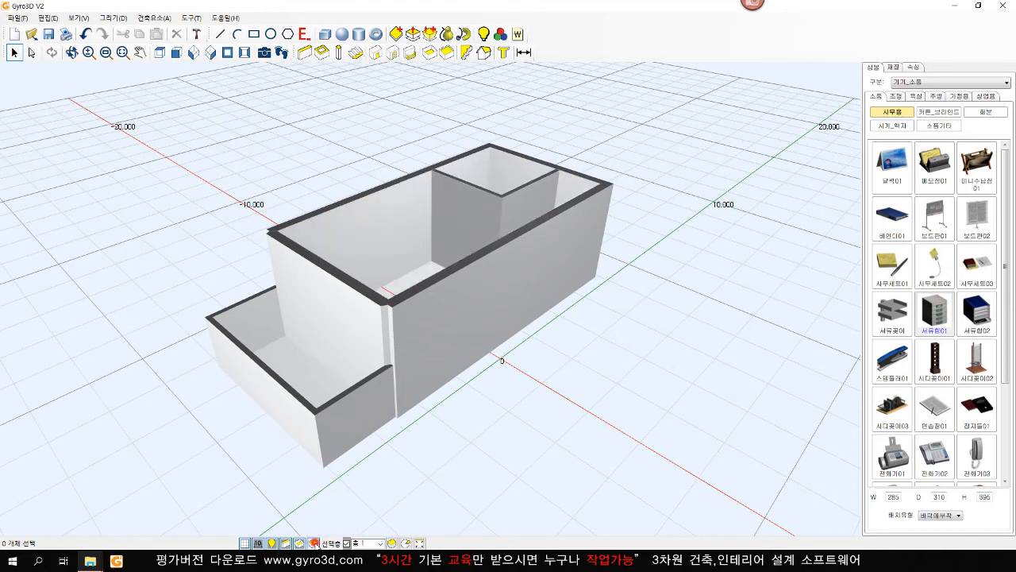
click(314, 543)
click(314, 543)
click(314, 543)
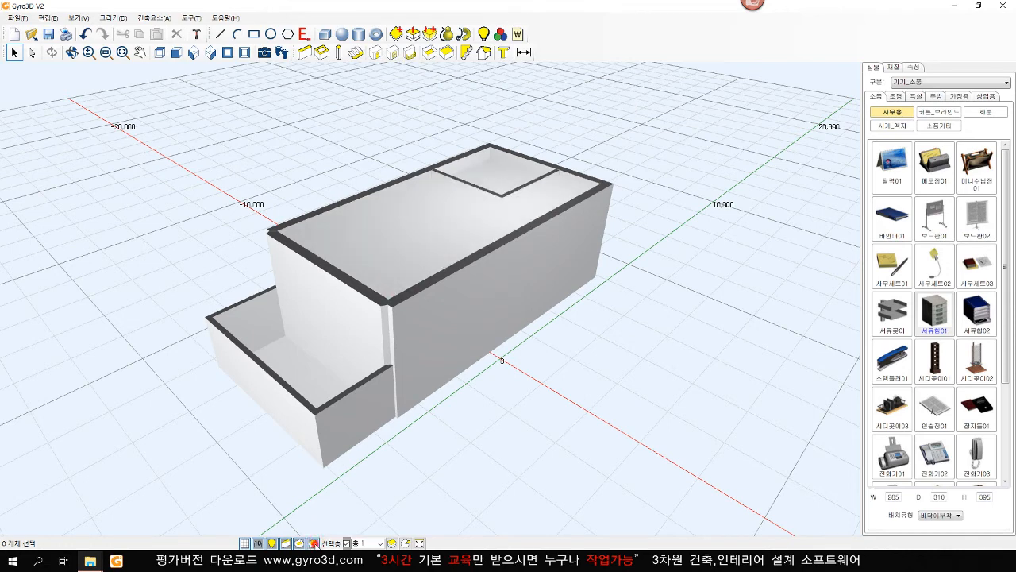
click(314, 543)
click(314, 543)
- Turn off the display of ceiling upper faces (천정 윗면 보이기) so the rooms can be seen from above
middle_drag(558, 380, 616, 330)
right_click(635, 300)
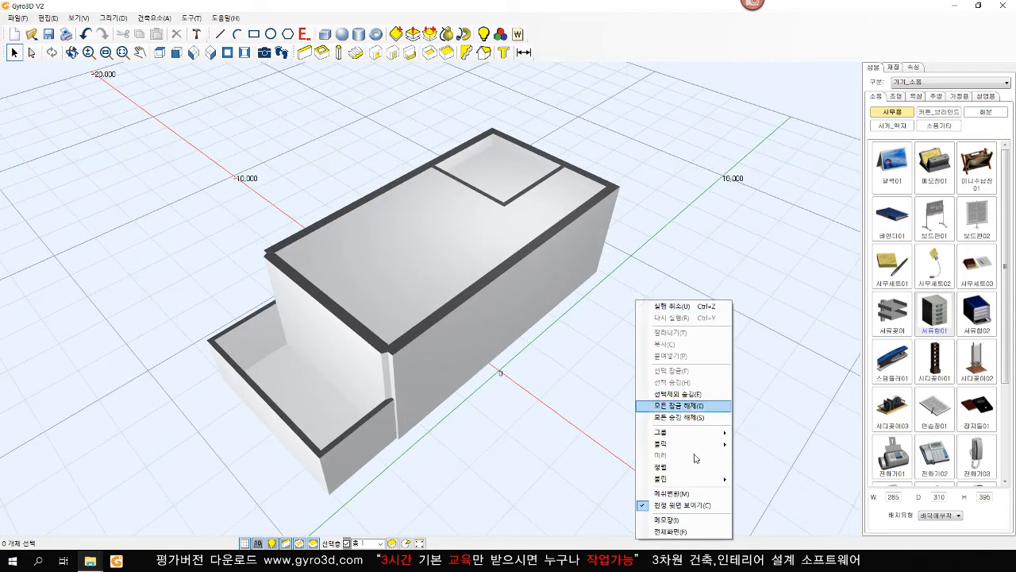
click(693, 505)
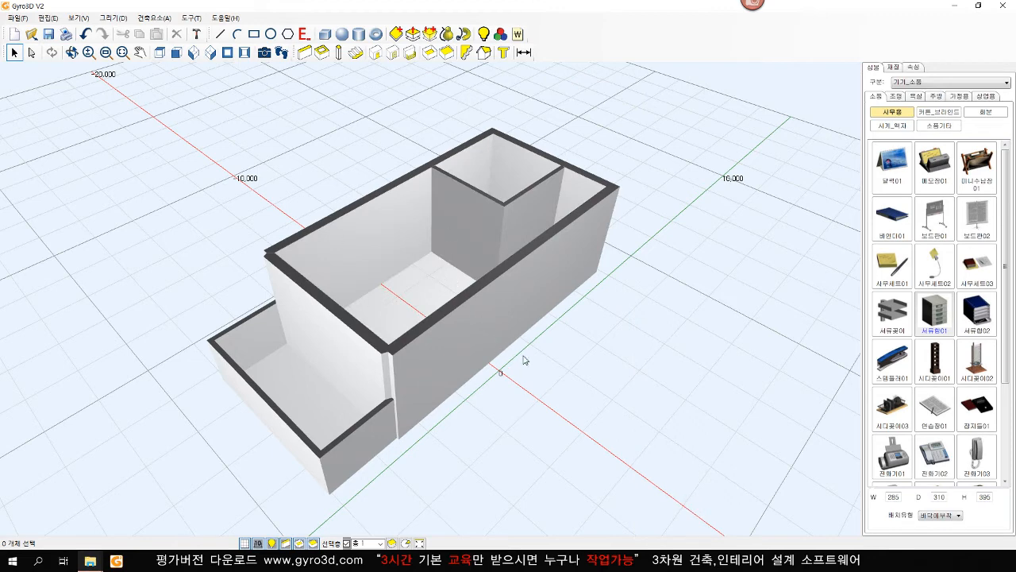
- Hide the building's long outer side wall (선택 숨김) and restore all hidden objects (모든 숨김 해제)
click(483, 336)
right_click(487, 315)
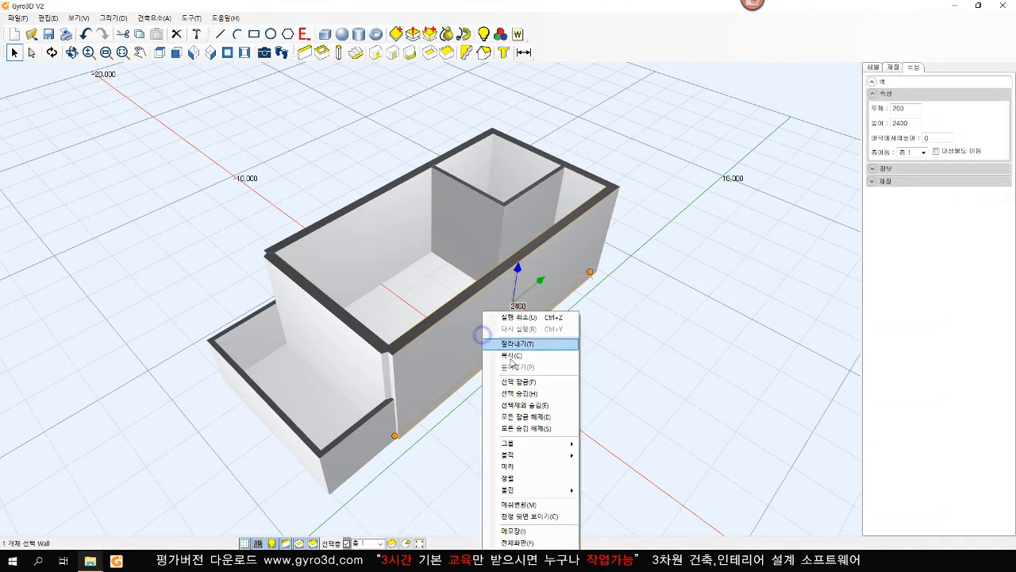
click(525, 392)
click(592, 407)
middle_drag(529, 428, 524, 350)
right_click(622, 342)
click(647, 427)
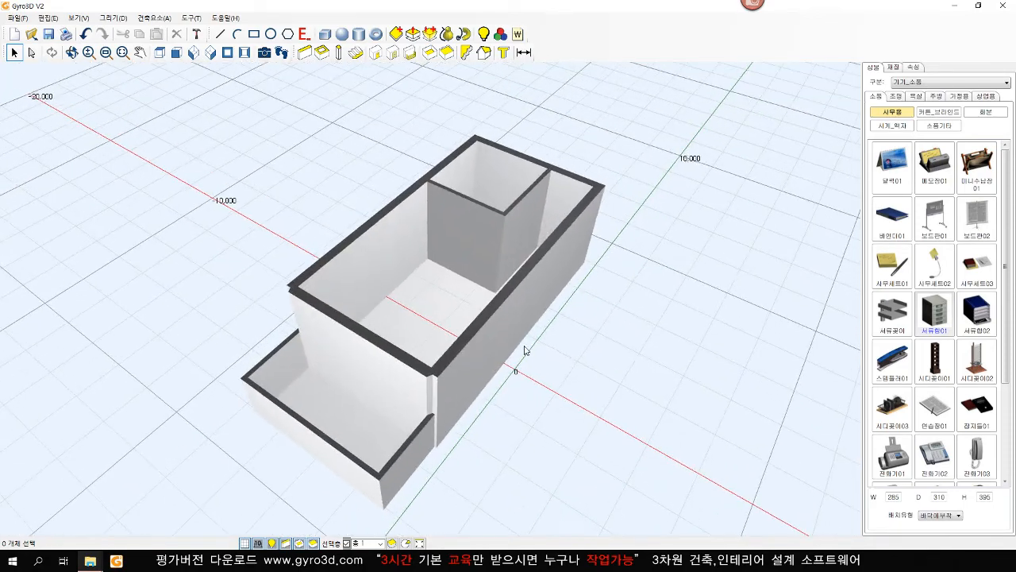
- Switch the material library to wallpaper (벽지) and enable the wall area option (벽영역)
middle_drag(436, 385, 388, 374)
middle_drag(458, 367, 675, 259)
scroll(447, 342, up, 3)
click(891, 67)
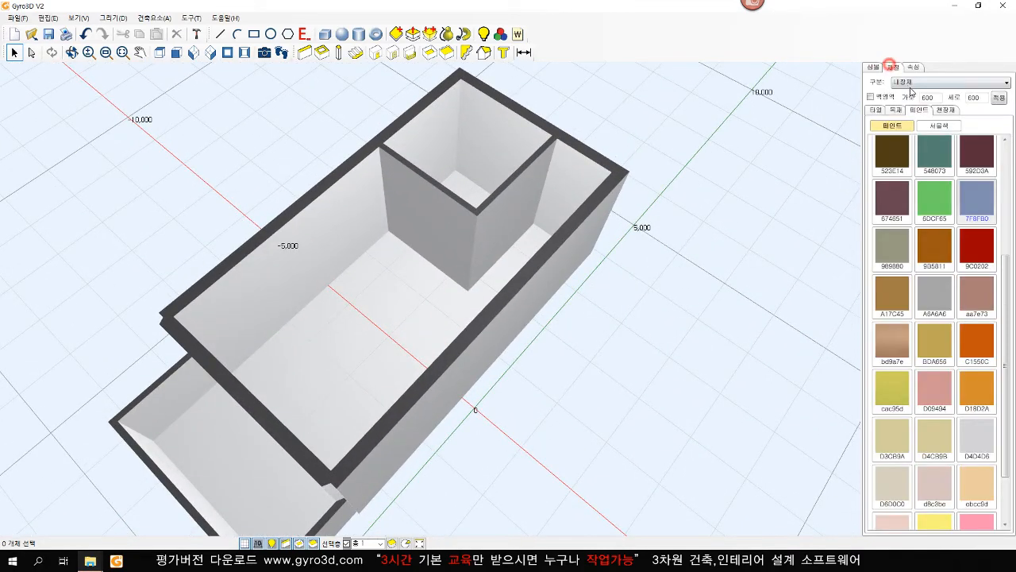
click(911, 82)
click(903, 92)
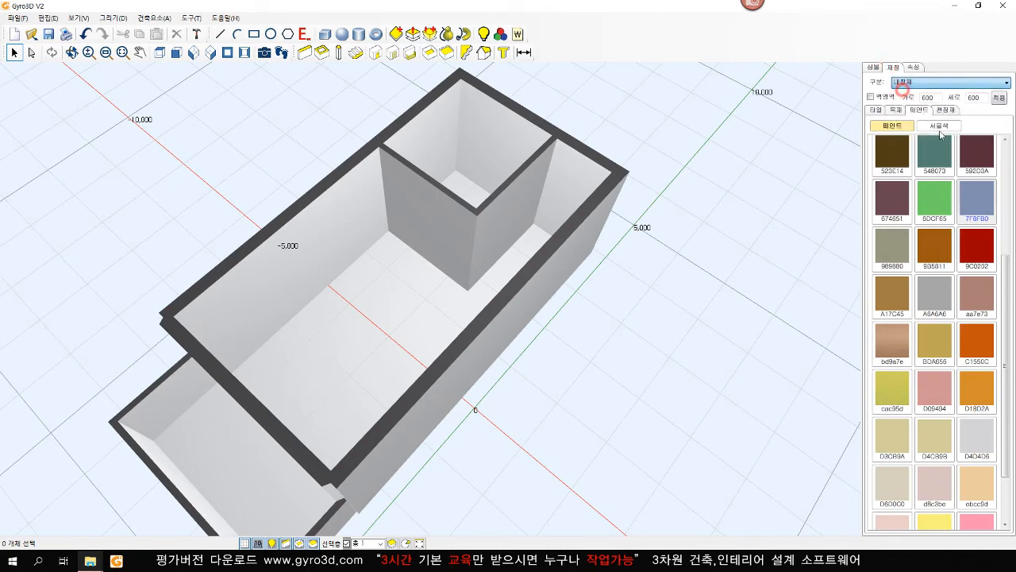
click(870, 96)
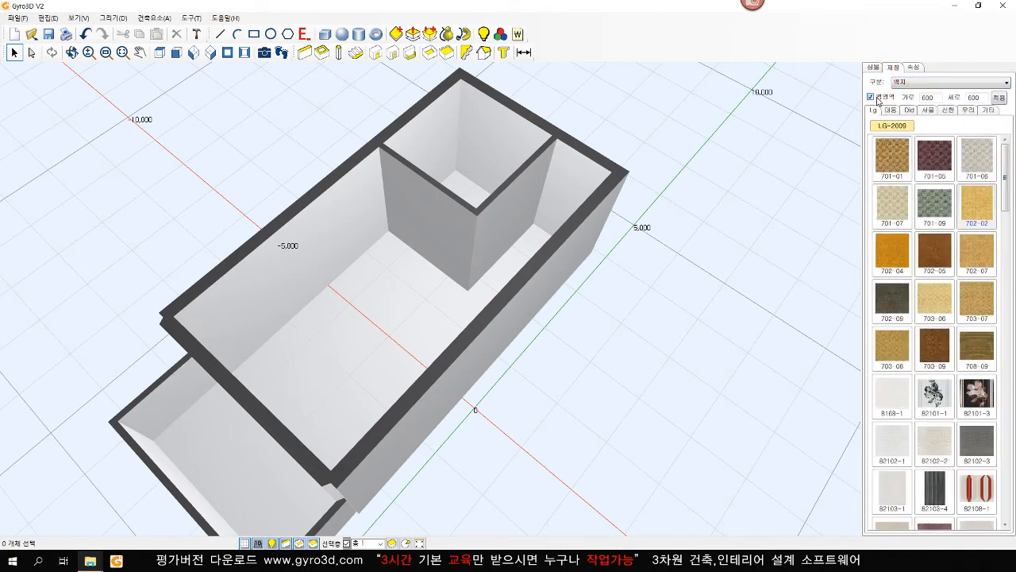
- Set the material size to 1000 by 1000 and apply wallpaper 702-02 to the main room's interior walls
double_click(941, 98)
text(1000)
double_click(973, 97)
text(1)
click(998, 99)
click(435, 203)
scroll(425, 224, up, 1)
middle_drag(388, 227, 379, 263)
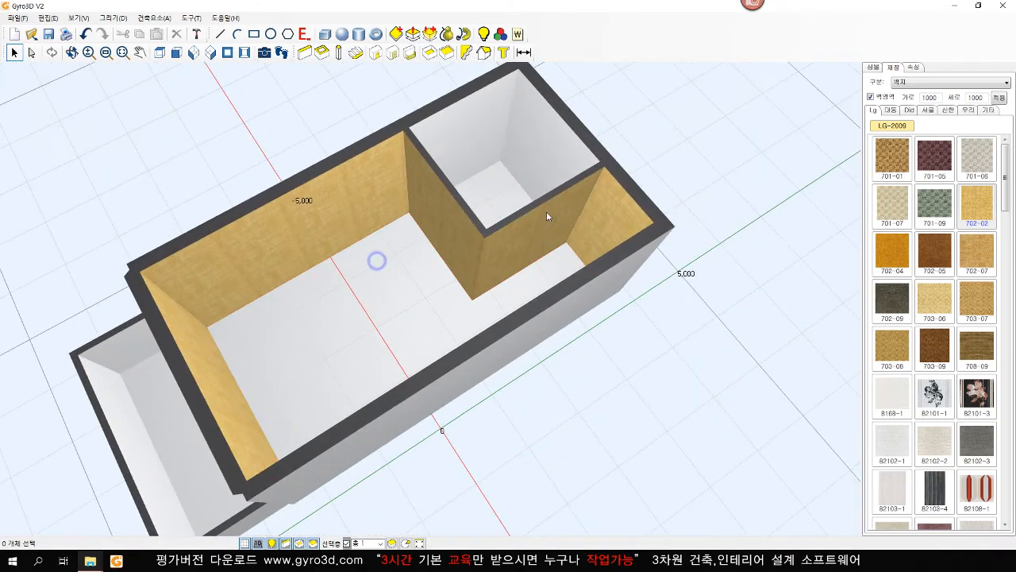
- Apply the interior tile (내장재) 106-021 to the bathroom's floor and walls
scroll(579, 228, up, 1)
middle_drag(579, 224, 587, 224)
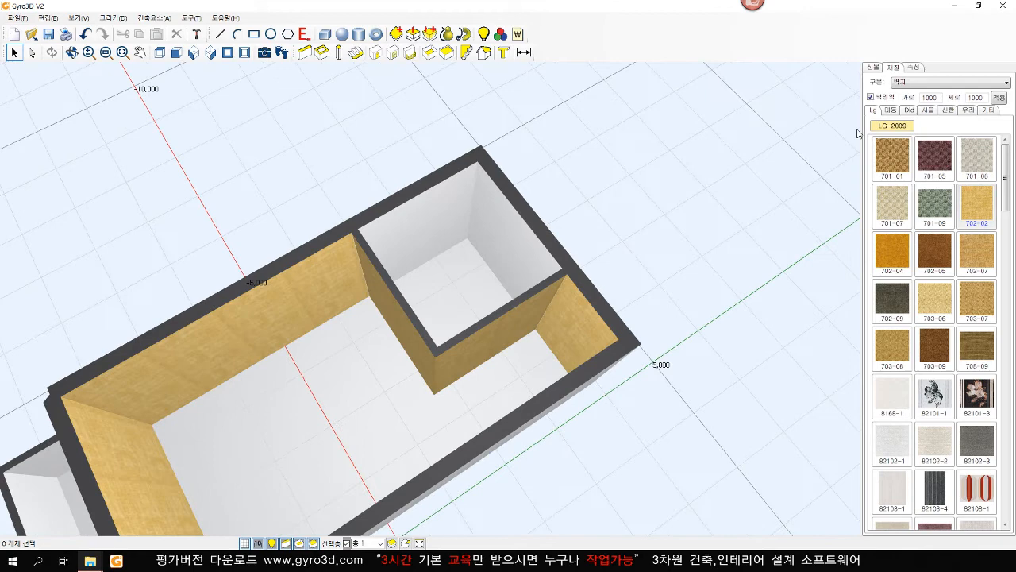
click(912, 85)
click(909, 106)
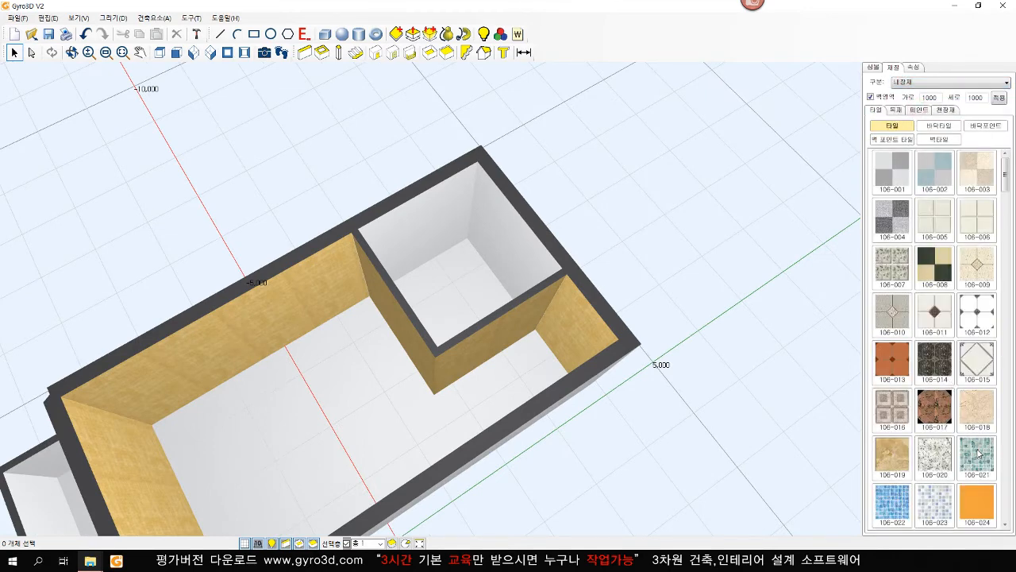
drag(979, 454, 456, 273)
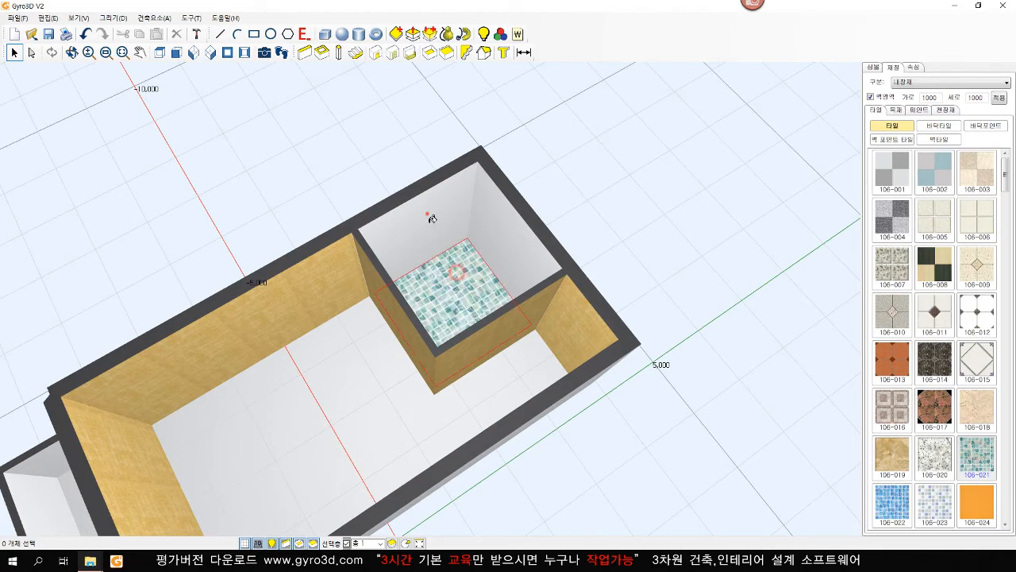
click(428, 214)
- Apply the exterior brick (외장재) 101-001 to the building's outer walls and the balcony railing walls
middle_drag(452, 277, 465, 260)
middle_drag(423, 318, 551, 159)
scroll(534, 171, down, 2)
click(919, 85)
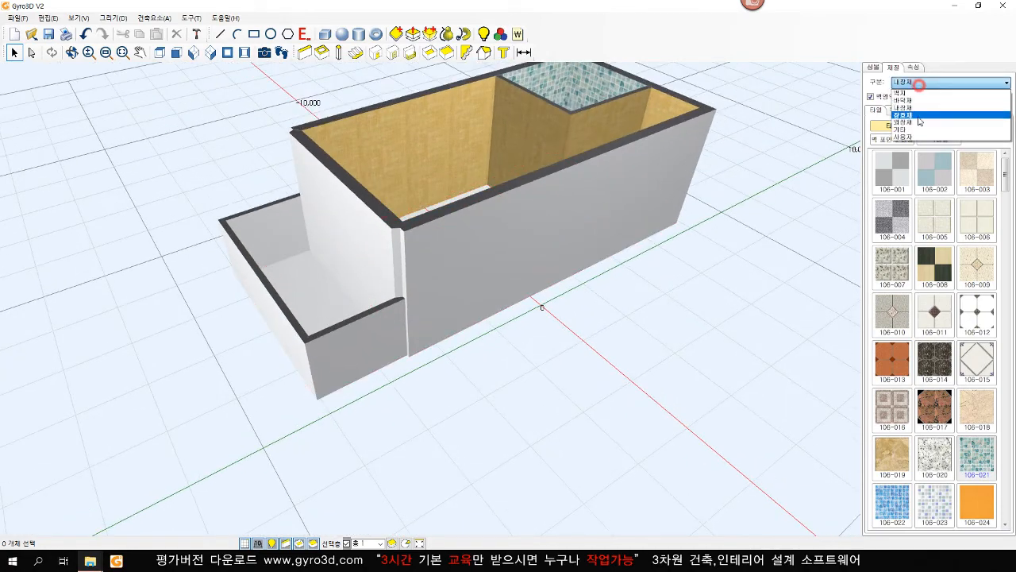
click(918, 121)
drag(883, 162, 538, 267)
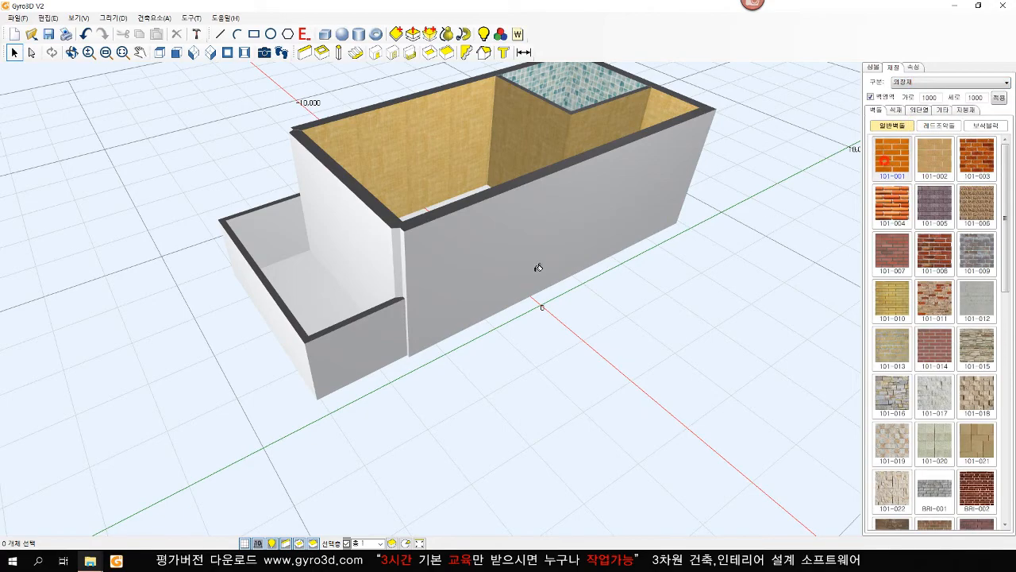
click(467, 273)
click(375, 244)
right_click(508, 337)
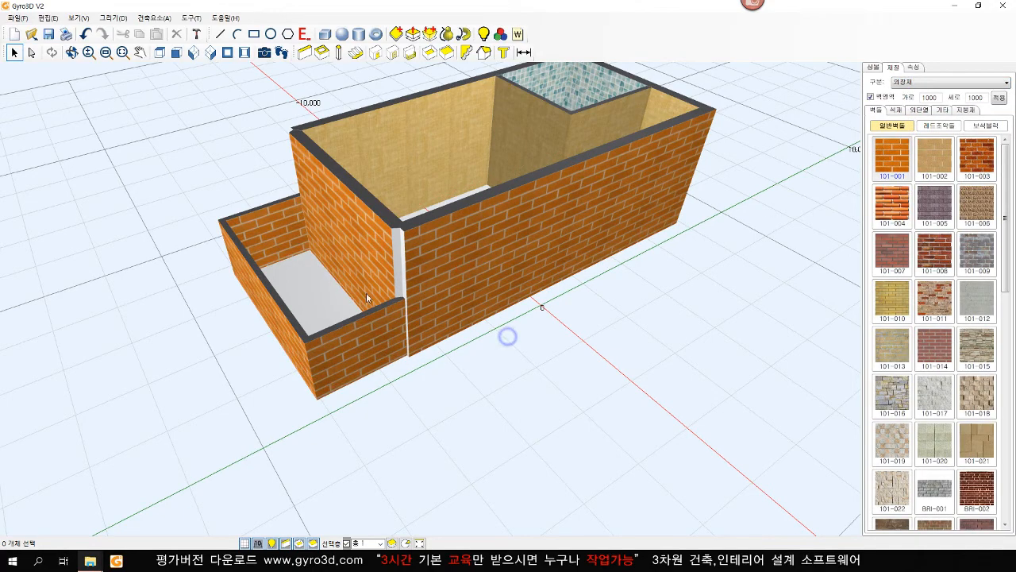
- Apply the wood flooring (바닥재) 103-009 to the main room's floor
middle_drag(366, 292, 566, 289)
click(943, 84)
click(921, 104)
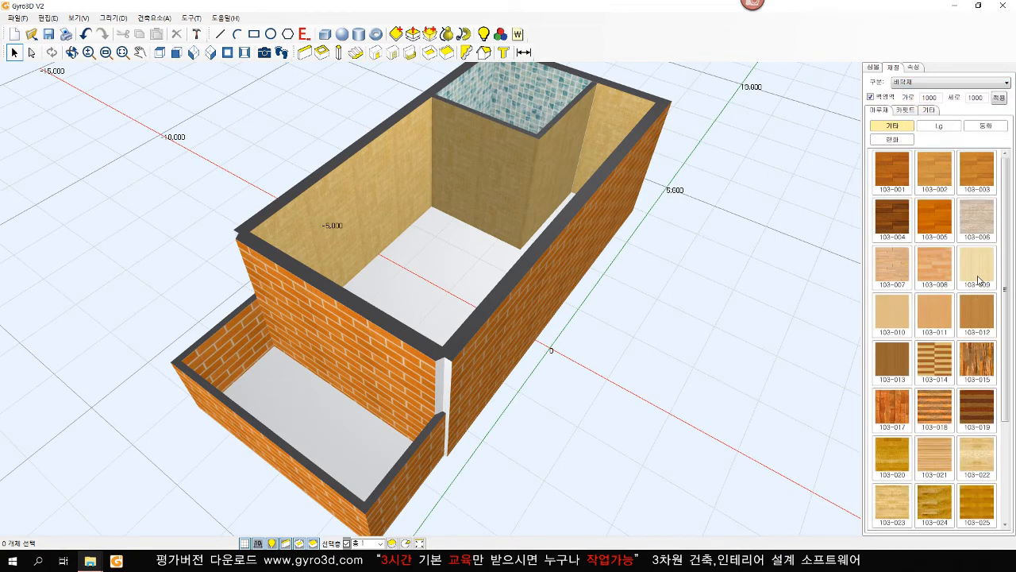
click(976, 269)
click(428, 268)
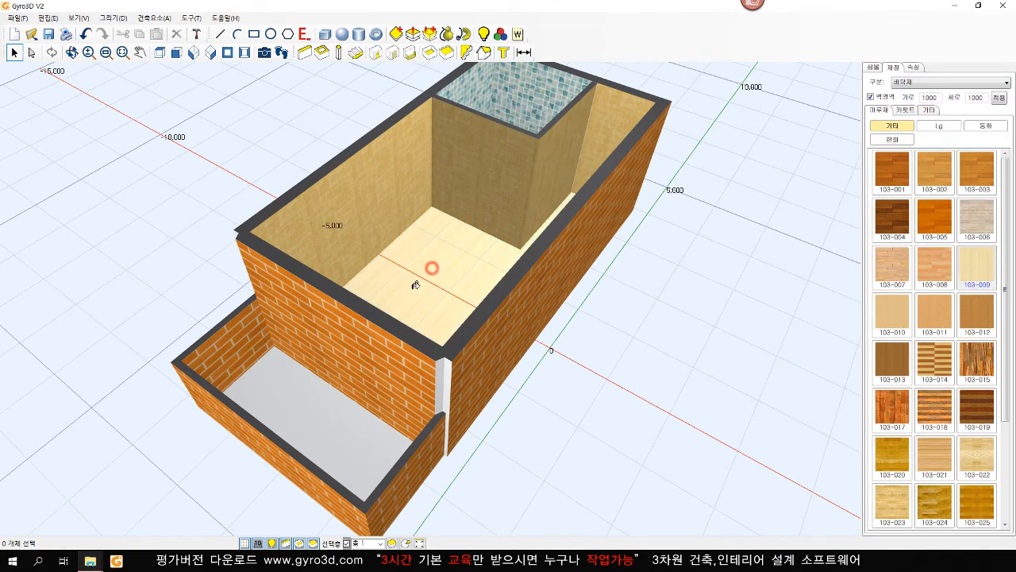
- Apply the wood flooring 103-009 to the balcony floor
click(311, 399)
mouse_move(567, 423)
middle_down()
mouse_move(445, 400)
mouse_move(510, 401)
mouse_move(490, 367)
middle_up()
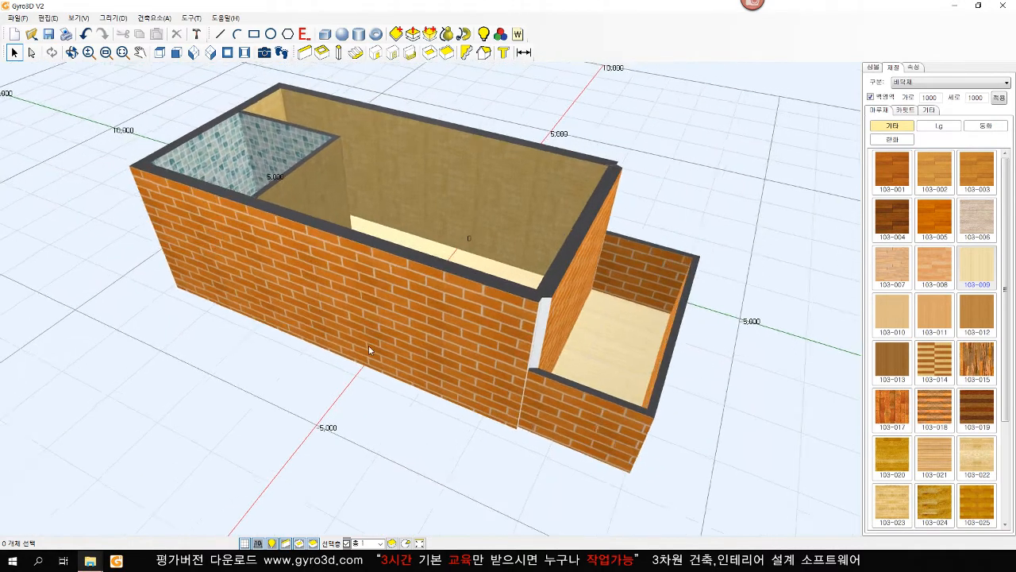
scroll(329, 306, up, 3)
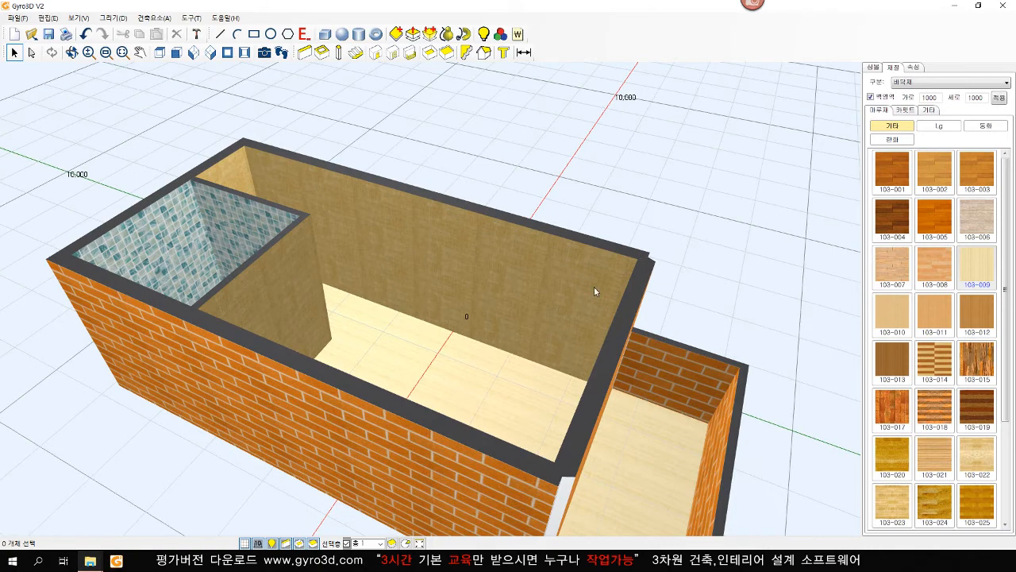
middle_drag(393, 287, 415, 274)
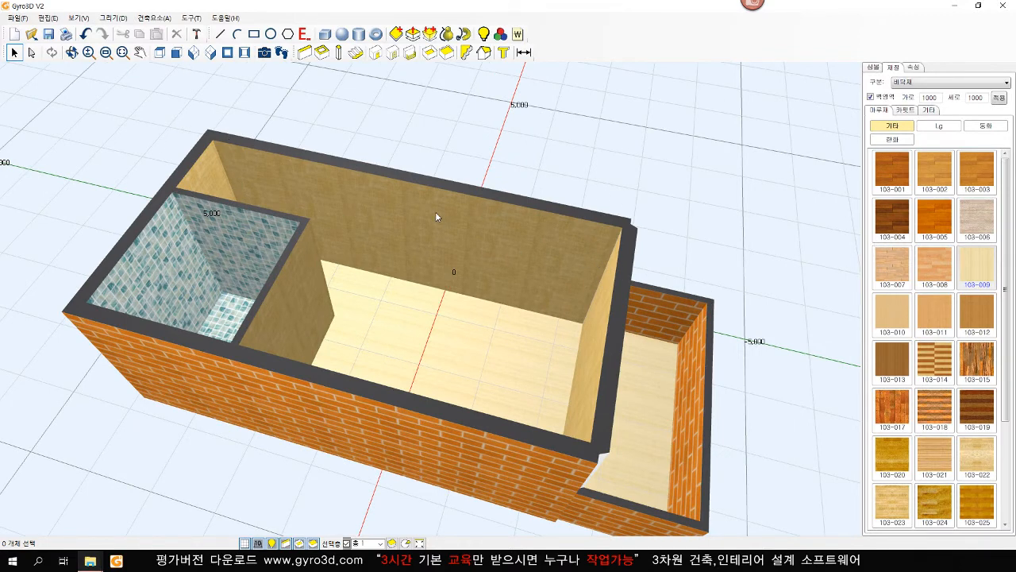
- Switch to the m-재질 folder in File Explorer and apply the 코끼리 image to the main room's long interior wall
mouse_move(1009, 194)
mouse_down()
mouse_move(1009, 293)
mouse_move(1009, 190)
mouse_up()
click(957, 8)
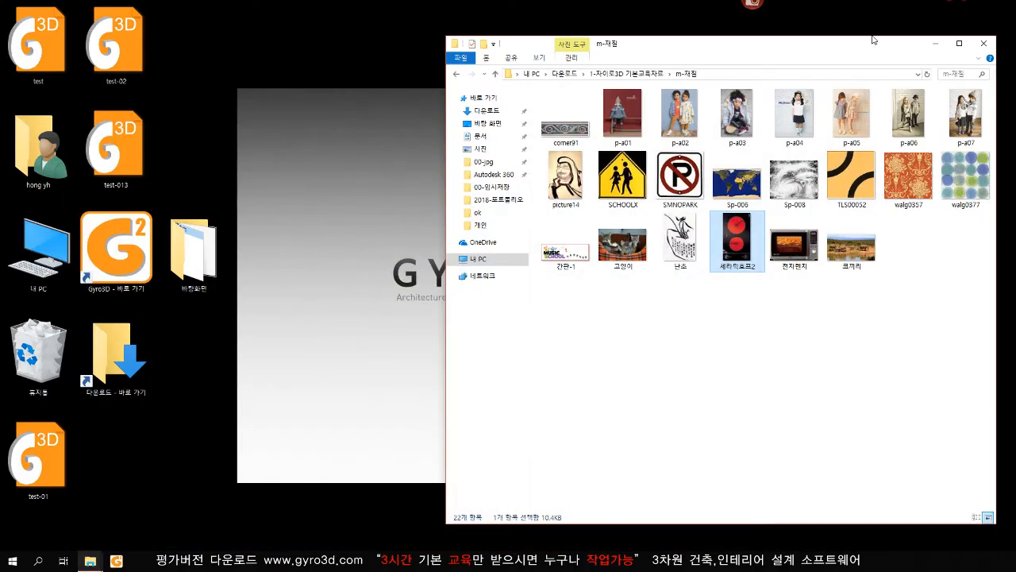
drag(717, 49, 666, 52)
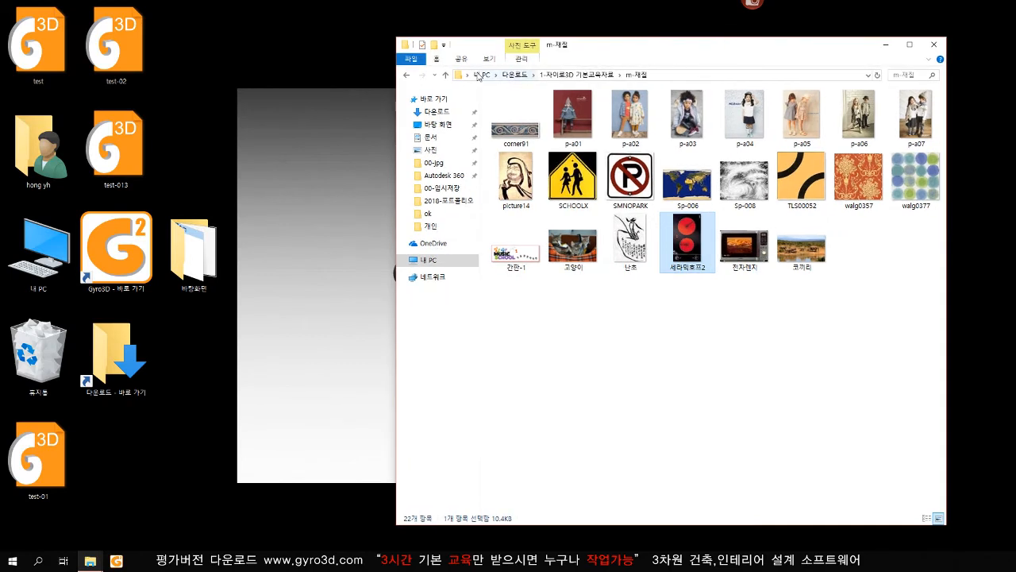
click(771, 389)
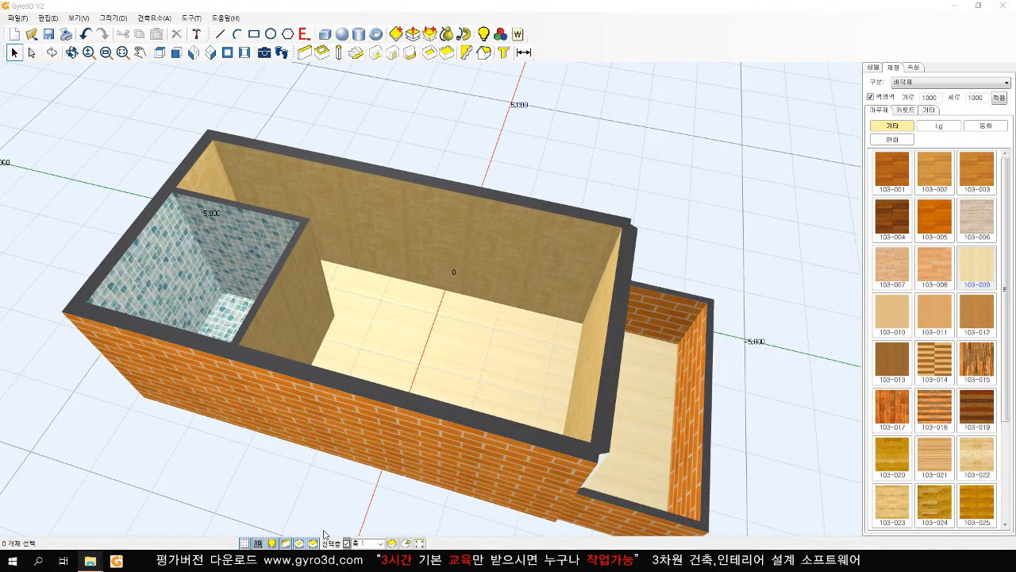
click(90, 561)
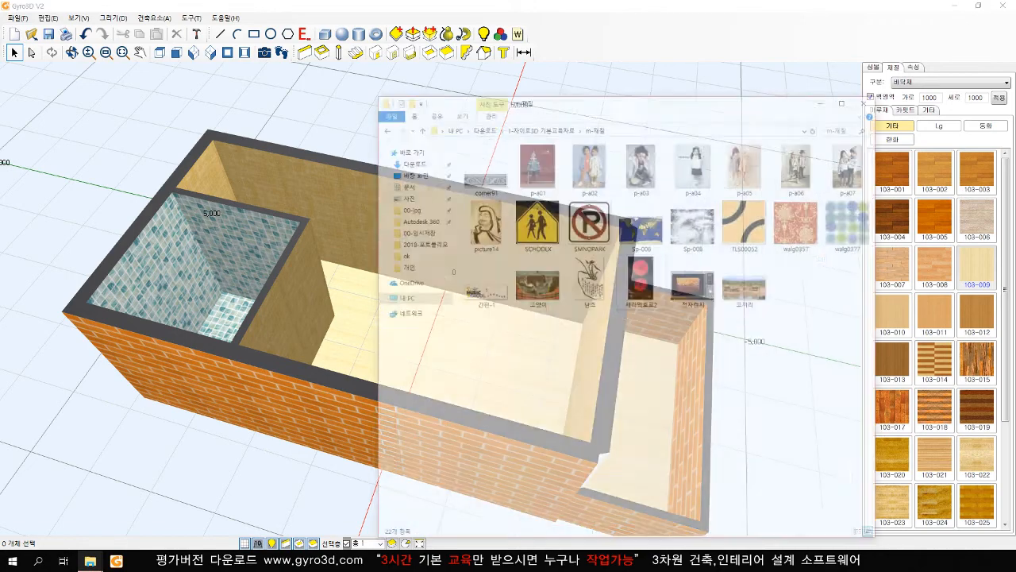
drag(626, 50, 693, 58)
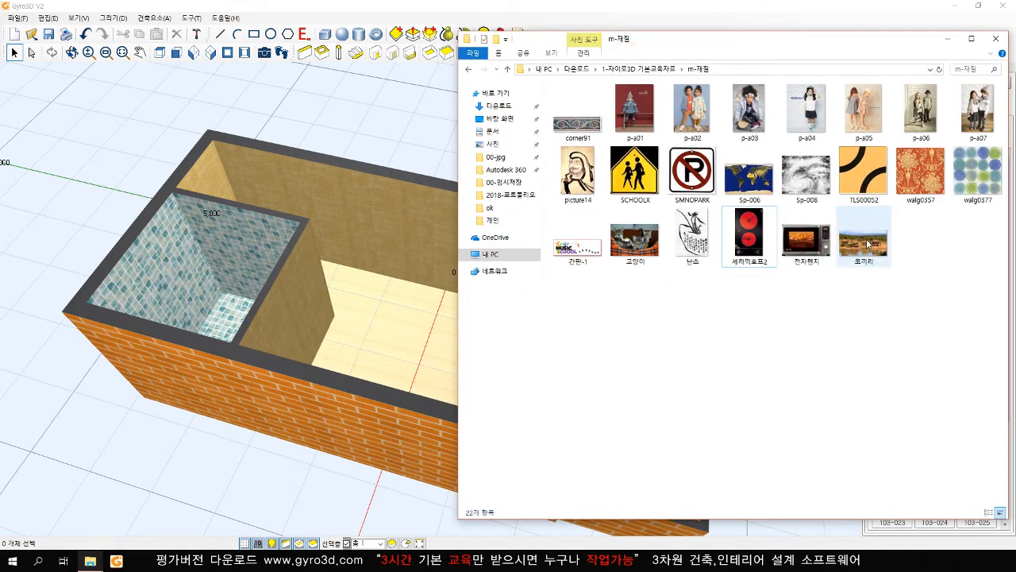
drag(868, 244, 427, 236)
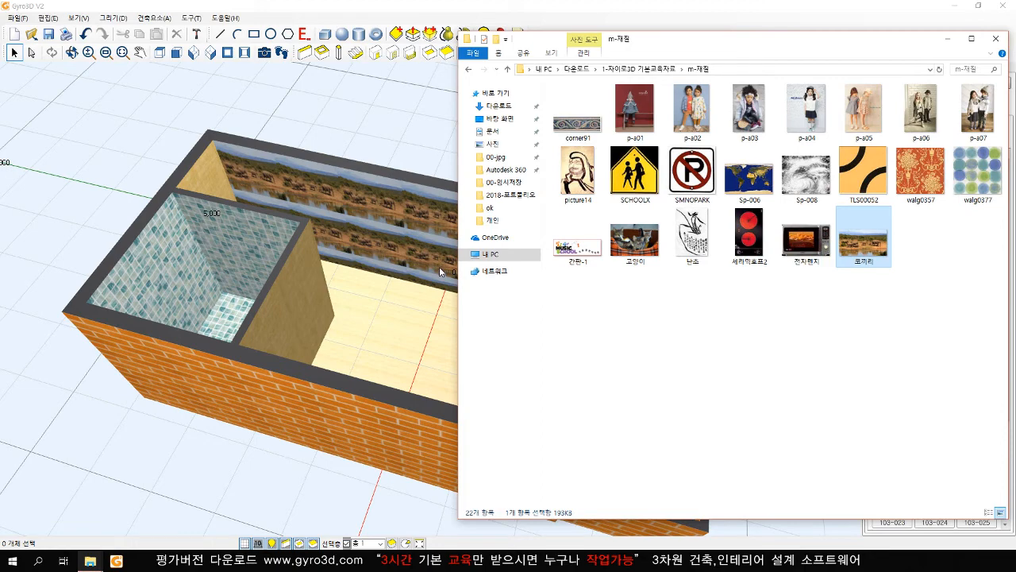
click(395, 128)
- Select the elephant-image wall surface and set its material's actual size to U 6300 and V 2400
scroll(468, 238, up, 4)
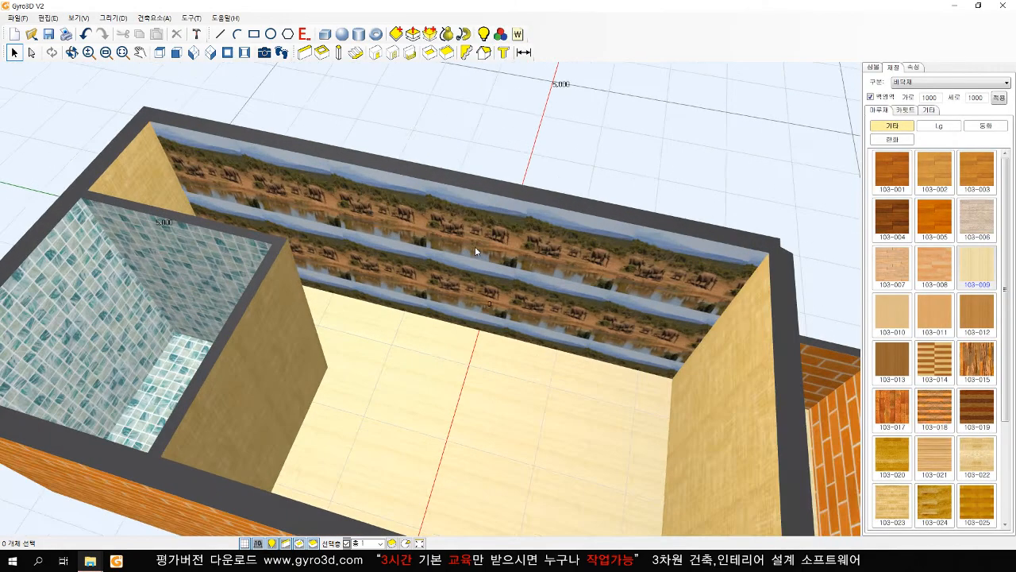
middle_drag(475, 246, 337, 208)
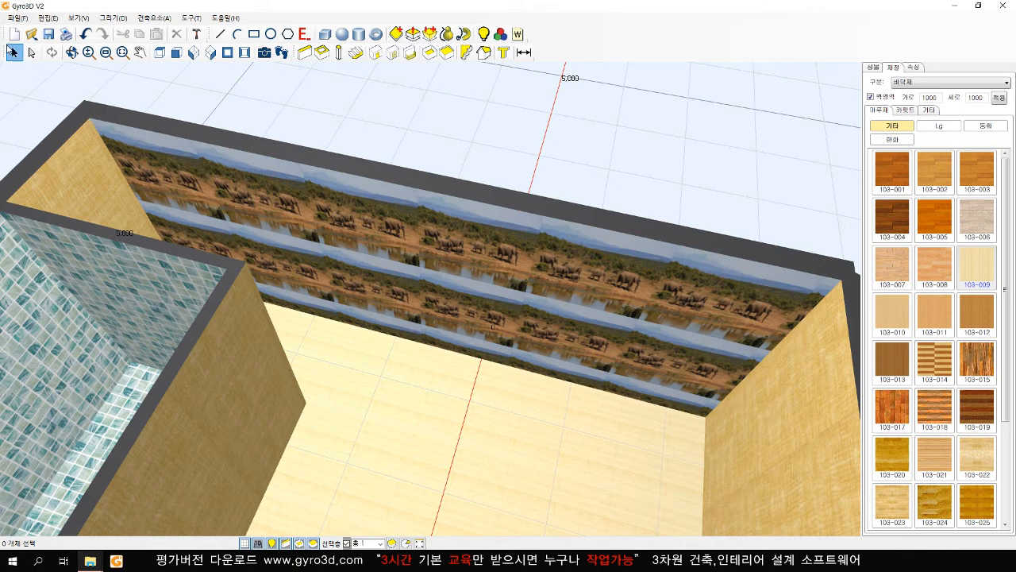
click(456, 290)
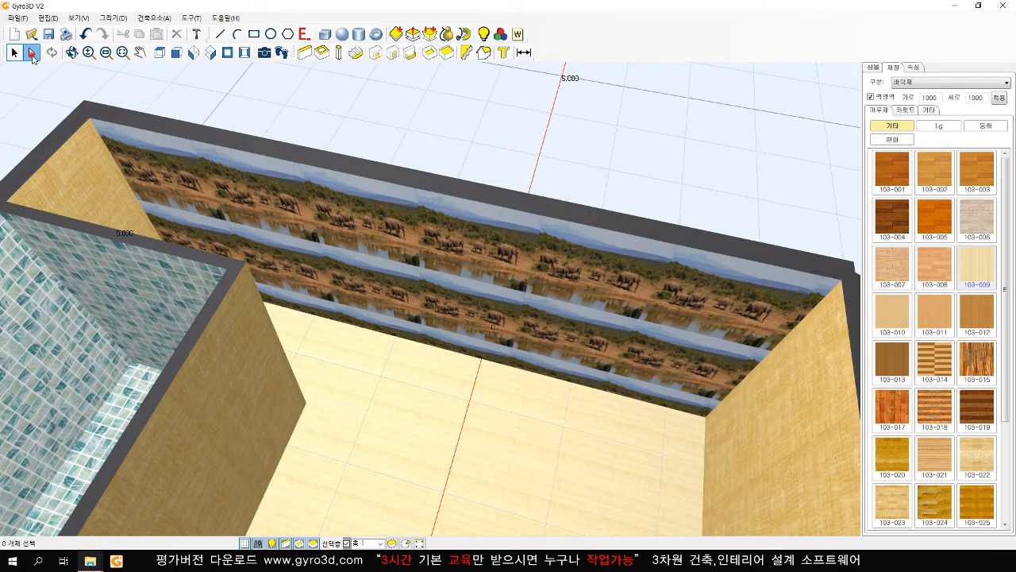
click(31, 52)
click(392, 260)
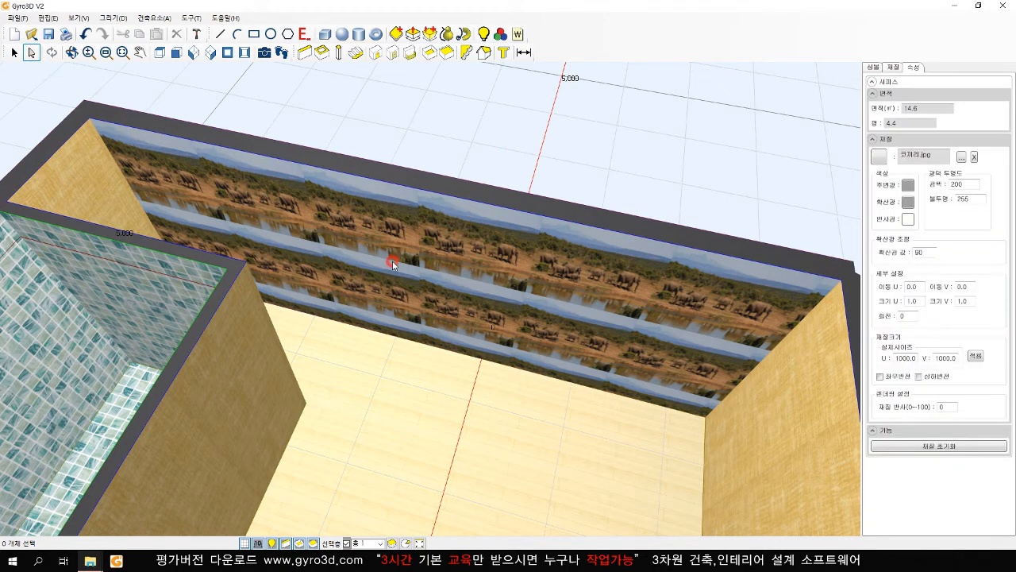
double_click(903, 359)
text(6300)
double_click(944, 359)
text(2400)
click(974, 357)
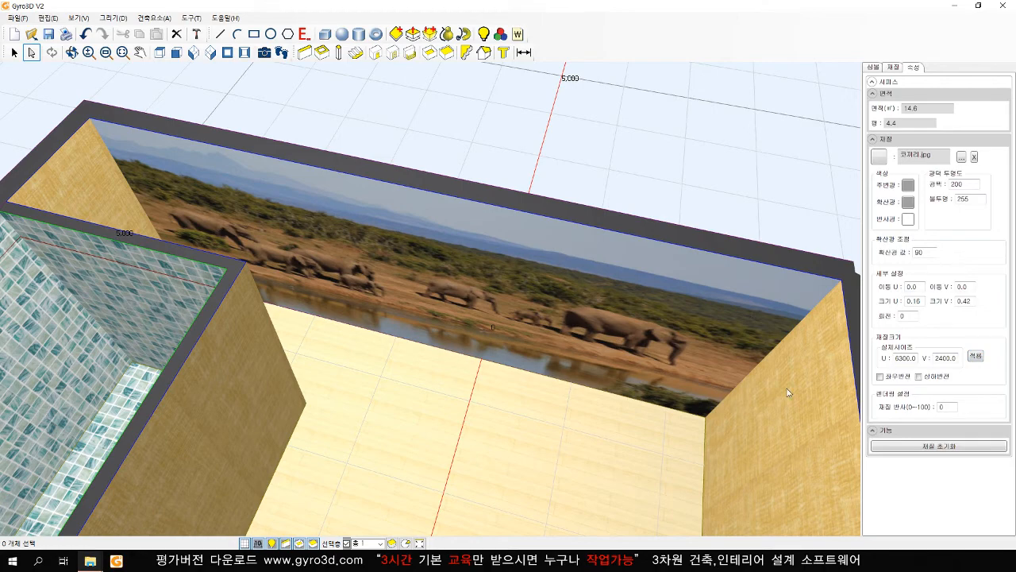
- Try the horizontal and vertical flip options on the elephant wall image and switch both back off
click(896, 379)
click(896, 379)
click(896, 379)
click(896, 378)
click(939, 380)
click(938, 379)
- Try rotating the elephant wall image, reset its rotation to 0 and deselect the surface
click(903, 314)
scroll(905, 314, down, 10)
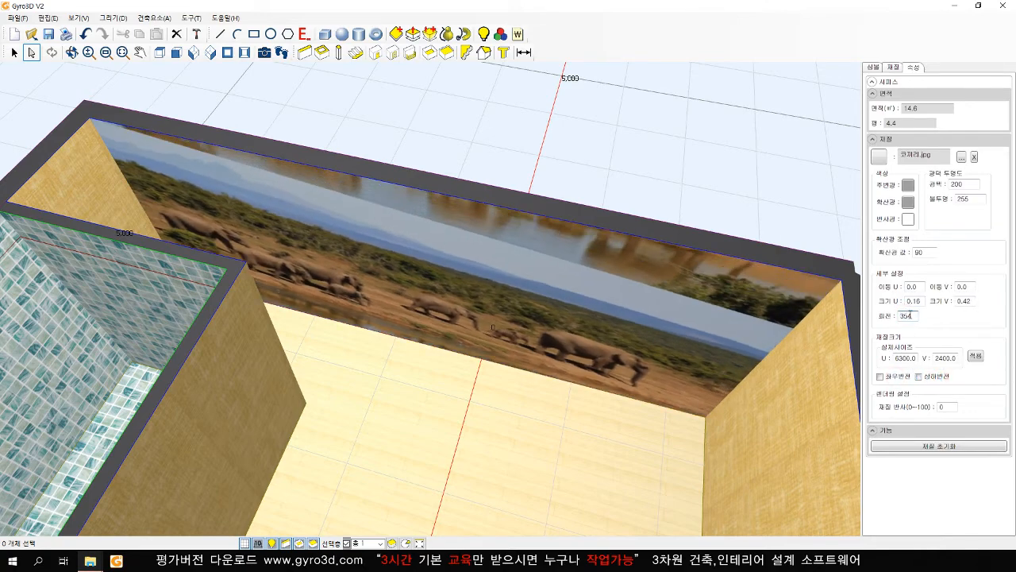
scroll(915, 316, down, 13)
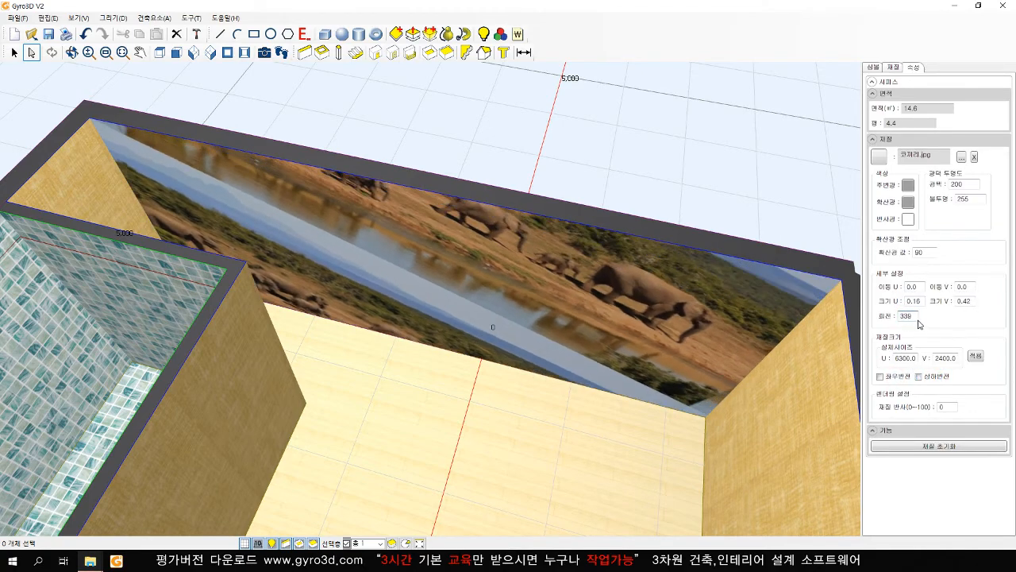
double_click(913, 317)
text(0)
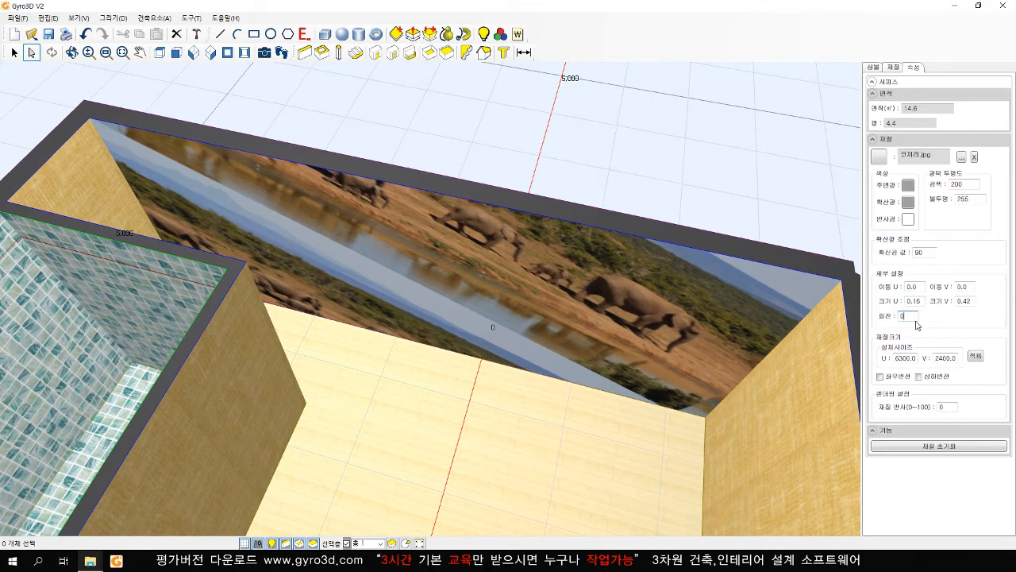
key(Return)
right_click(694, 178)
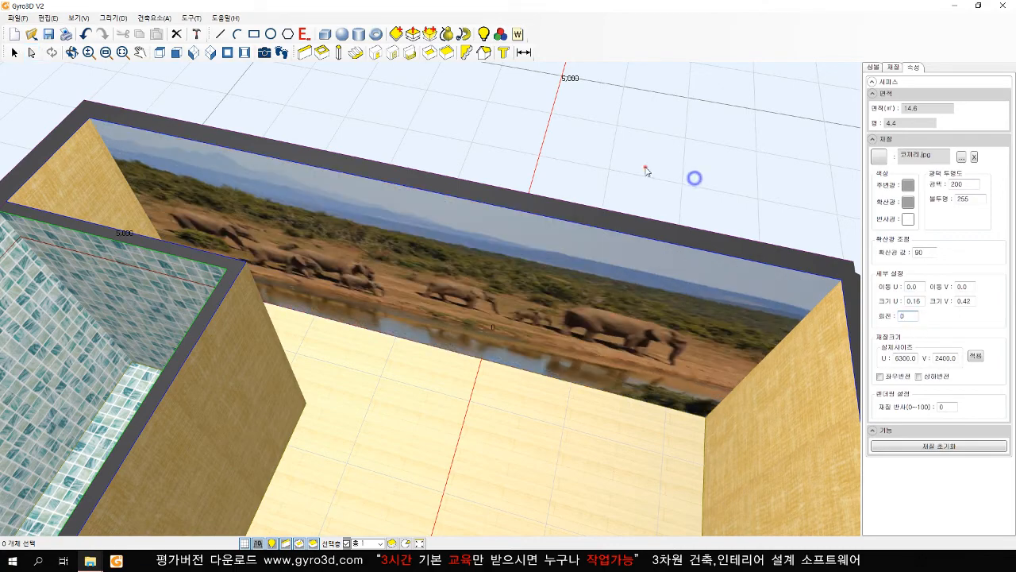
click(644, 166)
- Start placing a door with the entrance door model 현관문47 from the 출입구문 category
scroll(623, 270, down, 5)
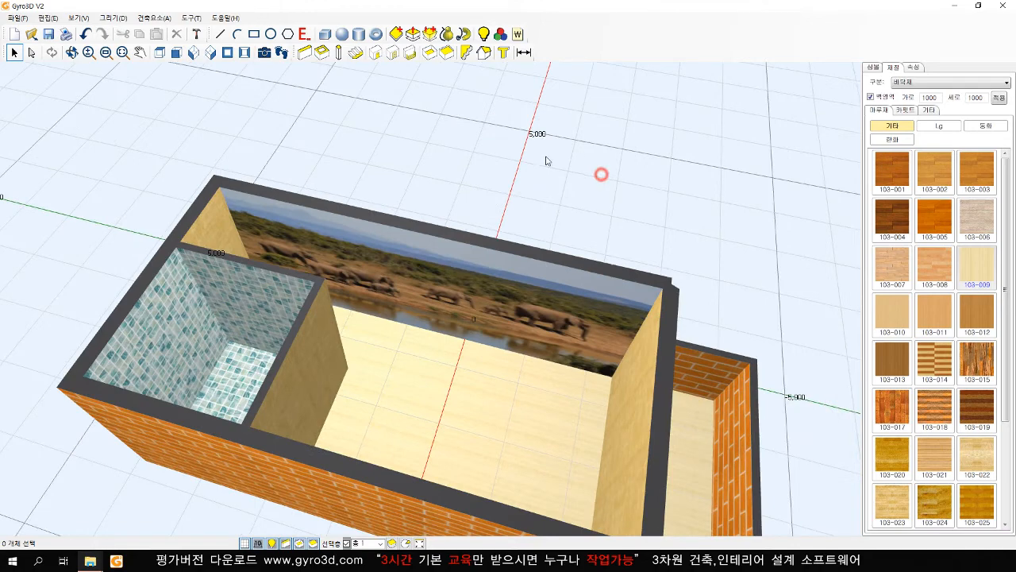
click(211, 54)
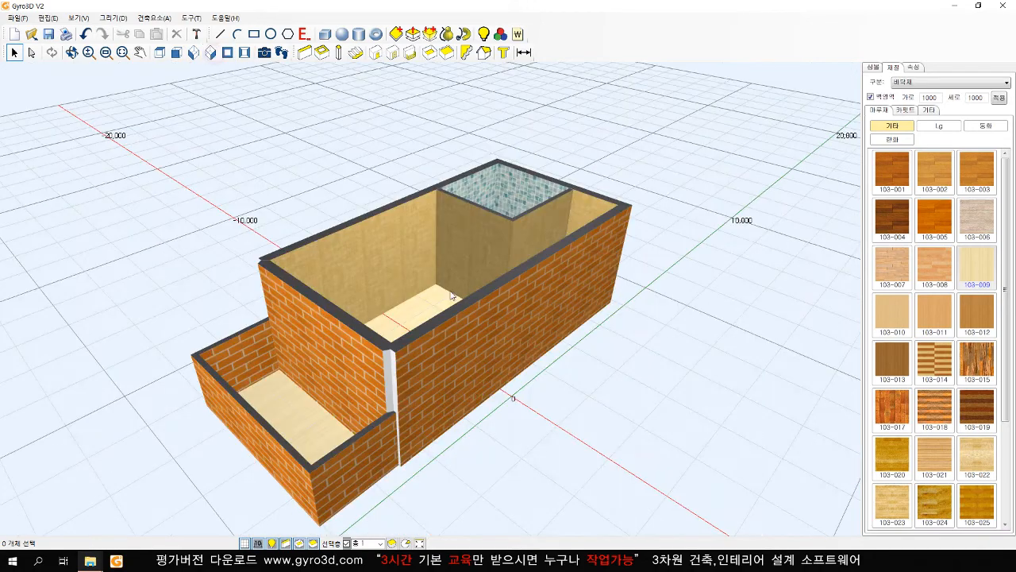
scroll(452, 296, up, 3)
middle_drag(425, 297, 469, 294)
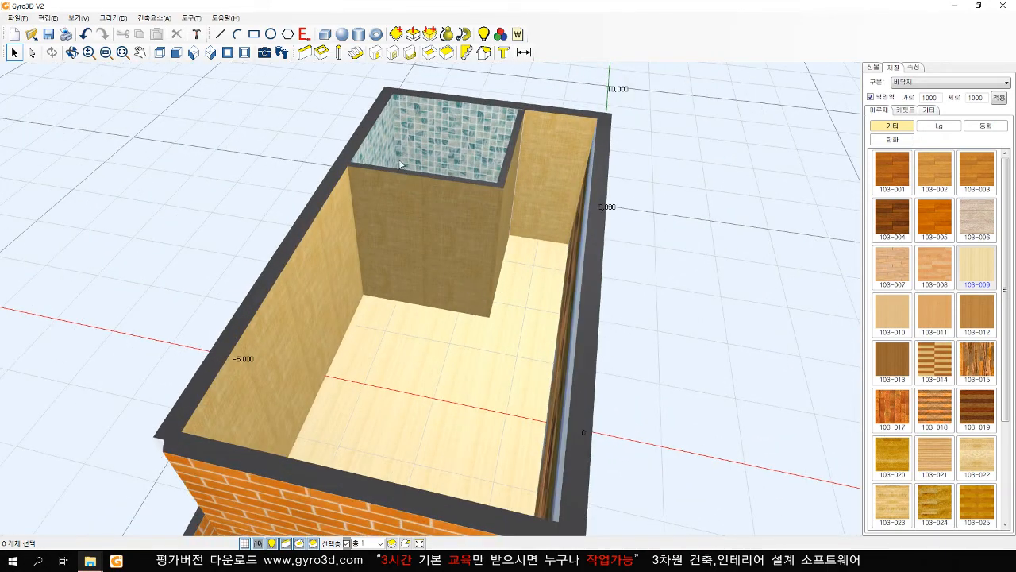
click(376, 53)
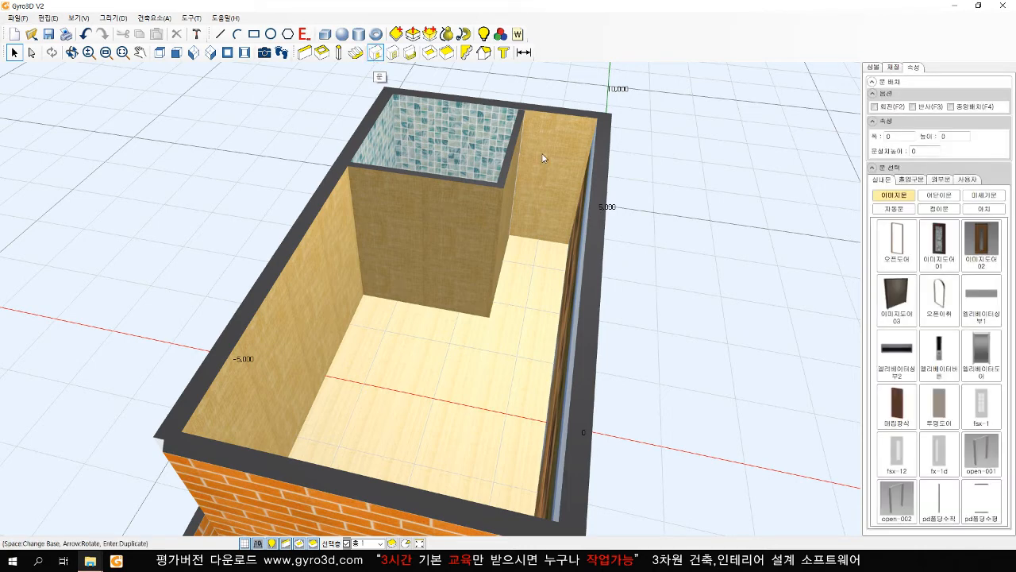
click(911, 182)
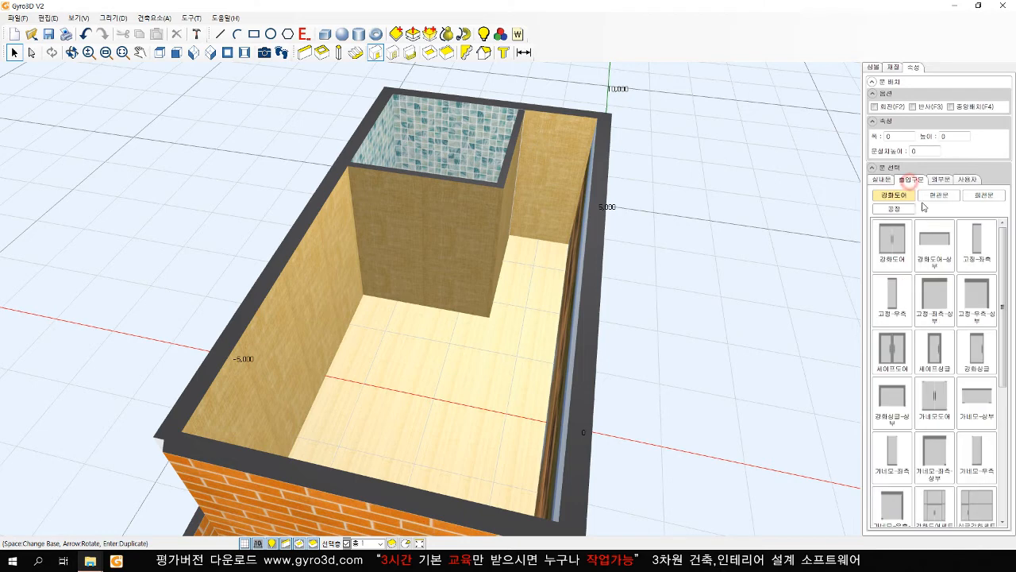
click(938, 195)
drag(1004, 244, 1014, 451)
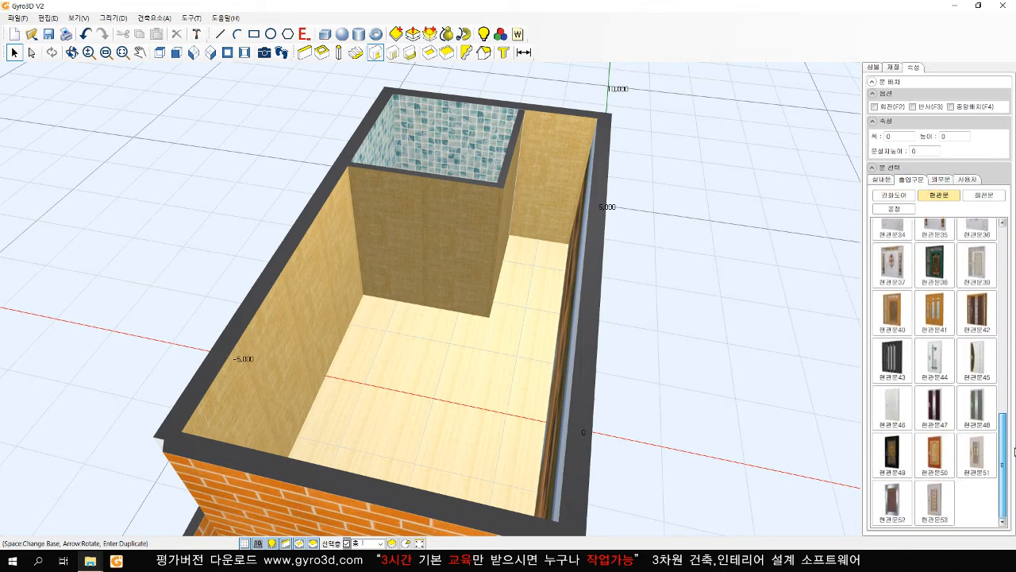
click(936, 408)
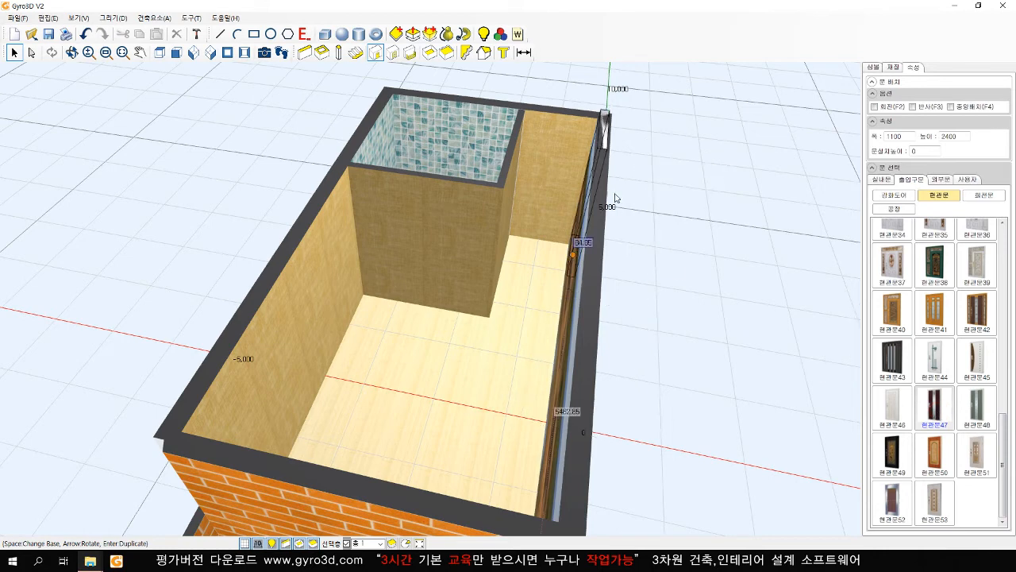
- Set the entrance door to 900 wide and 2100 high and place it on the short wall beside the bathroom
double_click(898, 137)
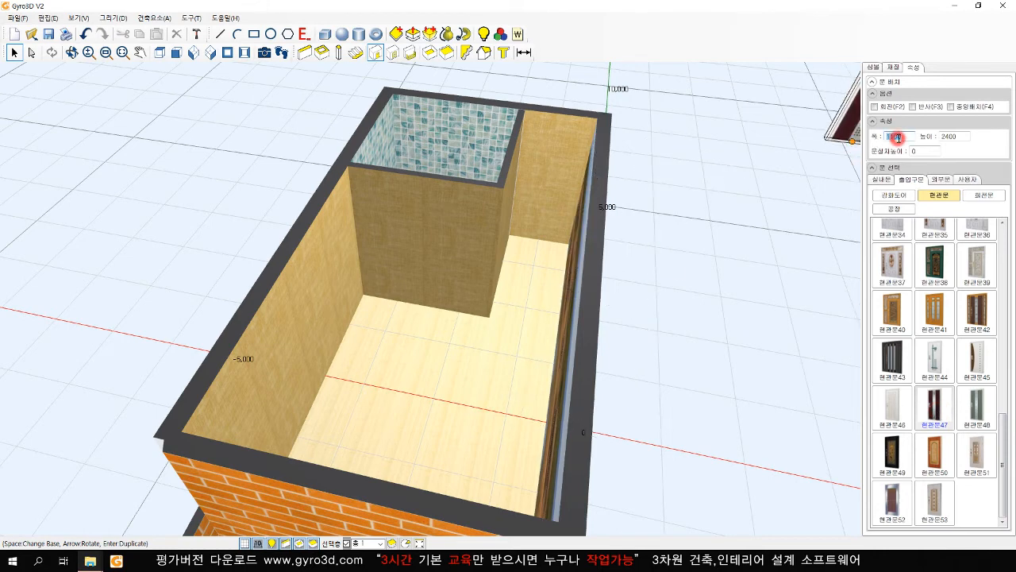
text(900)
double_click(944, 137)
text(2100)
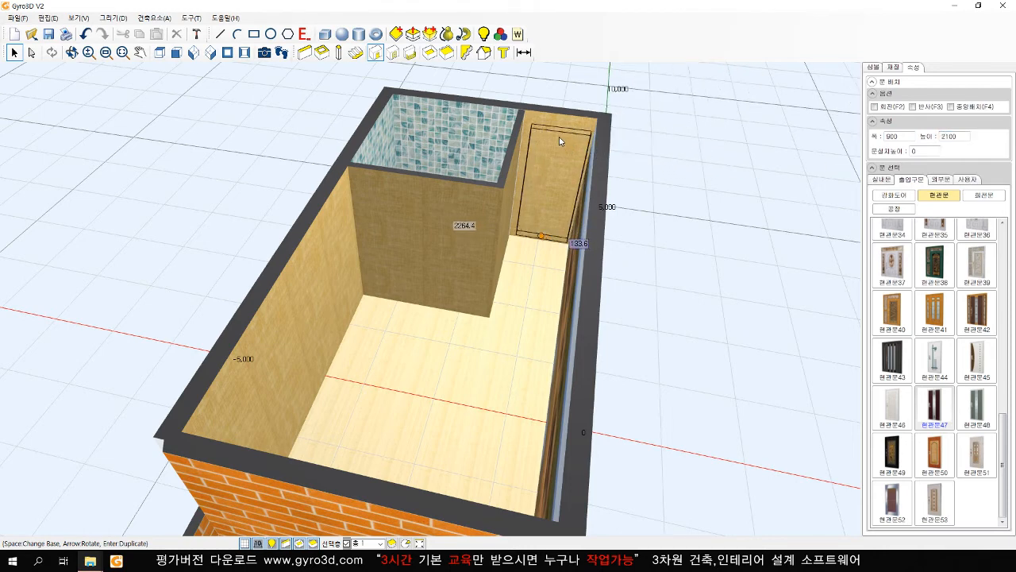
click(559, 139)
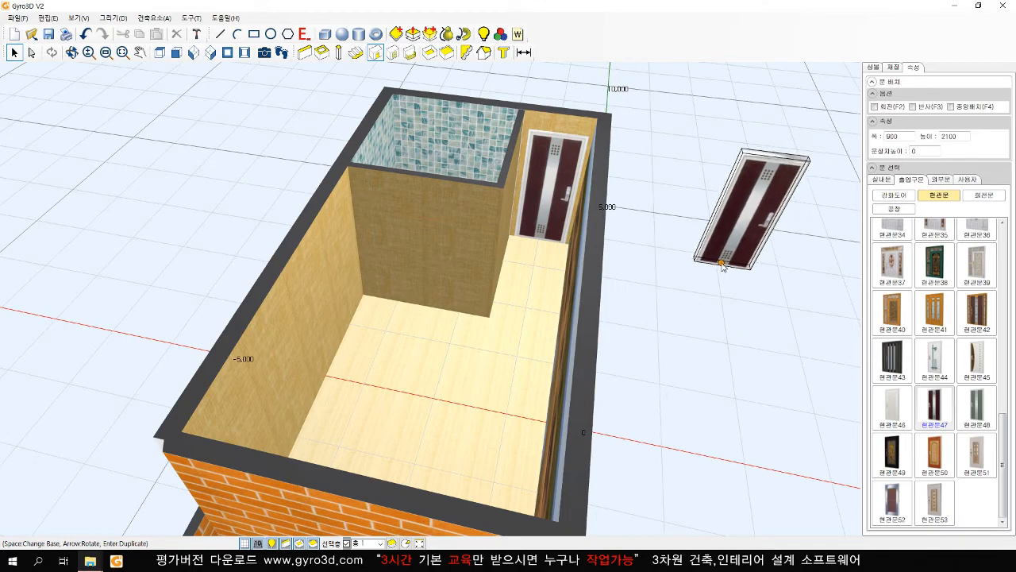
right_click(704, 240)
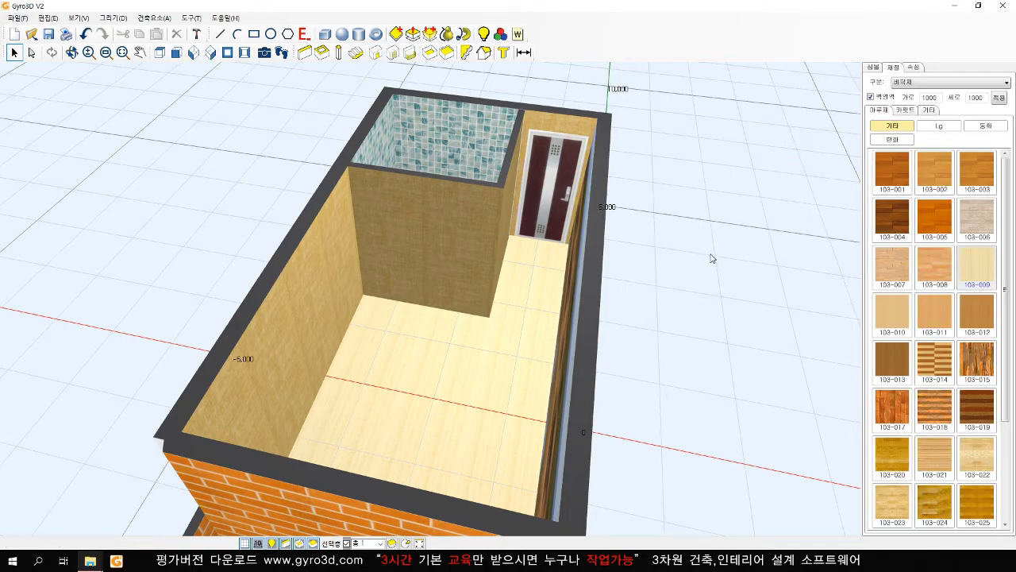
- Place a 여닫이문 hinged interior door on the bathroom wall facing the main room
middle_drag(713, 258, 514, 313)
scroll(515, 312, up, 4)
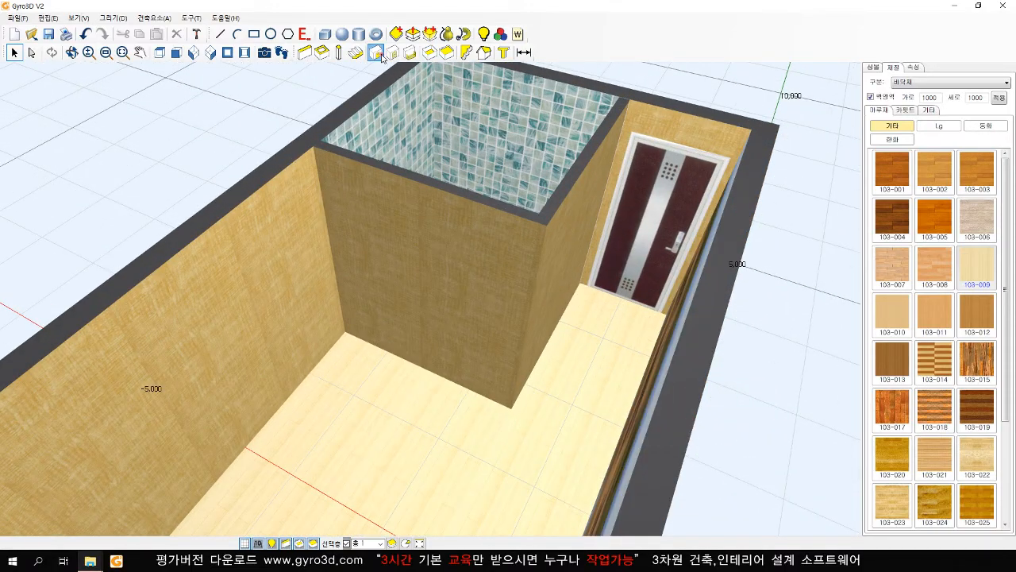
click(376, 53)
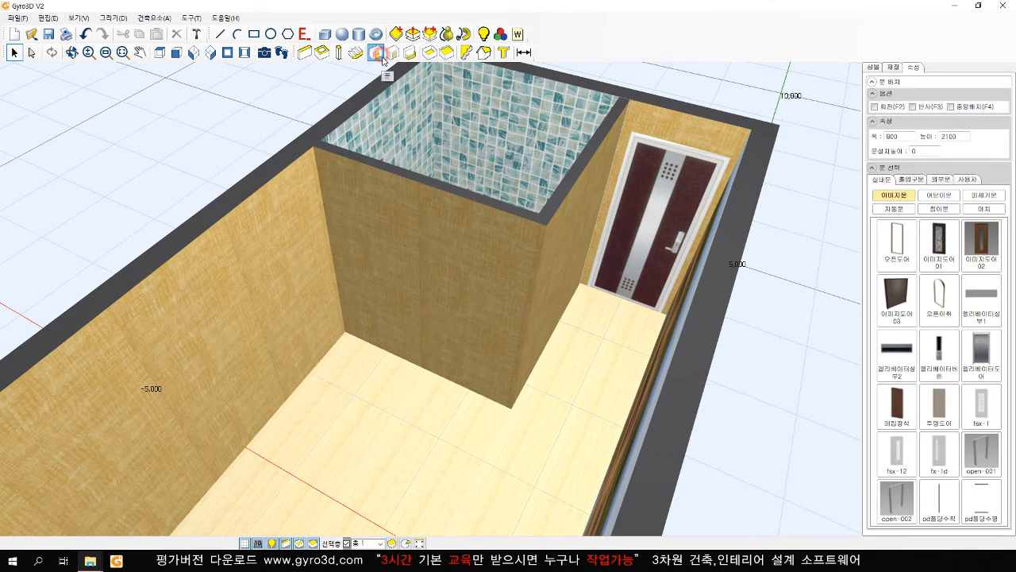
click(937, 195)
click(889, 246)
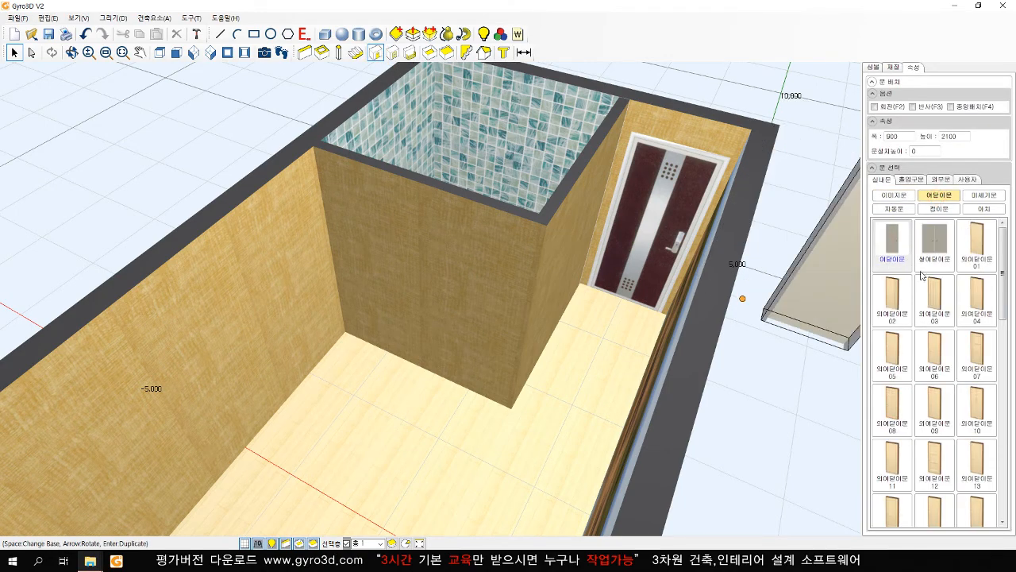
click(424, 254)
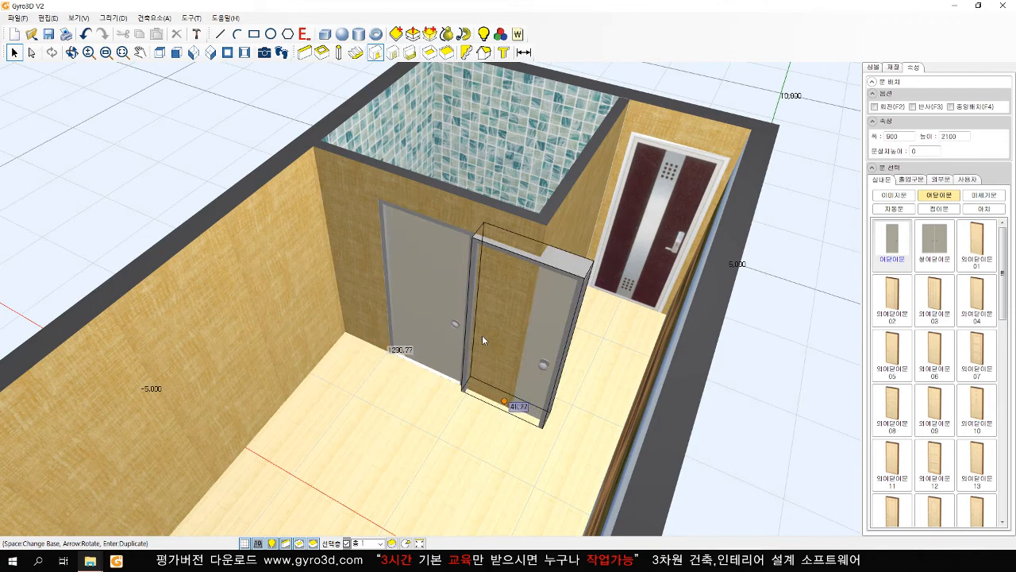
right_click(481, 336)
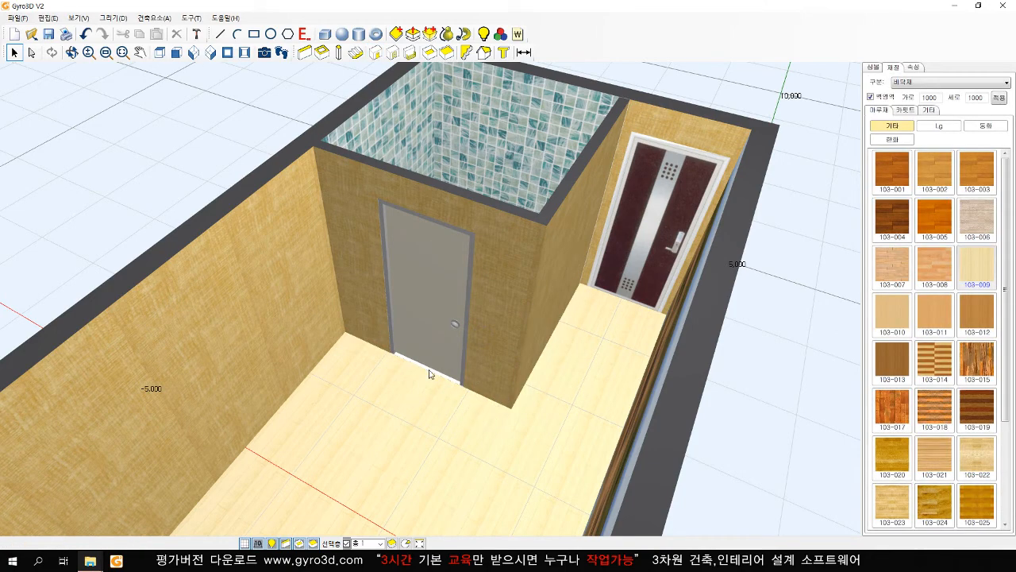
- Move the bathroom door along its wall to about 387 mm from the room's inside corner
click(426, 280)
drag(498, 323, 439, 300)
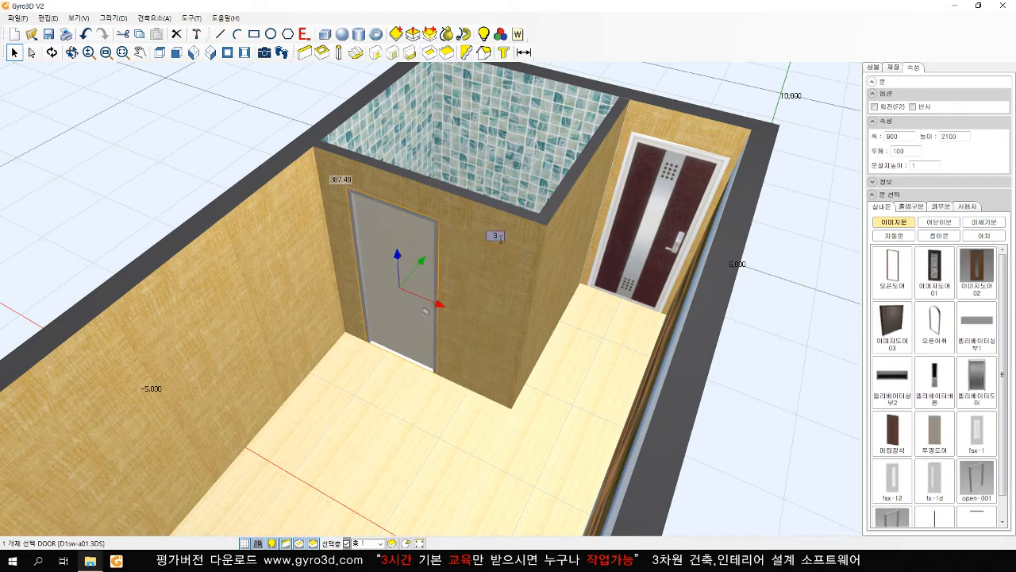
- Position the bathroom door 200 mm from the outer corner of its wall and deselect it
text(200)
key(Return)
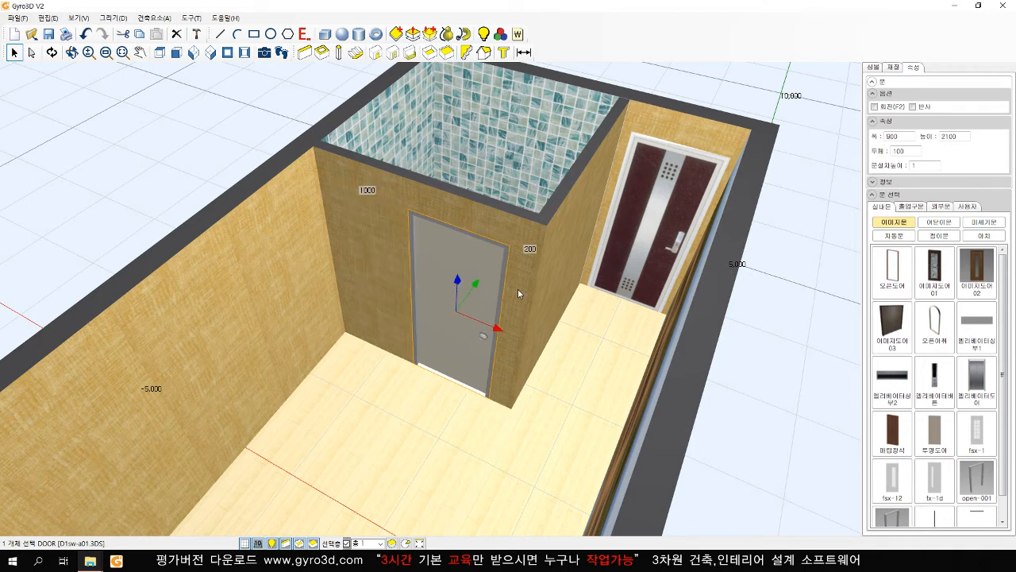
click(172, 147)
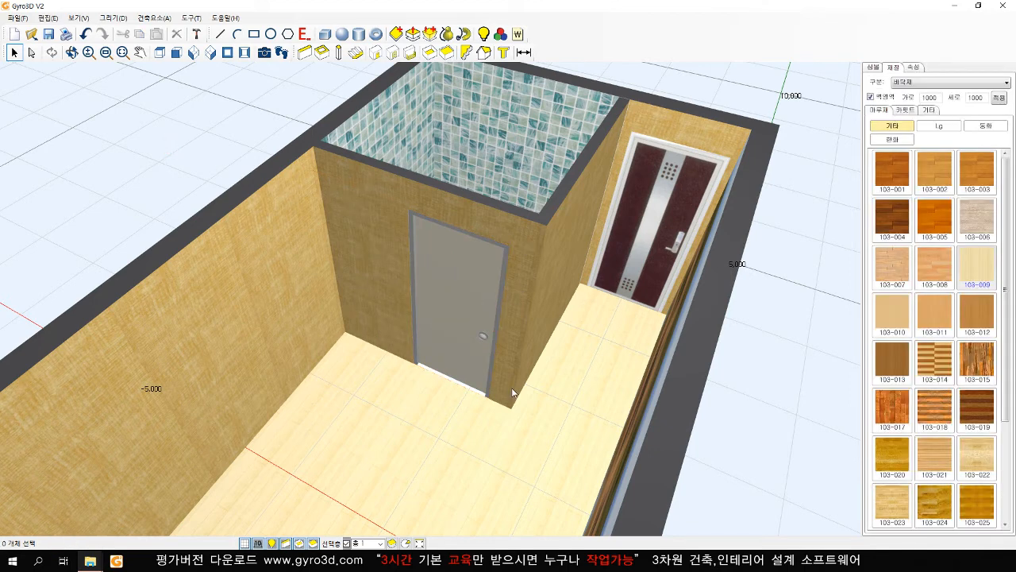
- Switch to the plan view and turn on the display of door and window symbols in the settings
click(160, 52)
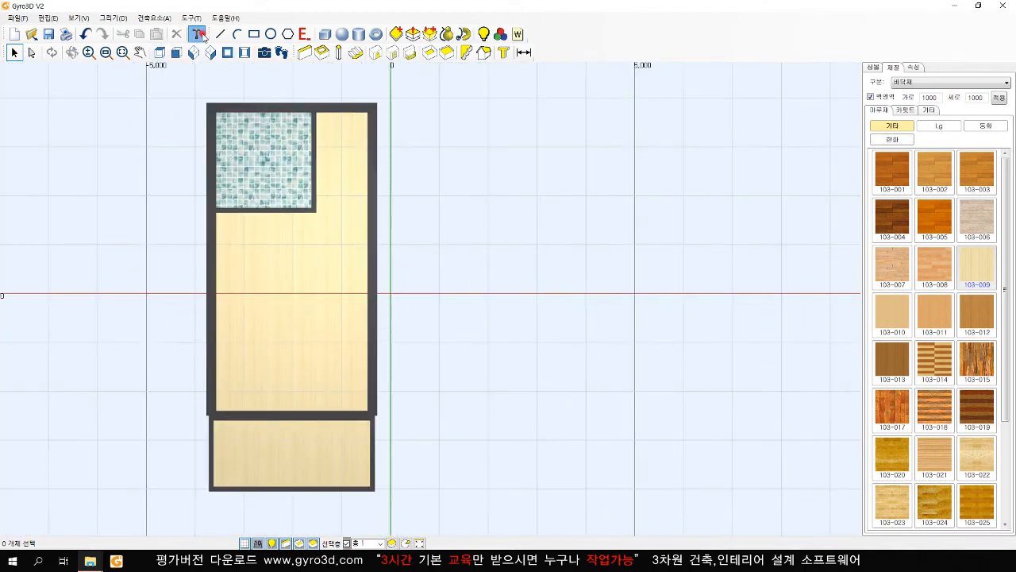
click(197, 35)
click(463, 213)
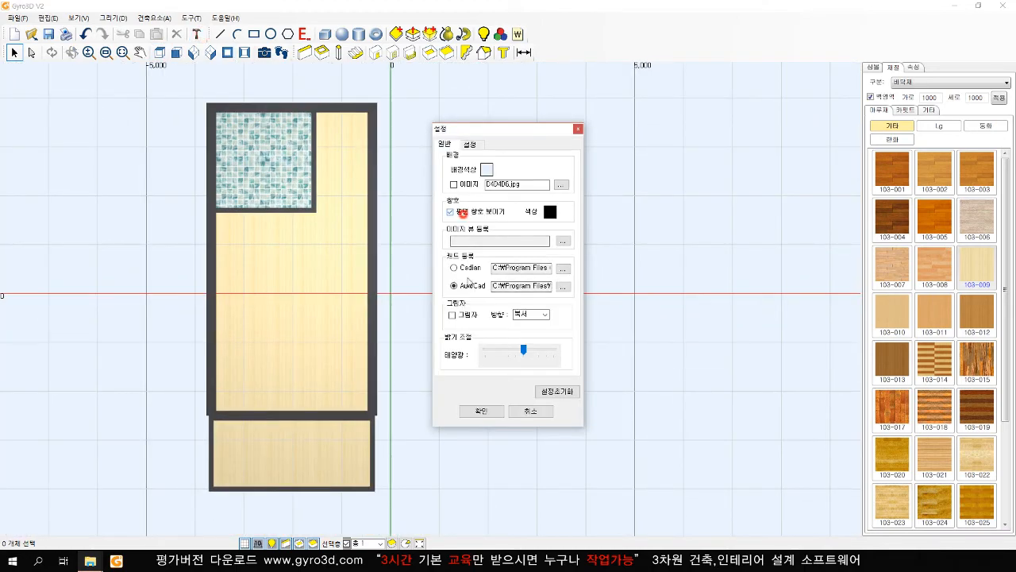
click(479, 409)
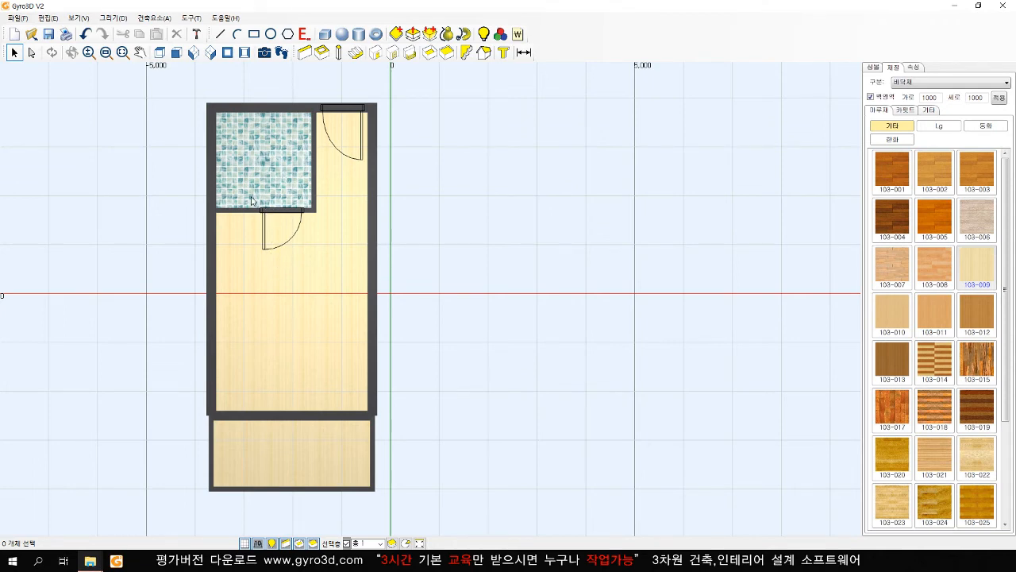
- Select the bathroom door in plan and turn on its rotation (회전) option so it swings into the bathroom
drag(243, 163, 329, 274)
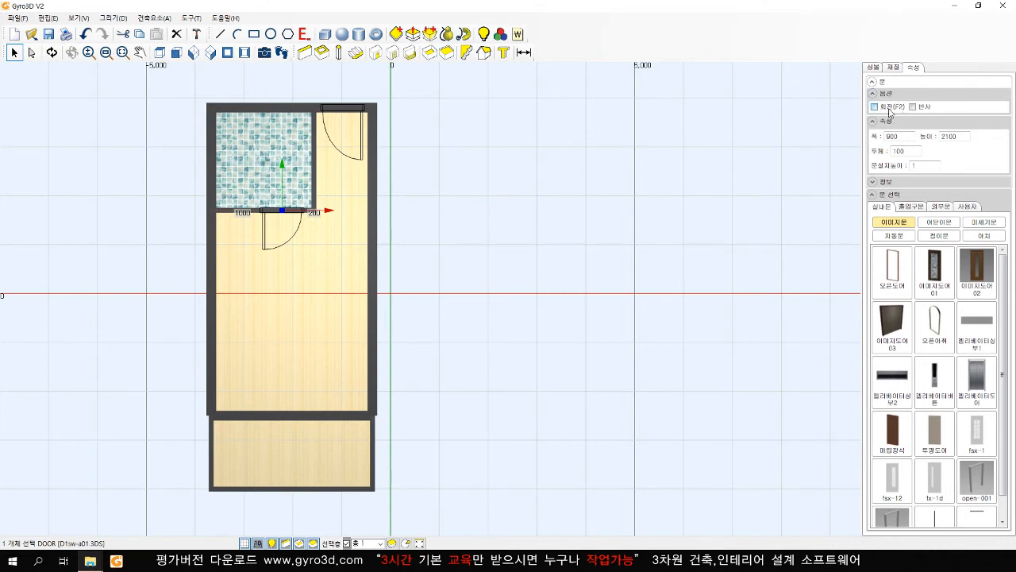
click(888, 110)
click(889, 110)
click(888, 110)
click(888, 111)
click(889, 111)
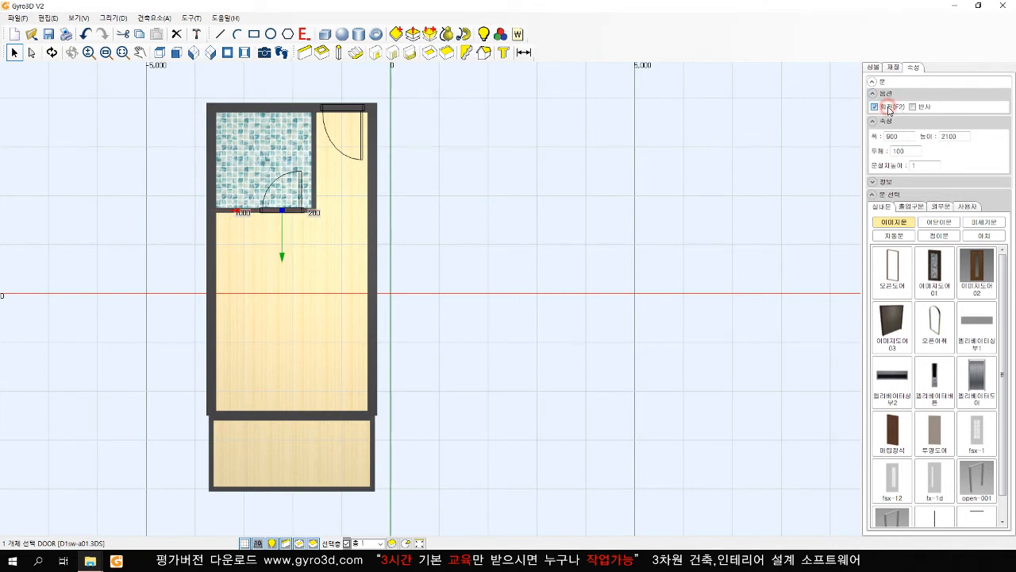
click(888, 111)
click(888, 111)
click(888, 111)
click(889, 110)
- Try the mirror (반사) option on the bathroom door to swap its hinge side, and restore the original side
middle_drag(293, 197, 645, 421)
scroll(317, 220, up, 4)
scroll(559, 384, down, 2)
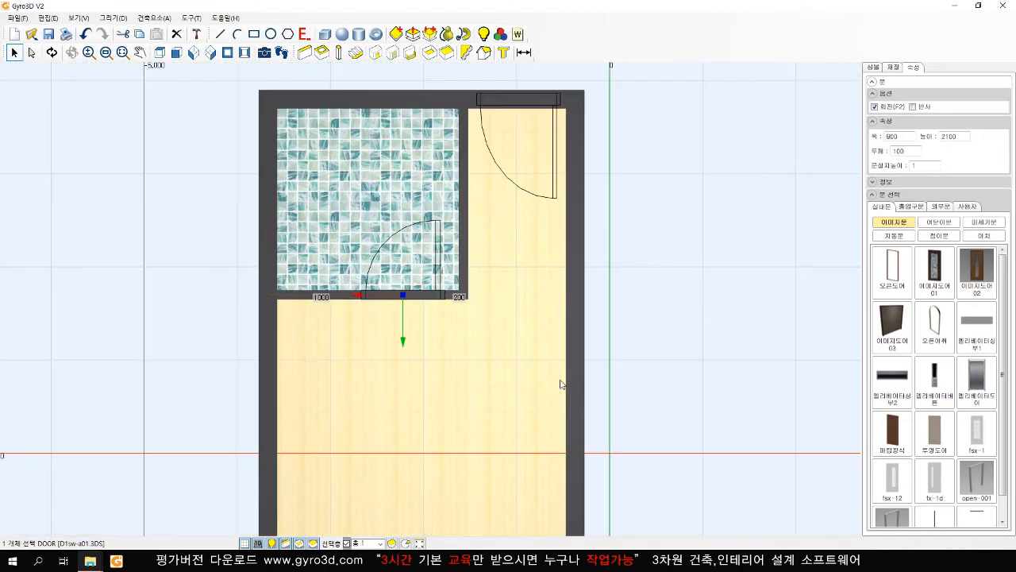
click(922, 110)
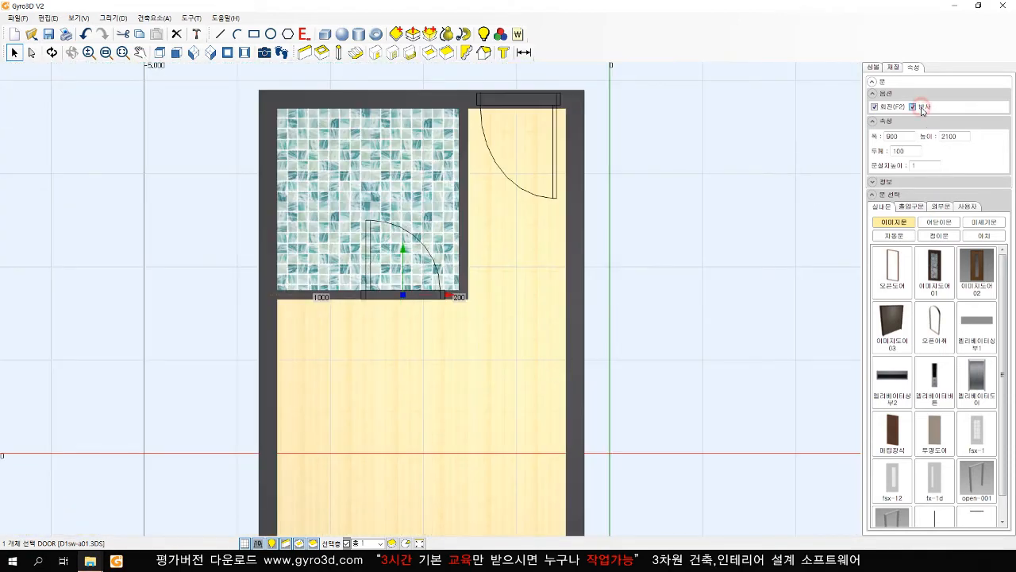
click(921, 111)
click(922, 111)
click(921, 110)
click(674, 289)
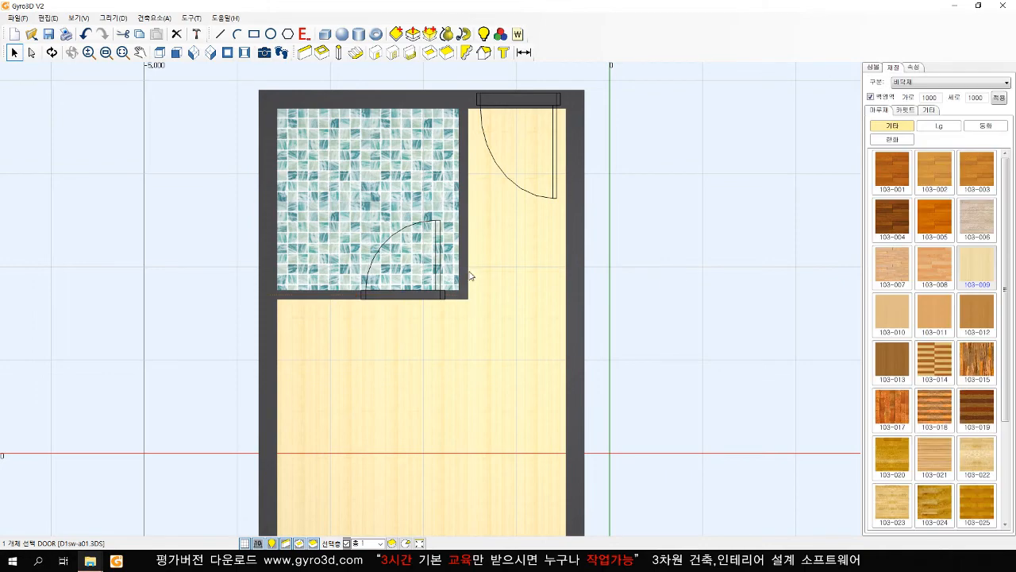
- Return to the 3D view and replace the bathroom door with the image door 이미지도어01
click(211, 52)
scroll(505, 359, up, 3)
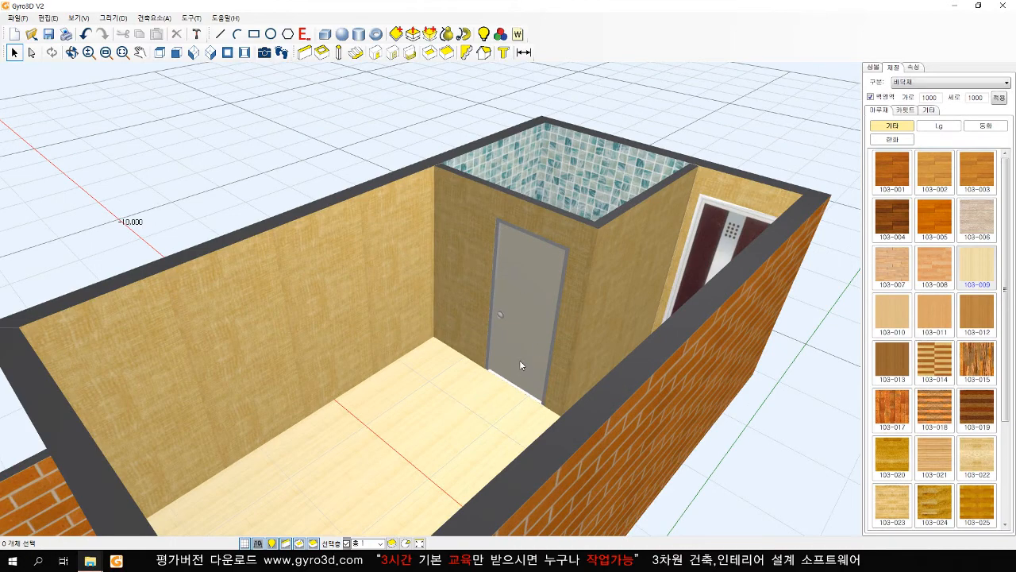
mouse_move(506, 350)
middle_down()
mouse_move(554, 342)
mouse_move(488, 325)
mouse_move(496, 335)
middle_up()
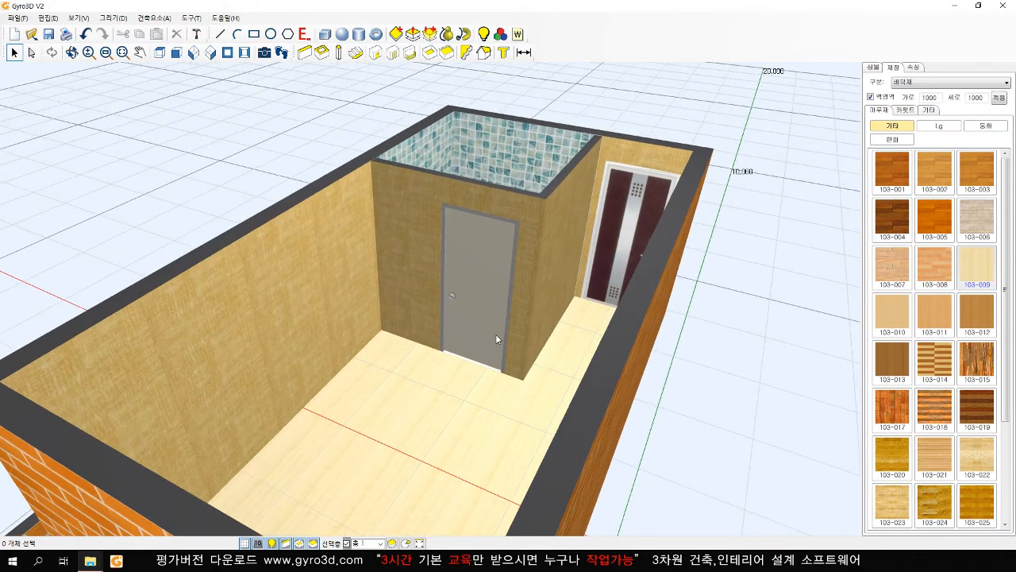
click(469, 269)
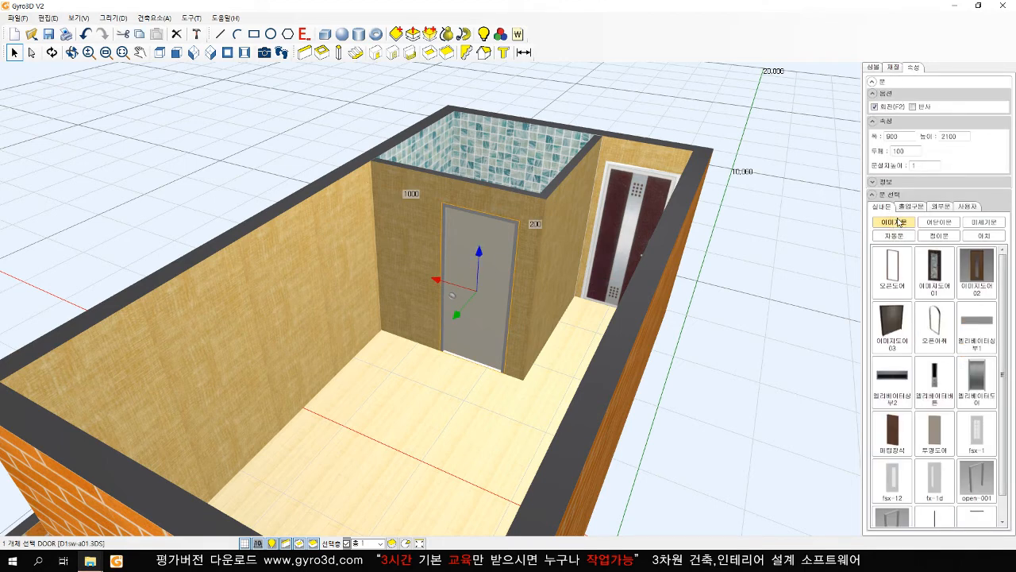
click(936, 274)
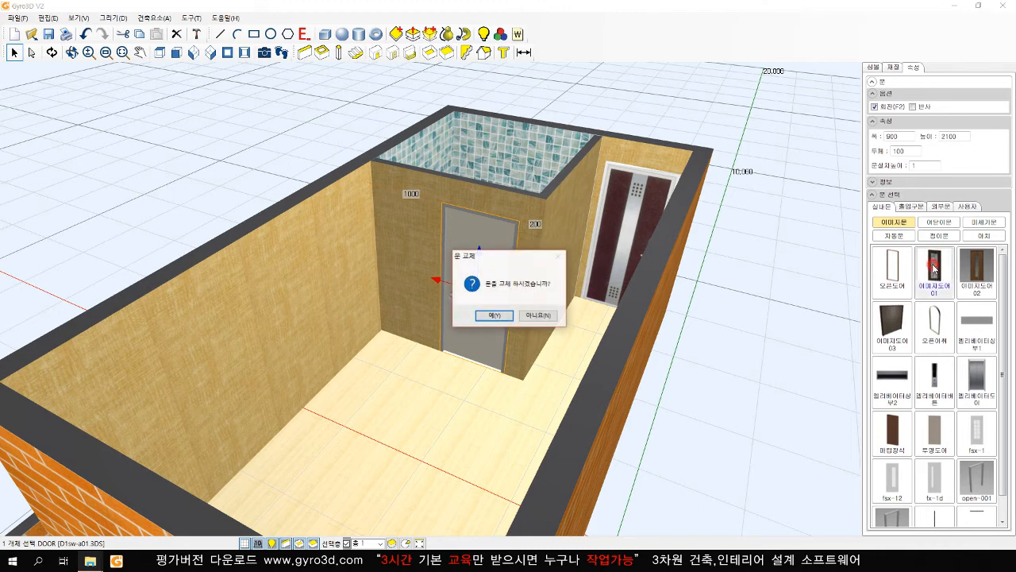
click(493, 314)
click(761, 409)
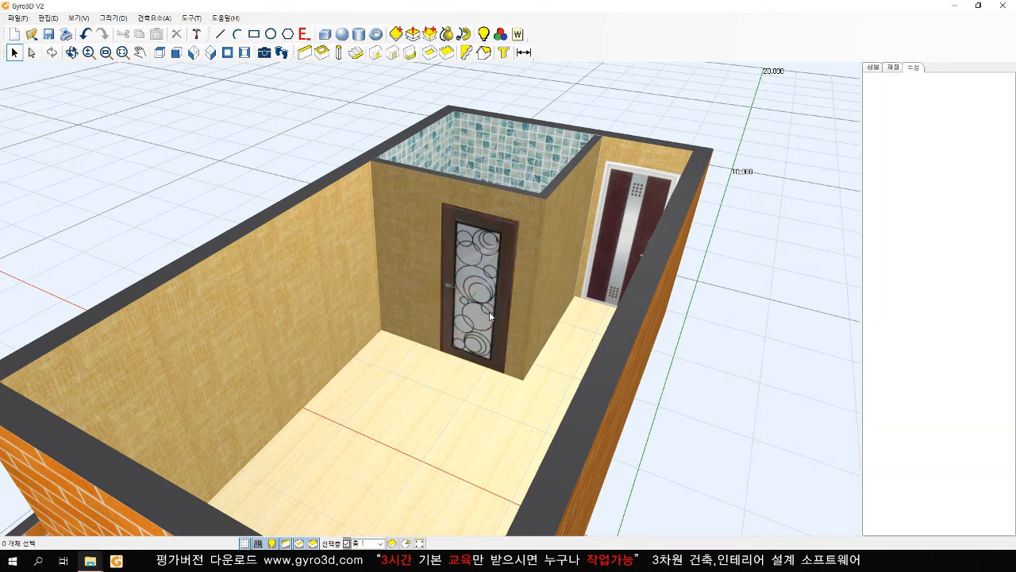
- Try room door (방문) finishes such as YD-34 from the 창호재 materials on the bathroom door, and settle on YD-36
click(893, 67)
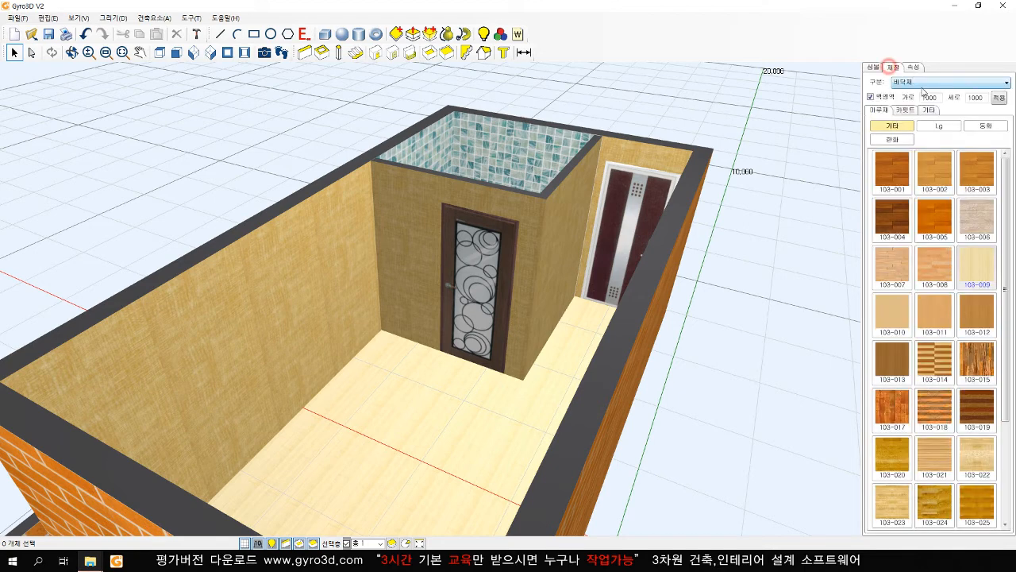
click(921, 83)
click(905, 115)
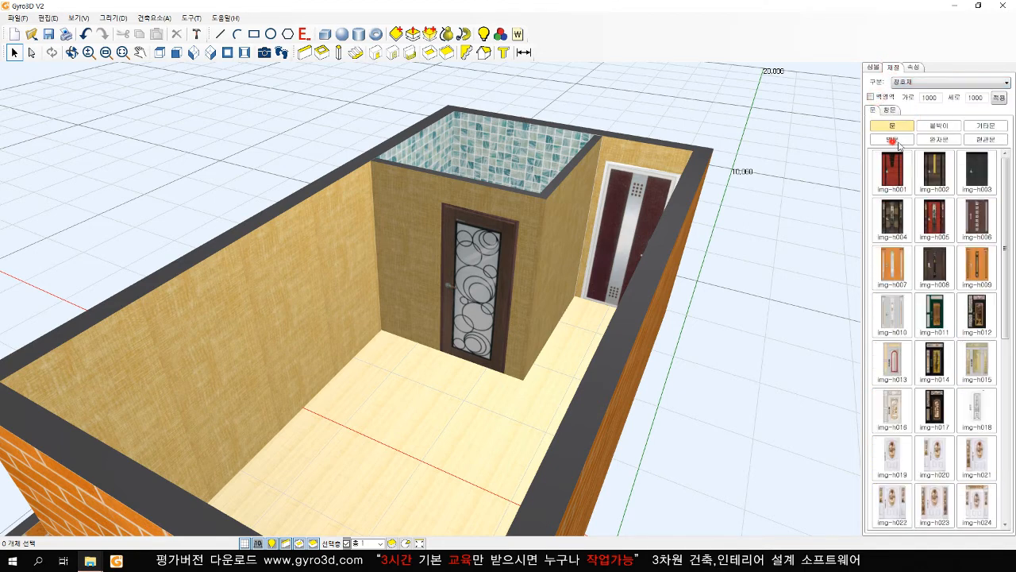
click(892, 139)
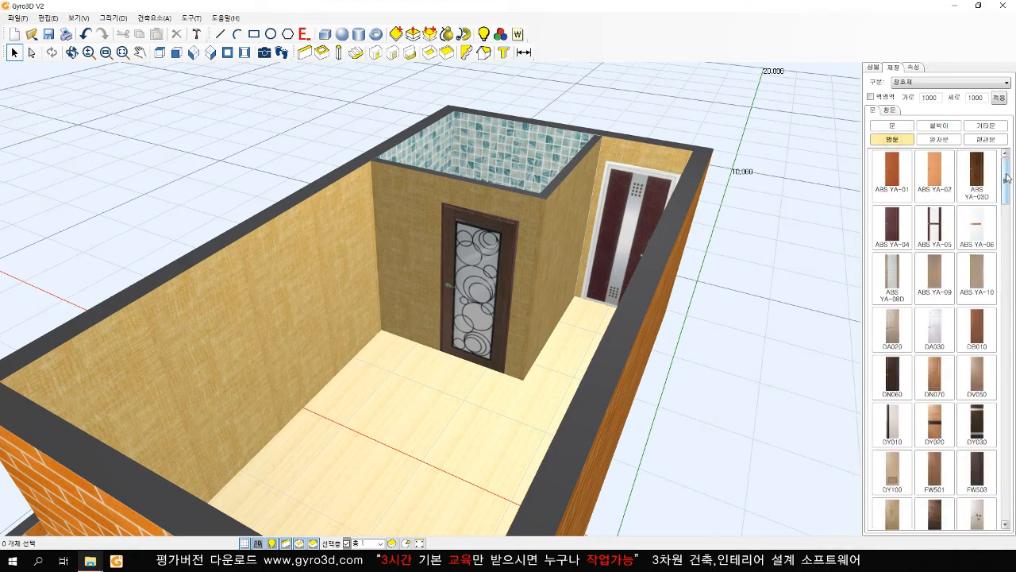
drag(1007, 178, 951, 323)
drag(897, 294, 479, 267)
drag(936, 194, 468, 271)
scroll(509, 292, up, 2)
scroll(509, 292, up, 1)
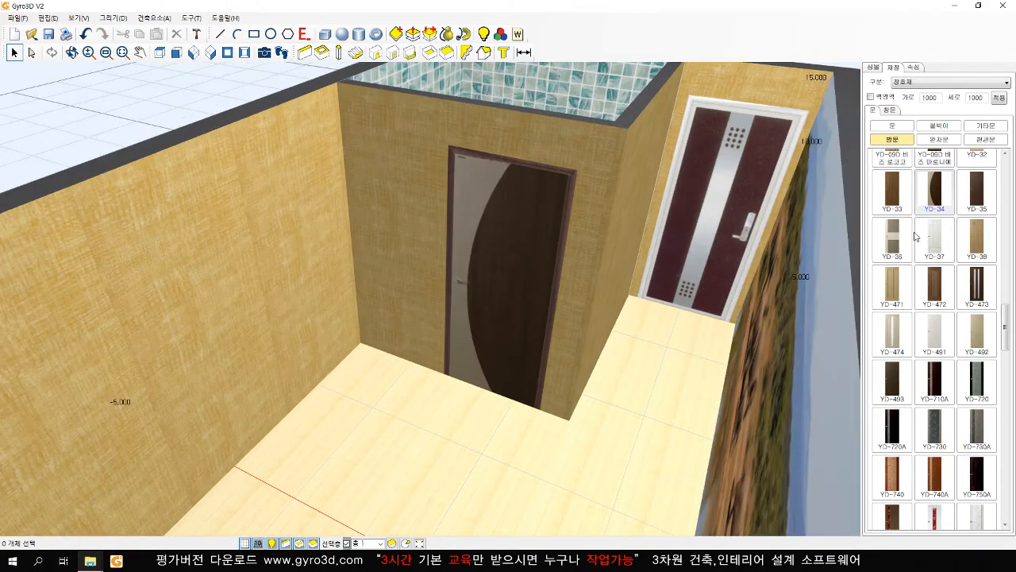
drag(896, 235, 500, 250)
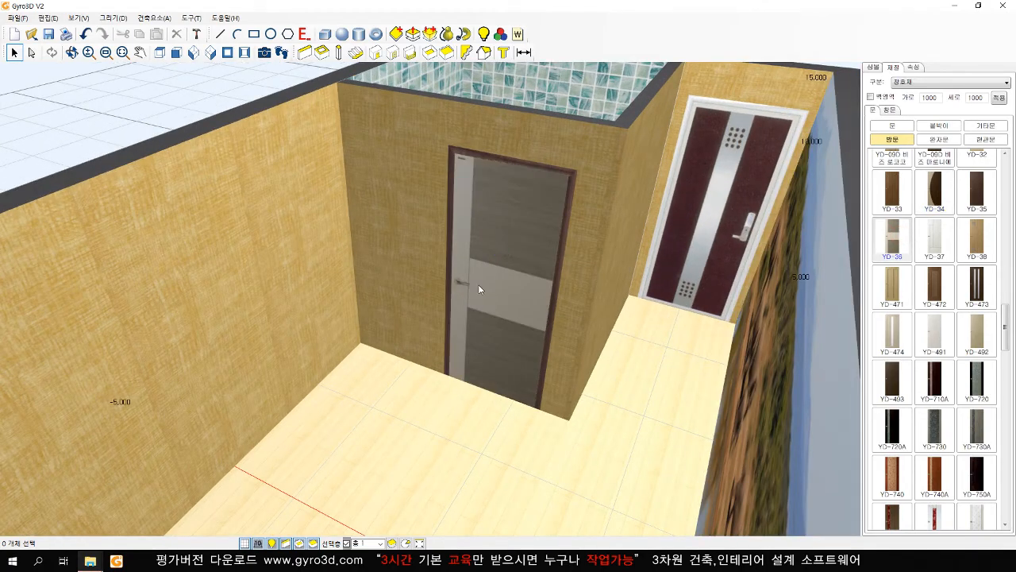
scroll(476, 358, down, 3)
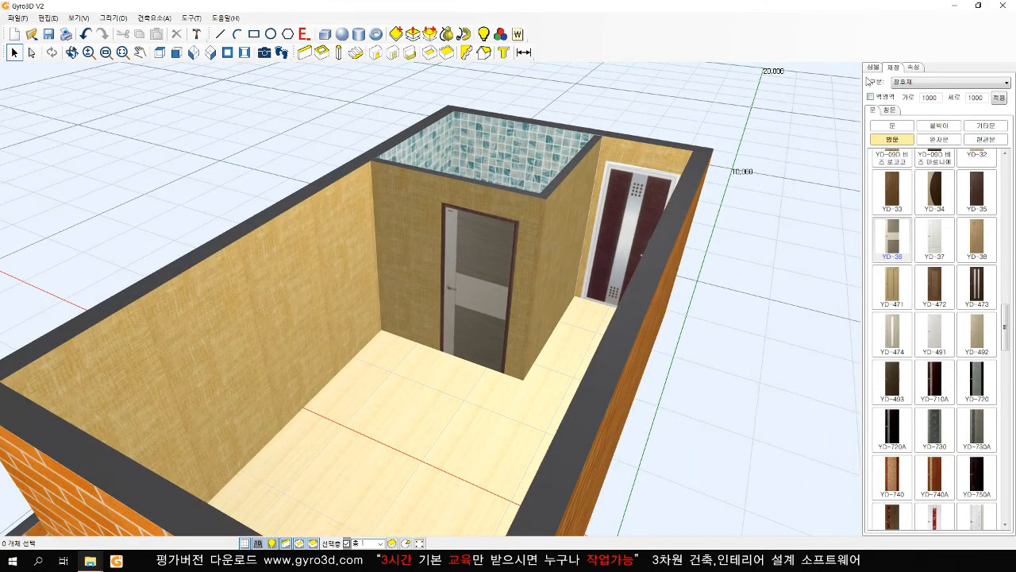
click(262, 125)
scroll(357, 286, up, 5)
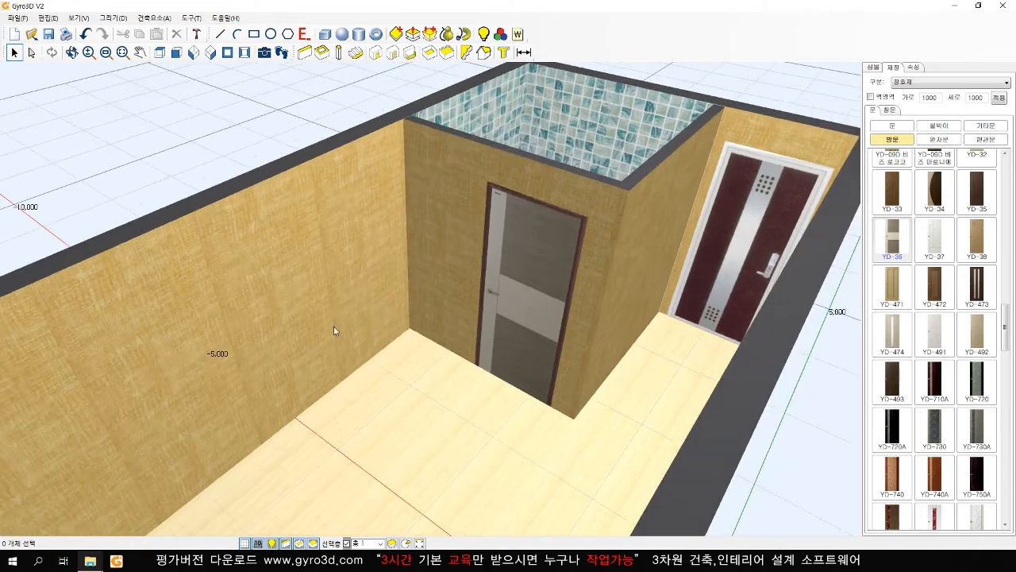
scroll(386, 279, down, 3)
scroll(374, 293, up, 3)
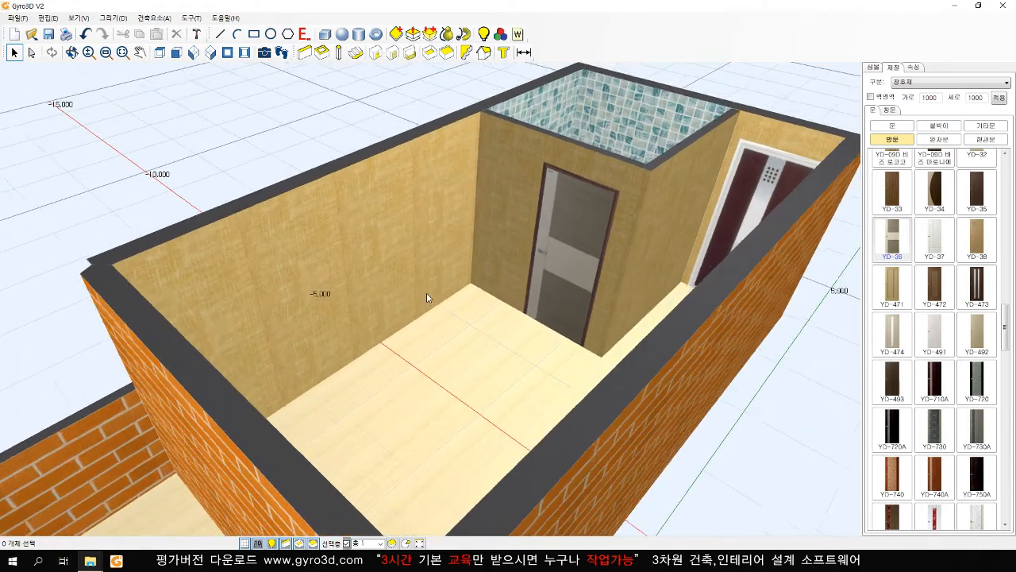
scroll(426, 297, up, 1)
click(375, 52)
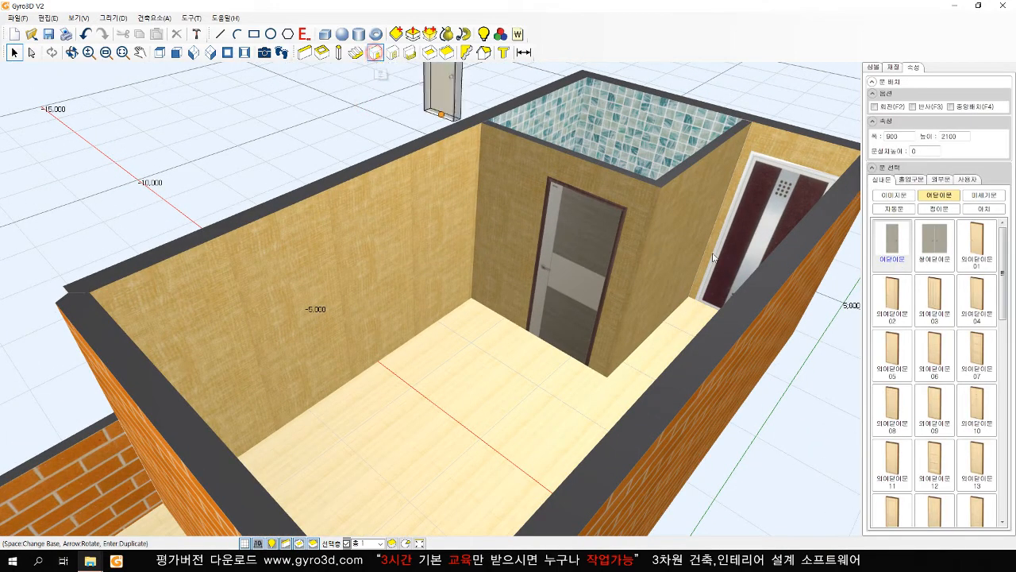
click(895, 196)
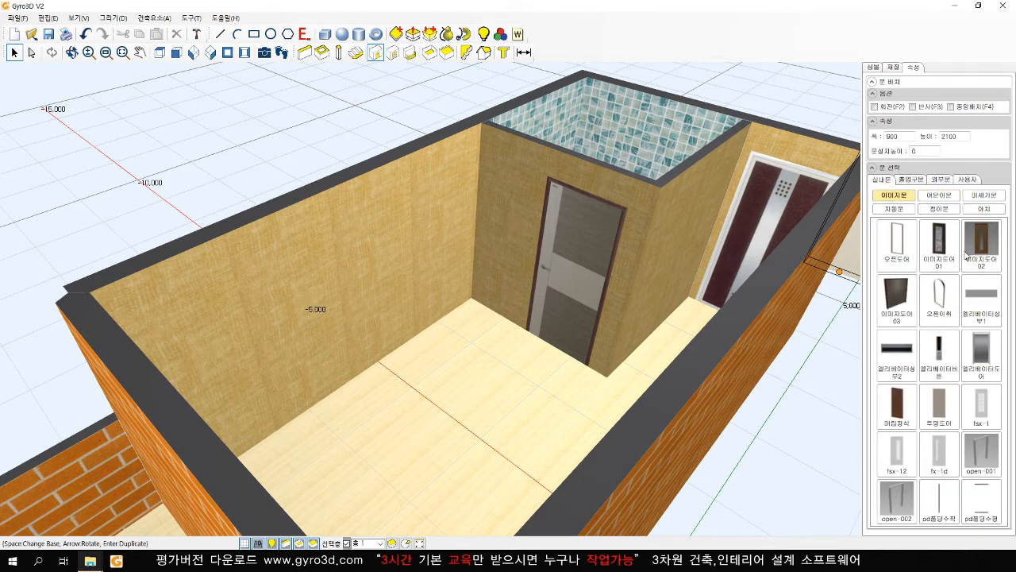
click(944, 251)
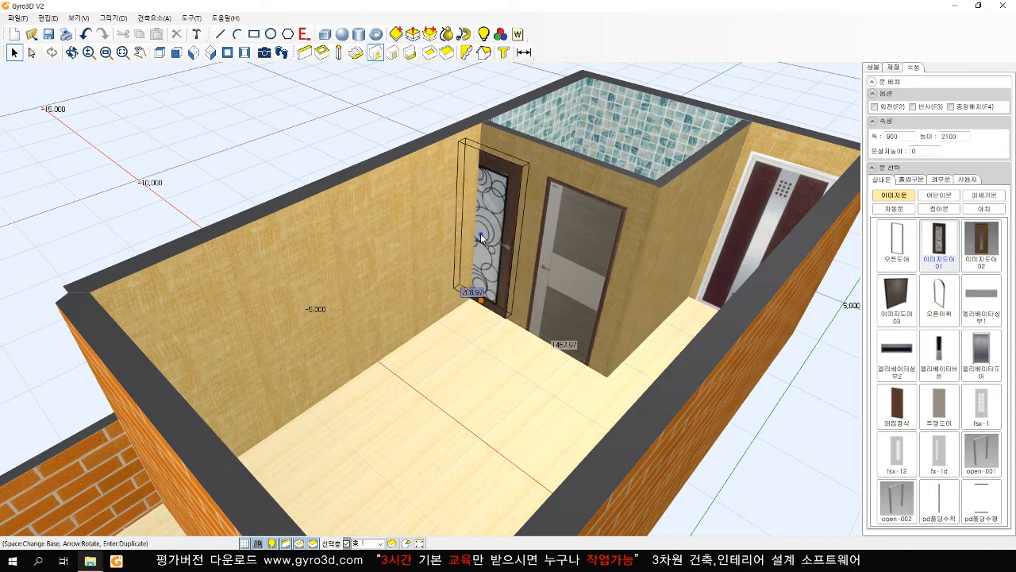
key(Escape)
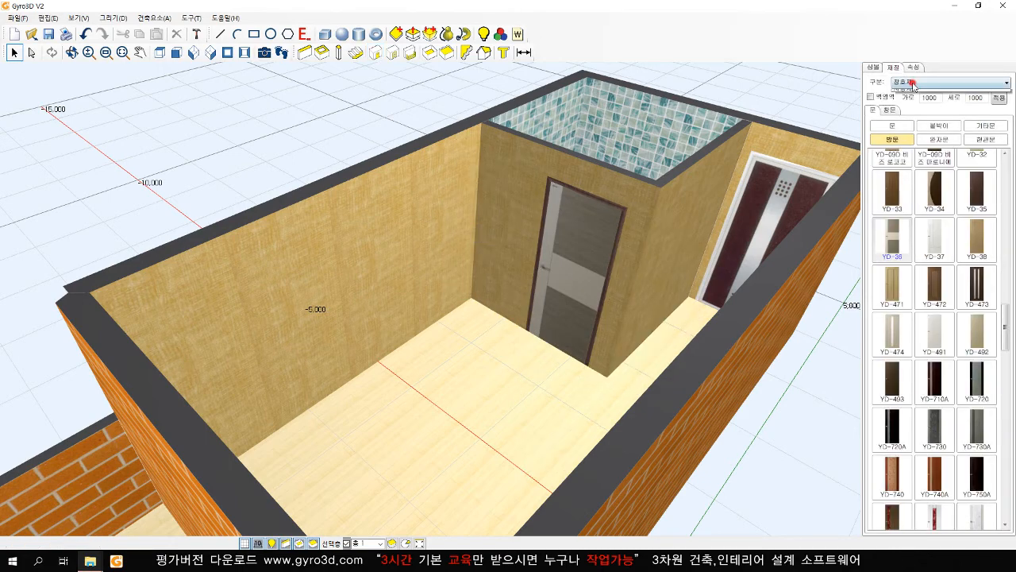
- Apply the wood (목재) material 102-002 from the interior finishes (내장재) to the bathroom door's frame
click(948, 82)
click(919, 107)
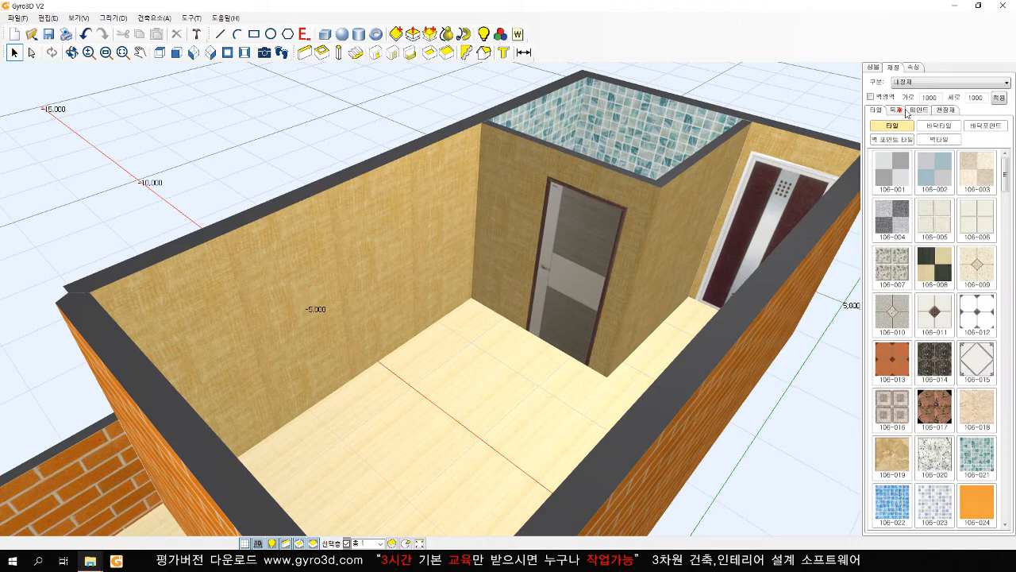
click(898, 109)
click(921, 110)
click(898, 107)
click(930, 152)
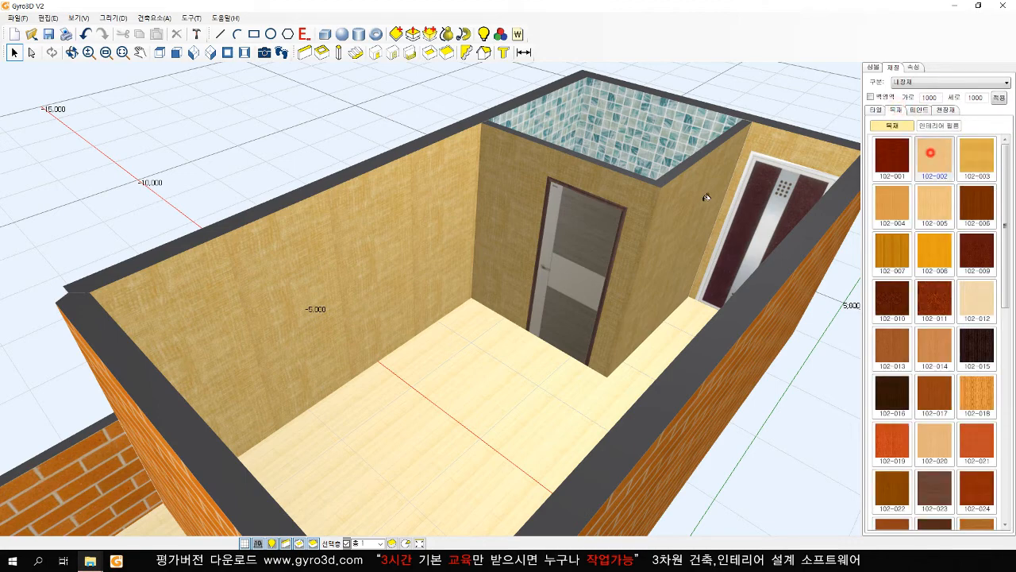
click(596, 189)
right_click(304, 114)
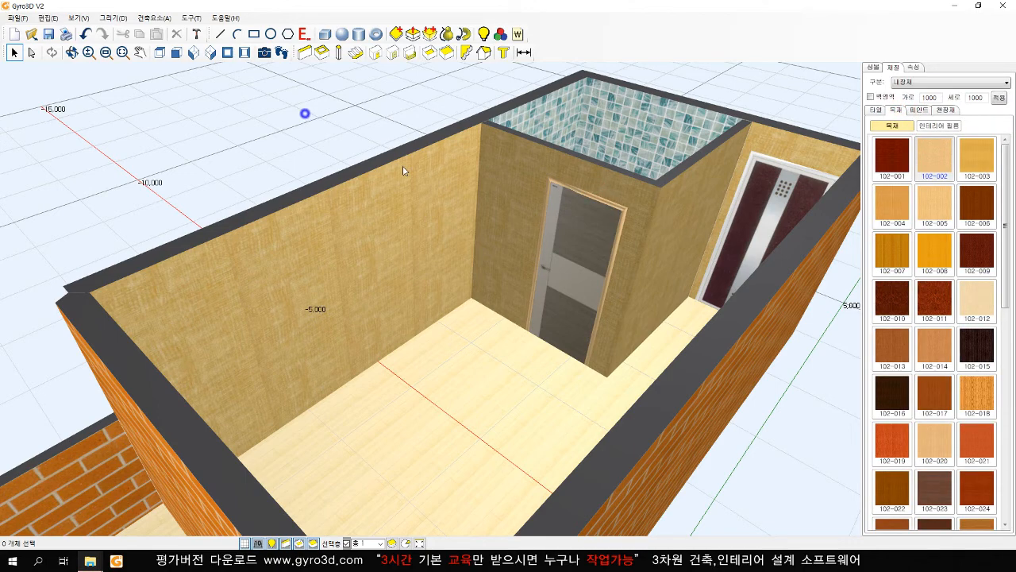
- Place four 이미지도어02 doors side by side along the long interior wall as a row of closet doors
click(376, 53)
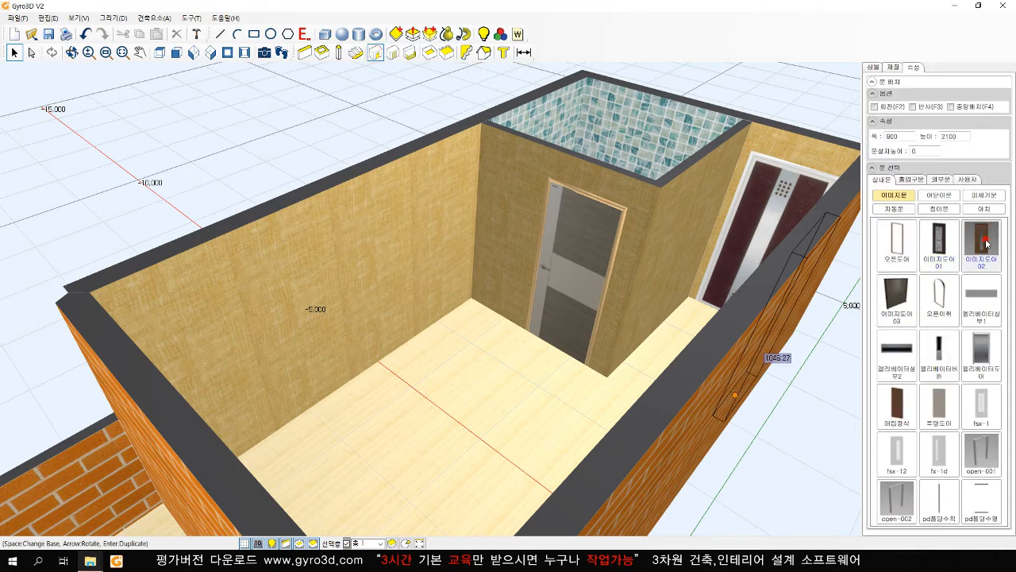
click(208, 326)
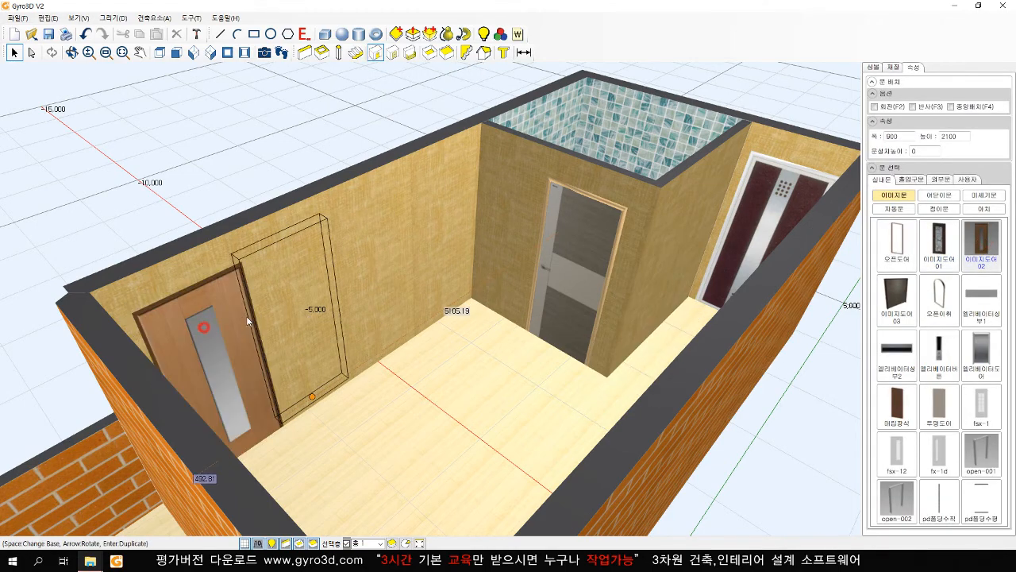
click(324, 296)
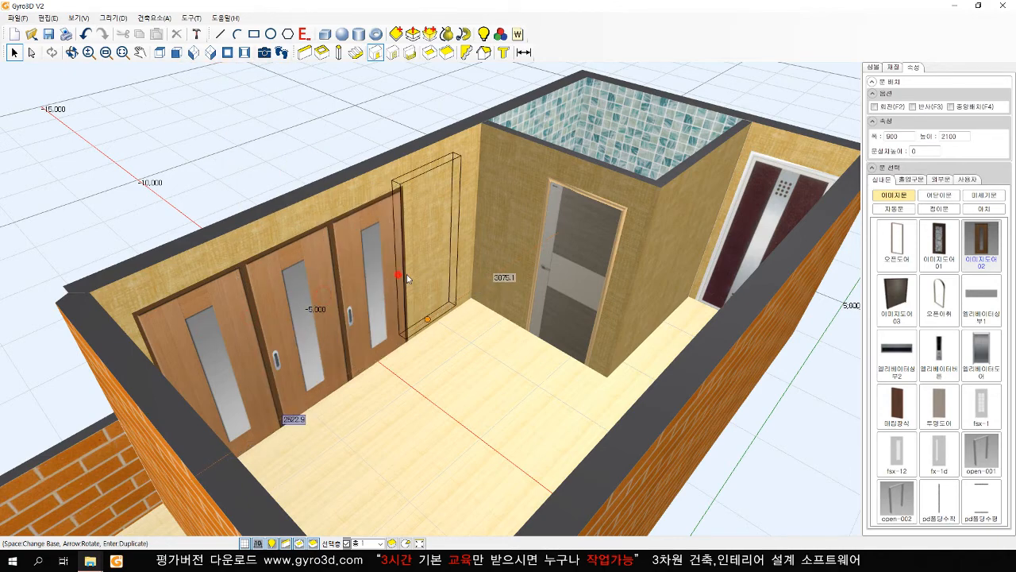
click(406, 275)
right_click(408, 274)
- Apply the built-in closet (붙박이) finish wd-02 from the 창호재 materials to all four closet doors
click(918, 82)
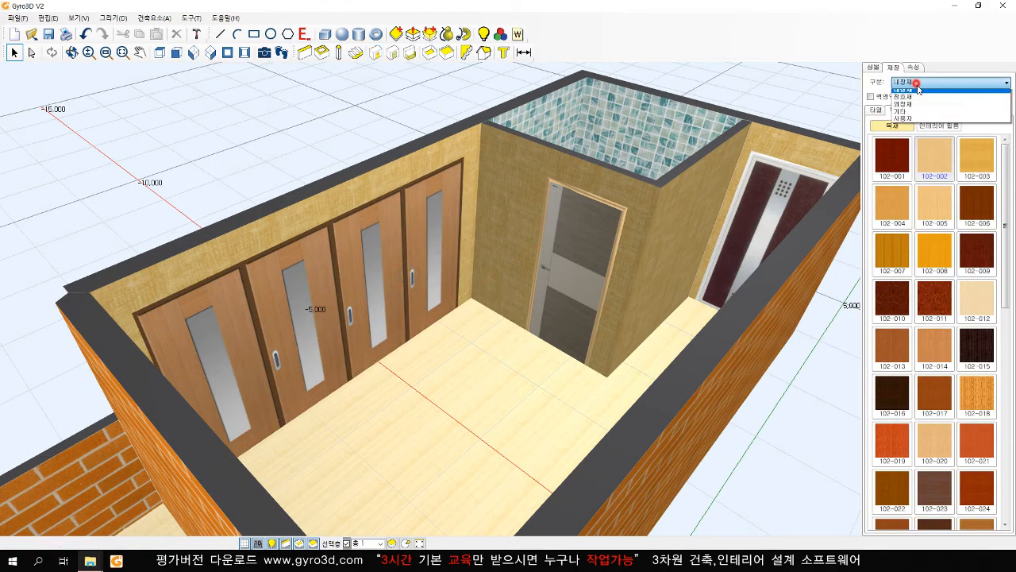
click(905, 115)
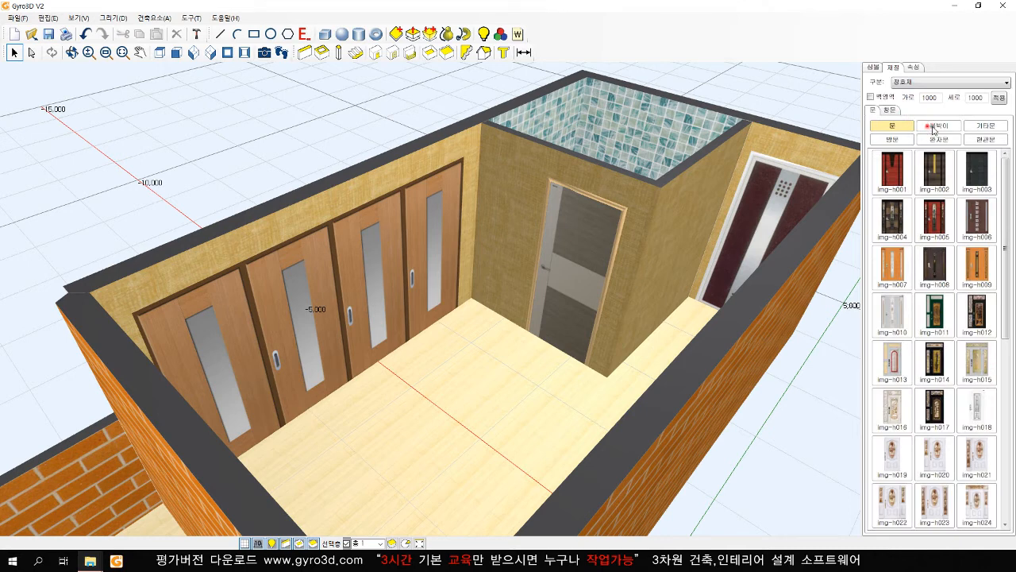
click(934, 125)
click(943, 178)
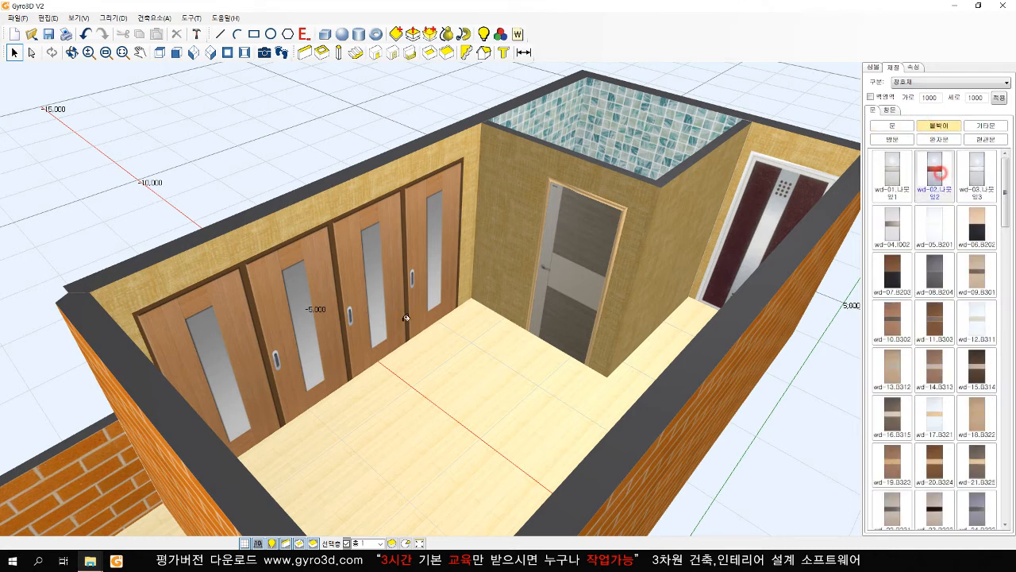
click(211, 318)
click(290, 295)
click(371, 265)
click(422, 258)
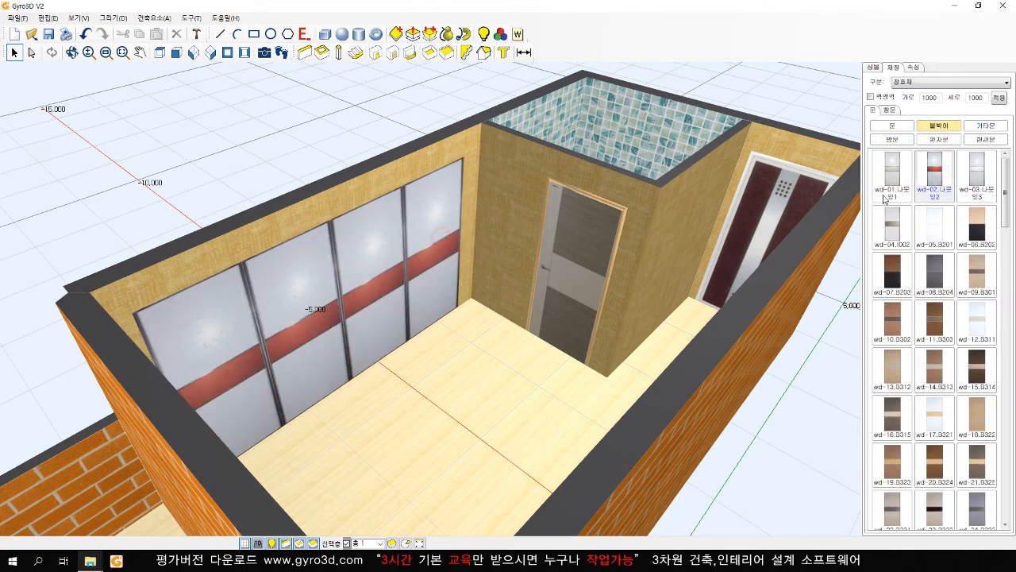
- Change the two middle closet doors to the built-in closet finish wd-04
click(888, 218)
click(300, 312)
click(381, 289)
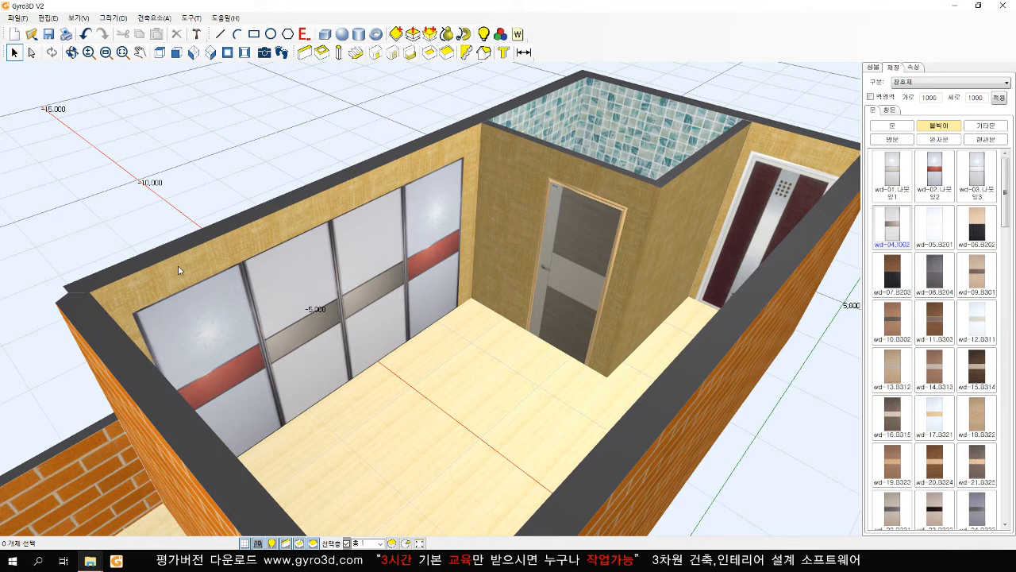
- Apply the refrigerator image 107-351 from the other (기타) materials' electronics (전자제품) images to the closet door farthest from the bathroom
click(944, 85)
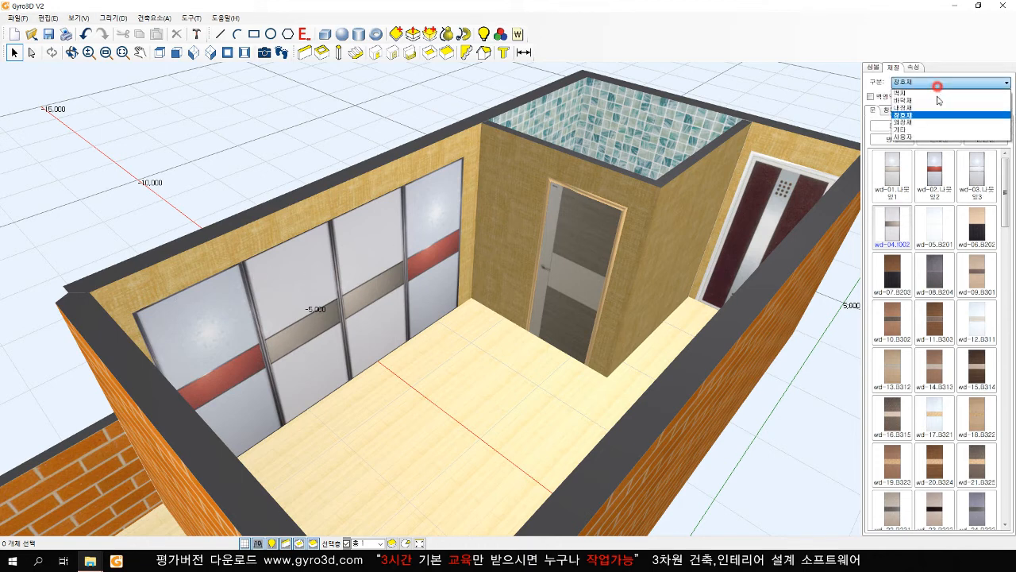
click(920, 131)
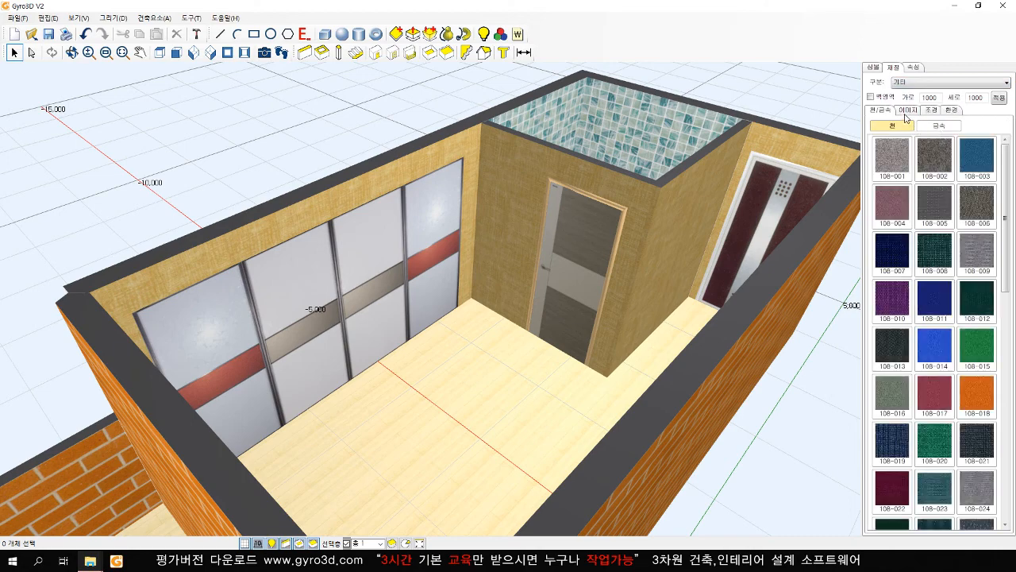
click(906, 109)
click(936, 125)
drag(1007, 172, 1005, 246)
click(893, 188)
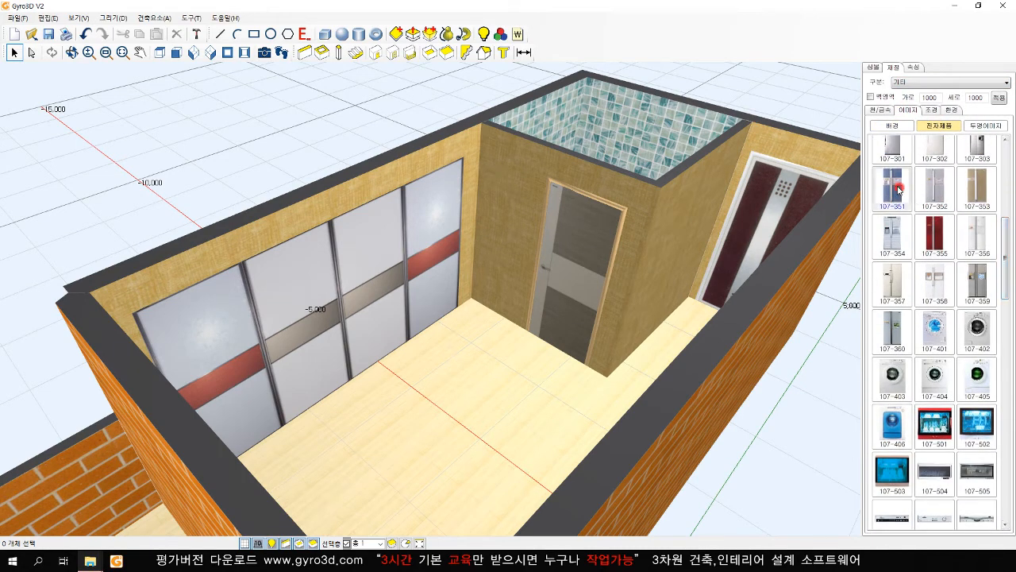
click(224, 305)
- Apply refrigerator images 107-355 and 107-360 to the two middle closet doors and washing machine image 107-402 to the one nearest the bathroom
click(935, 236)
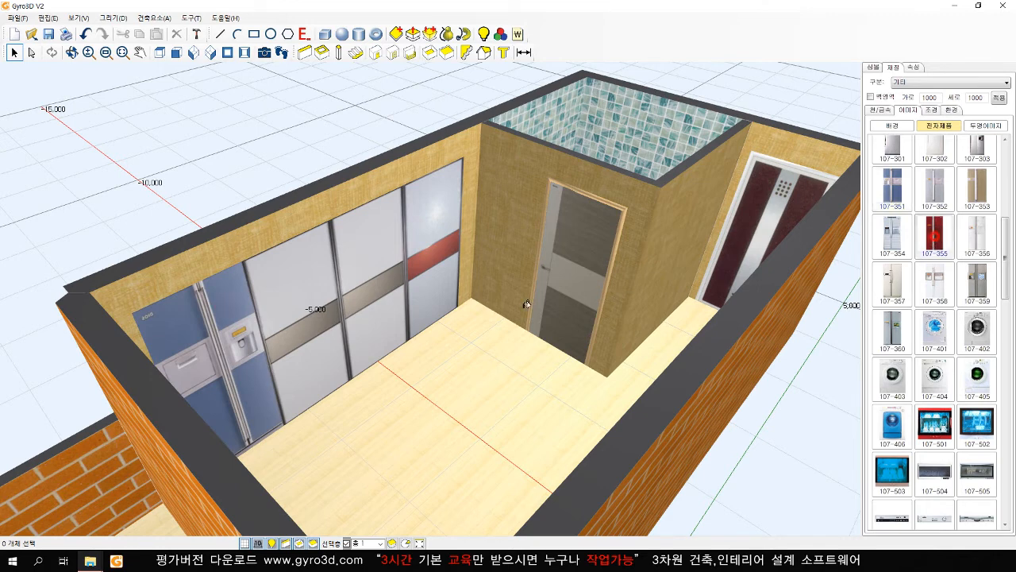
click(333, 311)
click(892, 329)
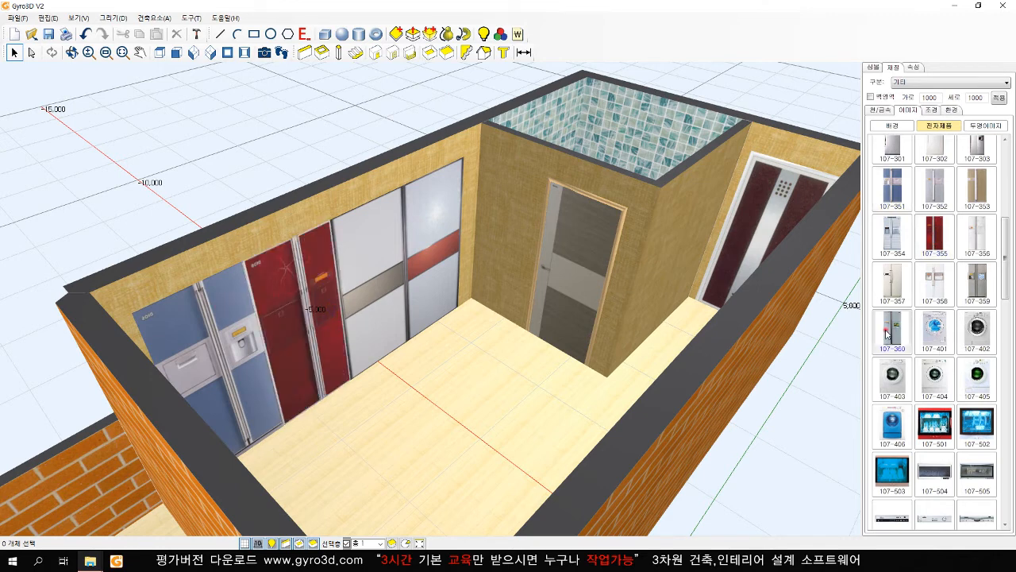
click(360, 298)
click(962, 337)
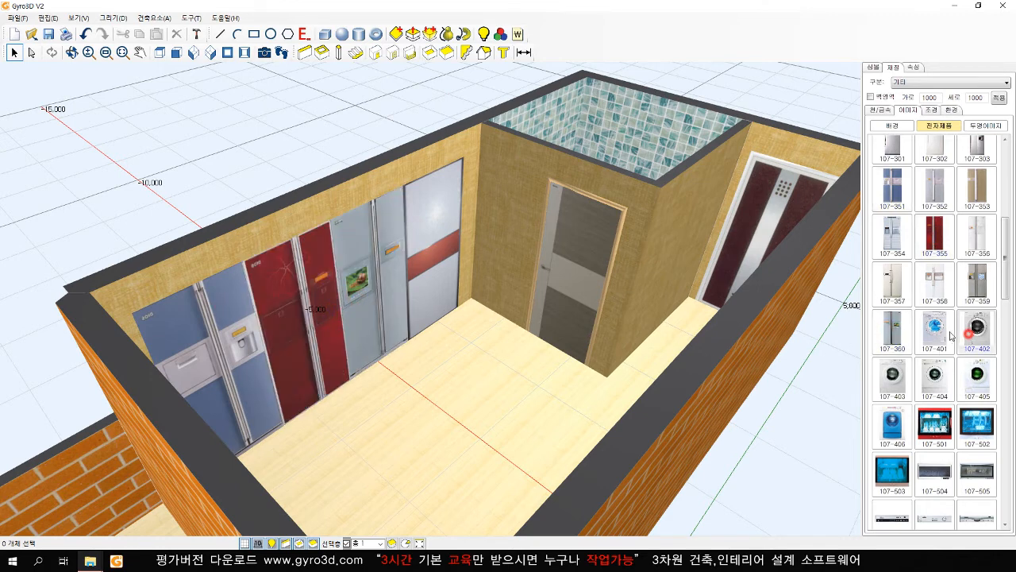
click(429, 256)
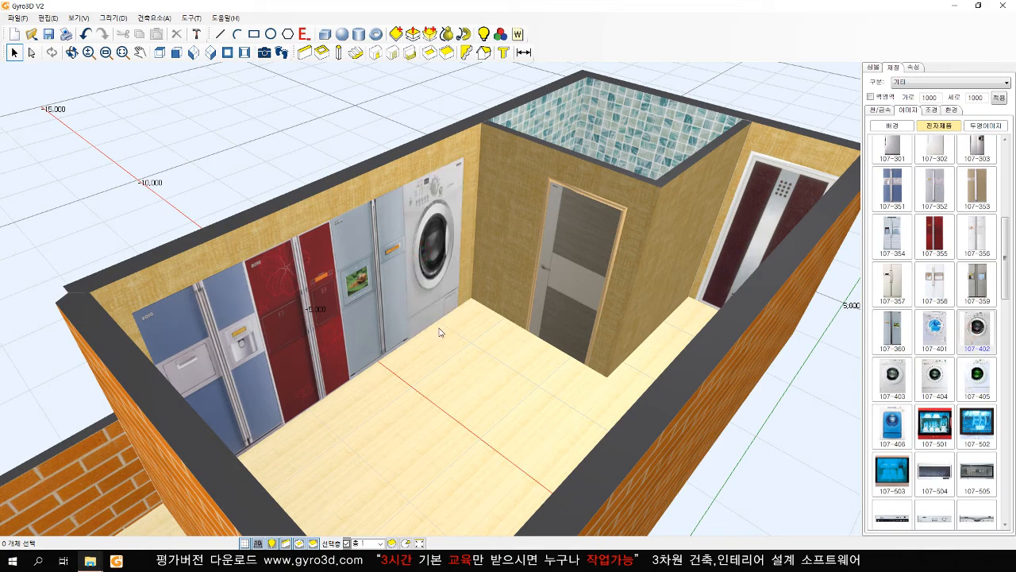
- Delete all four closet doors from the long interior wall
click(208, 338)
key(Delete)
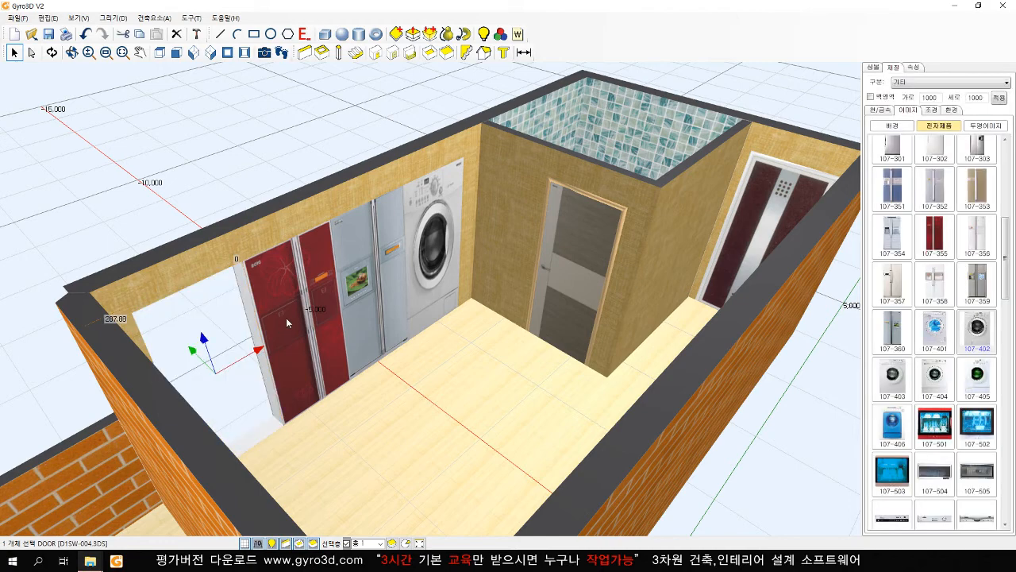
click(286, 317)
key(Delete)
click(369, 289)
key(Delete)
click(441, 262)
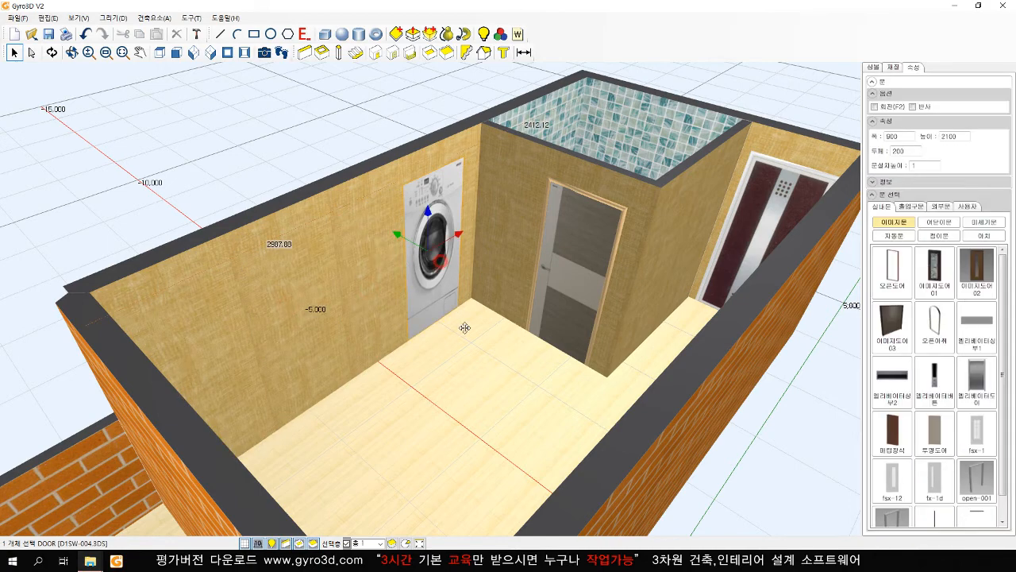
key(Delete)
- Place the sliding window (미닫이창) 2-2400x1800 centred on the wall facing the balcony, with an installation height of 100
scroll(465, 354, down, 3)
scroll(464, 354, down, 3)
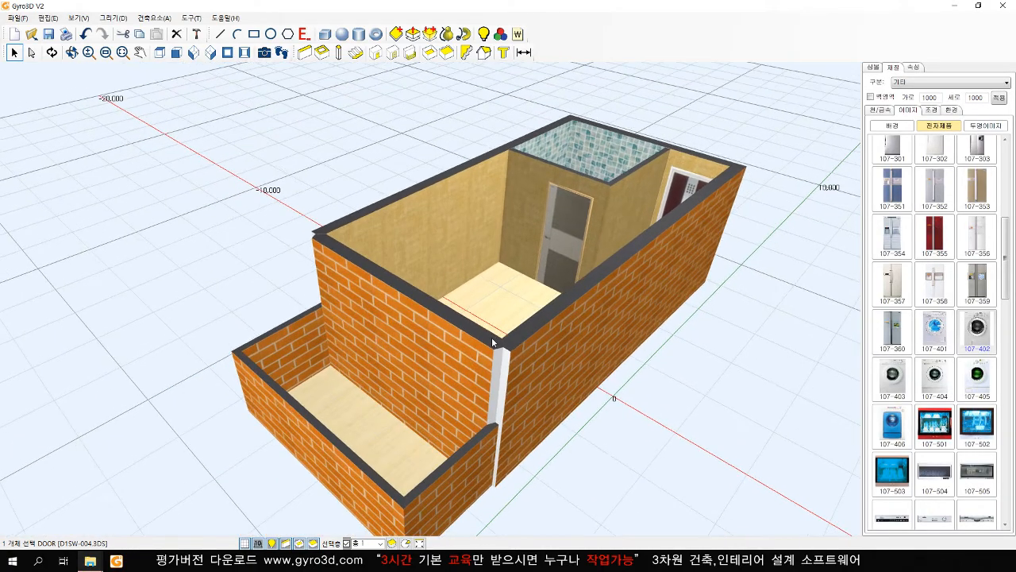
click(392, 53)
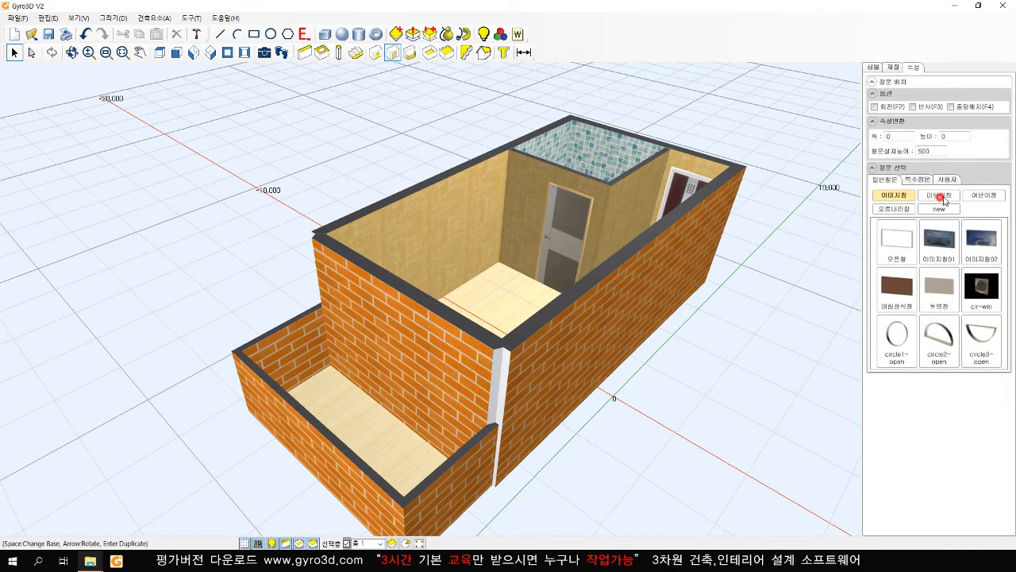
click(939, 194)
drag(1005, 267, 981, 453)
click(945, 459)
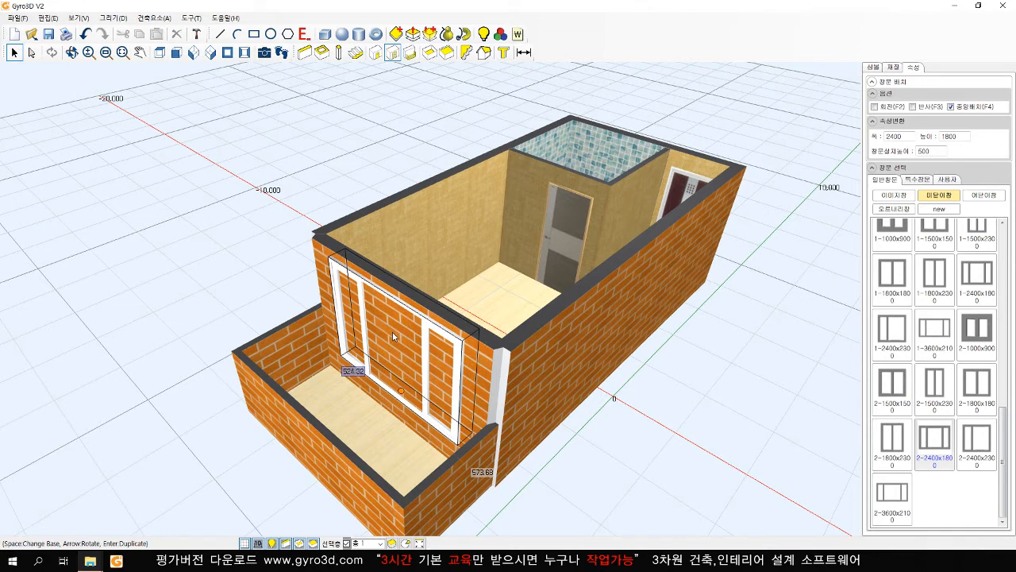
double_click(927, 152)
text(1)
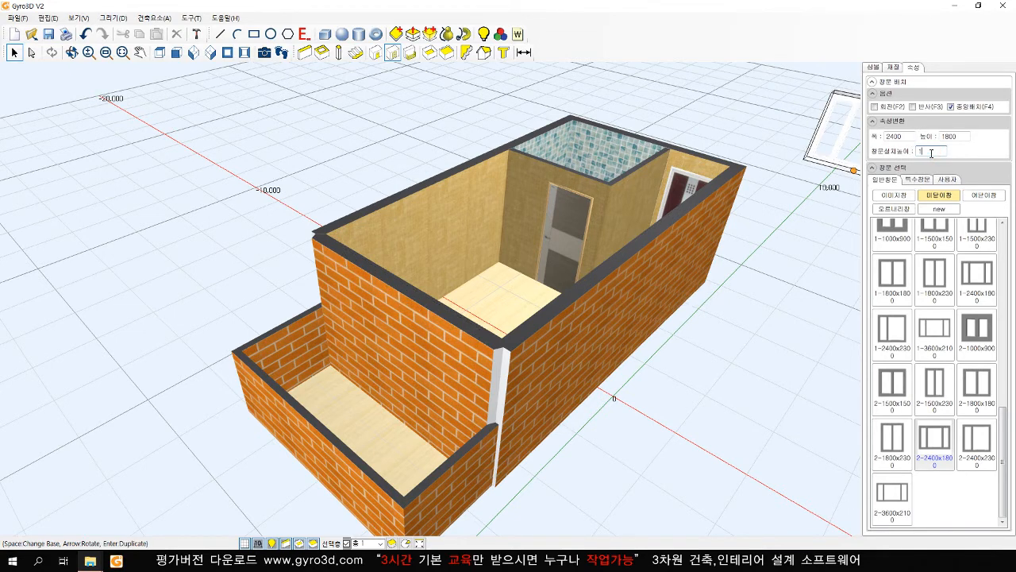
text(00)
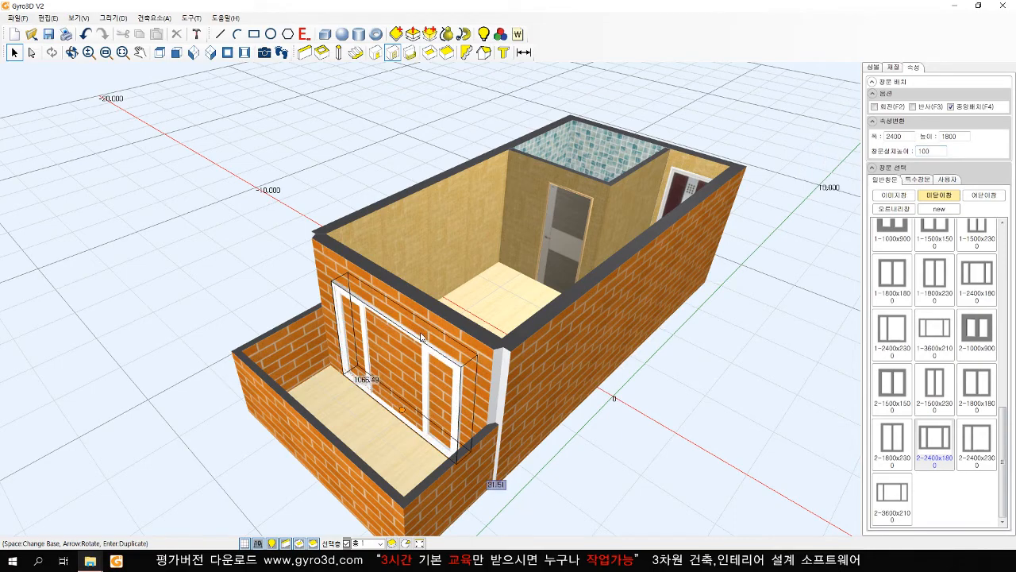
click(416, 339)
key(Escape)
- Install a 발코니01 railing about 694 mm long in the balcony's far short side wall
scroll(509, 439, down, 1)
middle_drag(509, 439, 539, 385)
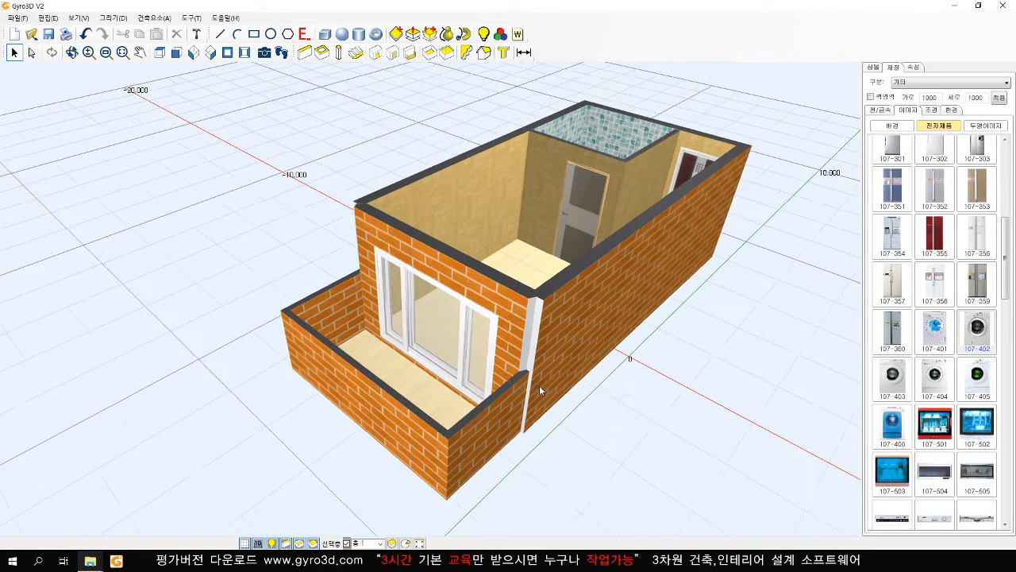
scroll(495, 383, up, 1)
right_drag(476, 370, 511, 392)
middle_drag(513, 407, 468, 373)
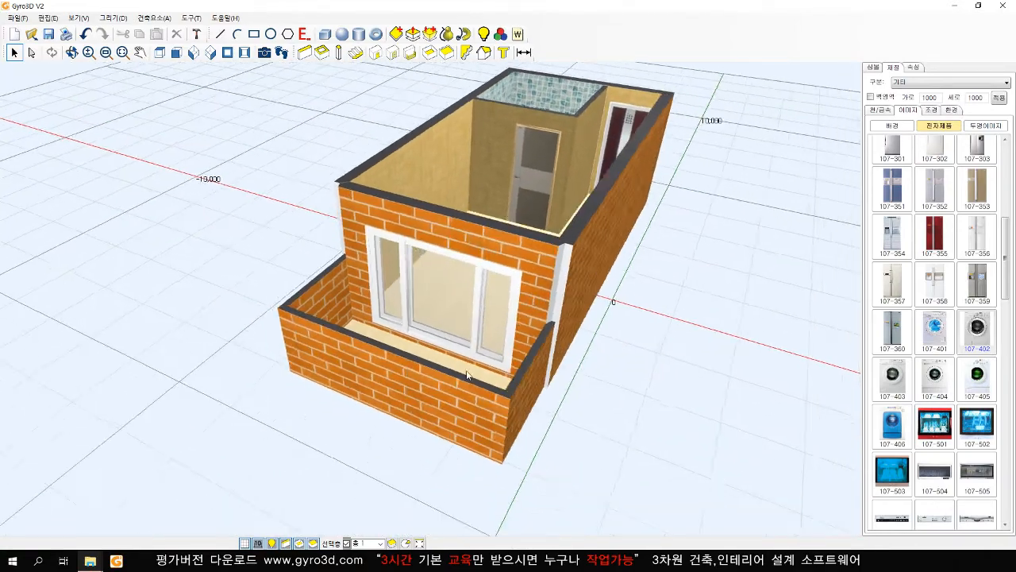
right_drag(468, 373, 436, 371)
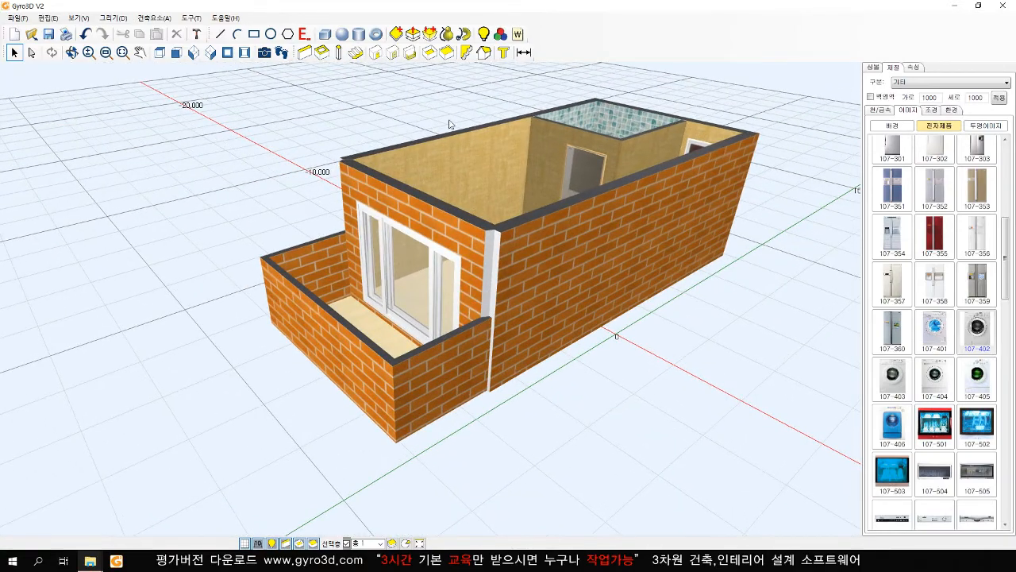
click(410, 54)
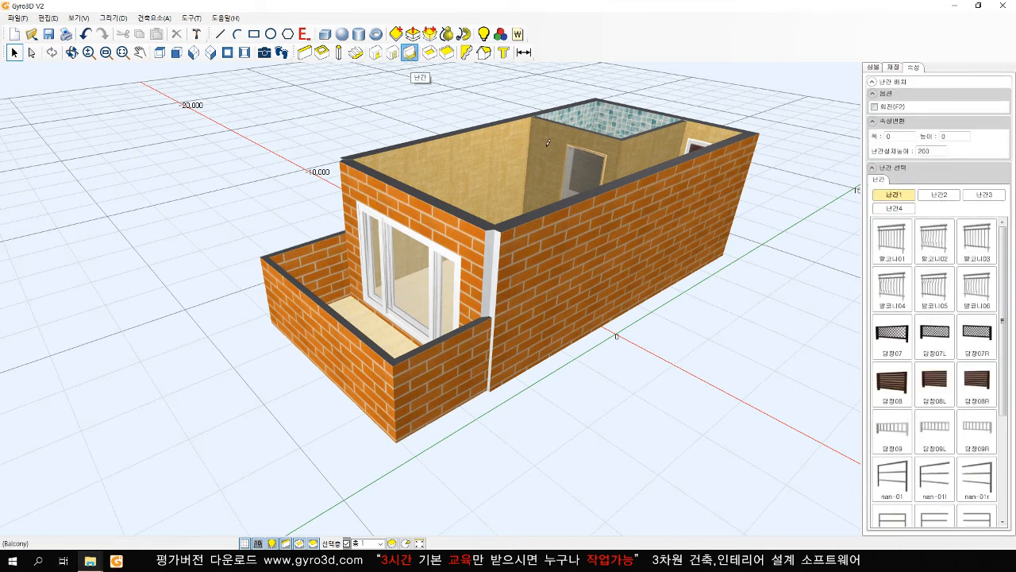
mouse_move(1003, 241)
mouse_down()
mouse_move(1012, 322)
mouse_move(1011, 233)
mouse_up()
click(890, 241)
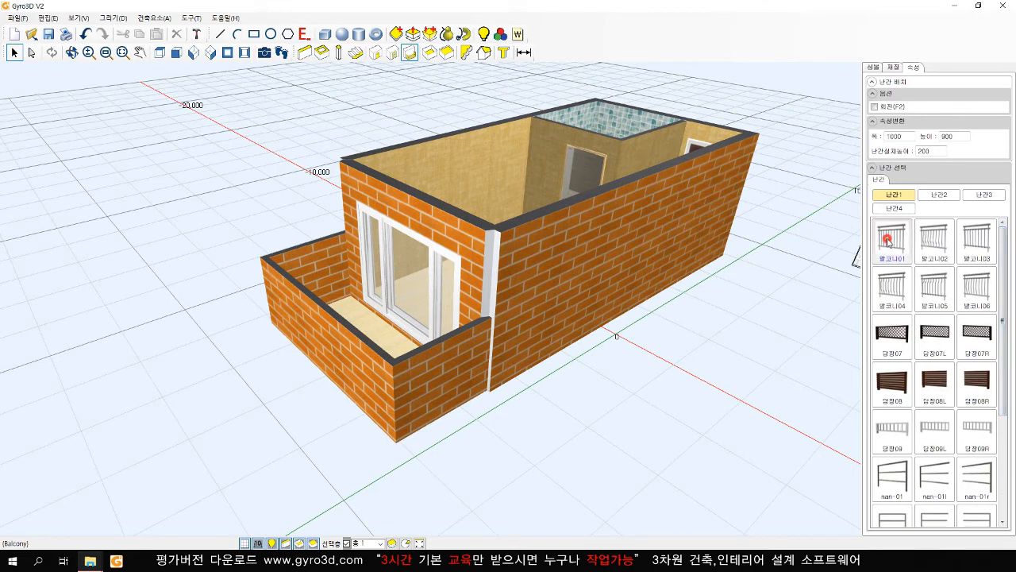
click(327, 236)
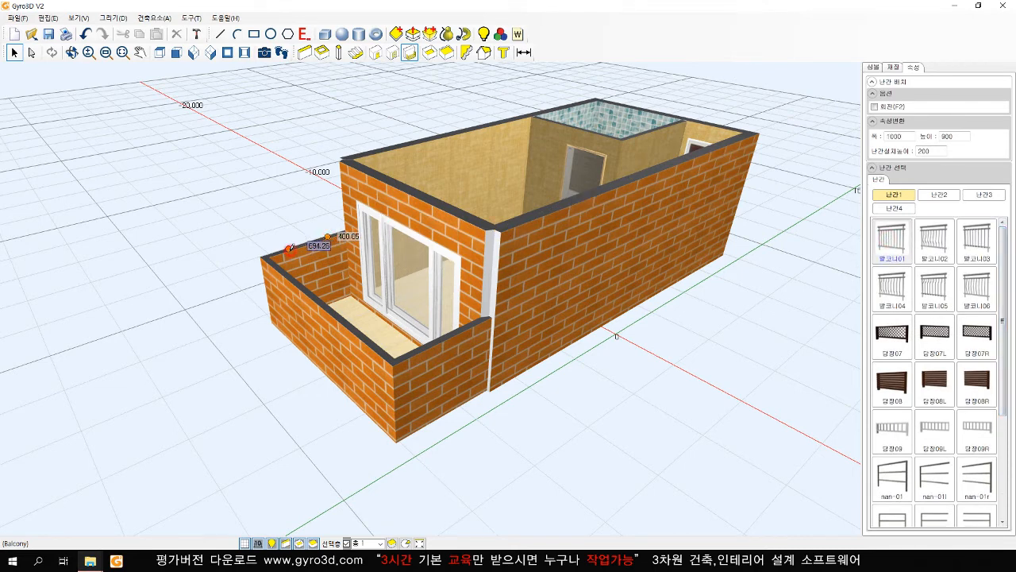
click(290, 249)
click(290, 250)
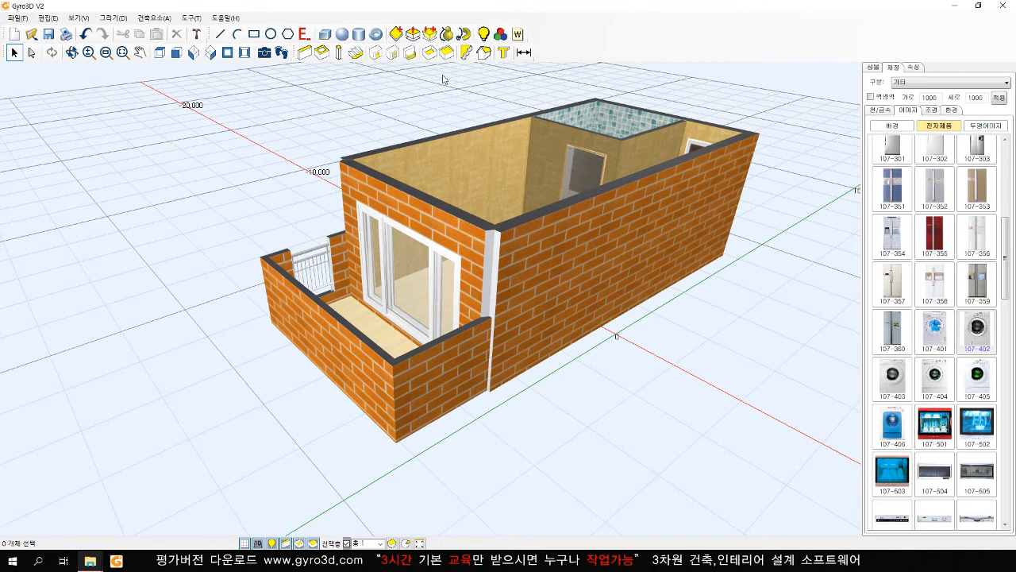
- Install a 담장08 fence railing about 1742 mm along the balcony's front wall and around the corner onto its near side wall
click(409, 52)
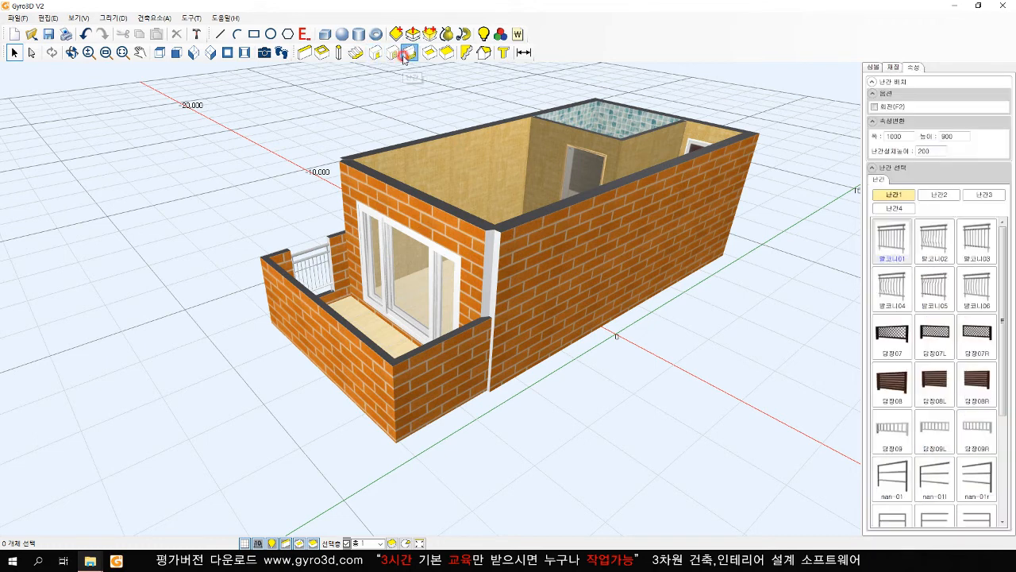
click(893, 392)
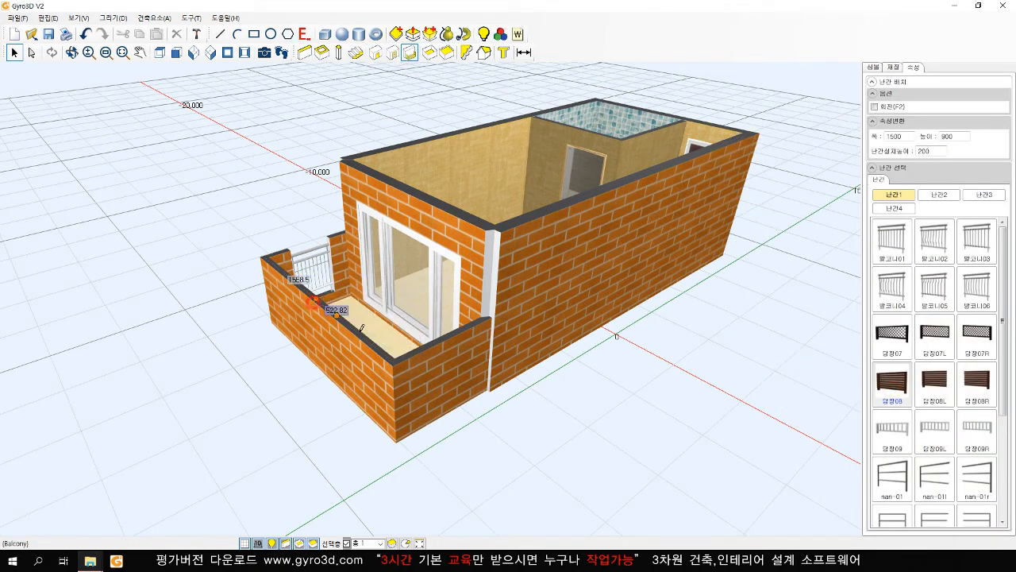
click(393, 361)
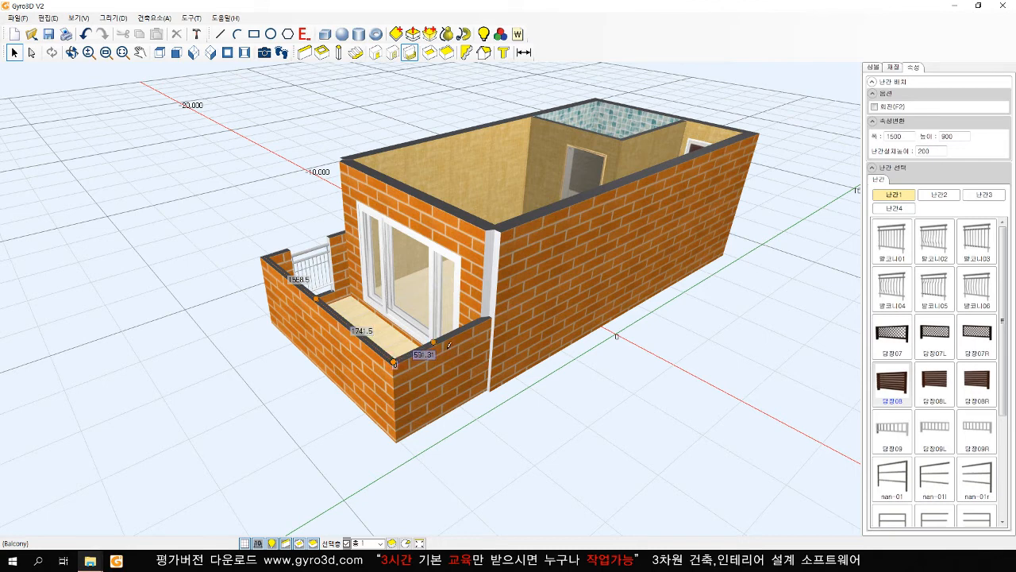
click(458, 340)
right_click(458, 341)
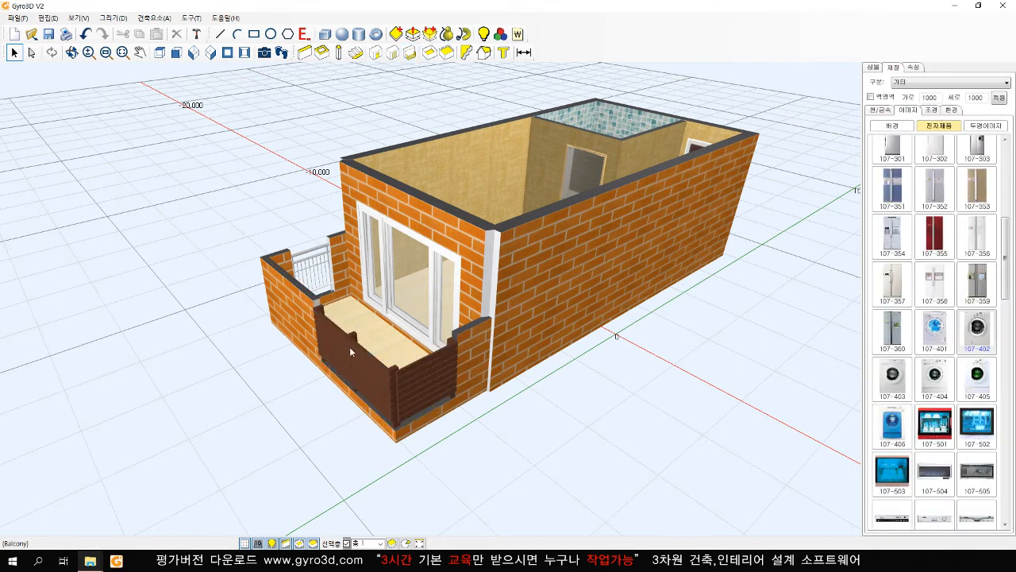
click(528, 443)
- Apply the interior wood material 102-002 to the balcony window's sashes, one front fence panel and the 발코니01 railing
scroll(529, 449, up, 1)
middle_drag(503, 441, 509, 442)
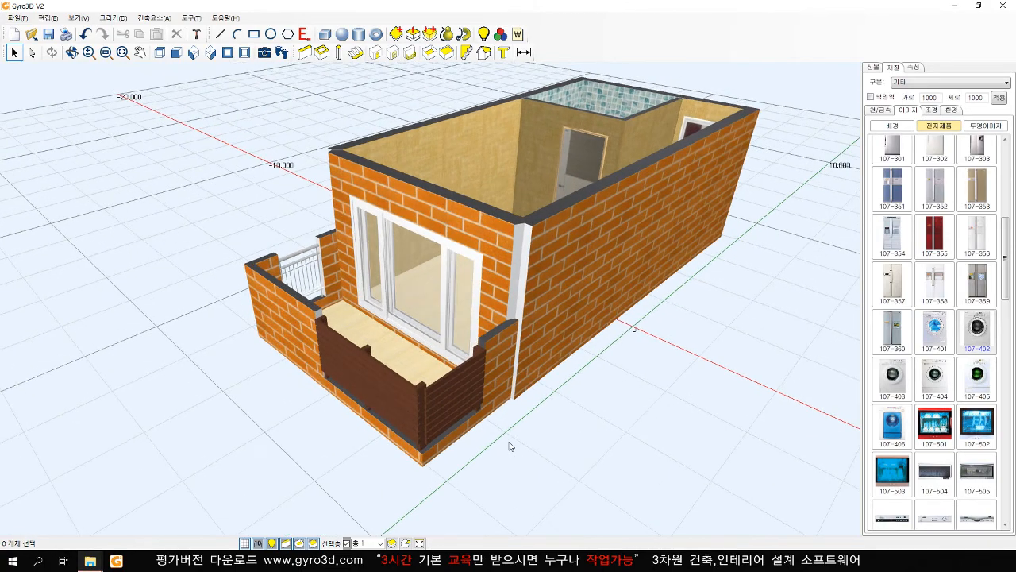
click(920, 83)
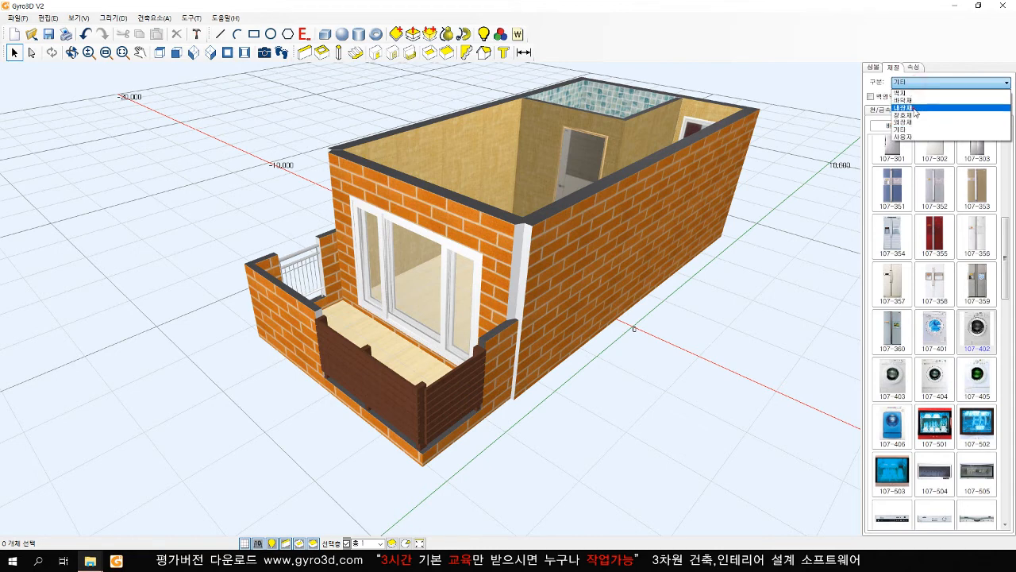
click(908, 113)
click(901, 112)
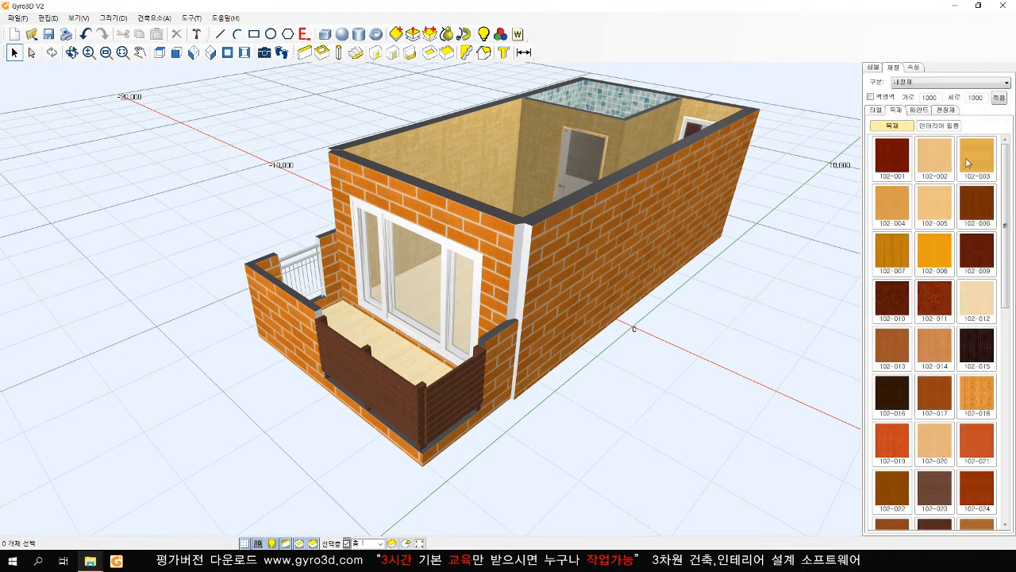
click(362, 200)
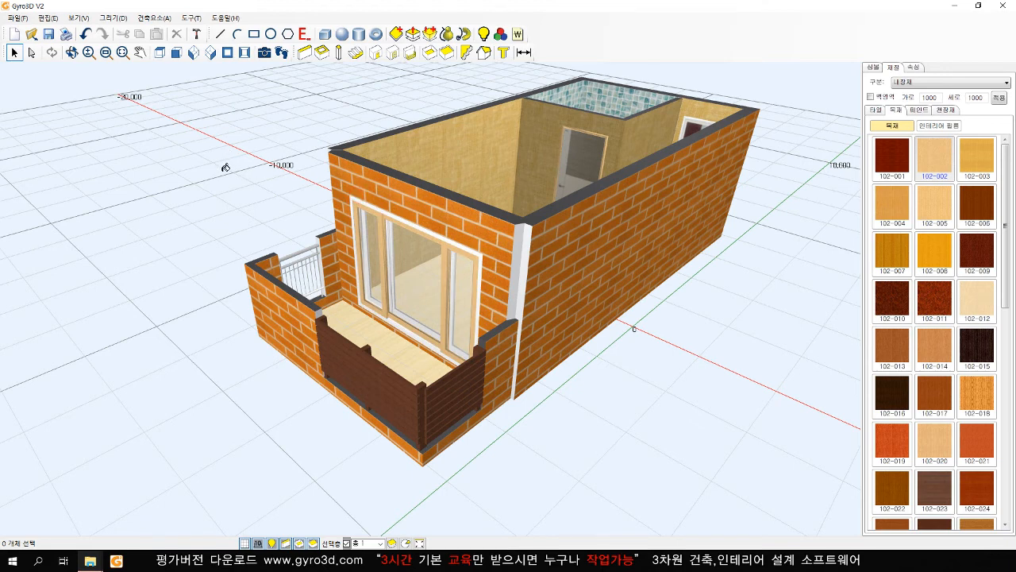
click(347, 341)
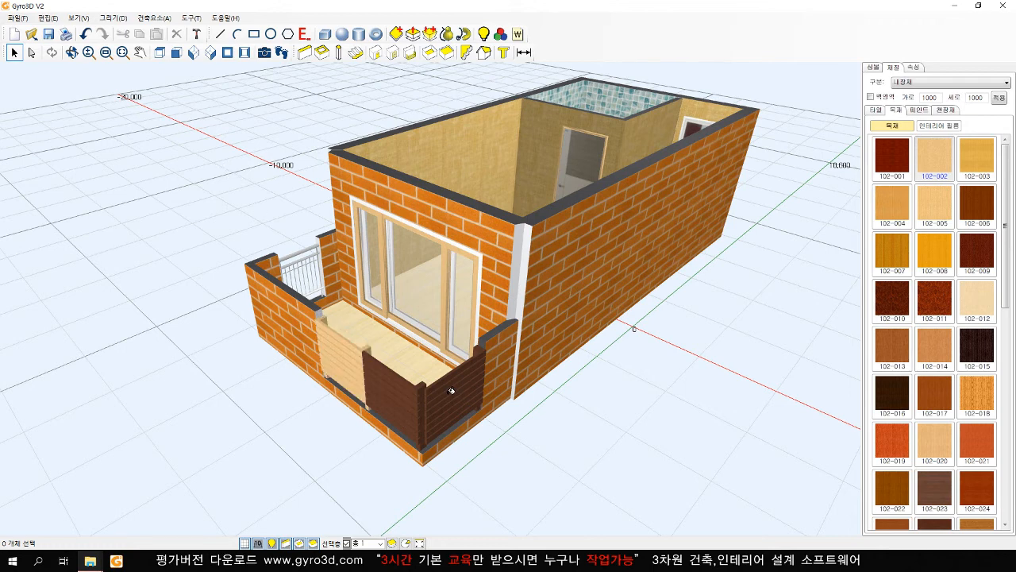
click(297, 249)
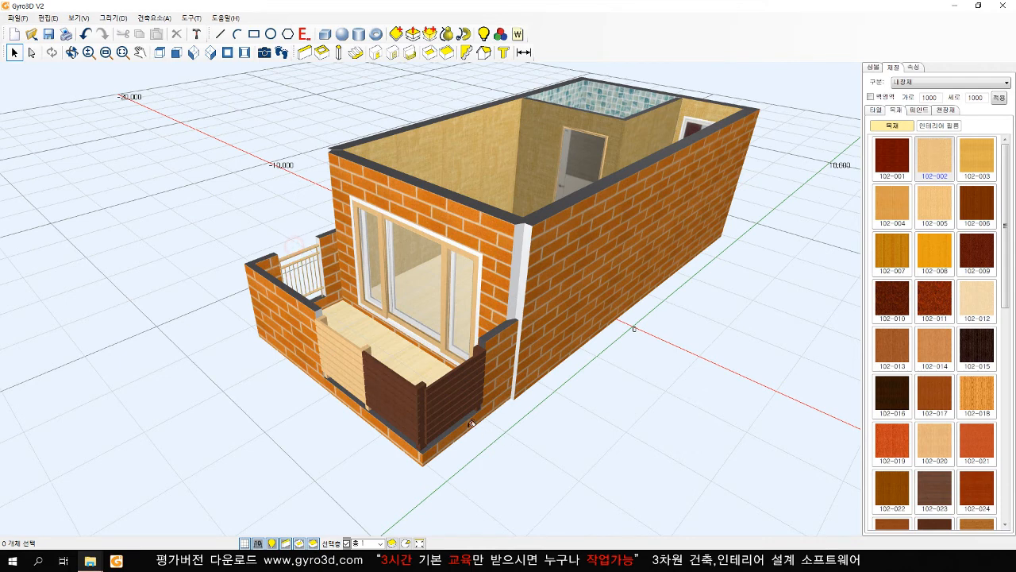
- Apply the wood material 102-010 to the fence panel on the balcony's near side wall
click(895, 301)
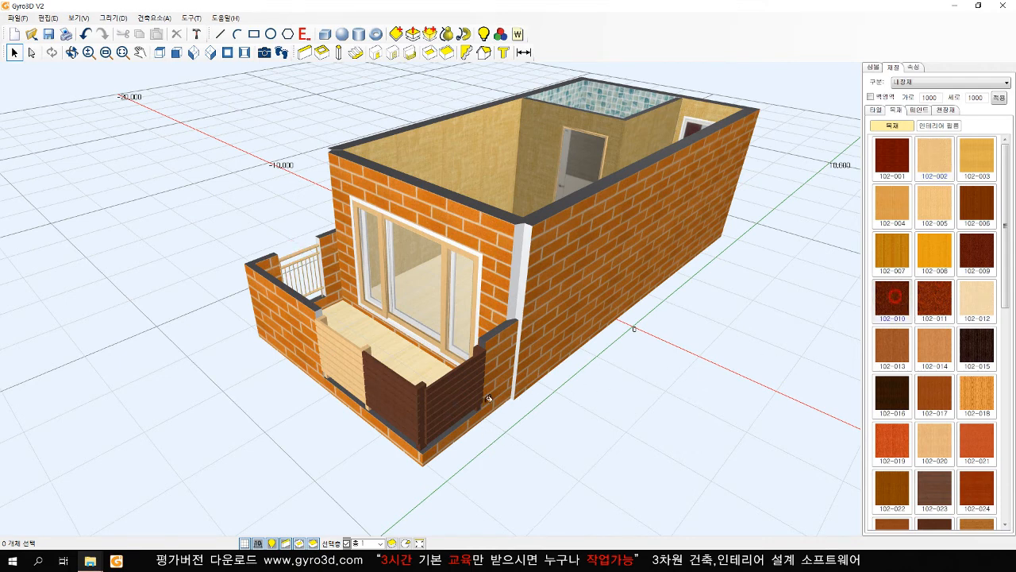
click(448, 391)
right_click(562, 442)
- Add a Lower molding 0C-099L, 100 wide and 10 thick, around the main room's walls, excluding windows and doors
scroll(564, 381, down, 2)
middle_drag(558, 349, 532, 351)
scroll(538, 375, up, 2)
scroll(531, 356, up, 2)
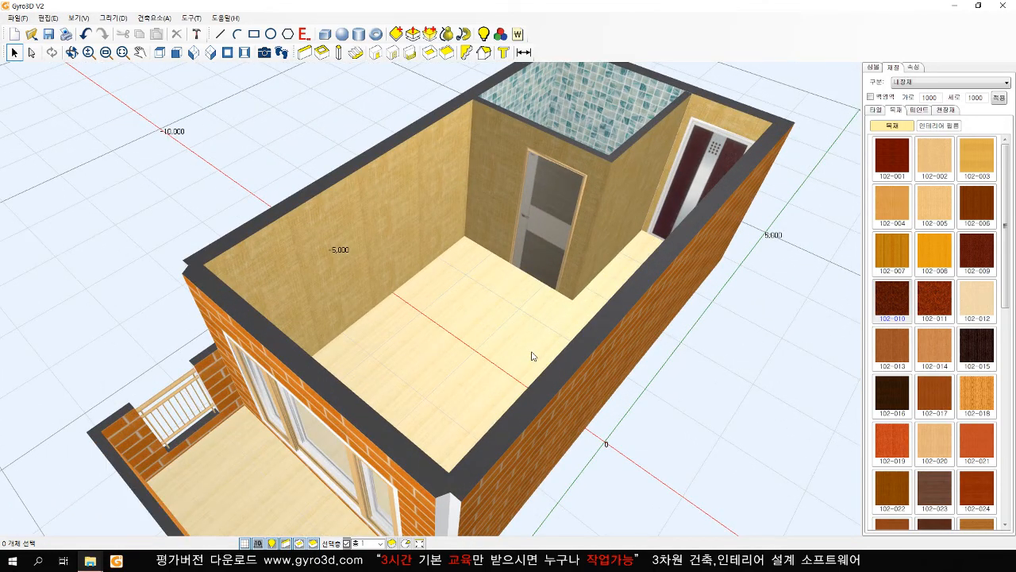
middle_drag(514, 342, 497, 244)
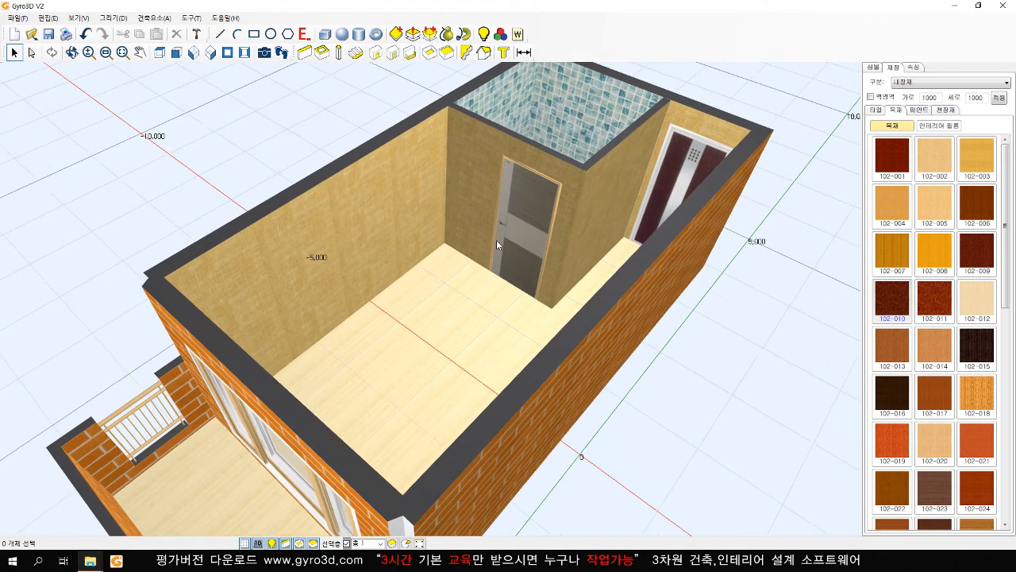
click(464, 53)
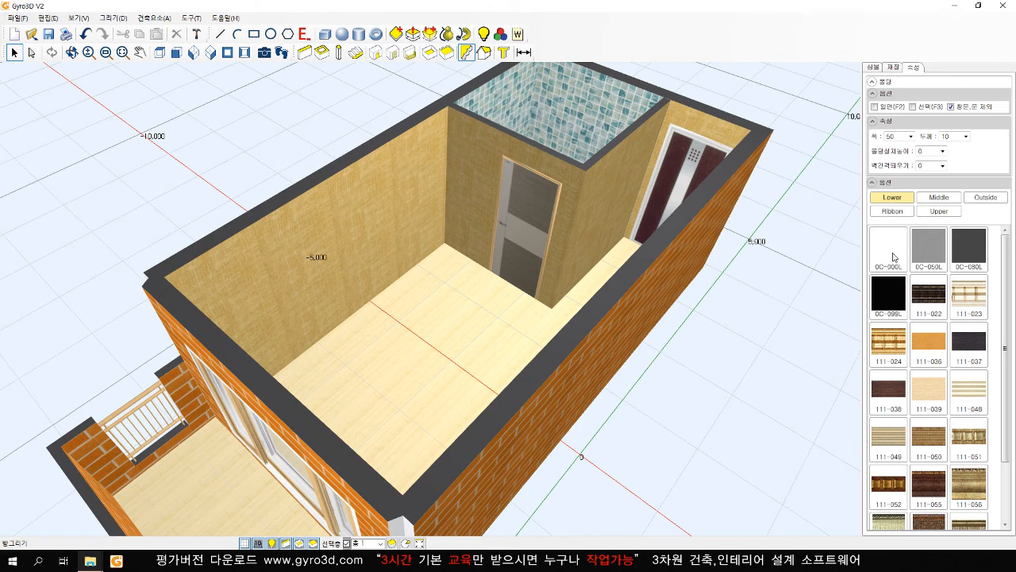
drag(1006, 264, 1006, 268)
click(886, 299)
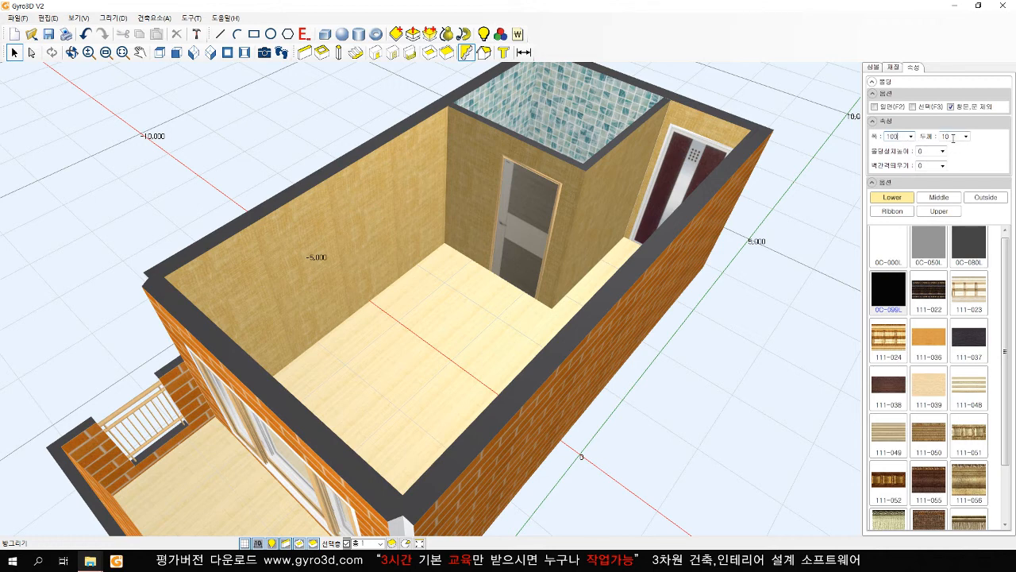
click(439, 226)
right_click(457, 265)
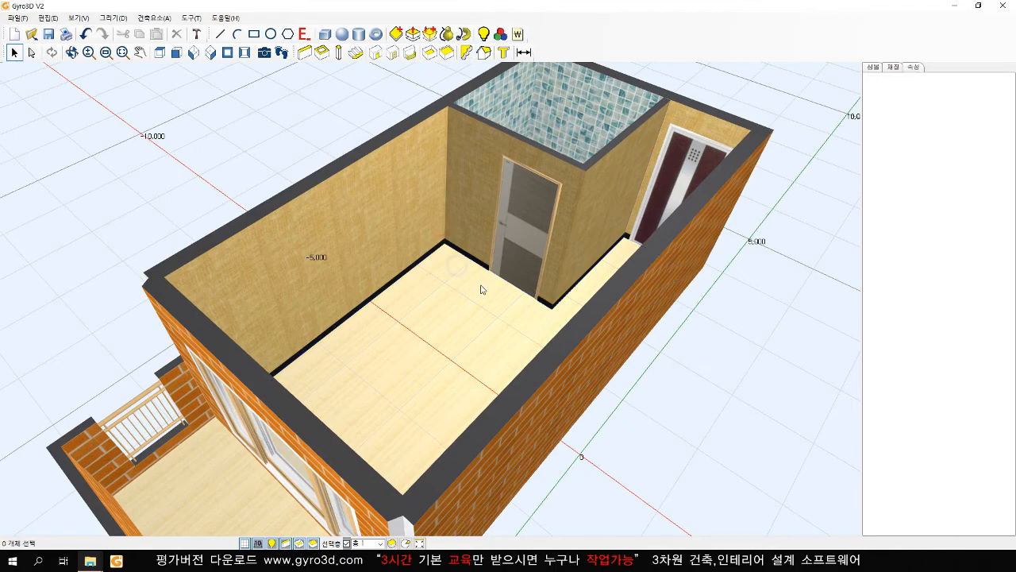
- Try the bathroom door rotated and shifted along its wall, and restore its original placement
middle_drag(488, 289, 513, 262)
click(513, 262)
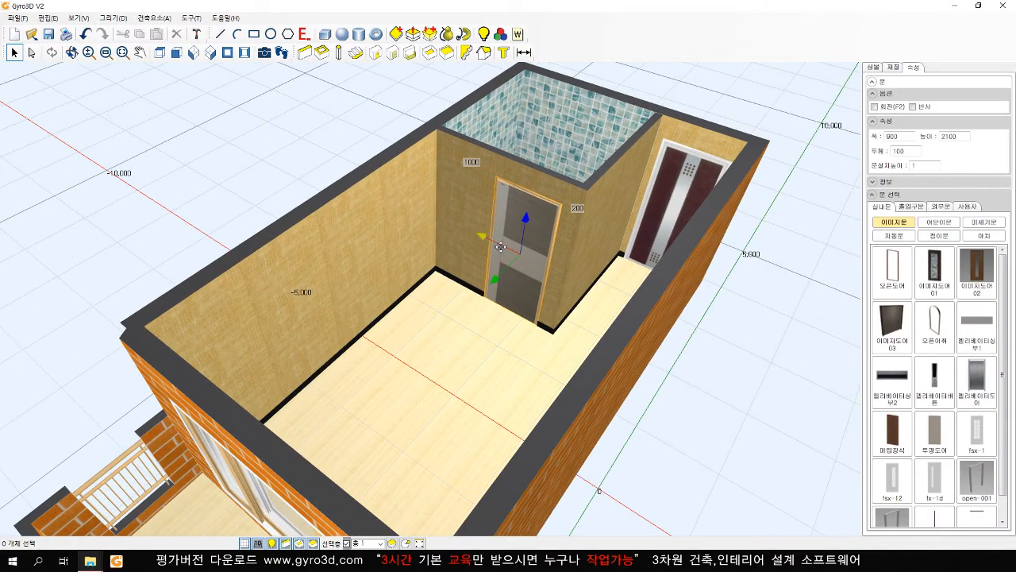
key(F2)
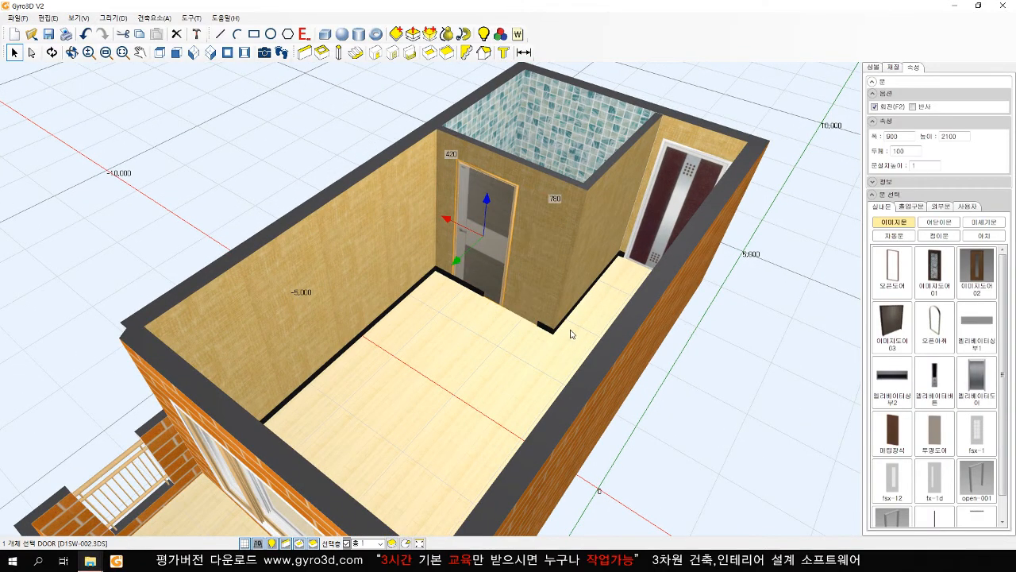
key(F2)
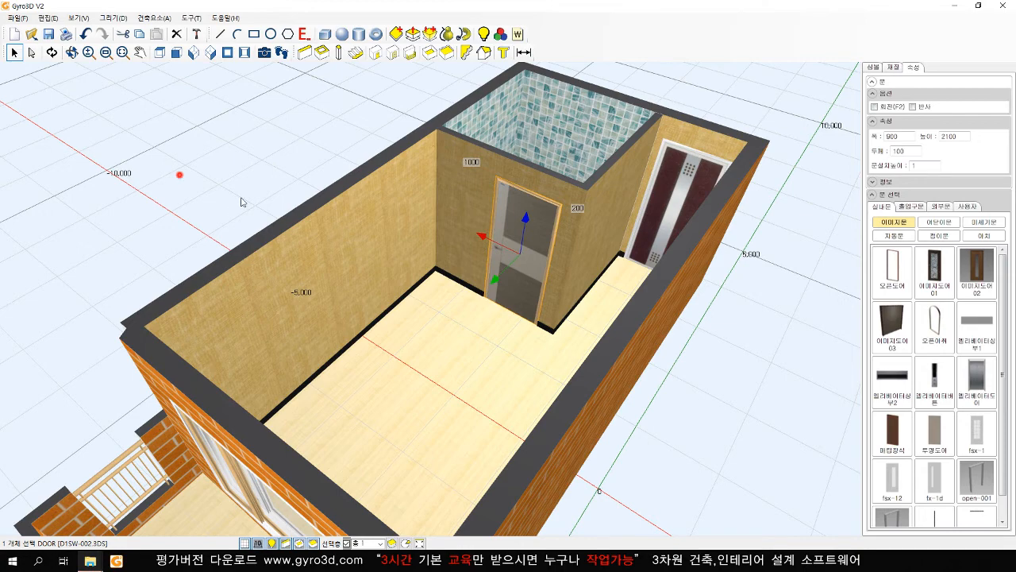
click(242, 202)
- Add an Upper molding 0C-000U, 50 wide and 10 thick, around the top of the main room's walls
scroll(442, 318, down, 4)
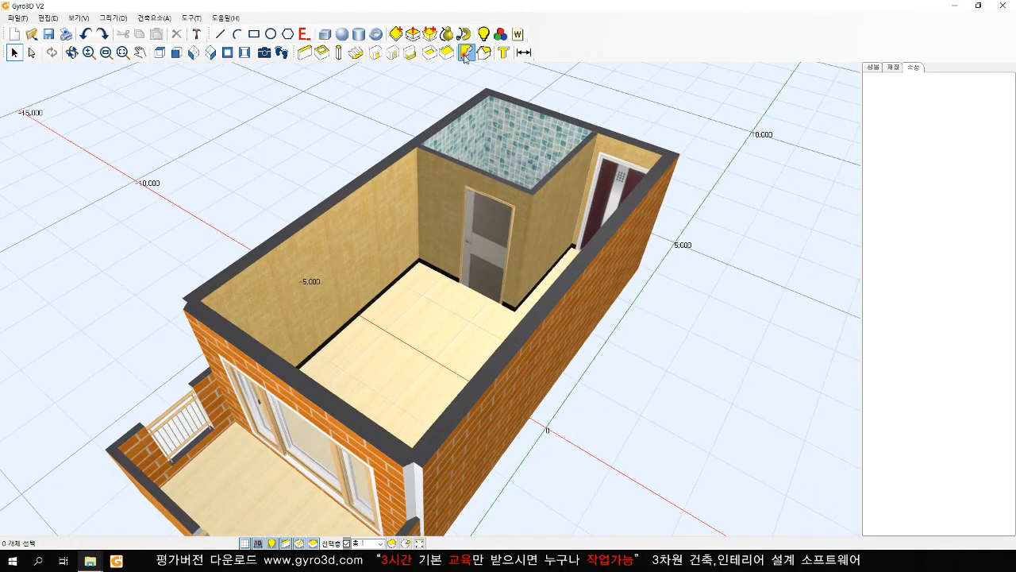
click(465, 53)
click(938, 211)
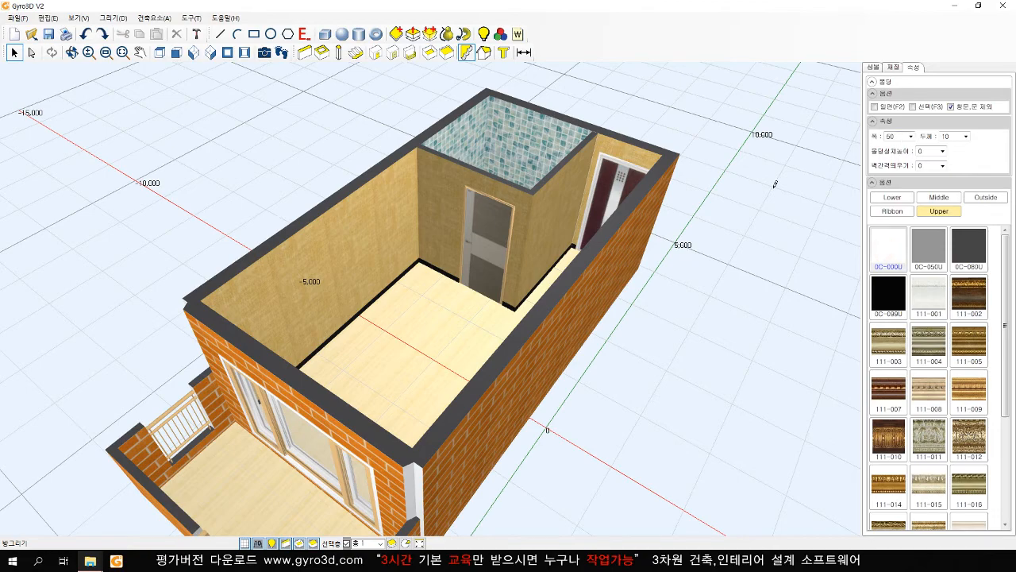
click(393, 204)
right_click(440, 254)
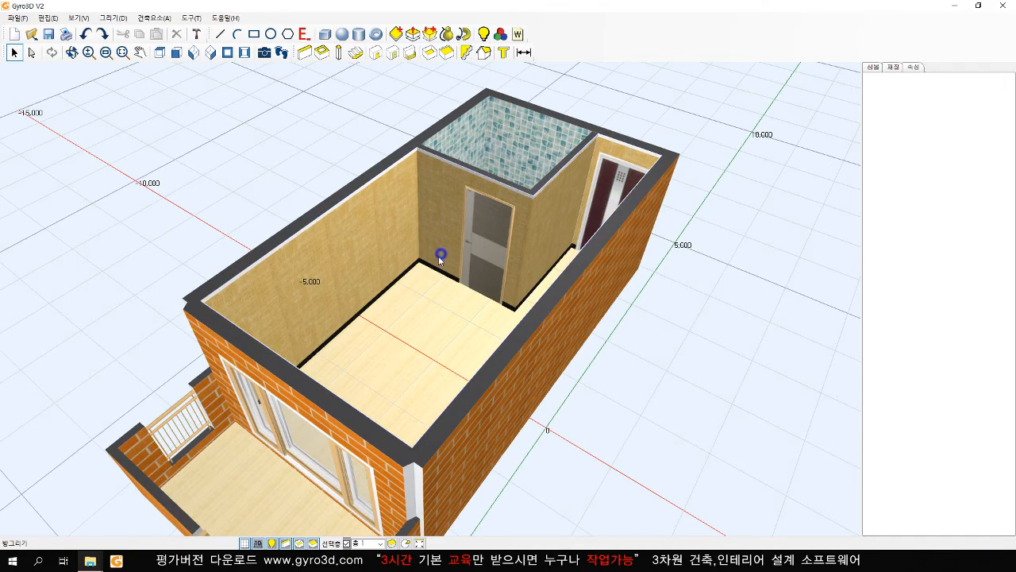
- Set up a Lower molding 0C-000L with width 900 and installation height 100
middle_drag(440, 256, 182, 286)
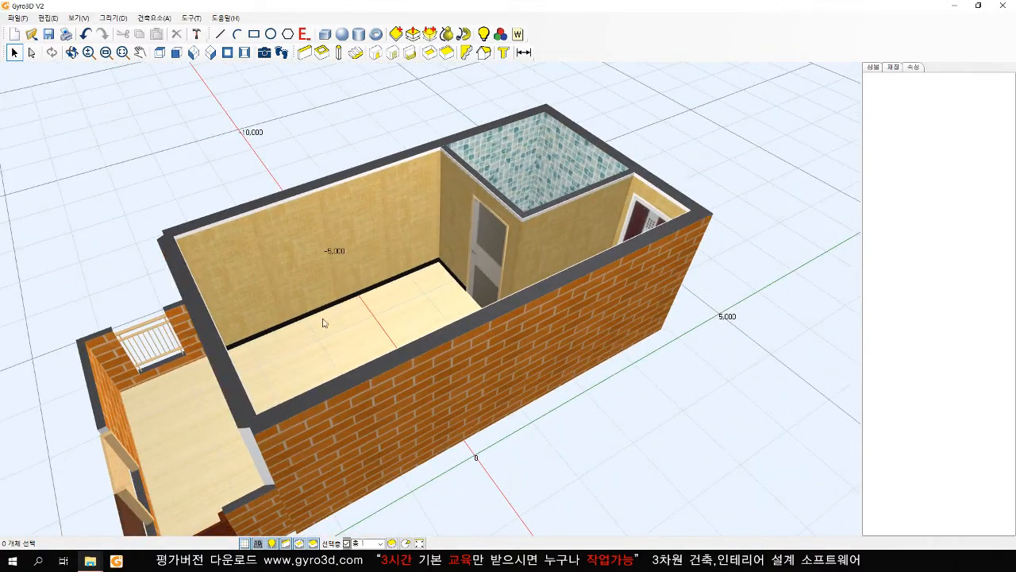
scroll(381, 337, up, 2)
middle_drag(403, 336, 413, 337)
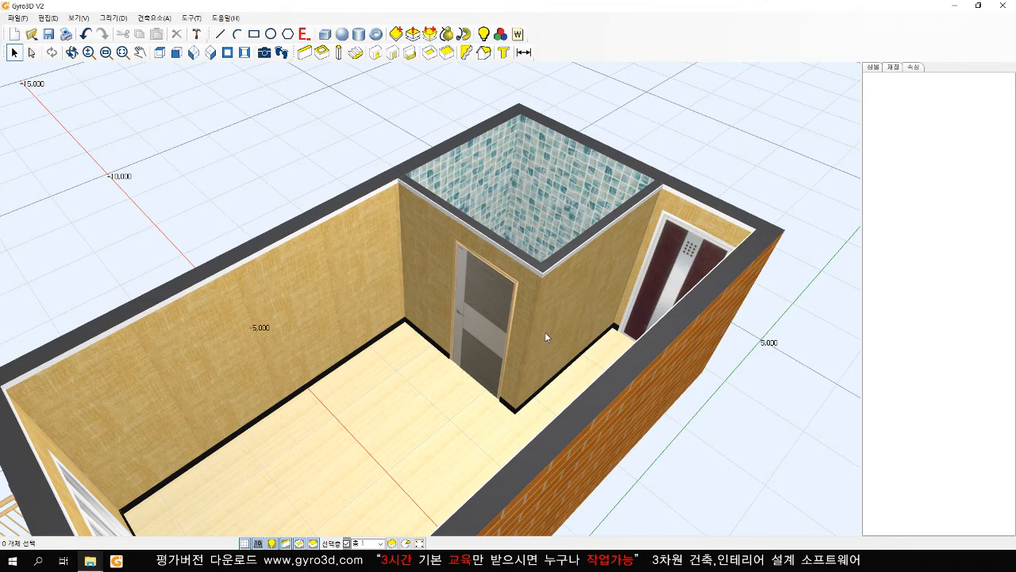
scroll(543, 335, up, 4)
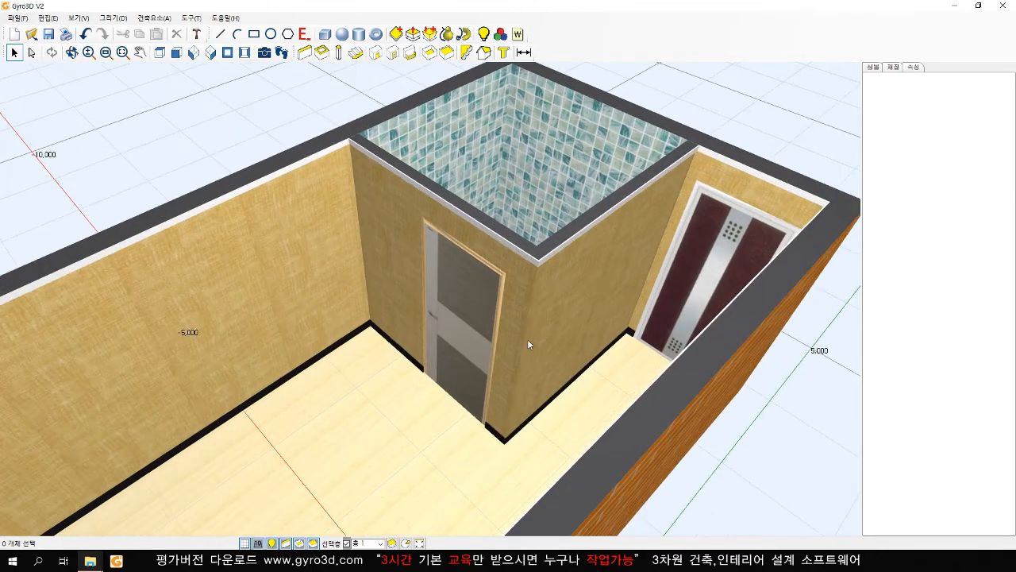
scroll(527, 339, up, 2)
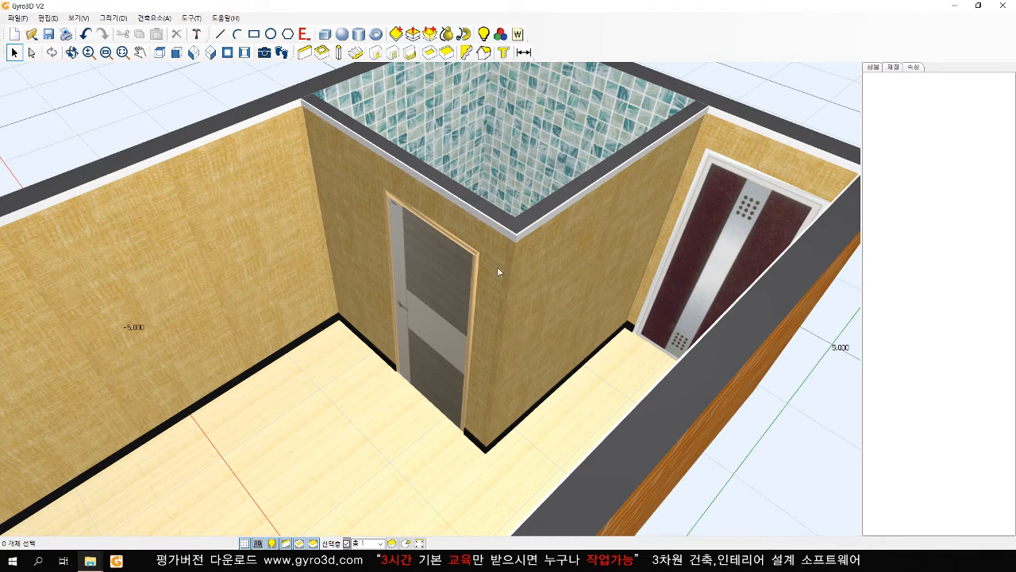
click(466, 52)
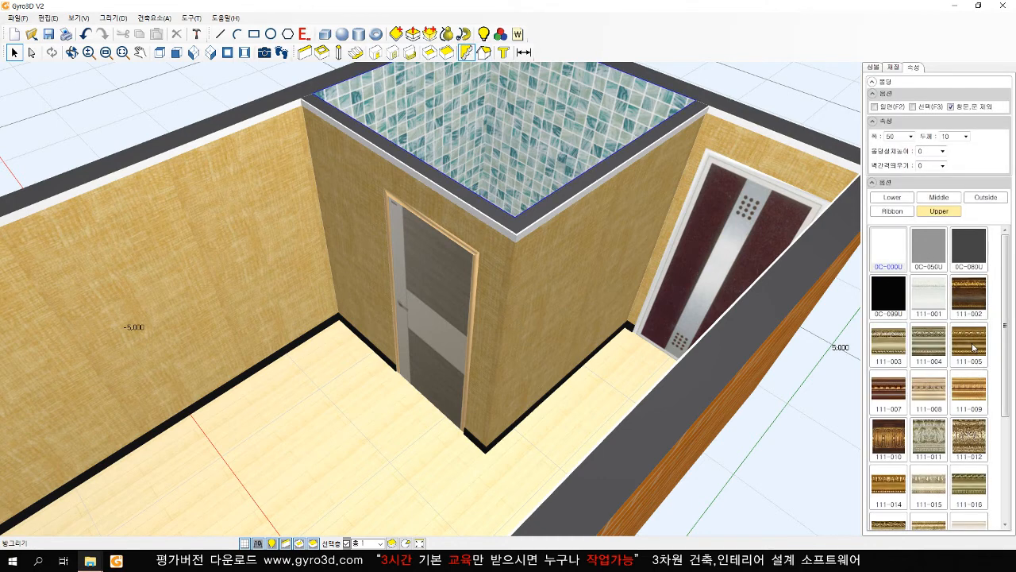
click(892, 198)
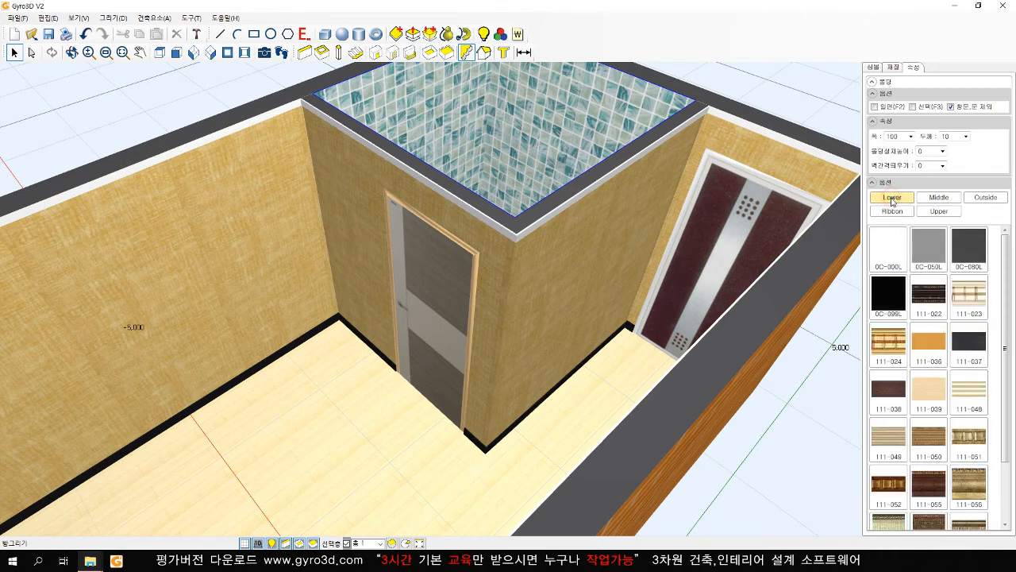
click(892, 261)
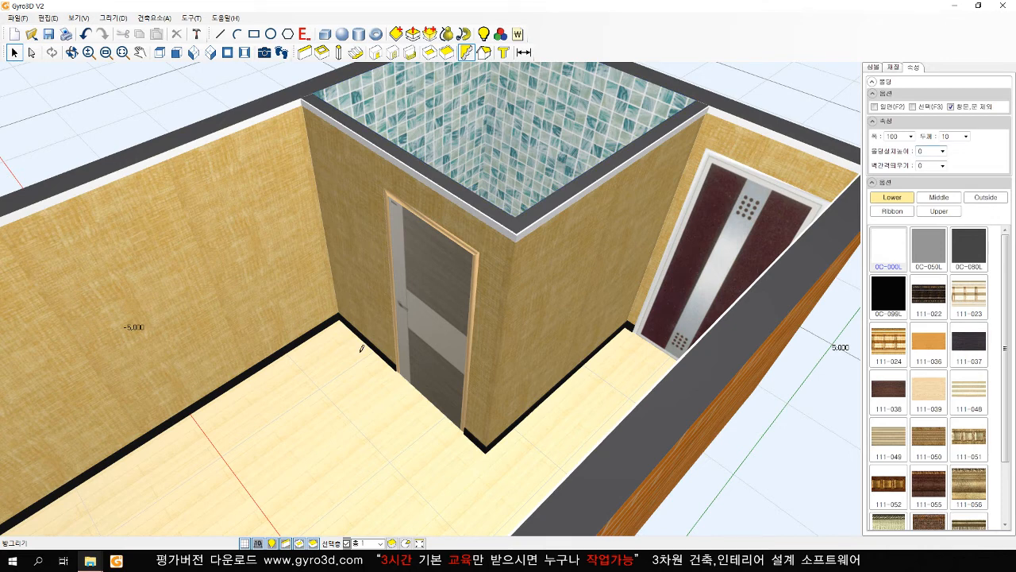
click(927, 152)
double_click(900, 137)
- Try the 900 wide molding around all the main room's walls, and undo it
click(373, 290)
right_click(419, 347)
middle_drag(408, 376, 357, 297)
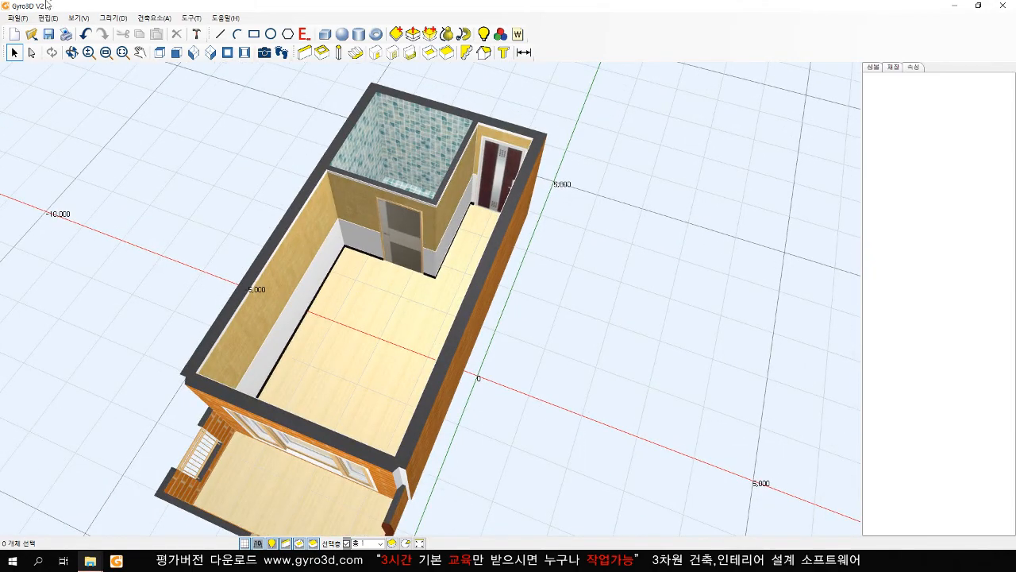
click(86, 36)
- Add the 900 wide 0C-000L molding only to the bathroom's two outer walls, using the single-face option
scroll(486, 162, up, 4)
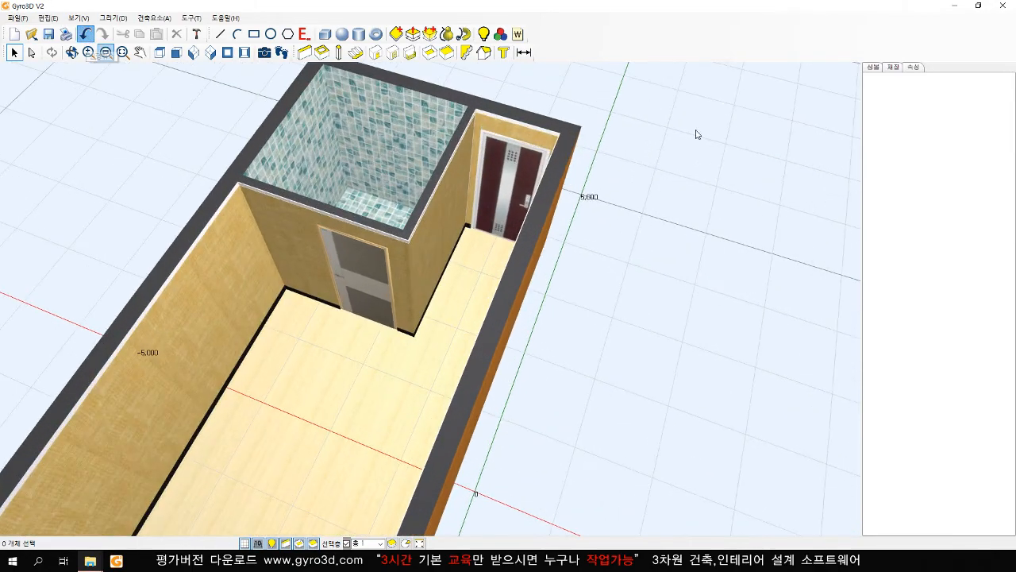
click(466, 53)
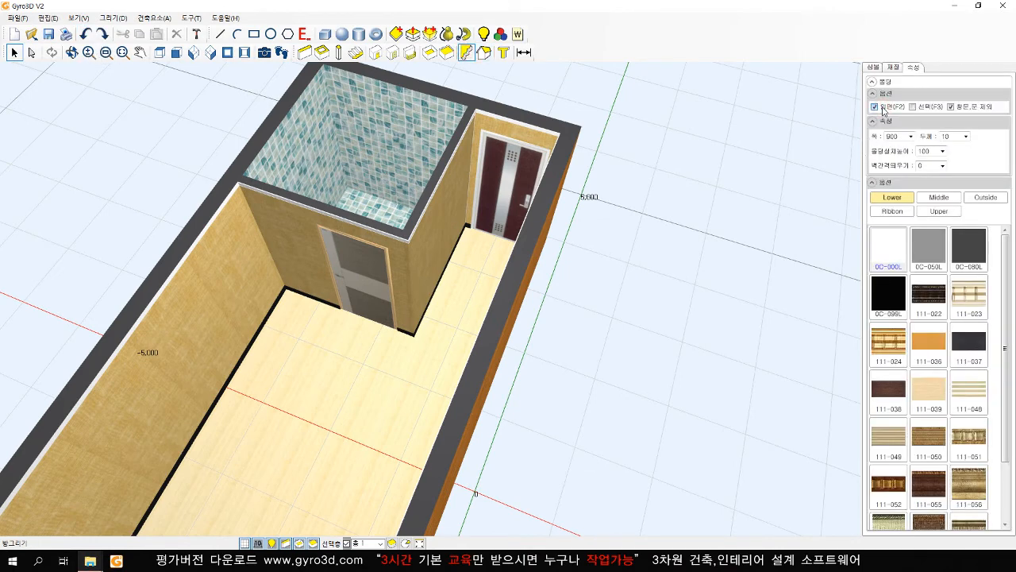
click(310, 259)
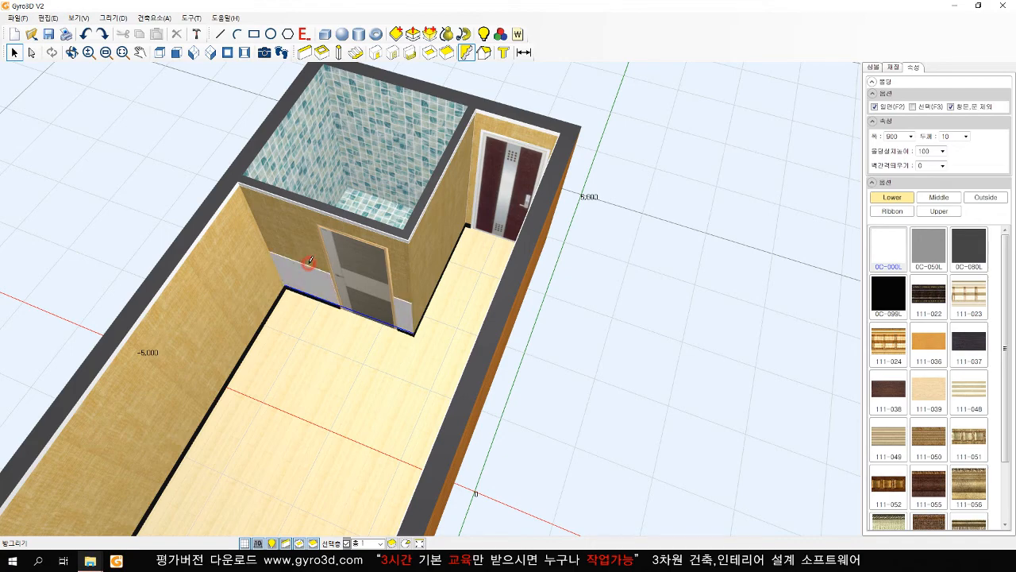
click(438, 260)
key(Escape)
- Apply tile material 106-031 to the 900 wide lower molding on the bathroom's two outer walls
scroll(436, 291, up, 5)
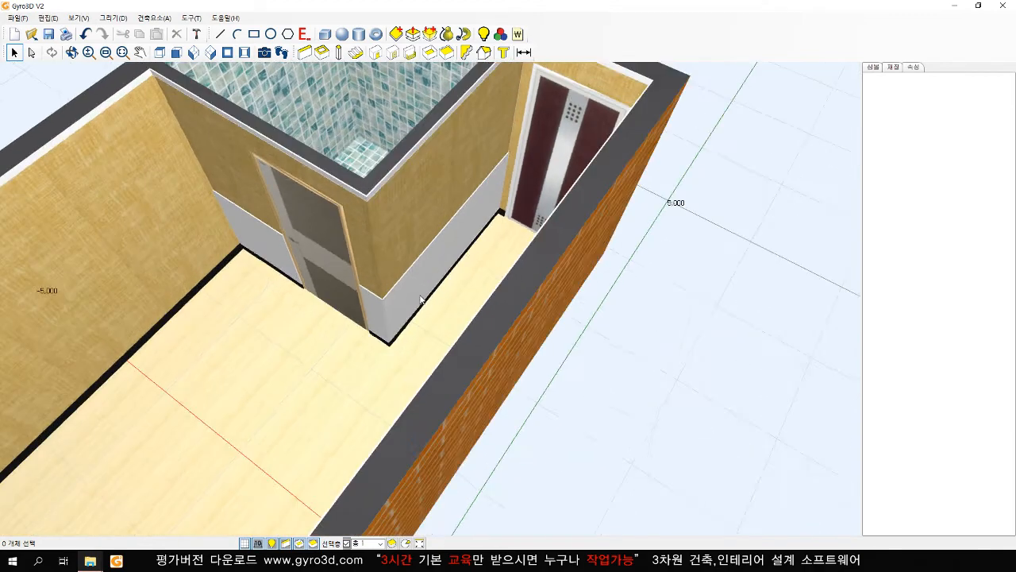
middle_drag(420, 299, 468, 311)
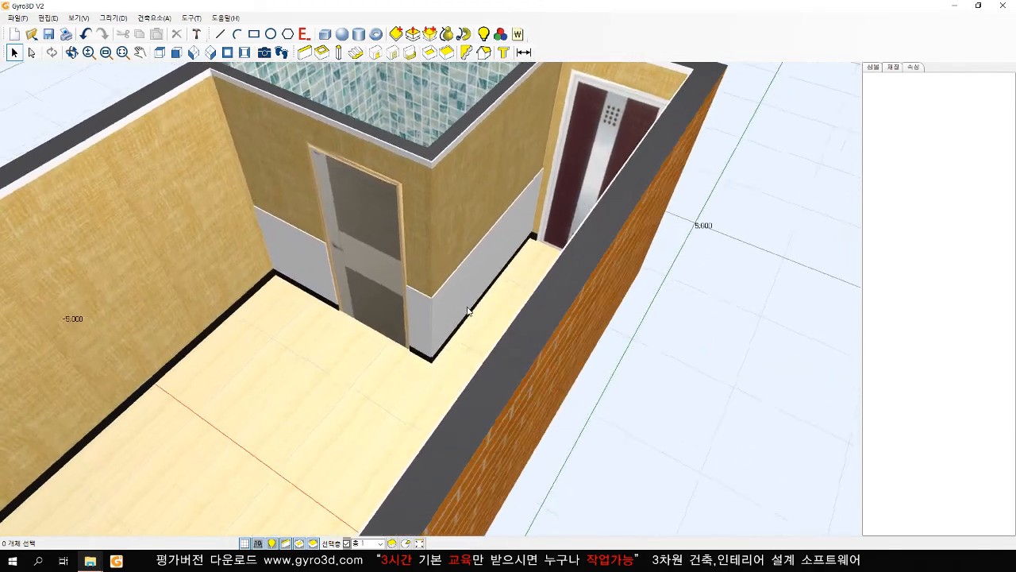
scroll(467, 311, up, 4)
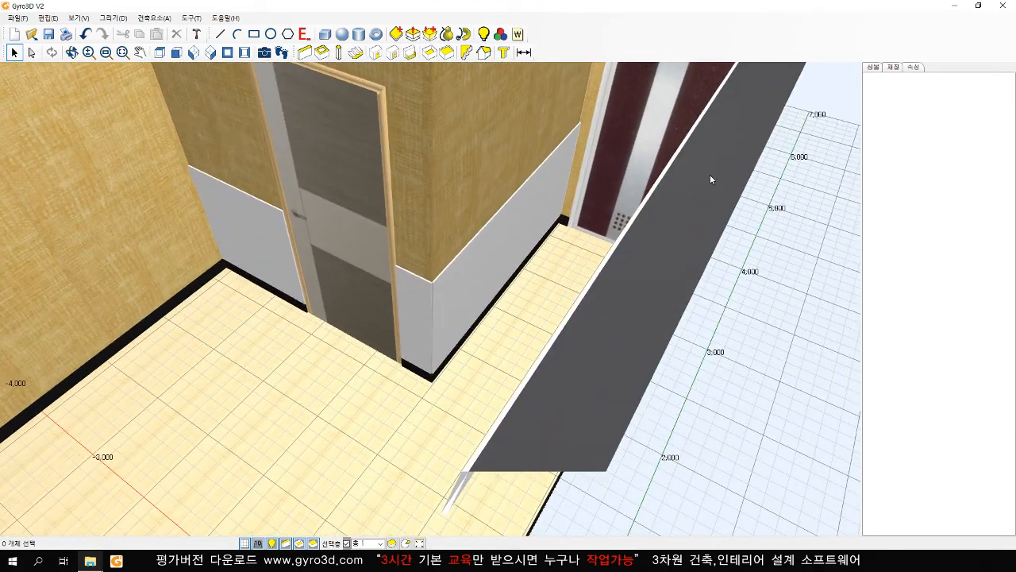
click(895, 68)
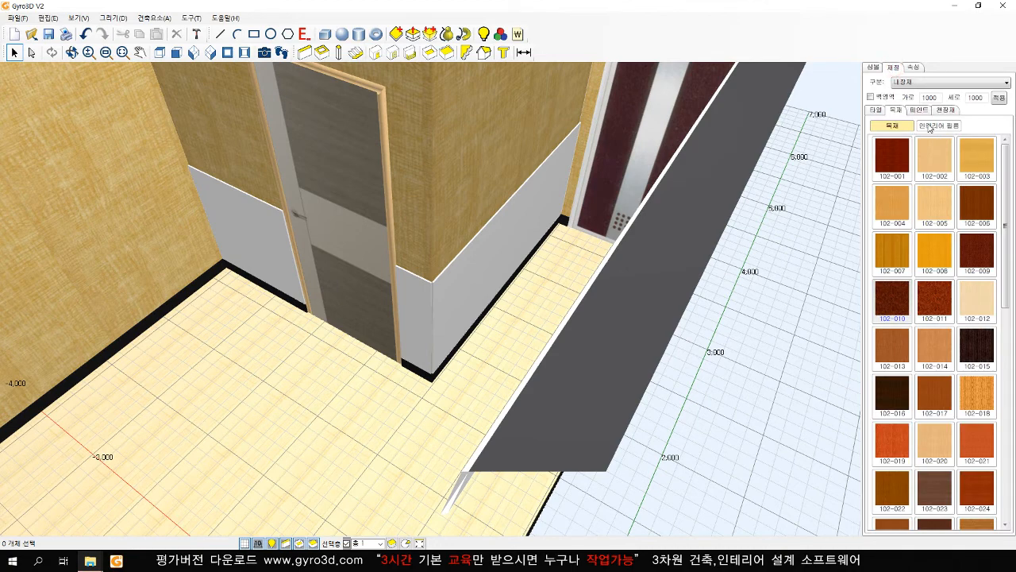
click(876, 111)
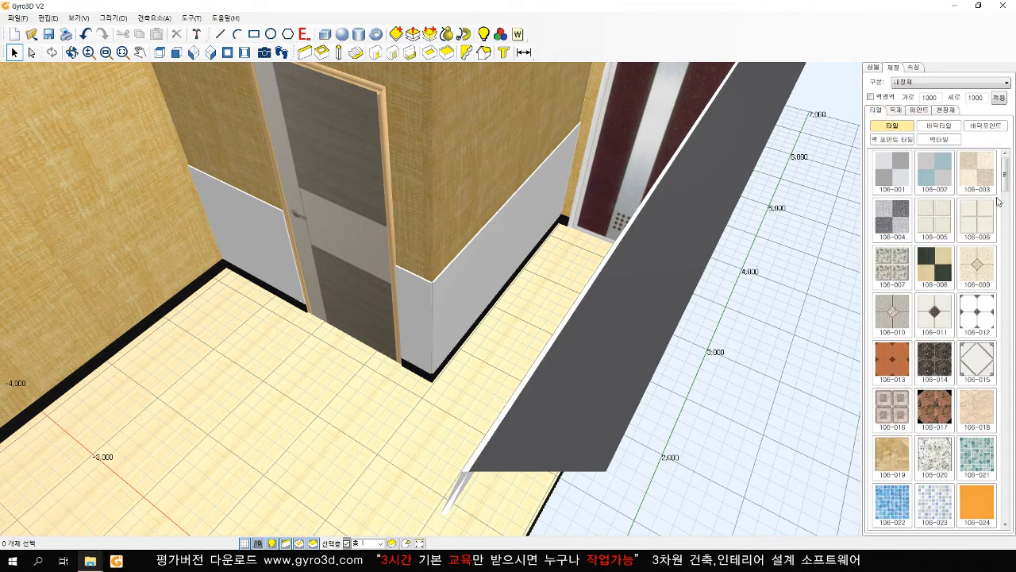
scroll(1007, 178, down, 5)
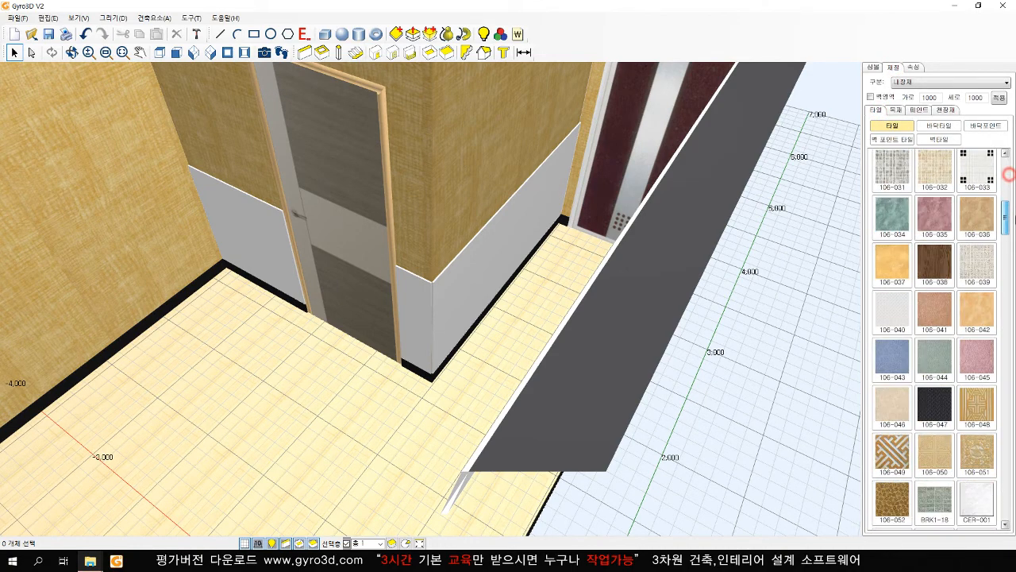
click(882, 280)
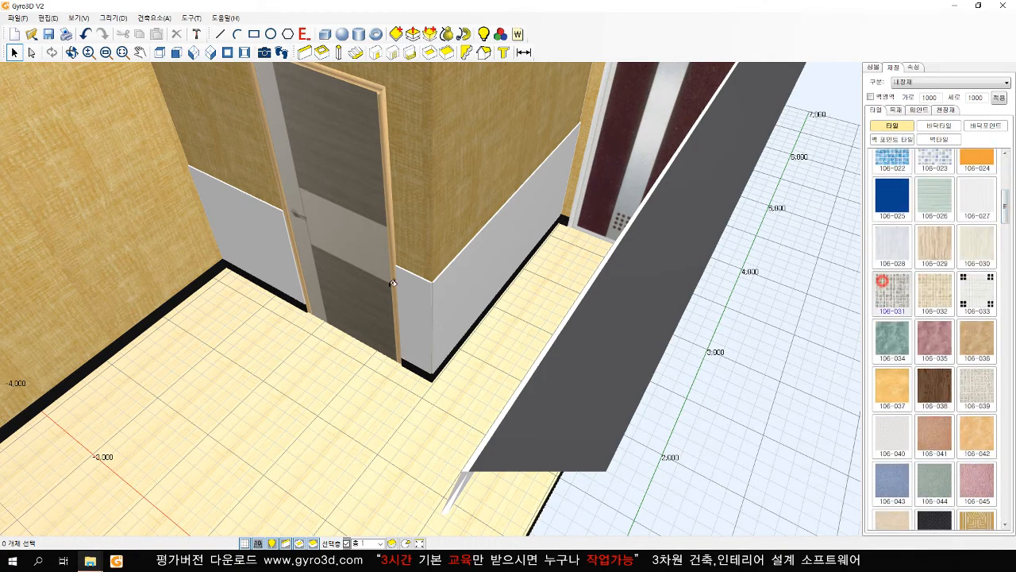
click(271, 223)
click(467, 282)
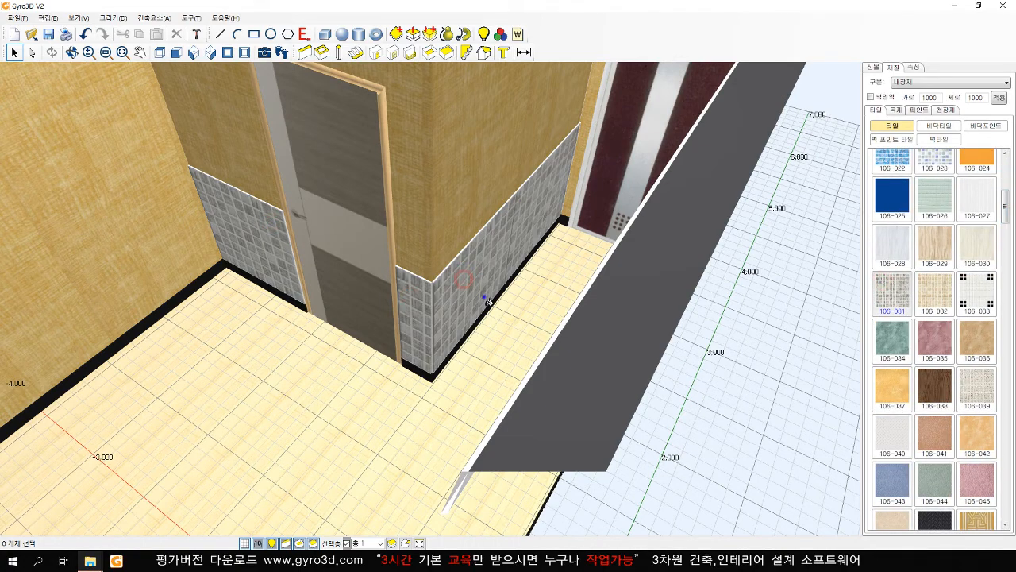
- Place the sample living-room unit 거실장03 from the household furniture symbols along the main room's long wall facing the entrance side
scroll(434, 340, down, 3)
middle_drag(433, 336, 445, 339)
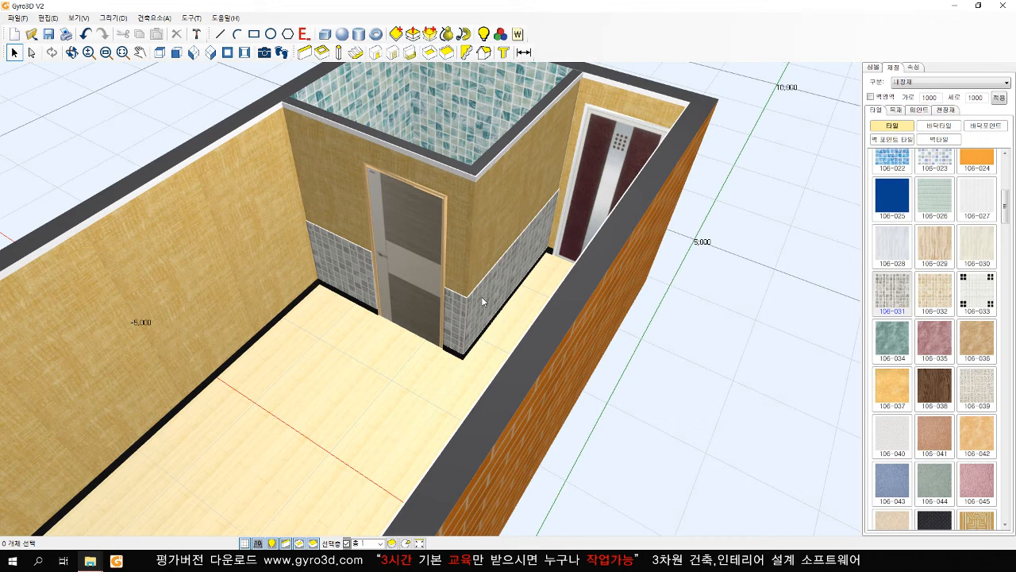
scroll(481, 296, down, 10)
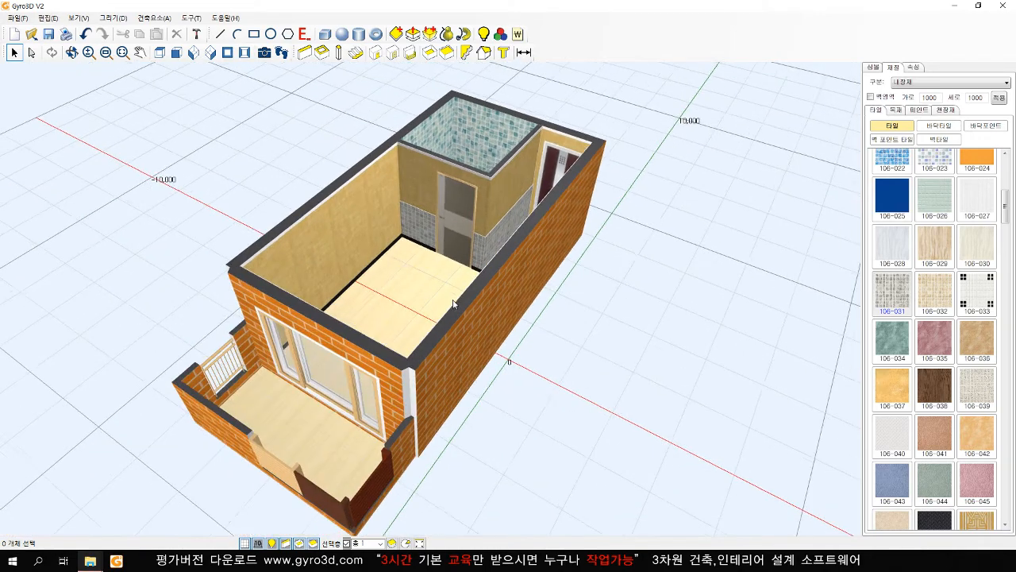
middle_drag(446, 286, 449, 281)
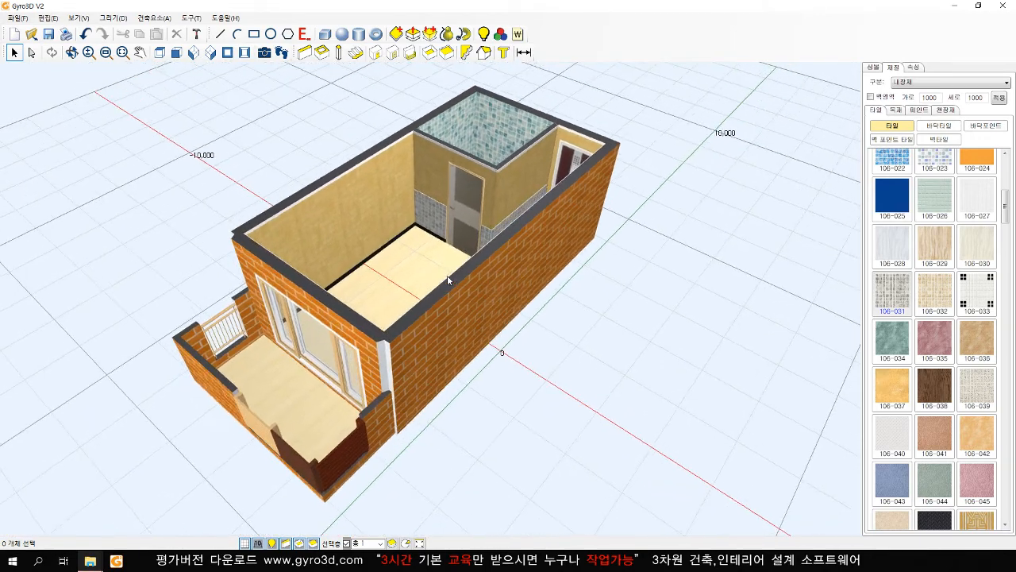
middle_drag(653, 199, 656, 230)
click(872, 67)
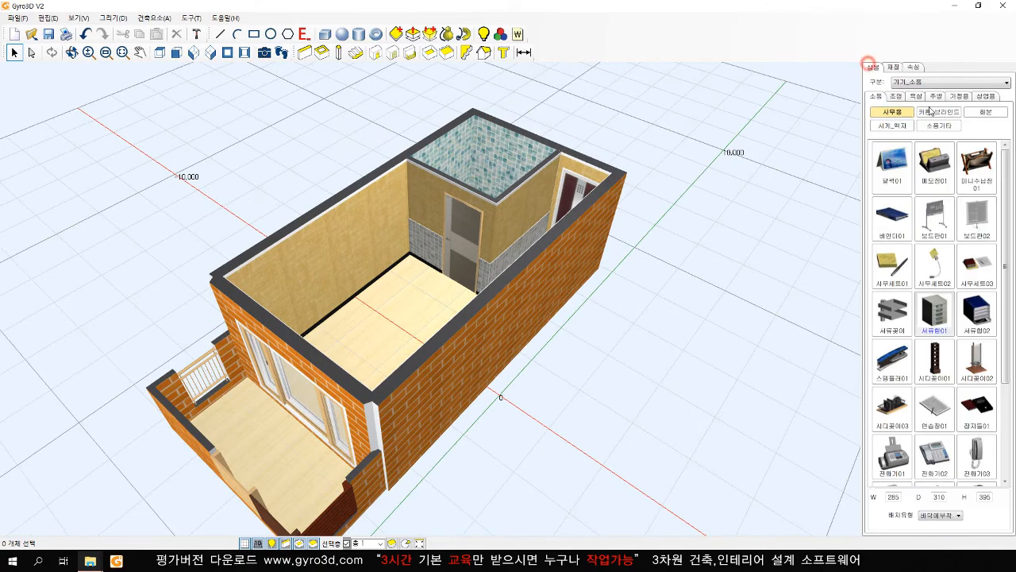
click(910, 82)
click(909, 93)
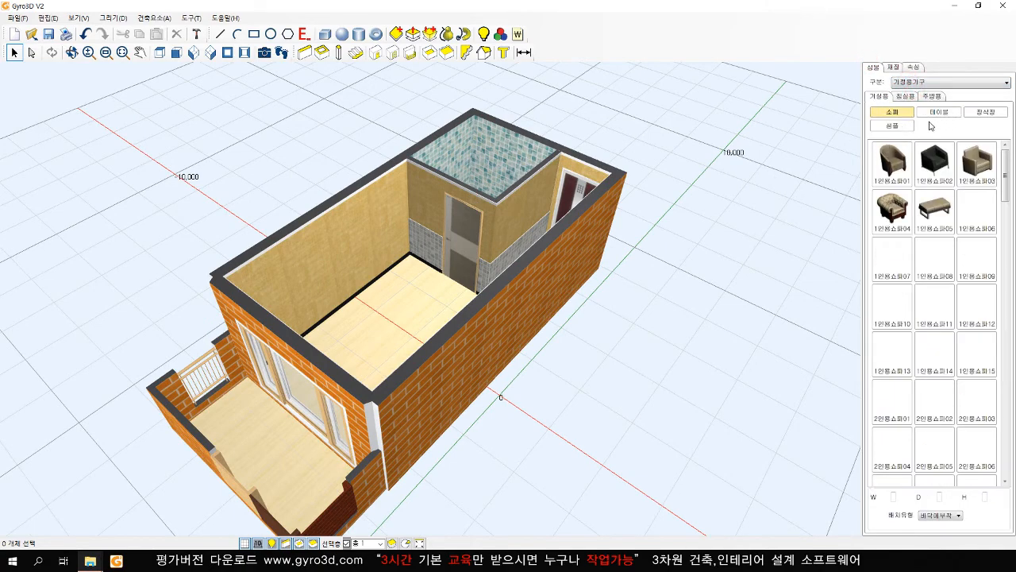
click(892, 125)
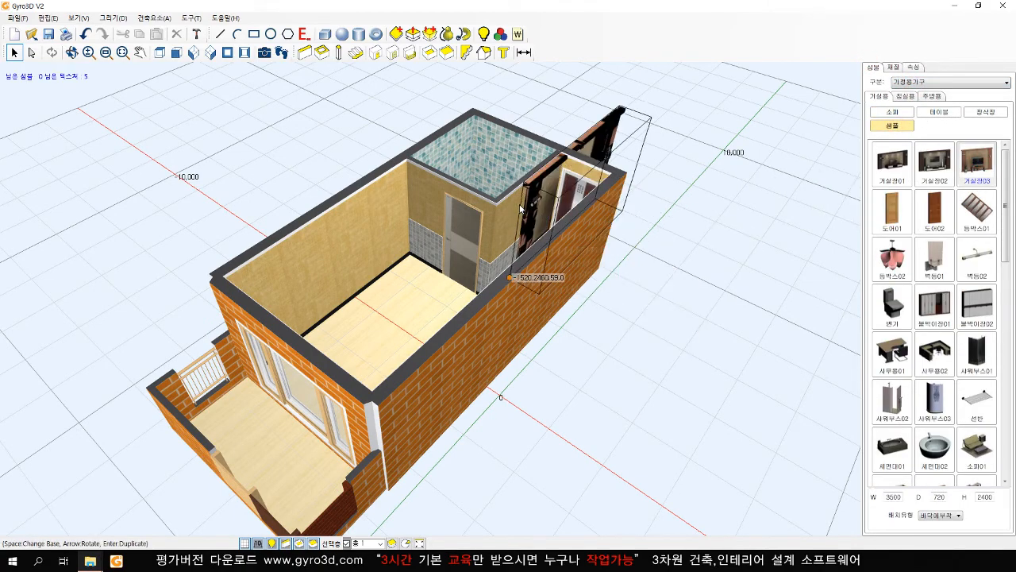
middle_drag(527, 262, 603, 324)
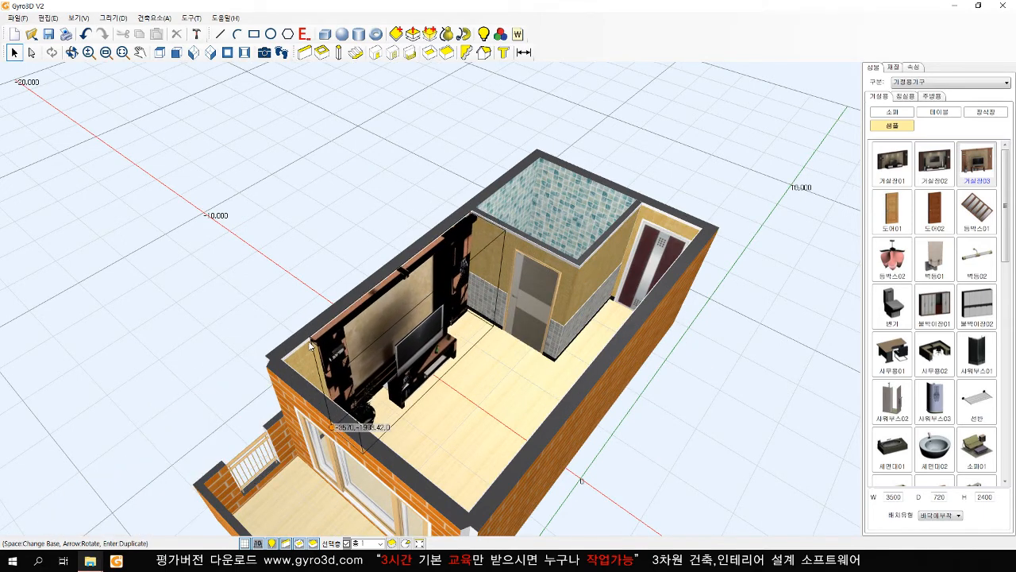
click(316, 340)
key(Escape)
right_drag(366, 343, 336, 343)
middle_drag(336, 343, 448, 354)
scroll(393, 347, up, 2)
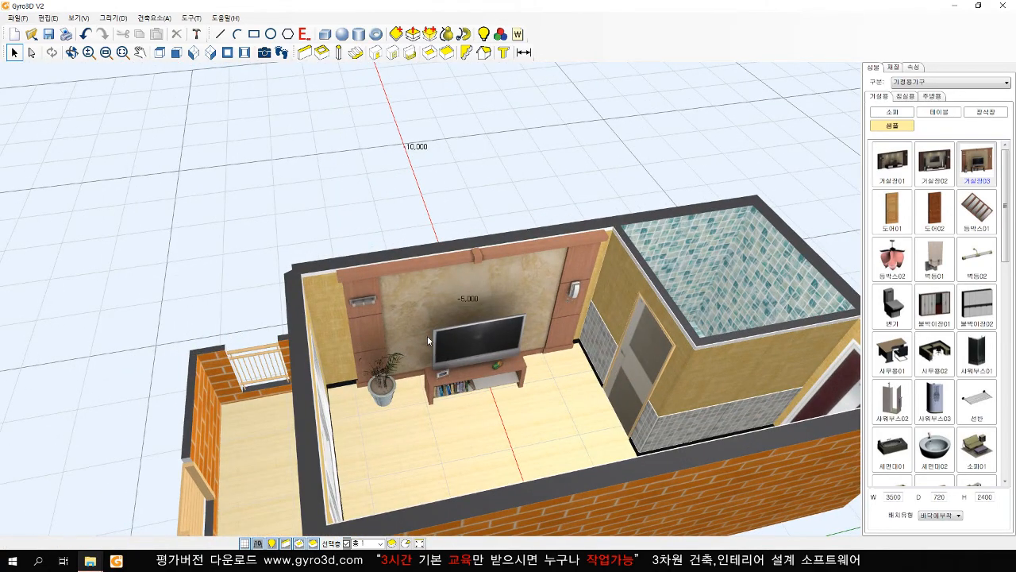
- Stretch the living-room unit at both ends to fill the wall between the balcony window and the bathroom, about 4050 wide
scroll(428, 336, up, 1)
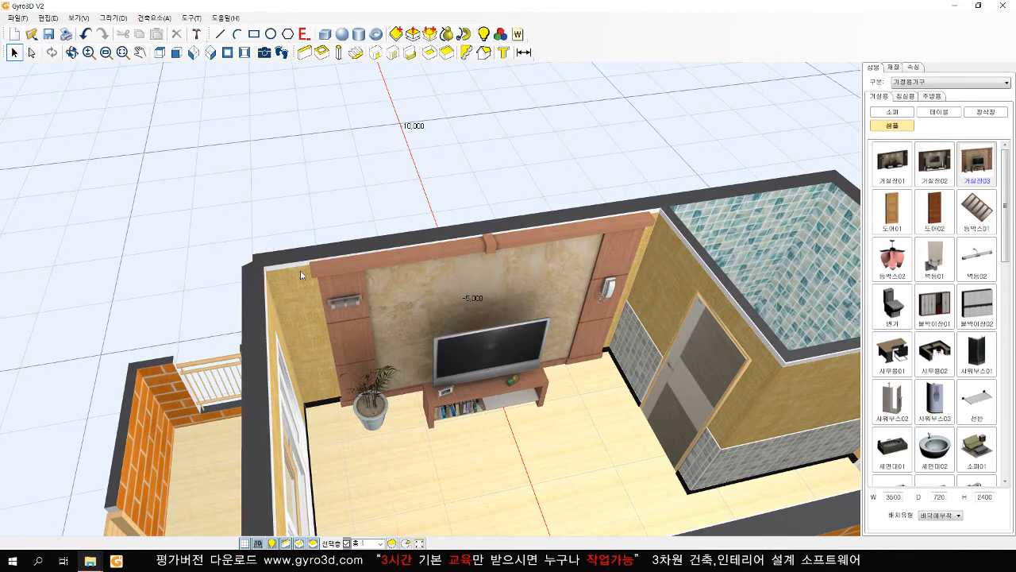
click(378, 310)
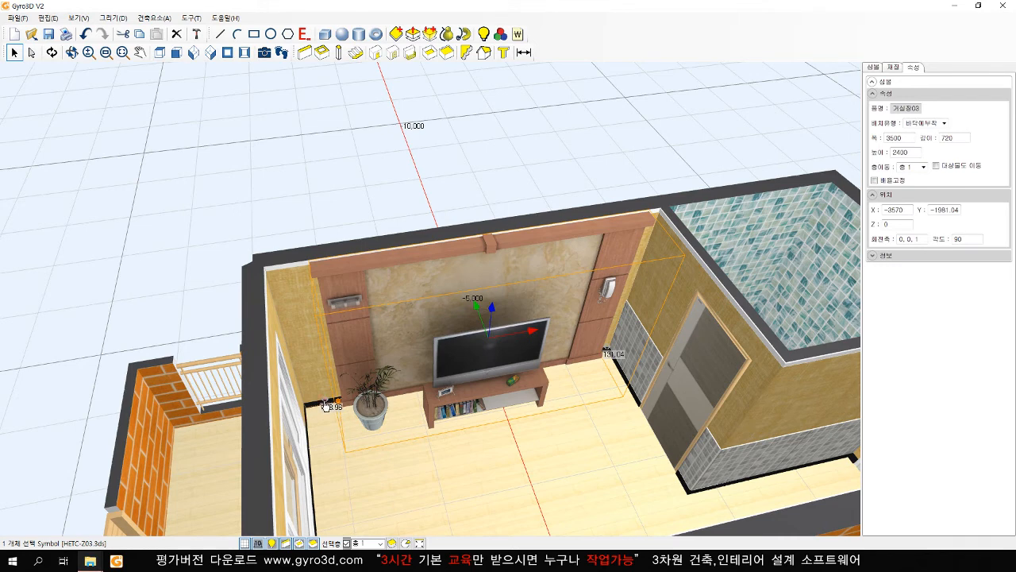
drag(325, 406, 324, 400)
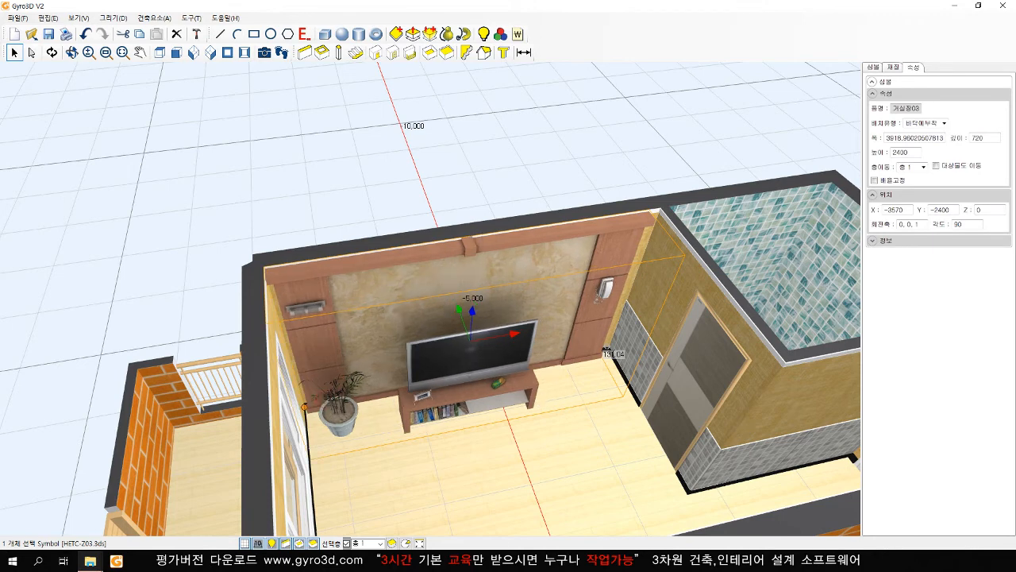
drag(606, 352, 601, 347)
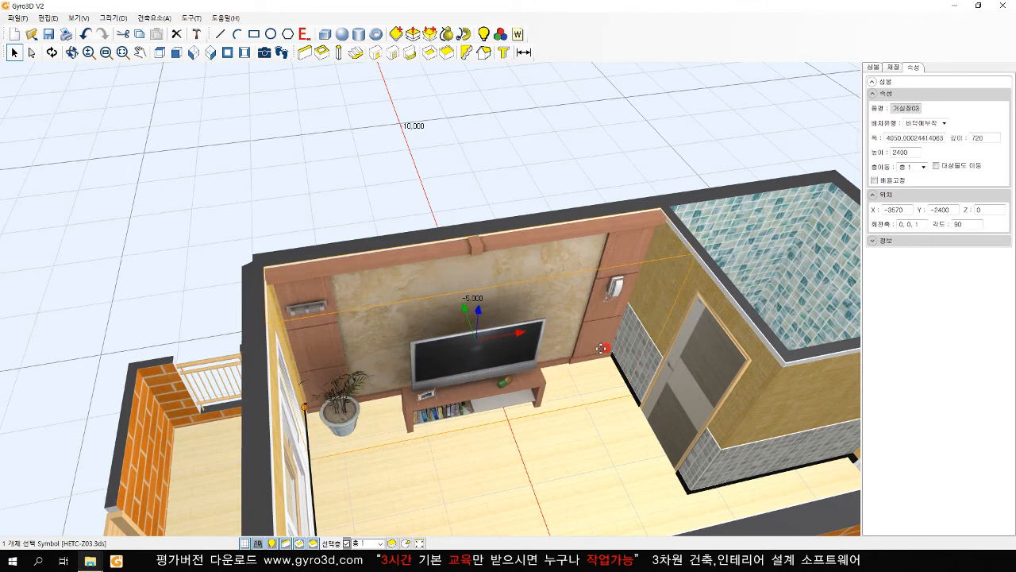
click(451, 167)
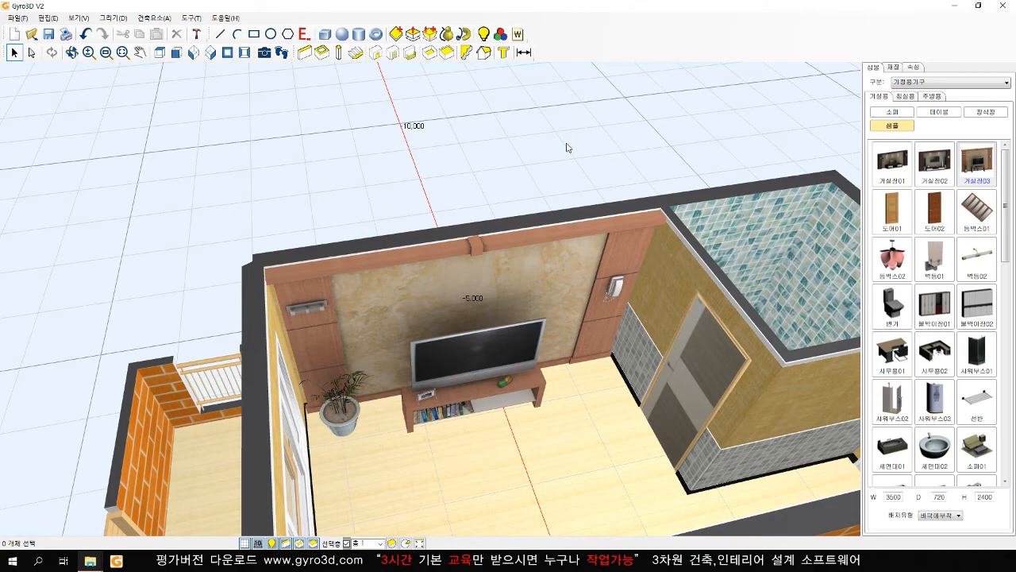
- Place toilet 변기04 from the bathroom symbols against the bathroom's back wall
middle_drag(633, 213, 432, 297)
scroll(428, 274, up, 5)
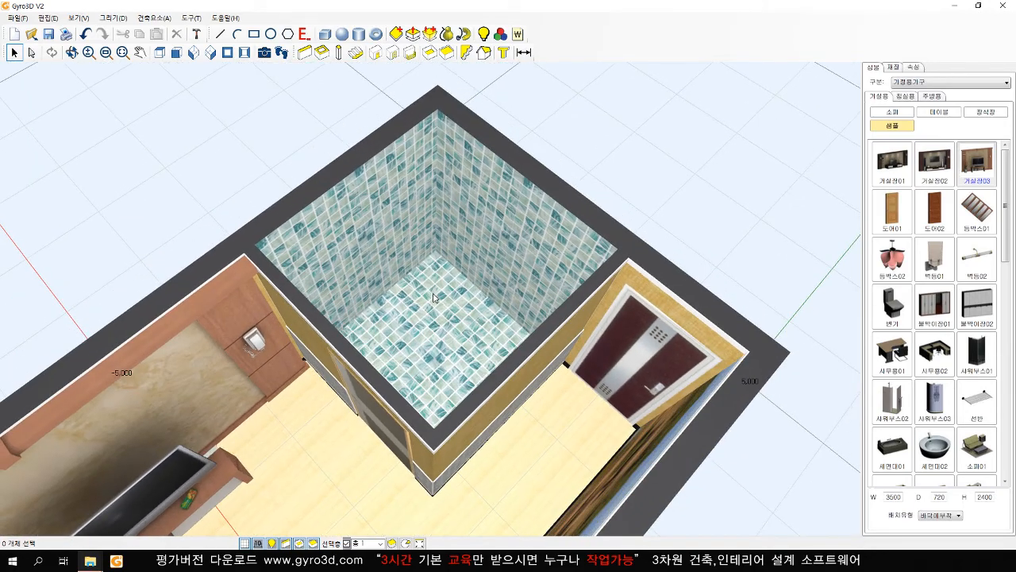
click(913, 82)
click(913, 91)
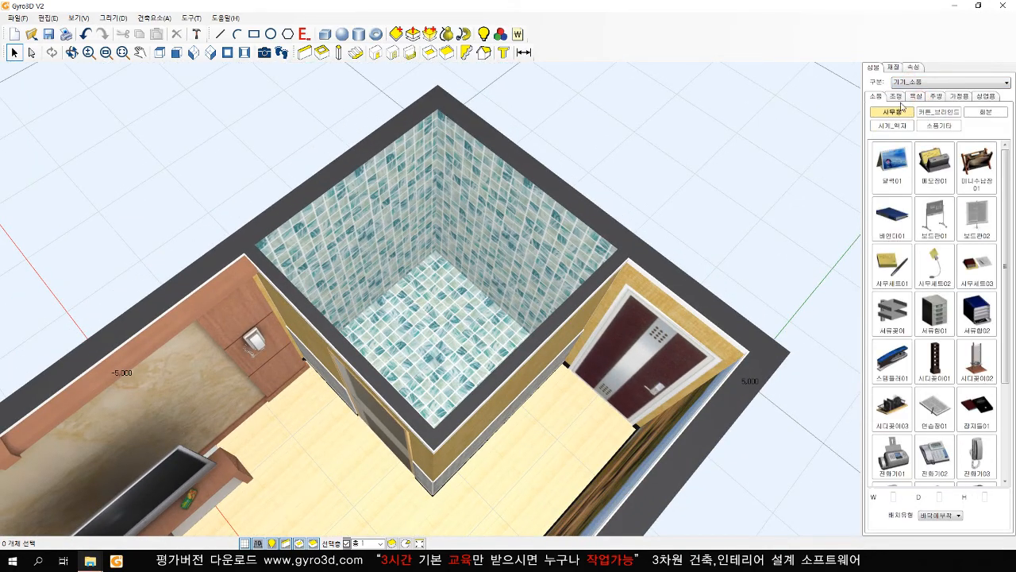
click(917, 97)
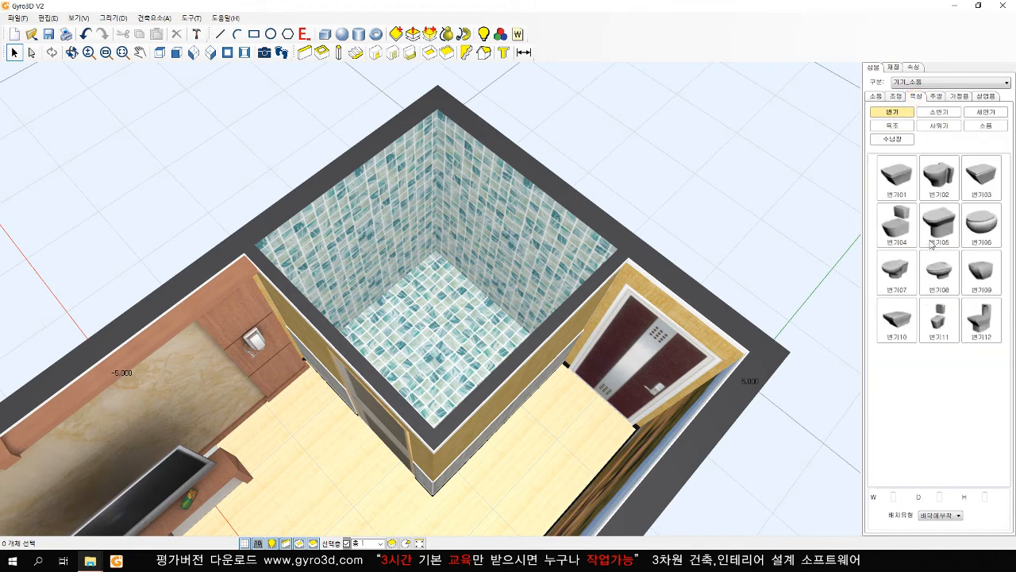
click(899, 226)
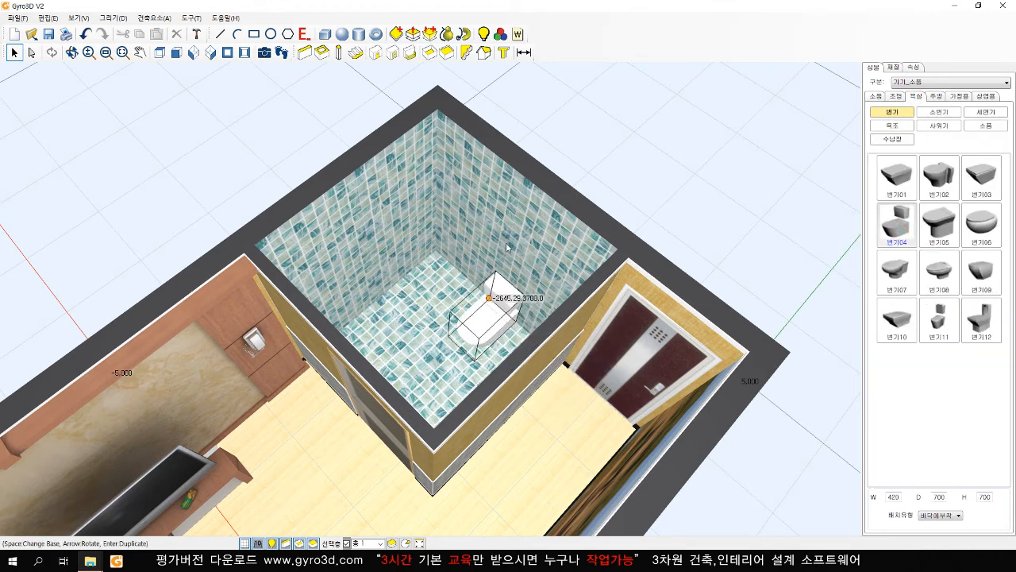
click(535, 251)
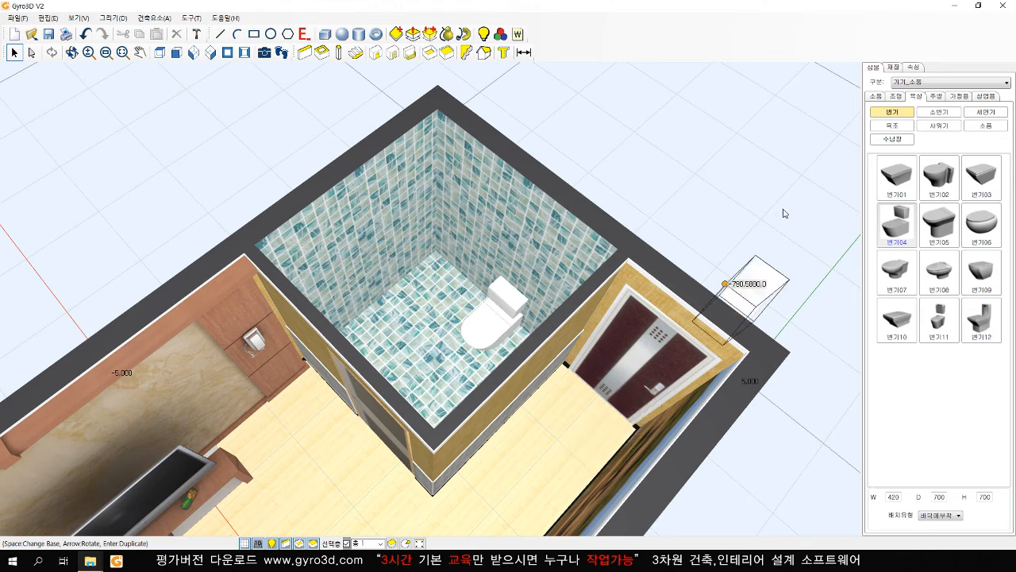
- Place pedestal washbasin 세면대03 against the bathroom's back wall beside the toilet
click(976, 115)
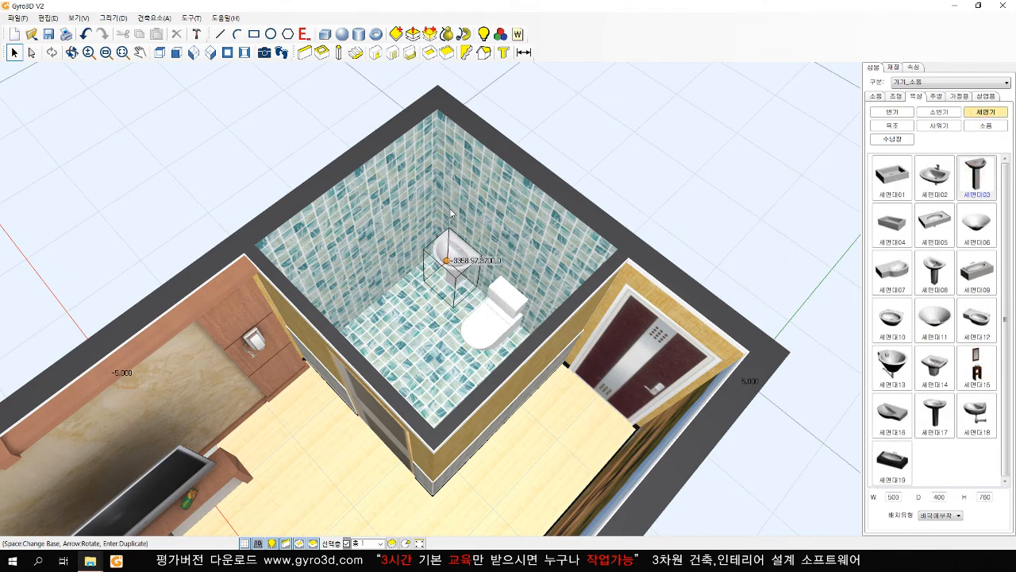
click(976, 176)
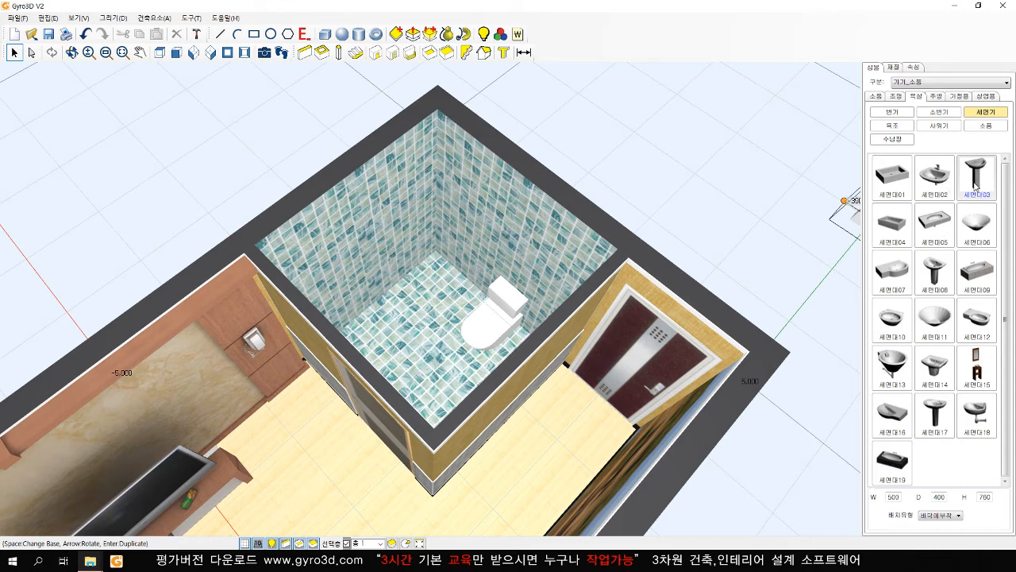
click(458, 227)
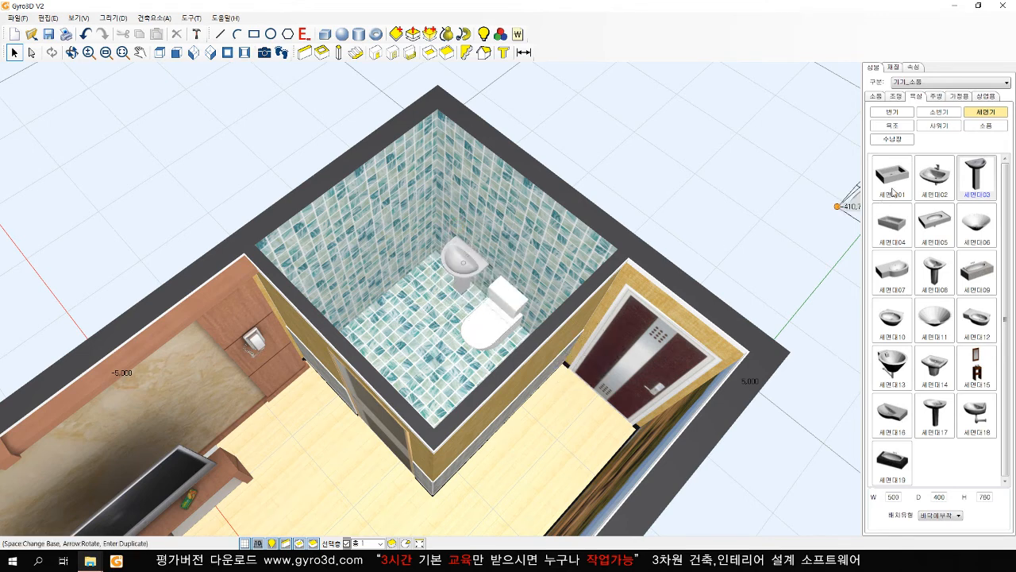
- Place washbasin 세면대02 with the wall-attached placement type (벽에부착) on the bathroom's side wall, about 540 above the floor
click(933, 176)
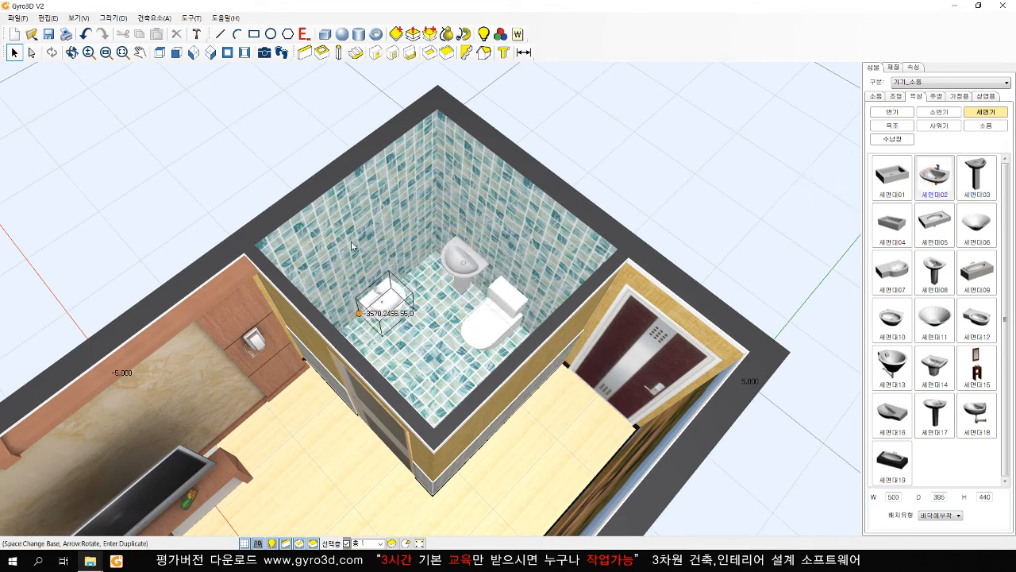
click(939, 516)
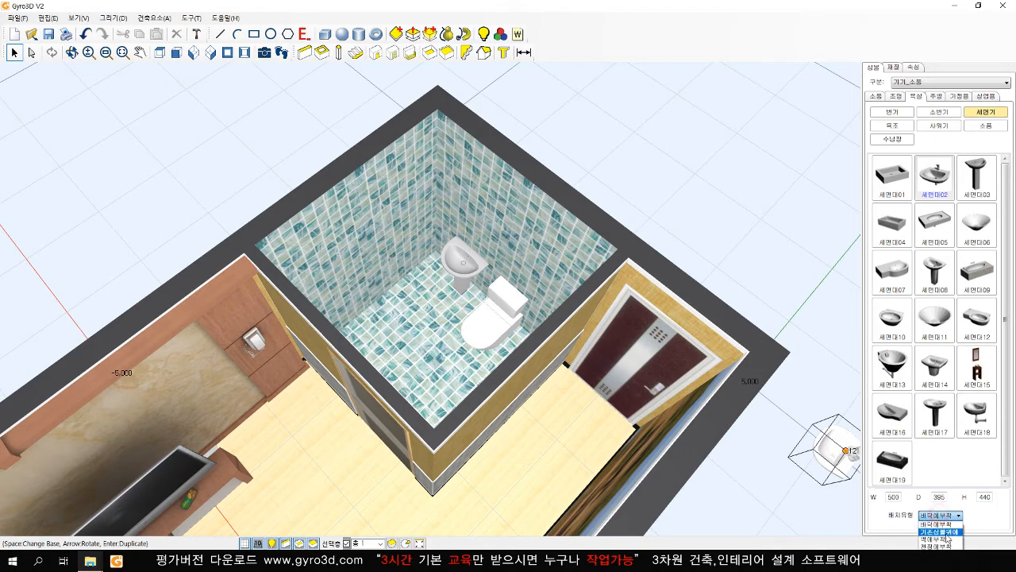
click(946, 540)
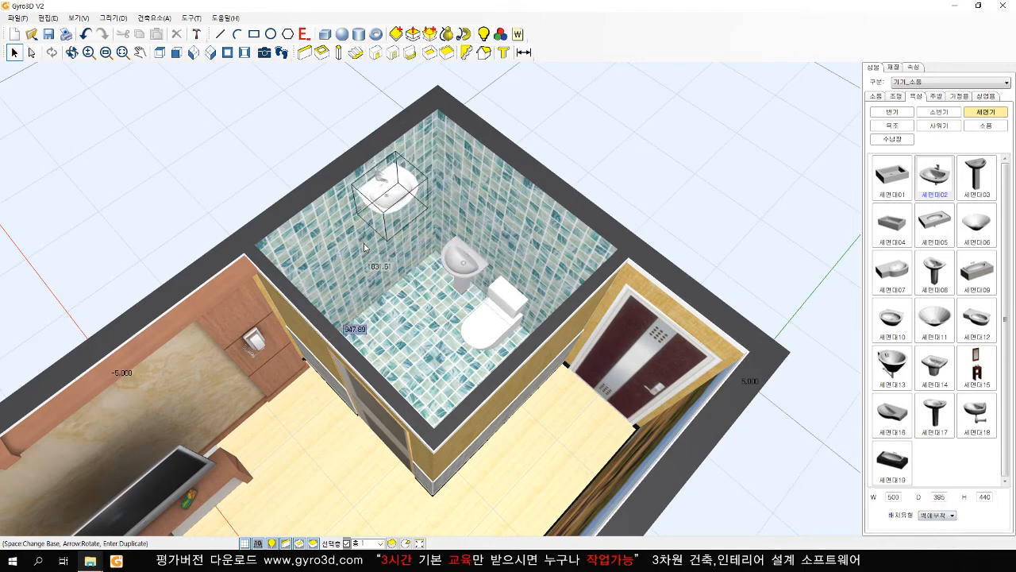
middle_drag(381, 263, 380, 246)
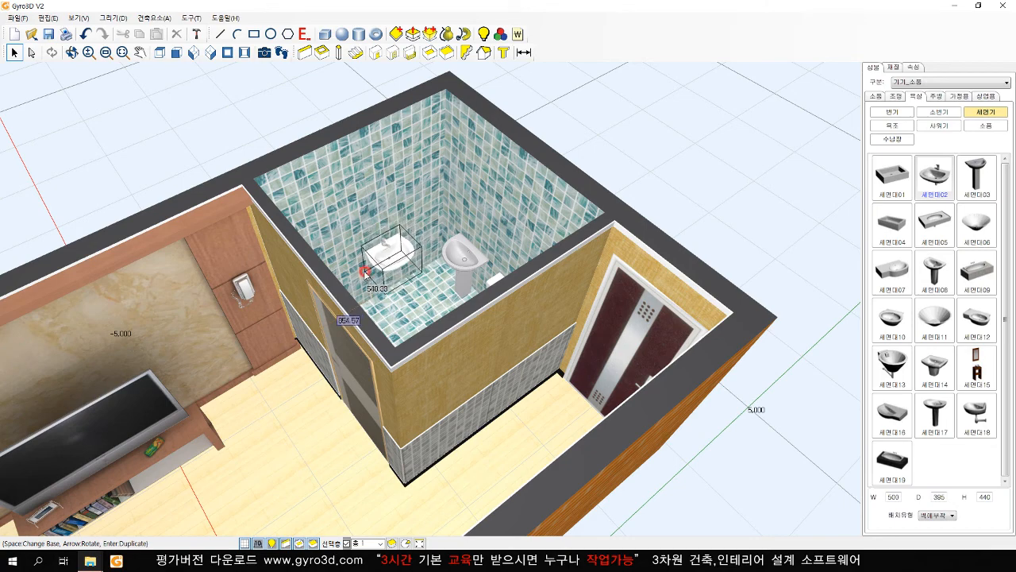
click(367, 274)
scroll(410, 271, up, 3)
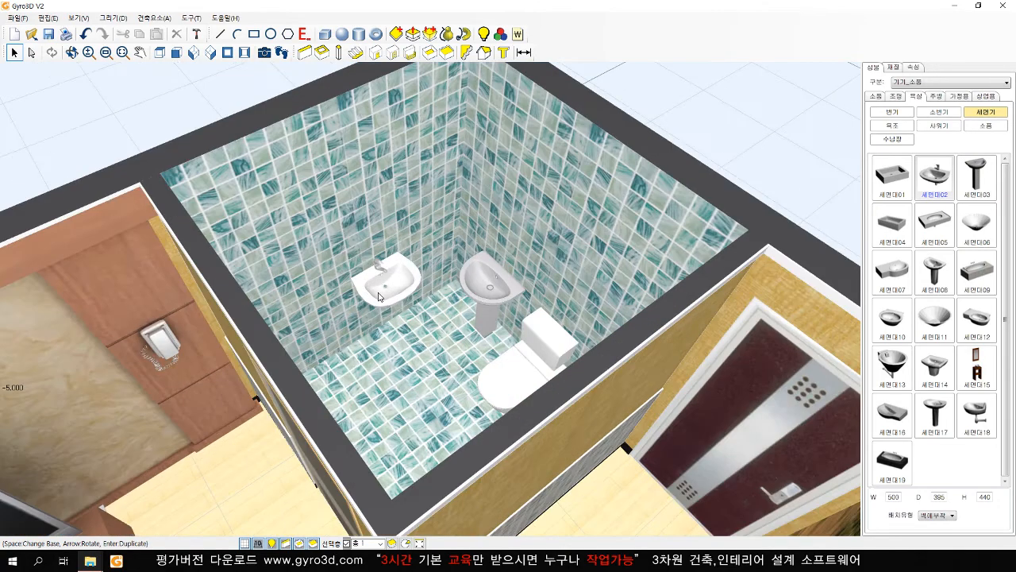
- Place storage cabinet 수납장01 from the bathroom symbols on the bathroom wall above washbasin 세면대02
click(891, 139)
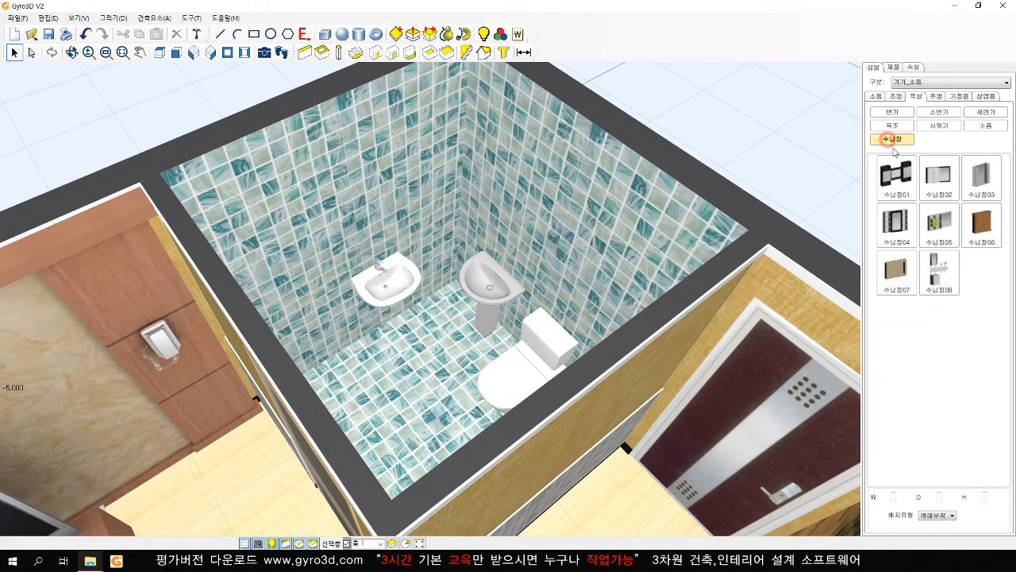
click(896, 175)
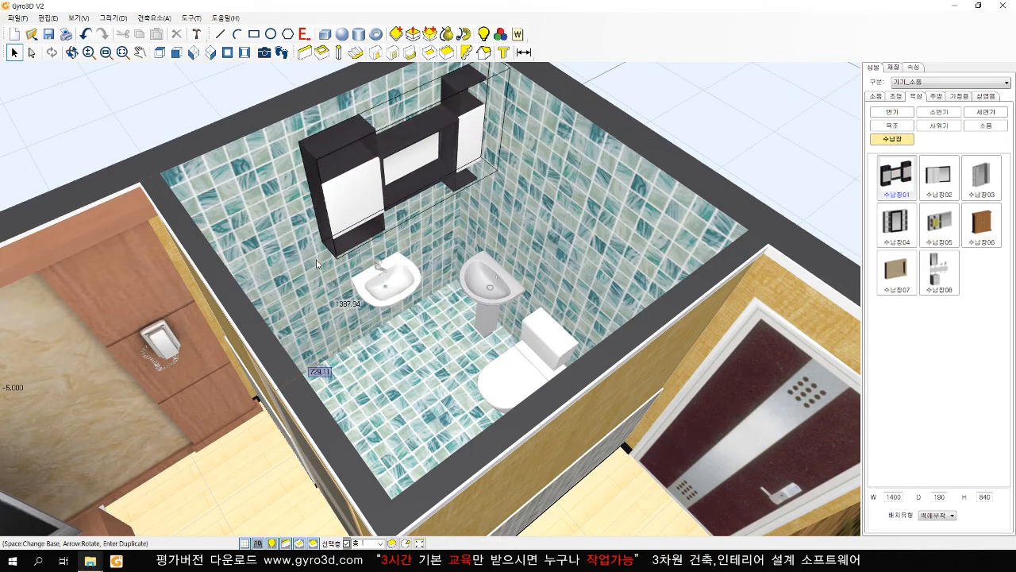
click(280, 303)
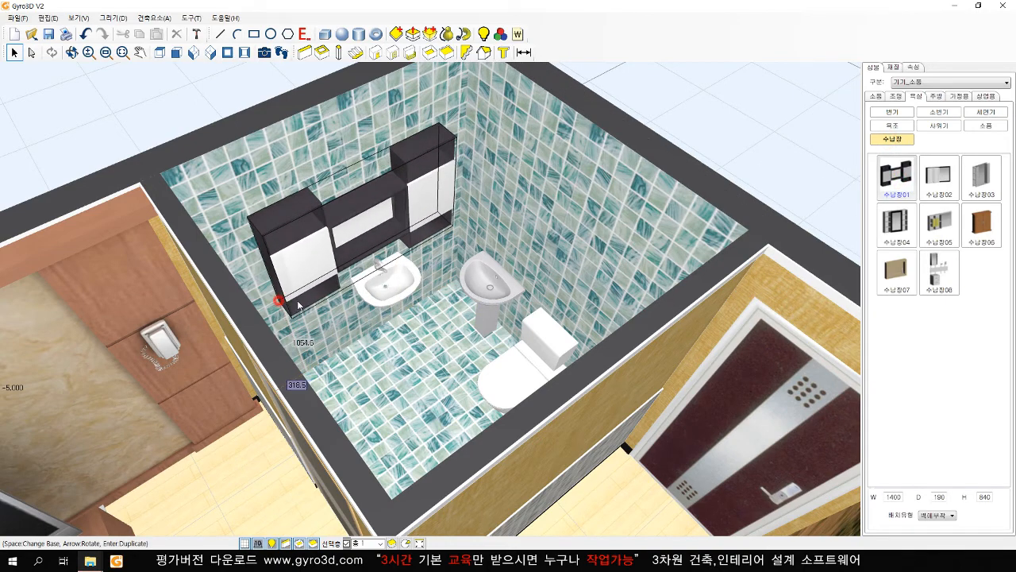
- Place shower 샤워기01 on the bathroom's door wall, between the door and the washbasin wall
middle_drag(444, 270, 697, 259)
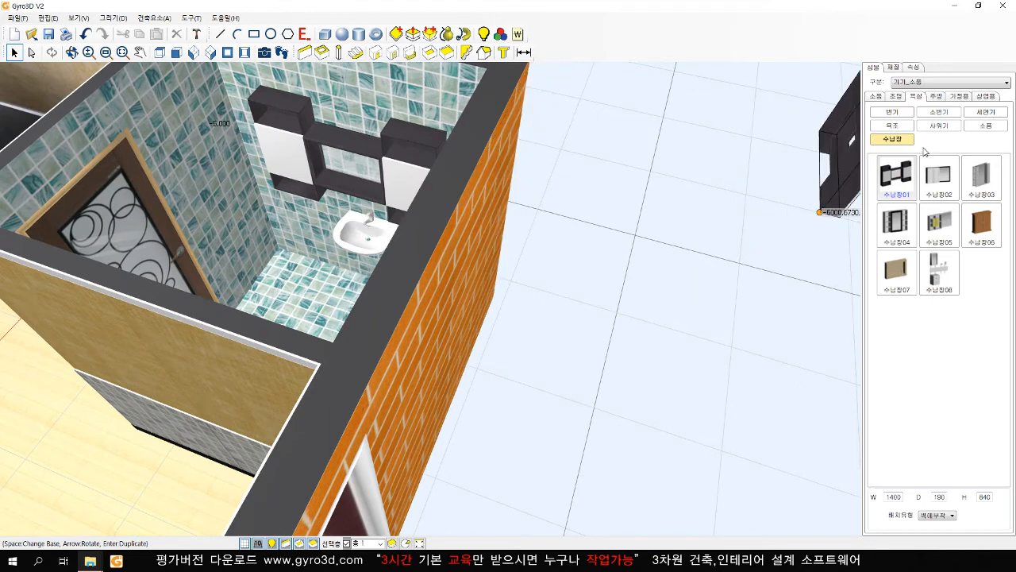
click(936, 126)
click(893, 174)
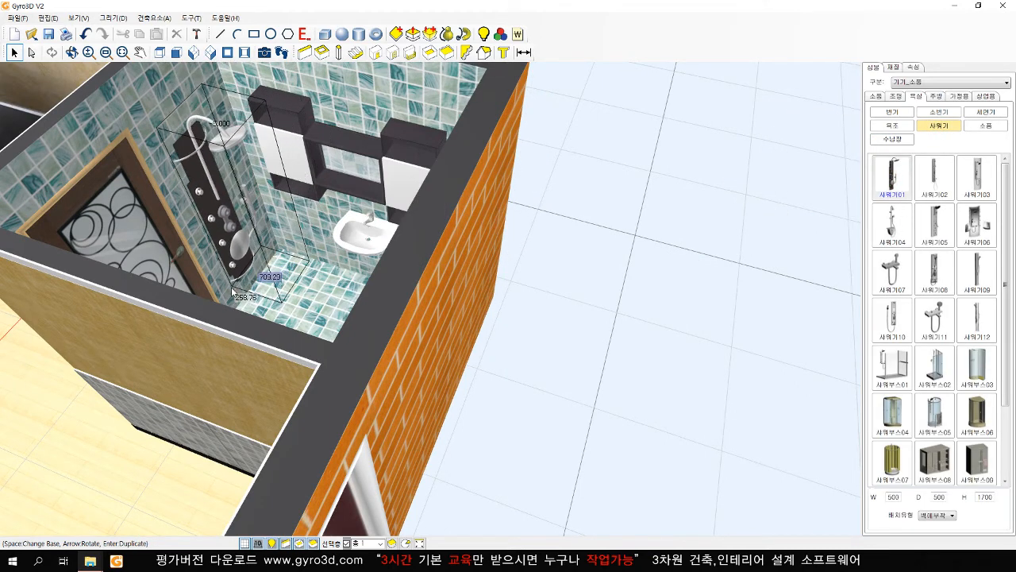
click(258, 282)
- Place light box 등박스07 over the living room with the ceiling-attached placement type (천정에부착), at a height of 2400
scroll(258, 282, down, 5)
middle_drag(258, 281, 490, 327)
middle_drag(422, 359, 425, 351)
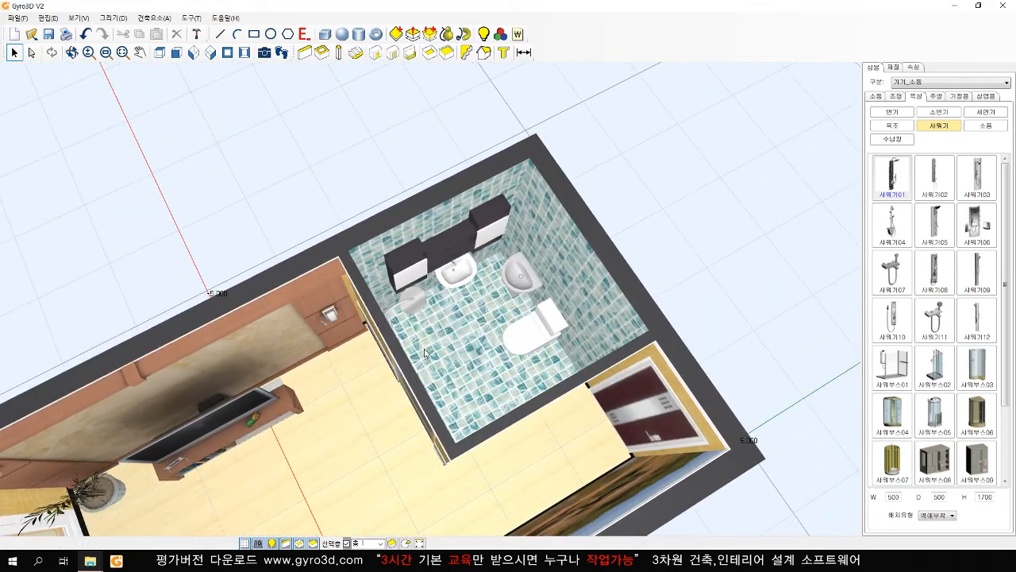
scroll(439, 337, down, 5)
middle_drag(363, 351, 427, 267)
middle_drag(423, 306, 433, 289)
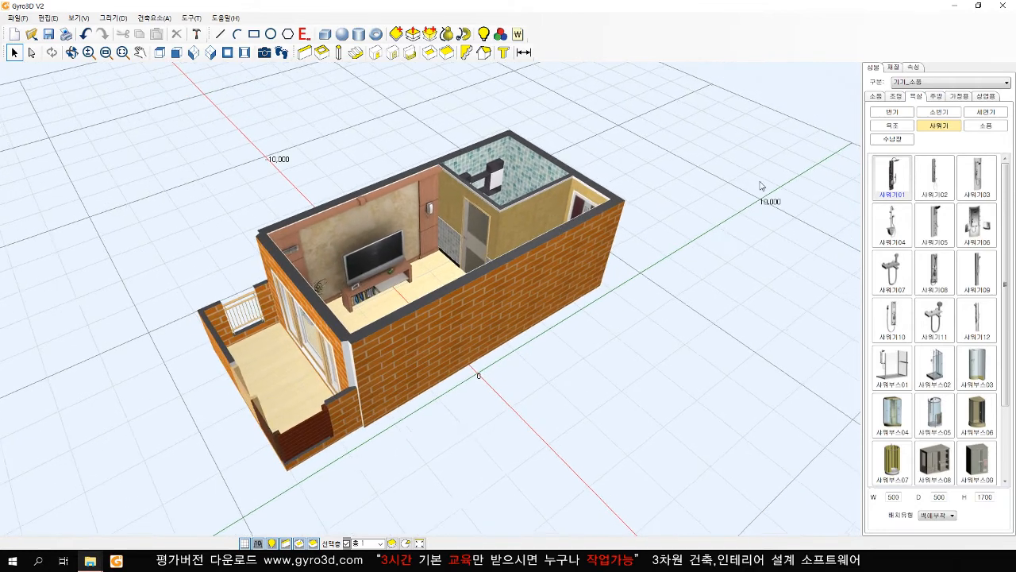
click(896, 96)
click(892, 126)
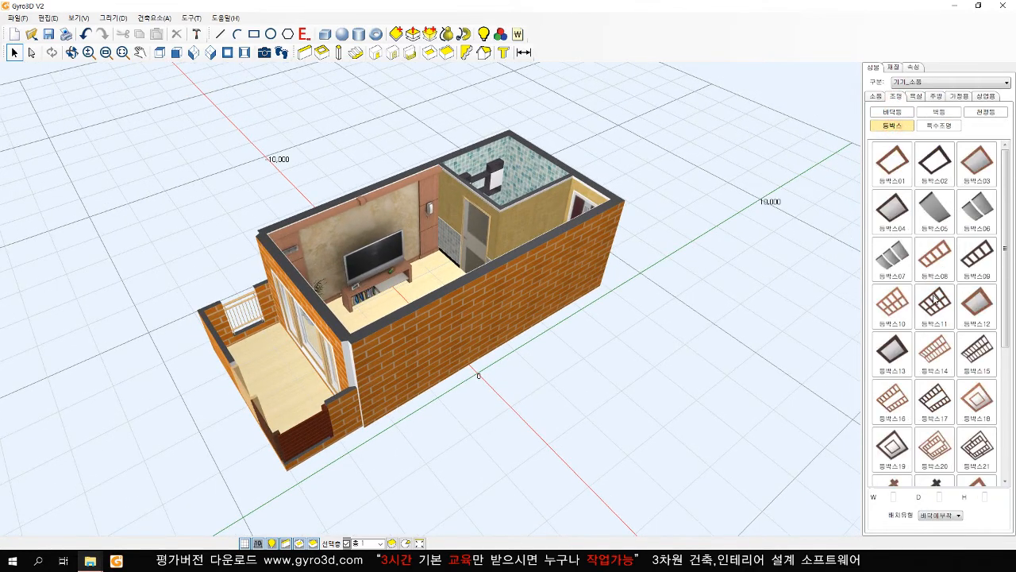
click(895, 260)
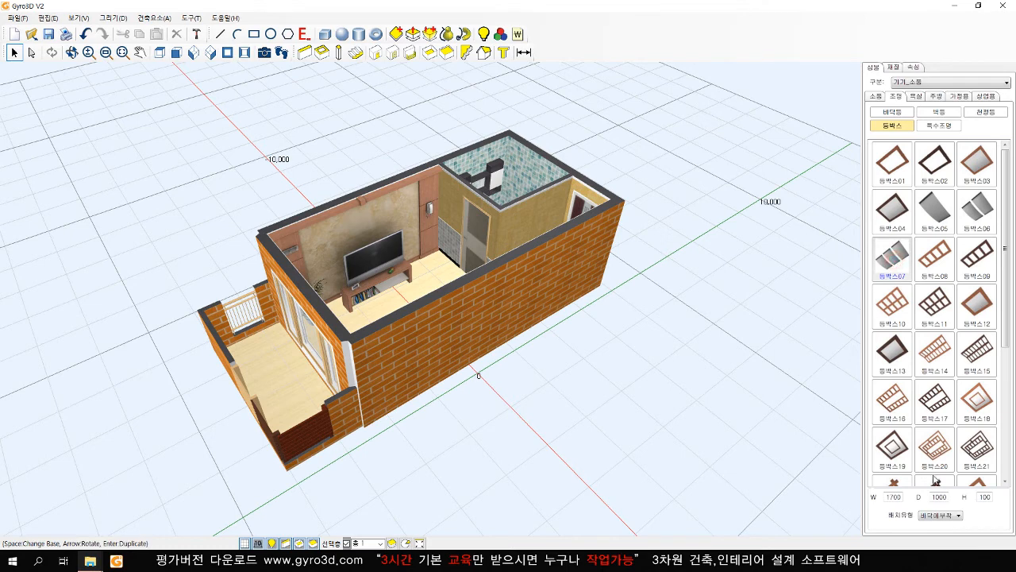
click(943, 515)
click(941, 540)
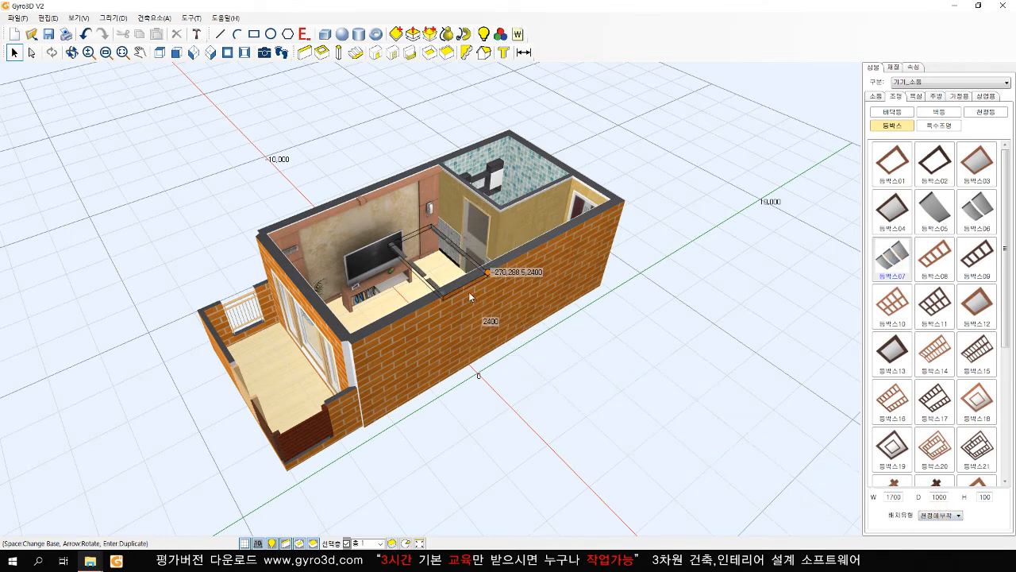
click(451, 247)
key(Escape)
scroll(636, 368, down, 1)
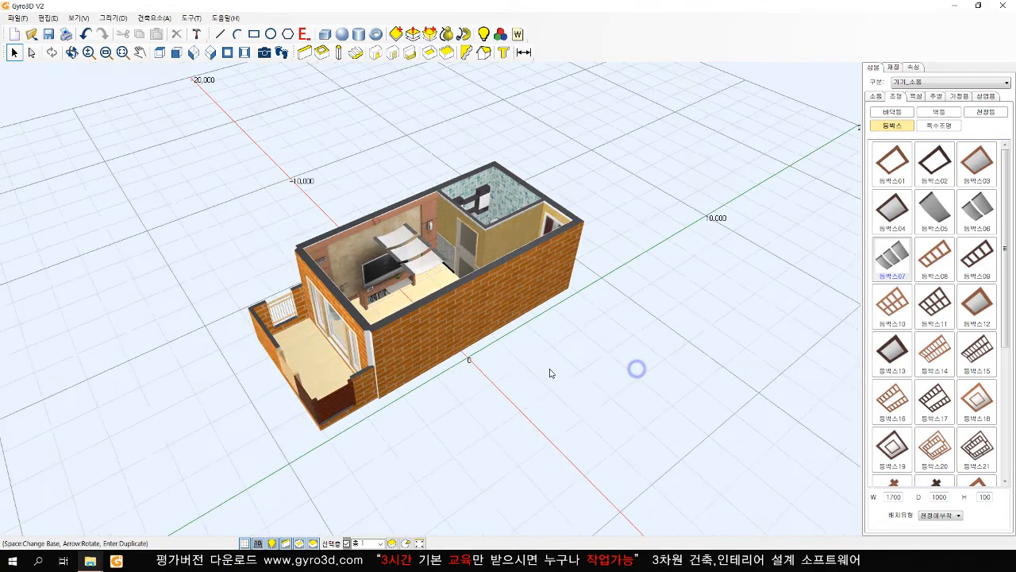
- Dimension the balcony's front width and its side depth along the ground with the distance measuring tool
click(210, 54)
scroll(428, 278, up, 2)
middle_drag(453, 329, 465, 308)
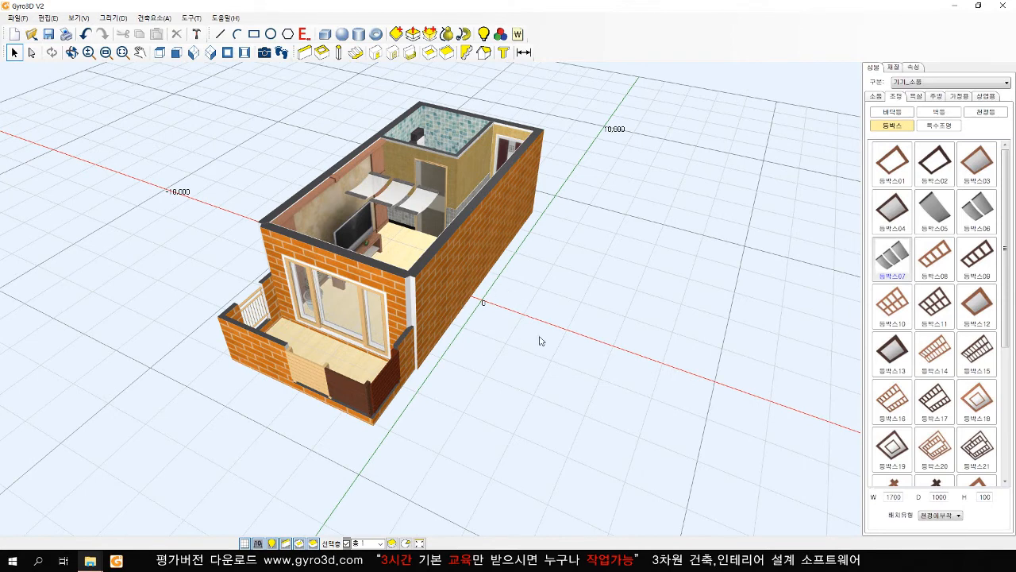
middle_drag(547, 353, 507, 303)
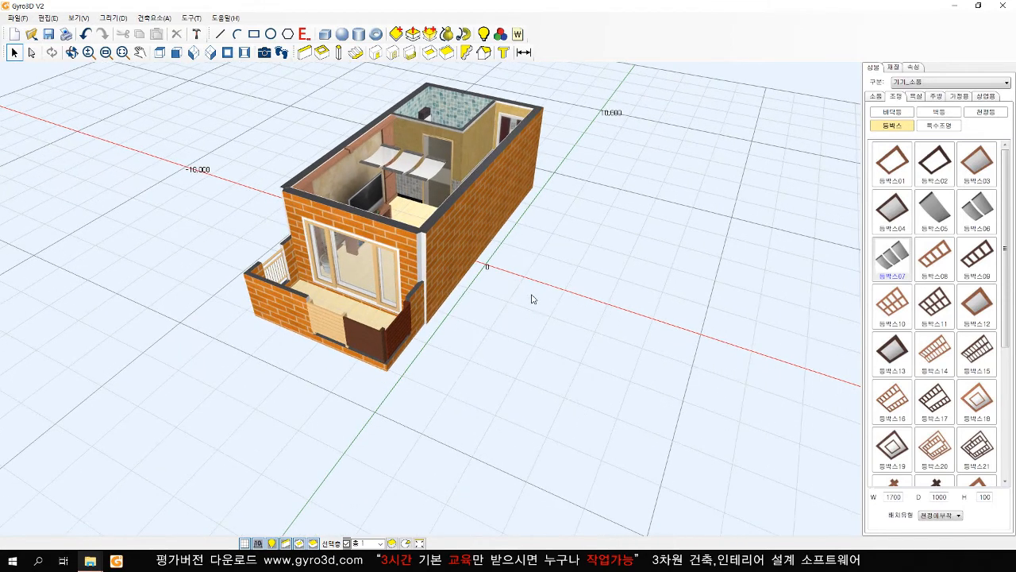
click(524, 53)
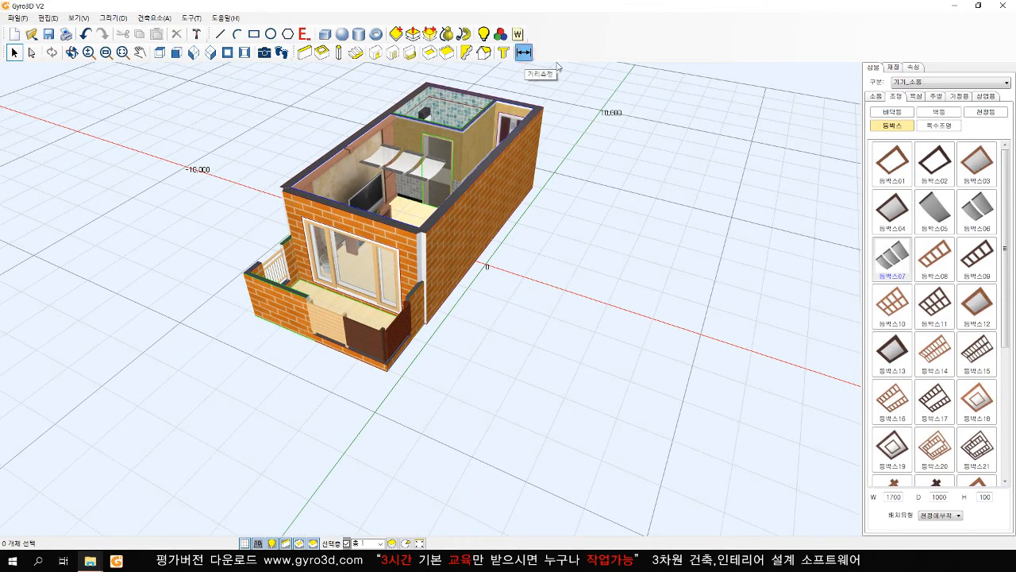
click(257, 312)
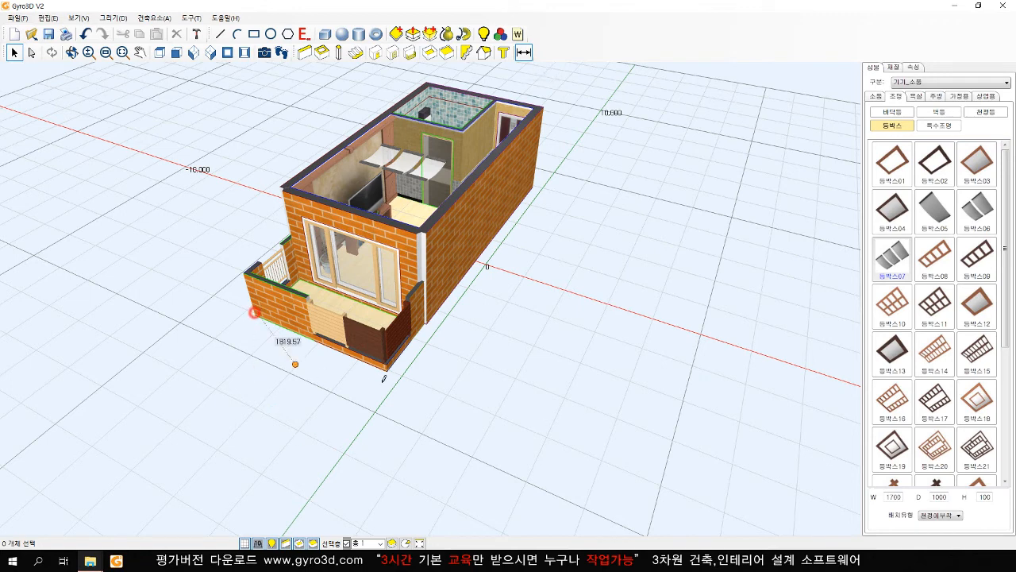
click(333, 418)
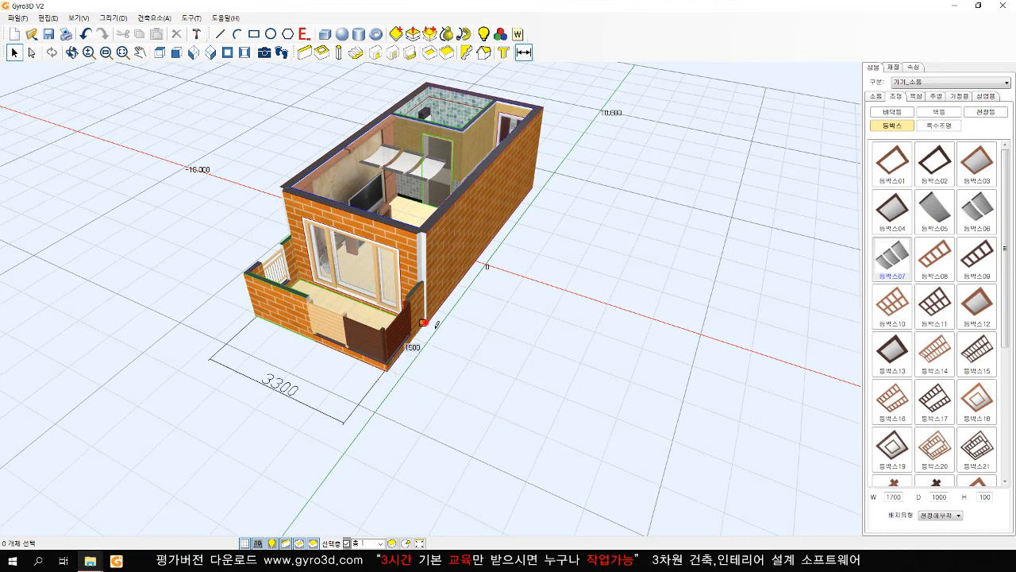
click(426, 323)
click(476, 361)
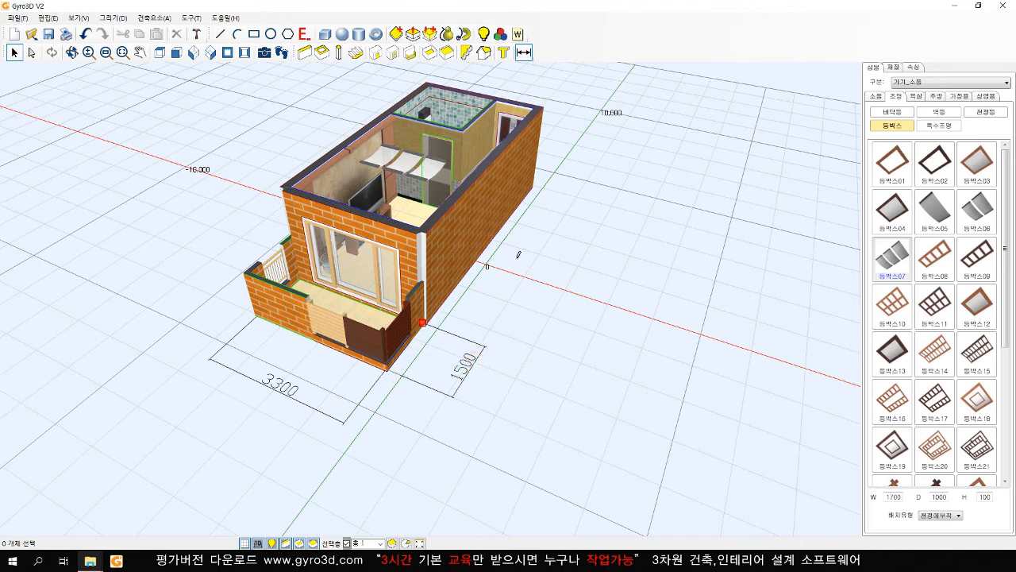
- Dimension the main room's long brick side wall and, farther out, the overall length including the balcony
click(533, 189)
click(567, 218)
click(385, 370)
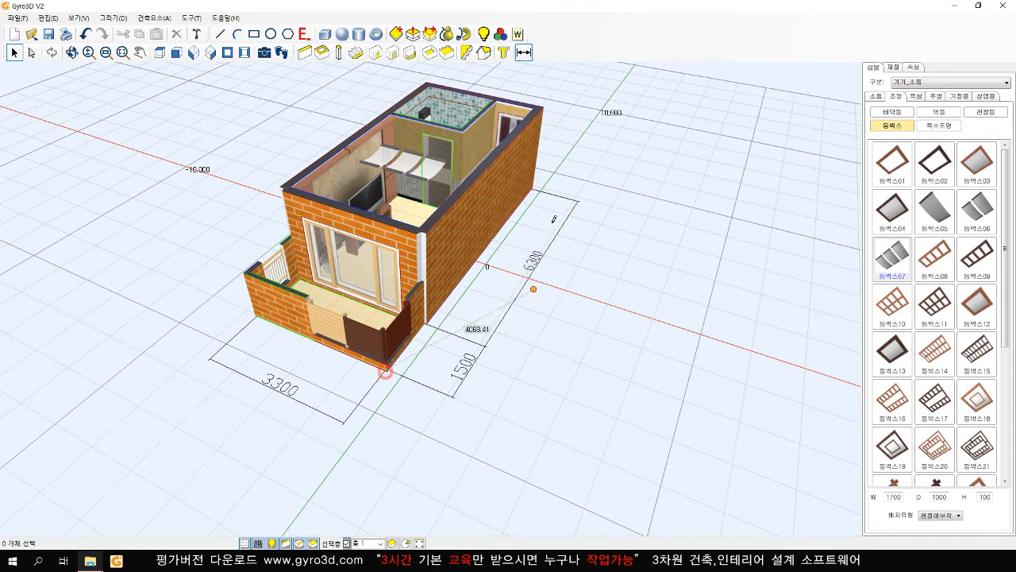
click(559, 291)
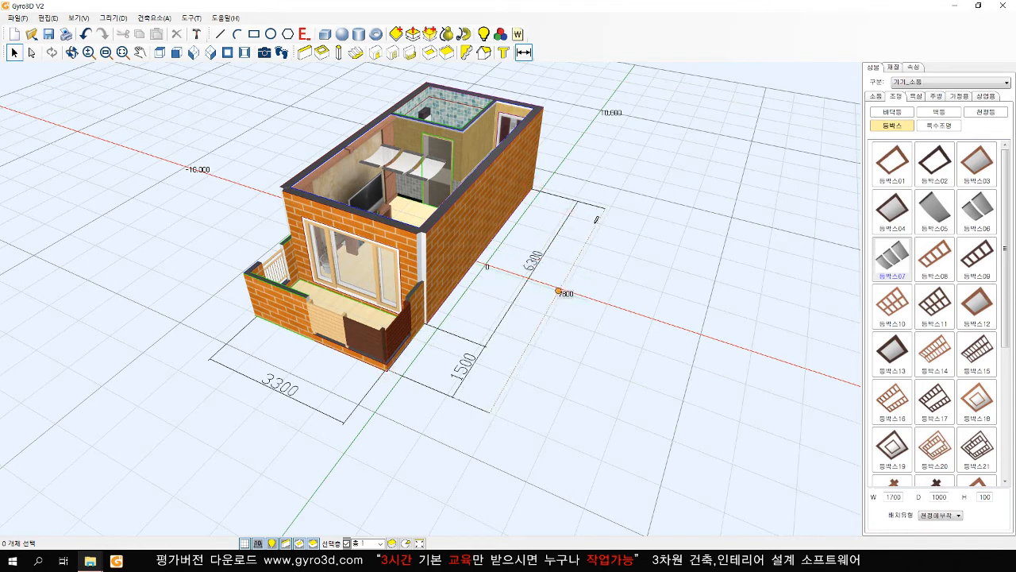
click(596, 215)
- Dimension the wall height at the far rear corner of the brick side wall and finish measuring
click(530, 189)
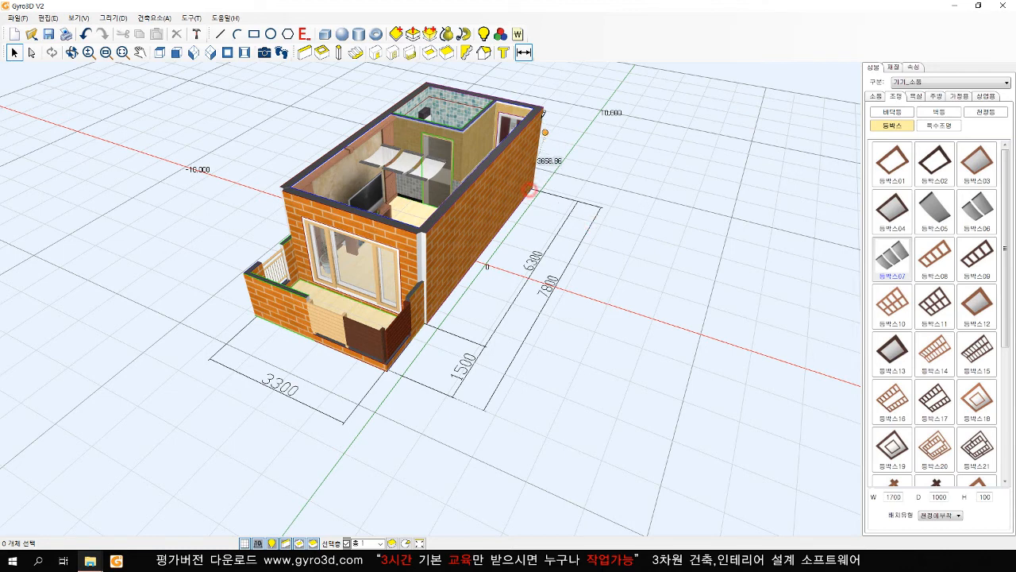
click(542, 109)
click(598, 153)
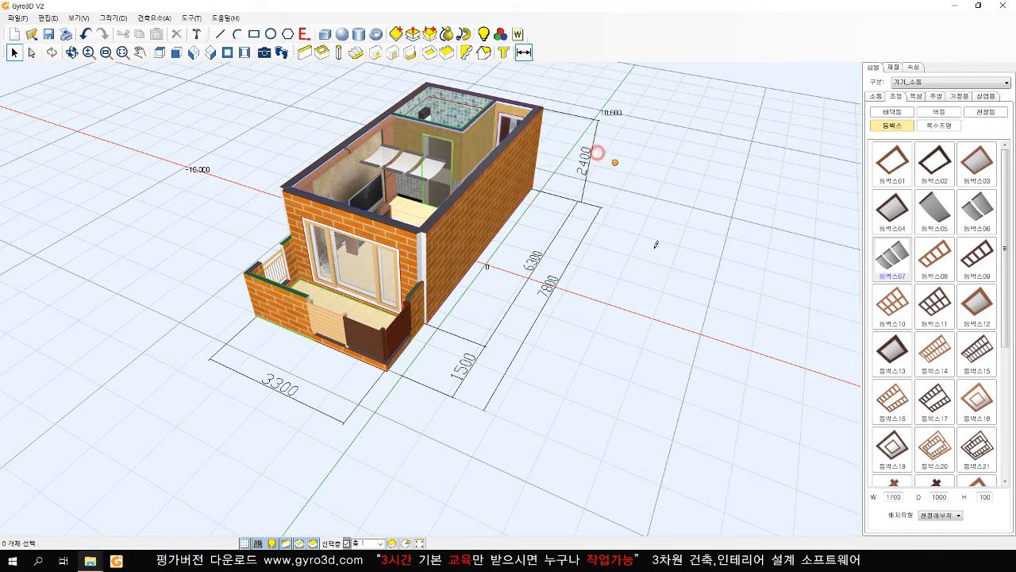
right_click(657, 255)
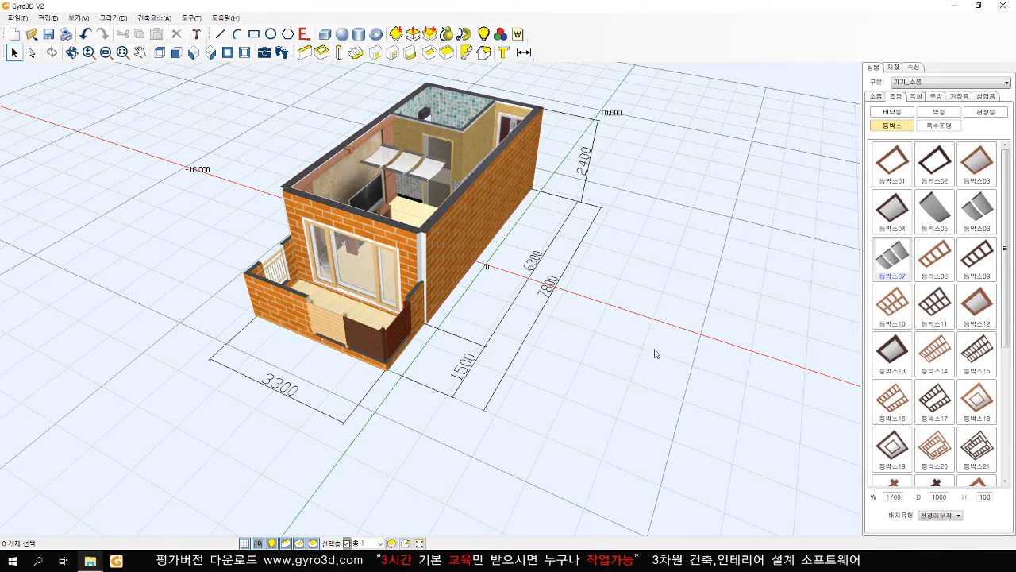
- Send the dimensioned model view as a bitmap image to Aha Painter, then close that program
middle_drag(655, 349, 649, 364)
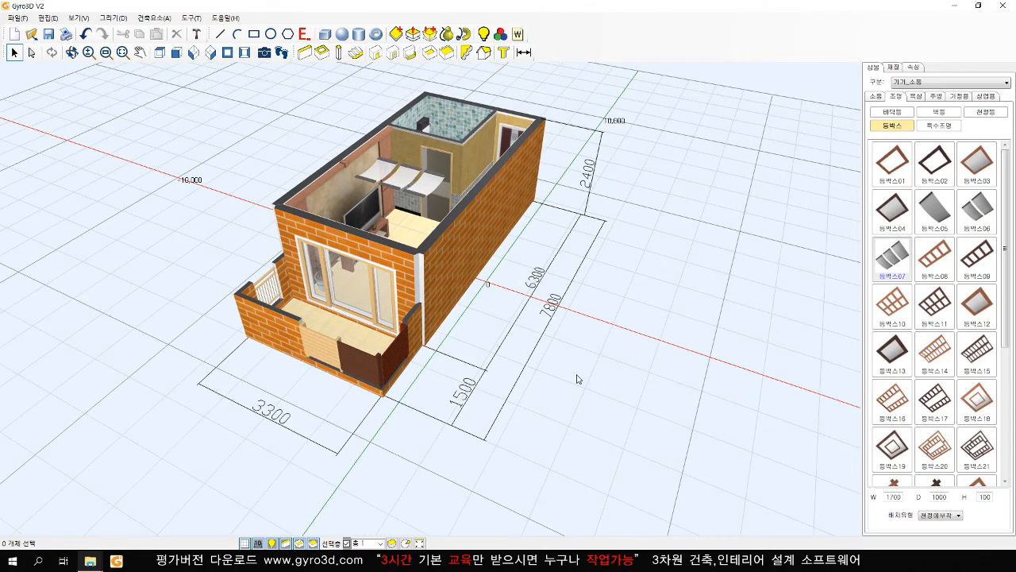
middle_drag(462, 365, 529, 387)
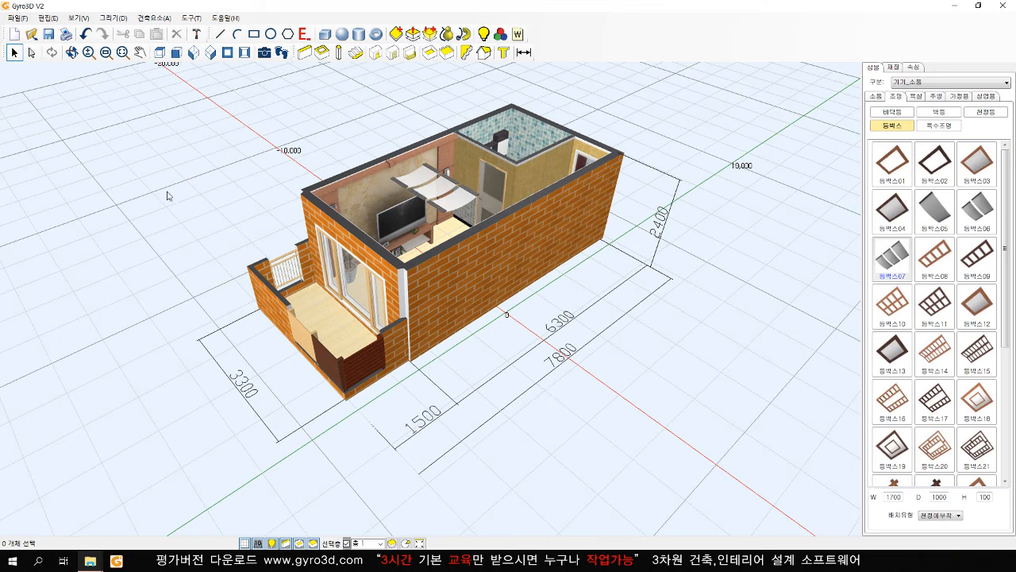
click(65, 36)
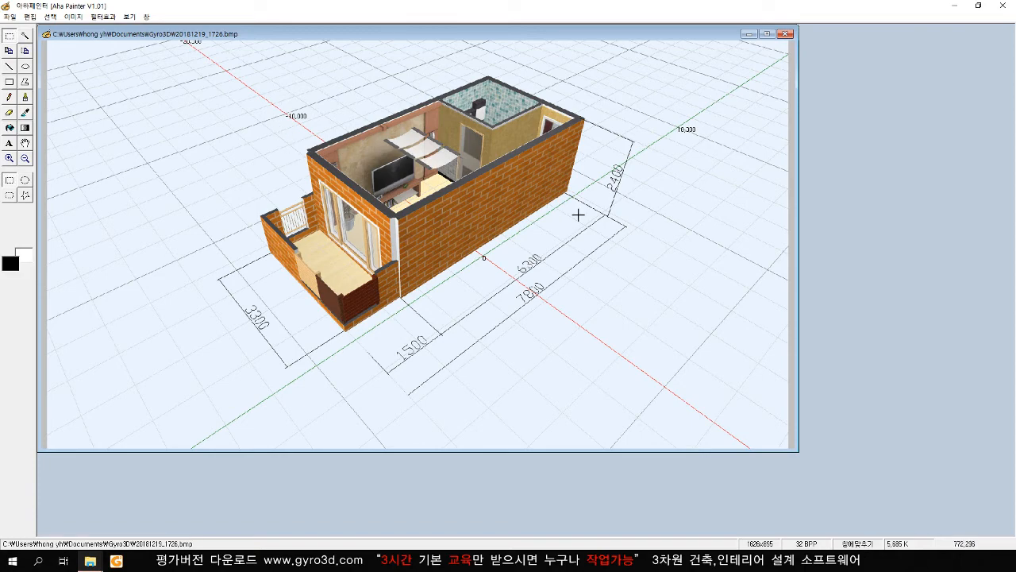
click(1004, 6)
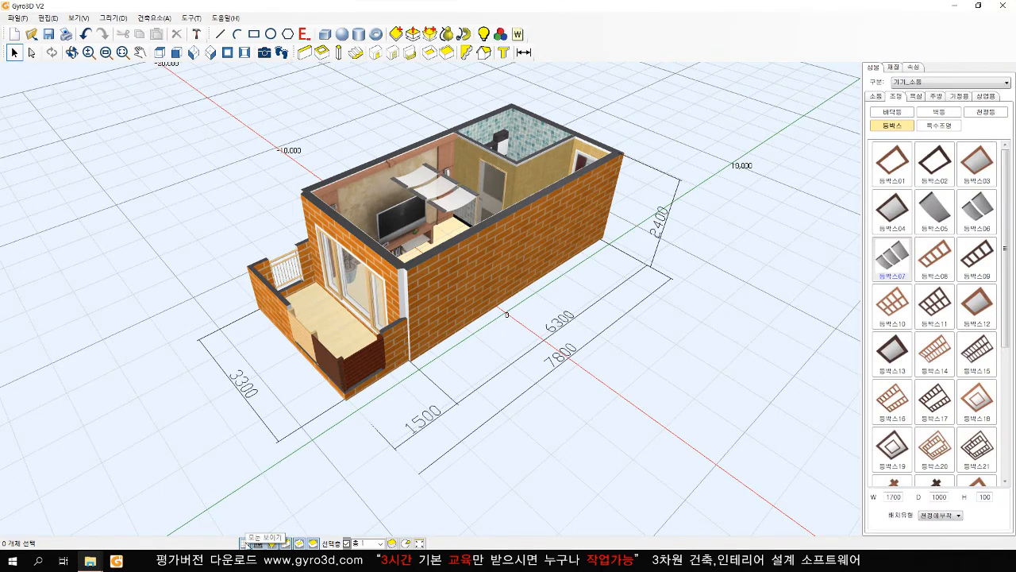
- Turn off the grid display in the 3D view
click(245, 543)
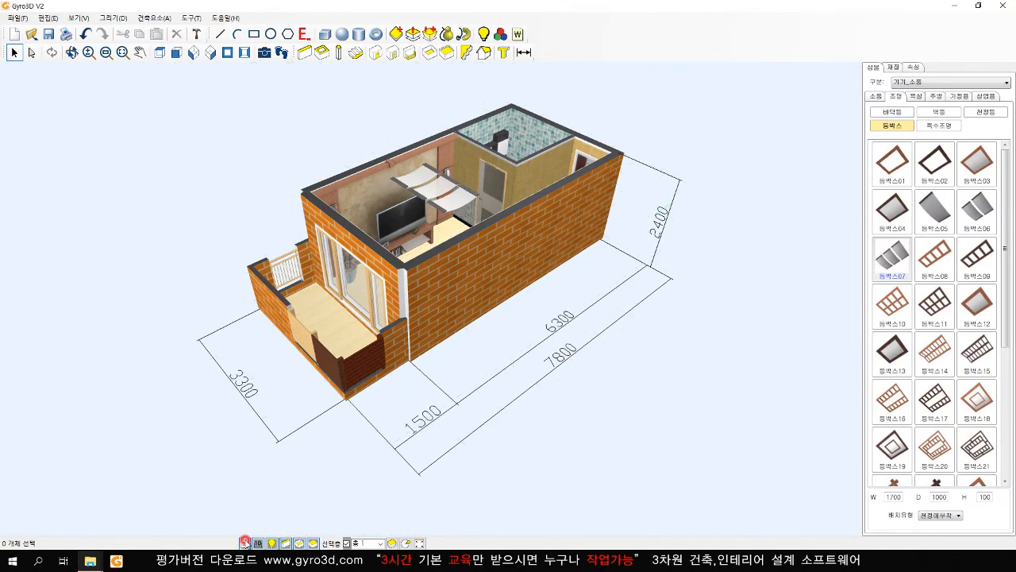
click(246, 543)
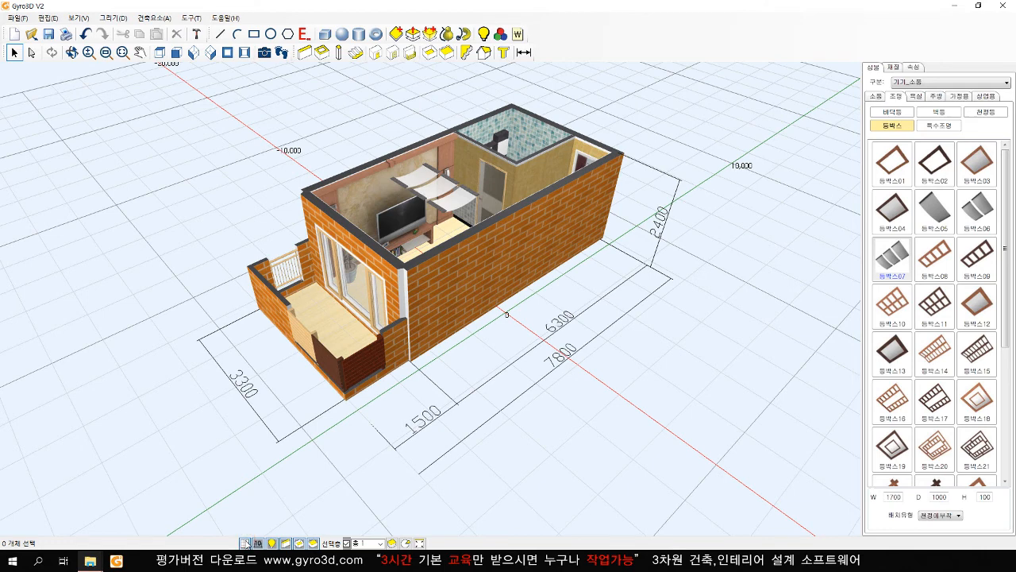
click(246, 543)
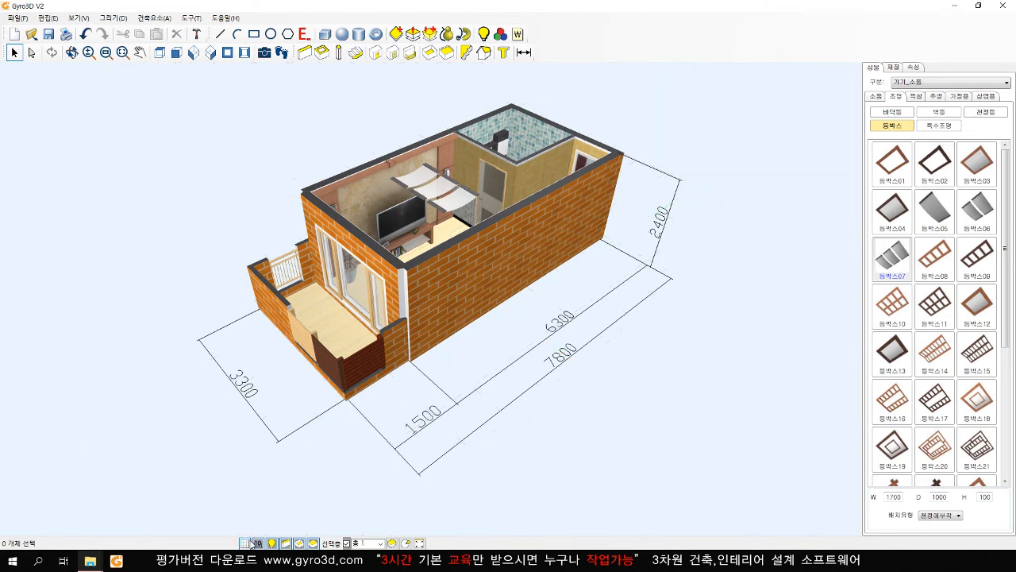
- Try switching the dimension display and two of the building-element displays off and back on
click(258, 543)
click(259, 543)
click(259, 543)
click(259, 543)
click(286, 543)
click(286, 543)
click(302, 543)
click(302, 543)
- Turn off the dimension display and hide ceiling light box 등박스07 above the living room
middle_drag(552, 326, 551, 328)
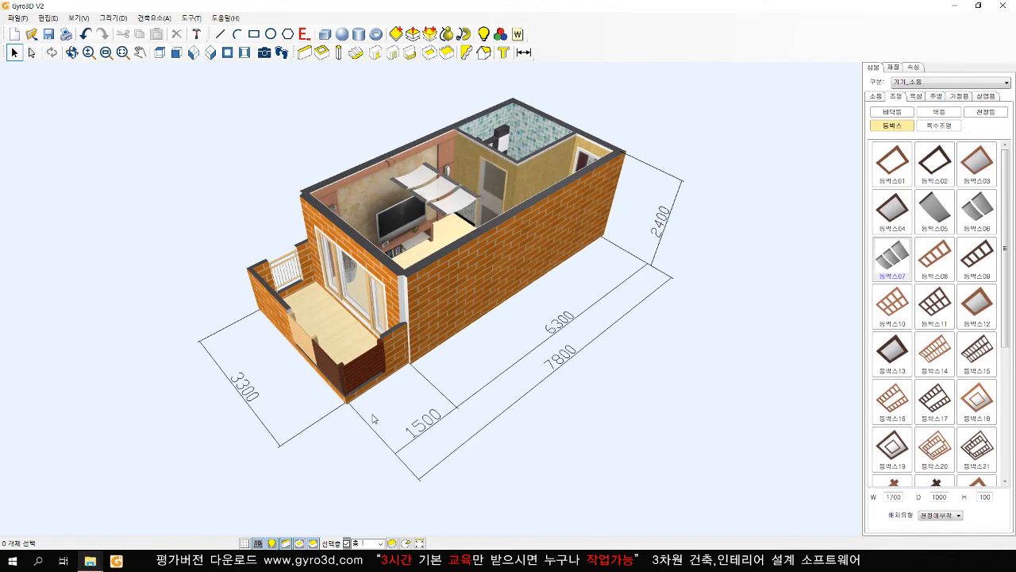
click(257, 543)
scroll(471, 392, up, 5)
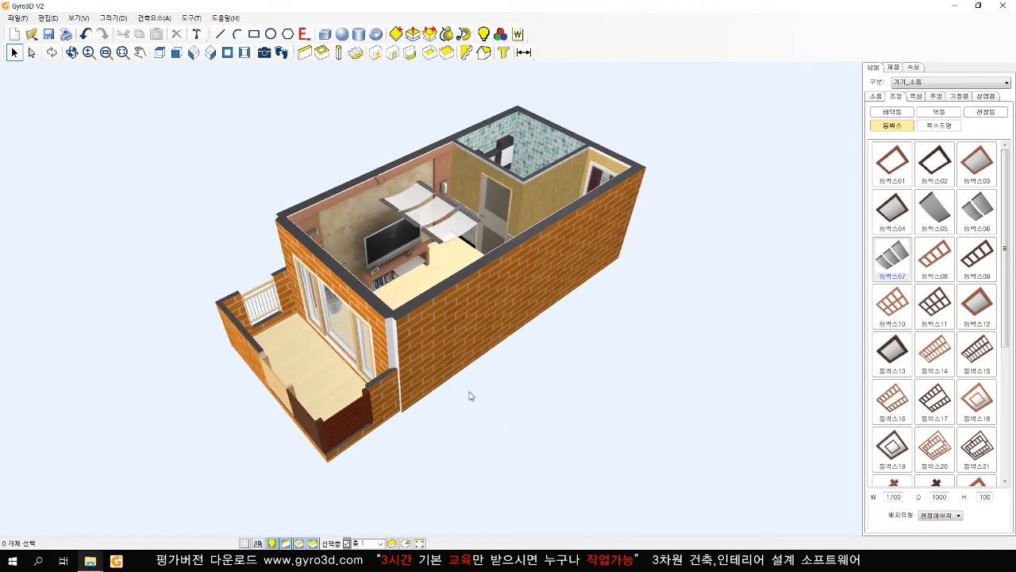
middle_drag(471, 398, 476, 395)
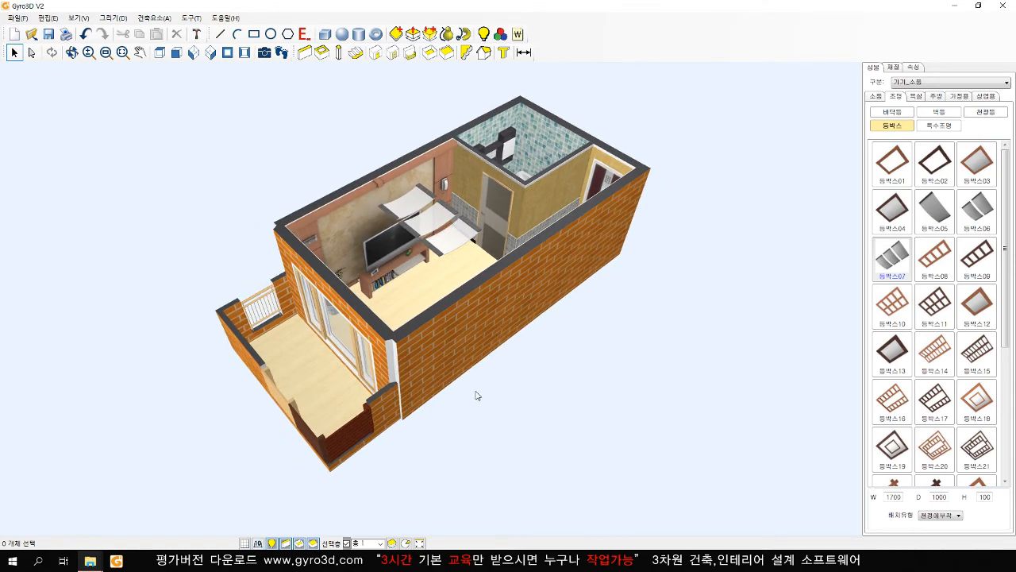
click(435, 223)
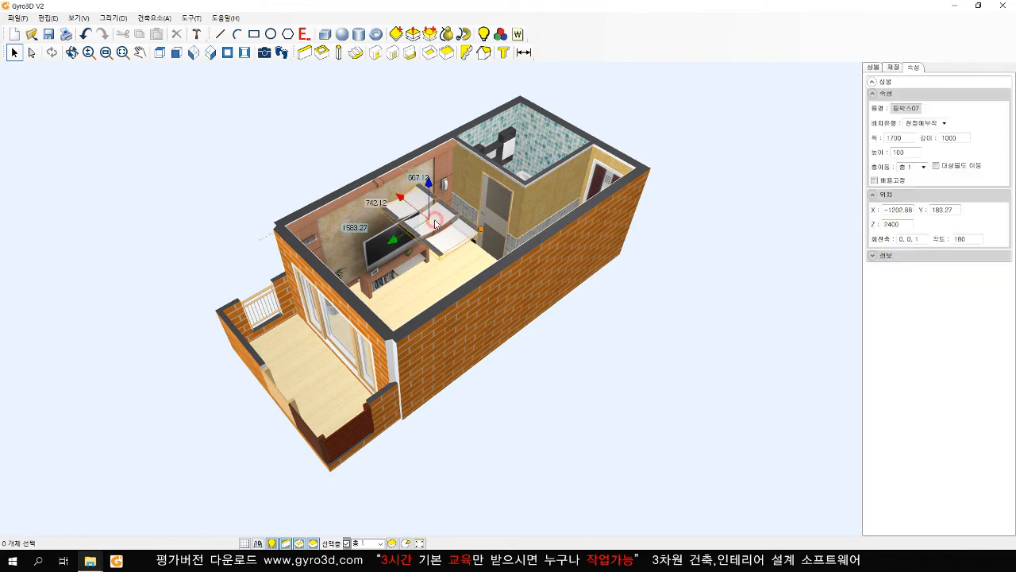
right_click(435, 224)
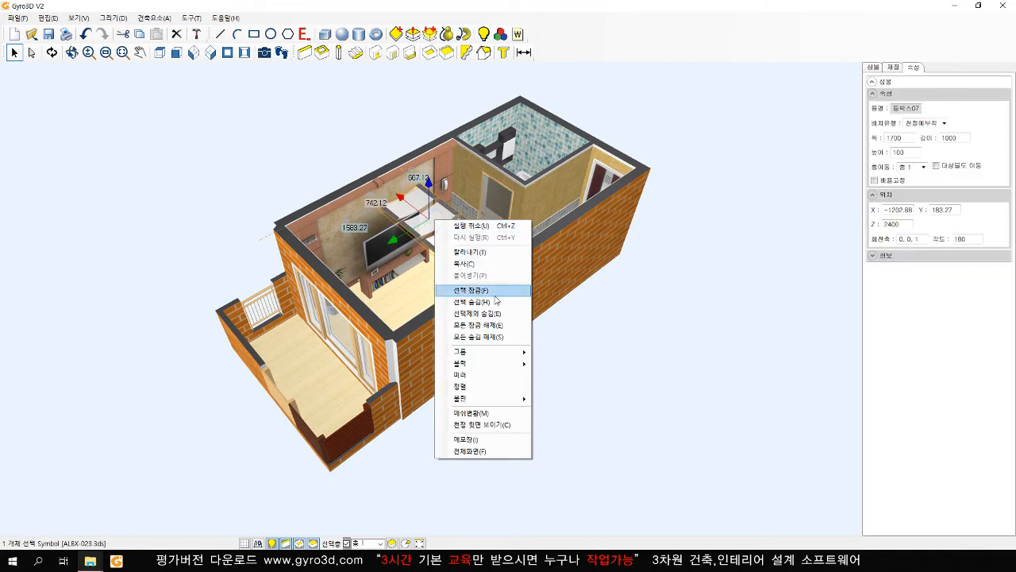
click(487, 302)
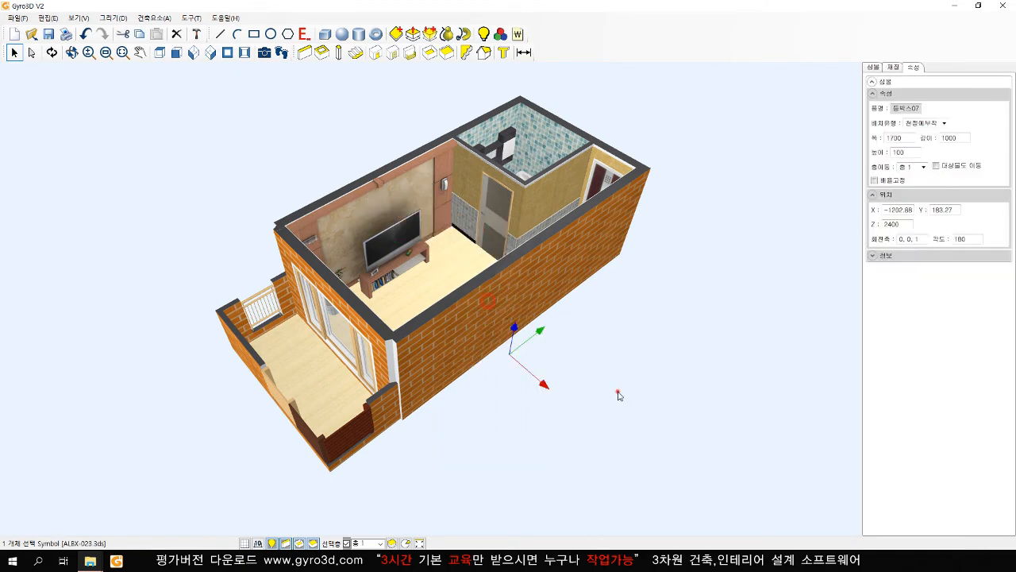
- Deselect the ceiling light box and turn on shadow display in the program settings
click(617, 391)
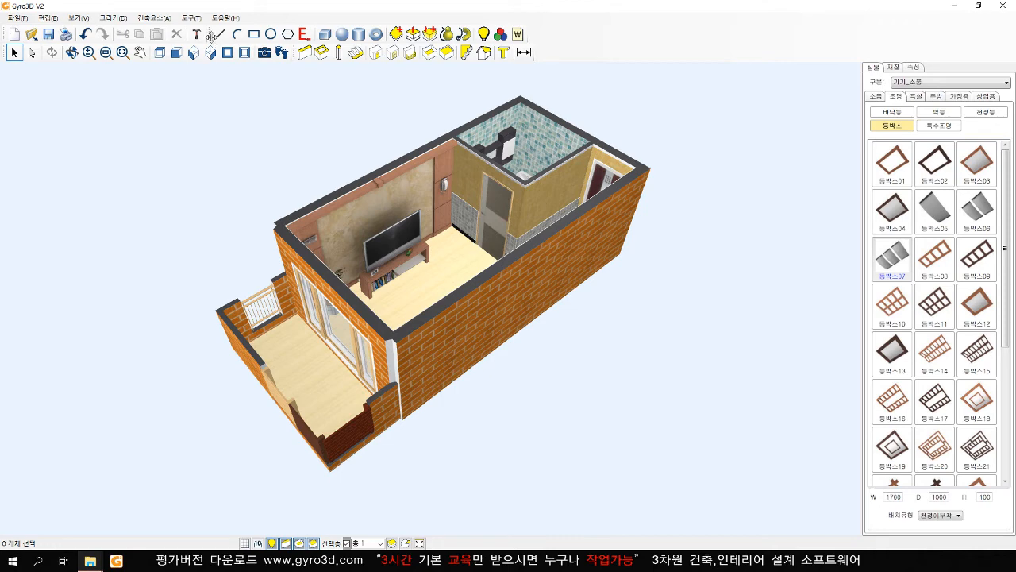
click(198, 34)
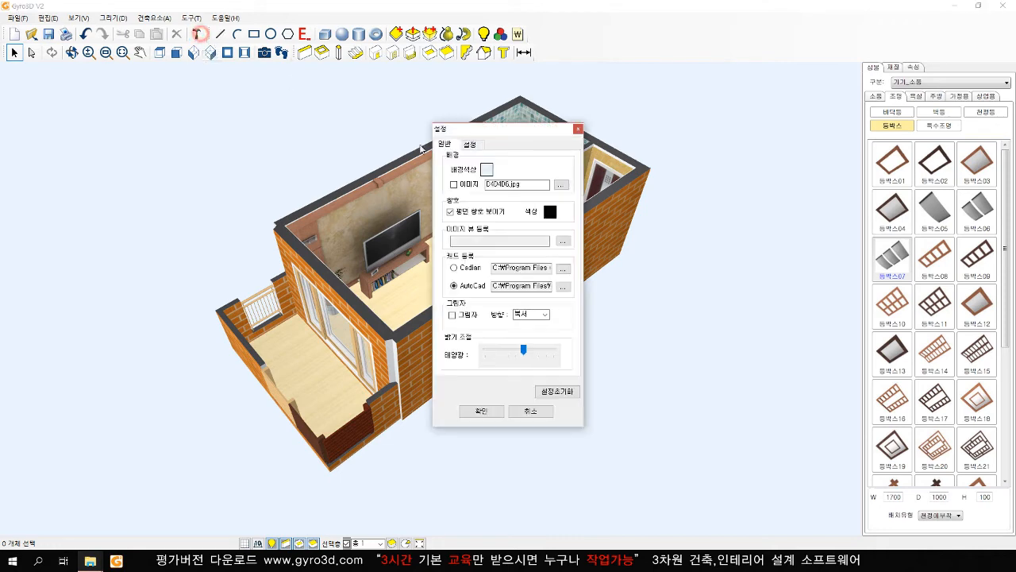
click(464, 315)
click(482, 411)
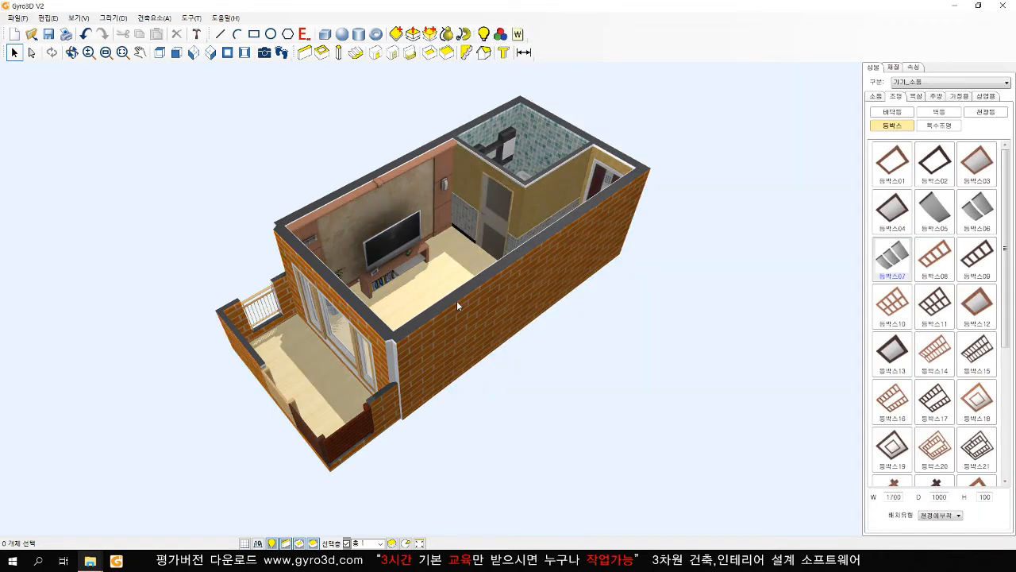
- Send the shadowed 3D view to Aha Painter and save it to the desktop as a JPEG named a1
scroll(460, 303, up, 1)
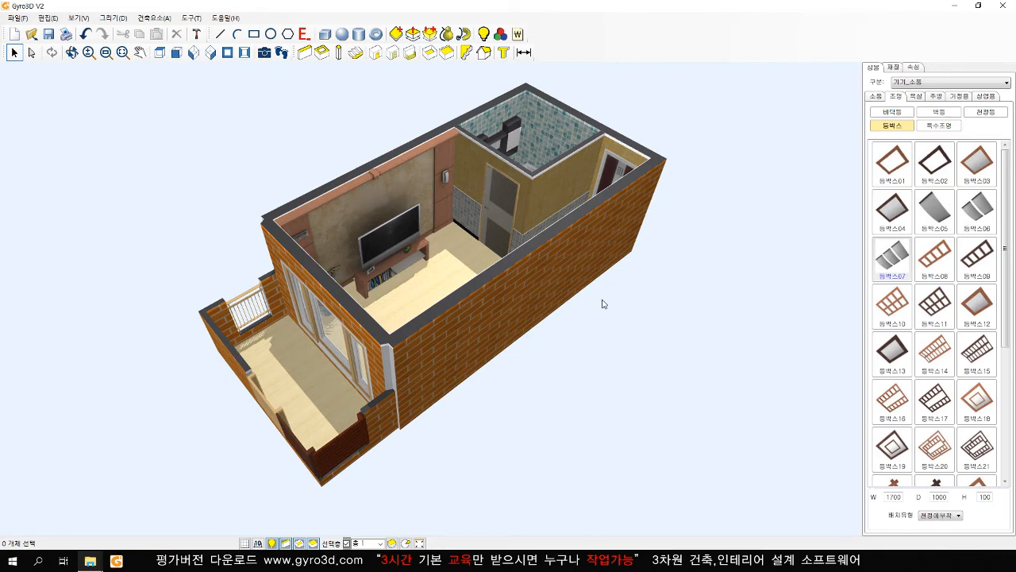
click(67, 36)
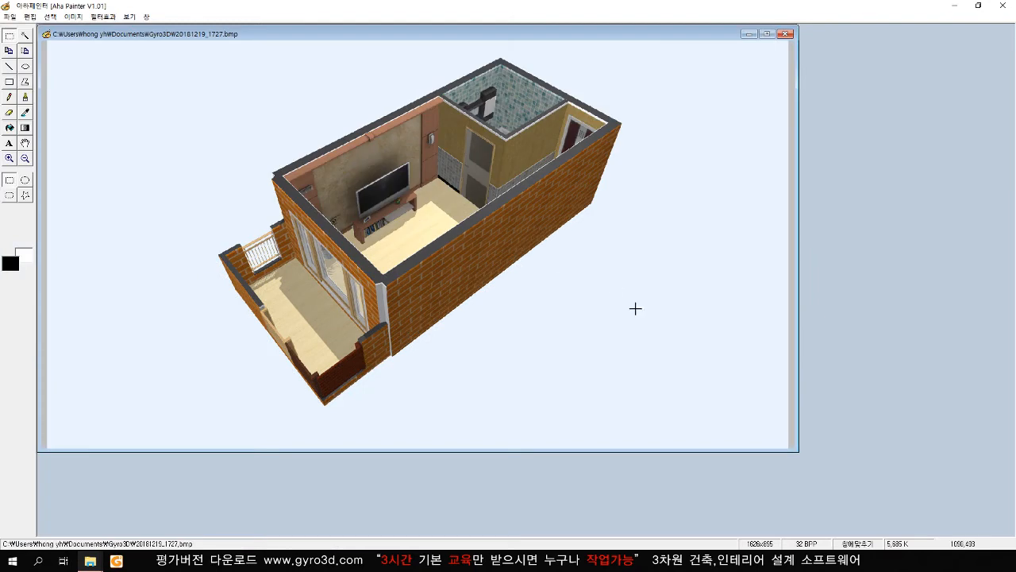
click(10, 16)
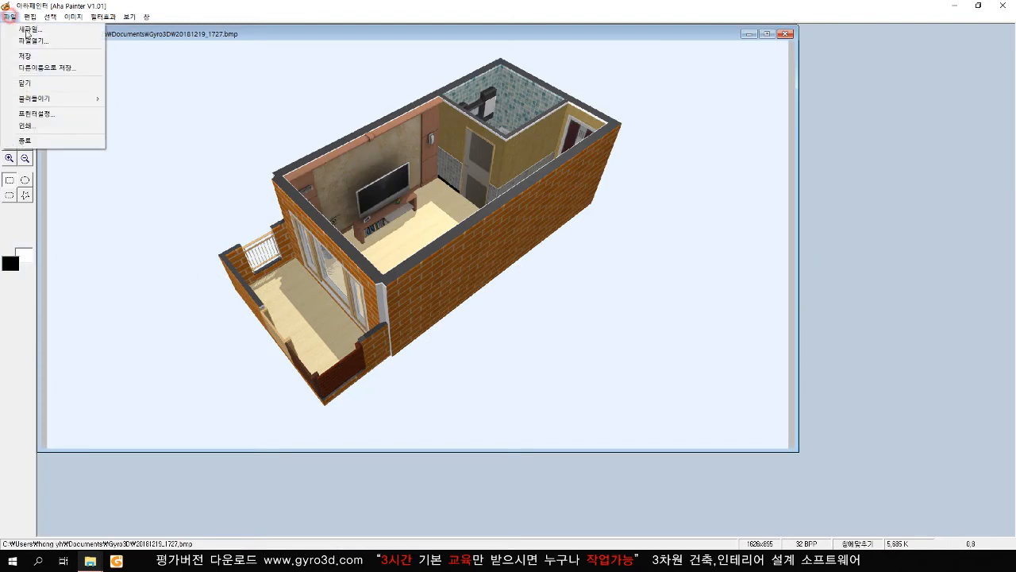
click(64, 69)
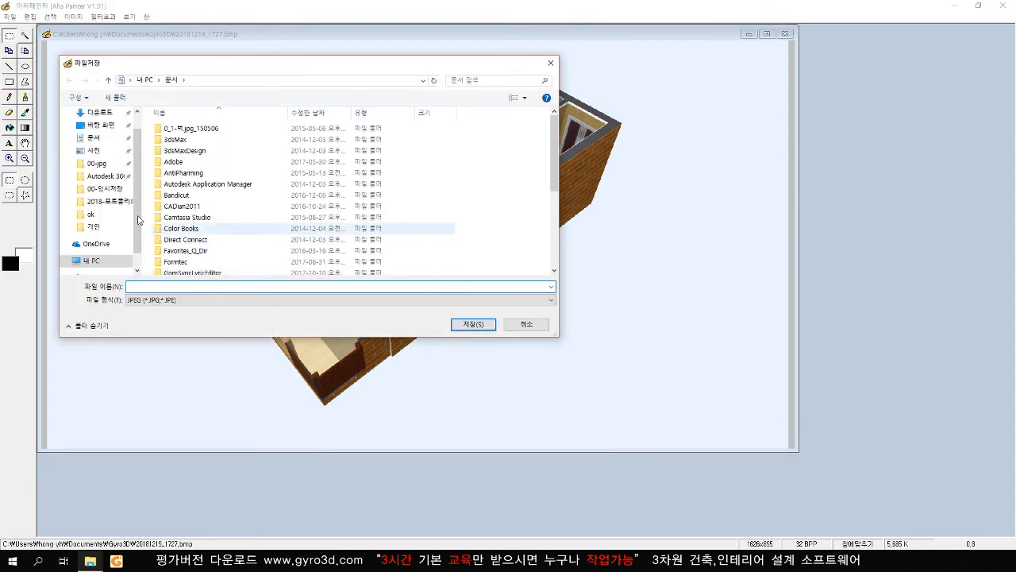
click(101, 125)
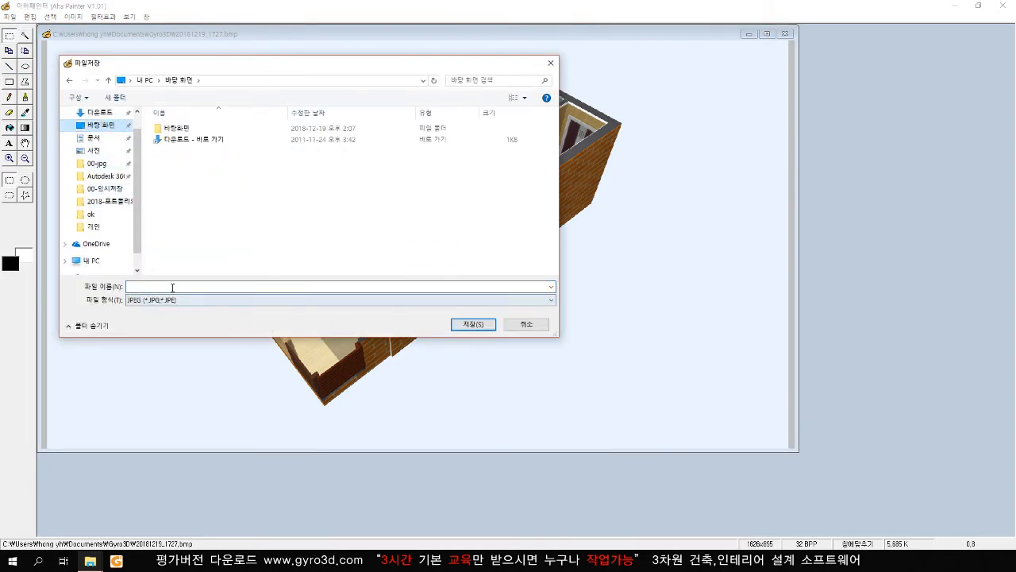
click(141, 285)
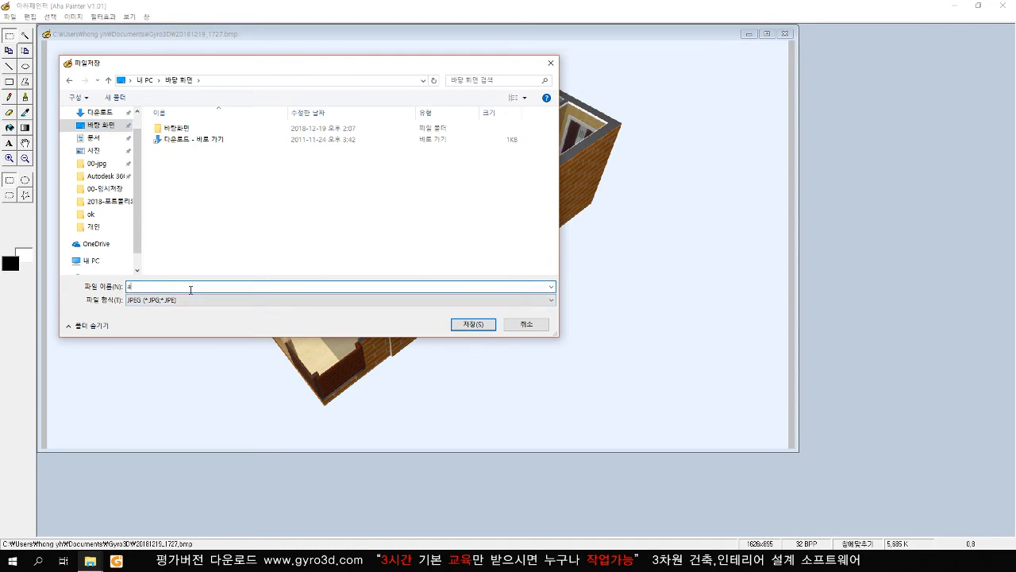
text(a)
click(460, 323)
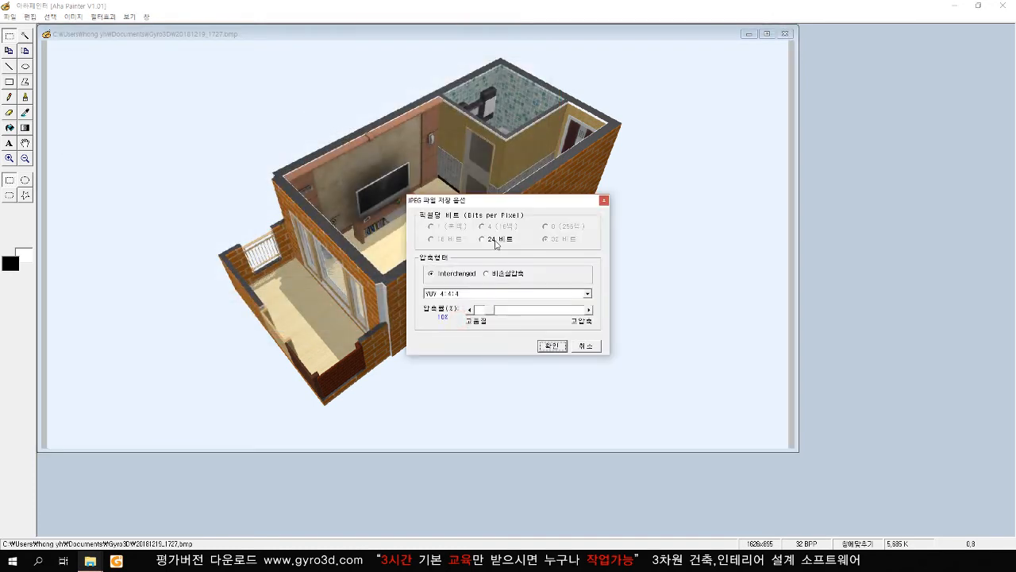
- Export the a1 JPEG at 24 bits with lossless compression and close Aha Painter
click(495, 241)
click(504, 274)
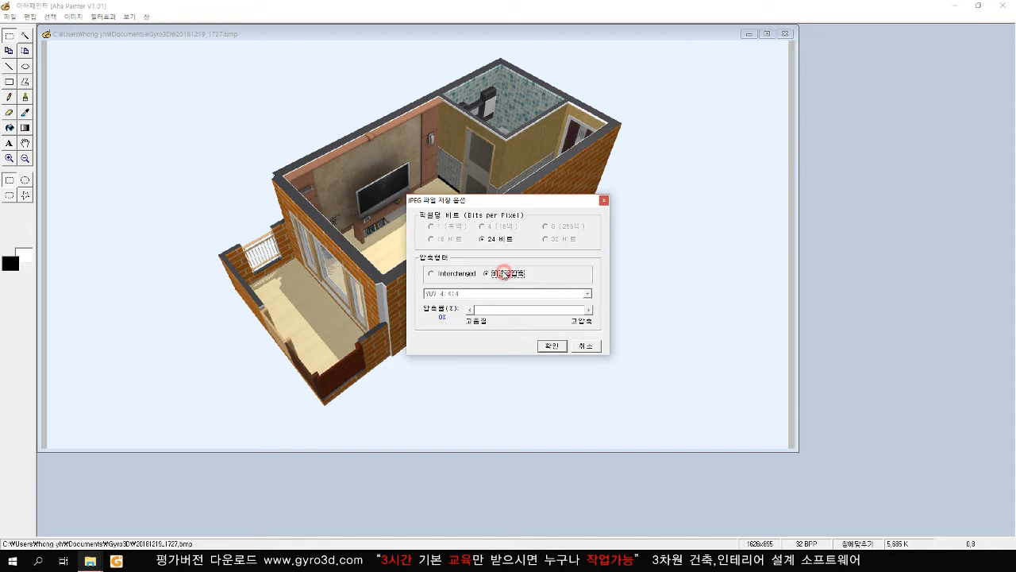
click(551, 345)
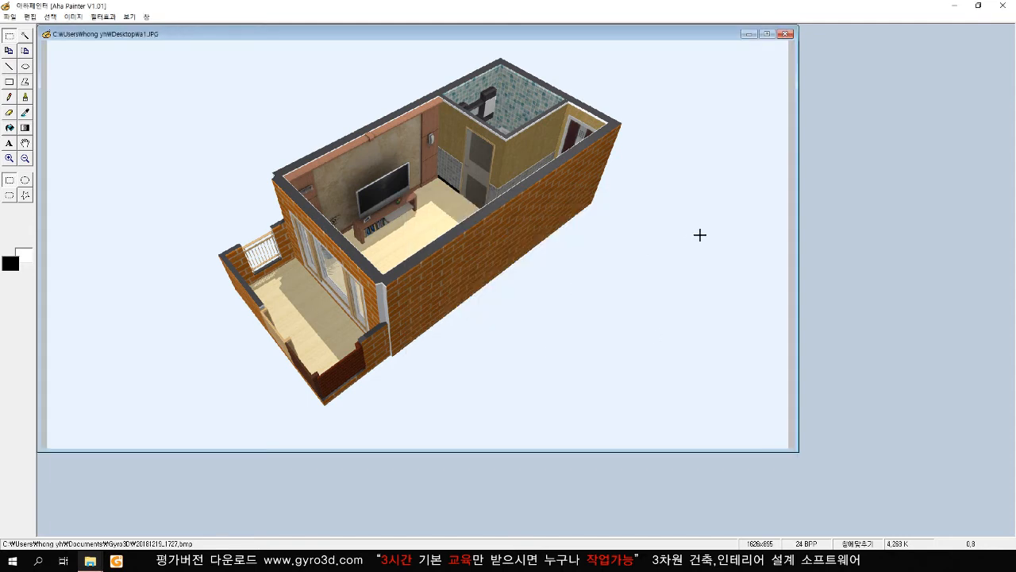
click(1006, 9)
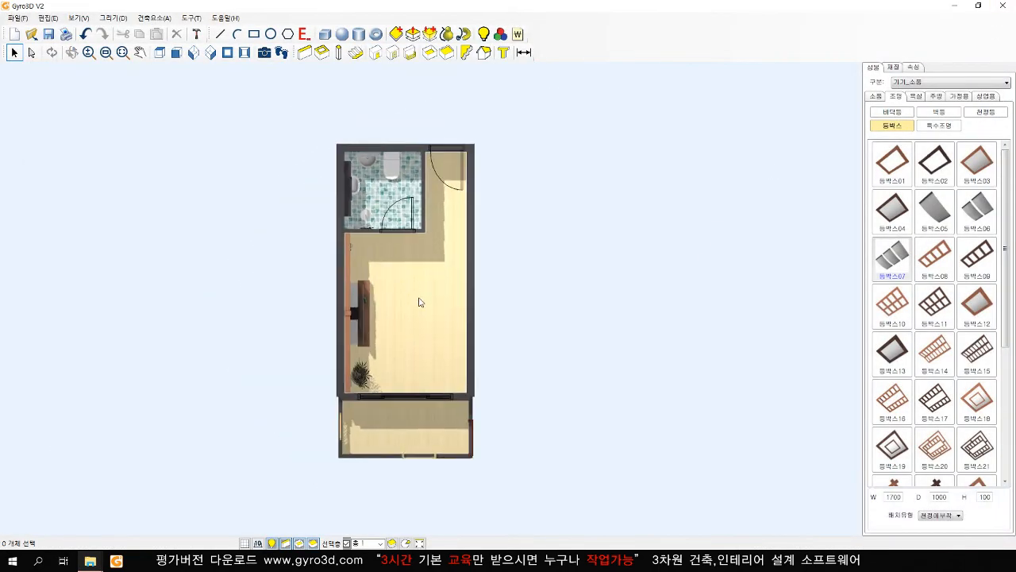
- Turn on the dimension display in the plan view and frame the whole dimensioned floor plan
click(258, 544)
middle_drag(385, 422, 393, 407)
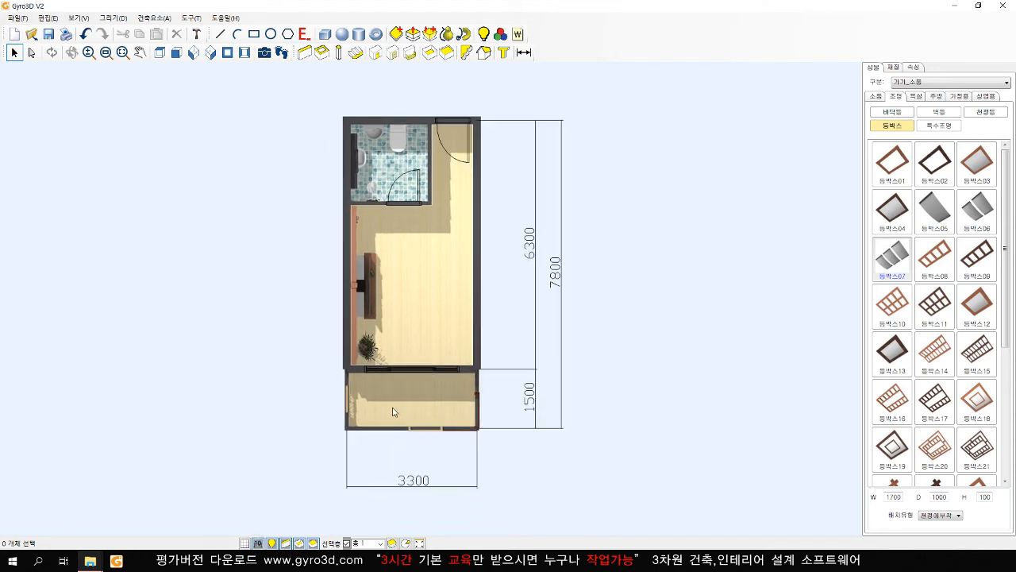
scroll(394, 418, up, 4)
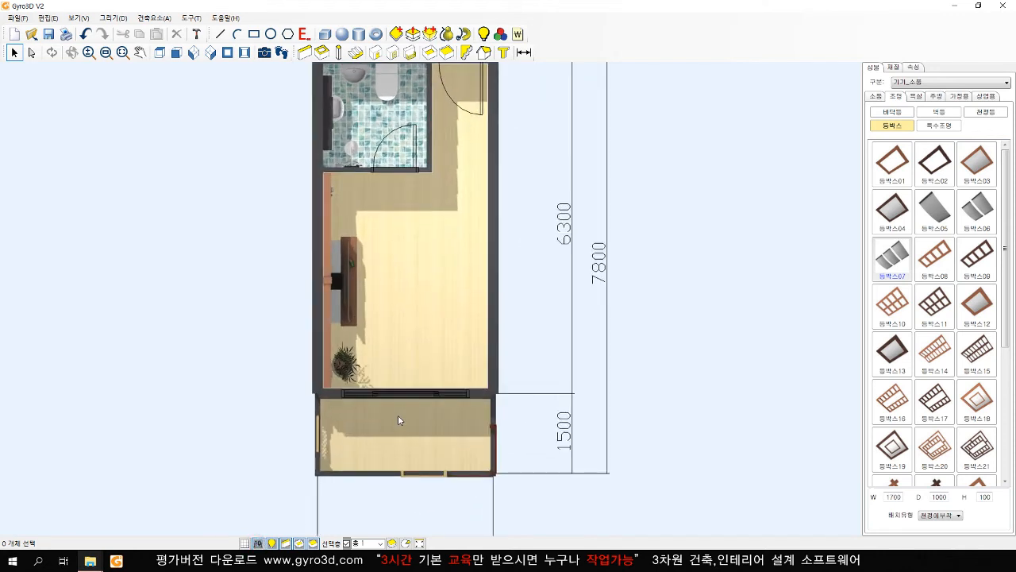
scroll(399, 420, down, 2)
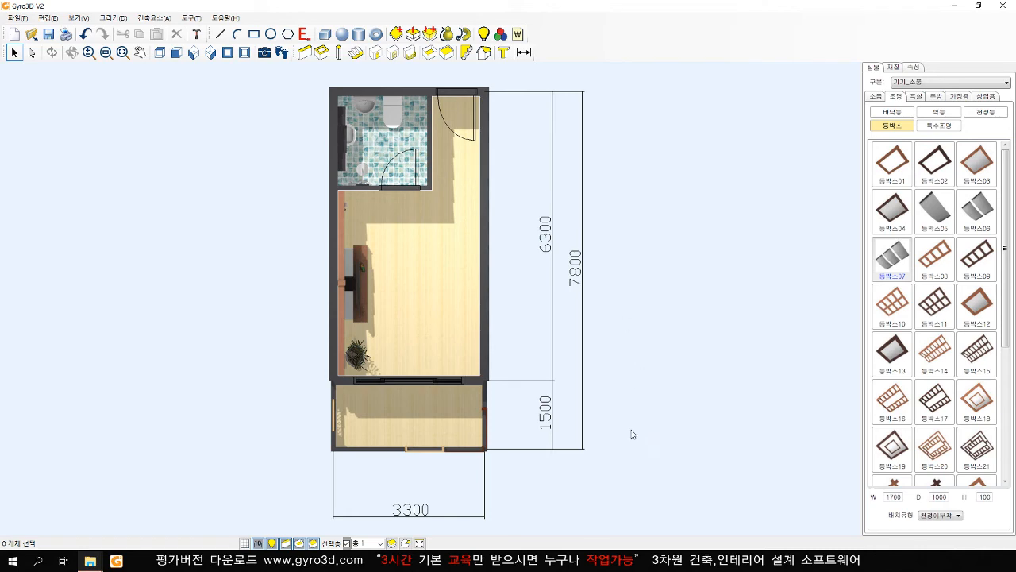
- Send the dimensioned plan view to Aha Painter and save it to the desktop as a JPEG named b2
click(66, 36)
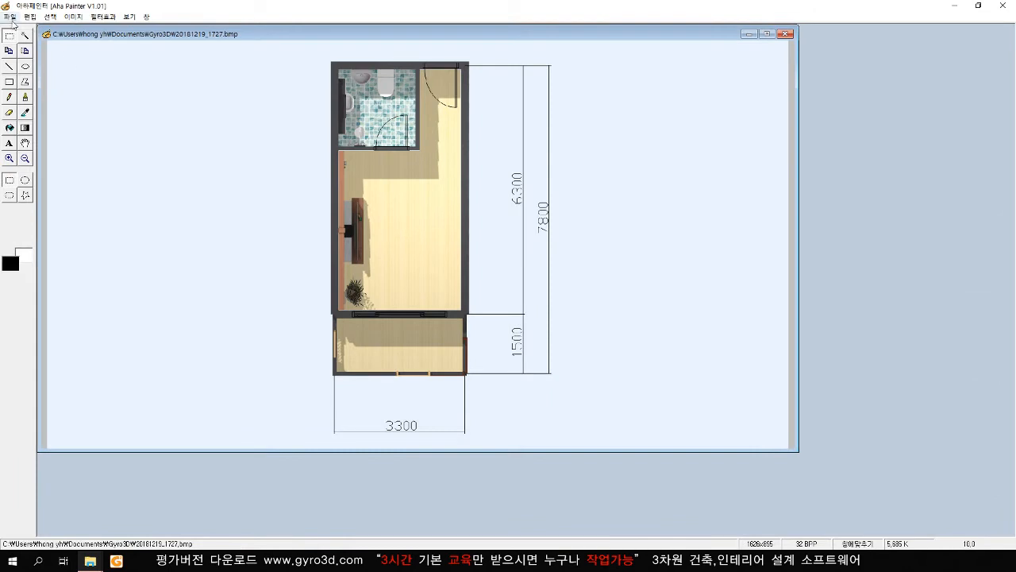
click(8, 17)
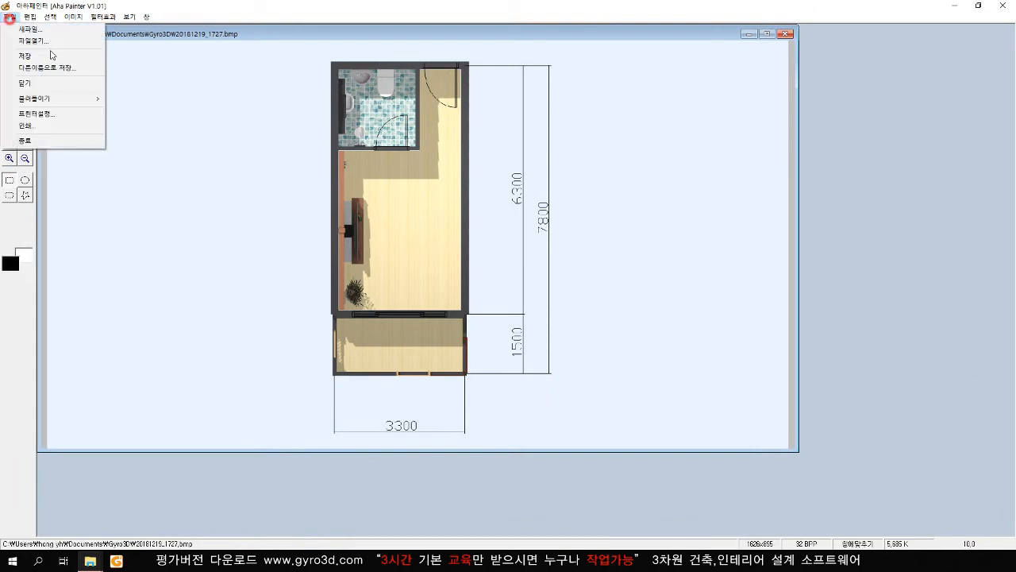
click(57, 68)
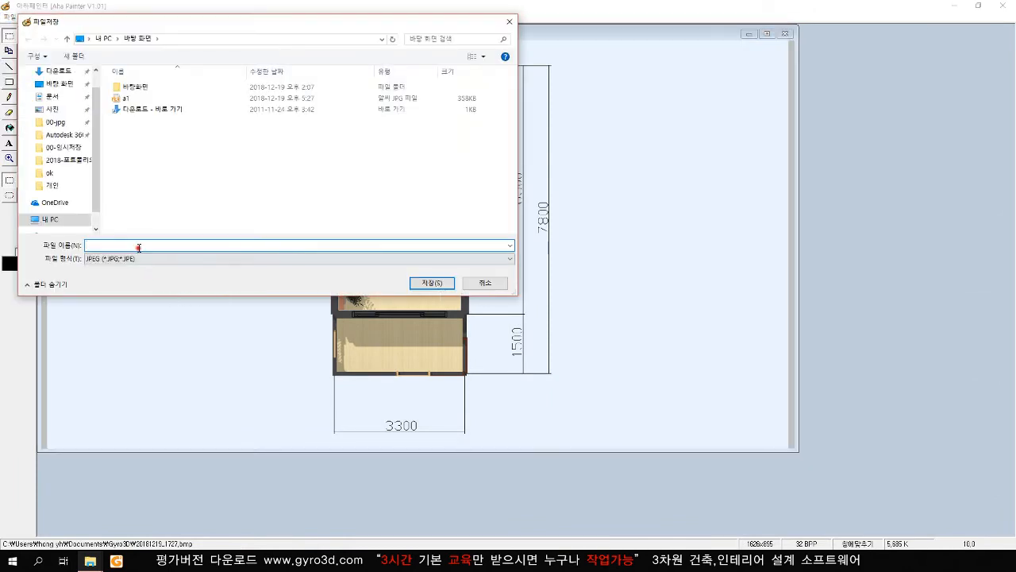
click(138, 247)
click(429, 284)
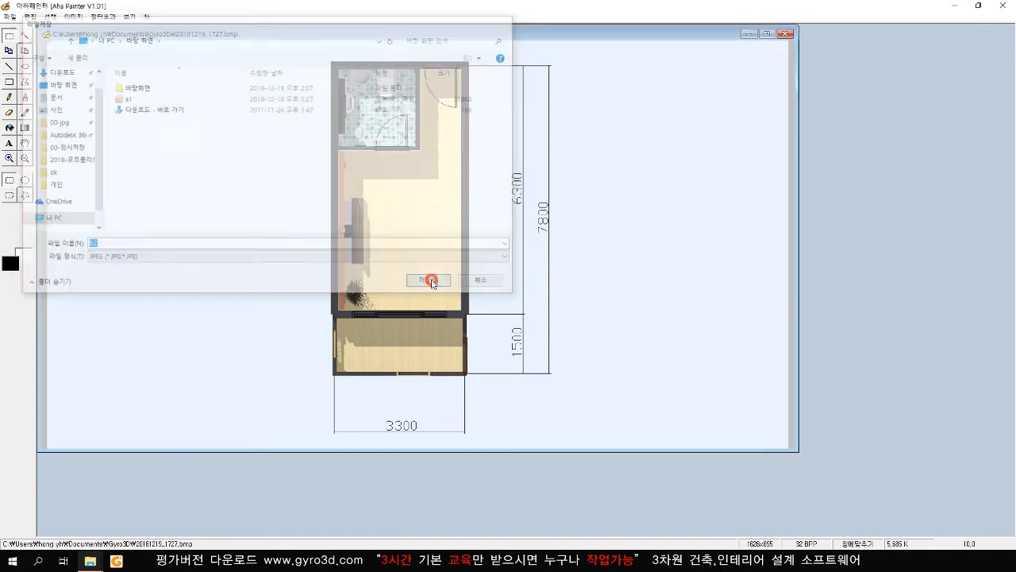
- Export the plan JPEG with 24-bit color and lossless compression, and close the painter program
click(500, 241)
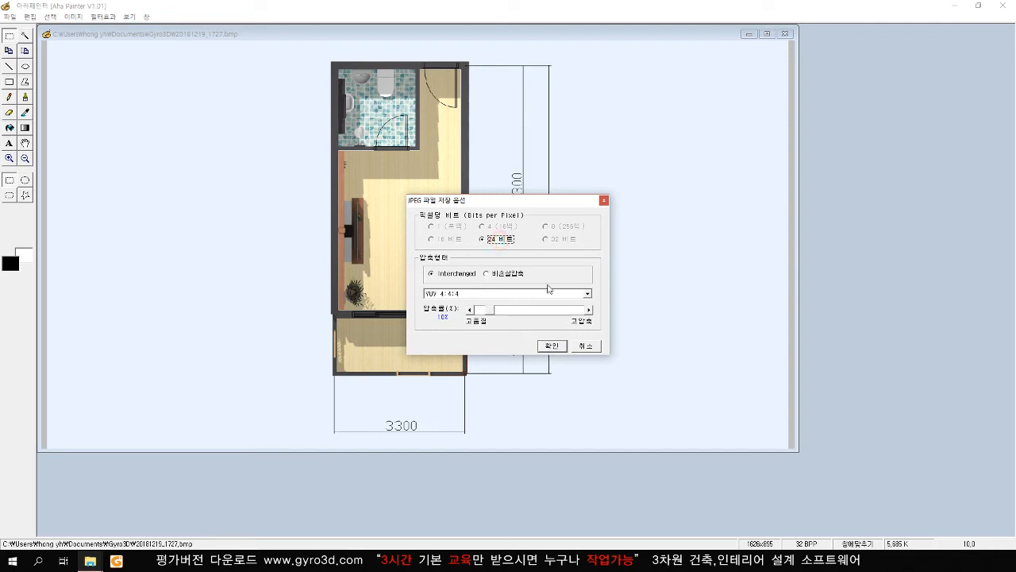
click(503, 275)
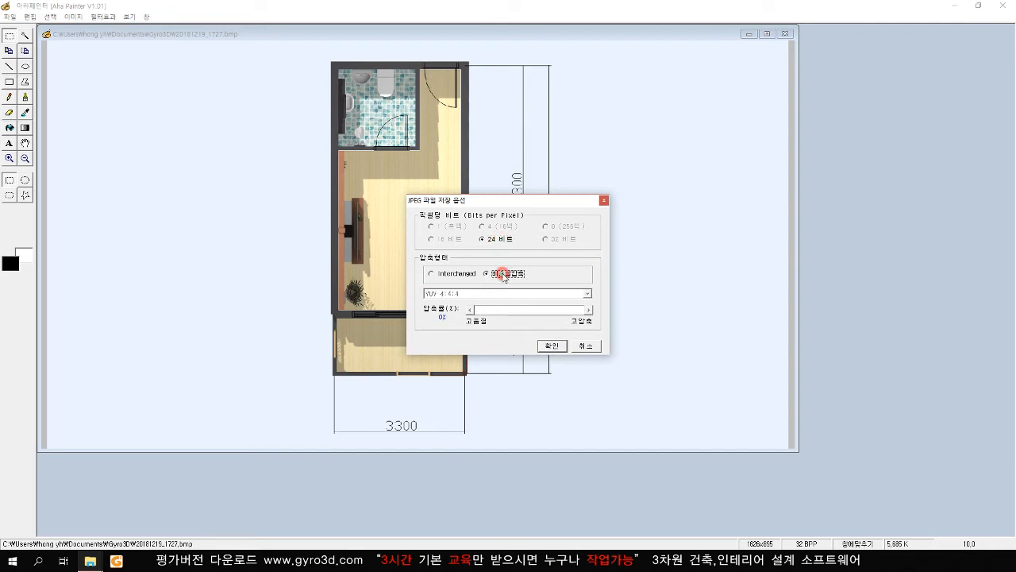
click(552, 346)
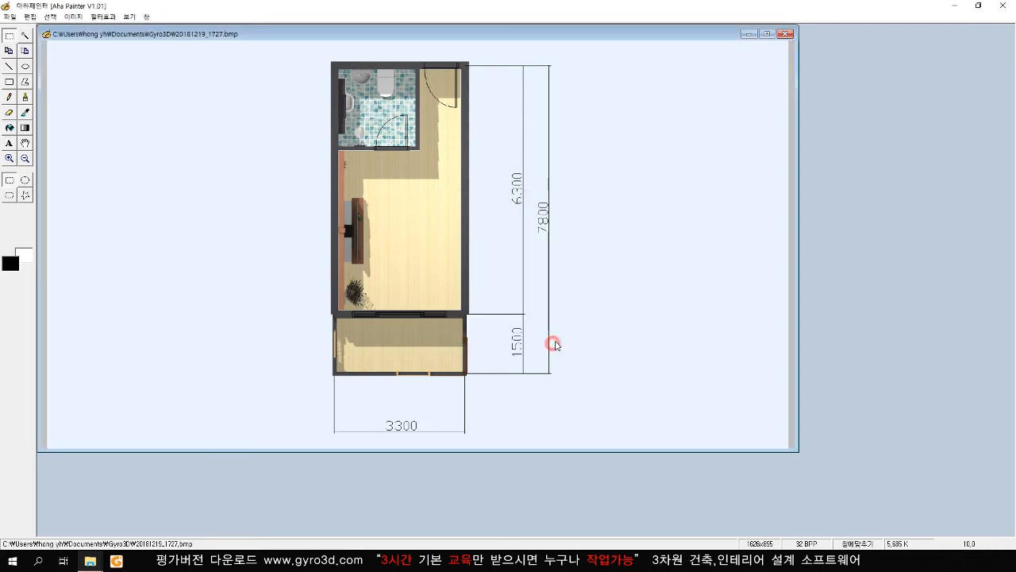
click(1004, 7)
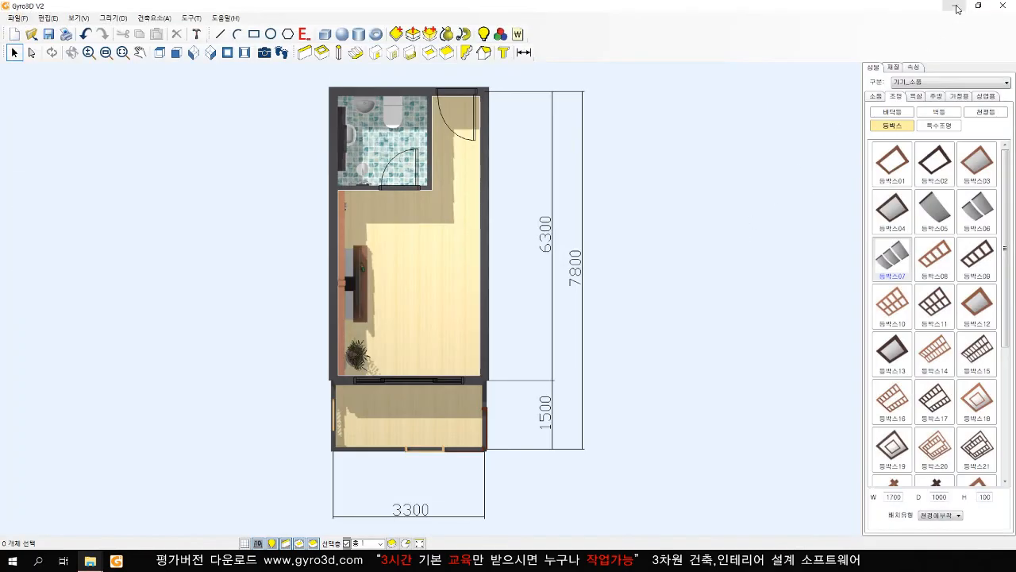
- Minimize Gyro3D and view the exported a1 image from the desktop
click(957, 10)
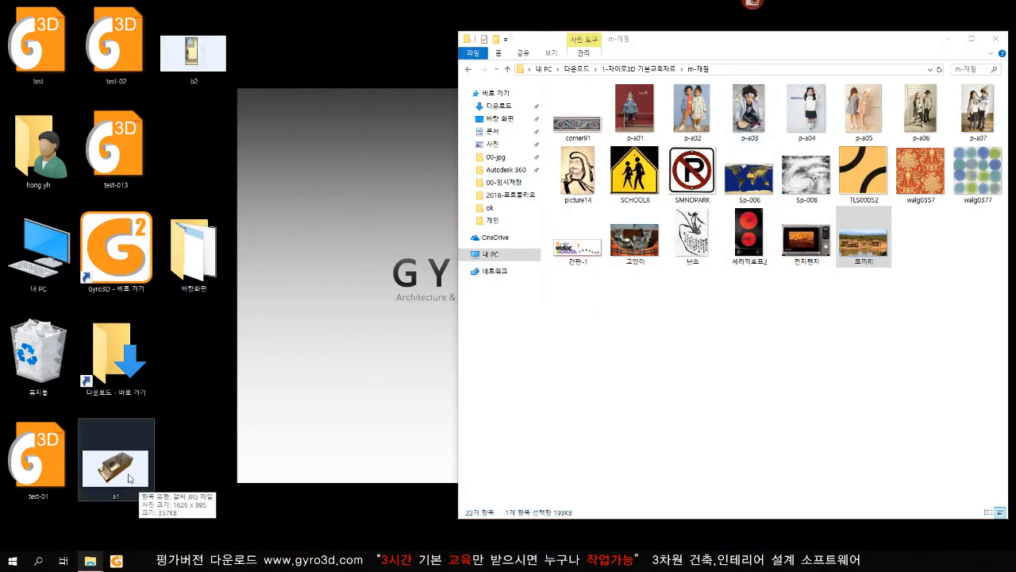
double_click(129, 477)
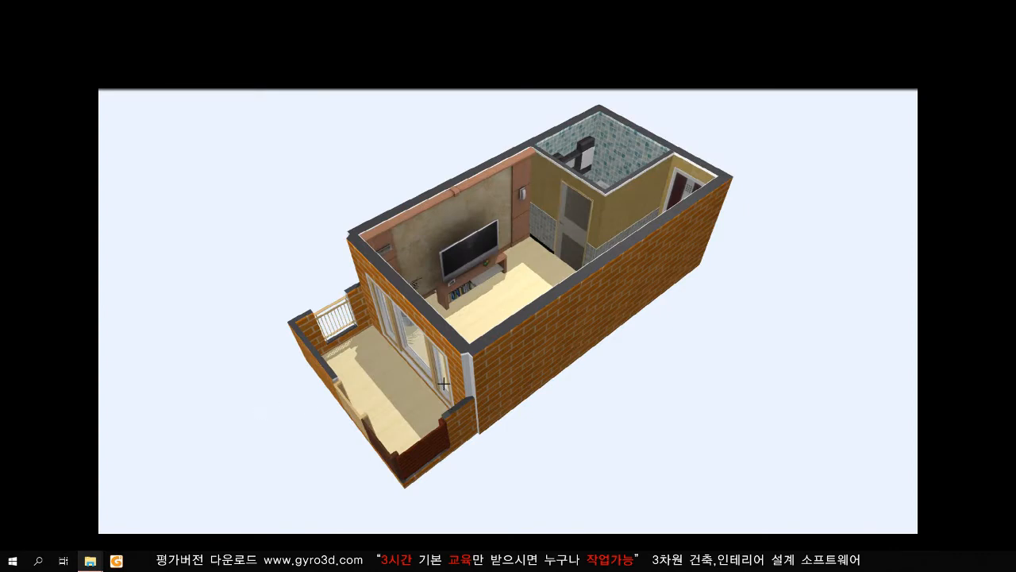
click(733, 331)
click(736, 332)
click(735, 331)
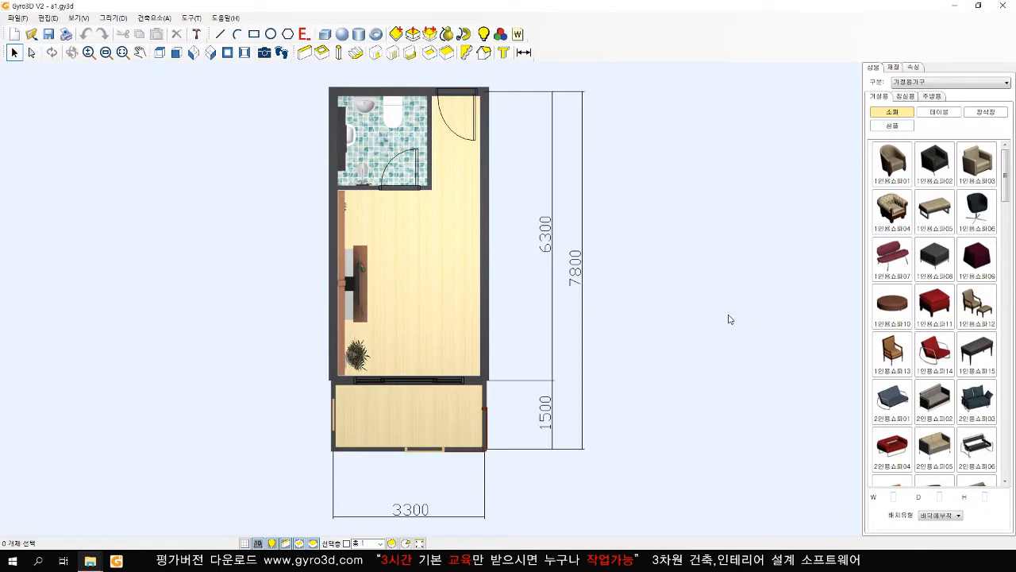
- Copy floor 층 1 twice to stack two identical storeys above it, and turn off the dimension display
click(210, 52)
middle_drag(510, 286, 515, 295)
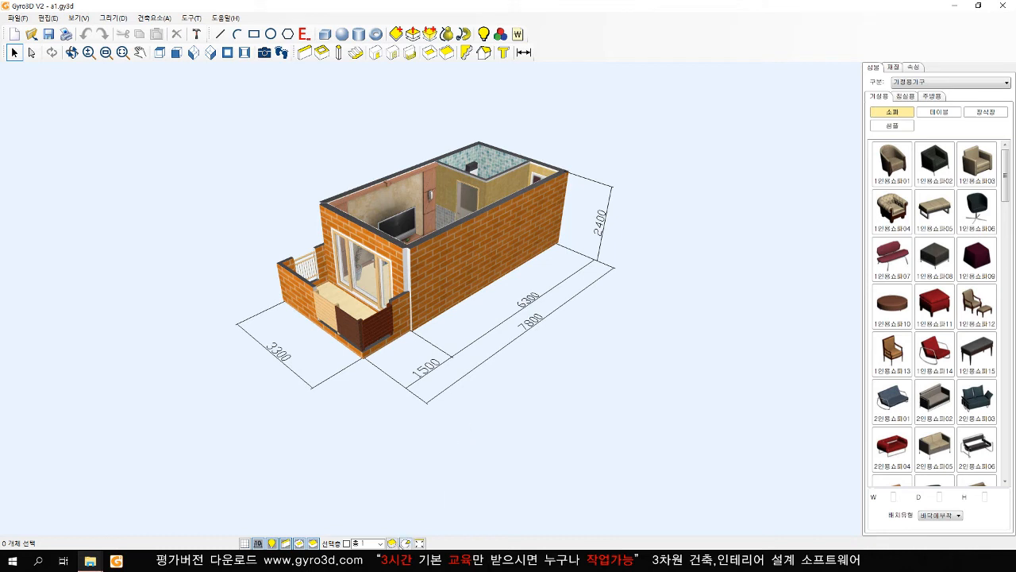
click(392, 543)
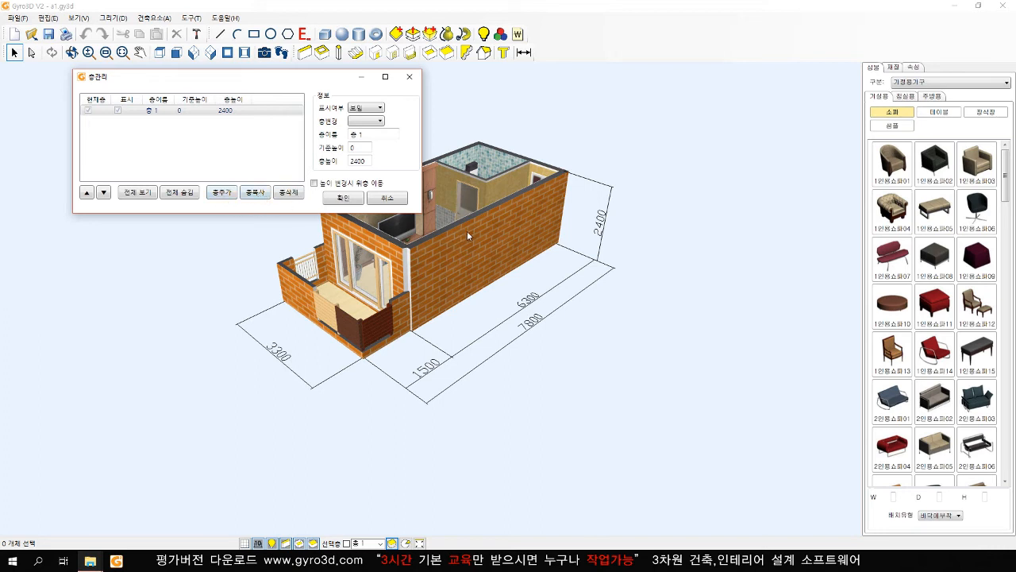
click(257, 194)
click(257, 195)
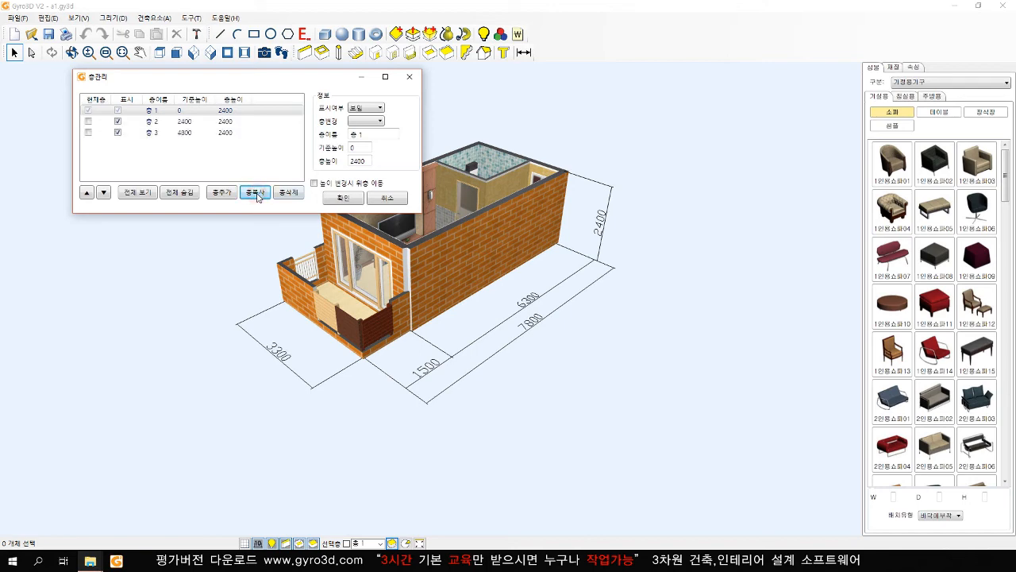
click(343, 198)
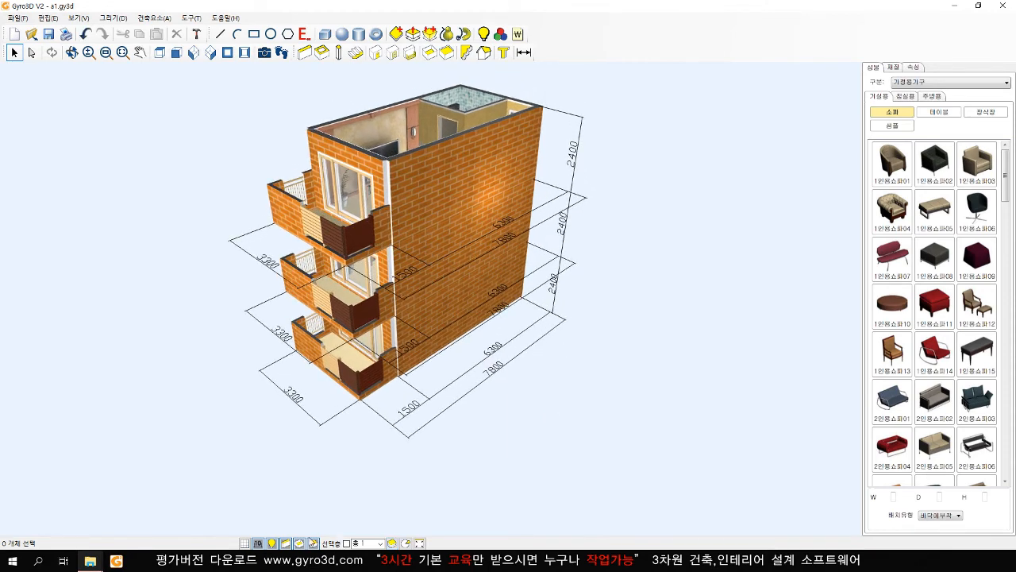
click(258, 543)
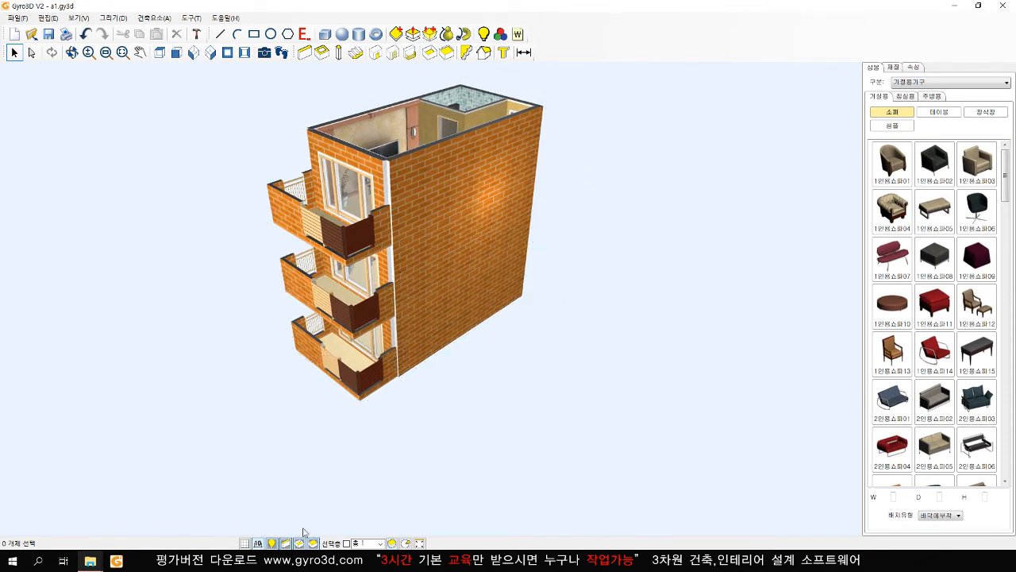
- Add a fourth floor above the three storeys and make 층 4 the current floor
middle_drag(517, 403, 523, 430)
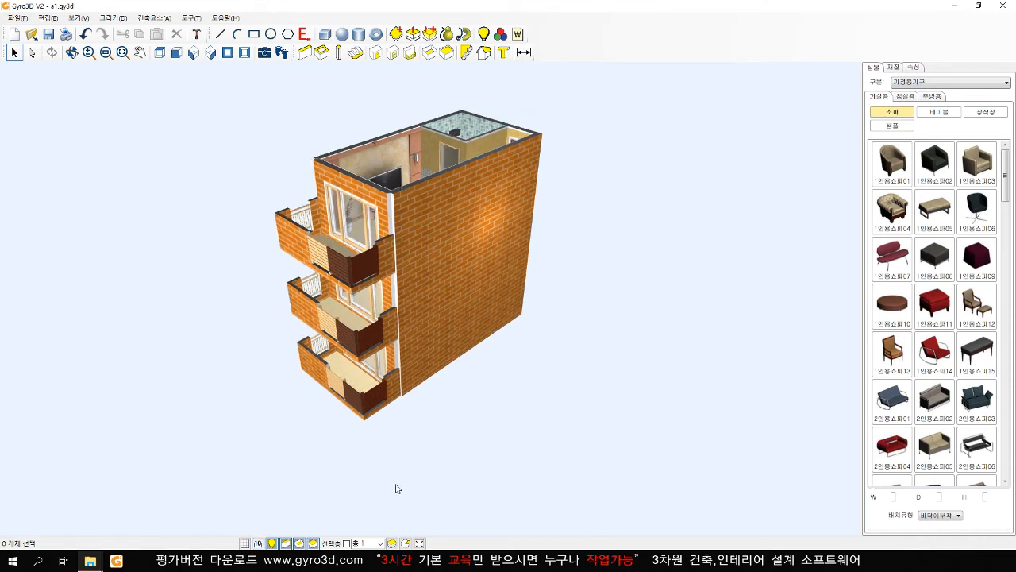
click(395, 542)
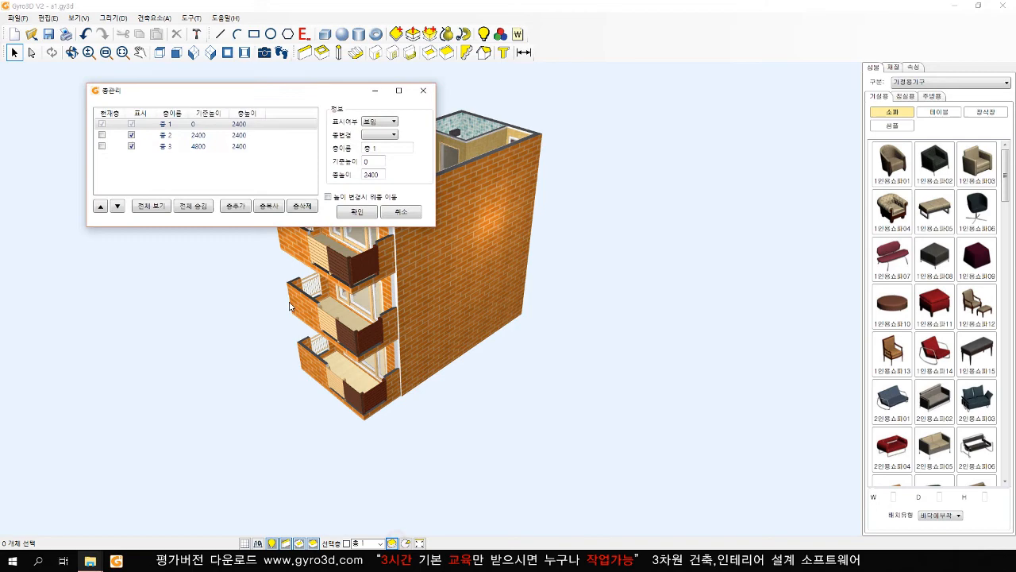
click(229, 204)
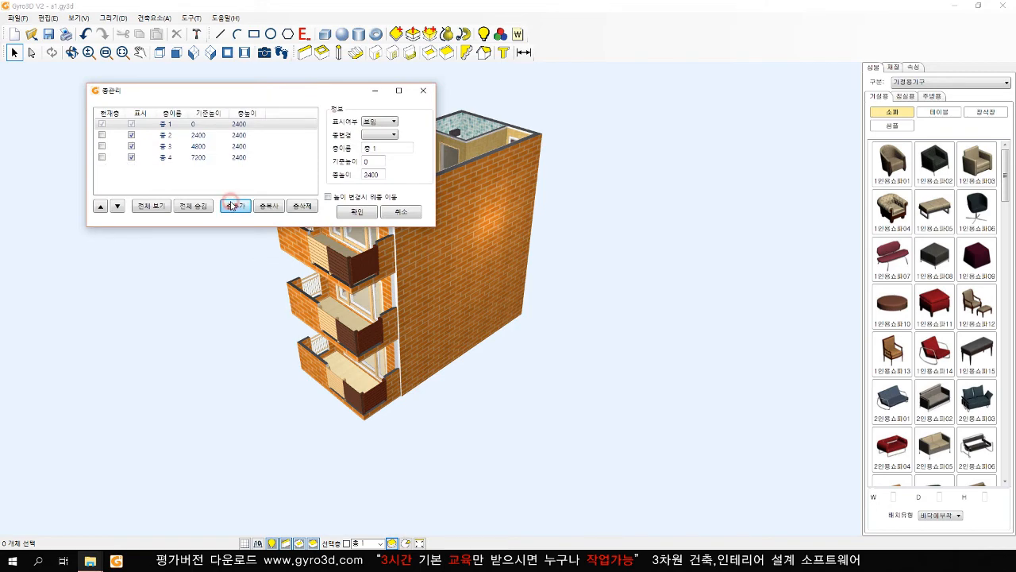
click(357, 212)
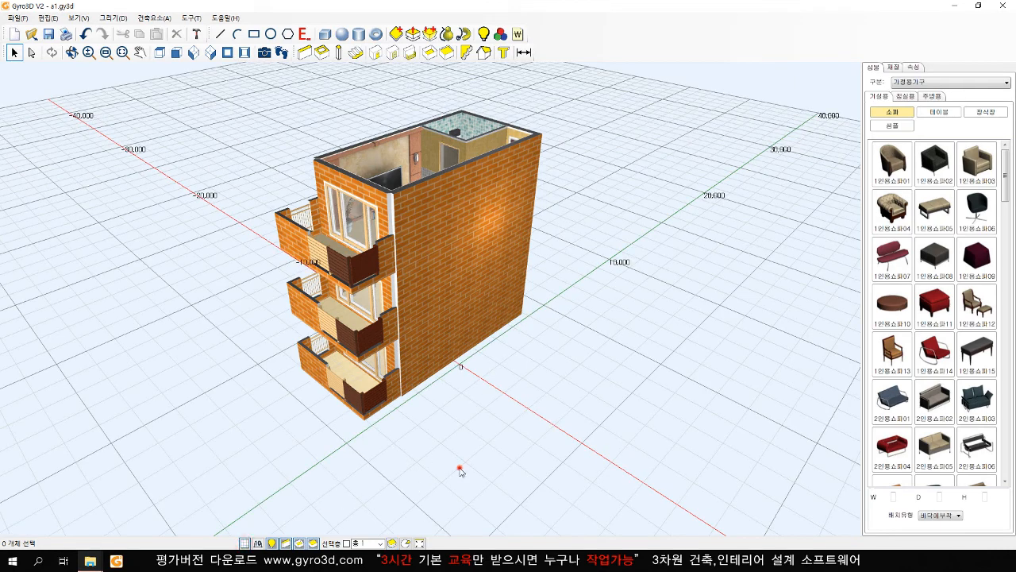
click(381, 544)
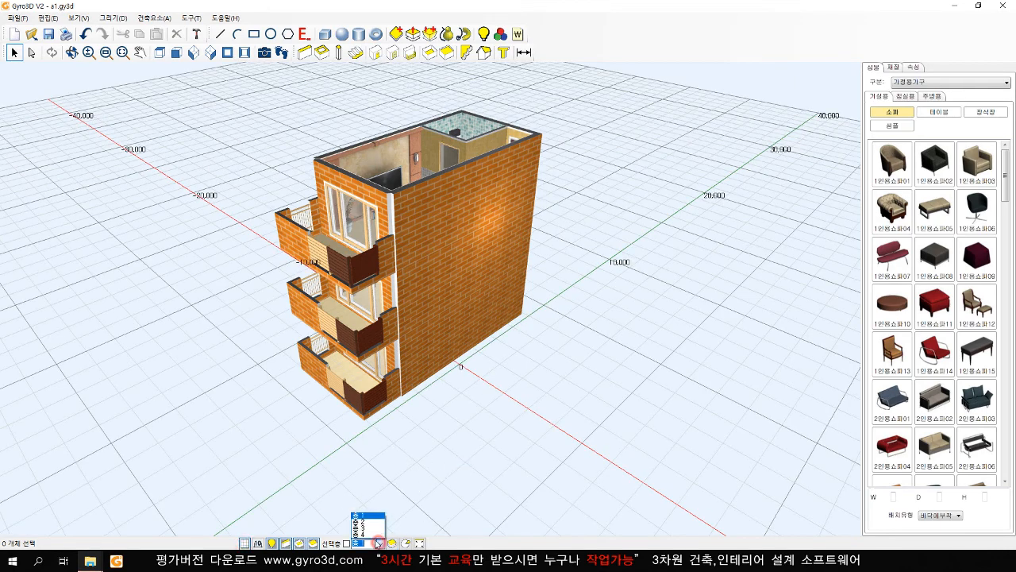
click(366, 536)
middle_drag(471, 426, 501, 392)
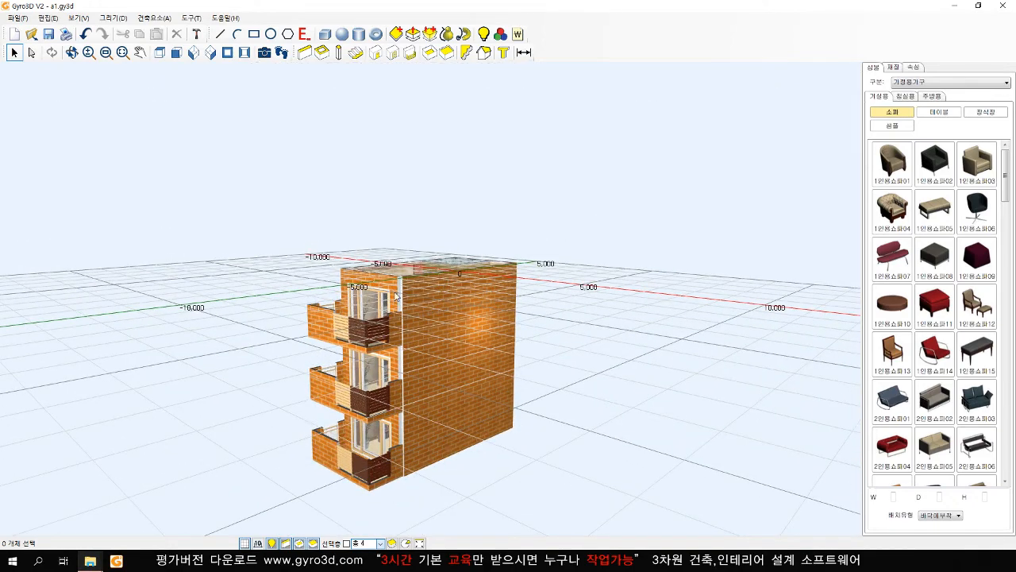
- Draw a rectangular wall enclosure on 층 4, 200 thick and 3000 high, following the main room's outer outline without the balcony
click(162, 54)
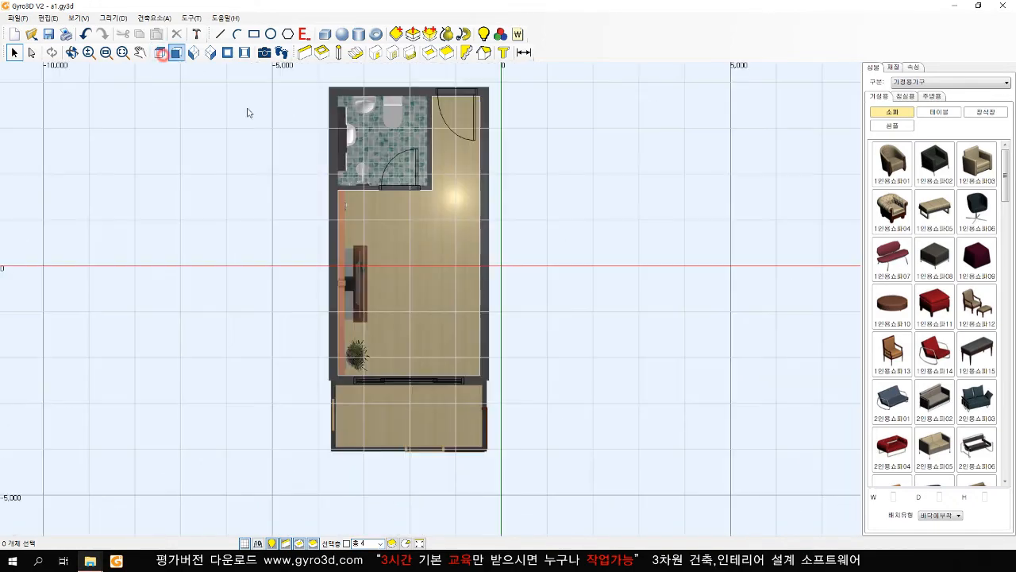
middle_drag(407, 263, 411, 300)
click(322, 53)
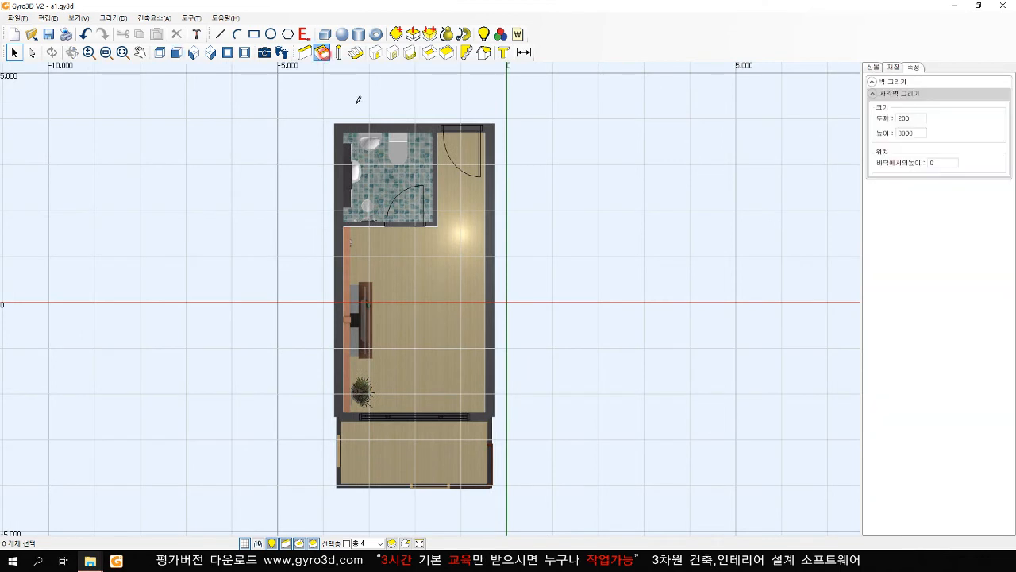
click(334, 127)
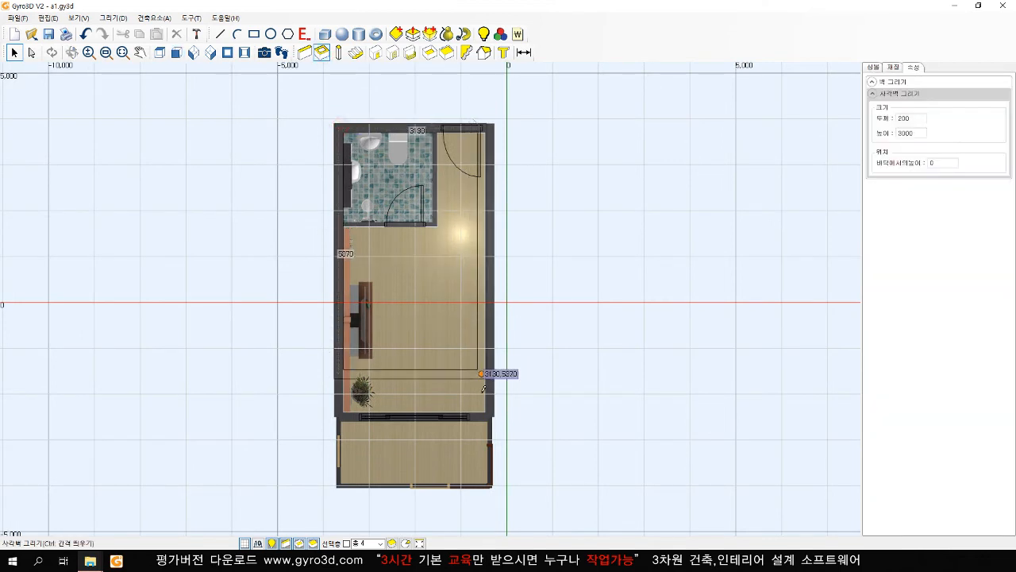
right_click(585, 385)
click(211, 53)
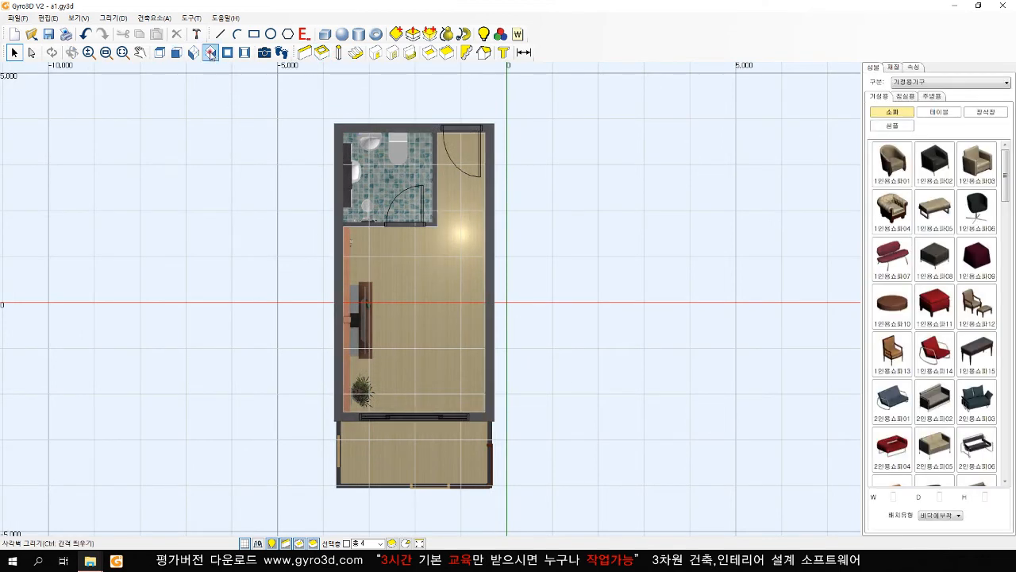
scroll(516, 302, down, 1)
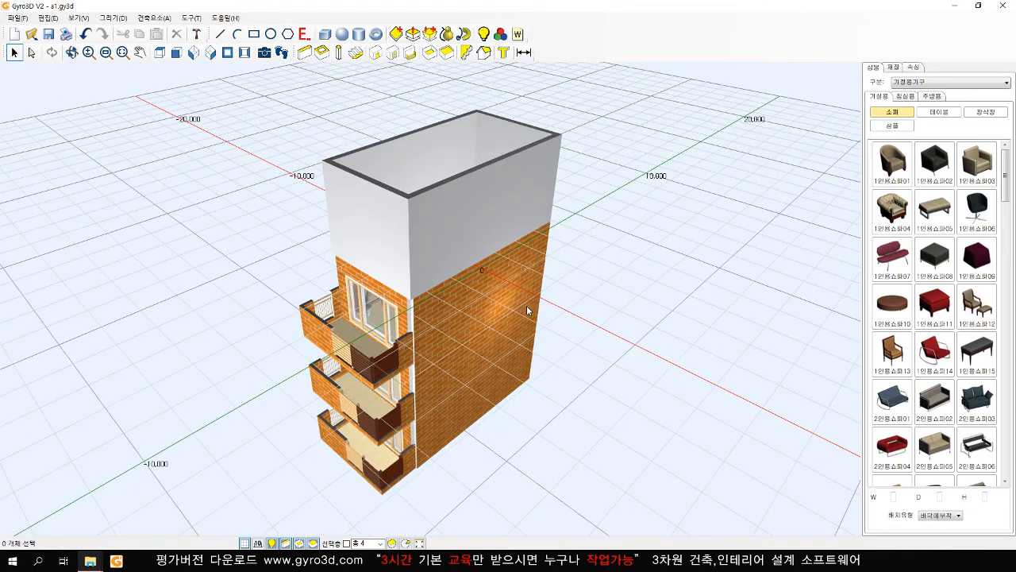
- Set the height of the four 층 4 walls to 1200
key(F3)
drag(567, 163, 273, 79)
double_click(915, 124)
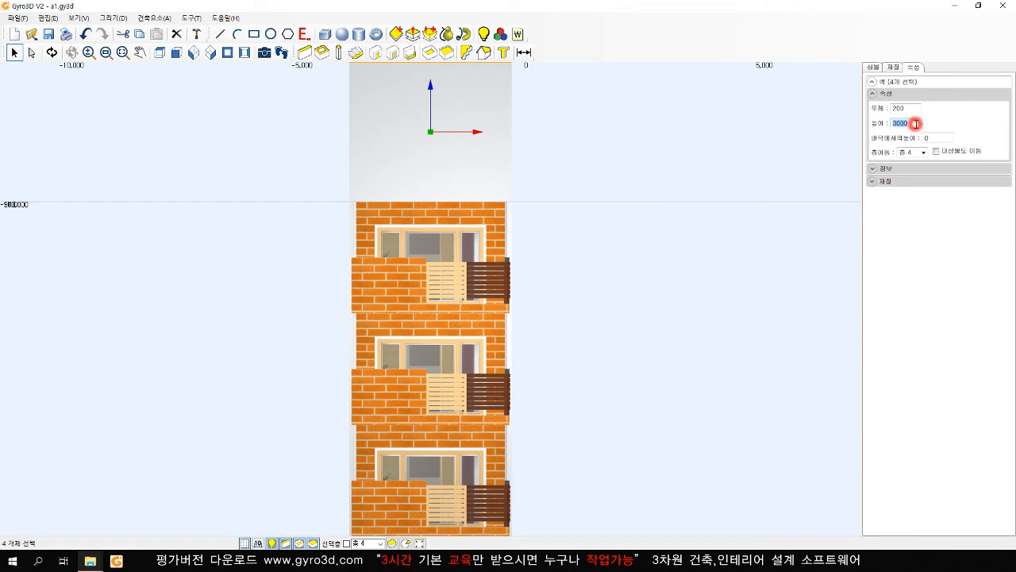
text(12)
key(Return)
click(693, 251)
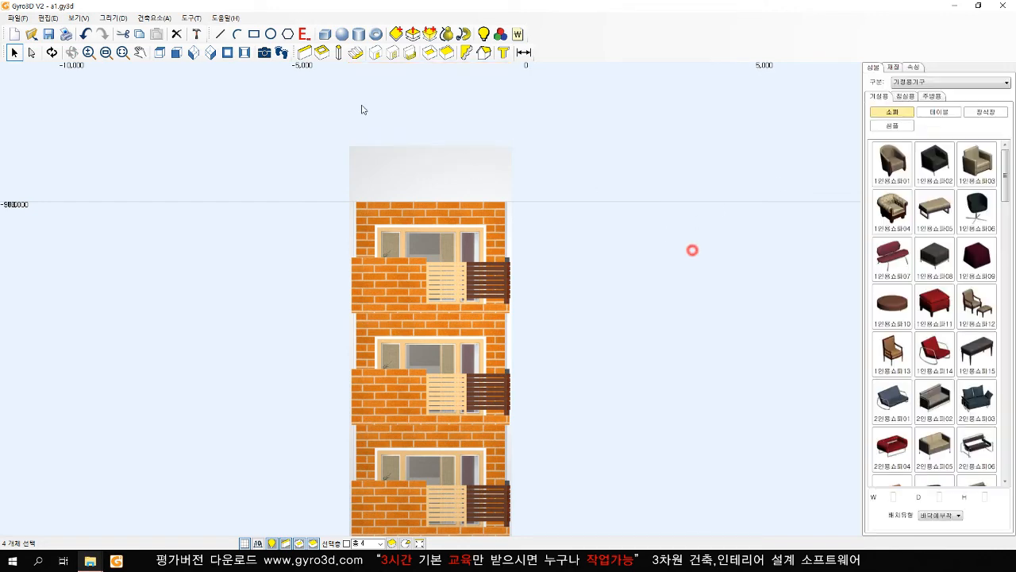
click(210, 52)
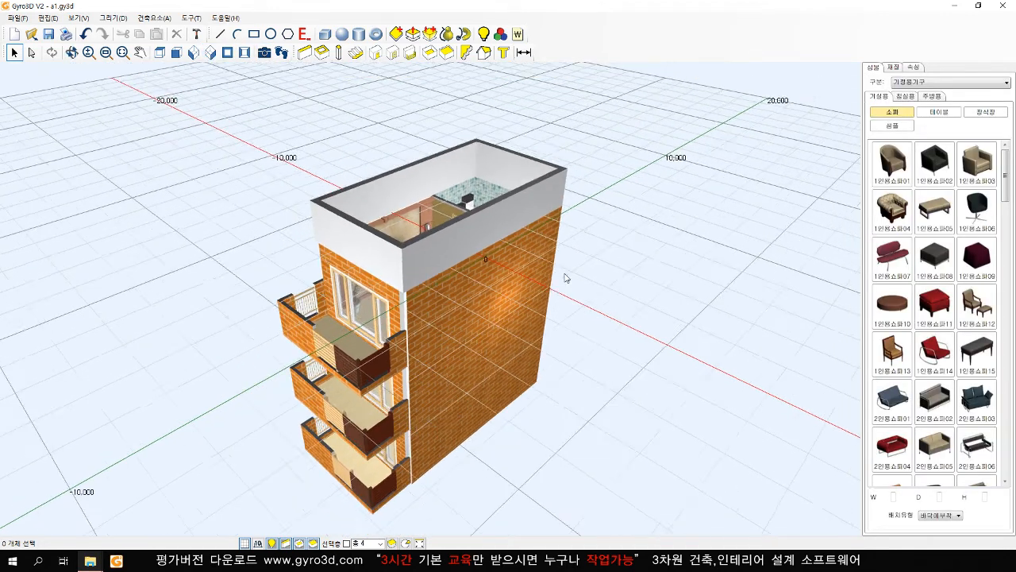
- Create a room inside the 층 4 wall enclosure to give the storey a floor
click(429, 54)
click(418, 222)
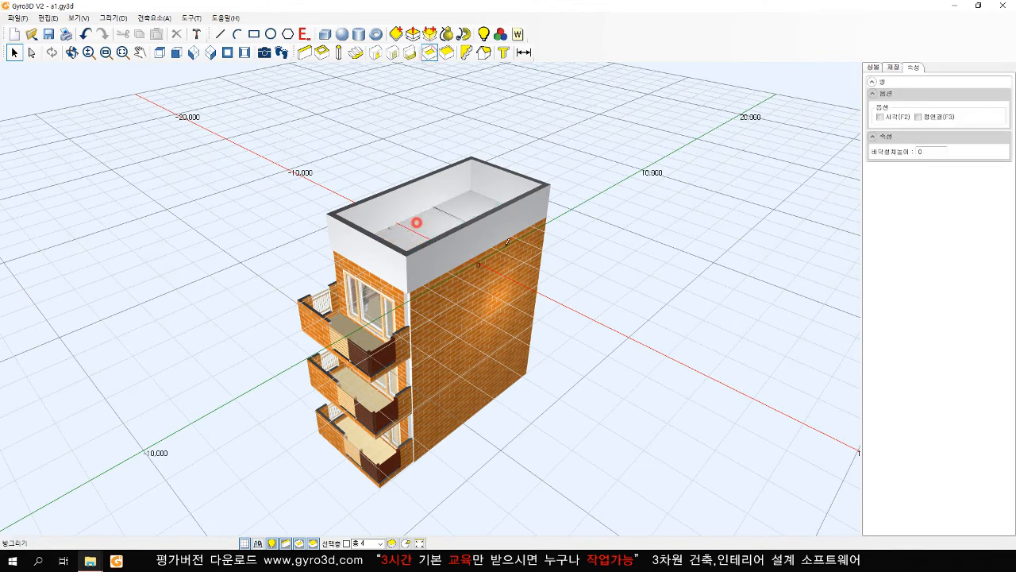
right_click(662, 327)
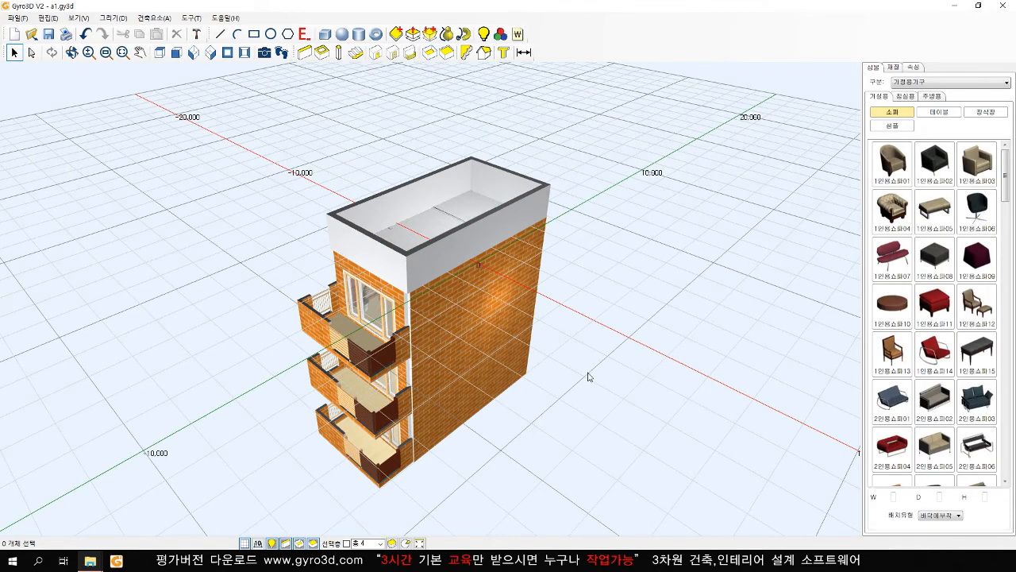
- Draw a rectangle offset 600 outward from the 층 4 walls using the wall-spacing option, and hide the grid
scroll(588, 378, up, 1)
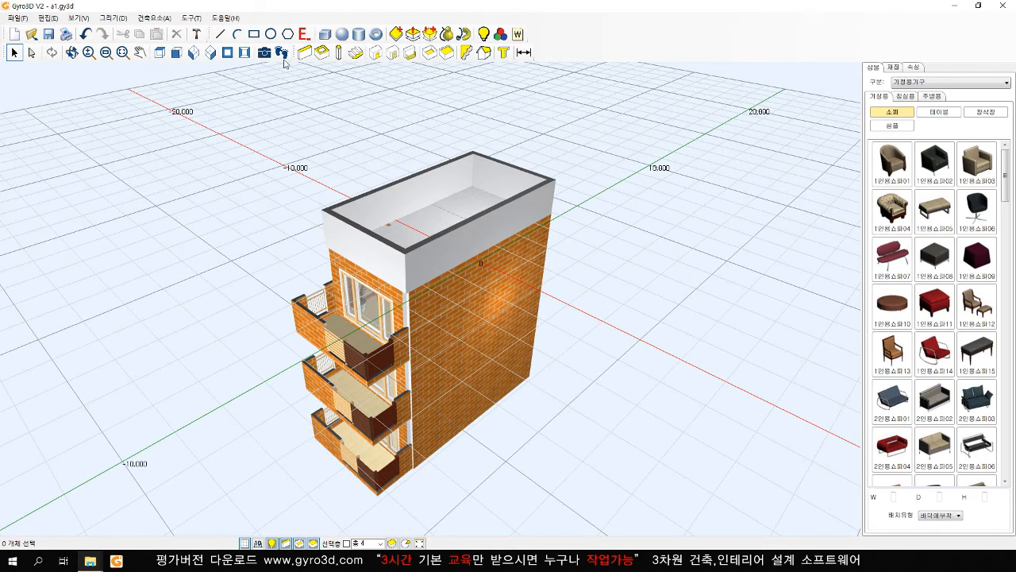
click(254, 34)
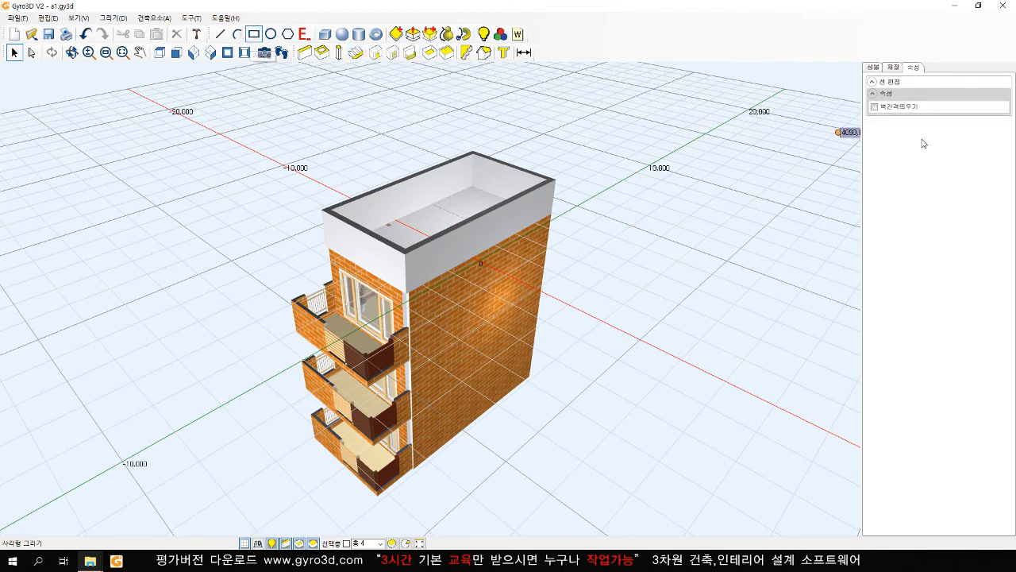
click(900, 107)
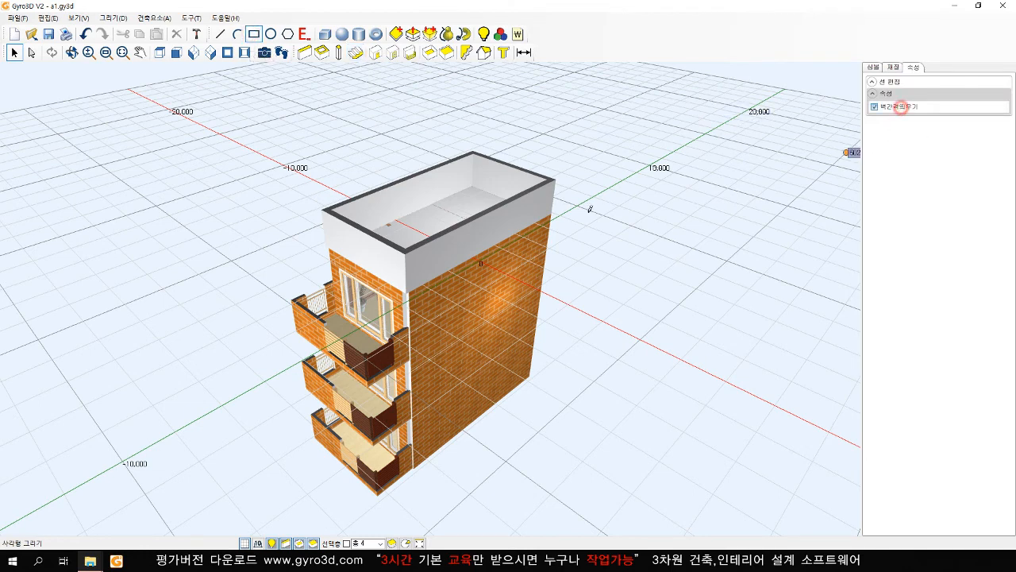
click(491, 211)
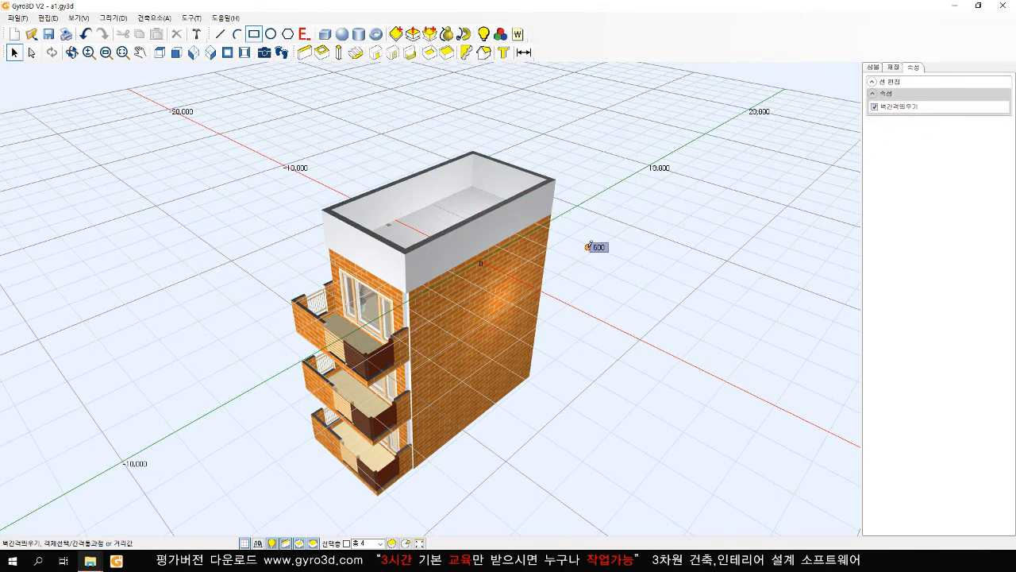
key(Return)
key(Escape)
scroll(605, 258, up, 3)
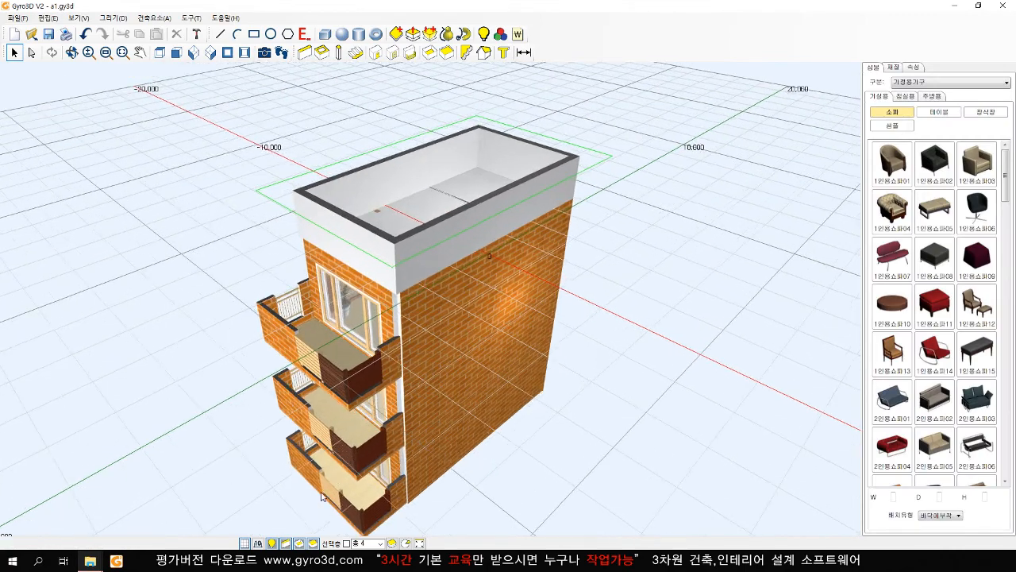
click(246, 544)
middle_drag(452, 320, 433, 333)
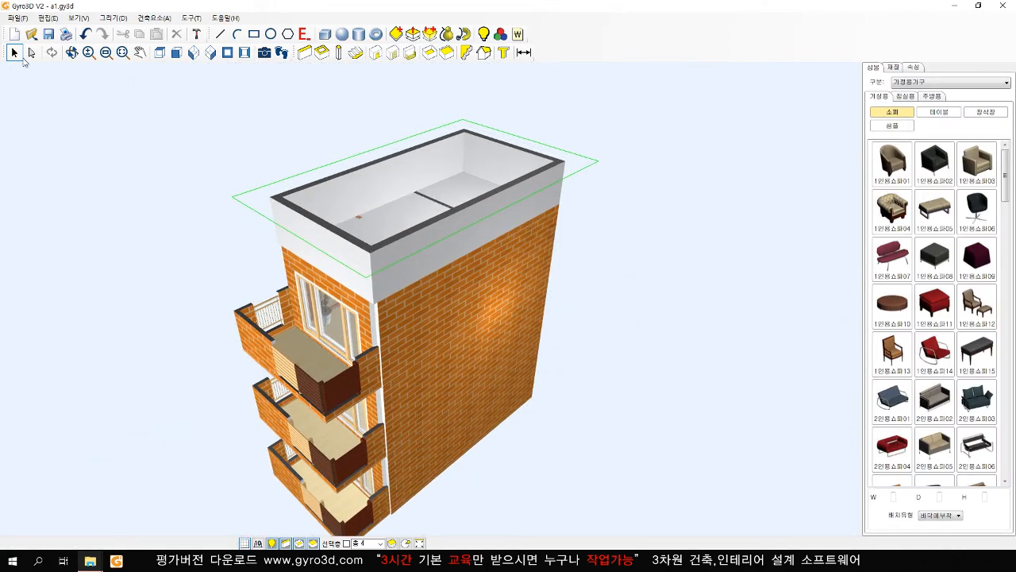
- Draw a centre line joining the midpoints of the offset rectangle's two short sides
click(30, 55)
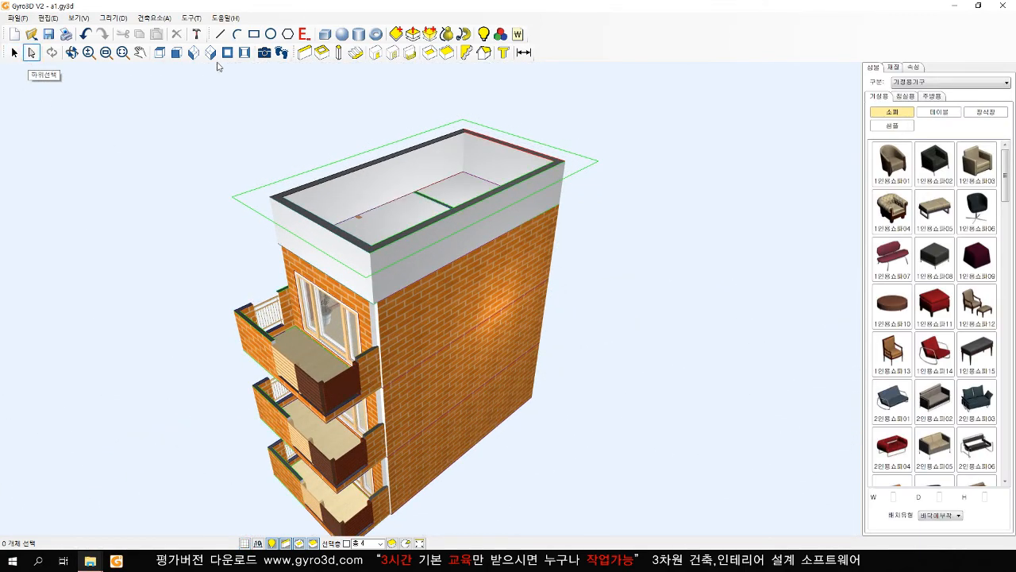
click(220, 35)
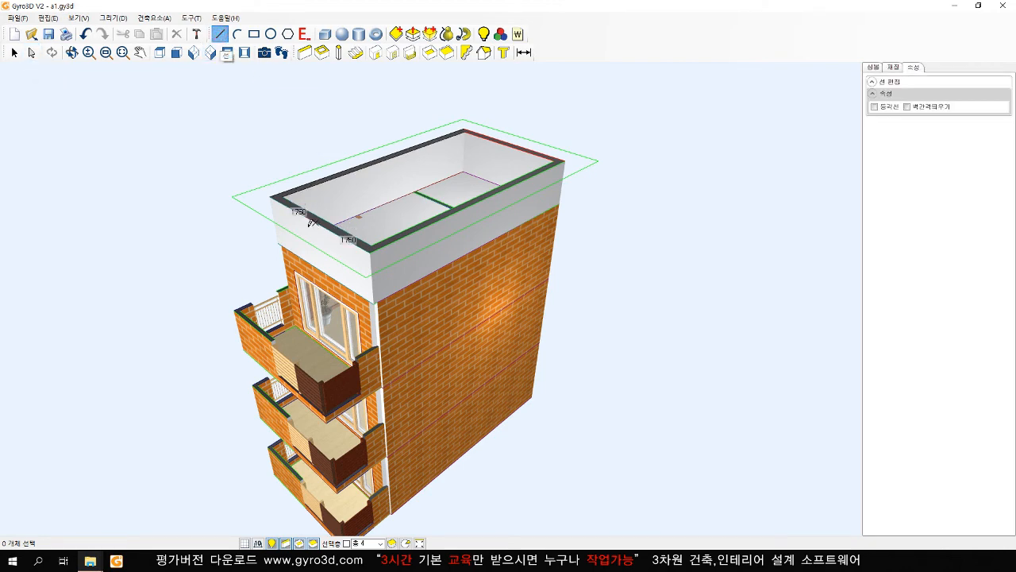
click(295, 232)
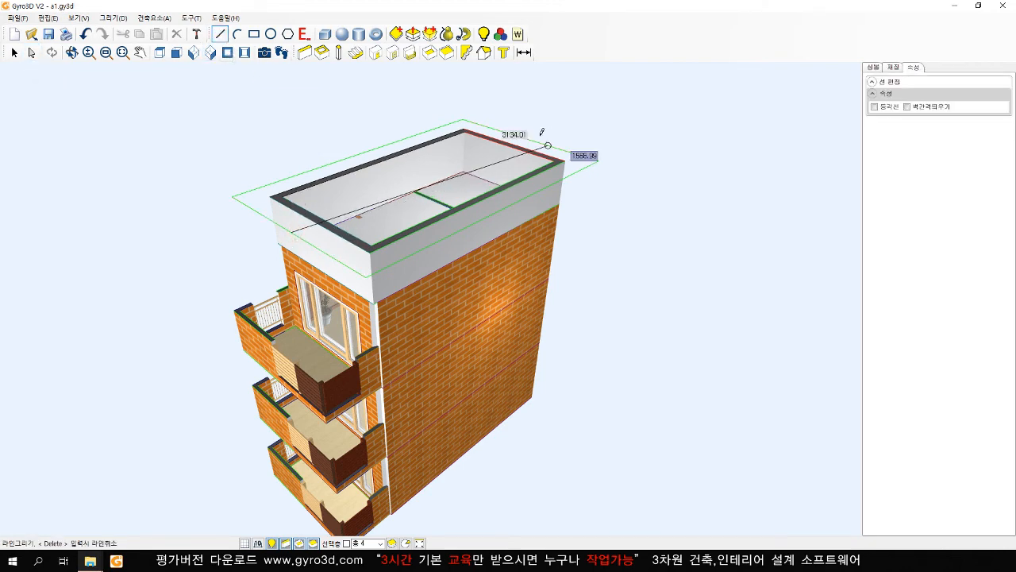
right_click(617, 117)
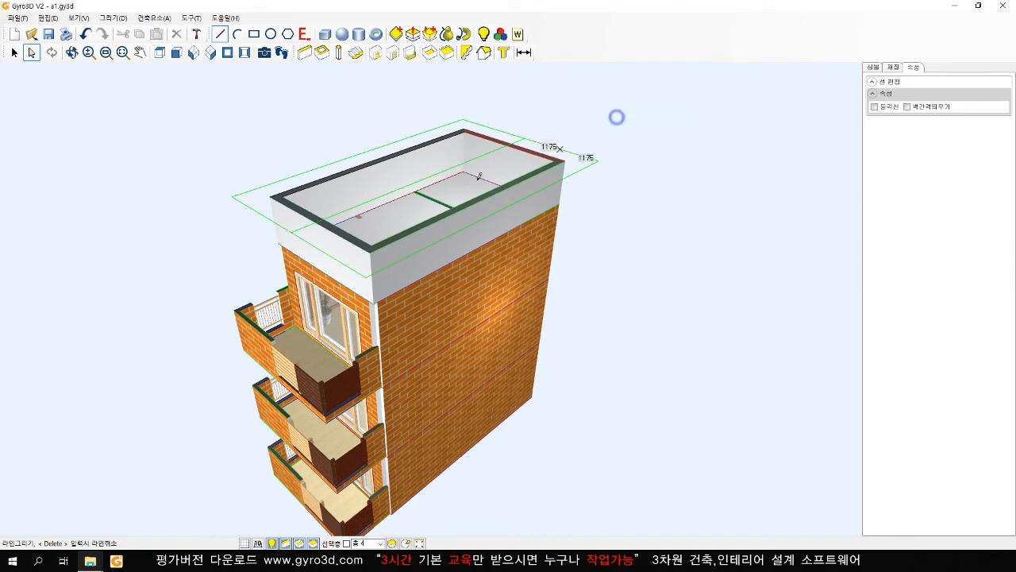
- Draw three lines from the centre line's midpoint to the midpoint and both quarter points of the rectangle's long side above the plain brick wall
click(426, 177)
click(503, 208)
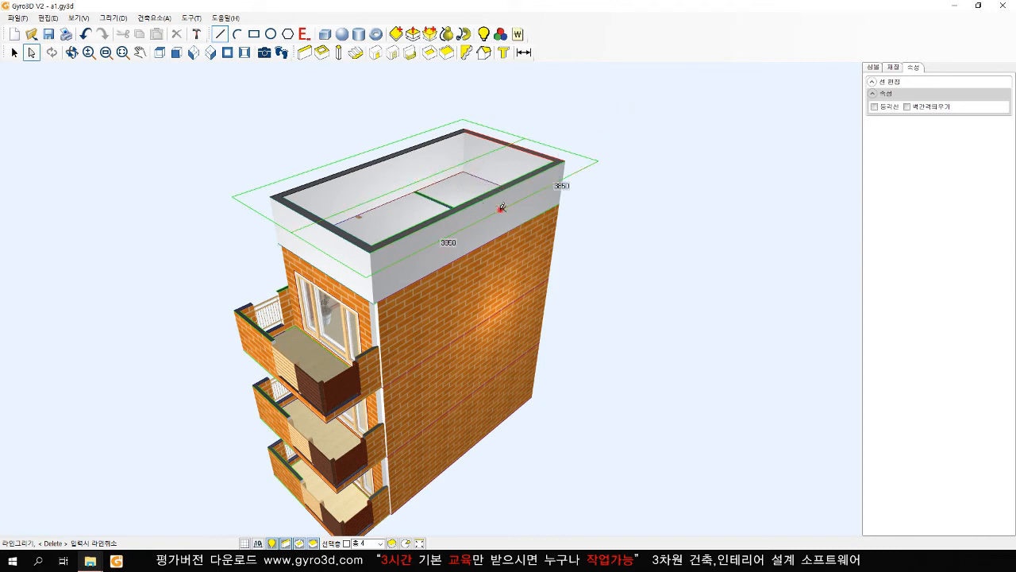
right_click(530, 201)
click(426, 177)
click(551, 182)
right_click(570, 183)
click(421, 176)
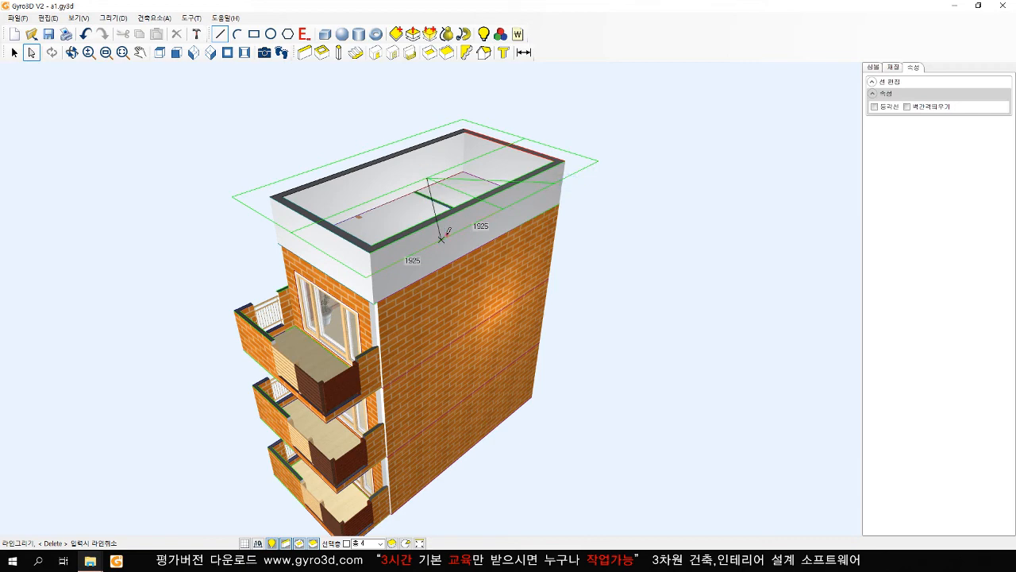
click(445, 235)
right_click(609, 215)
right_click(667, 219)
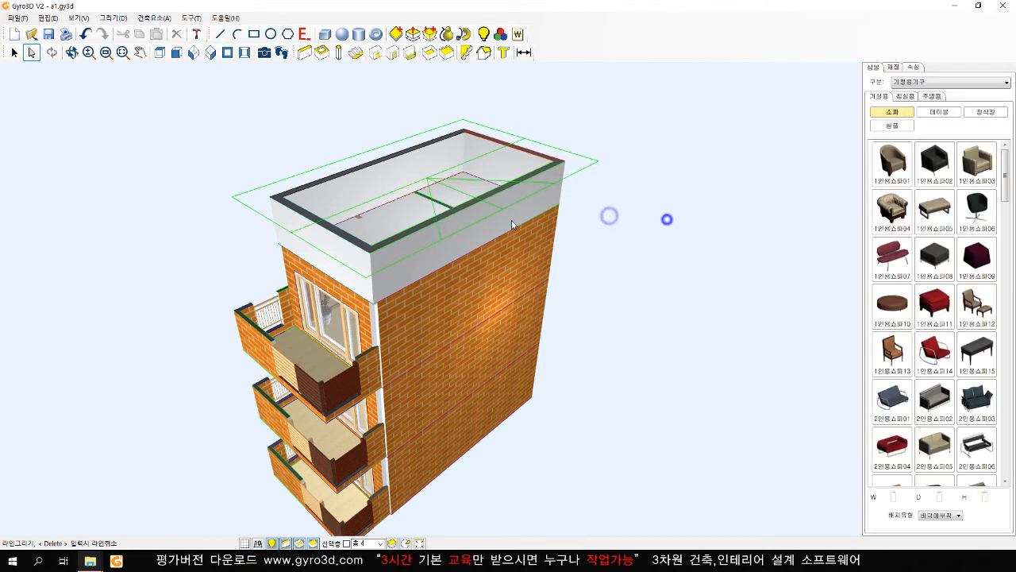
- Raise both halves of the centre line and the perpendicular middle line together to form the roof ridges
click(369, 207)
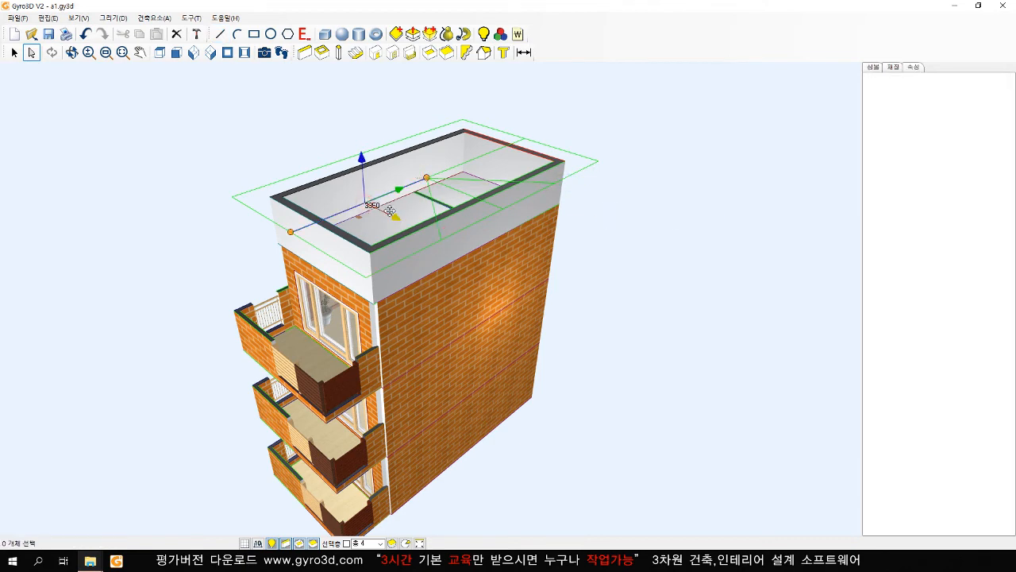
click(485, 158)
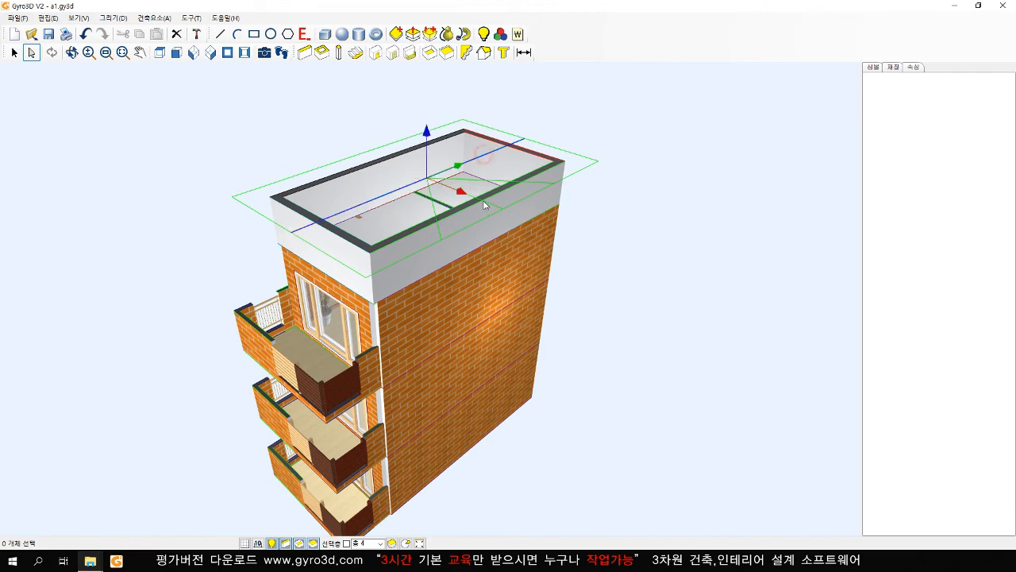
click(488, 203)
drag(464, 146, 463, 104)
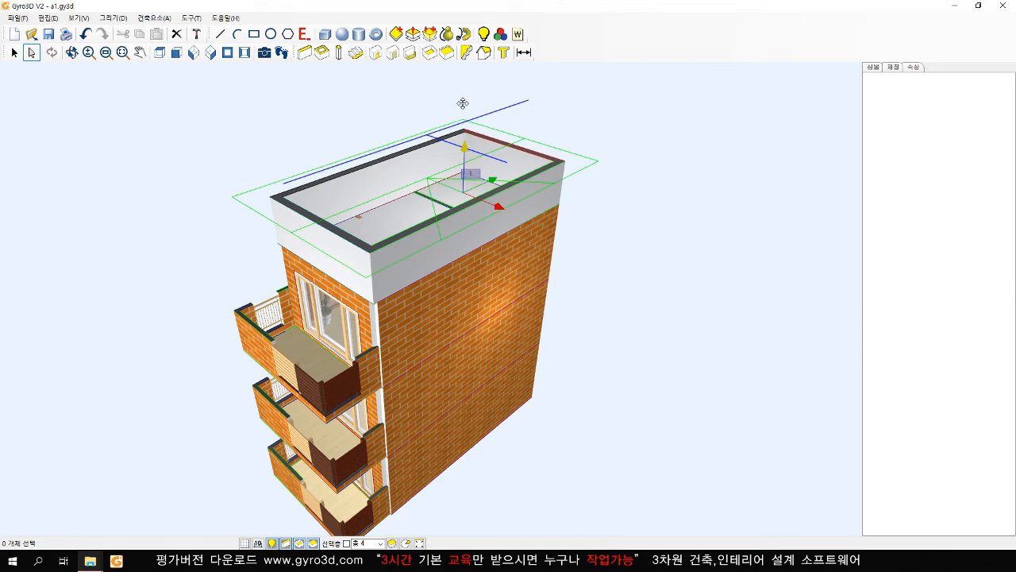
click(685, 305)
- Generate a roof from the raised line framework above 층 4
scroll(675, 308, down, 2)
scroll(619, 286, up, 3)
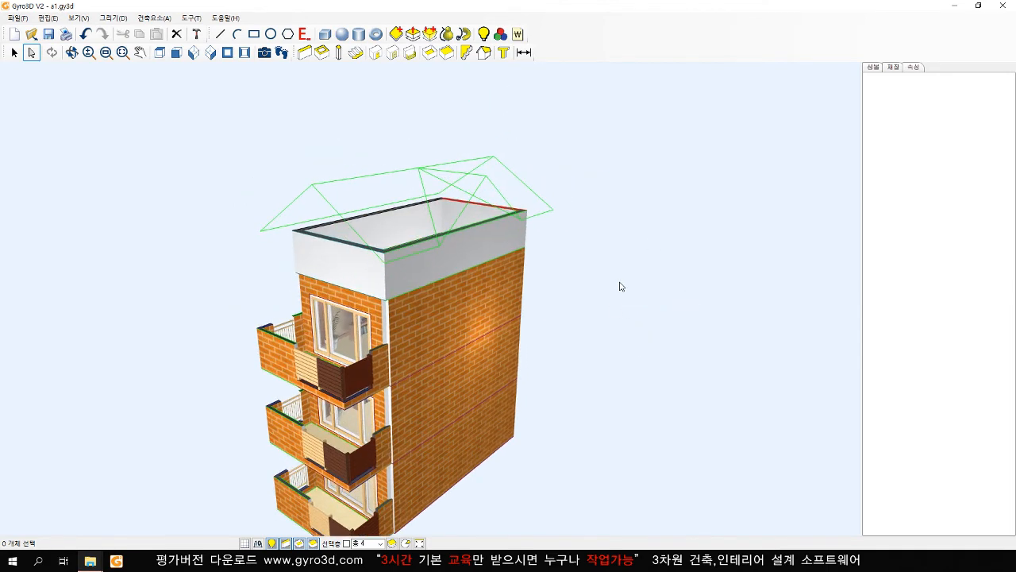
click(484, 53)
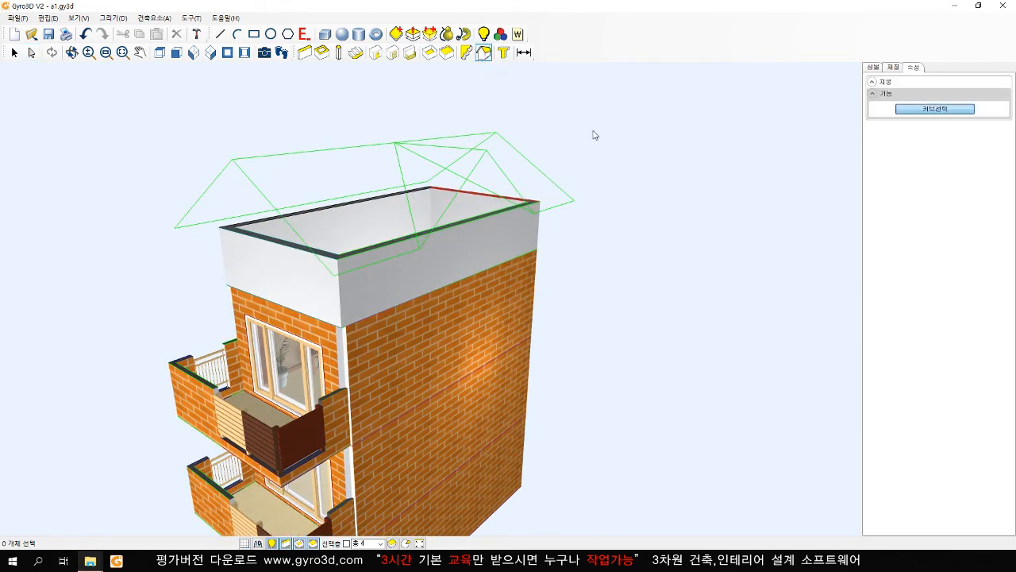
click(516, 154)
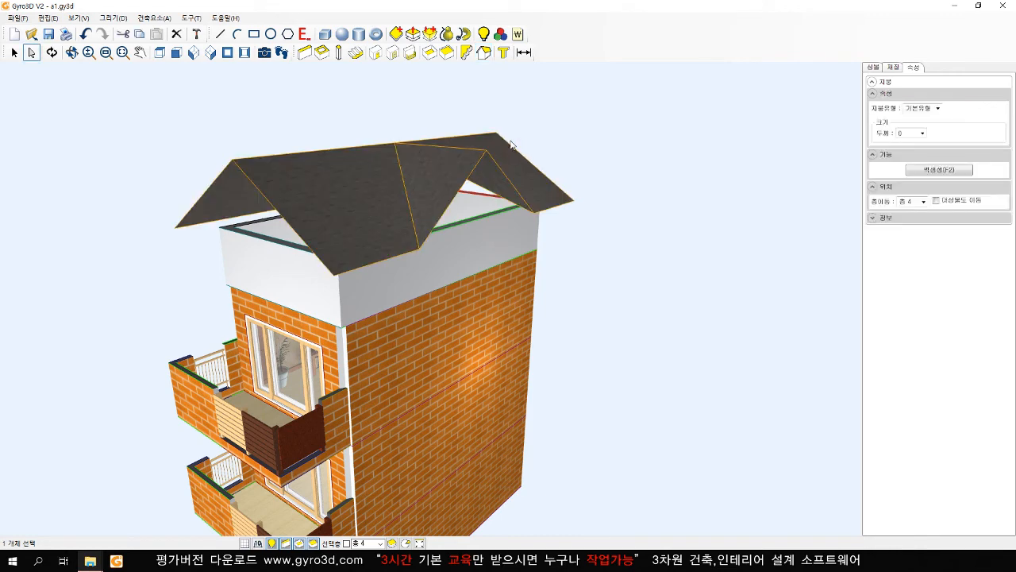
- Set the roof's thickness to 100 and generate the walls that close the gaps up to the roof underside
click(924, 133)
click(913, 151)
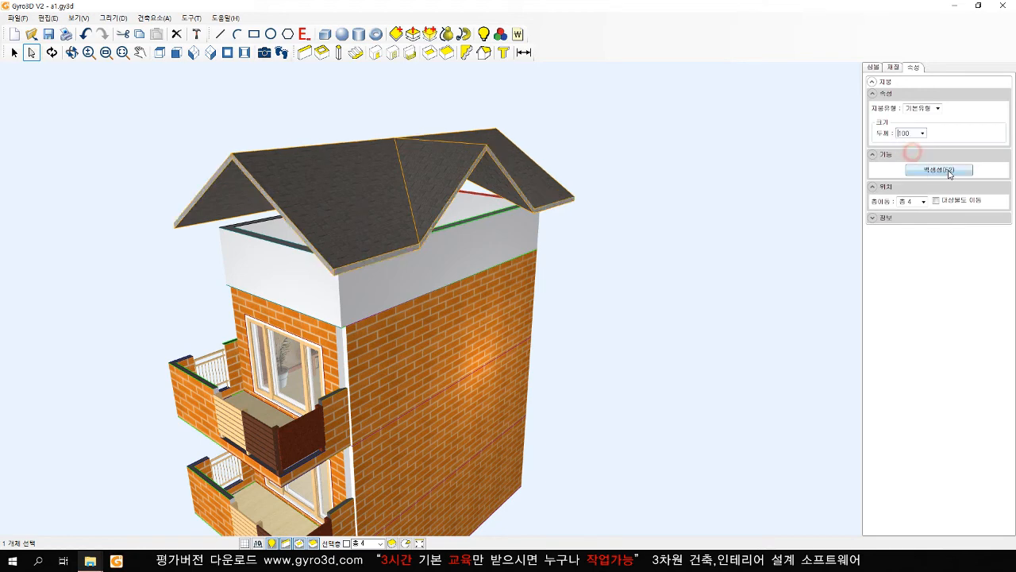
click(948, 172)
click(620, 328)
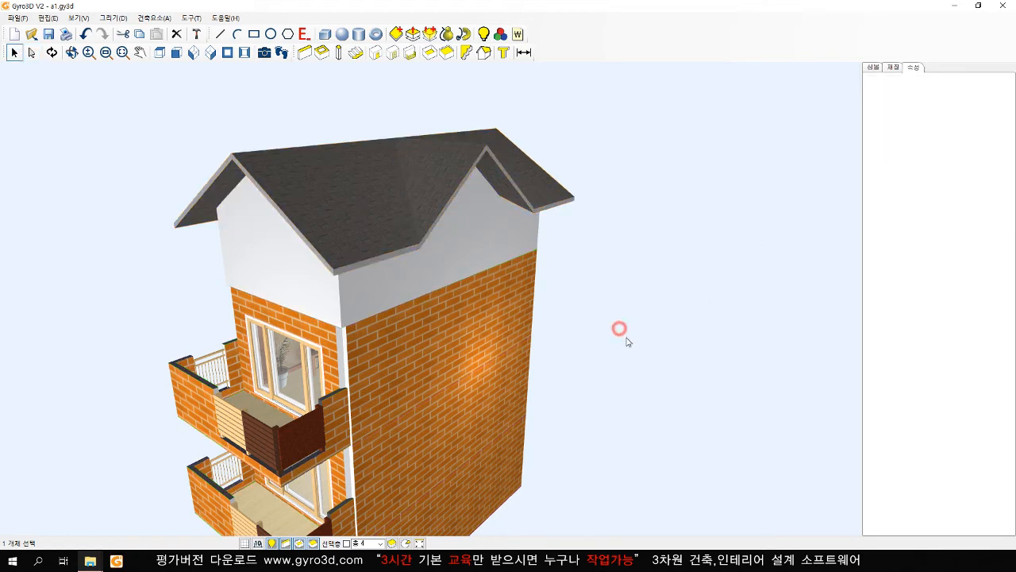
scroll(544, 368, down, 5)
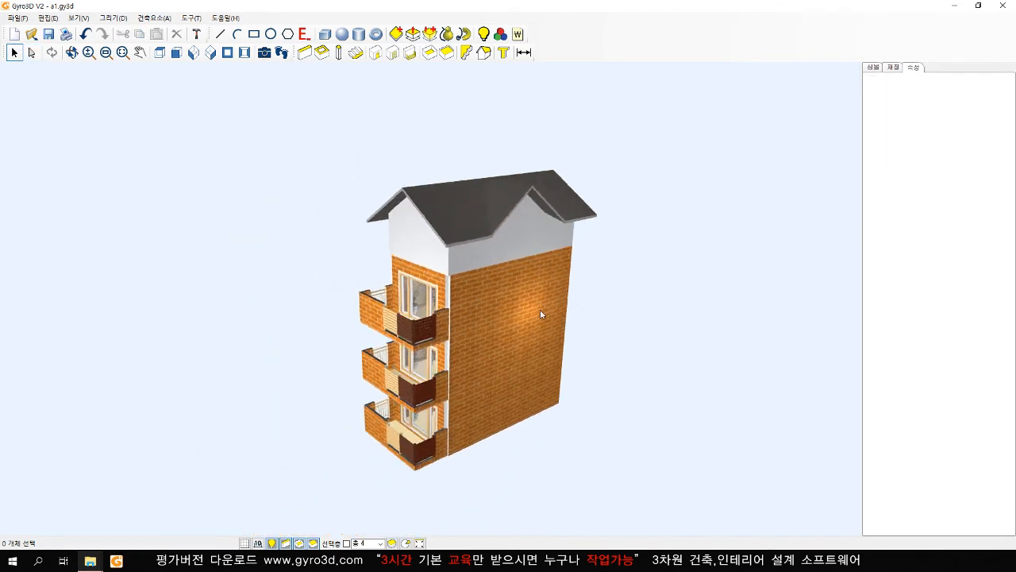
middle_drag(540, 315, 562, 315)
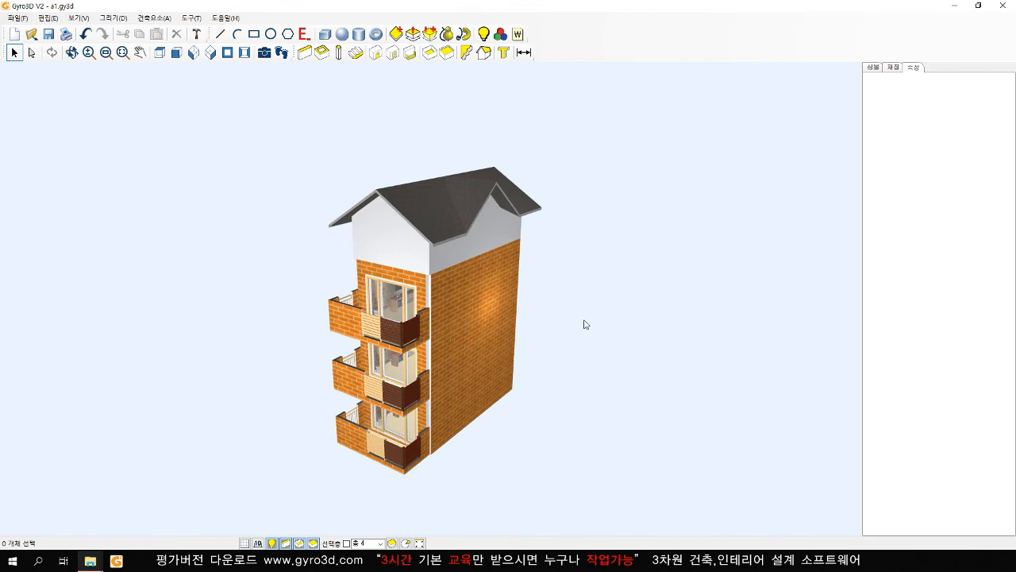
scroll(587, 324, up, 3)
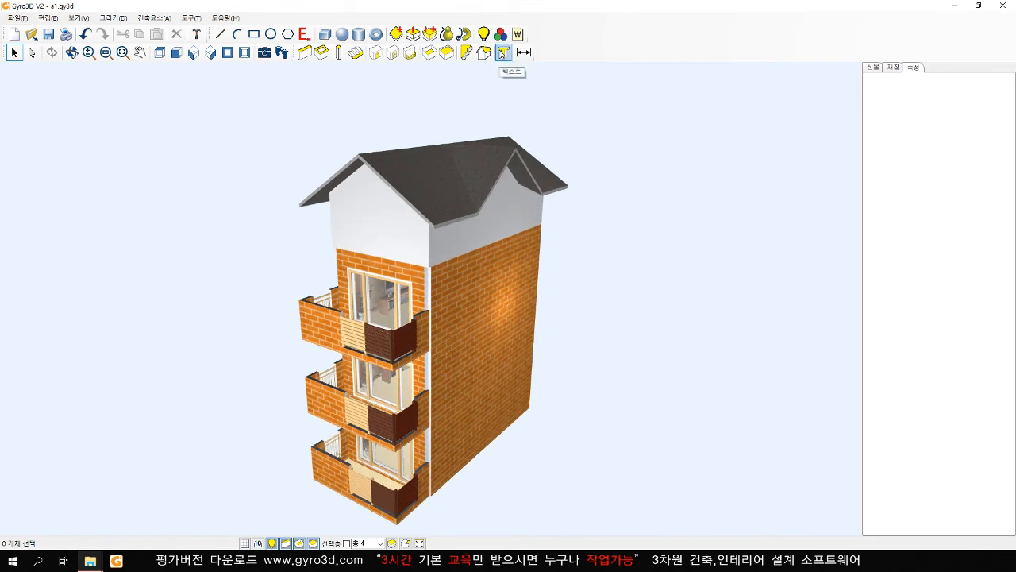
- Create a 3D text reading 자이로/gyro in the 나눔스퀘어 ExtraBold font
click(501, 53)
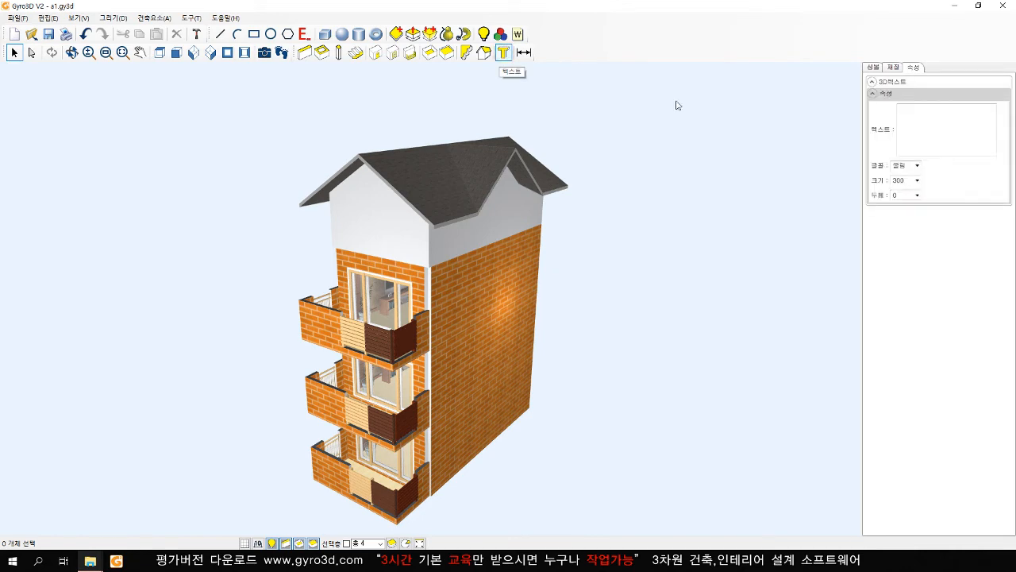
click(911, 122)
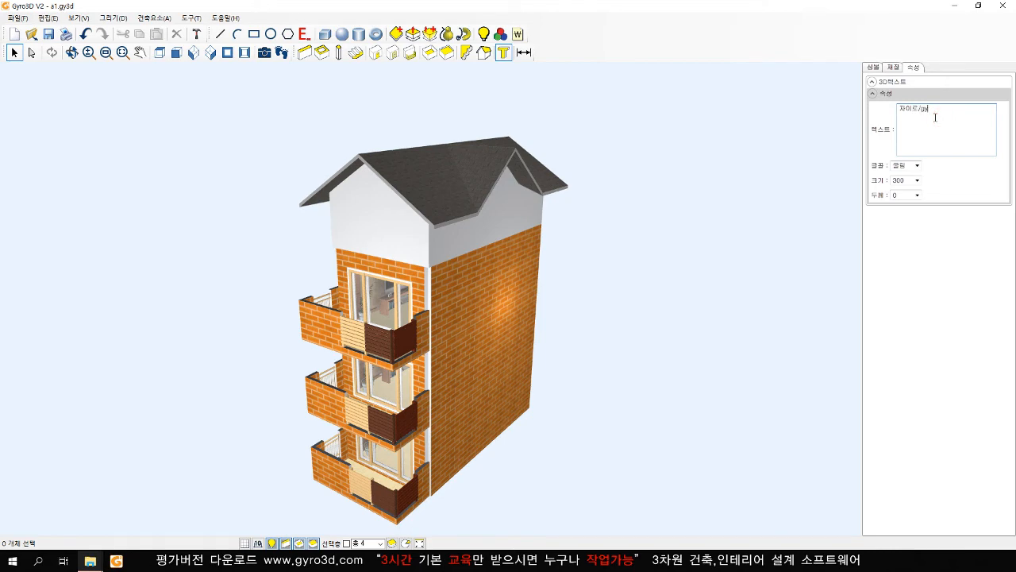
click(567, 202)
scroll(347, 223, up, 2)
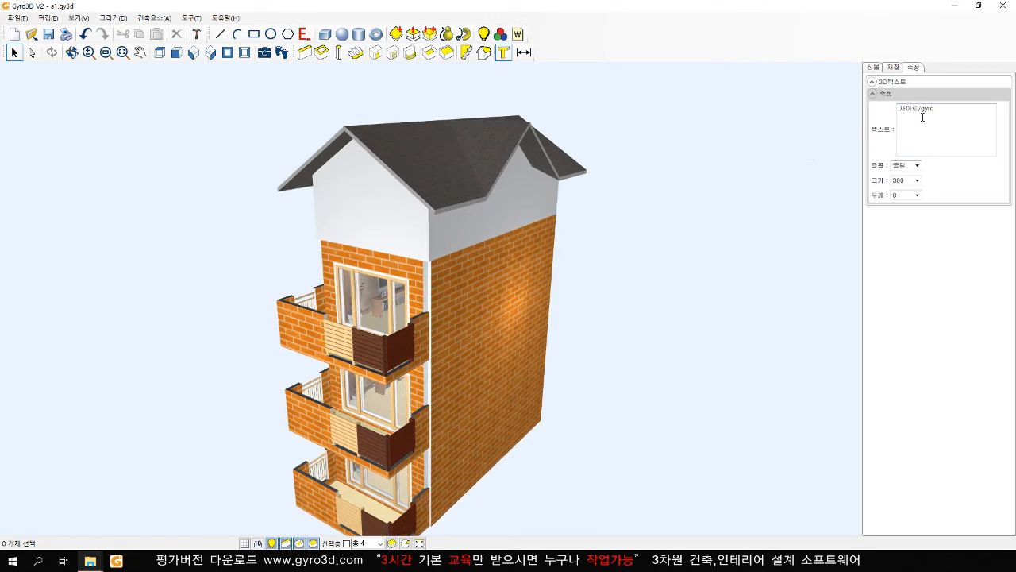
click(916, 166)
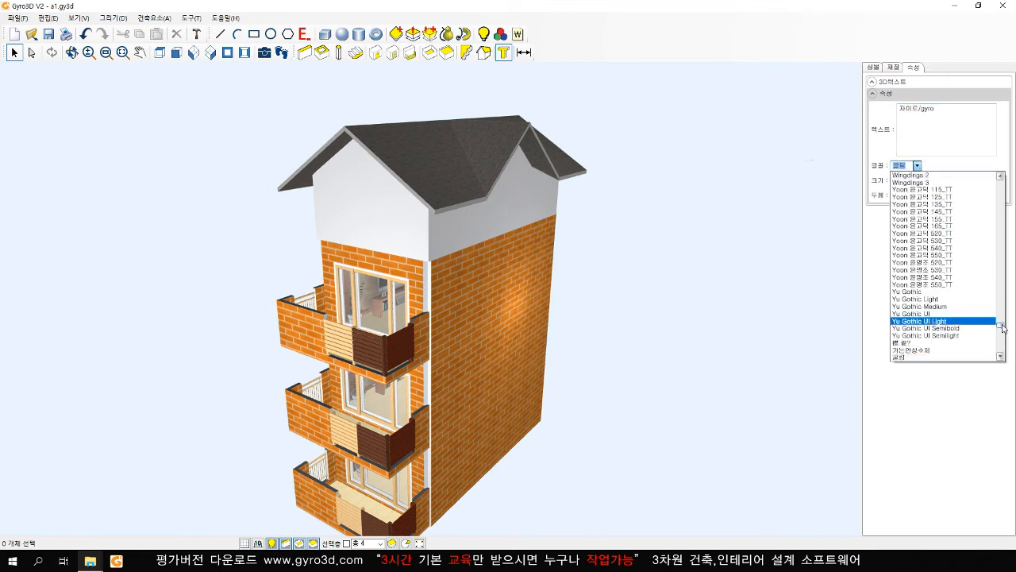
drag(1002, 327, 1003, 333)
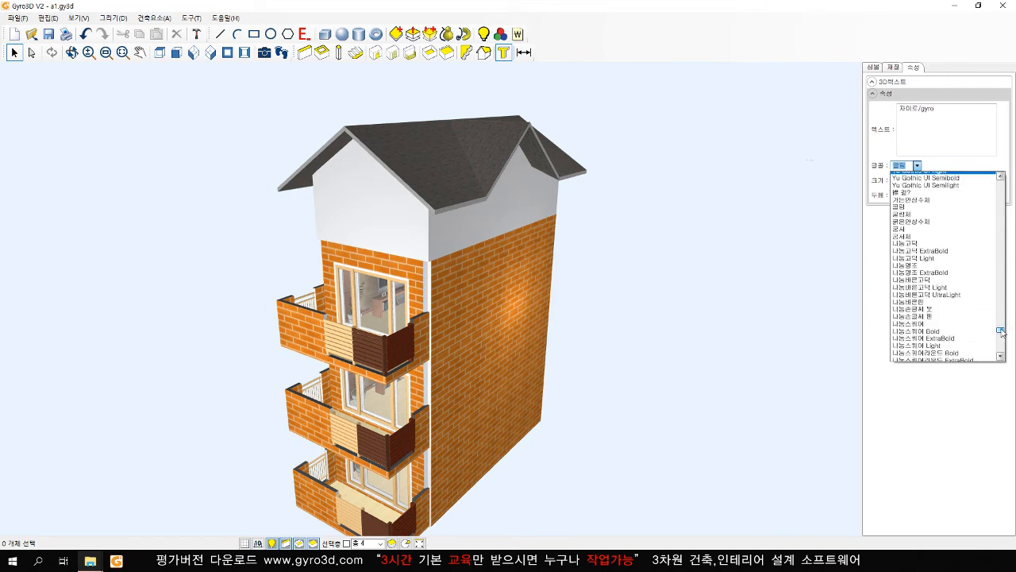
click(959, 340)
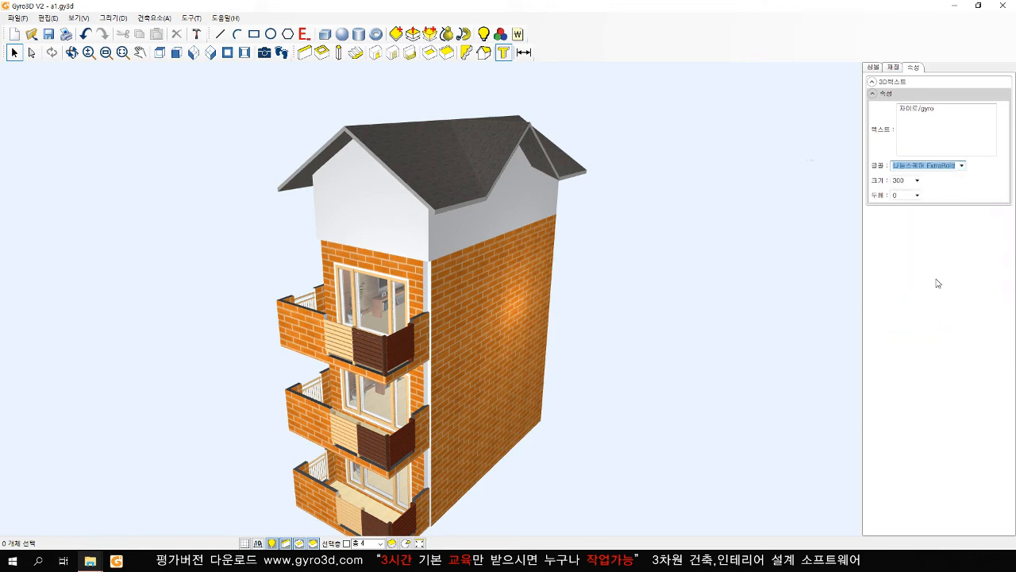
- Set the text size to 700, give it a thickness, and place it on the white wall above the plain brick wall
click(917, 180)
click(905, 234)
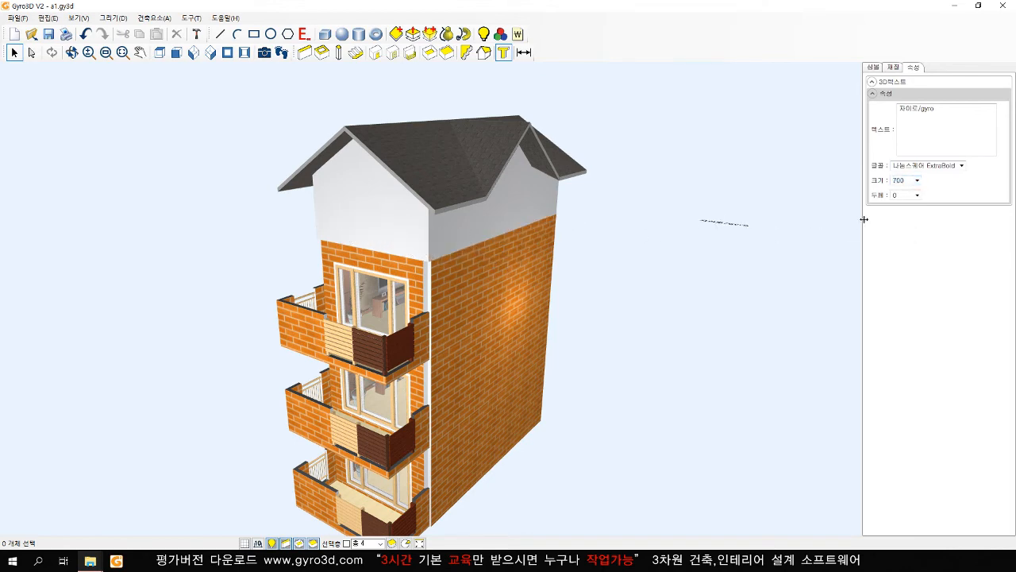
click(917, 196)
click(908, 230)
click(445, 224)
click(651, 312)
- Paint both parts of the sign's first syllable 자 with the blue interior paint 1D5CB1
scroll(651, 313, up, 5)
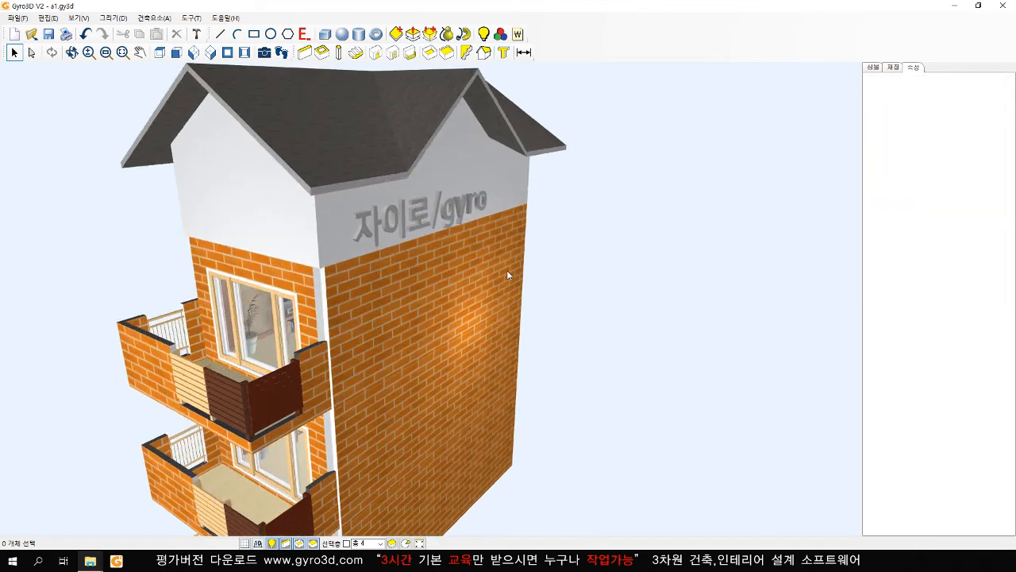
scroll(480, 252, up, 1)
middle_drag(479, 252, 435, 262)
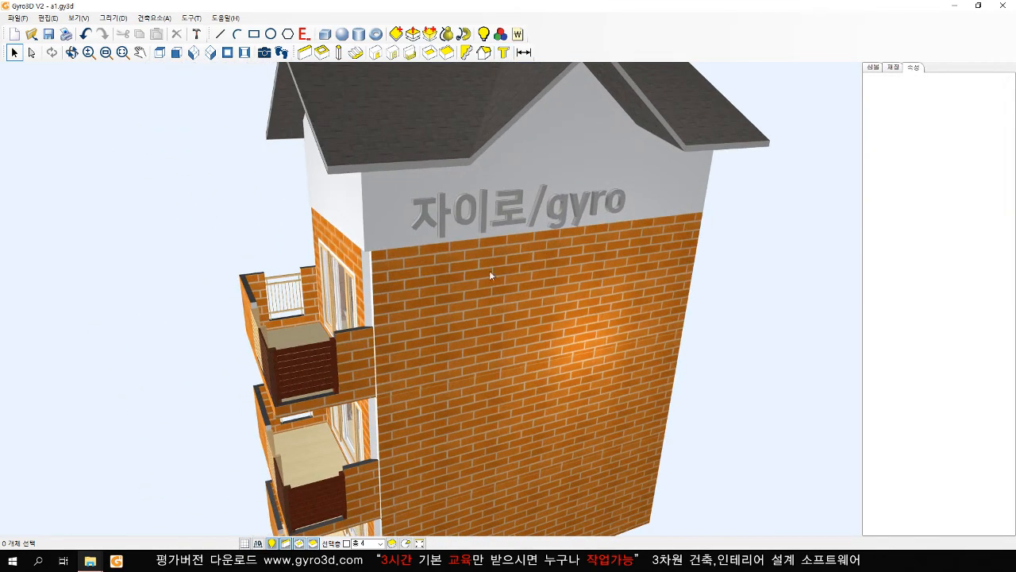
scroll(486, 272, up, 2)
scroll(509, 259, up, 3)
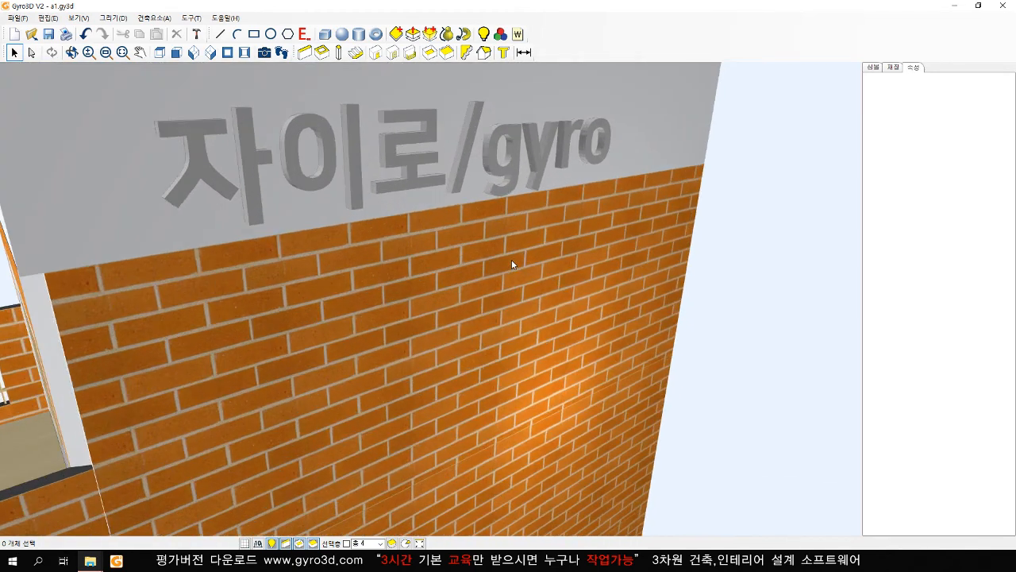
click(893, 69)
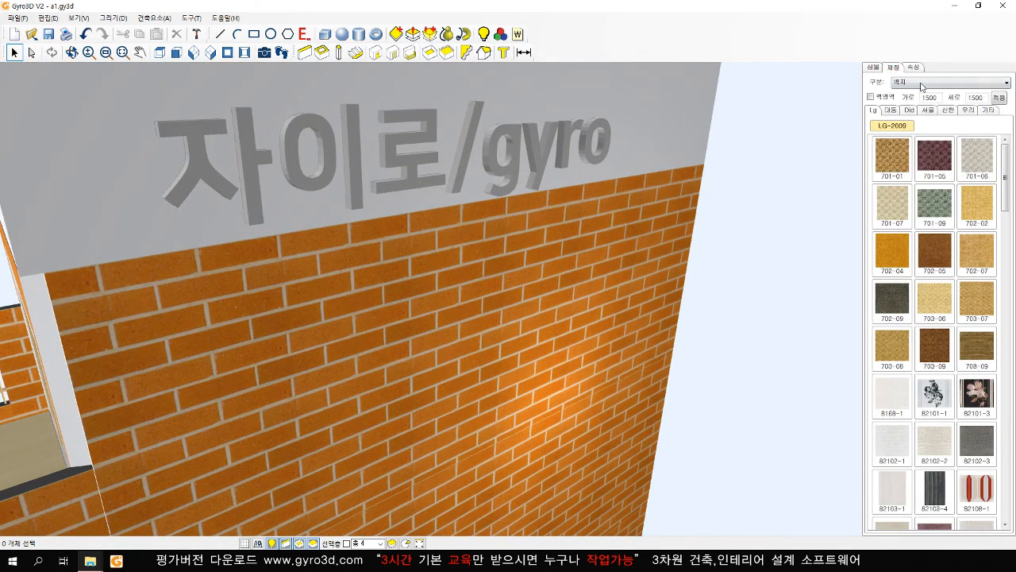
click(922, 82)
click(917, 107)
click(918, 109)
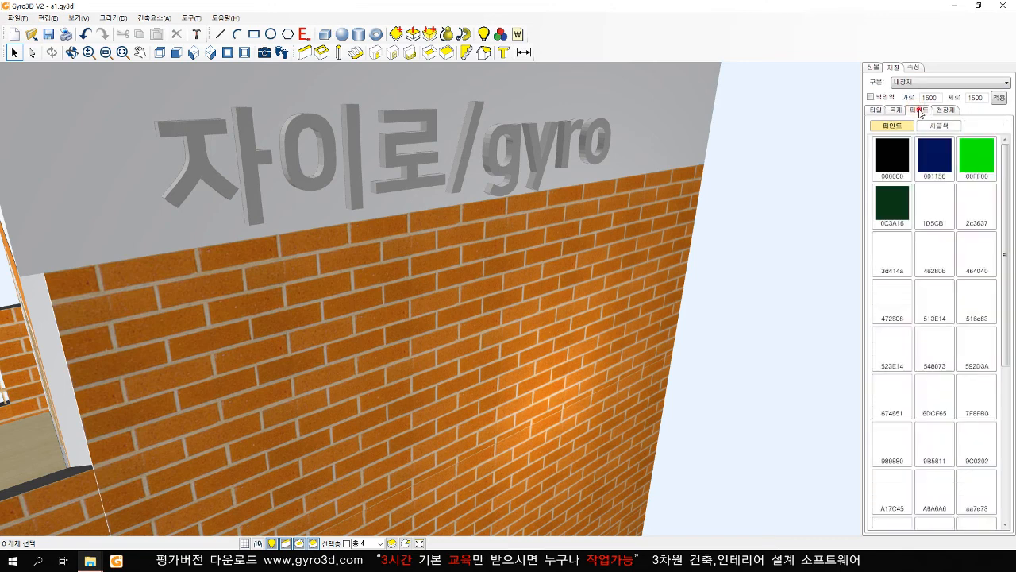
click(929, 196)
click(205, 120)
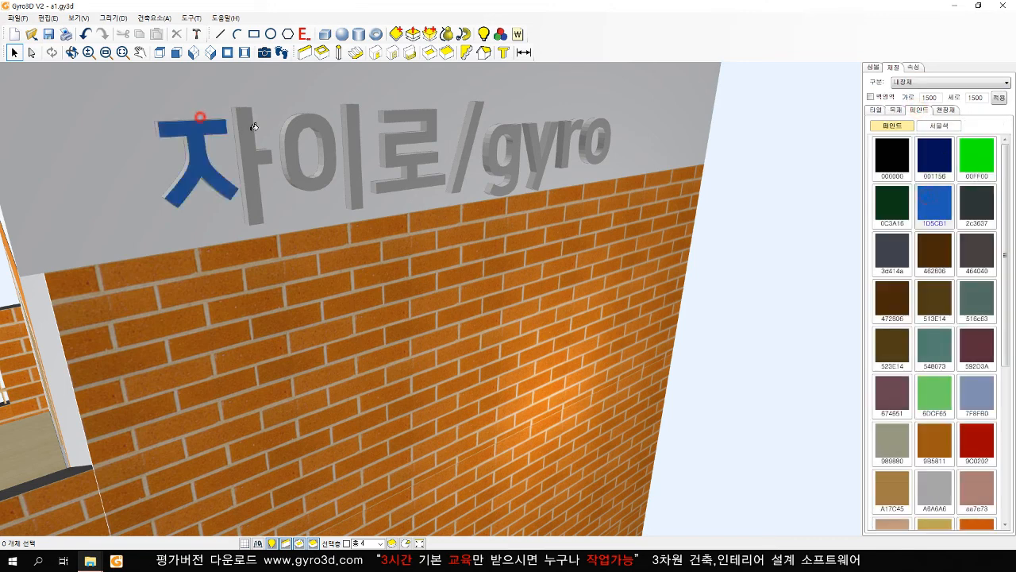
click(243, 118)
- Paint both parts of the sign's second syllable 이 with the red paint 9C0202
click(969, 434)
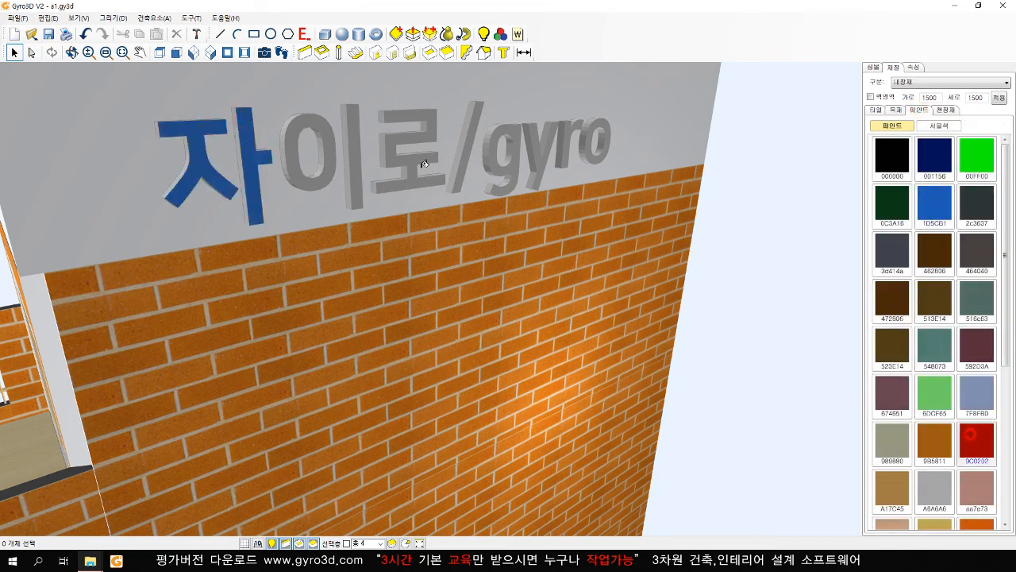
click(327, 120)
click(359, 125)
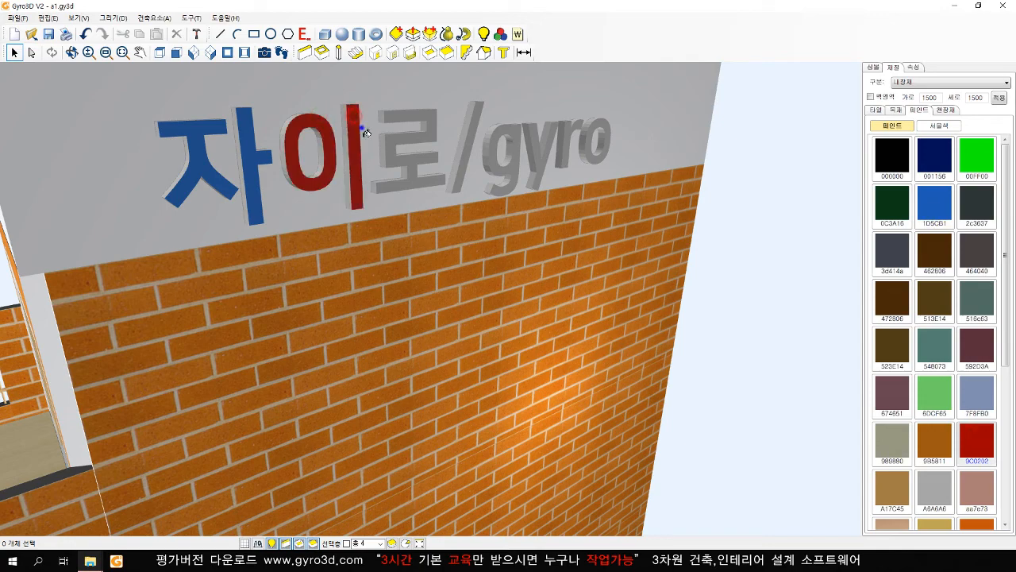
scroll(417, 155, down, 4)
middle_drag(416, 161, 451, 169)
scroll(451, 169, up, 3)
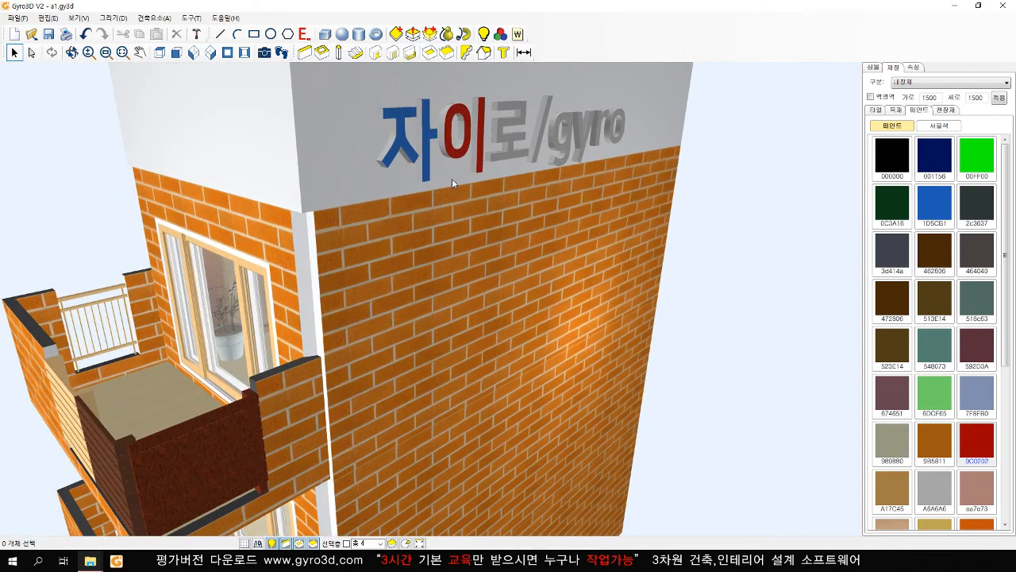
scroll(452, 181, down, 2)
scroll(543, 208, down, 2)
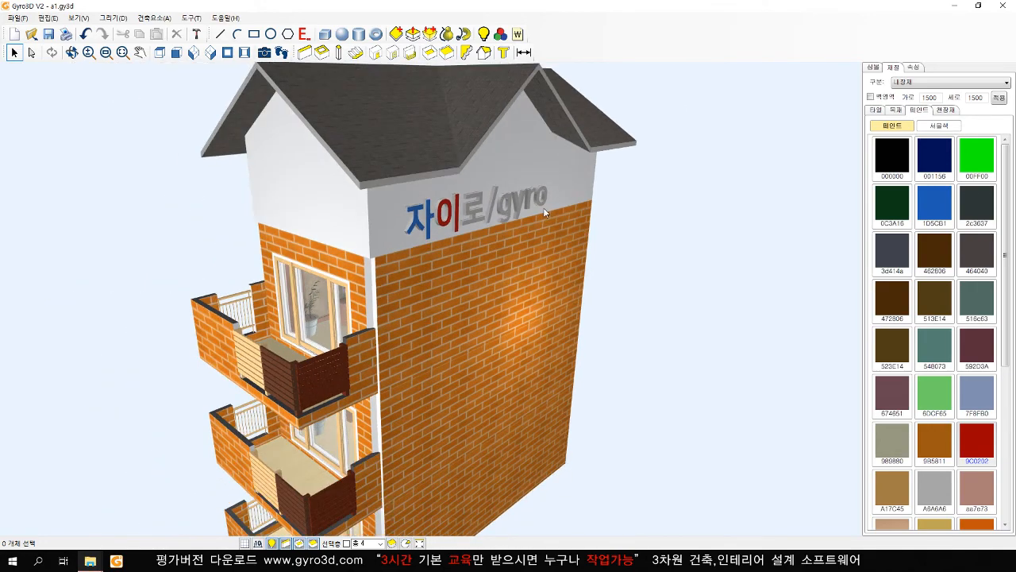
- View the 151-GYRO-CAD building isometrically, isolate 층 1 to examine the studio interior, and show all floors again
click(210, 52)
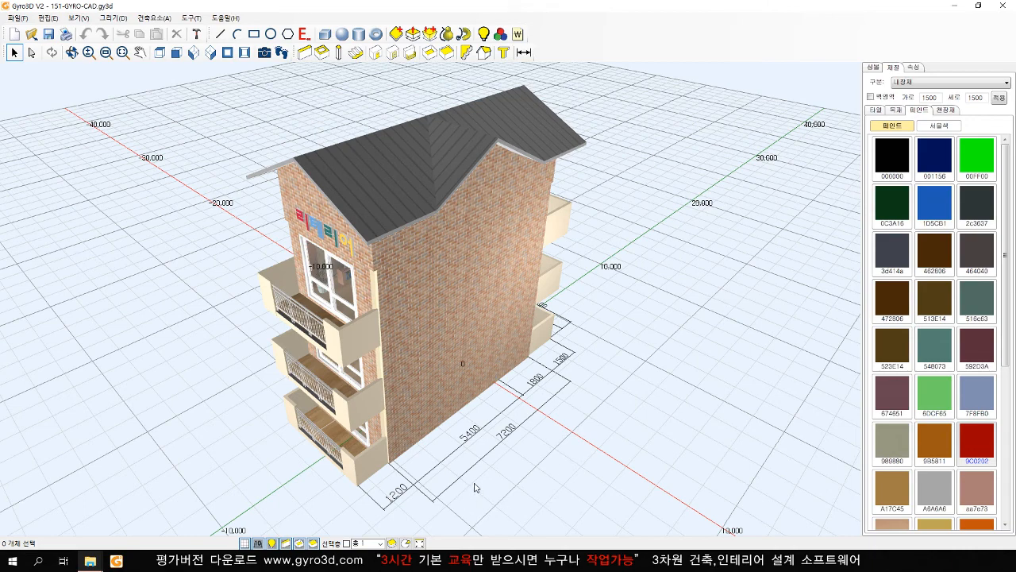
click(346, 543)
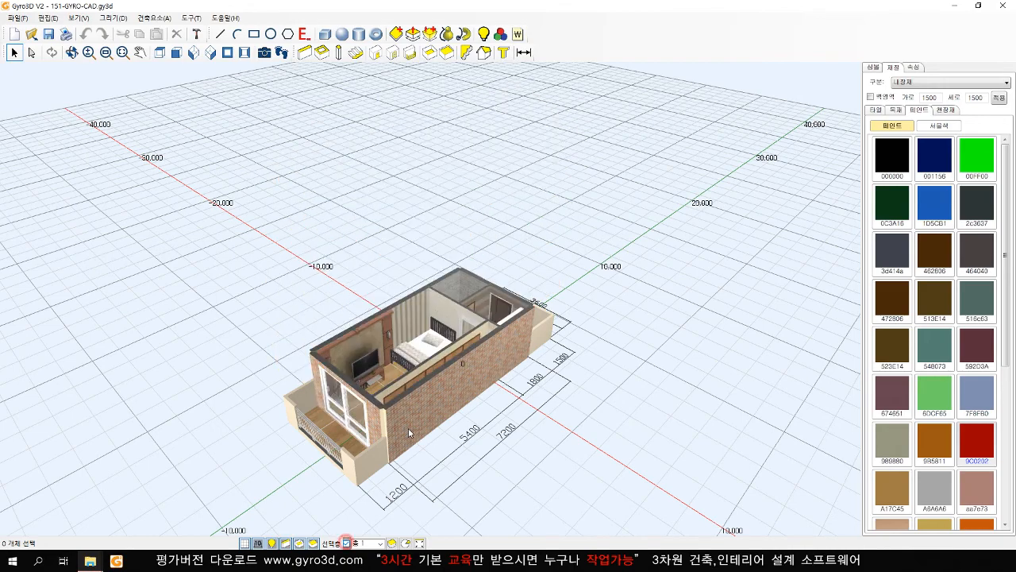
scroll(435, 364, up, 5)
middle_drag(454, 389, 441, 346)
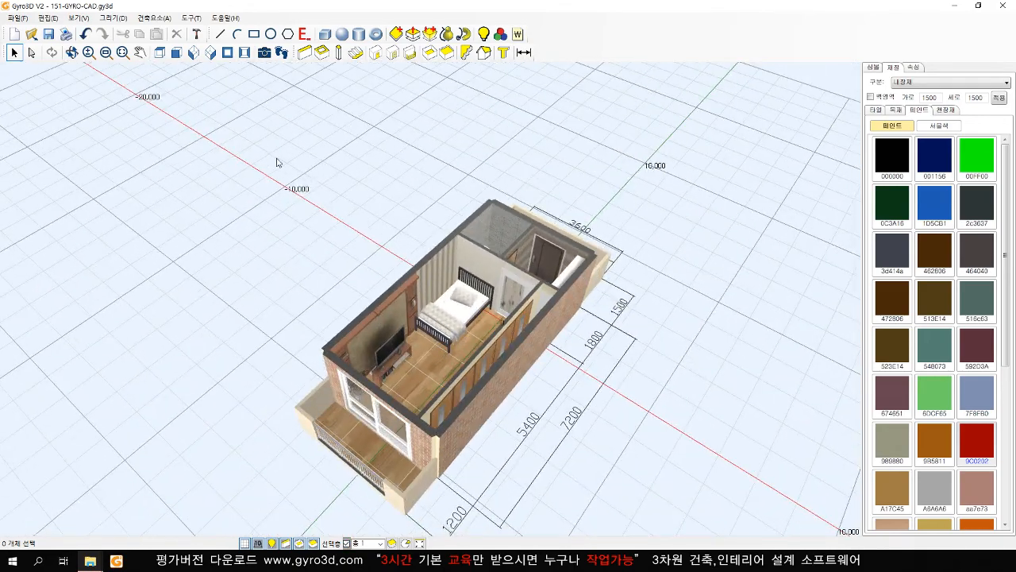
click(347, 543)
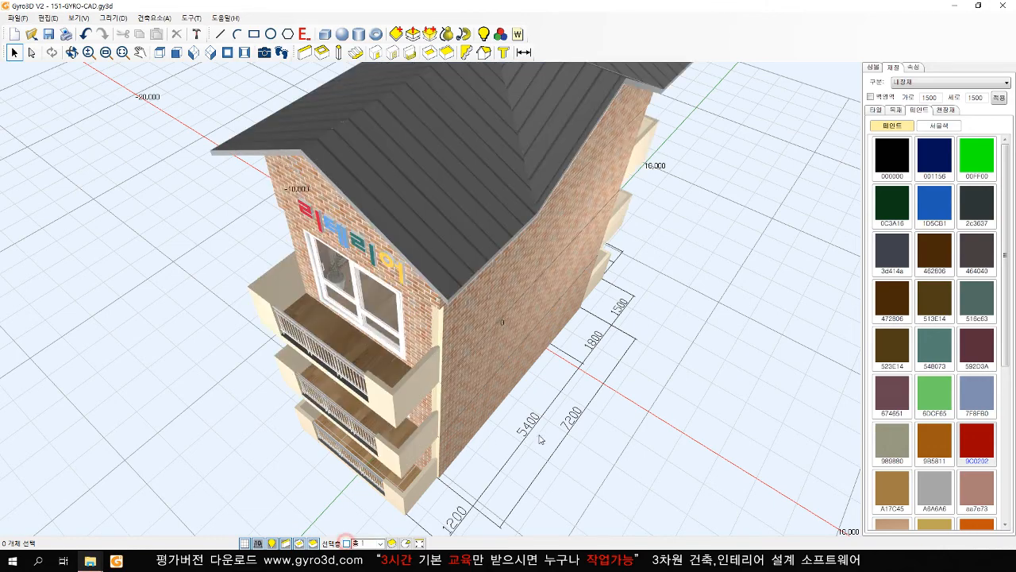
scroll(552, 431, down, 5)
middle_drag(552, 431, 626, 419)
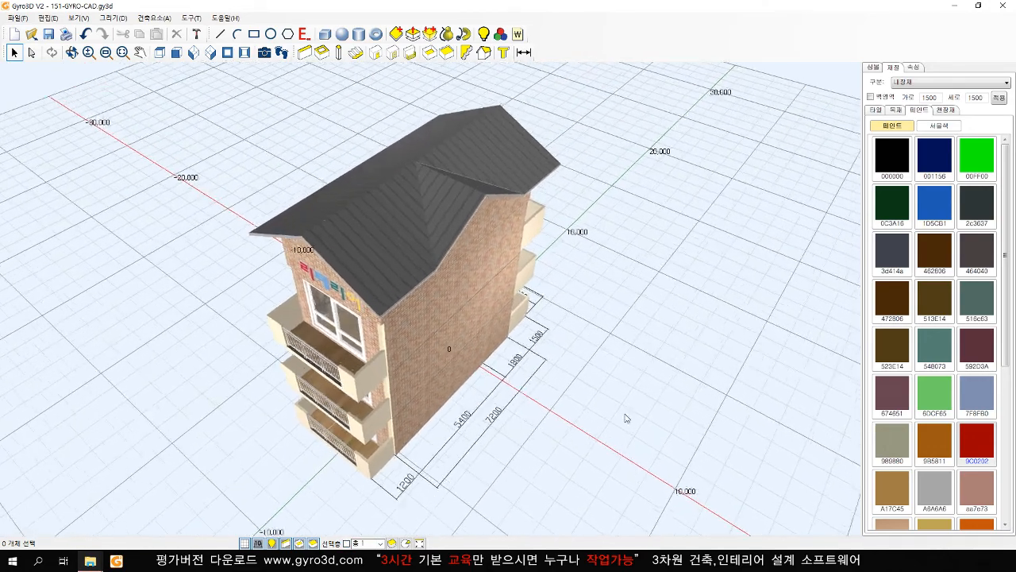
- Check in the program settings that AutoCad is registered as the CAD program, and accept the settings
click(196, 34)
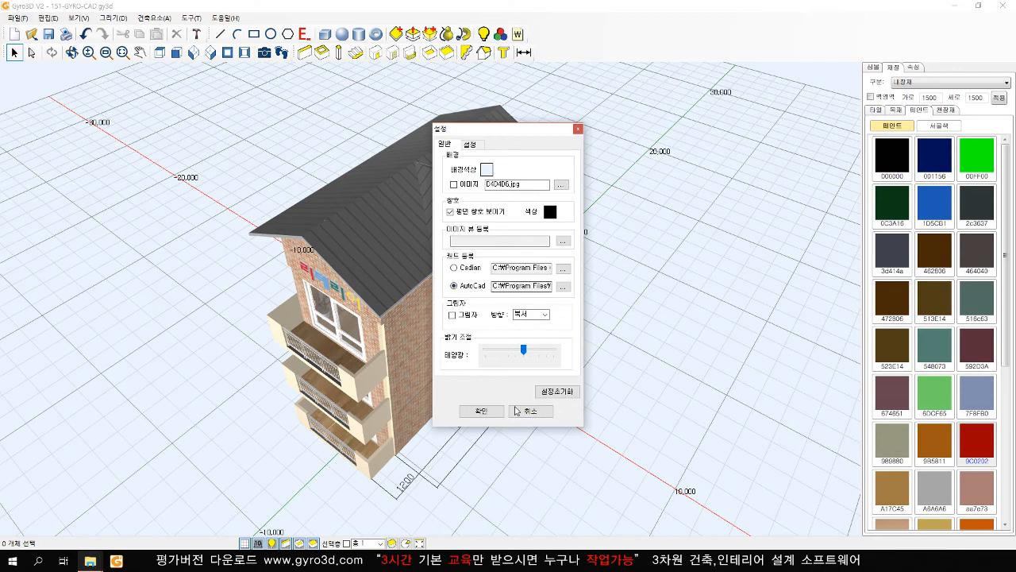
click(479, 410)
click(631, 377)
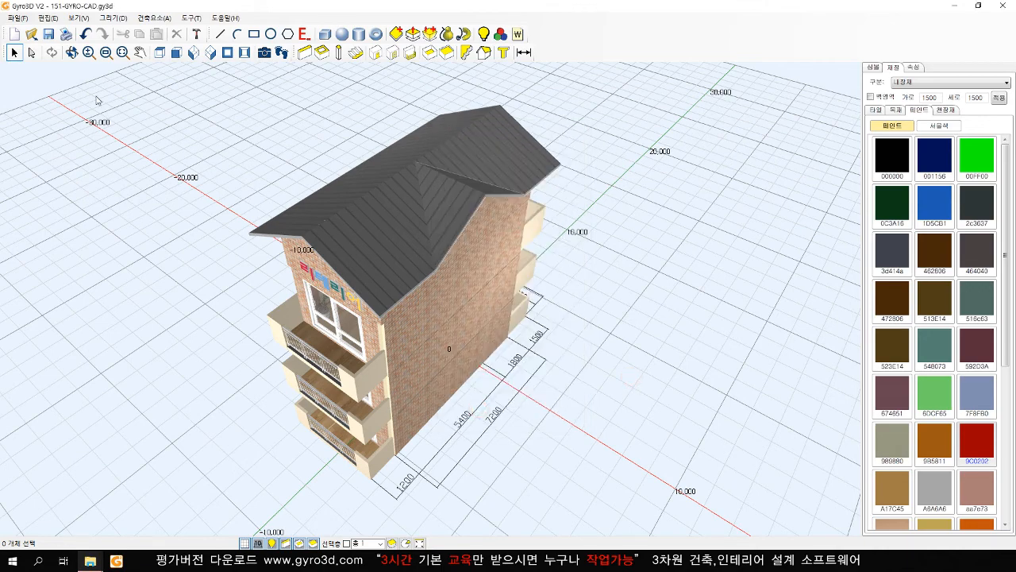
- Export the building's CAD floor plans as a DXF 2000 file named qq
click(16, 17)
mouse_move(56, 143)
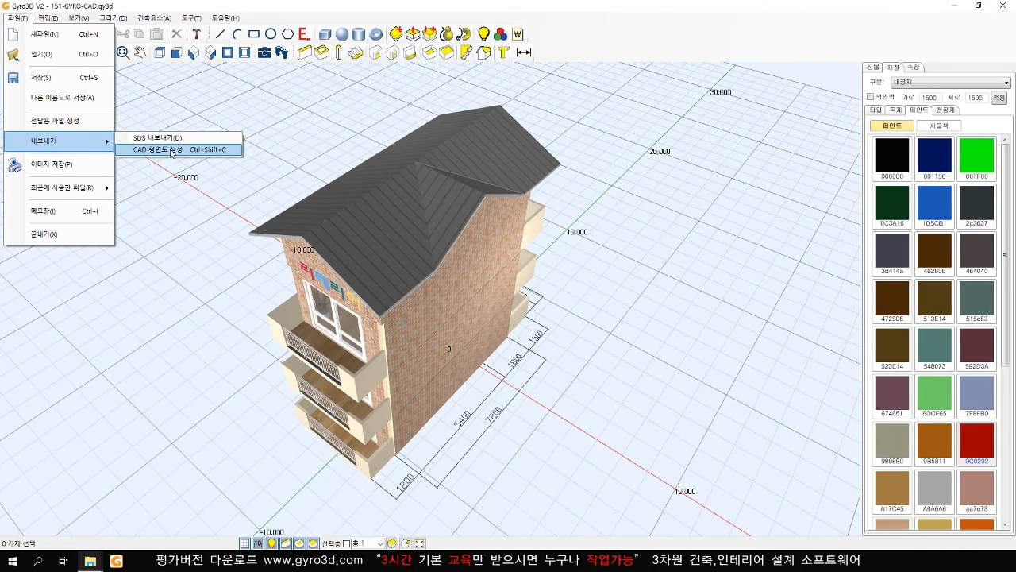
click(171, 150)
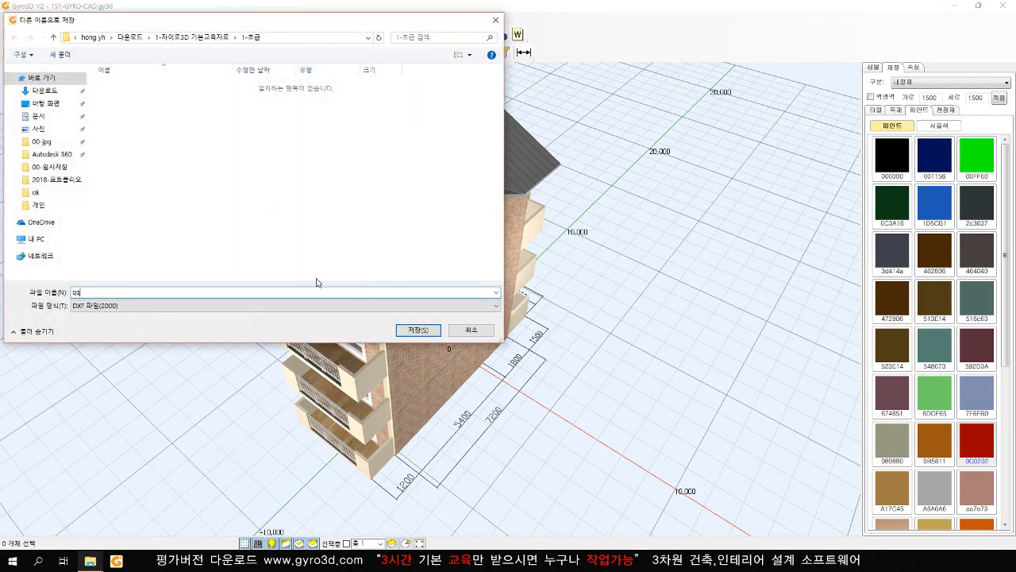
click(418, 329)
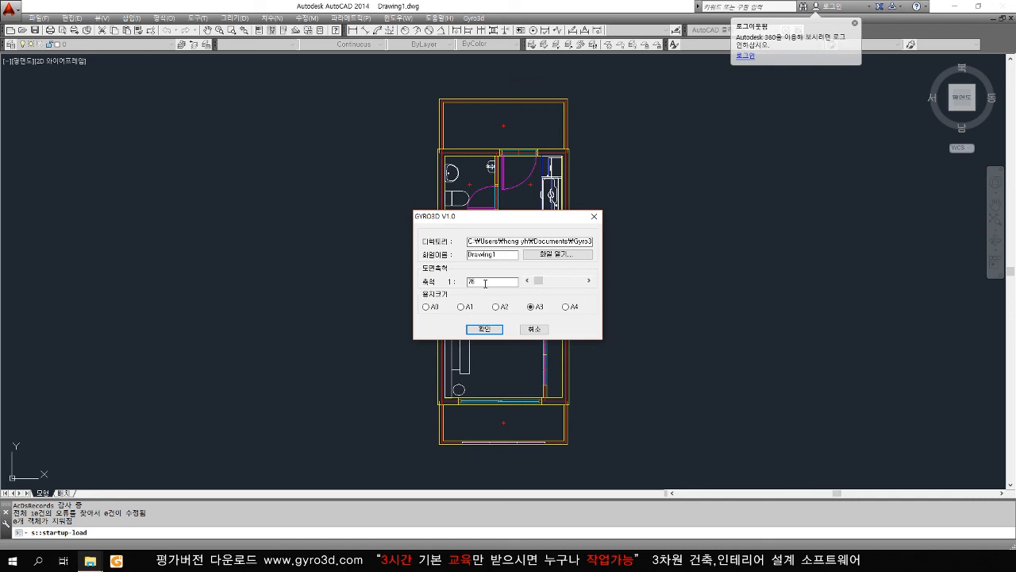
- In AutoCAD, generate the floor-plan sheets at a scale of 1:80 on A3 paper and examine the first dimensioned plan
double_click(485, 283)
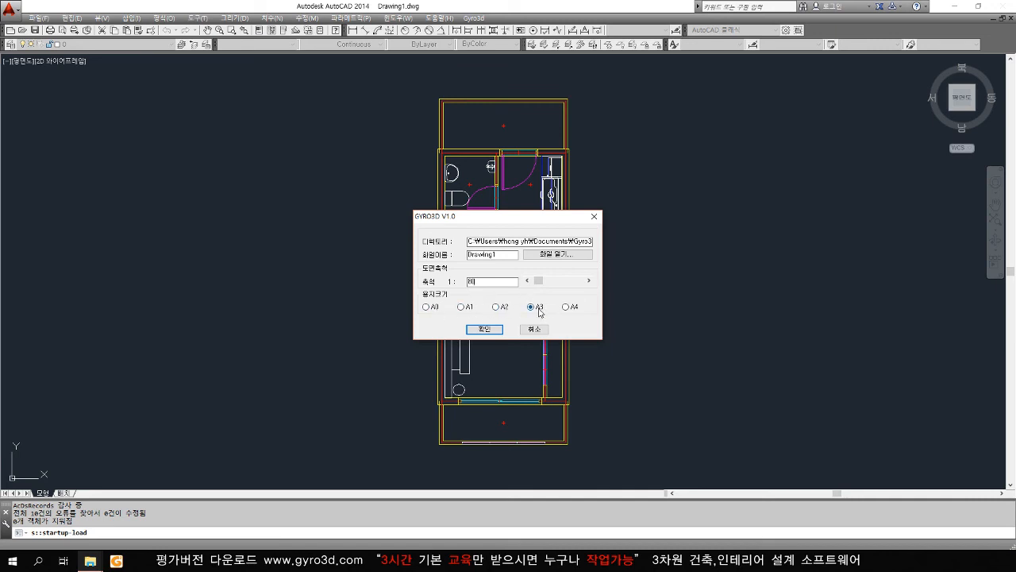
text(8)
click(491, 328)
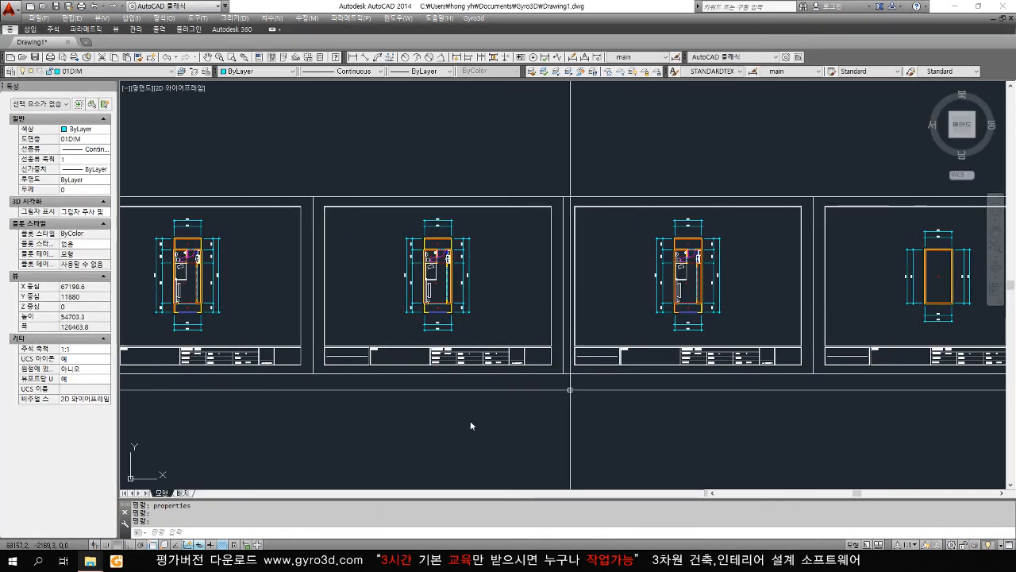
middle_drag(470, 424, 613, 428)
scroll(257, 299, up, 7)
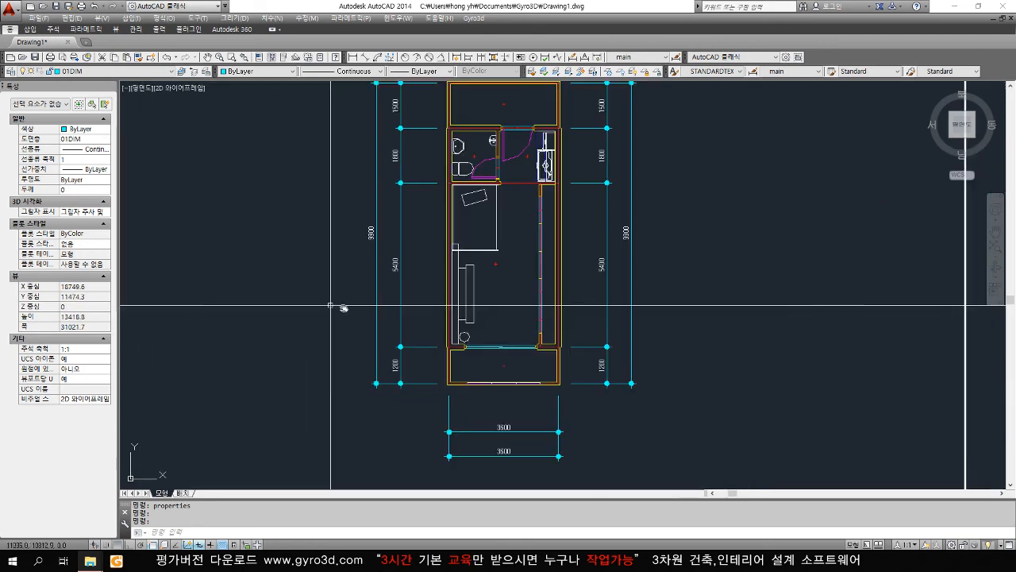
- Open the drawing 152-CAD-GYRO보내기 from the 1-초급 folder of the downloads shortcut on the desktop
scroll(340, 304, down, 7)
scroll(363, 310, up, 4)
scroll(366, 319, down, 2)
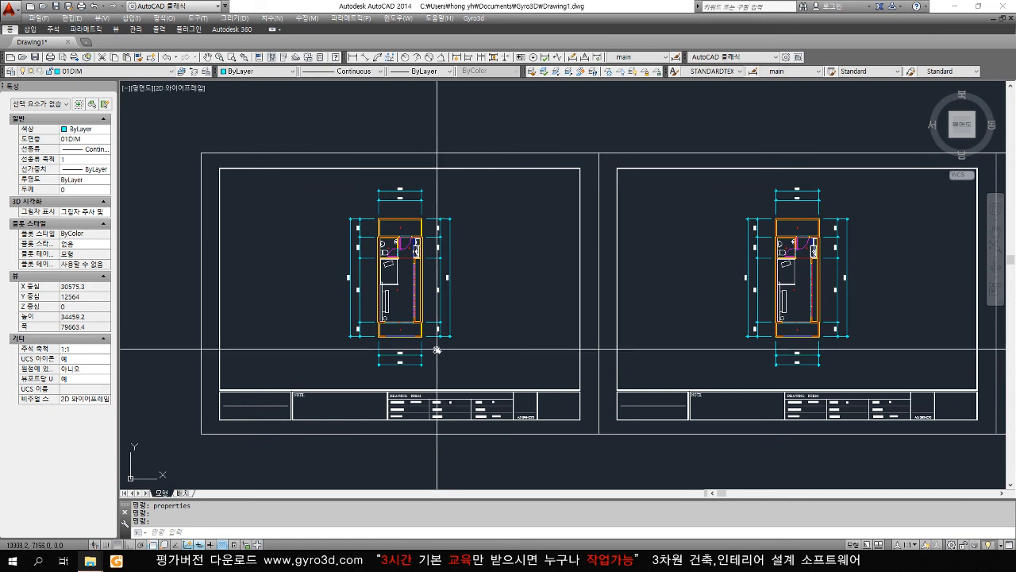
click(21, 57)
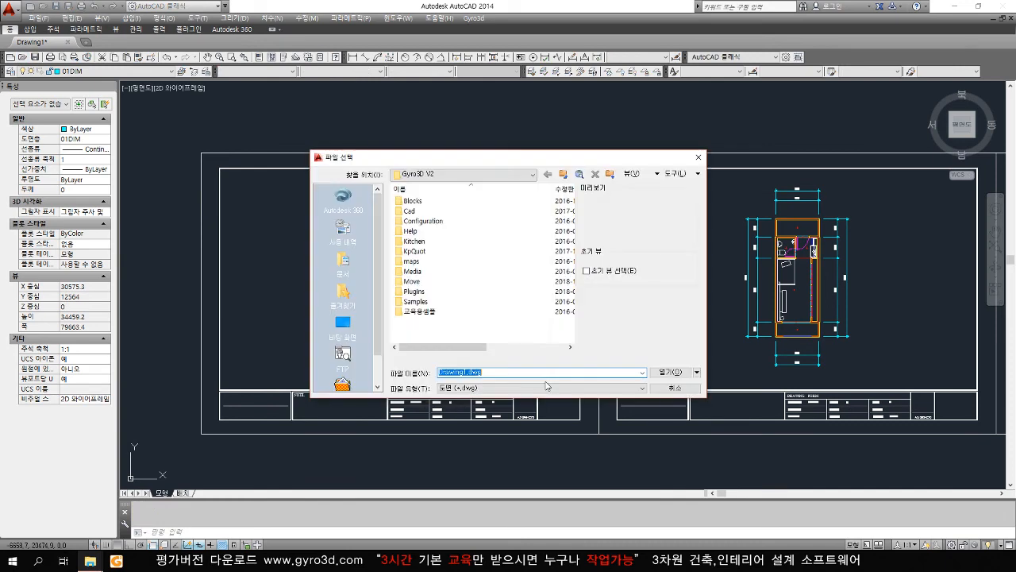
click(345, 323)
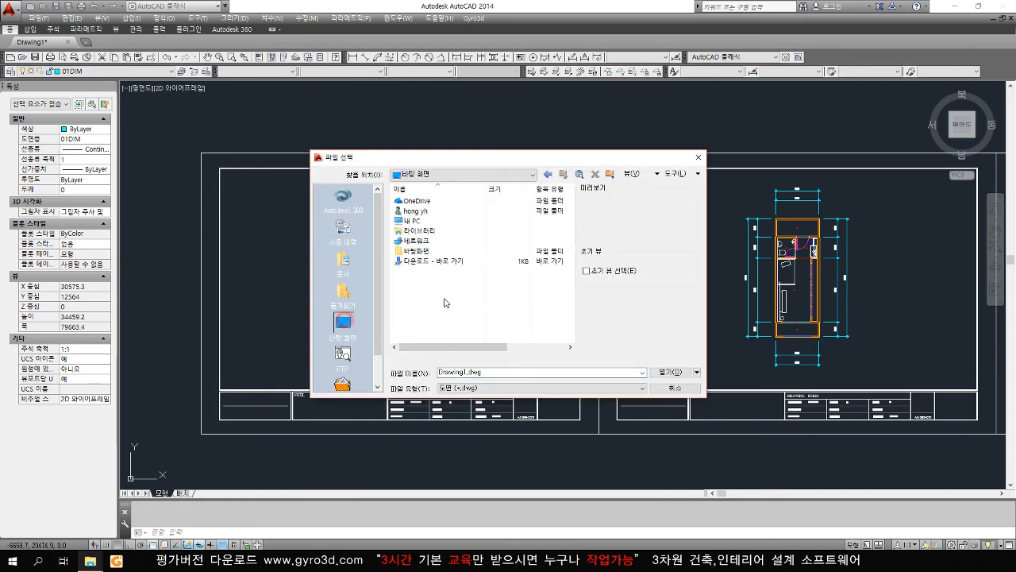
double_click(421, 262)
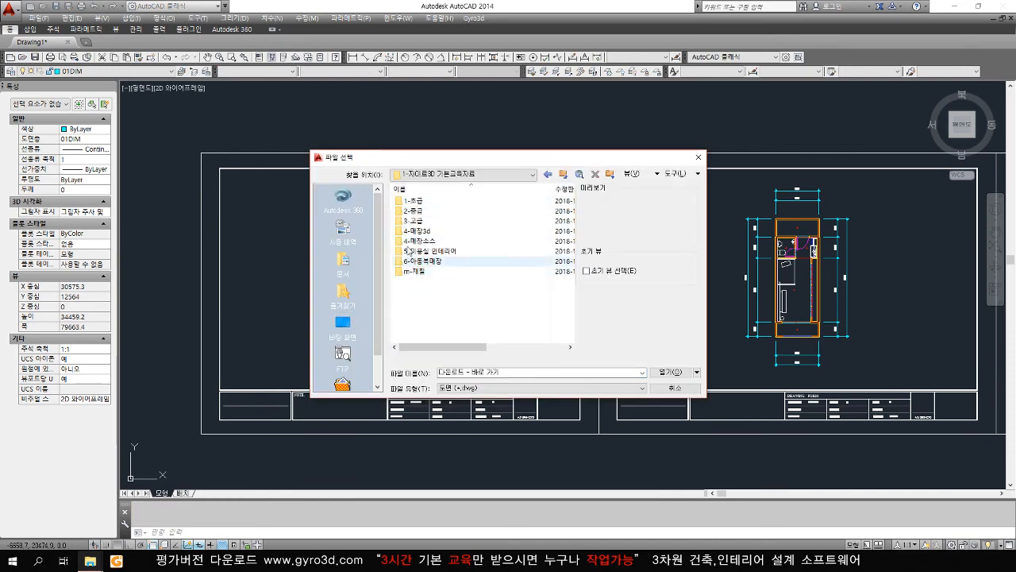
double_click(410, 201)
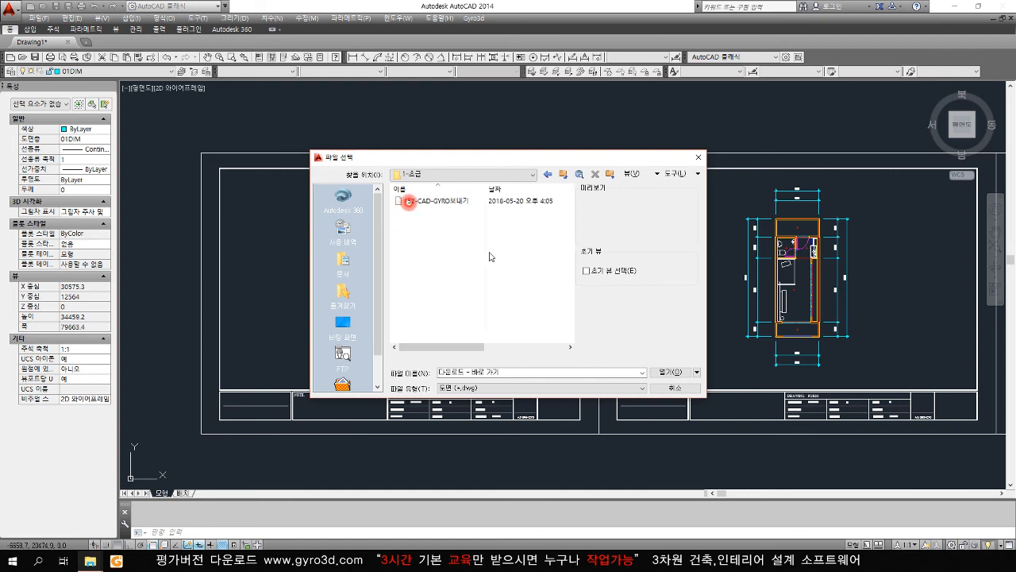
click(423, 200)
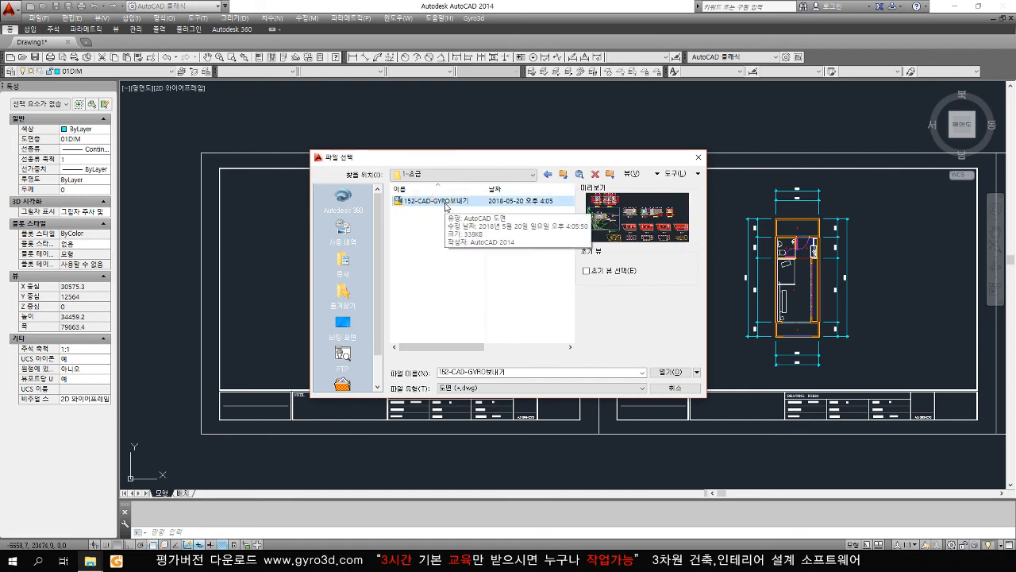
double_click(445, 203)
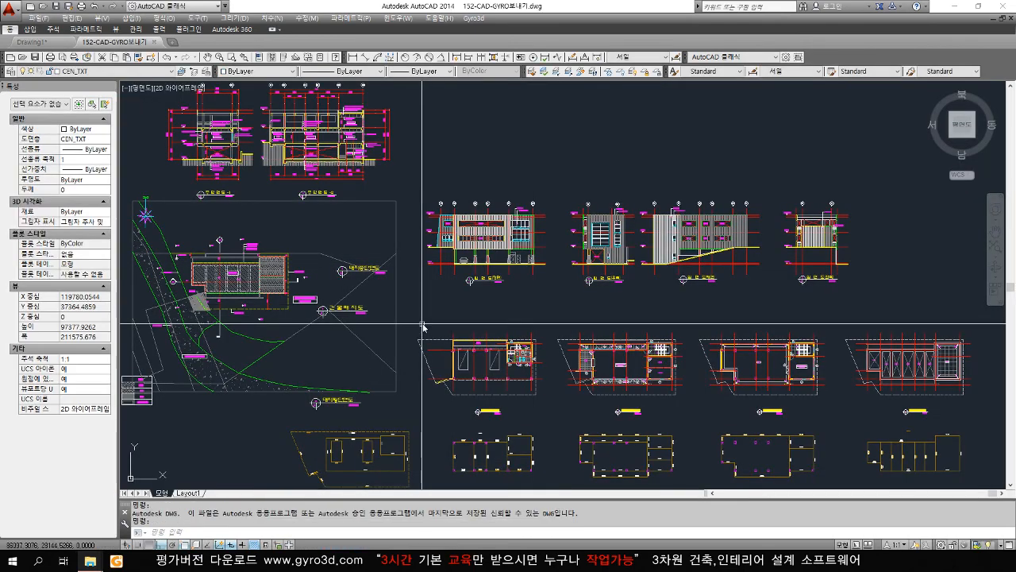
- Examine the sections, site plan, elevations, floor plans and wall-line layouts in the opened drawing
scroll(443, 318, down, 1)
scroll(438, 313, up, 3)
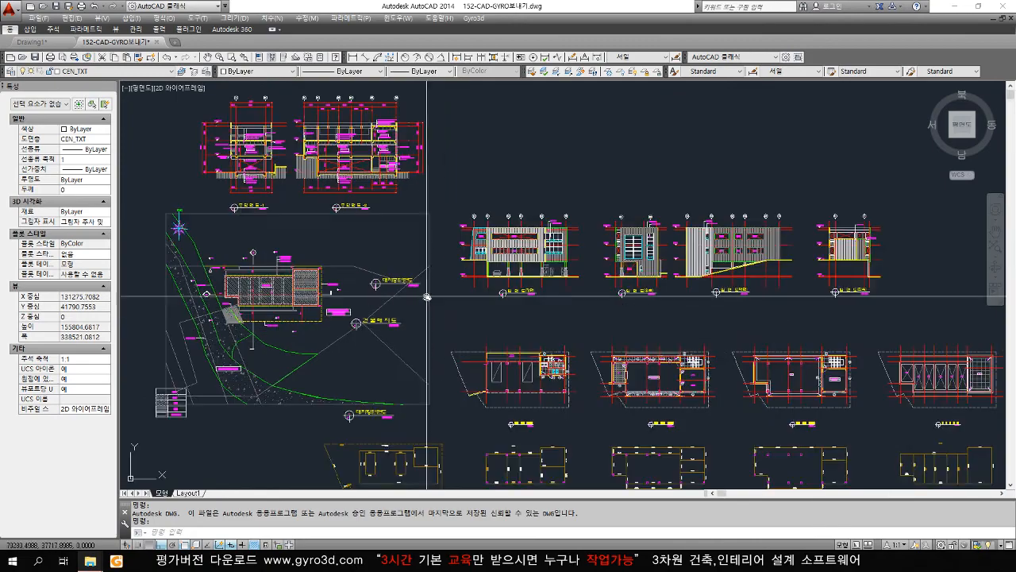
middle_drag(434, 308, 525, 402)
middle_drag(308, 267, 360, 330)
middle_drag(608, 407, 544, 310)
scroll(675, 394, down, 2)
middle_drag(674, 395, 587, 321)
mouse_move(636, 372)
middle_down()
mouse_move(585, 356)
mouse_move(569, 322)
mouse_move(562, 336)
middle_up()
scroll(587, 358, down, 4)
scroll(570, 322, up, 2)
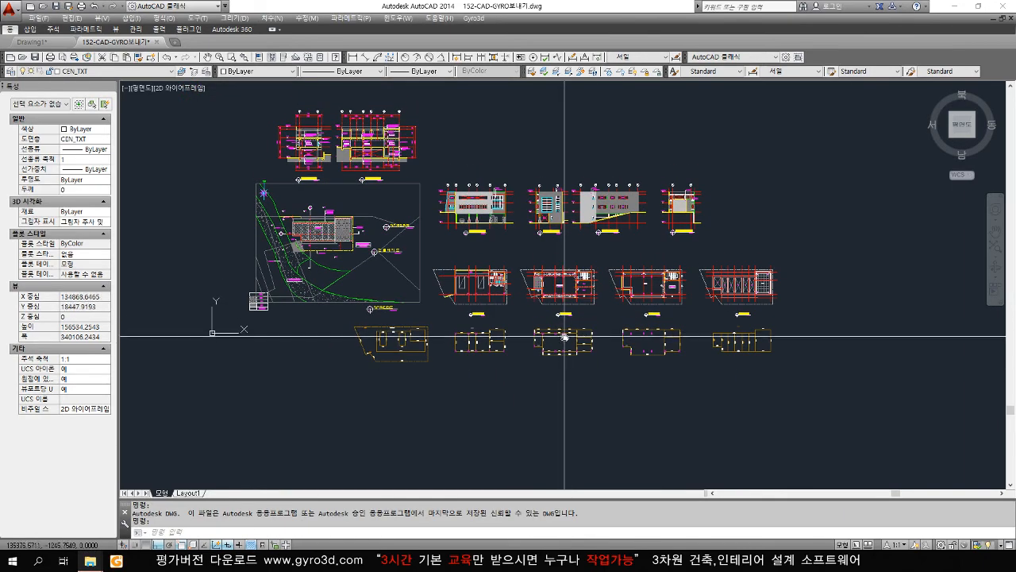
scroll(517, 301, up, 4)
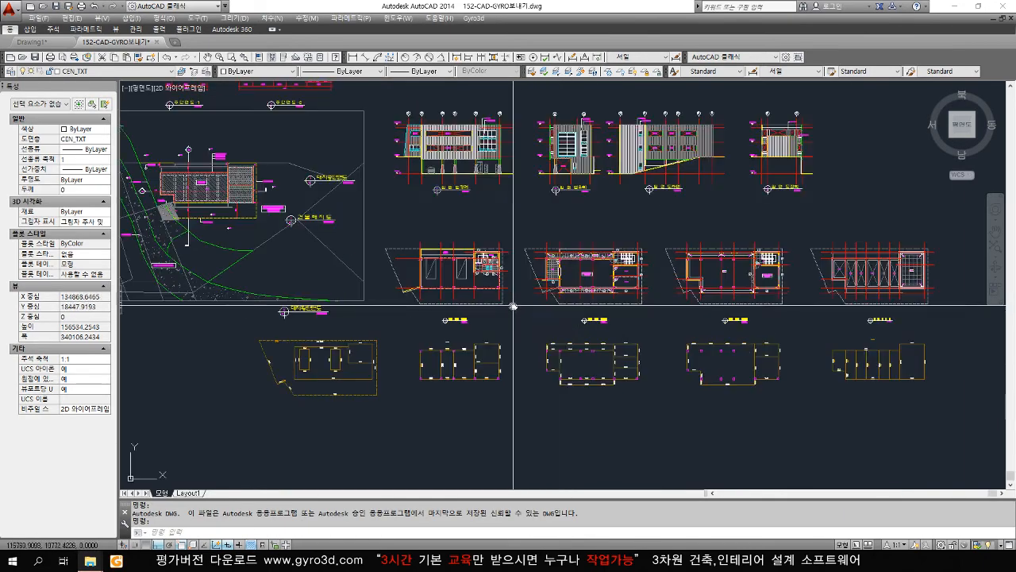
middle_drag(503, 318, 391, 273)
scroll(391, 273, down, 2)
mouse_move(446, 277)
middle_down()
mouse_move(471, 234)
mouse_move(431, 218)
middle_up()
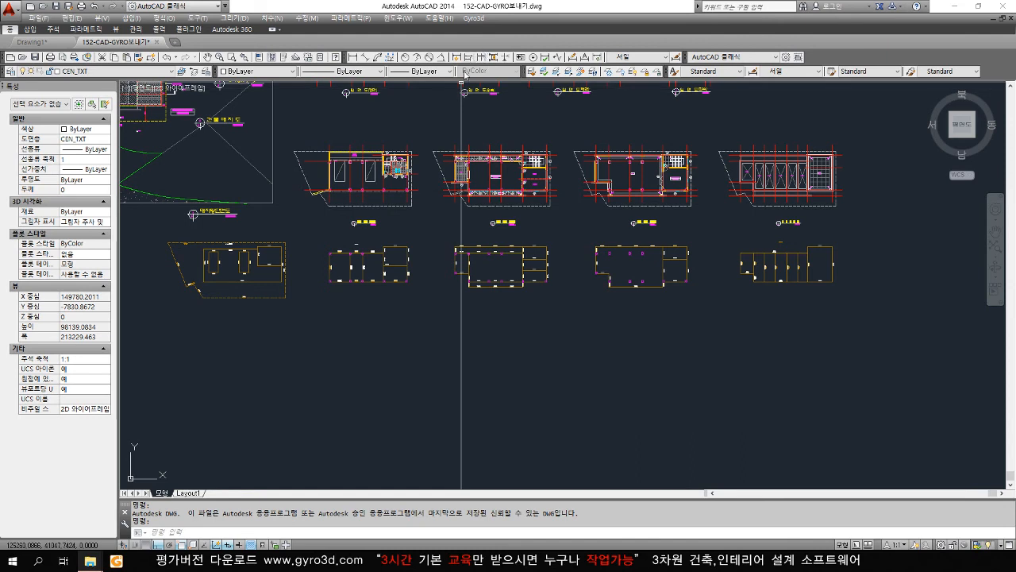
- Copy the centre lines of the four floor plans to the empty area beneath the existing wall-line layouts
click(479, 19)
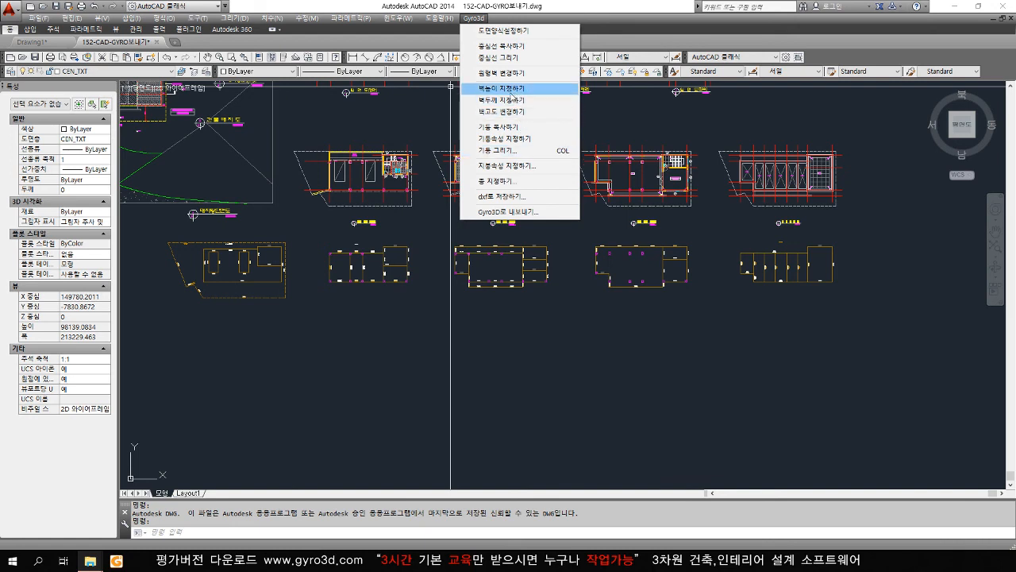
click(508, 47)
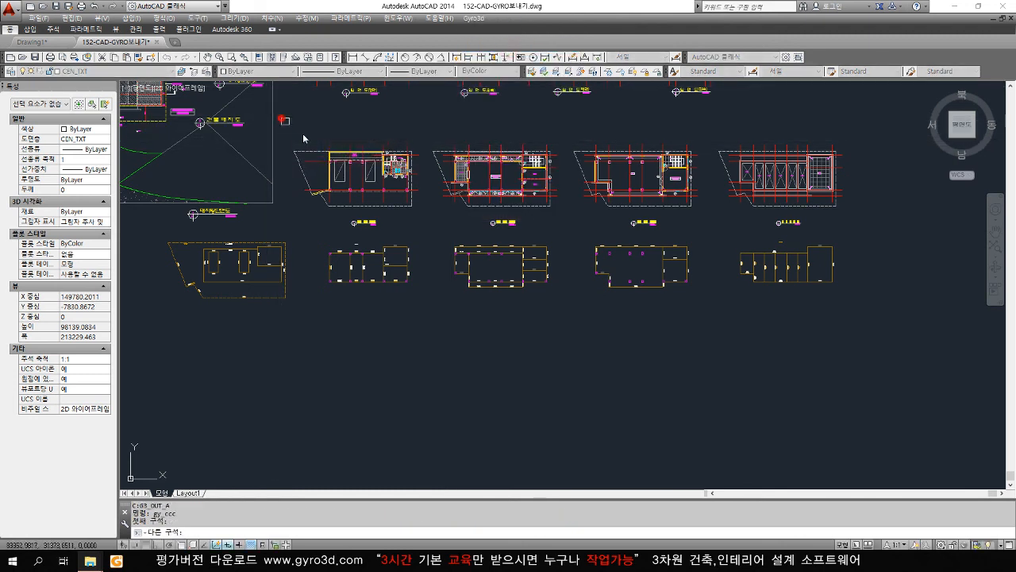
click(282, 118)
click(876, 231)
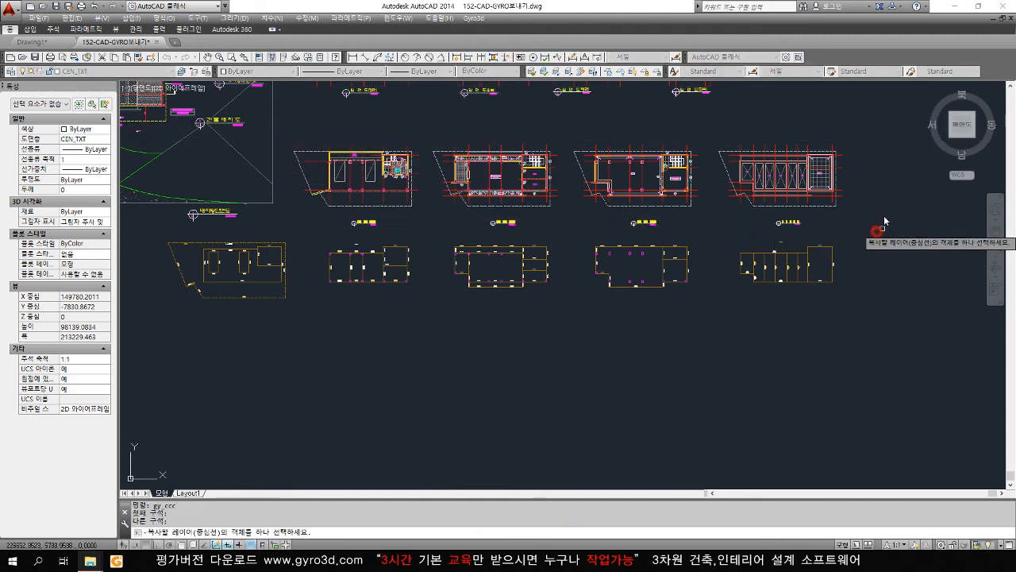
click(688, 147)
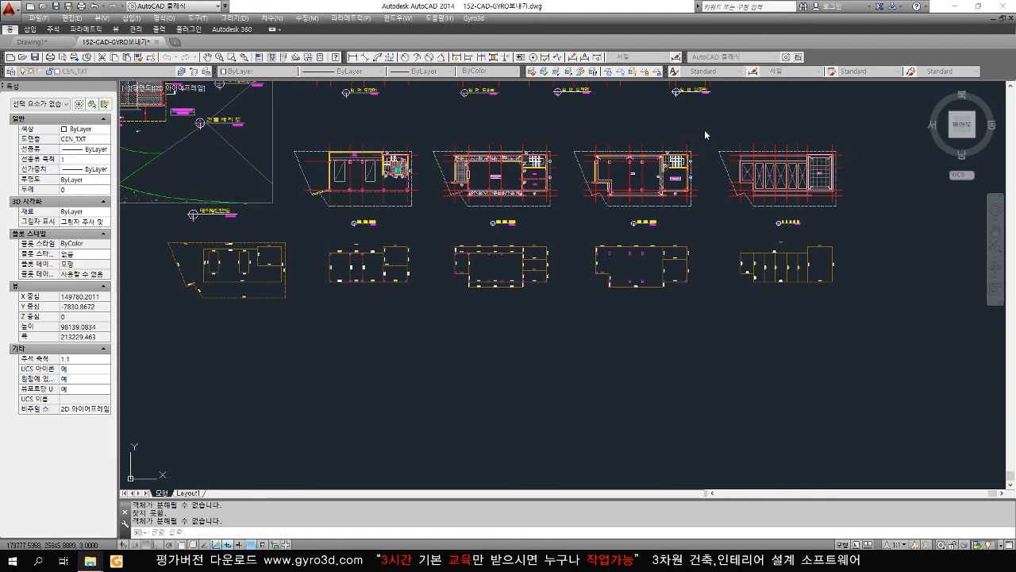
click(702, 126)
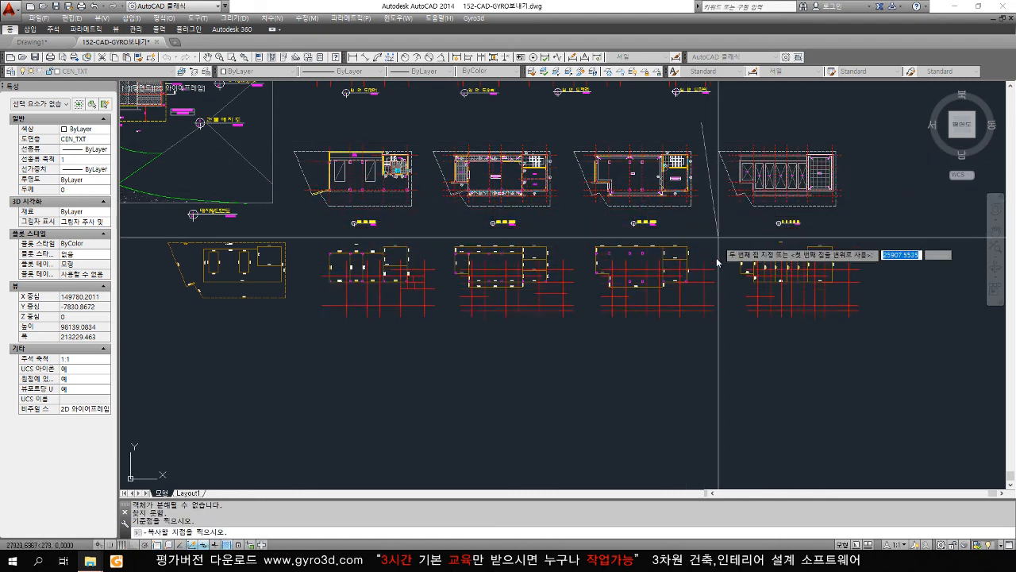
click(697, 334)
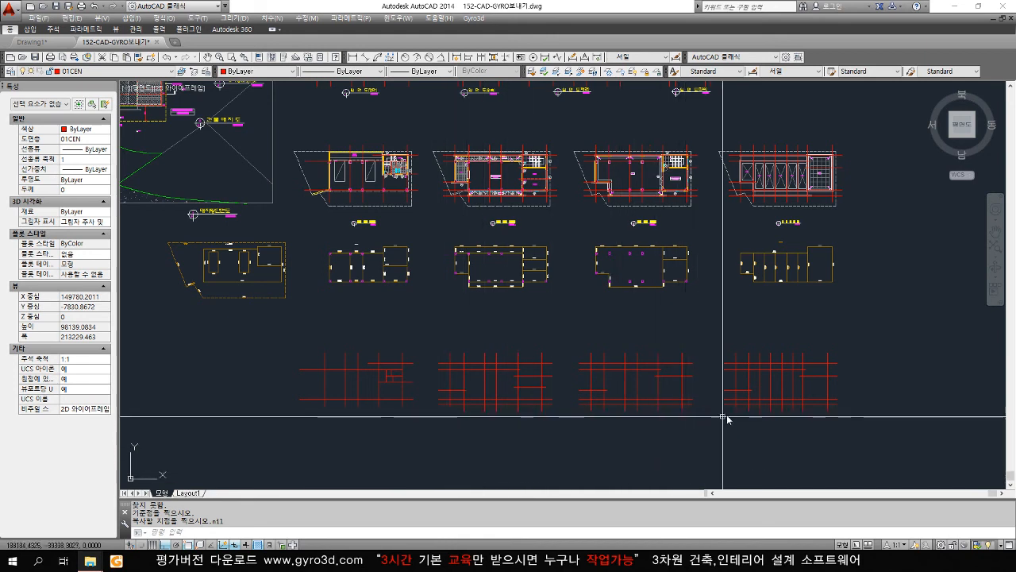
- Erase the centre-line ends projecting above all four copied grids
text(e)
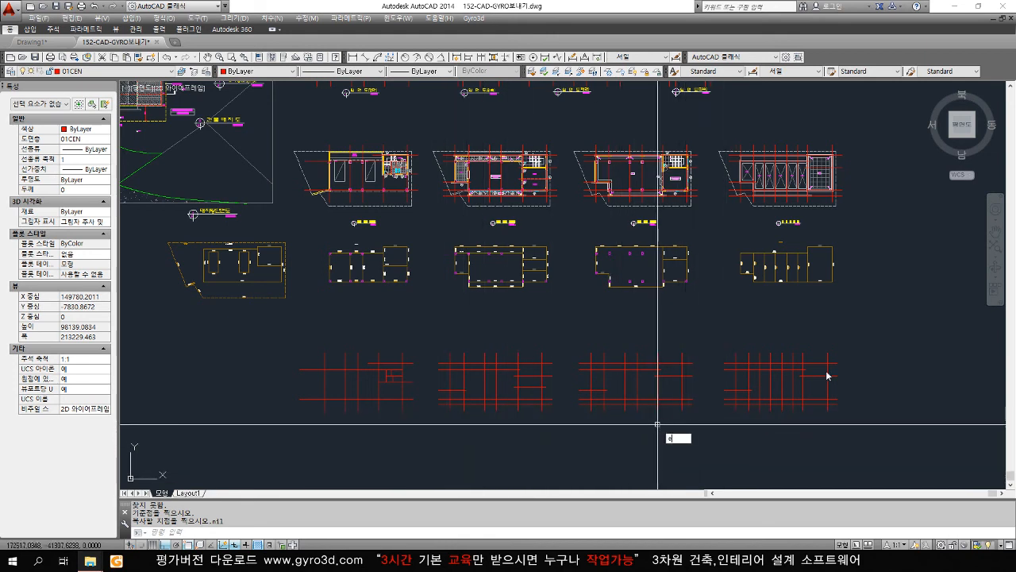
key(Return)
click(843, 335)
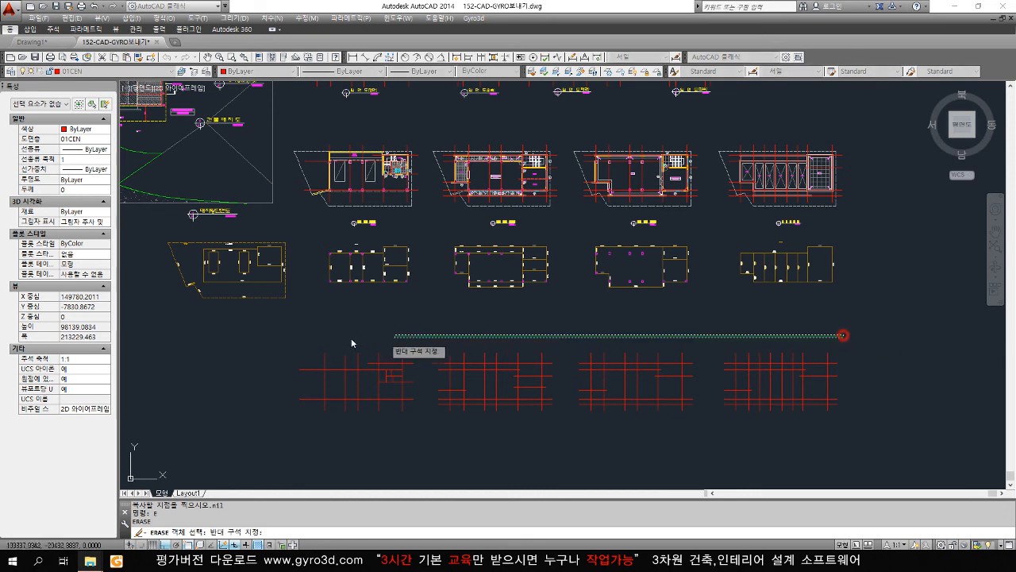
click(291, 356)
- Erase the centre-line ends projecting to the left of and below the first copied grid
click(312, 356)
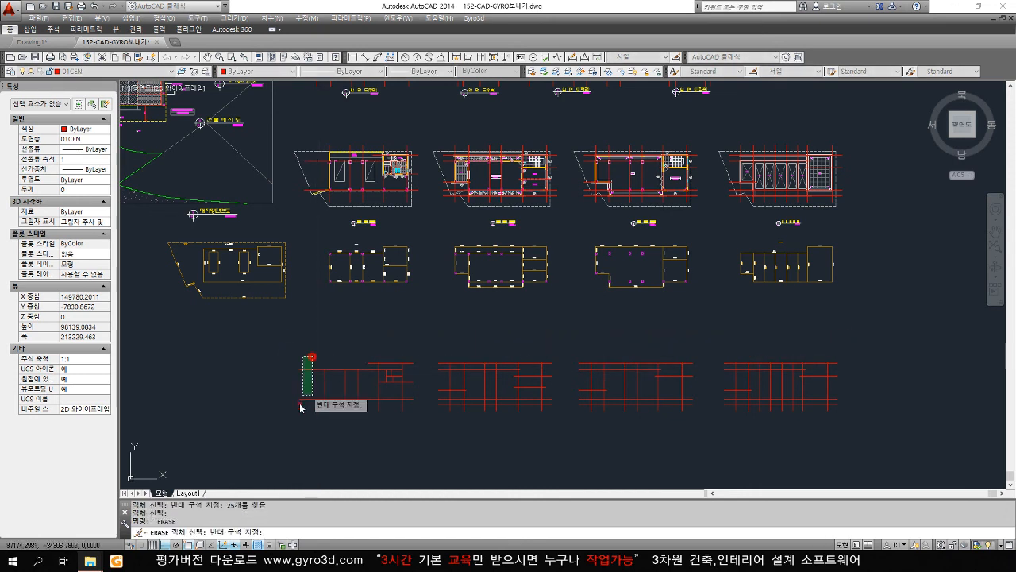
click(300, 404)
key(space)
key(space)
click(420, 440)
click(302, 408)
key(space)
- Erase the centre-line ends projecting below and to the right of the second copied grid
key(space)
click(841, 453)
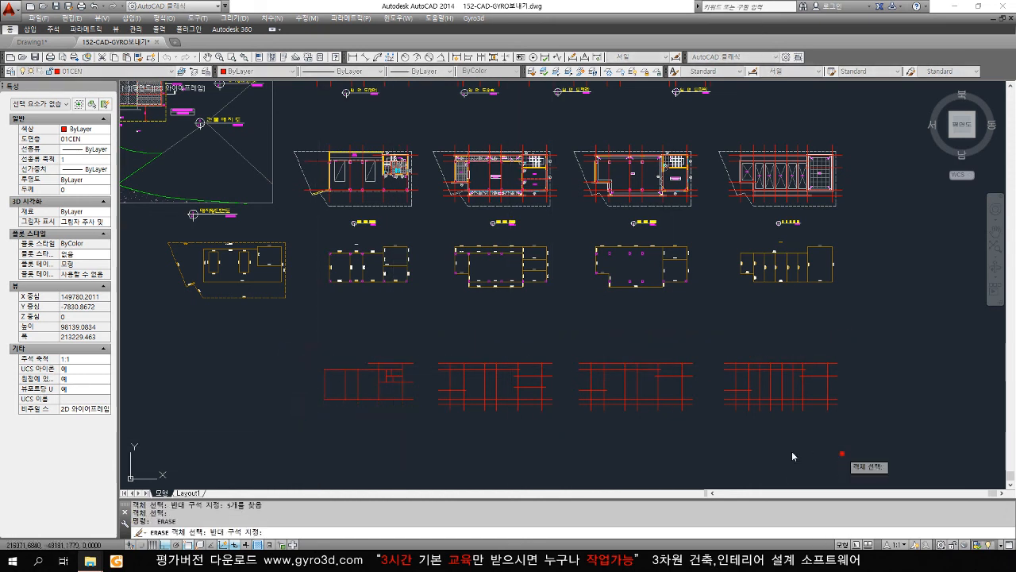
click(432, 420)
click(575, 440)
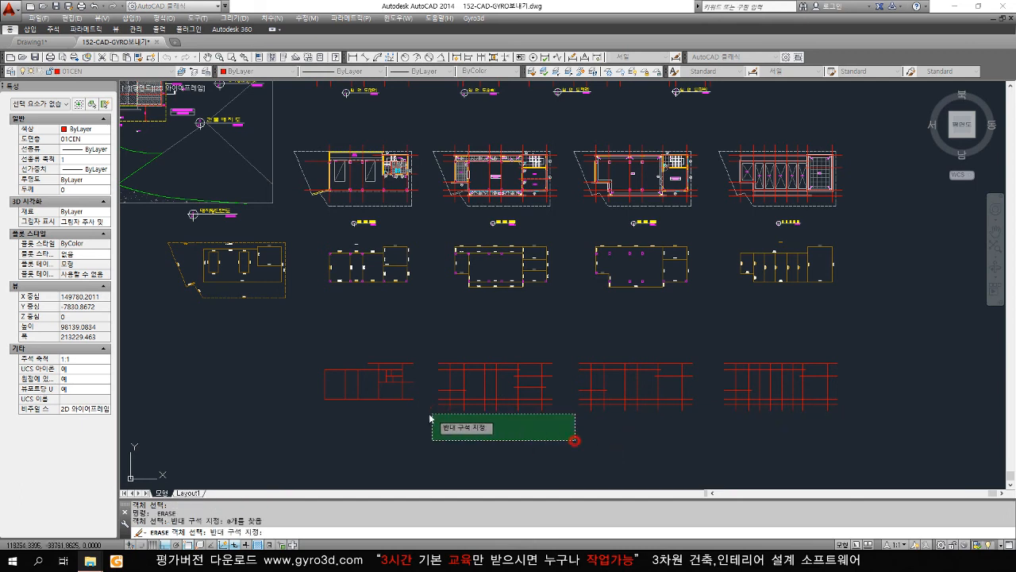
click(424, 410)
key(space)
key(space)
click(562, 428)
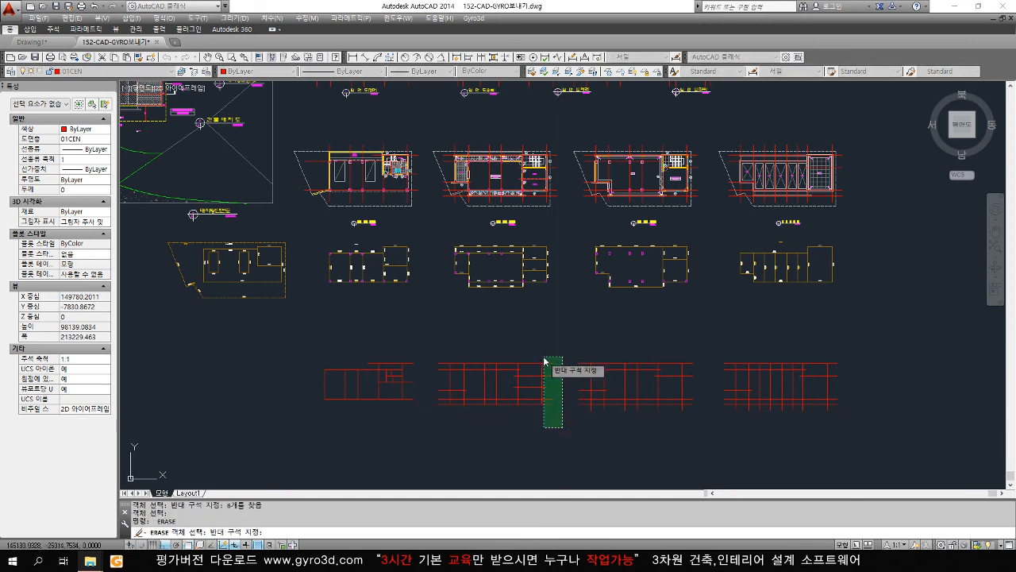
click(545, 359)
key(space)
- Erase the centre-line ends projecting to the right of the third copied grid
key(space)
click(691, 420)
click(687, 359)
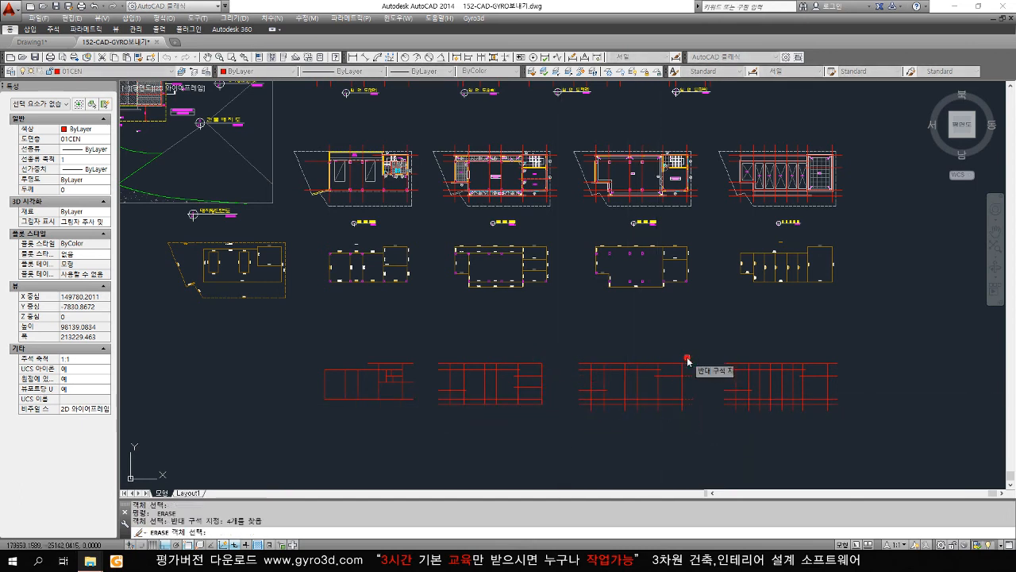
key(space)
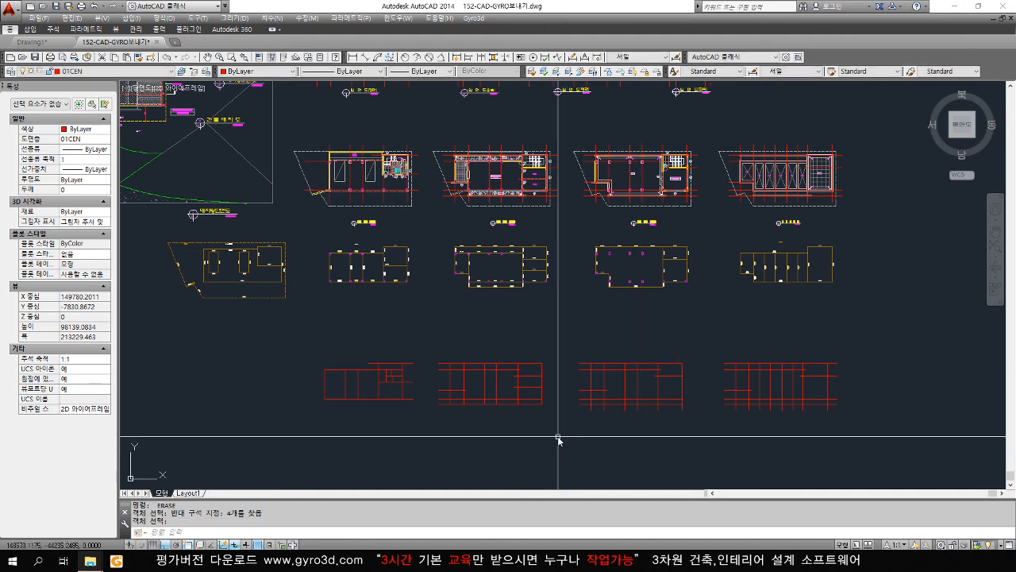
- Assign a wall height of 3000 to the centre lines of all four copied grids and check the height labels
click(474, 17)
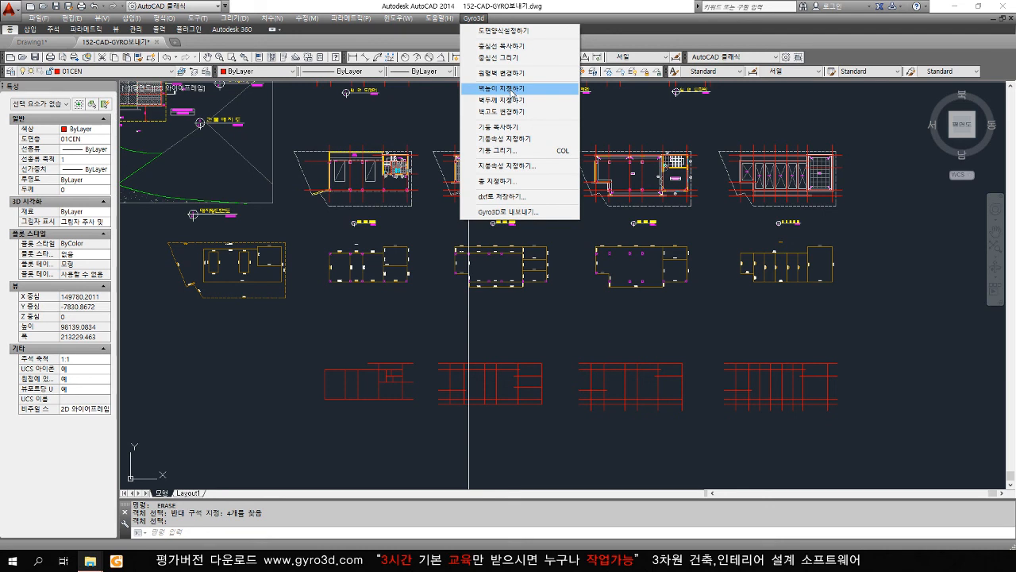
click(509, 90)
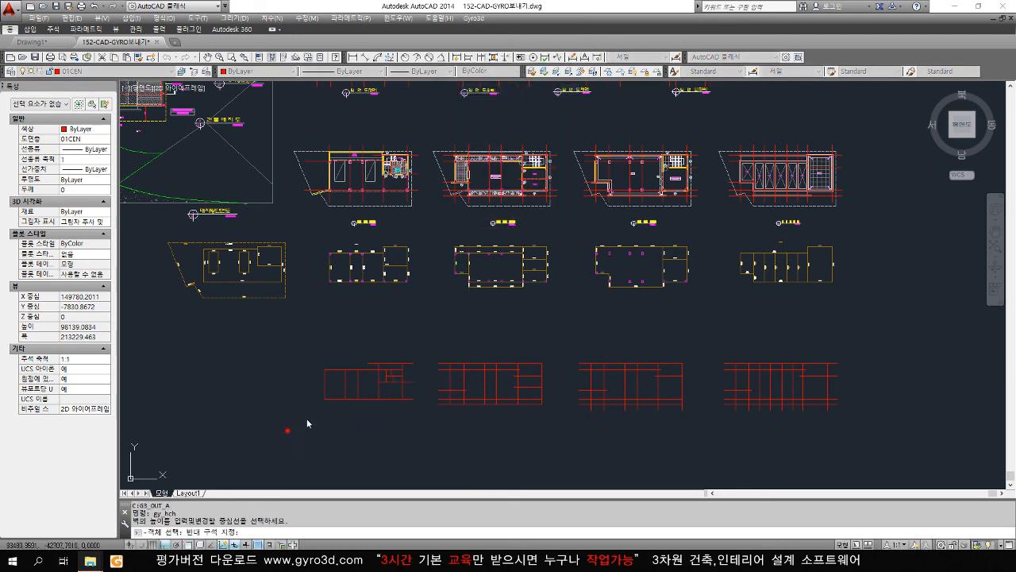
click(287, 429)
click(862, 344)
key(Return)
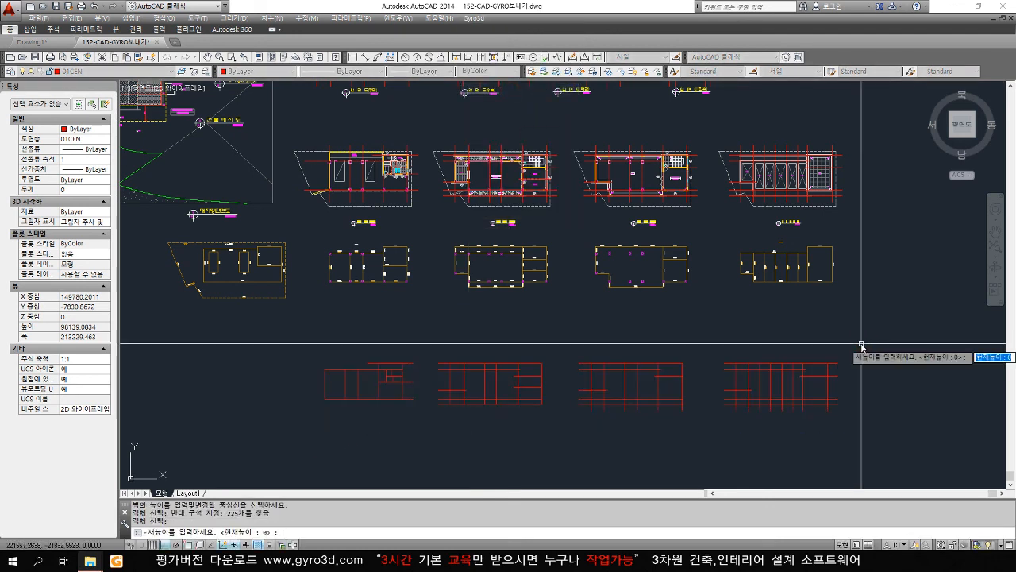
text(300)
key(Return)
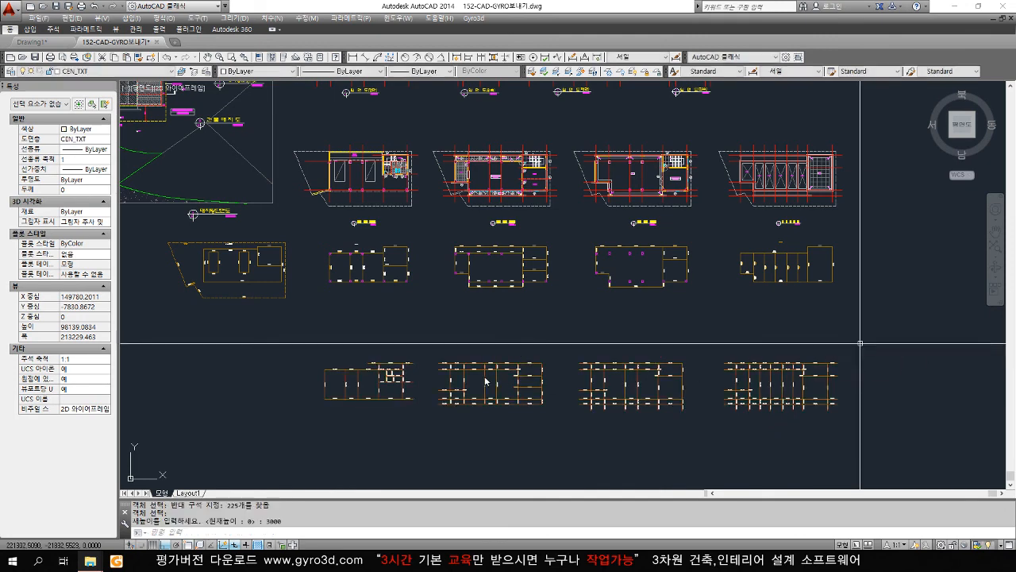
scroll(472, 373, up, 4)
scroll(374, 362, up, 5)
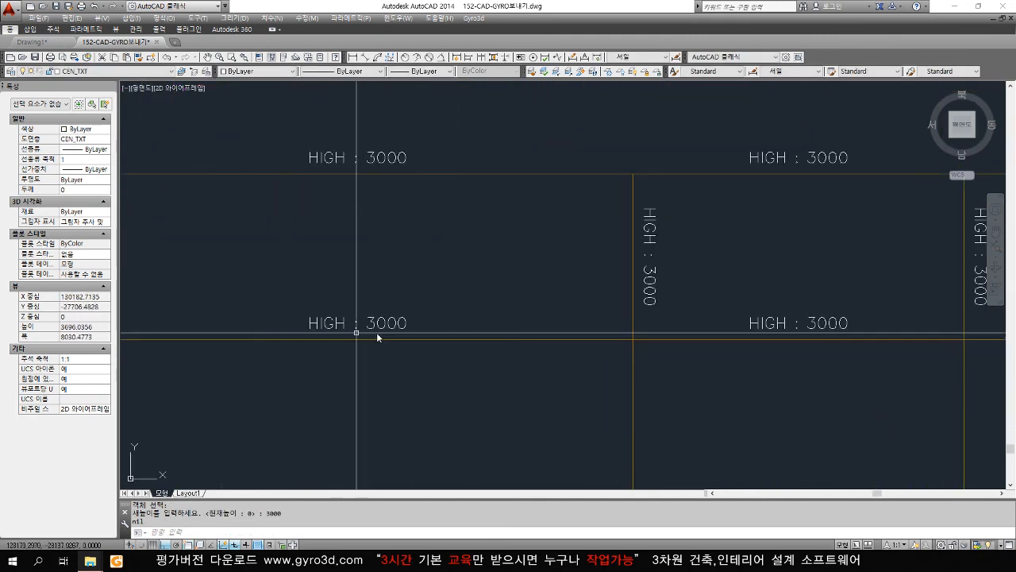
scroll(394, 346, down, 3)
scroll(395, 346, down, 6)
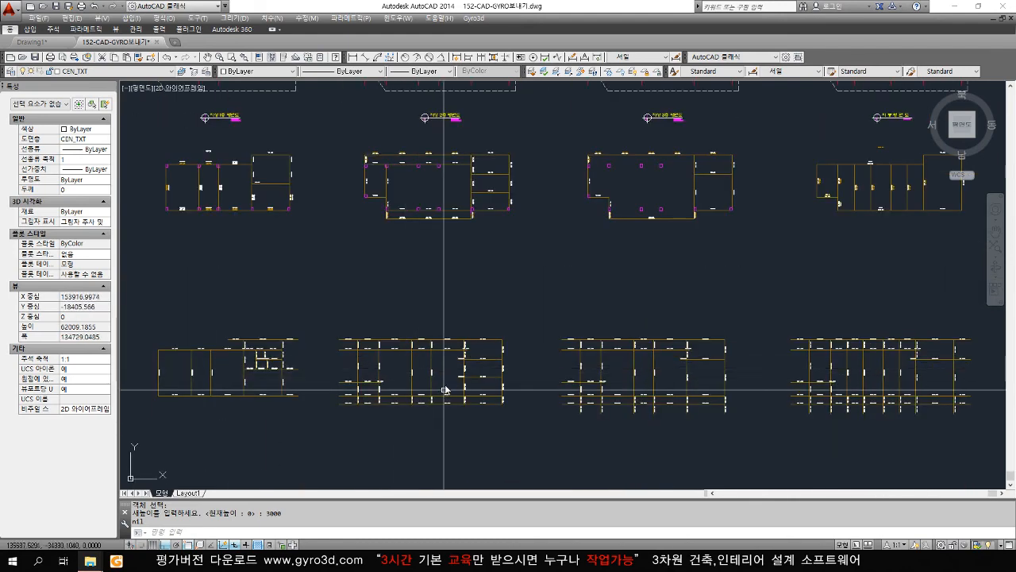
- Change the wall height of the second copied grid's centre lines to 4000
scroll(430, 348, up, 2)
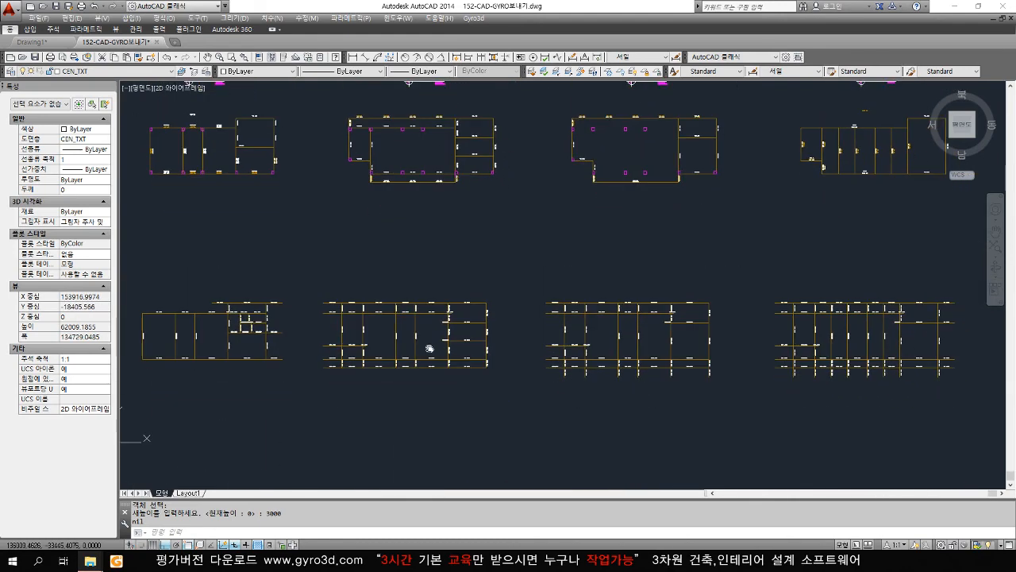
click(474, 18)
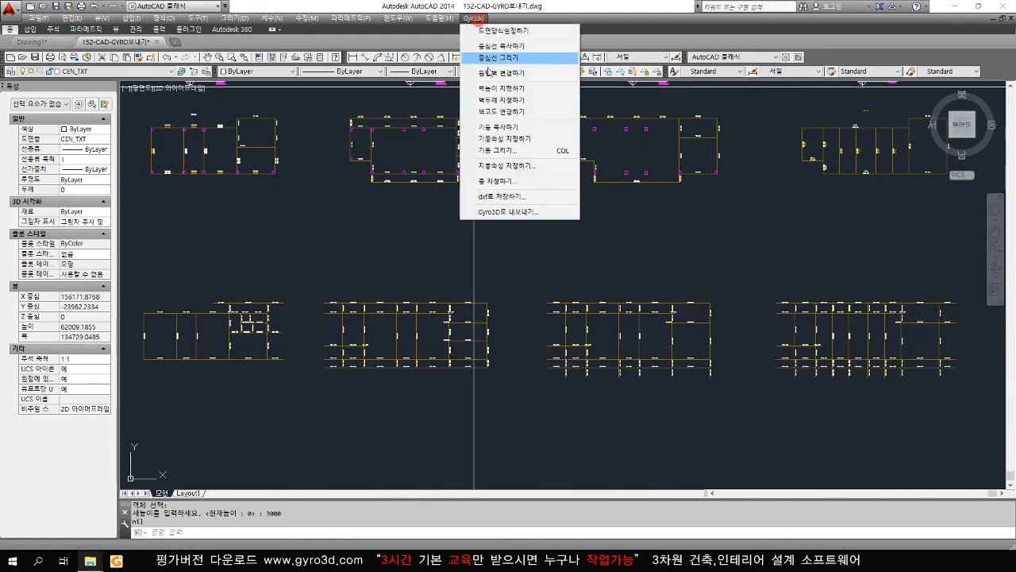
click(303, 266)
click(511, 391)
key(Return)
text(4)
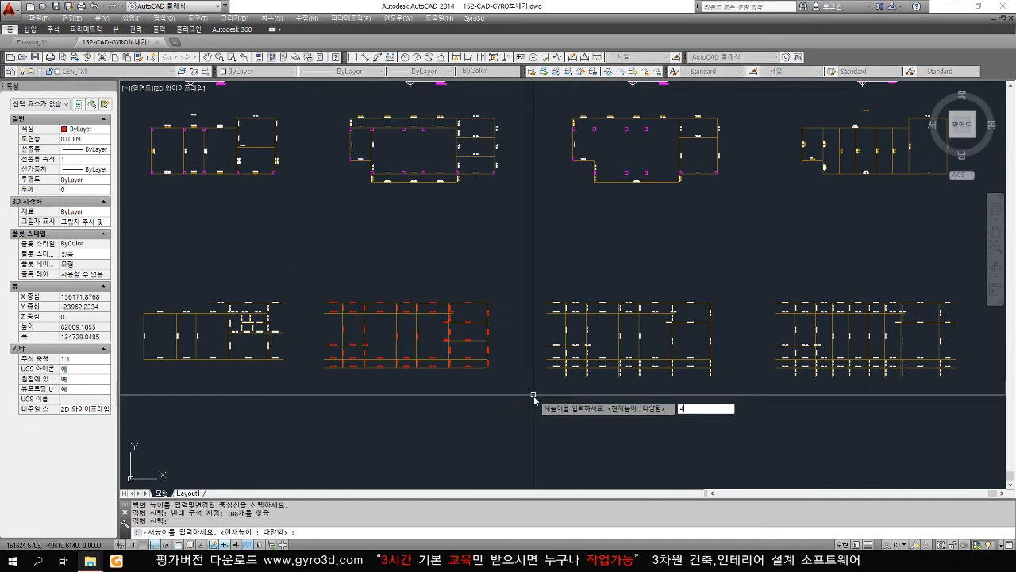
text(000)
key(Return)
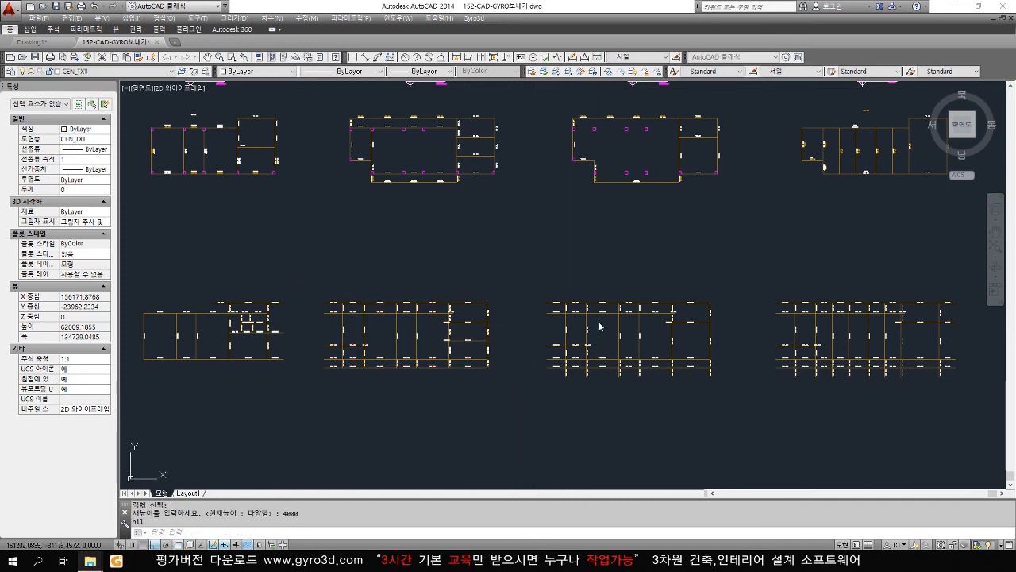
- Change the wall height of the third copied grid's left-hand centre lines to 5000
key(Return)
click(599, 279)
click(529, 392)
key(Return)
text(5)
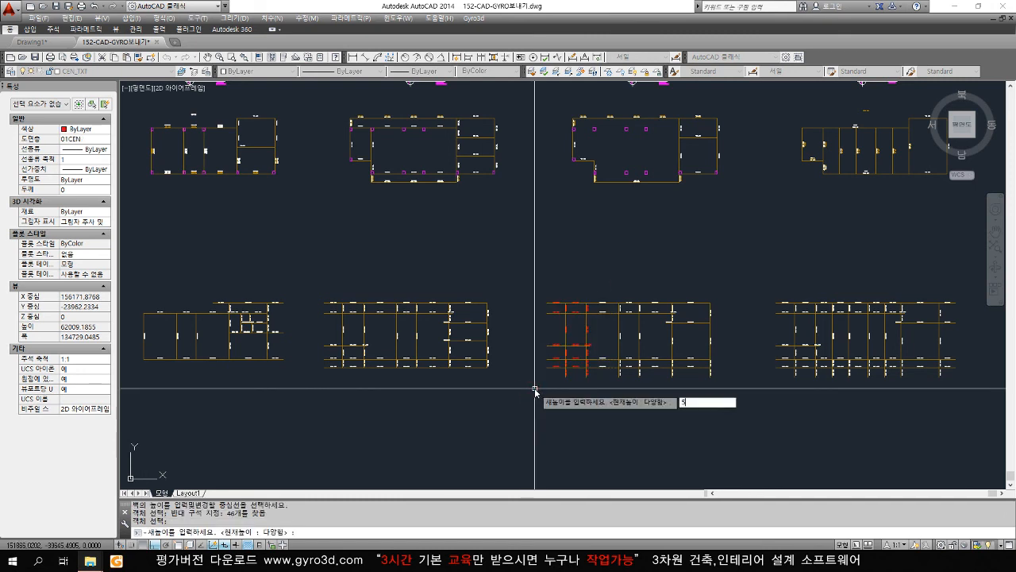
text(000)
key(Return)
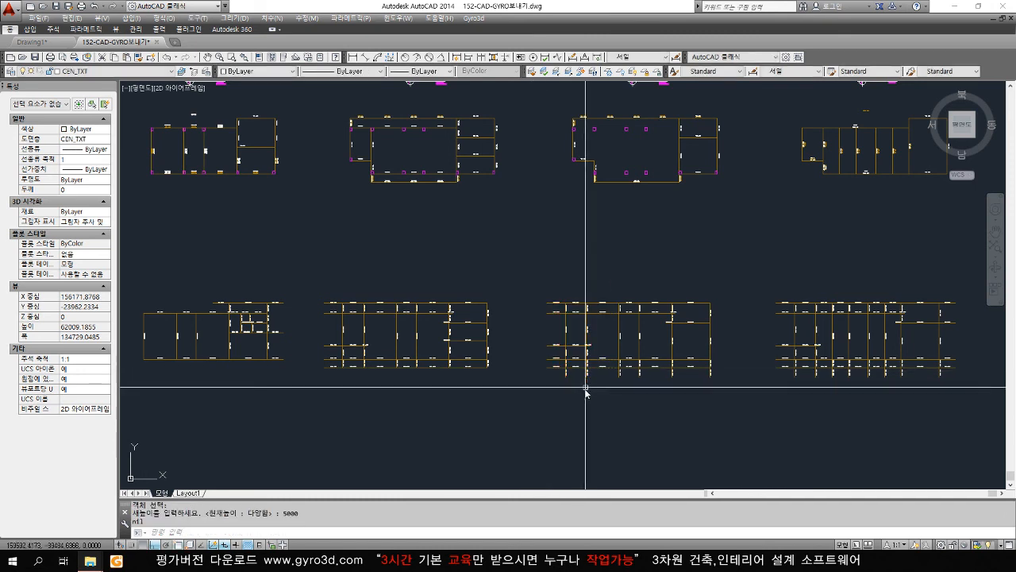
- Assign a wall thickness to the centre lines of all four copied grids
click(478, 18)
click(505, 101)
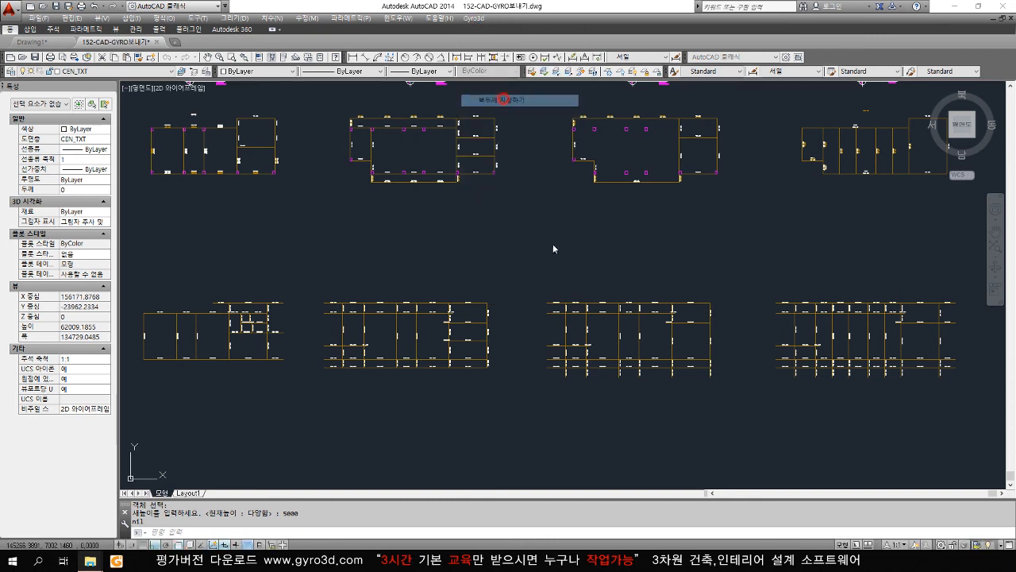
click(130, 378)
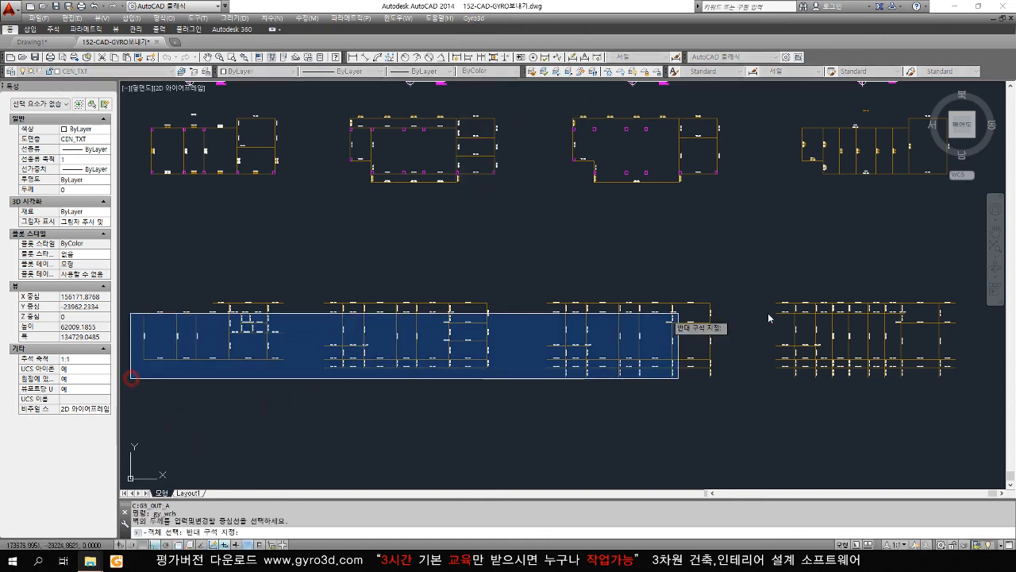
click(963, 283)
key(Return)
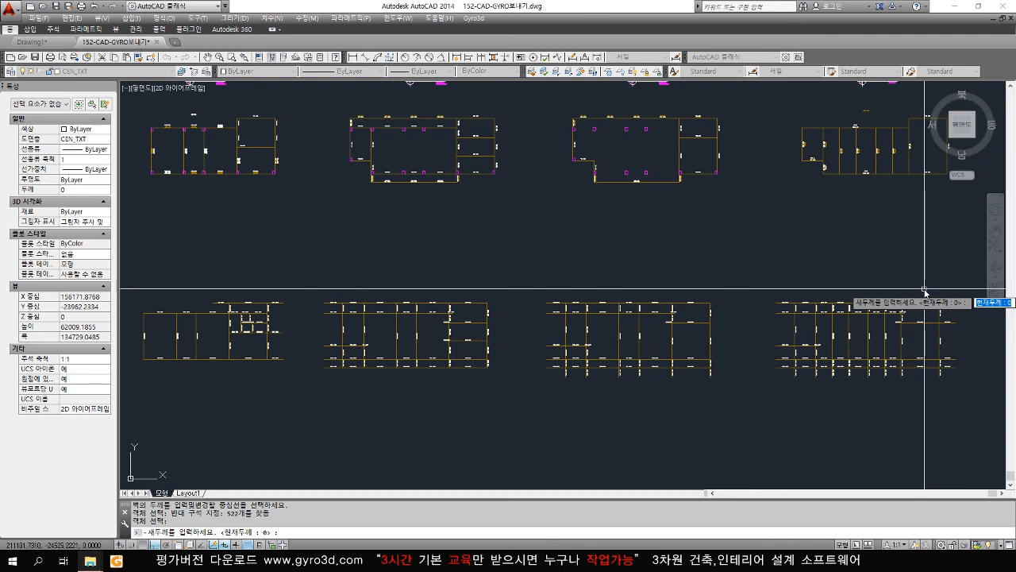
key(Return)
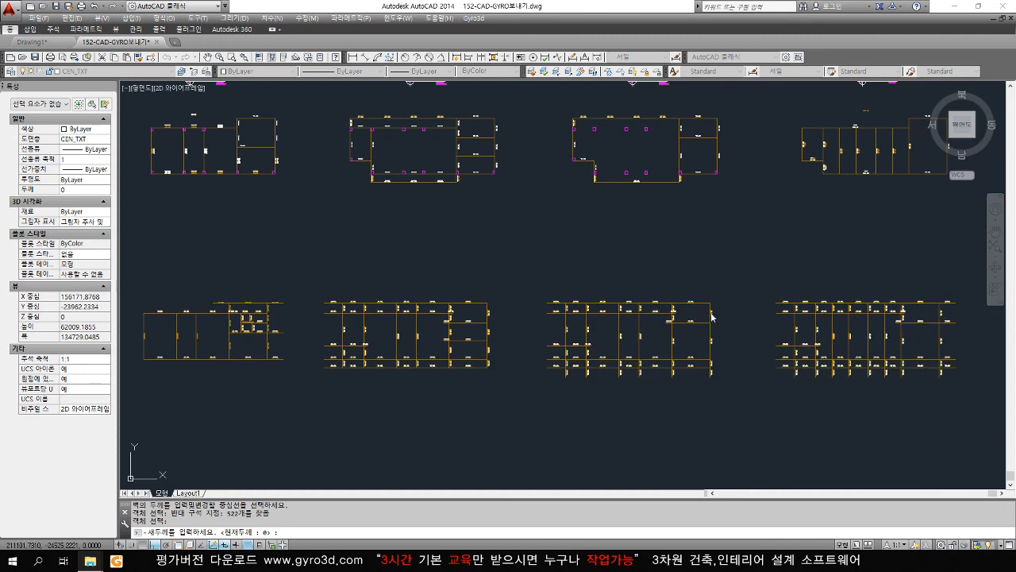
- Change the wall thickness of the third copied grid's right-hand centre lines to 100
key(Return)
click(737, 282)
click(625, 397)
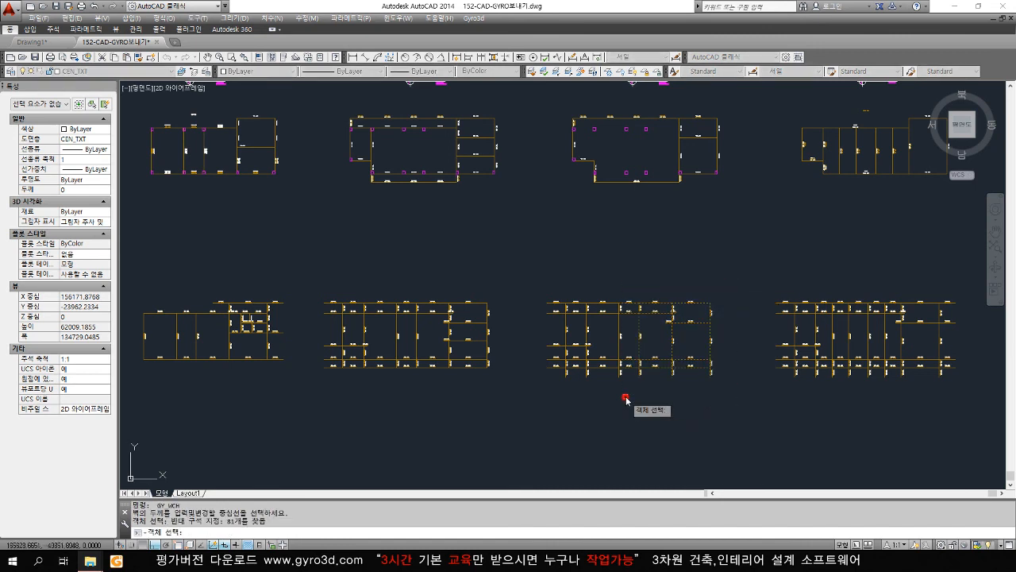
key(Return)
text(100)
key(Return)
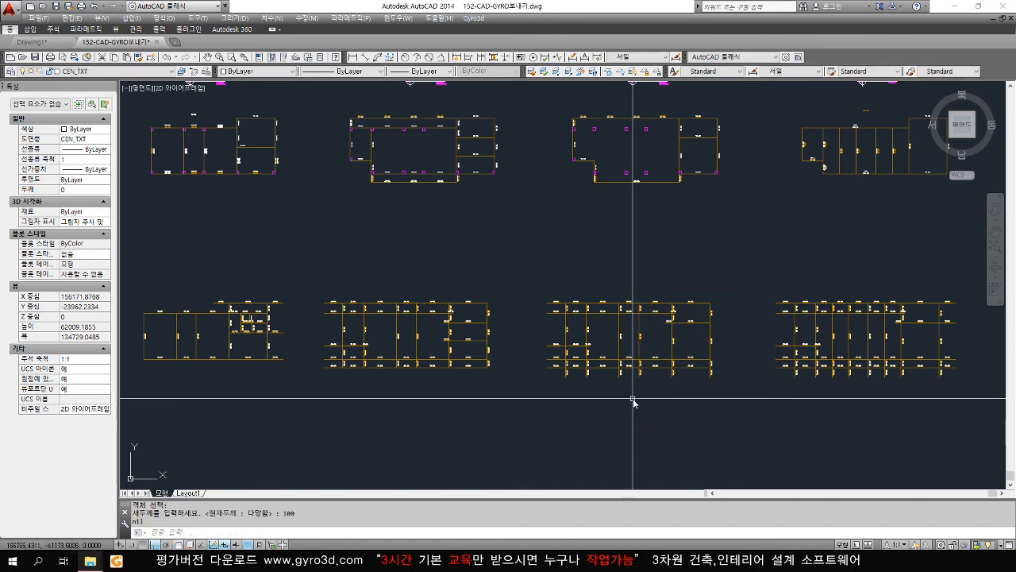
- Define the first copied grid as floor 1 with a floor height of 3000, using its lower-left corner as the base point
scroll(632, 399, down, 2)
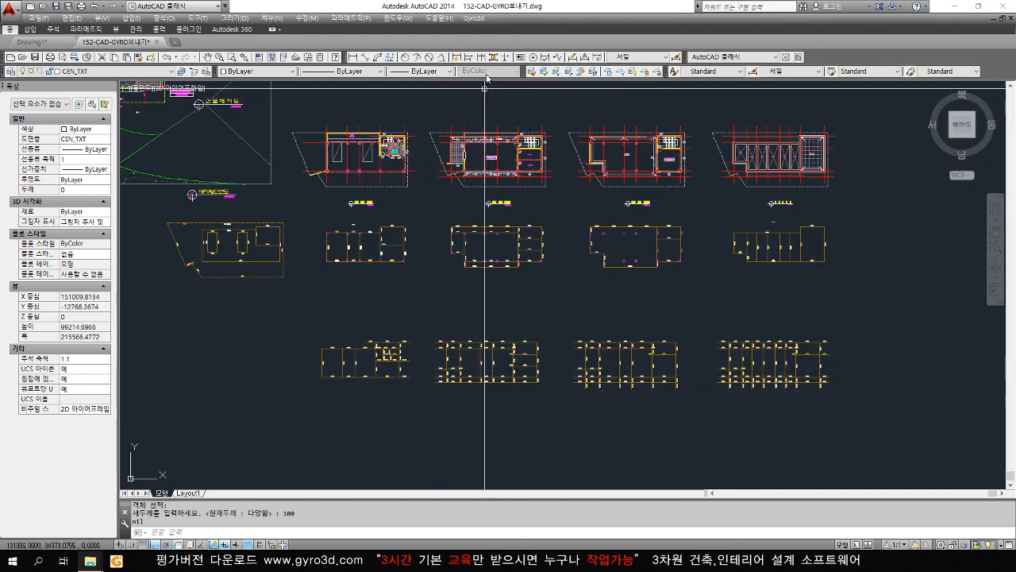
click(474, 17)
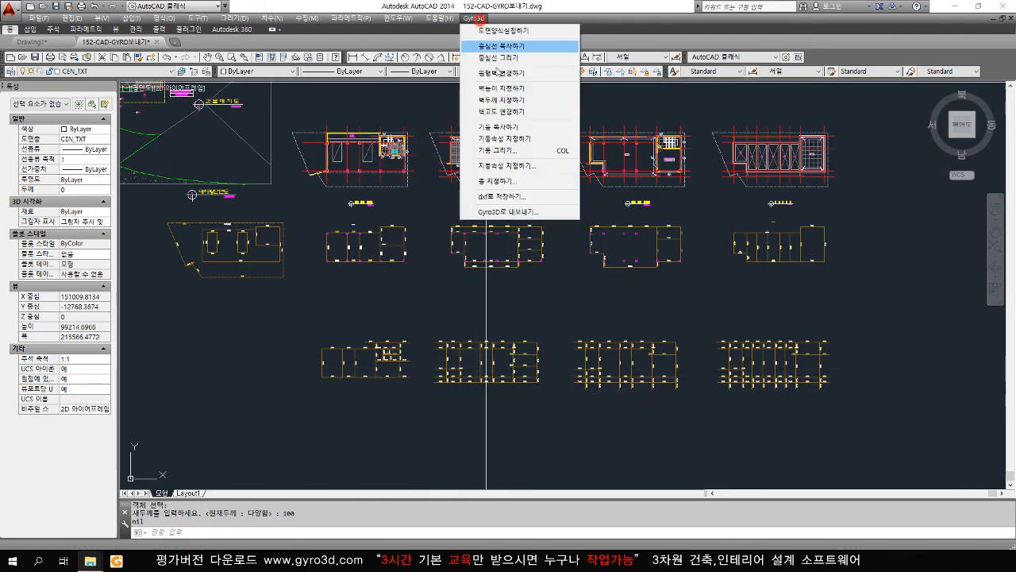
click(502, 181)
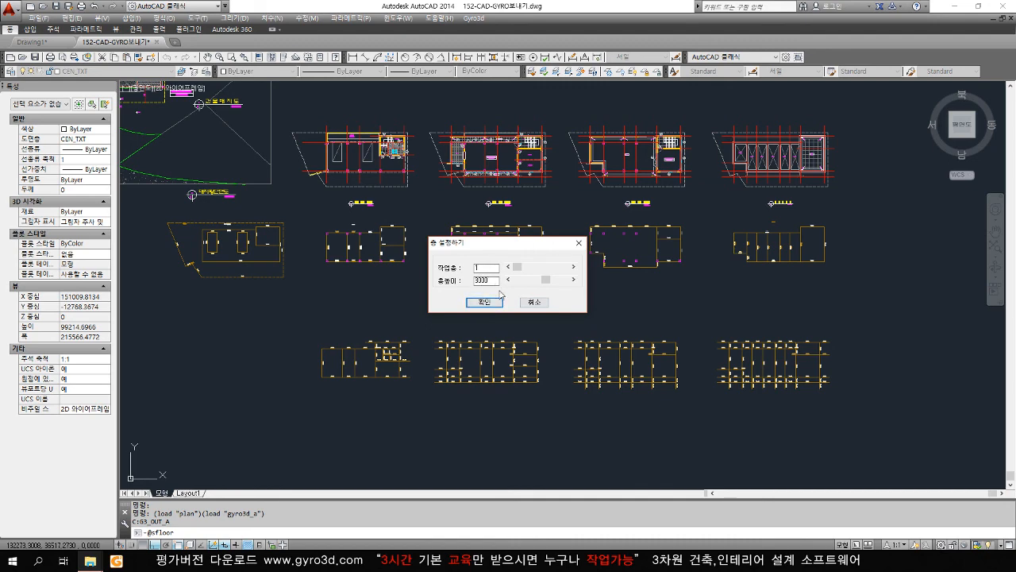
click(485, 303)
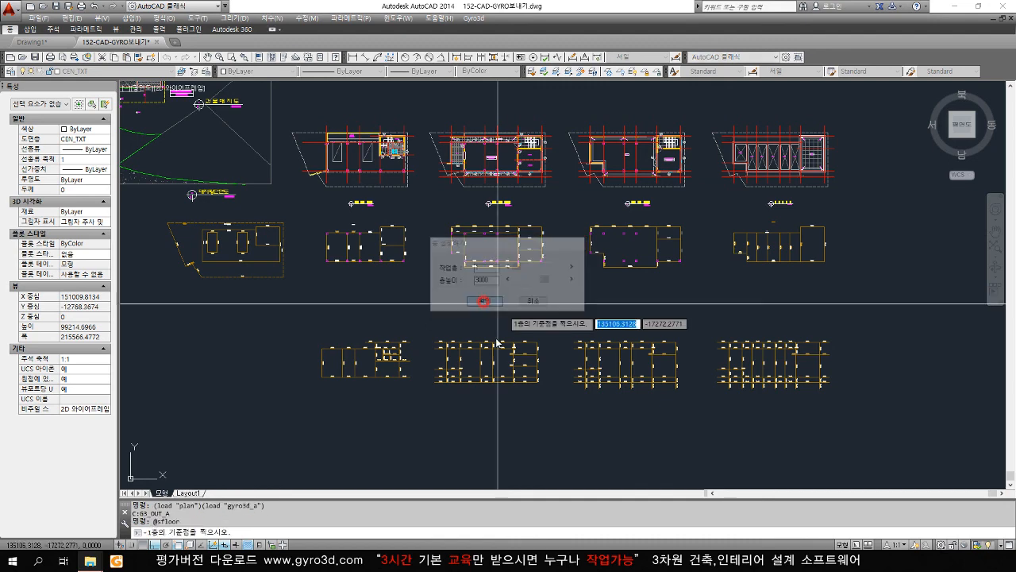
click(321, 379)
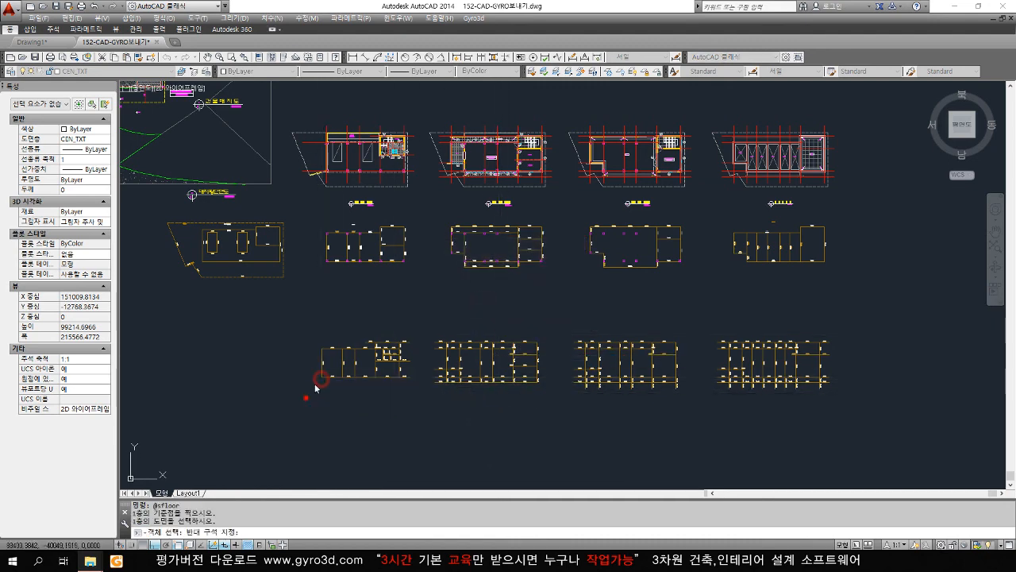
click(307, 398)
click(423, 329)
key(Return)
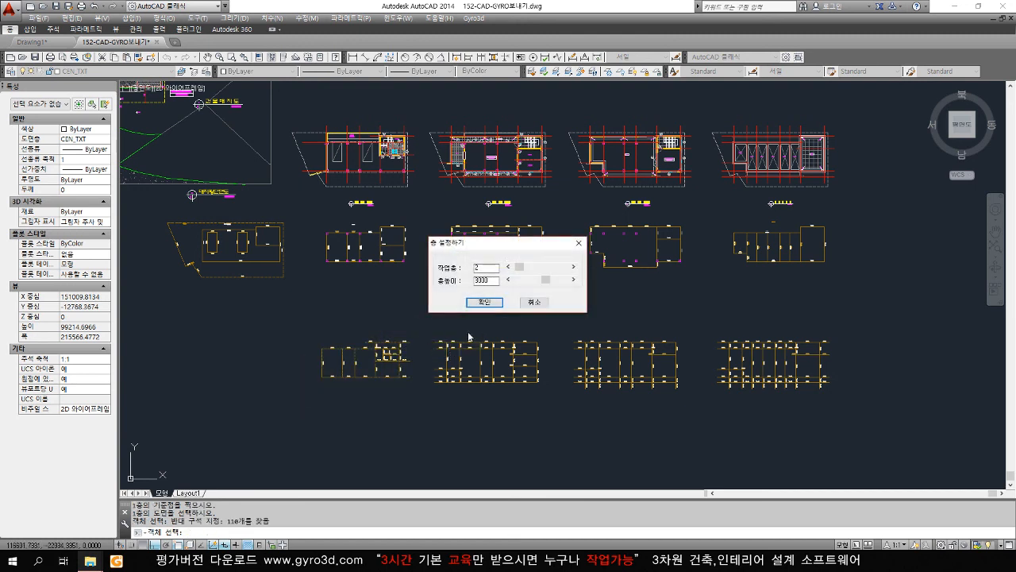
- Define the second copied grid as floor 2 with a floor height of 3000, using its lower-left grid intersection as base point, and end floor assignment
click(484, 302)
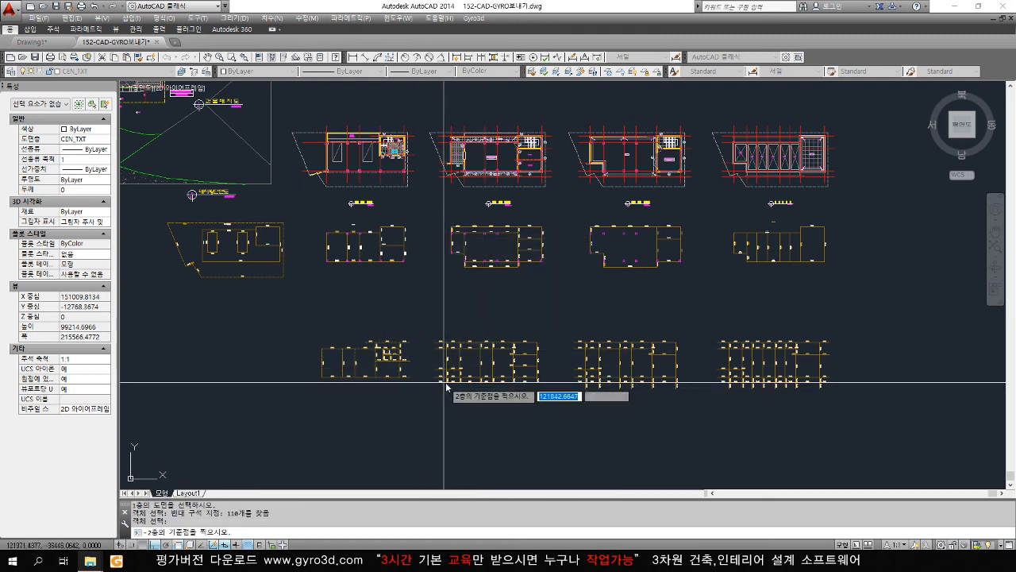
click(446, 384)
click(557, 326)
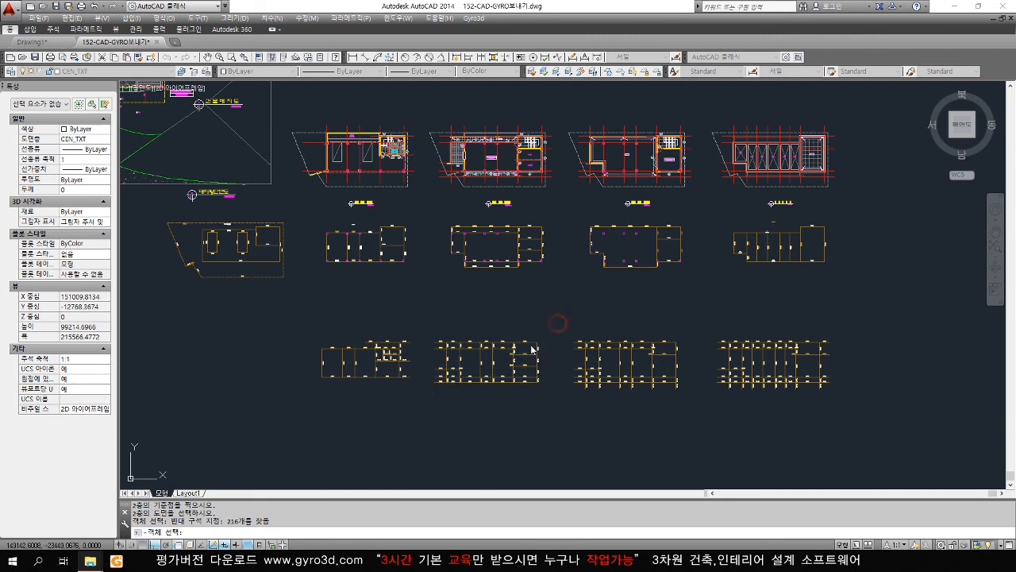
key(Return)
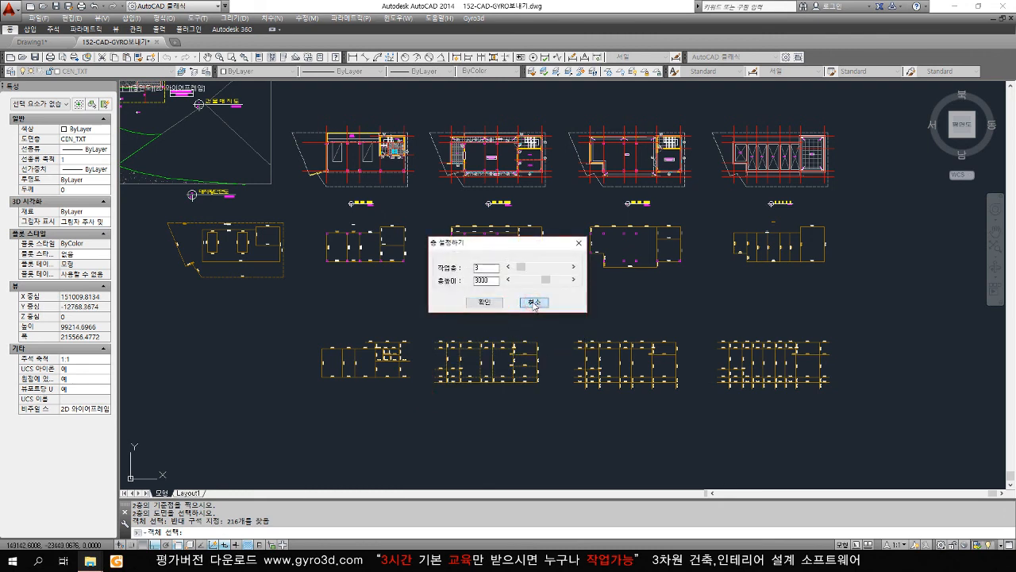
click(534, 302)
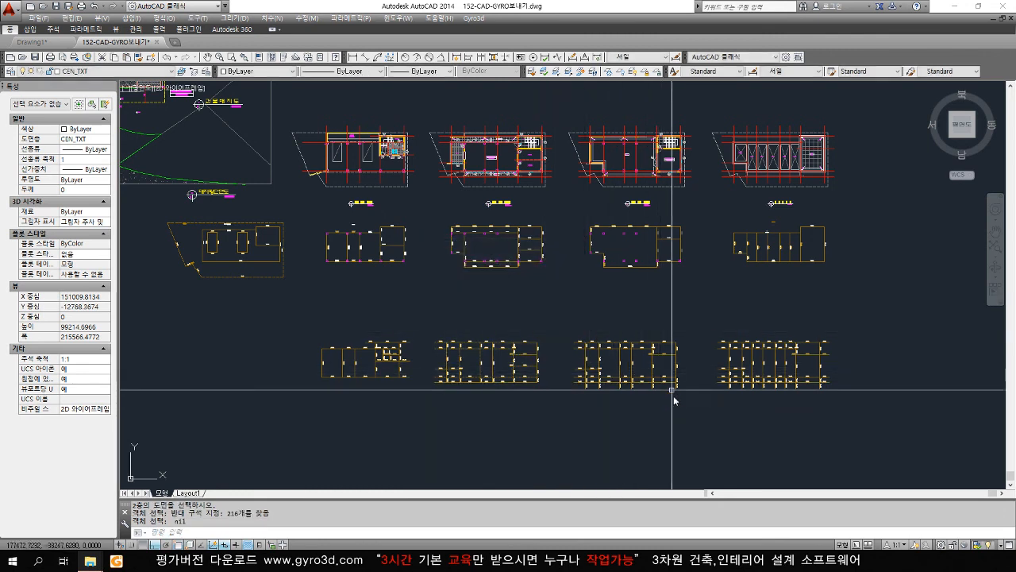
- Erase all four copied centre-line grids below the prepared floor plans
text(E)
key(Return)
click(872, 436)
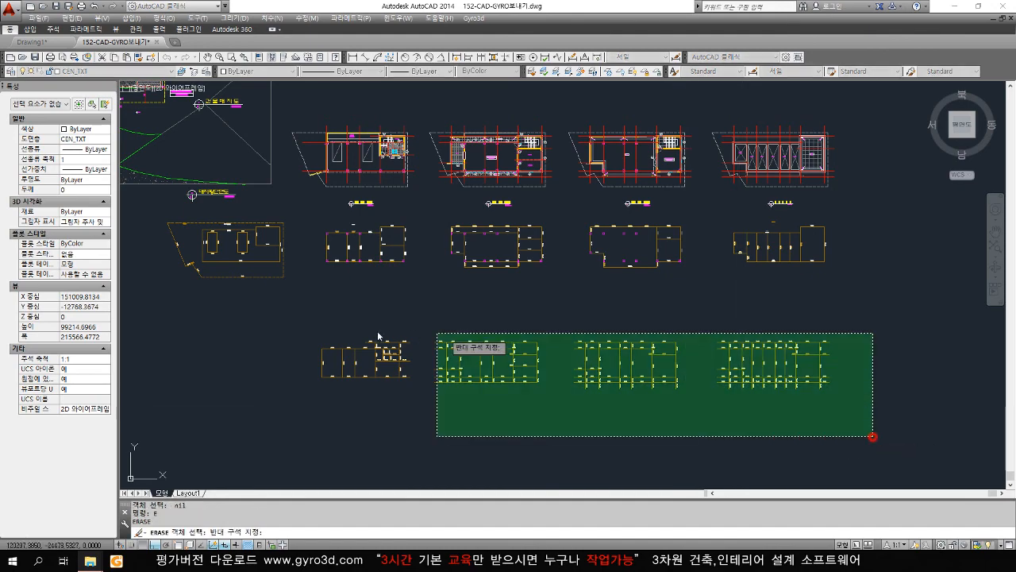
click(321, 324)
- Examine the prepared centre-line plans one by one, from the site plan to the roof plan
scroll(299, 300, up, 2)
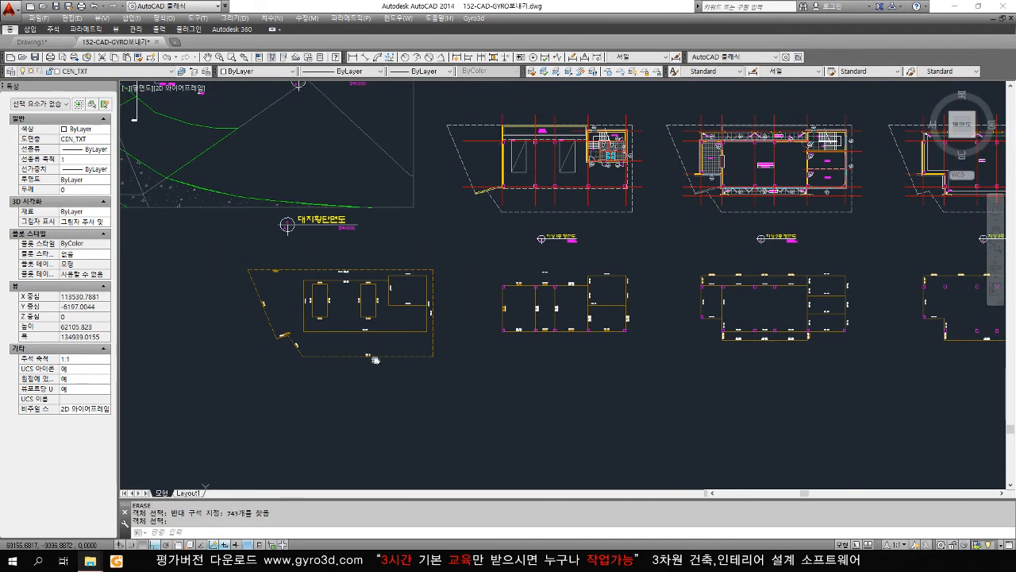
scroll(286, 321, up, 4)
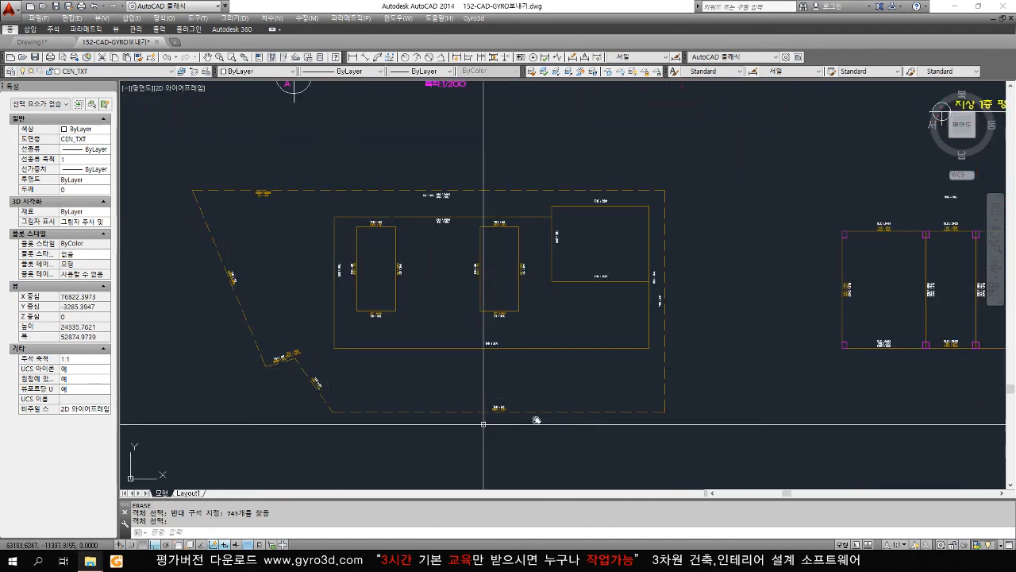
scroll(398, 311, down, 1)
middle_drag(579, 340, 537, 342)
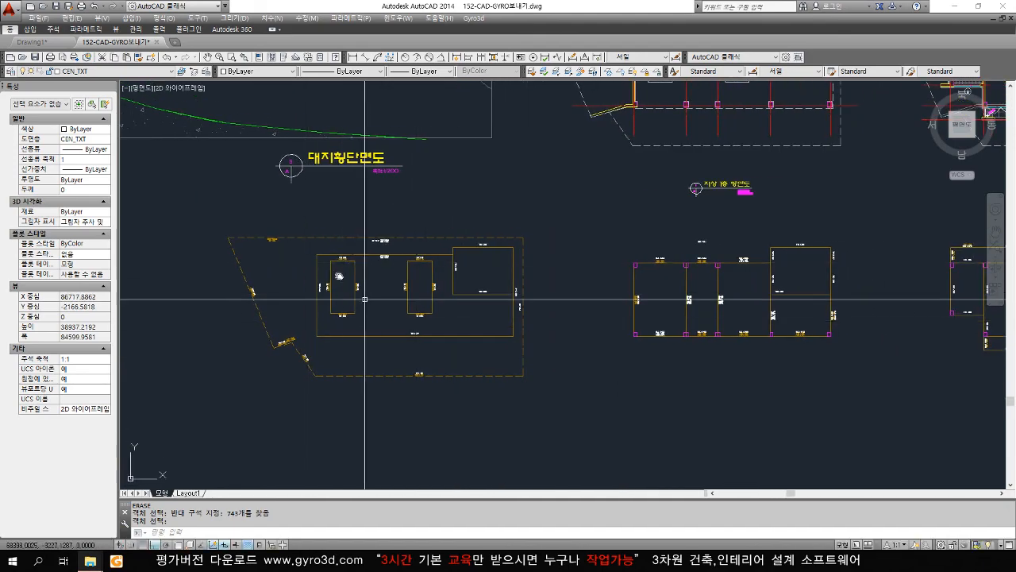
middle_drag(644, 341, 427, 351)
scroll(498, 330, down, 1)
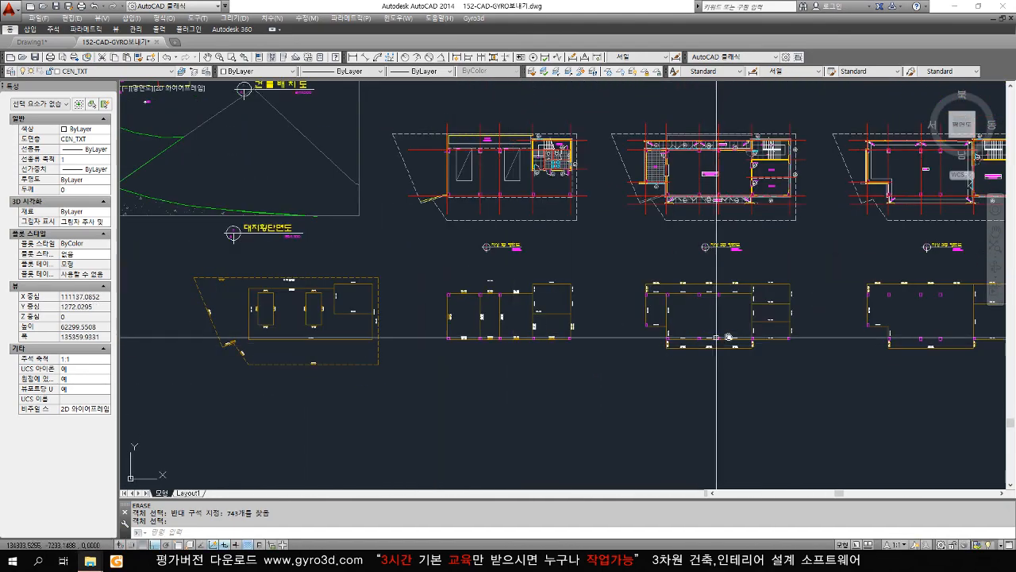
middle_drag(716, 337, 386, 333)
middle_drag(613, 349, 526, 363)
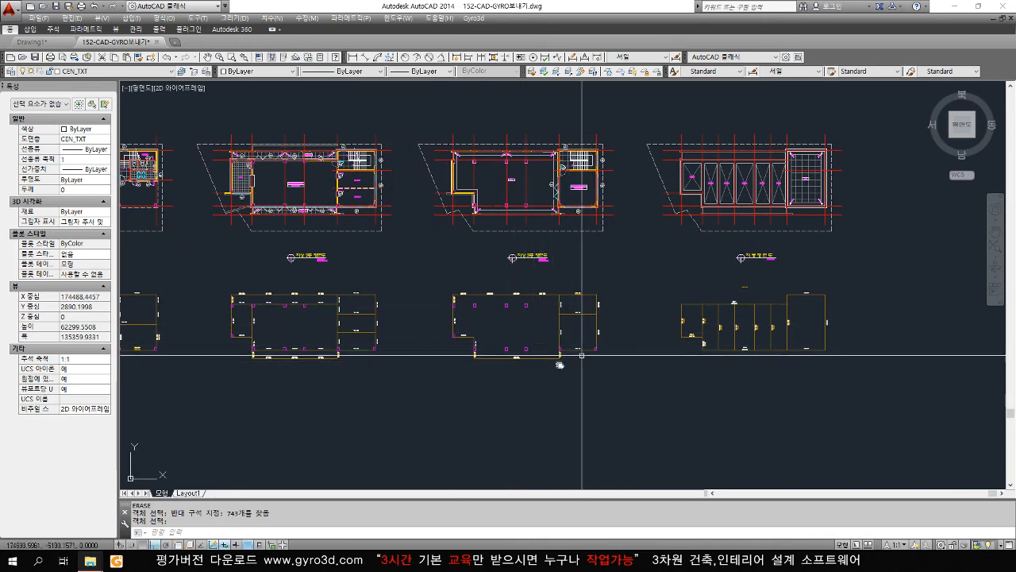
middle_drag(559, 364, 512, 358)
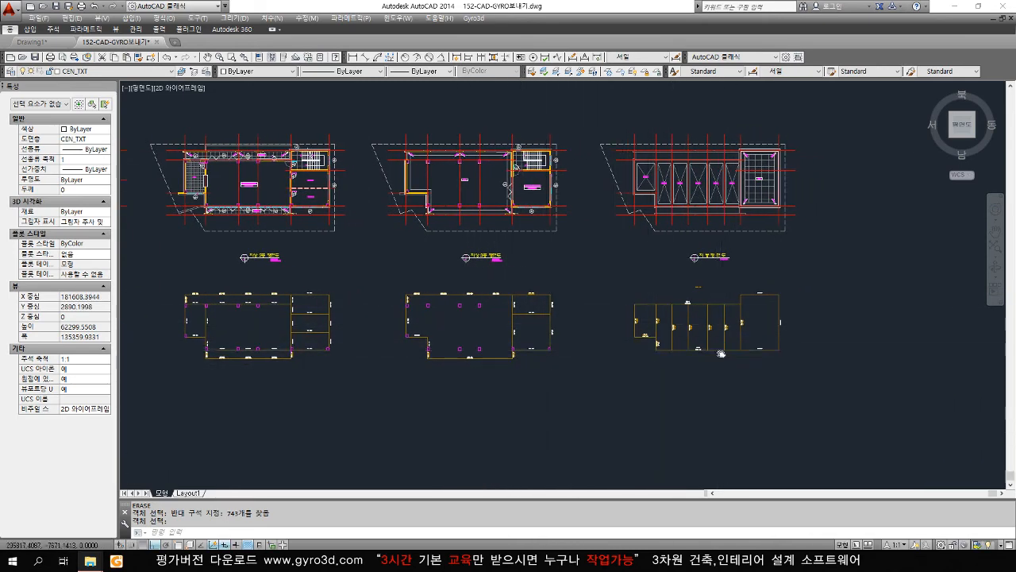
scroll(721, 355, down, 2)
scroll(453, 352, down, 2)
scroll(505, 349, up, 2)
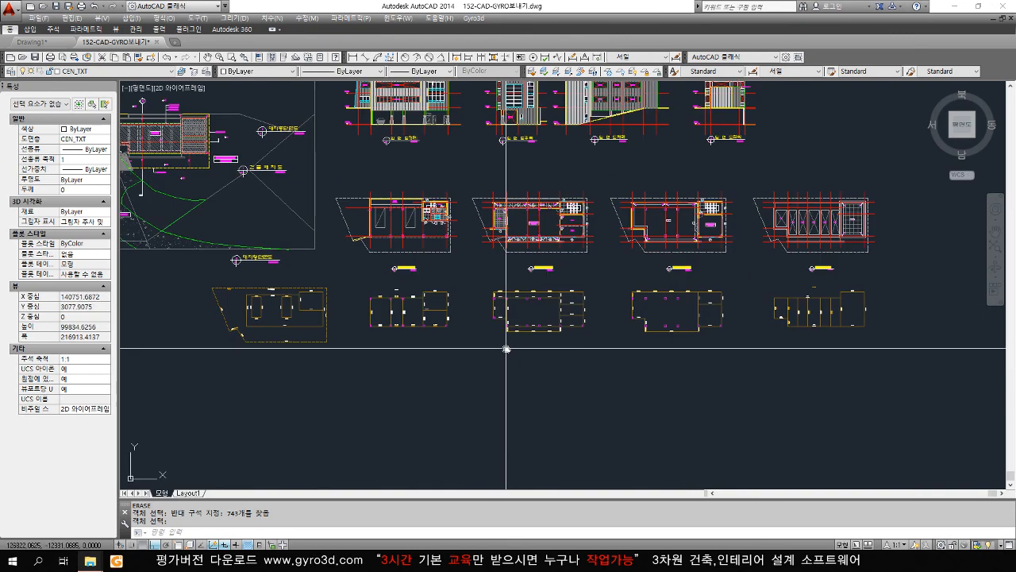
- Export the prepared plans to Gyro3D, saving the DXF file as ddd in the 1-초급 folder
click(474, 18)
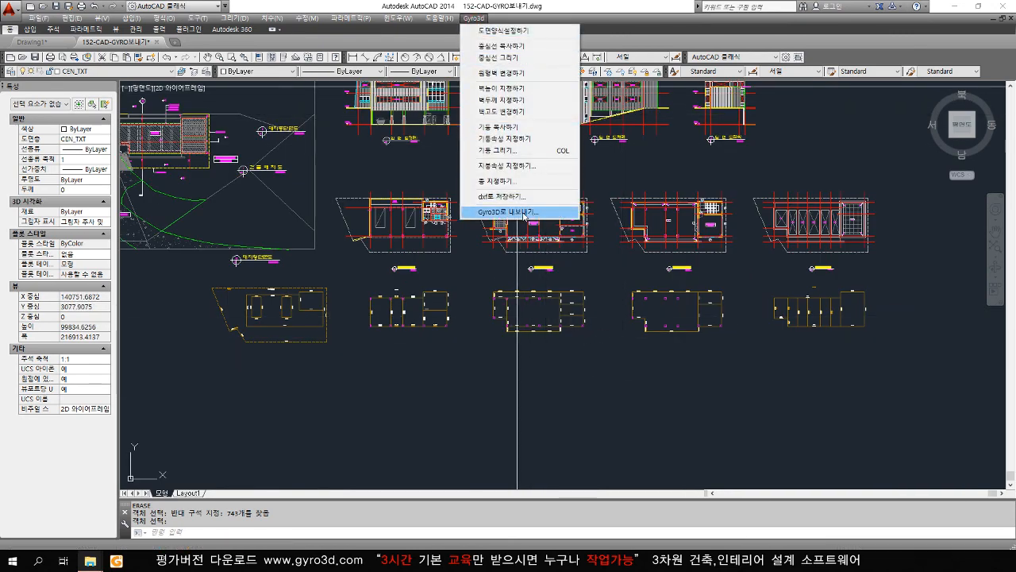
click(523, 213)
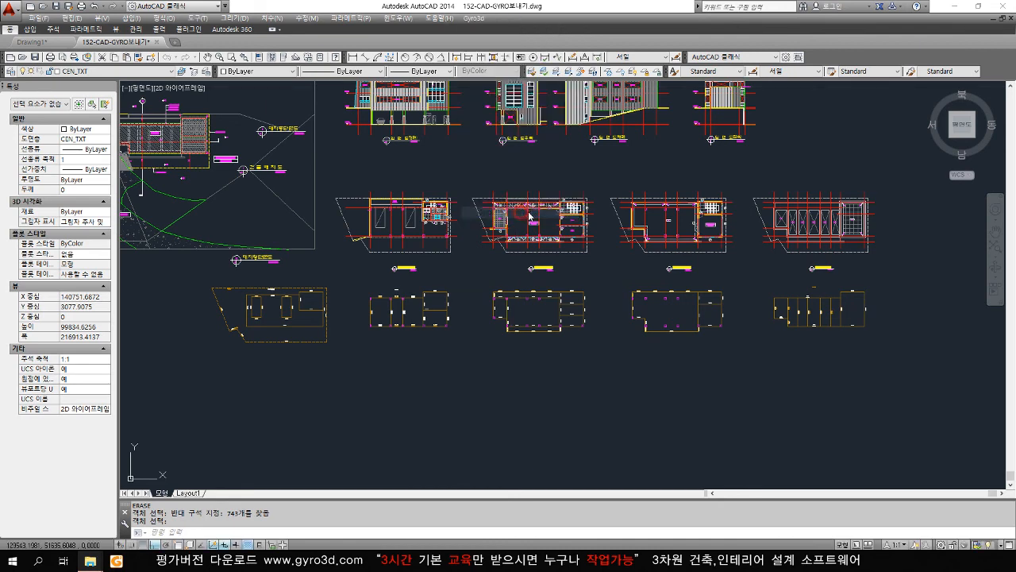
text(ddd)
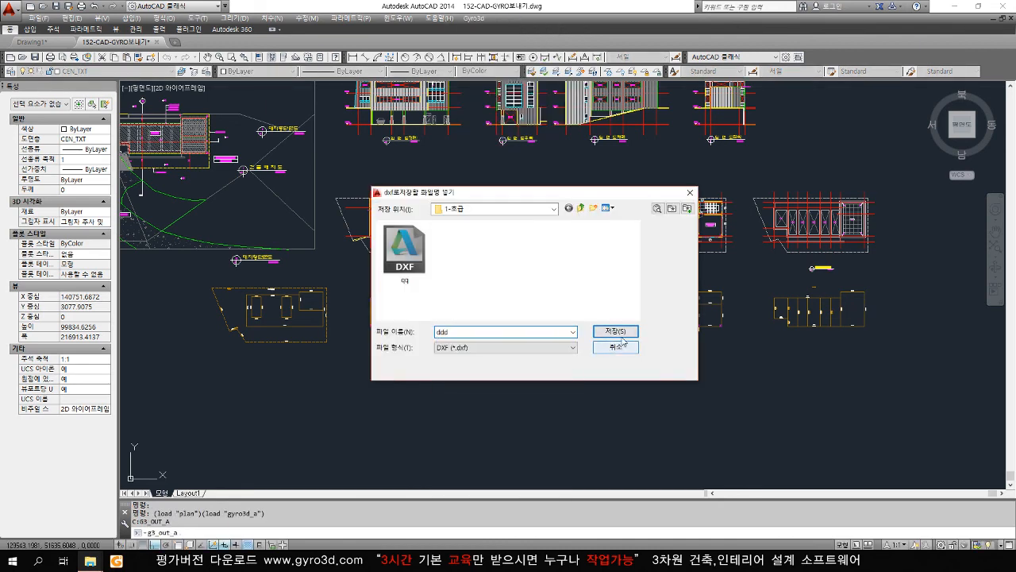
click(619, 332)
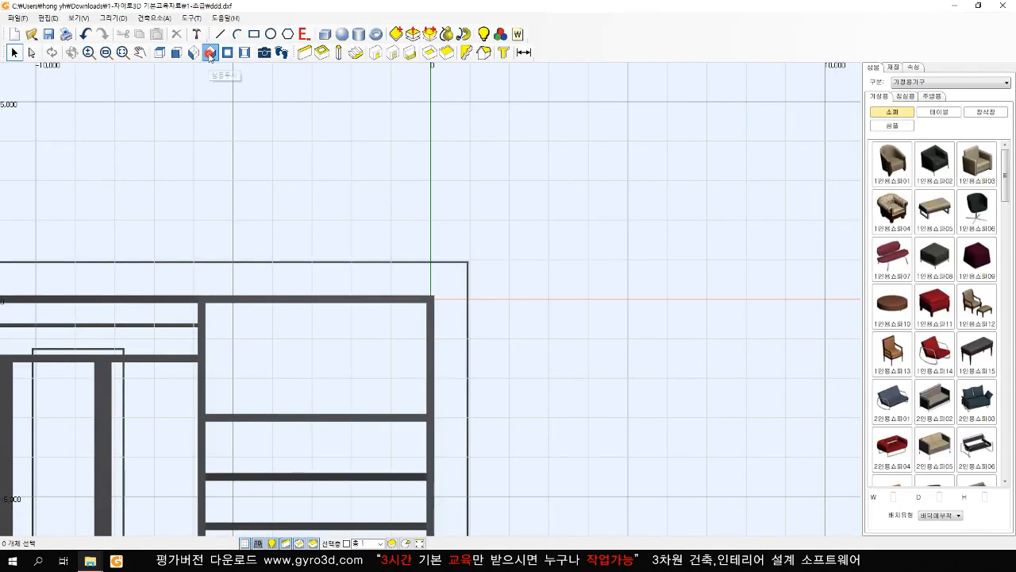
- In Gyro3D, show the imported building in an isometric 3D view and create a floor inside the site boundary at installation height 0
click(210, 54)
scroll(423, 370, down, 1)
middle_drag(423, 370, 374, 316)
right_drag(374, 316, 457, 132)
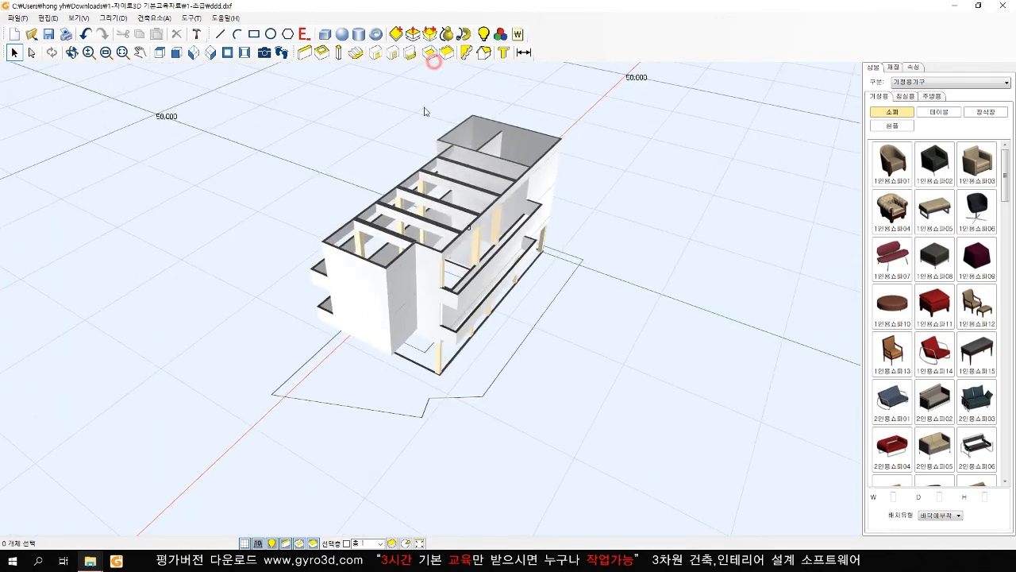
click(430, 52)
click(356, 373)
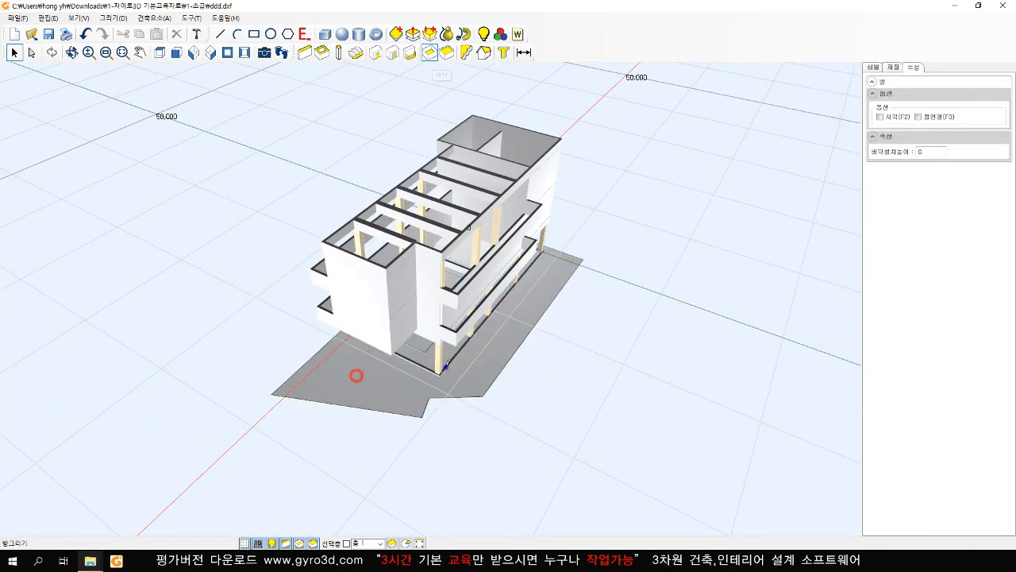
right_click(356, 375)
- Place two 미닫이창06 sliding windows, 1500 wide and 1200 high, side by side on the upper part of the building's blank end wall
scroll(435, 399, up, 3)
right_drag(434, 408, 436, 401)
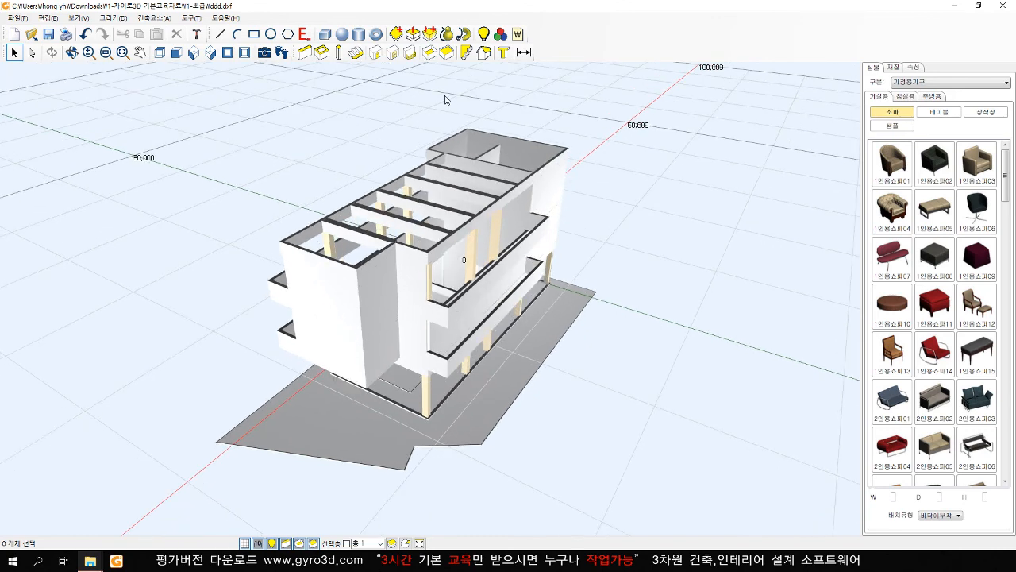
click(395, 56)
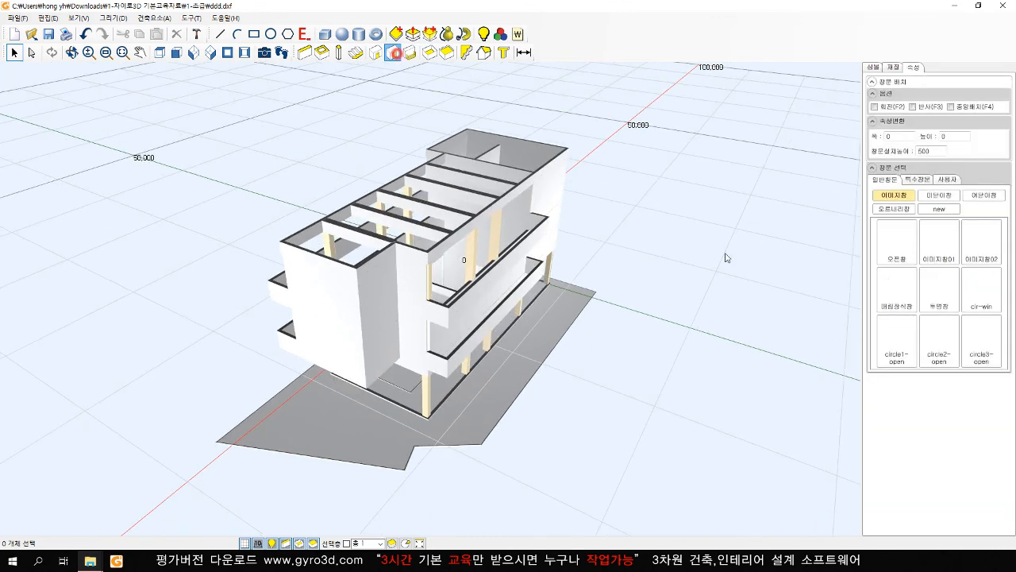
click(928, 195)
click(987, 281)
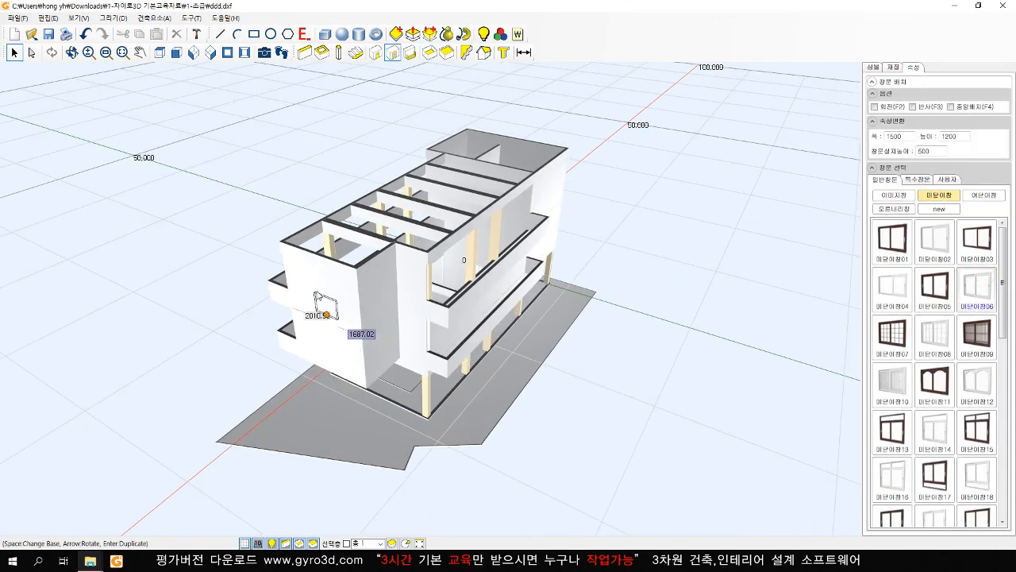
click(303, 294)
right_click(386, 377)
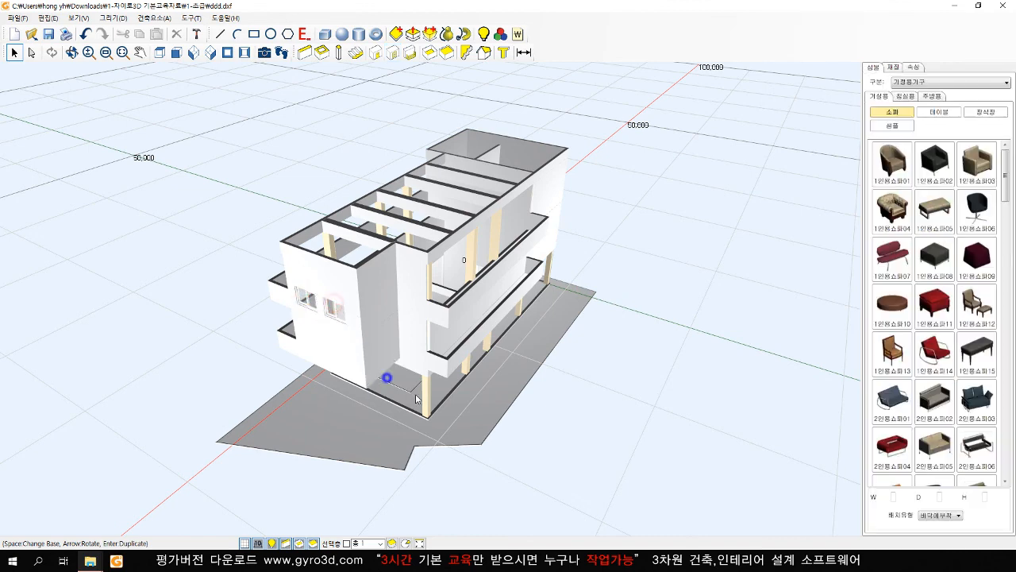
- Apply the LG-2009 wallpaper material 702-02 to the upper and lower parts of the end wall with the two windows
click(893, 66)
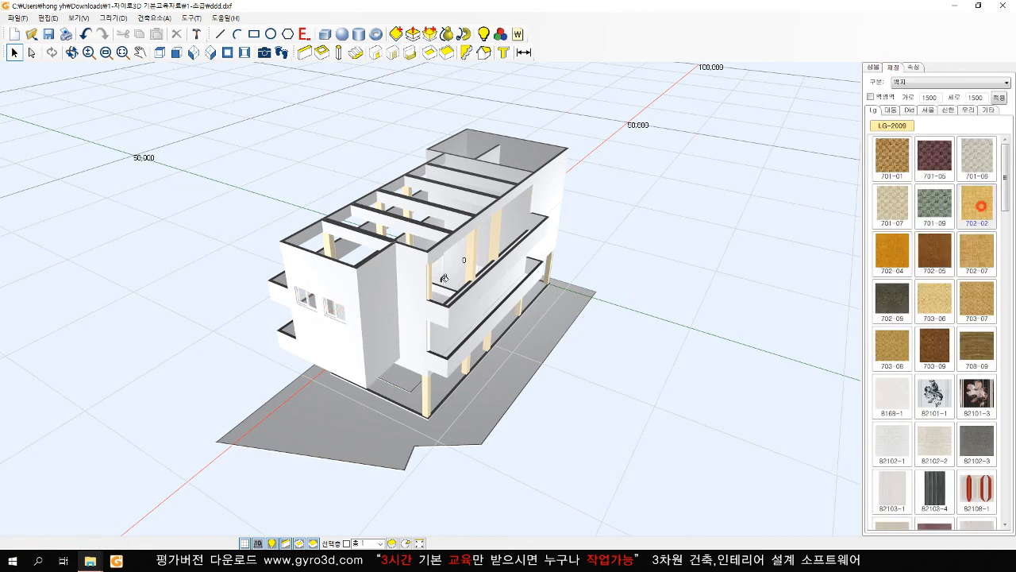
click(306, 270)
click(350, 330)
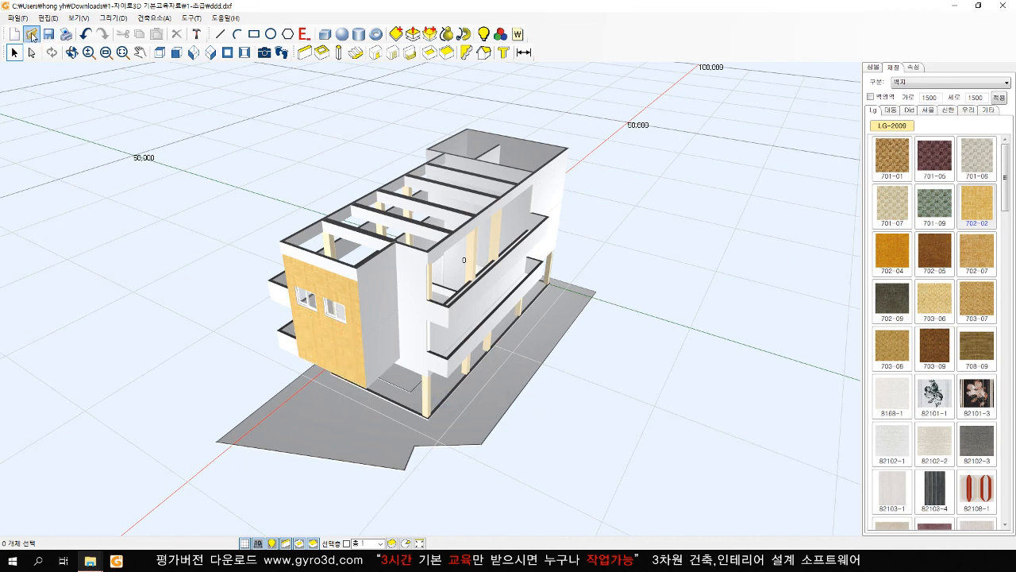
- Open the finished model 153-CAD-GYRO완성 from the 1-초급 folder without saving the changes to the current model
click(32, 34)
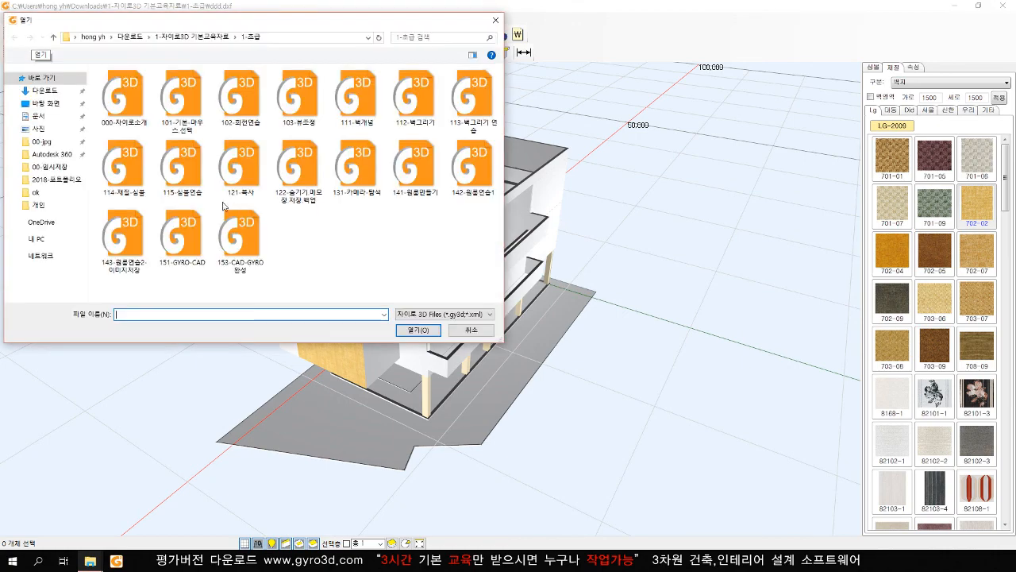
double_click(242, 243)
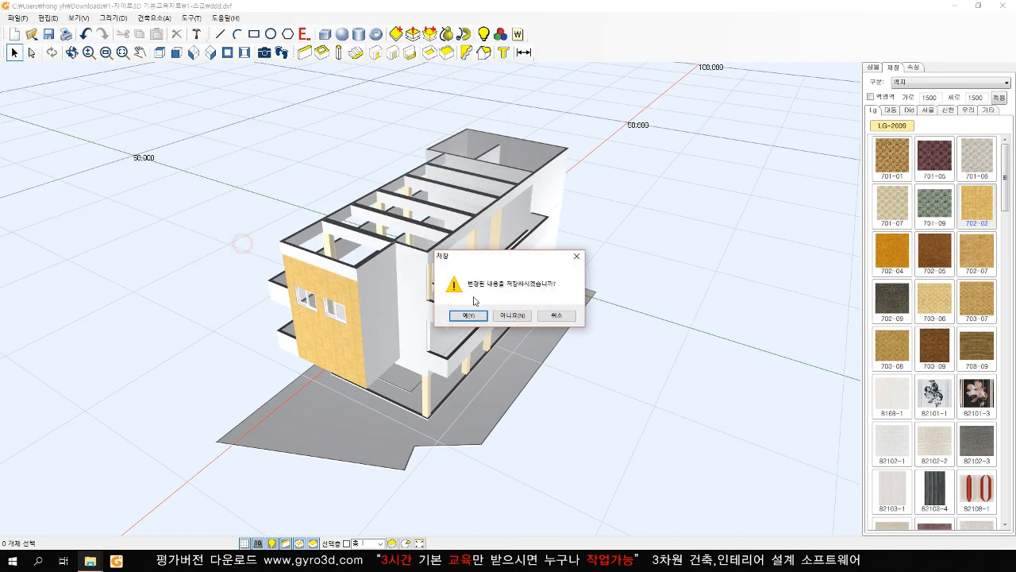
click(513, 316)
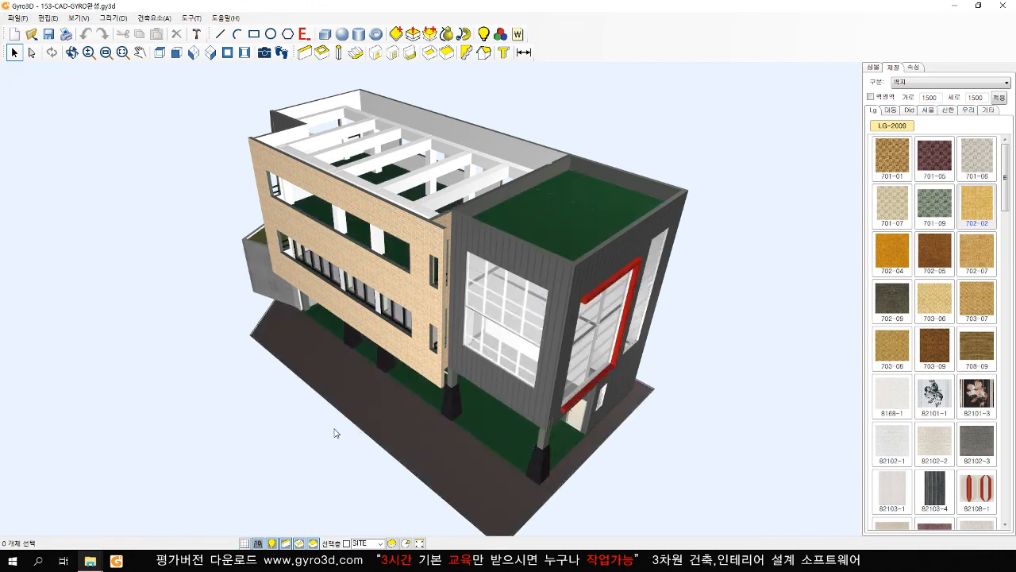
- Examine the finished building floor by floor, isolating SITE, 1F, 2F and 3F, and view the whole building again with SITE as the selected floor
scroll(339, 420, down, 5)
middle_drag(324, 401, 603, 457)
click(347, 543)
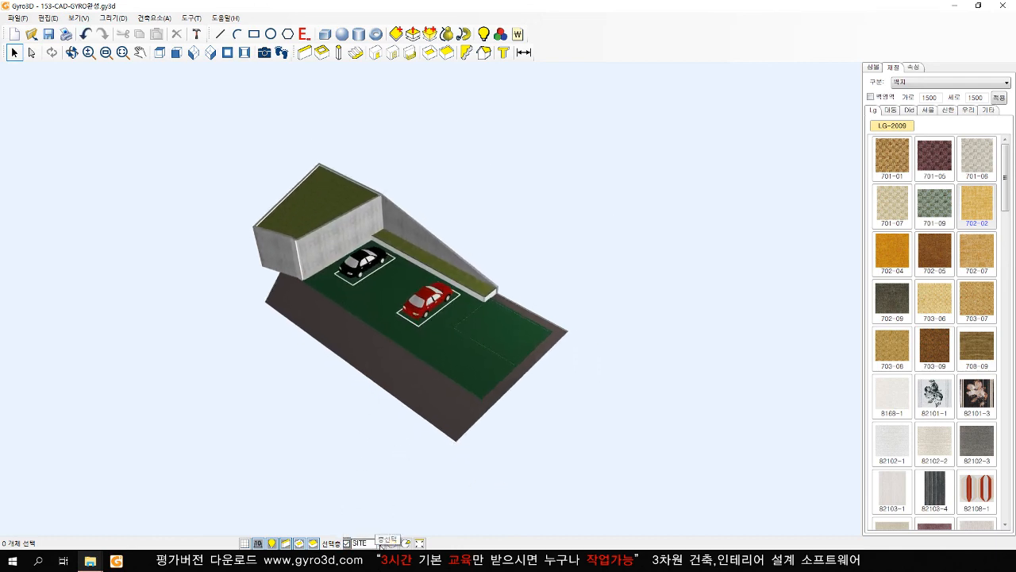
click(381, 543)
click(370, 522)
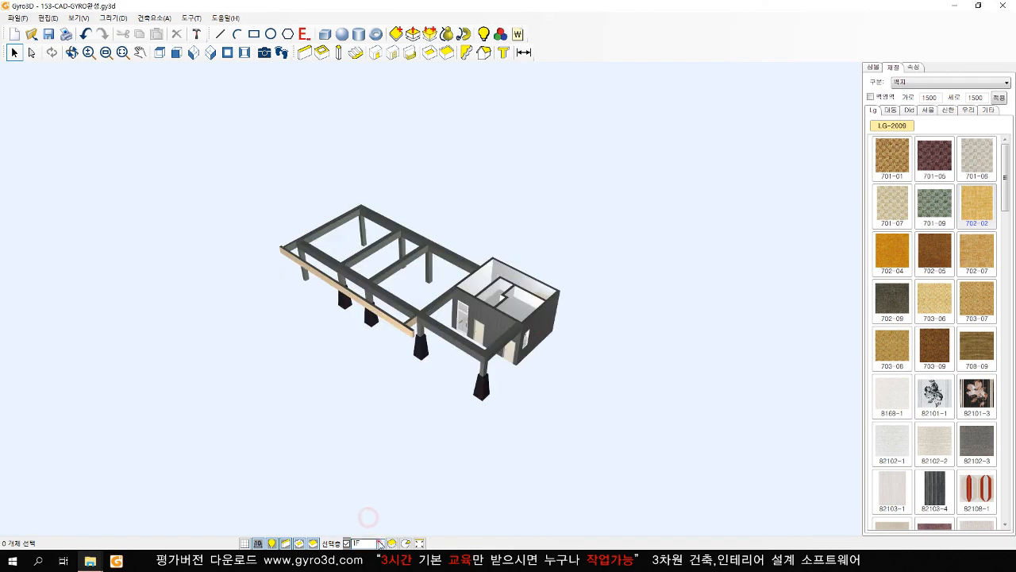
click(381, 543)
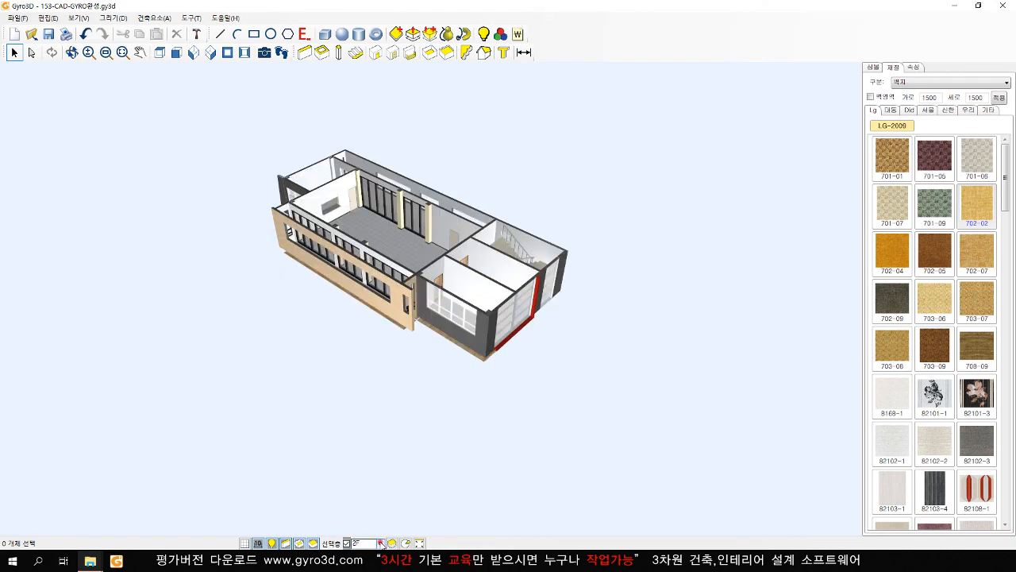
click(381, 543)
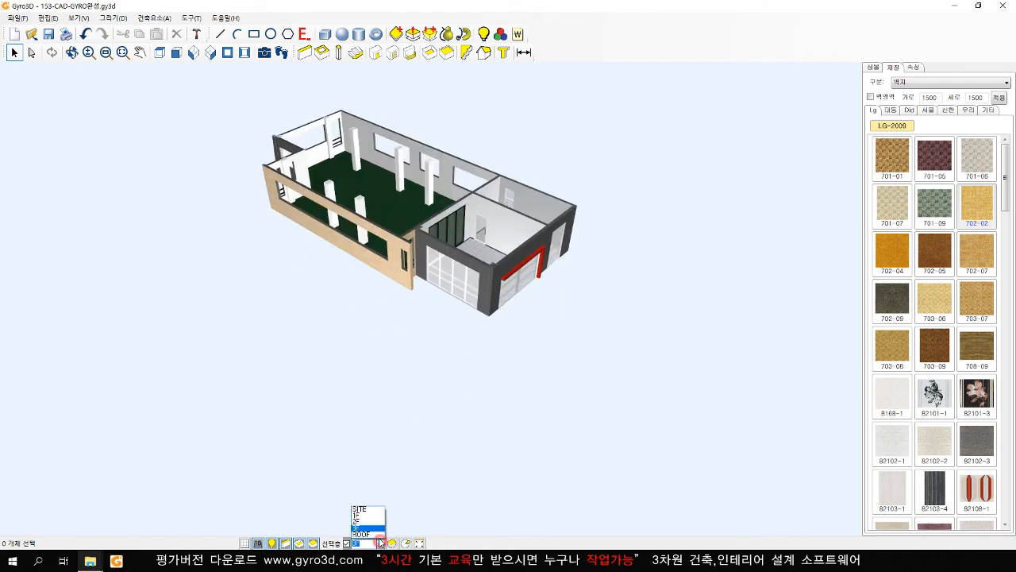
click(374, 533)
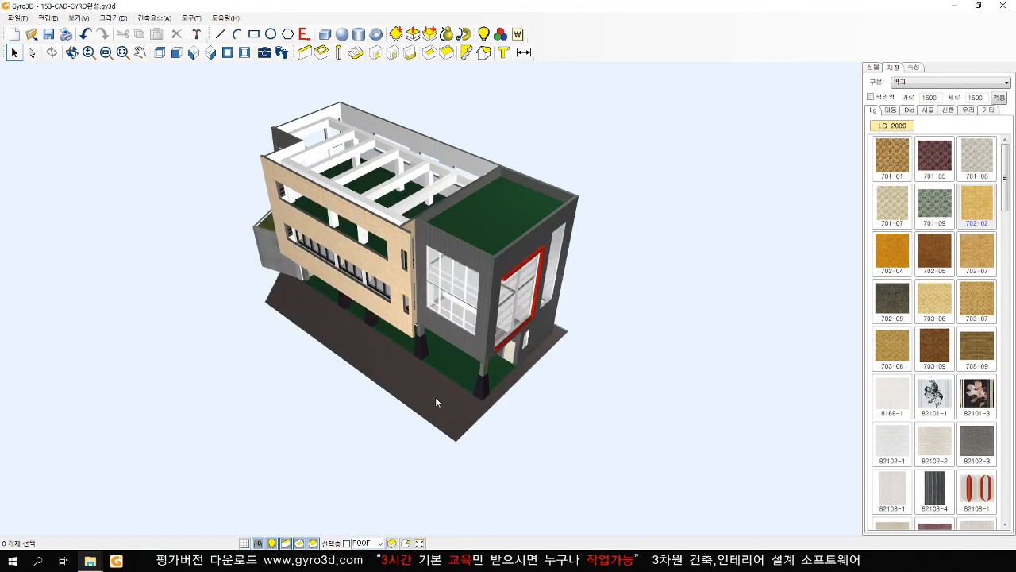
click(380, 543)
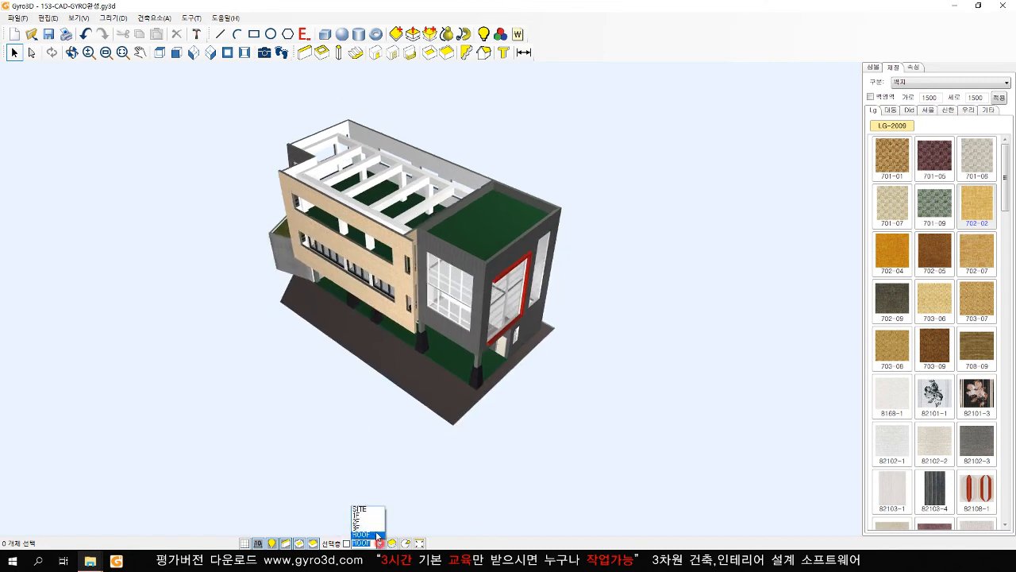
middle_drag(305, 397, 498, 376)
scroll(400, 364, up, 5)
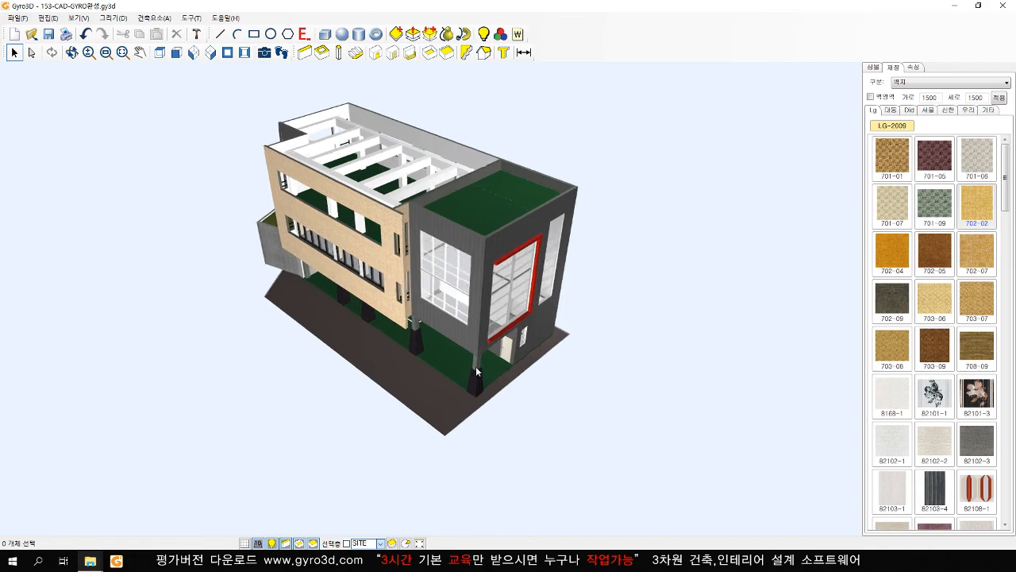